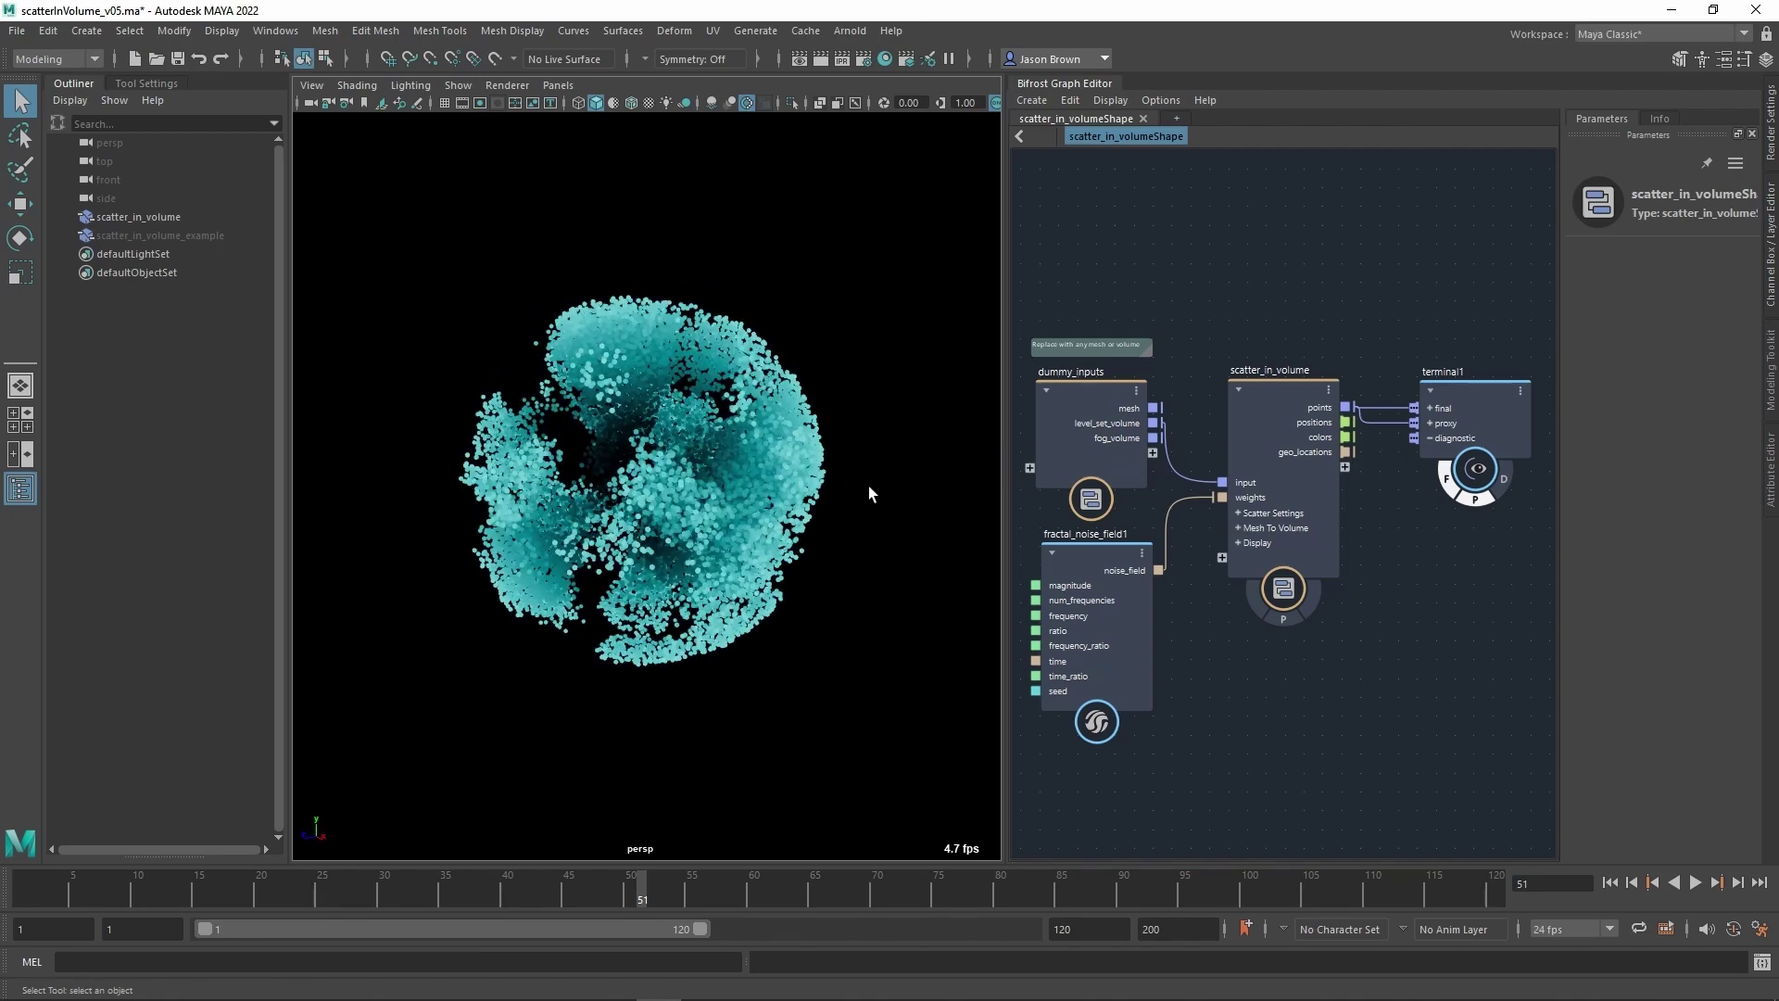
Enlarge the Bifrost graph and parameter areas and display the settings of the scatter_in_volume node.
alt+drag(812, 324, 819, 362)
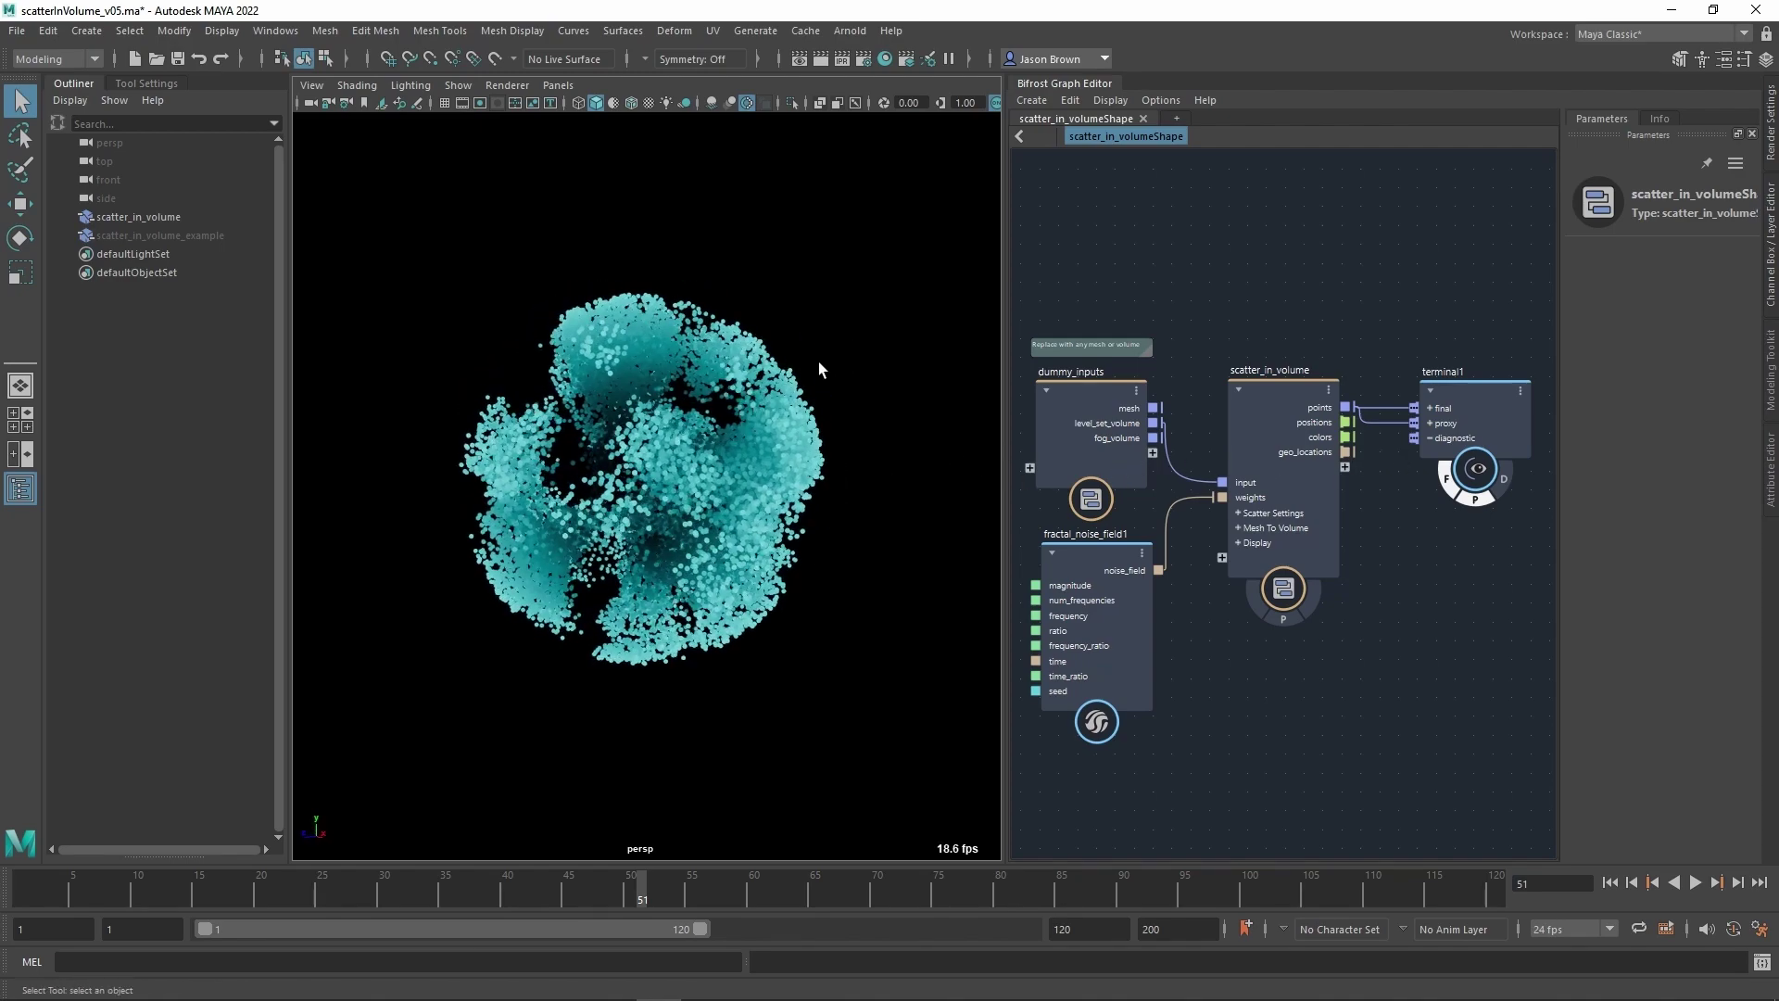
drag(1015, 293, 943, 293)
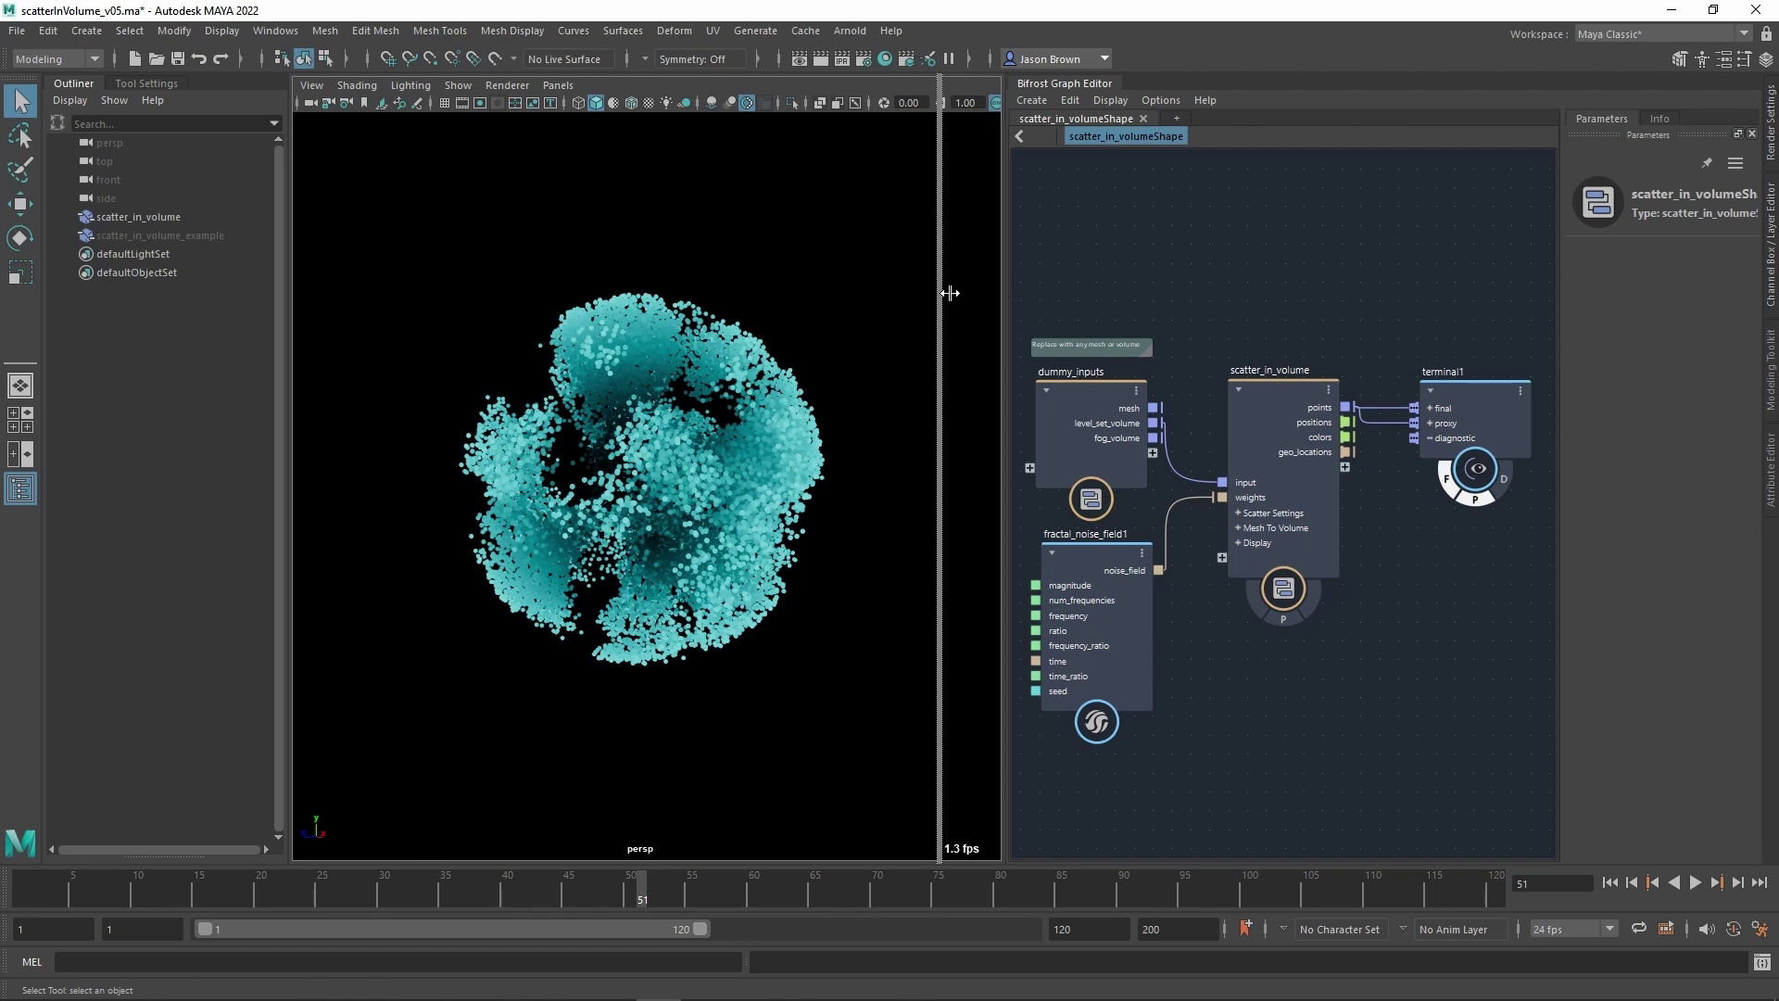
click(1171, 319)
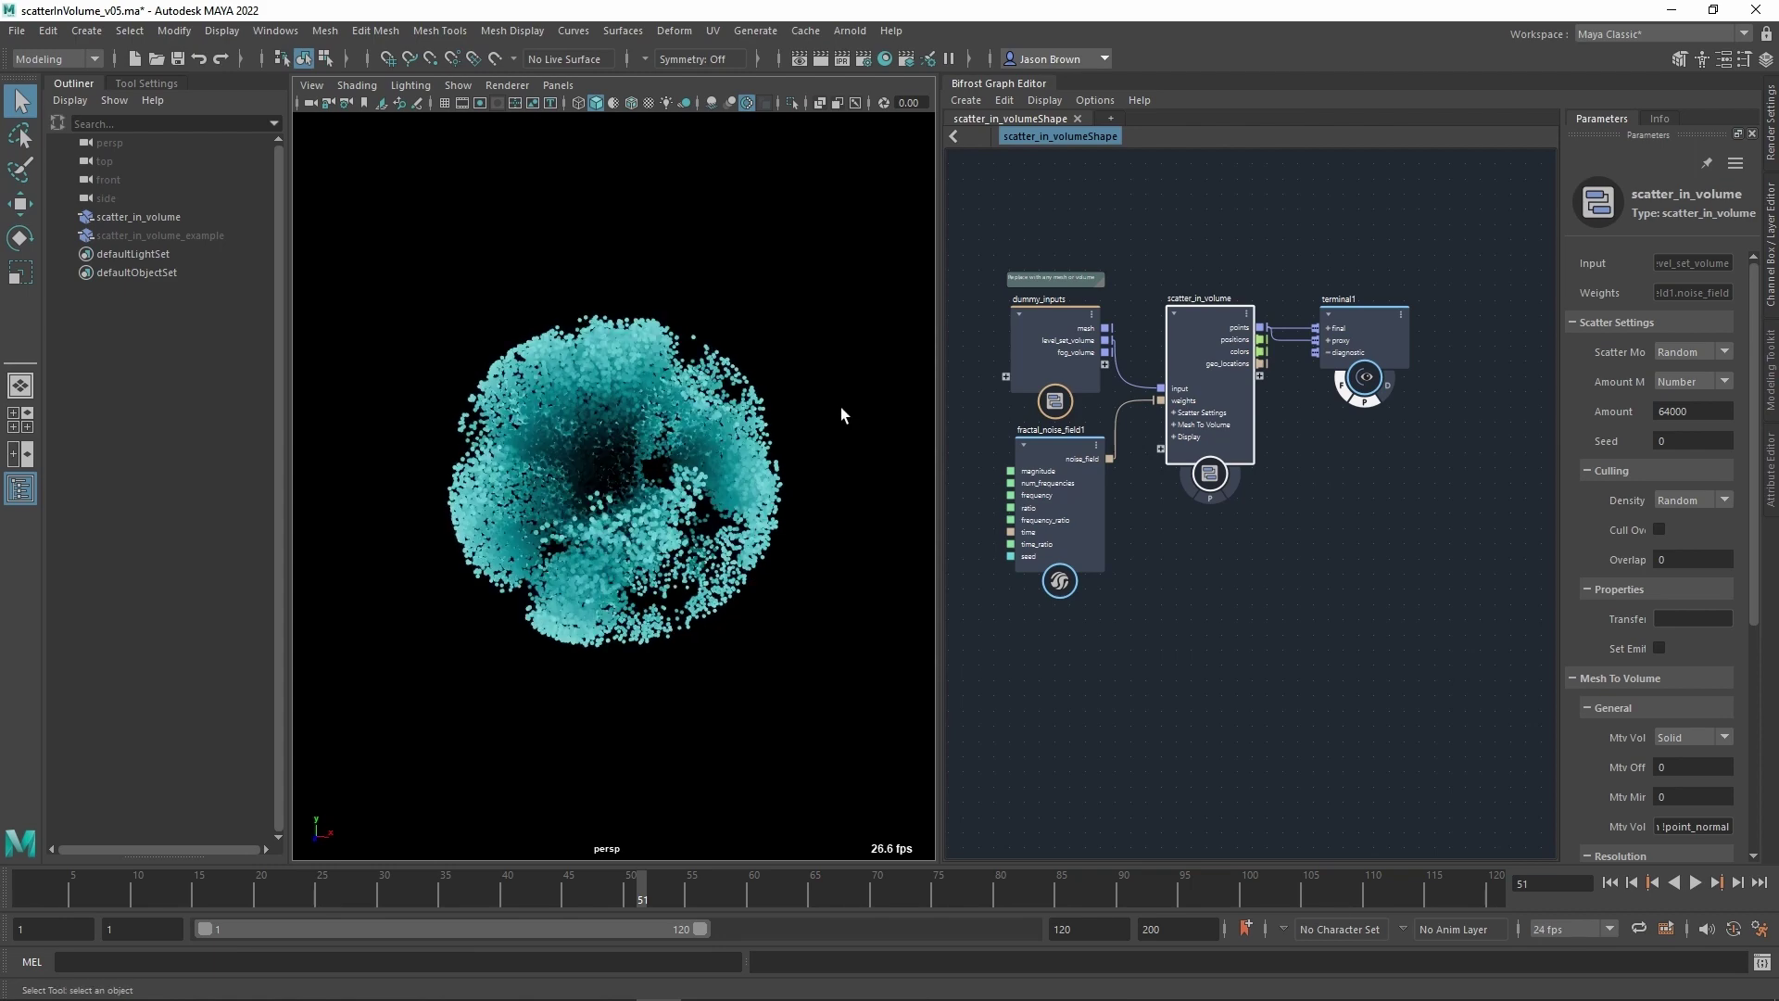
drag(1571, 376, 1450, 376)
scroll(1259, 533, up, 1)
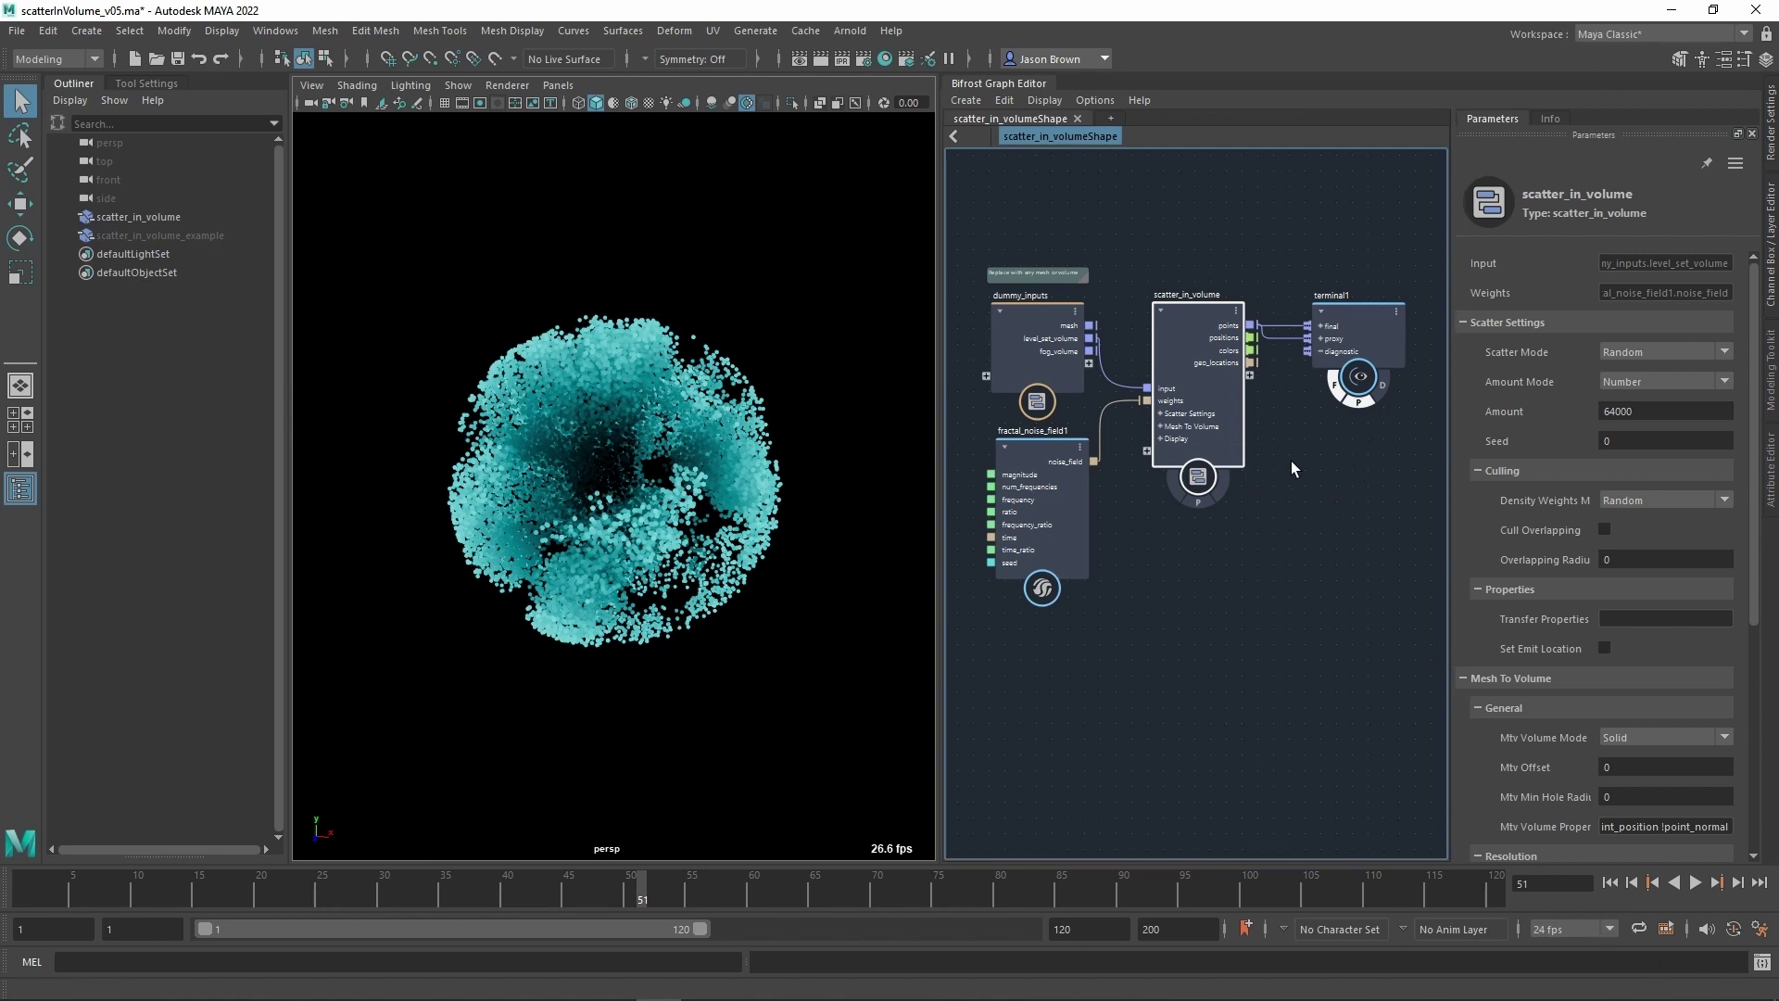
scroll(1302, 496, up, 3)
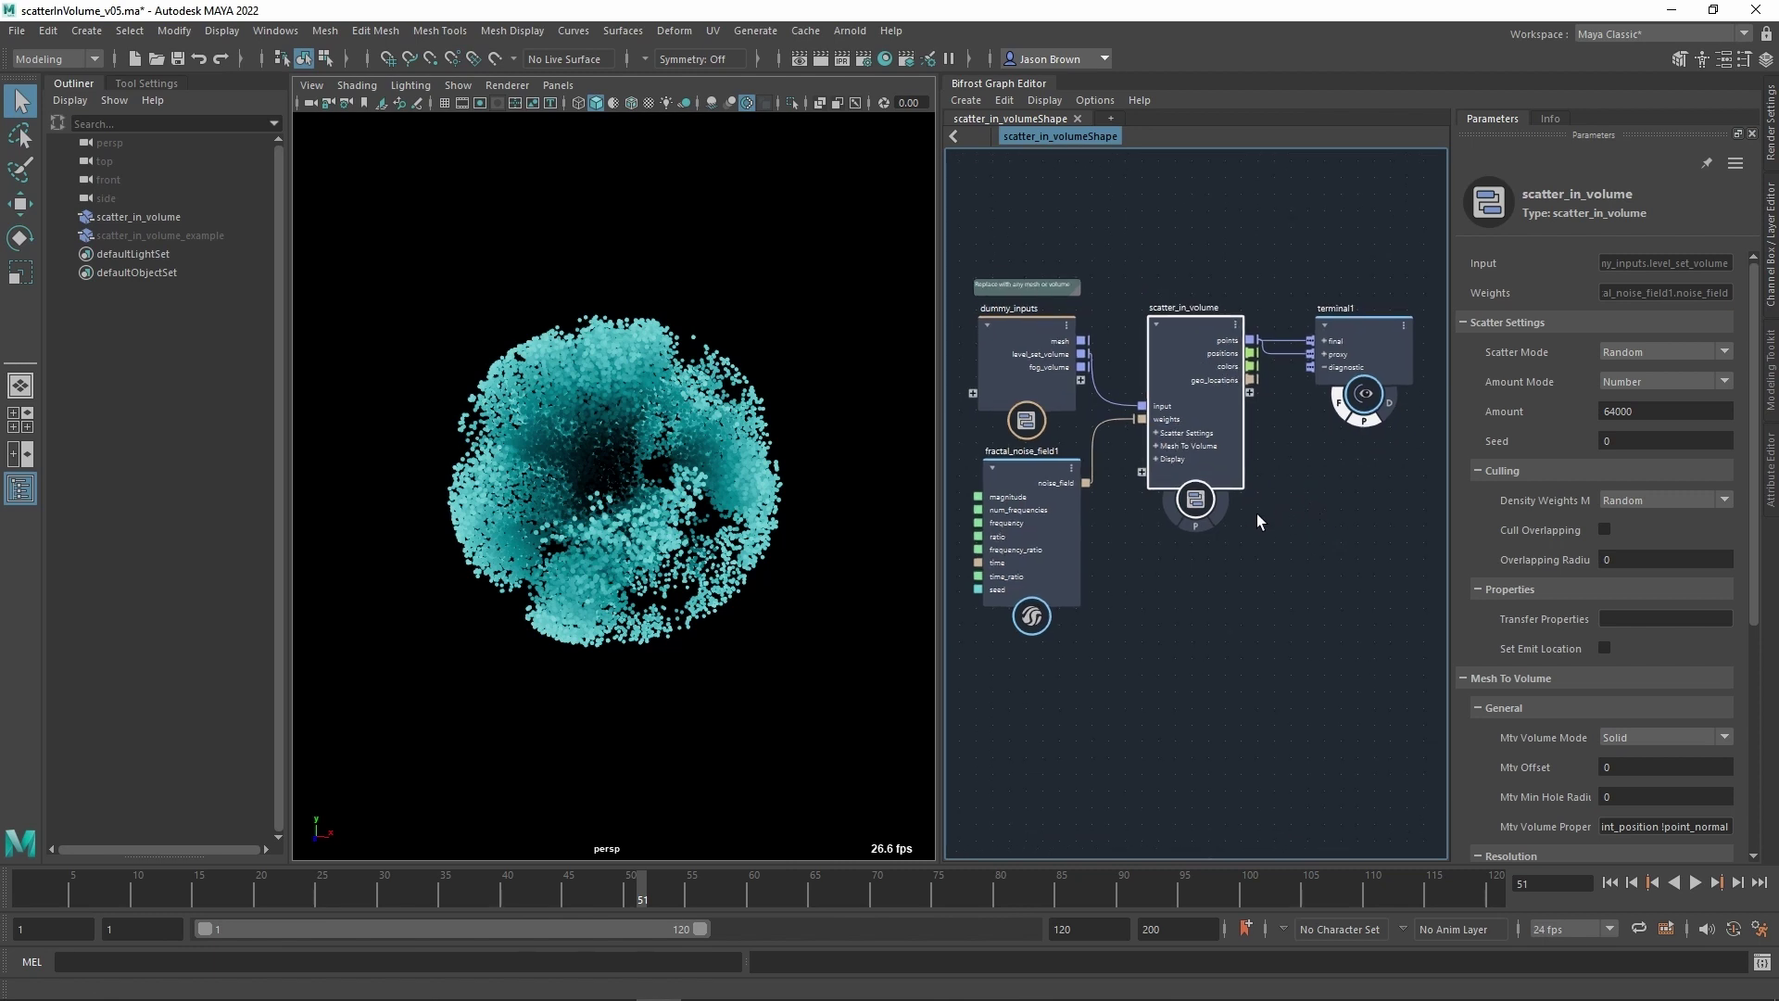
scroll(1320, 509, up, 2)
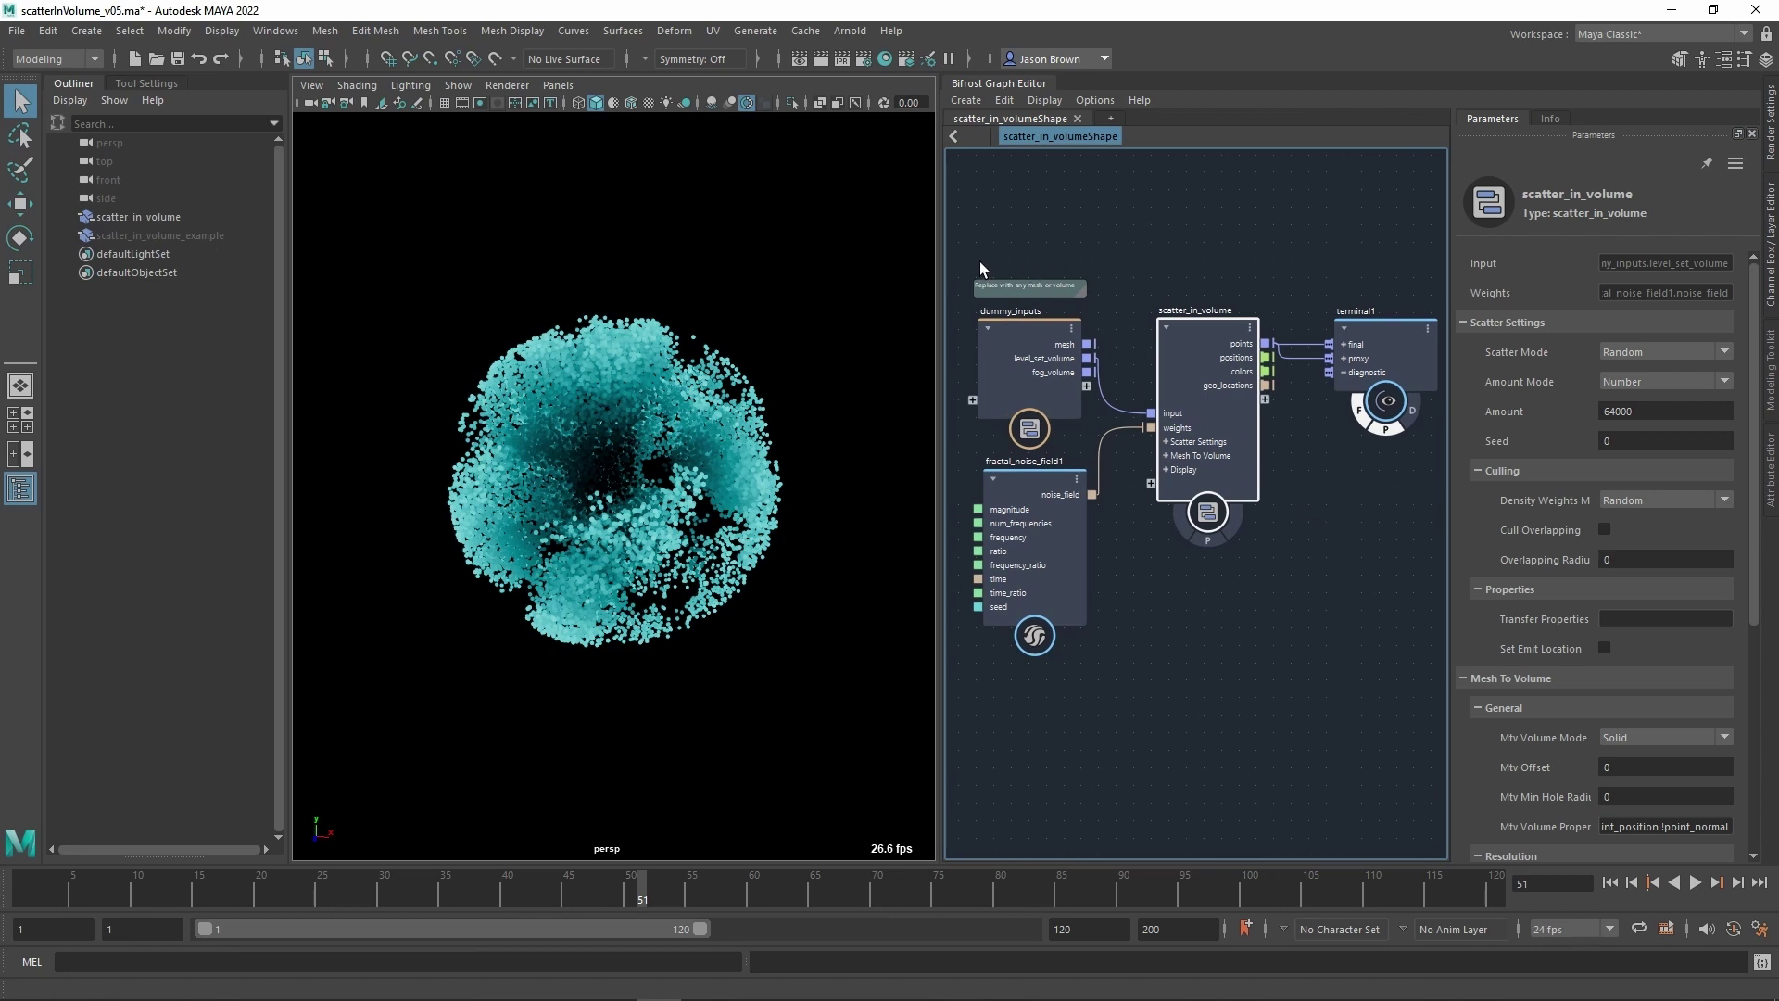
Connect the mesh output of dummy_inputs to the input port of scatter_in_volume and view the scattered points.
drag(965, 252, 1082, 388)
scroll(1148, 362, up, 1)
middle_drag(1140, 344, 1160, 365)
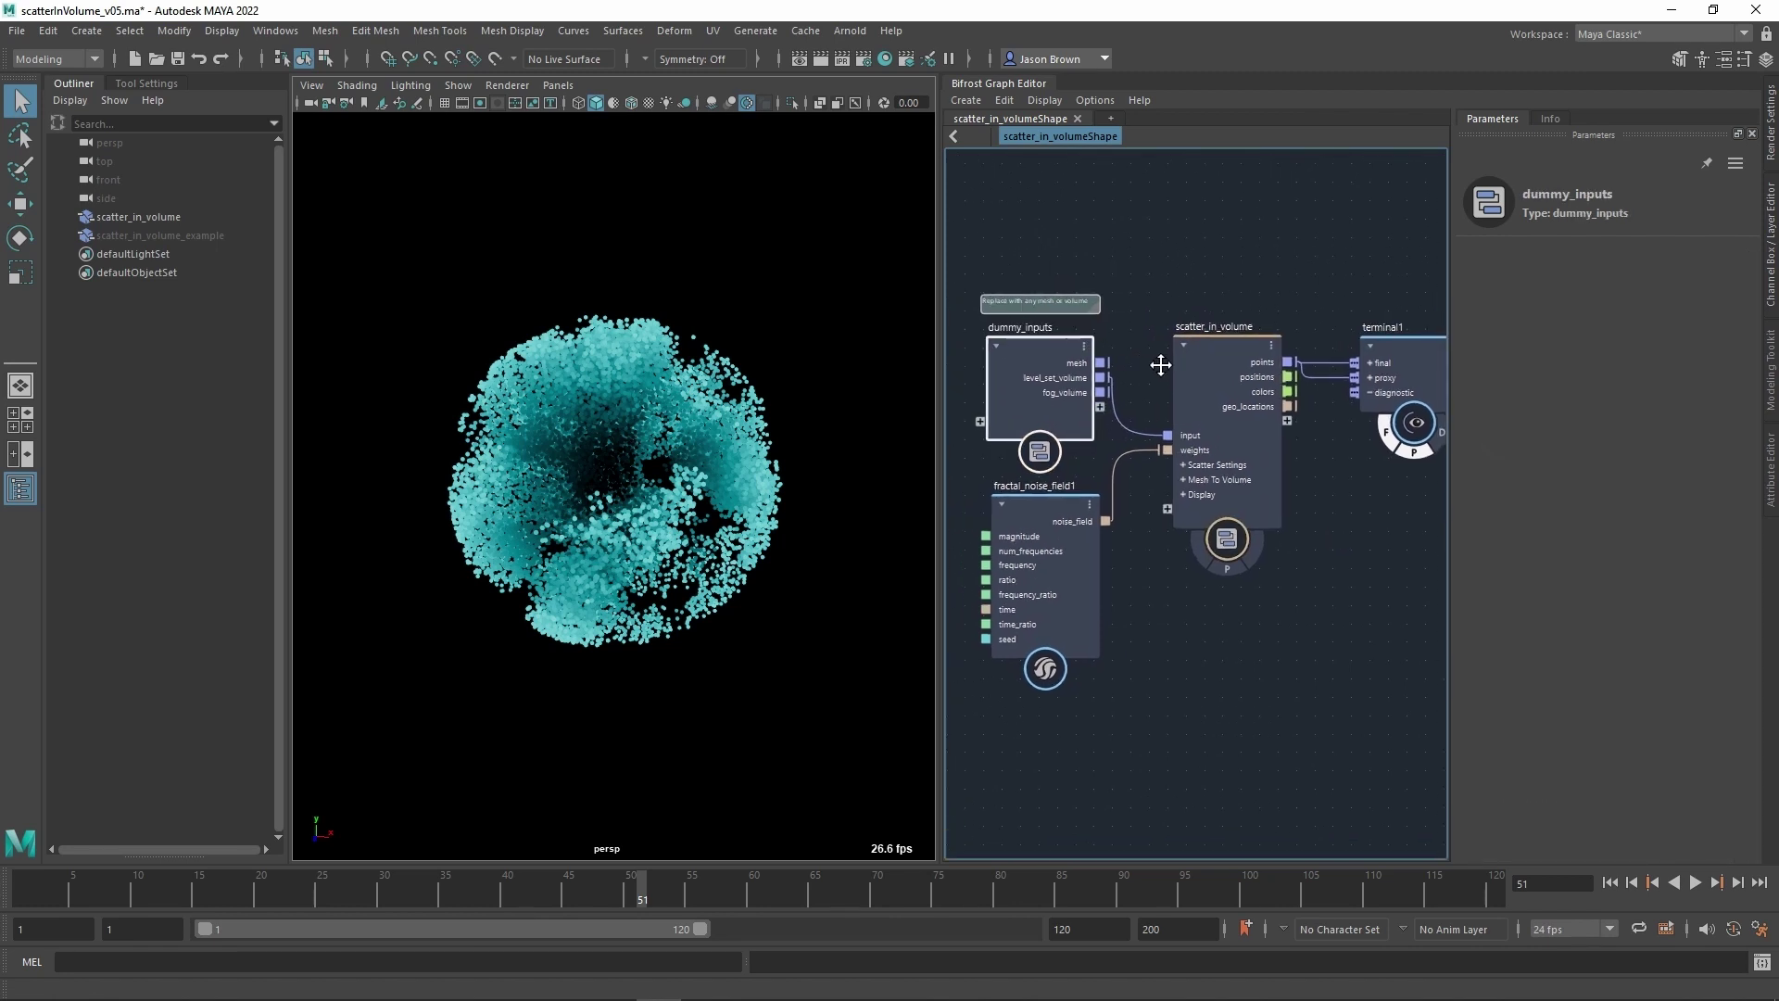
scroll(1160, 364, up, 2)
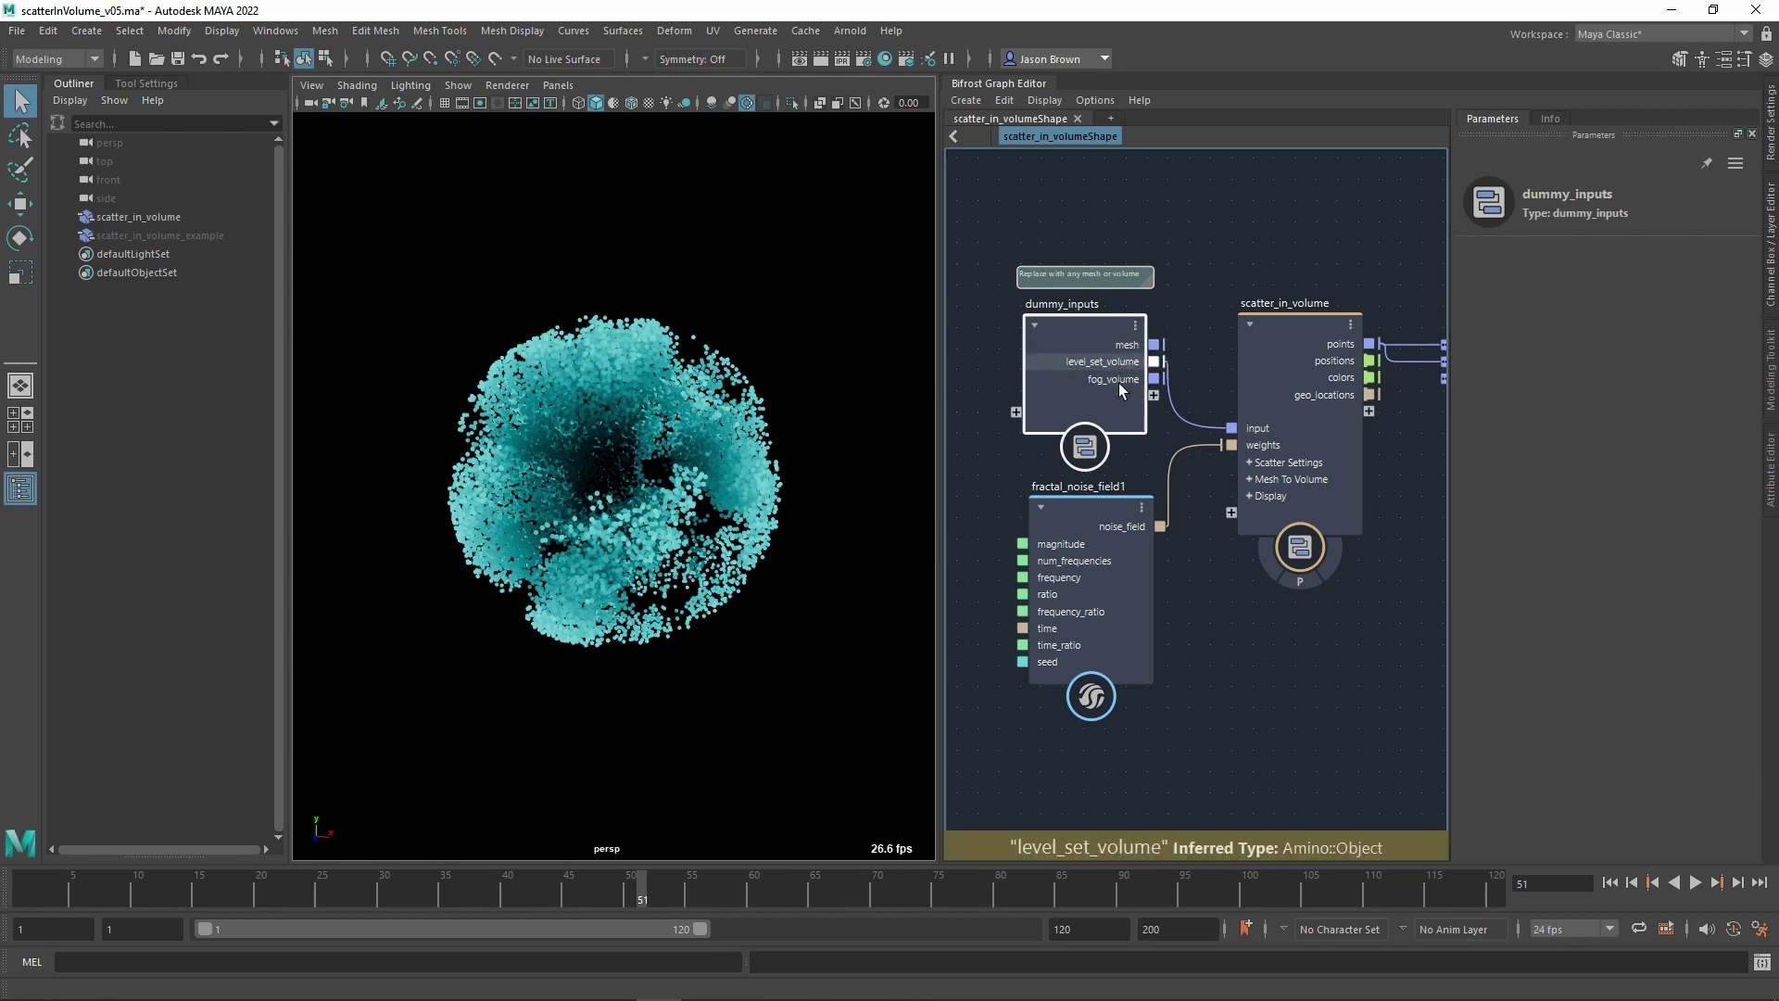
scroll(1310, 690, down, 2)
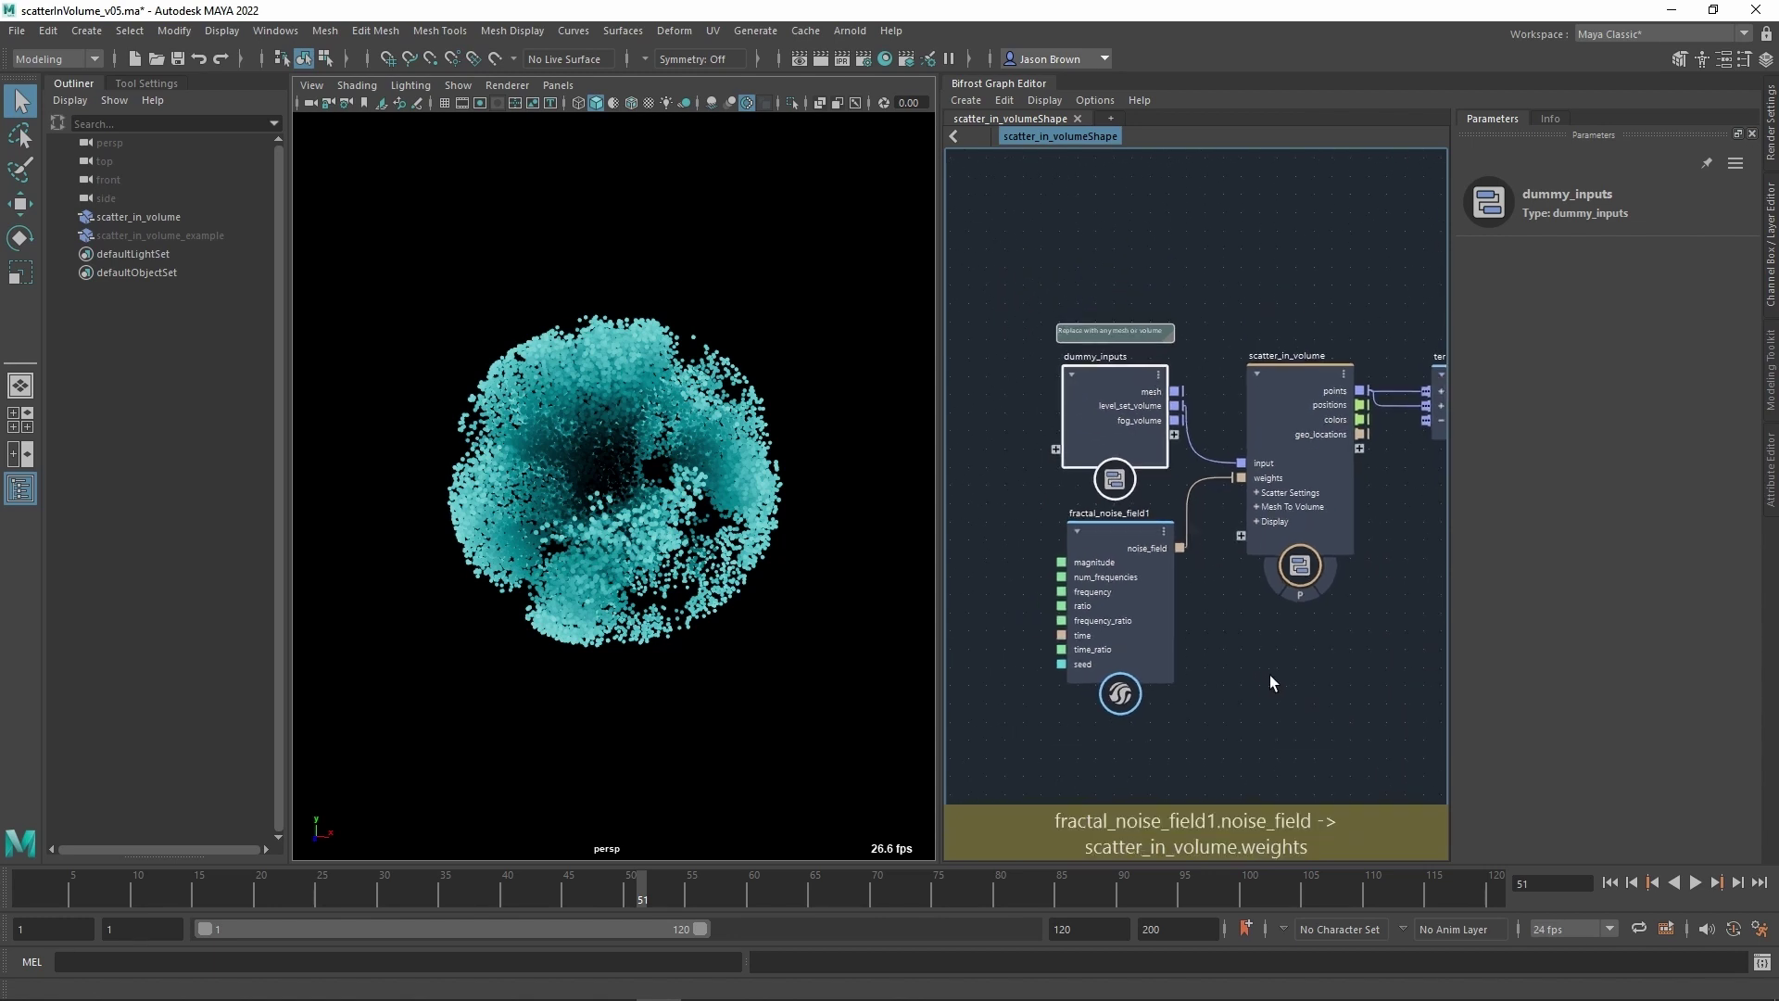
alt+middle_drag(1269, 678, 1208, 680)
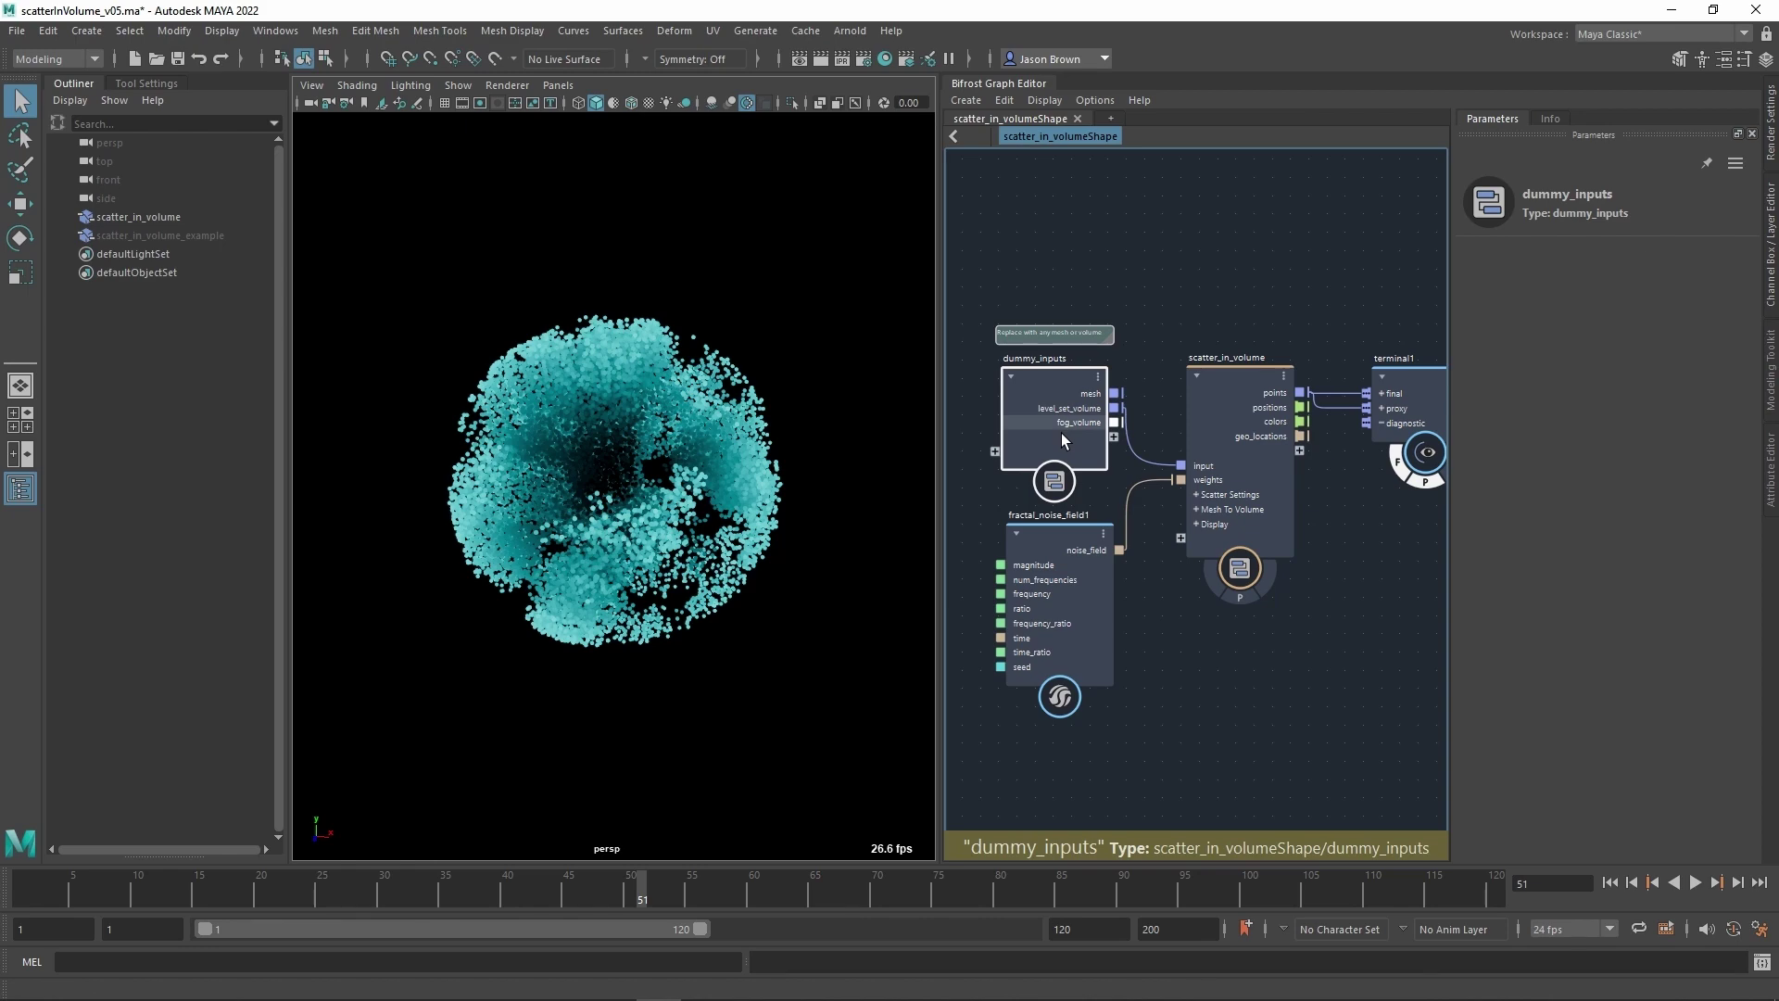
drag(1115, 393, 1186, 466)
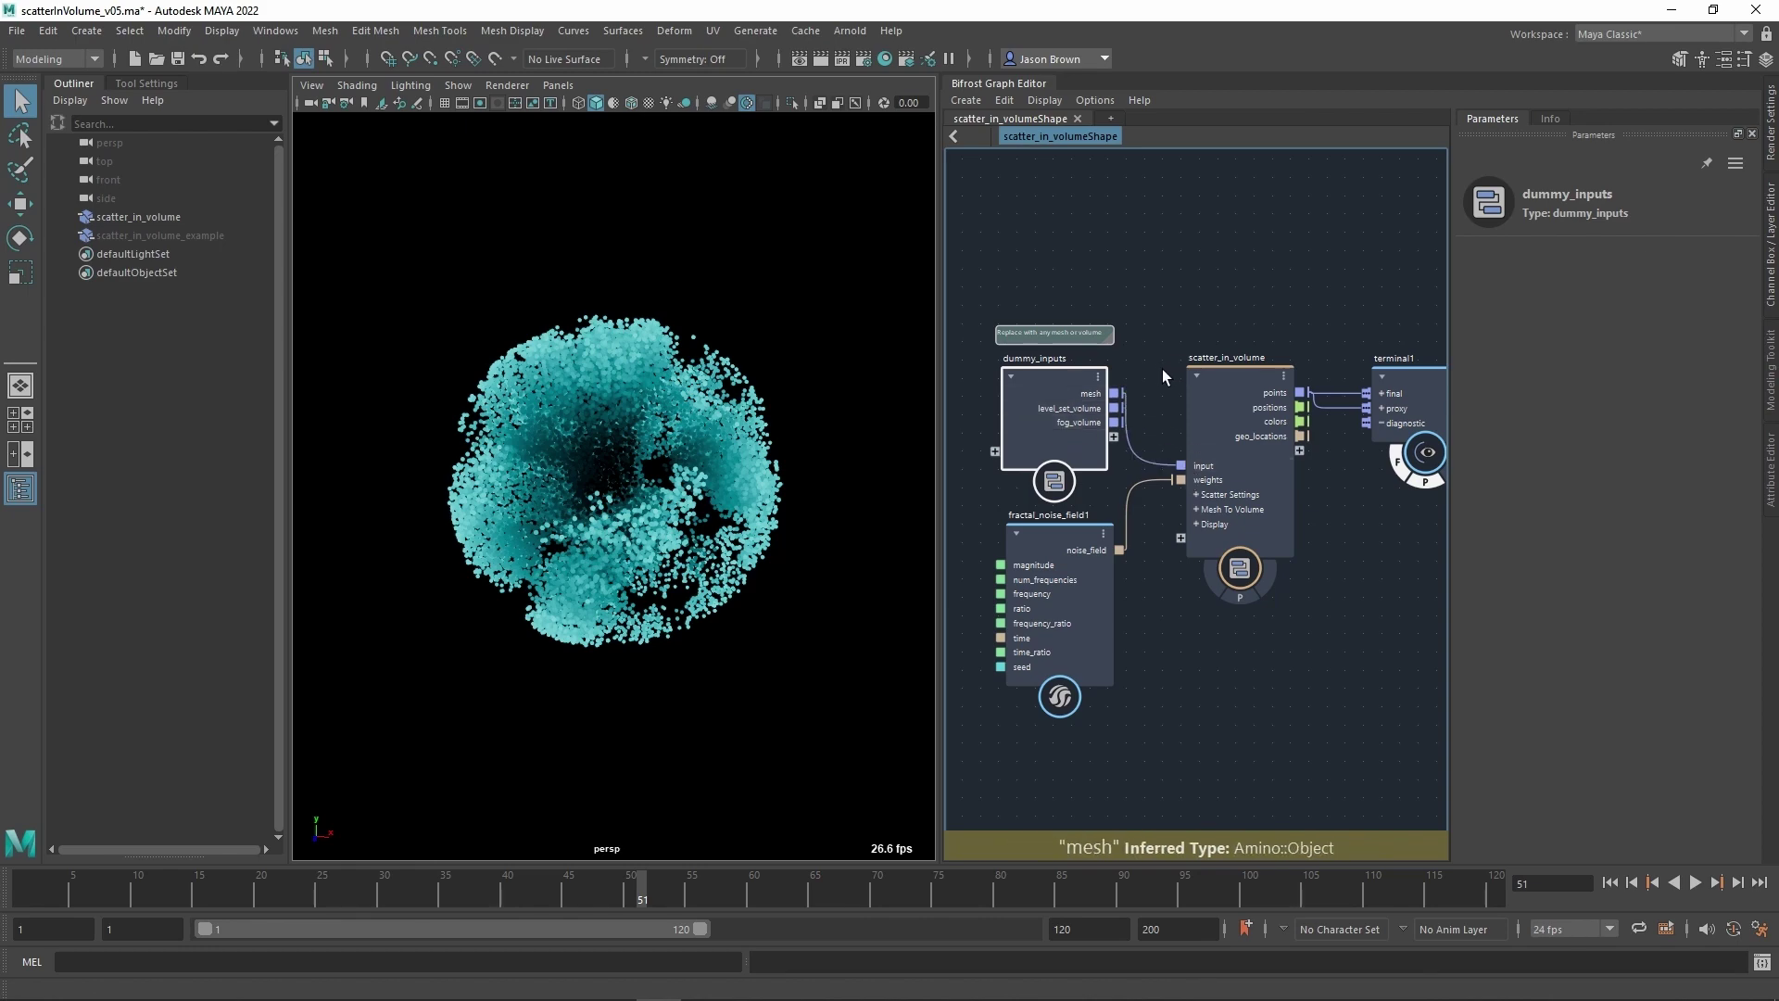
alt+drag(778, 463, 816, 475)
alt+middle_drag(767, 475, 768, 456)
alt+right_drag(768, 456, 795, 456)
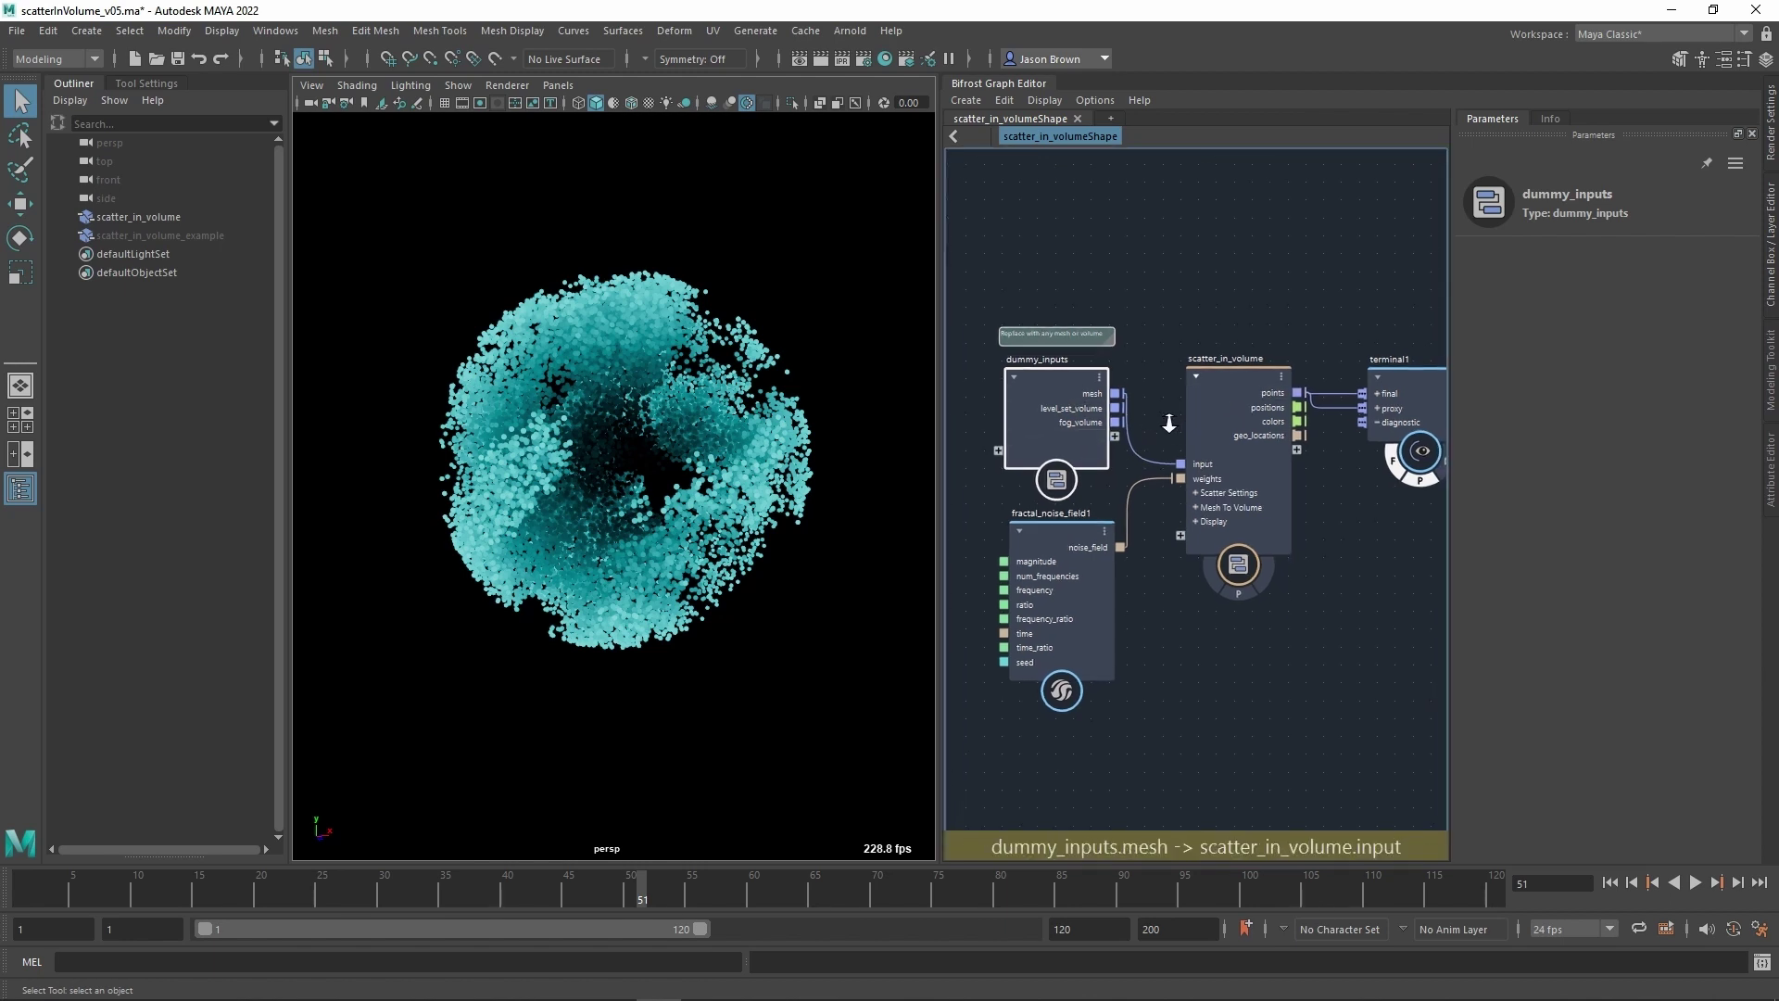
Connect the fog_volume output of dummy_inputs to the scatter_in_volume input and inspect the point cloud from several angles.
drag(1115, 423, 1182, 465)
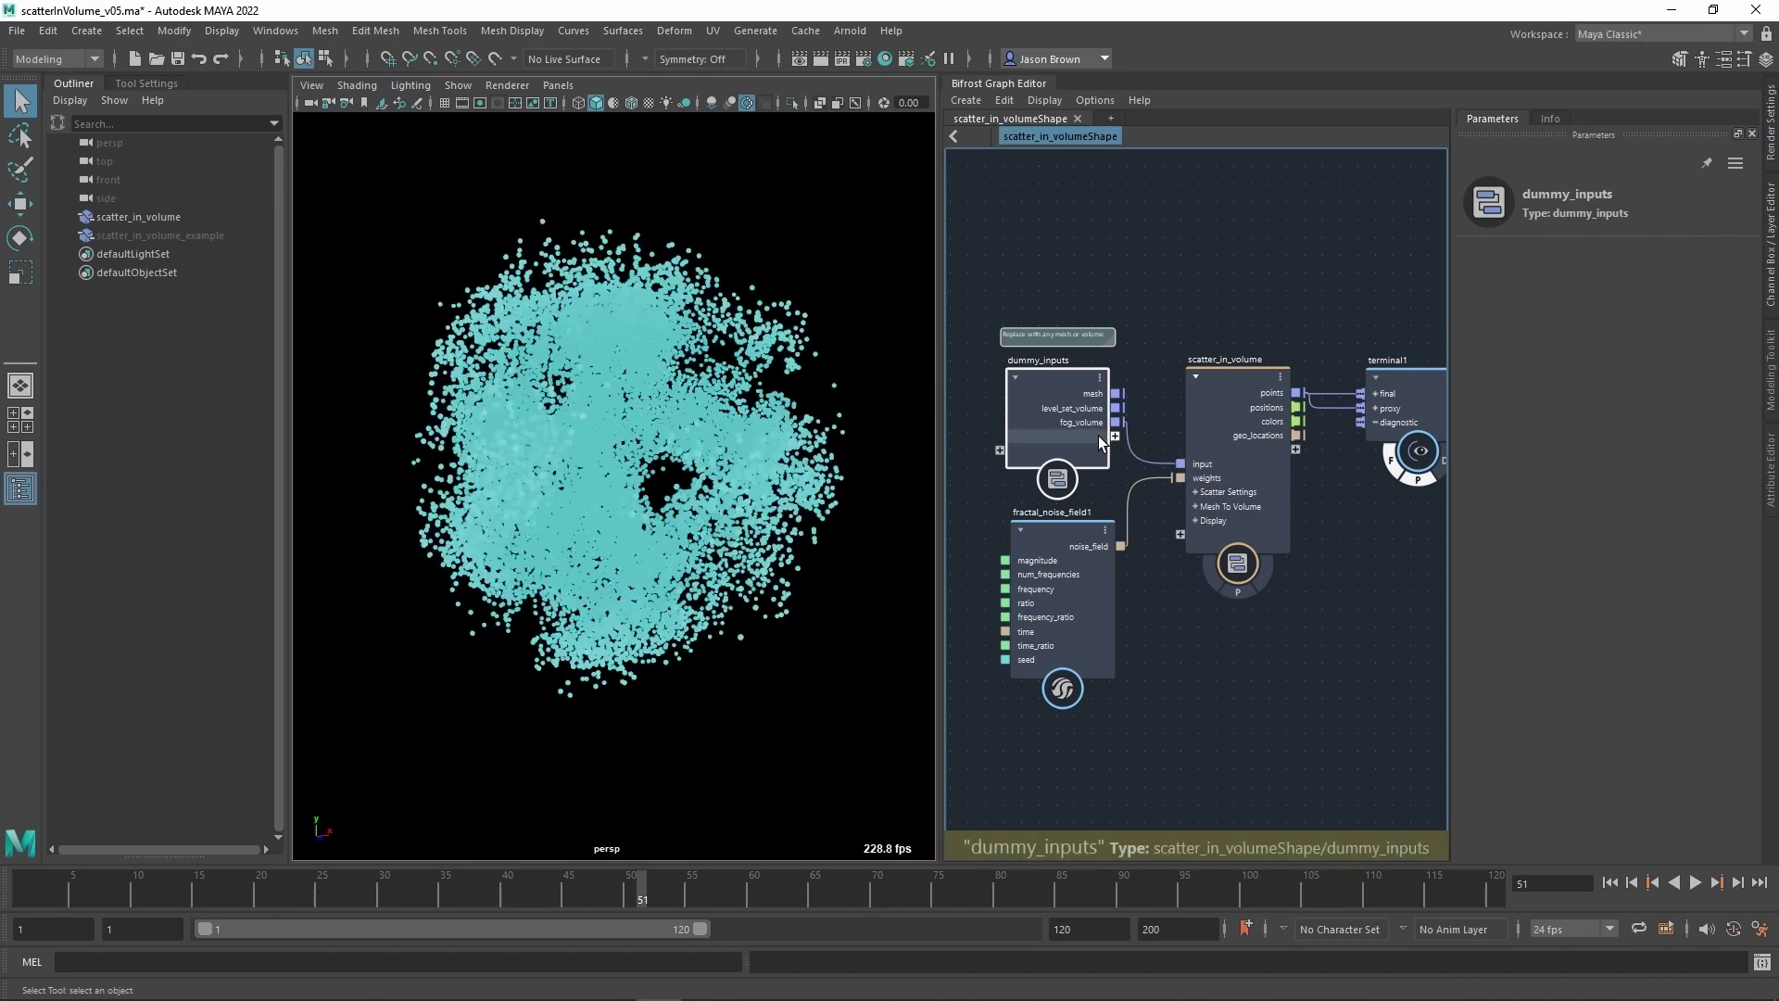
mouse_move(670, 488)
alt+mouse_down()
mouse_move(387, 483)
mouse_move(519, 435)
mouse_move(547, 398)
mouse_move(612, 371)
mouse_move(685, 498)
mouse_move(643, 501)
mouse_move(671, 522)
alt+mouse_up()
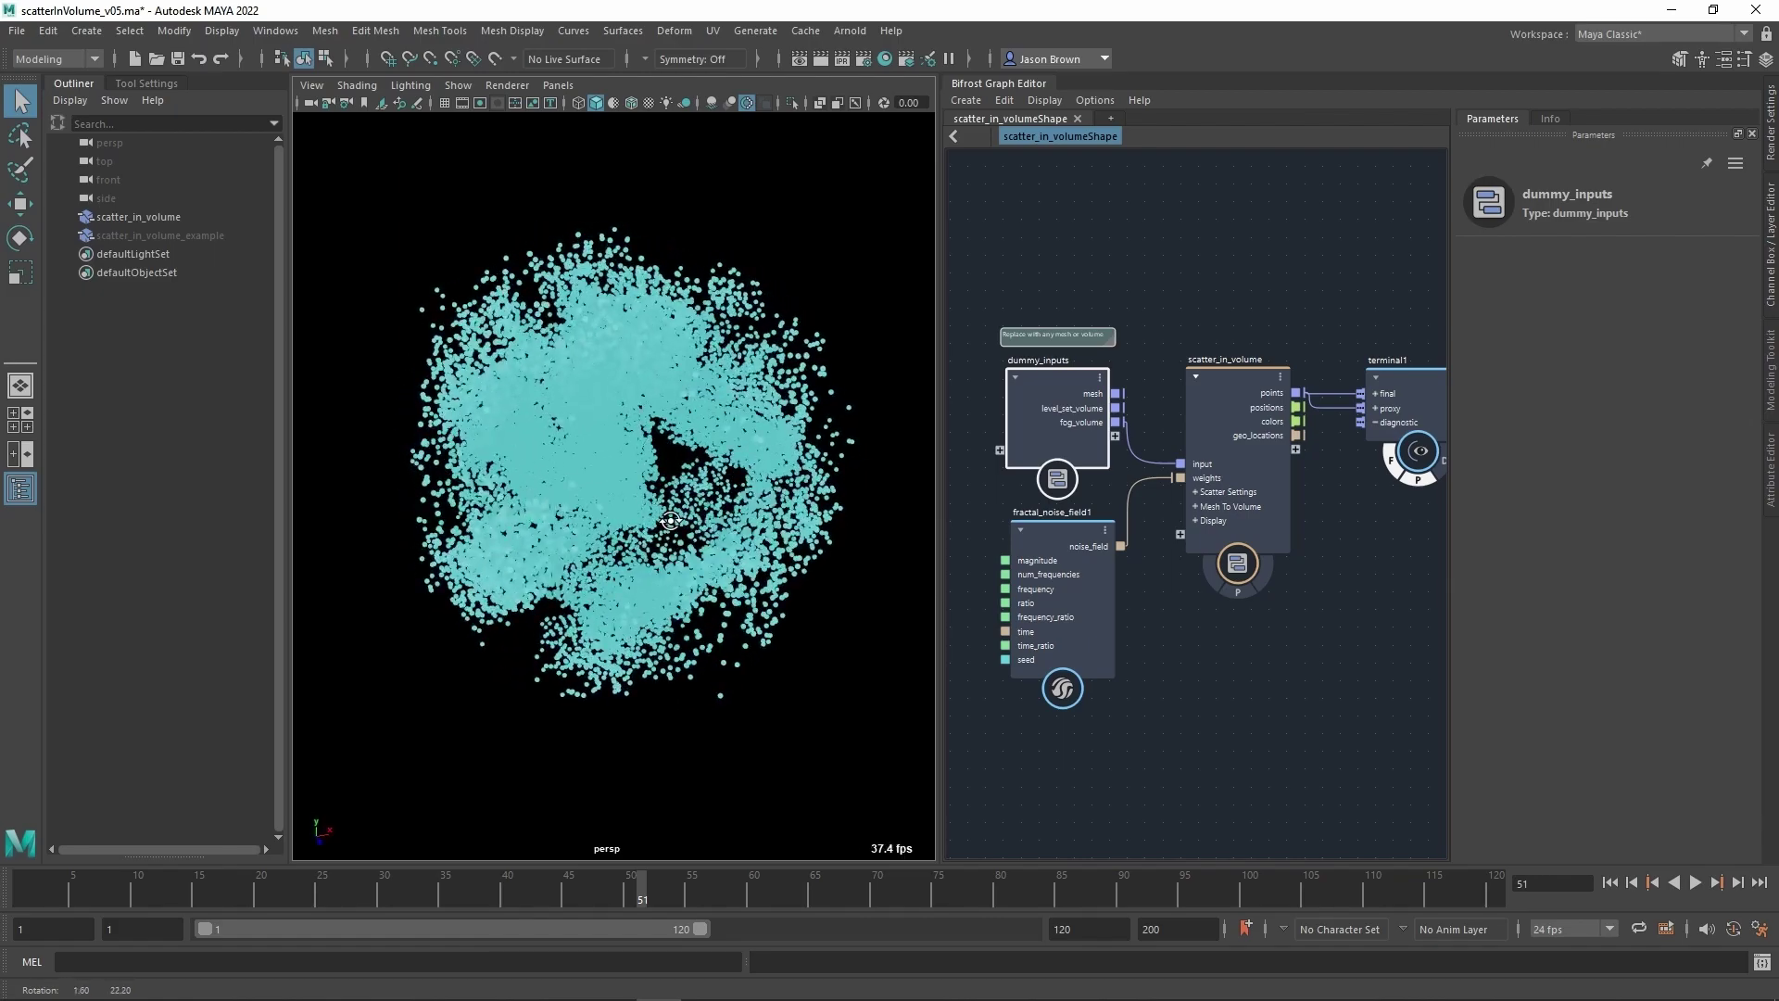
alt+middle_drag(681, 505, 673, 513)
alt+drag(672, 512, 882, 584)
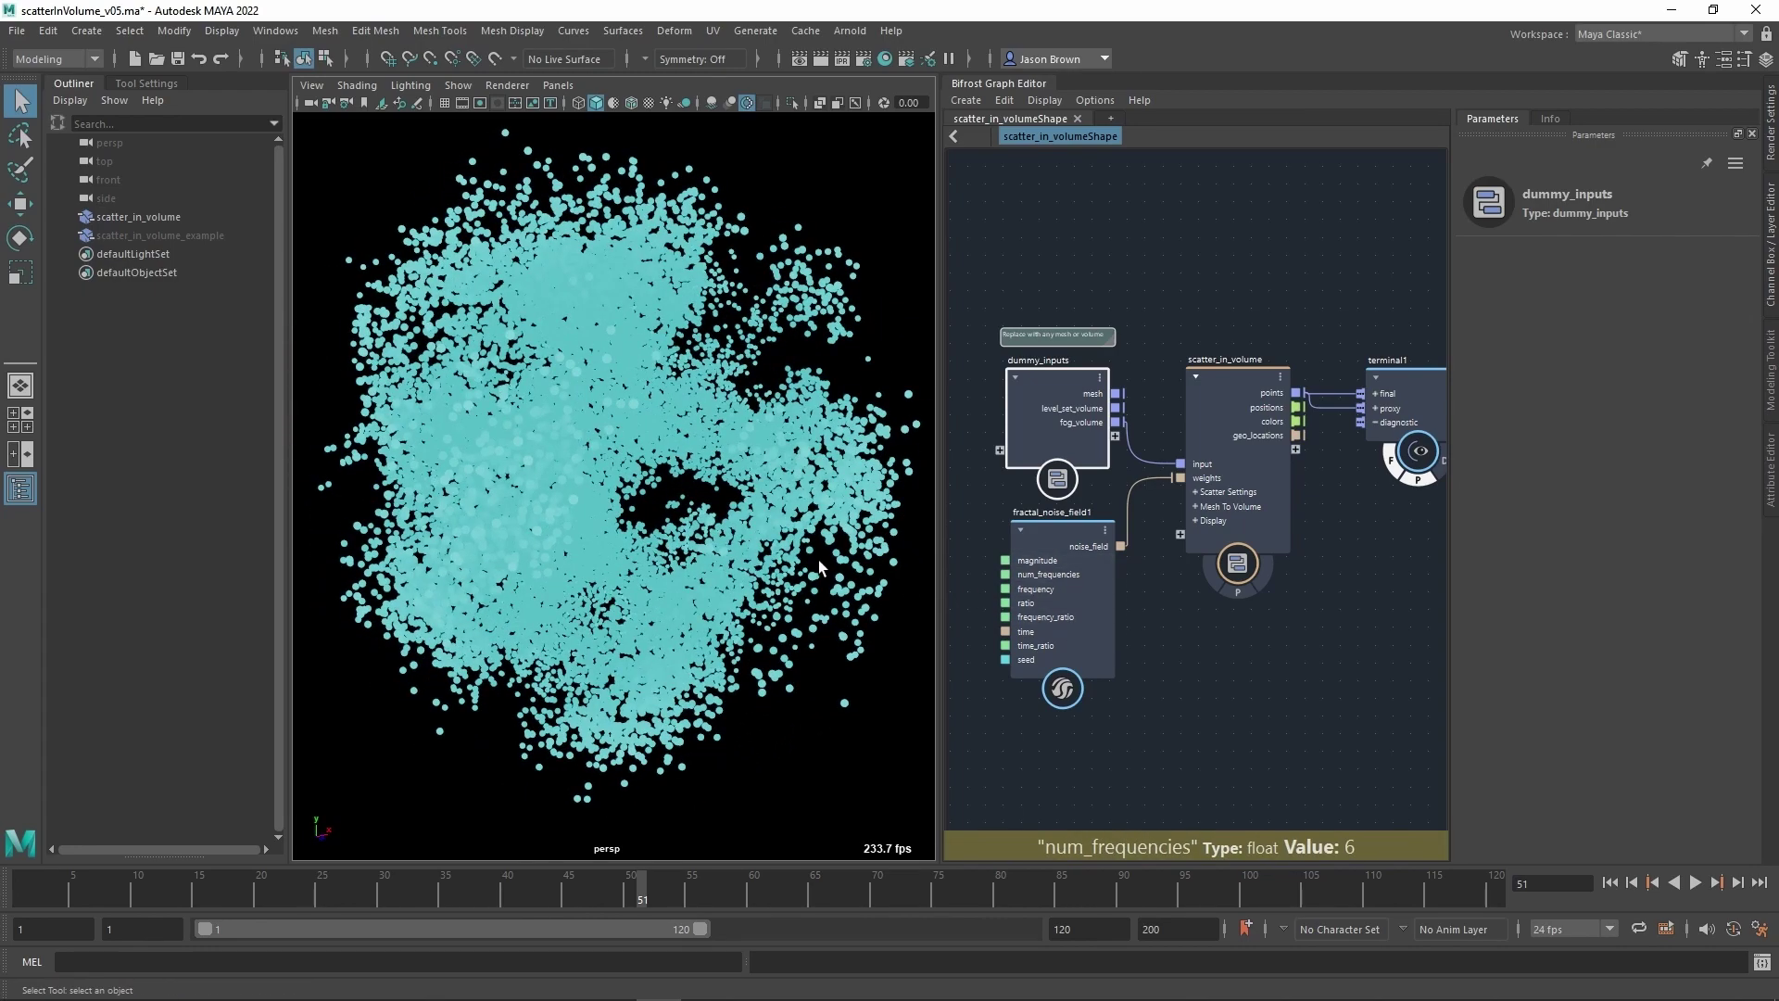
alt+right_drag(819, 560, 584, 505)
alt+drag(834, 510, 711, 533)
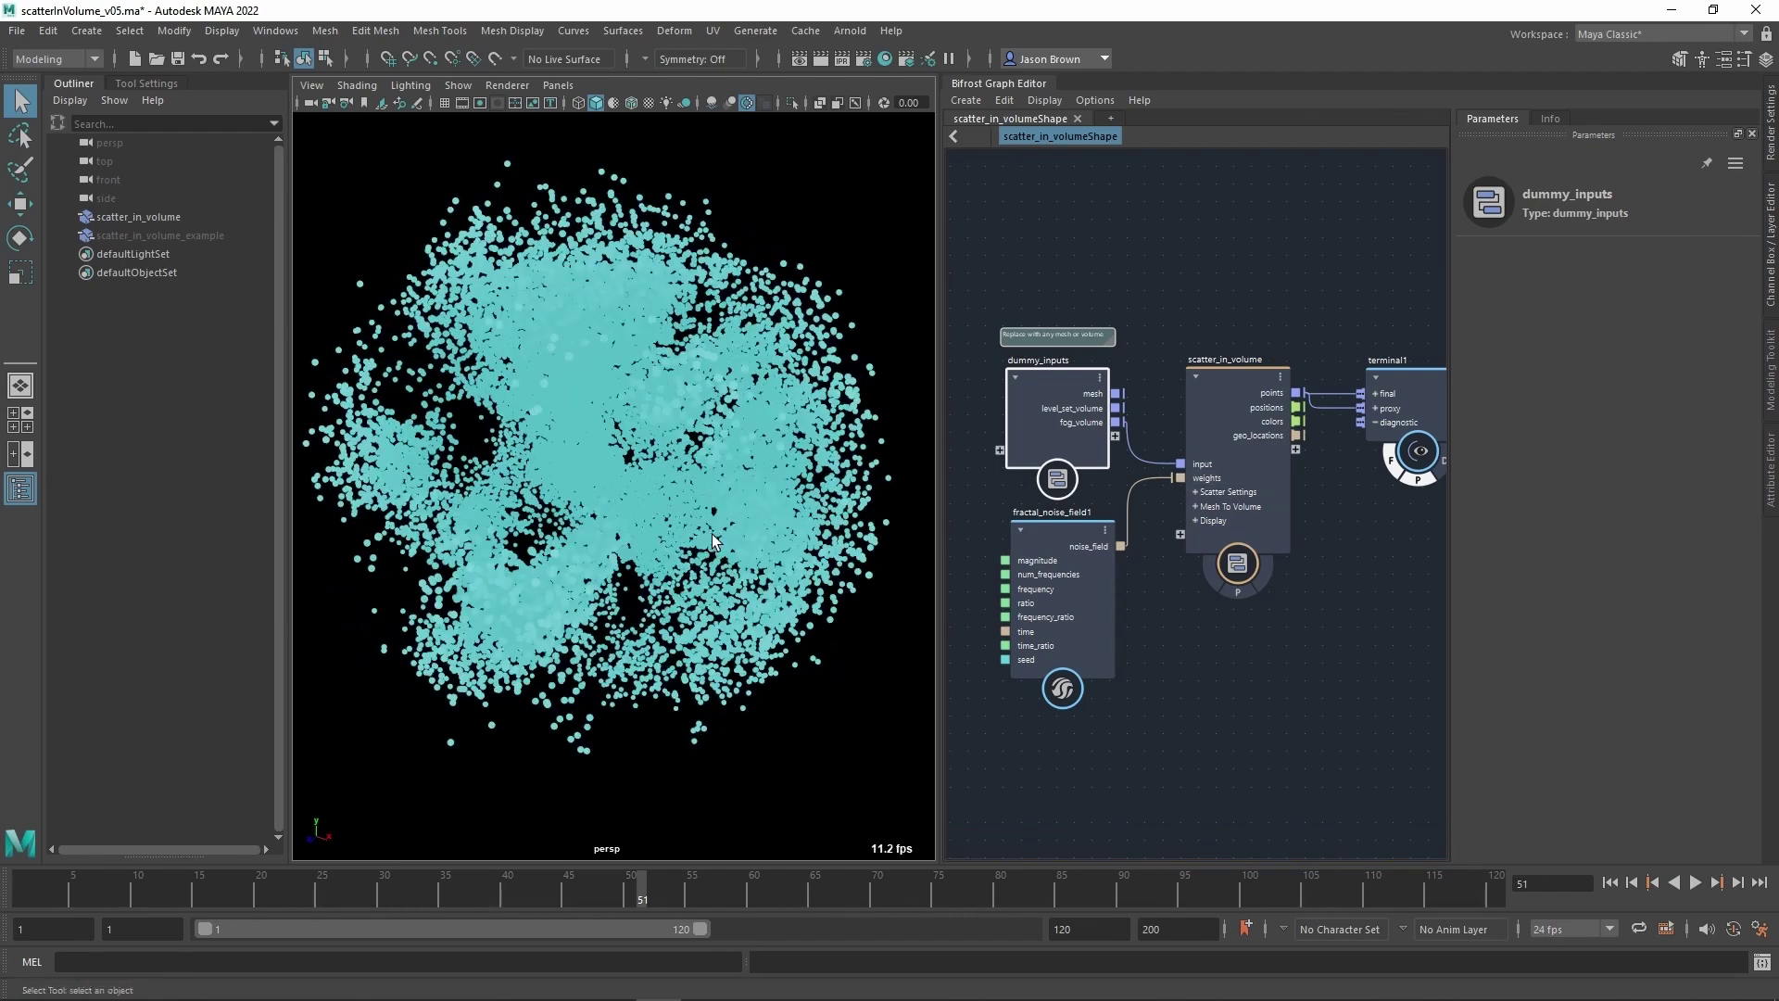
Set the display Depth of scatter_in_volume to 1.212 and inspect the points' shading from different angles.
click(1221, 396)
scroll(1538, 524, down, 5)
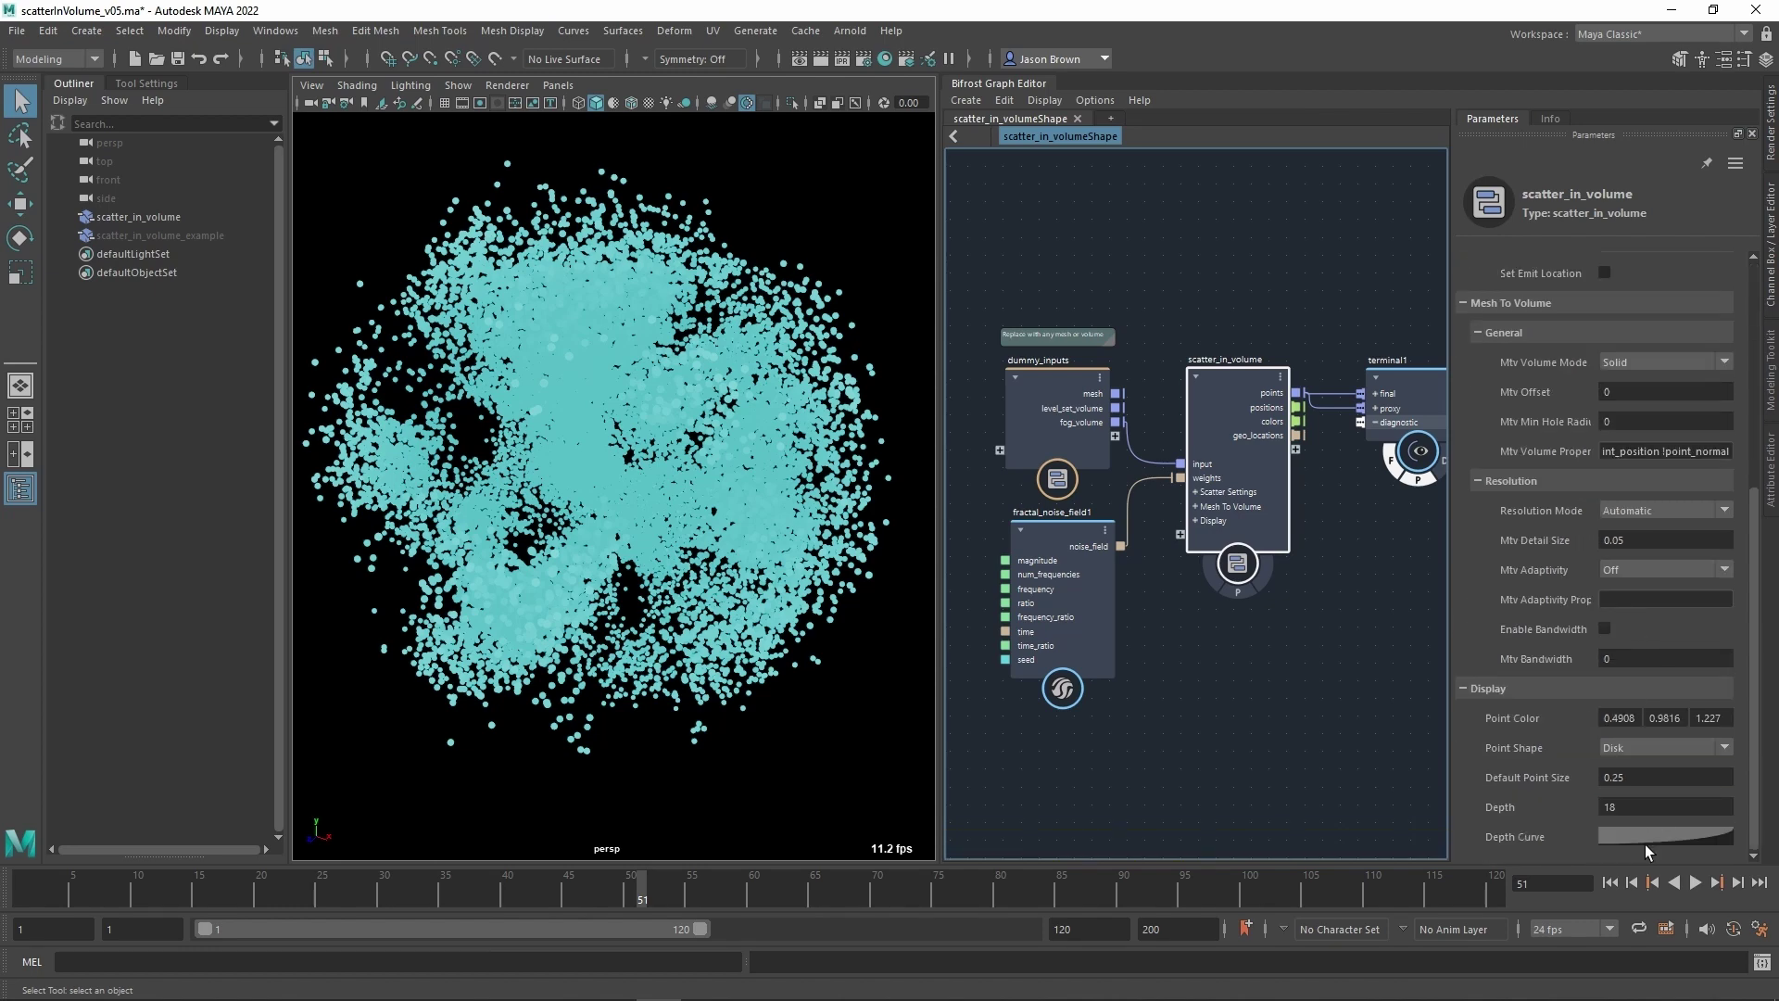
drag(1665, 822, 1142, 801)
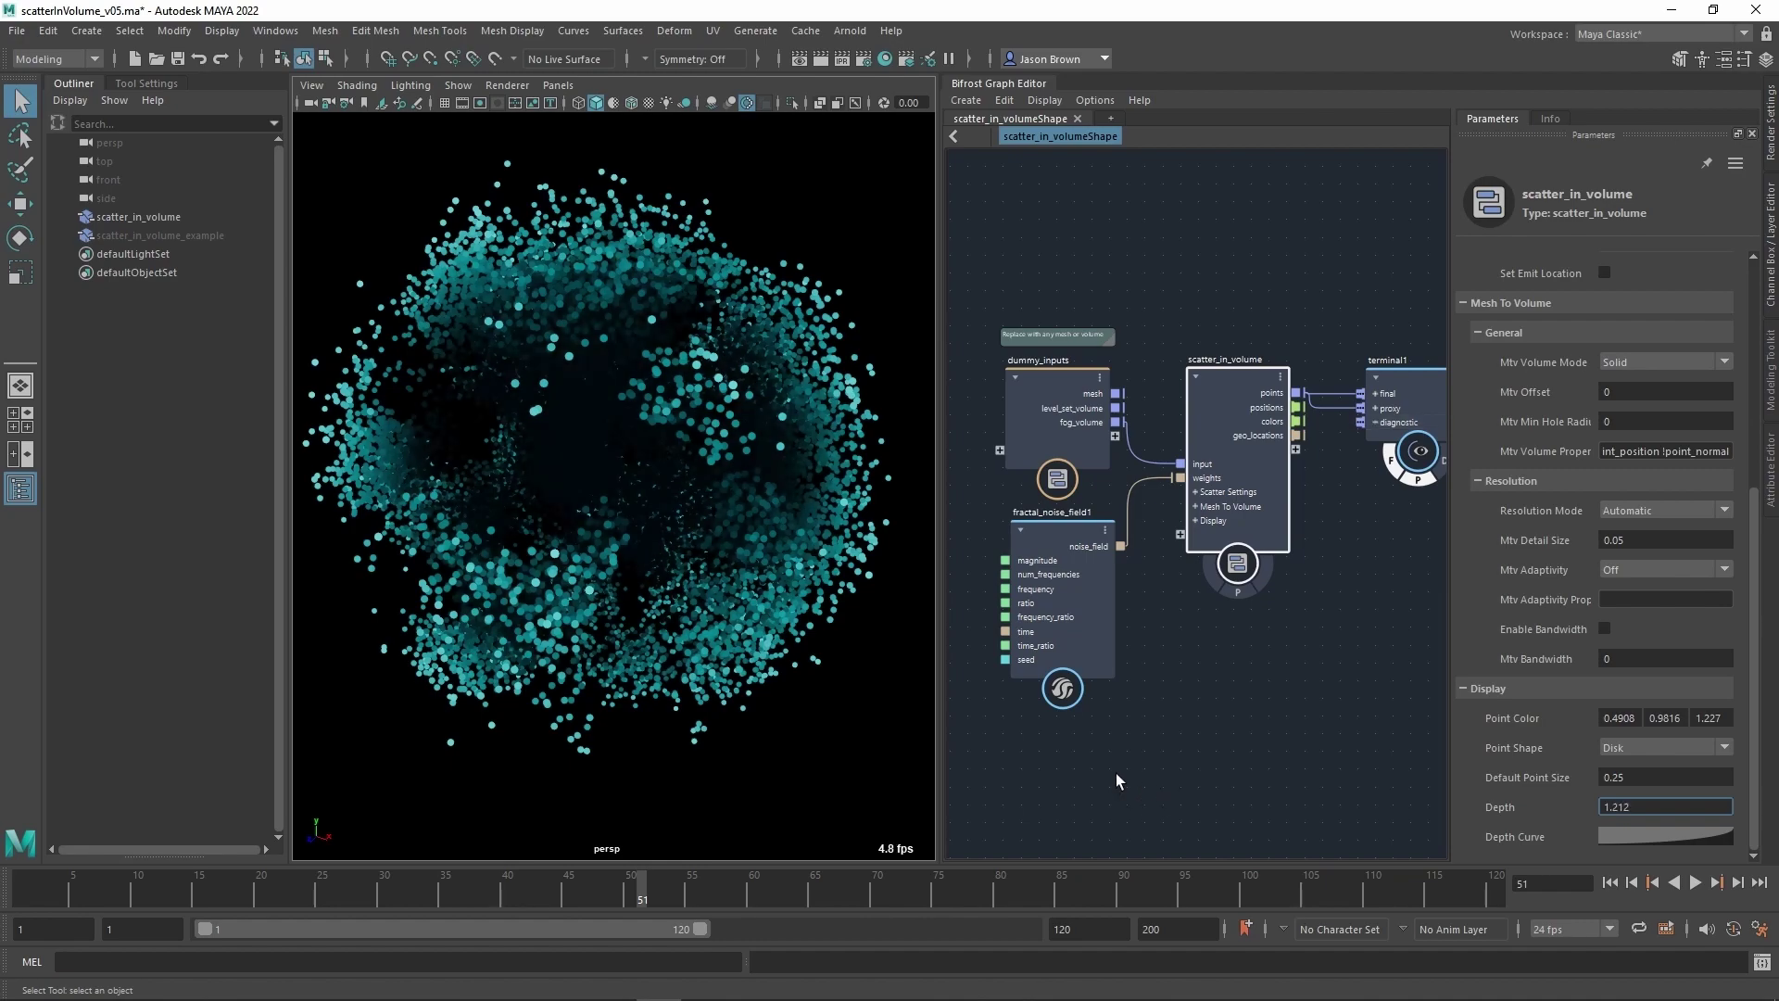
alt+drag(654, 645, 602, 611)
alt+right_drag(602, 612, 635, 624)
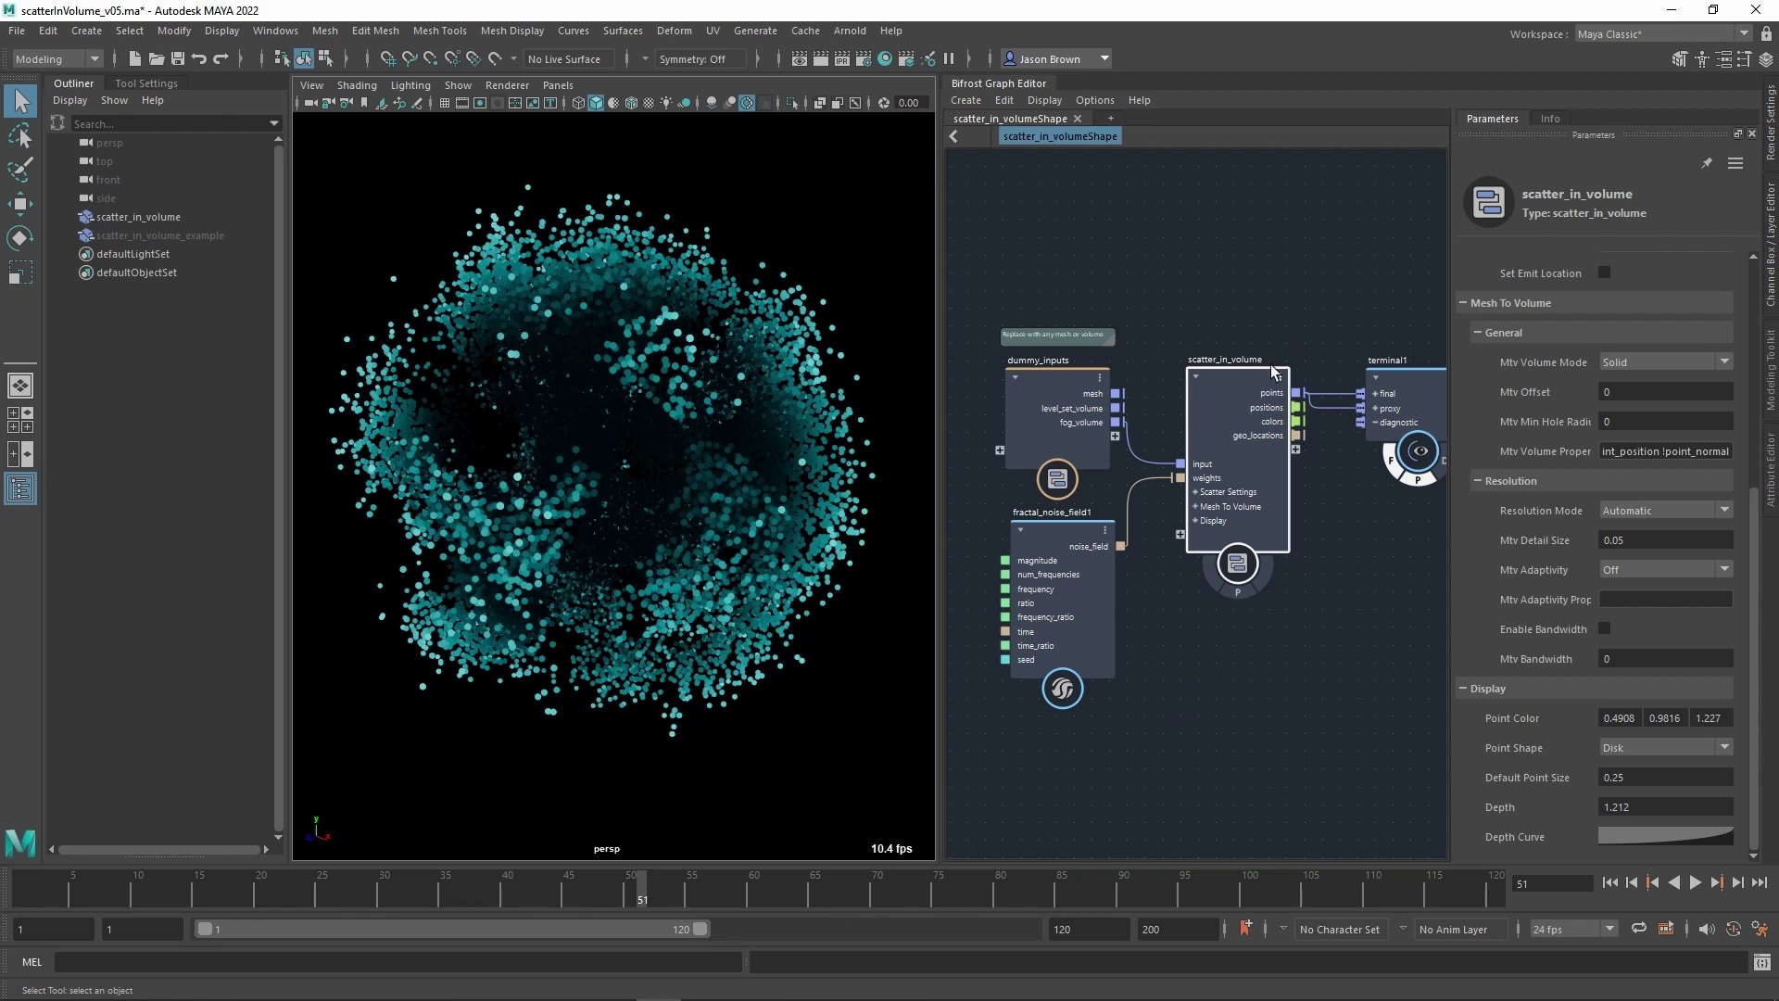
alt+drag(628, 491, 802, 493)
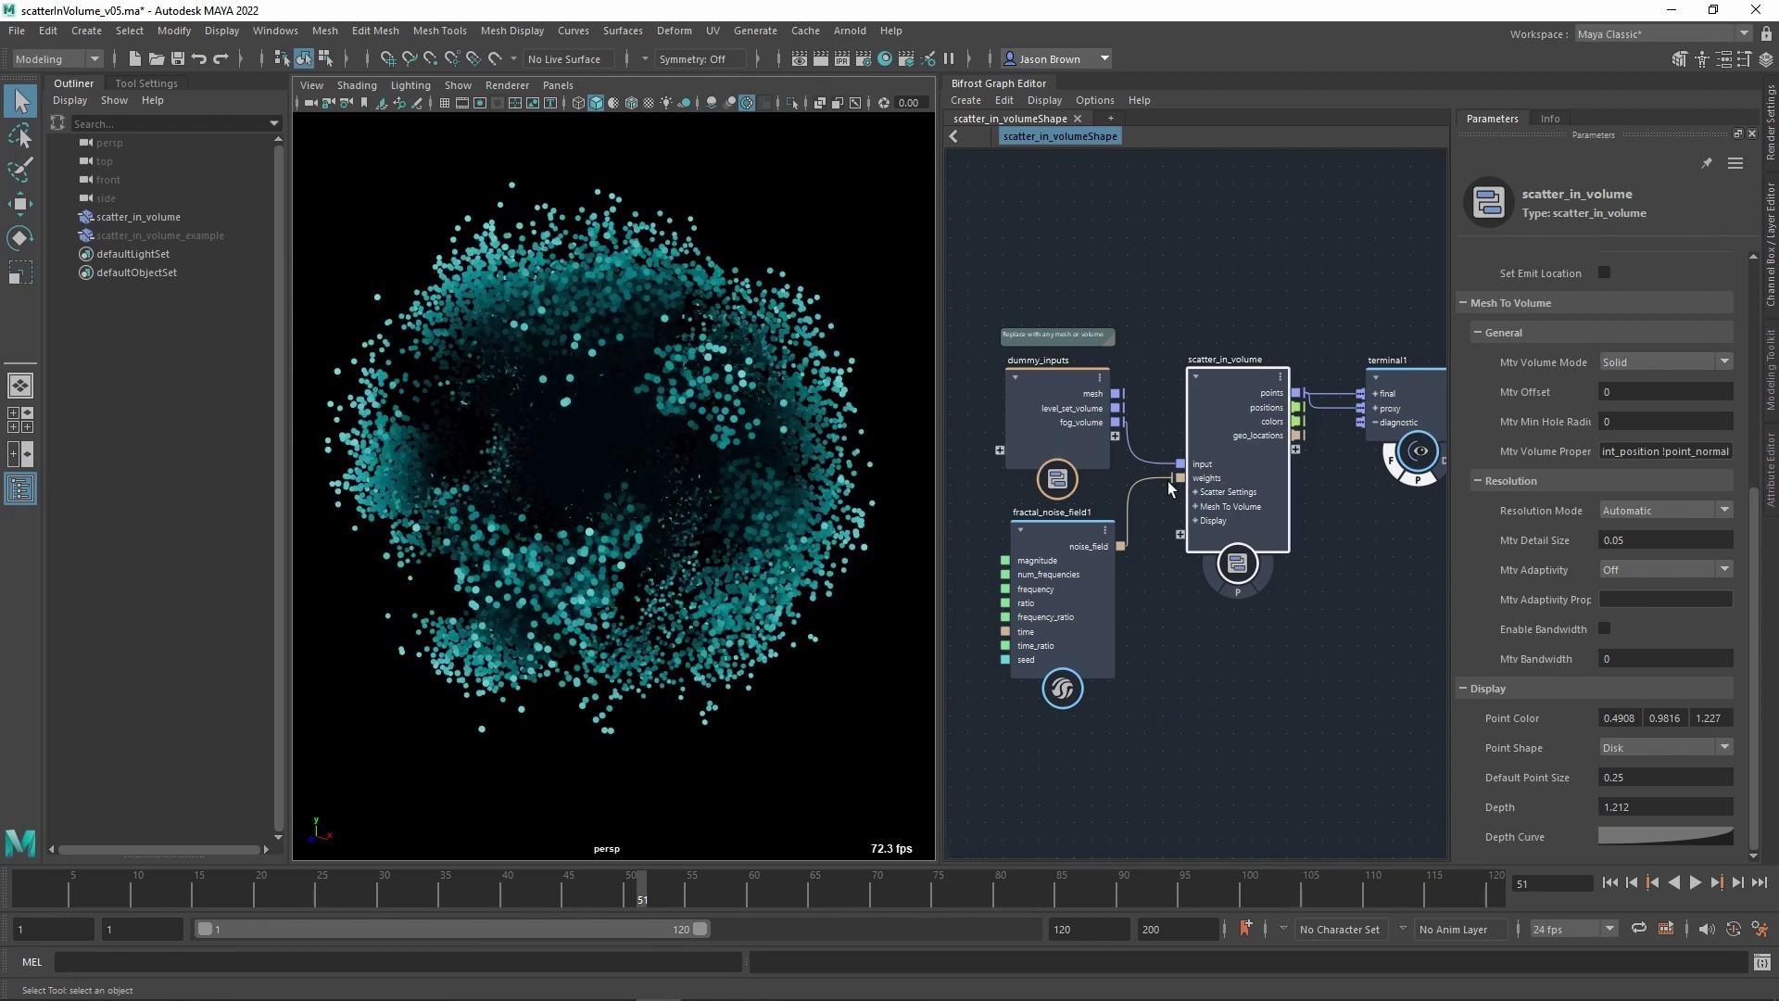
Connect the level_set_volume output of dummy_inputs to the scatter_in_volume input and set the display Depth to 7.299.
drag(1116, 408, 1190, 469)
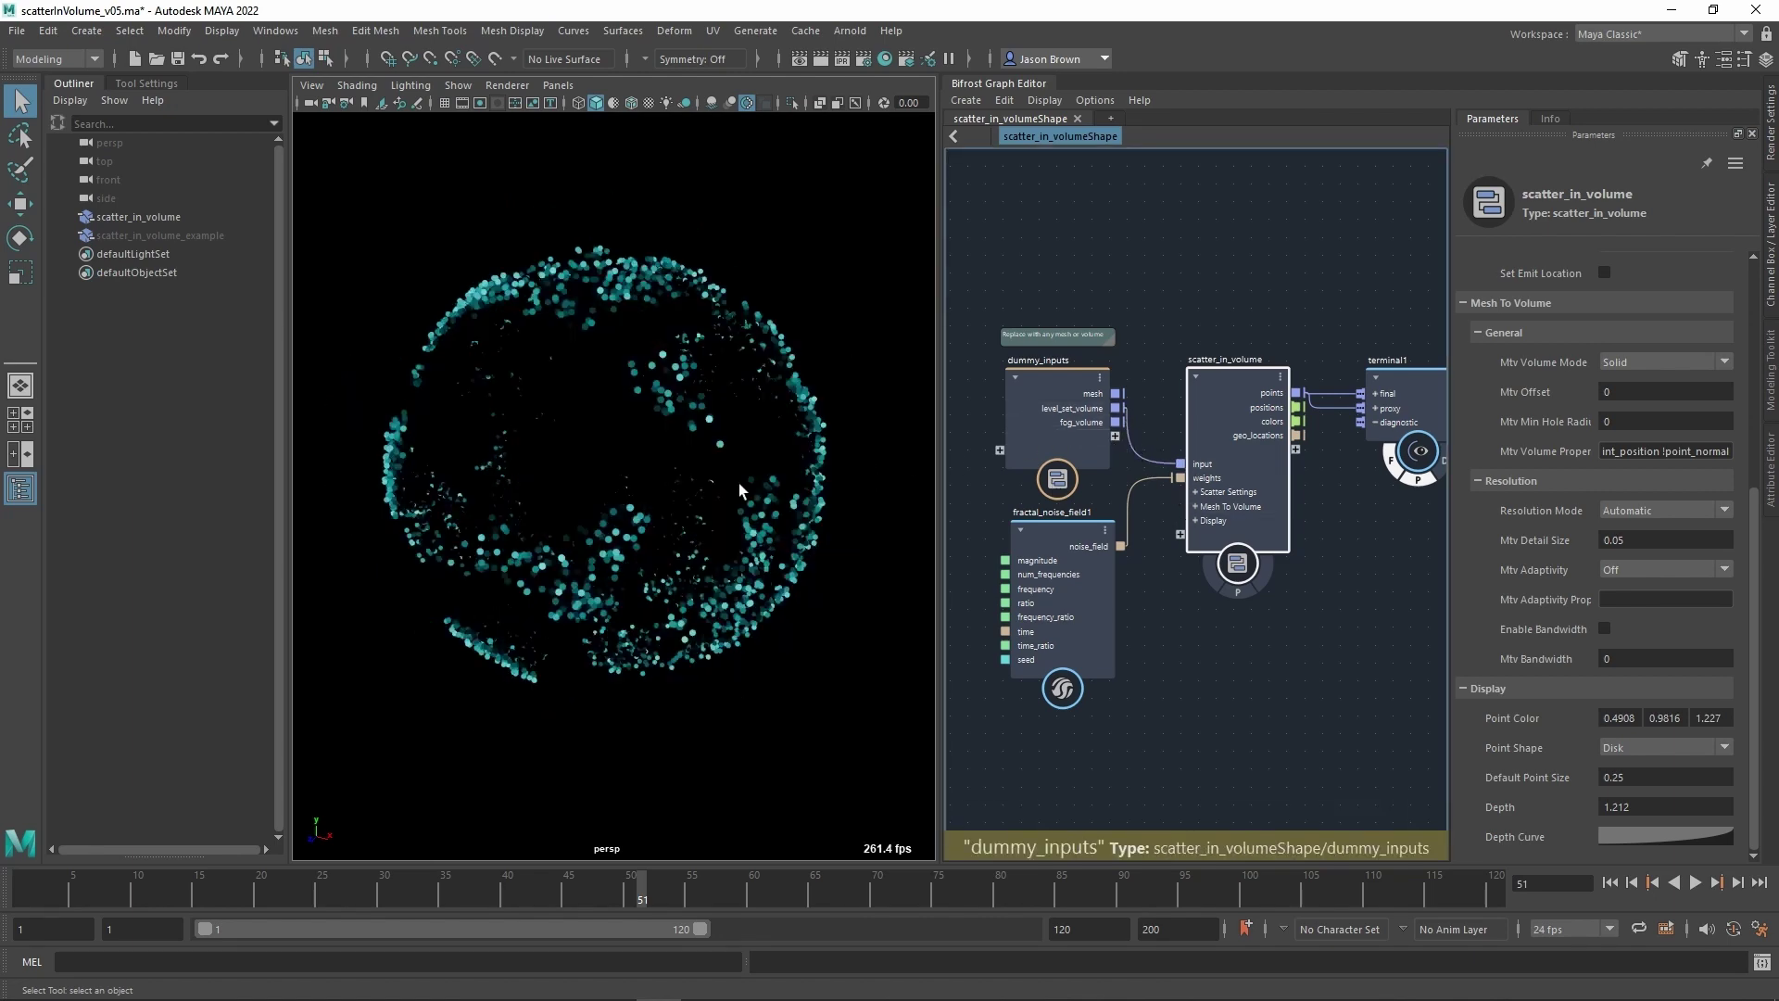
alt+drag(740, 491, 758, 482)
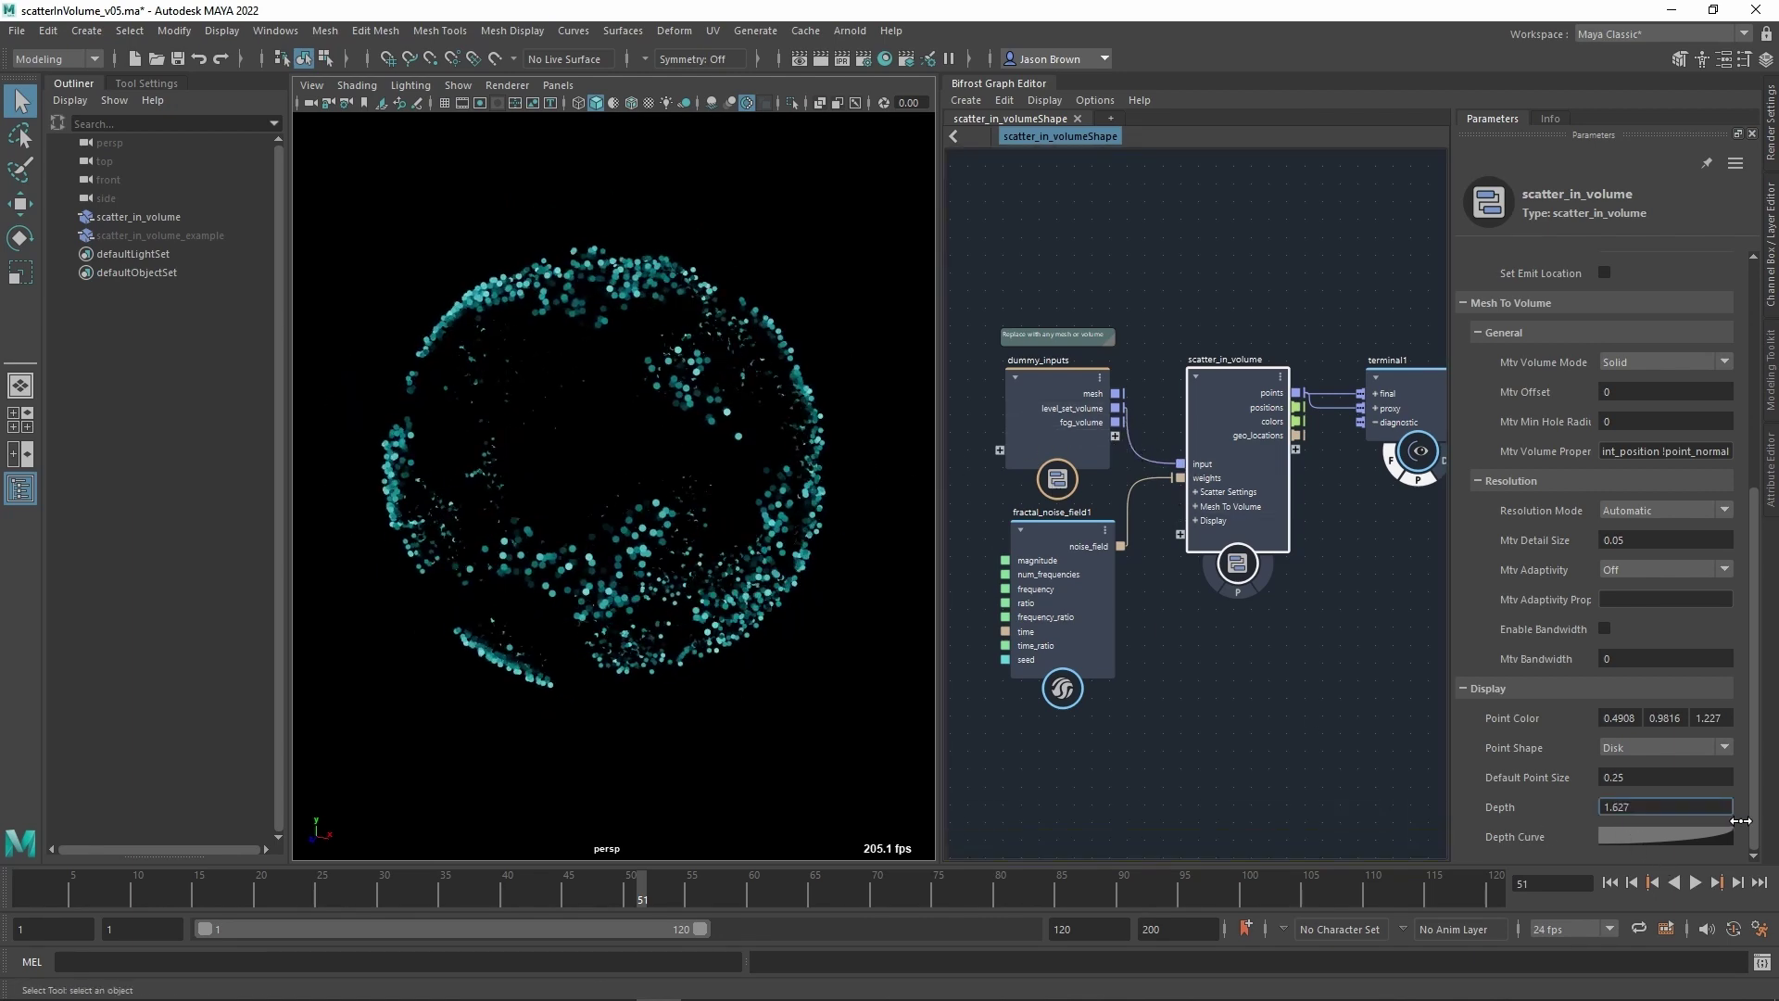
ctrl+drag(1741, 821, 1770, 821)
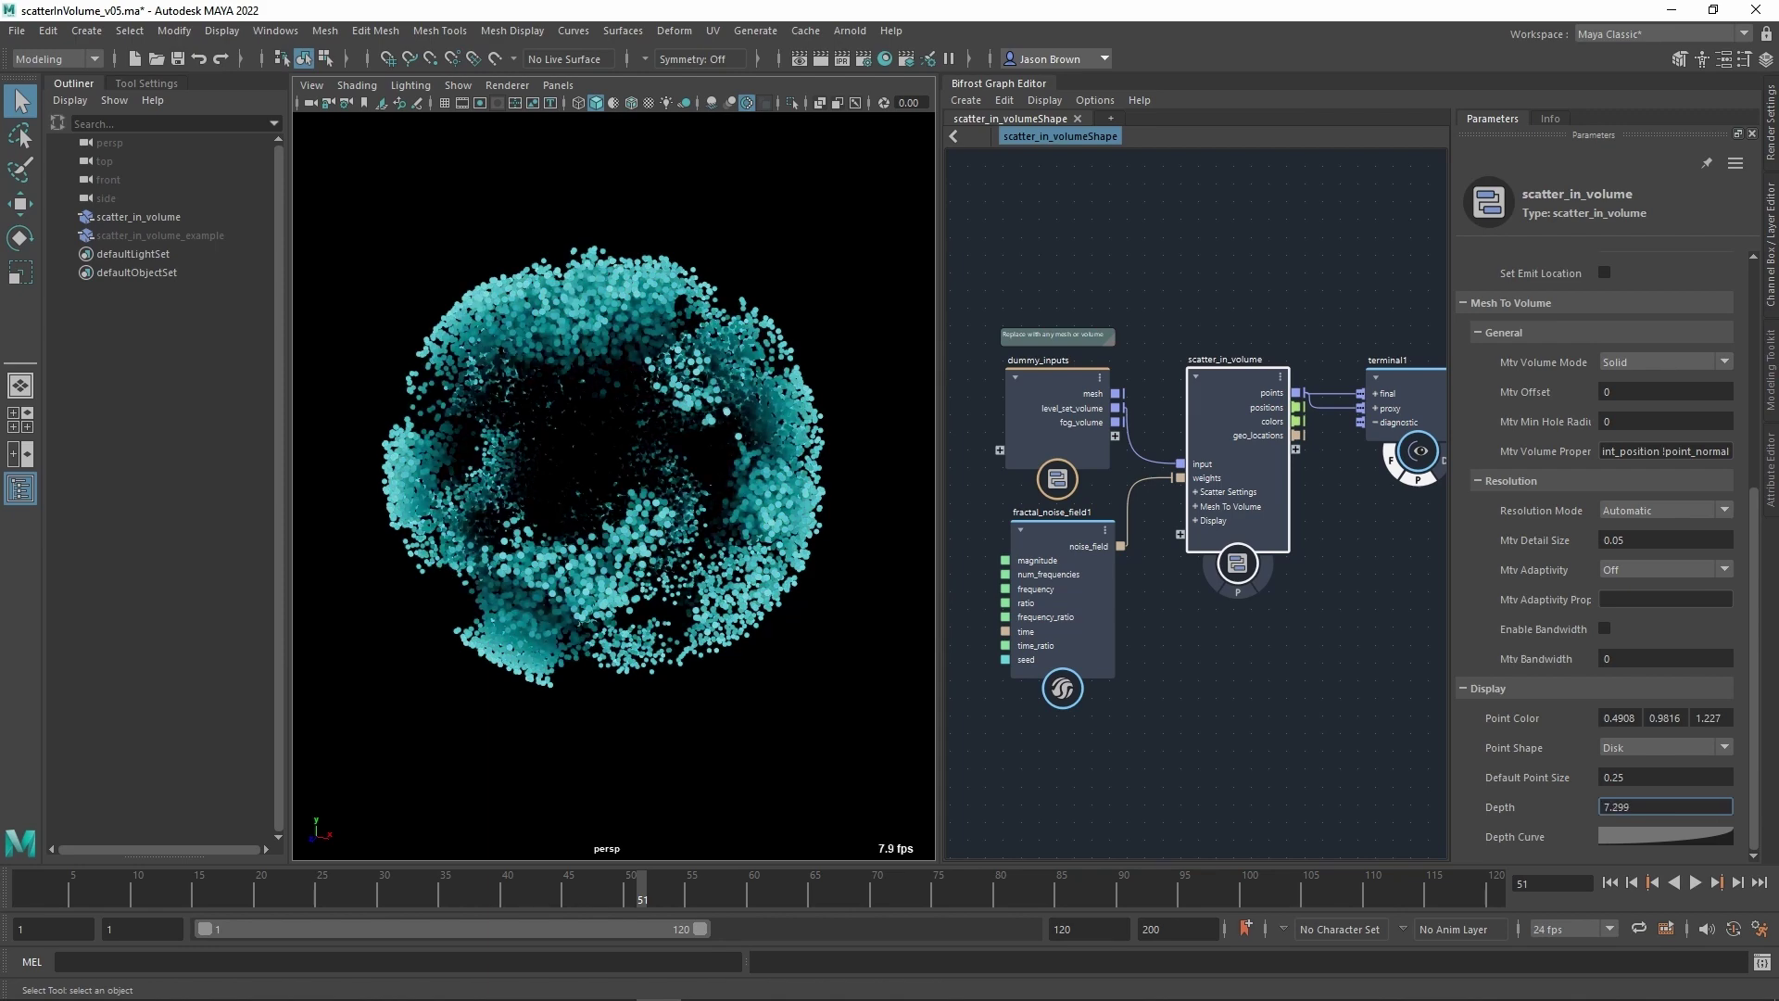
Open the scatter_in_volume compound and examine its scatter, cull_points and point_display nodes.
alt+middle_drag(1352, 744, 1284, 768)
scroll(1331, 793, down, 1)
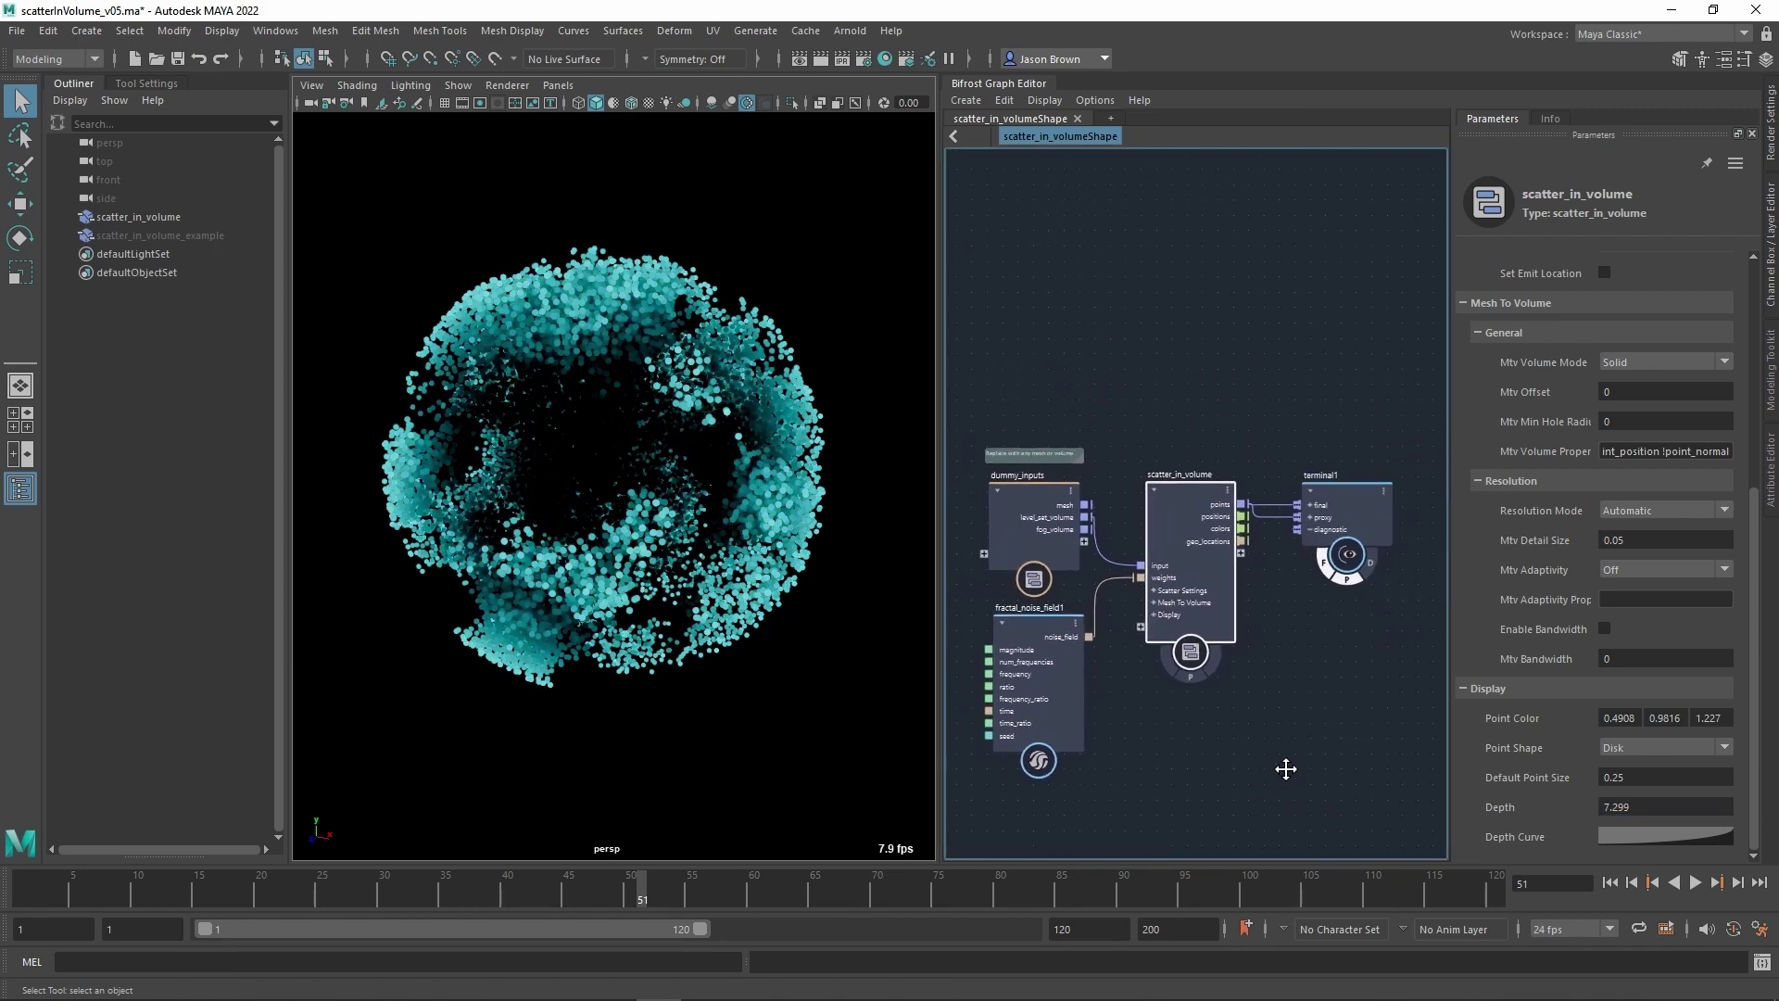
scroll(1282, 767, up, 3)
double_click(1134, 379)
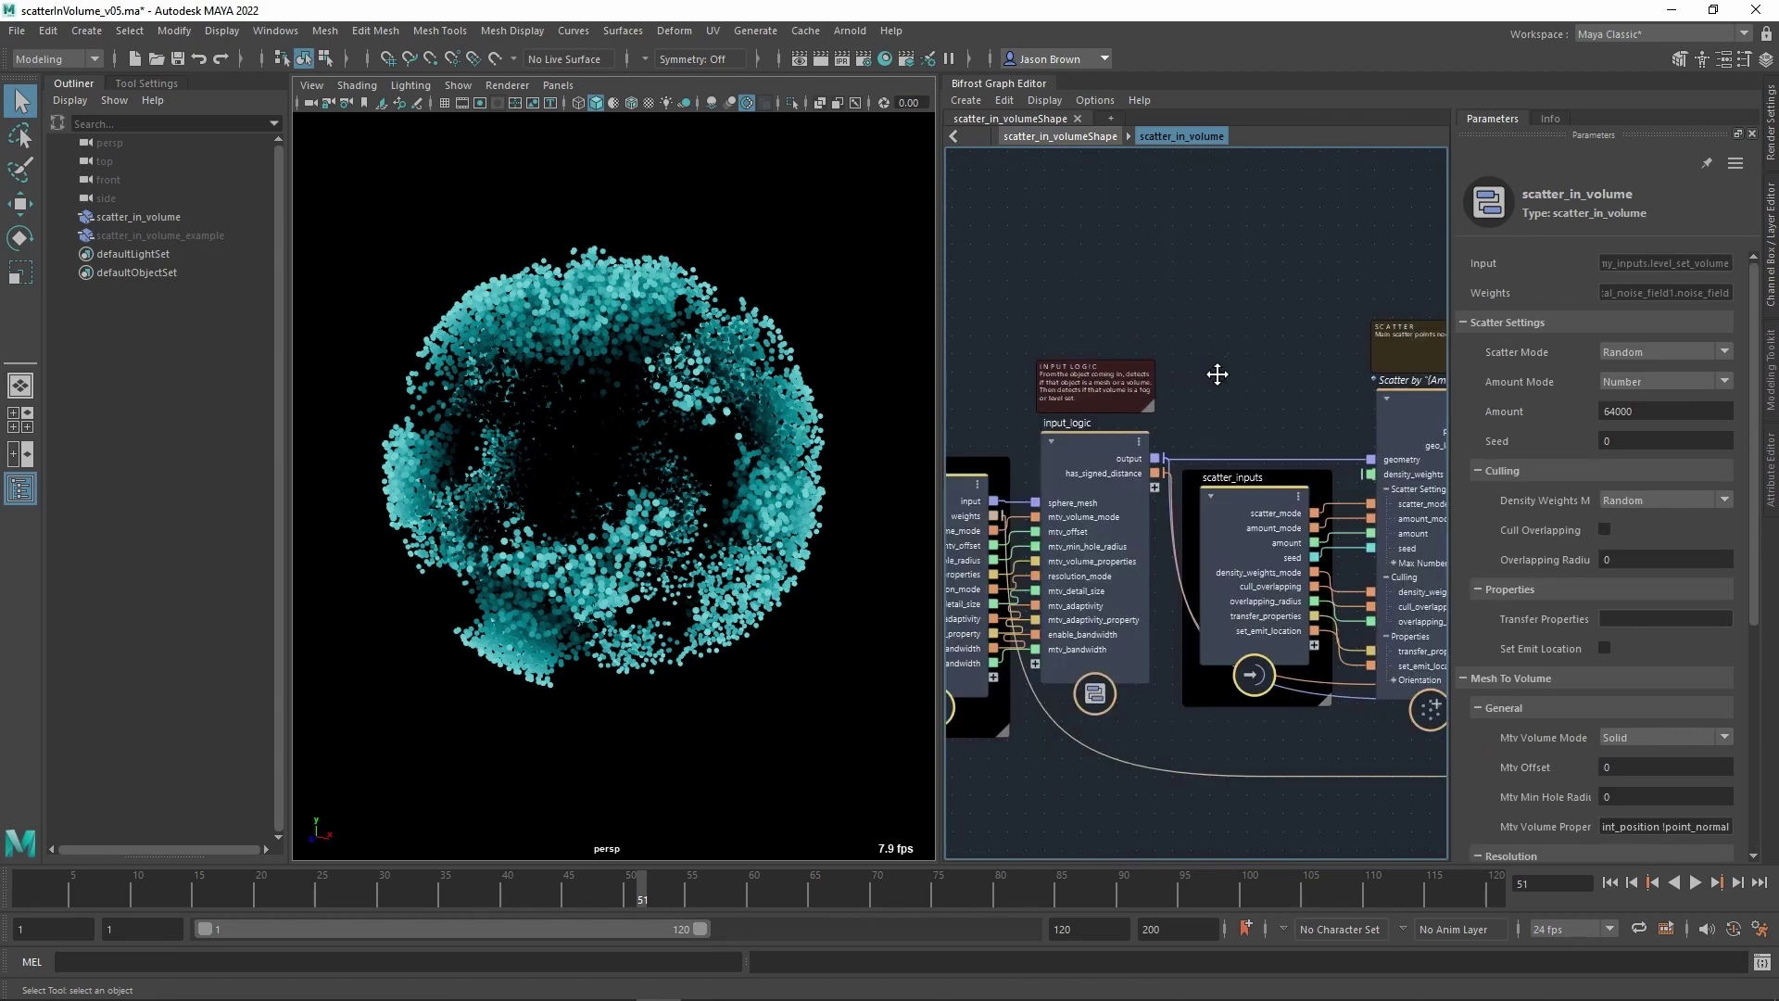
alt+middle_drag(1215, 373, 1009, 390)
middle_drag(1421, 419, 1191, 316)
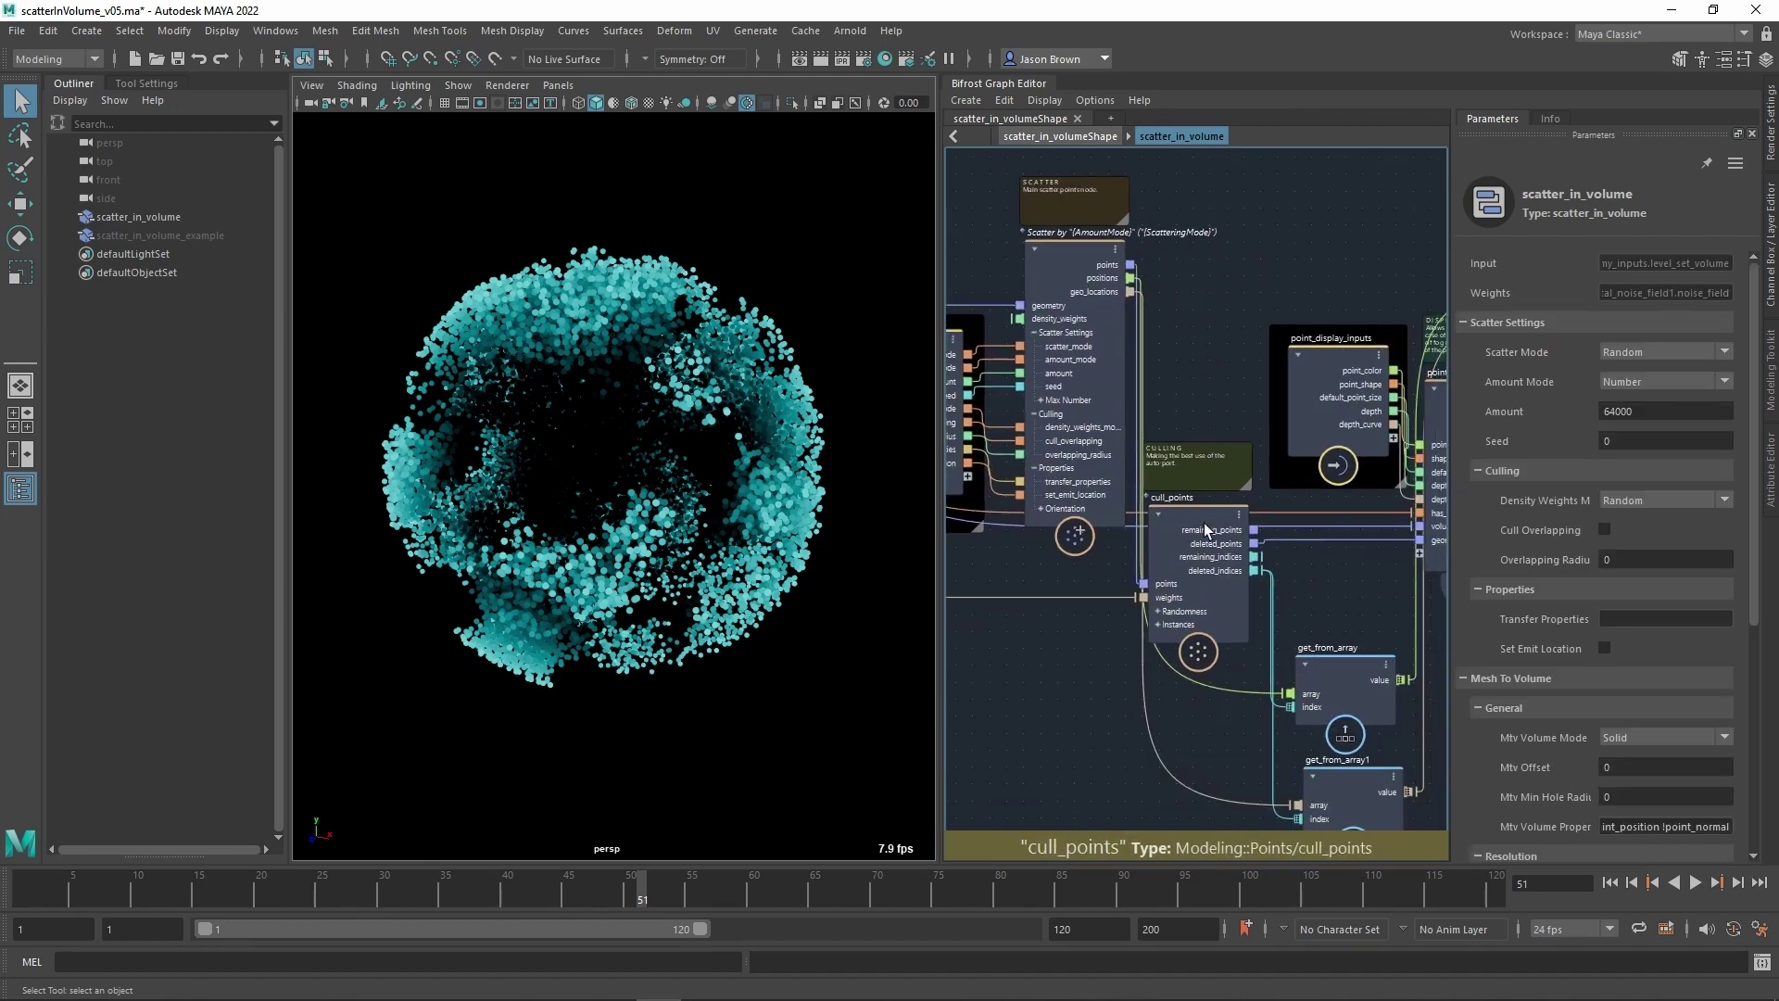
middle_drag(1309, 395, 1175, 407)
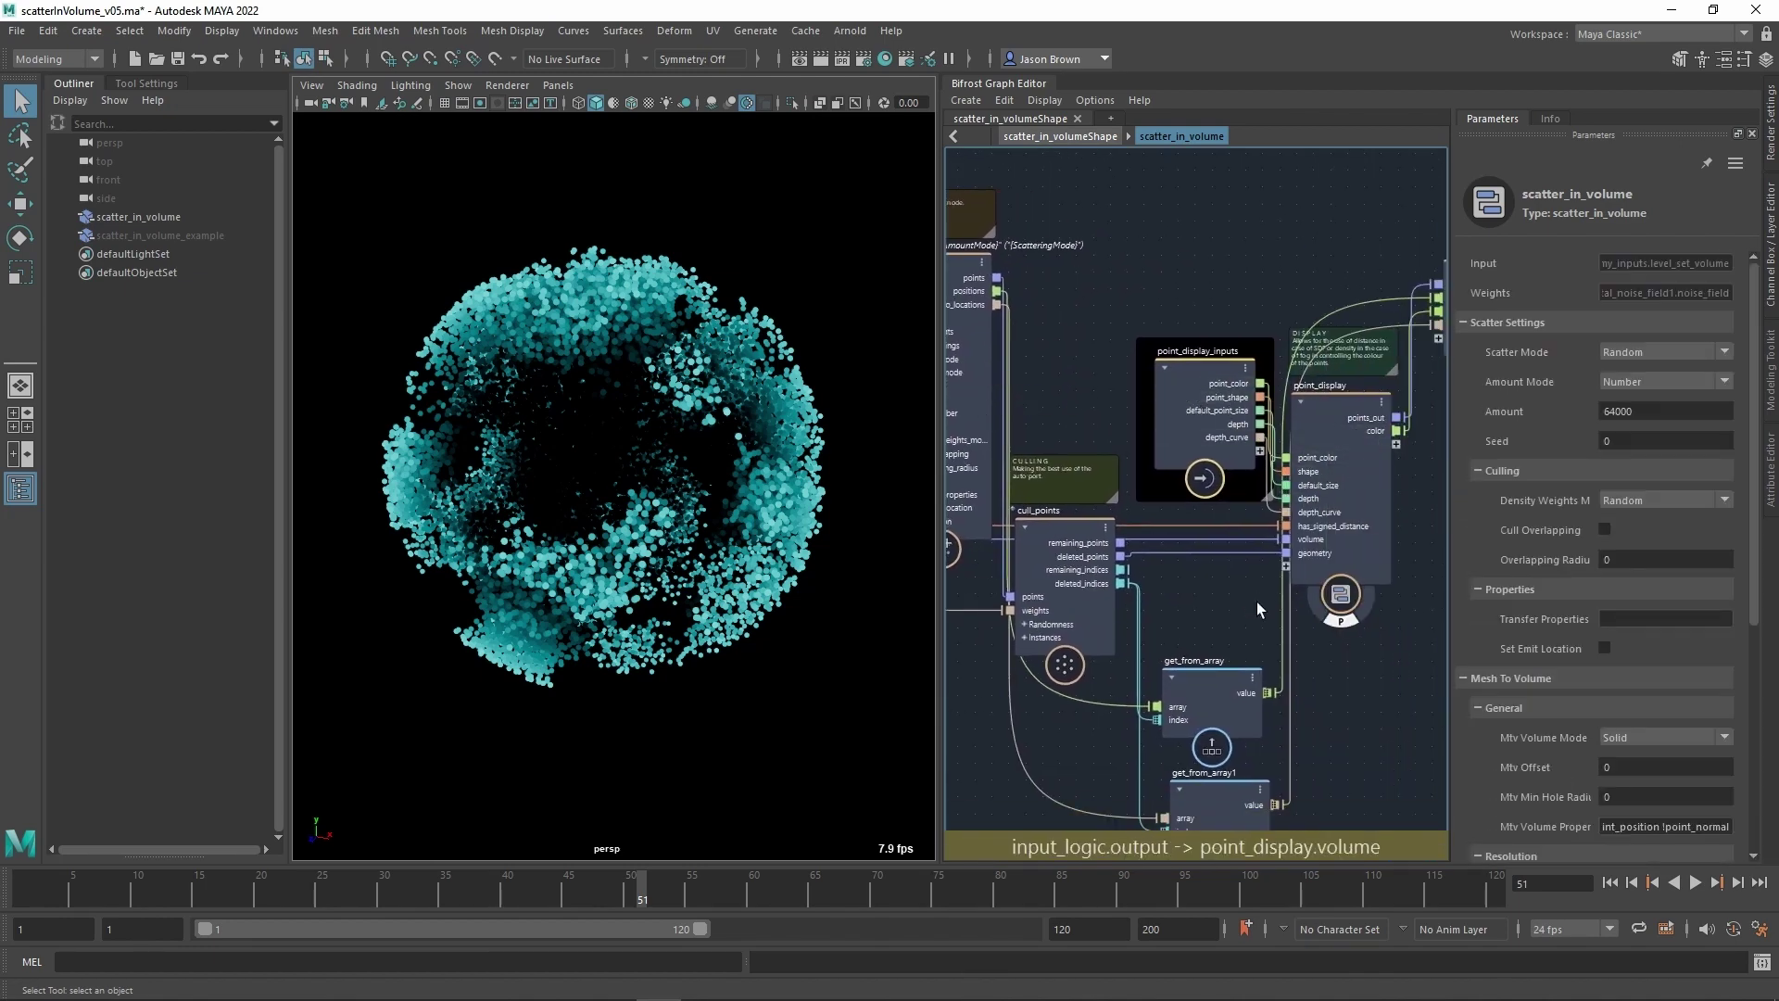
middle_drag(1263, 603, 1085, 694)
middle_drag(1410, 577, 1587, 596)
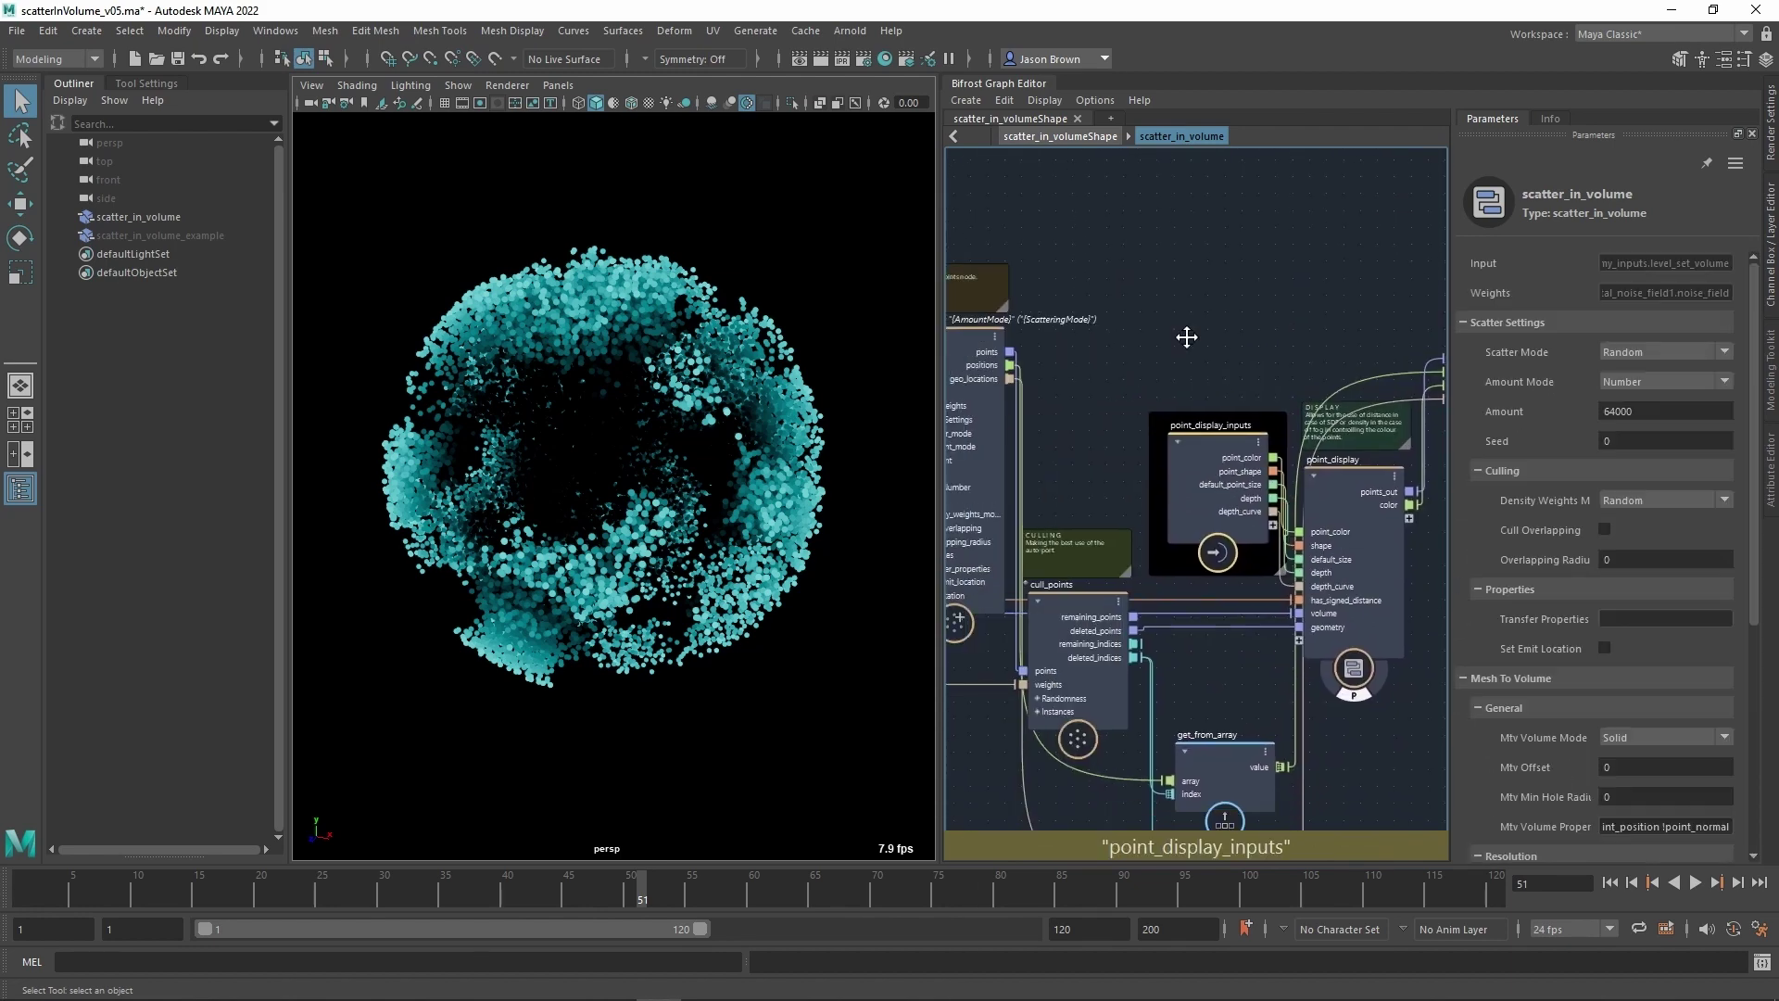
Review the compound's nodes from the outputs back to the scatter inputs, and return to the parent graph.
middle_drag(1184, 337, 846, 373)
drag(1281, 419, 1177, 413)
mouse_move(1020, 331)
middle_down()
mouse_move(1271, 324)
mouse_move(1196, 314)
mouse_move(1244, 296)
middle_up()
middle_drag(1116, 311, 1338, 293)
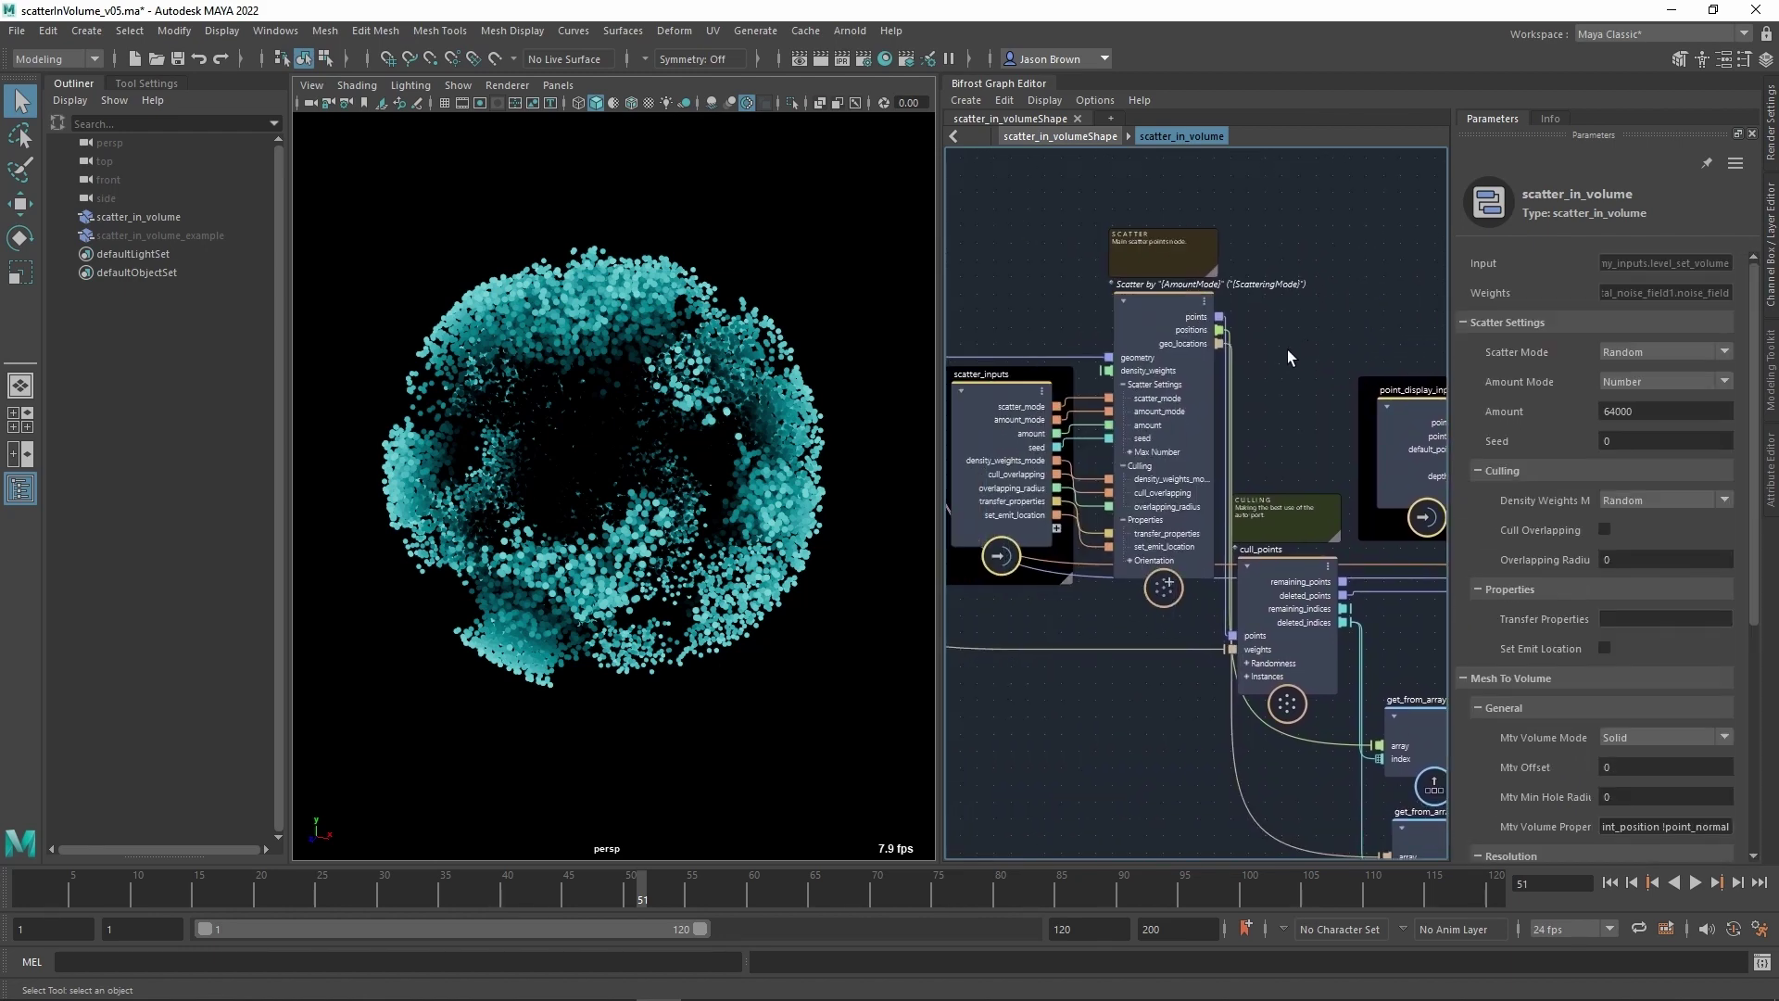
middle_drag(1362, 389, 1493, 365)
middle_drag(1077, 555, 1108, 588)
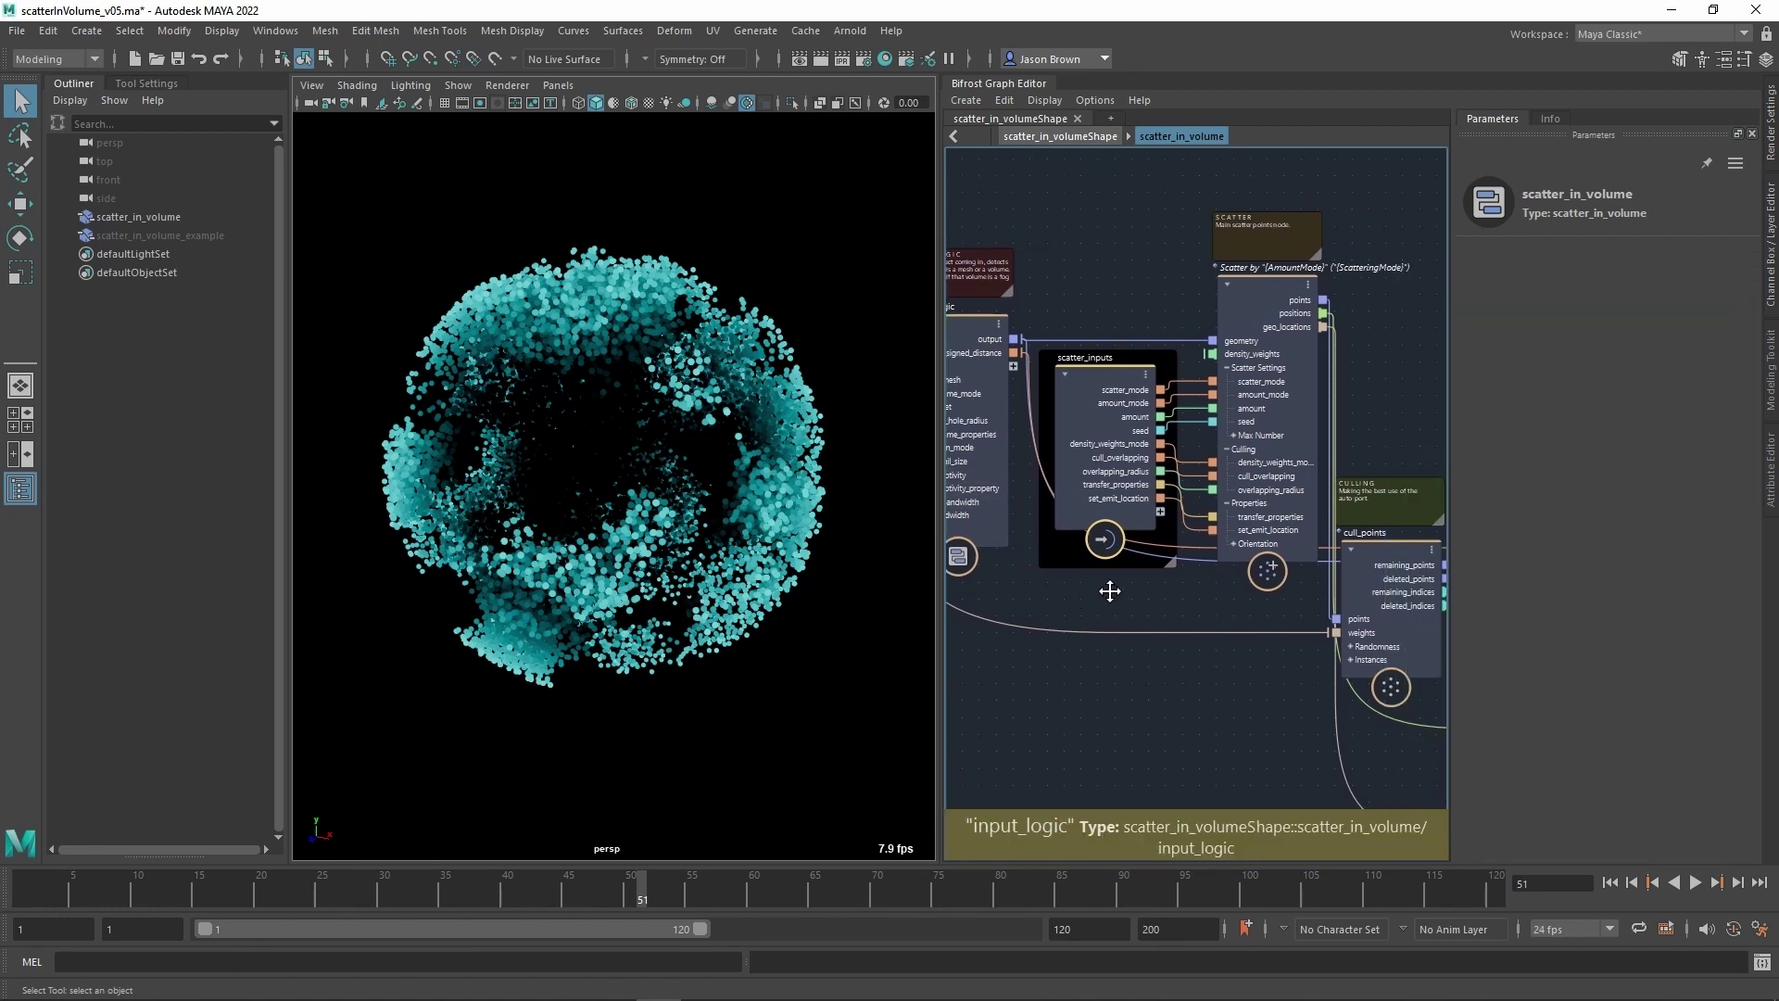
key(BackSpace)
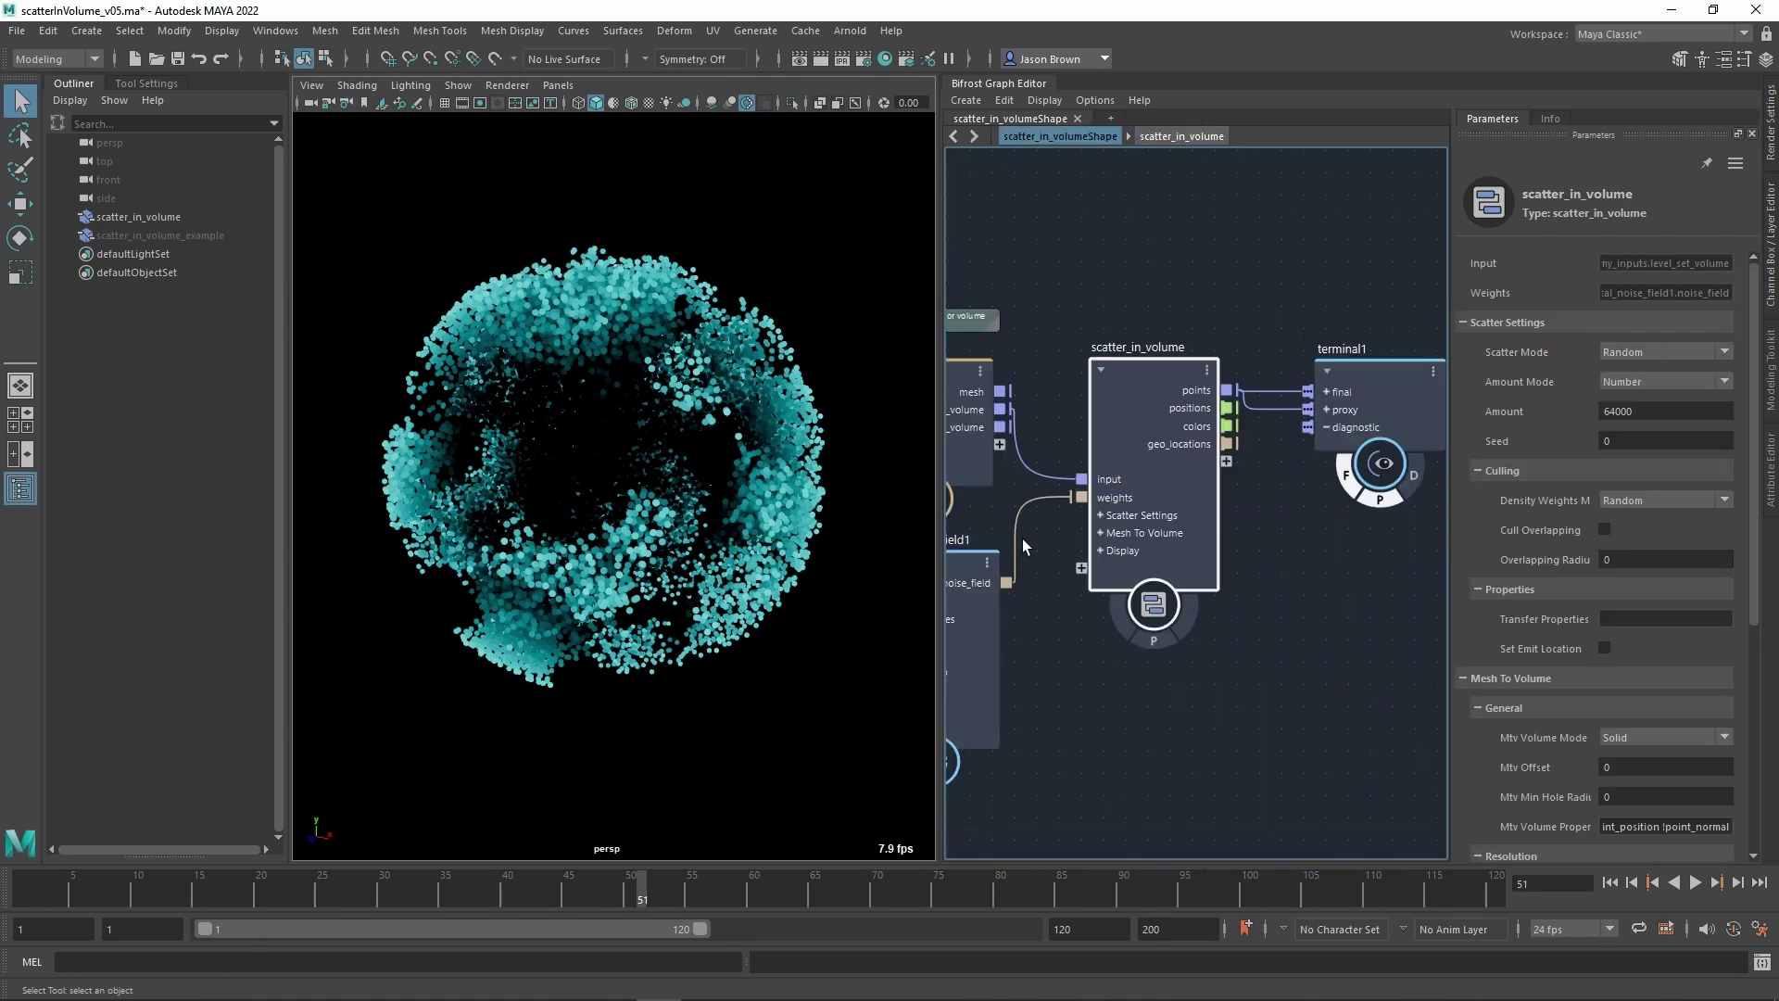
Move the scatter_in_volume node slightly up and disconnect the fractal noise field from its weights port.
middle_drag(1246, 612, 1315, 604)
drag(1232, 394, 1232, 359)
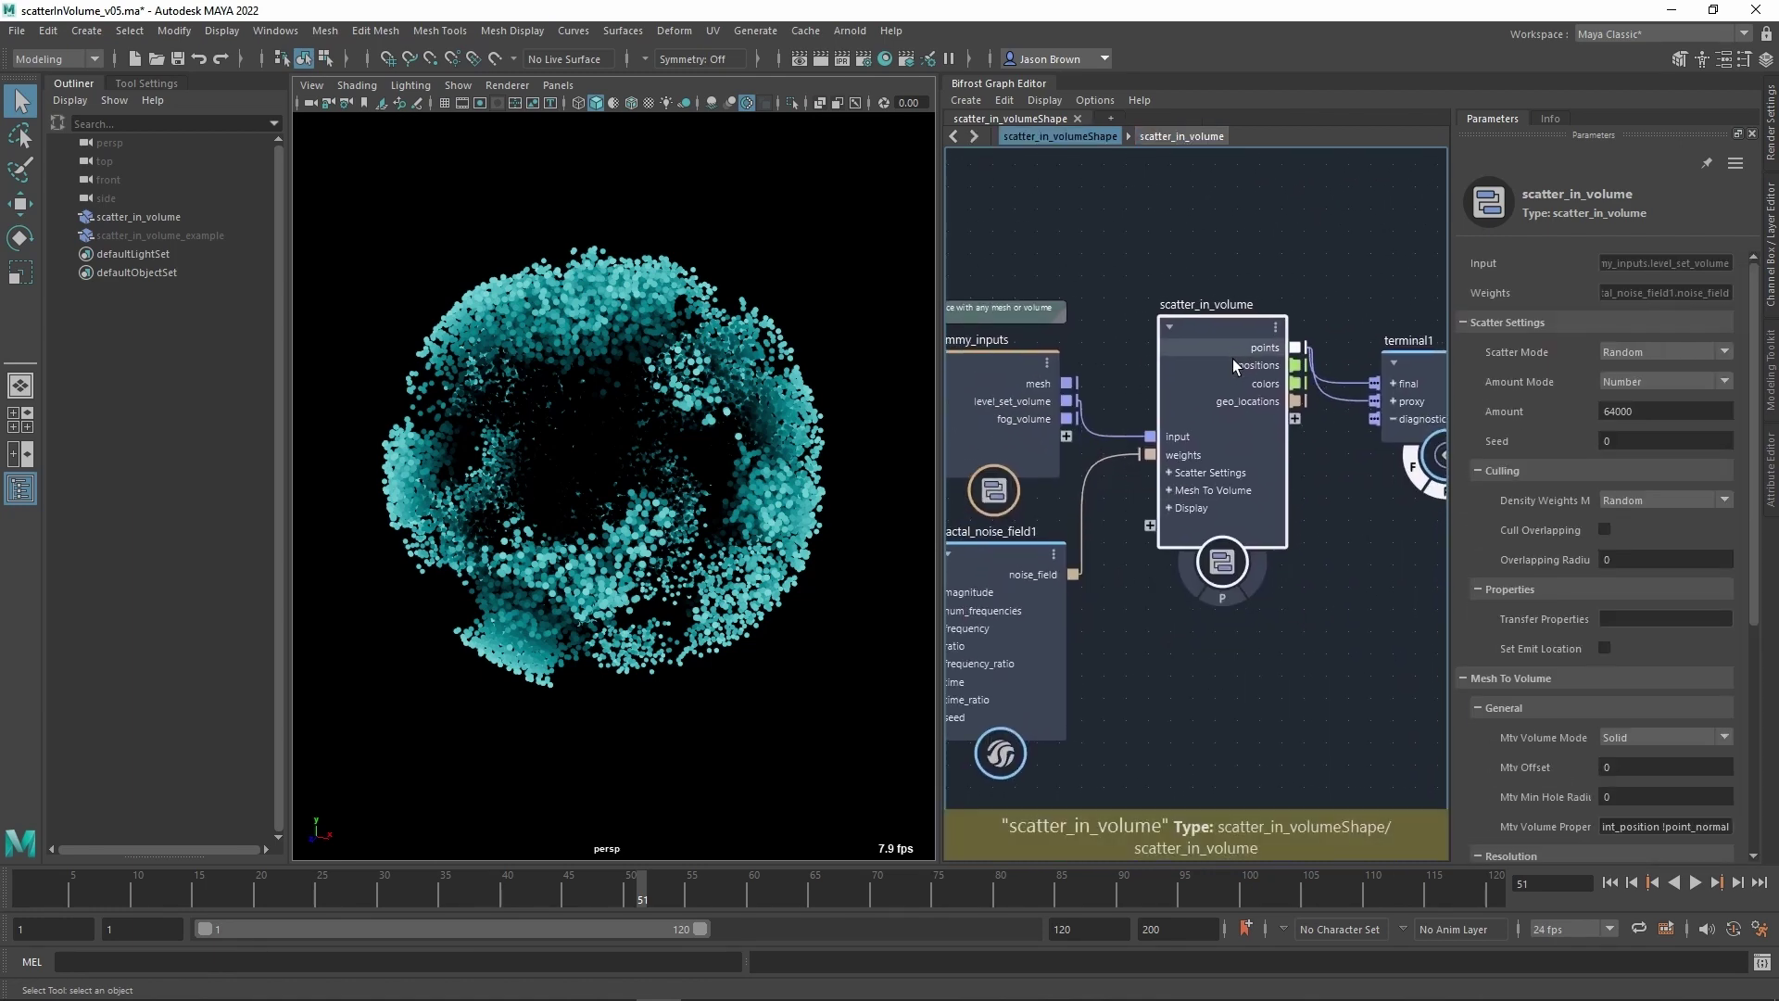
mouse_move(1160, 463)
mouse_down()
mouse_move(1171, 487)
mouse_move(1153, 454)
mouse_move(1148, 491)
mouse_up()
drag(1120, 552, 1119, 546)
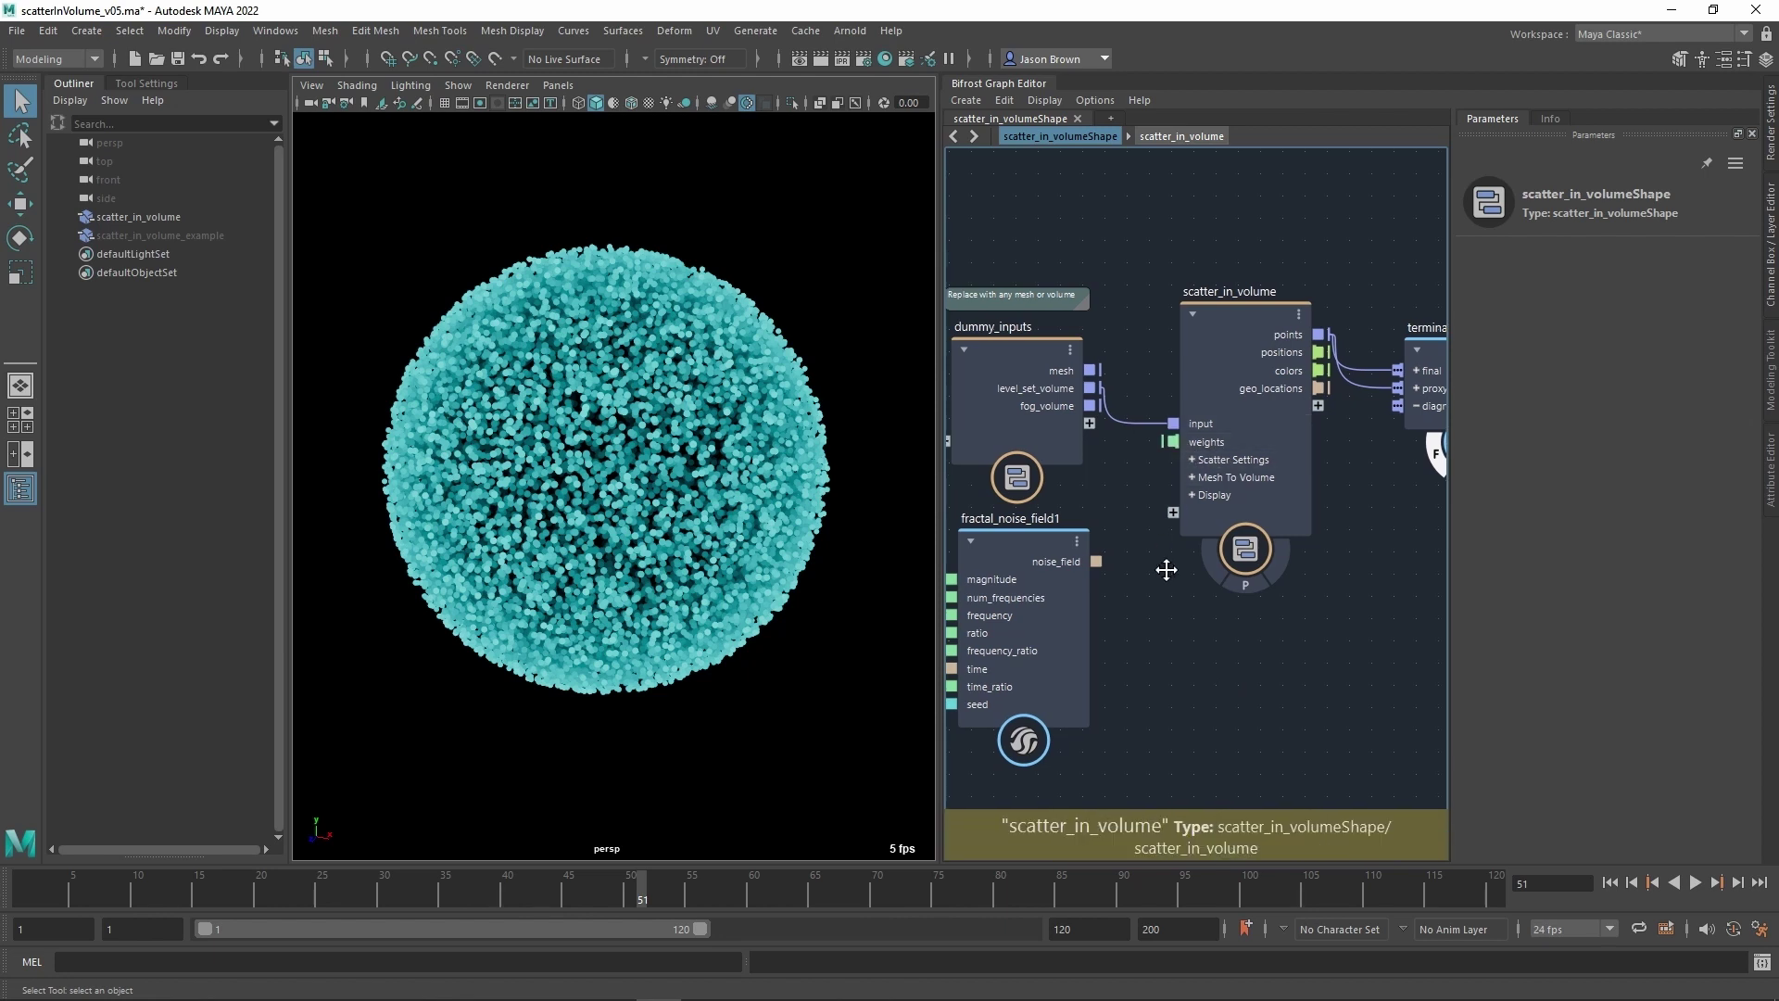
Select the fractal_noise_field1 node and move it slightly further below dummy_inputs.
alt+middle_drag(1164, 571, 1245, 491)
alt+right_drag(1245, 491, 1223, 504)
drag(1125, 474, 1121, 495)
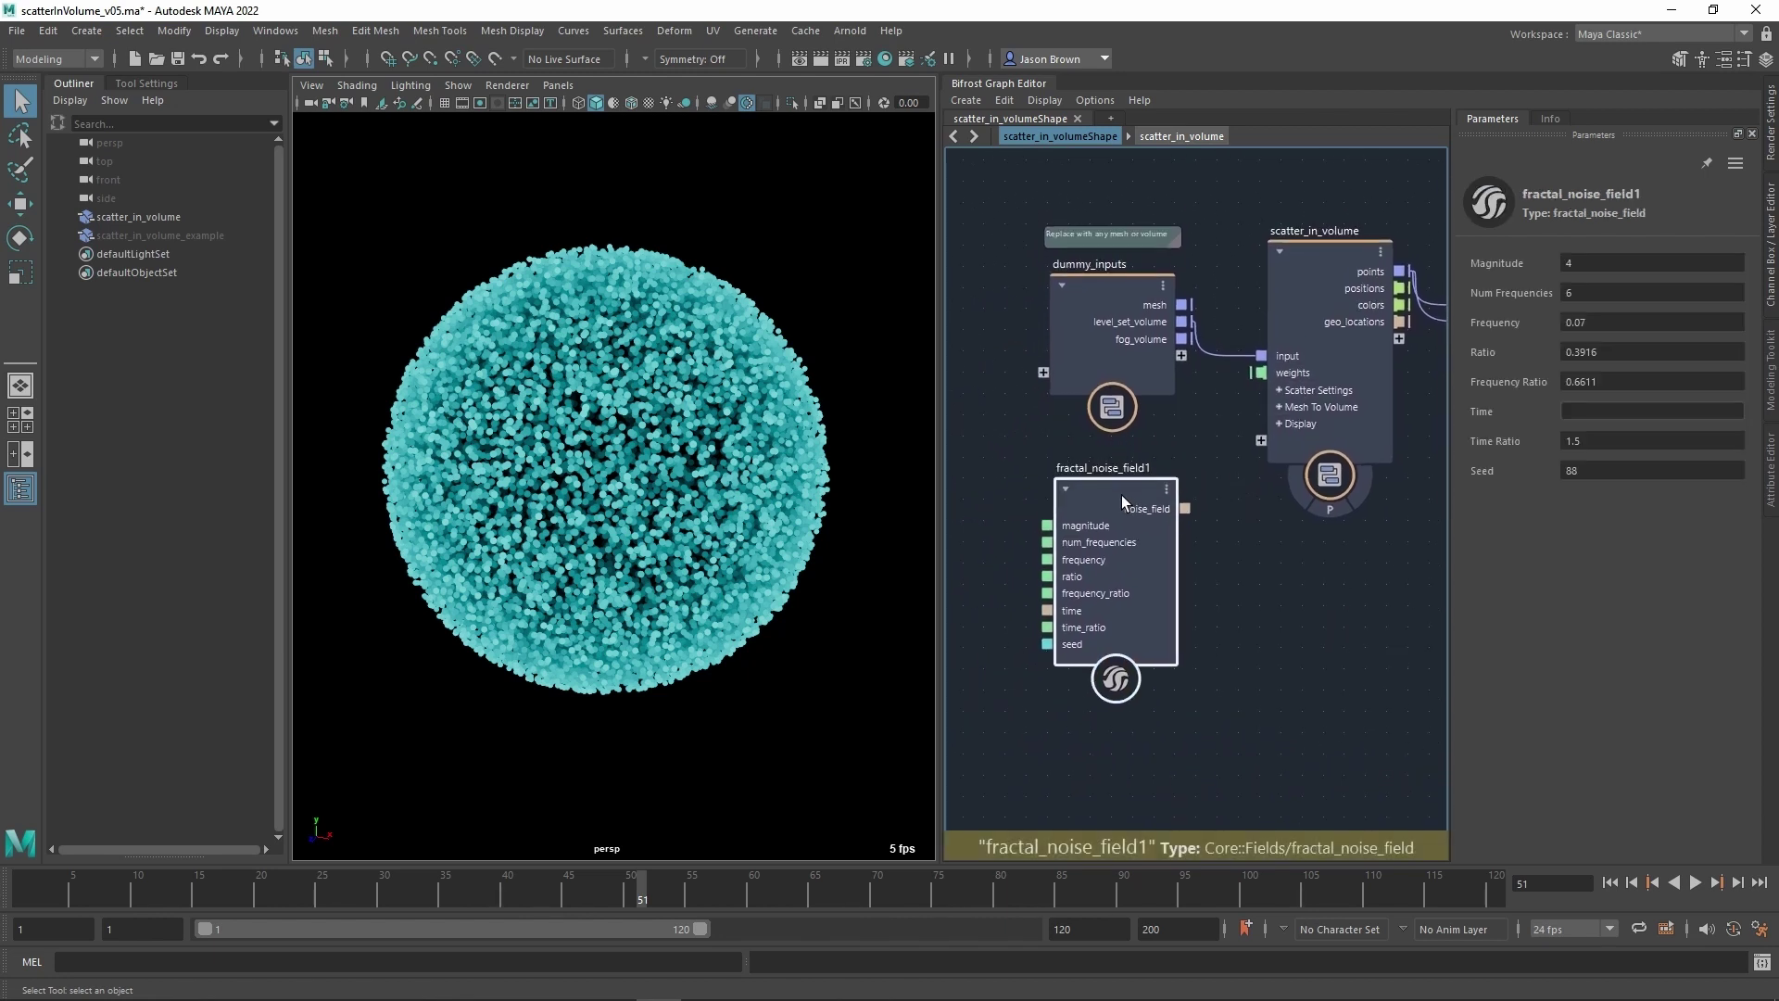
alt+middle_drag(1244, 484, 1219, 492)
alt+right_drag(1220, 492, 1232, 492)
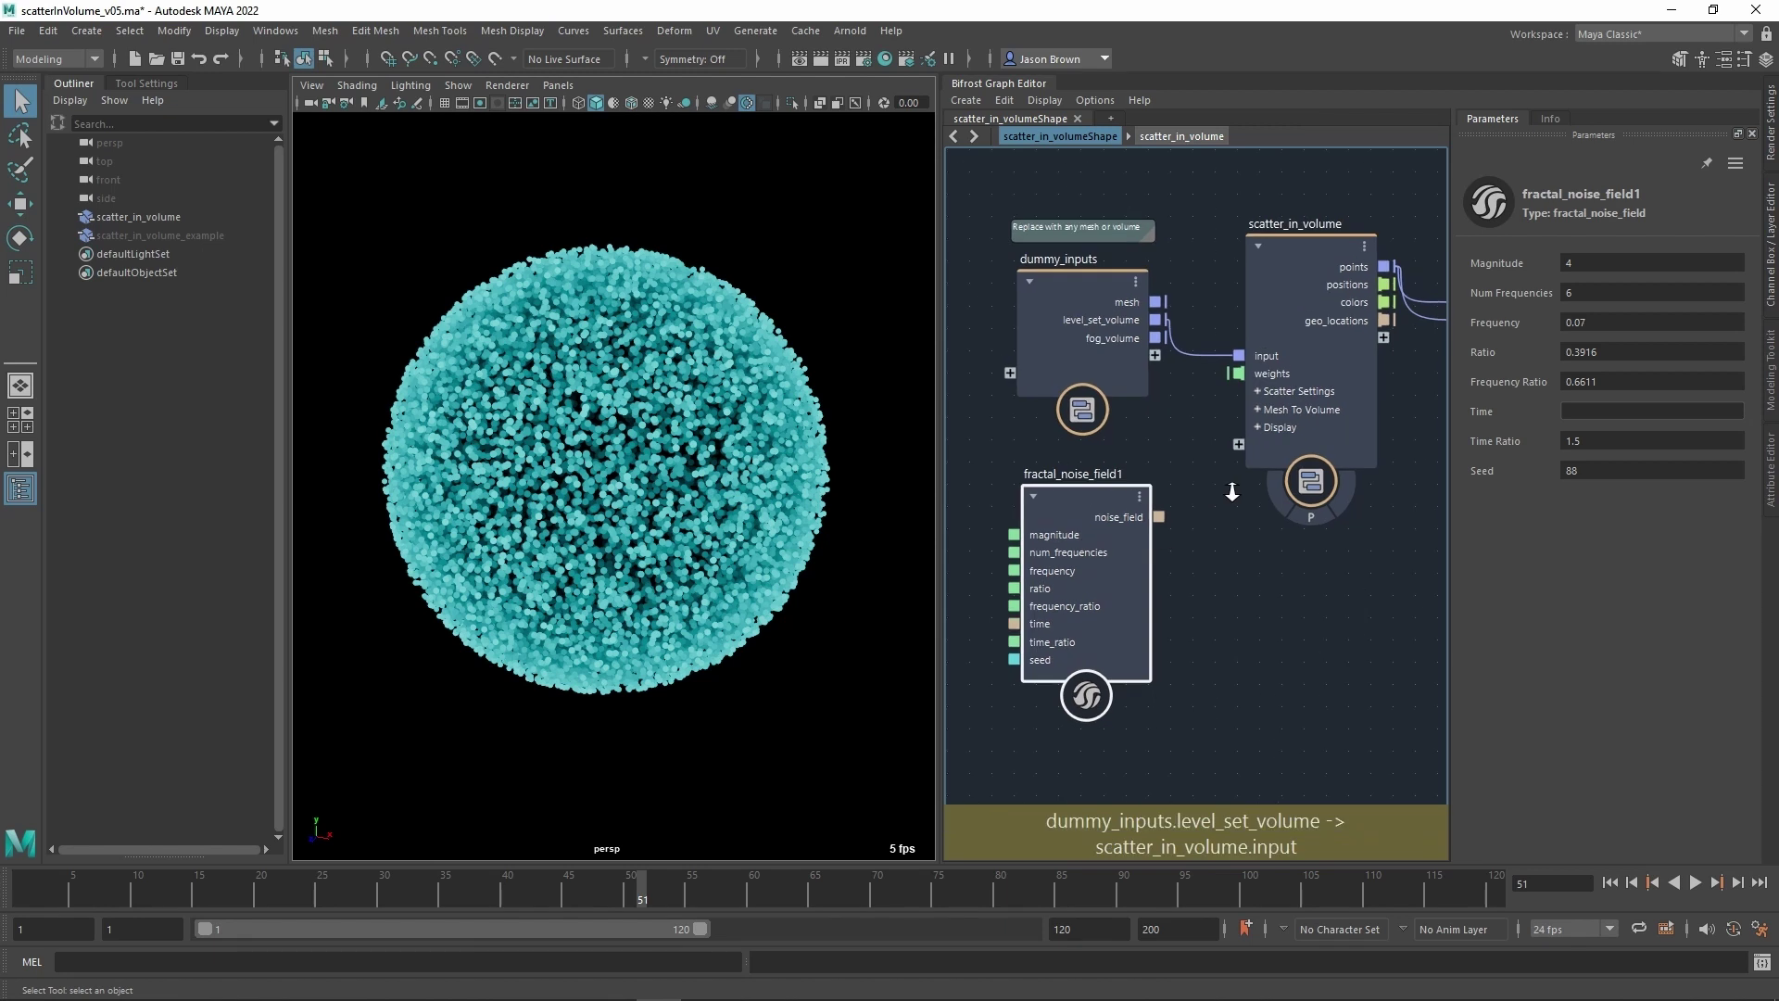
click(1245, 380)
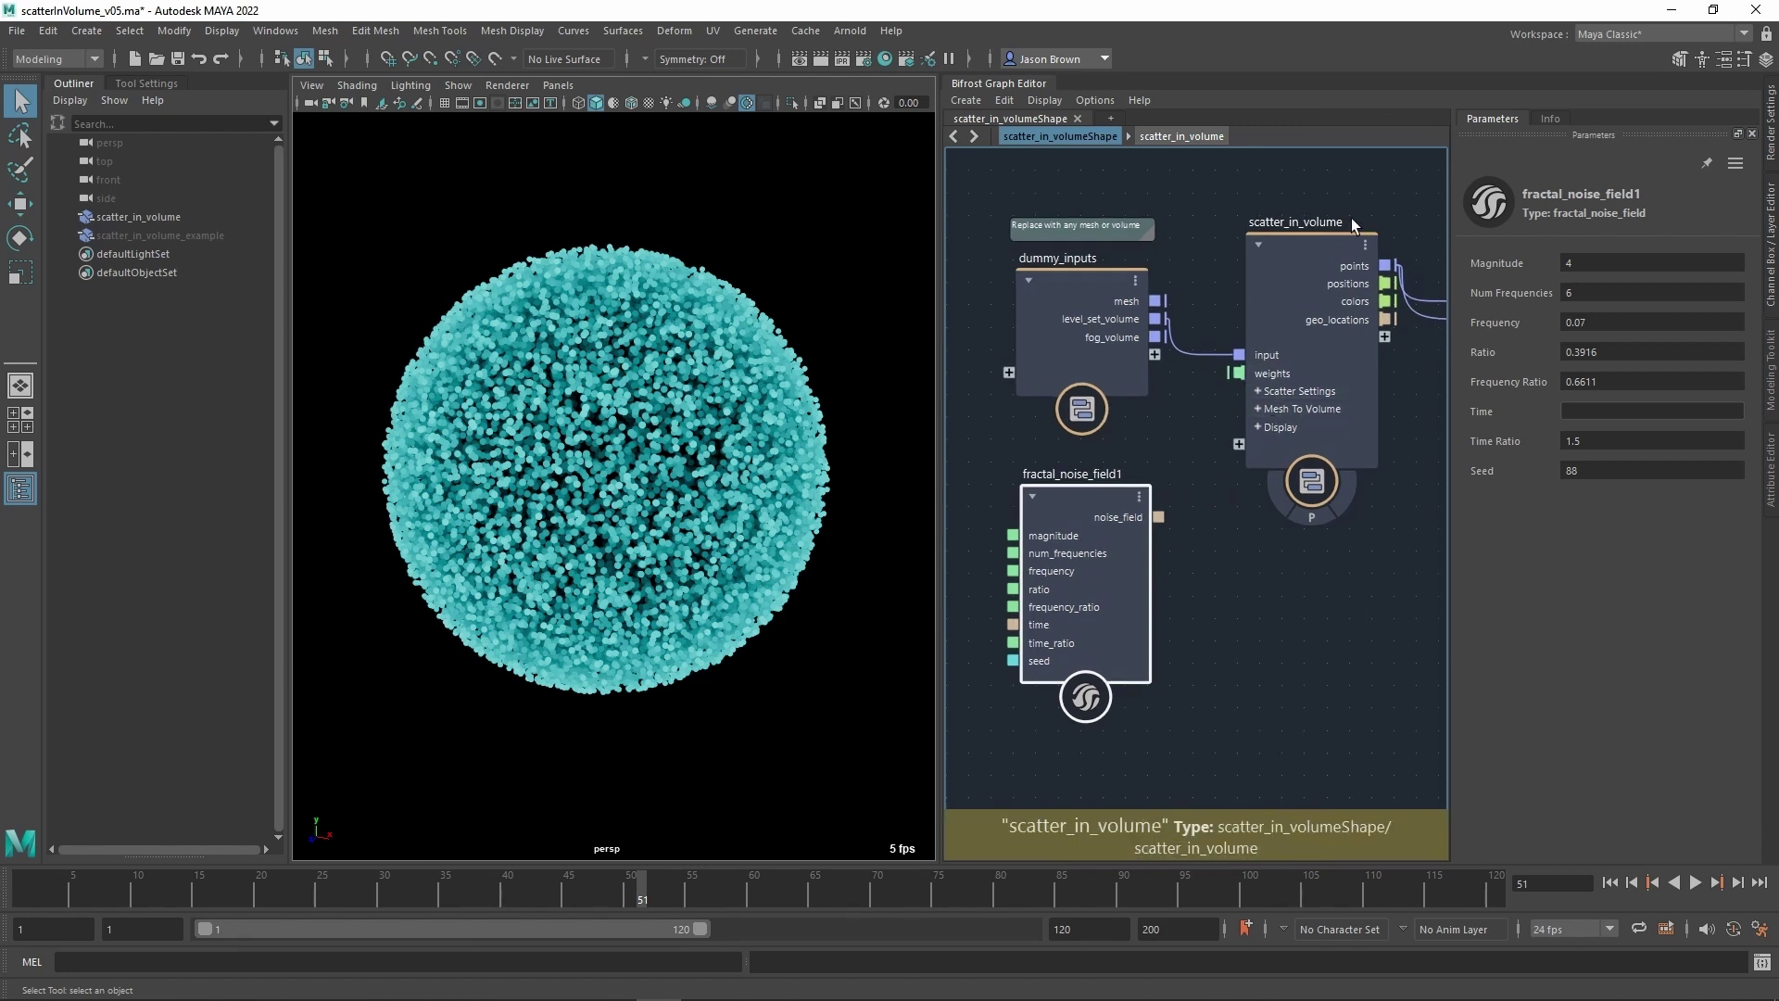
scroll(1255, 574, down, 1)
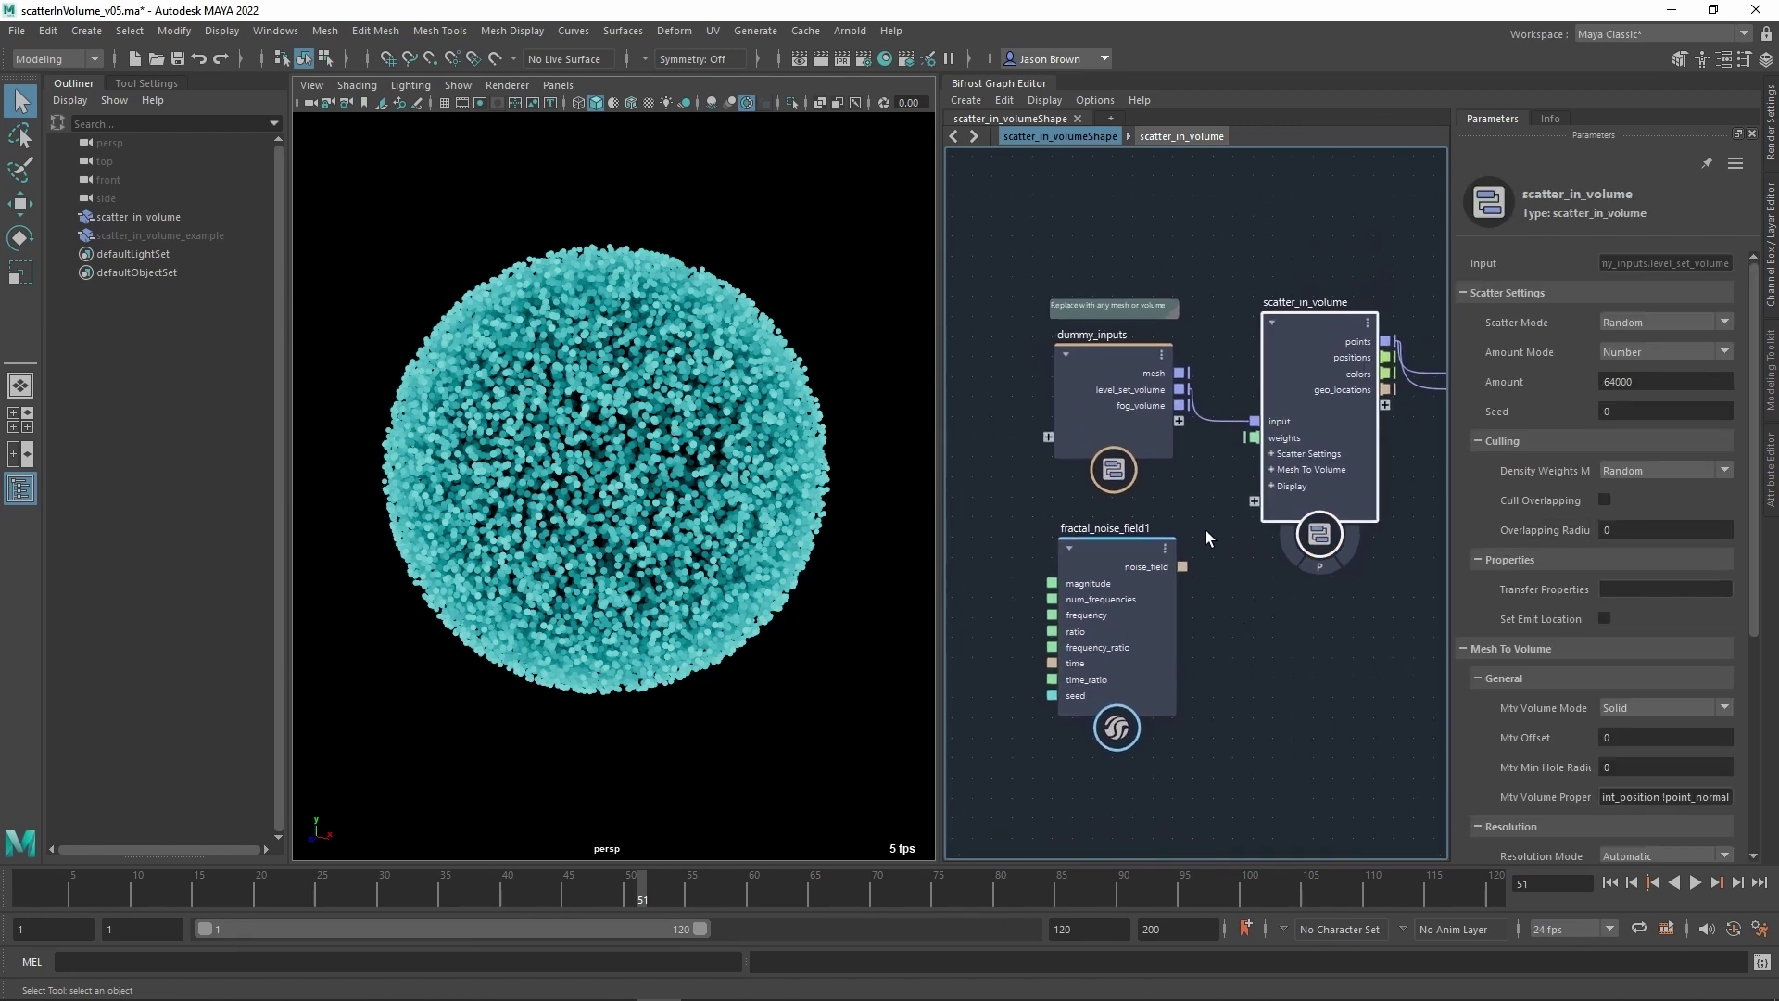
right_click(1295, 458)
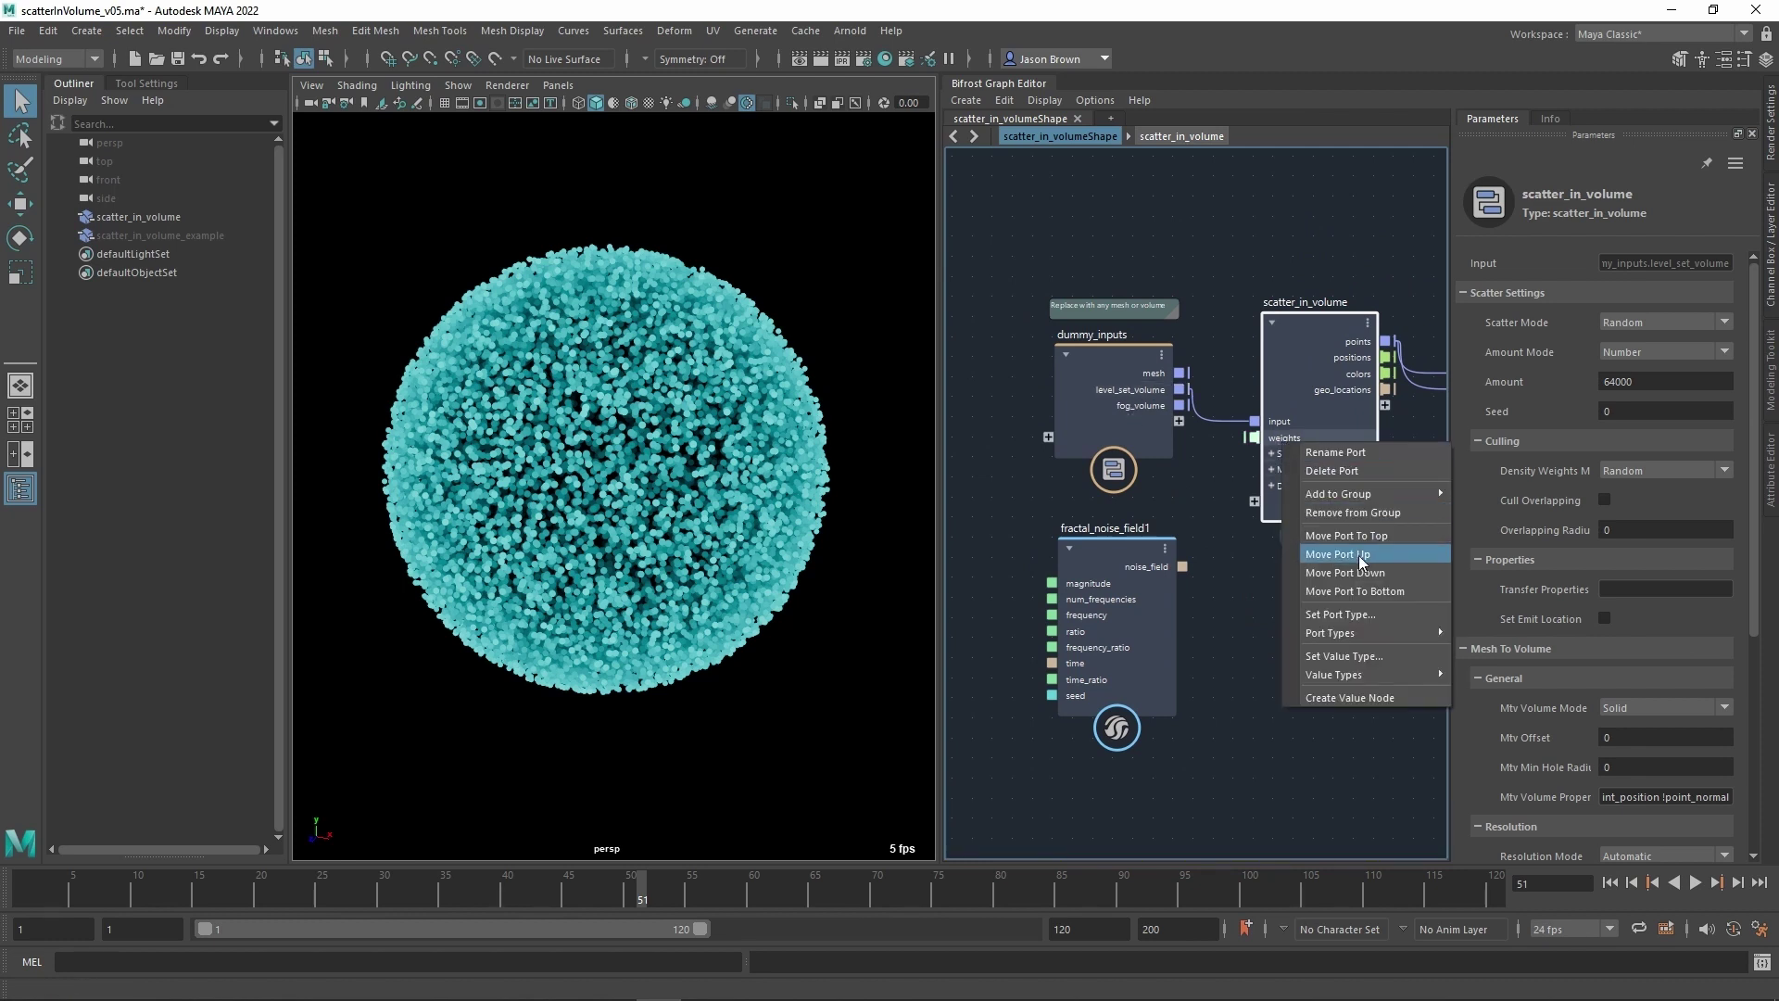
click(1286, 789)
Add a float value node below fractal_noise_field1 and set its value to 0.5.
middle_drag(1242, 776, 1258, 730)
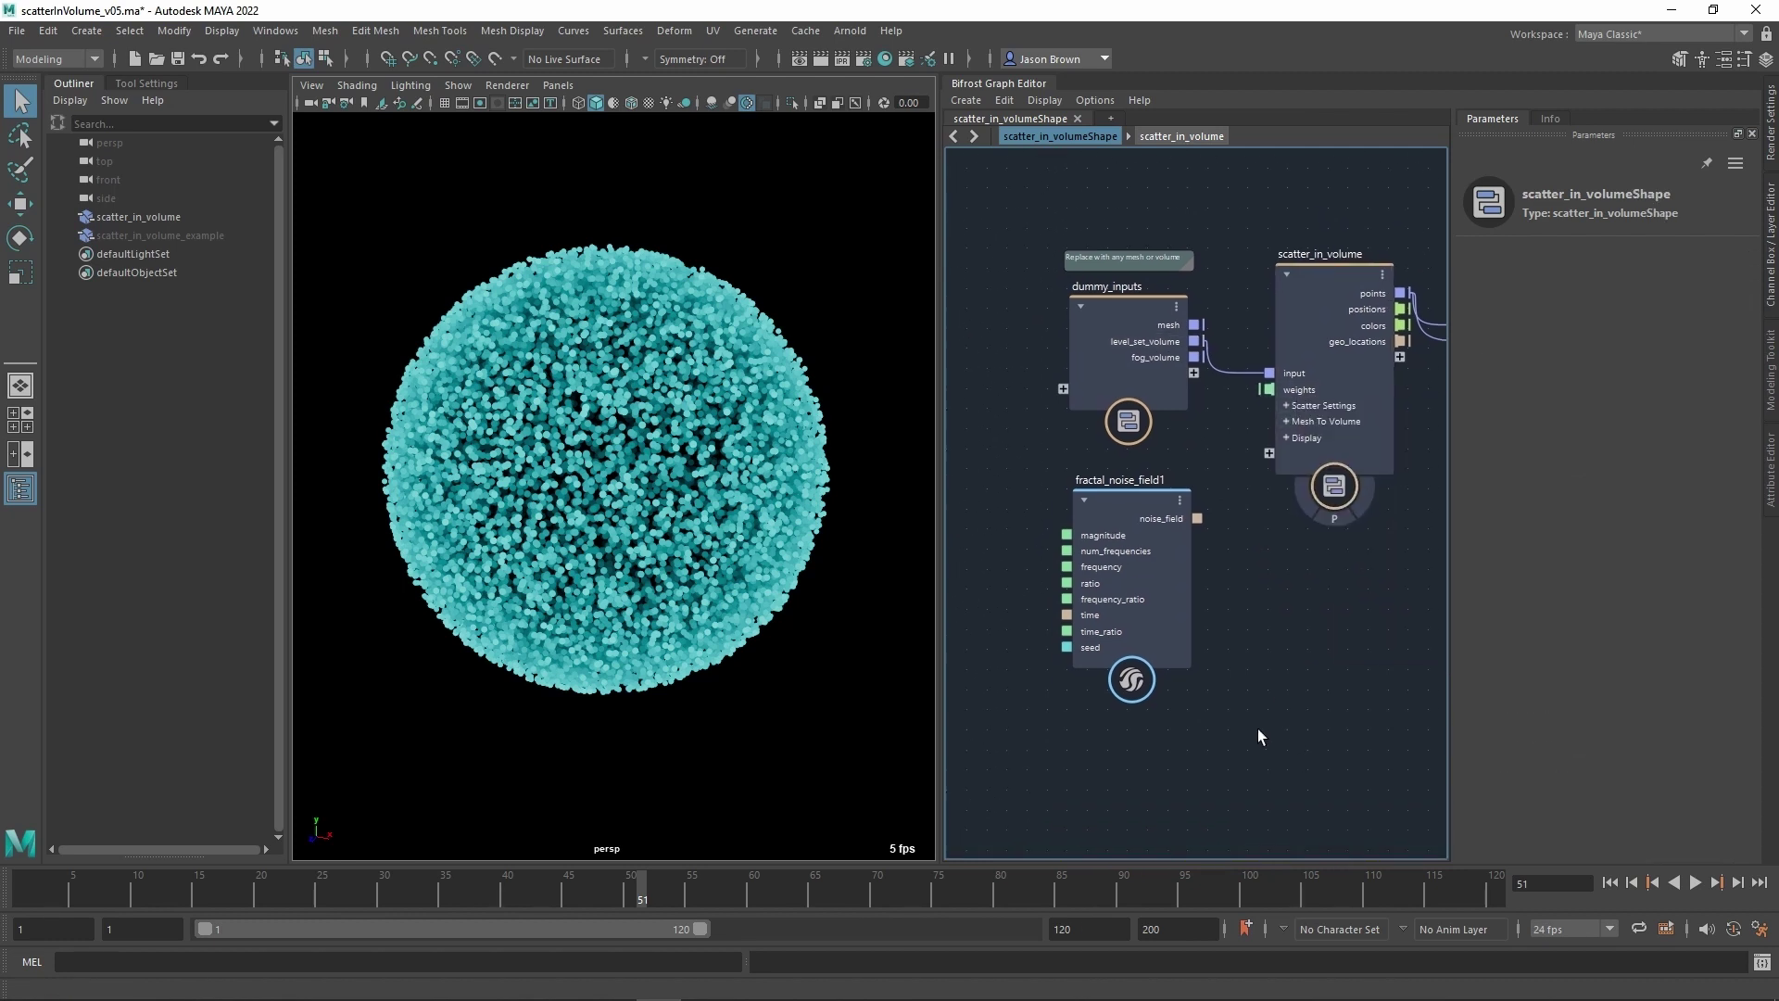
key(Tab)
text(value)
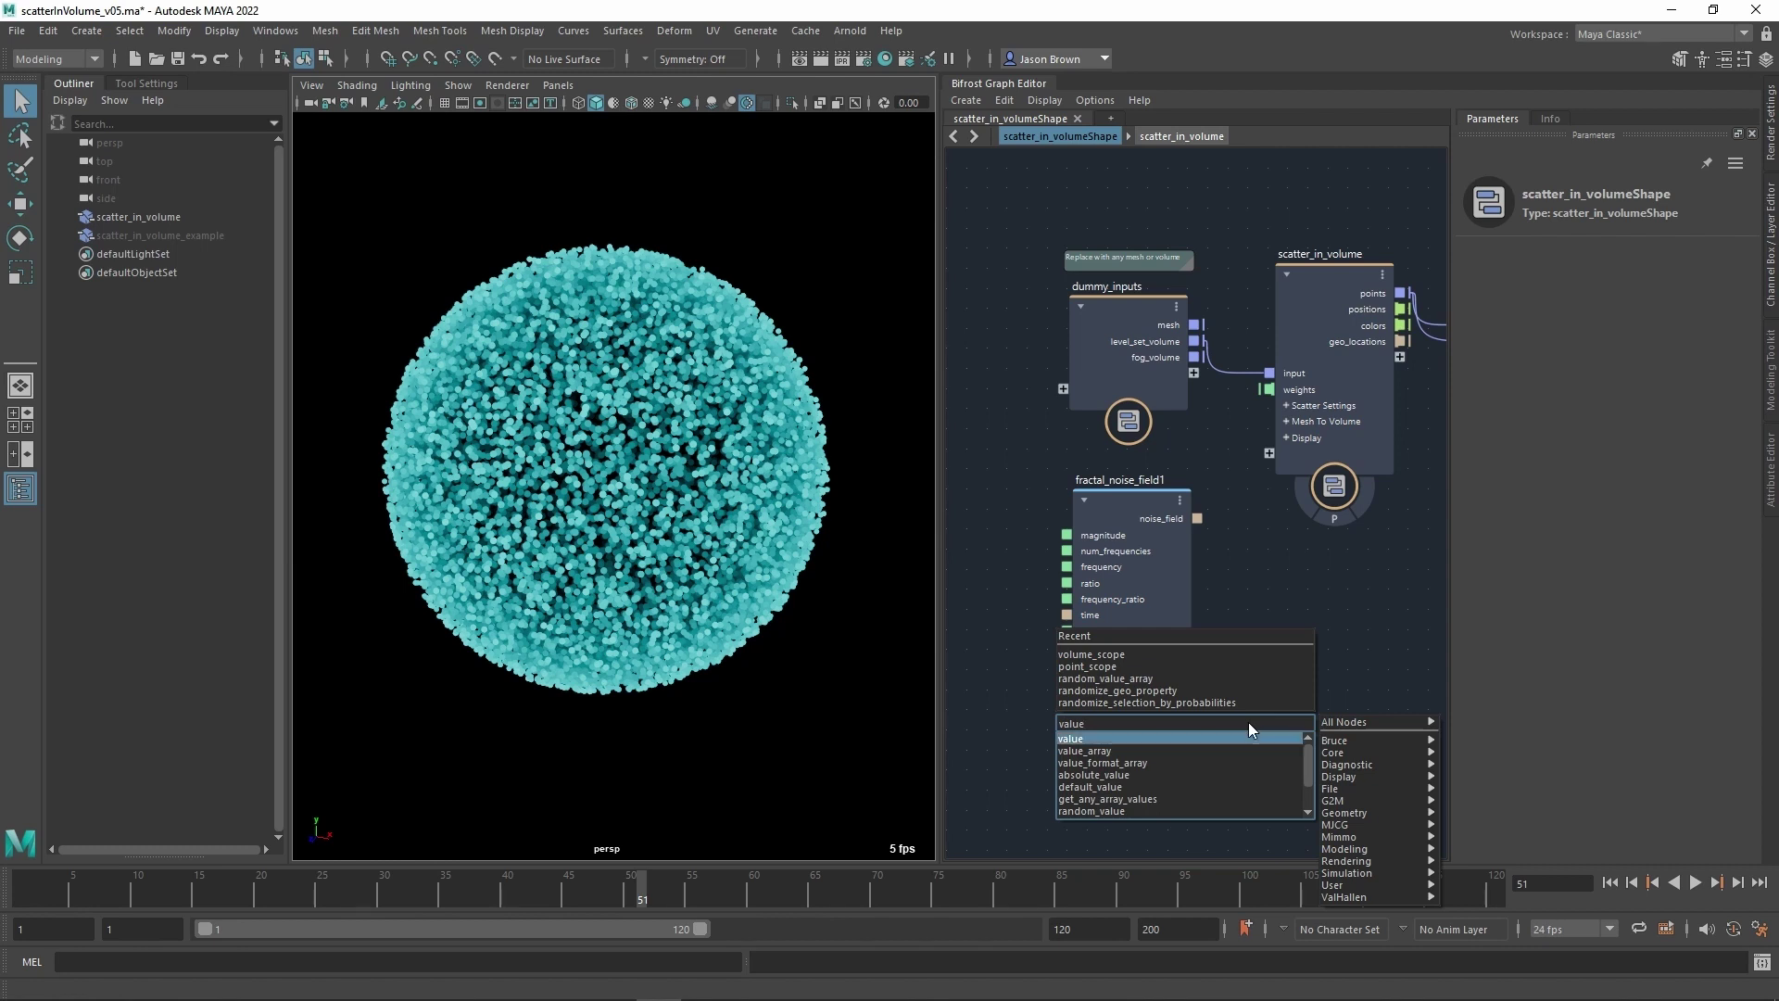
key(Return)
drag(1258, 730, 1070, 731)
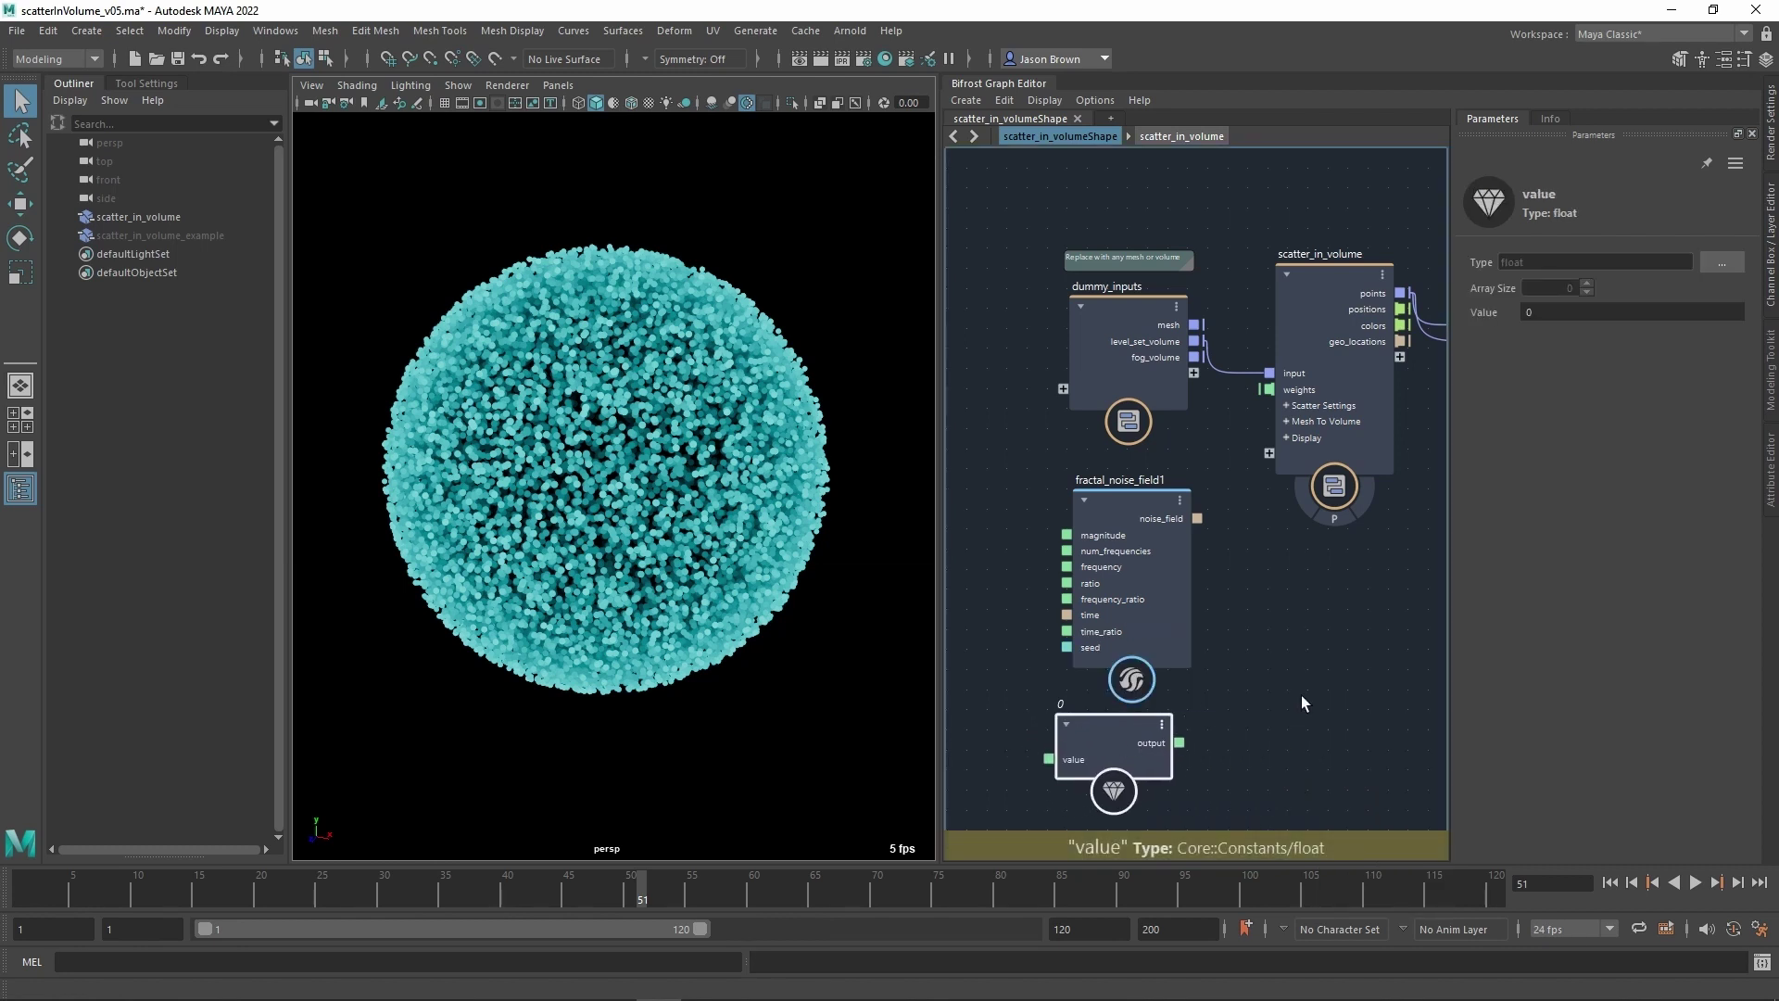
click(1559, 317)
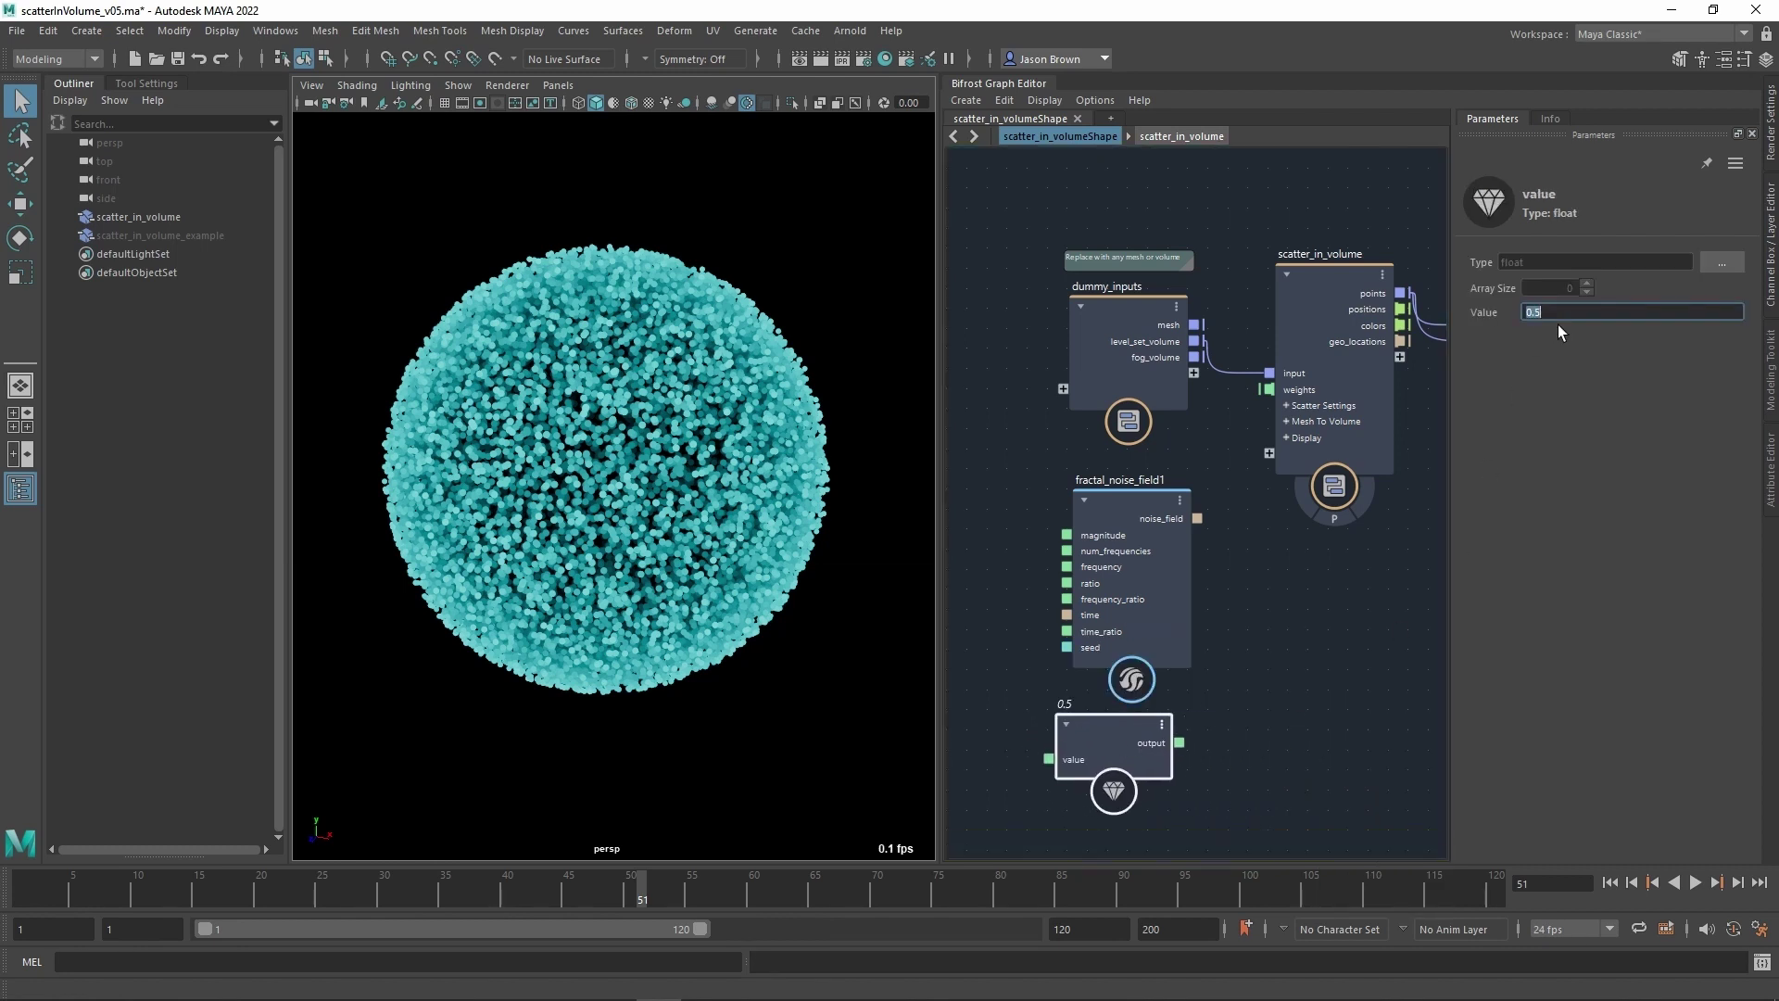
Connect the value node's output to scatter_in_volume's weights port and shift fractal_noise_field1 and the value node clear of the connection.
drag(1180, 742, 1280, 398)
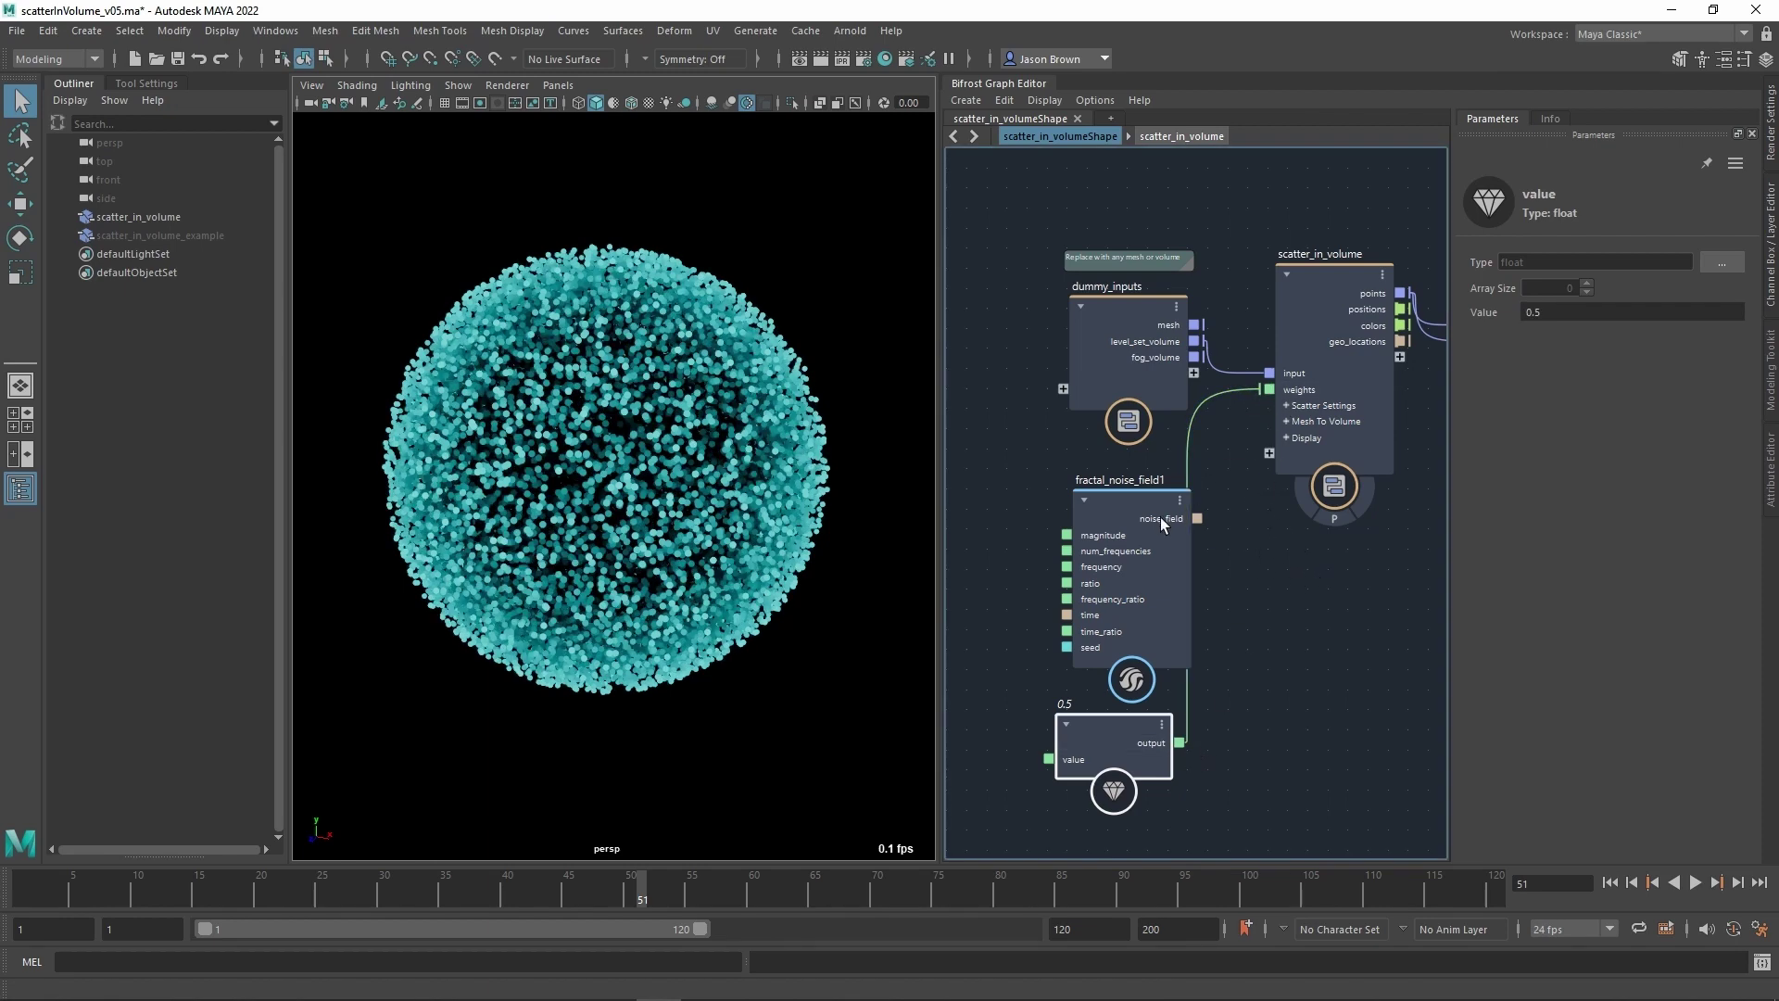
drag(1160, 520, 1069, 513)
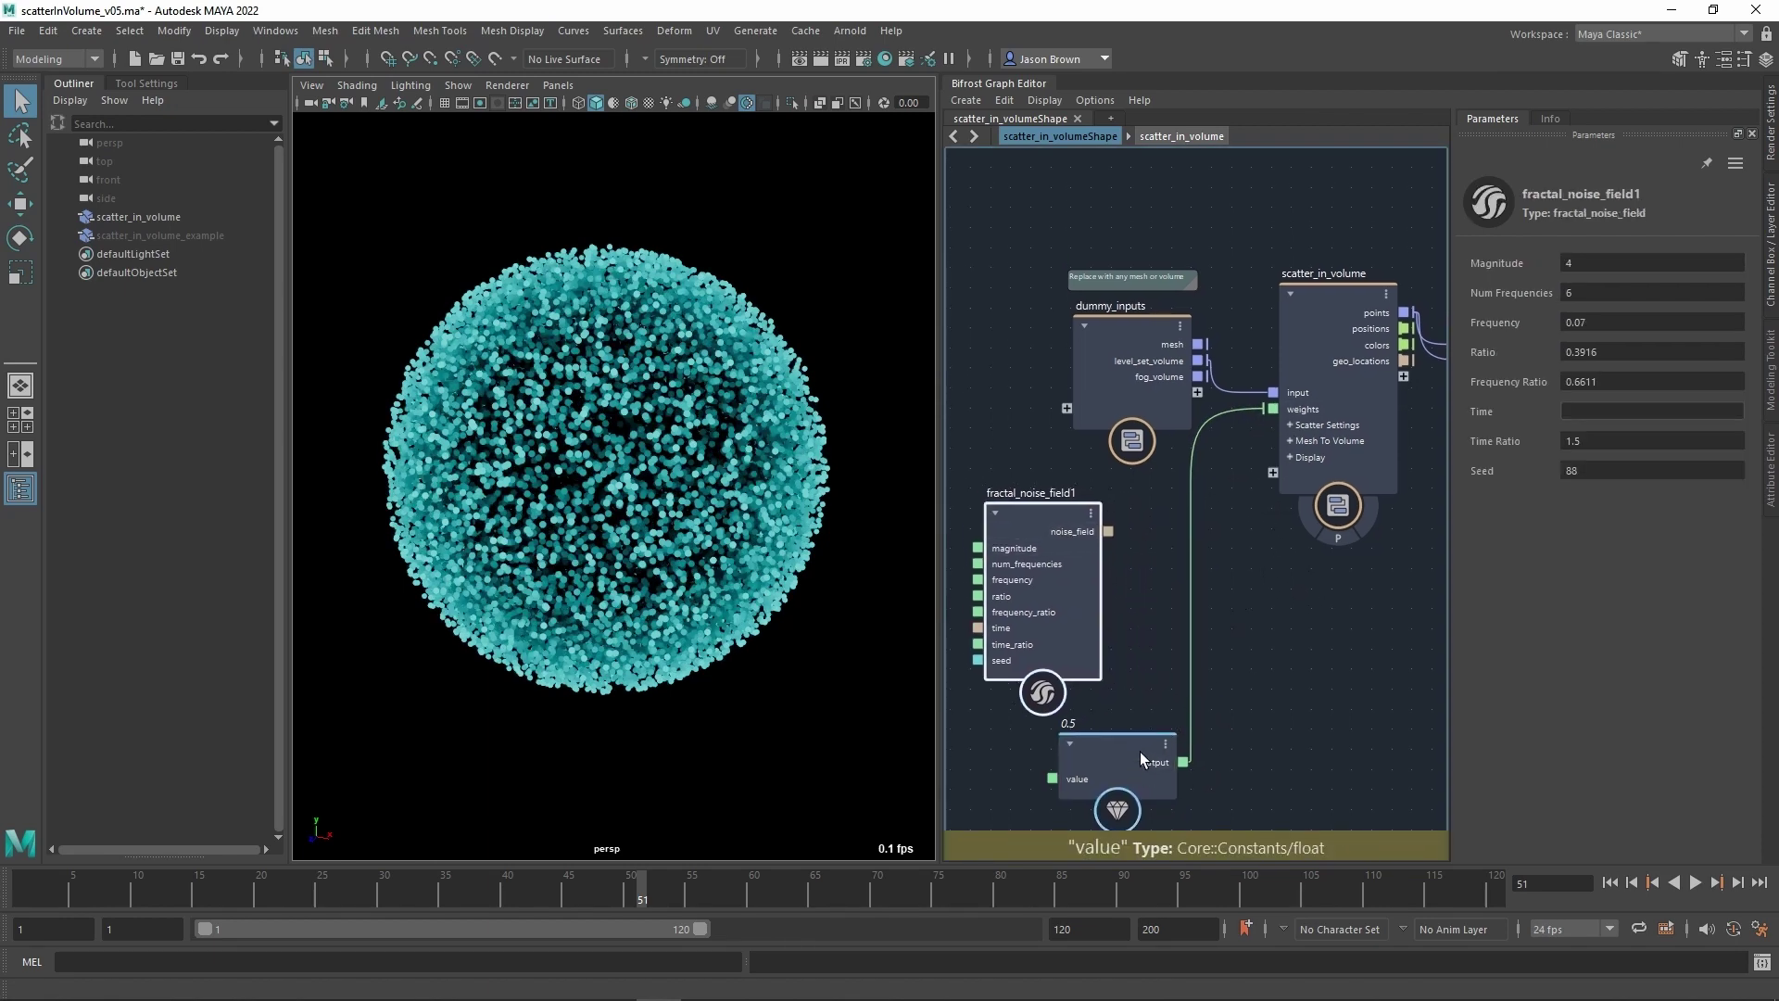
drag(1140, 753, 1142, 744)
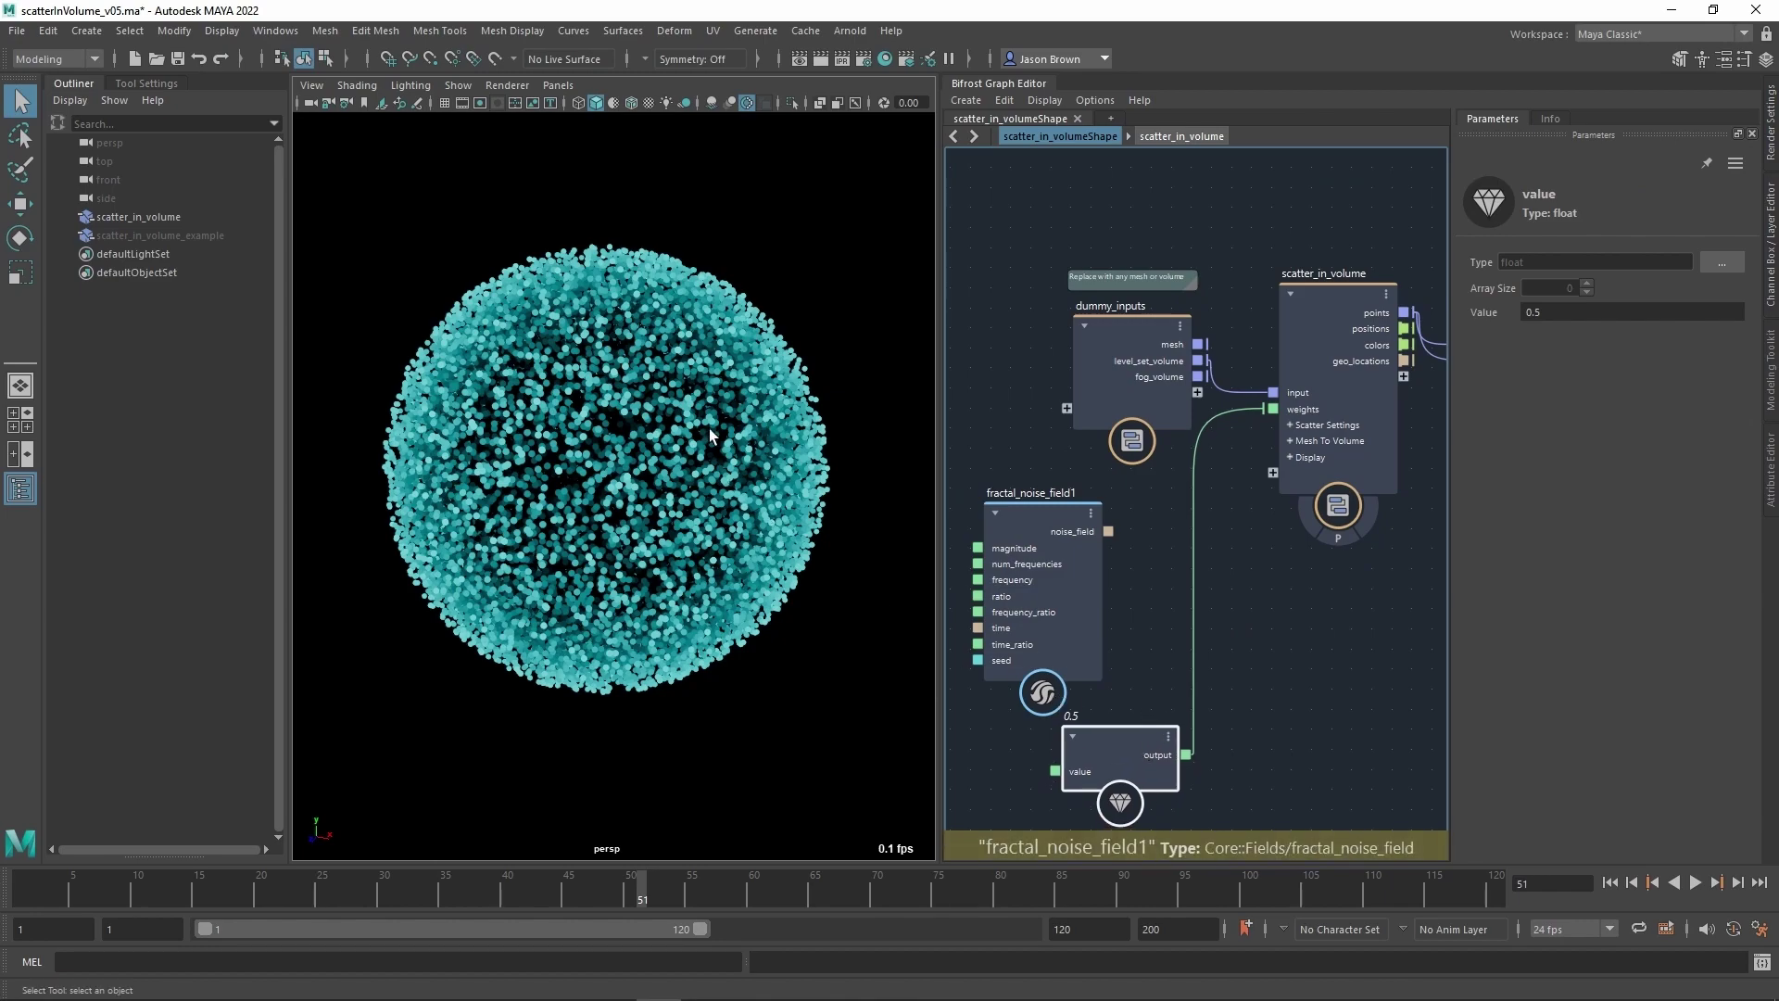
Inspect the scattered points in the sphere from several angles, both close up and from outside.
scroll(668, 536, up, 3)
alt+drag(667, 536, 720, 565)
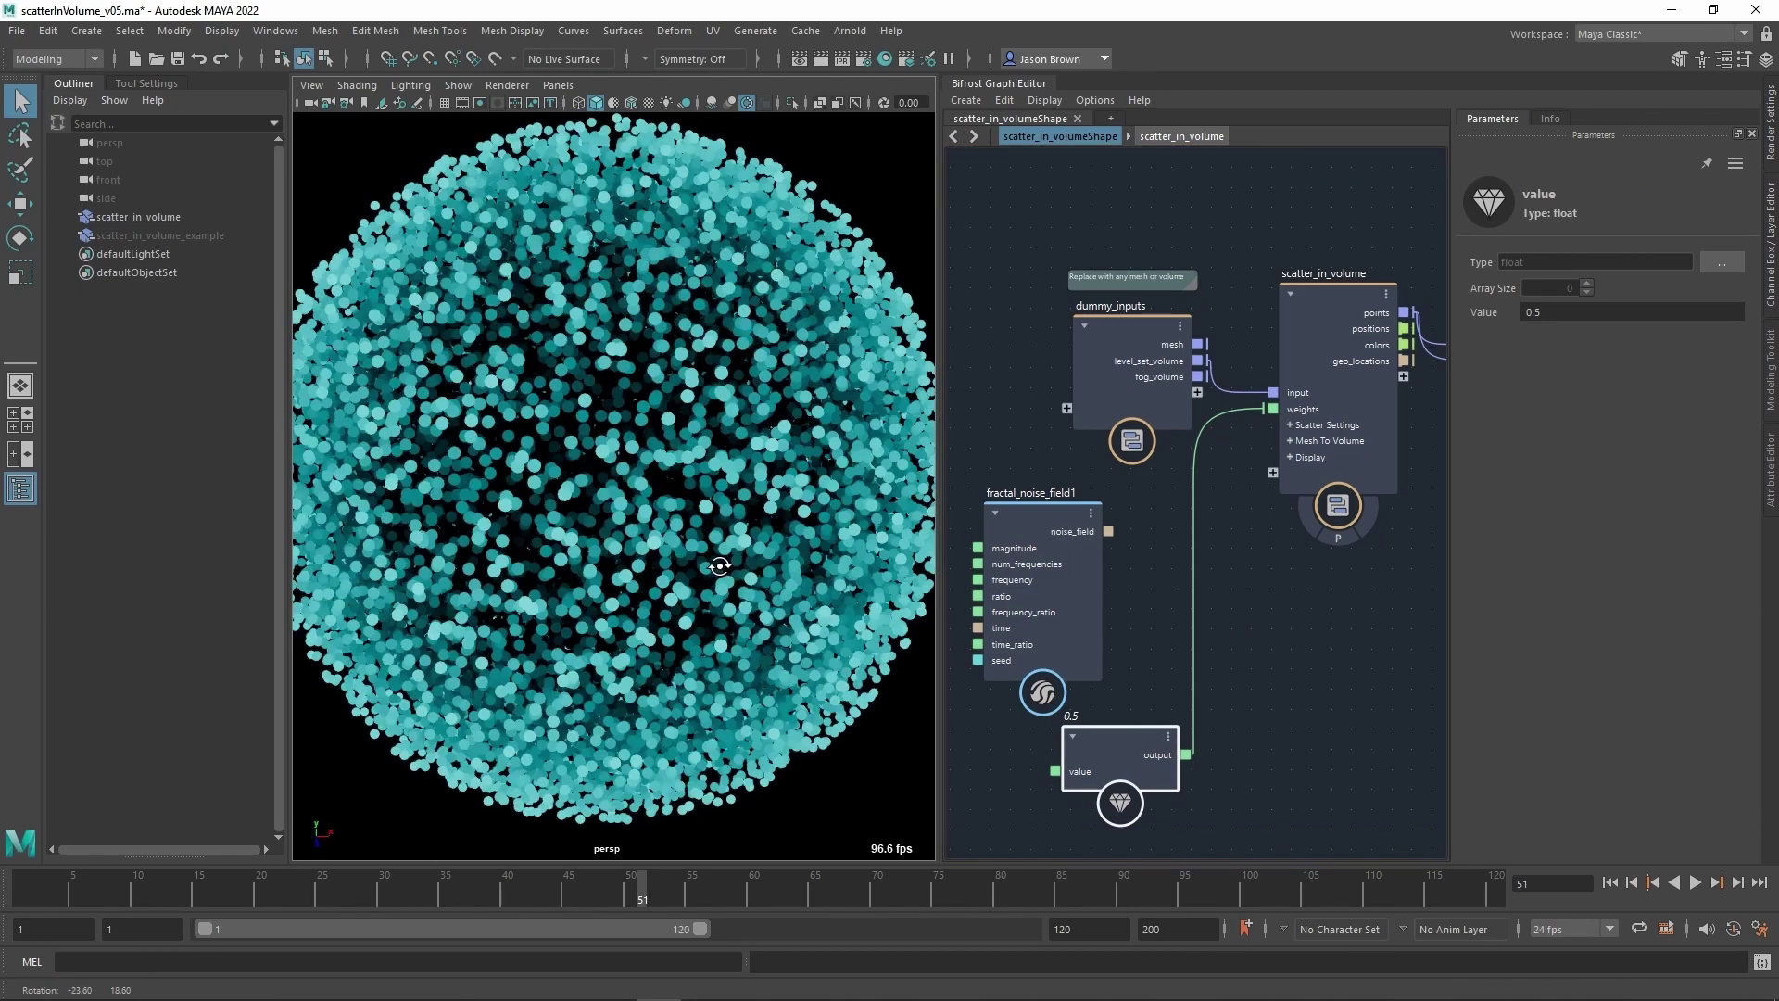
scroll(742, 570, up, 10)
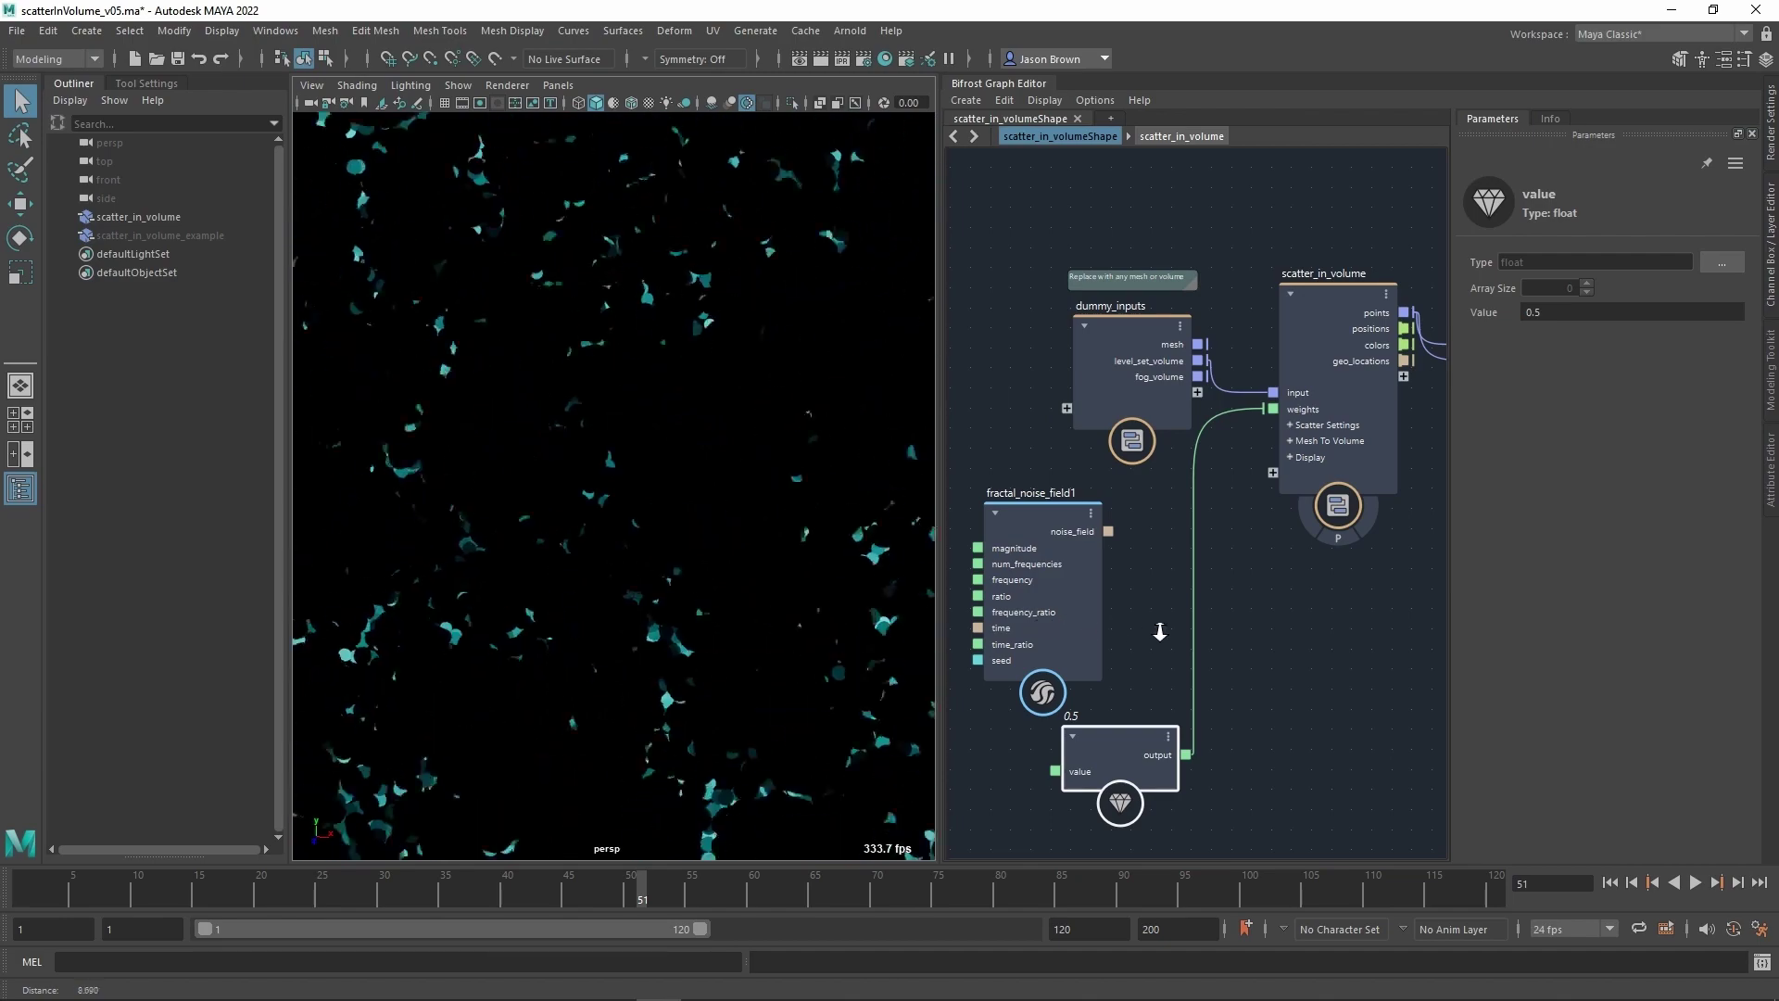
alt+right_drag(1161, 631, 685, 519)
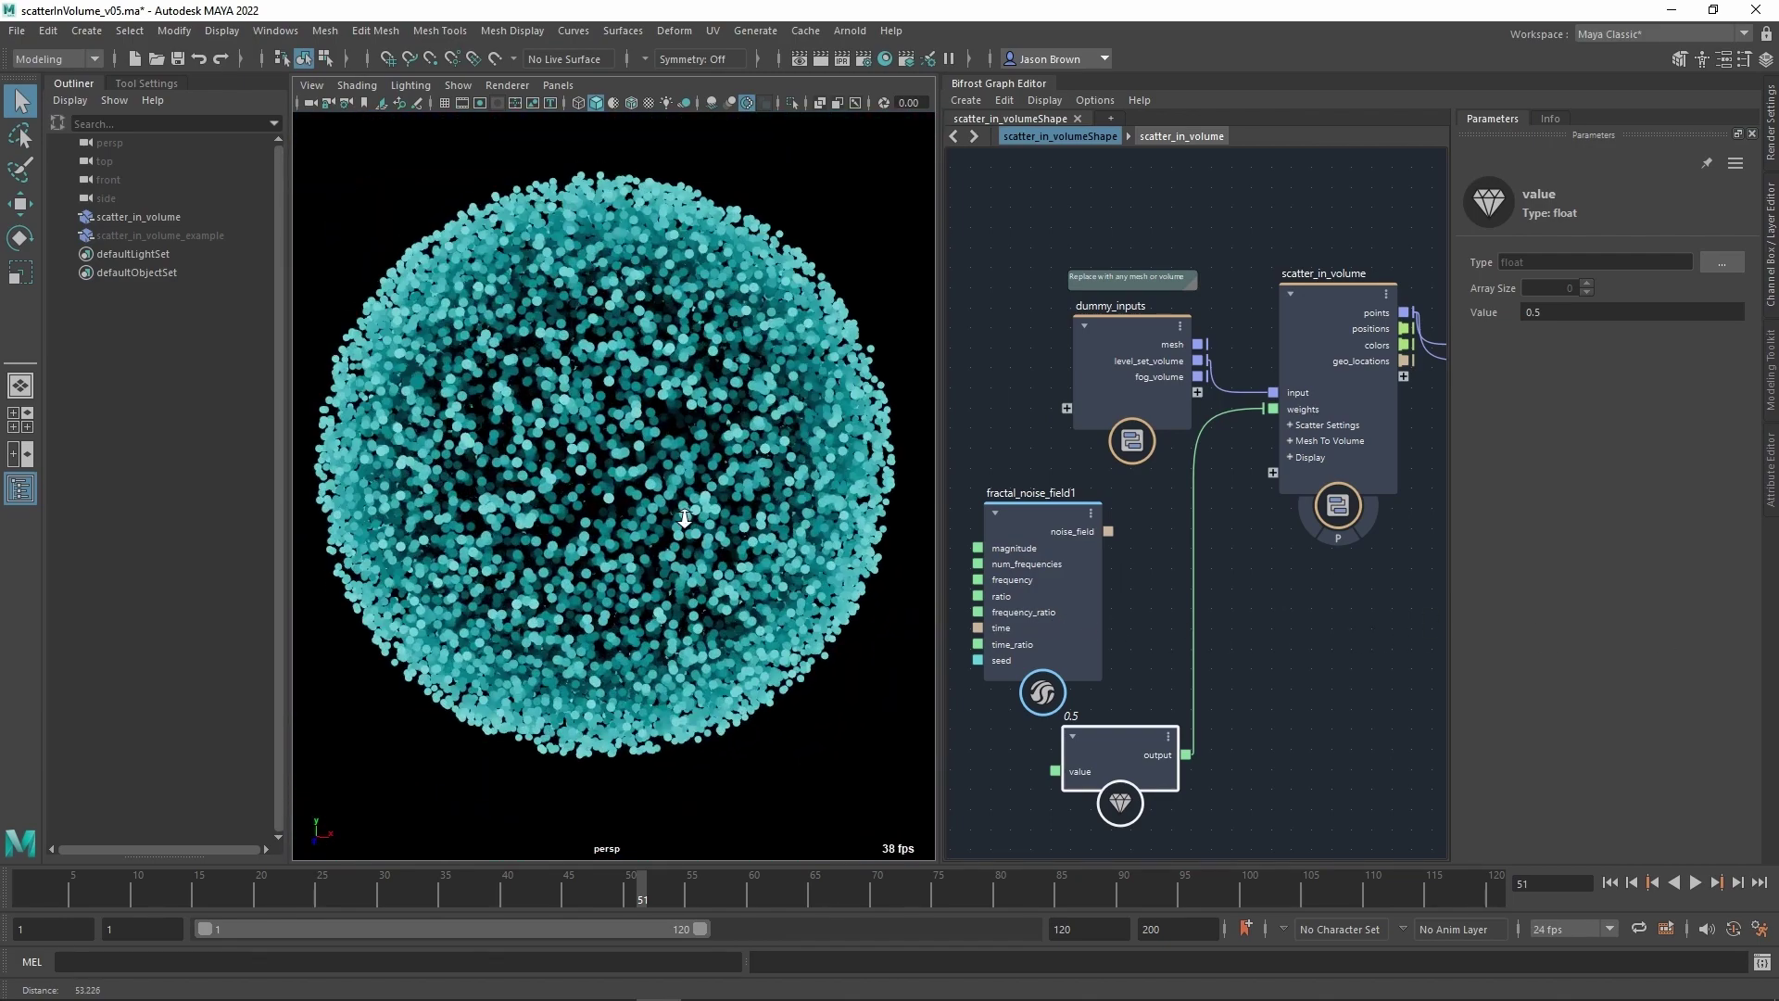
alt+drag(684, 519, 709, 545)
alt+right_drag(709, 545, 687, 539)
Move terminal1 up and away from scatter_in_volume, and add a watchpoint on the connection from points to proxy.
click(1362, 598)
alt+right_drag(1362, 599, 1235, 606)
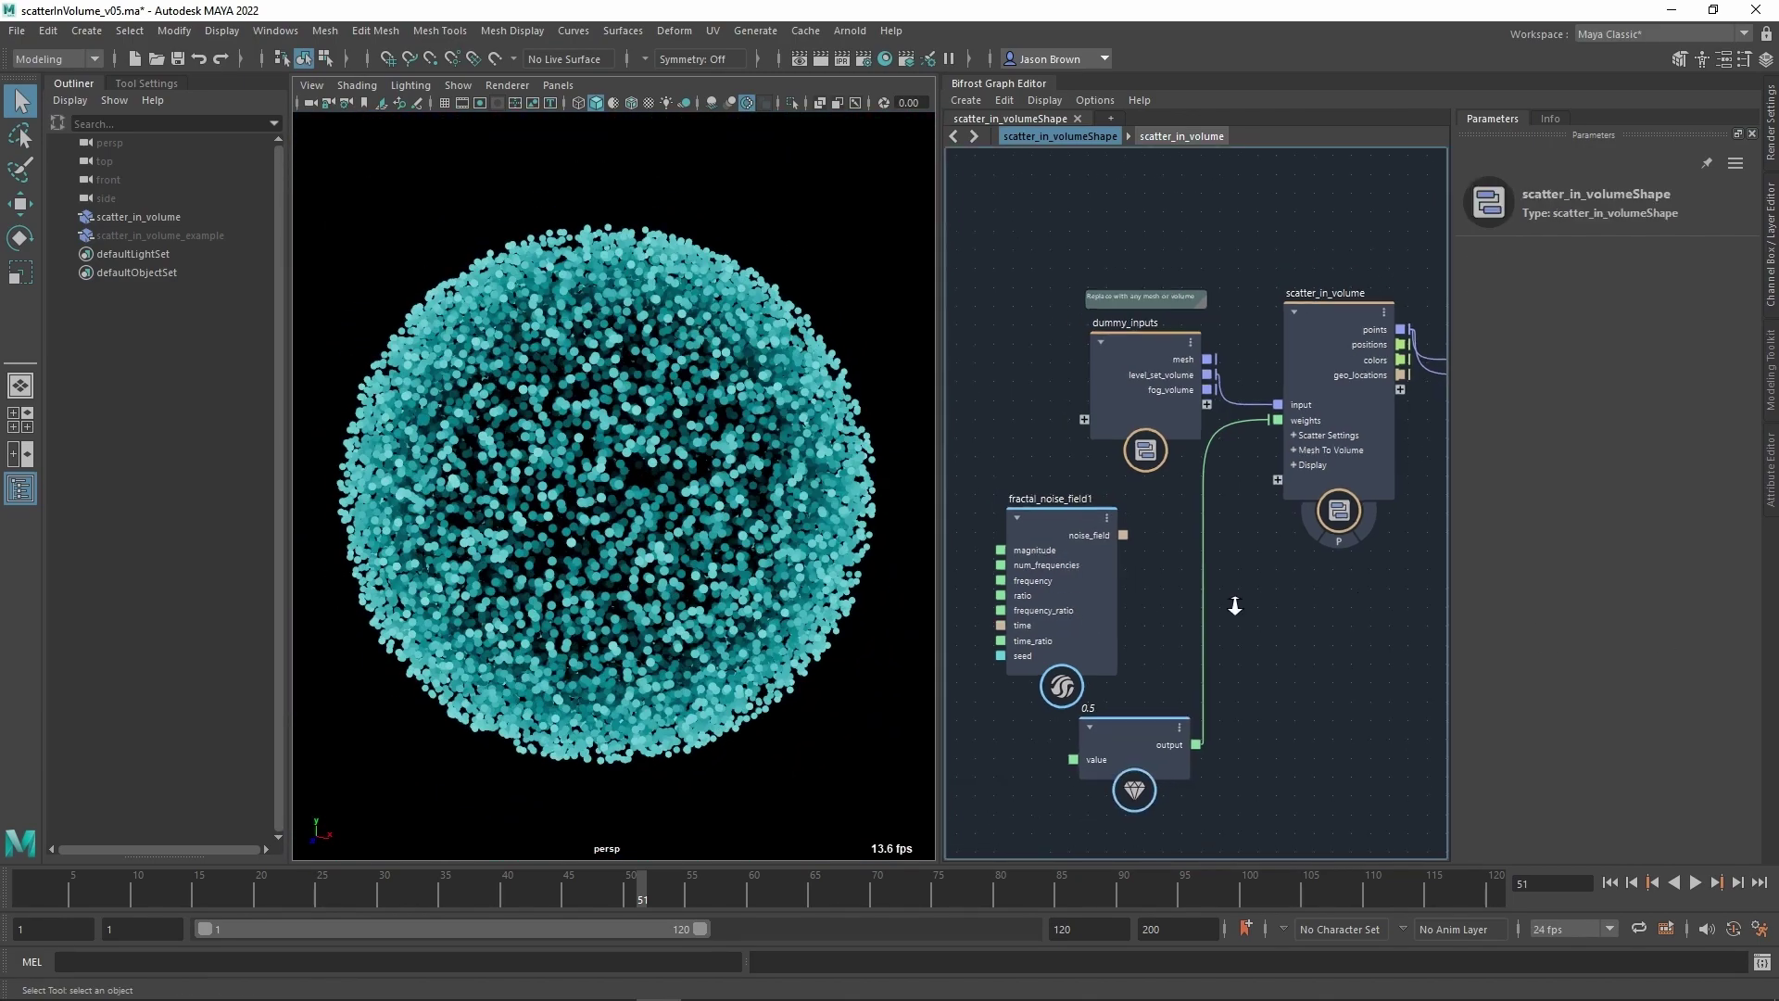
scroll(1235, 605, down, 4)
alt+middle_drag(1235, 605, 1034, 615)
scroll(1034, 615, up, 3)
drag(1317, 404, 1421, 372)
right_click(1289, 365)
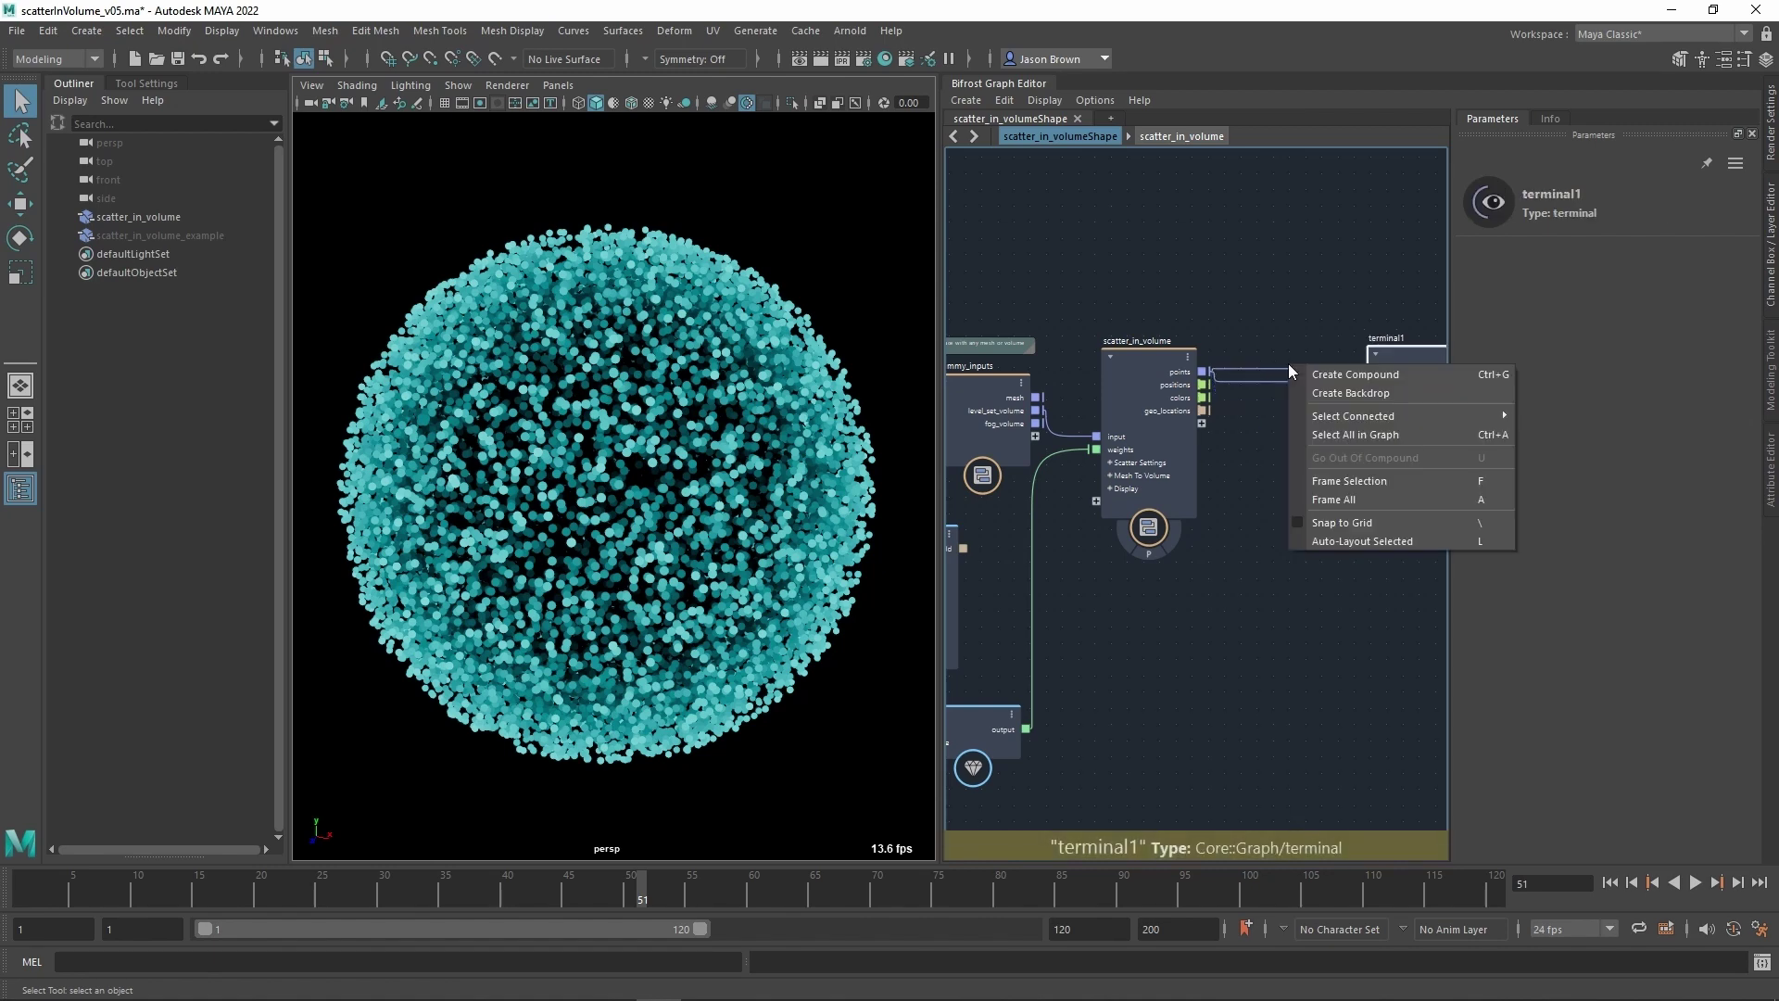
click(1254, 410)
right_click(1256, 380)
click(1266, 409)
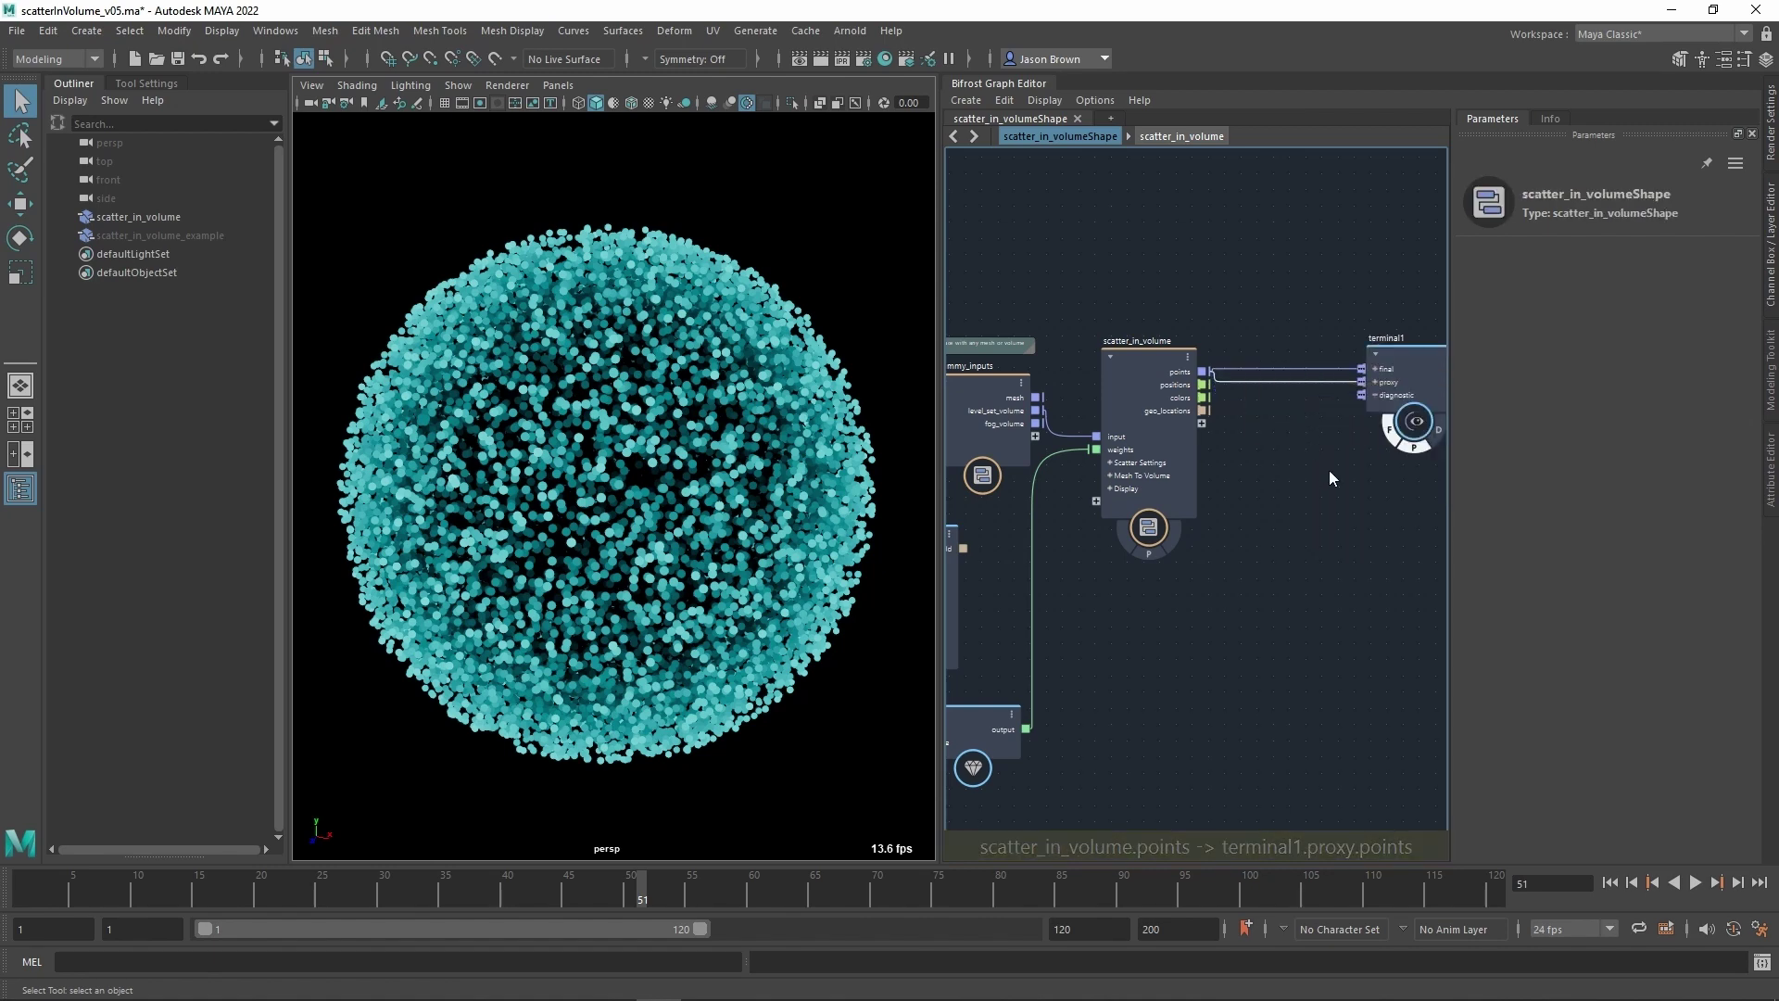
alt+middle_drag(1269, 506, 1132, 525)
drag(1264, 413, 1264, 354)
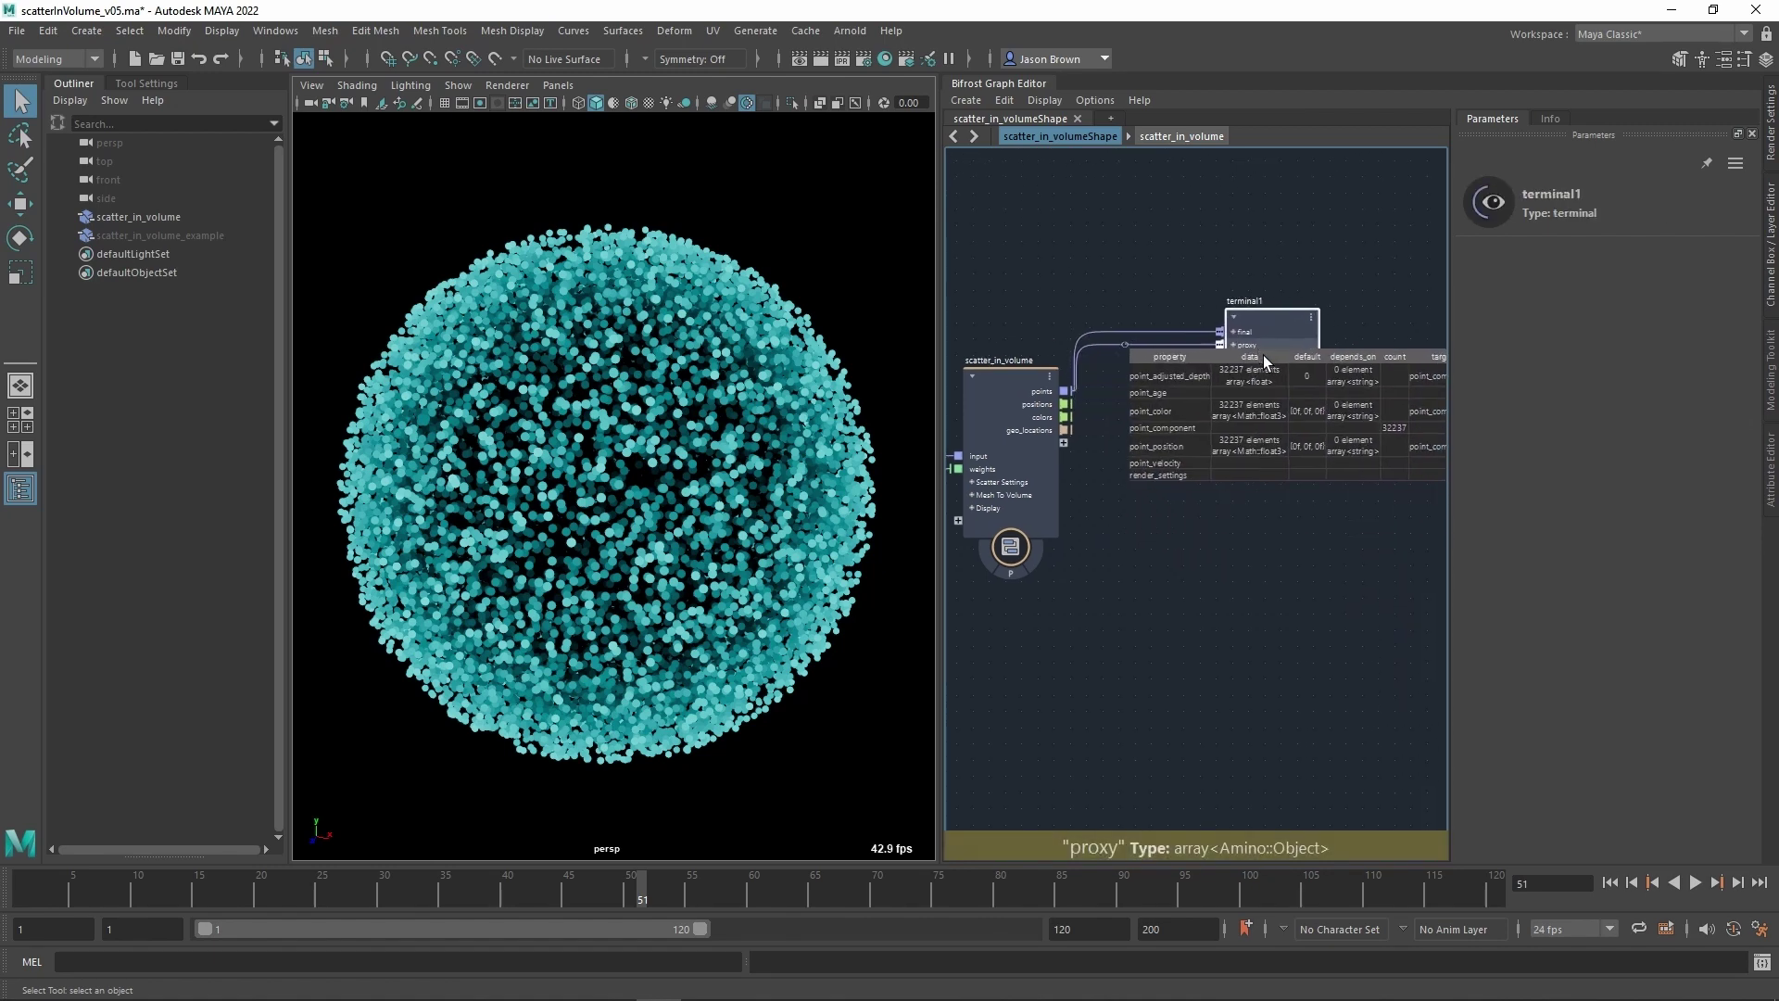
Examine the element counts in the watchpoint table and compare them with the Amount on scatter_in_volume.
alt+middle_drag(1258, 570, 973, 656)
alt+right_drag(973, 656, 1135, 645)
alt+middle_drag(1108, 639, 1219, 643)
alt+right_drag(1220, 643, 1188, 645)
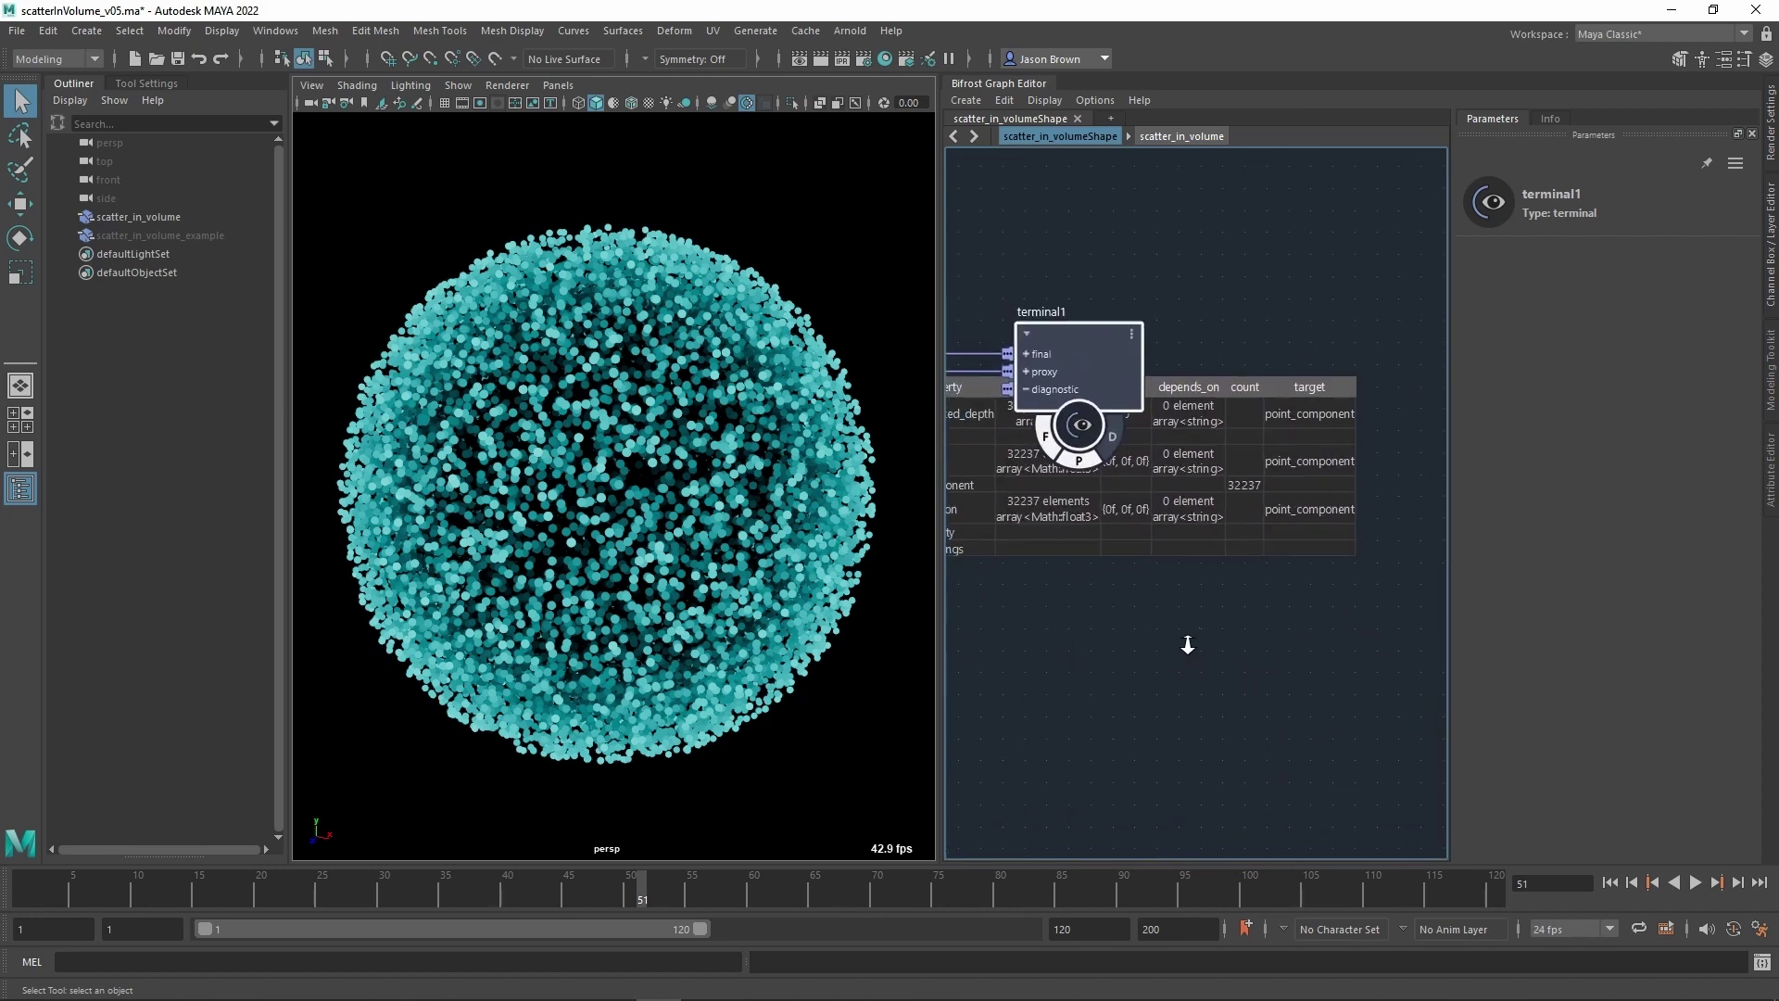
alt+middle_drag(1188, 645, 1406, 605)
alt+right_drag(1405, 605, 1394, 602)
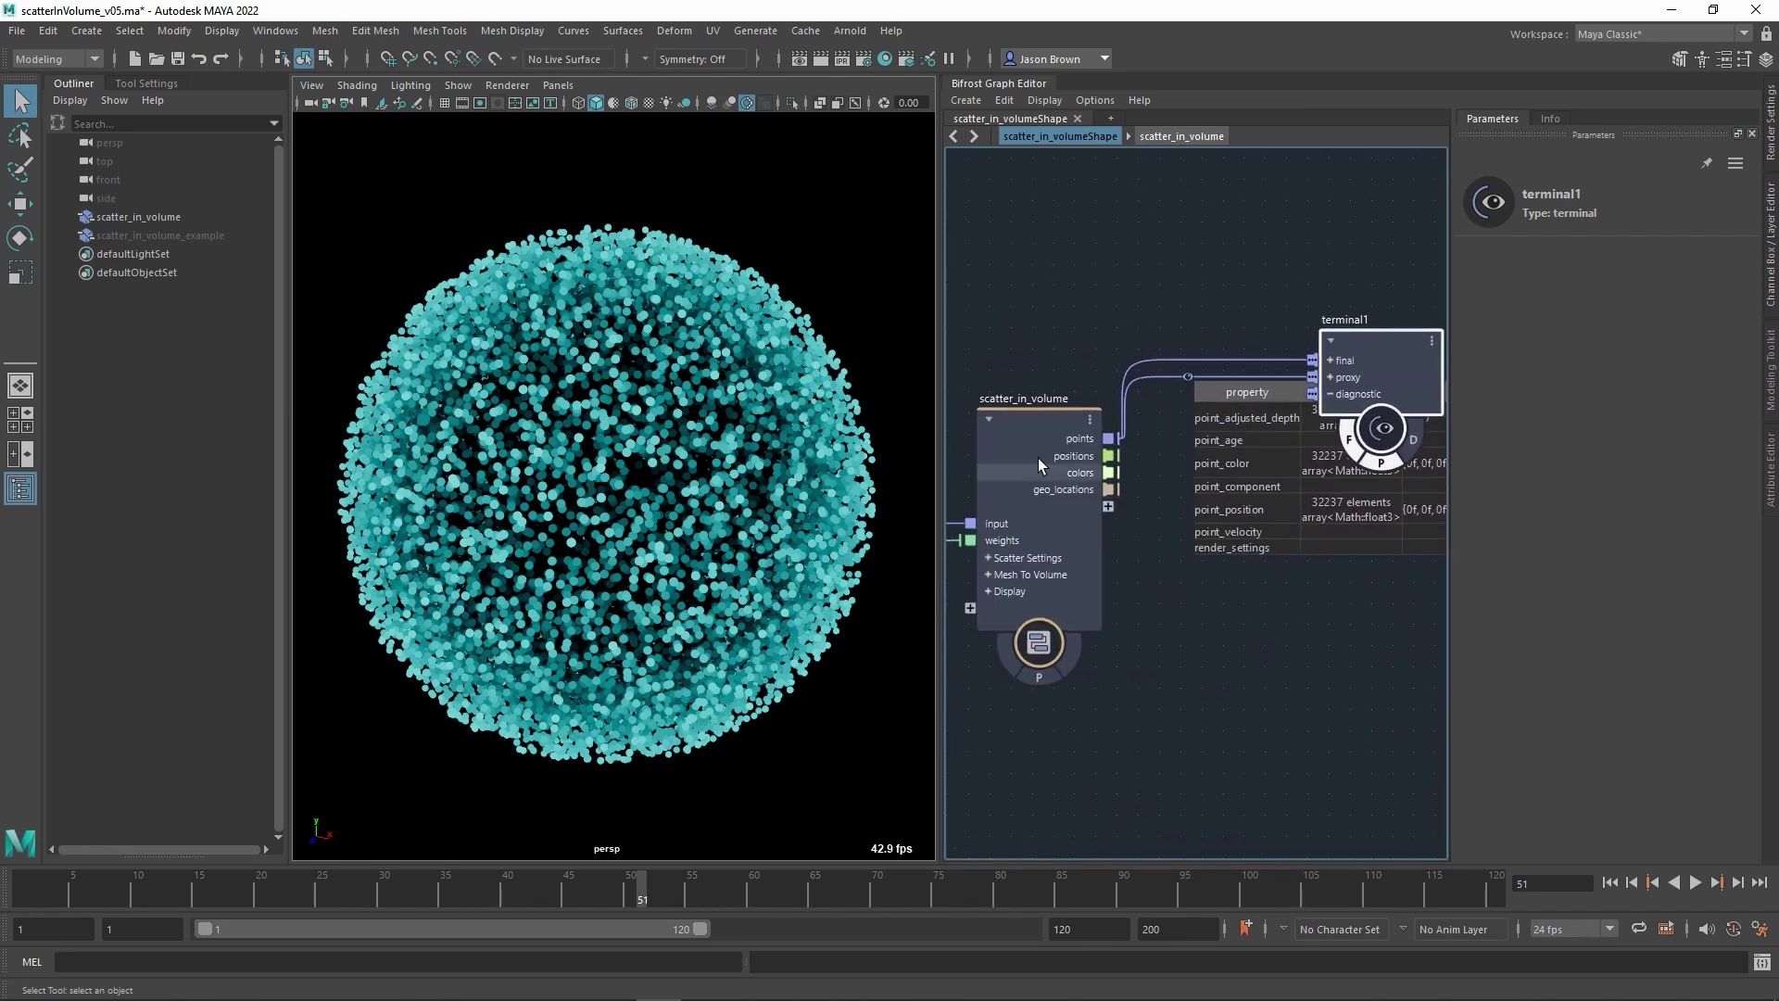
click(1039, 460)
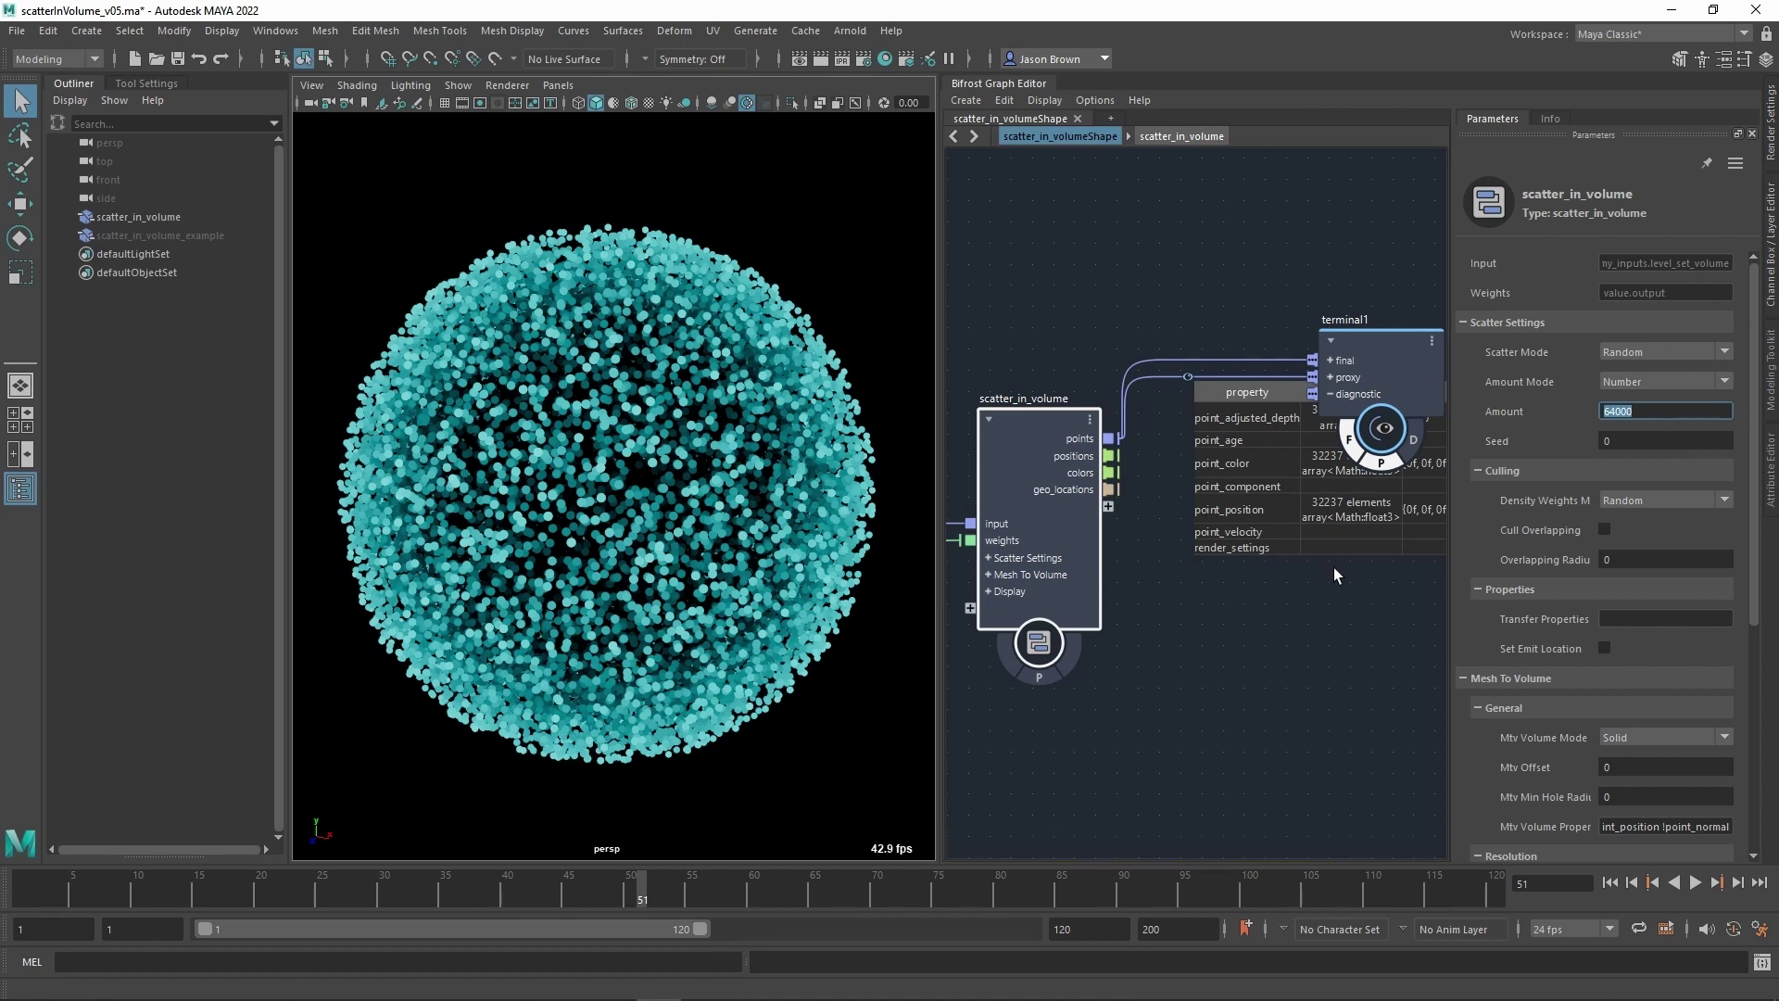
Set the value node feeding the scatter weights to 0.1.
alt+middle_drag(1144, 603, 1403, 462)
click(1086, 769)
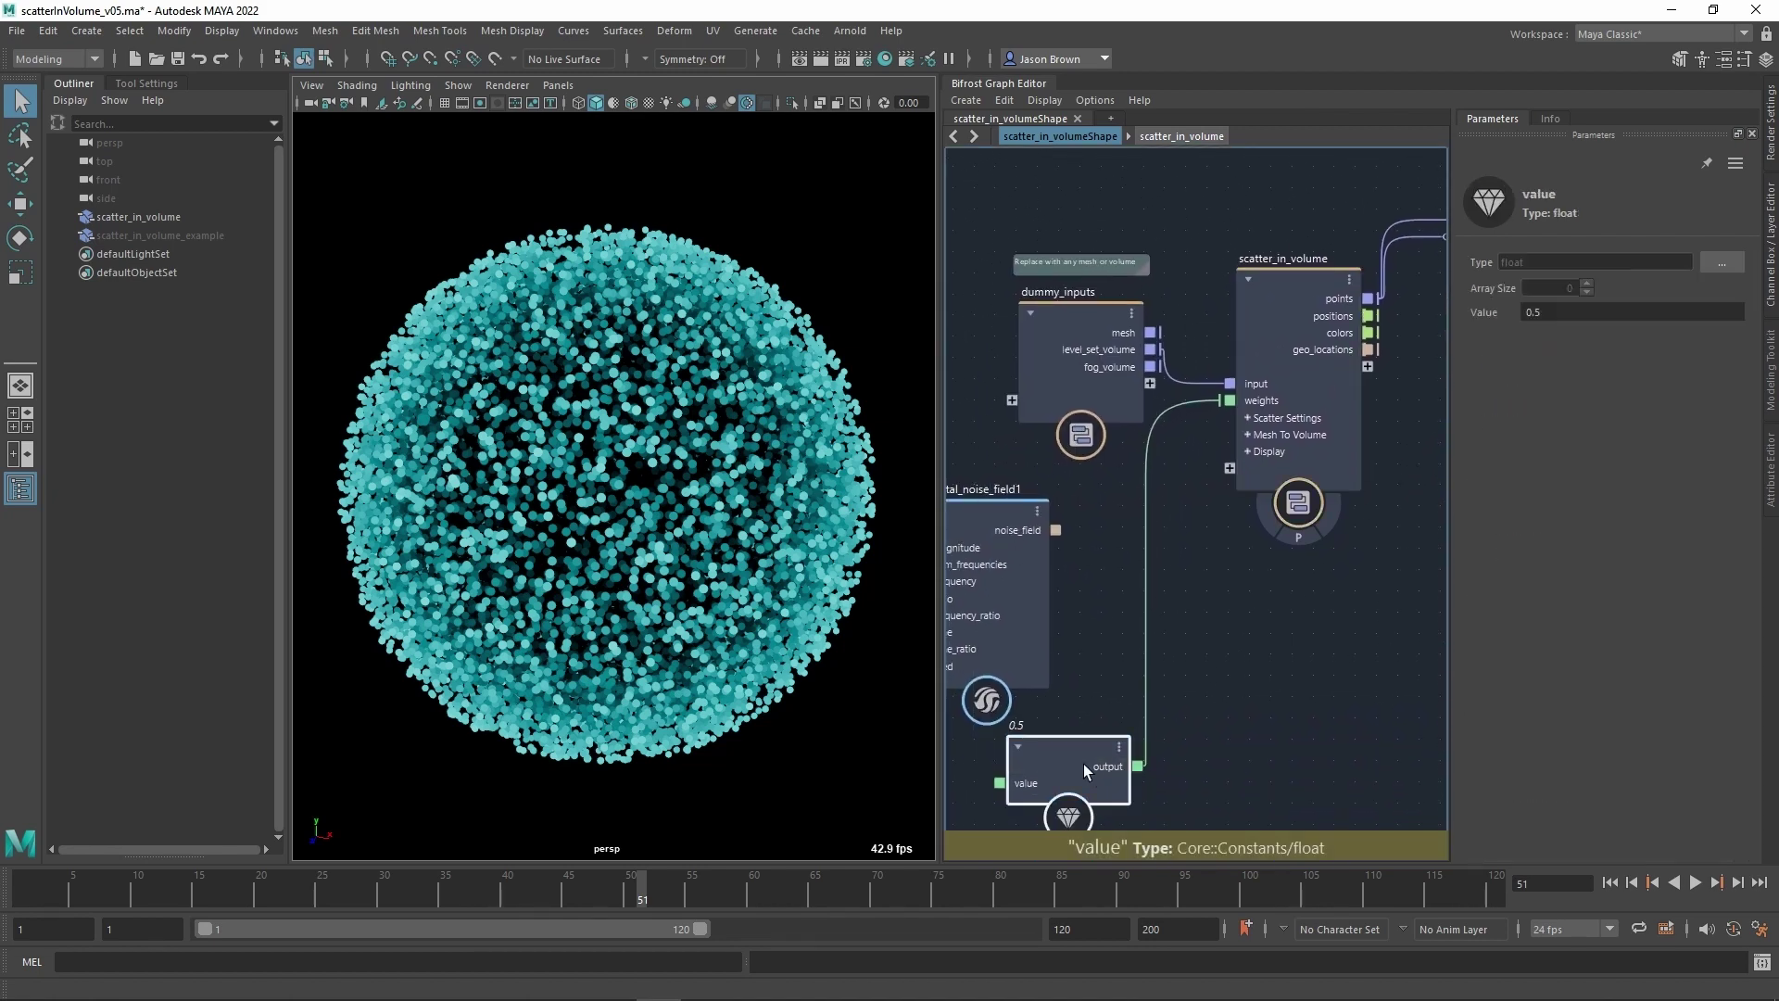
double_click(1583, 315)
text(0.1)
key(Return)
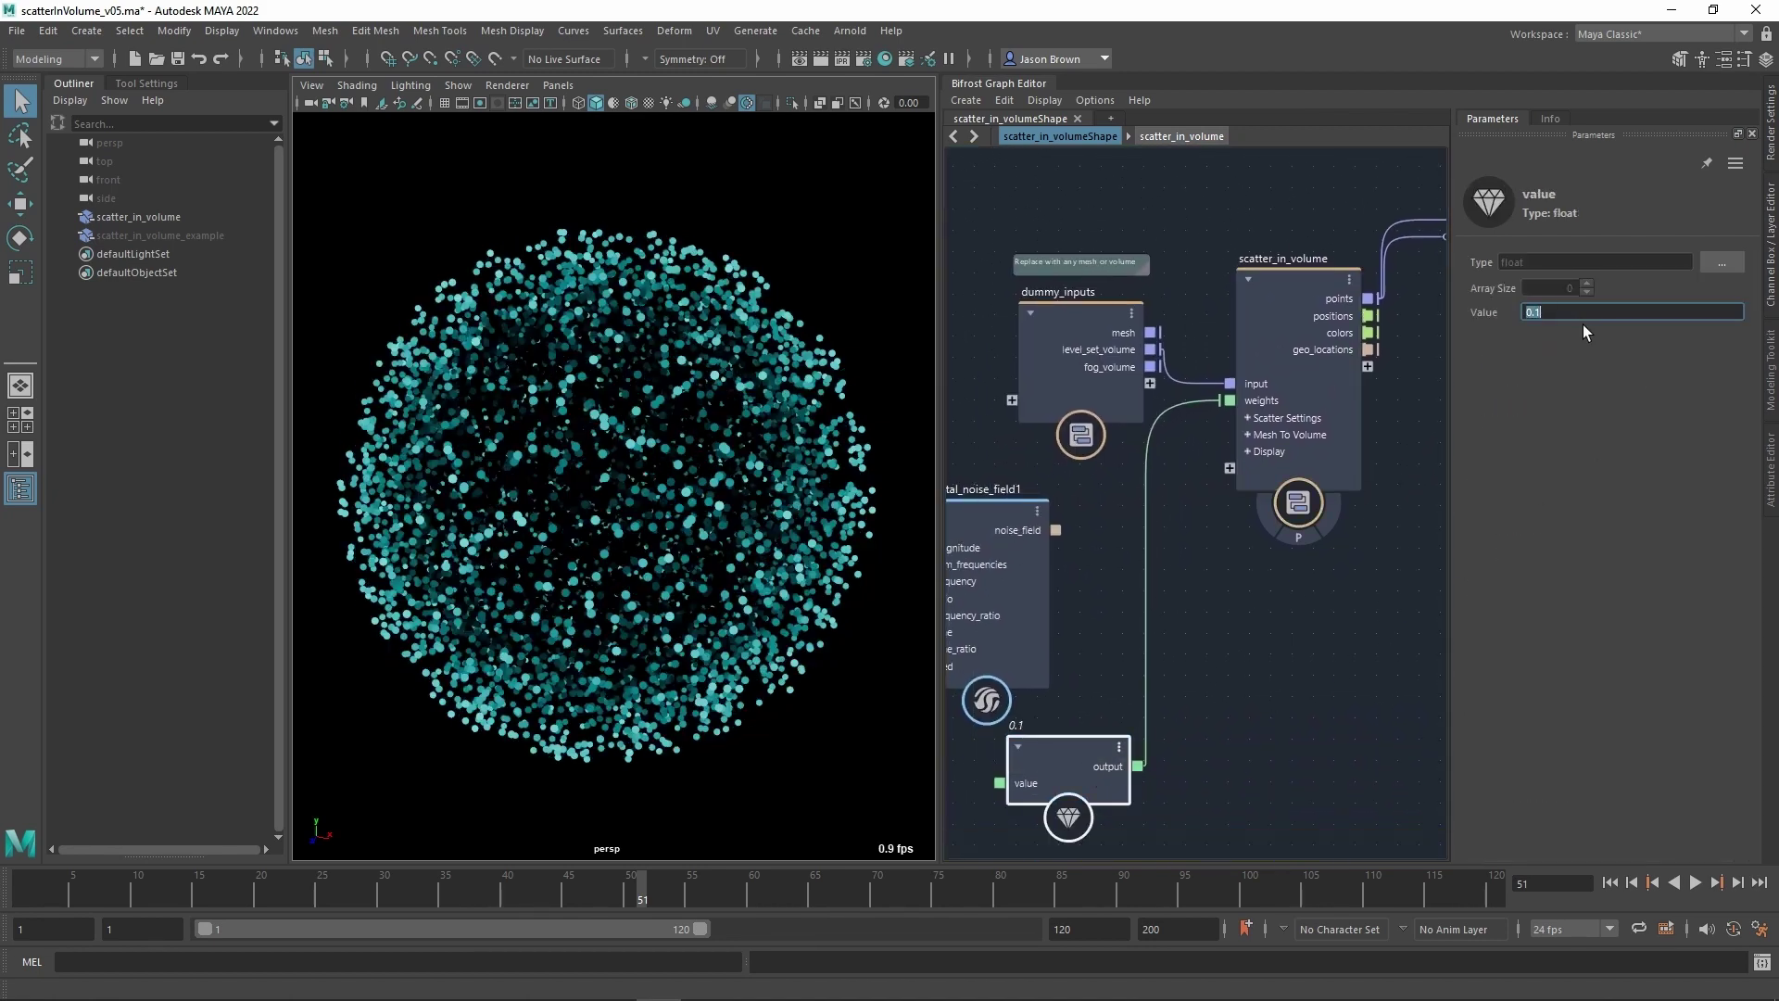
Remove the watchpoint from the points to proxy connection and shift the scatter_in_volume node slightly.
alt+middle_drag(1239, 602, 1017, 608)
alt+middle_drag(1290, 587, 1314, 647)
middle_drag(1302, 636, 1325, 636)
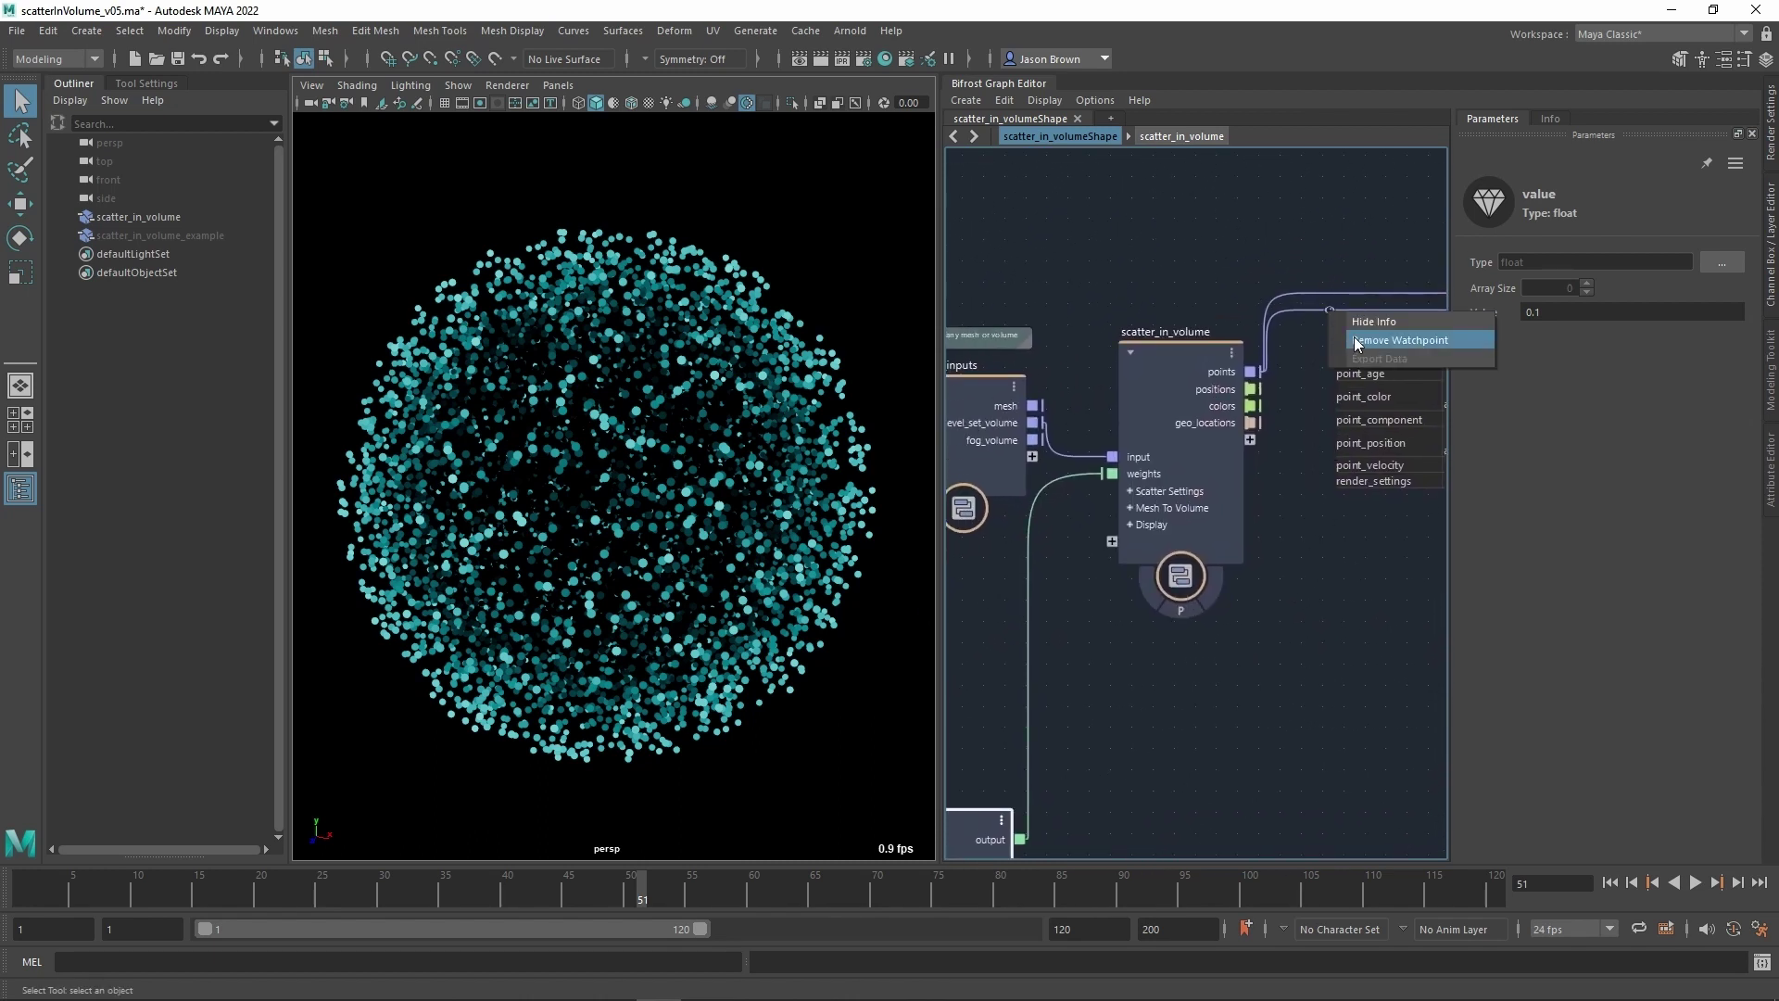
click(1282, 417)
drag(1188, 364, 1180, 354)
middle_drag(1356, 580, 1362, 559)
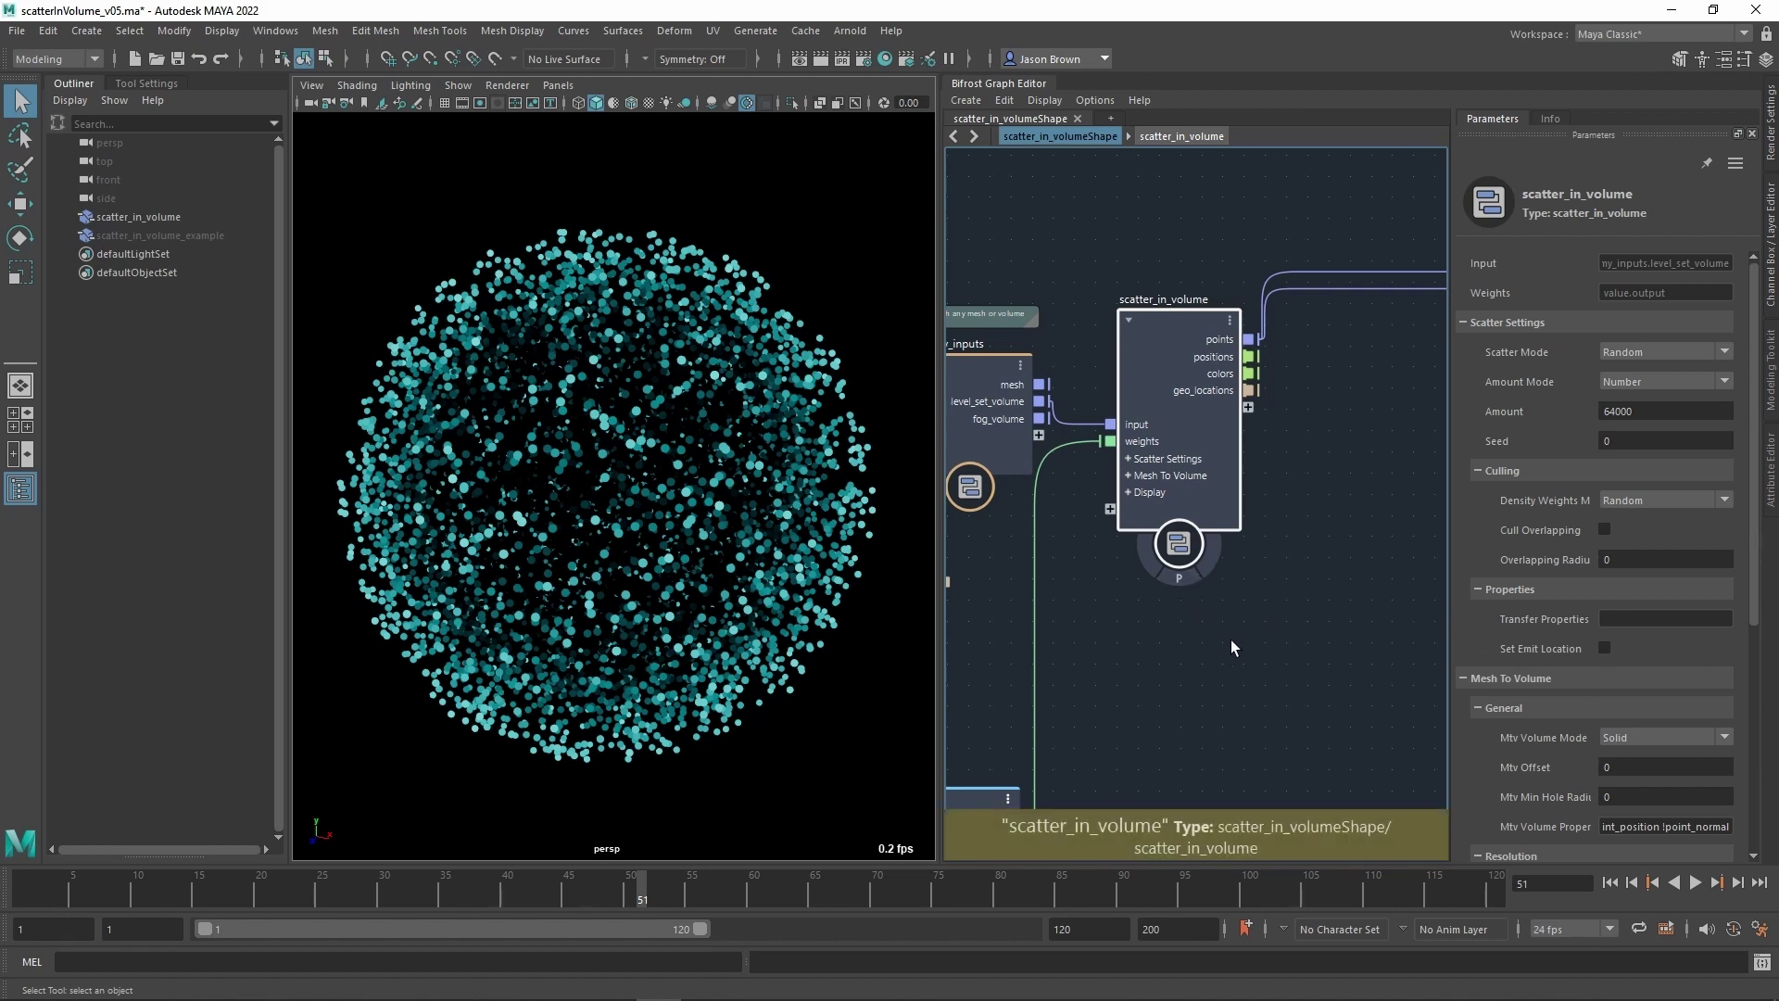
Check the scatter and amount modes, keeping Random and Number, and raise scatter_in_volume's Amount to 89390.
middle_drag(1195, 654, 1212, 667)
alt+right_drag(1212, 667, 1171, 655)
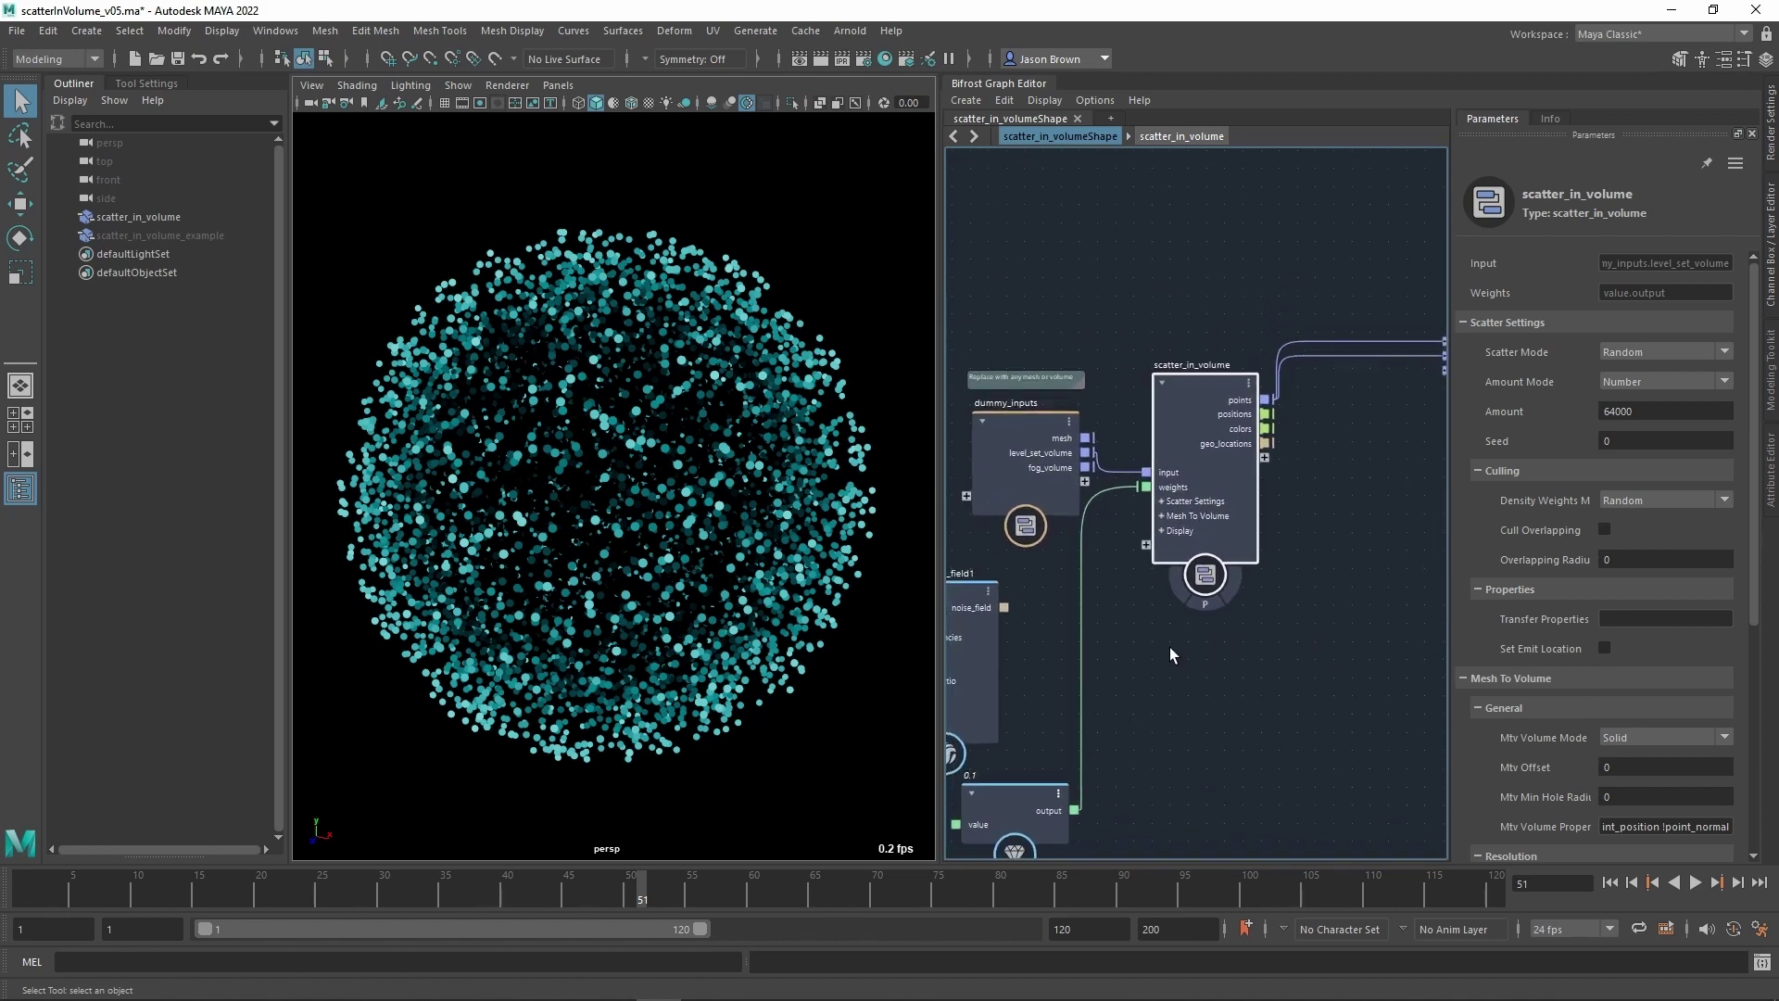
alt+middle_drag(1245, 673, 1315, 642)
alt+right_drag(1315, 641, 1284, 639)
click(1625, 350)
click(1635, 356)
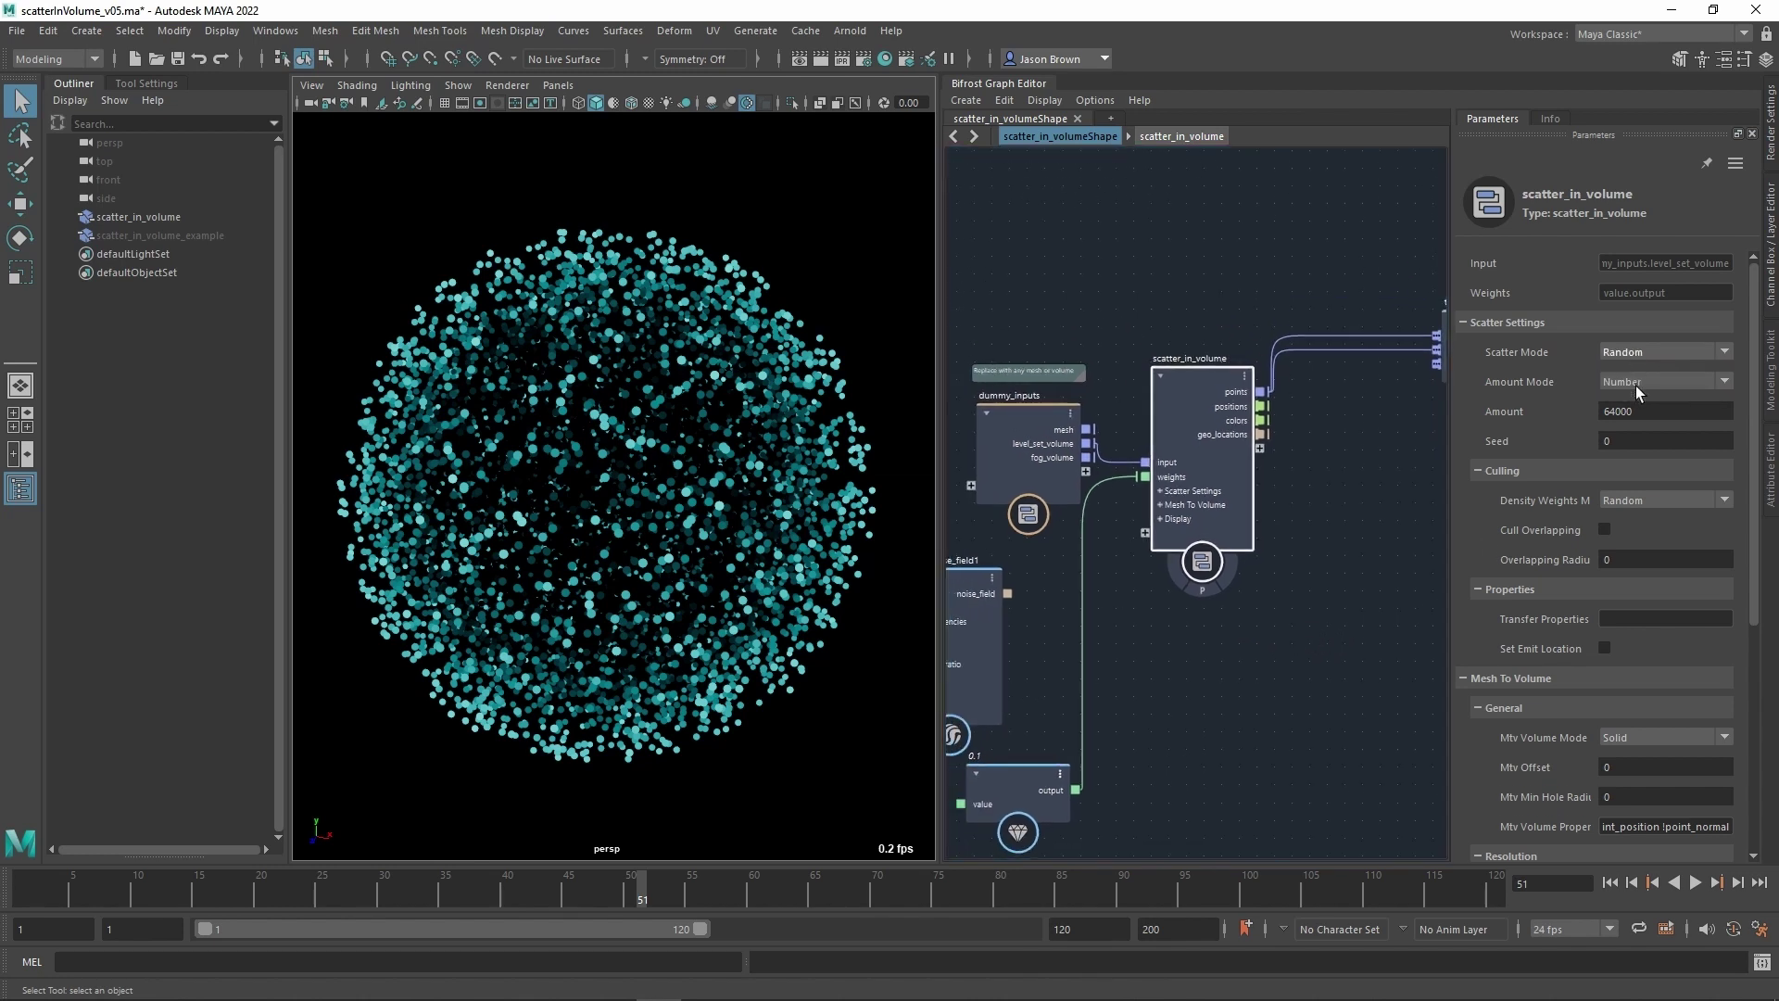
click(1633, 384)
click(1621, 409)
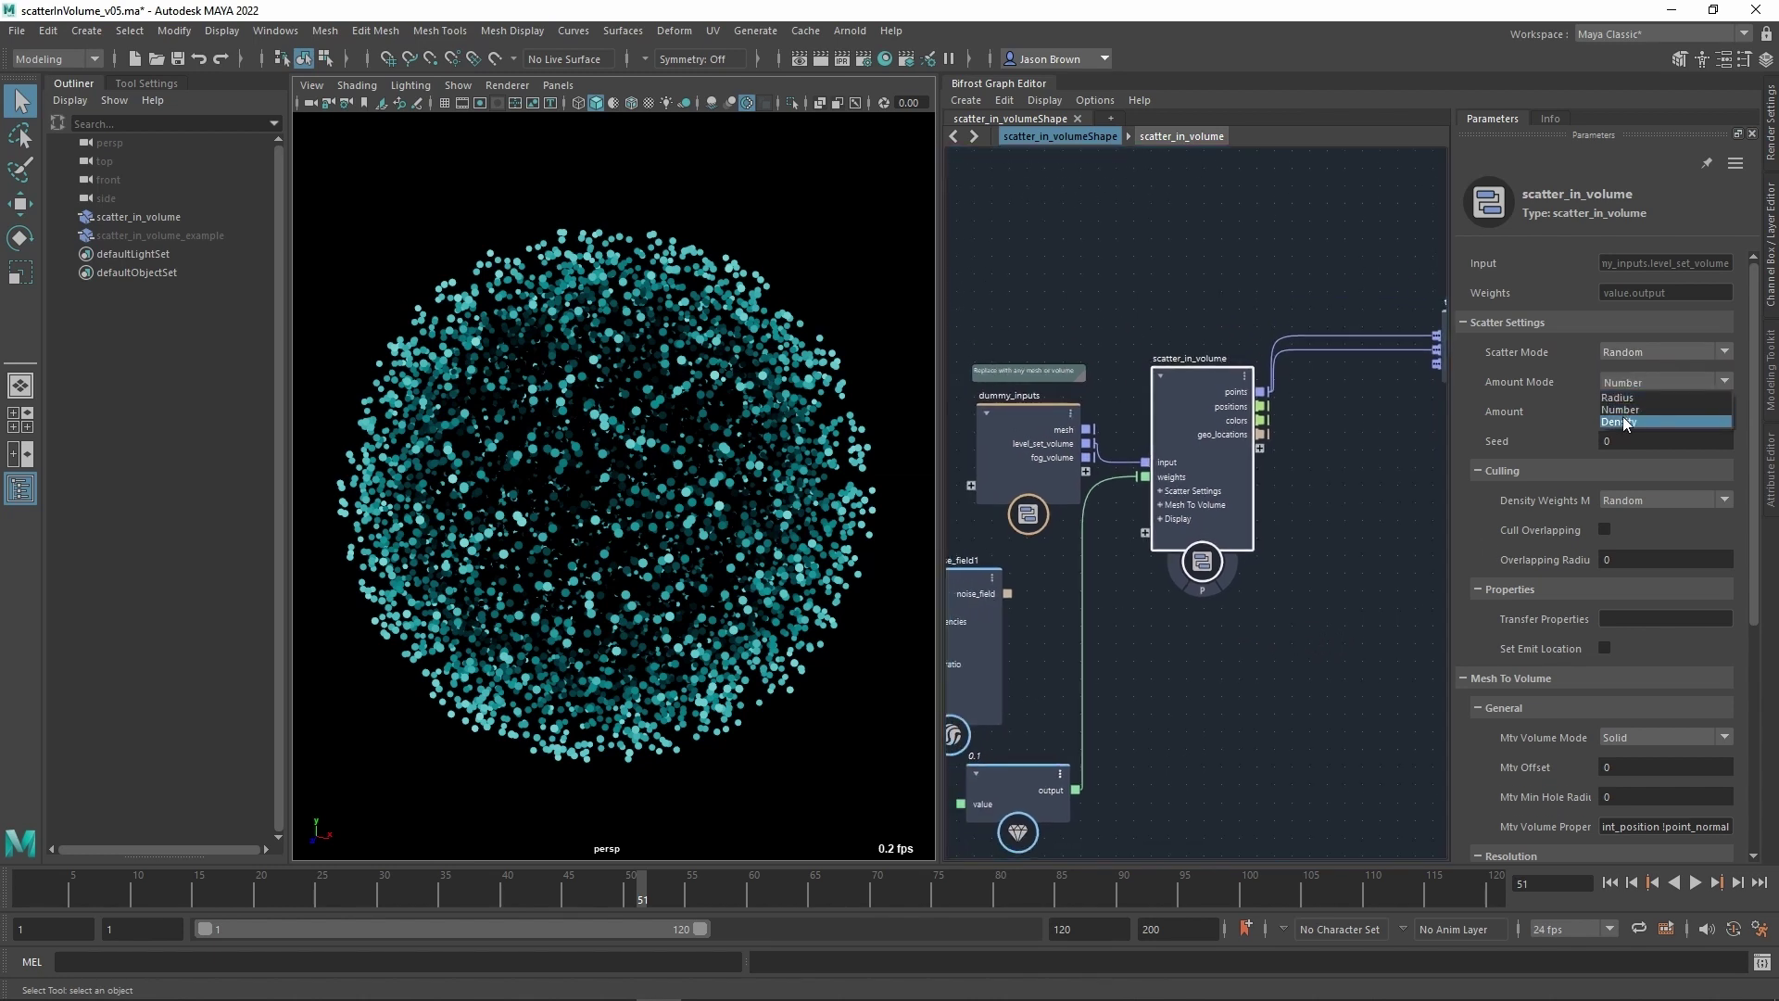
drag(1555, 417, 1687, 422)
Disconnect the value node's output from scatter_in_volume's weights port.
alt+middle_drag(1343, 562, 1432, 550)
alt+middle_drag(1212, 667, 1196, 656)
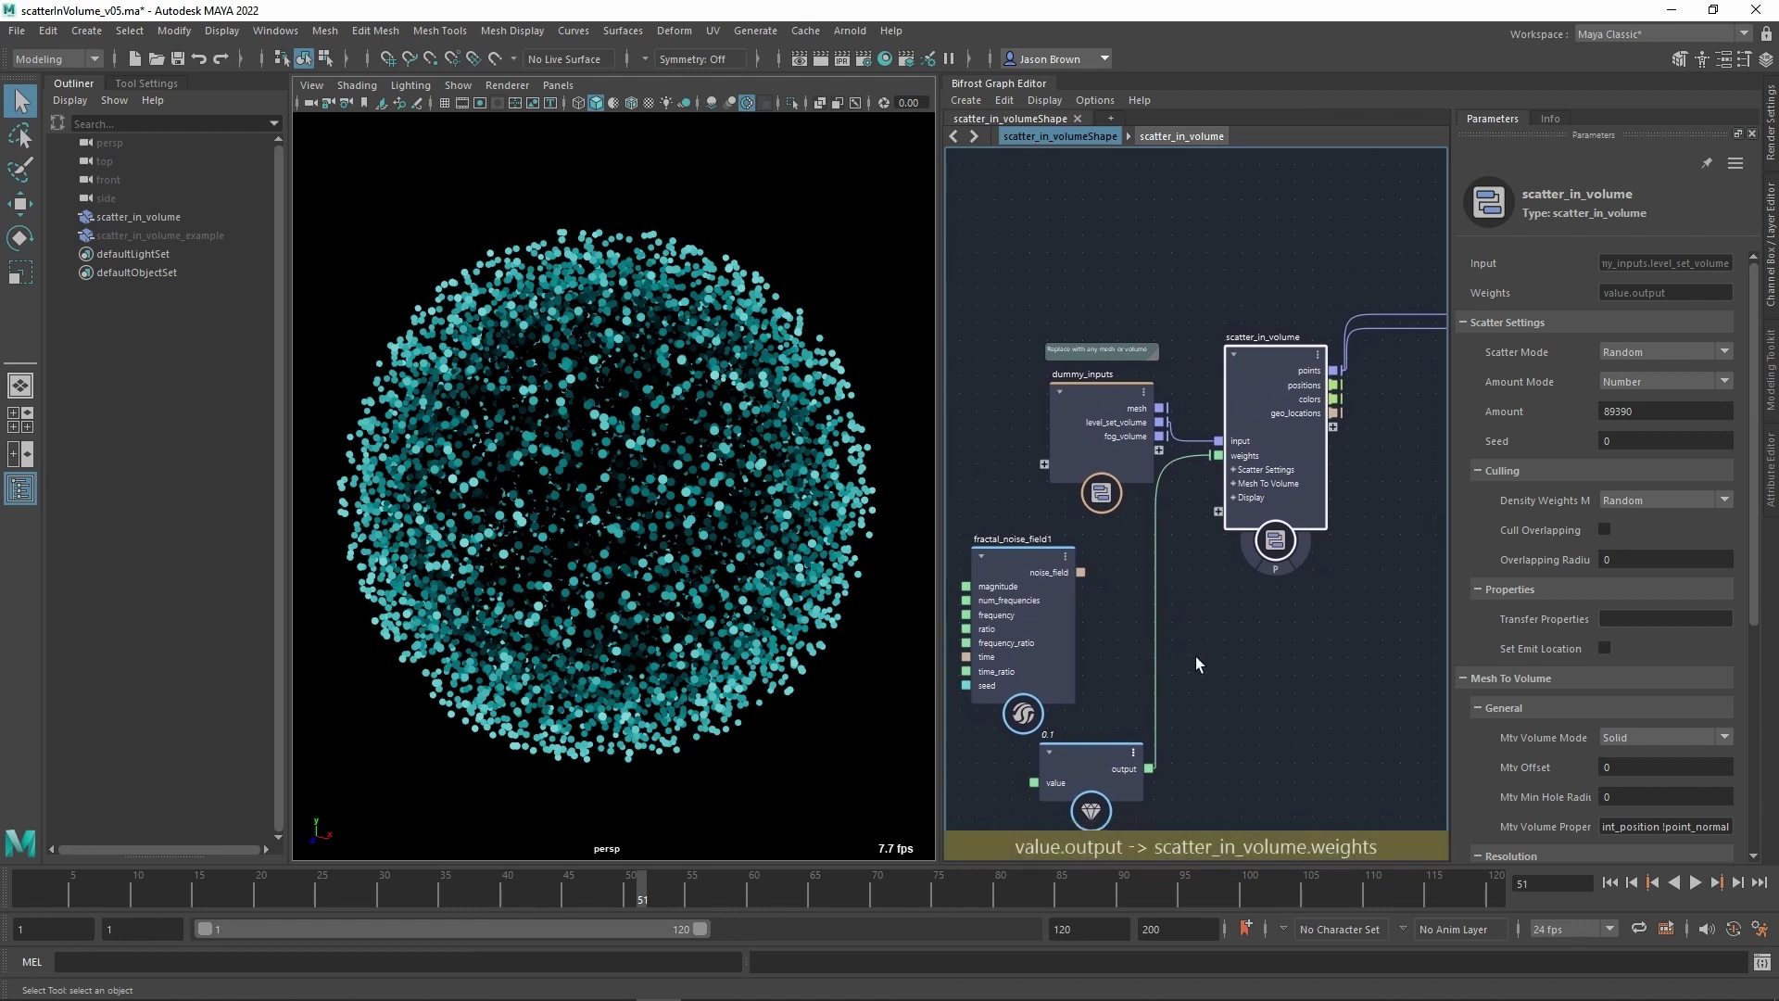
drag(1205, 465, 1158, 519)
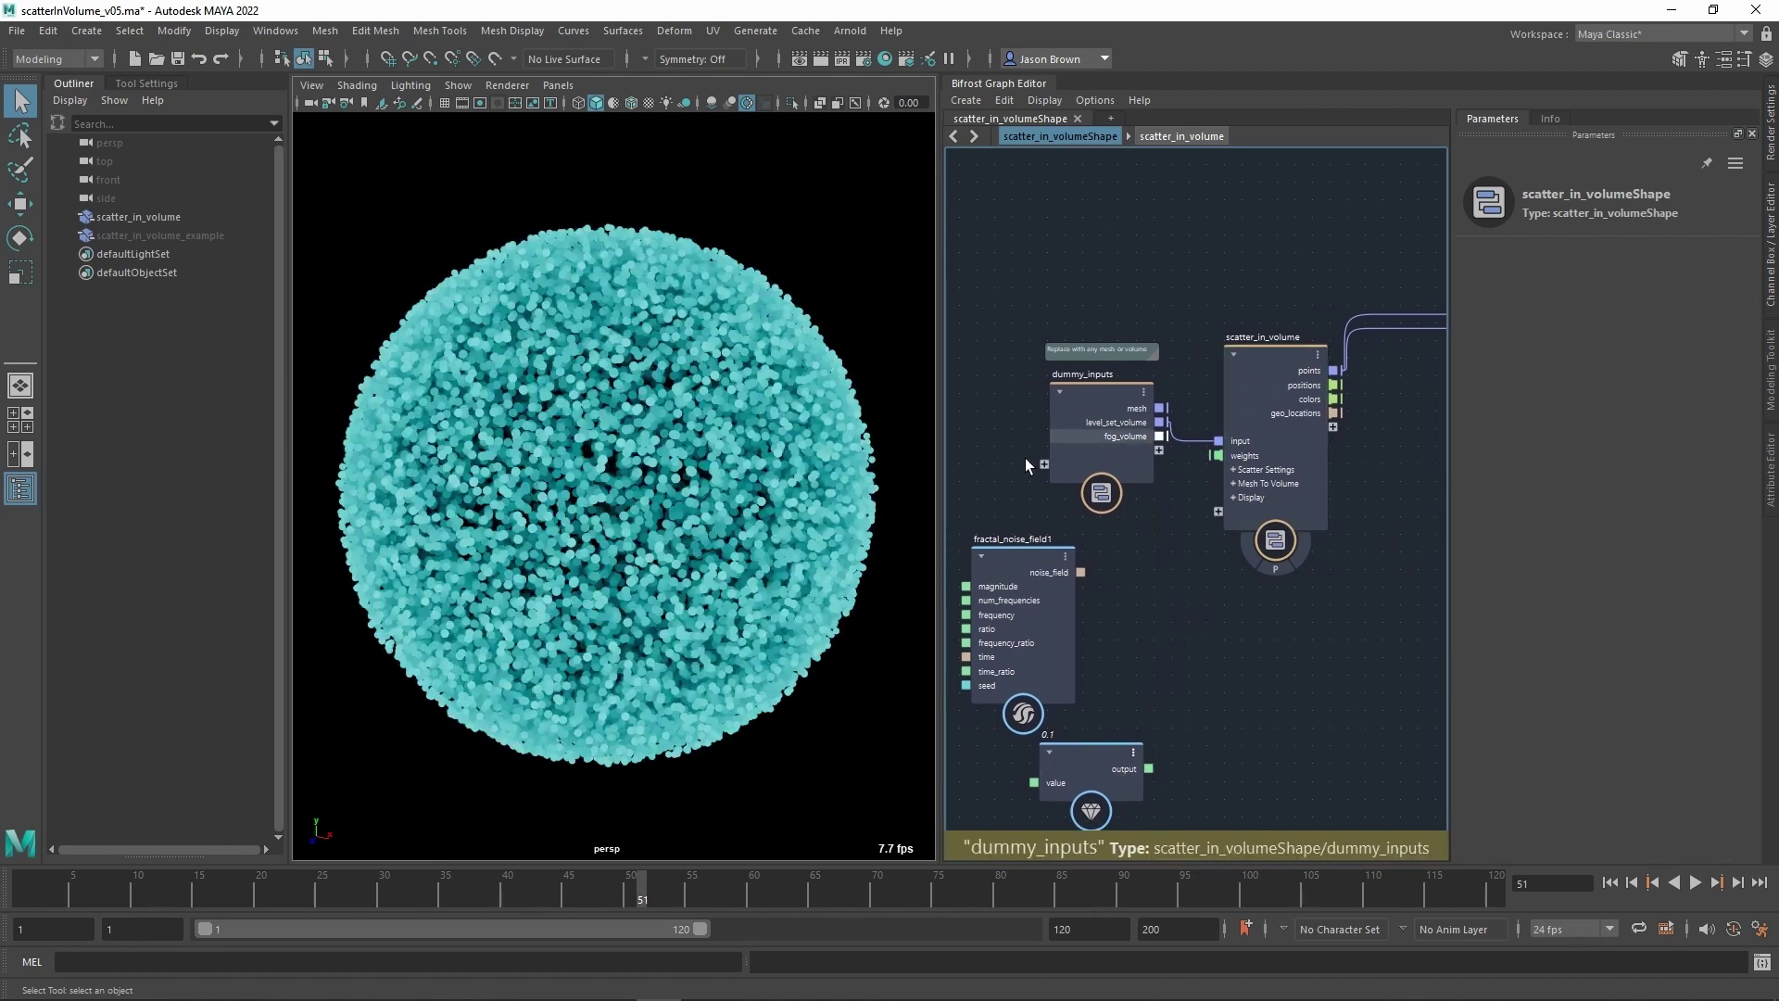
Try scatter Amounts of 66270 and 60 on scatter_in_volume, and set the Amount back to 64000.
click(1284, 363)
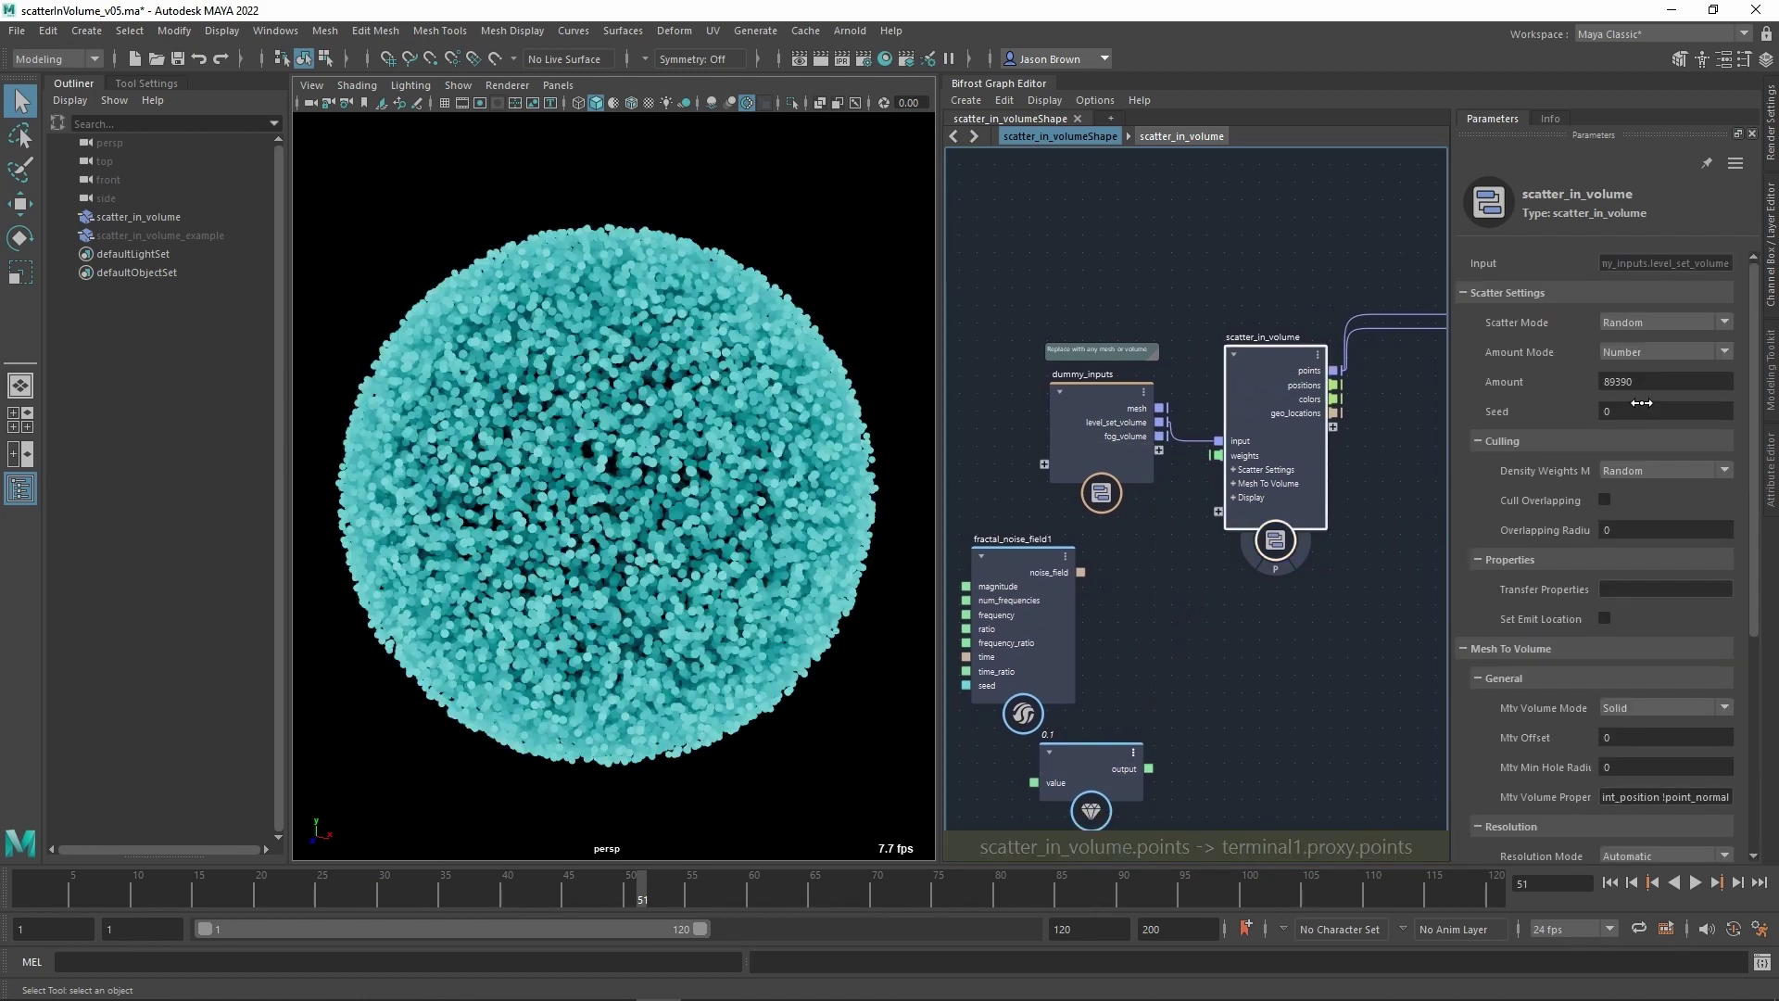
drag(1710, 401, 1596, 403)
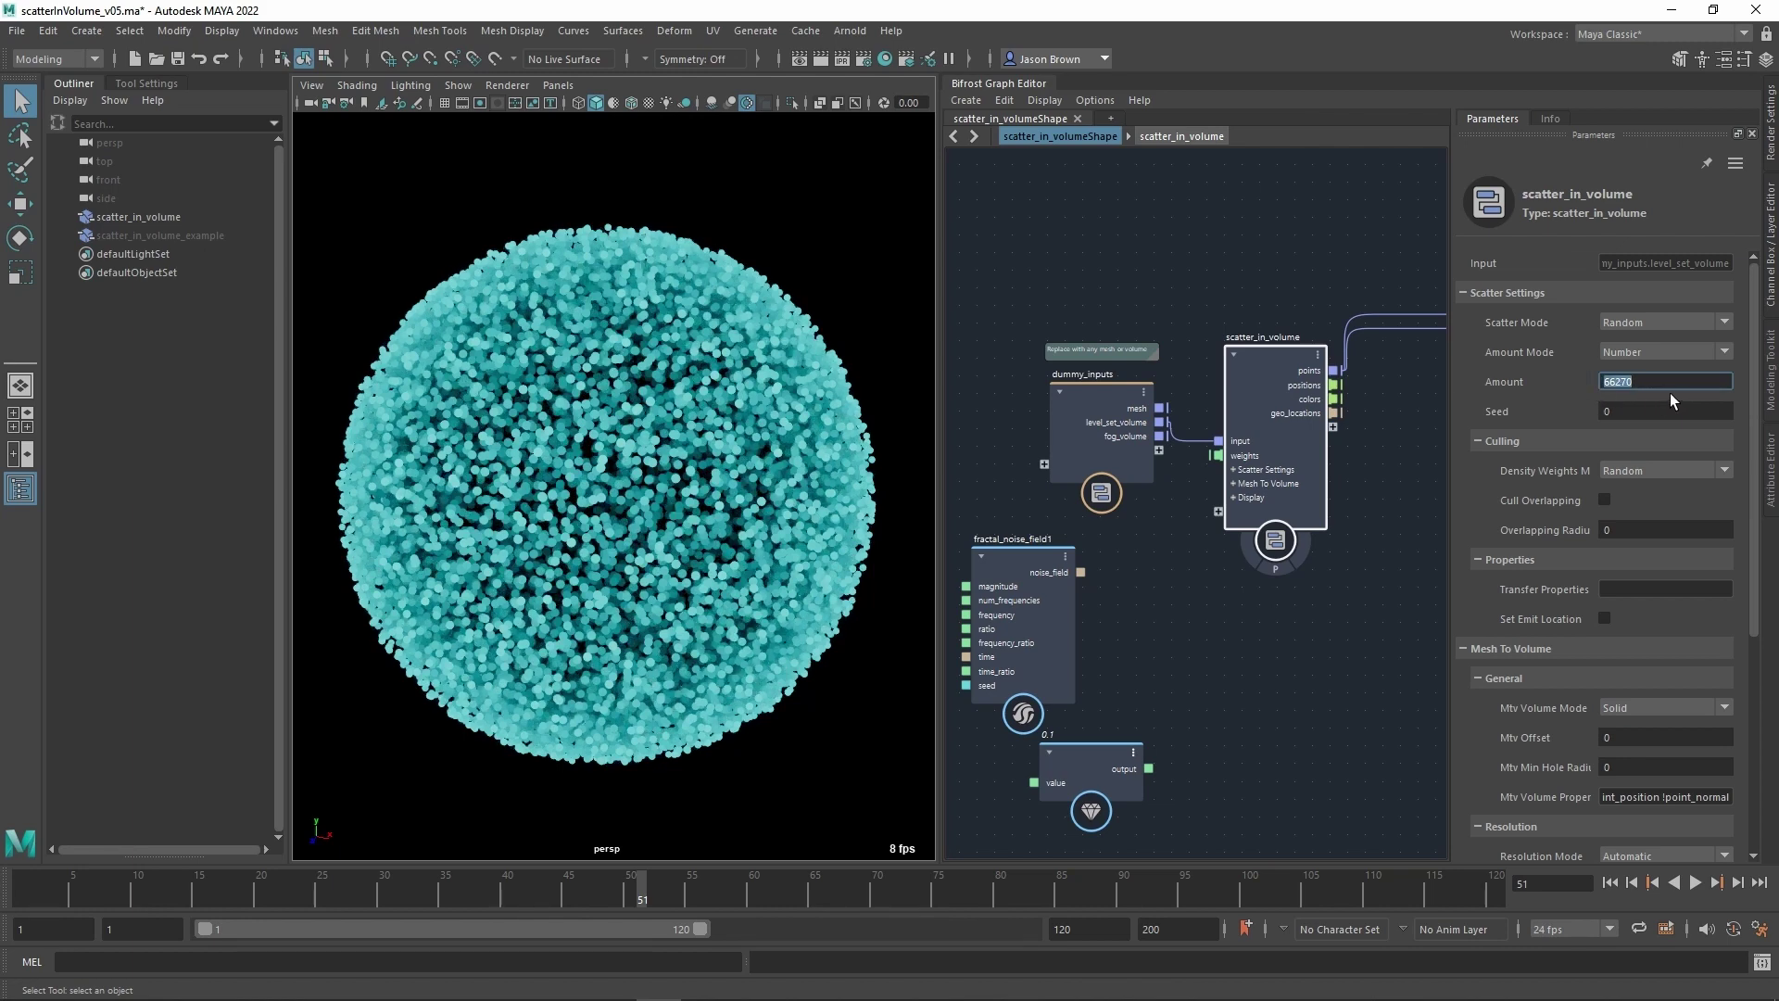
text(60)
key(Return)
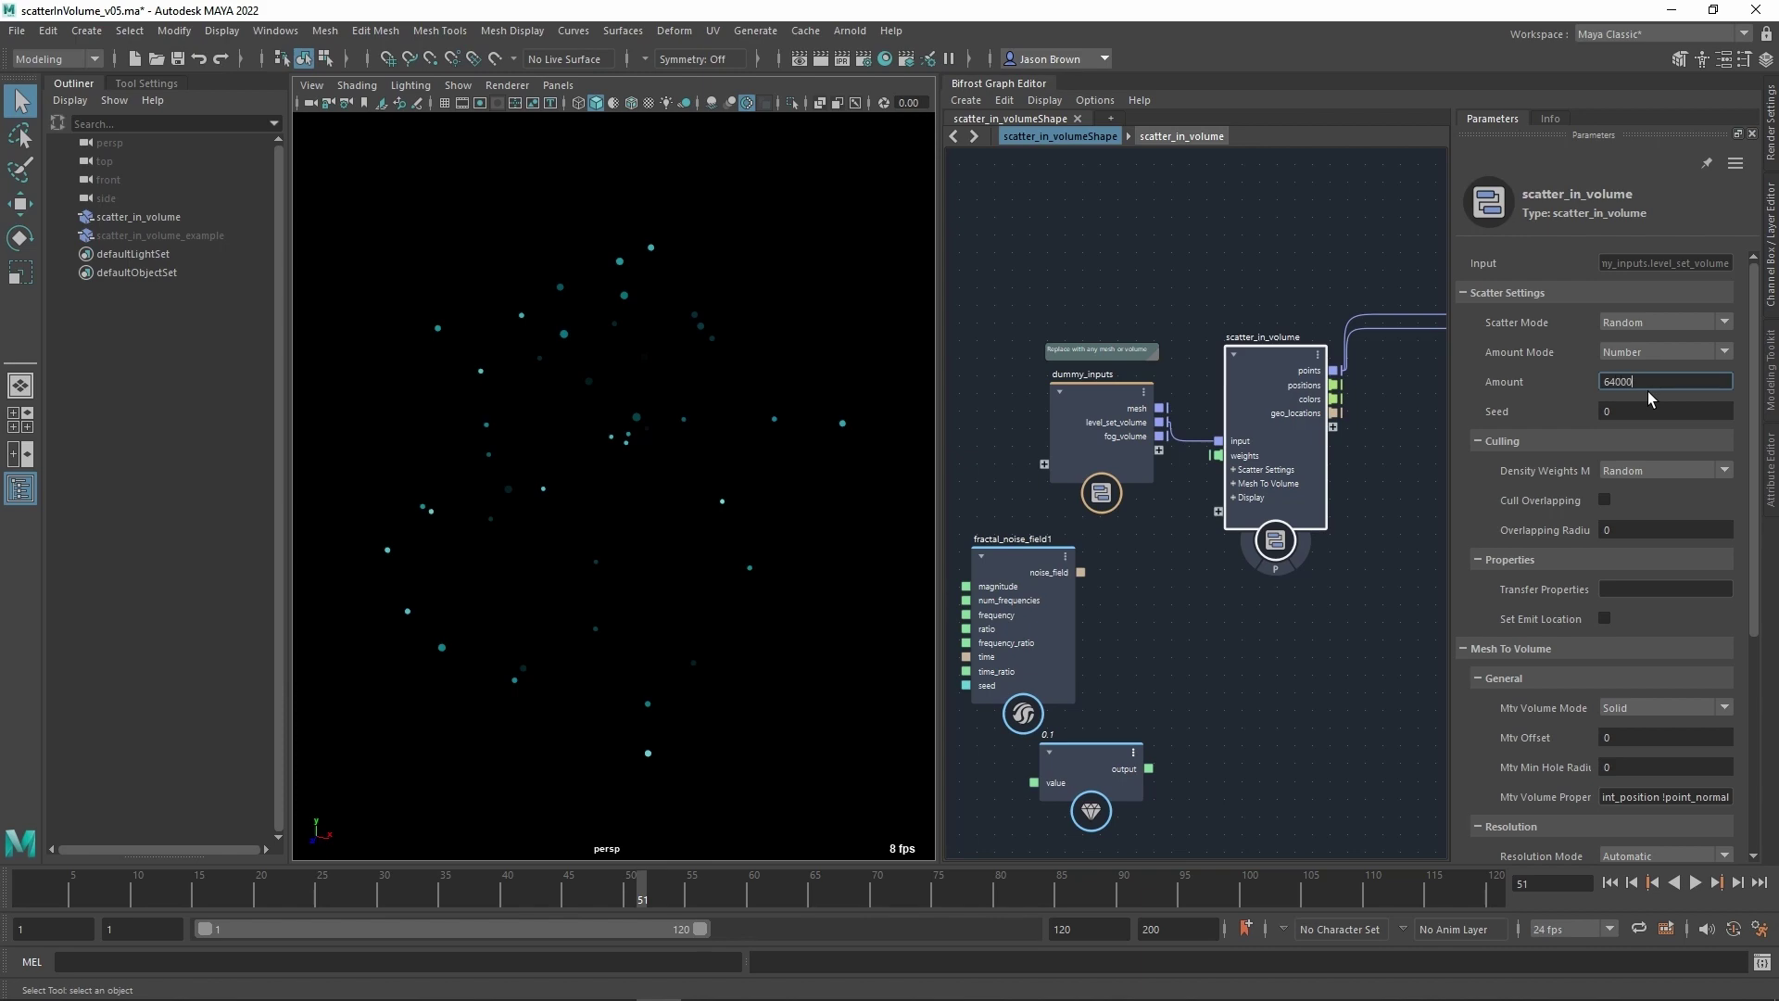
text(64000)
key(Return)
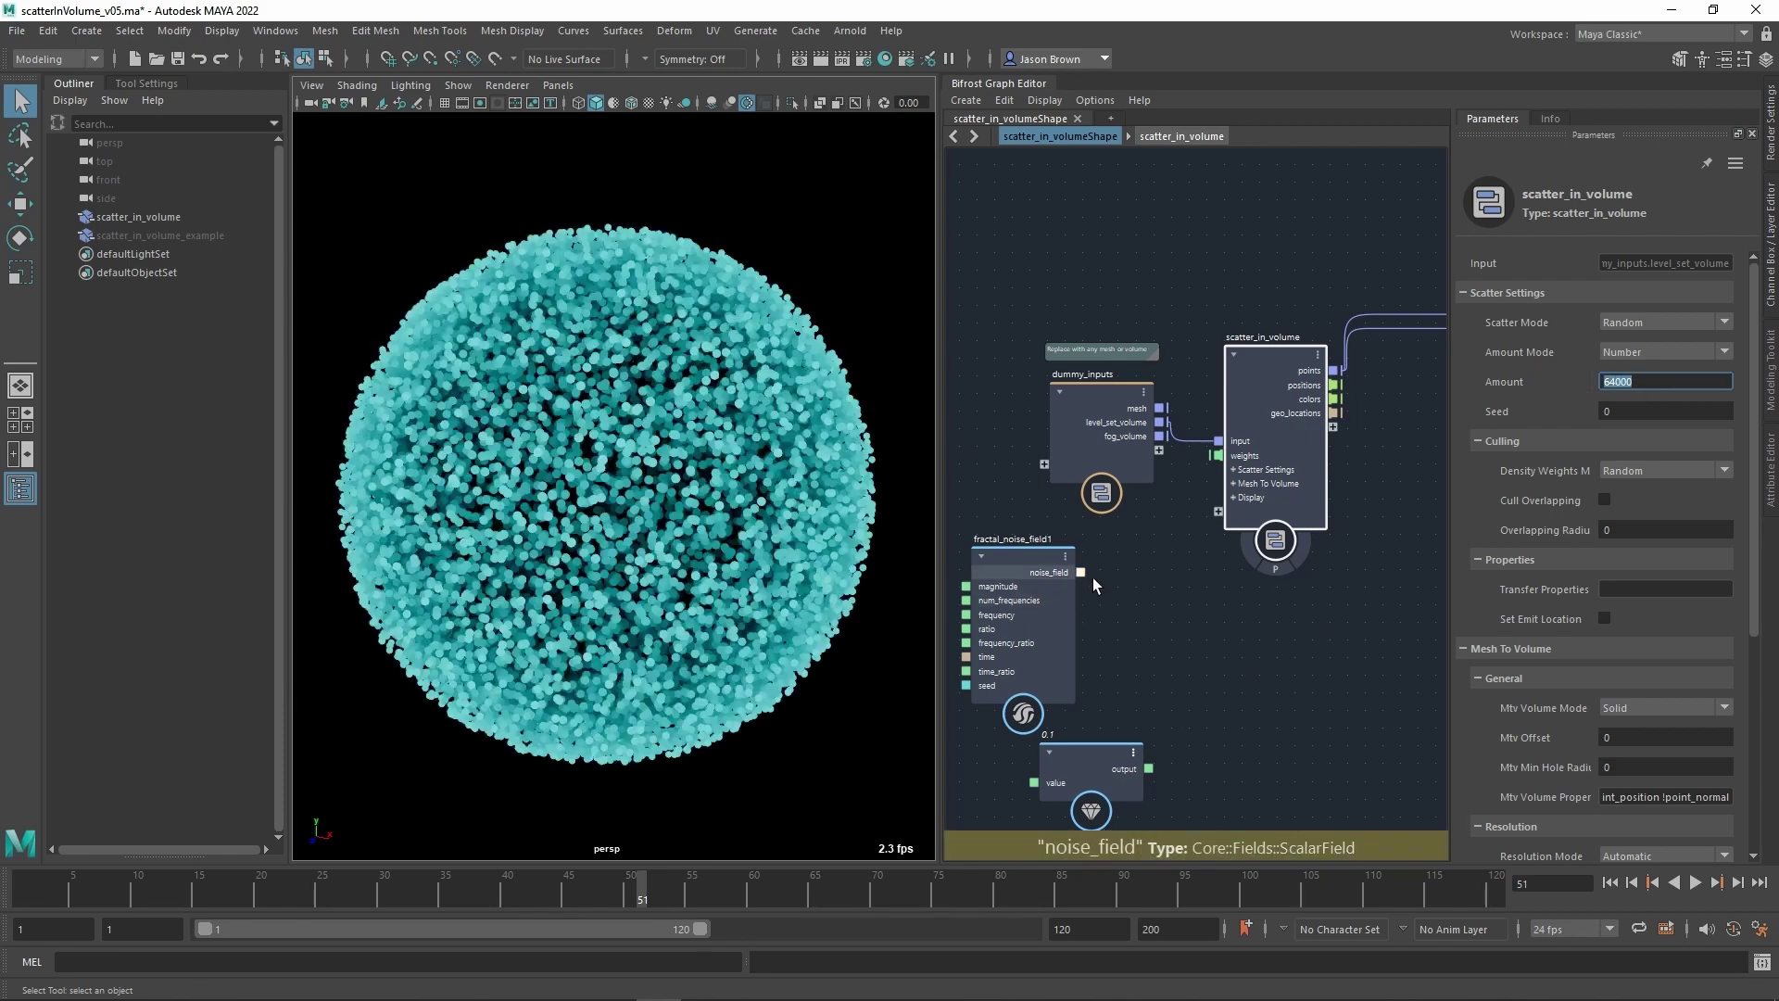
Connect fractal_noise_field1's noise_field output to scatter_in_volume's weights port and move the noise node directly below dummy_inputs.
drag(1080, 572, 1218, 455)
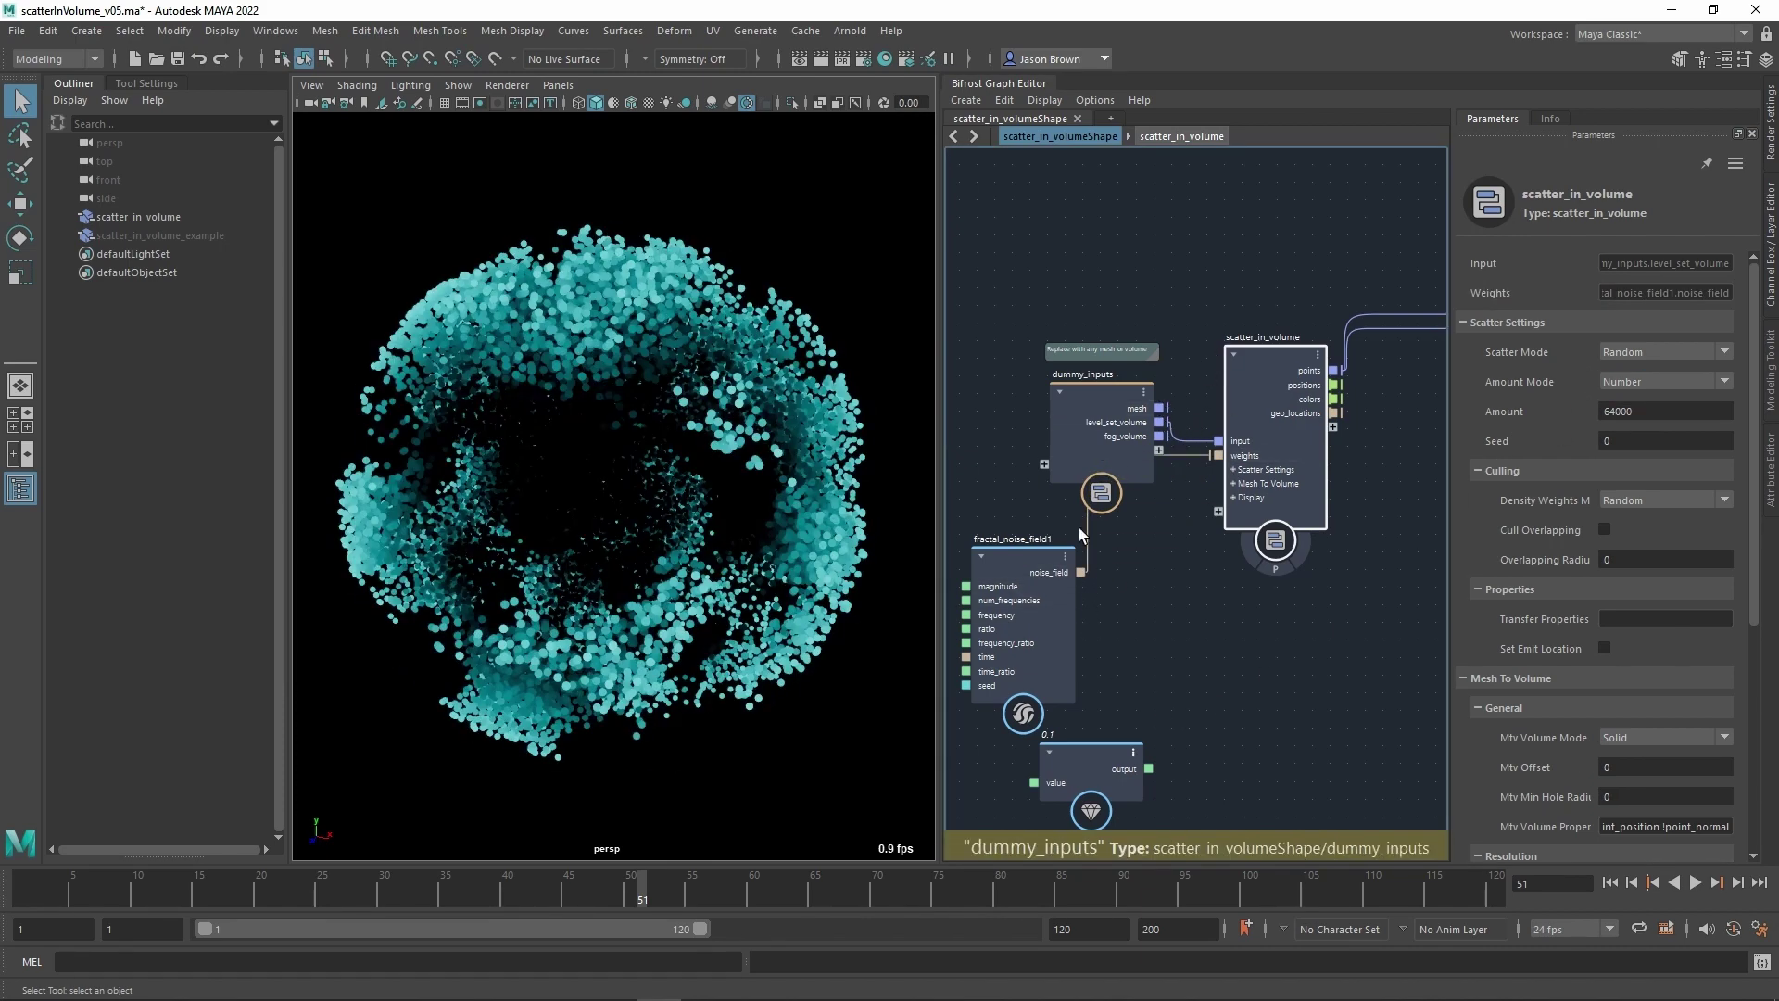
drag(1051, 567, 1129, 551)
alt+right_drag(806, 553, 786, 555)
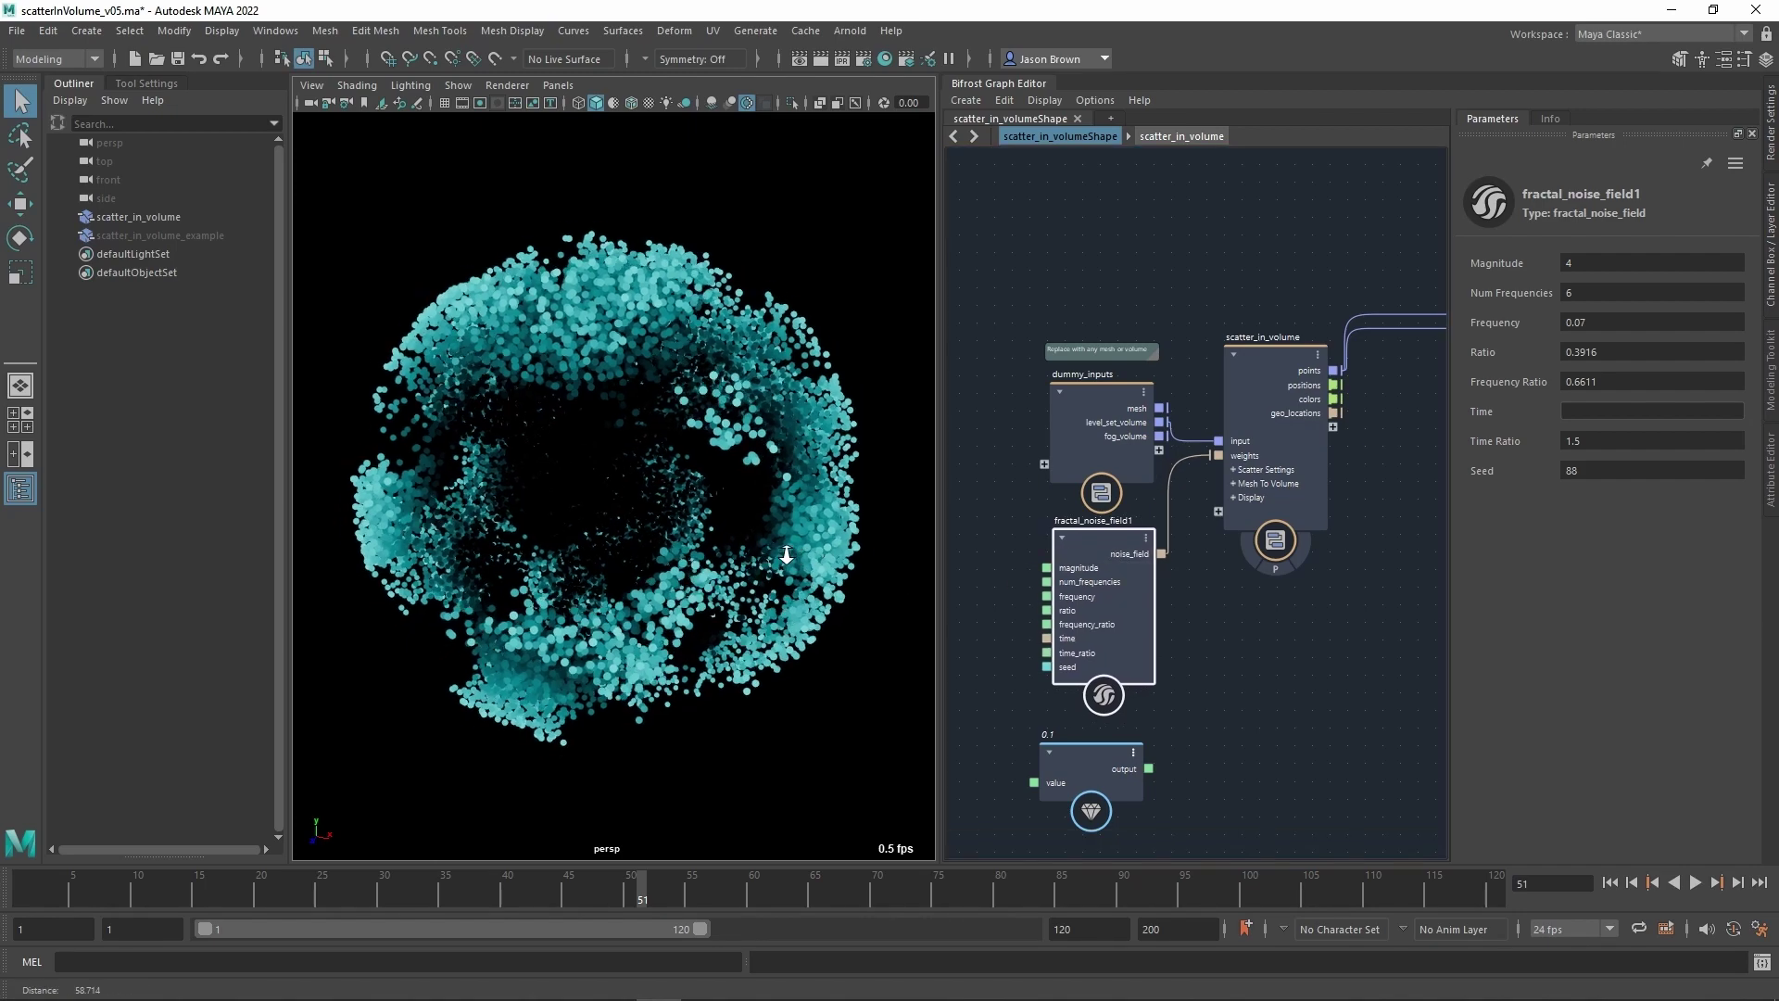
Set fractal_noise_field1's Magnitude to 3.882 and Frequency to 0.06384, trying a Ratio of 0.3144 and a Frequency of -0.009164 in between.
alt+drag(786, 554, 953, 513)
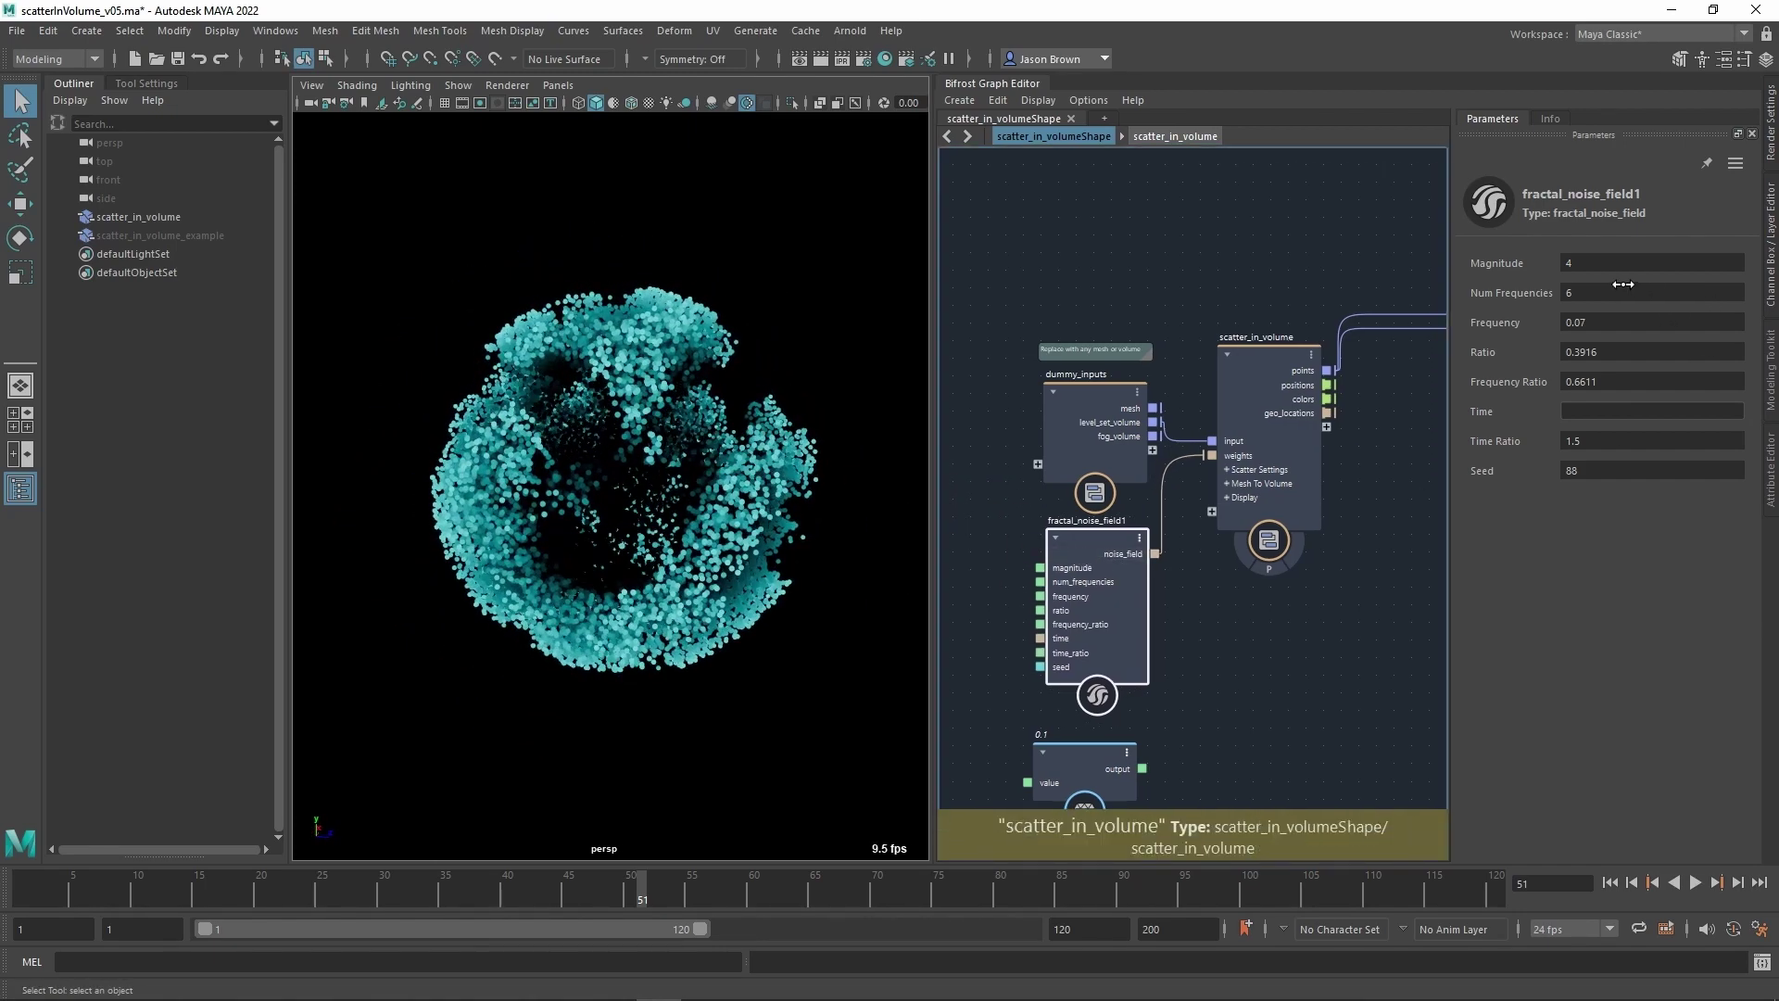
drag(1619, 273, 1611, 276)
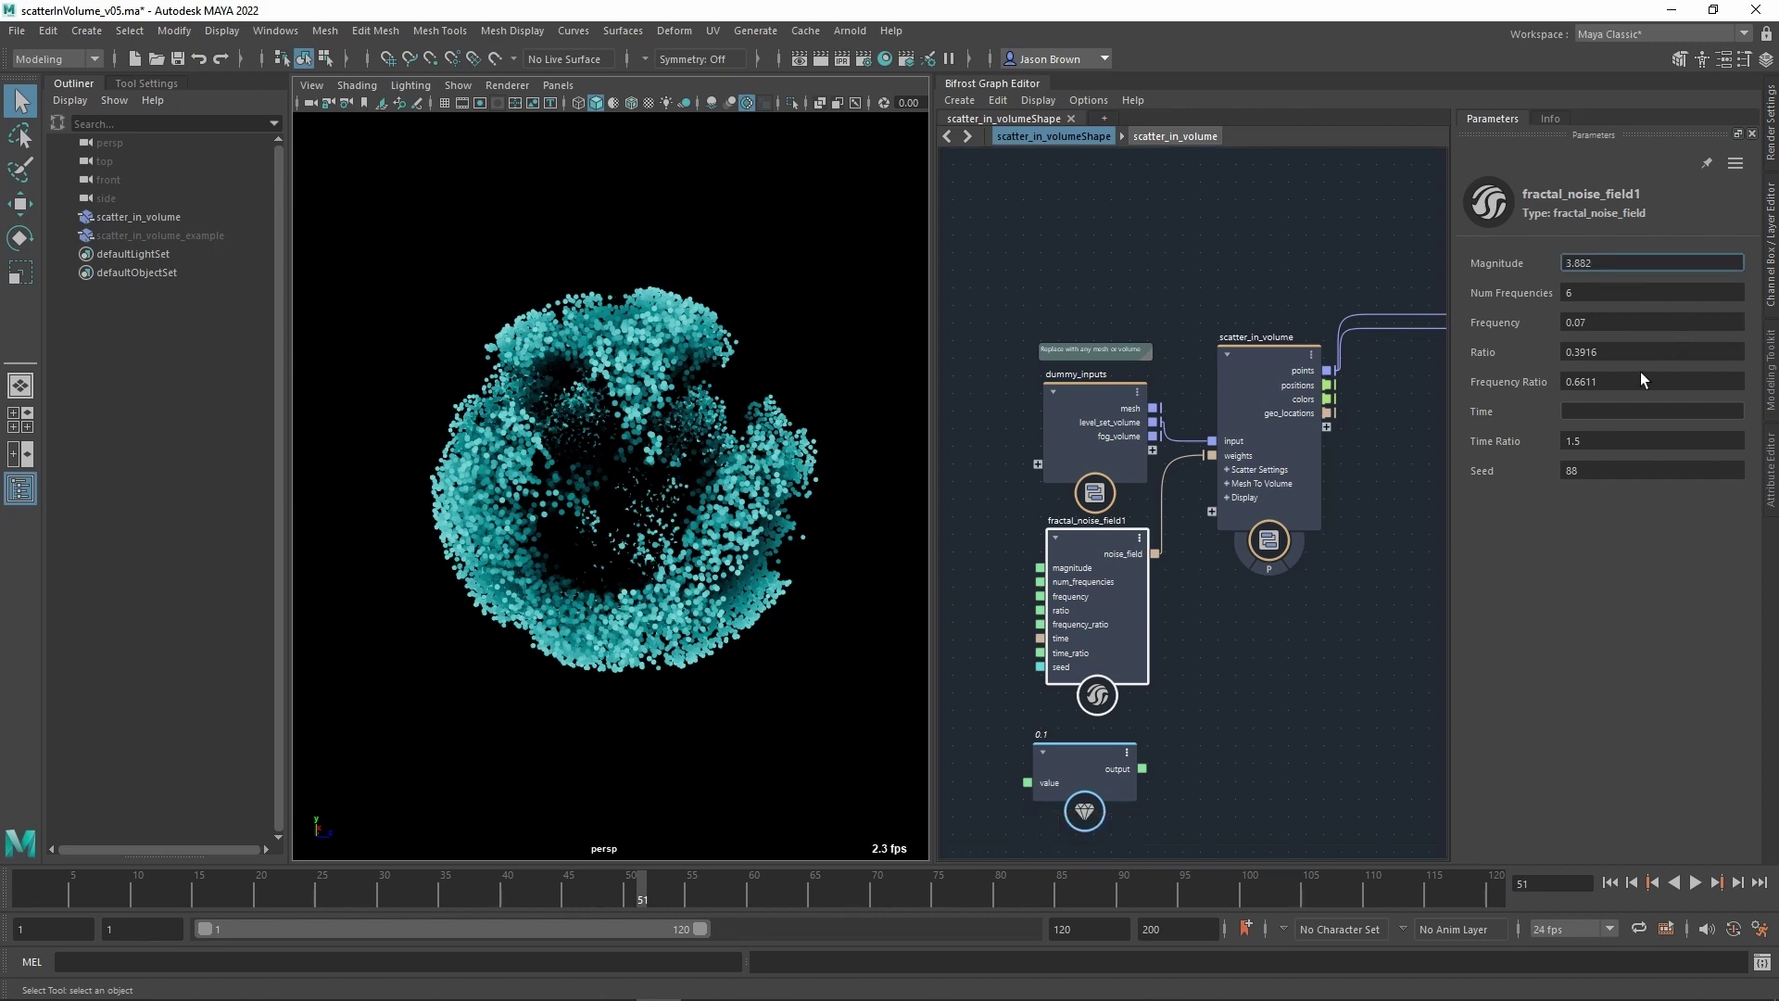
drag(1623, 366, 1674, 365)
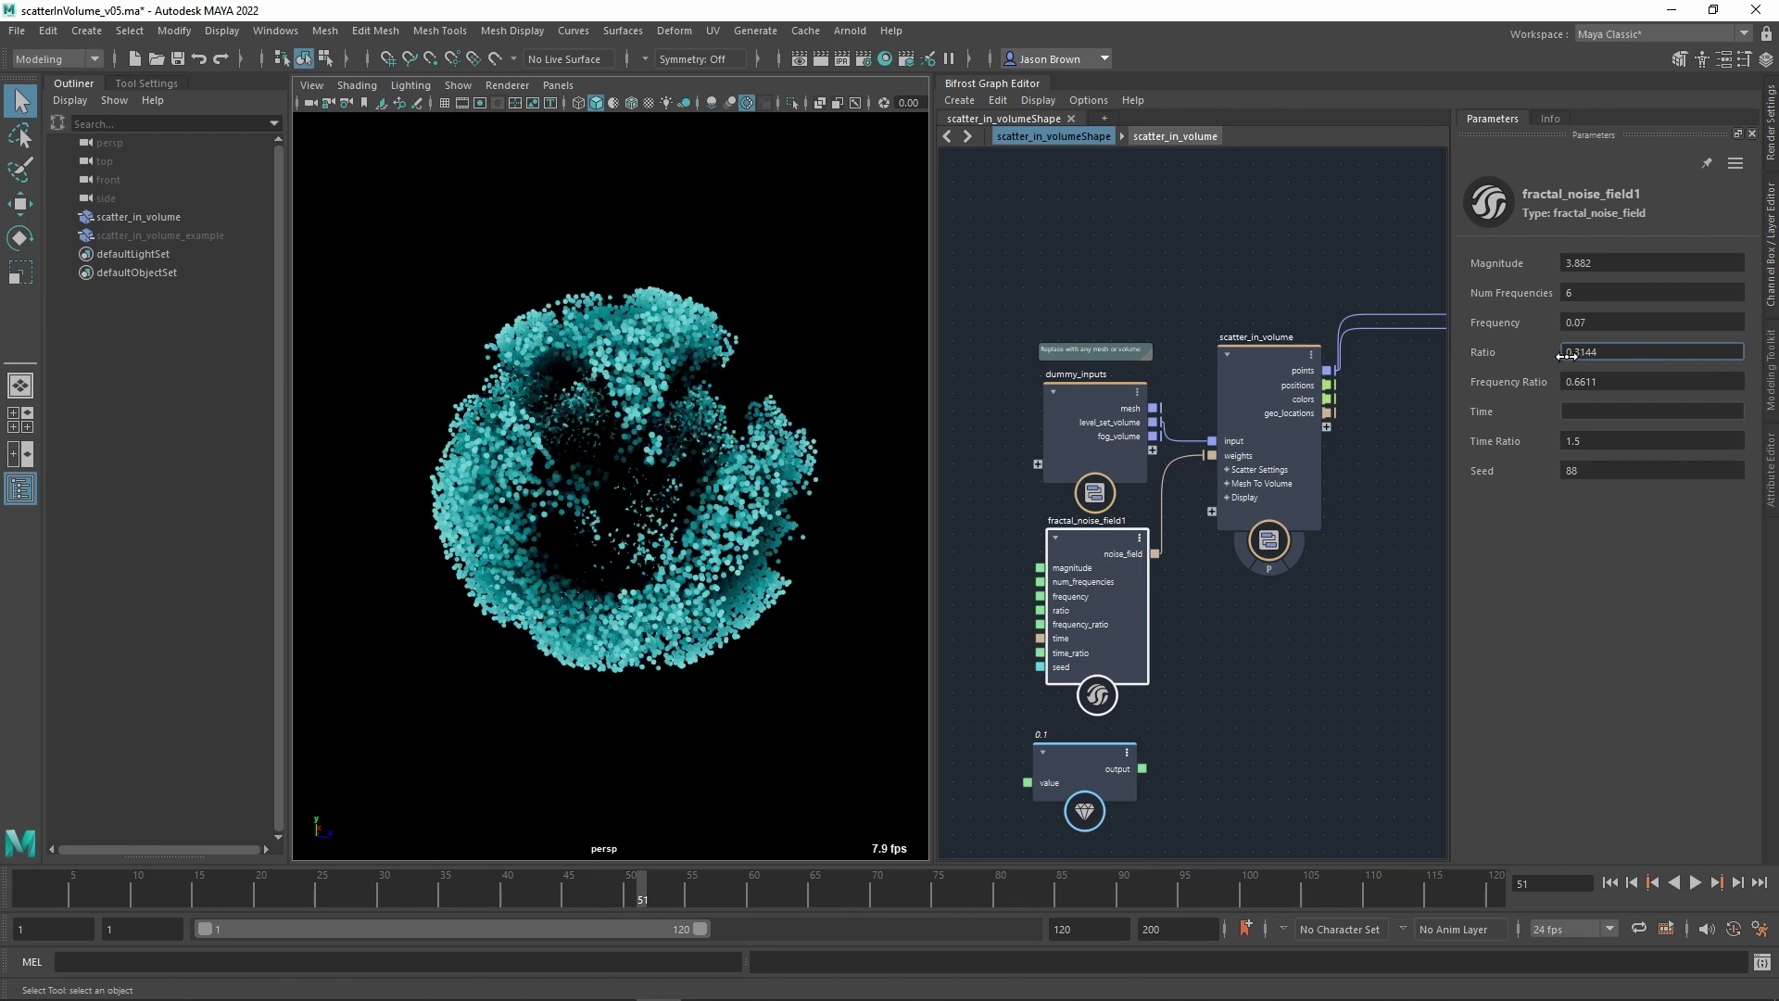
drag(1603, 340, 1635, 339)
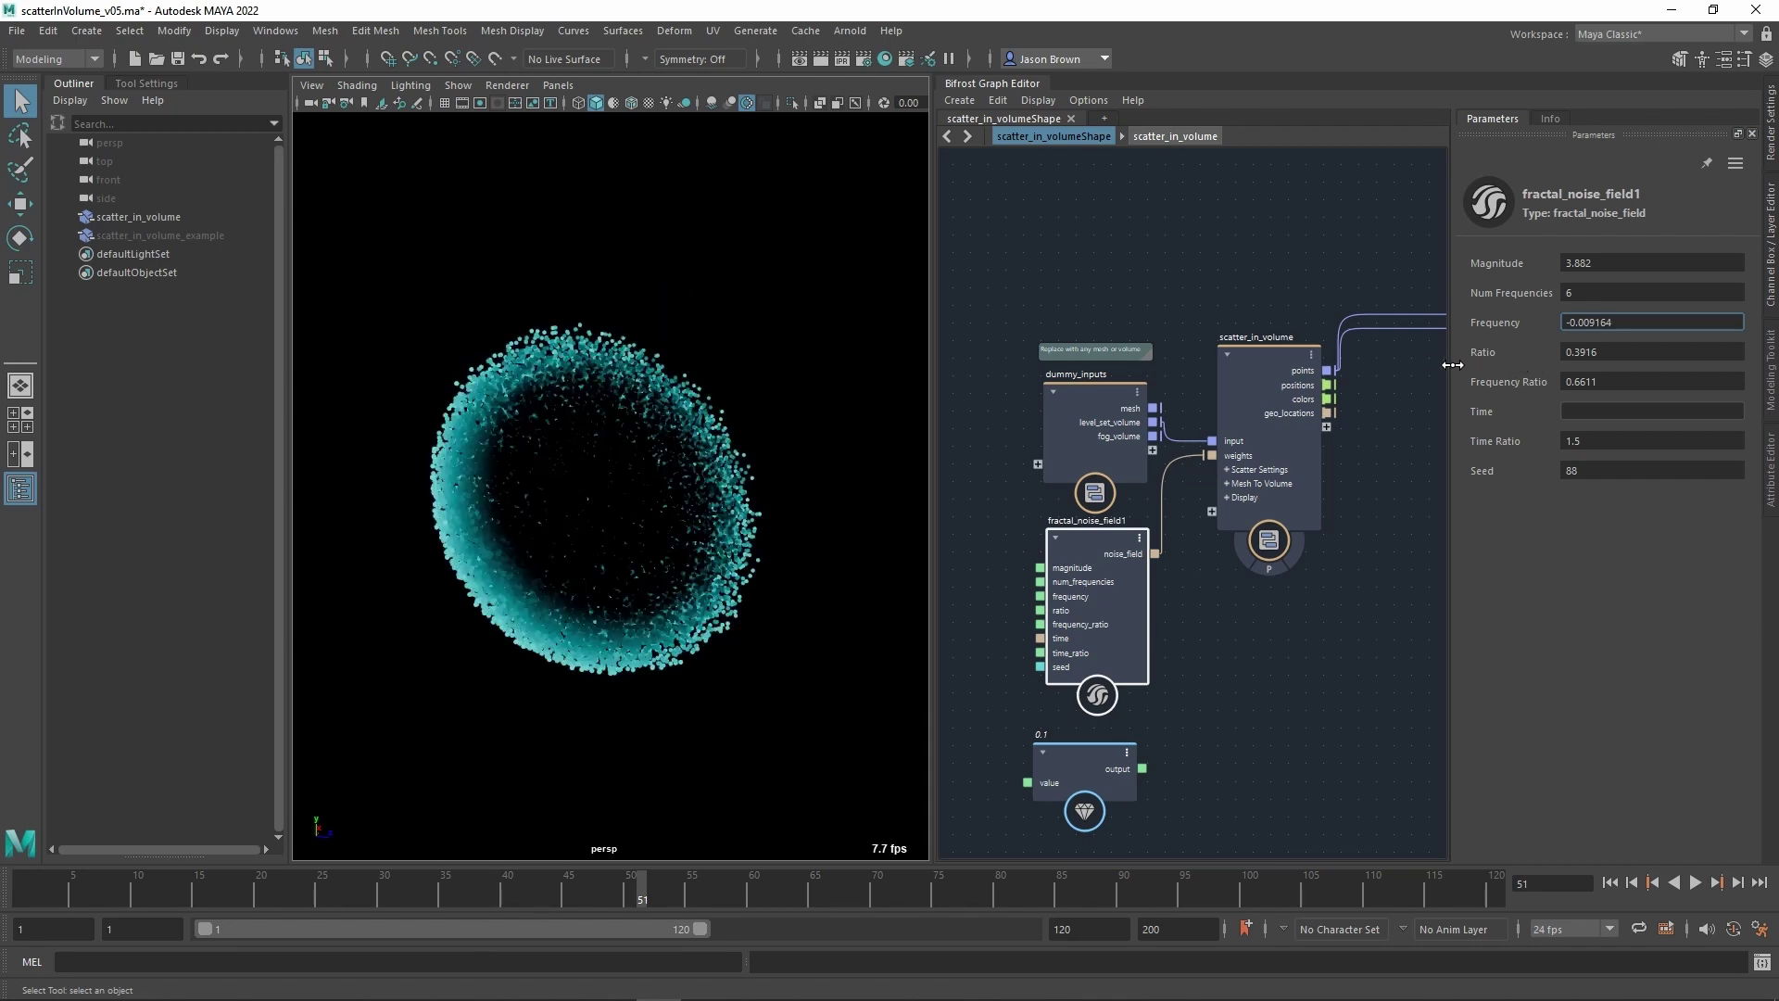
drag(1446, 361, 1487, 362)
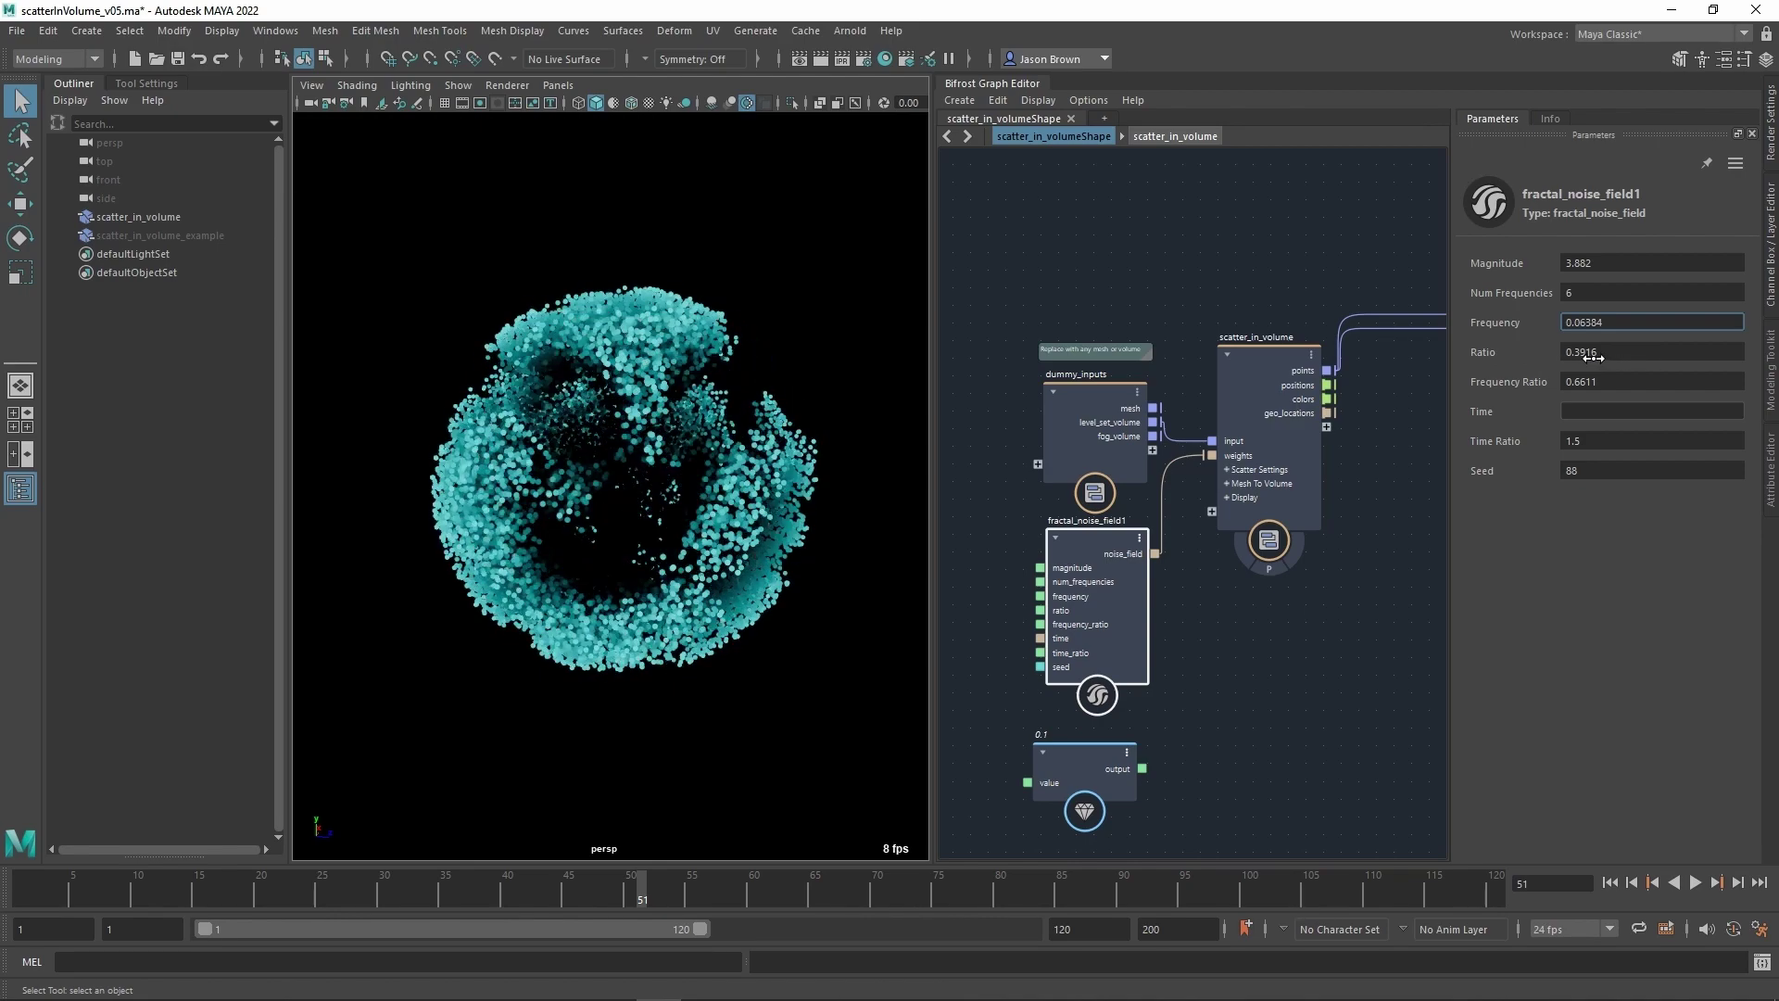
alt+drag(867, 542, 741, 519)
Set the Seed of the scatter_in_volume node to 3.
middle_drag(1287, 334, 1199, 363)
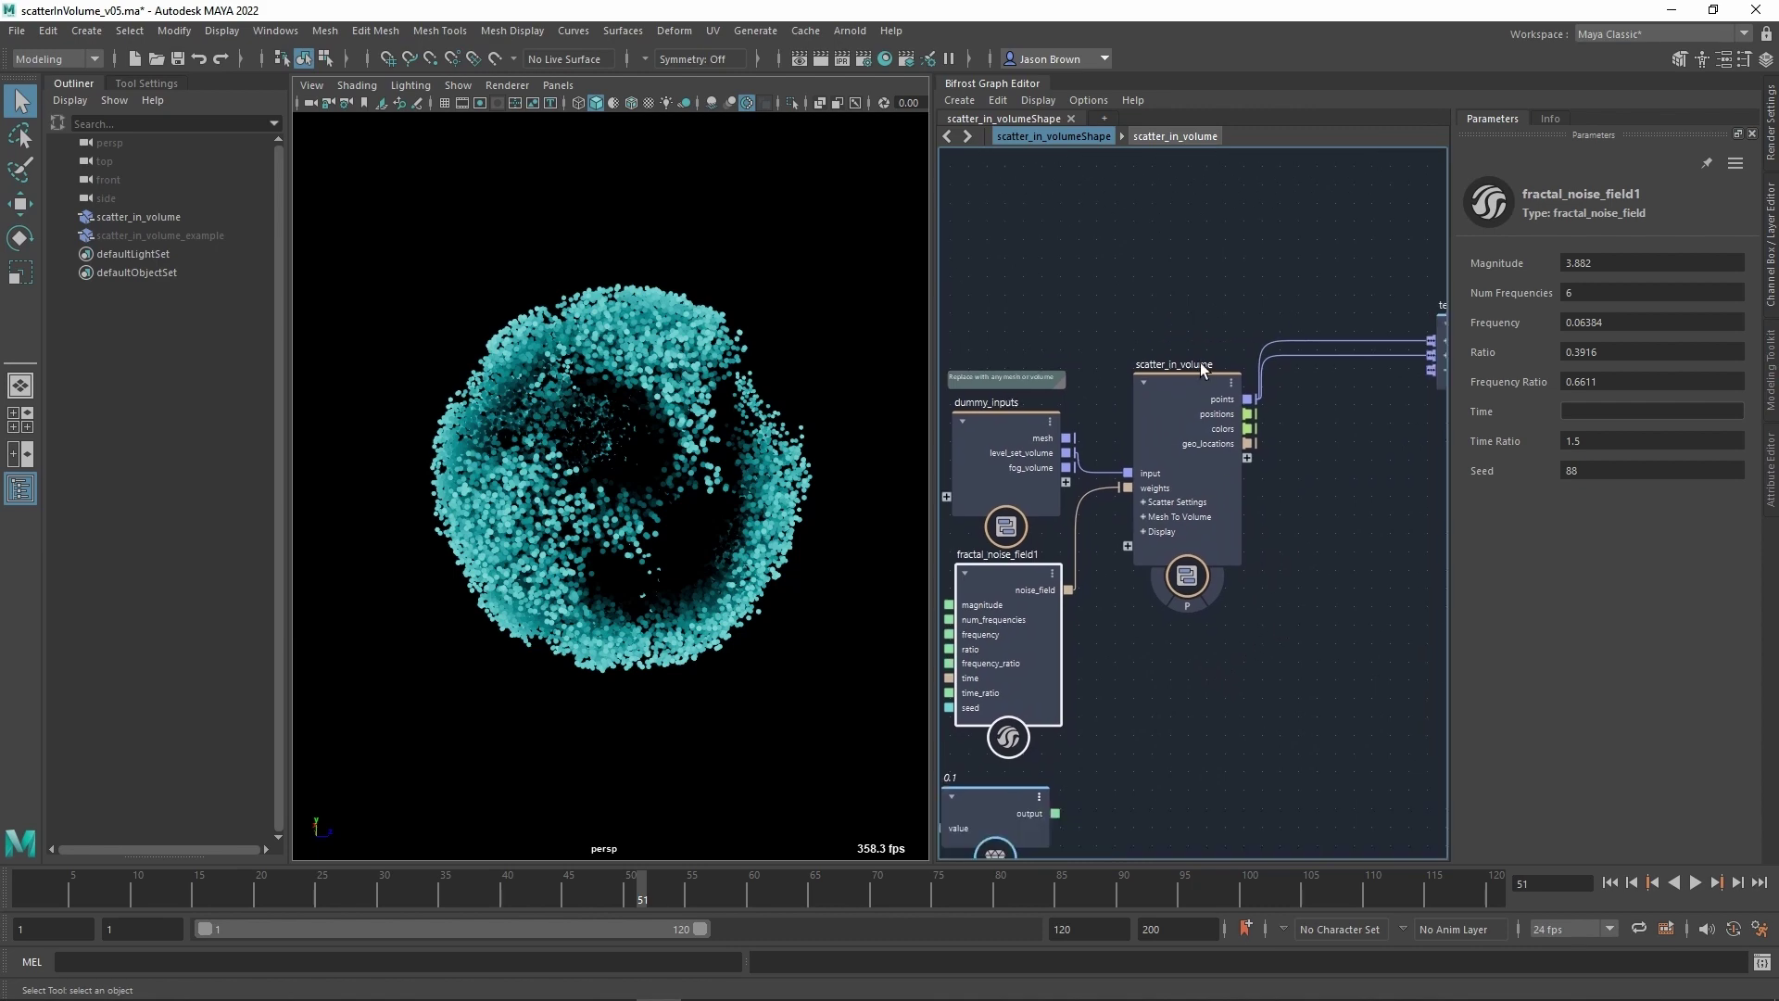
click(1187, 397)
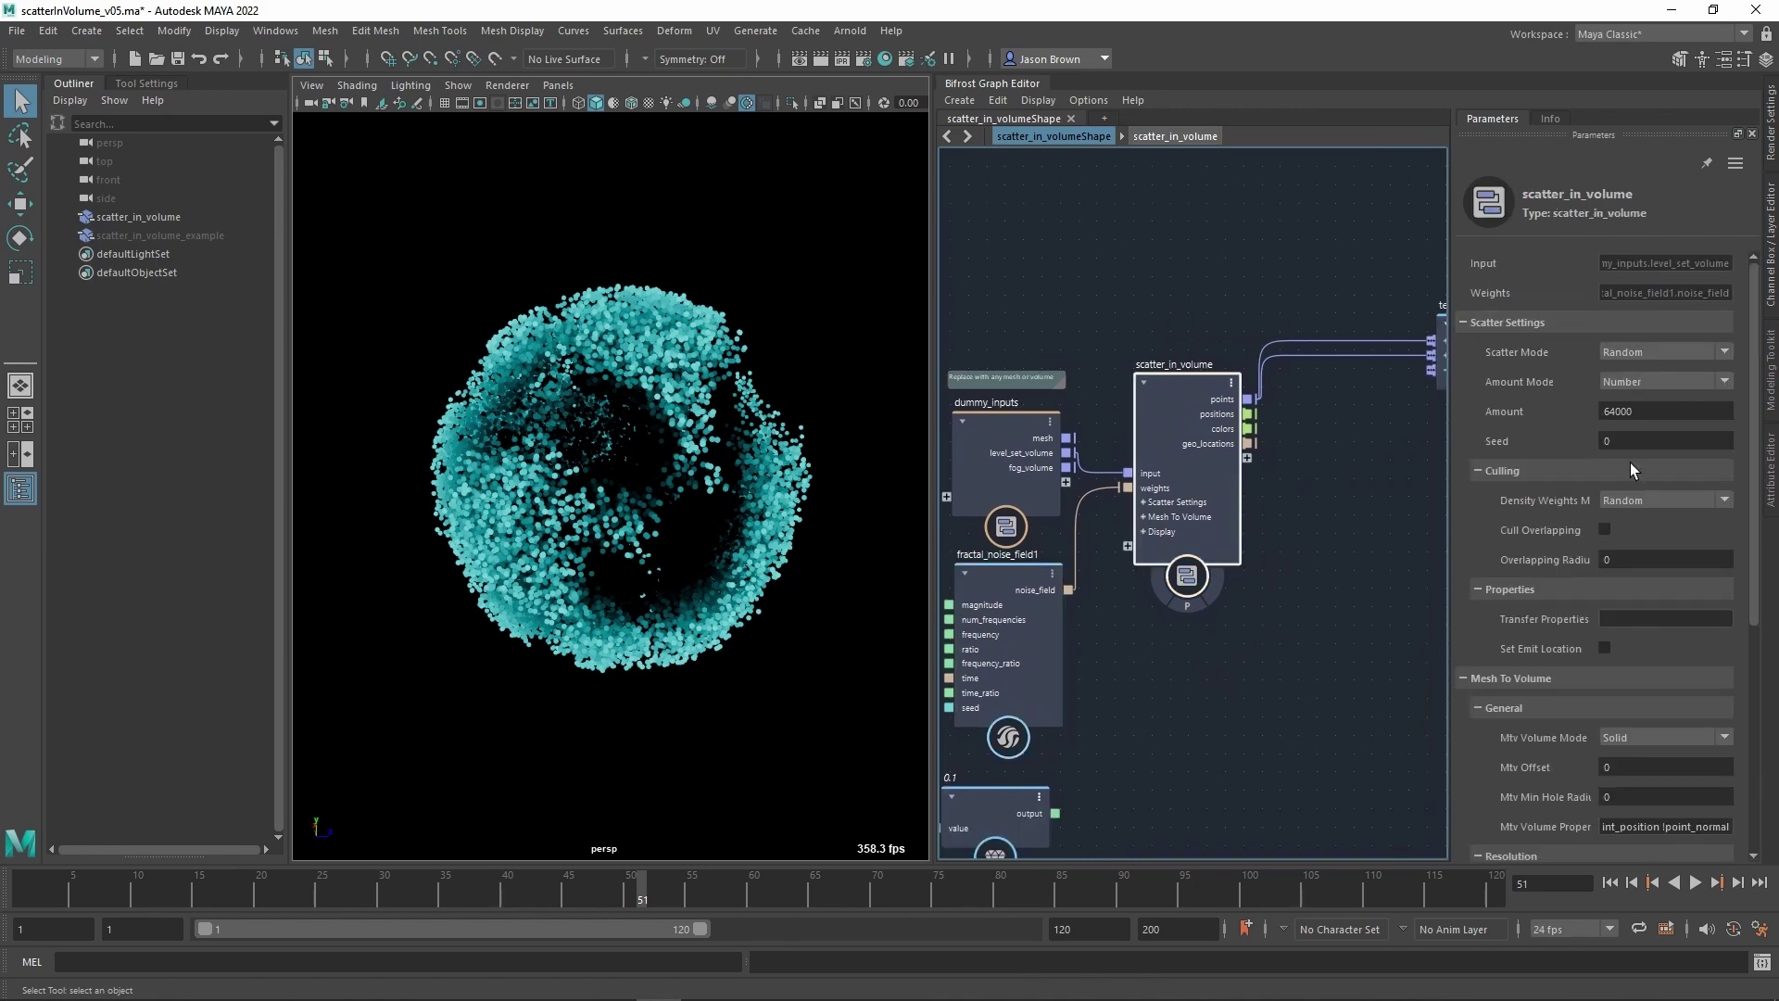
mouse_move(1636, 451)
mouse_down()
mouse_move(1710, 451)
mouse_move(1621, 451)
mouse_up()
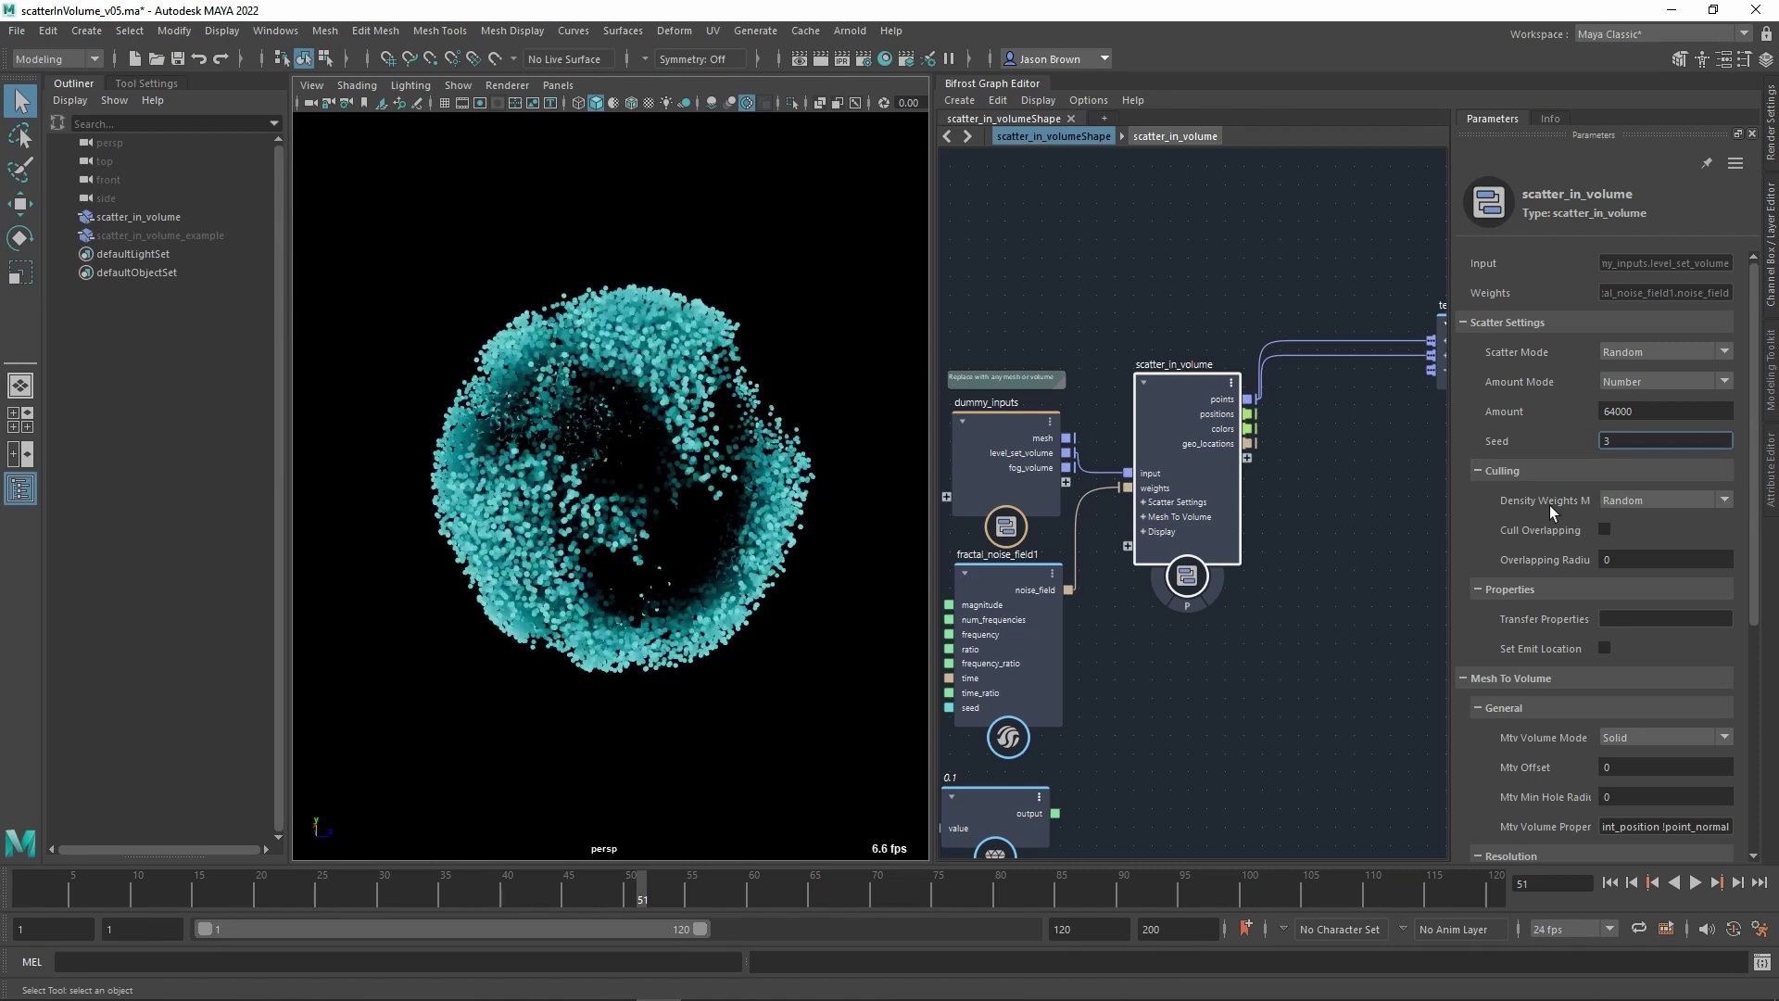
Widen the parameter area and examine scatter_in_volume's Scatter Settings and Mesh To Volume options, collapsing the Scatter Settings and Display groups.
drag(1457, 512, 1387, 512)
click(1409, 324)
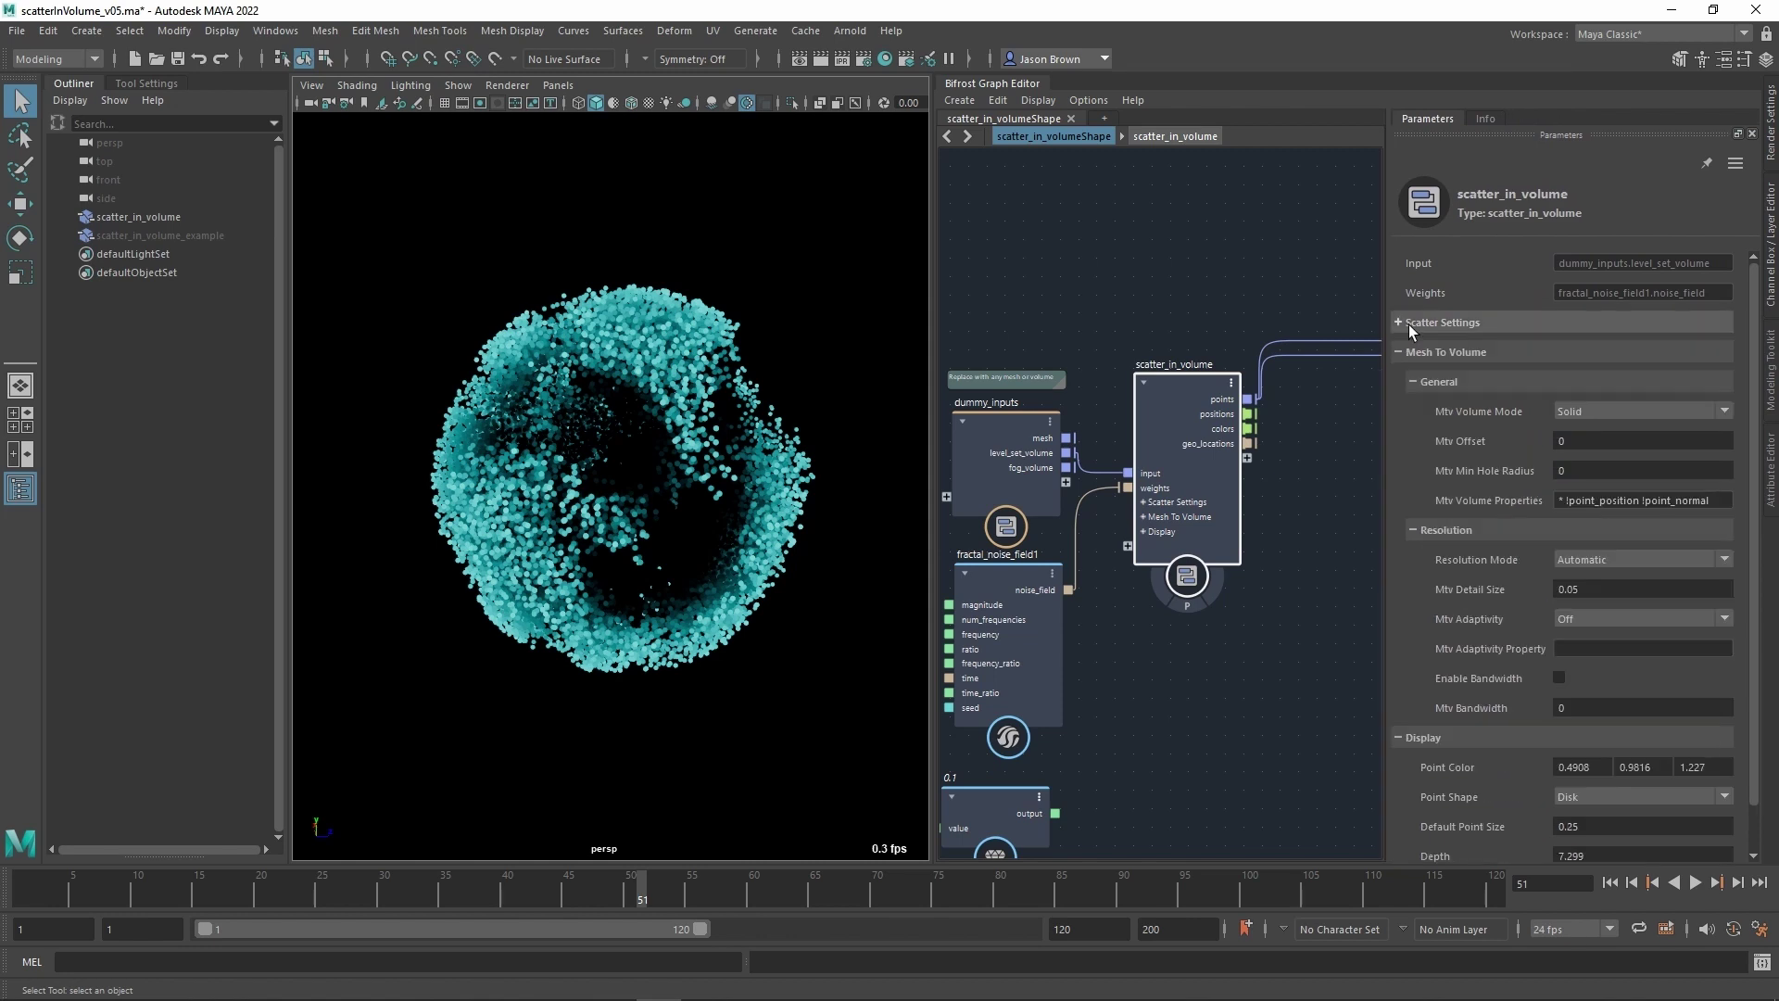
click(1409, 325)
click(1429, 471)
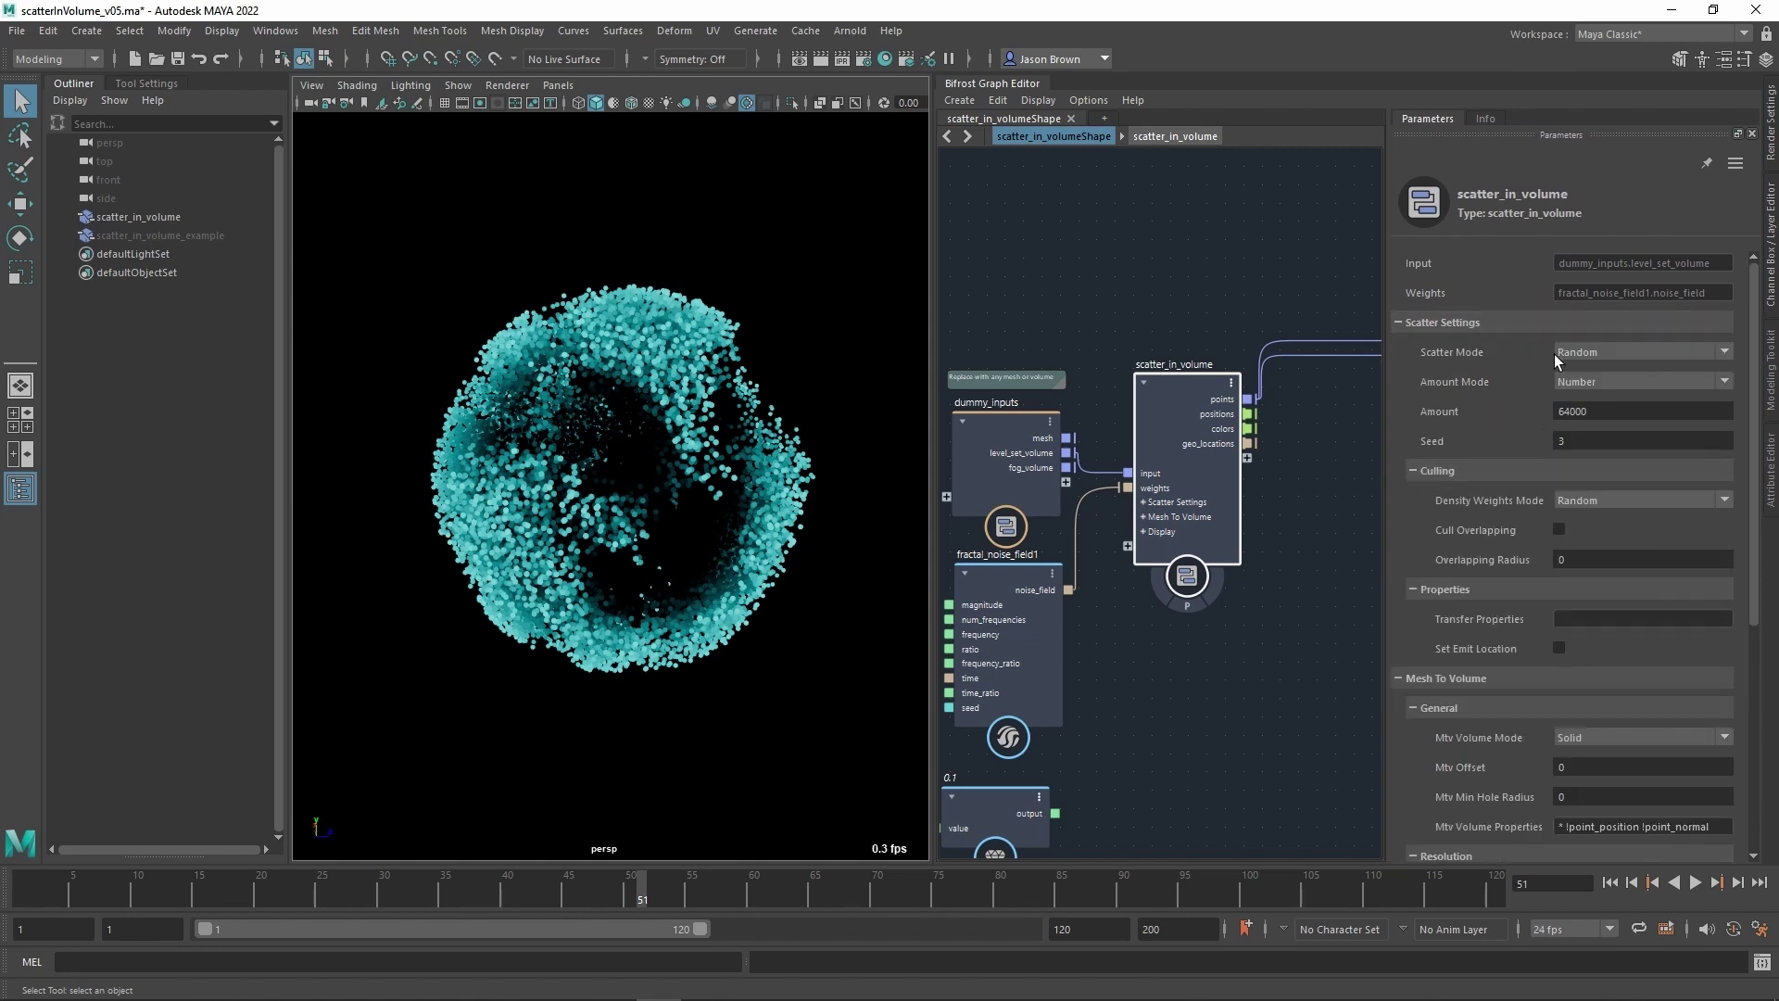
click(1408, 324)
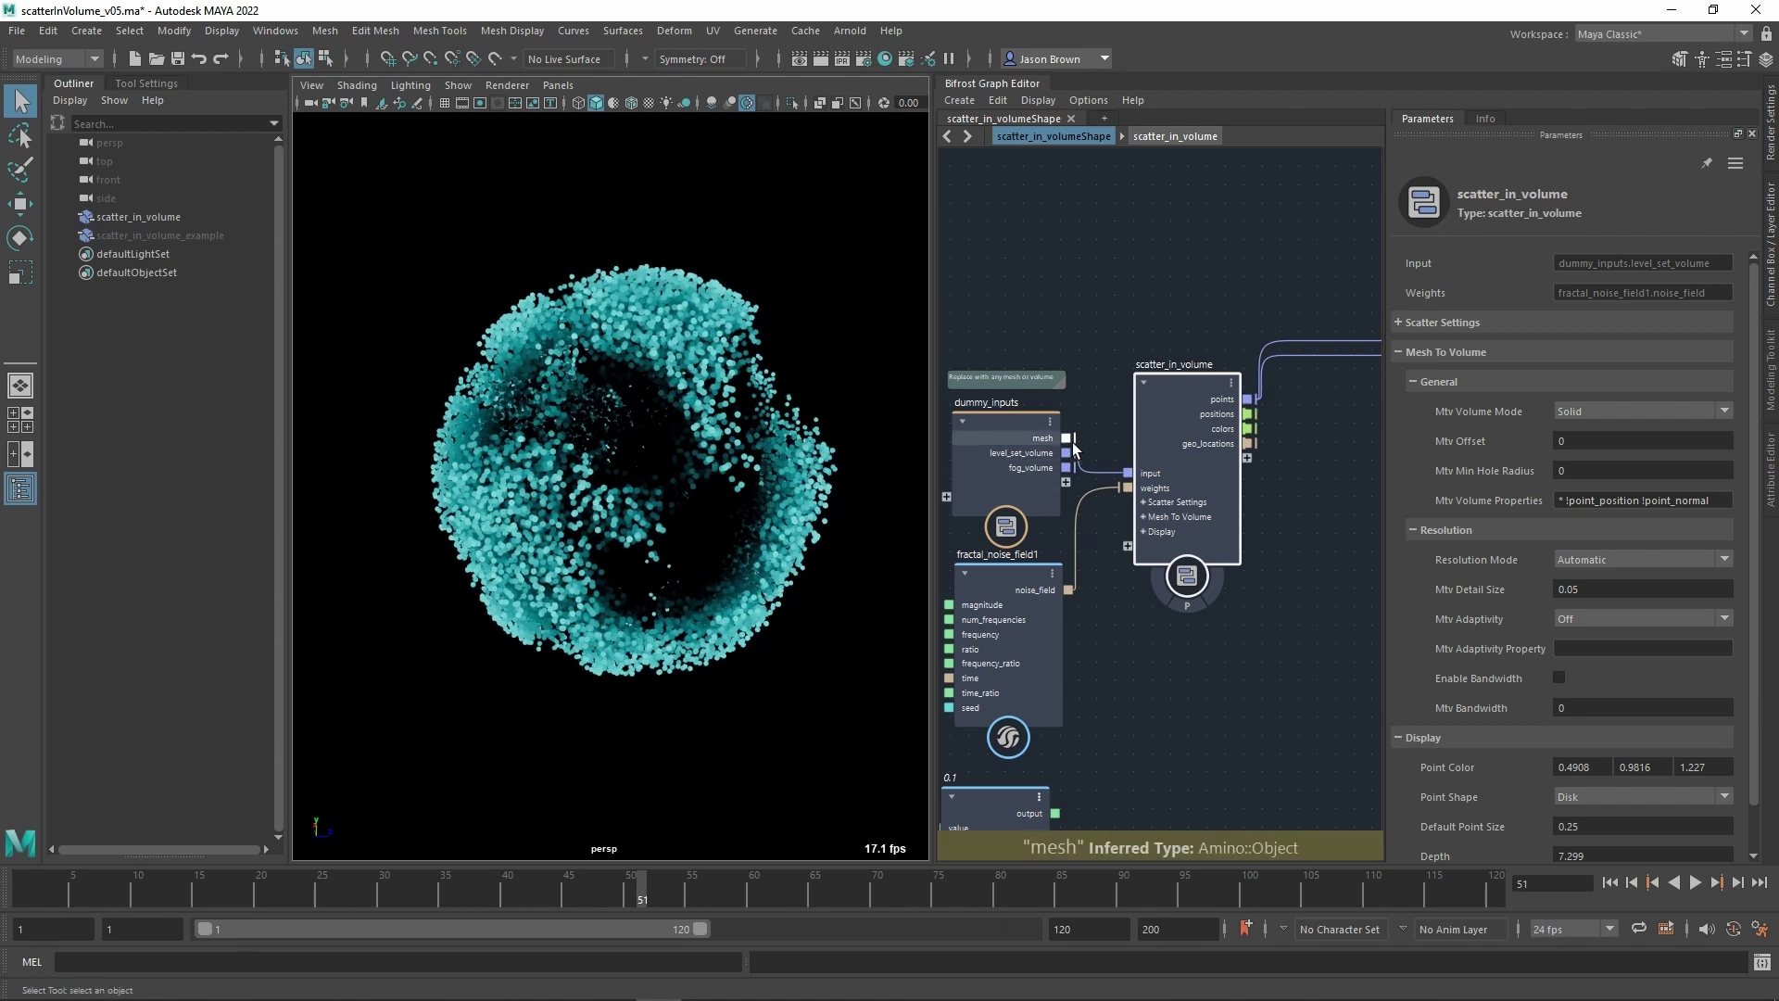
alt+middle_drag(1169, 635, 1203, 614)
scroll(1234, 613, down, 1)
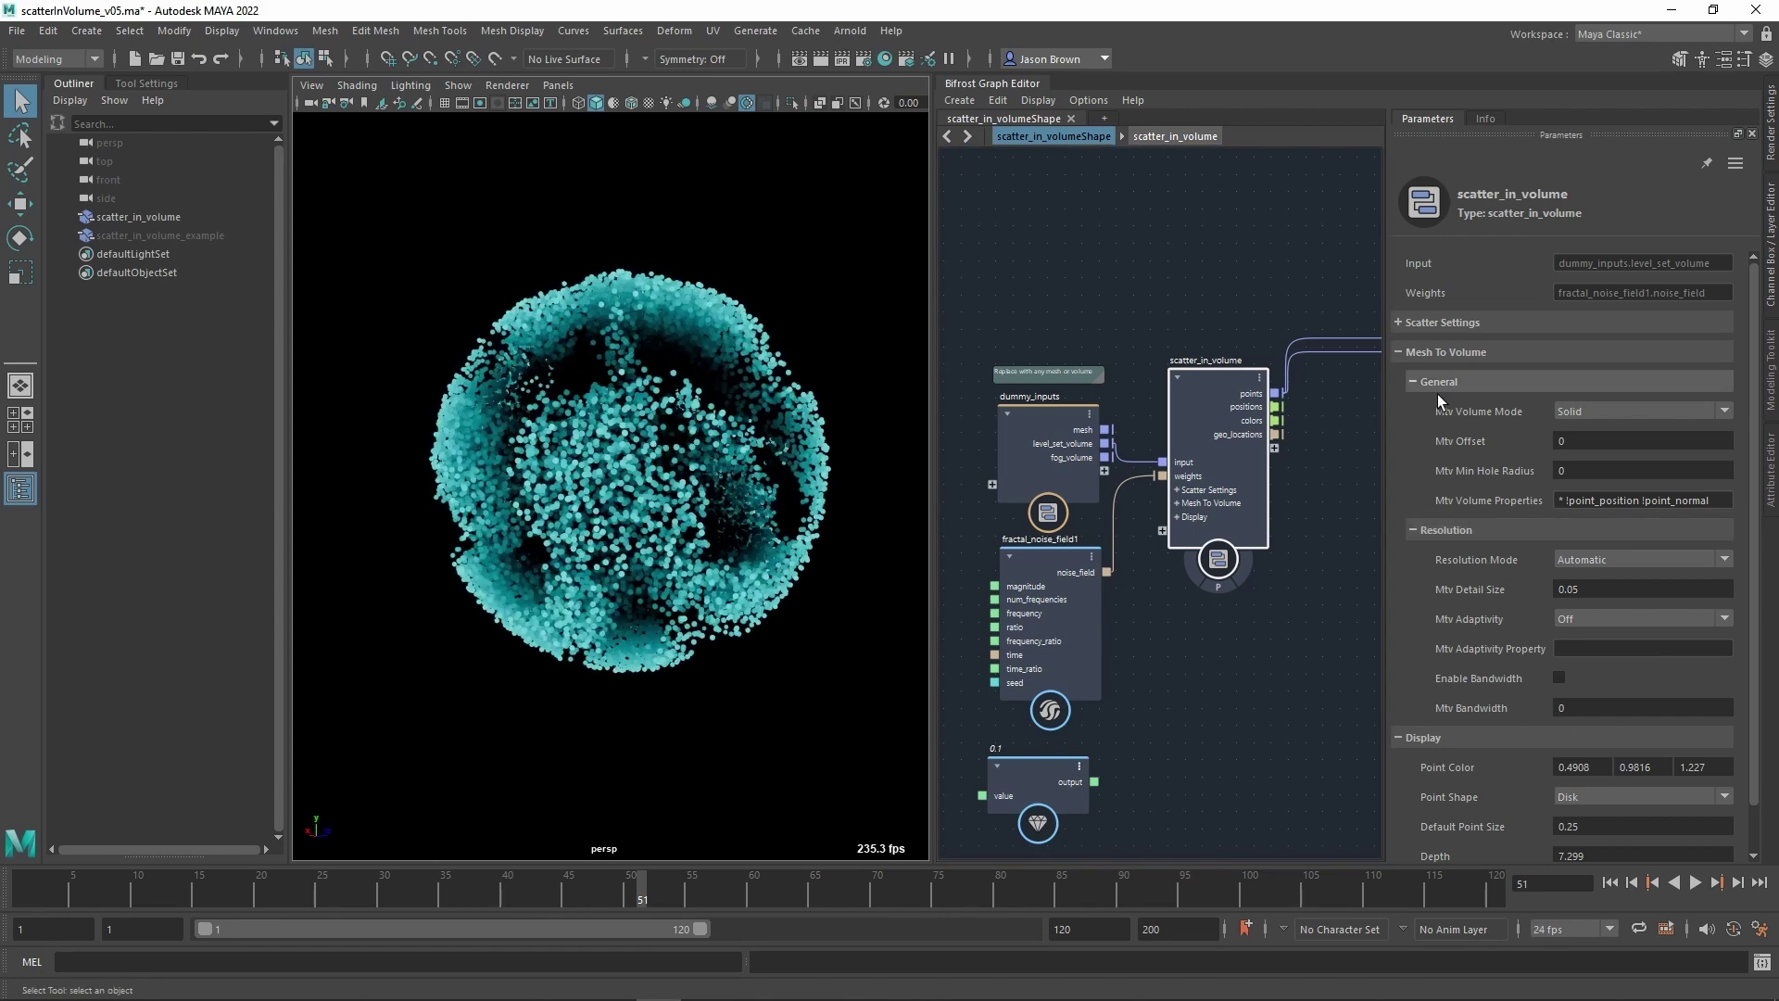
click(1408, 354)
click(1407, 357)
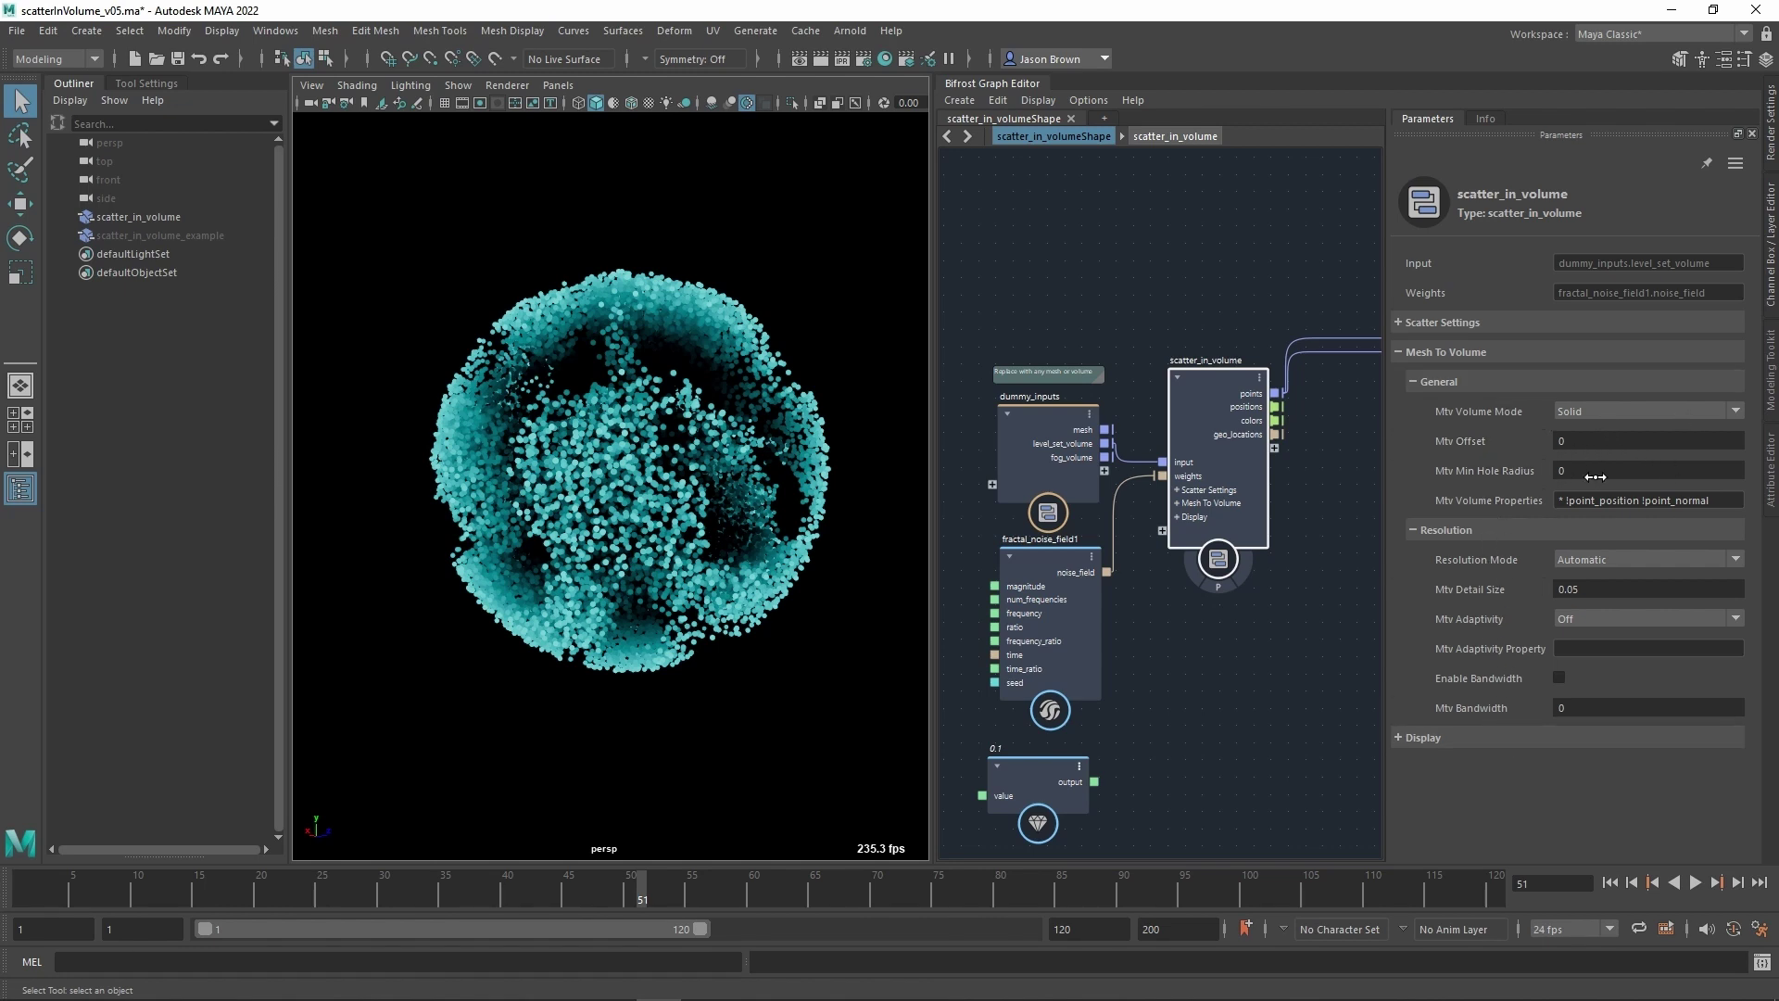
scroll(1230, 679, down, 3)
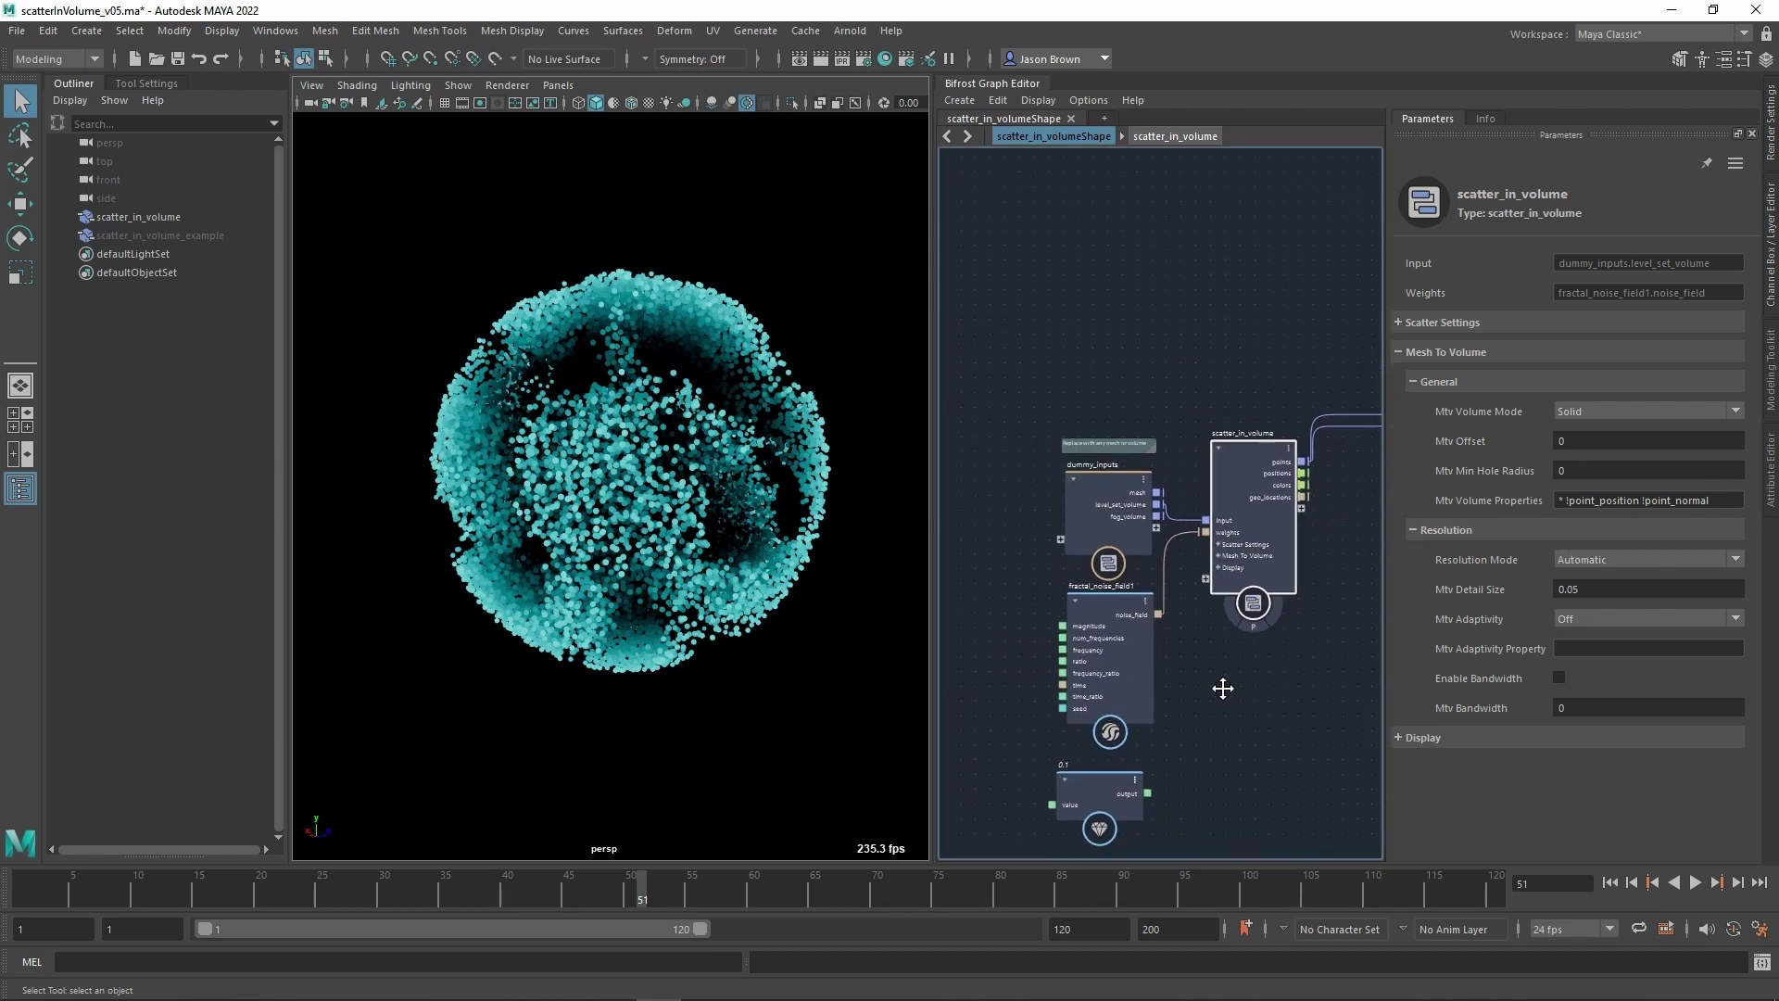
Import skull.ma from the Autodesk_Scatter project's scenes folder into the current scene.
click(17, 30)
click(87, 233)
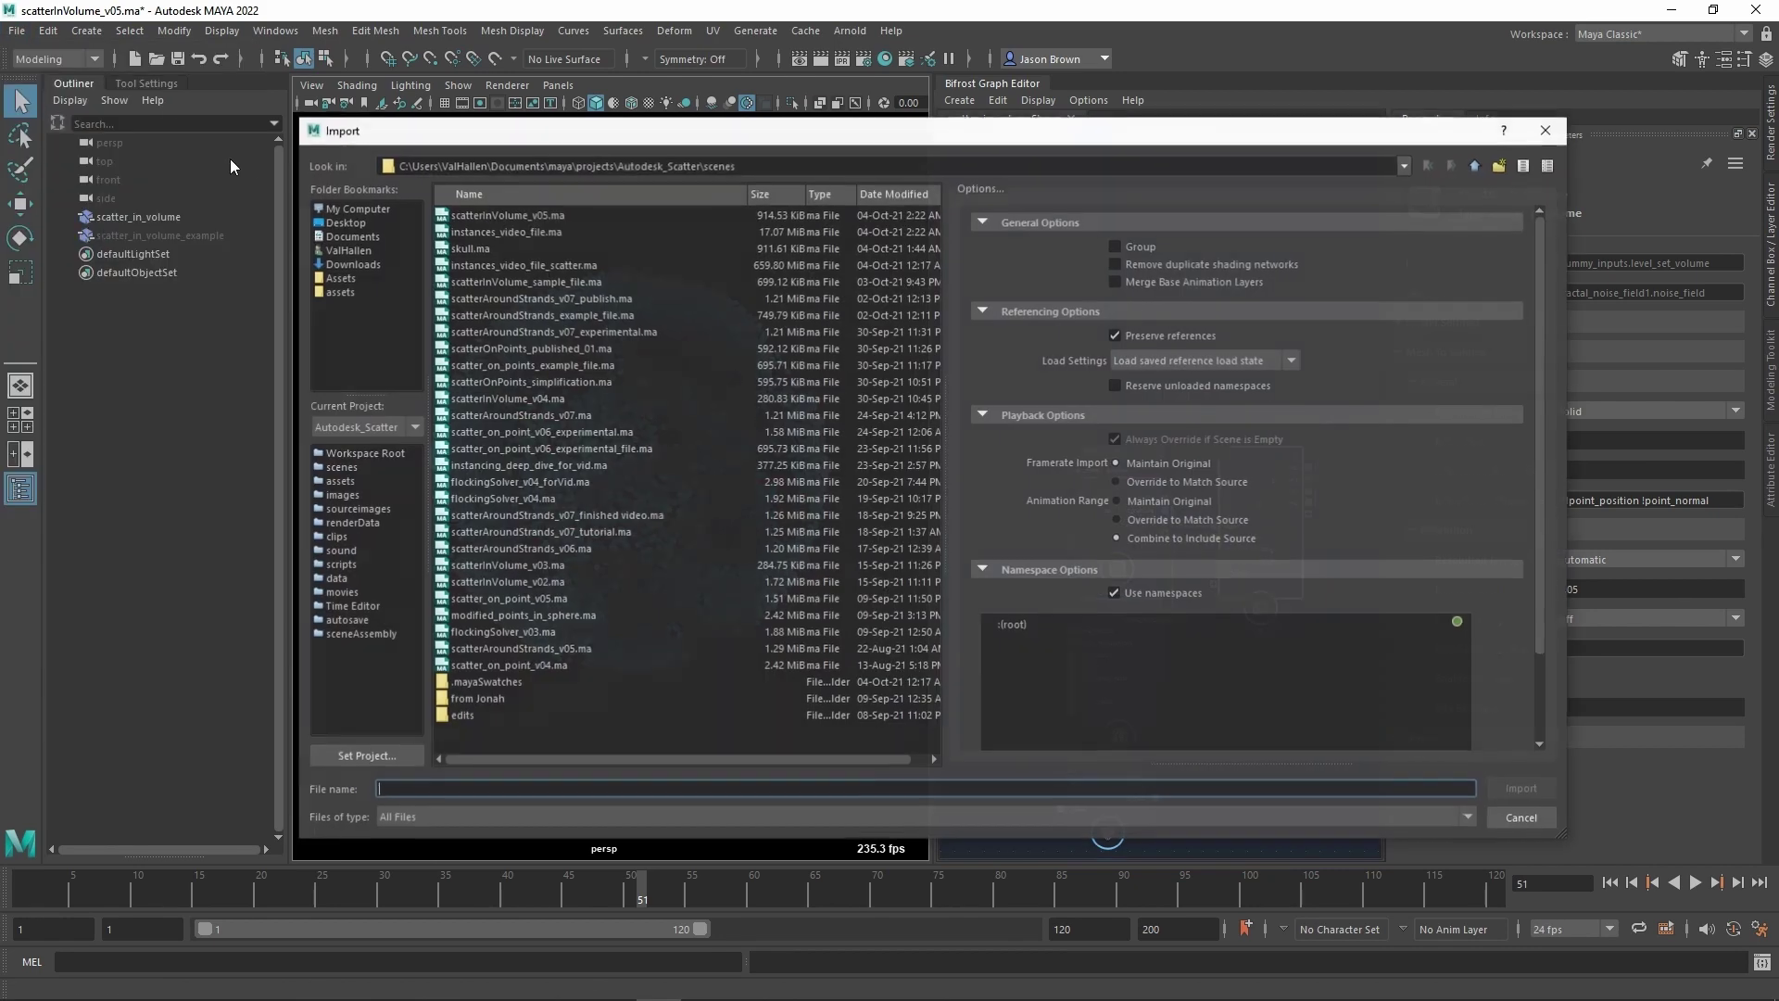
click(471, 248)
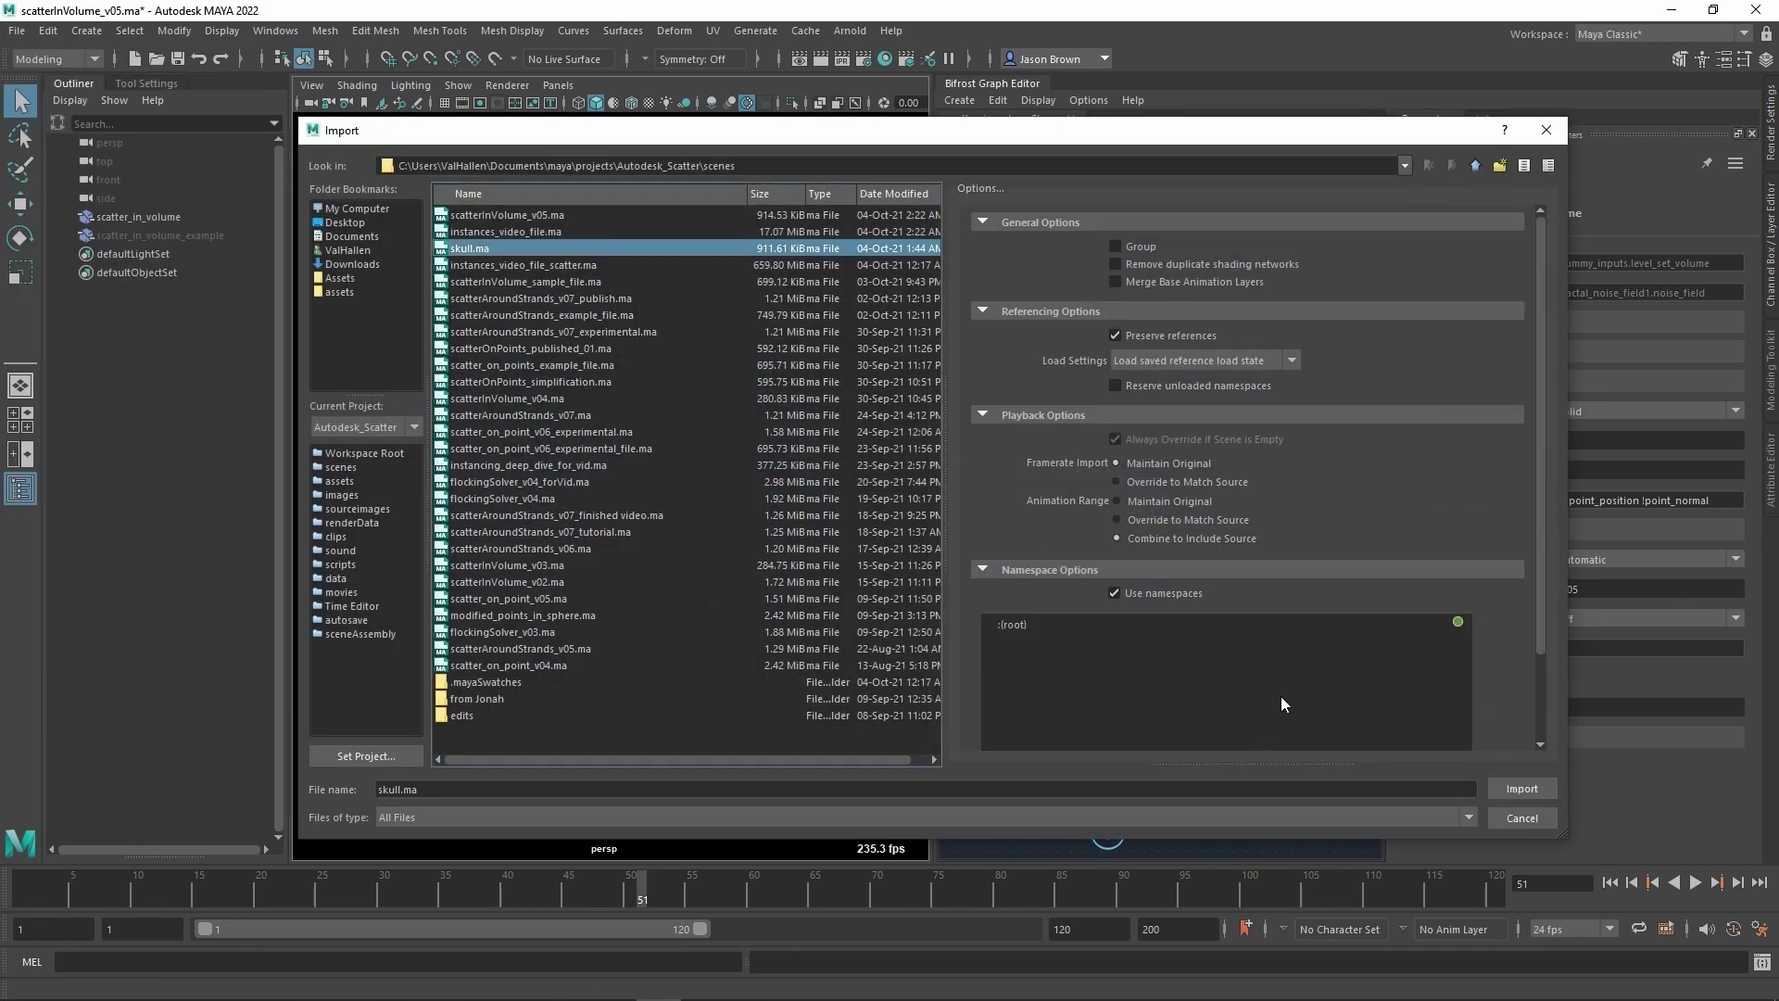
click(1520, 789)
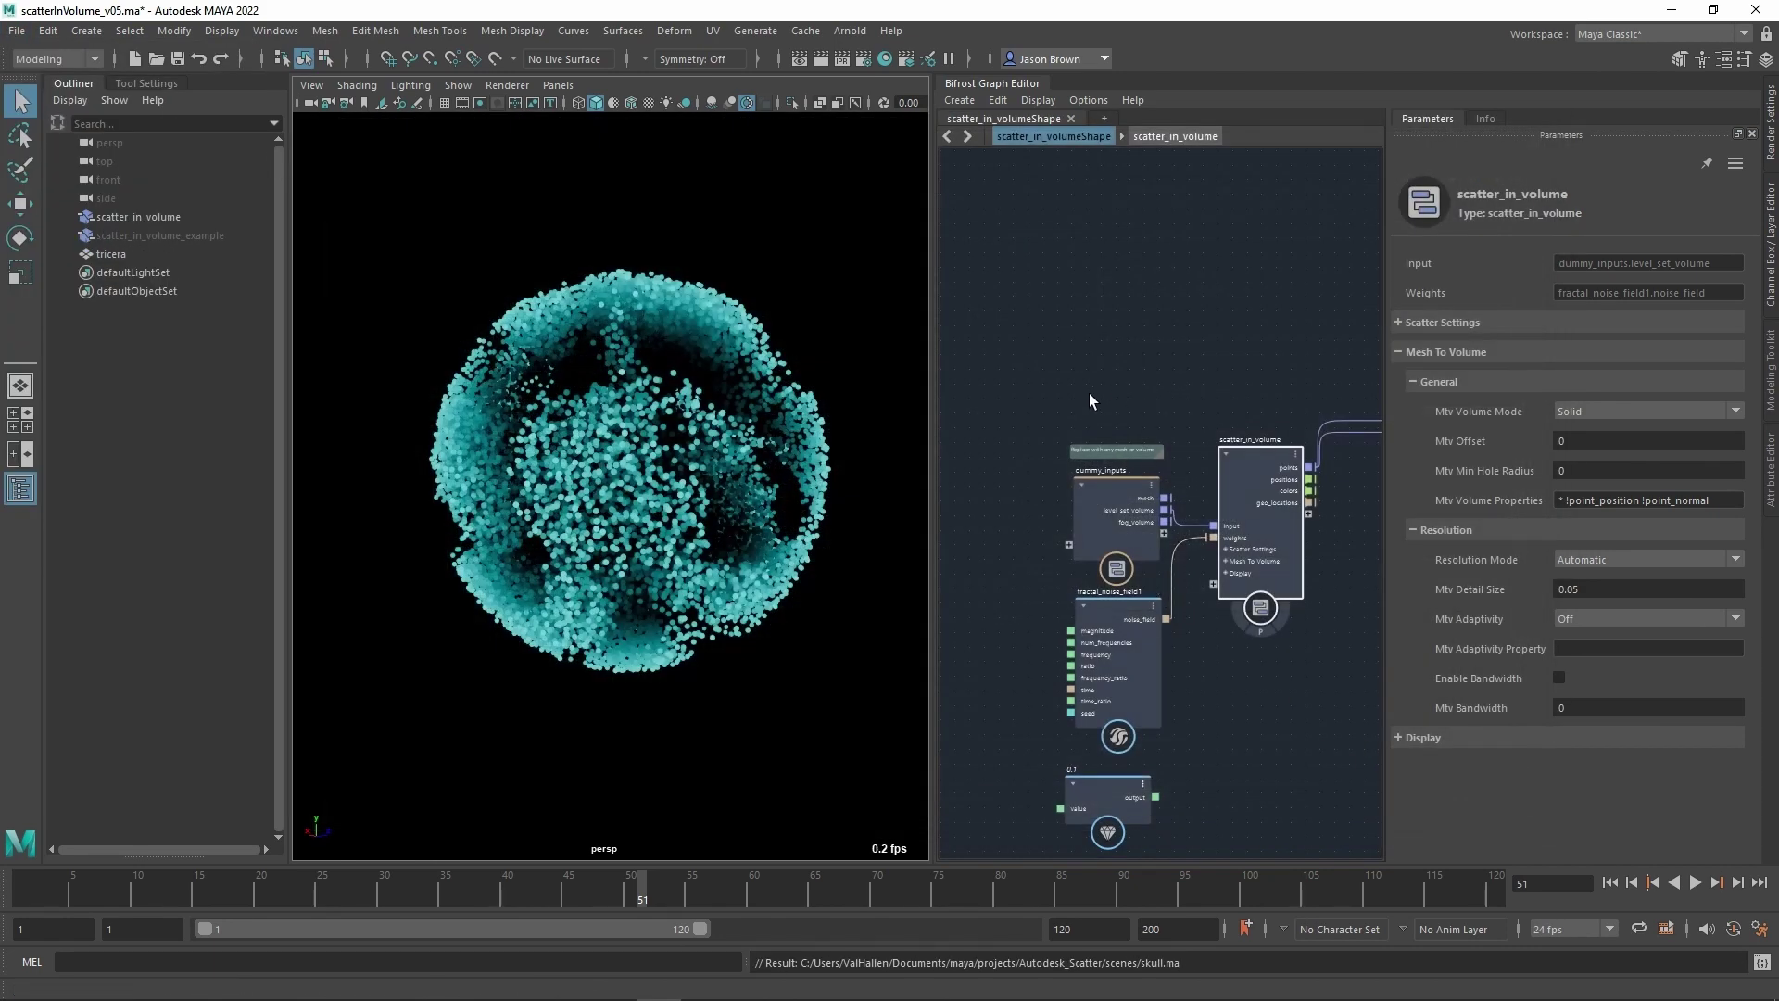
scroll(749, 422, down, 10)
scroll(745, 430, up, 6)
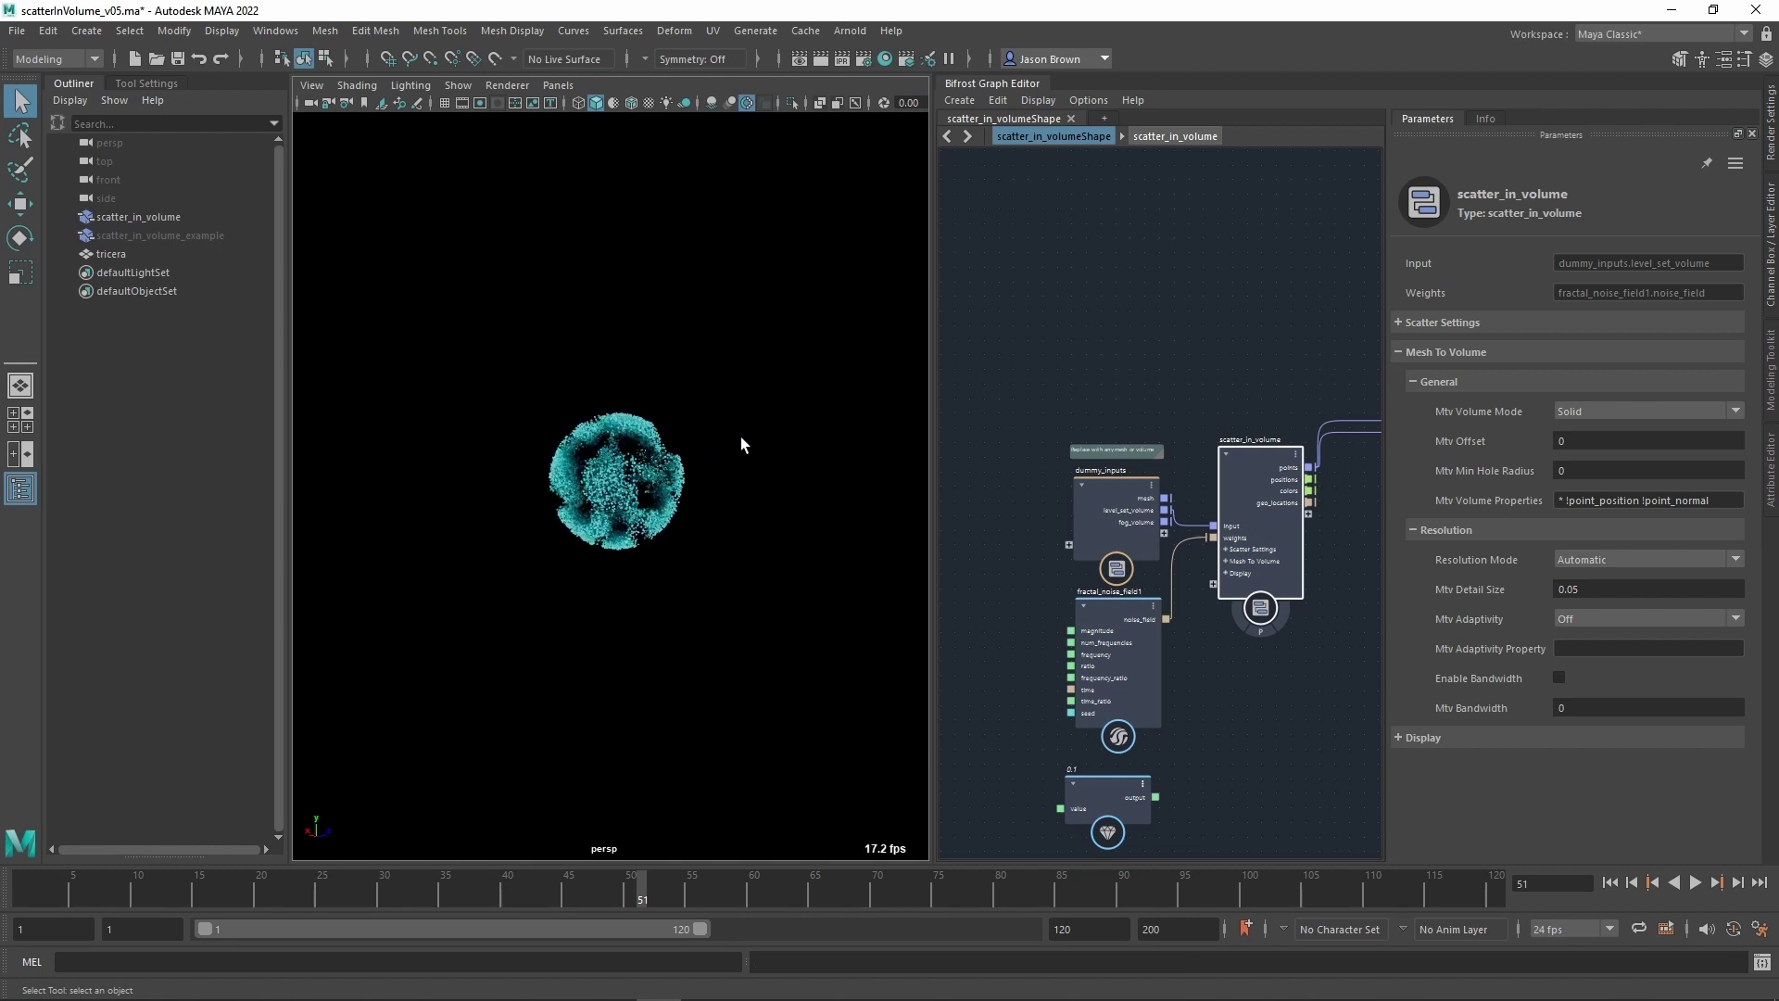
Select the tricera mesh and scale it up uniformly until the skull is larger than the scattered point sphere.
click(148, 254)
mouse_move(659, 422)
alt+right_down()
mouse_move(352, 375)
mouse_move(681, 431)
alt+right_up()
alt+drag(704, 451, 597, 466)
alt+right_drag(598, 466, 1020, 571)
alt+drag(742, 482, 500, 509)
alt+right_drag(501, 510, 651, 532)
alt+right_drag(747, 563, 590, 517)
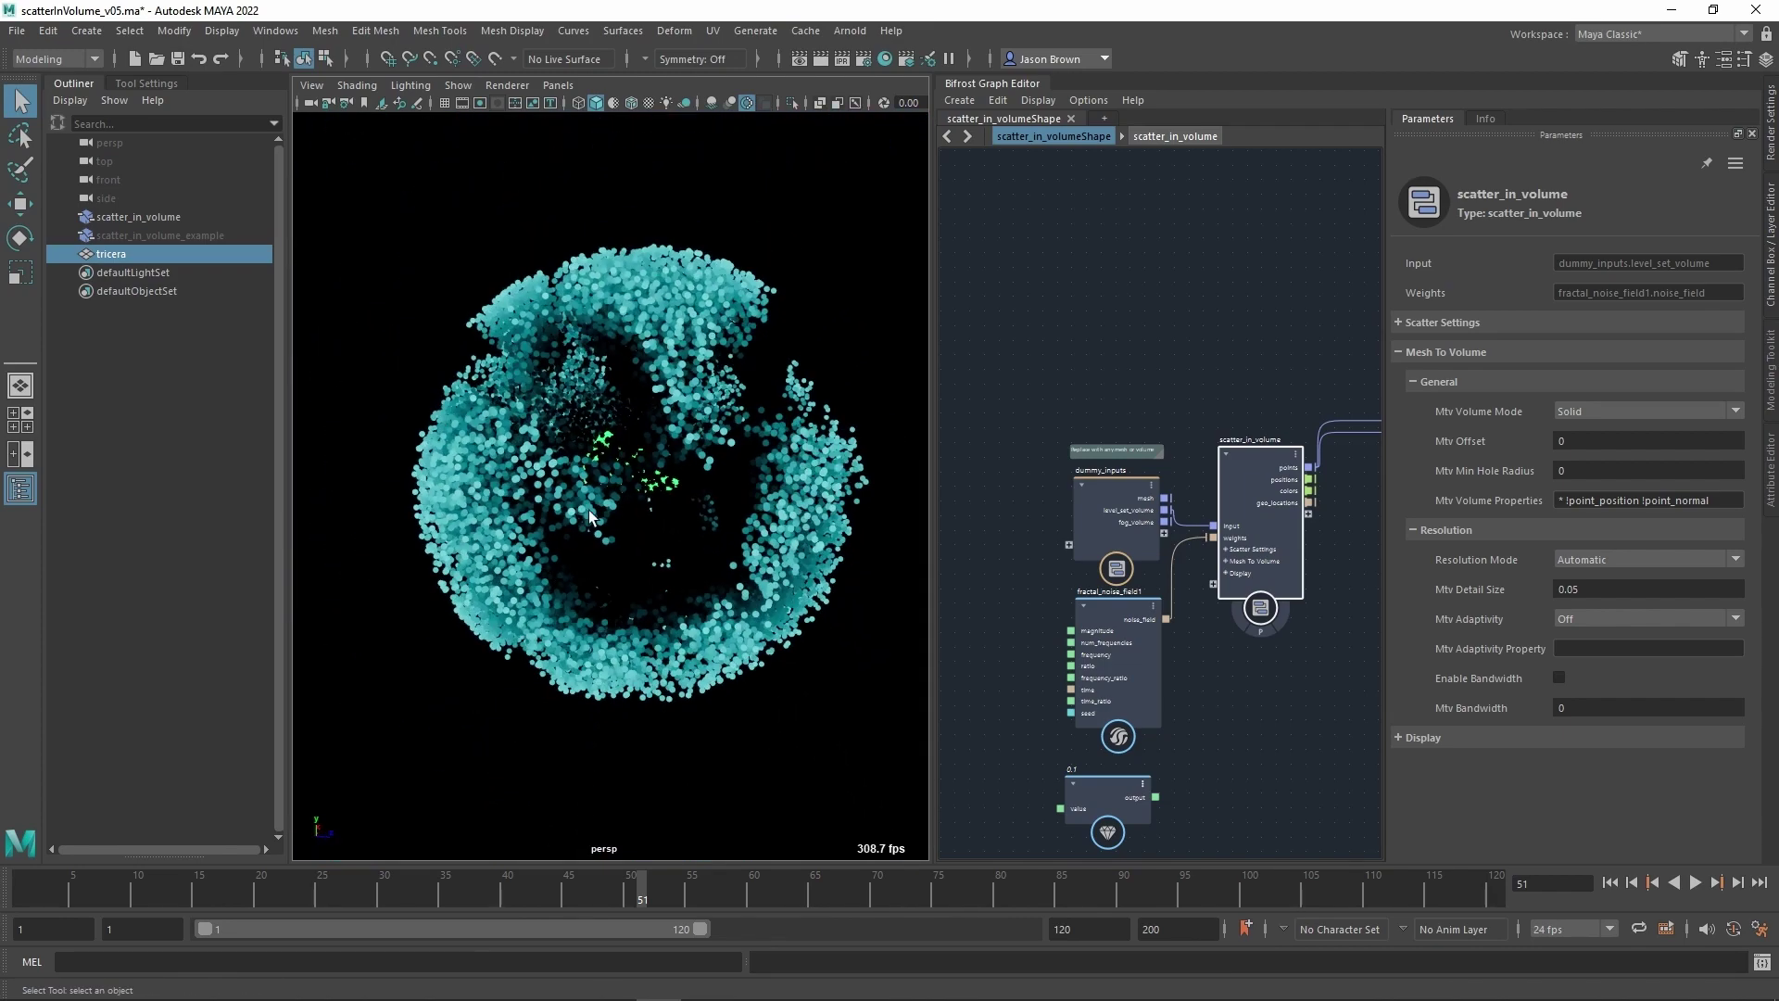
key(r)
drag(636, 473, 1361, 491)
alt+drag(880, 454, 691, 491)
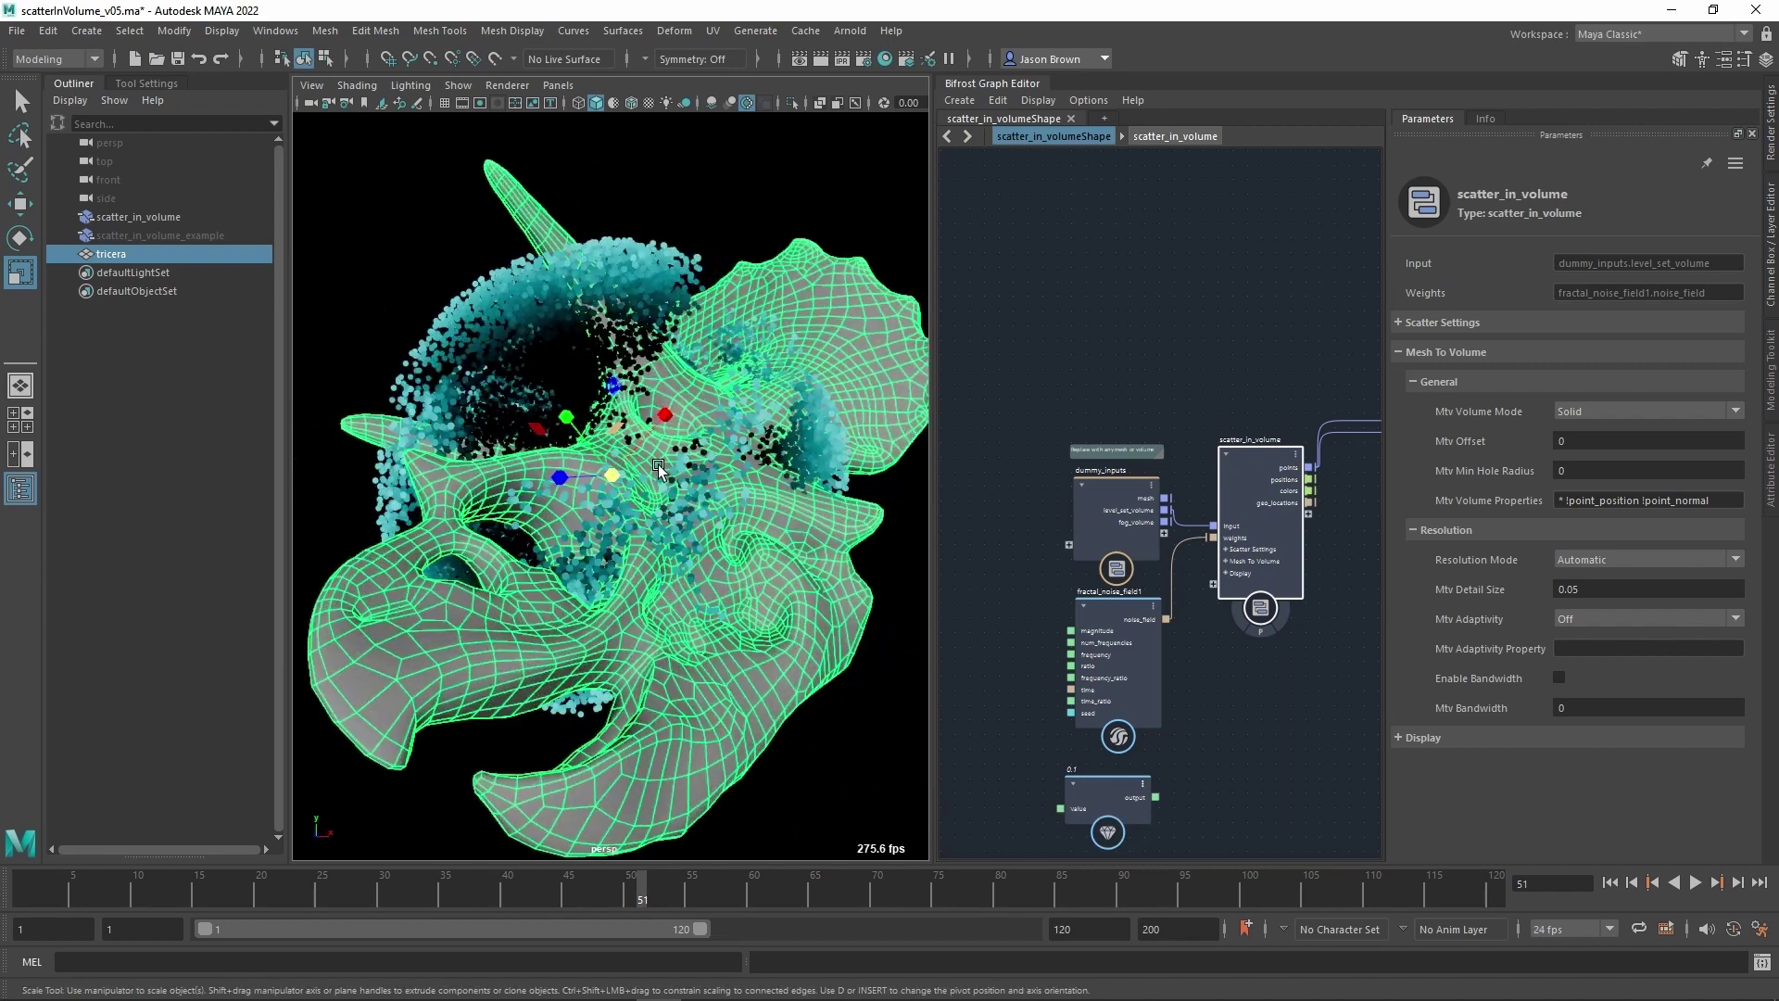
alt+right_drag(881, 530, 814, 522)
alt+drag(762, 545, 732, 558)
Hide the tricera mesh, add it to the Bifrost graph and connect triceraShape's mesh output to scatter_in_volume's input.
alt+middle_drag(1201, 777, 1223, 741)
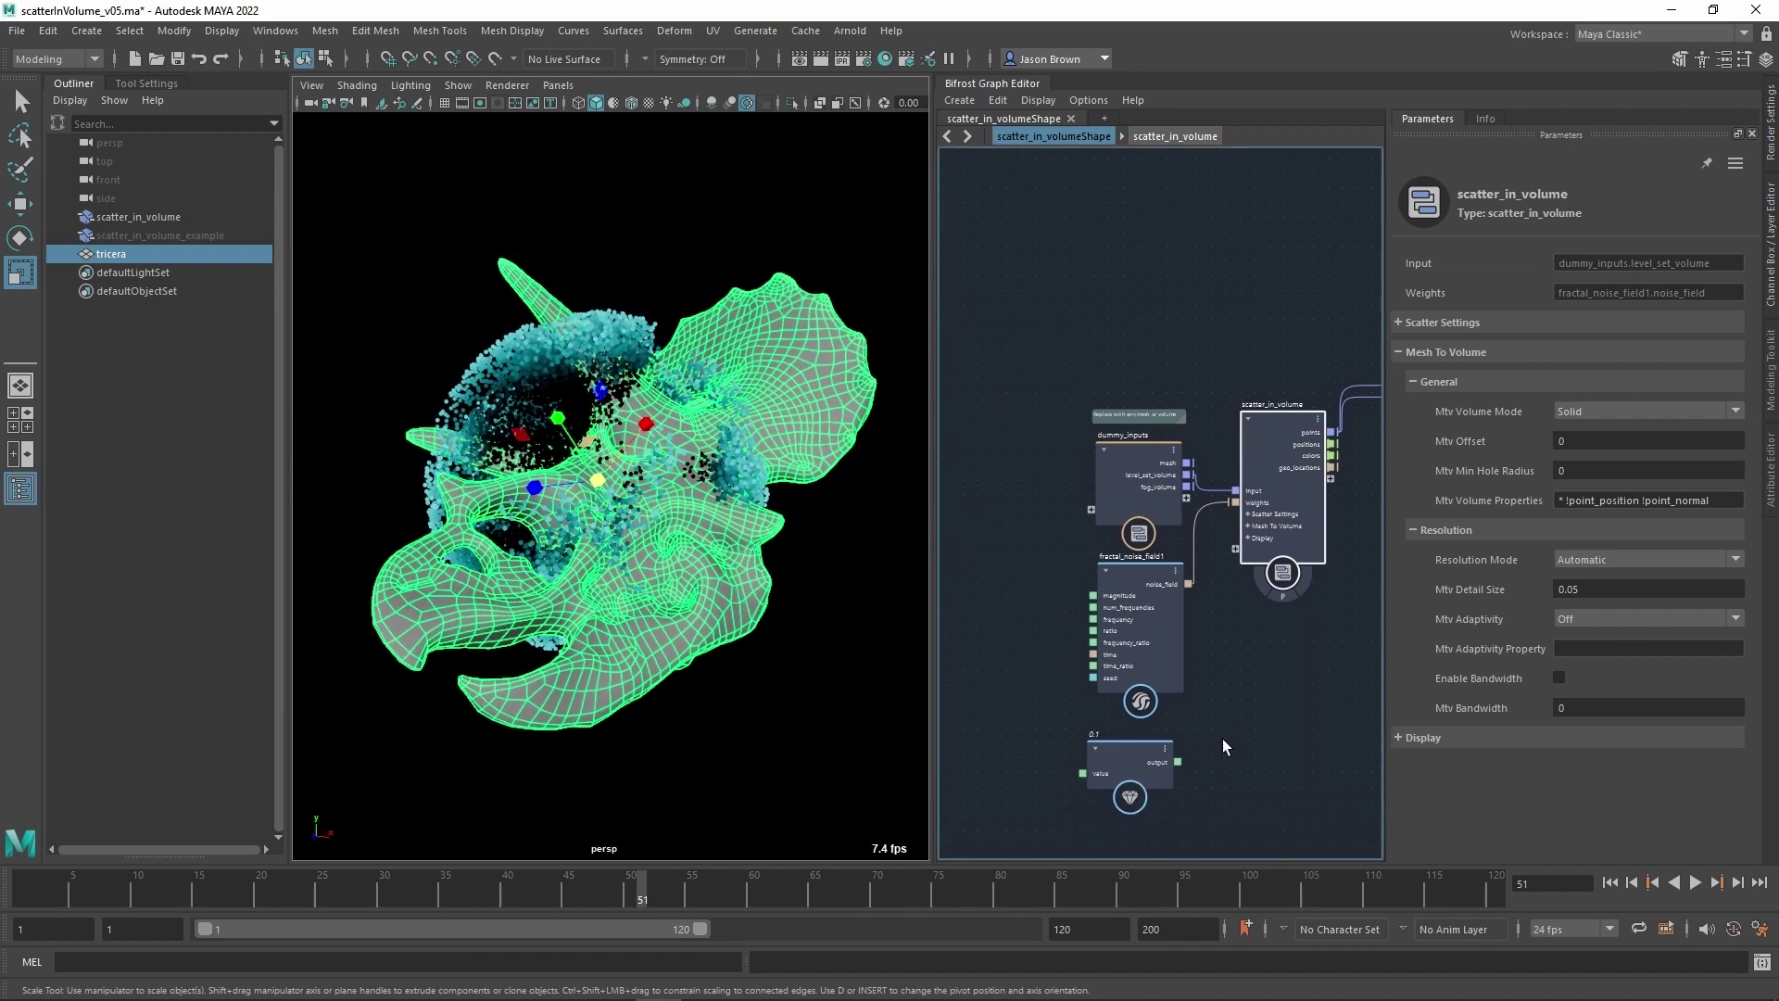
key(h)
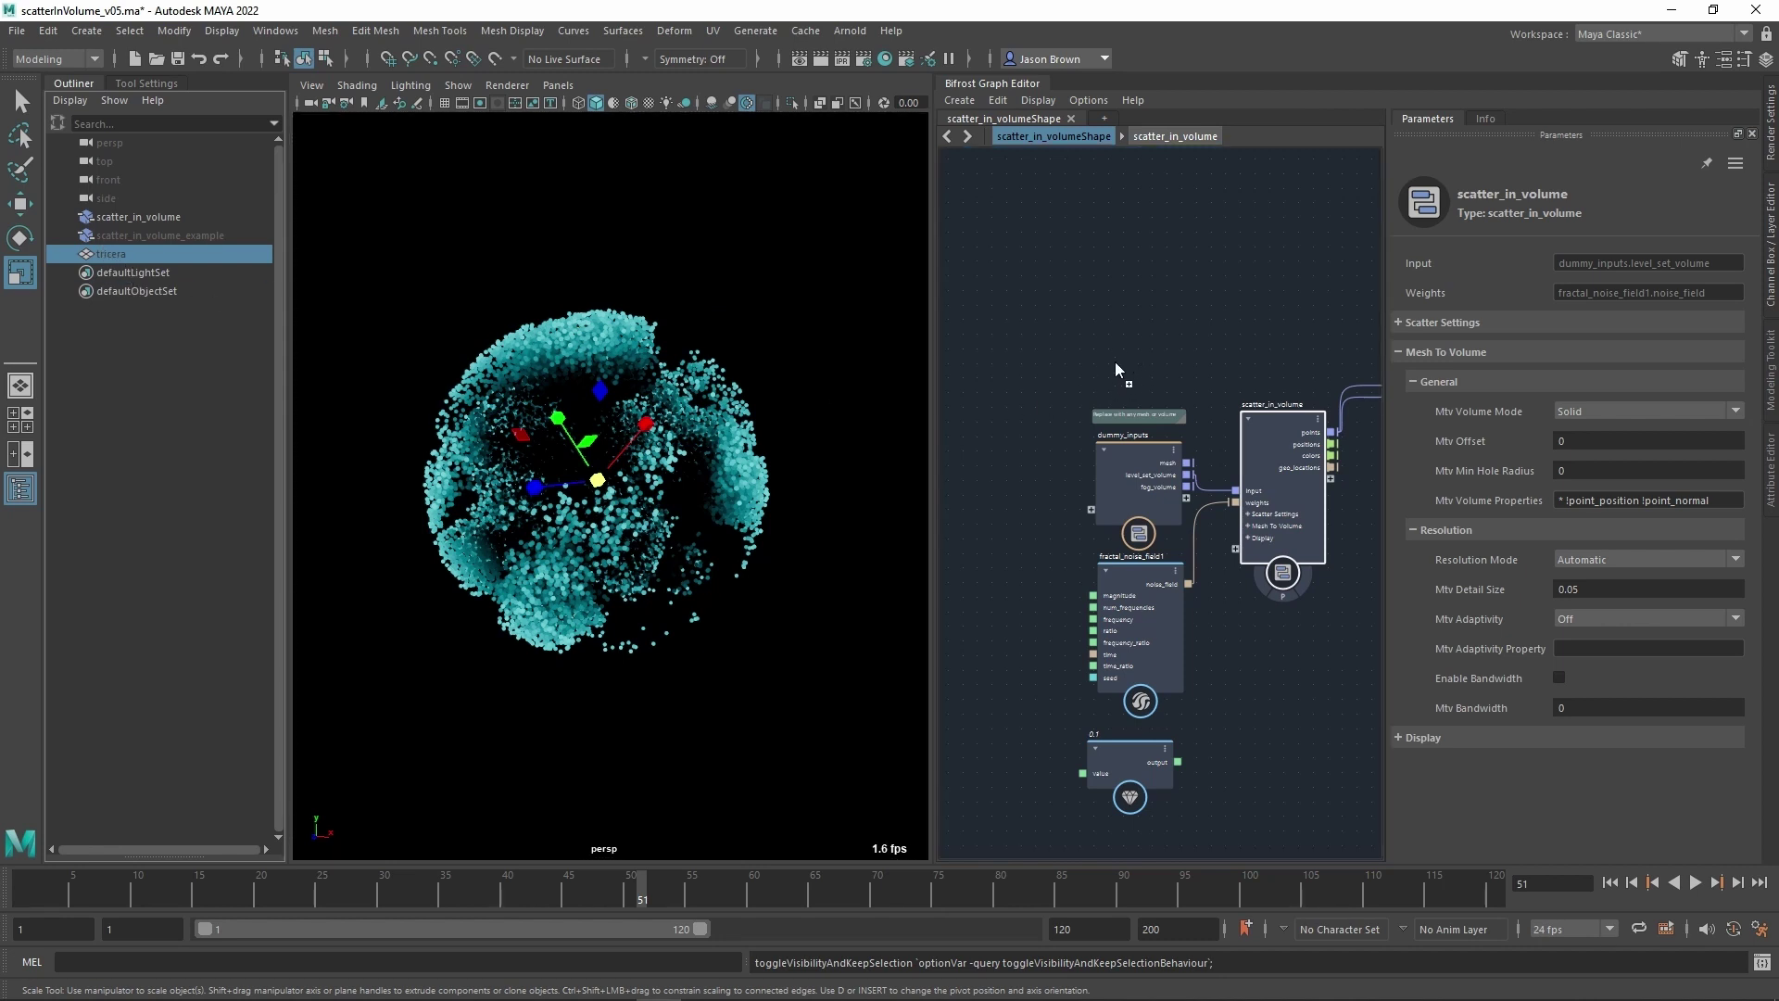
middle_drag(1116, 363, 1094, 388)
scroll(1094, 388, up, 1)
drag(1033, 415, 1152, 554)
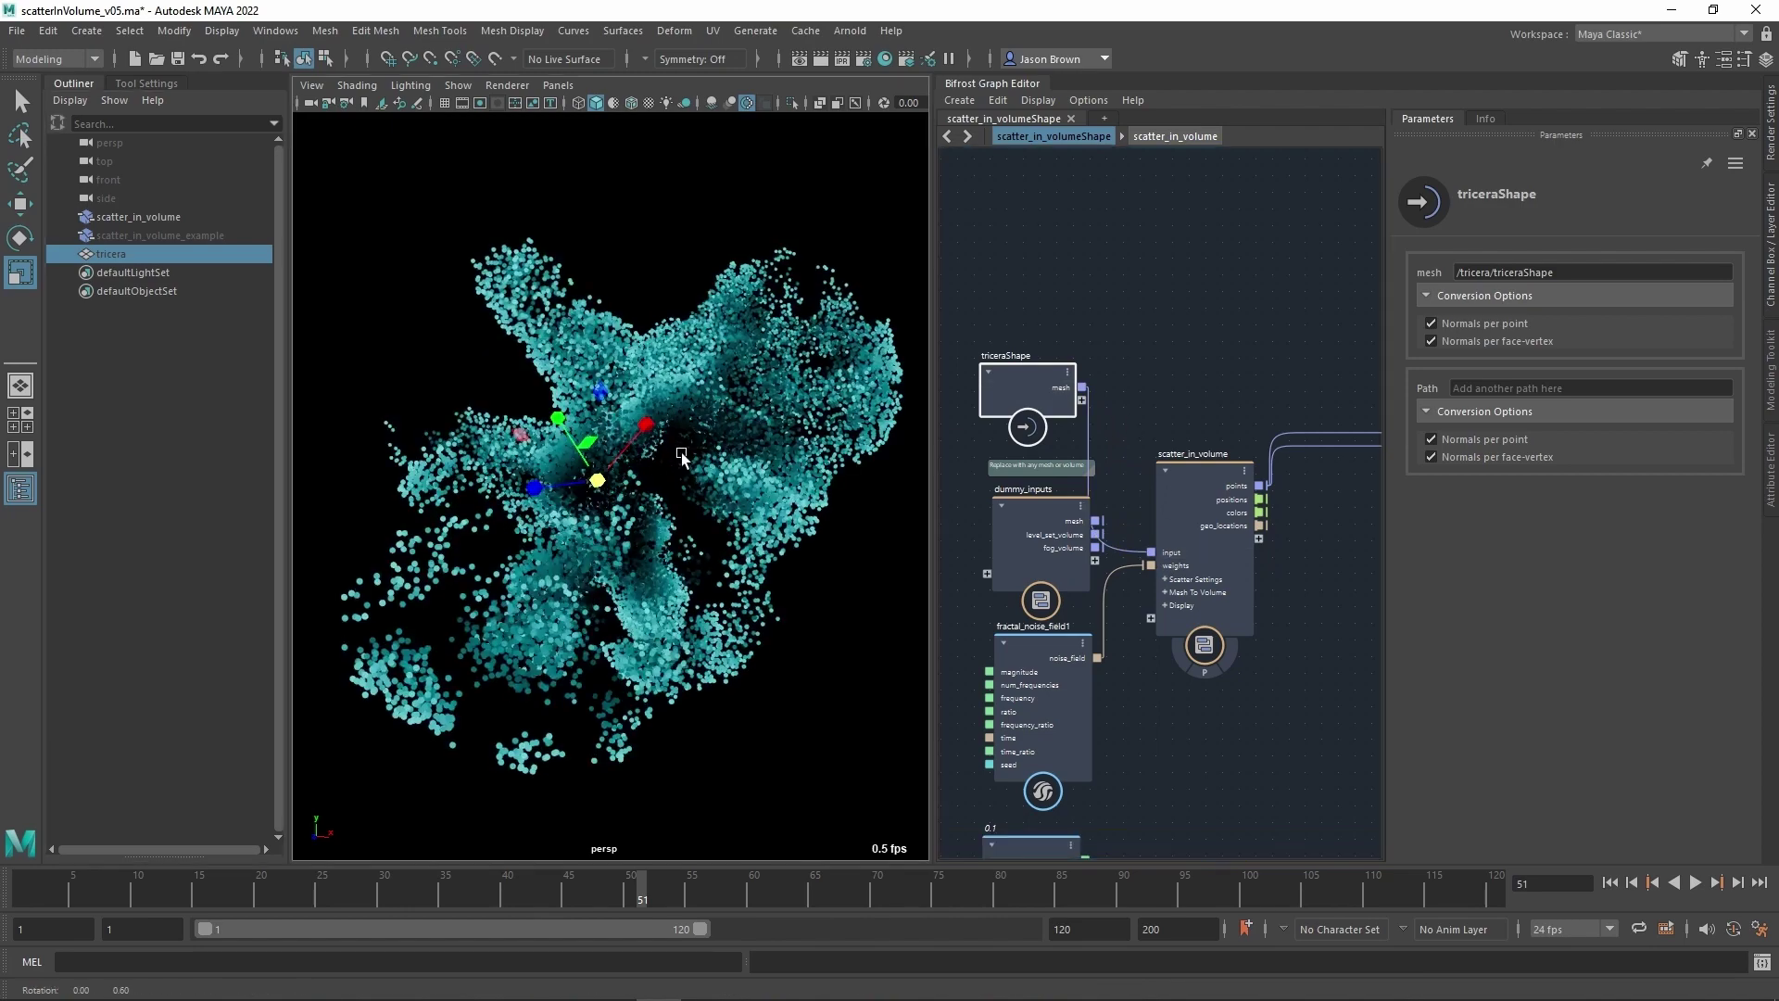
Disconnect fractal_noise_field1's noise_field from scatter_in_volume's weights and show the tricera mesh again alongside the points.
alt+drag(787, 449, 934, 467)
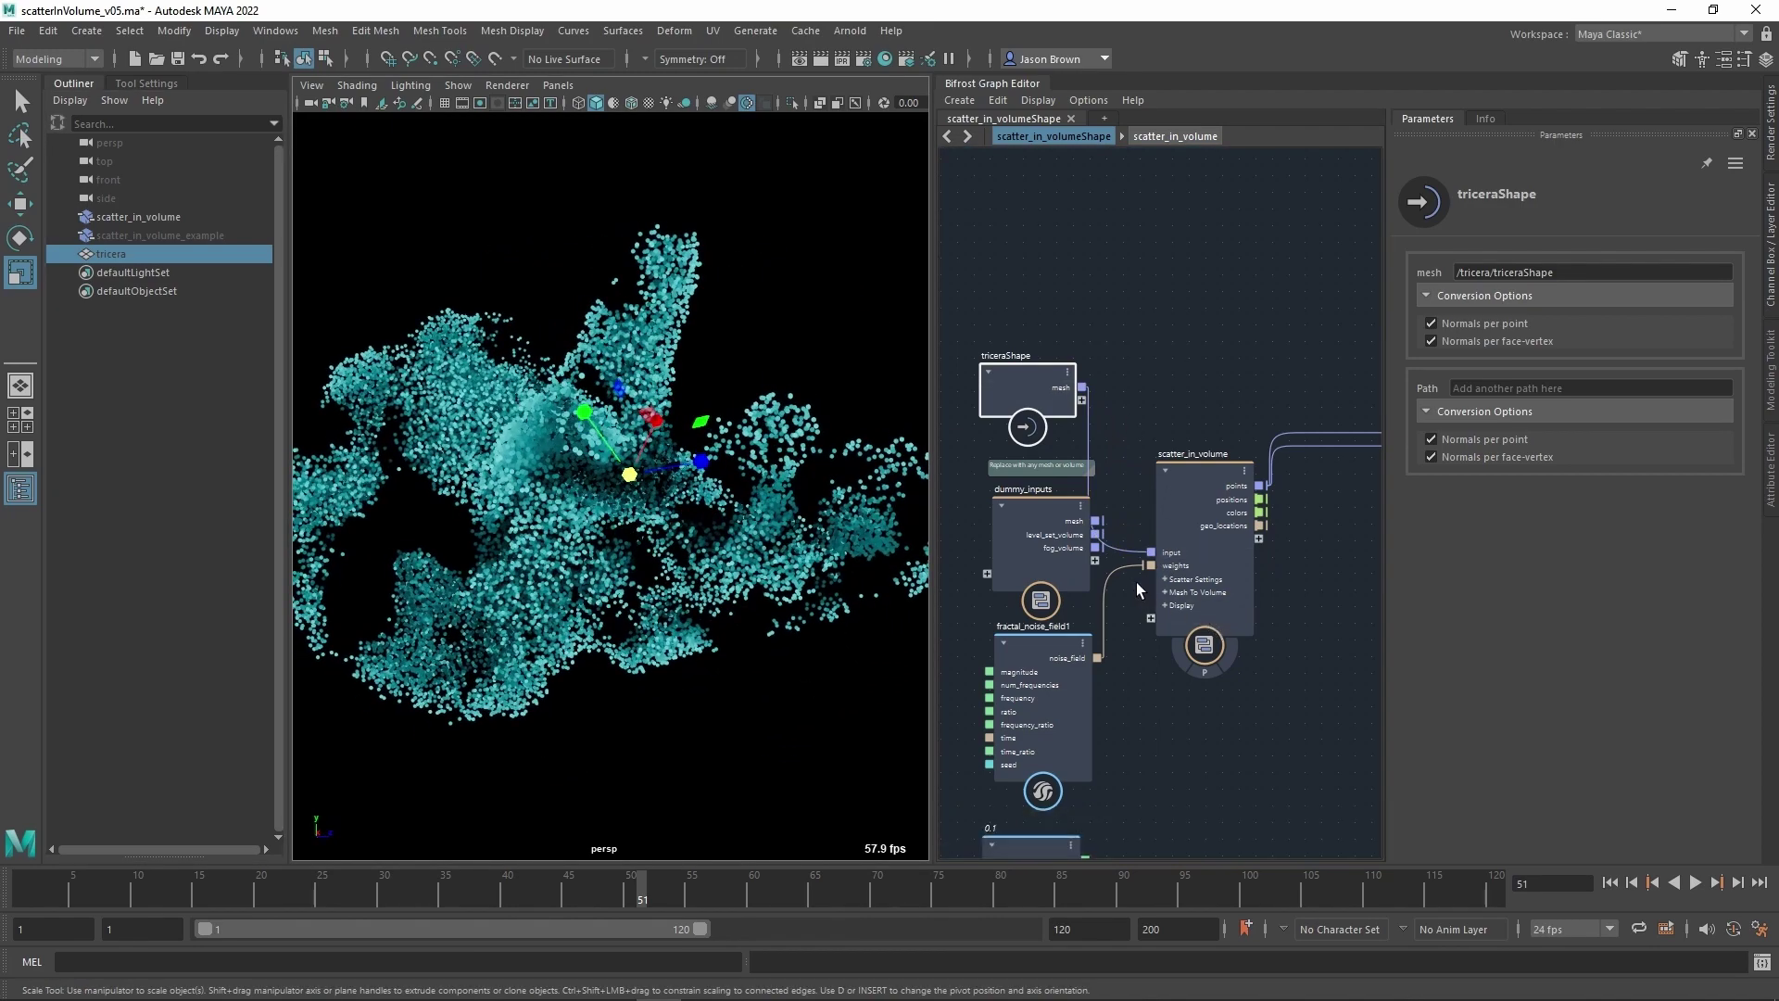
drag(1139, 577, 1138, 625)
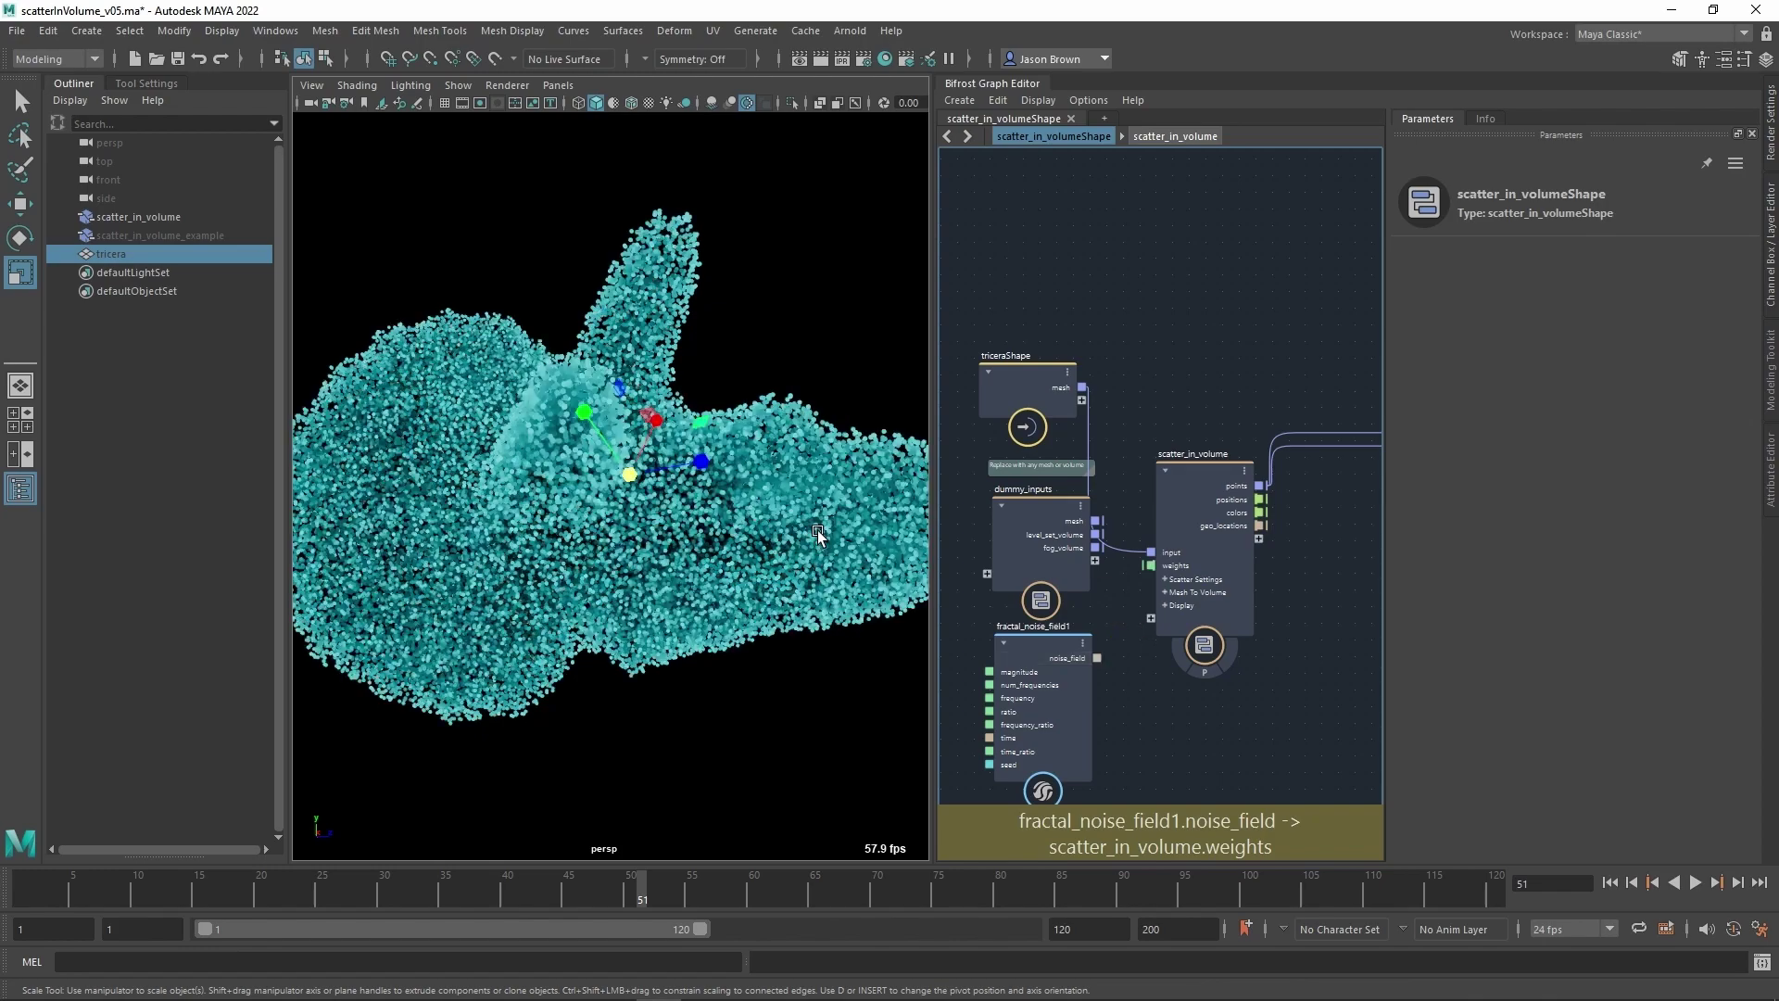
alt+drag(758, 515, 547, 500)
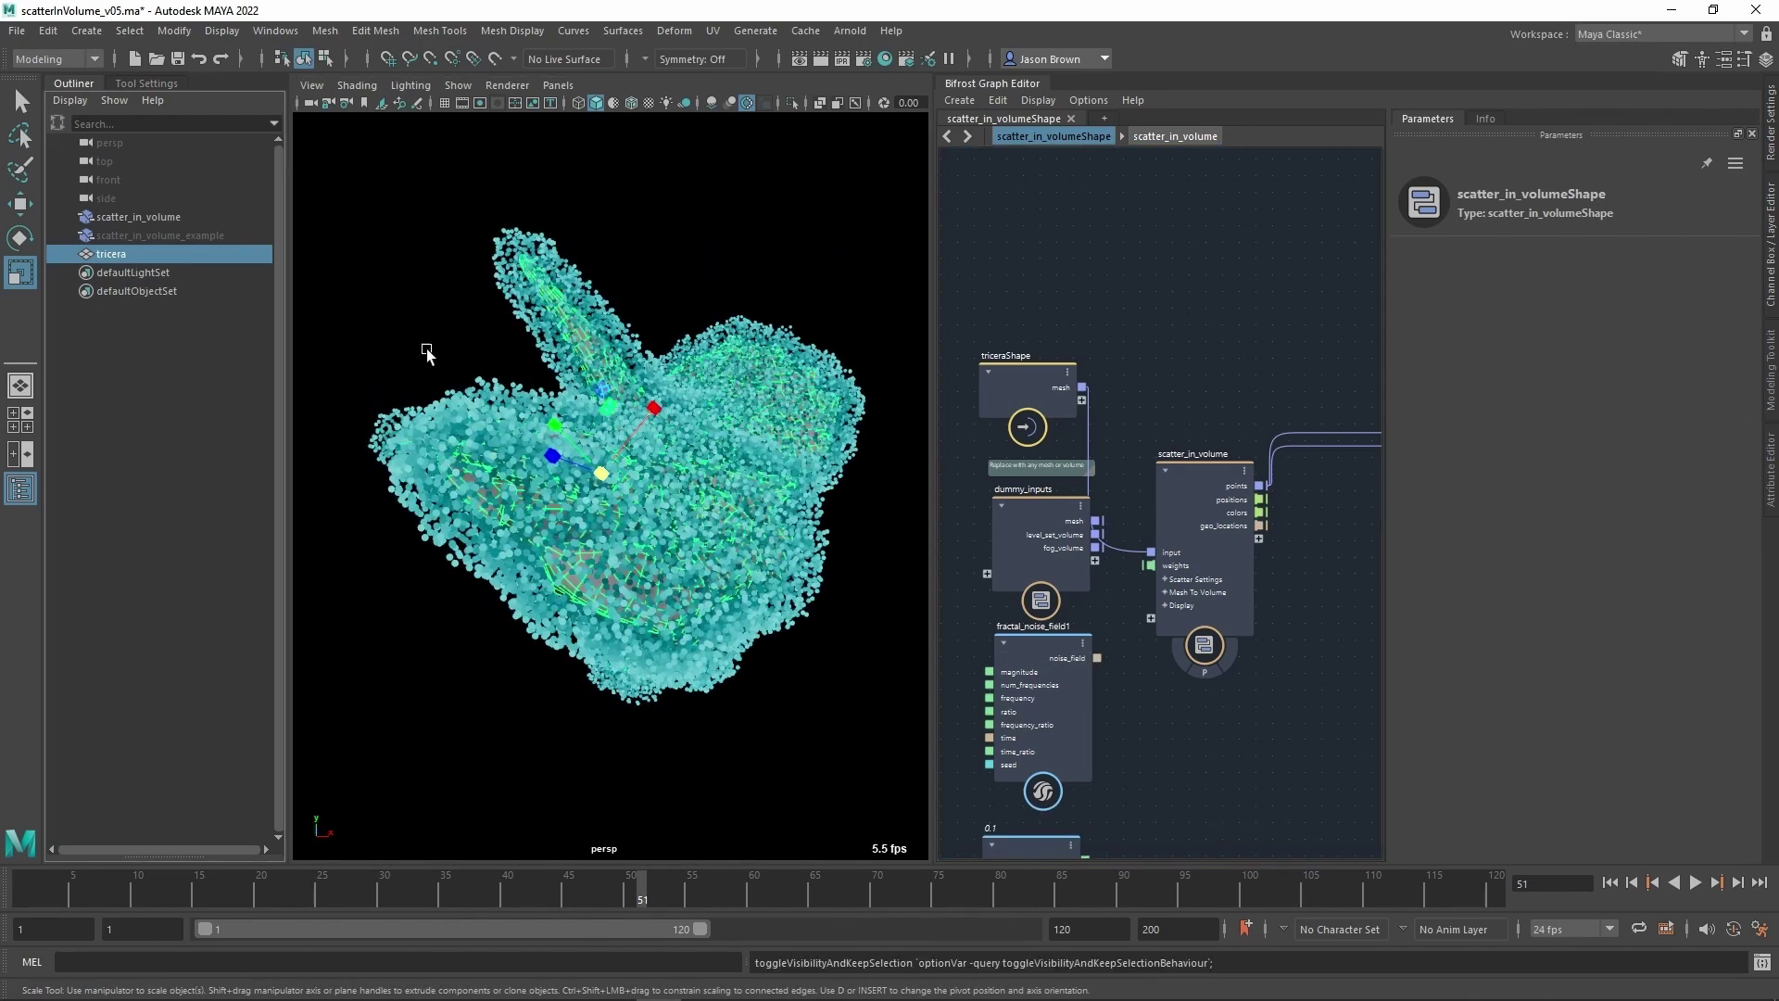
alt+right_drag(426, 350, 540, 410)
alt+drag(540, 410, 655, 408)
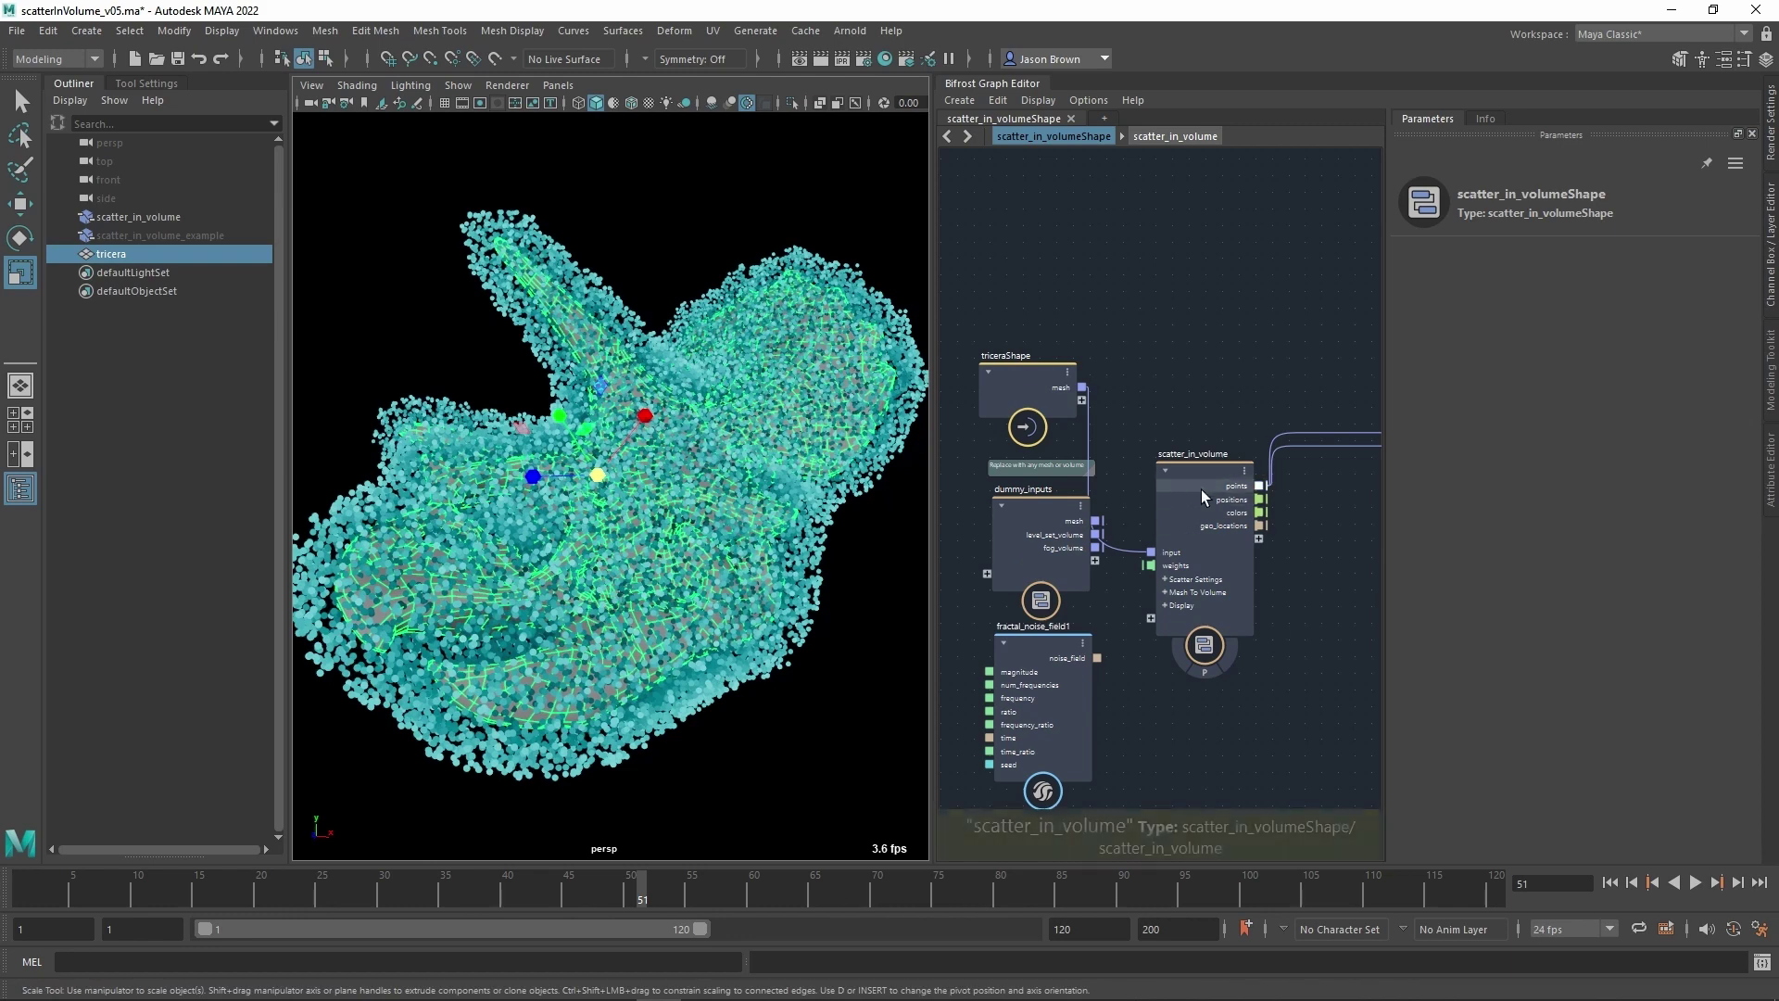
Set scatter_in_volume's Mesh To Volume Resolution Mode to Absolute.
click(1200, 489)
scroll(1604, 603, down, 6)
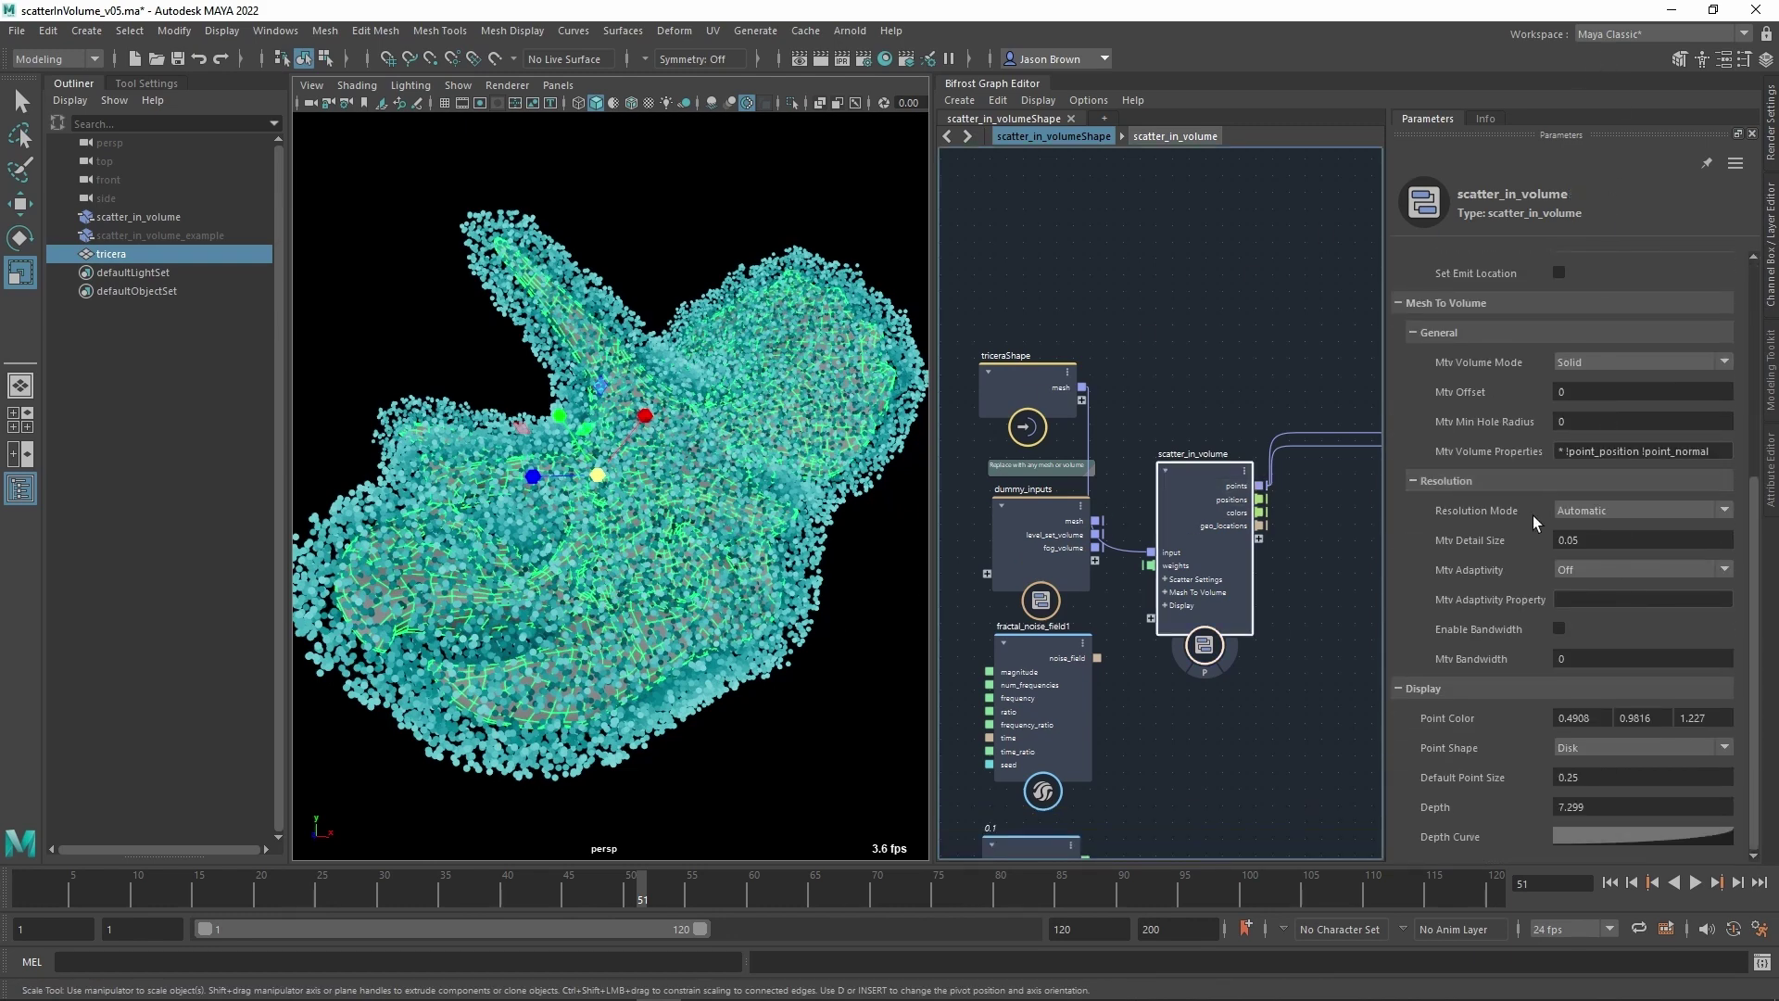
alt+middle_drag(558, 307, 580, 309)
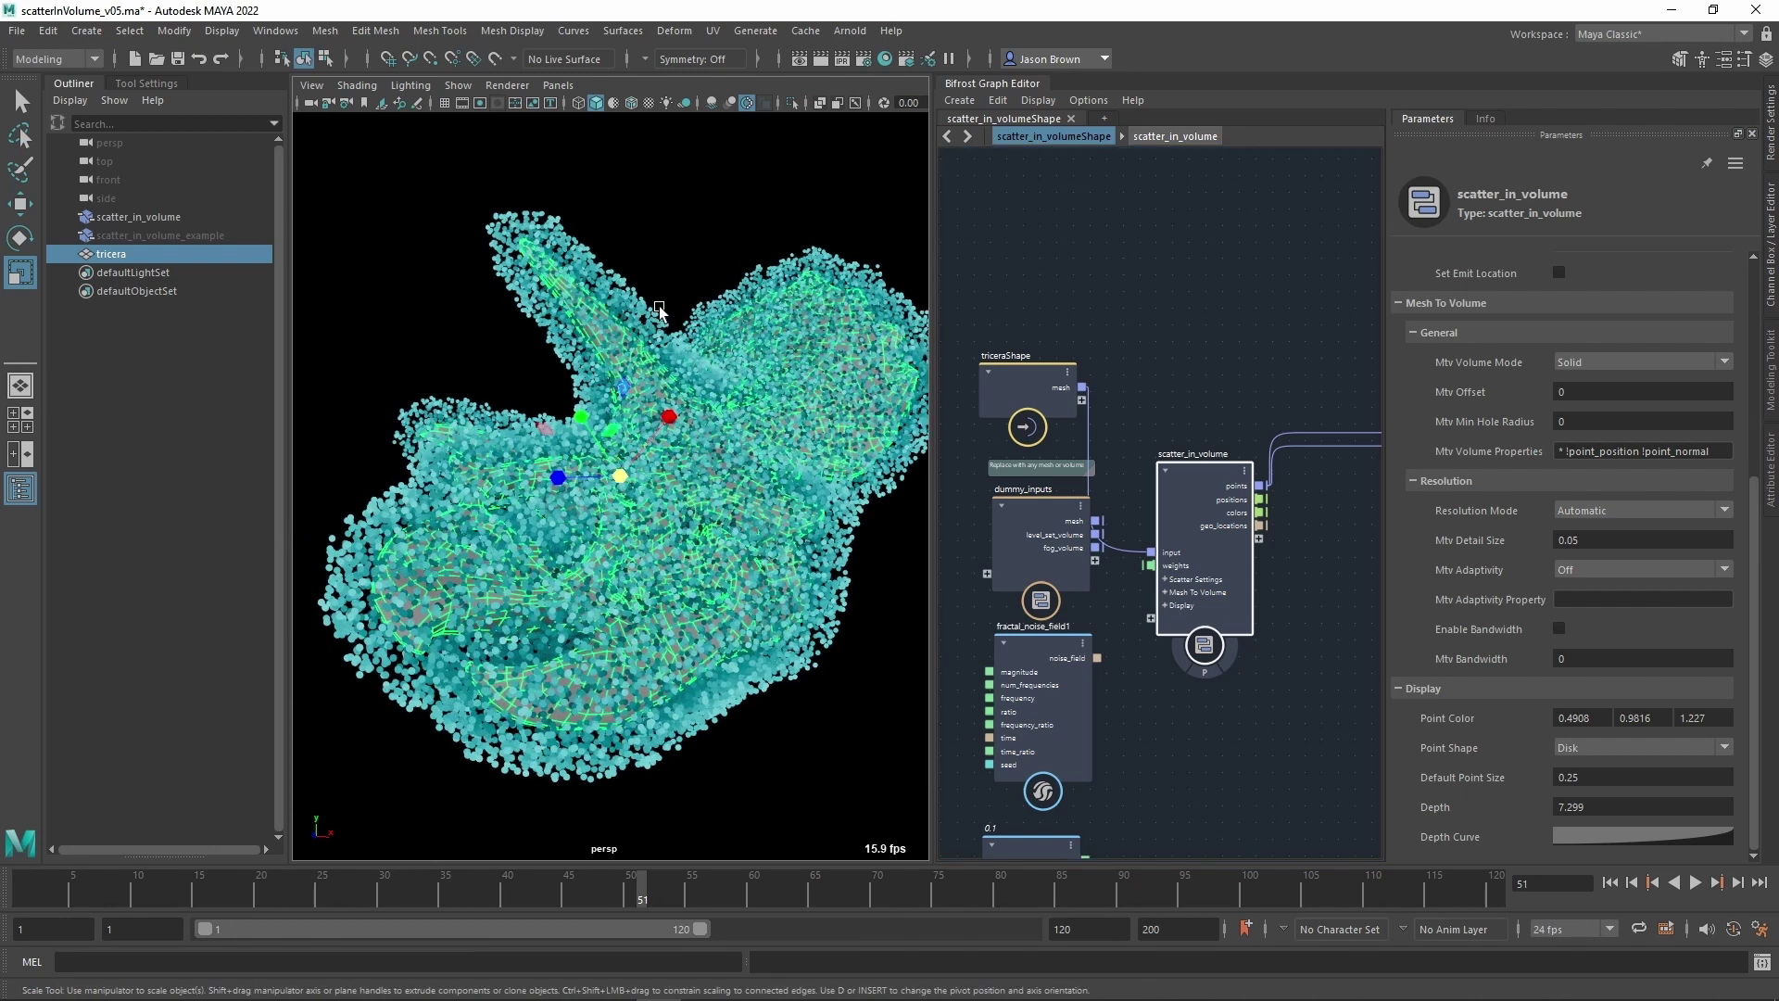
click(1603, 511)
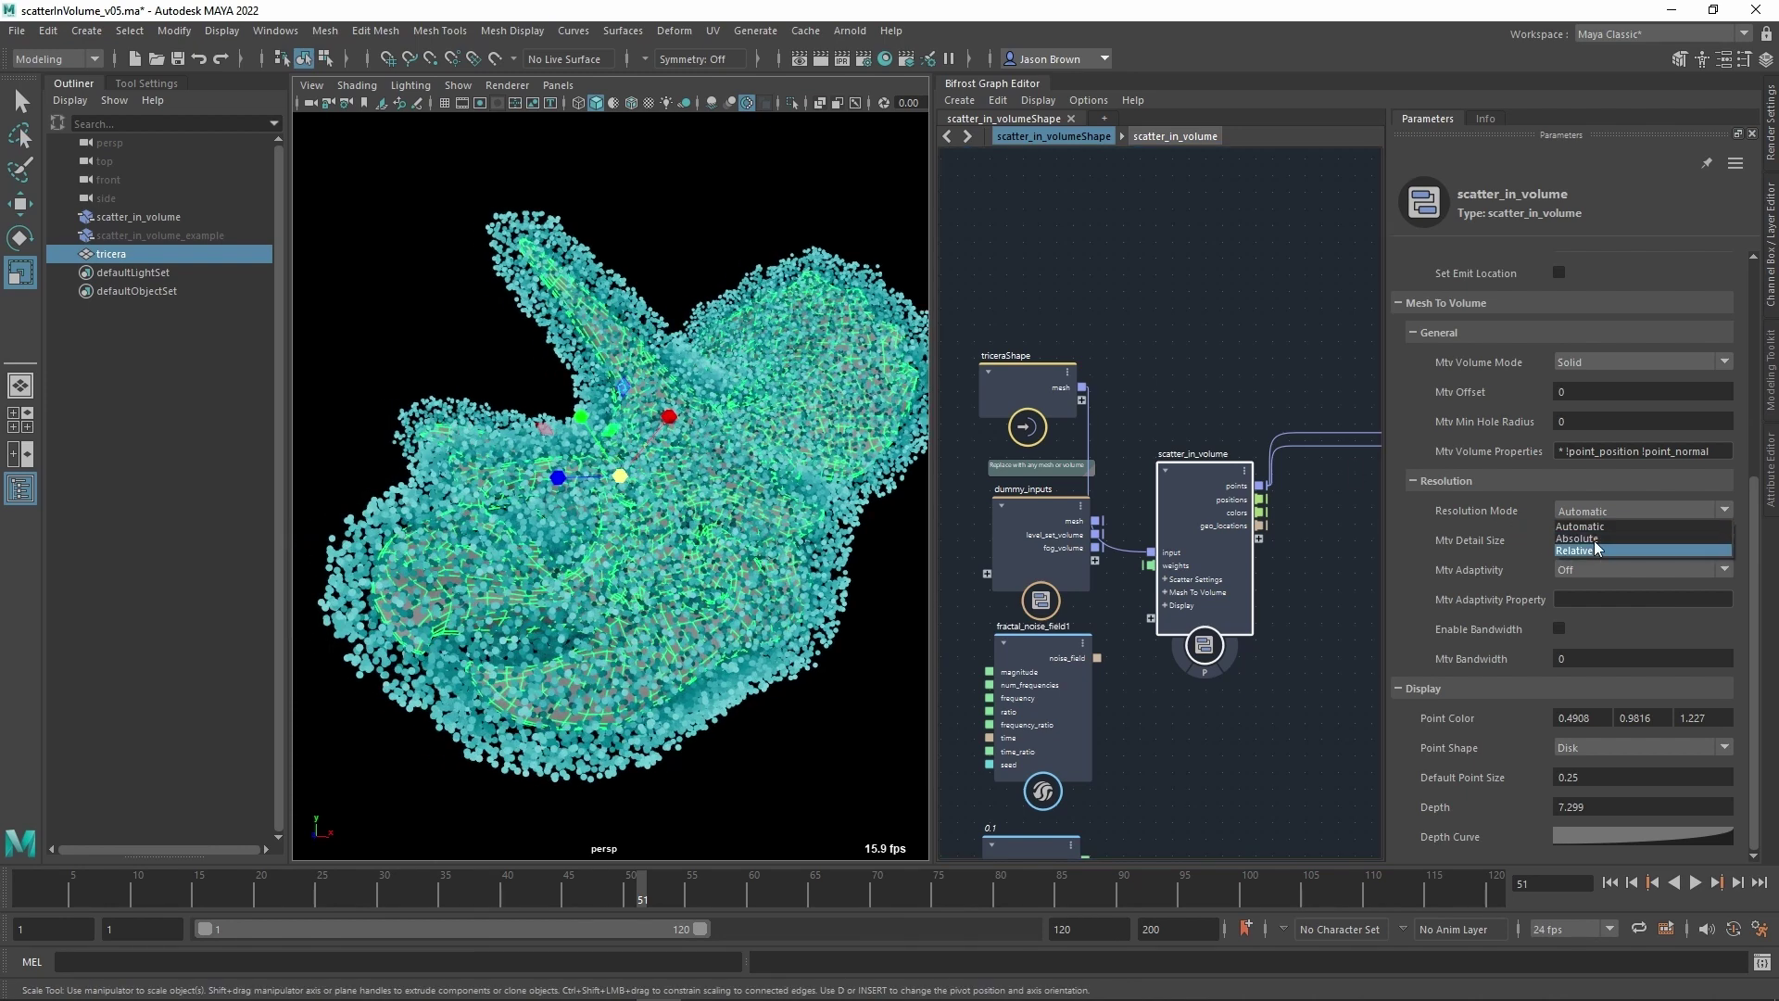
click(1580, 539)
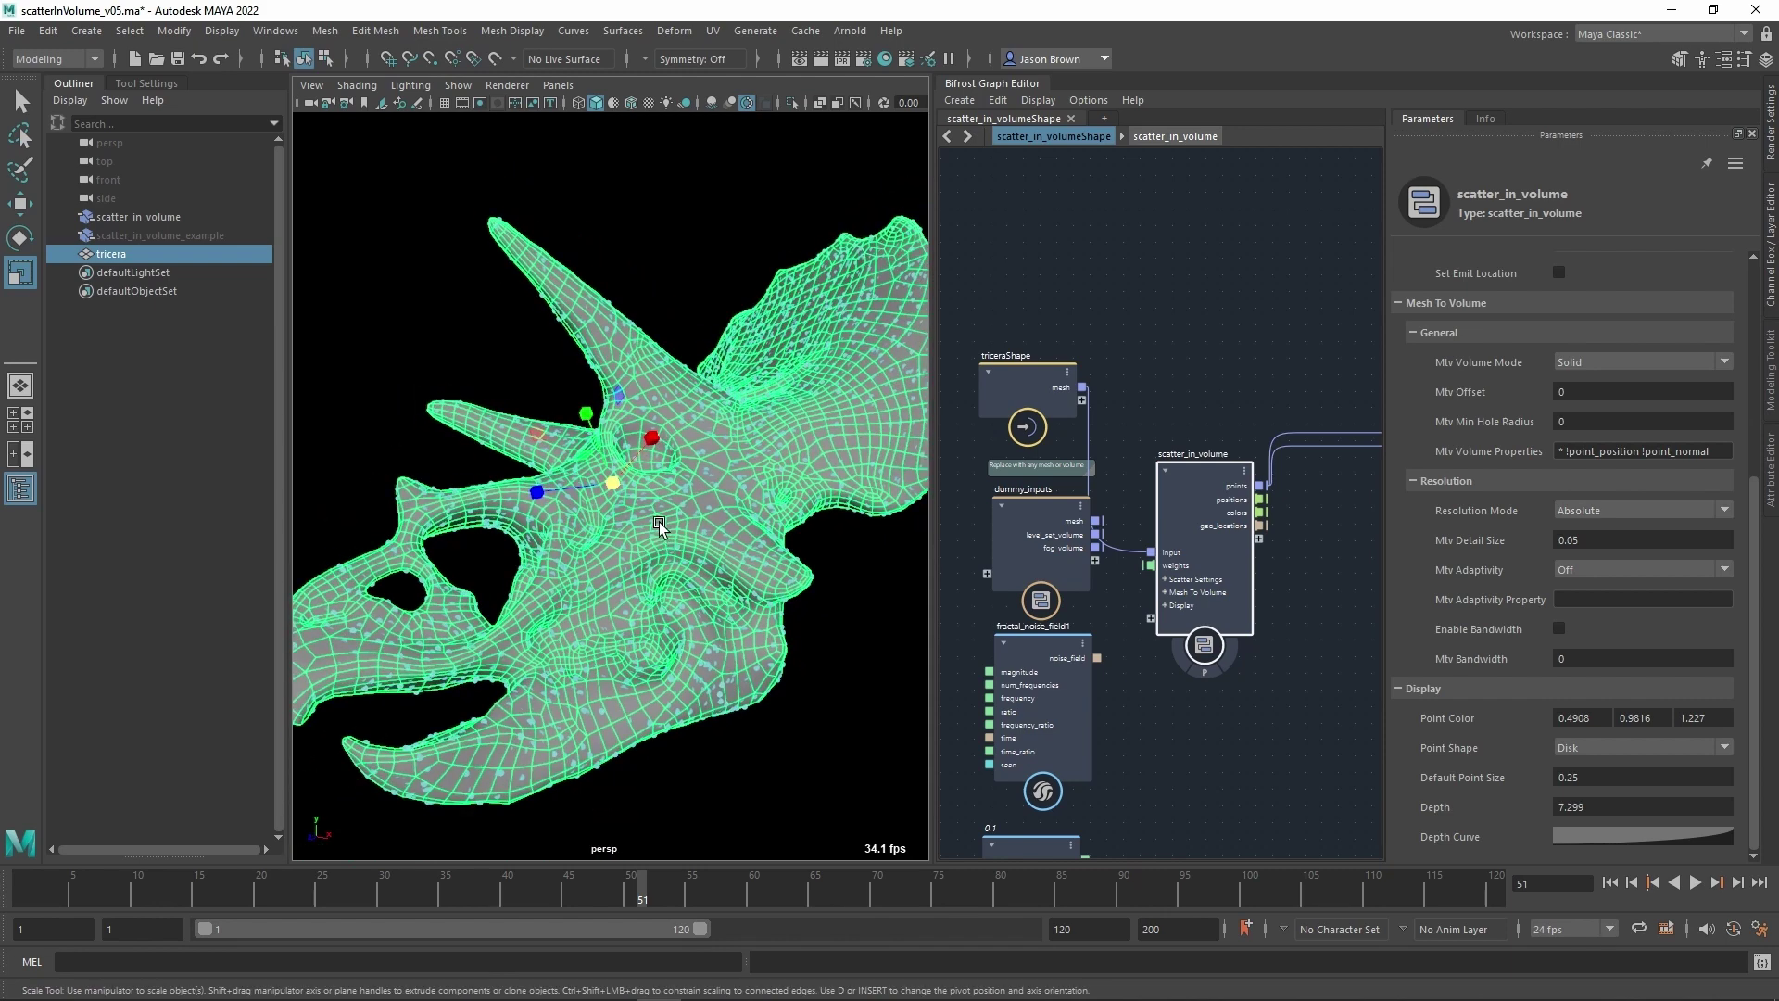
Toggle the tricera mesh's visibility and switch the viewport to wireframe display to compare the scattered points with the skull's surface.
key(h)
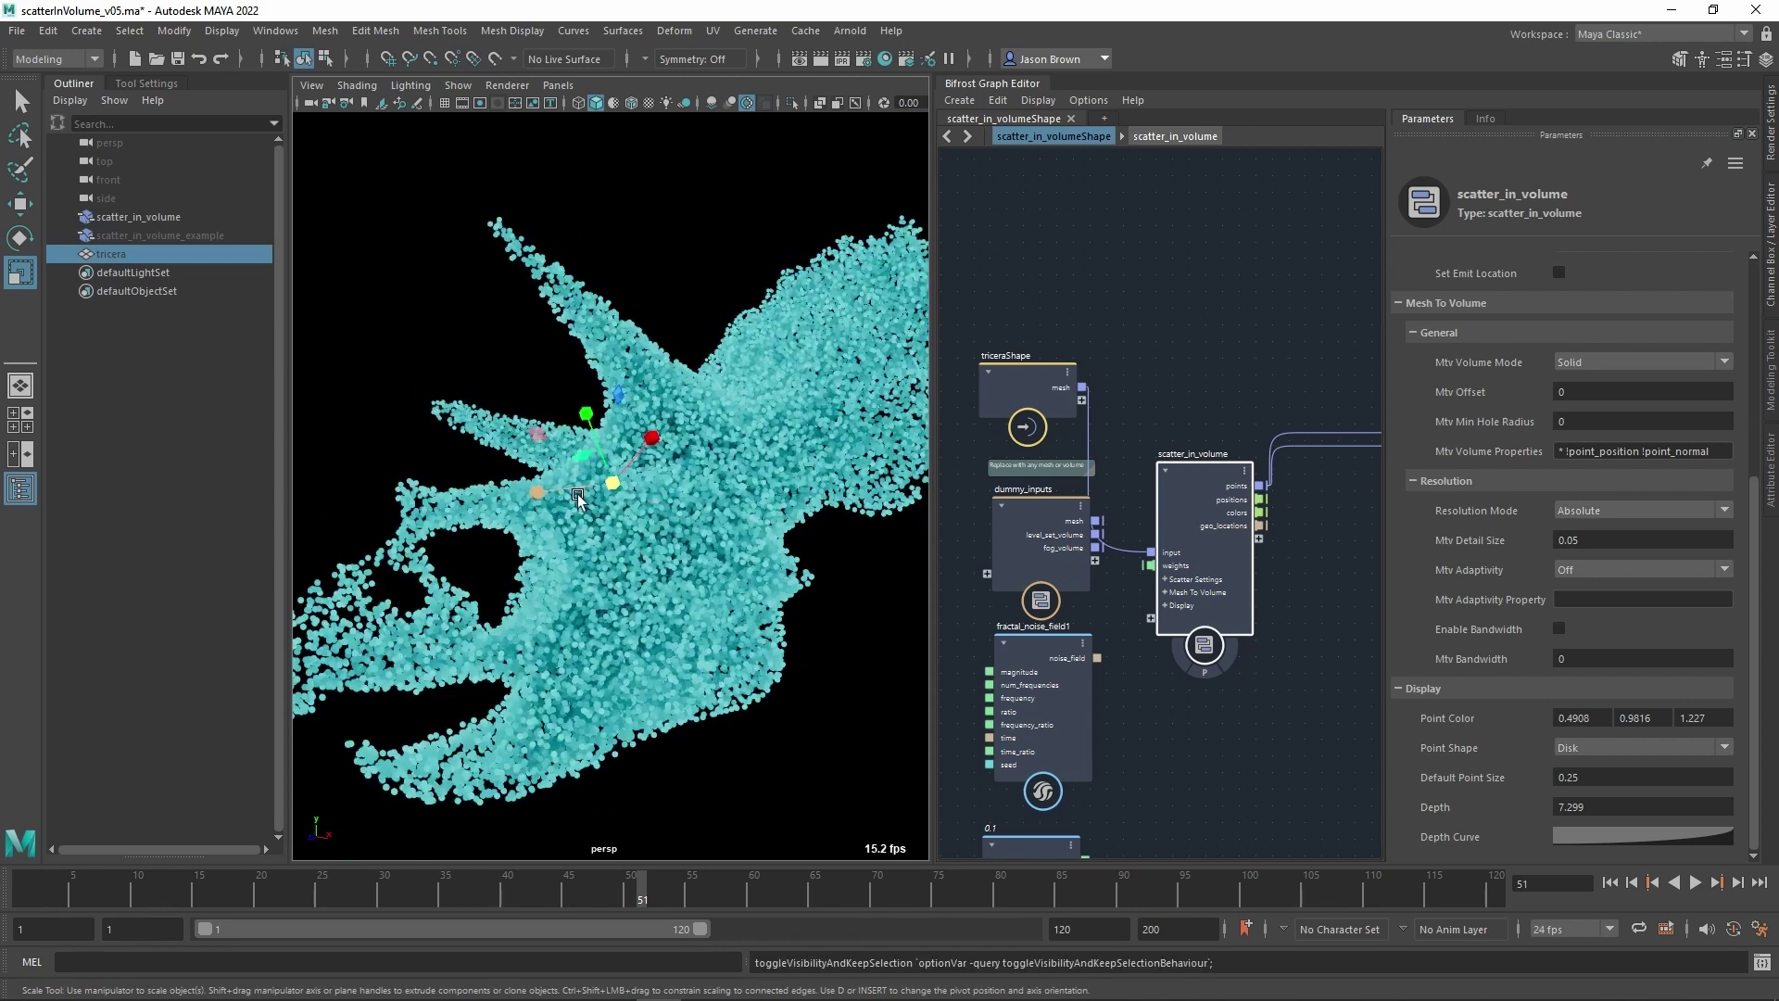
key(h)
key(4)
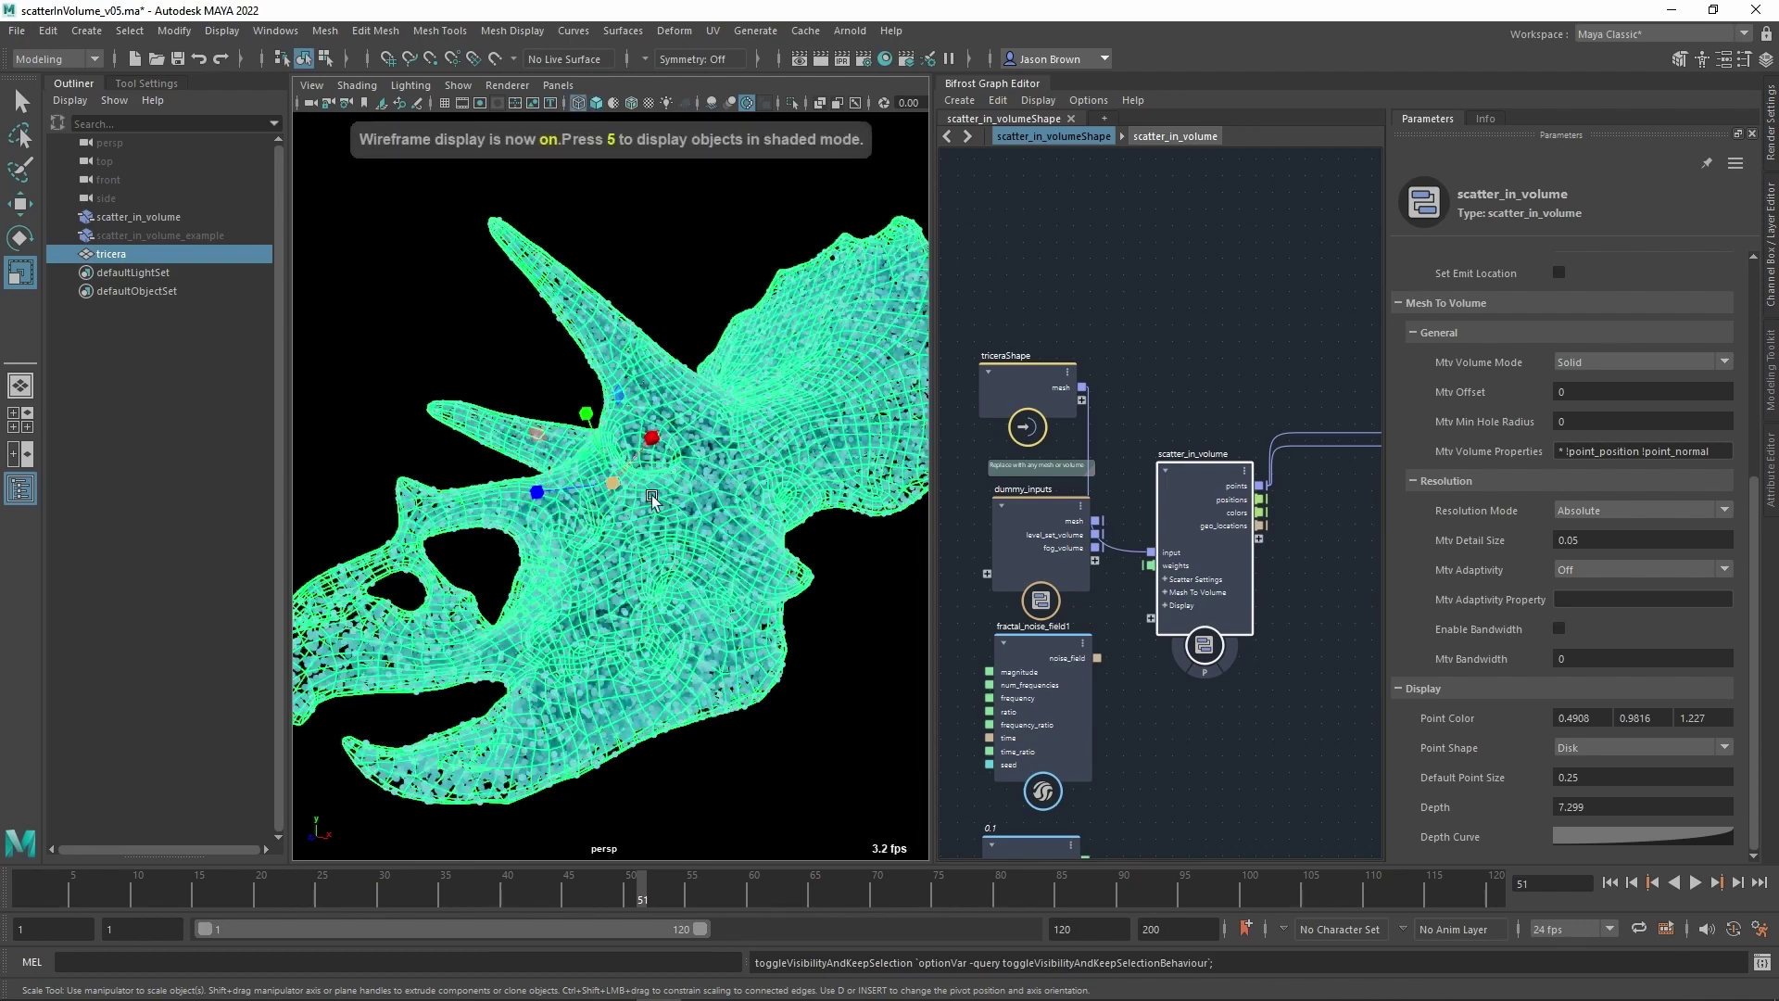
scroll(718, 500, up, 5)
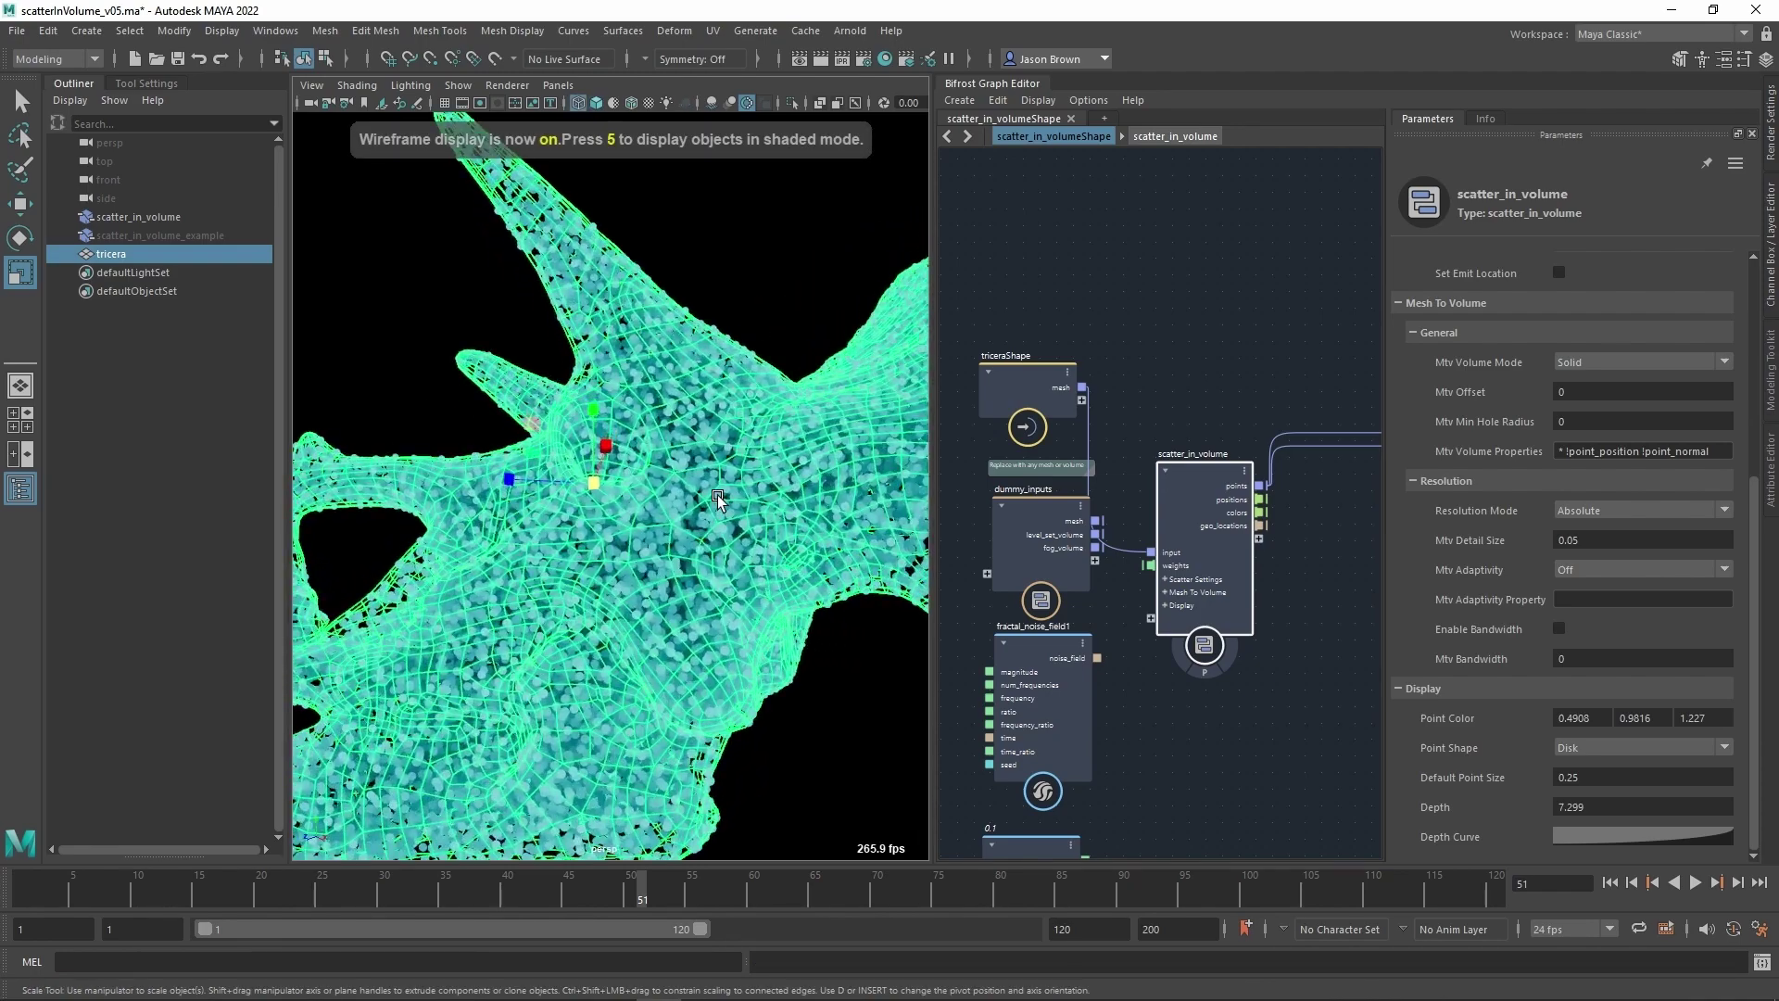
alt+drag(718, 500, 774, 477)
alt+right_drag(773, 477, 630, 487)
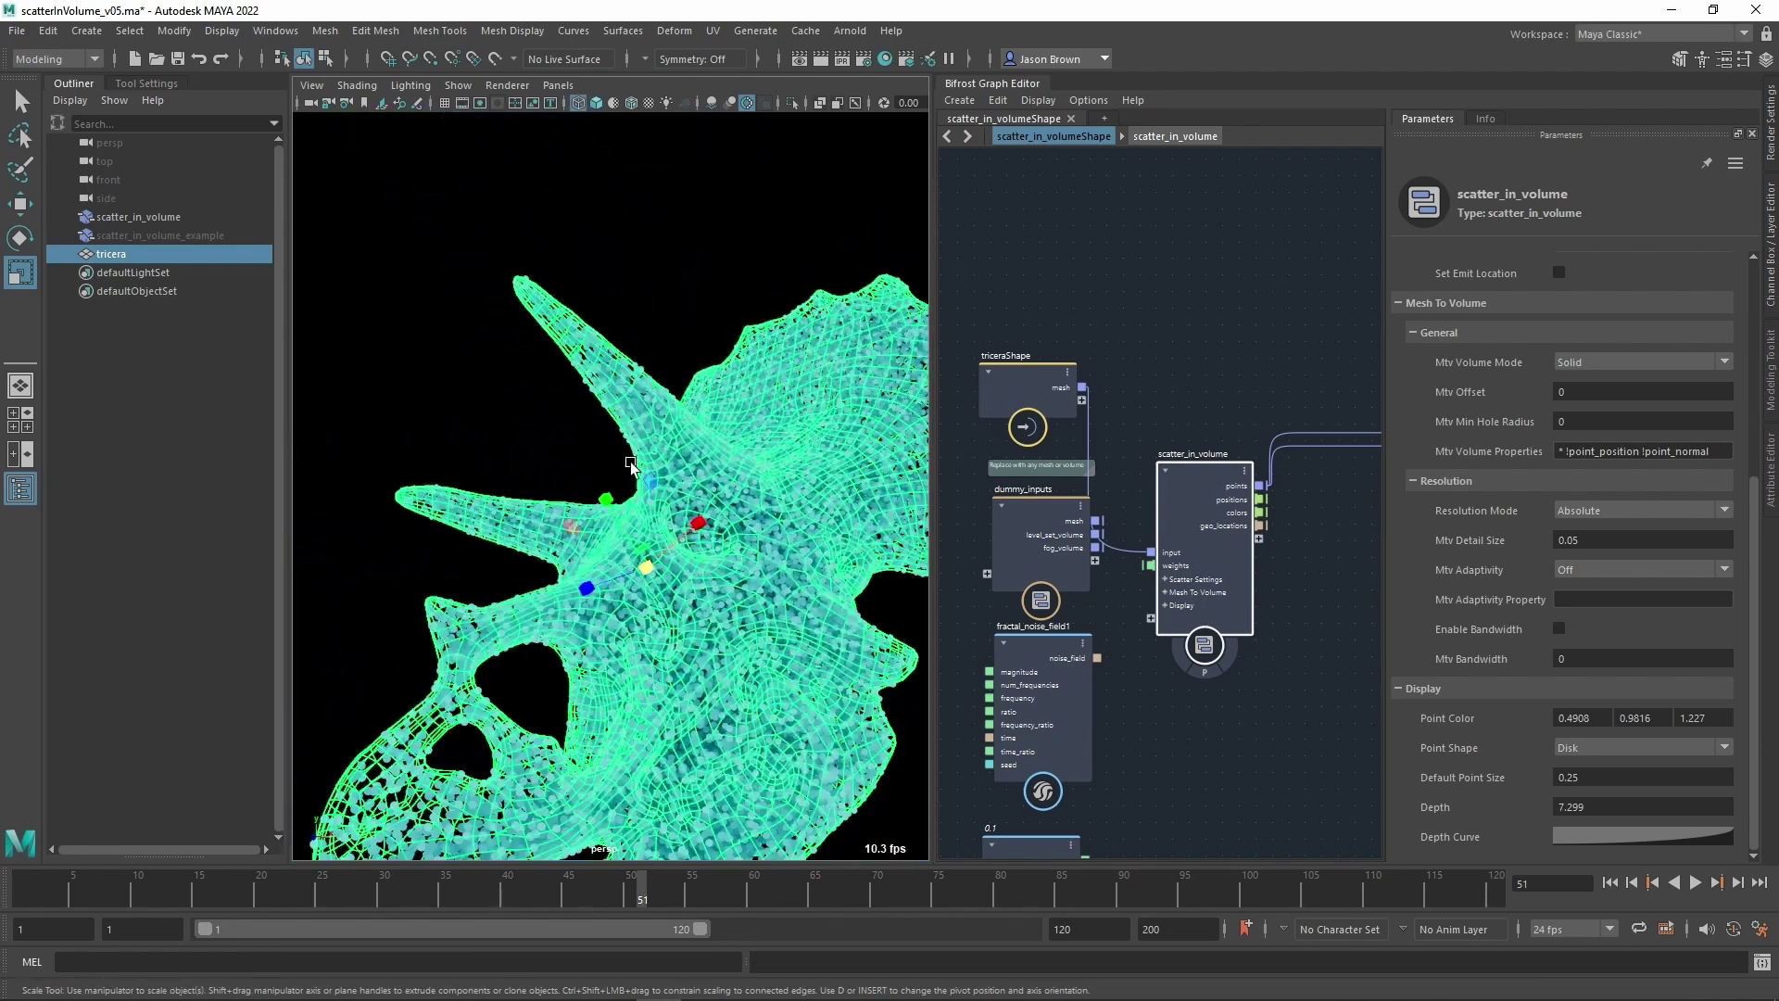
Examine from closer angles how the scattered points fill the wireframe skull's horns and jaw.
alt+middle_drag(630, 486, 659, 337)
alt+drag(659, 338, 669, 428)
alt+right_drag(669, 428, 708, 445)
alt+drag(709, 442, 716, 423)
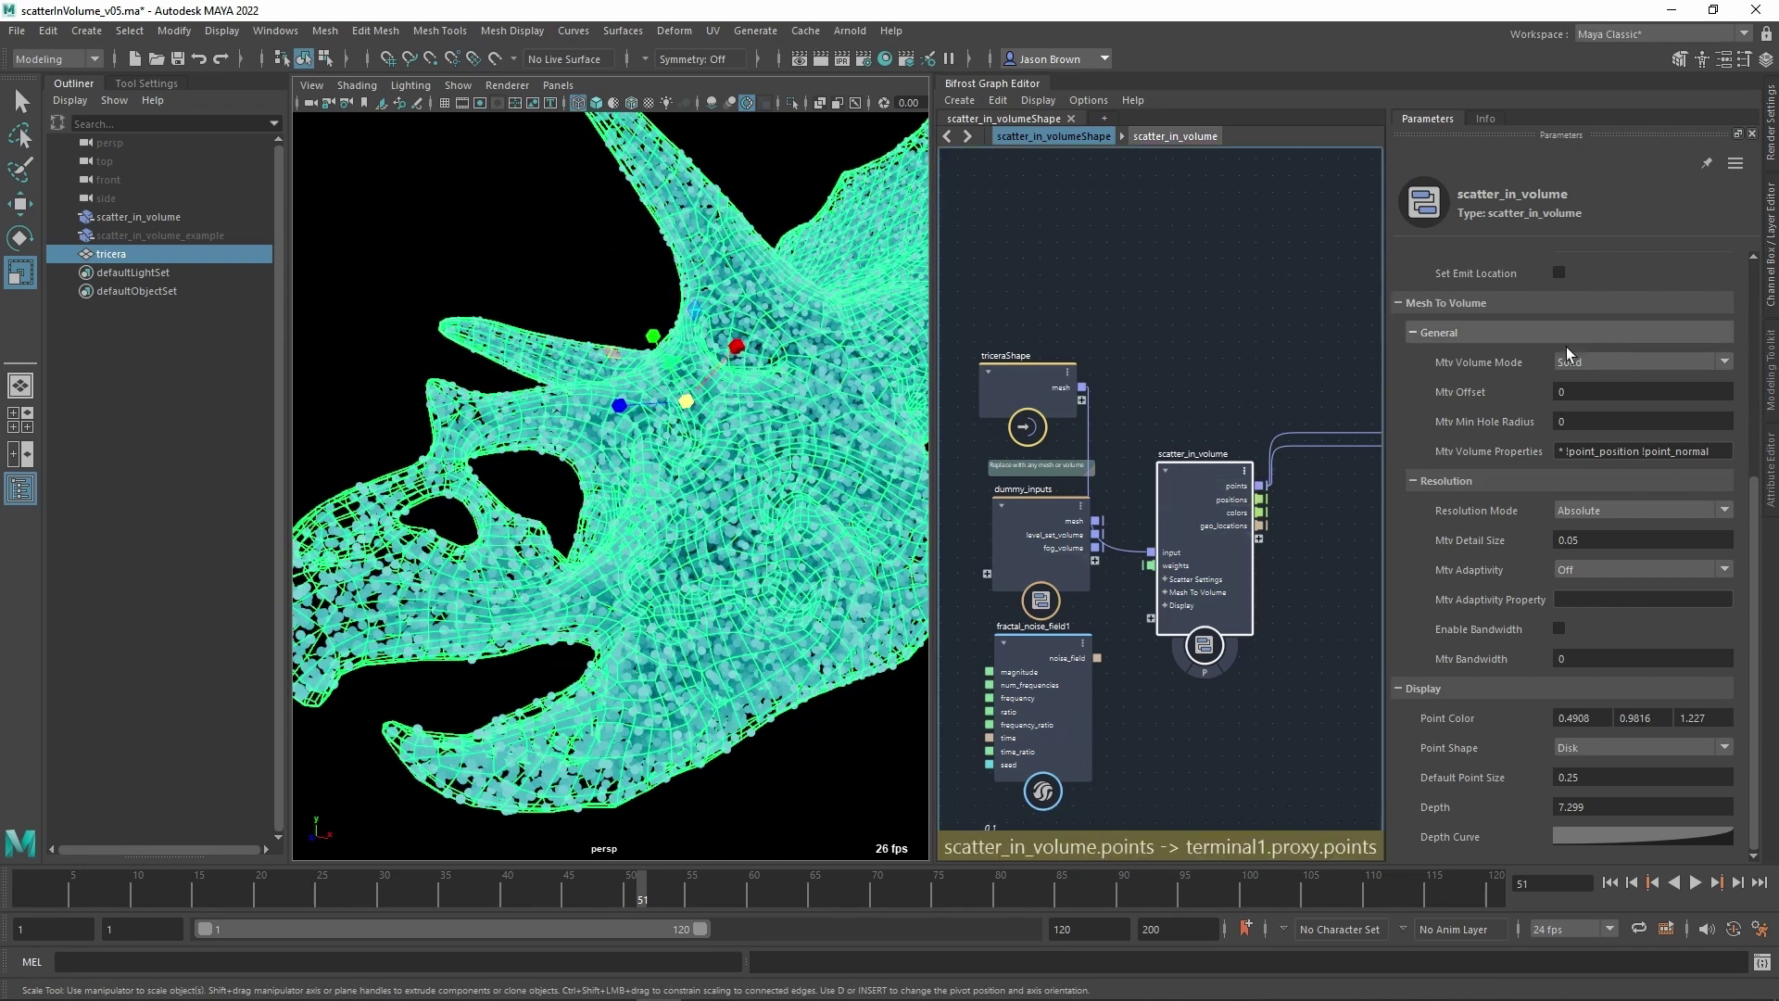
Try raising scatter_in_volume's Amount to 64320, and return it to 64000.
scroll(1557, 348, up, 6)
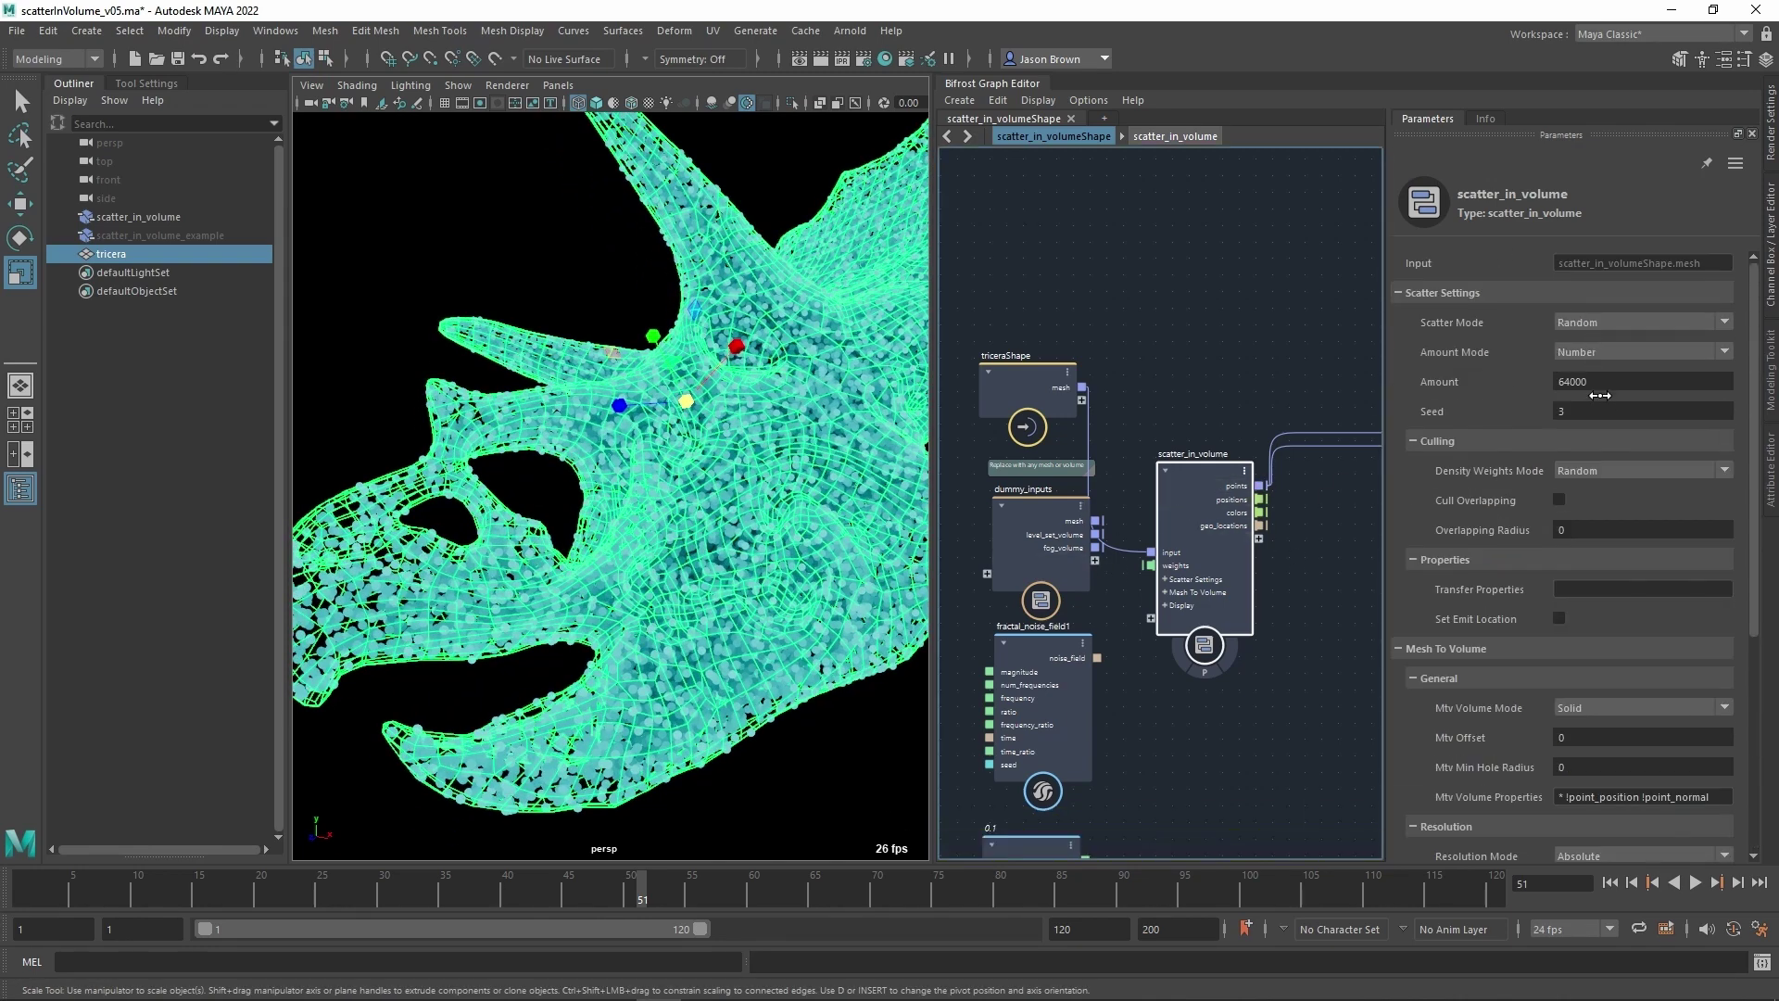
drag(1601, 395, 1621, 395)
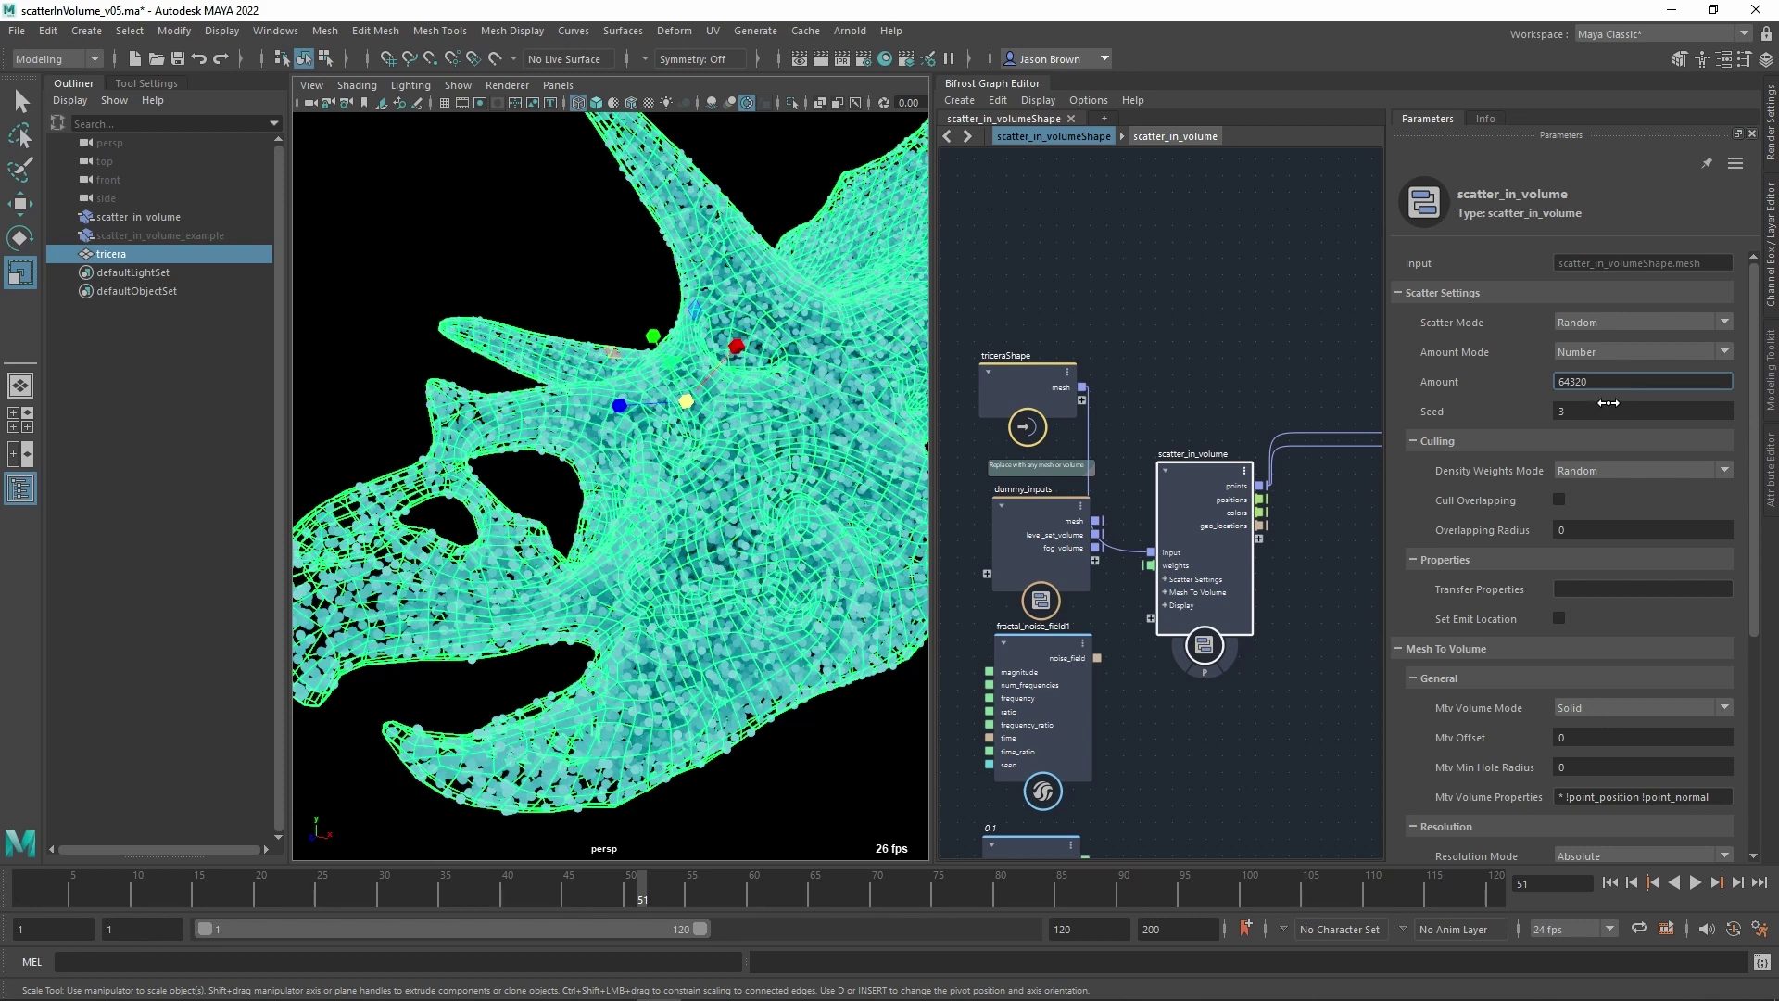
scroll(1607, 402, down, 3)
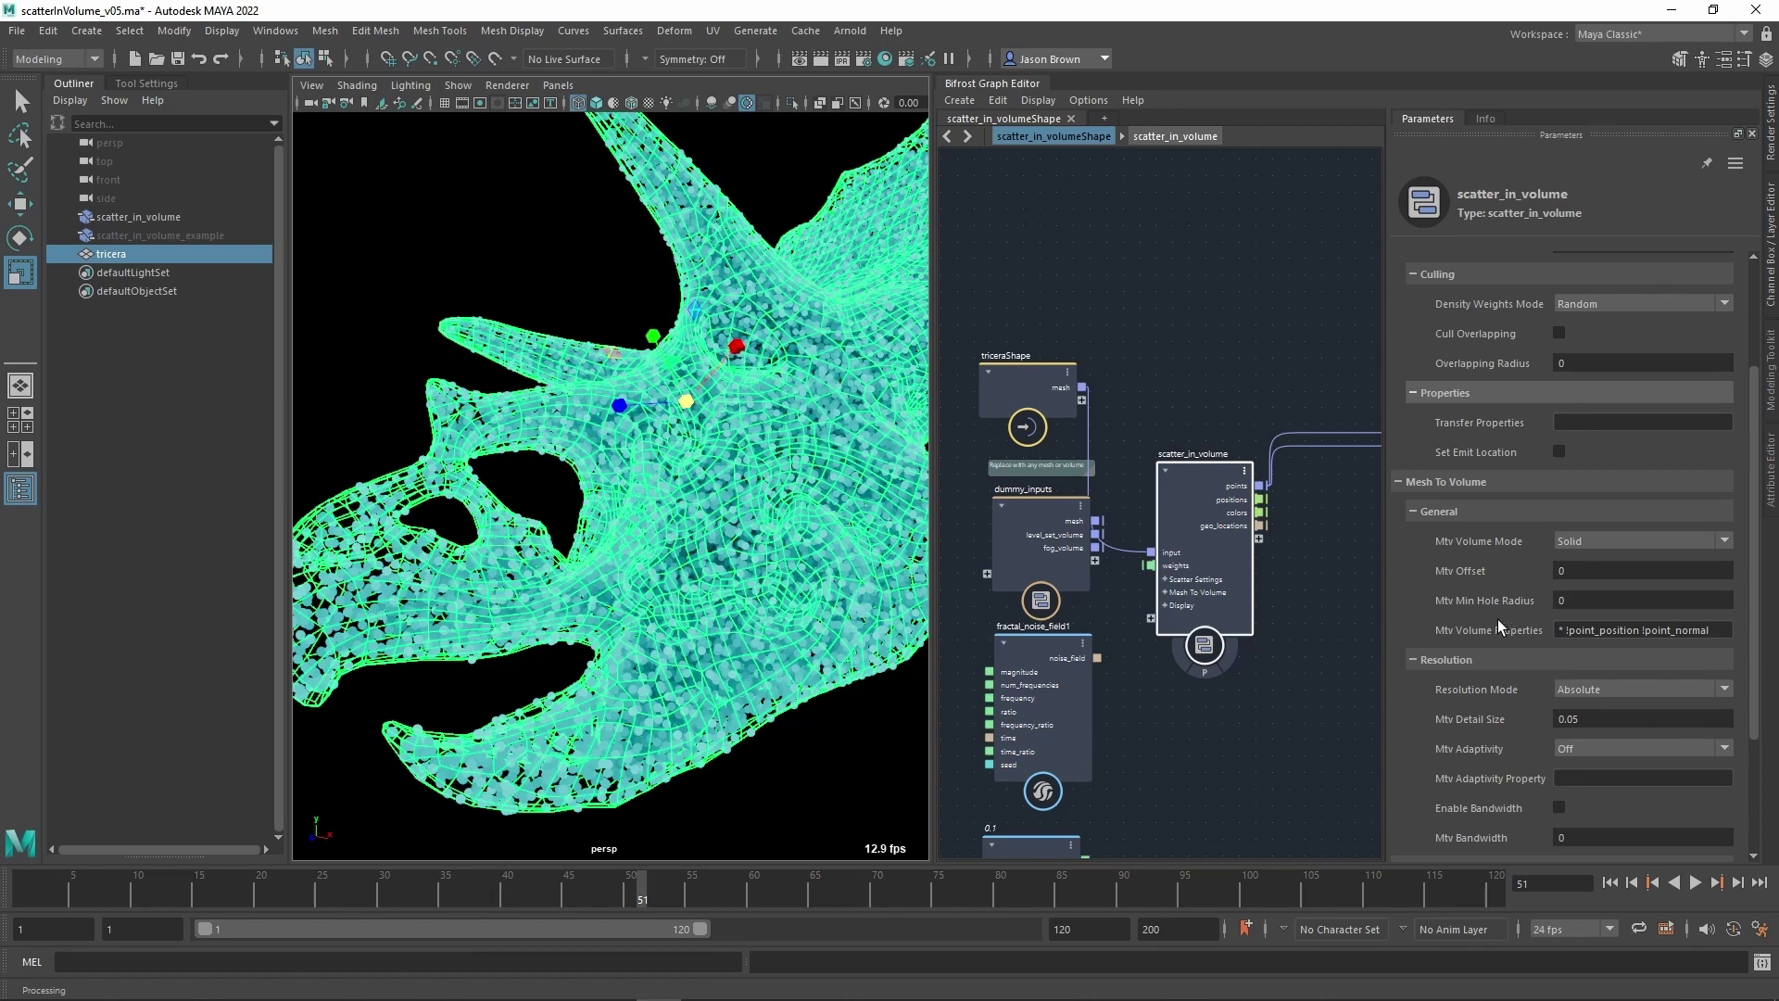
scroll(1484, 602, up, 3)
alt+drag(727, 547, 891, 558)
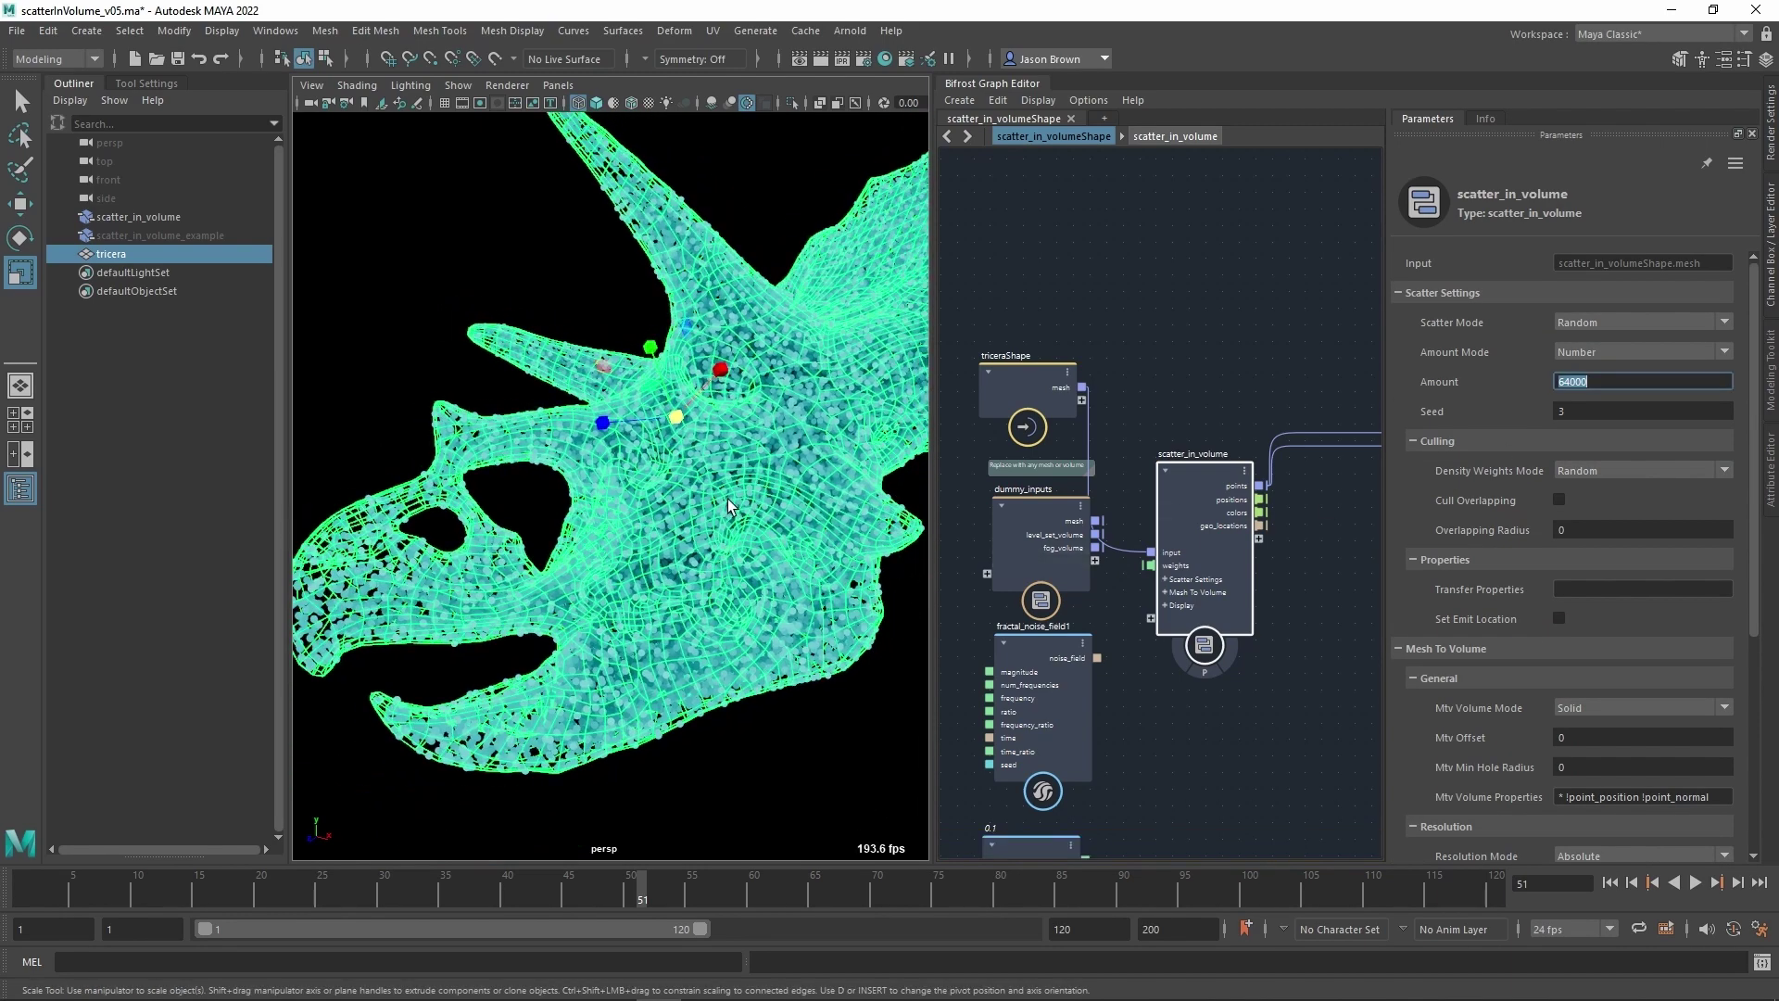
Toggle the tricera mesh's visibility to compare the points with the skull's frill and horns, leaving the mesh hidden.
key(h)
alt+drag(725, 501, 750, 454)
scroll(731, 486, down, 4)
alt+right_drag(750, 454, 877, 484)
alt+drag(877, 483, 694, 474)
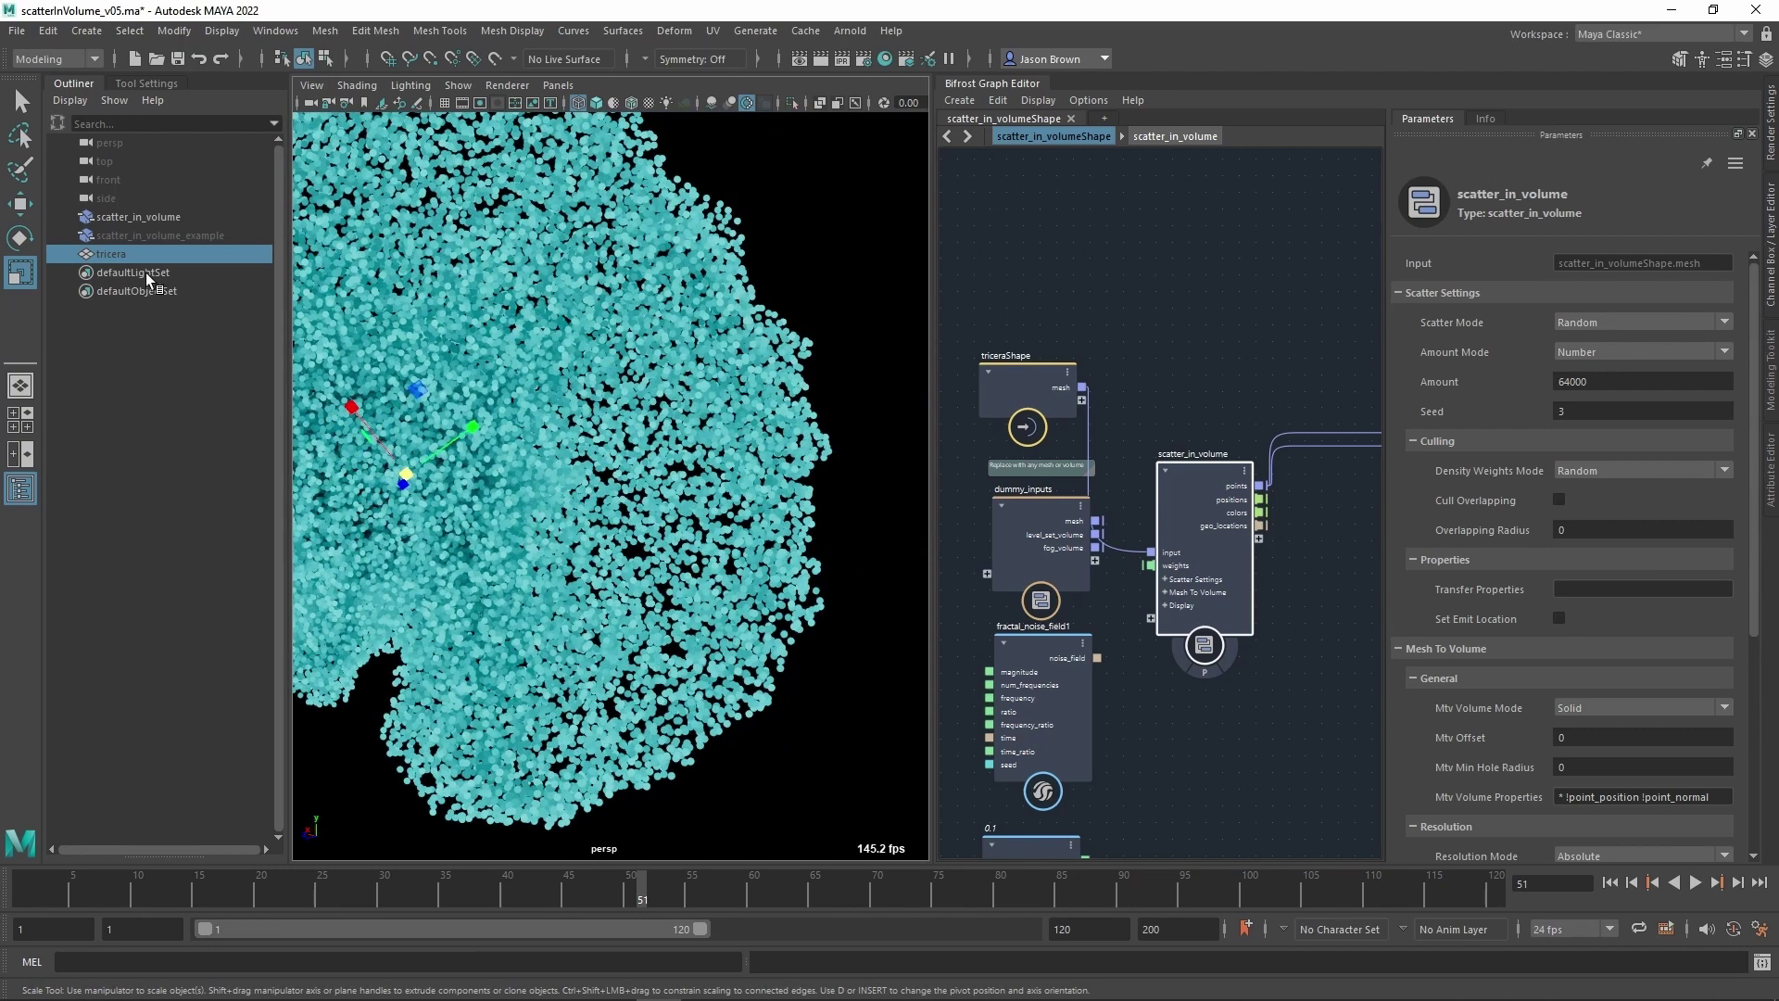
key(h)
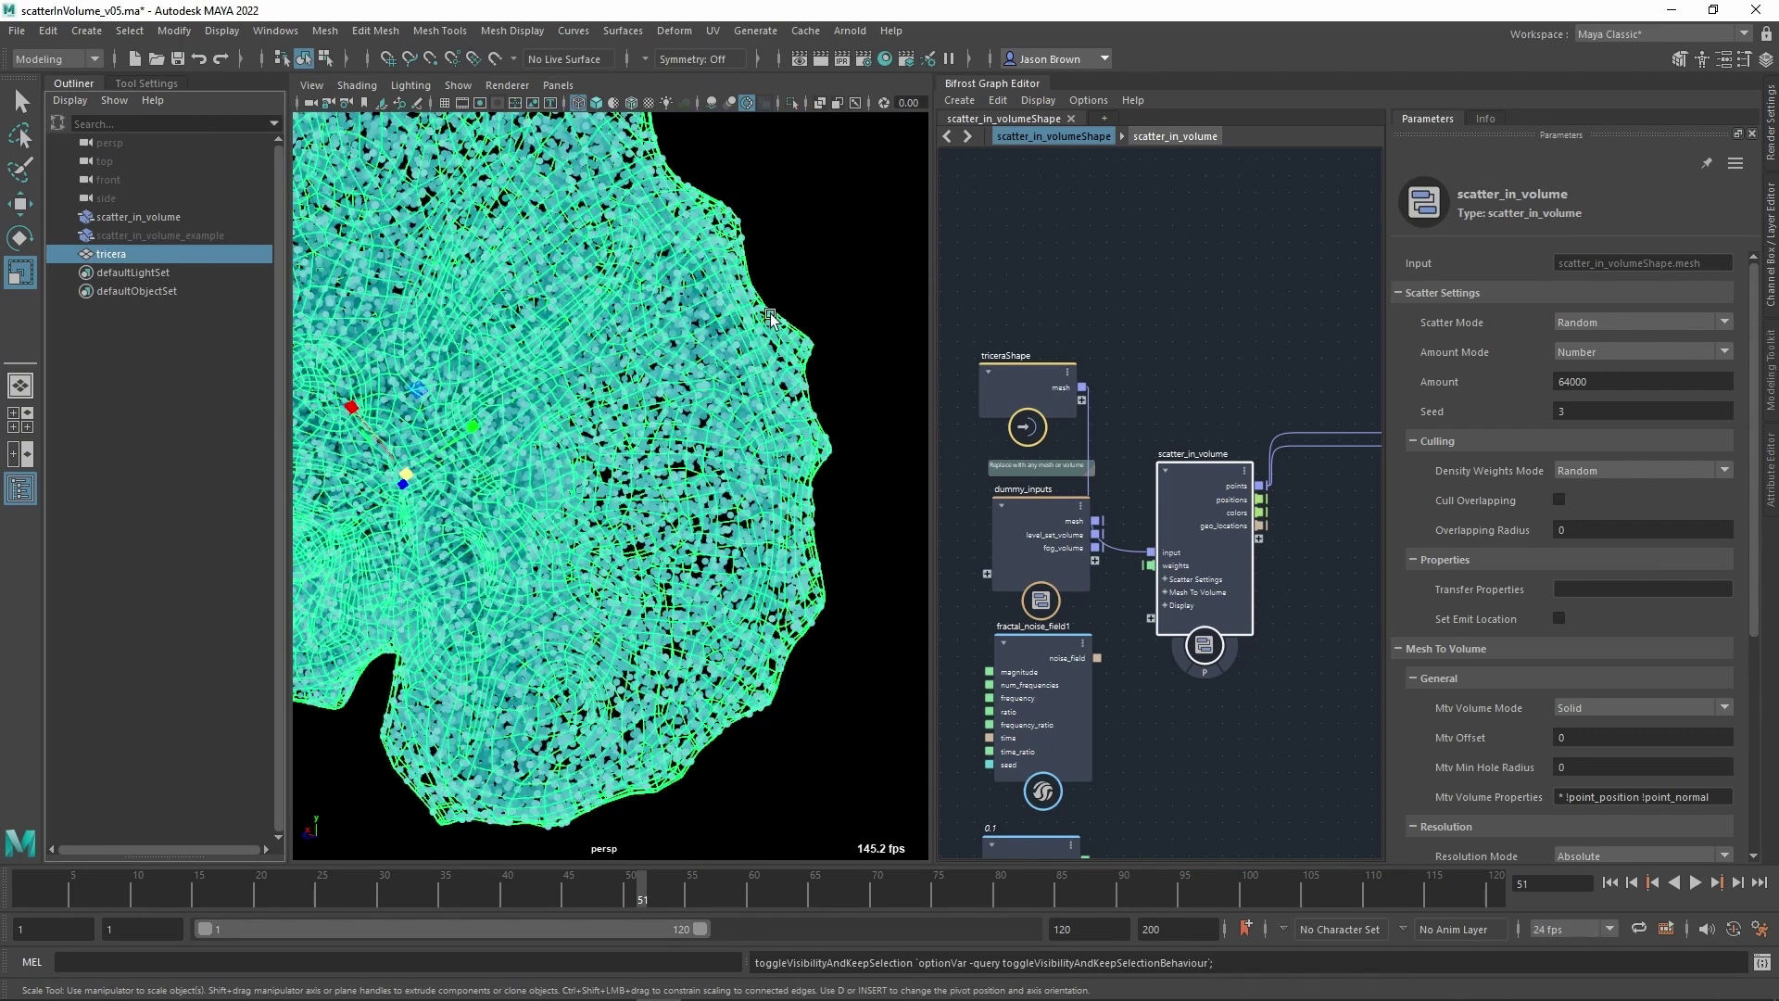
scroll(845, 477, down, 10)
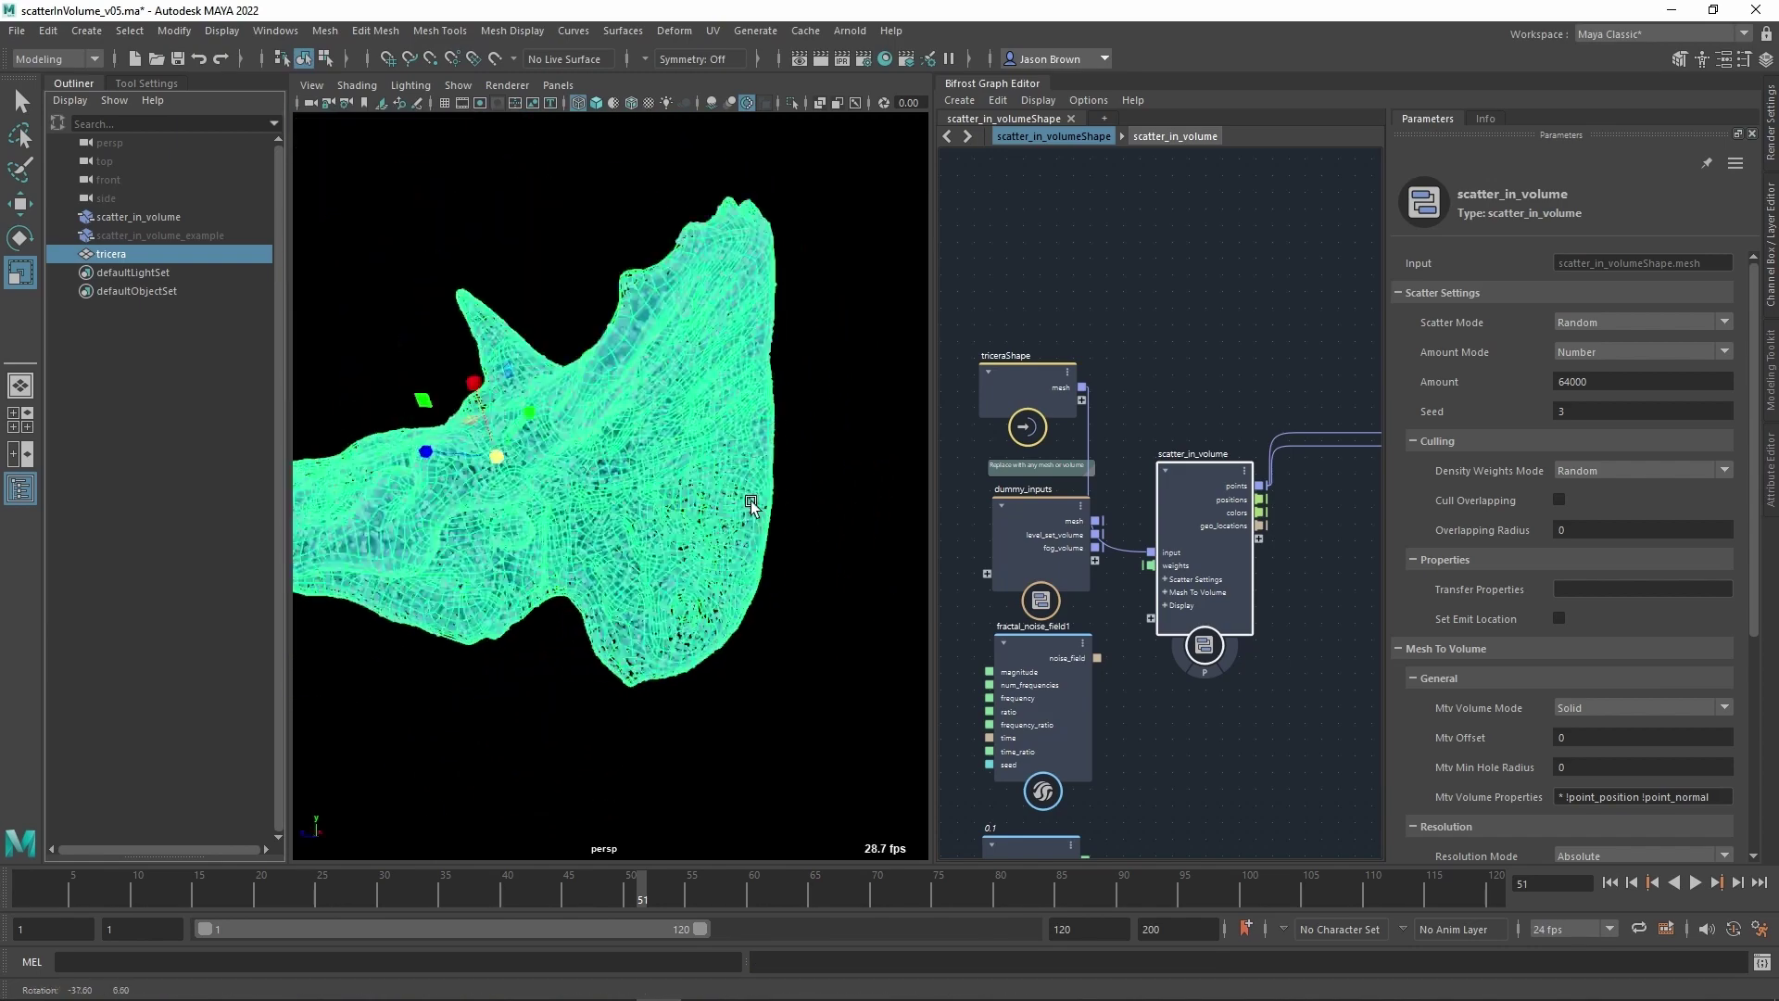
scroll(862, 474, up, 8)
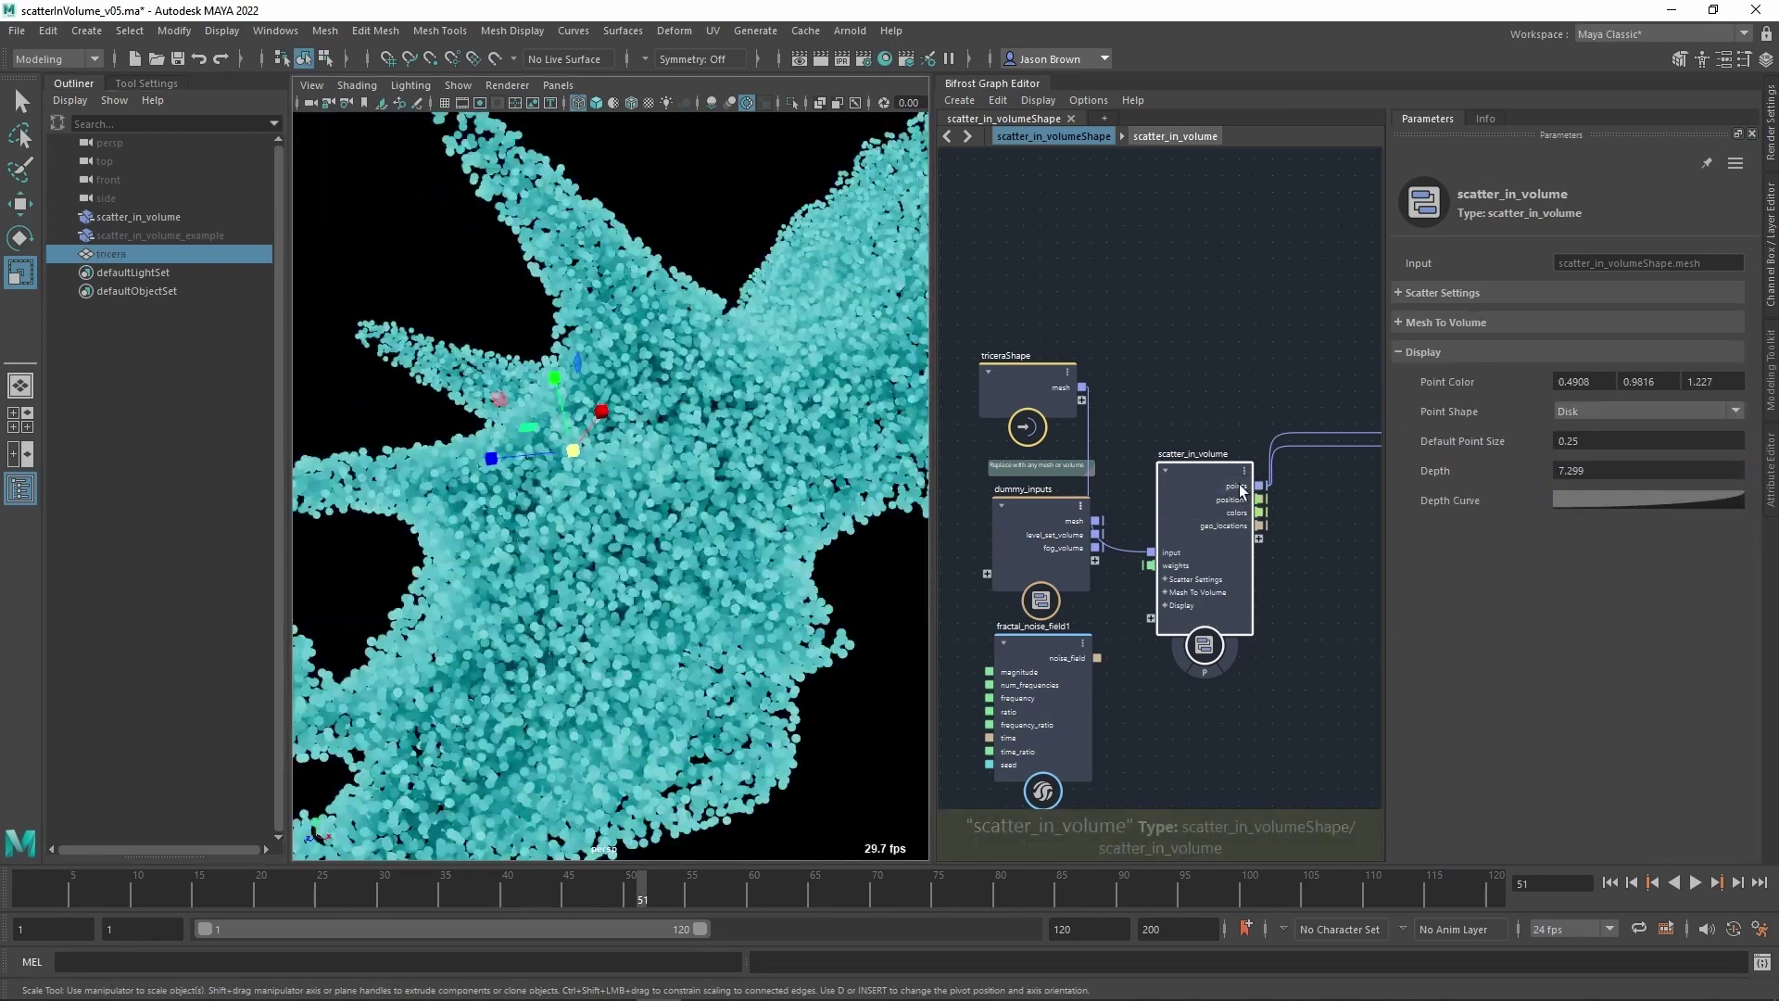
Reduce scatter_in_volume's Amount to 6400 and inspect the sparser points of the skull.
click(1506, 293)
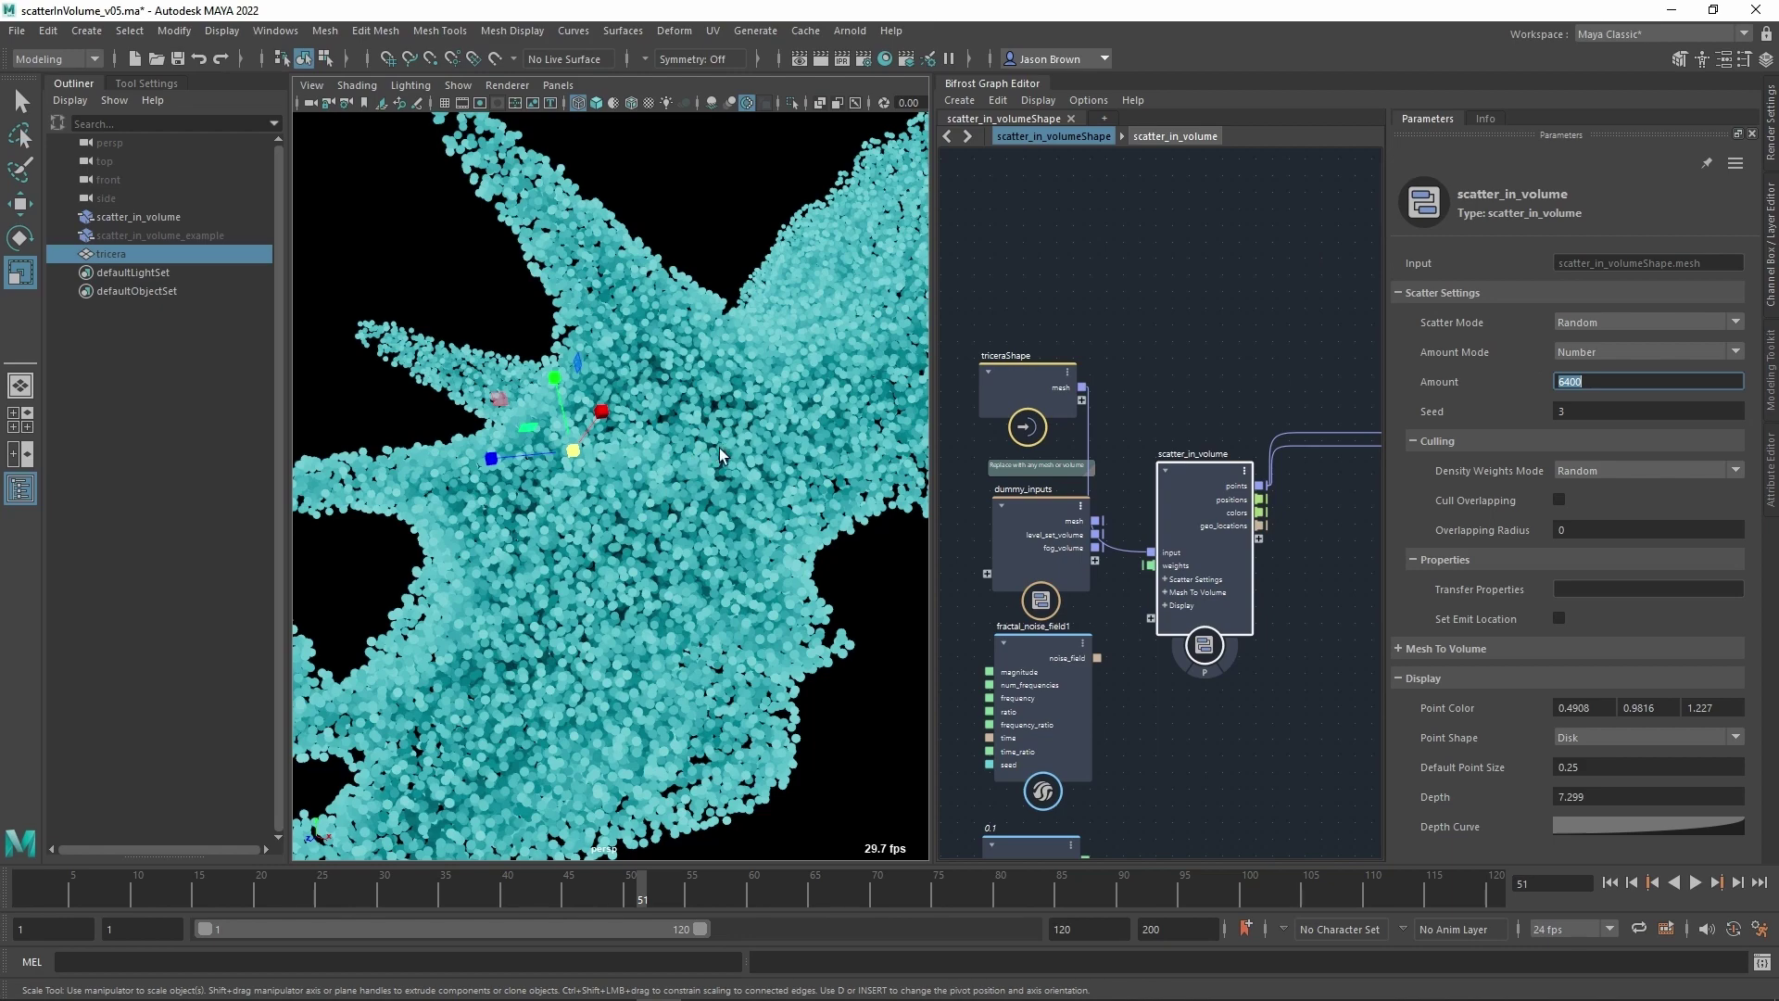
alt+drag(720, 448, 644, 466)
alt+right_drag(644, 466, 694, 516)
alt+drag(694, 516, 938, 534)
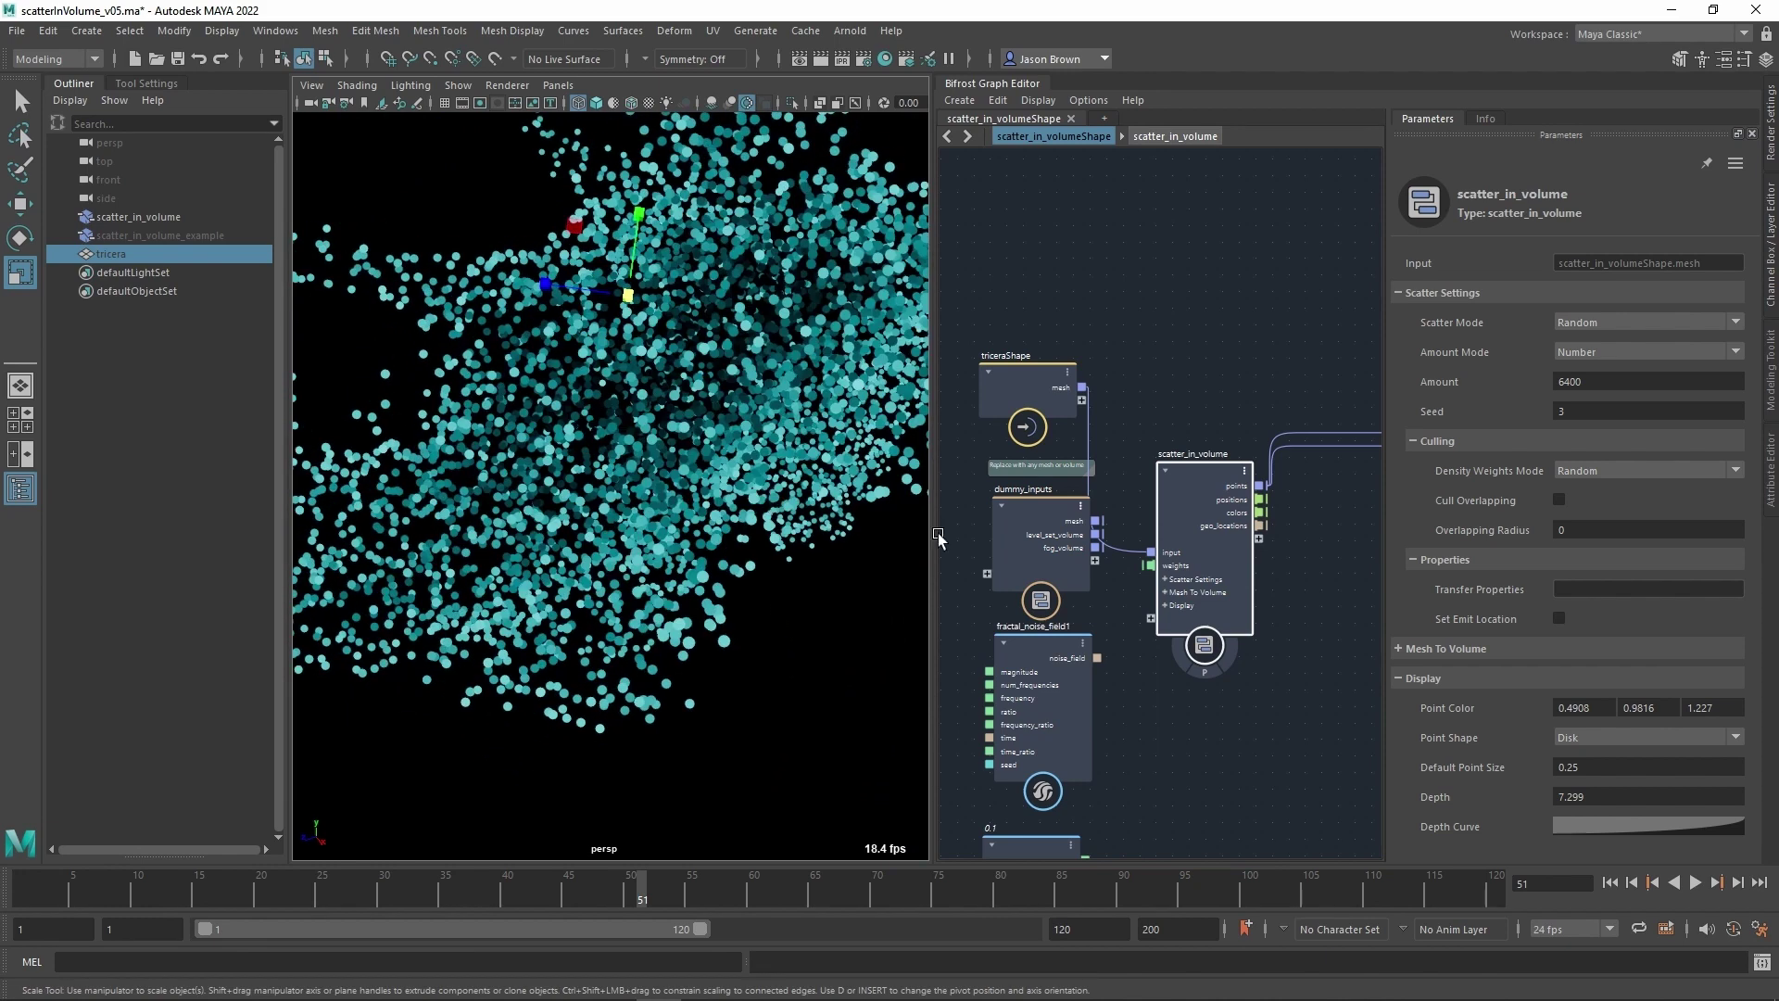
Set the Point Color to 1.227, 0.9816, 0.4 and inspect the recolored points from near and far.
click(1606, 710)
alt+drag(741, 435, 482, 357)
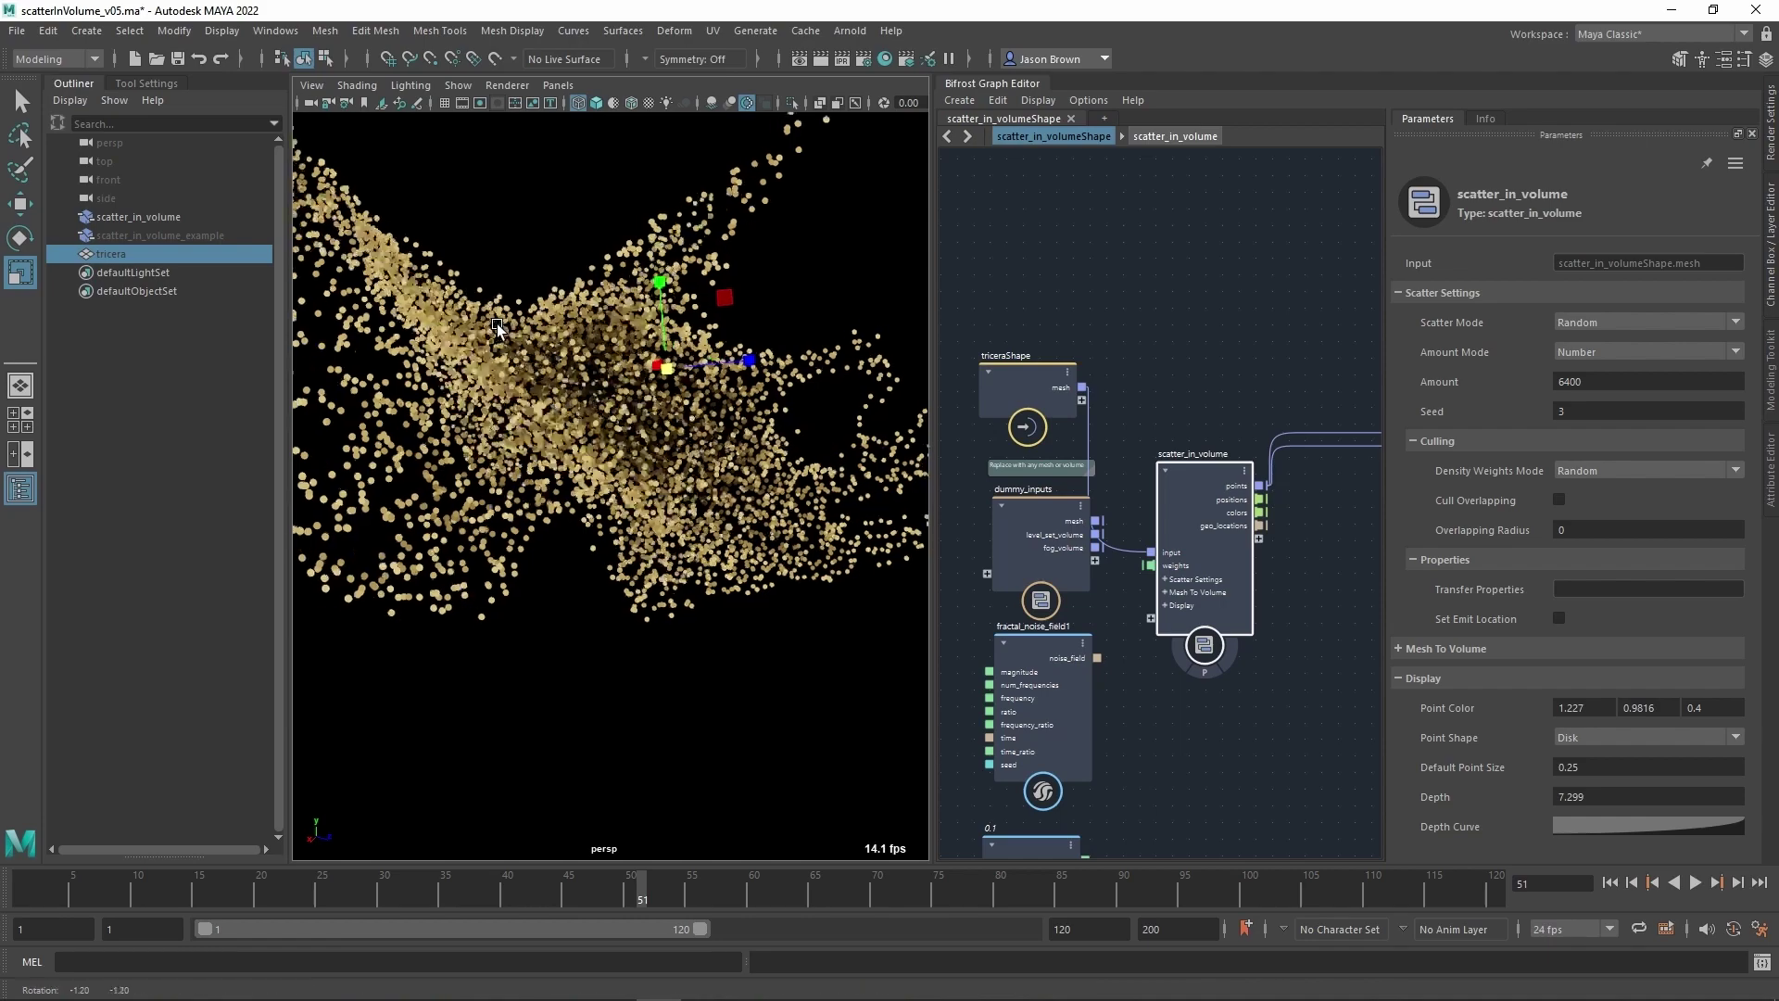
alt+right_drag(482, 356, 686, 357)
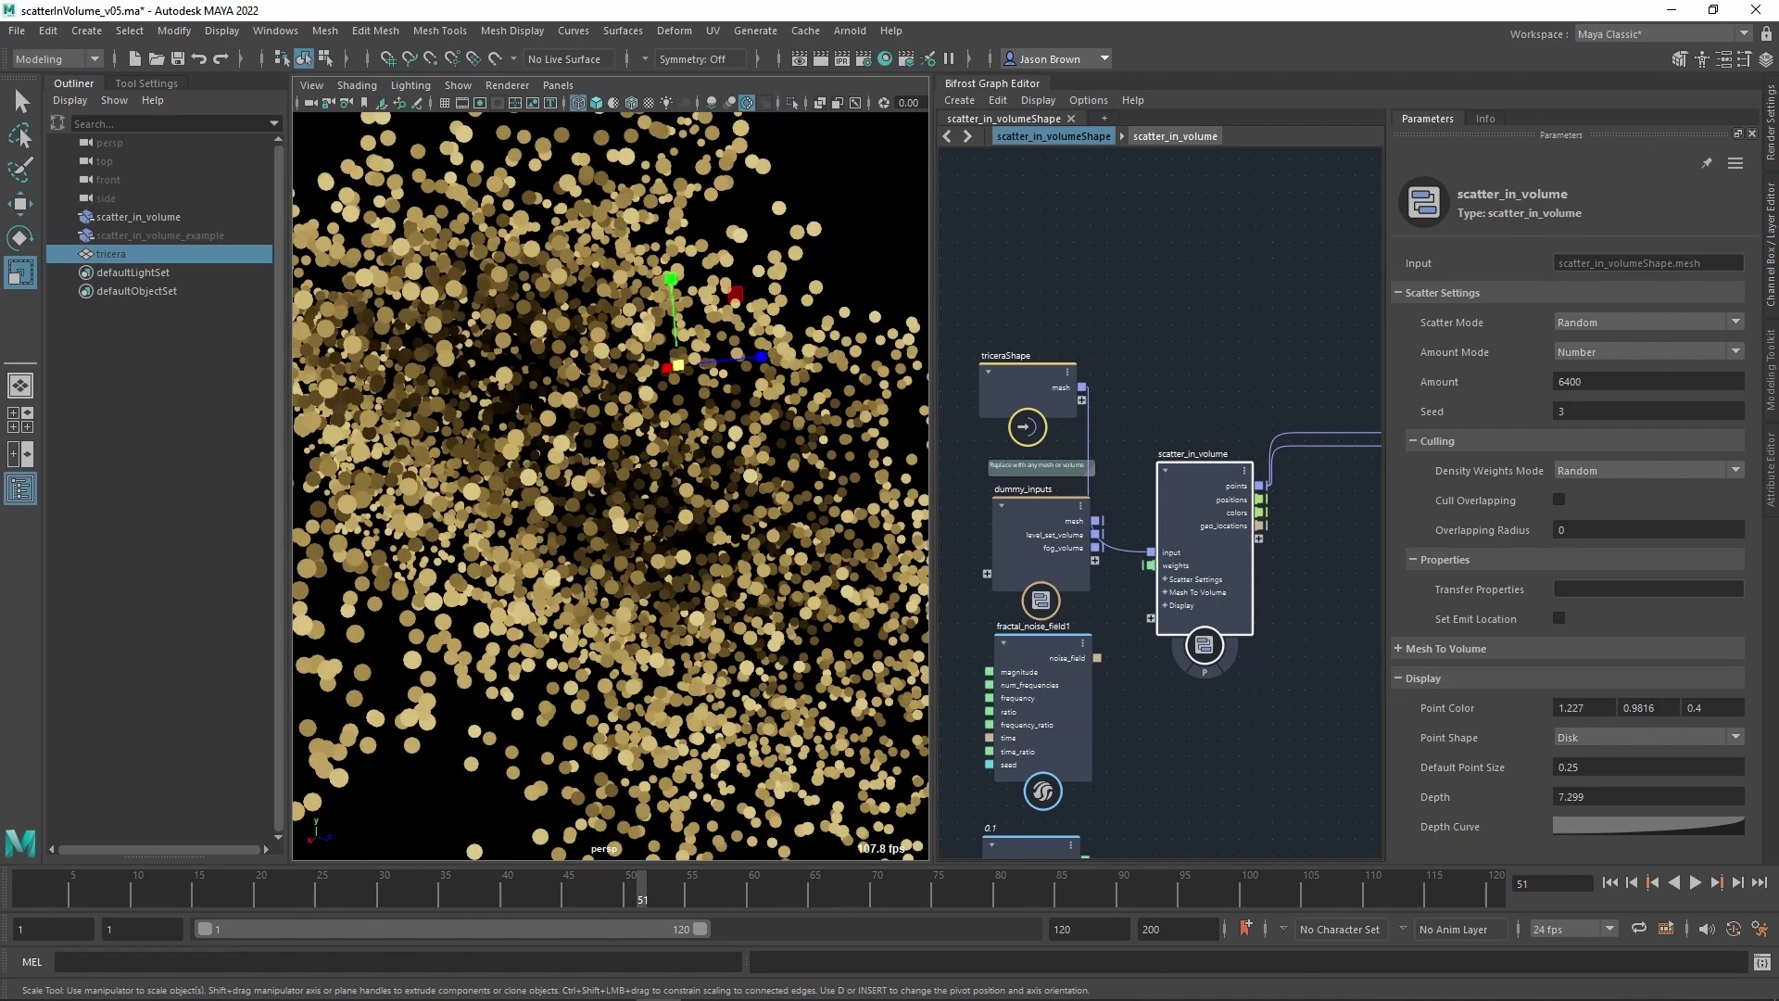
alt+right_drag(712, 395, 612, 408)
alt+drag(769, 417, 759, 478)
alt+right_drag(760, 478, 741, 555)
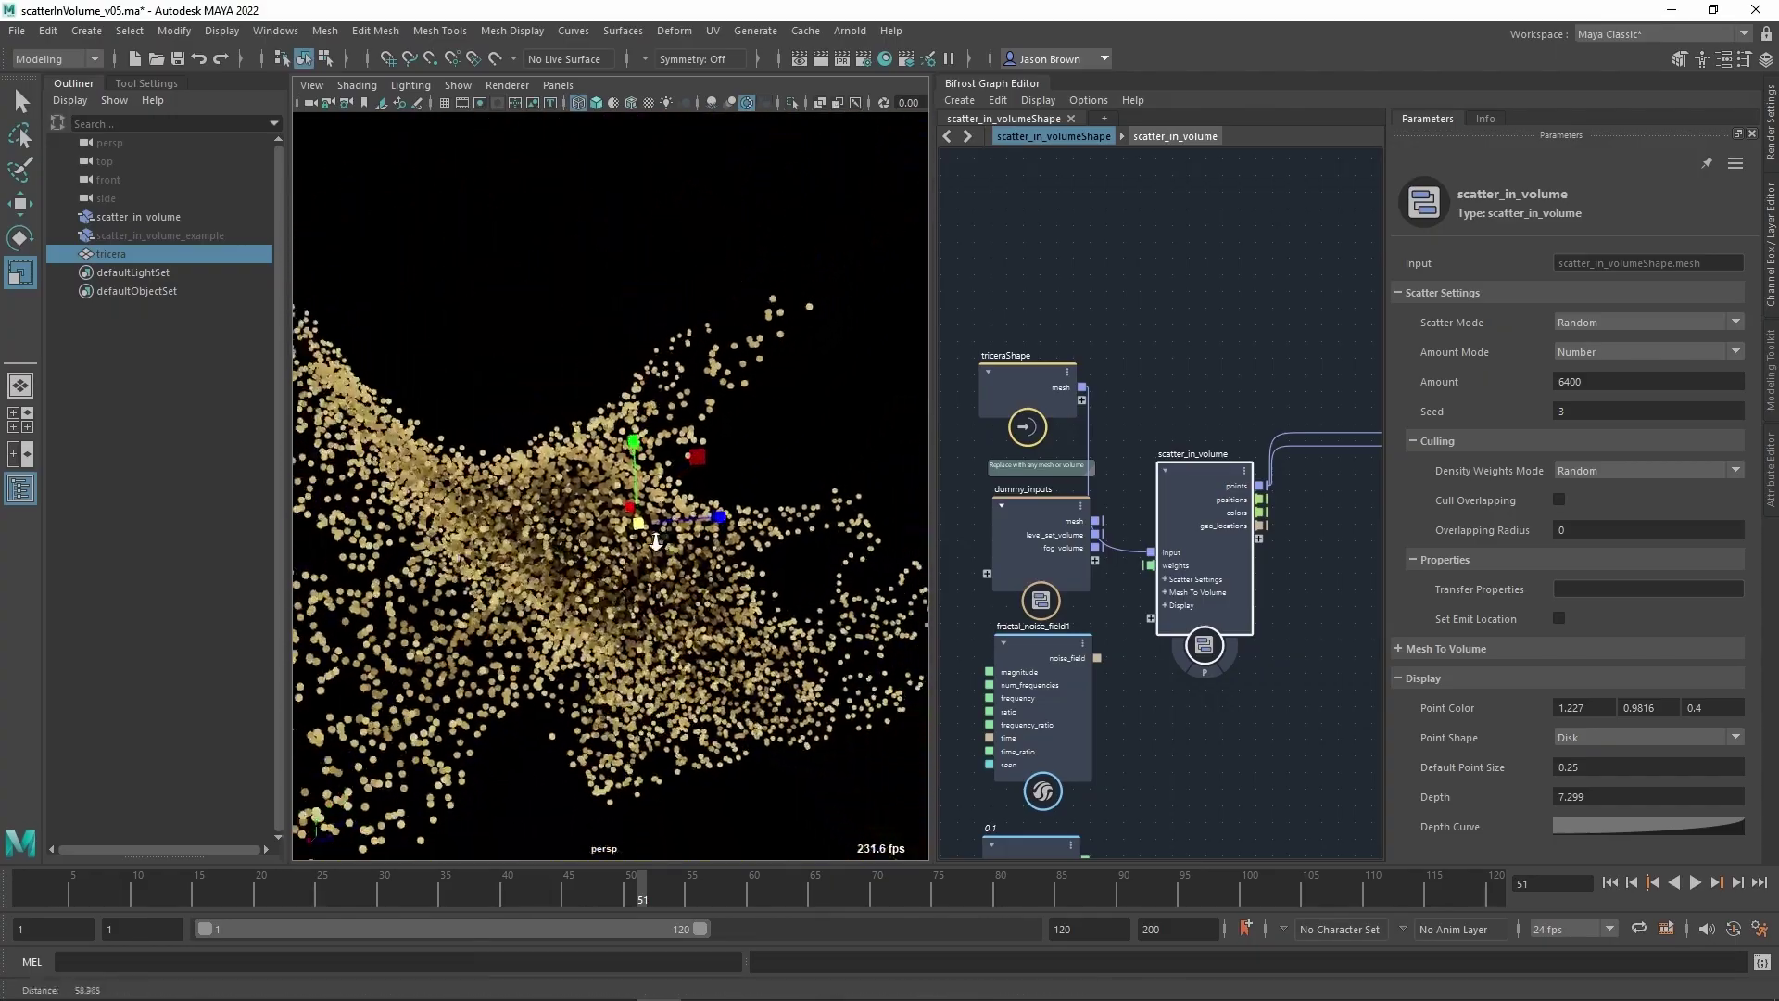
alt+drag(741, 556, 654, 636)
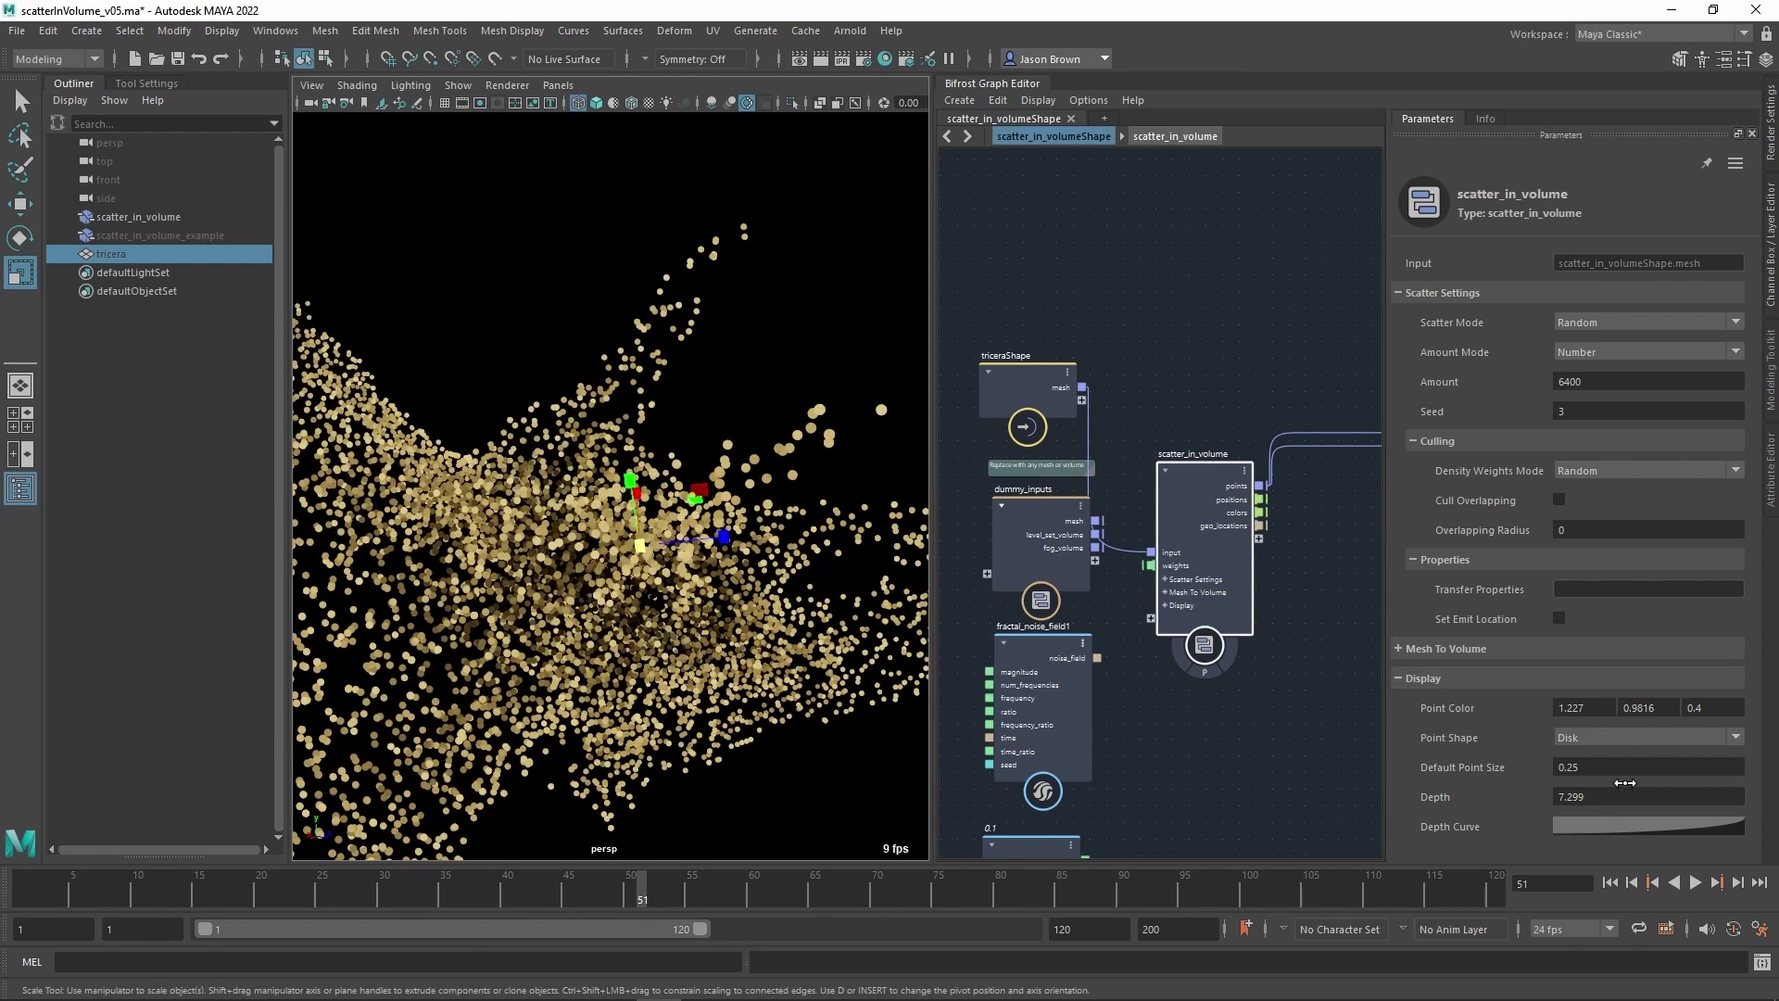
Try Point as the display Point Shape, and switch it back to Disk.
click(1590, 738)
click(1598, 743)
click(1598, 743)
click(1574, 756)
click(1614, 740)
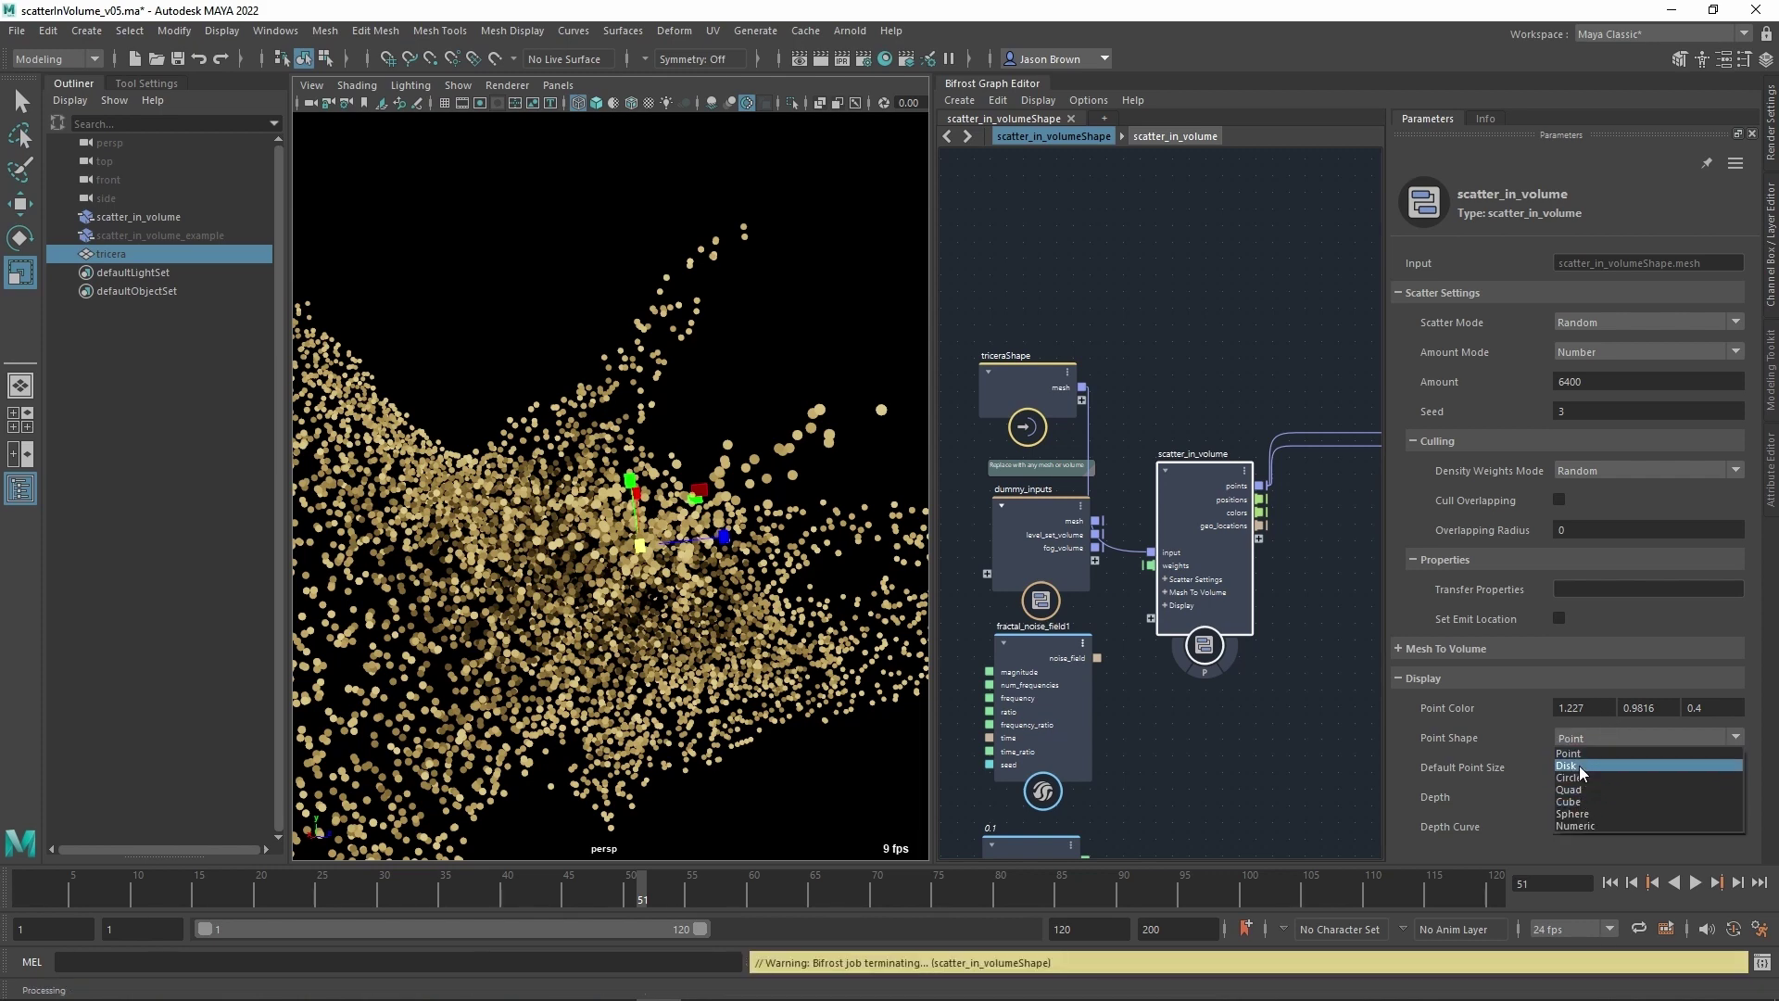
click(1579, 766)
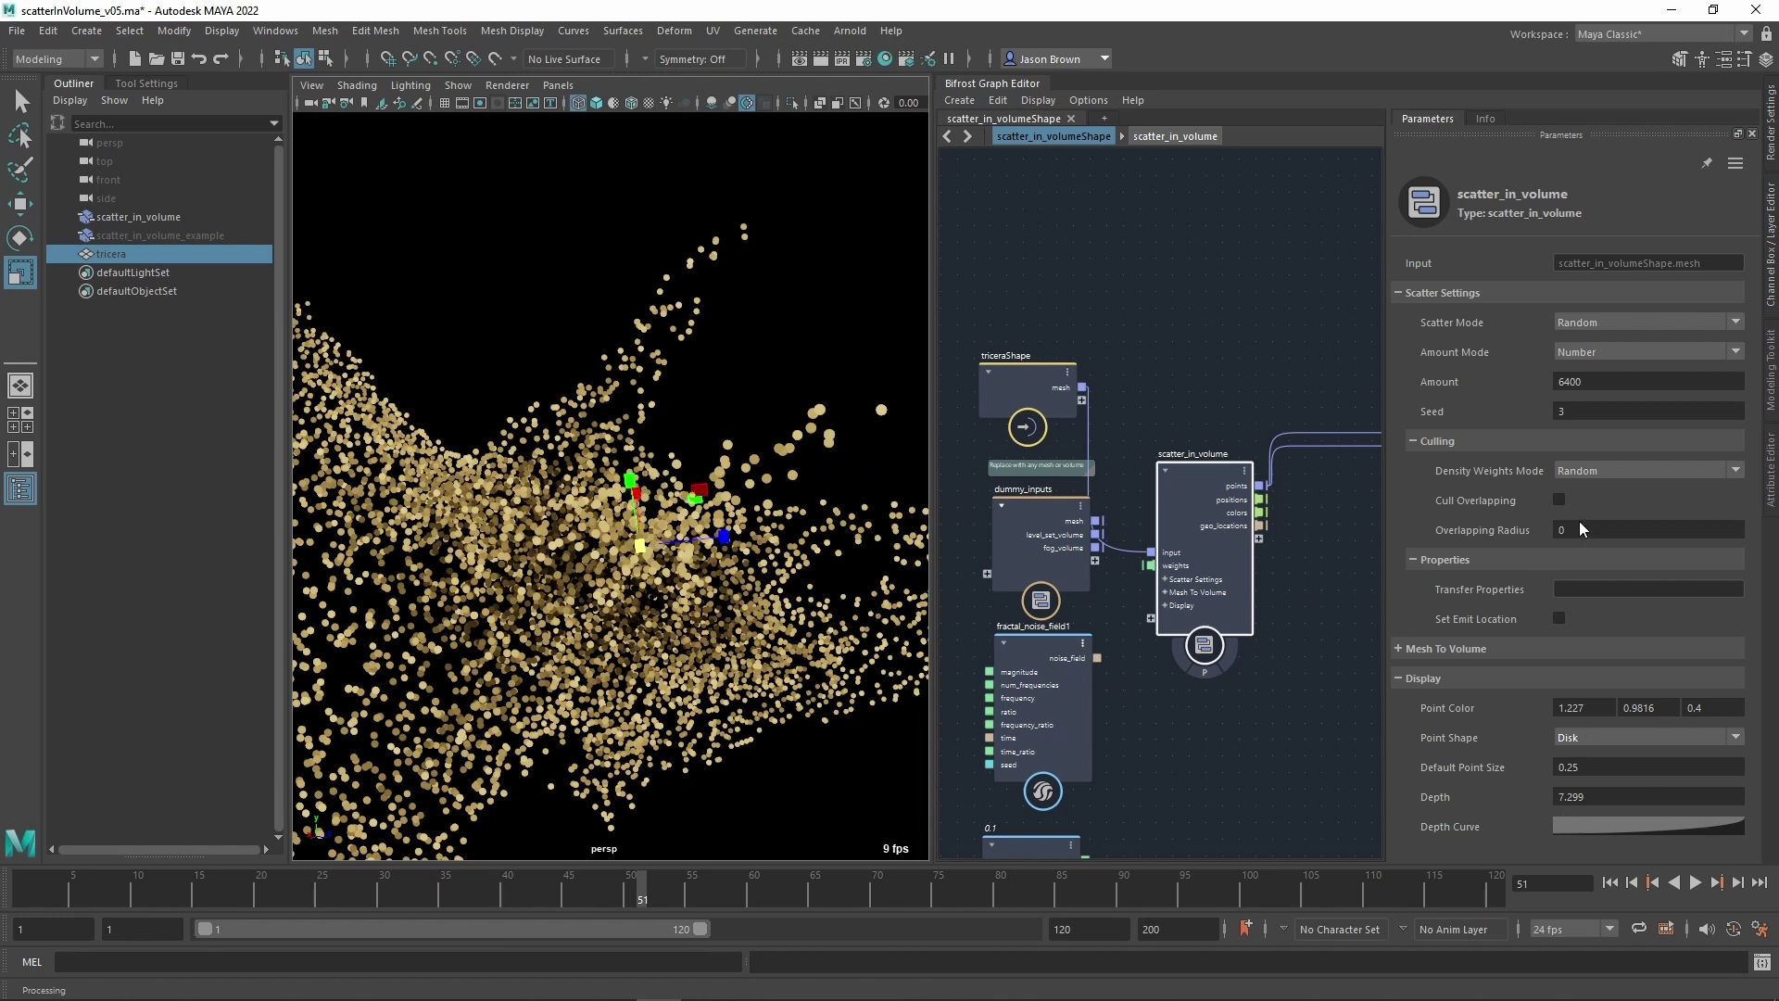
Increase the display Depth to 13.55 and set the Mesh To Volume Resolution Mode to Relative.
ctrl+drag(1287, 739, 1208, 729)
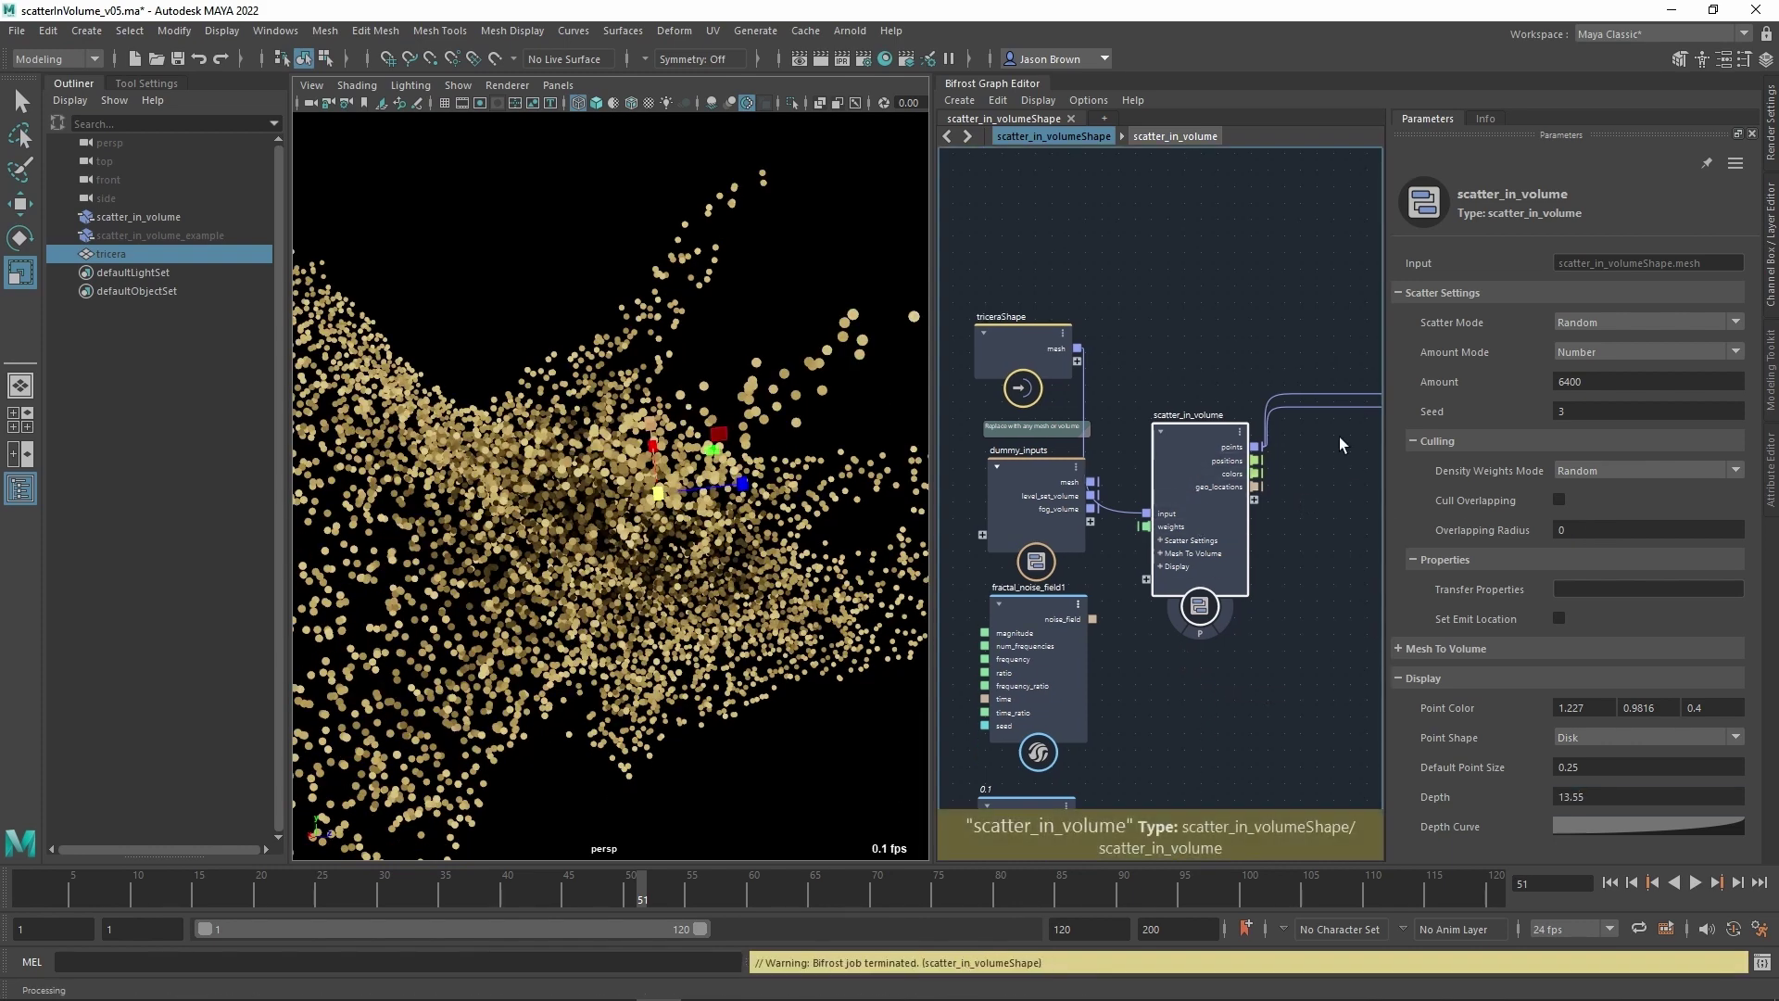
scroll(814, 428, up, 5)
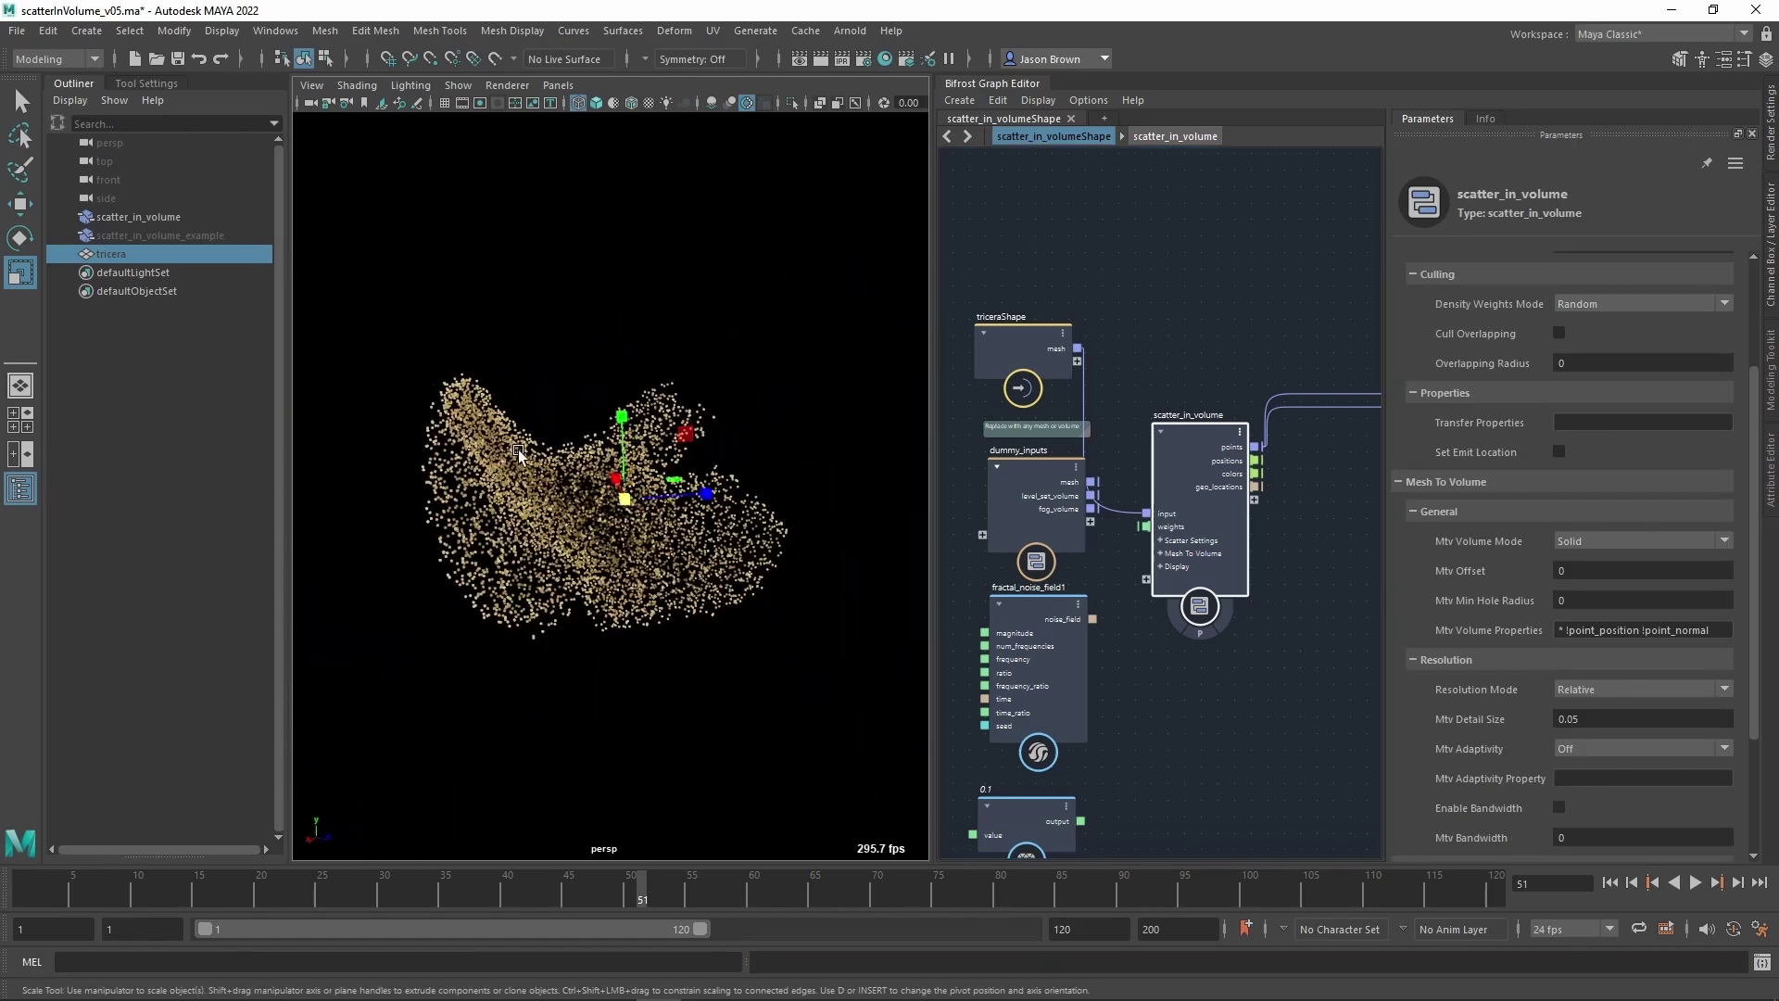
alt+drag(815, 429, 520, 584)
alt+right_drag(519, 584, 503, 576)
alt+drag(503, 577, 547, 593)
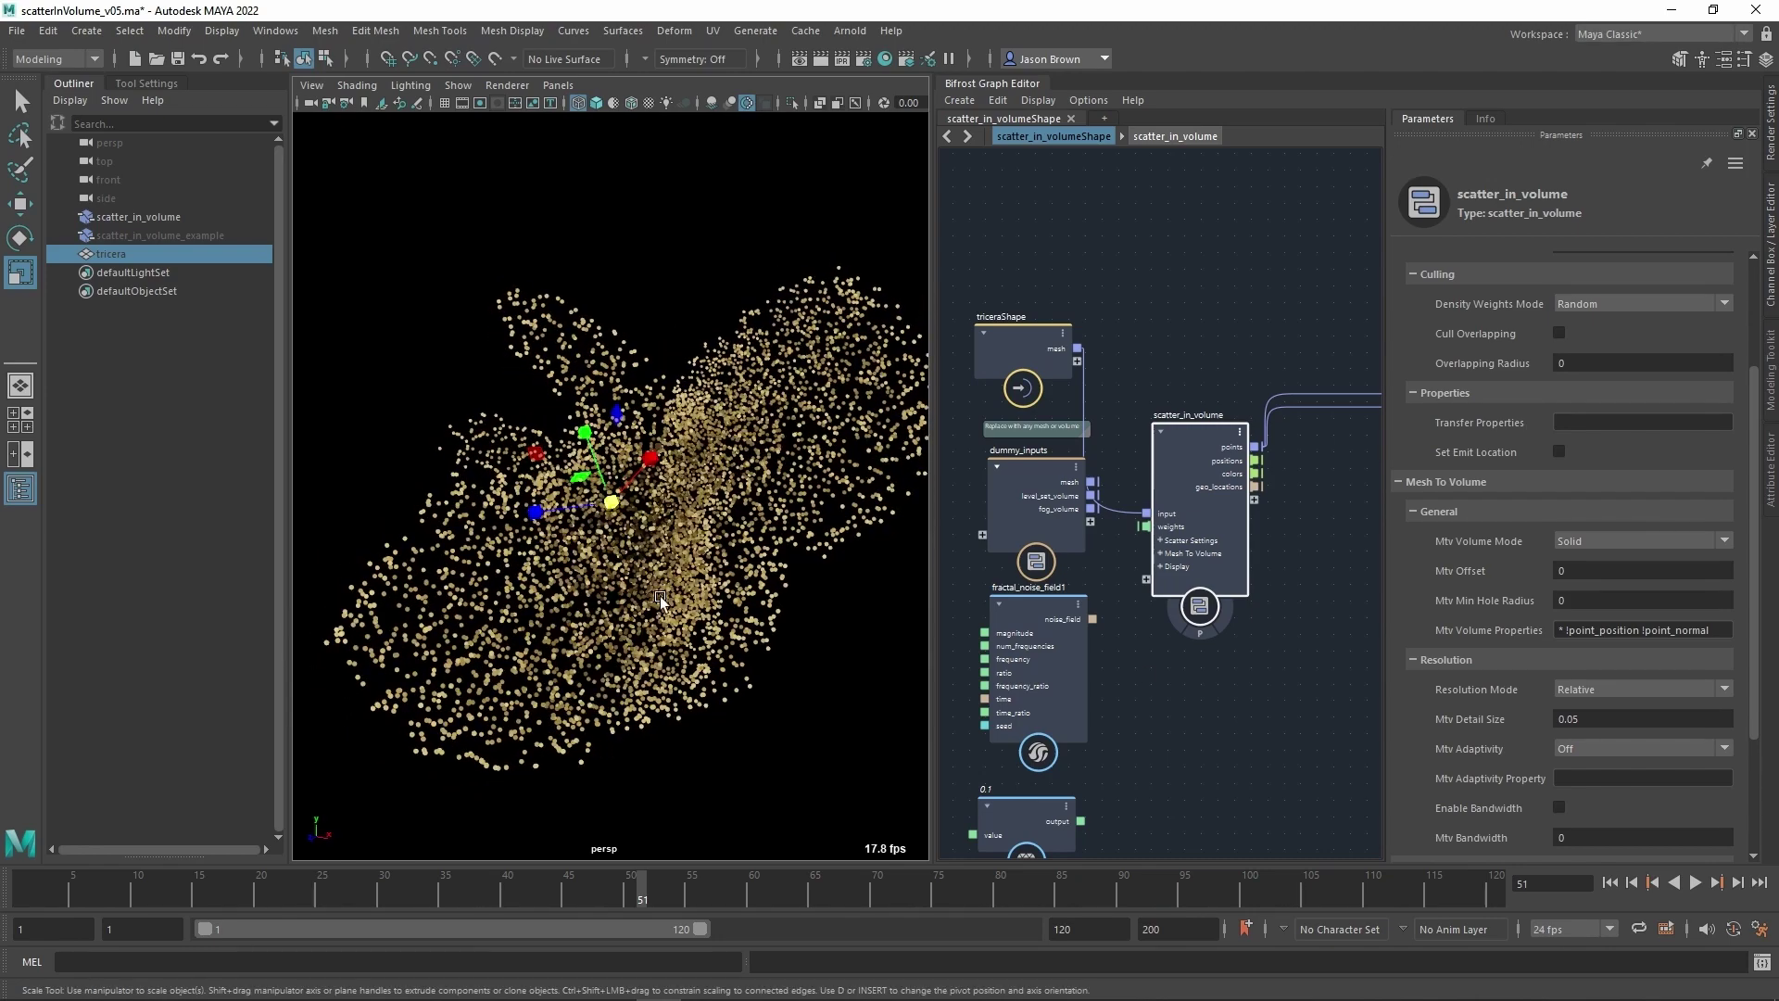
Lower the display Depth to 6.774 and inspect the shading of the skull's points from several angles.
click(1445, 482)
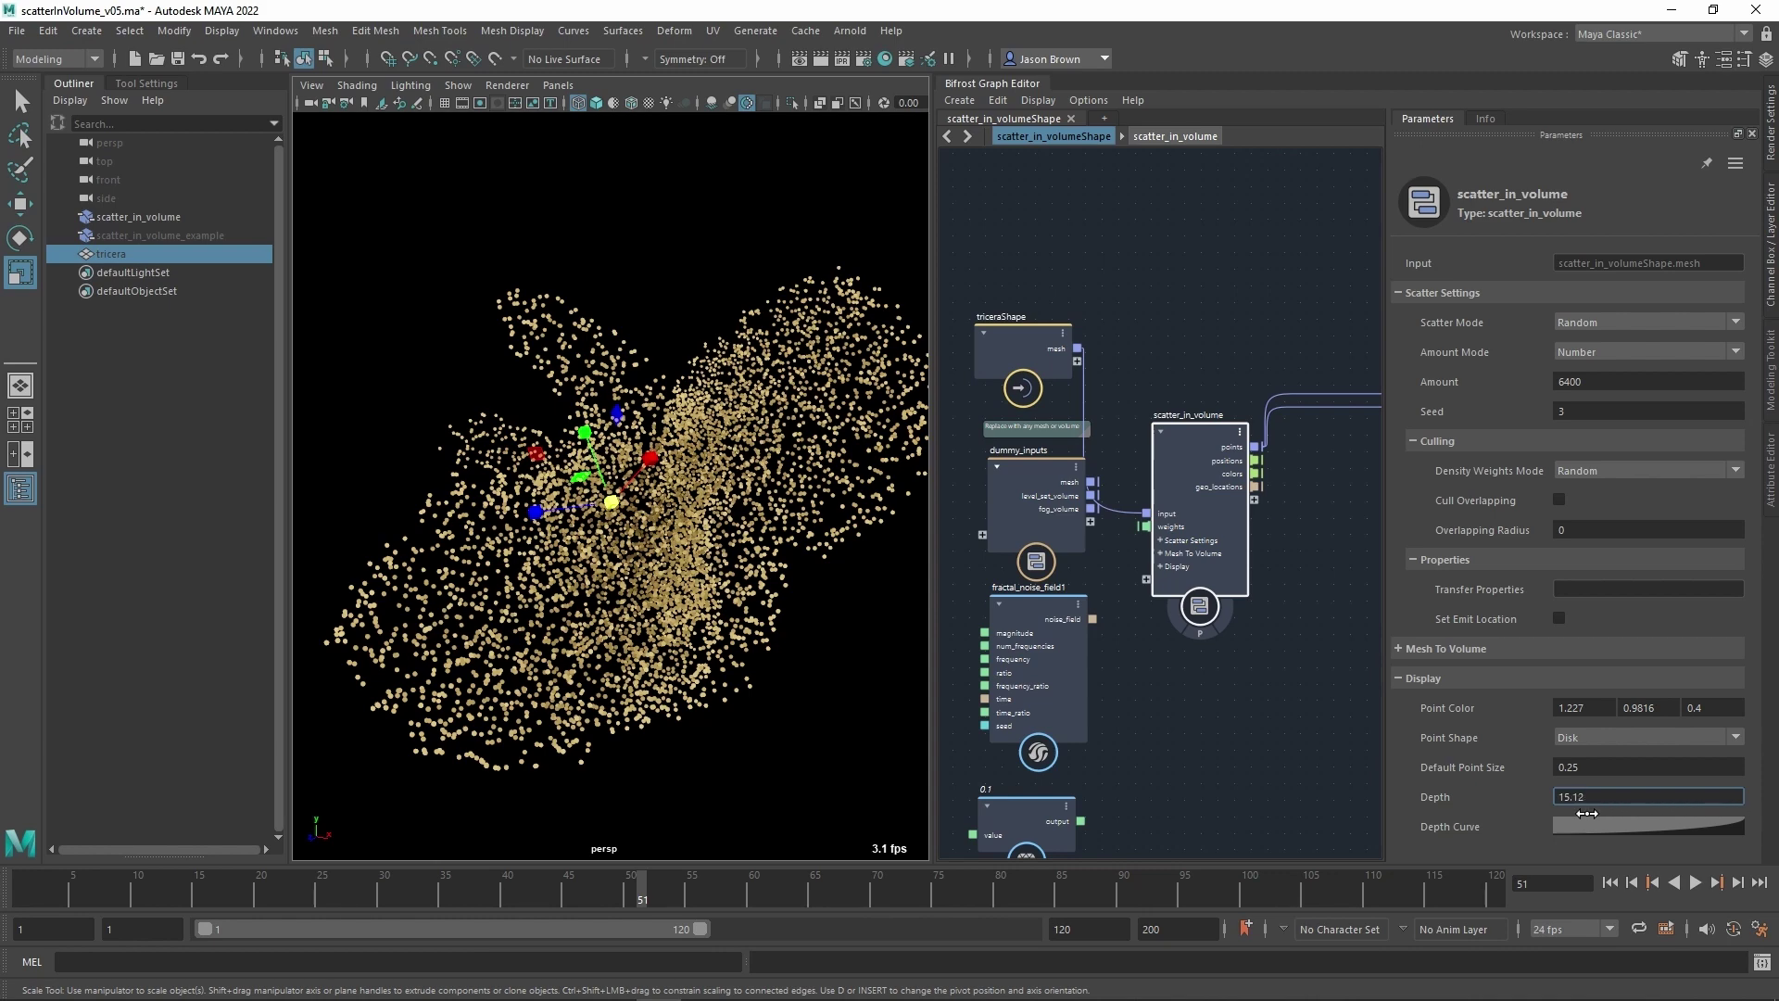
mouse_move(1427, 811)
mouse_down()
mouse_move(1403, 811)
mouse_move(1465, 812)
mouse_up()
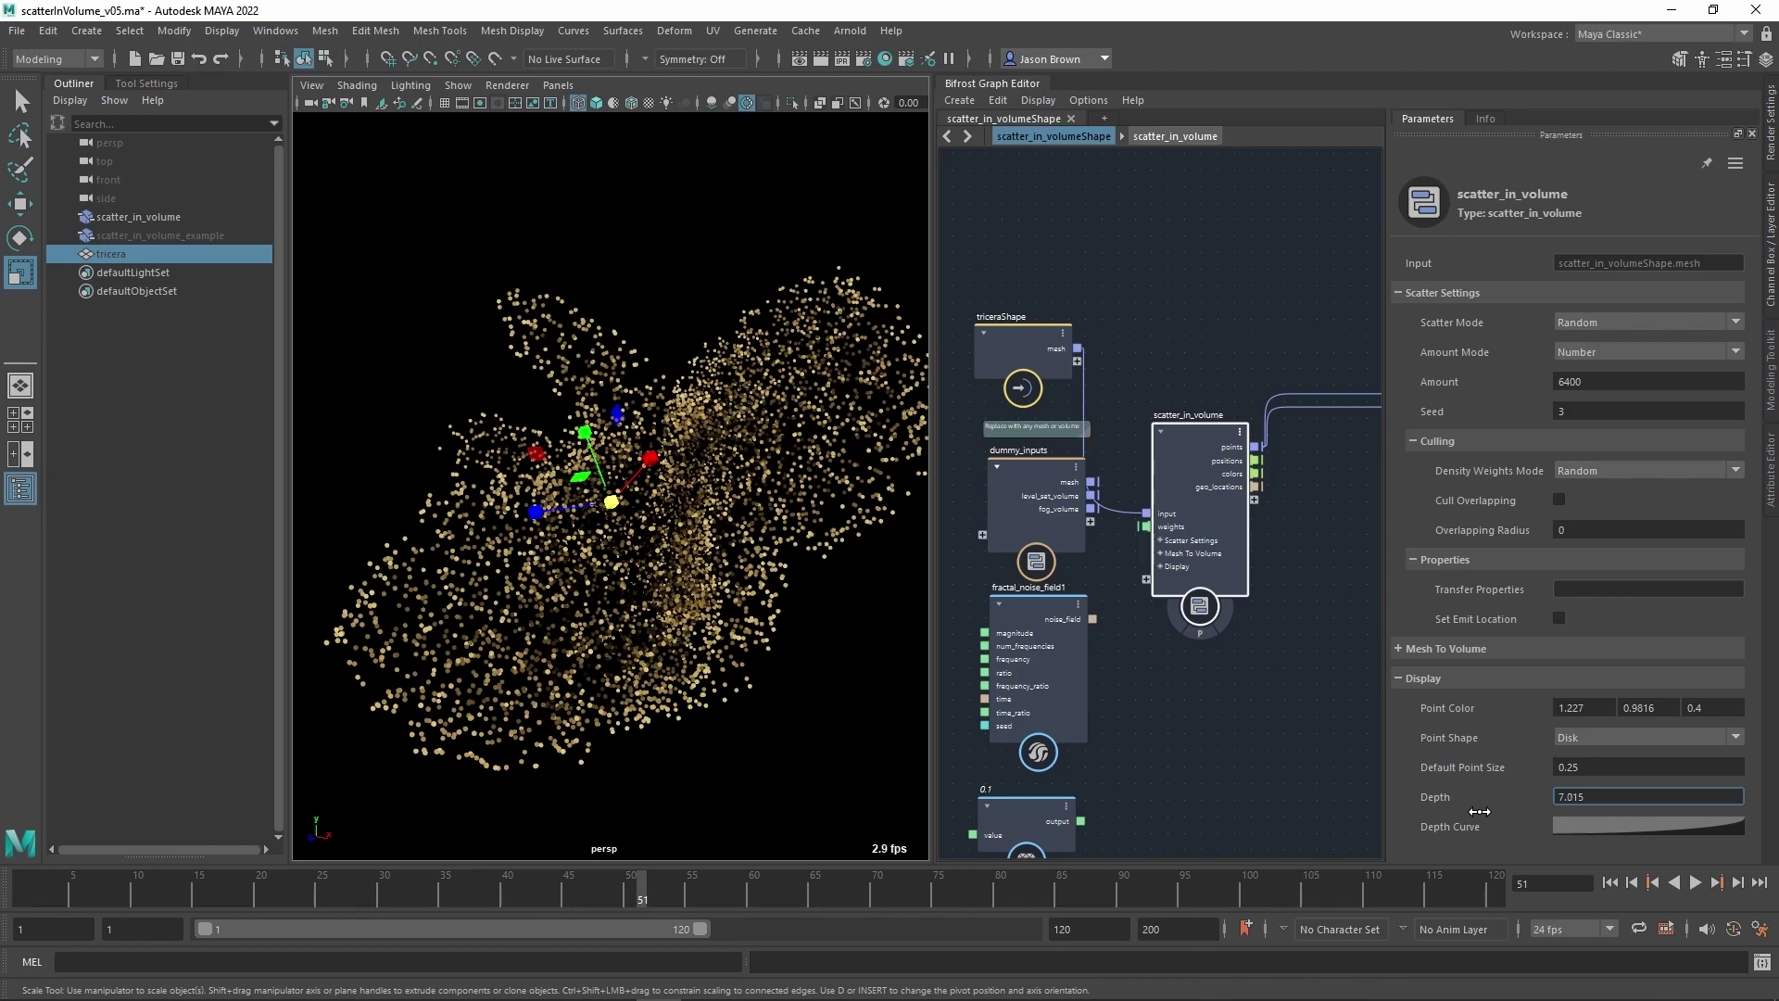
alt+drag(815, 620, 929, 641)
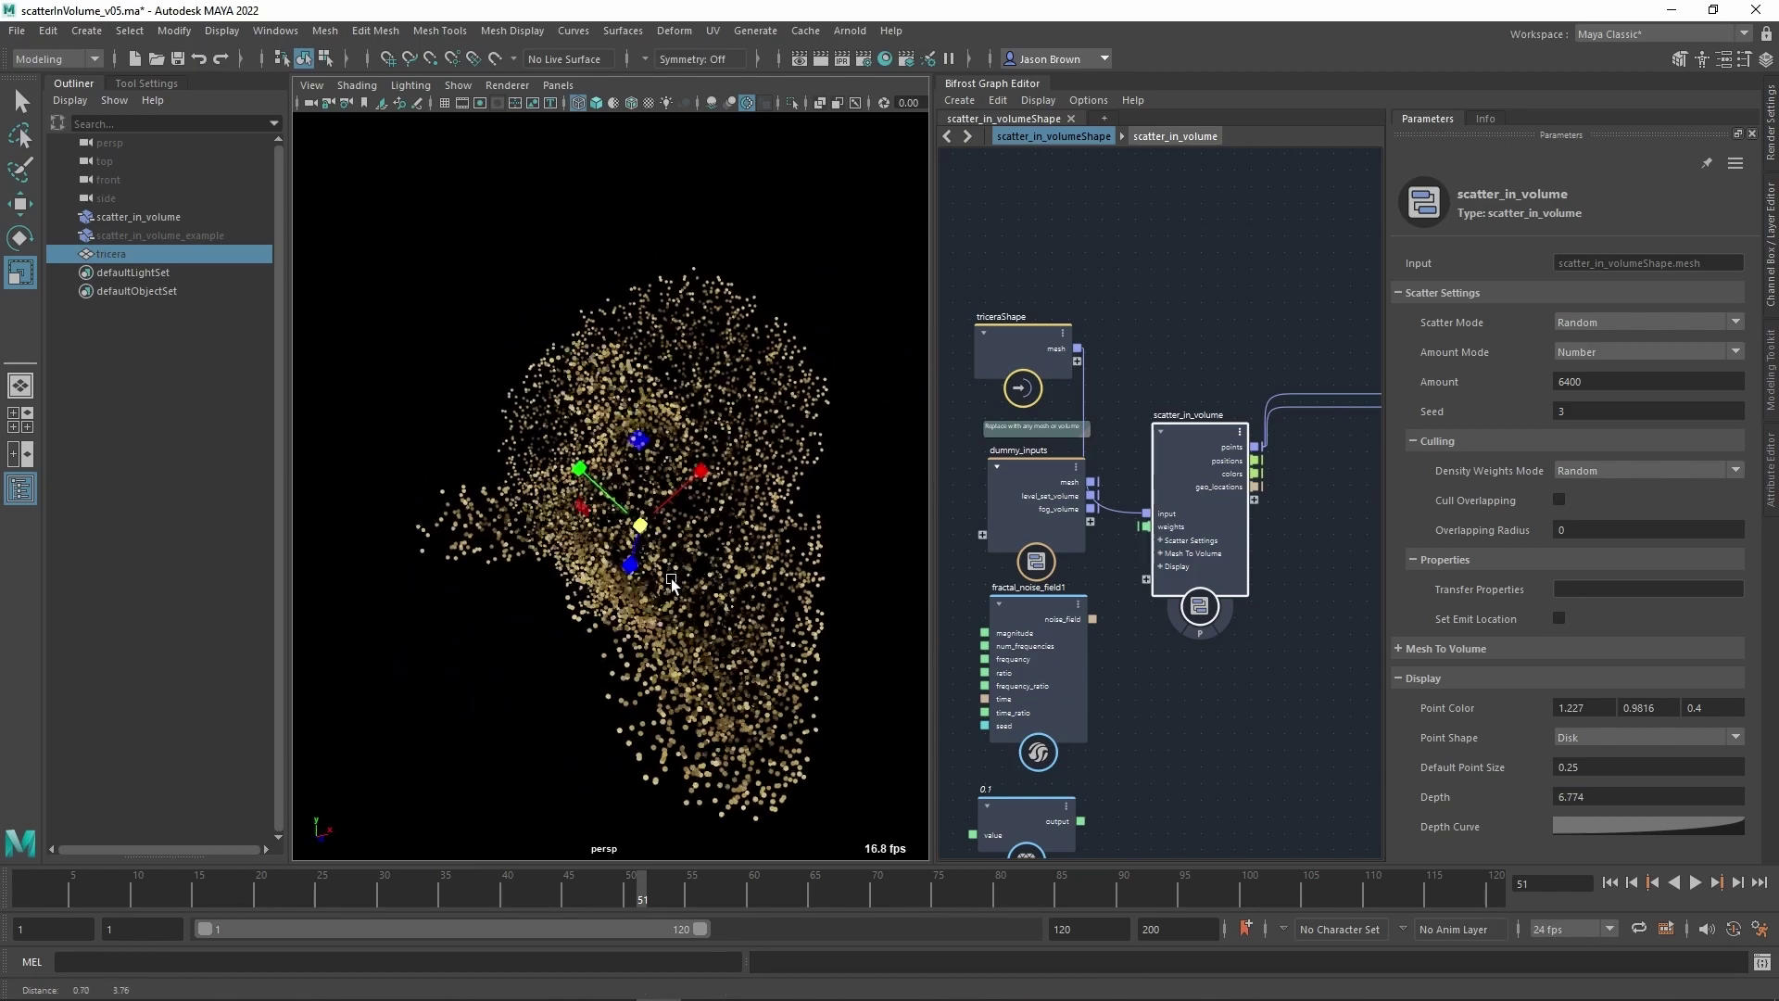
alt+right_drag(670, 583, 796, 619)
alt+drag(797, 619, 815, 518)
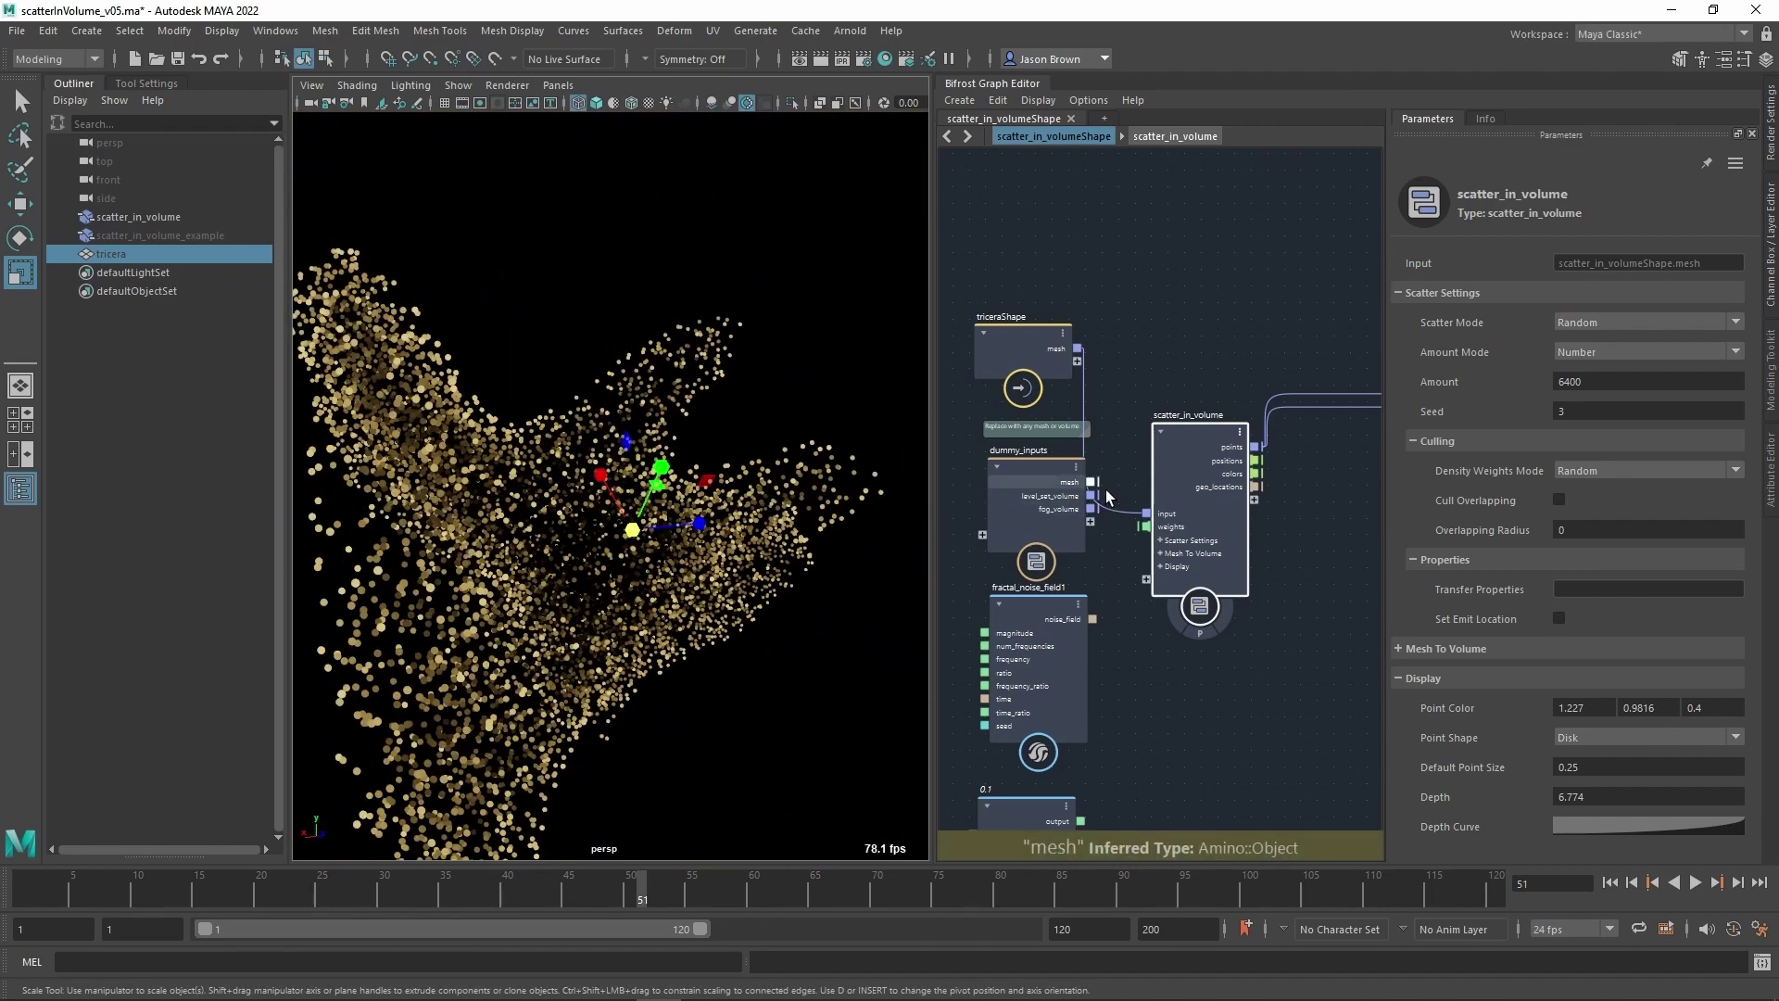
Connect dummy_inputs' level_set_volume to scatter_in_volume's input and set the Amount to 64000.
drag(1093, 498, 1149, 513)
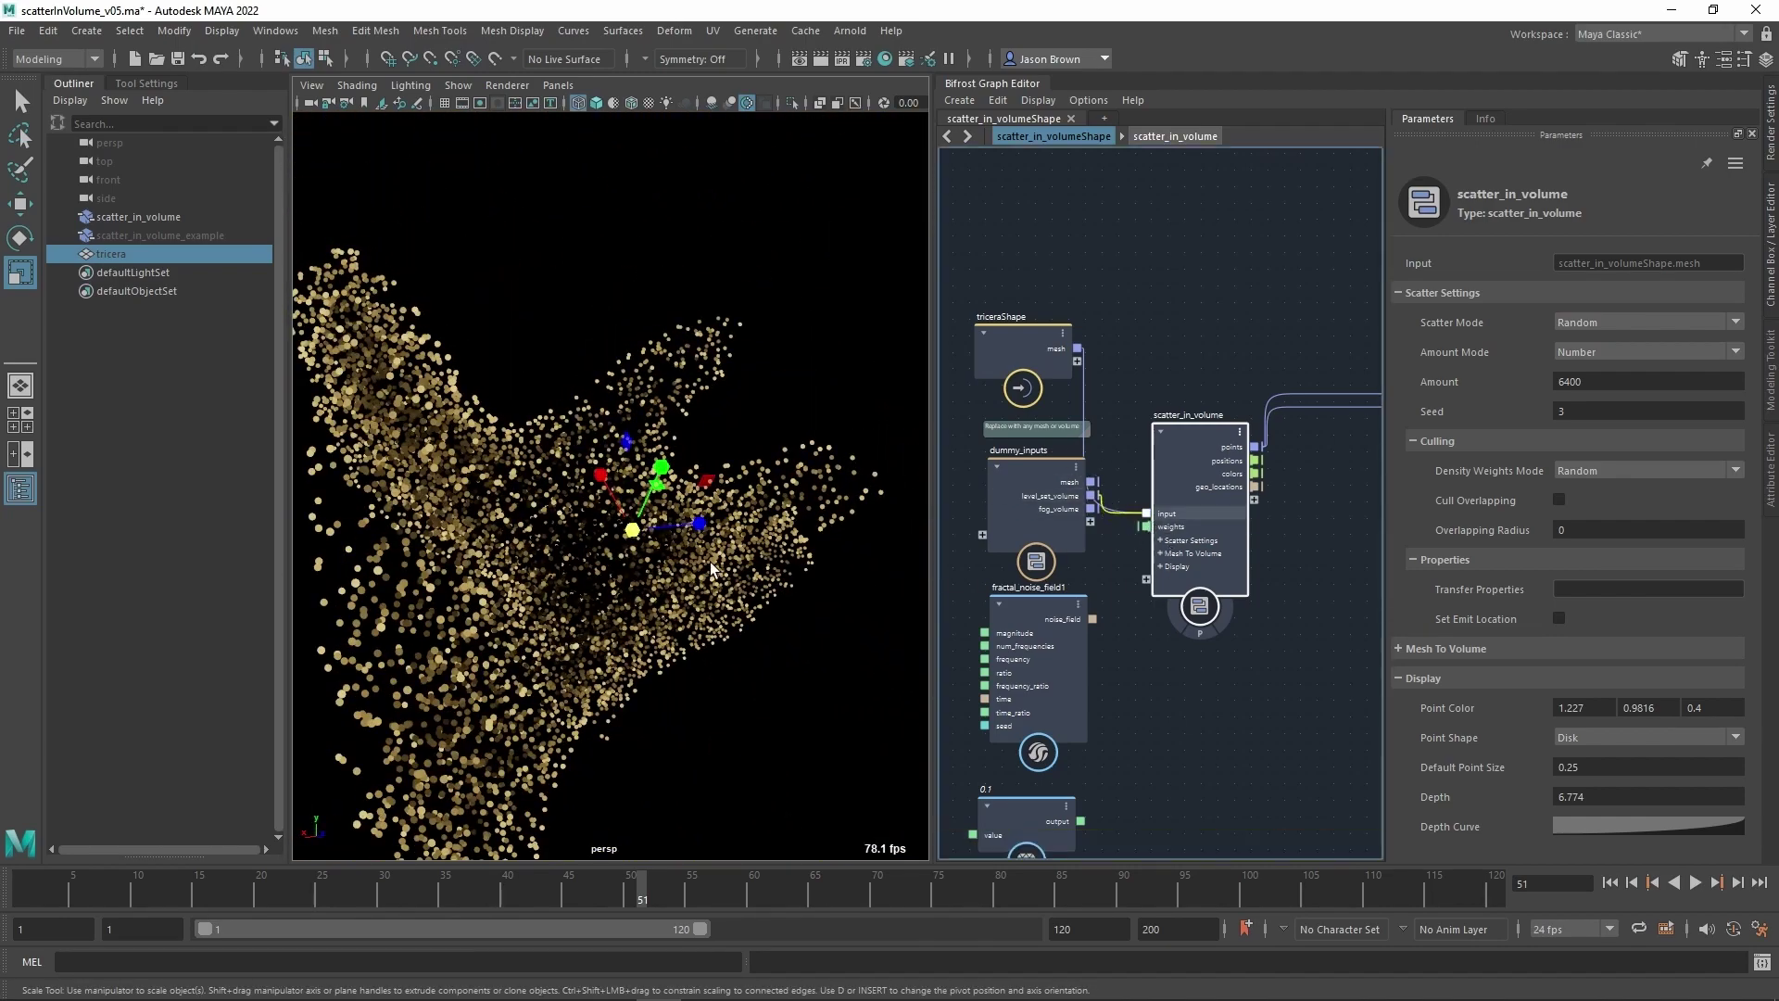
click(1627, 385)
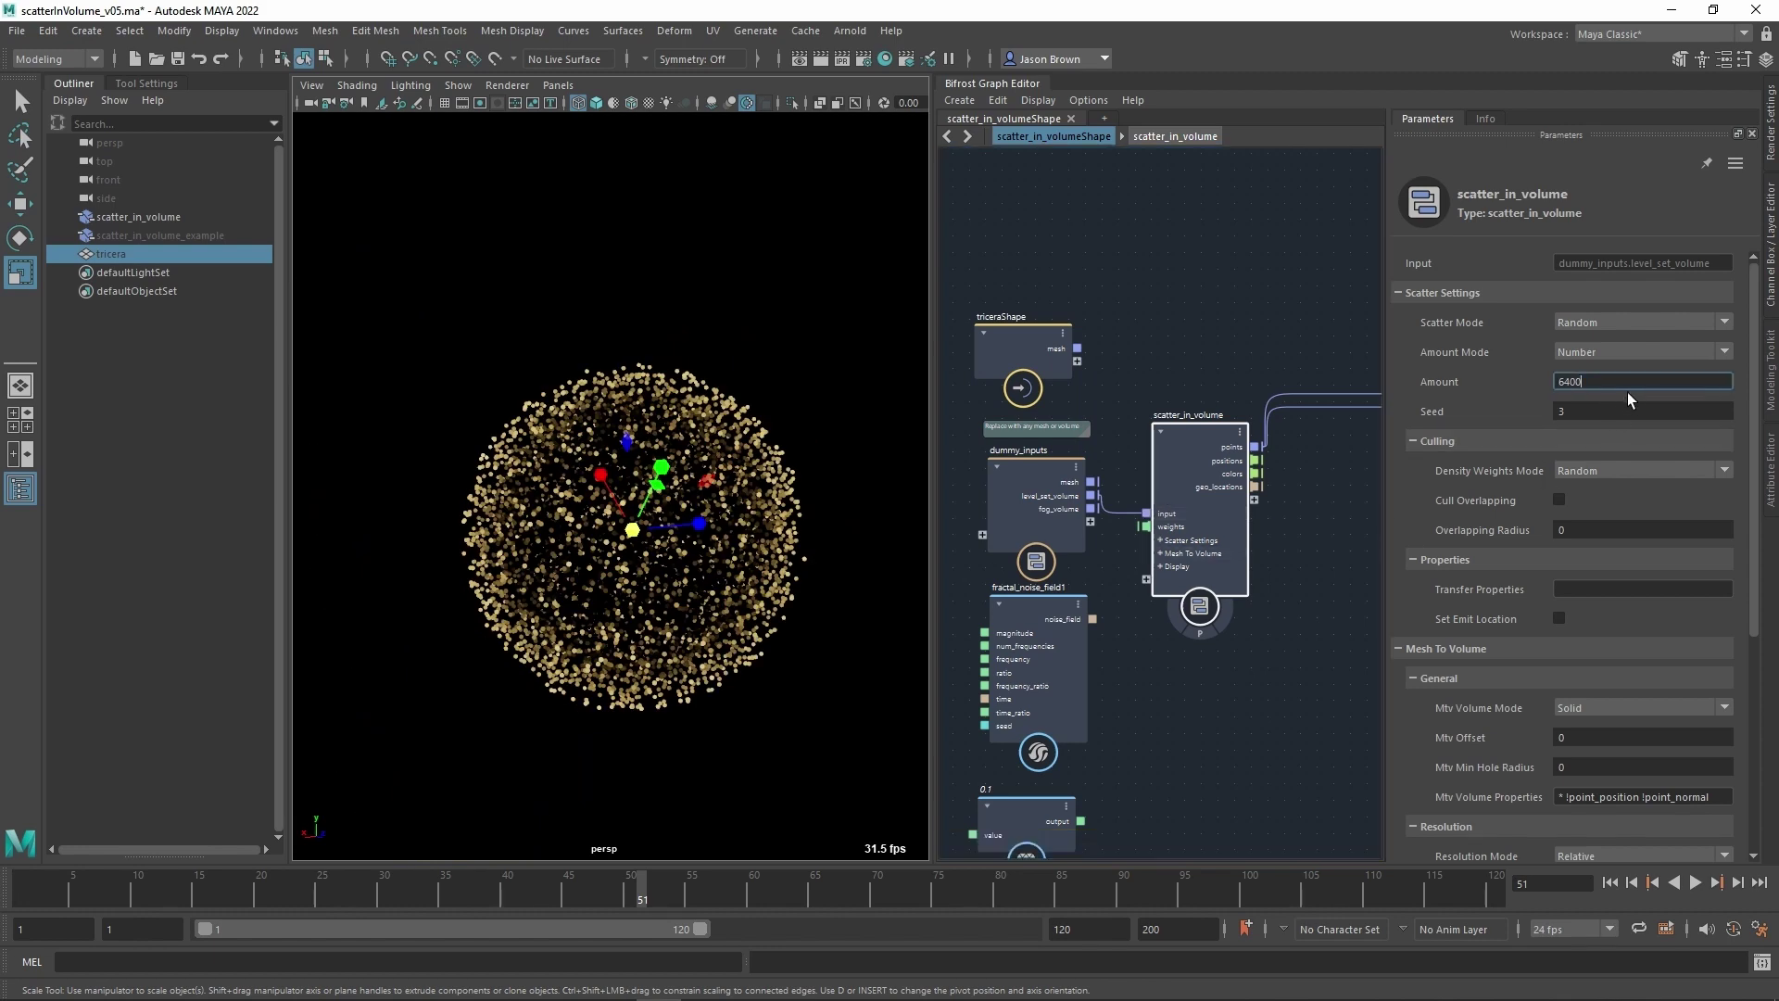
text(0)
key(Return)
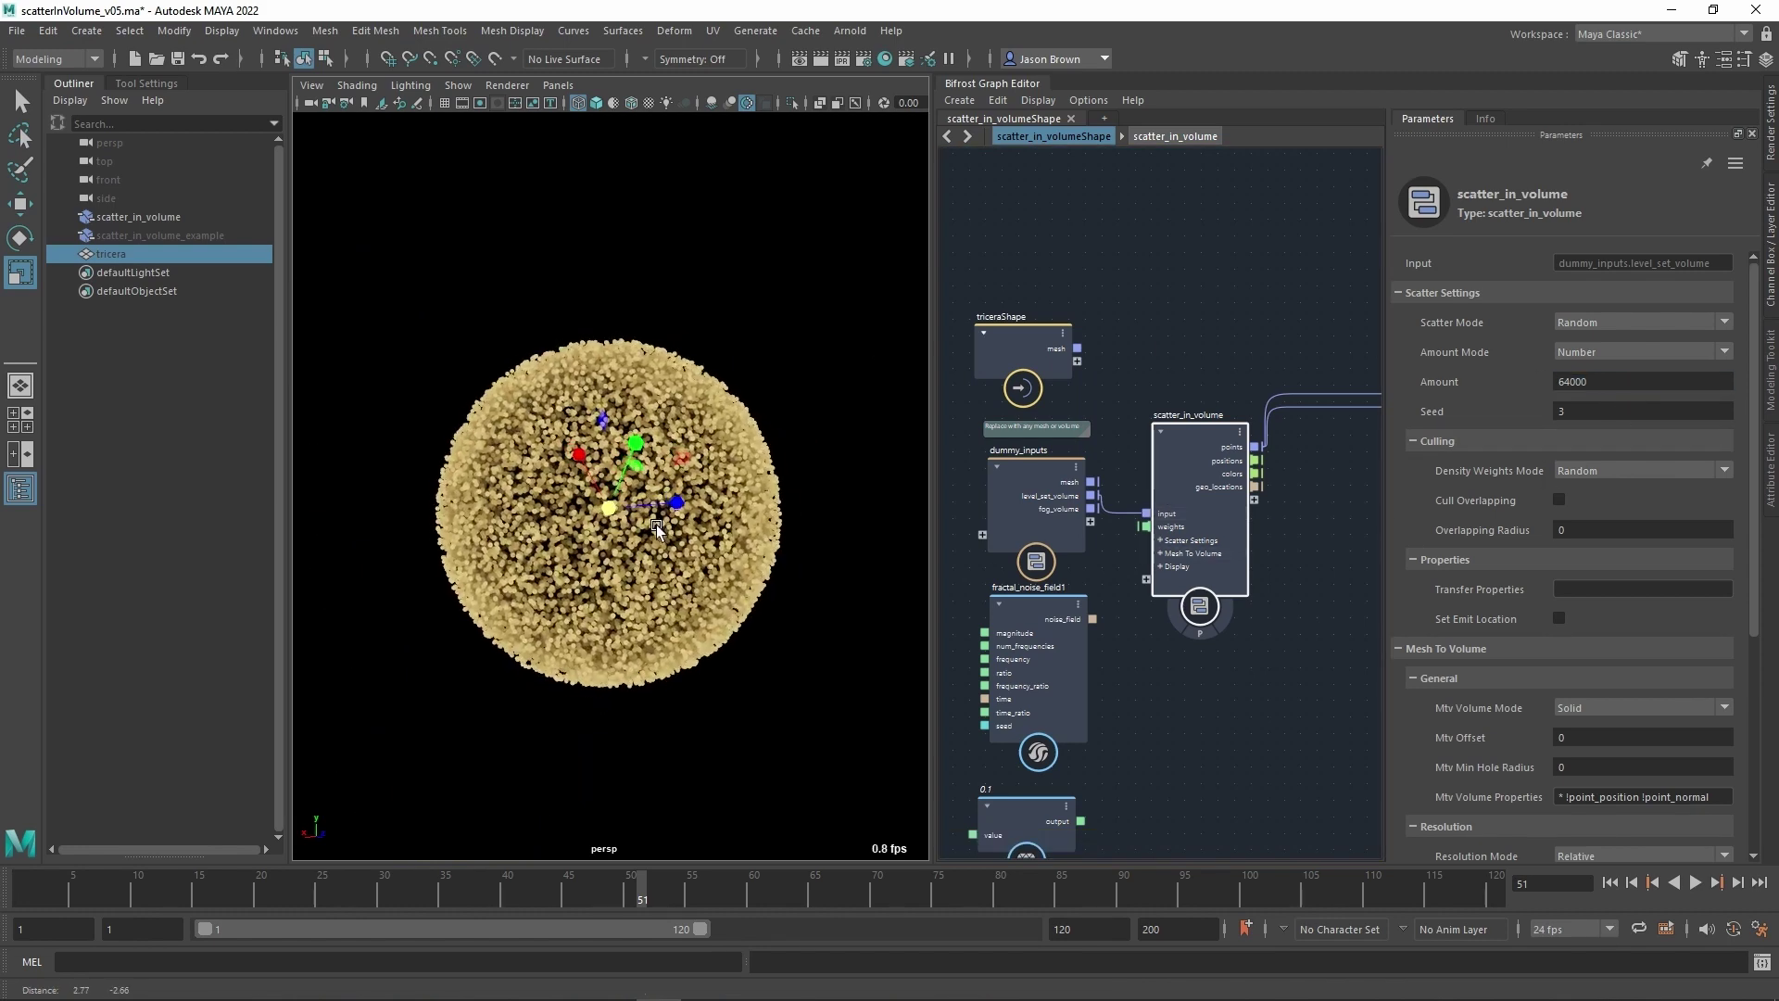
Connect fractal_noise_field1's noise_field to scatter_in_volume's weights and inspect the gaps in the scattered sphere up close.
drag(1093, 618, 1170, 526)
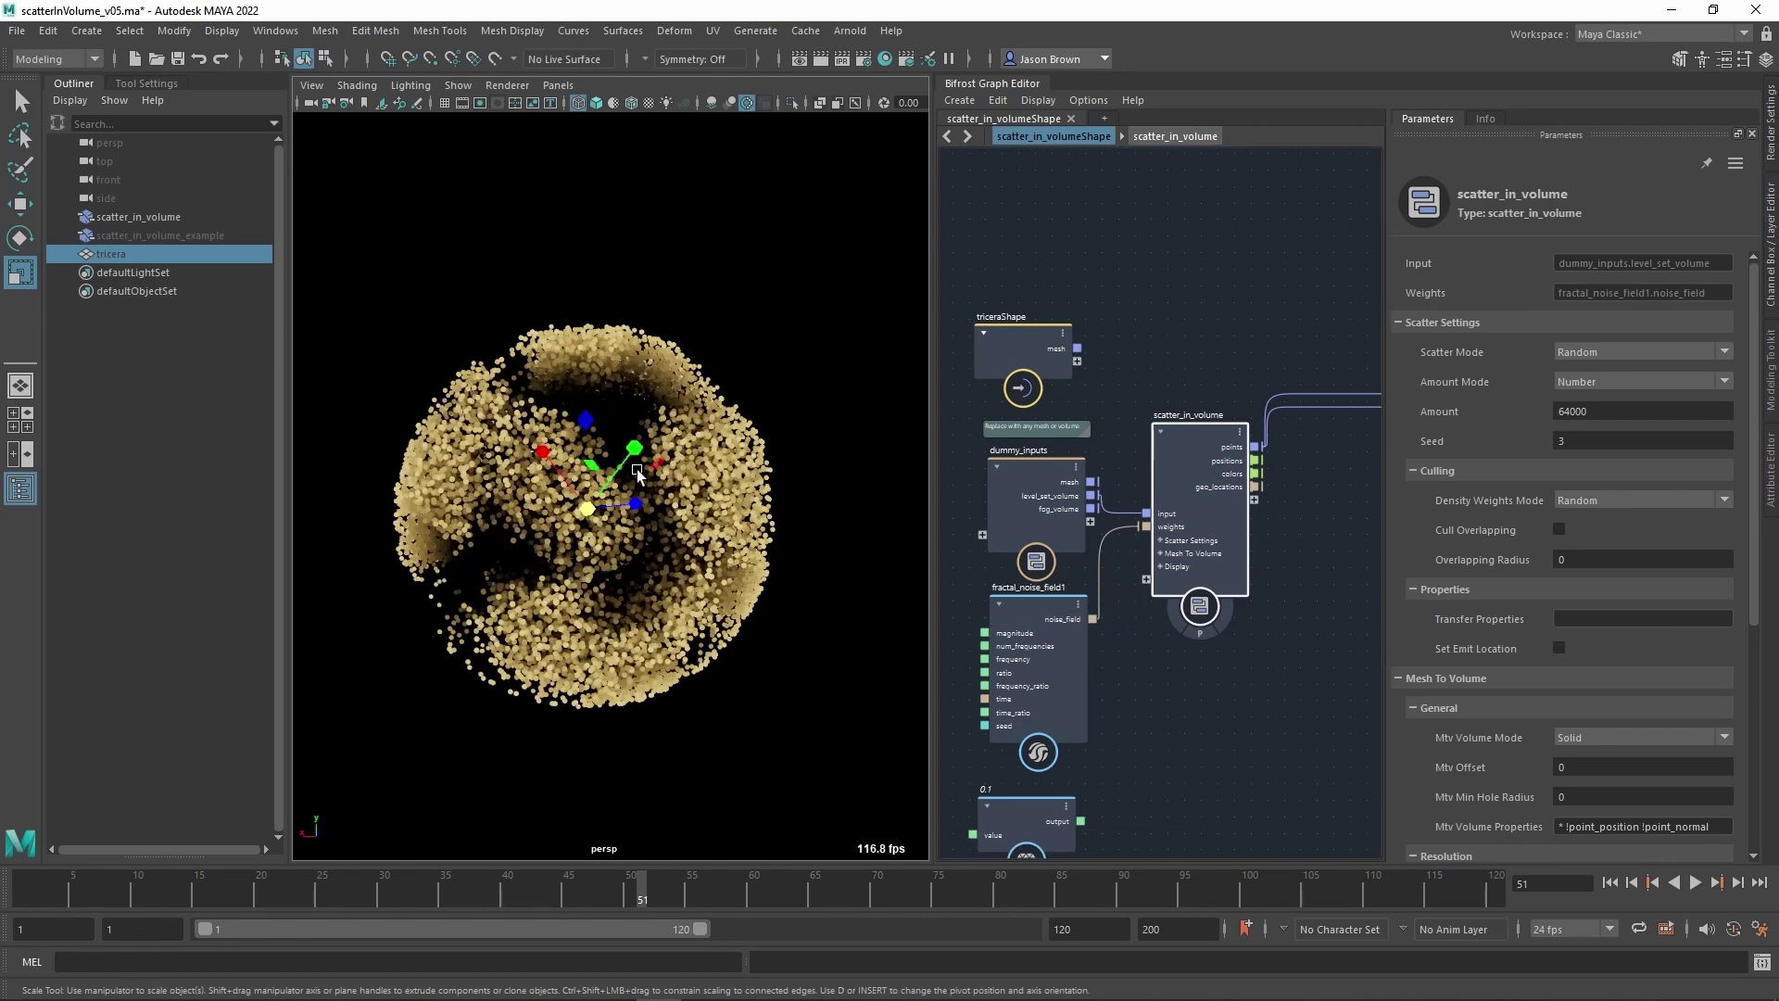
alt+right_drag(815, 530, 874, 607)
alt+middle_drag(746, 542, 747, 585)
alt+drag(815, 588, 745, 541)
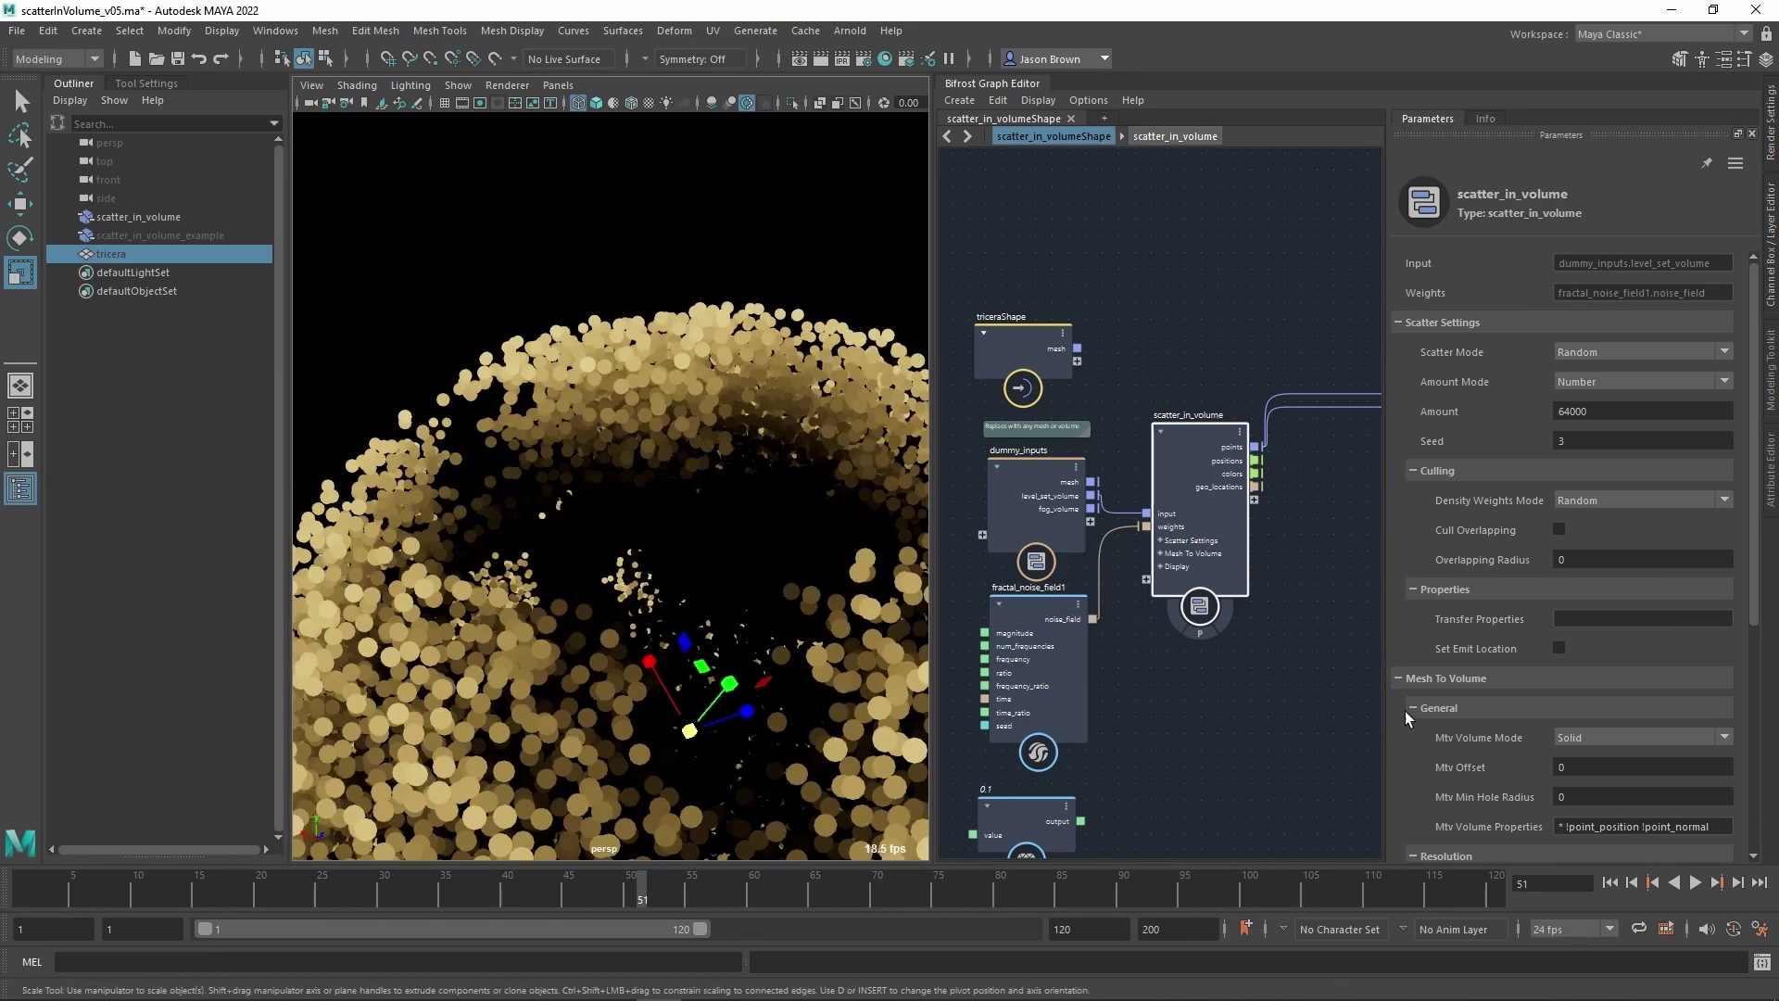
Reduce the display Depth to 2.077 and inspect the noise-weighted sphere's points from near and far.
scroll(1613, 741, down, 6)
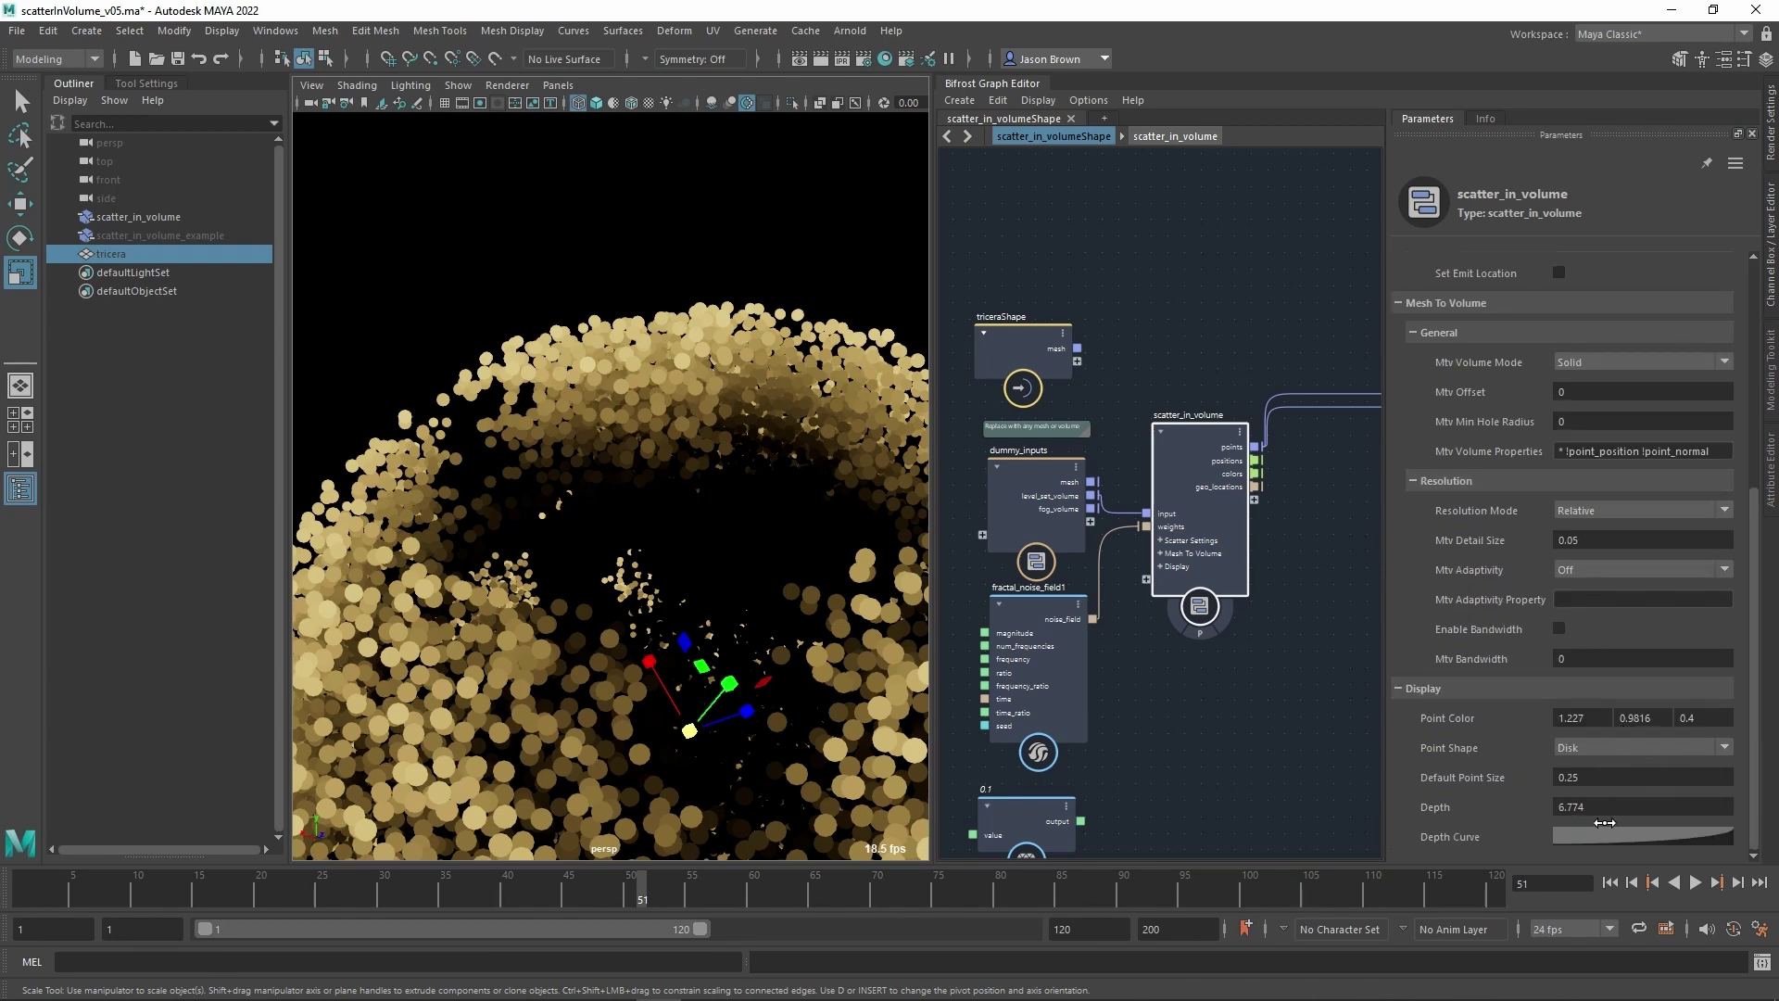
drag(1618, 822, 1366, 822)
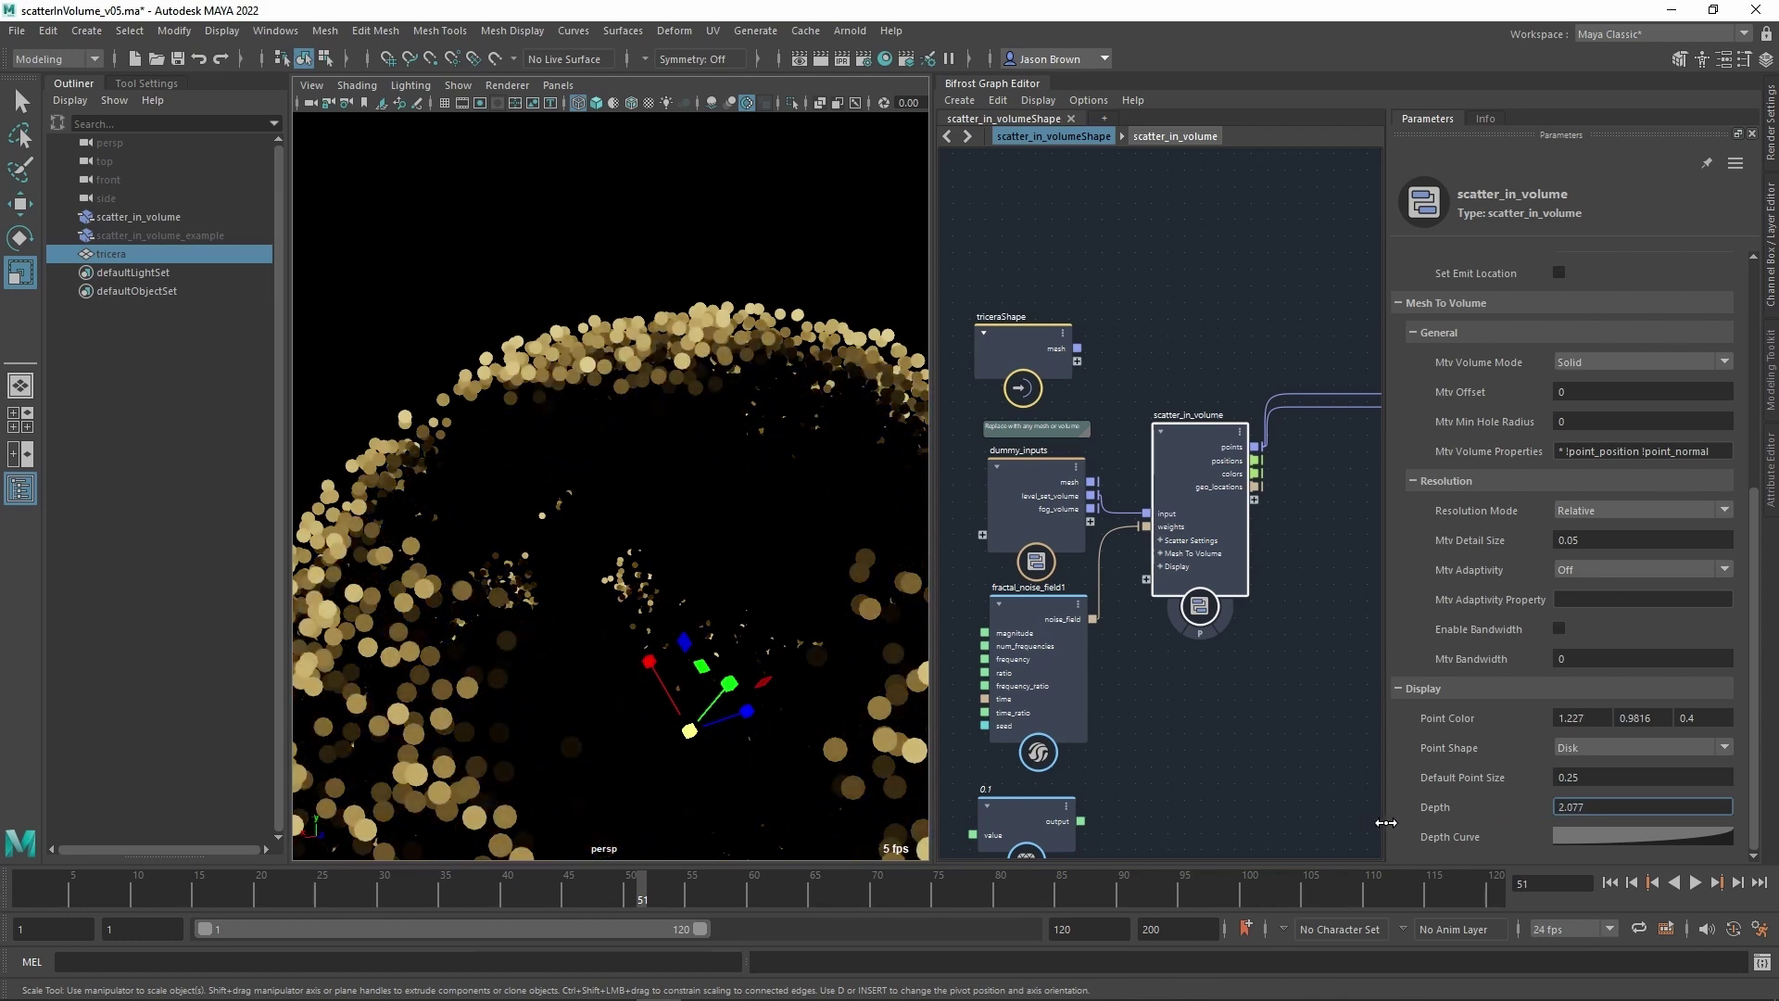
alt+drag(735, 501, 782, 510)
alt+right_drag(783, 509, 456, 440)
alt+drag(616, 475, 662, 519)
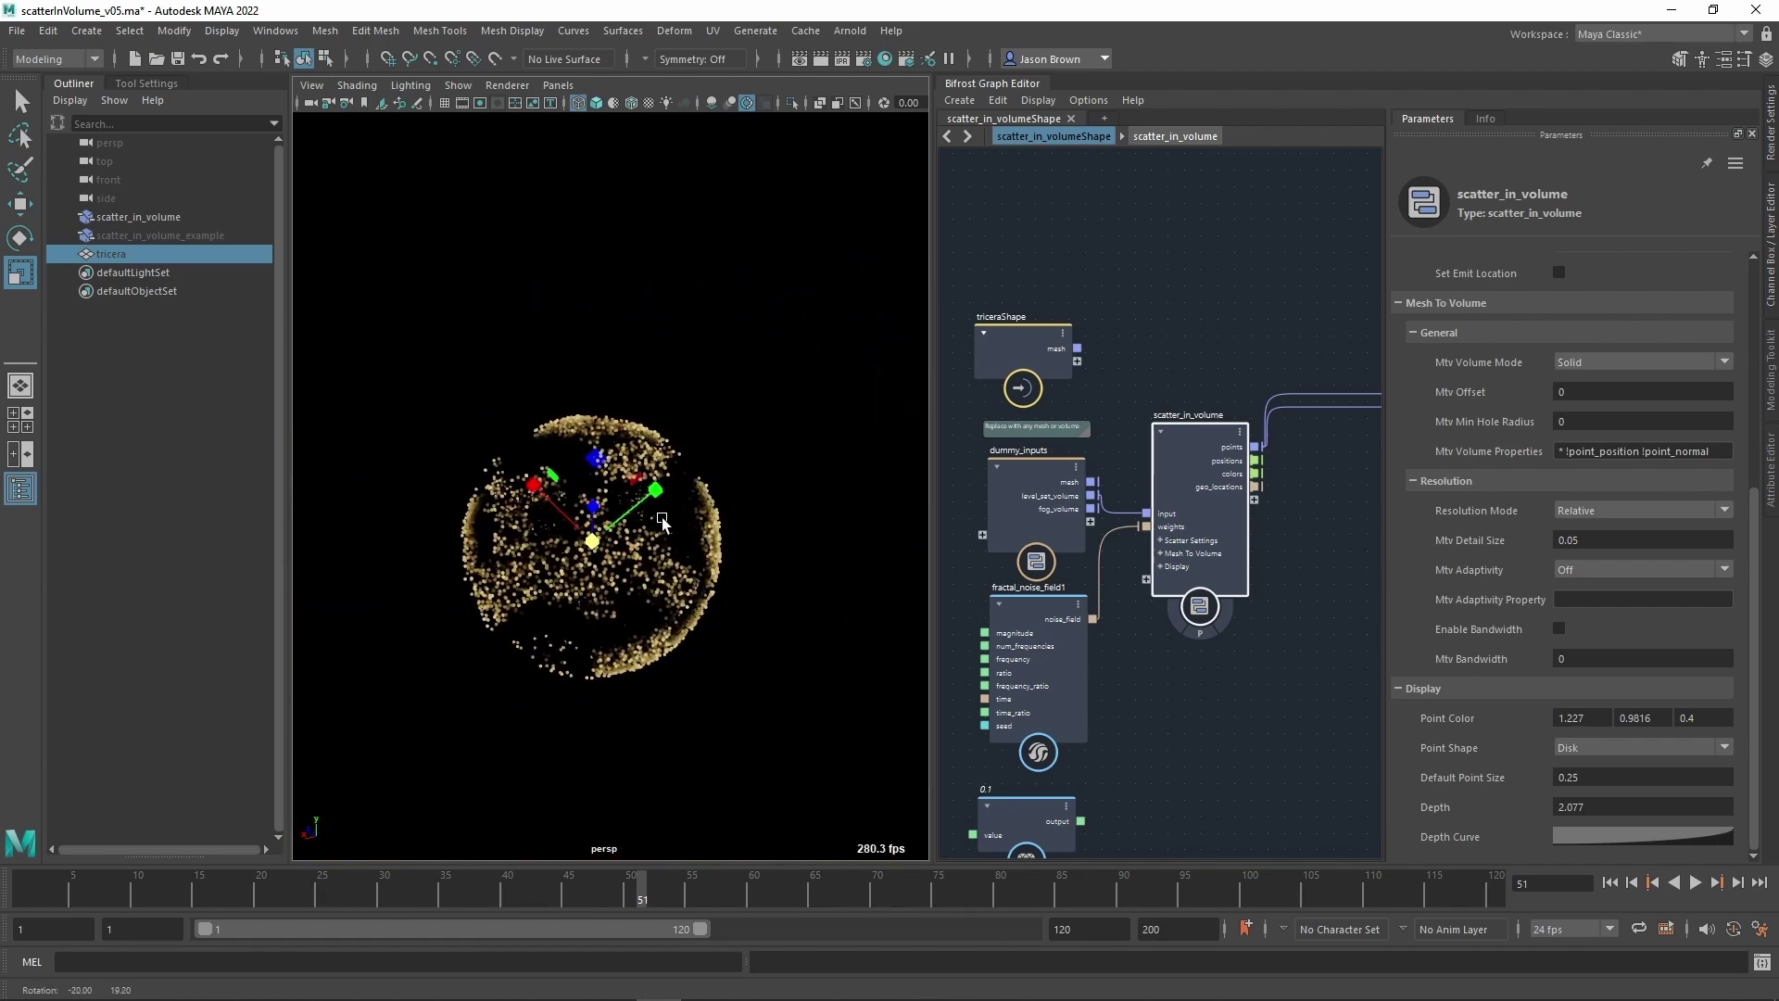
alt+right_drag(588, 527, 709, 520)
mouse_move(708, 521)
alt+mouse_down()
mouse_move(639, 511)
mouse_move(714, 520)
alt+mouse_up()
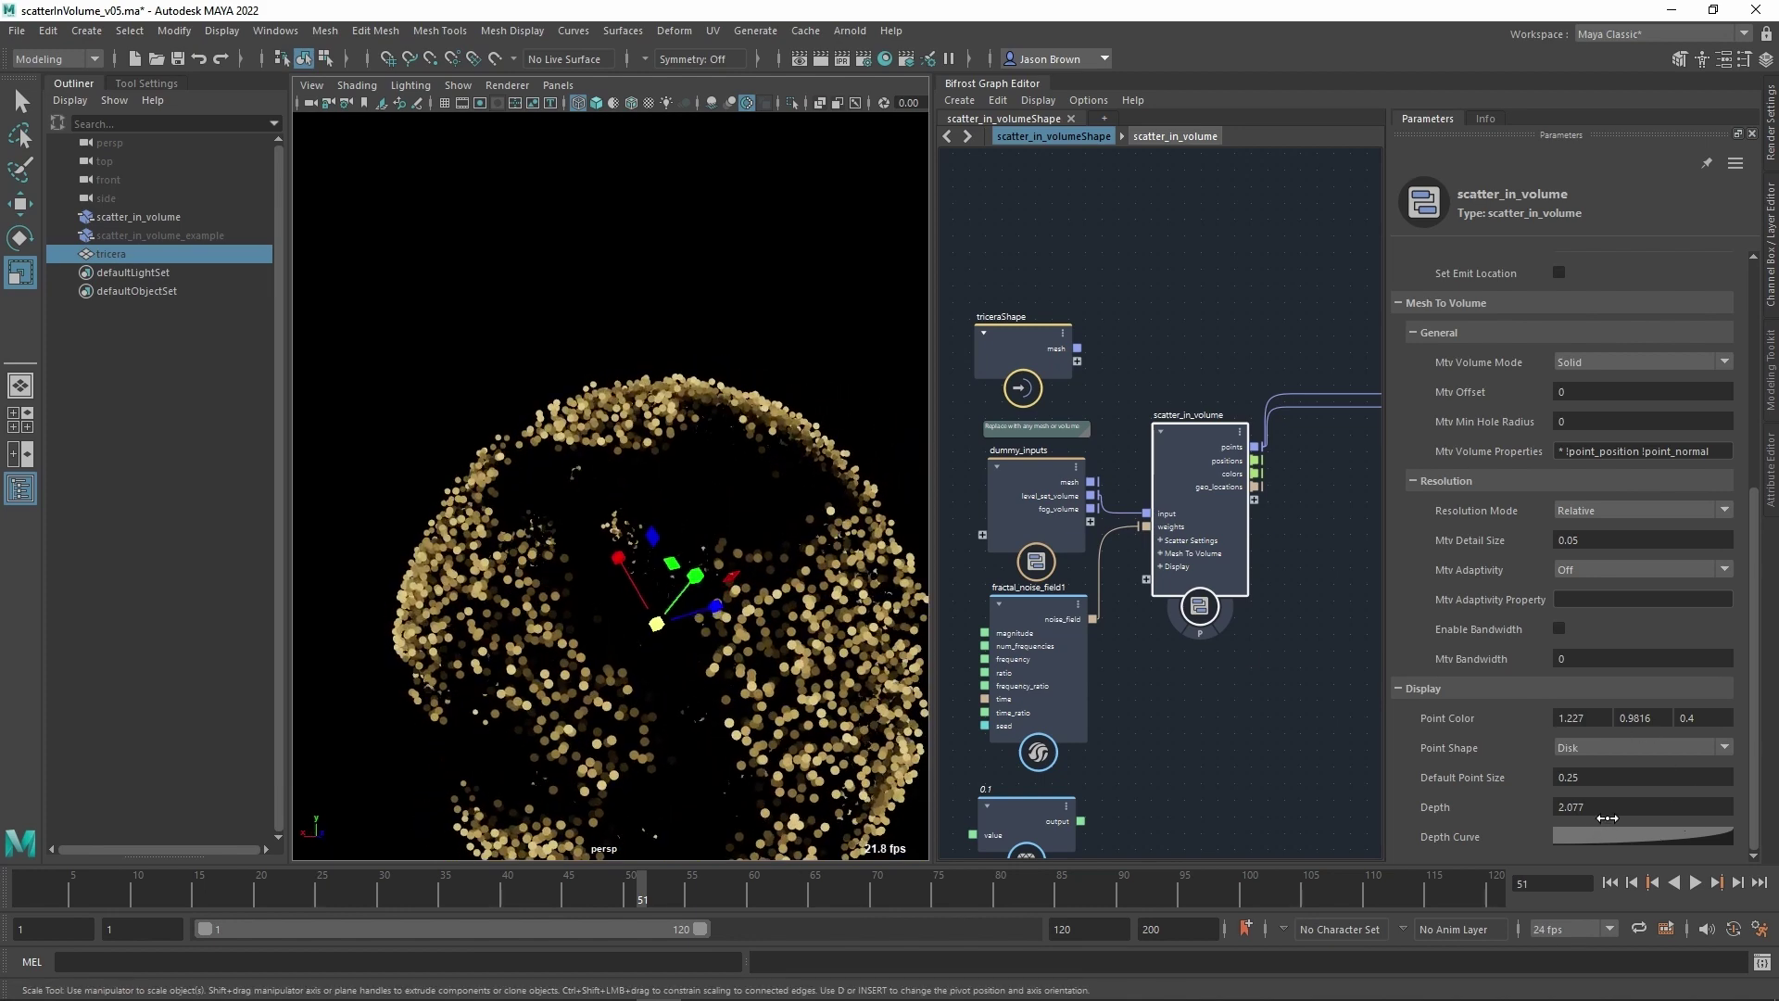
Try a higher display Depth on the scattered sphere, and set the Depth to -2.
drag(1608, 818, 1726, 818)
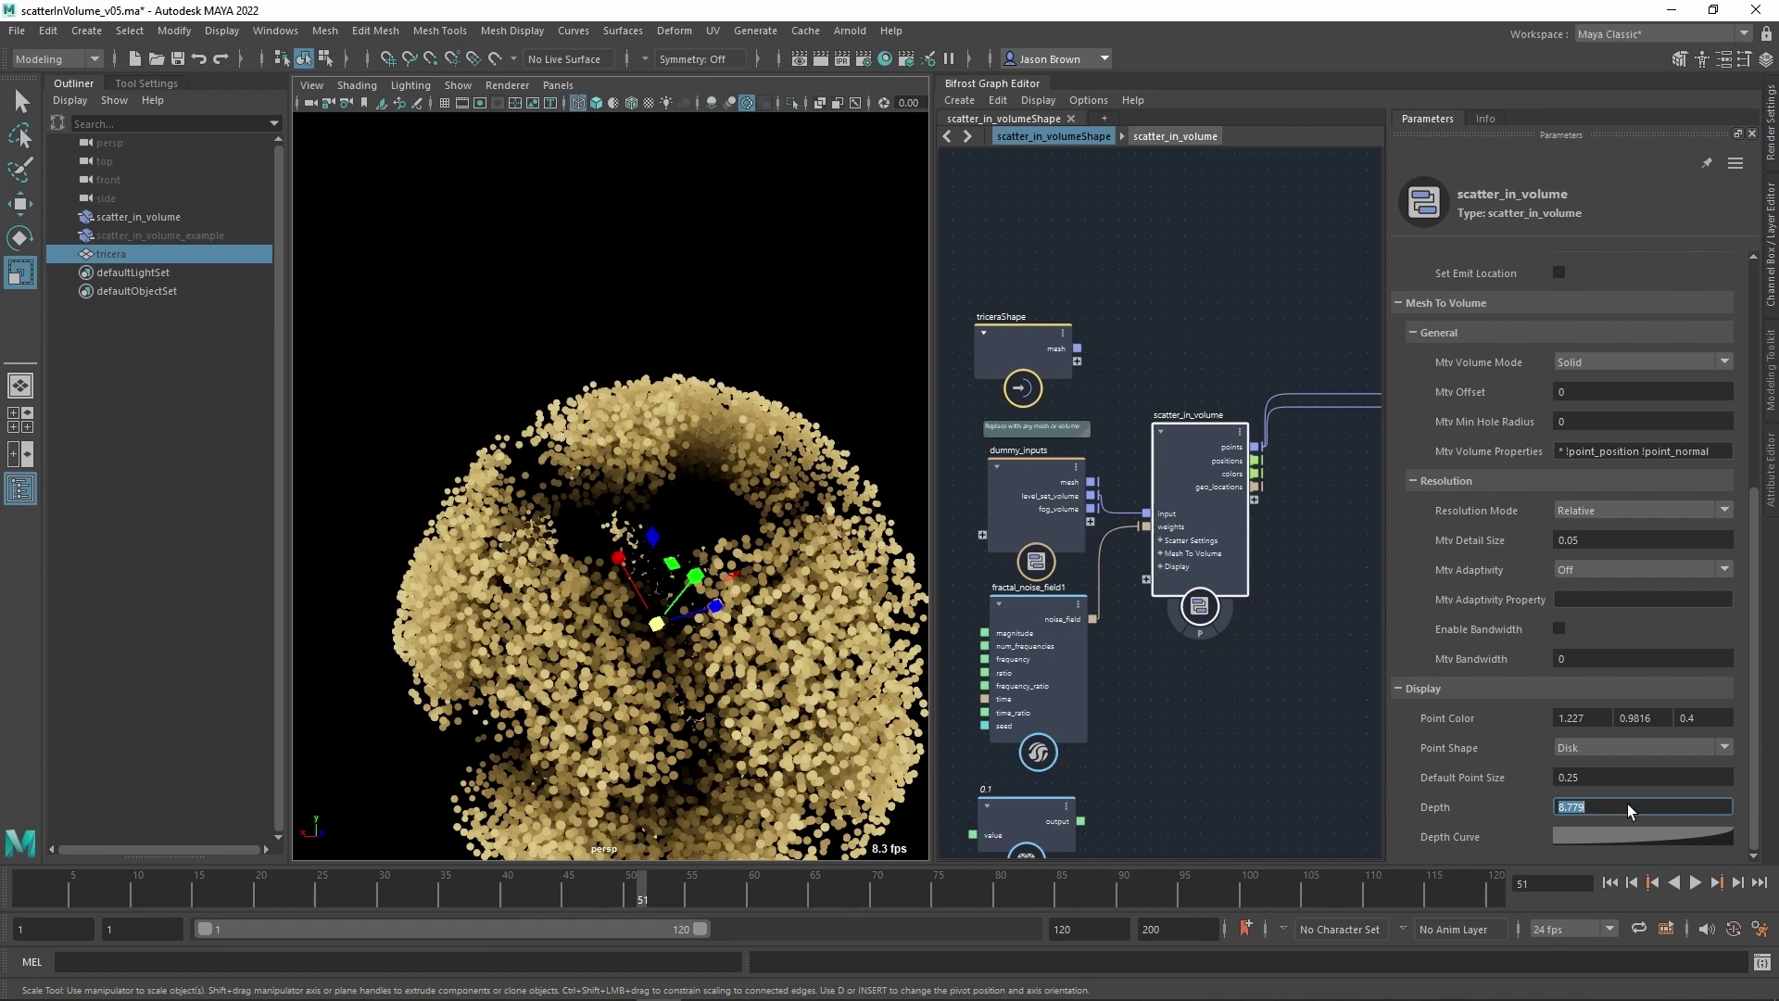
text(-2)
key(Return)
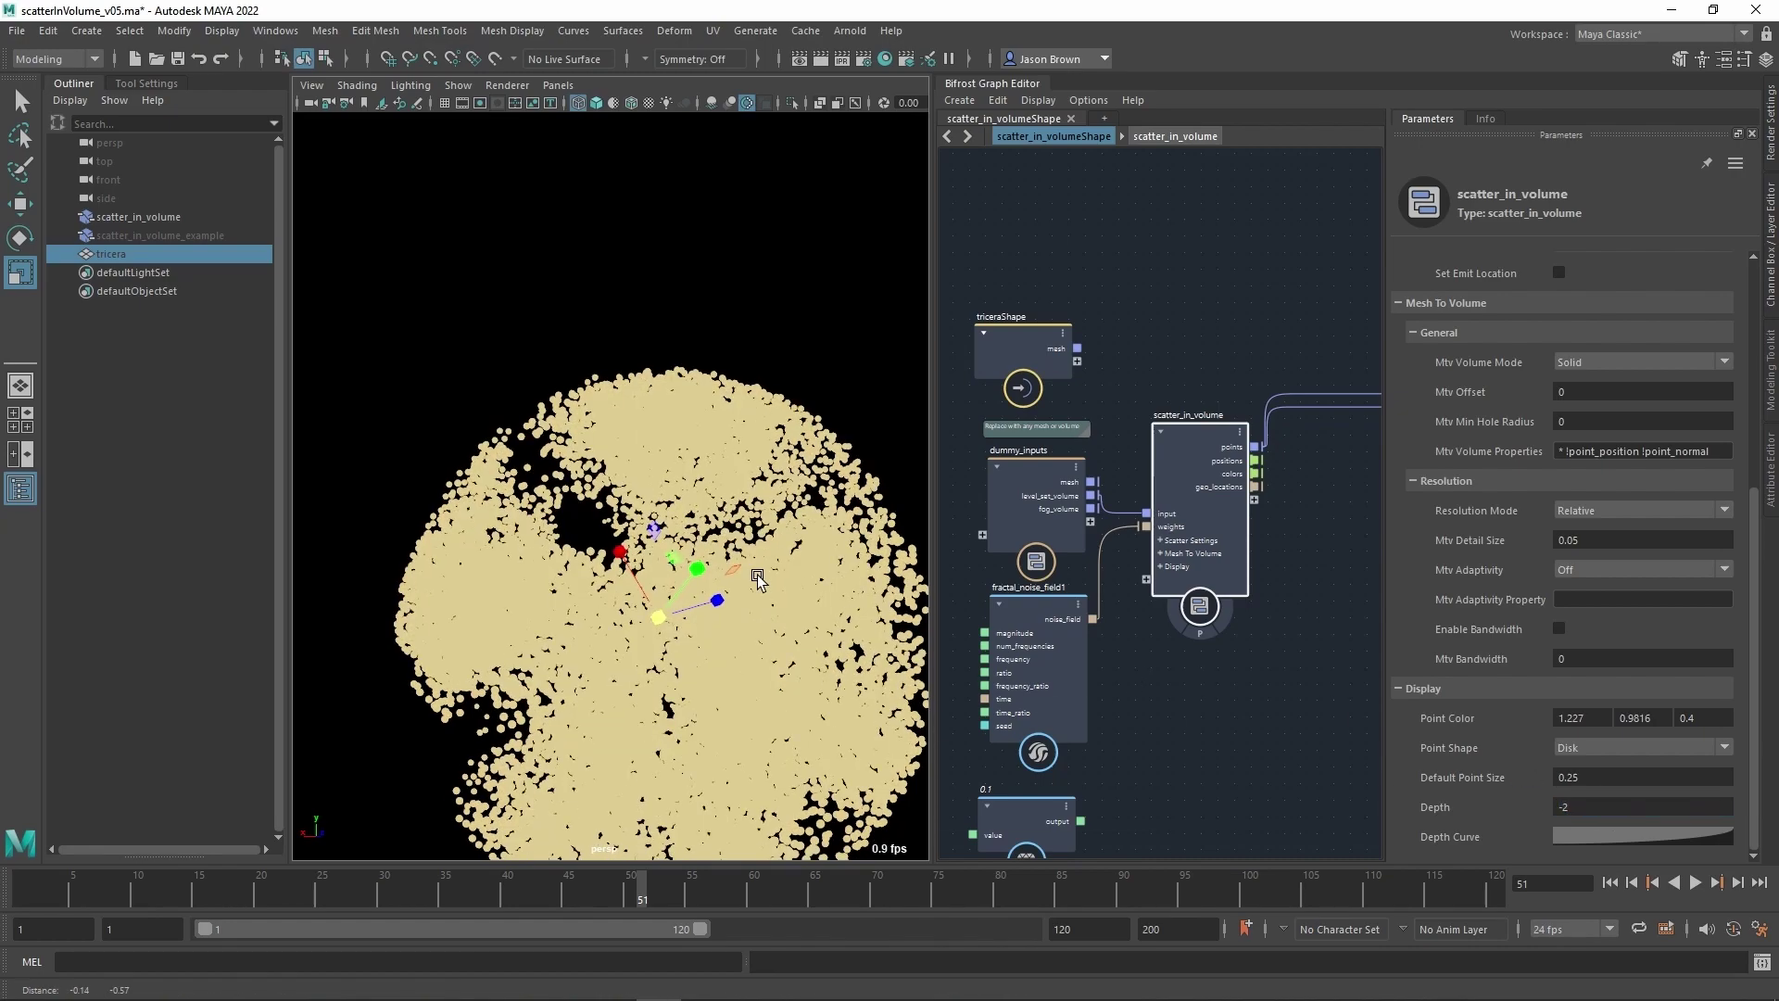
Try a display Depth of 0 on the scattered sphere, and set the Depth to -1.
alt+drag(758, 579, 676, 574)
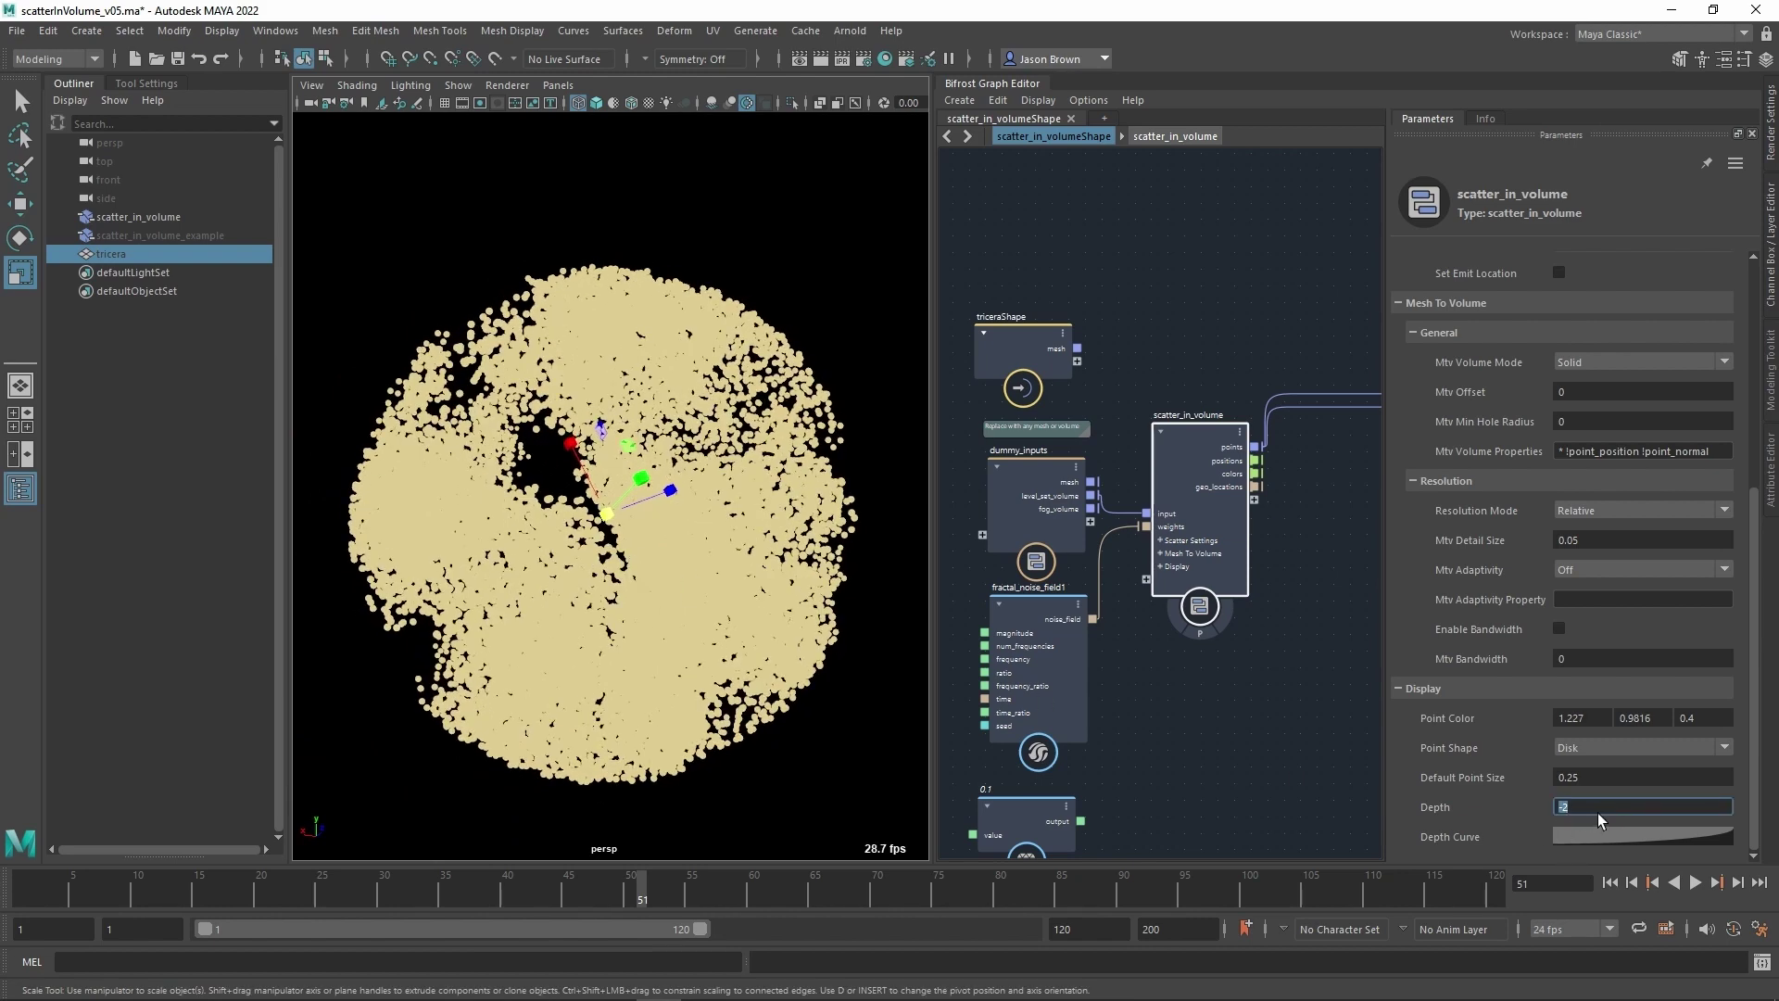
text(0)
key(Return)
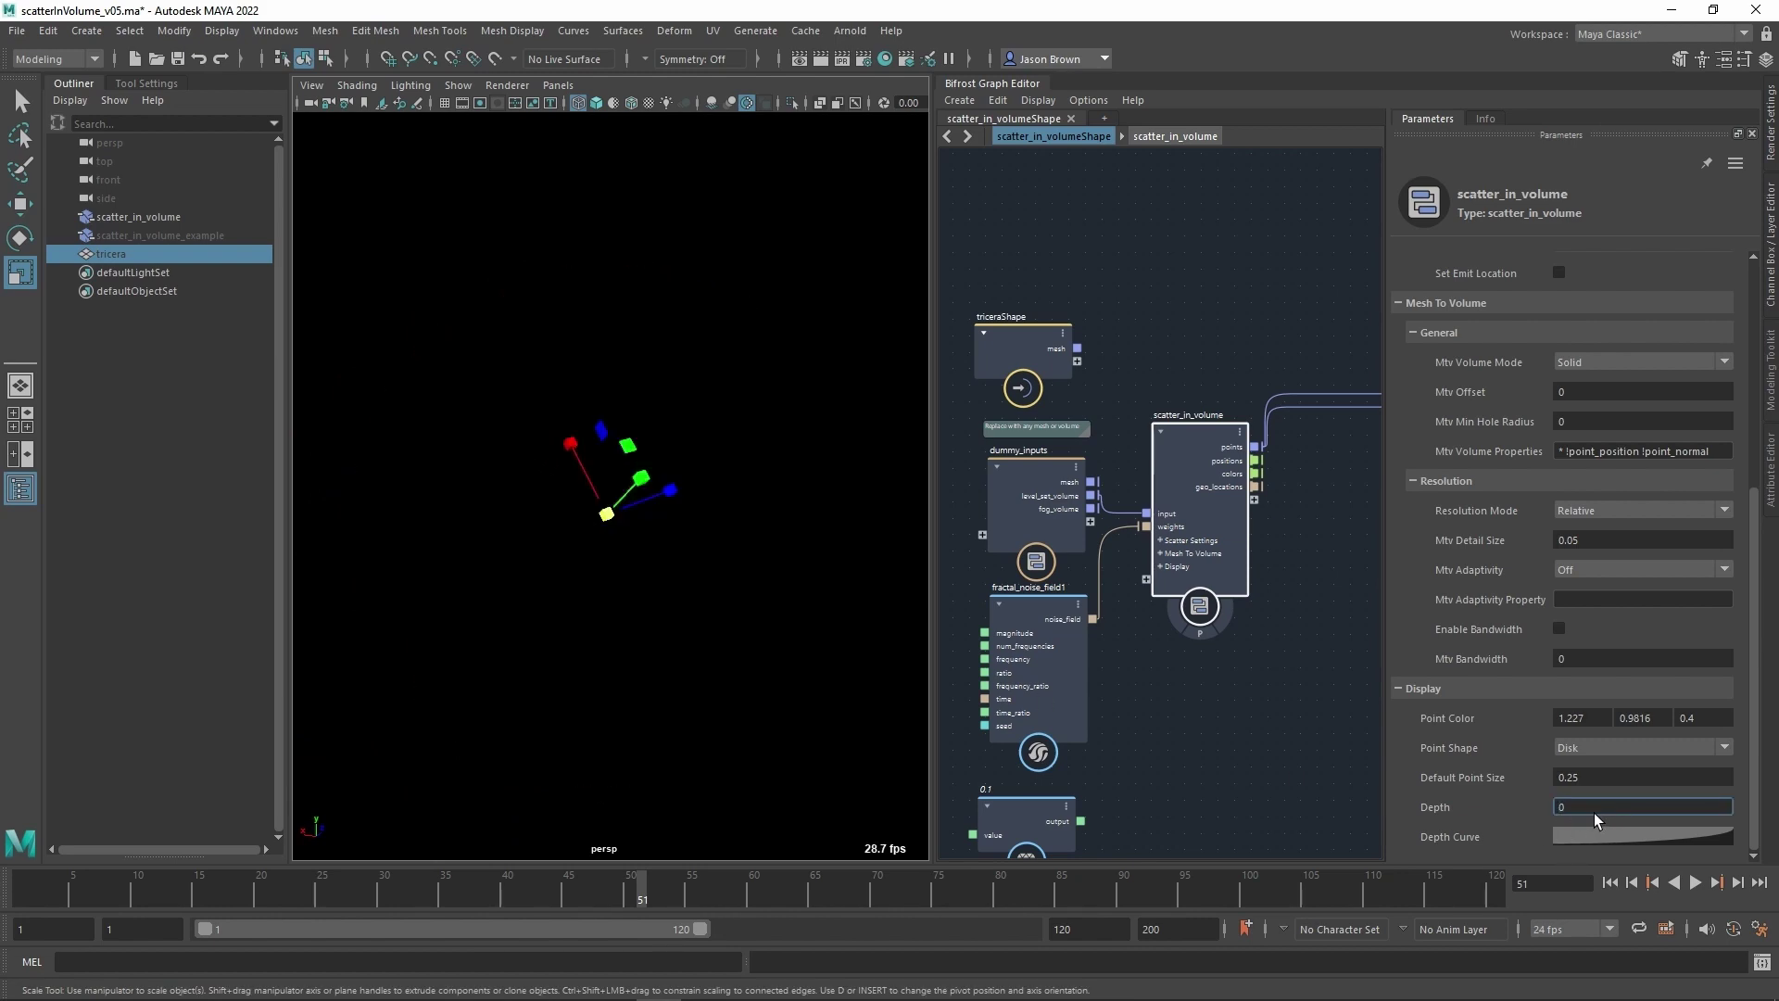
text(-1)
key(Return)
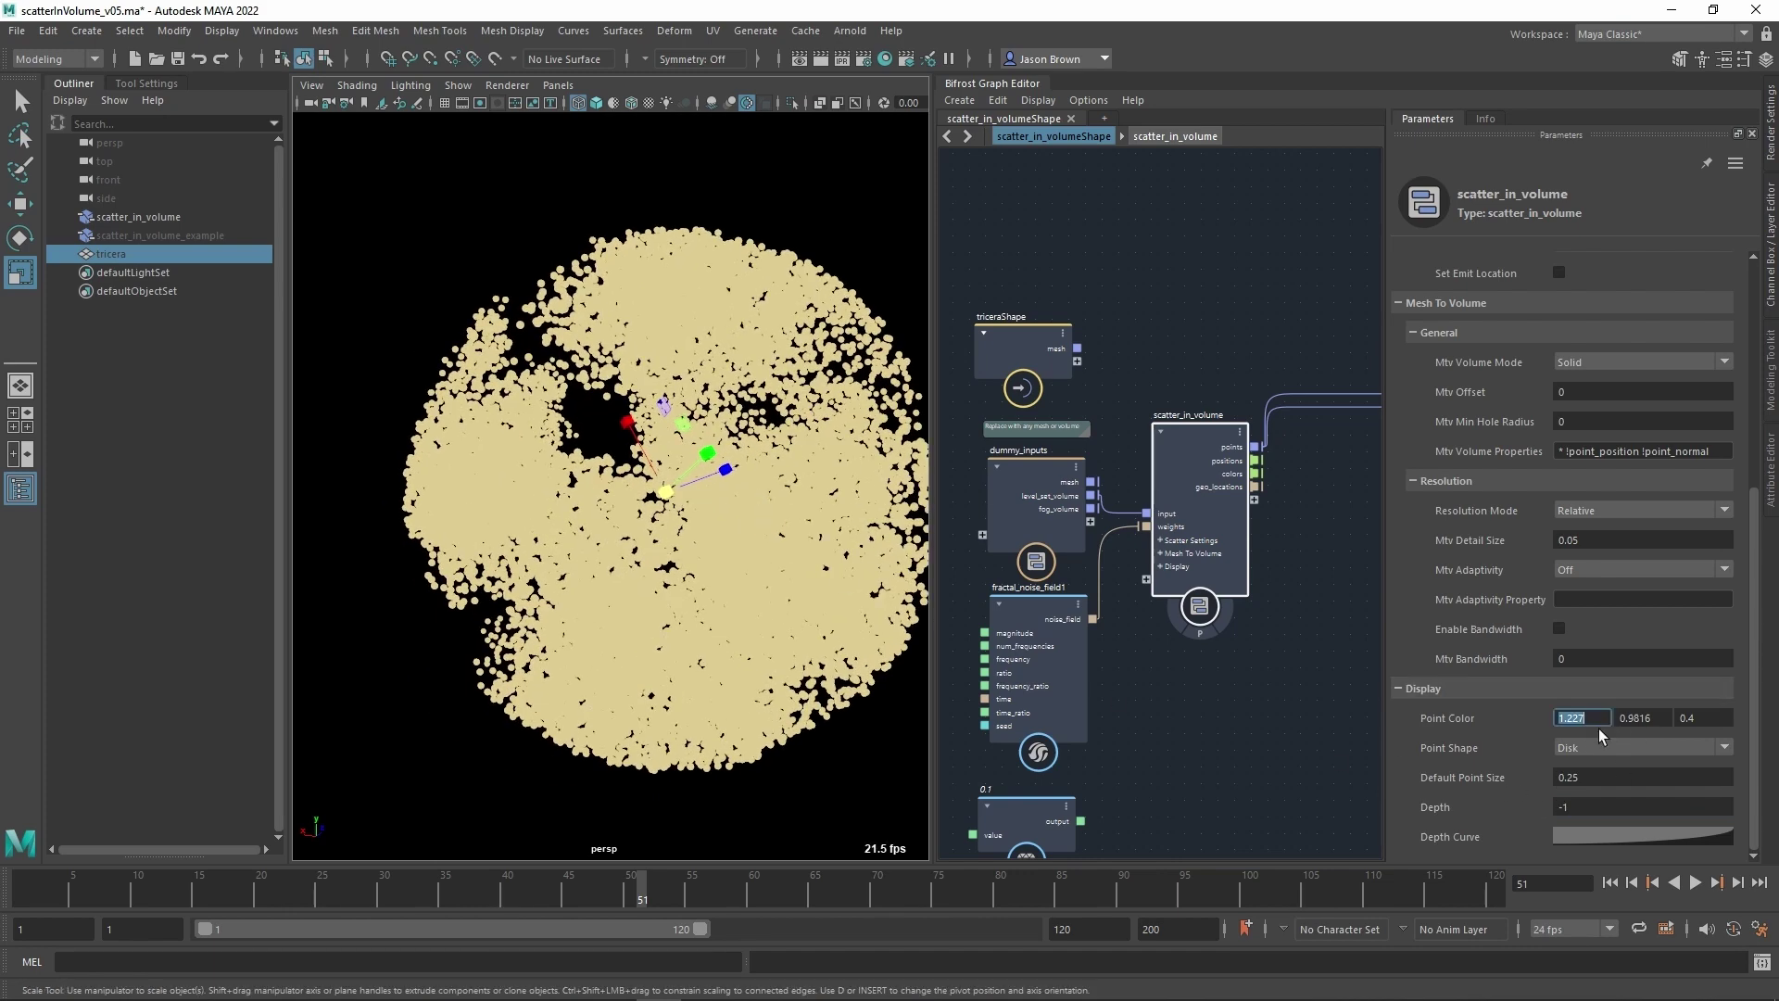
Set the Point Color's red value to 0.4 and blue value to 1.2, and view the recolored sphere more closely.
text(0.4)
key(Tab)
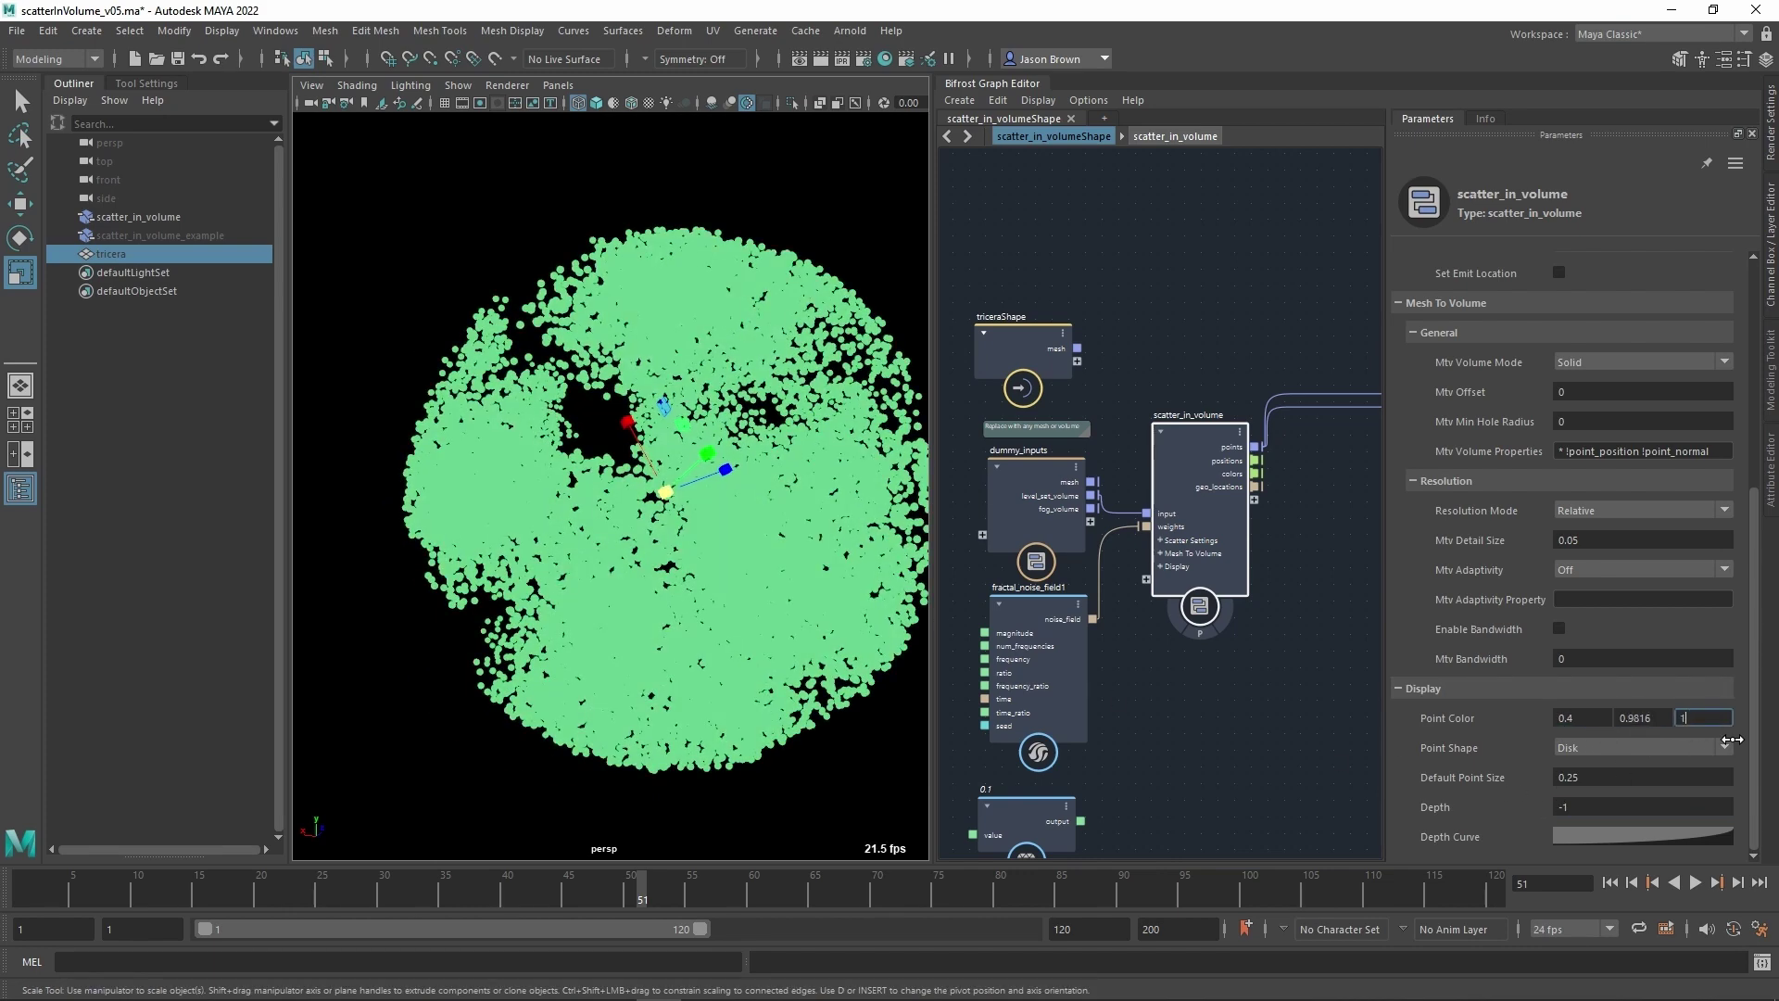
alt+middle_drag(908, 568, 839, 565)
alt+right_drag(838, 566, 890, 566)
mouse_move(889, 566)
alt+mouse_down()
mouse_move(857, 519)
mouse_move(862, 560)
alt+mouse_up()
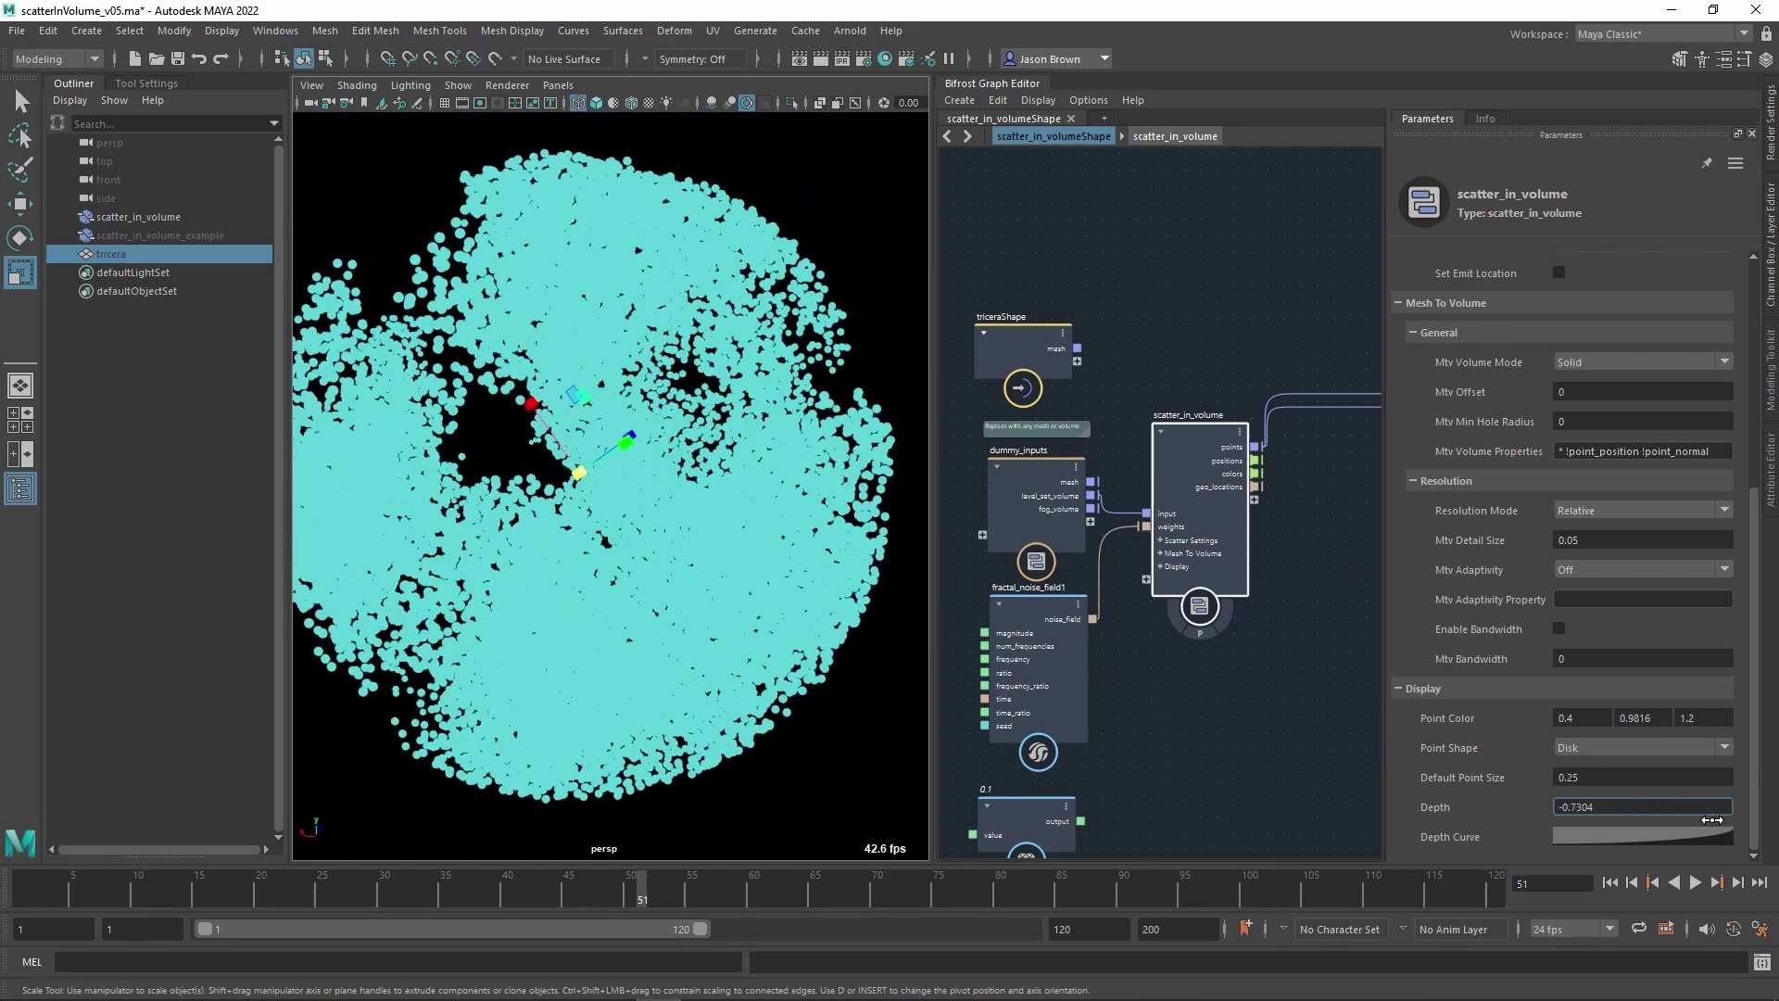
Raise the display Depth to 8.464 and connect dummy_inputs' fog_volume to scatter_in_volume's input.
ctrl+drag(1594, 807, 1644, 826)
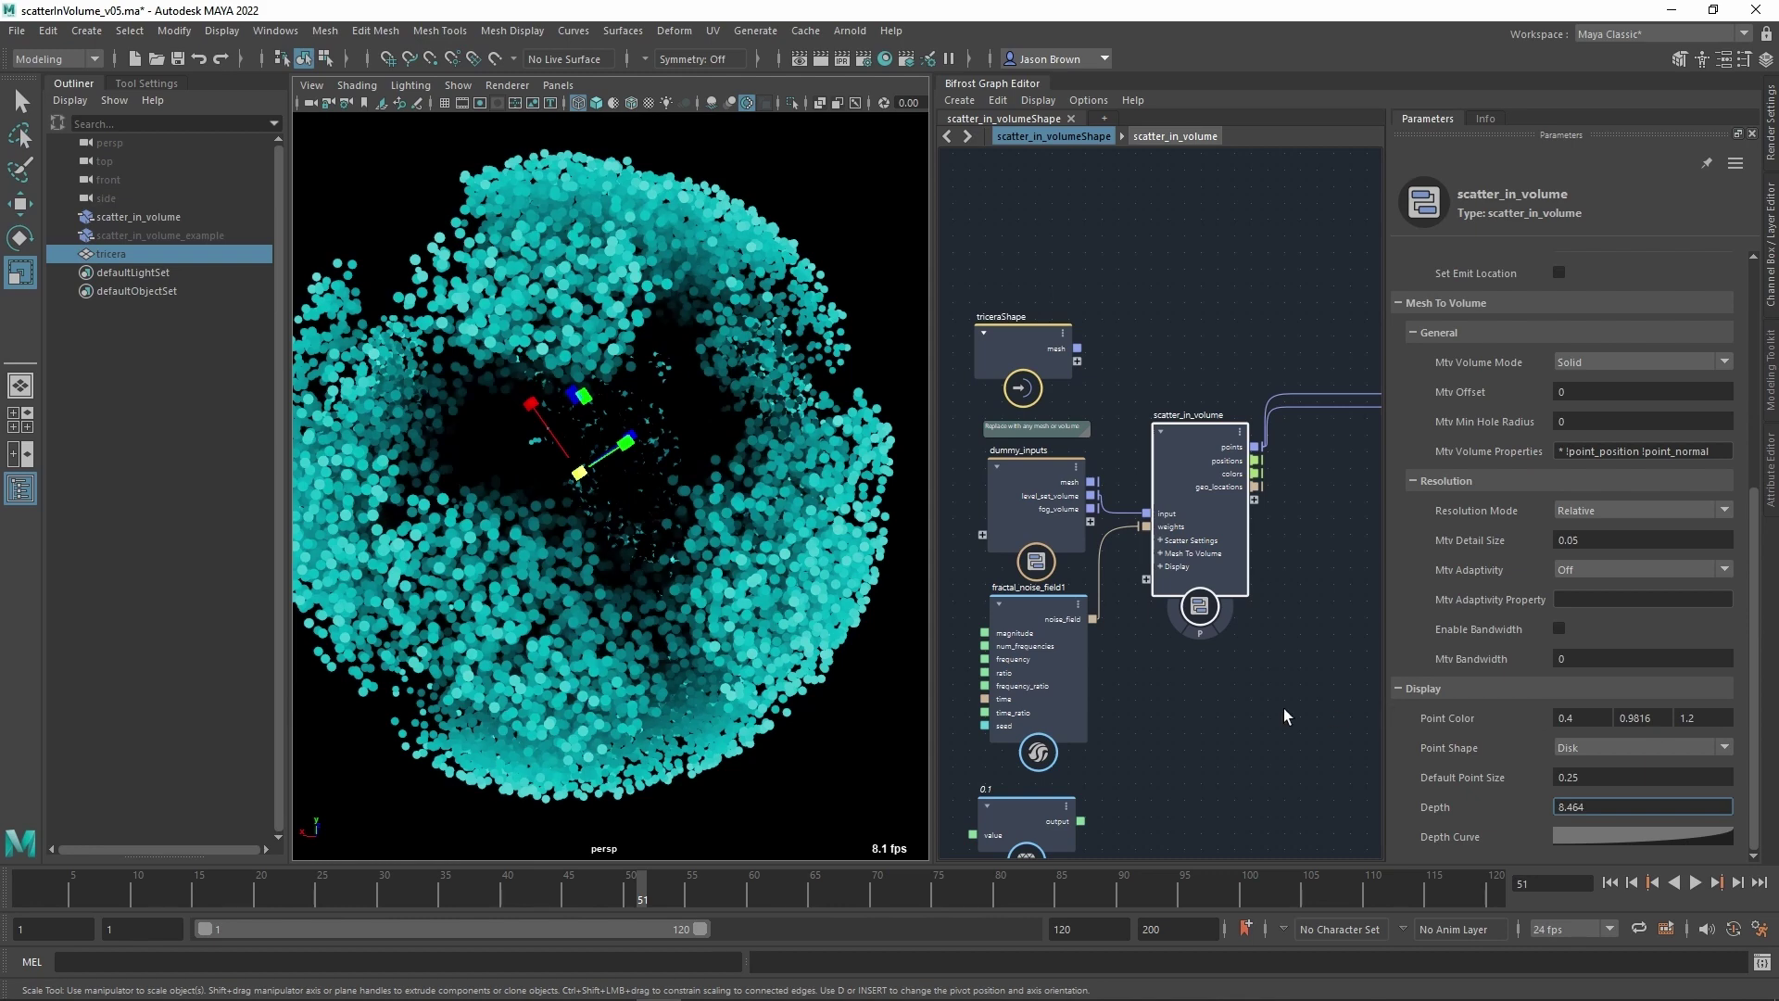
alt+middle_drag(1284, 711, 1303, 702)
drag(1111, 501, 1178, 522)
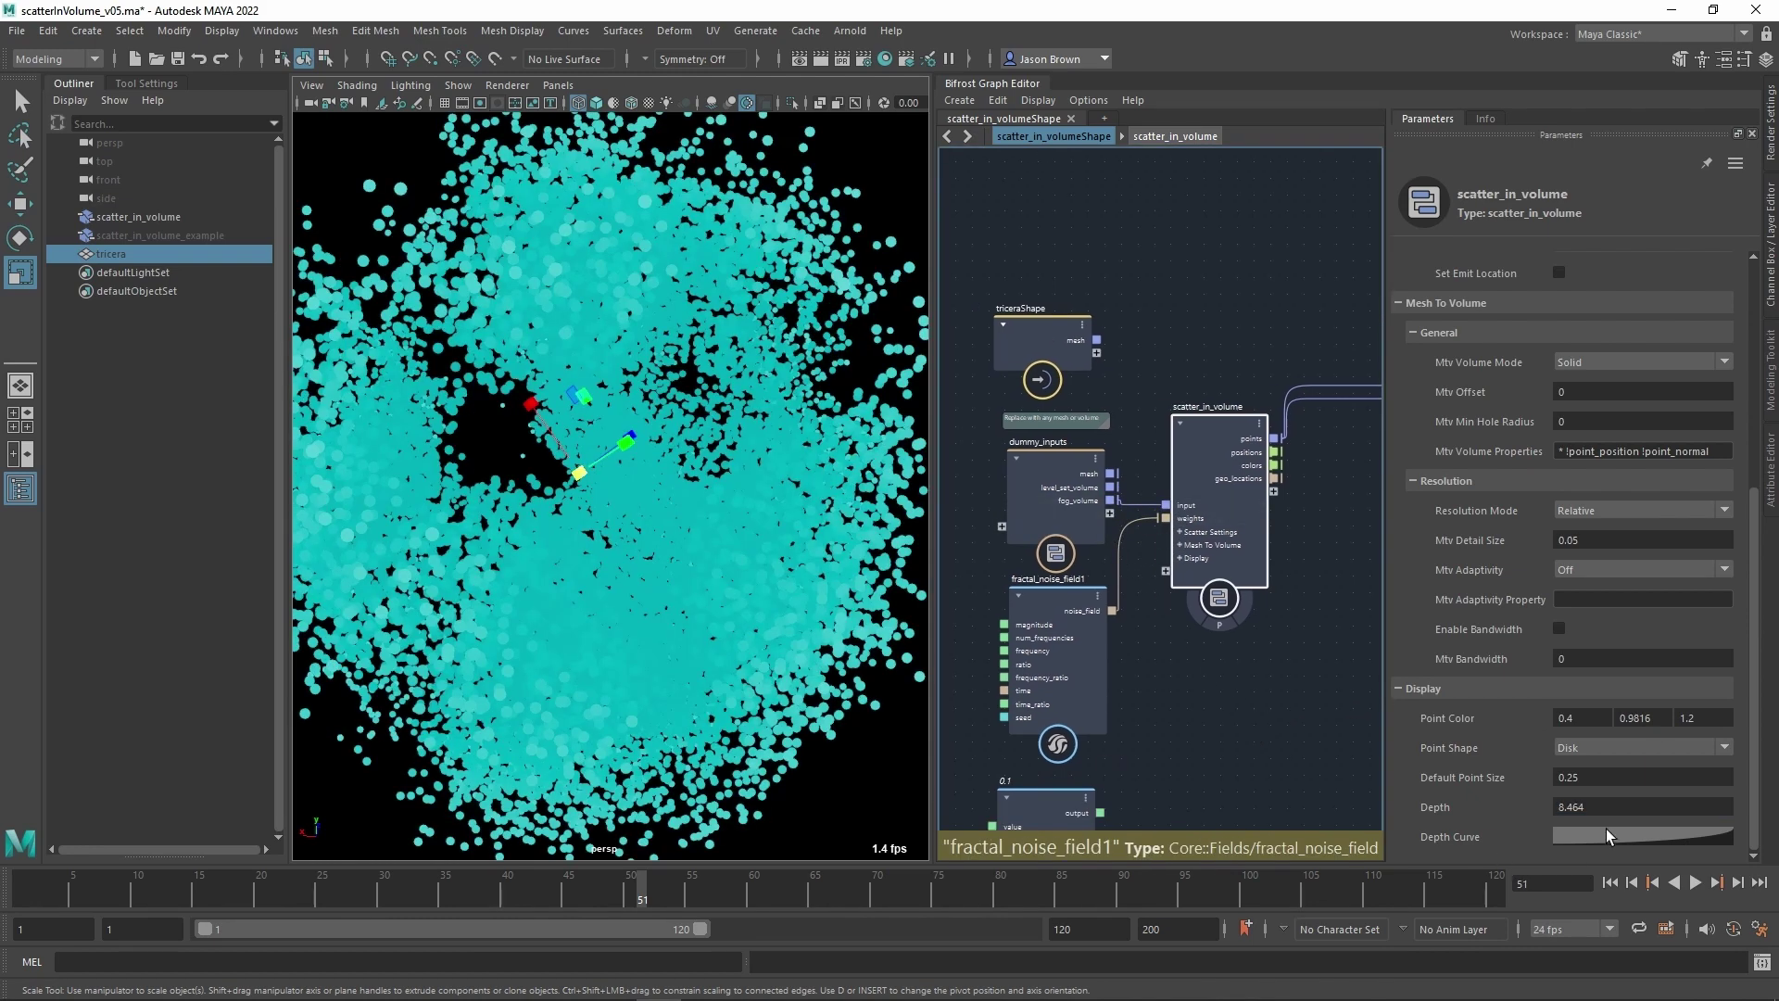
Reduce the display Depth to 1.063 for the fog volume scatter.
ctrl+drag(1607, 834, 1300, 814)
drag(1257, 813, 1229, 809)
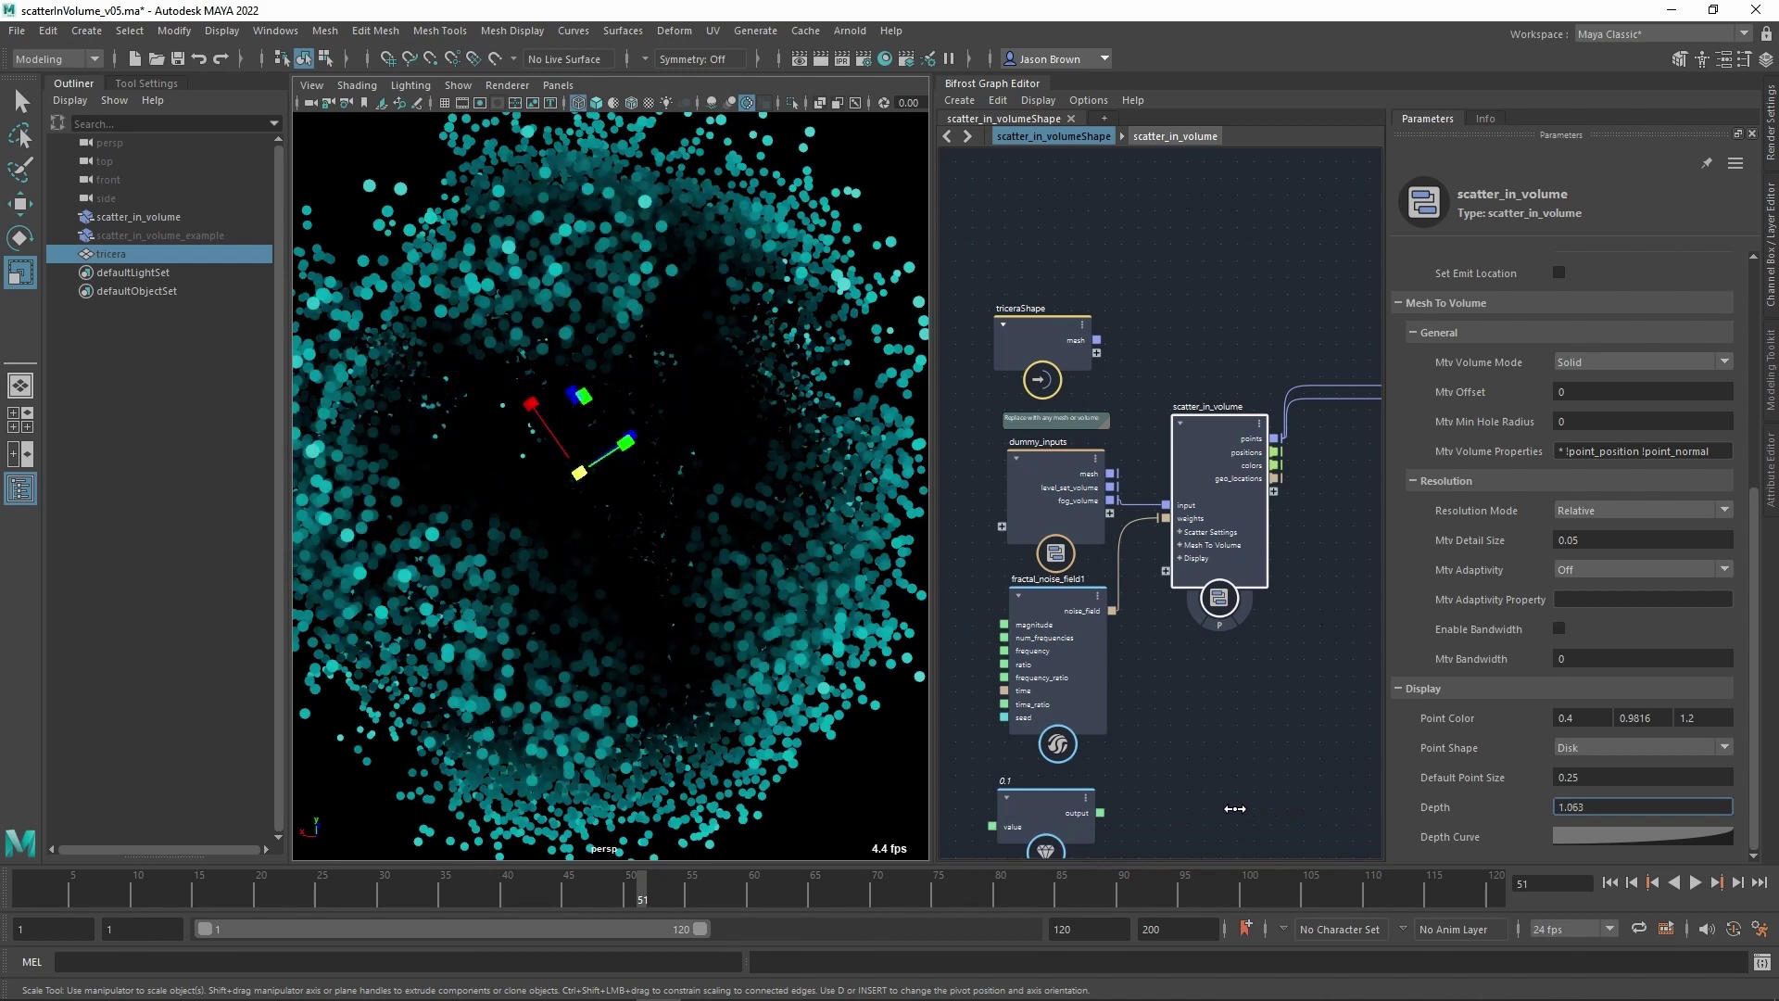
middle_drag(1242, 788, 1240, 806)
Open the input_logic compound inside scatter_in_volume and examine the get_geo_schema_type node.
click(1072, 517)
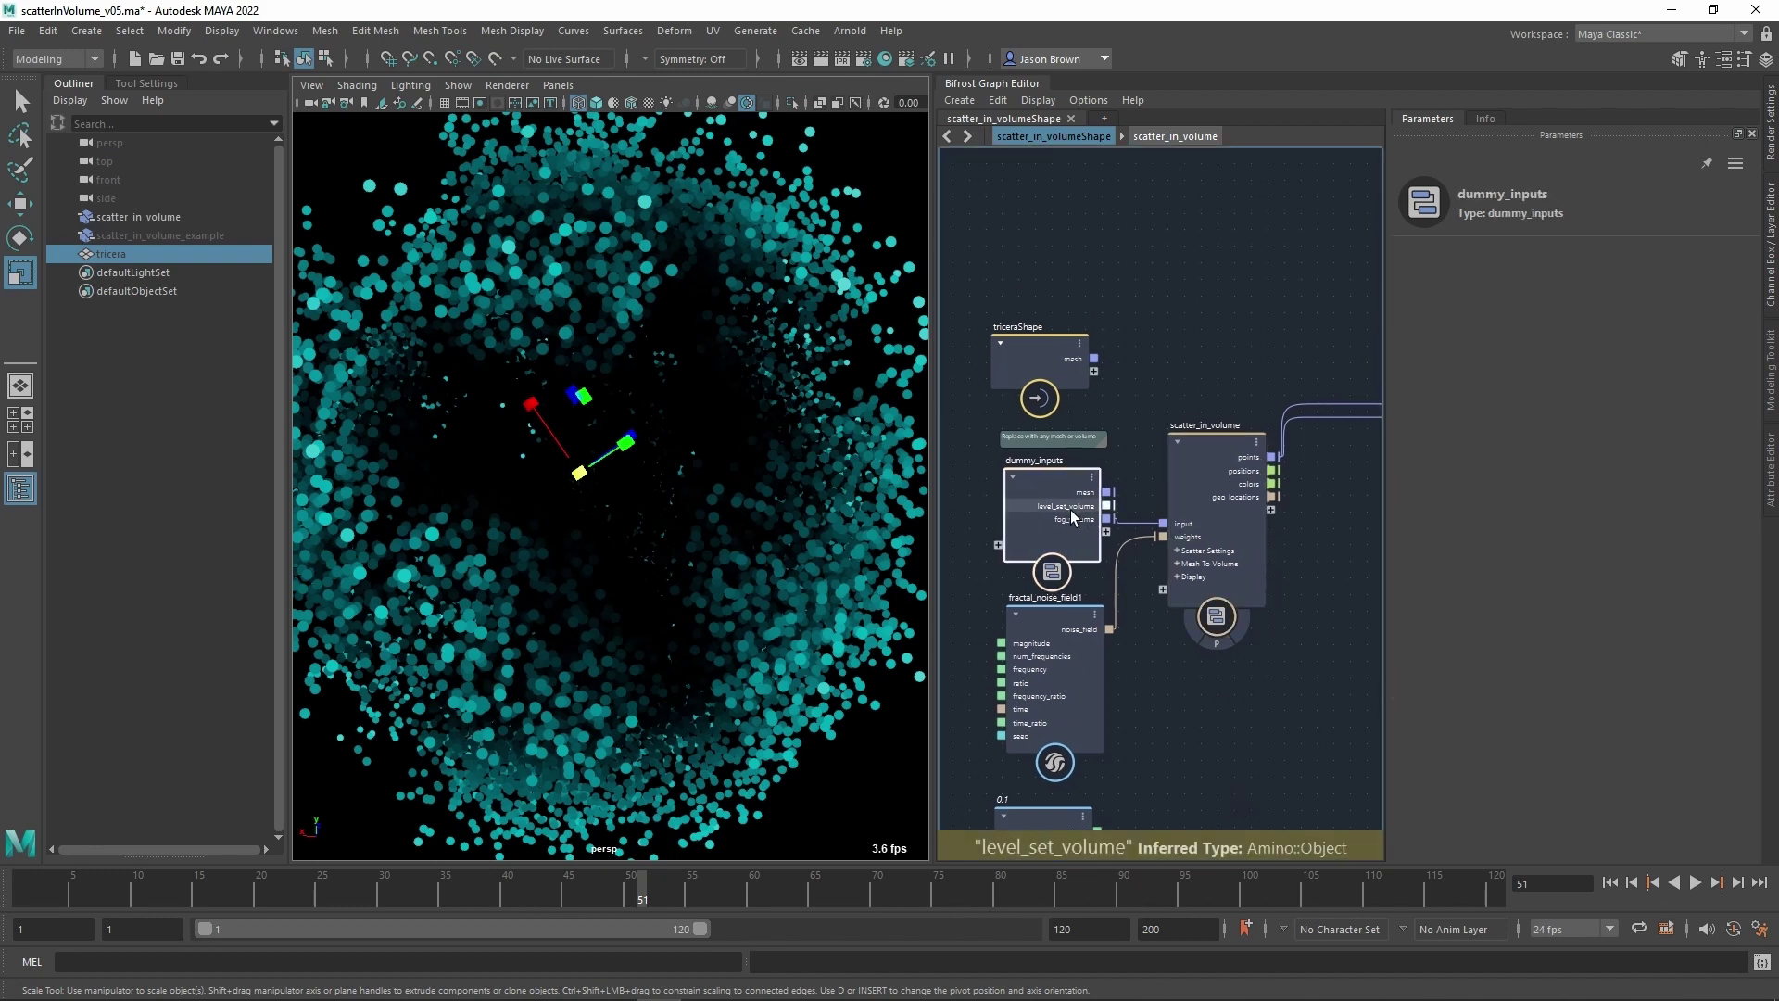
double_click(1229, 467)
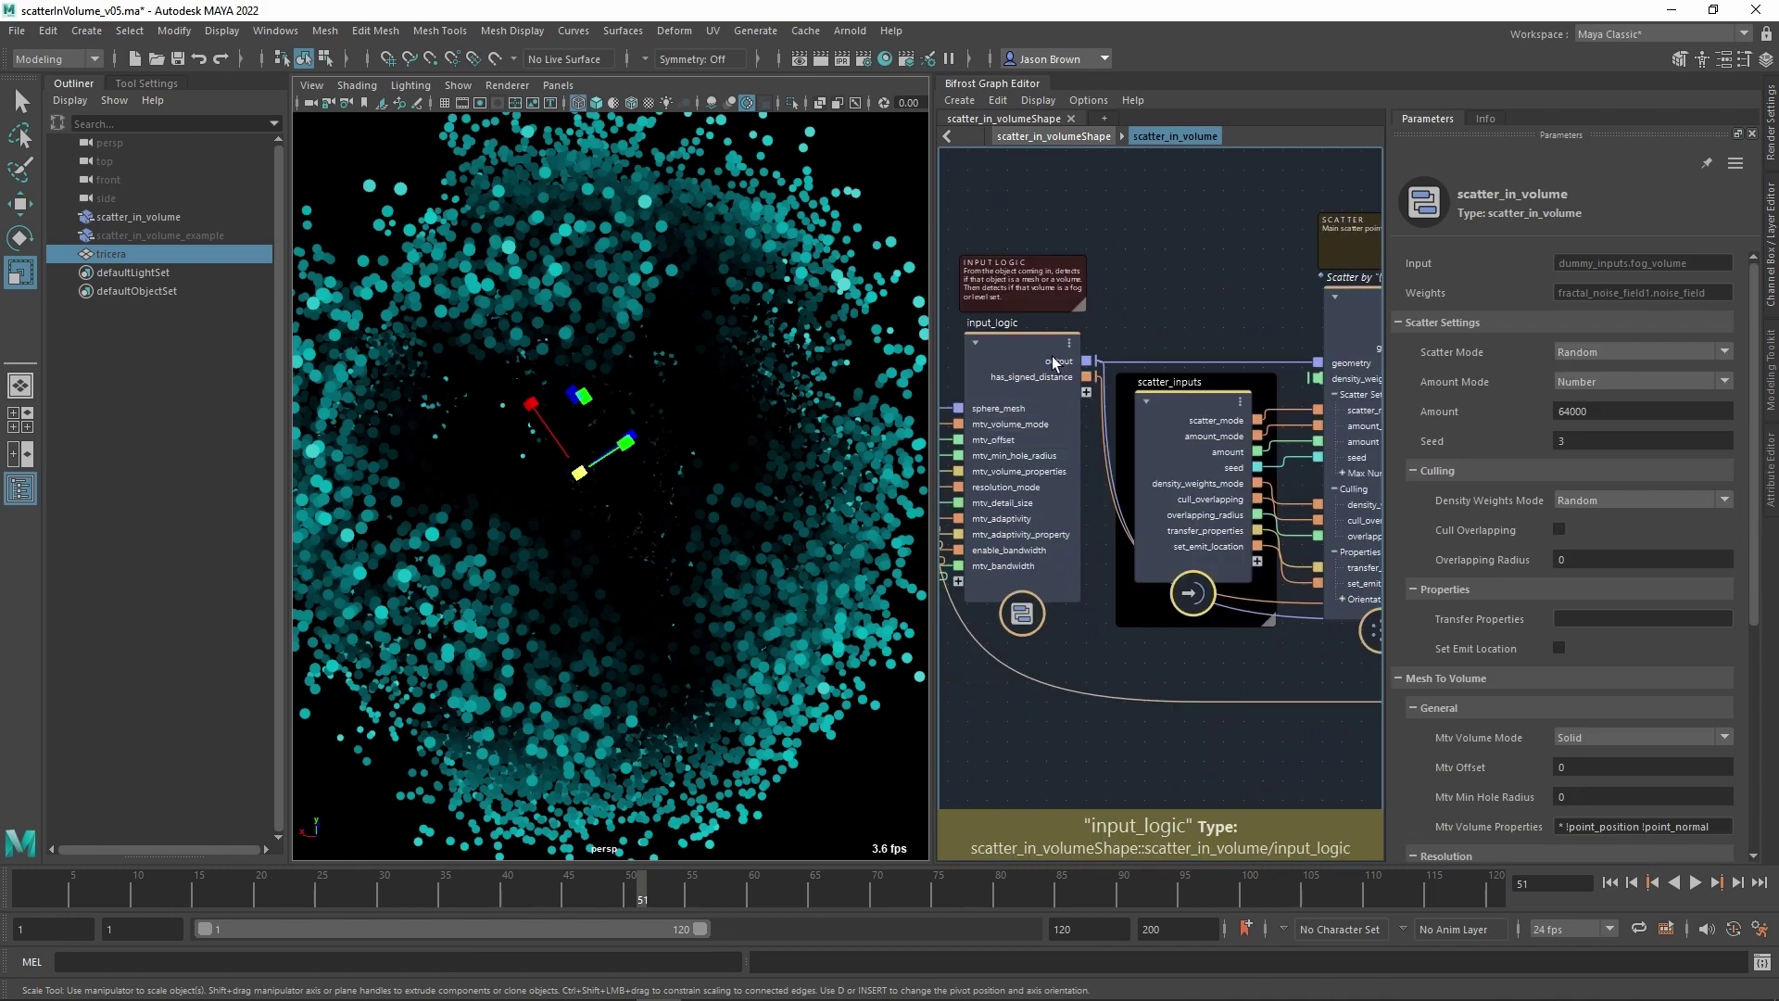
double_click(1066, 313)
scroll(1066, 314, down, 3)
middle_drag(1184, 462, 1418, 421)
scroll(1303, 439, up, 1)
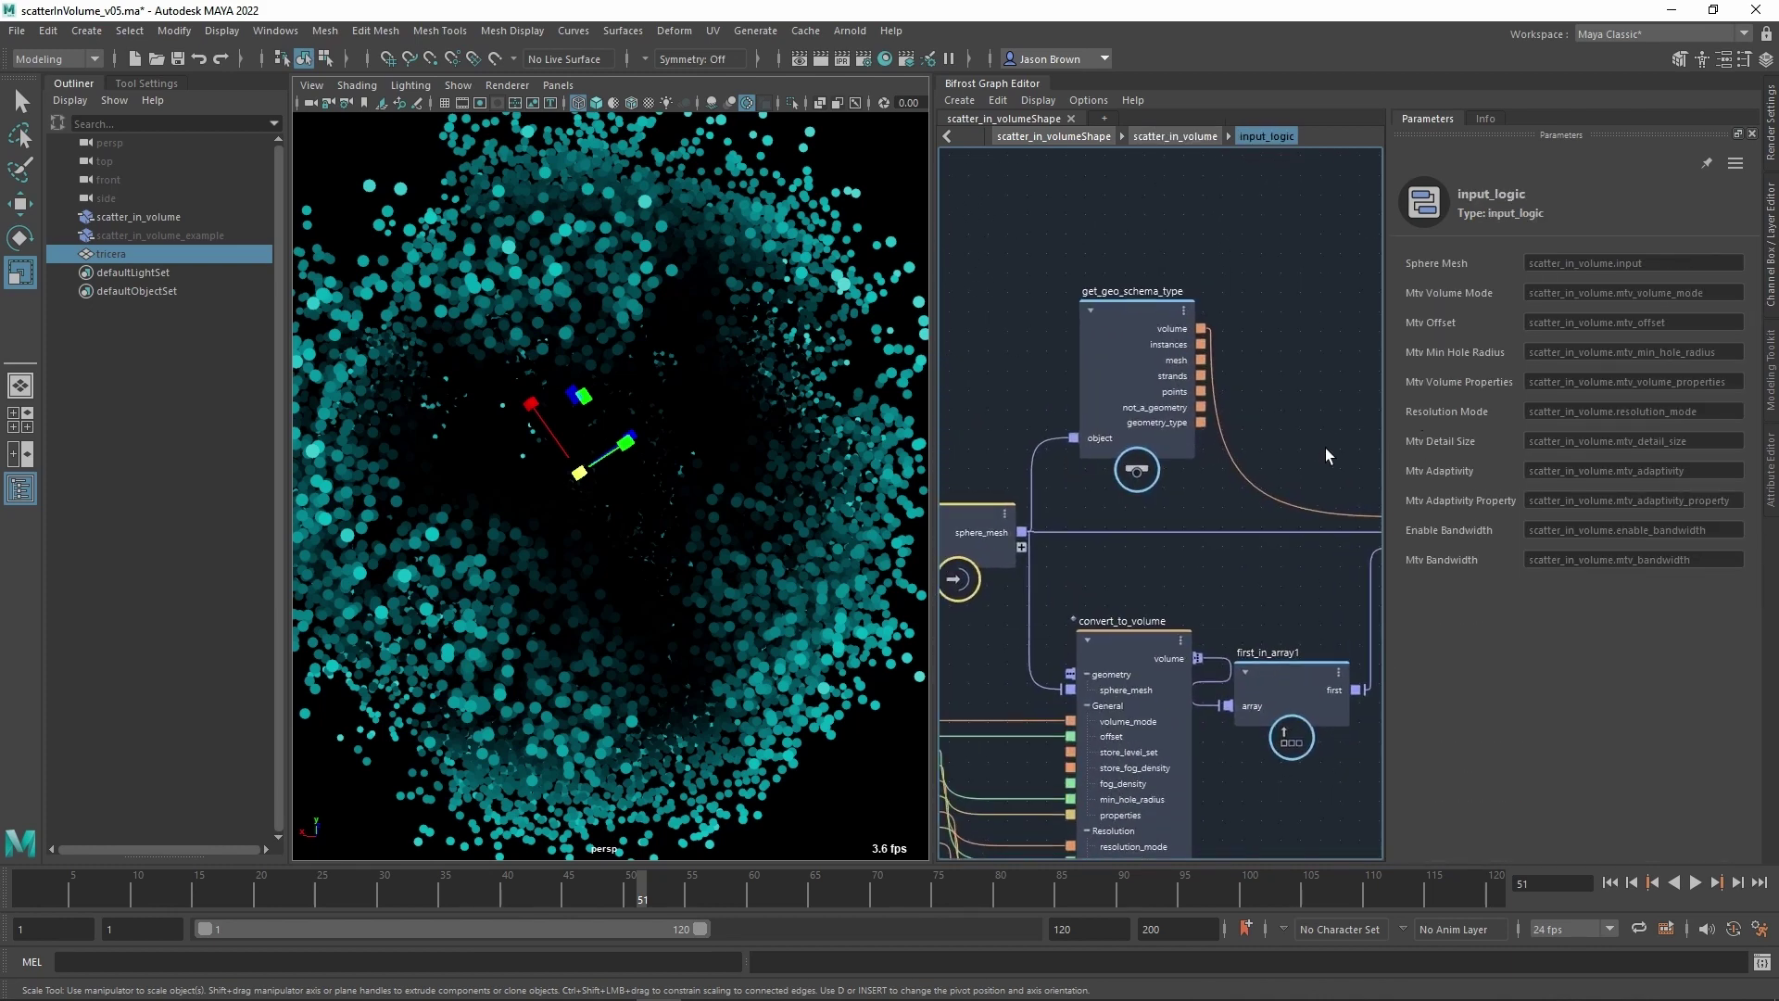
middle_drag(1328, 457, 1330, 389)
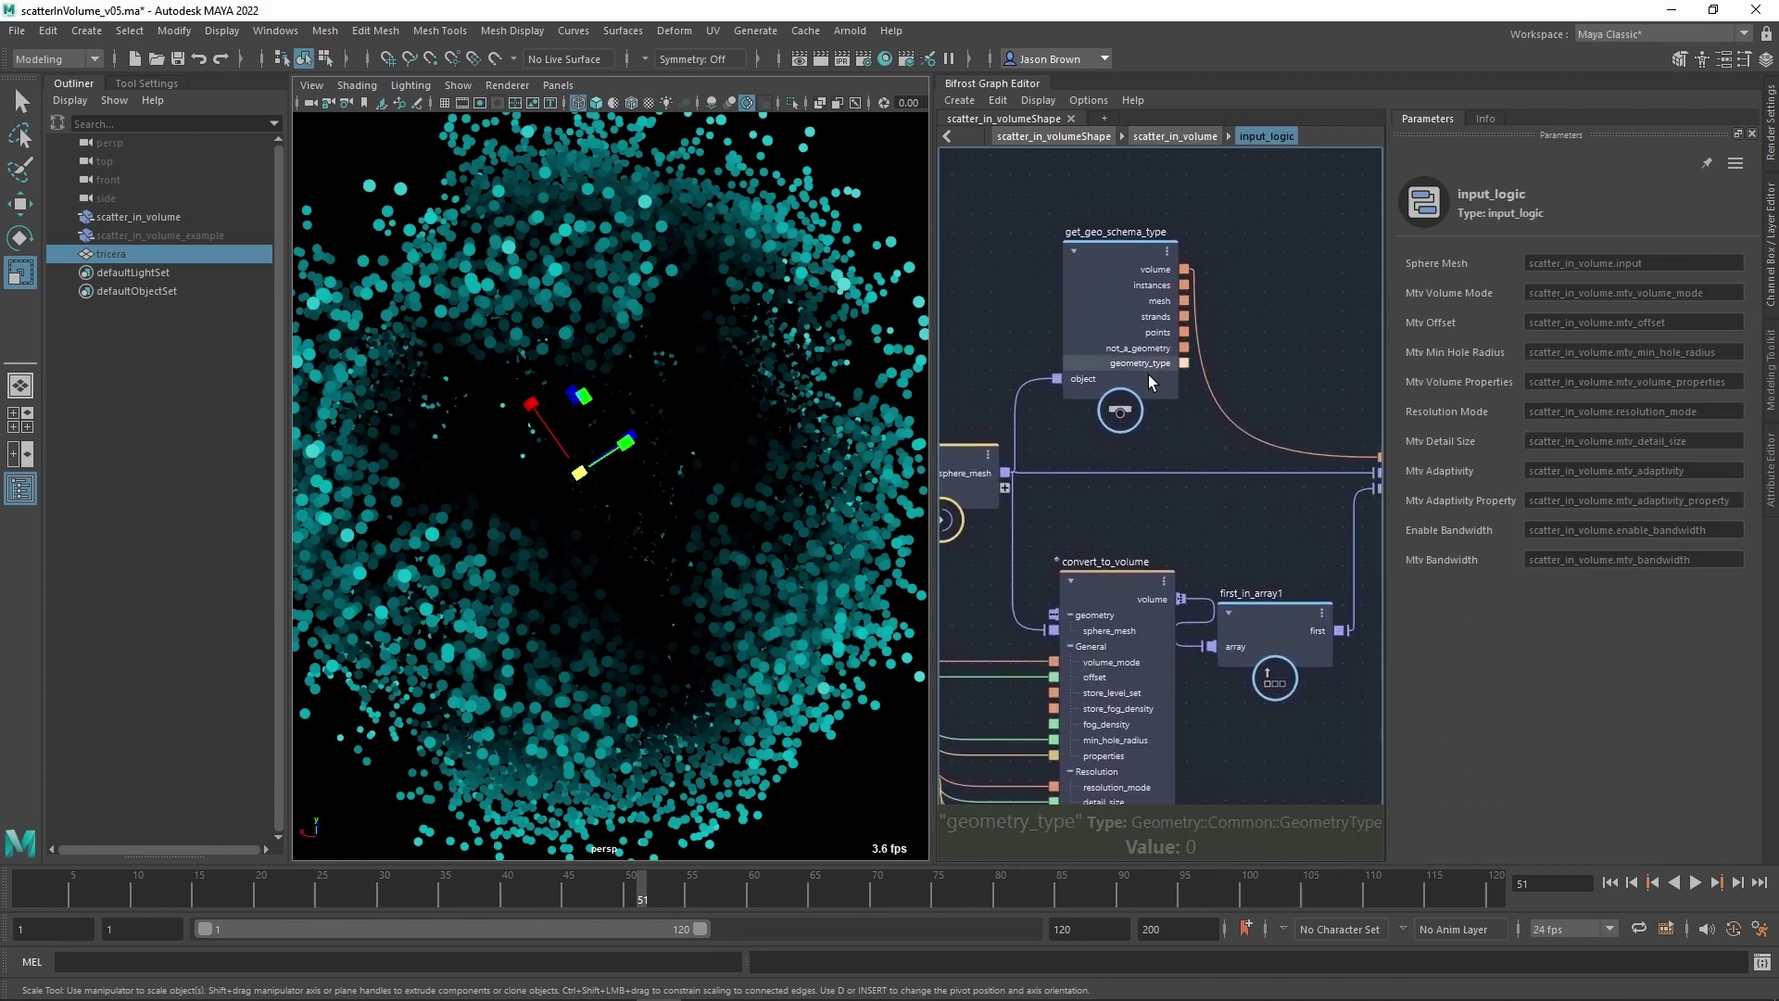
mouse_move(1146, 369)
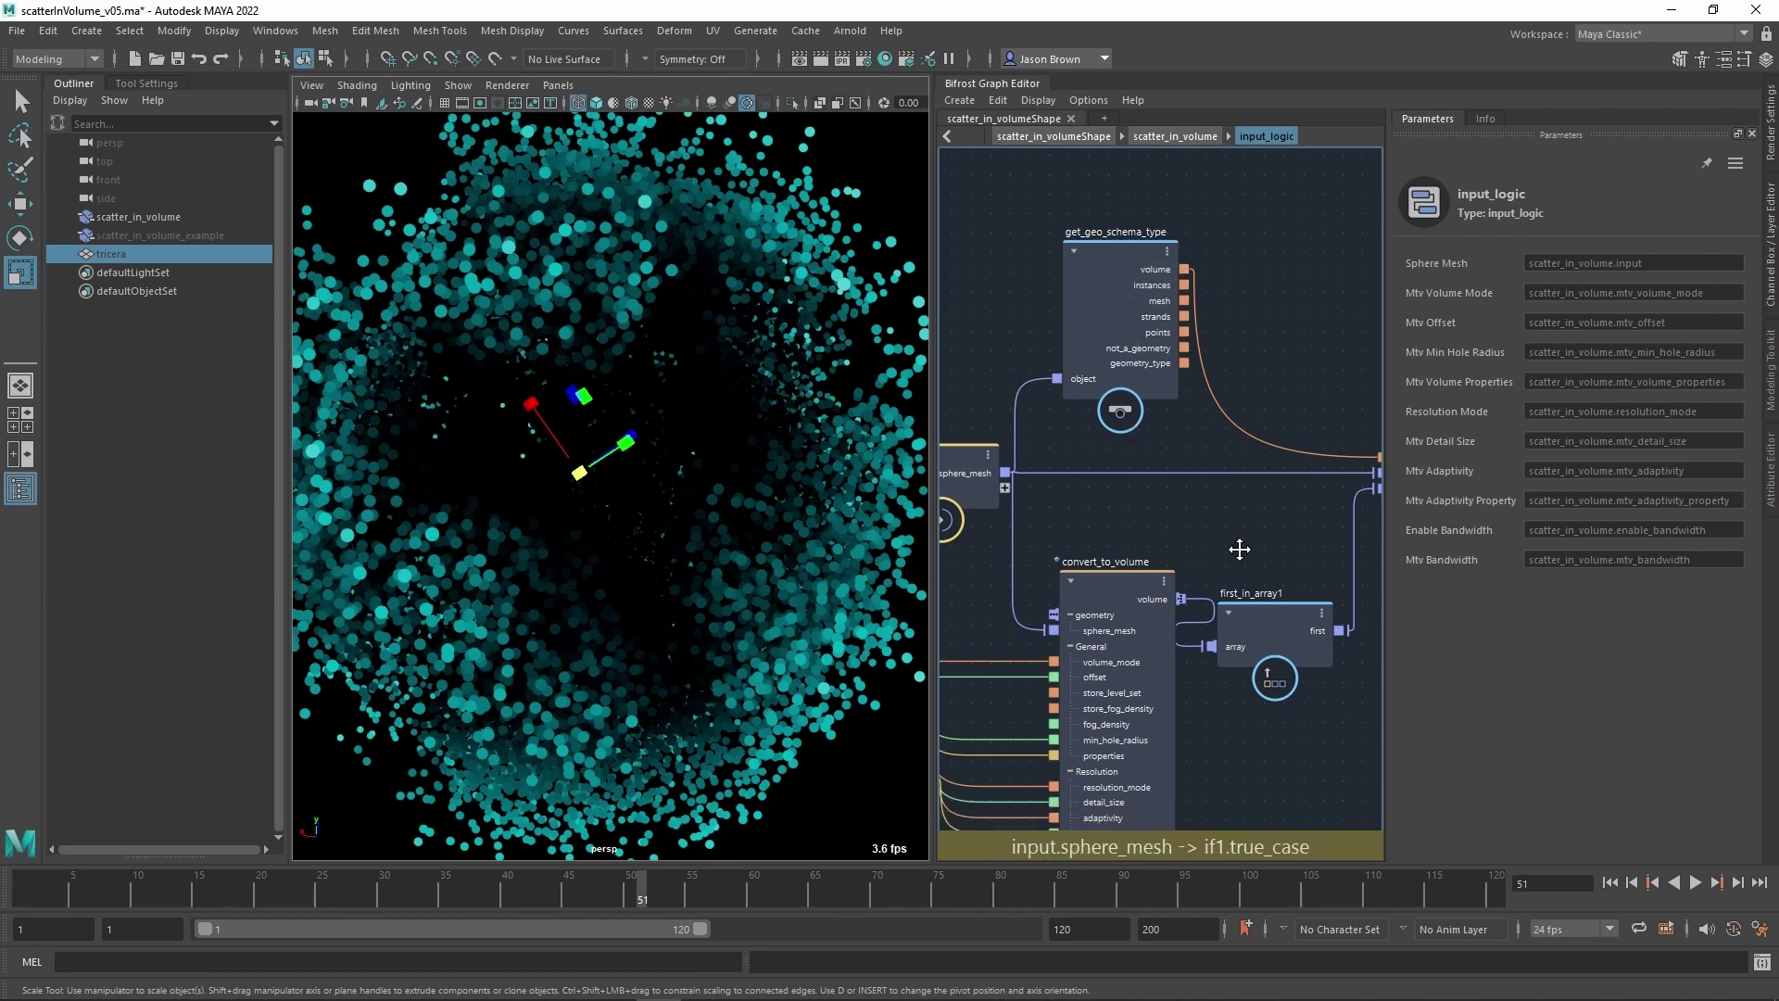
Examine how convert_to_volume and the original input feed the if node inside input_logic.
middle_drag(1291, 550, 949, 496)
middle_drag(1362, 548, 936, 554)
mouse_move(1192, 606)
middle_down()
mouse_move(1158, 636)
mouse_move(1086, 608)
mouse_move(1657, 625)
middle_up()
middle_drag(1167, 638, 1523, 595)
middle_drag(1108, 663, 1171, 580)
mouse_move(1058, 535)
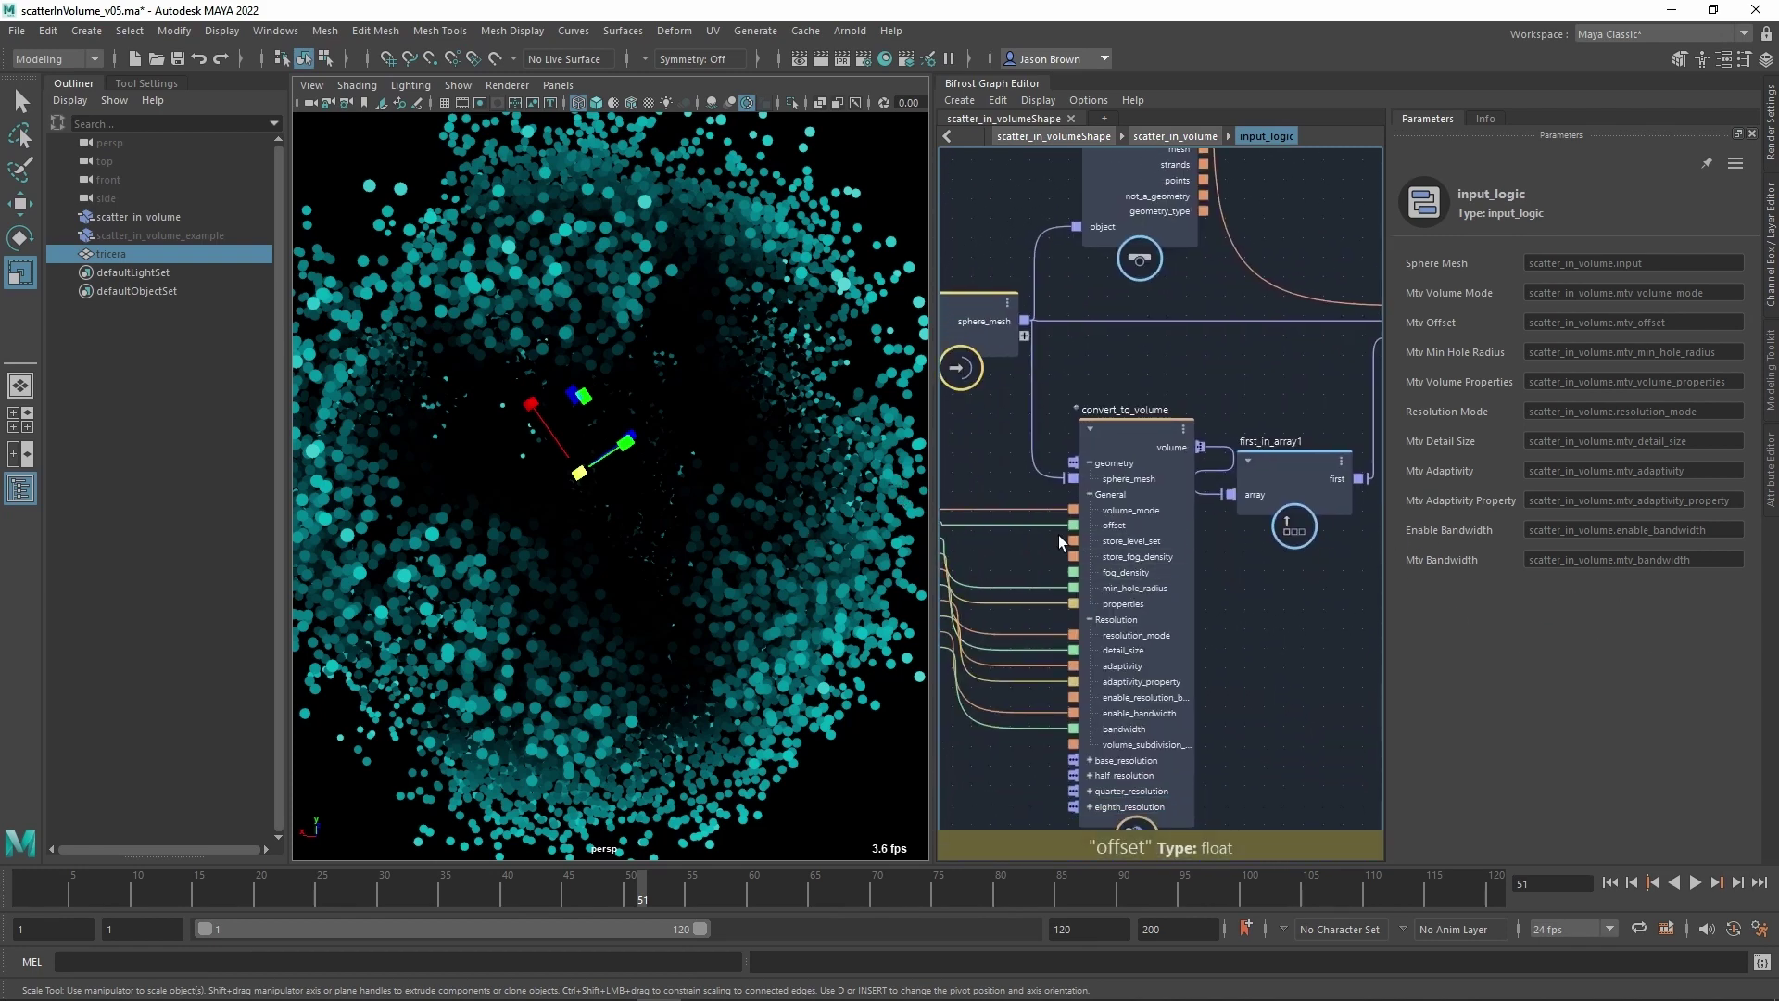
middle_drag(1259, 661, 1048, 710)
middle_drag(1350, 548, 958, 651)
middle_drag(1288, 612, 1073, 647)
Select the get_geo_property_signed_dist node and examine the property it checks for.
scroll(1074, 649, down, 3)
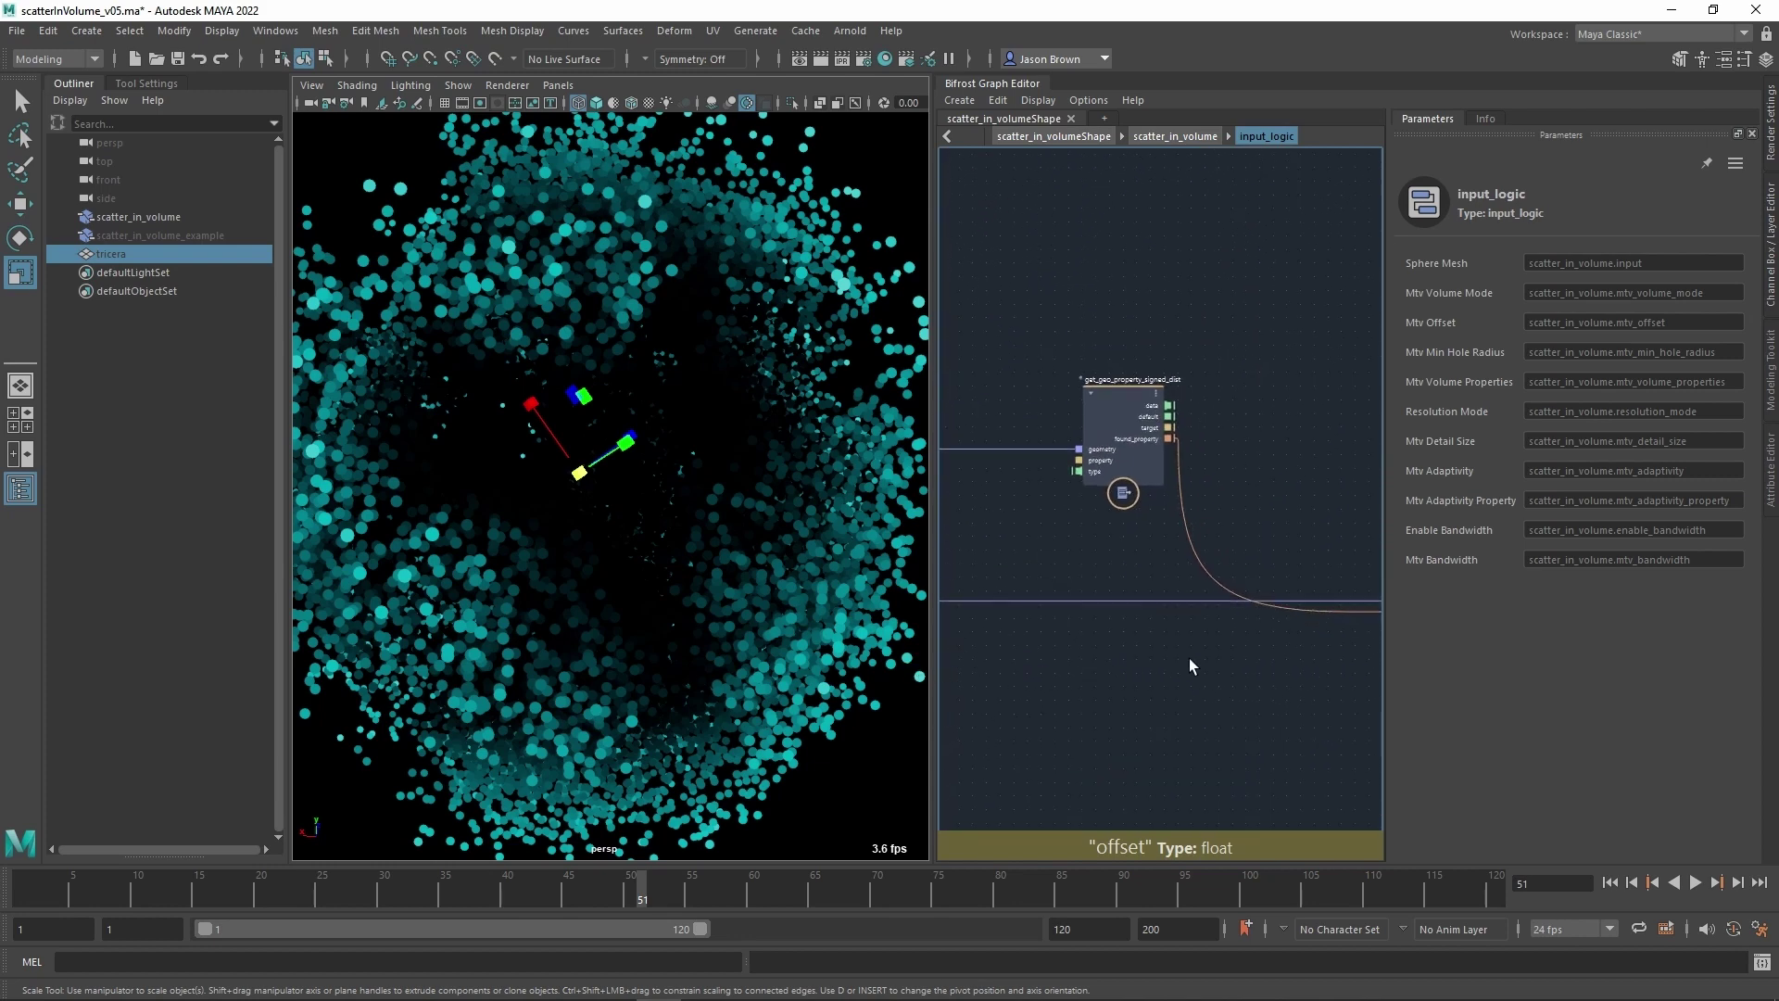
middle_drag(1194, 666, 1157, 691)
scroll(1155, 682, up, 3)
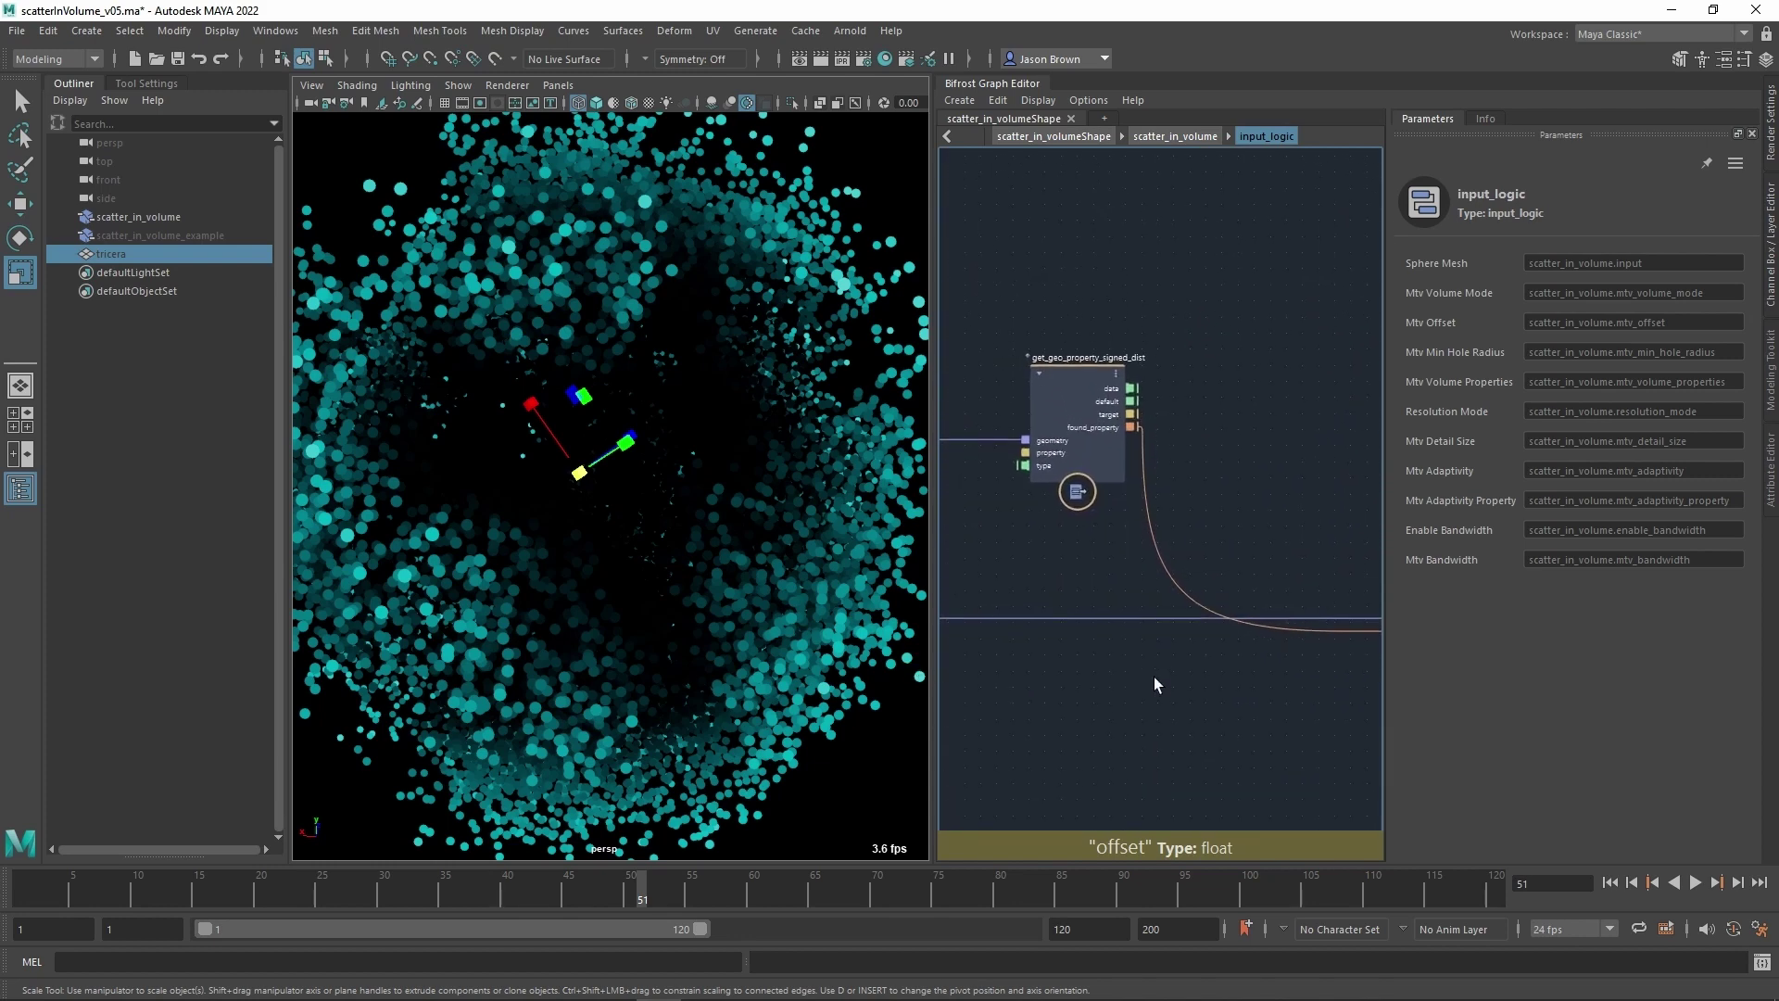
drag(1081, 370, 1075, 349)
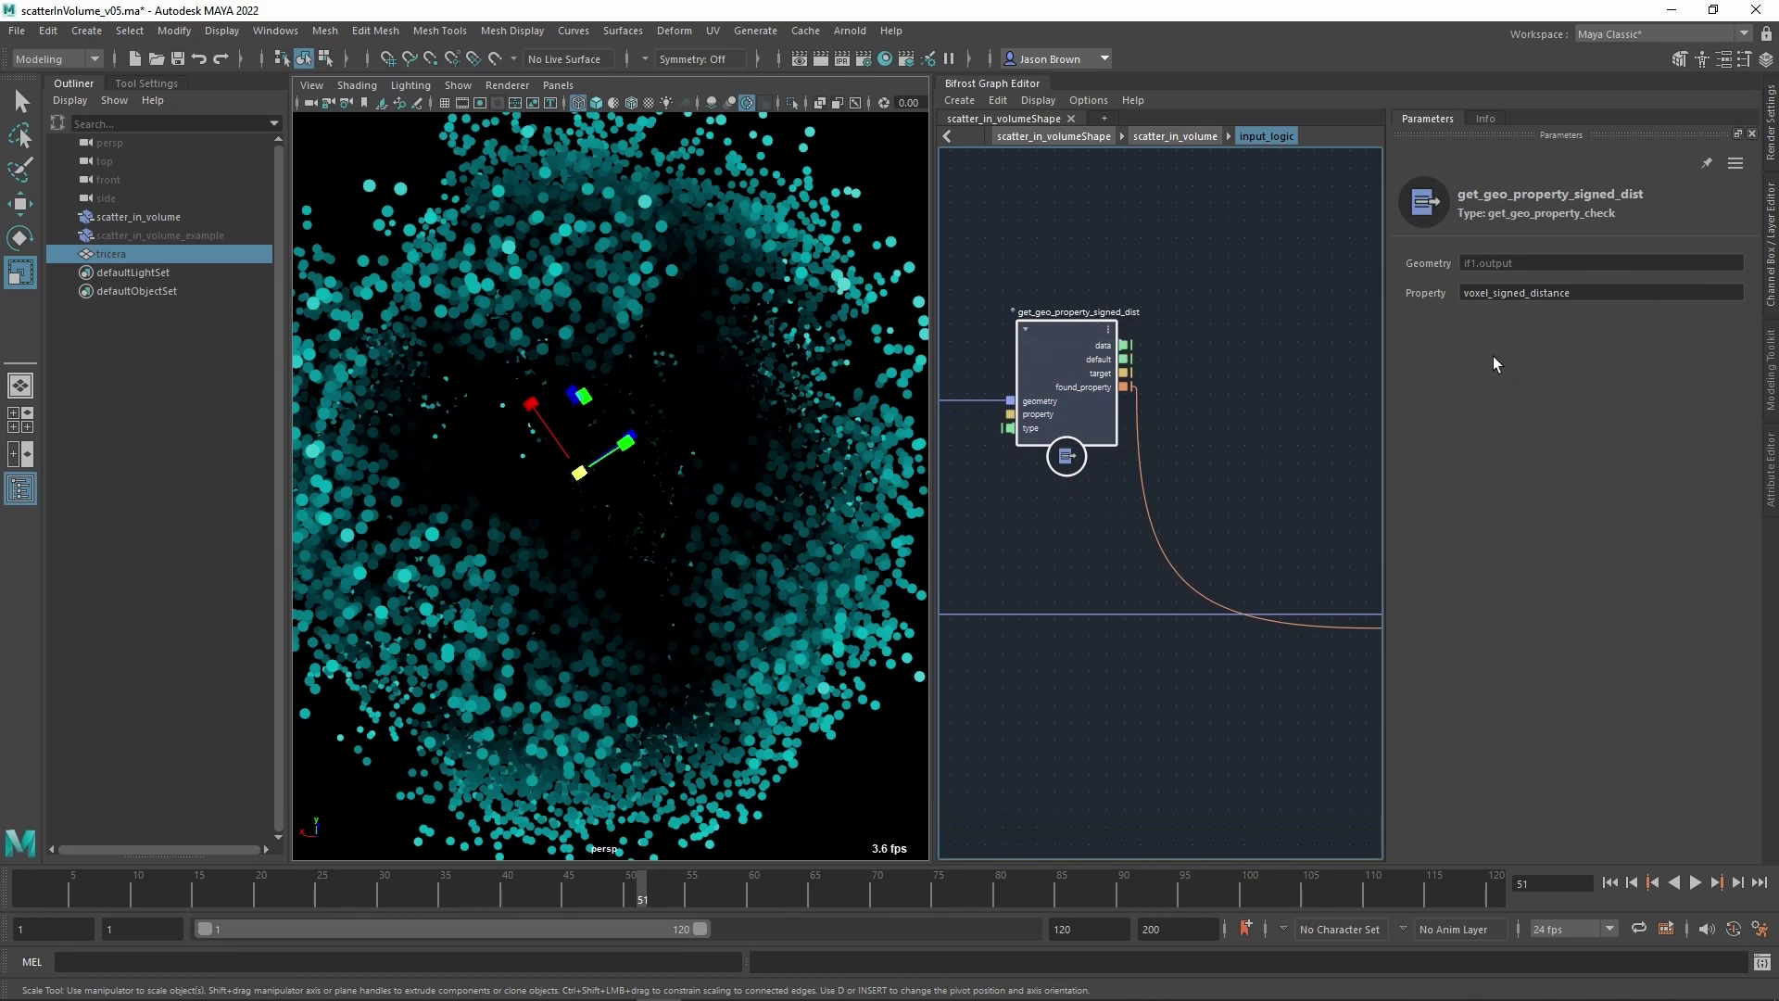
drag(1598, 295, 1370, 307)
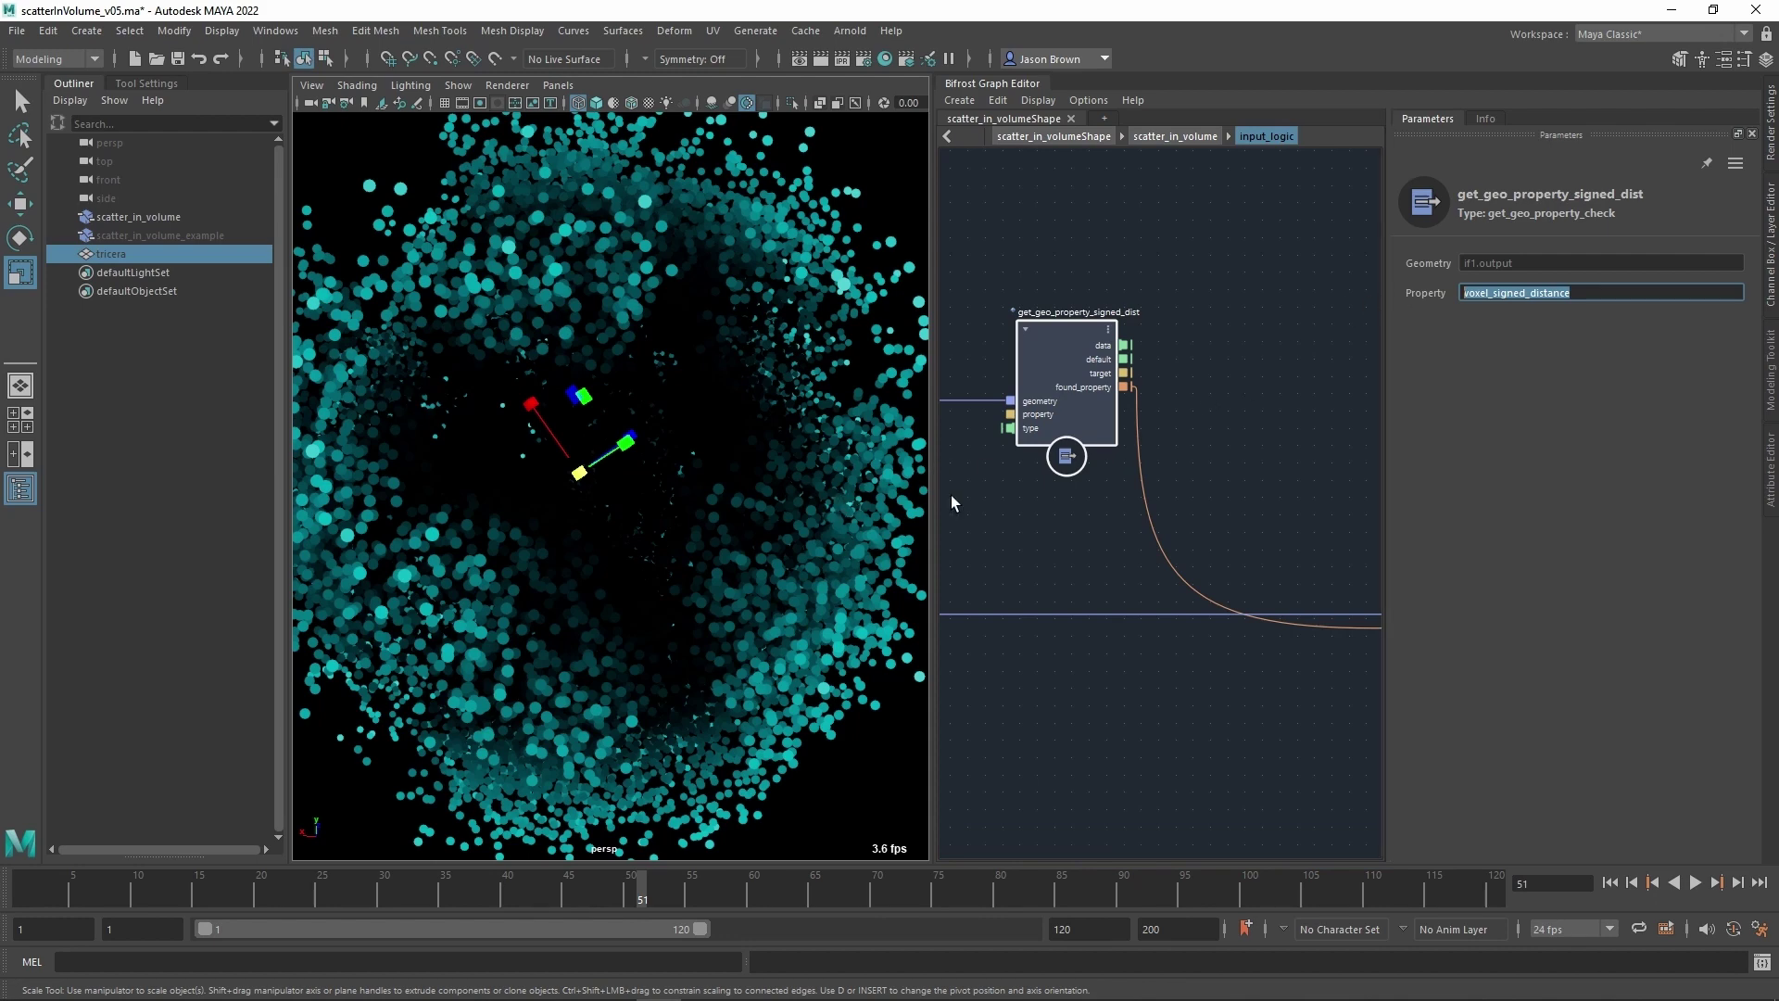
Follow the found_property connection to the has_signed_distance port on input_logic's output node.
alt+middle_drag(1371, 537, 1145, 468)
alt+right_drag(1168, 481, 1118, 486)
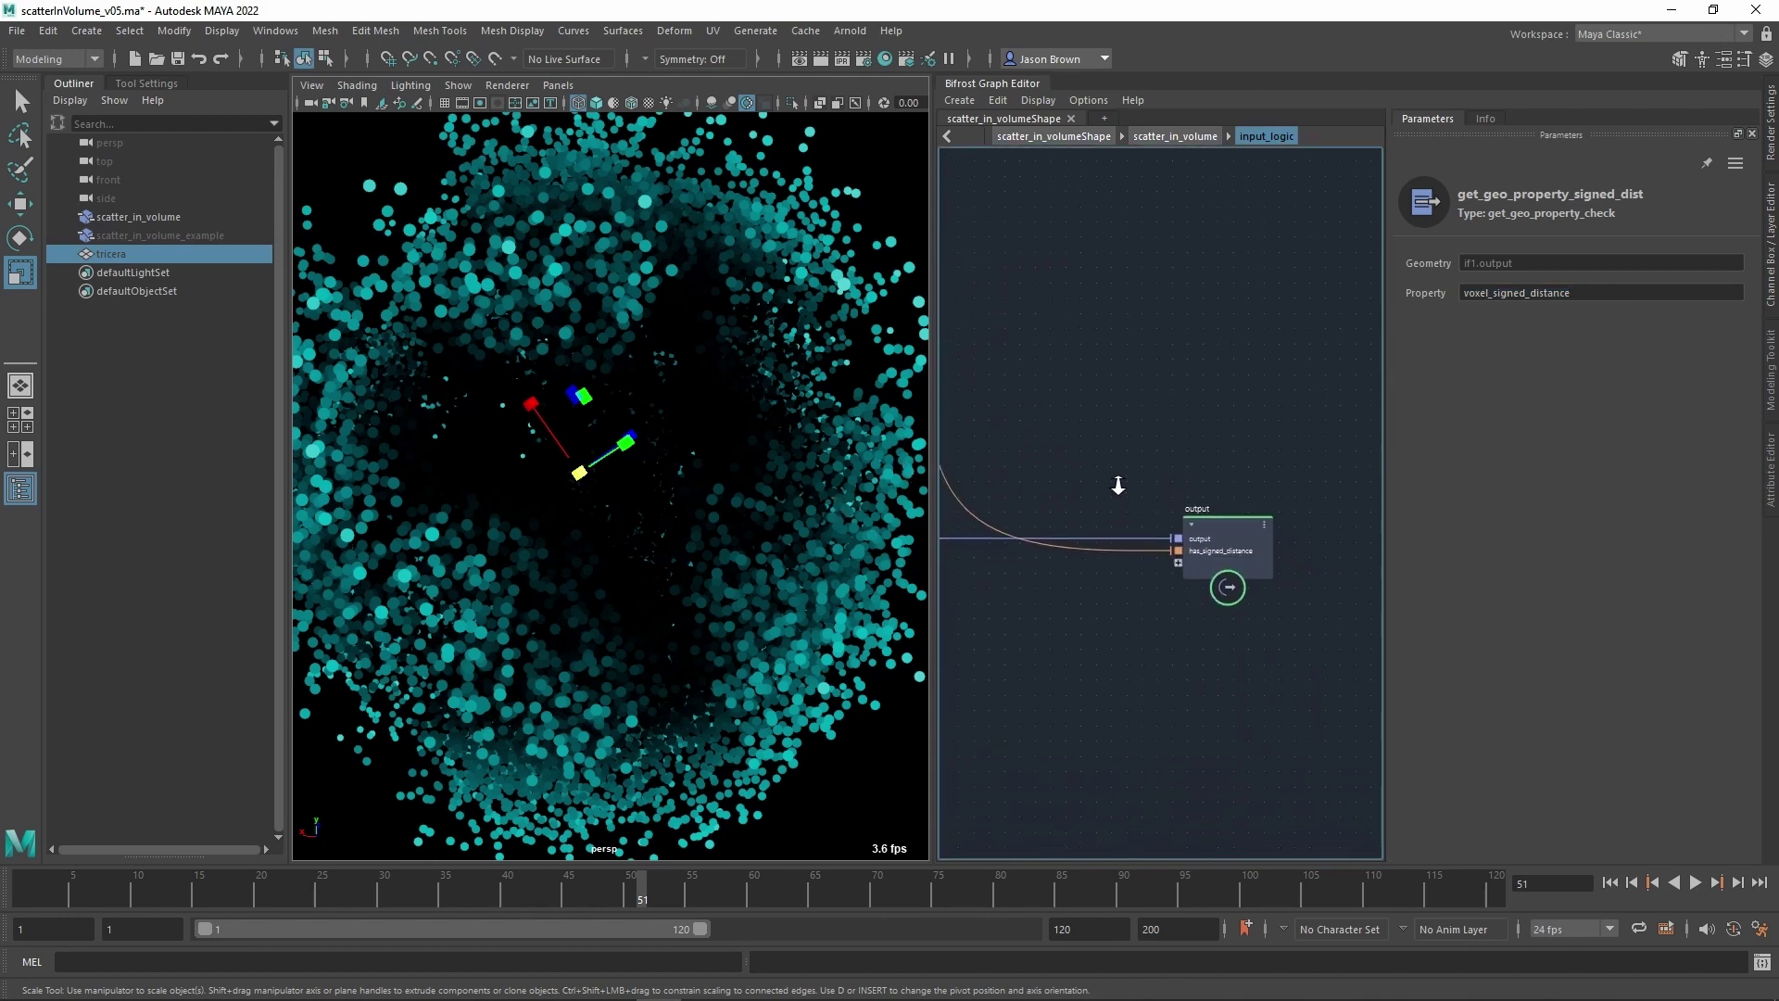
middle_drag(1119, 485, 1331, 556)
middle_drag(1180, 509, 1457, 456)
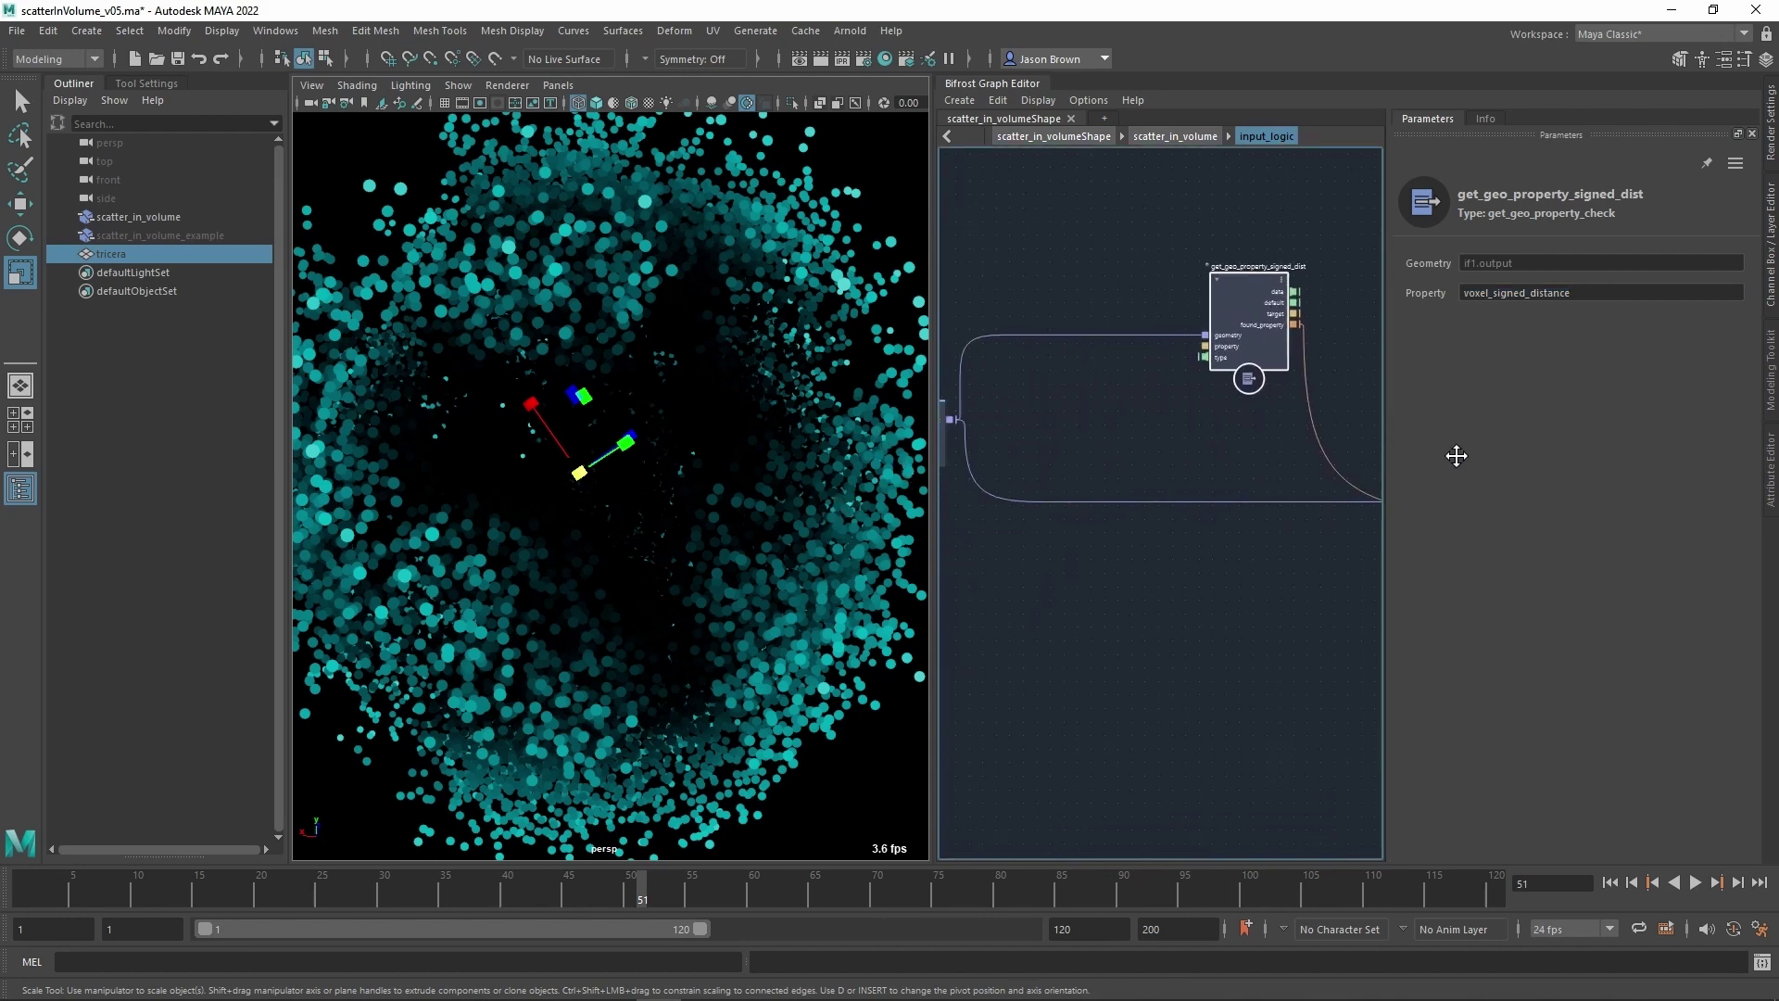
middle_drag(1029, 500, 1224, 501)
middle_drag(1360, 514, 830, 584)
middle_drag(1158, 538, 1110, 539)
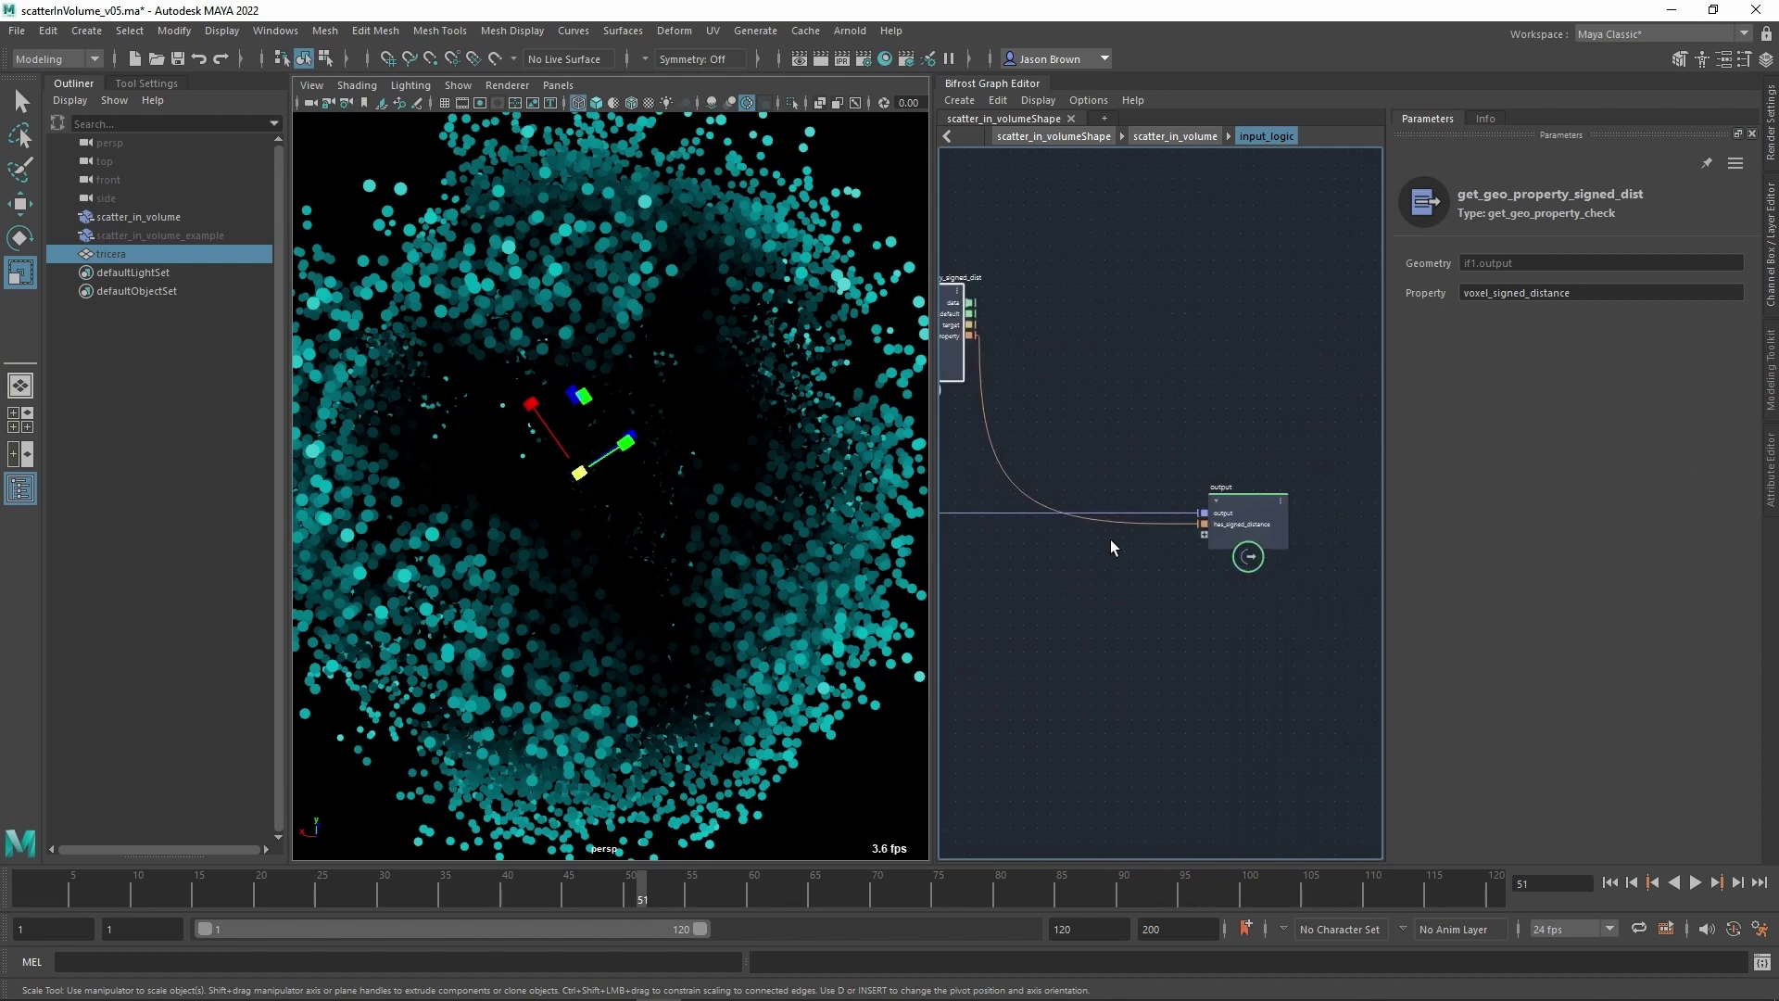
Return to the scatter_in_volume compound's graph and inspect the point_display node and its incoming connections.
key(u)
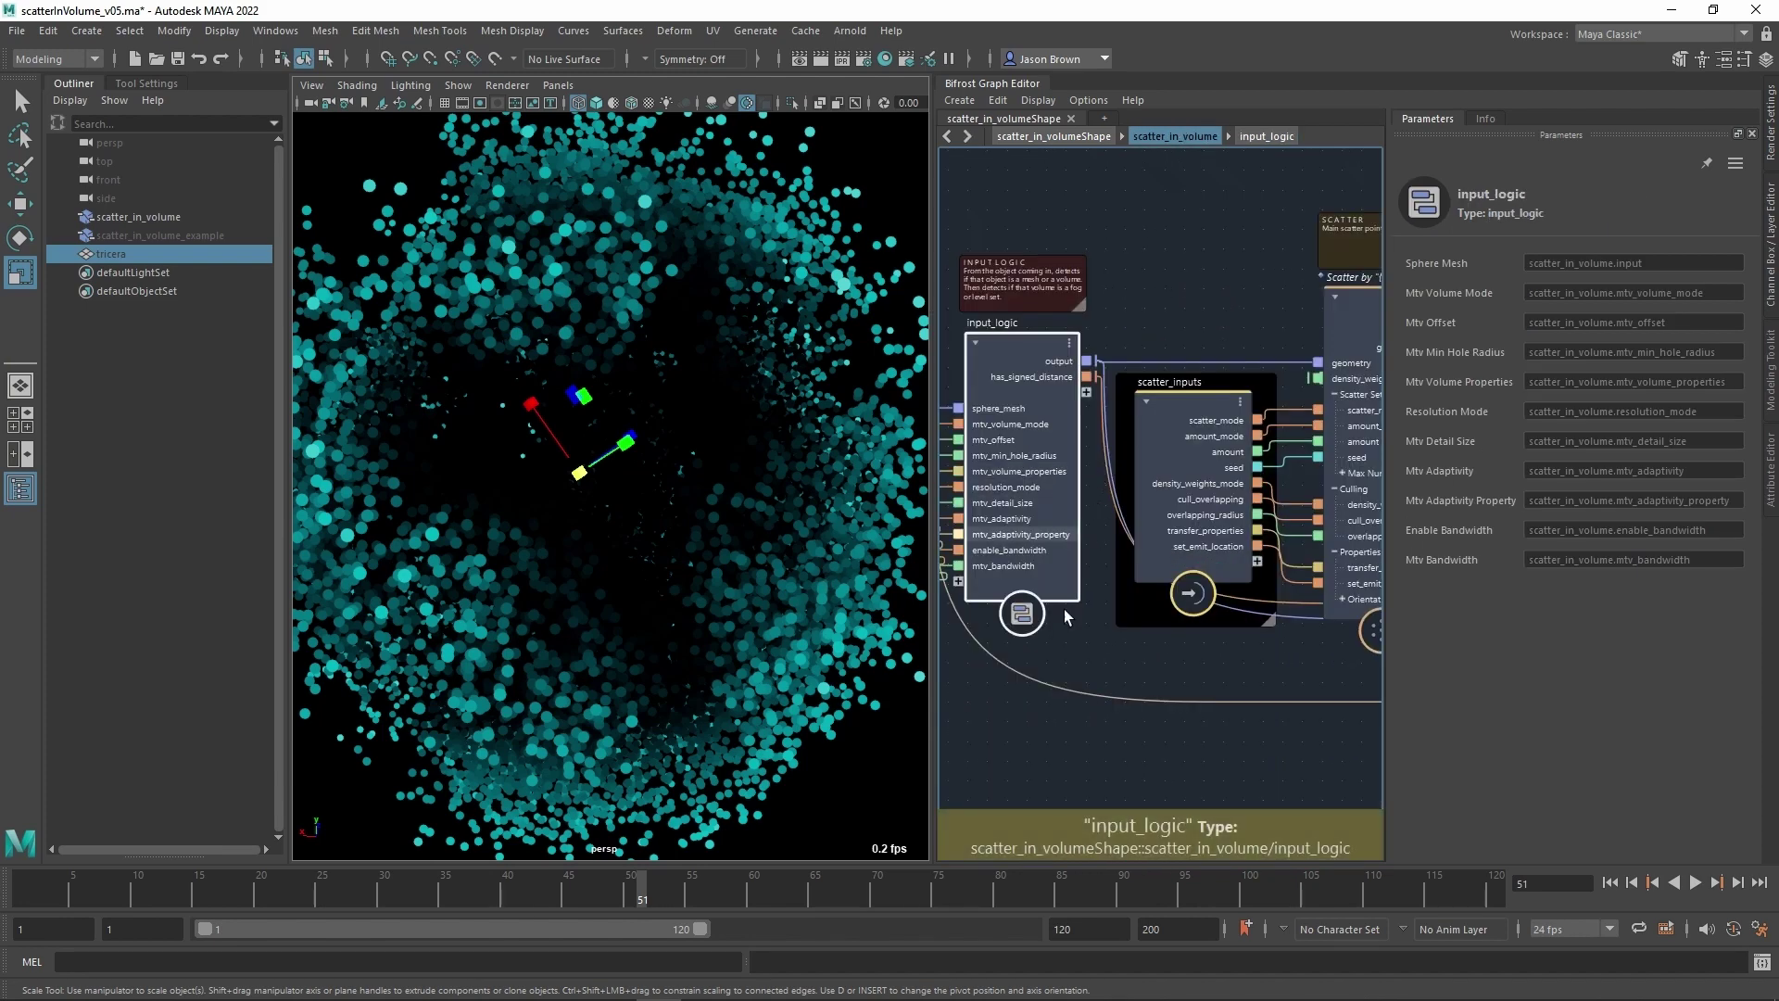
middle_drag(951, 693, 658, 681)
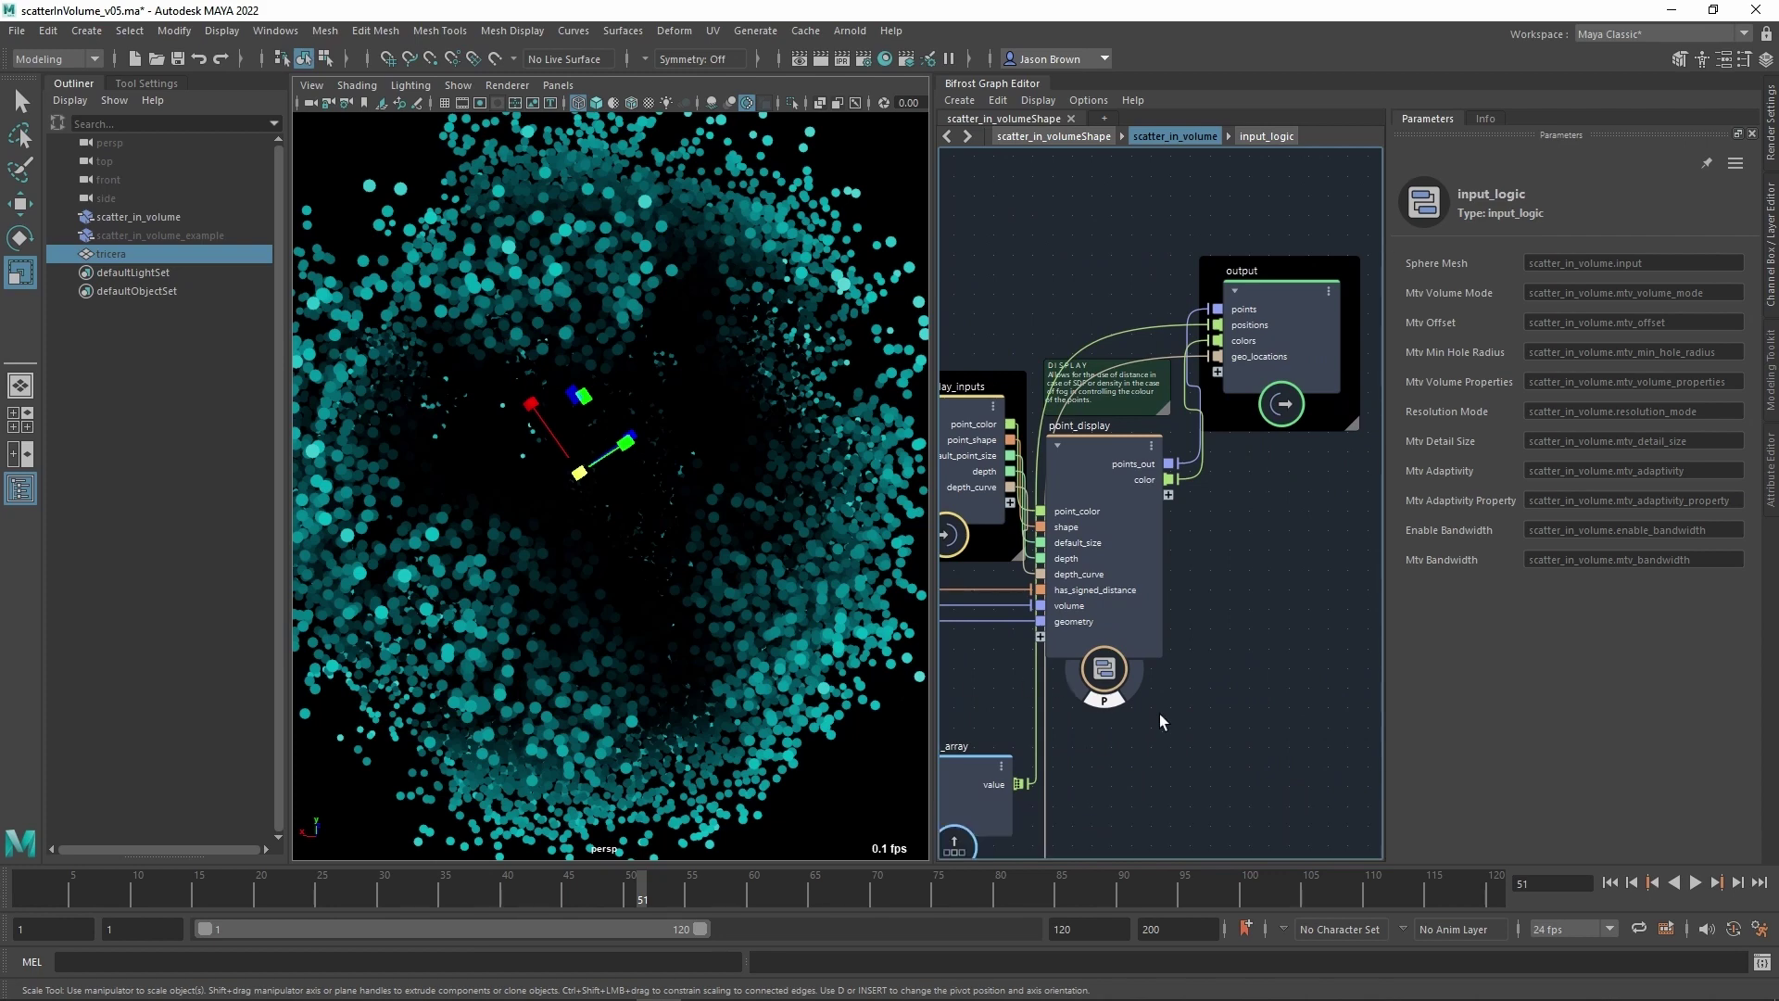
middle_drag(1159, 721, 1241, 709)
click(1191, 443)
drag(1192, 443, 1210, 443)
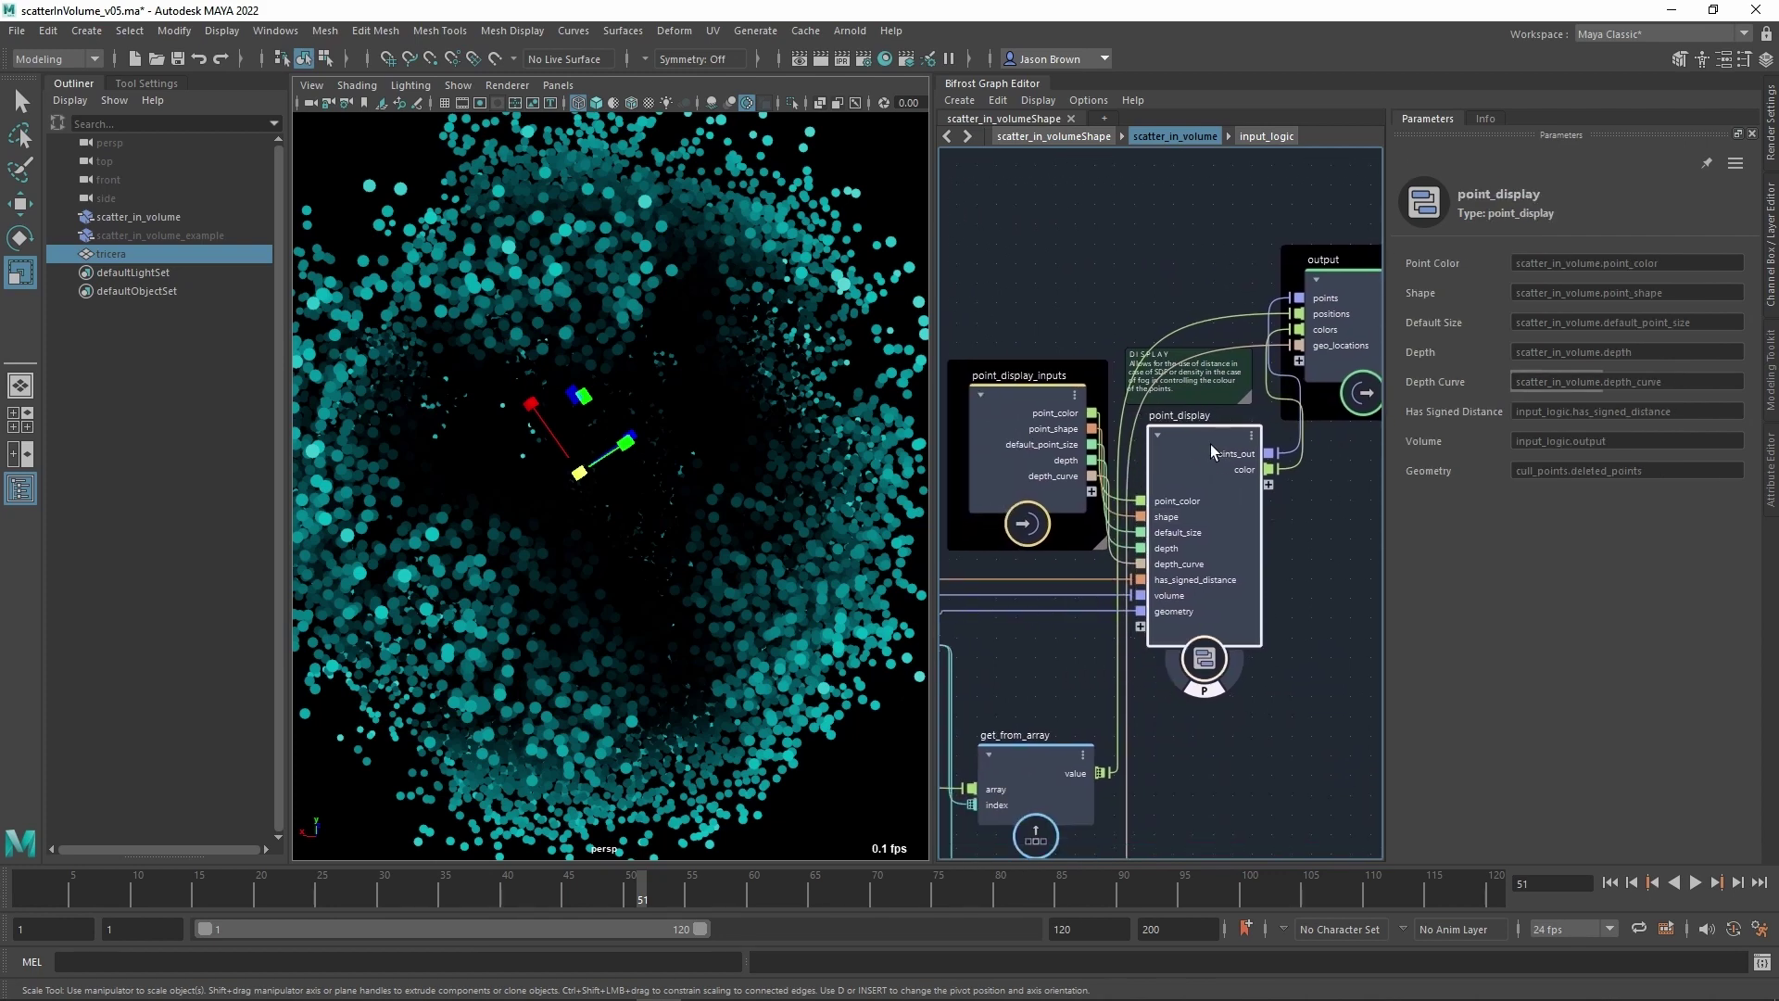
click(1042, 593)
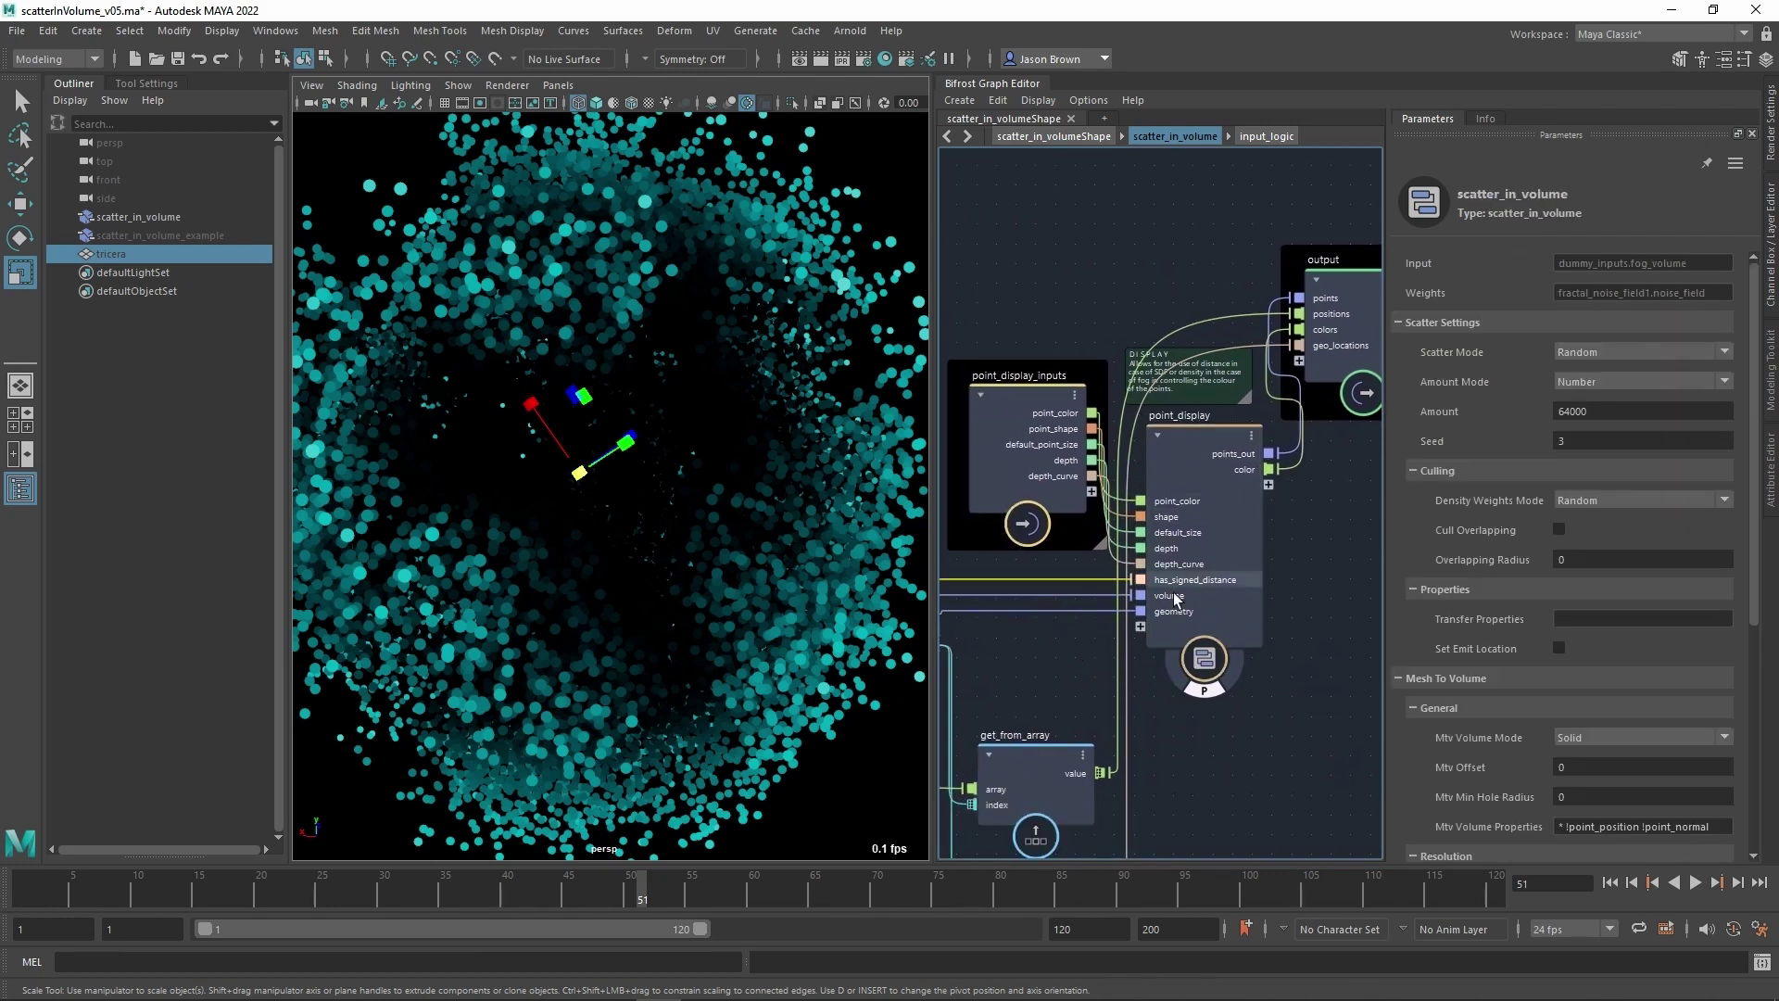
Open the point_display compound and examine the ports of its input node.
double_click(1195, 464)
key(a)
scroll(1125, 458, up, 6)
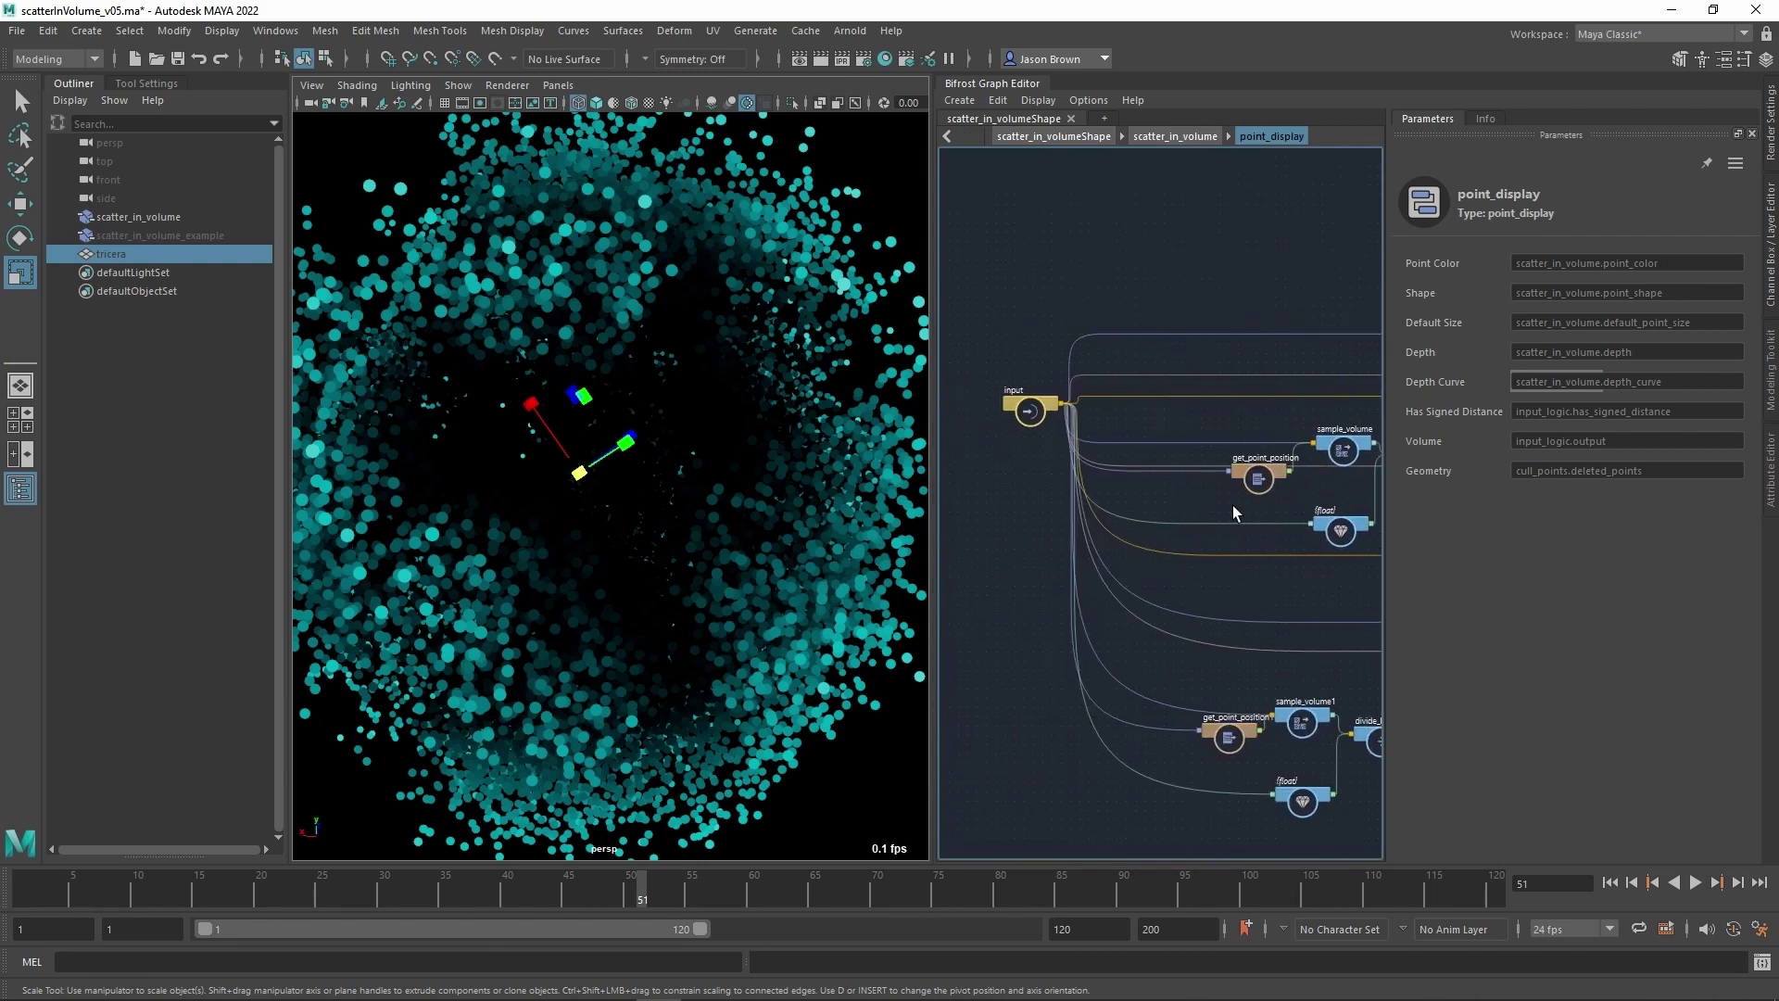
scroll(1233, 504, up, 5)
alt+middle_drag(964, 573, 1307, 600)
alt+middle_drag(1140, 568, 1202, 642)
alt+right_drag(1203, 641, 1294, 624)
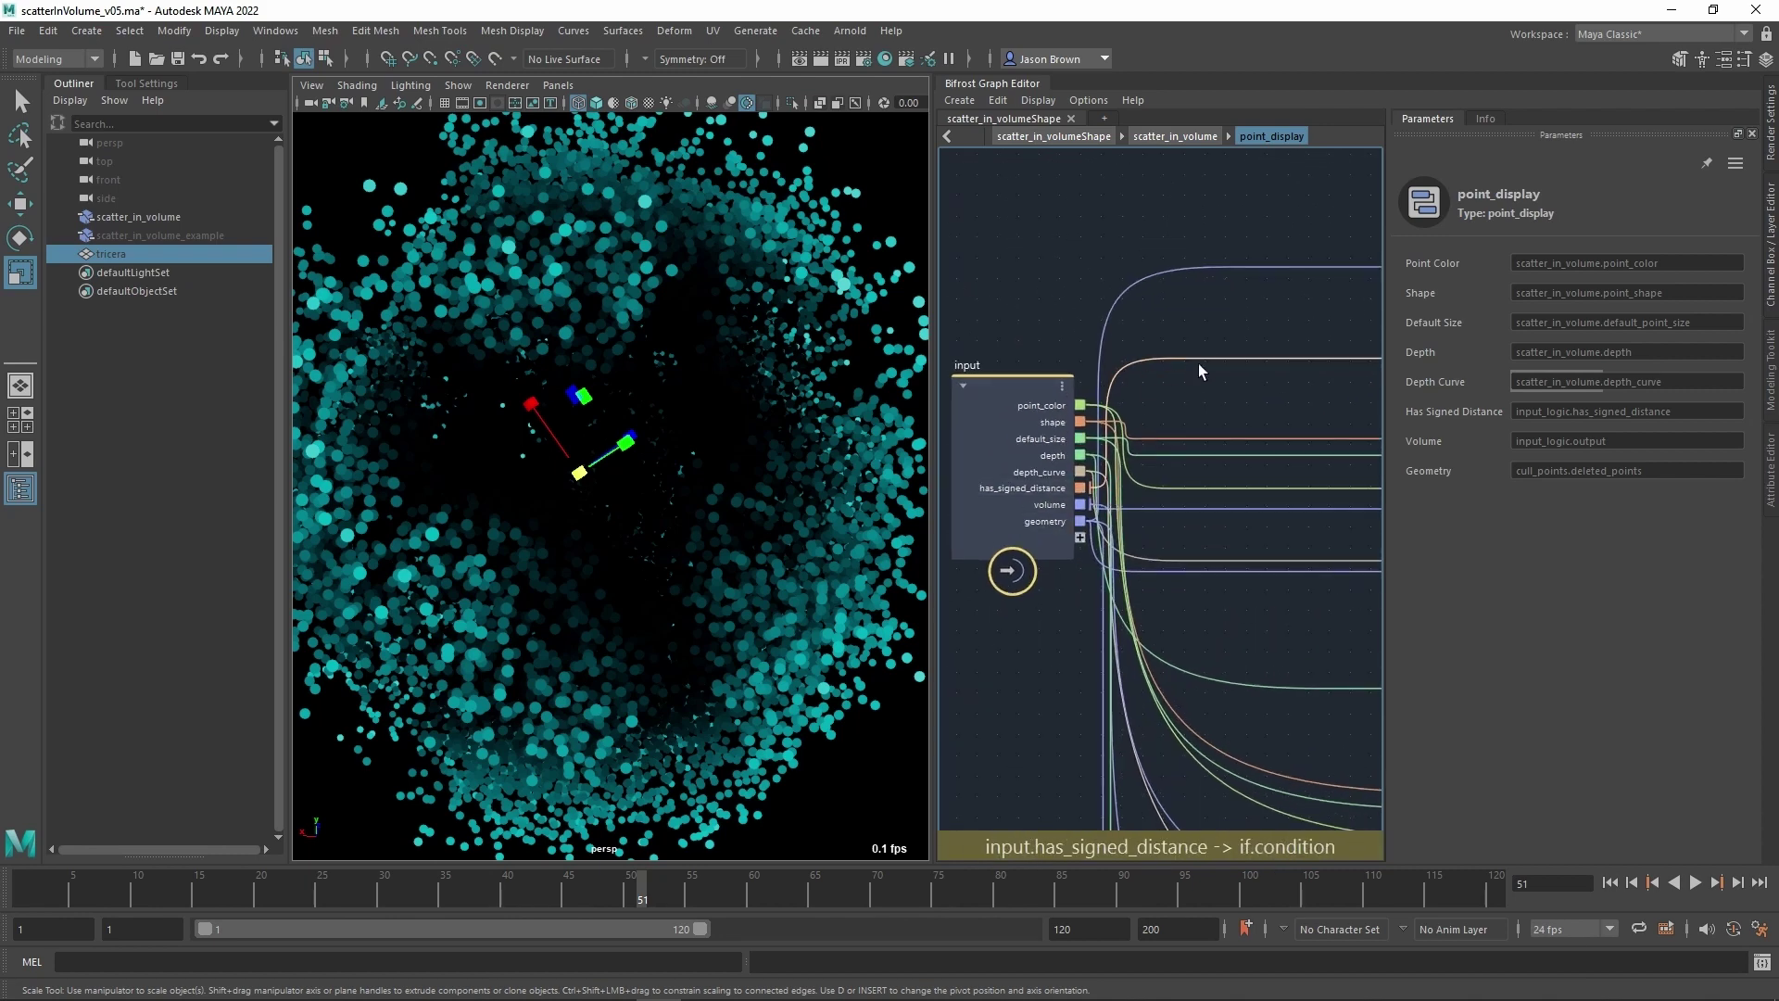
Trace the has_signed_distance connection across point_display's graph to the condition of the if node.
alt+middle_drag(1238, 399, 1116, 369)
alt+right_drag(1115, 369, 790, 333)
alt+middle_drag(1190, 271, 810, 278)
alt+middle_drag(1227, 535, 1073, 698)
alt+right_drag(1073, 698, 1436, 626)
alt+middle_drag(1214, 528, 1253, 671)
alt+right_drag(1253, 670, 1381, 649)
alt+middle_drag(1251, 607, 1283, 632)
alt+right_drag(1284, 632, 1281, 621)
alt+middle_drag(1281, 621, 1235, 639)
alt+right_drag(1235, 640, 1250, 638)
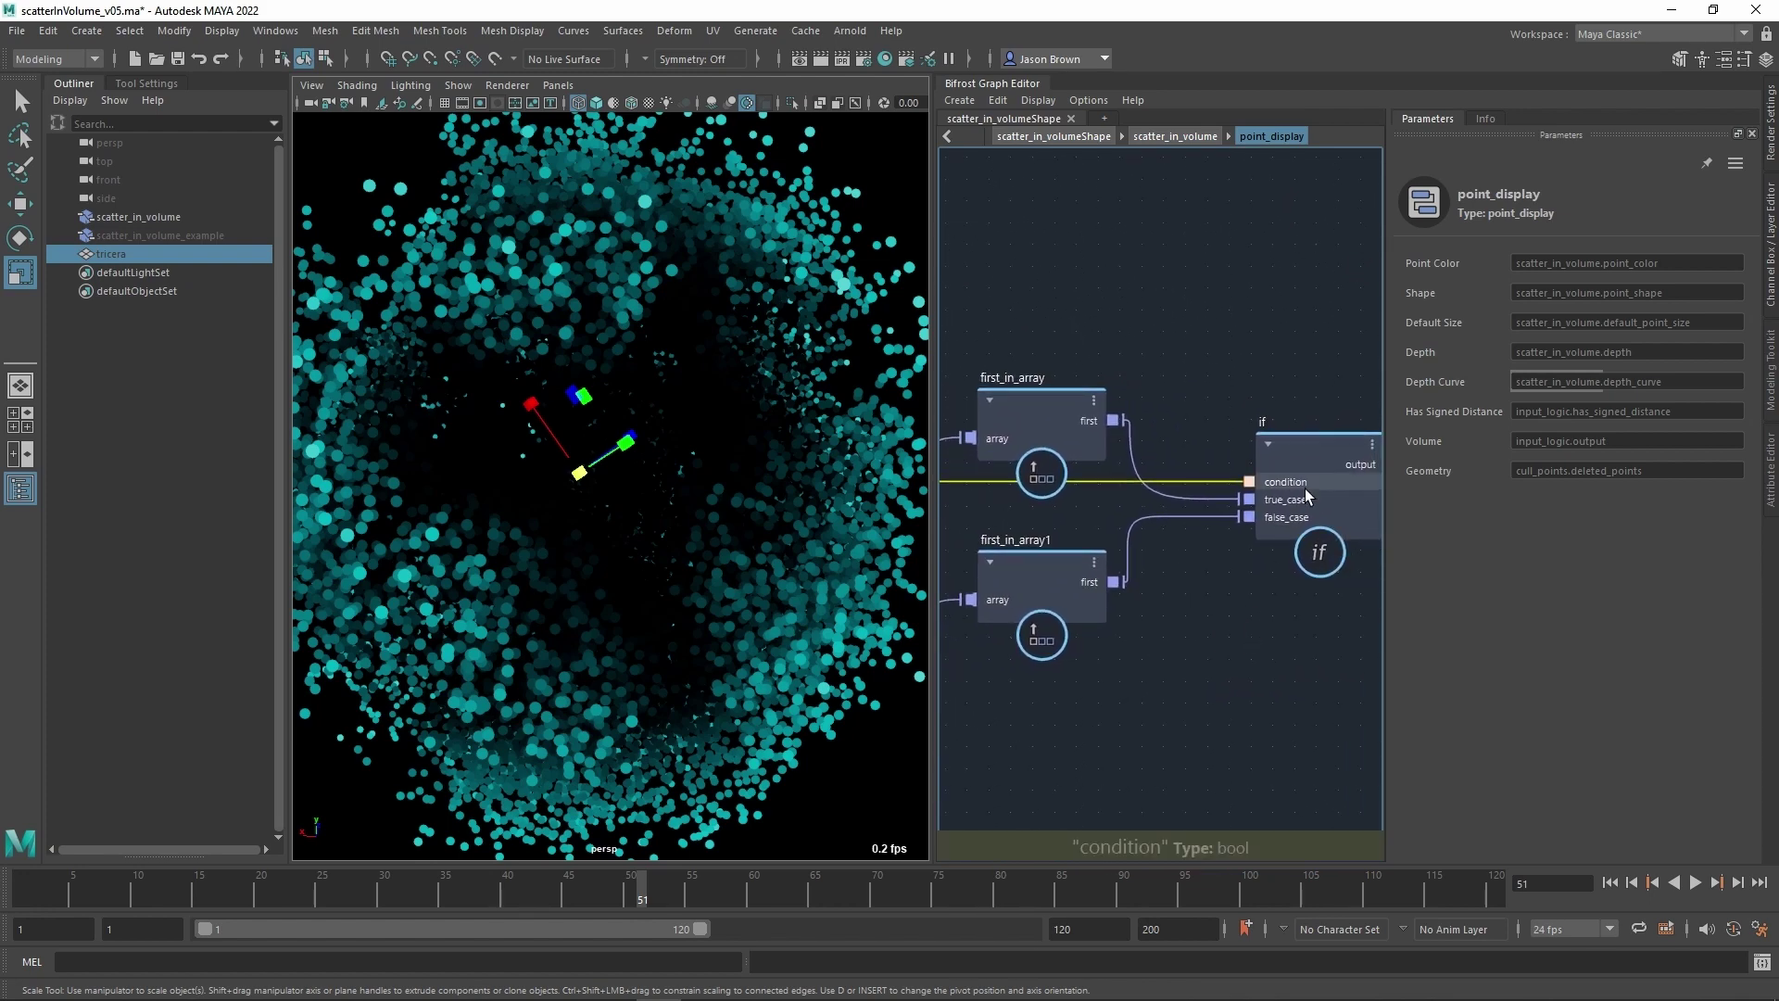
Inspect the two branches feeding the if node, including first_in_array, point_scope and point_scope1.
click(1015, 430)
alt+middle_drag(1247, 556, 1489, 515)
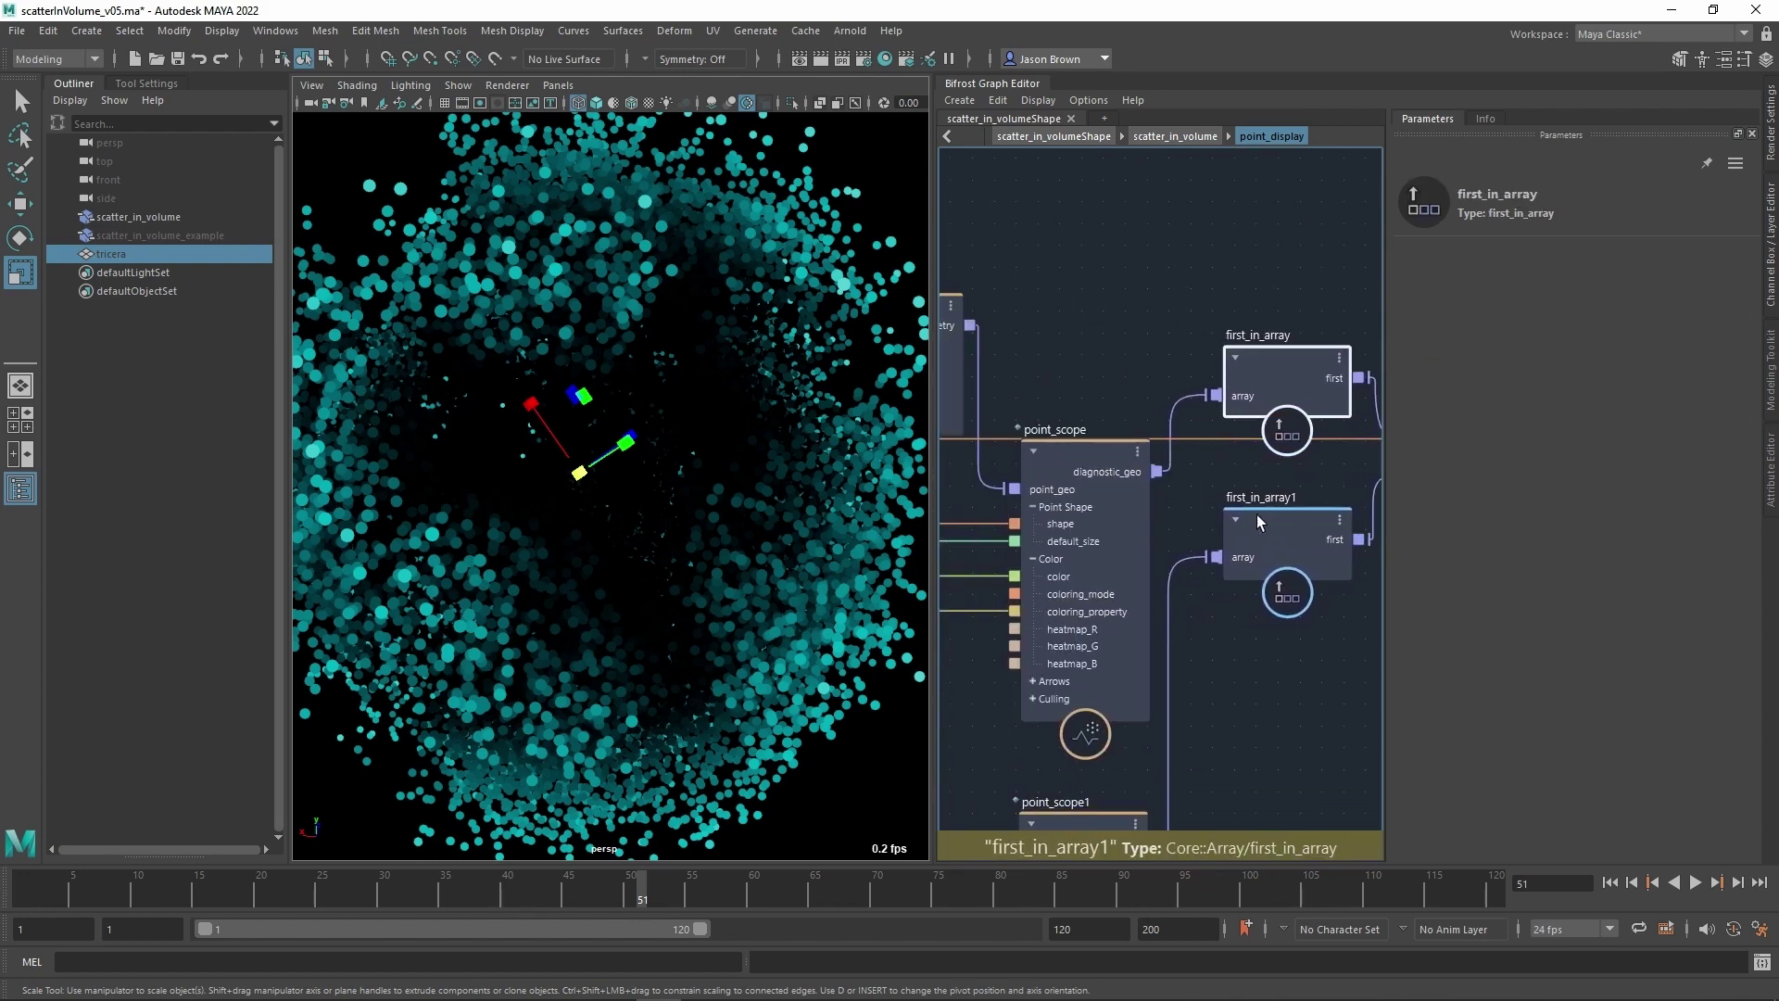
click(1103, 423)
drag(1103, 423, 1081, 331)
alt+middle_drag(1296, 631, 1325, 408)
alt+middle_drag(1267, 556, 1315, 425)
click(1182, 469)
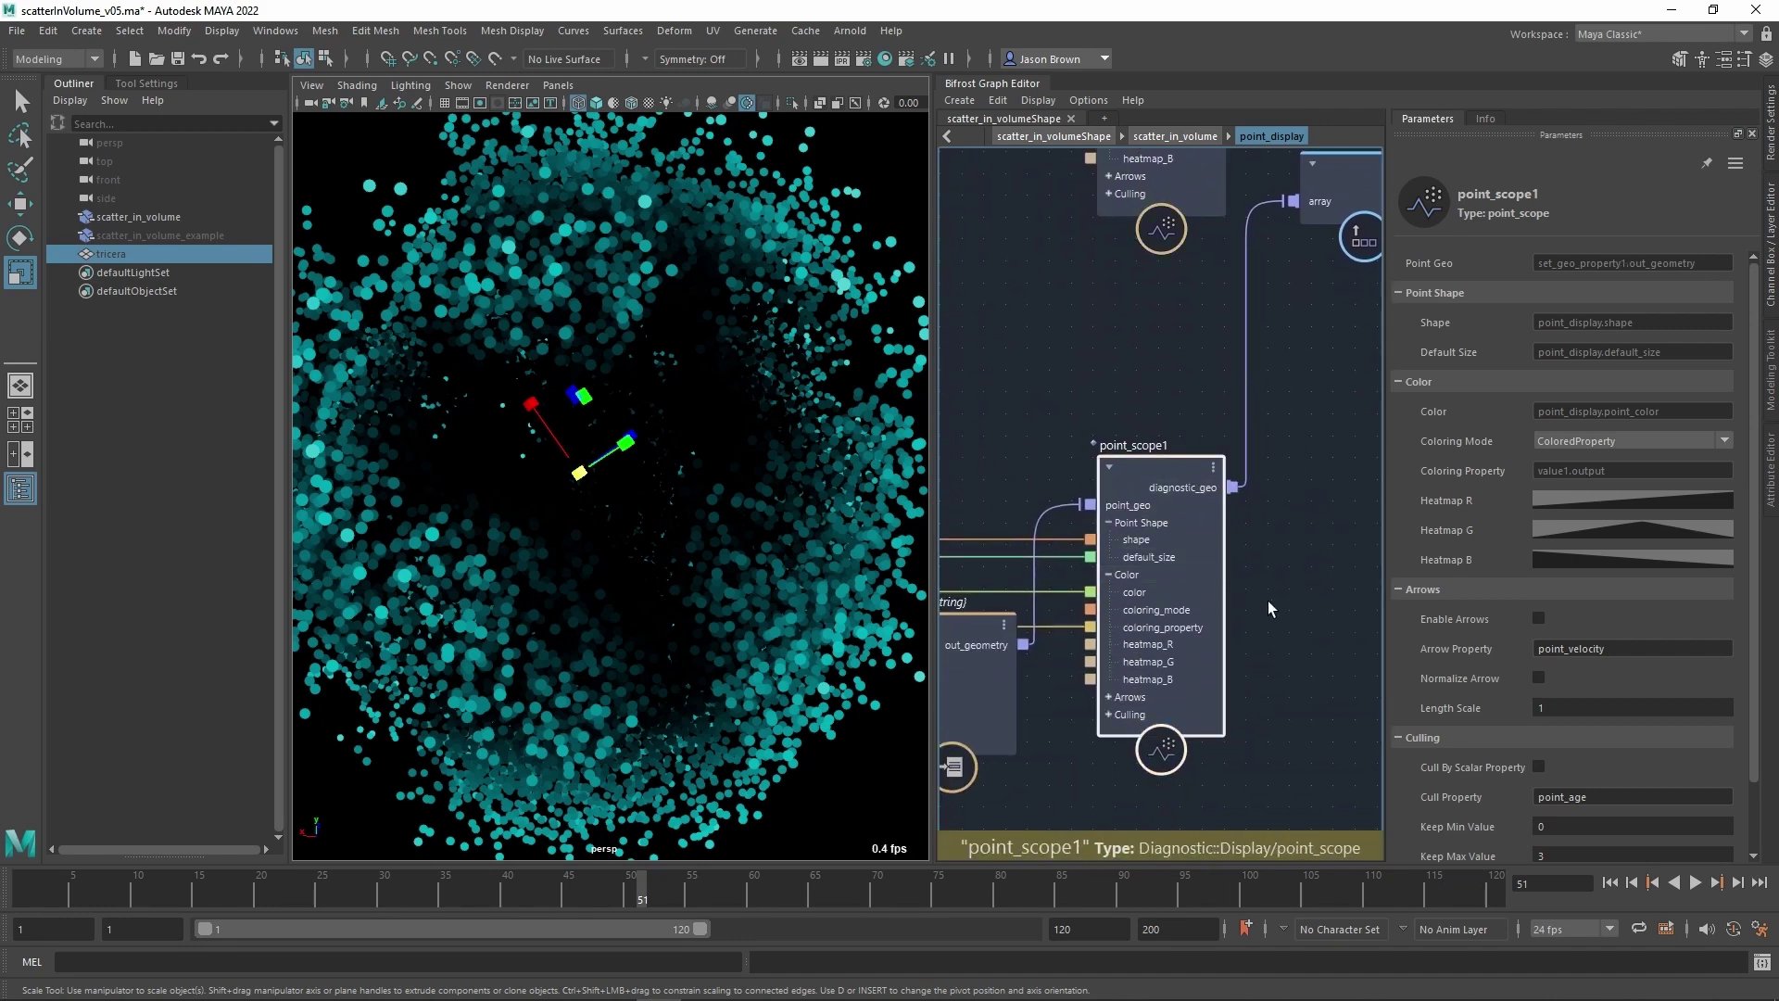
Follow the point_scope1 branch back to sample_volume1 and examine the volume property it samples.
scroll(1251, 595, down, 2)
alt+middle_drag(1162, 810, 1341, 639)
scroll(1149, 758, down, 1)
scroll(1282, 650, up, 2)
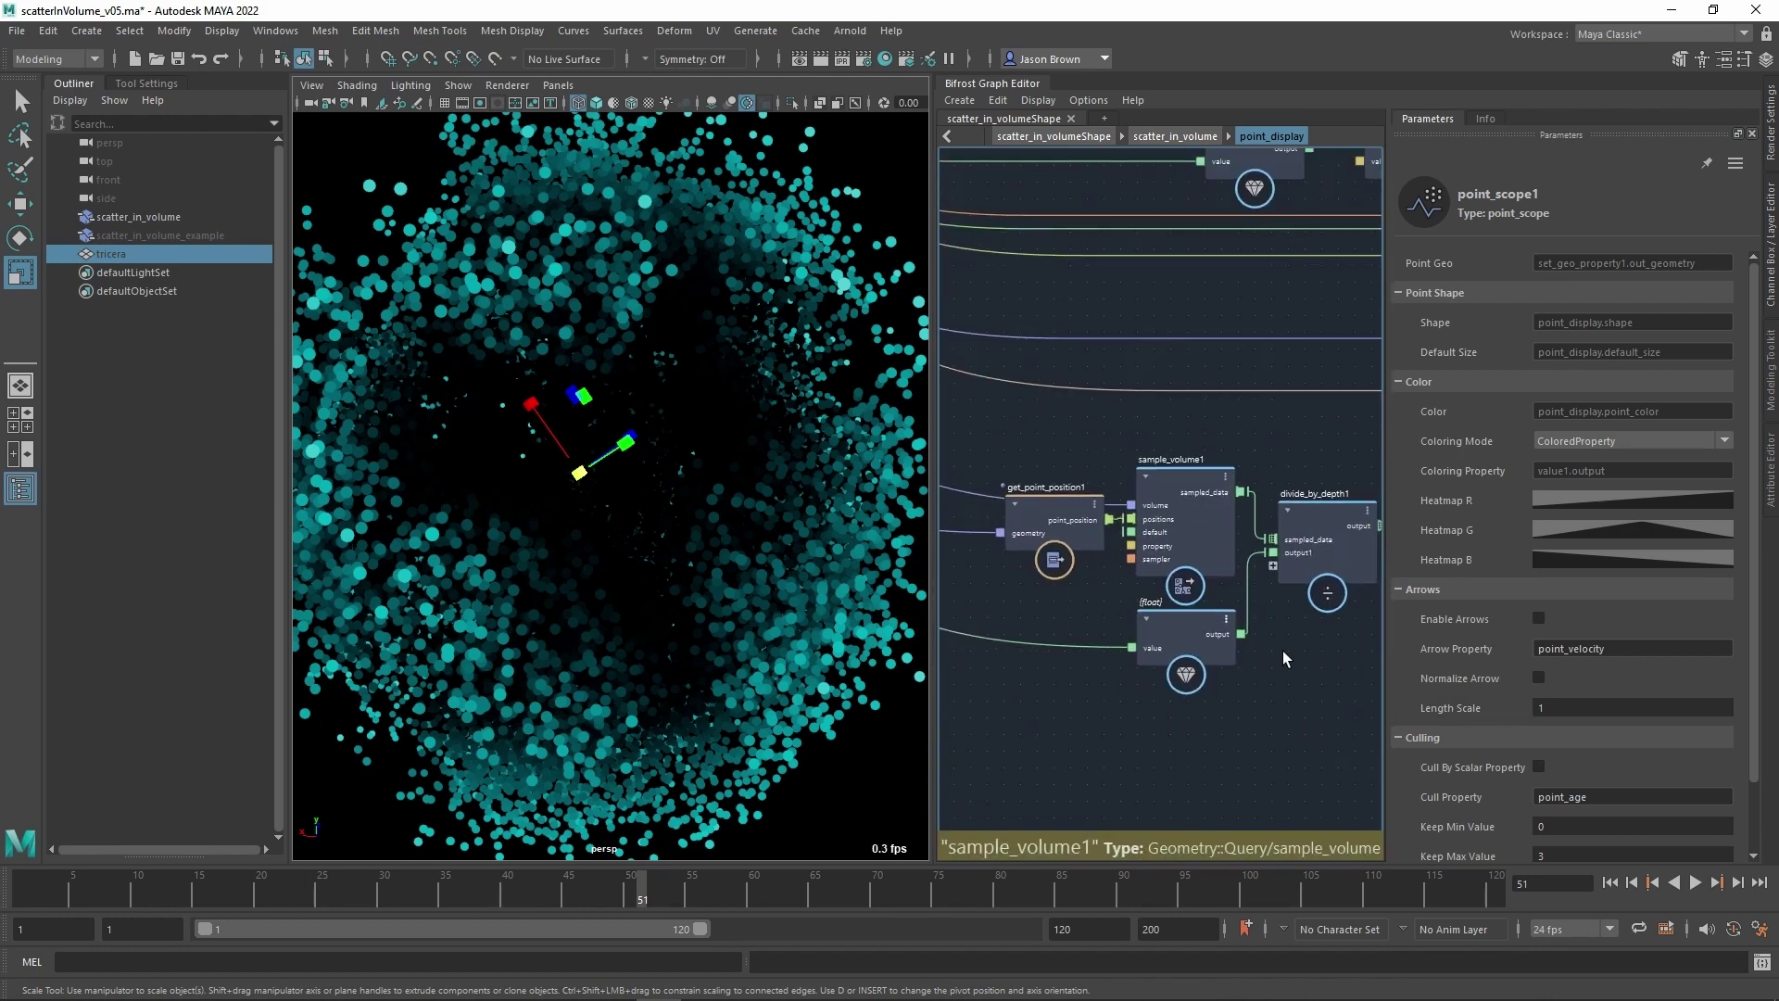
click(1166, 482)
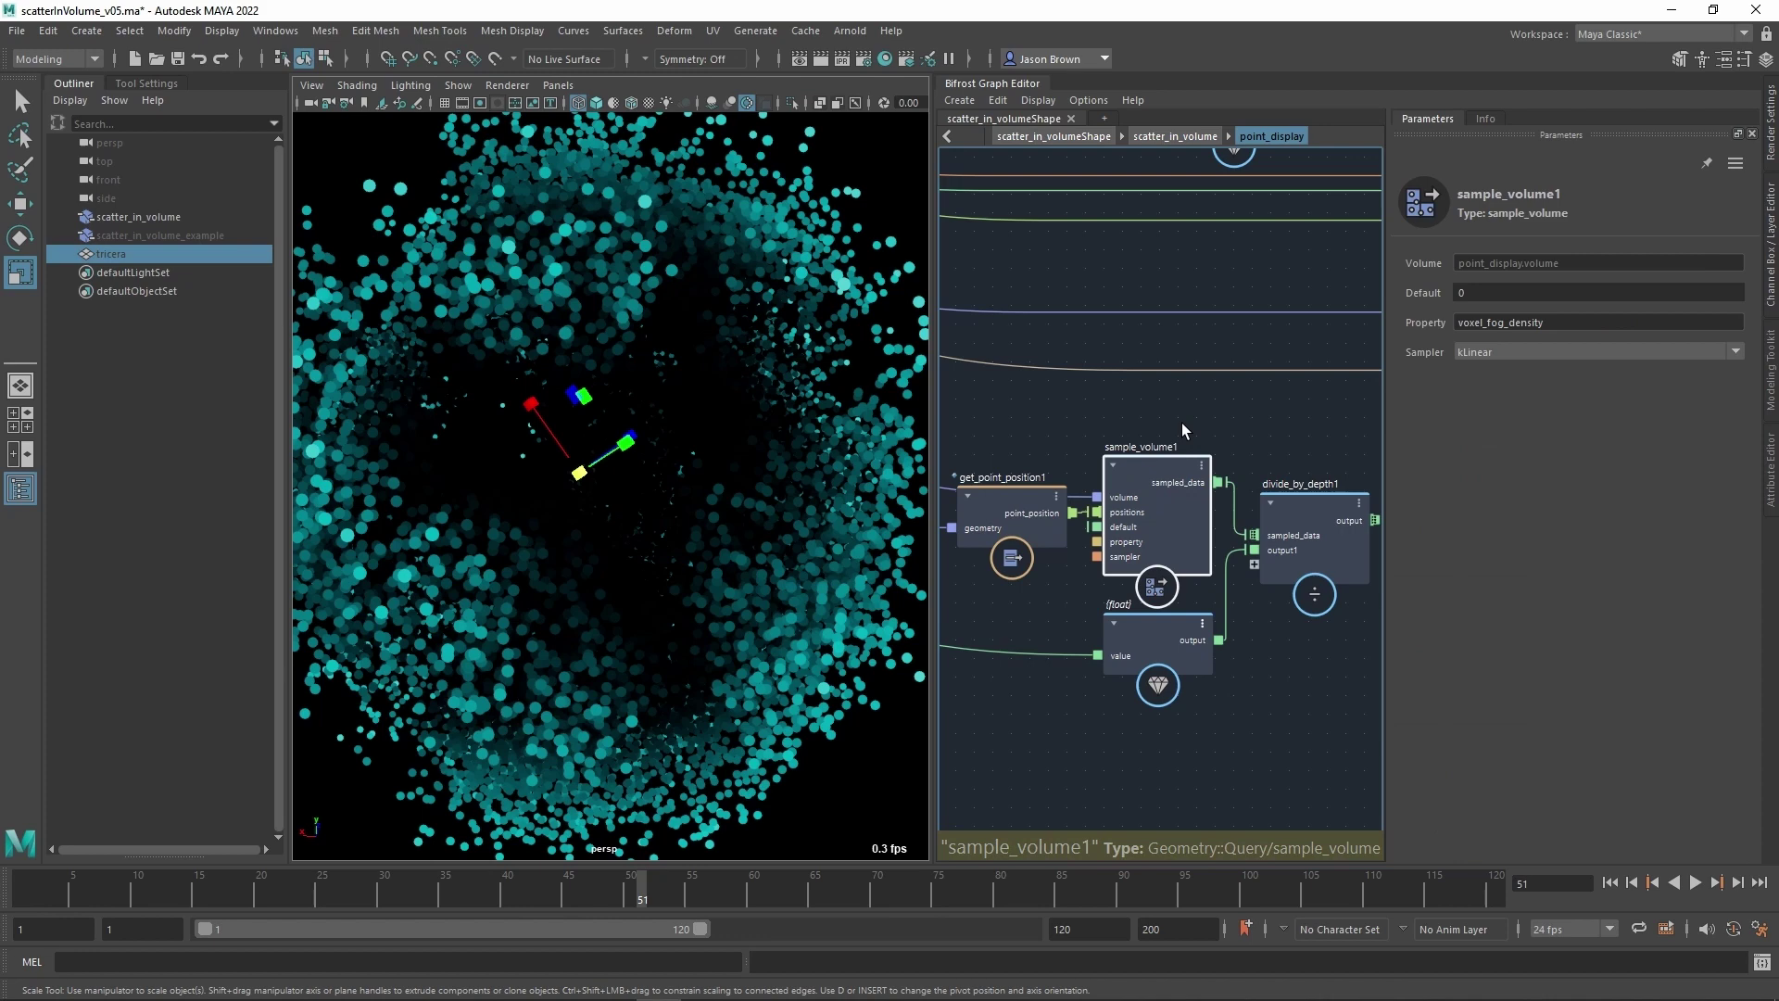
click(1559, 325)
drag(1559, 327, 1398, 321)
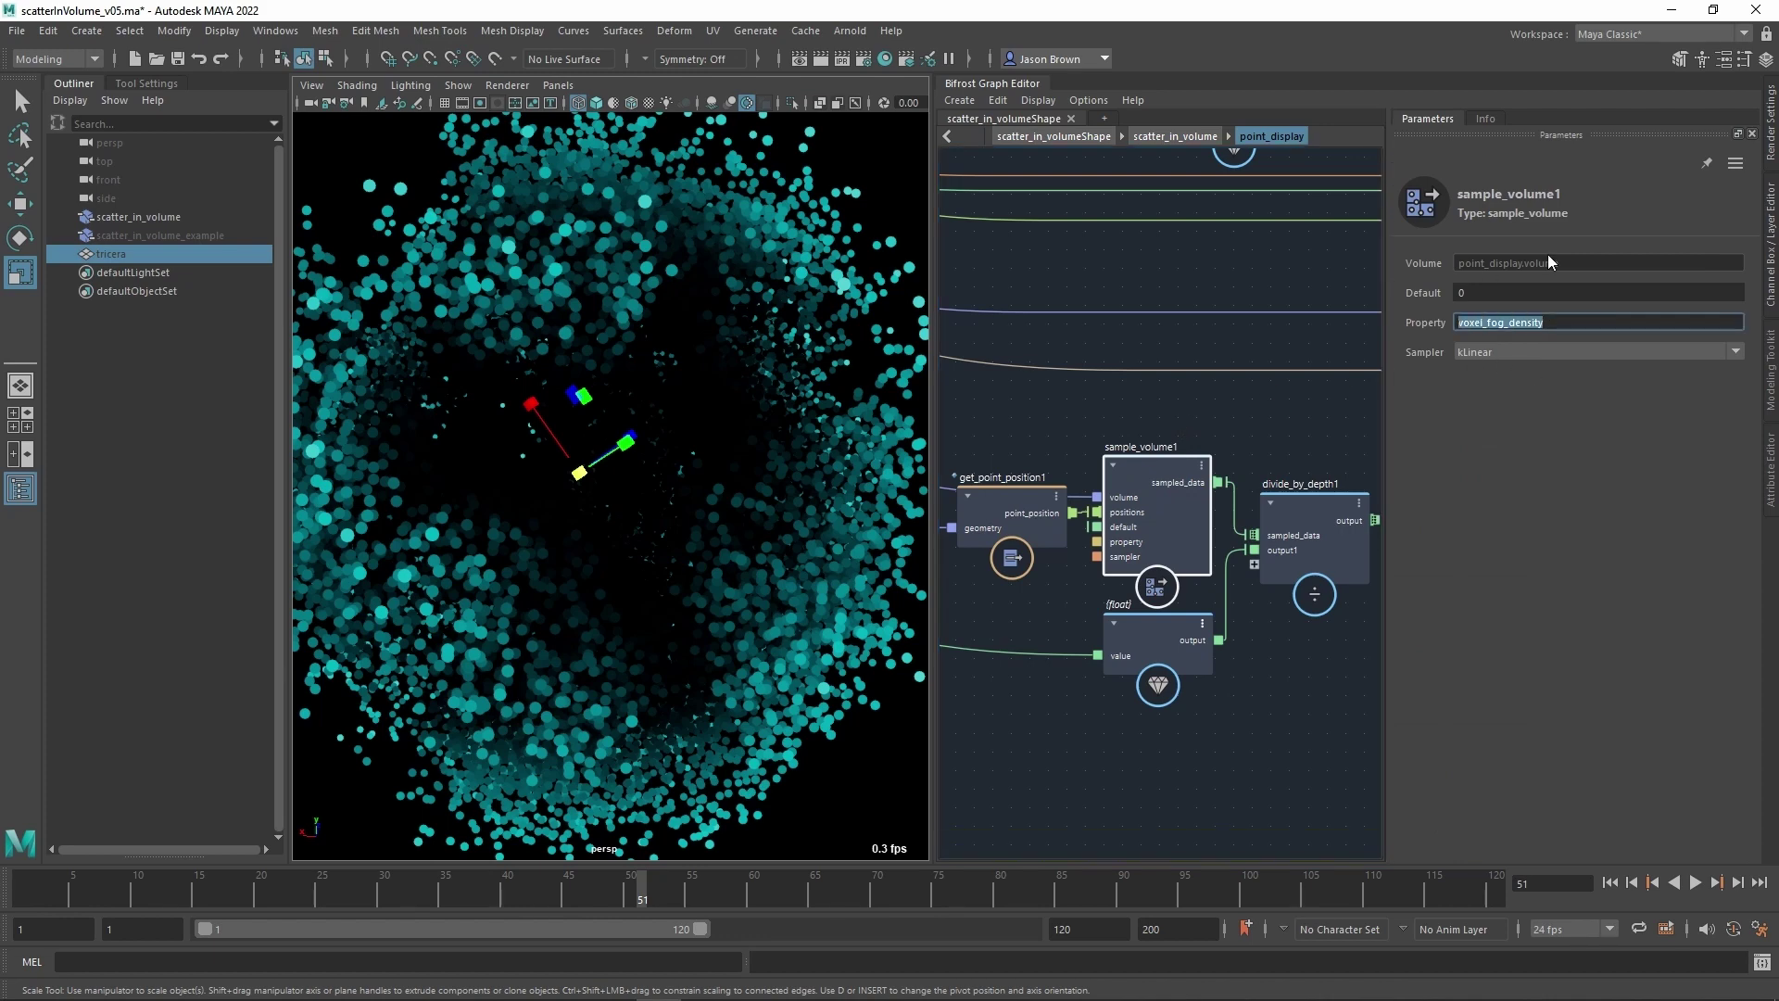
Look over the remaining nodes leading to point_scope1, and return to the top-level scatter_in_volumeShape graph.
scroll(1081, 439, down, 3)
alt+middle_drag(1335, 519, 1047, 584)
scroll(1232, 597, up, 2)
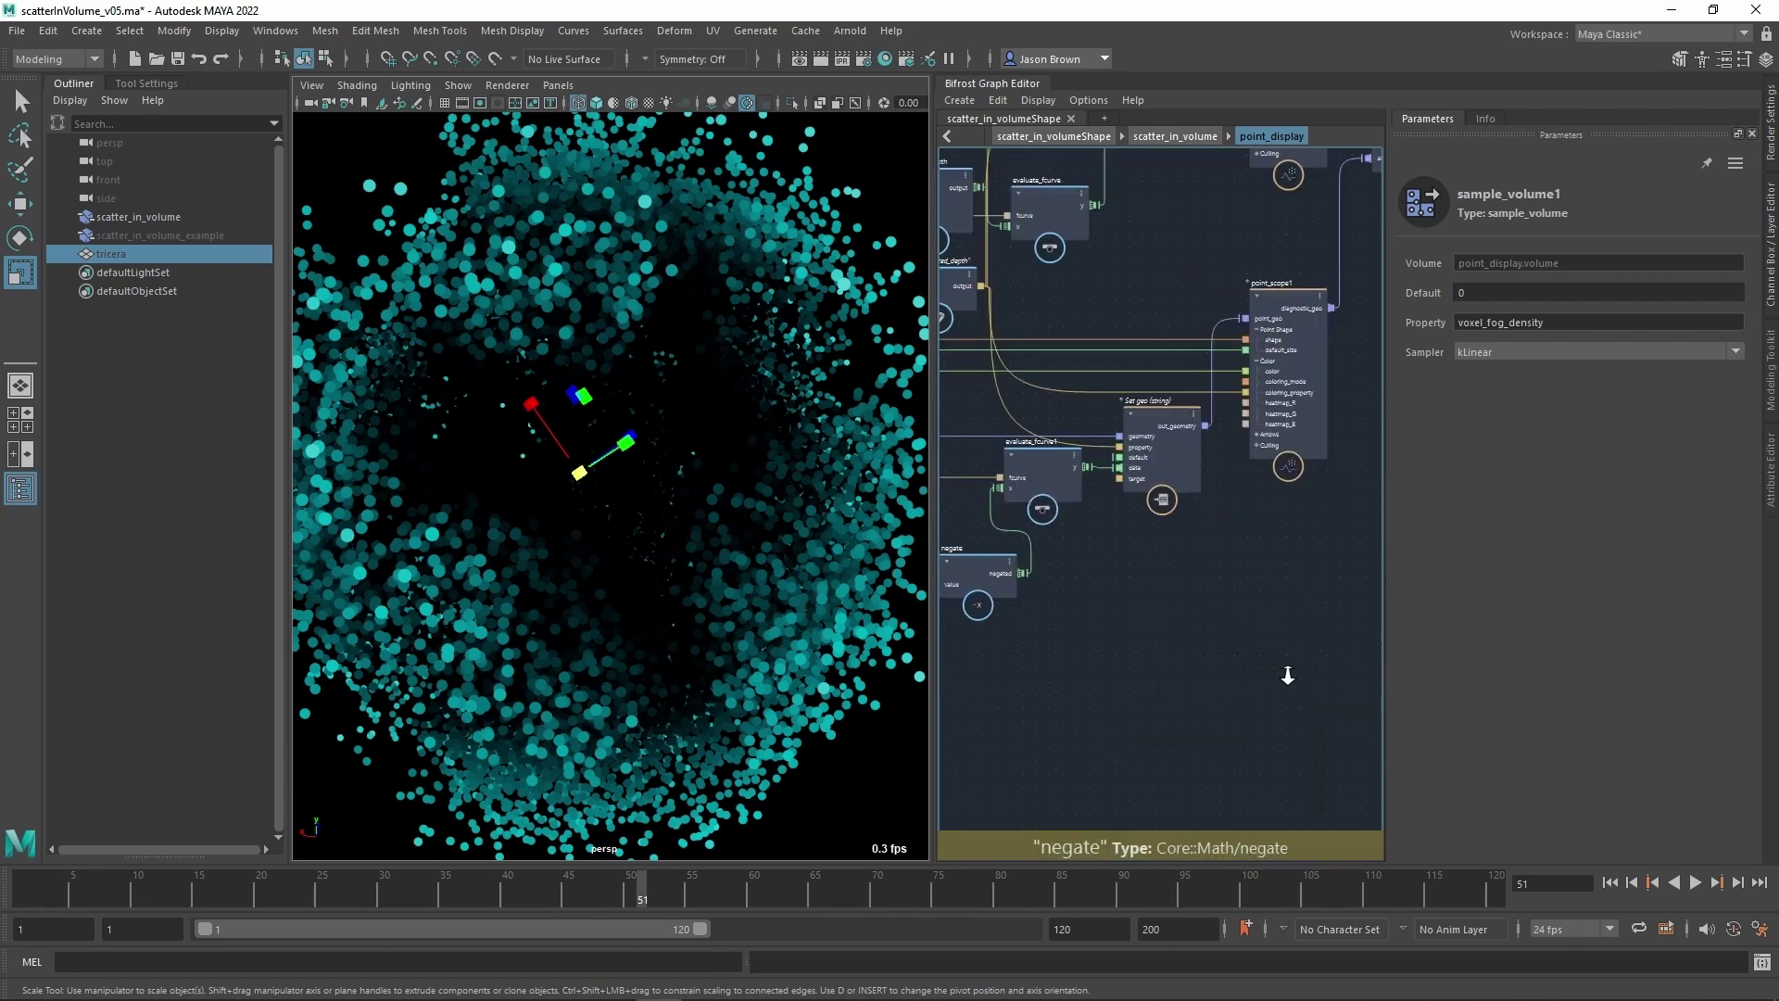
key(u)
key(u)
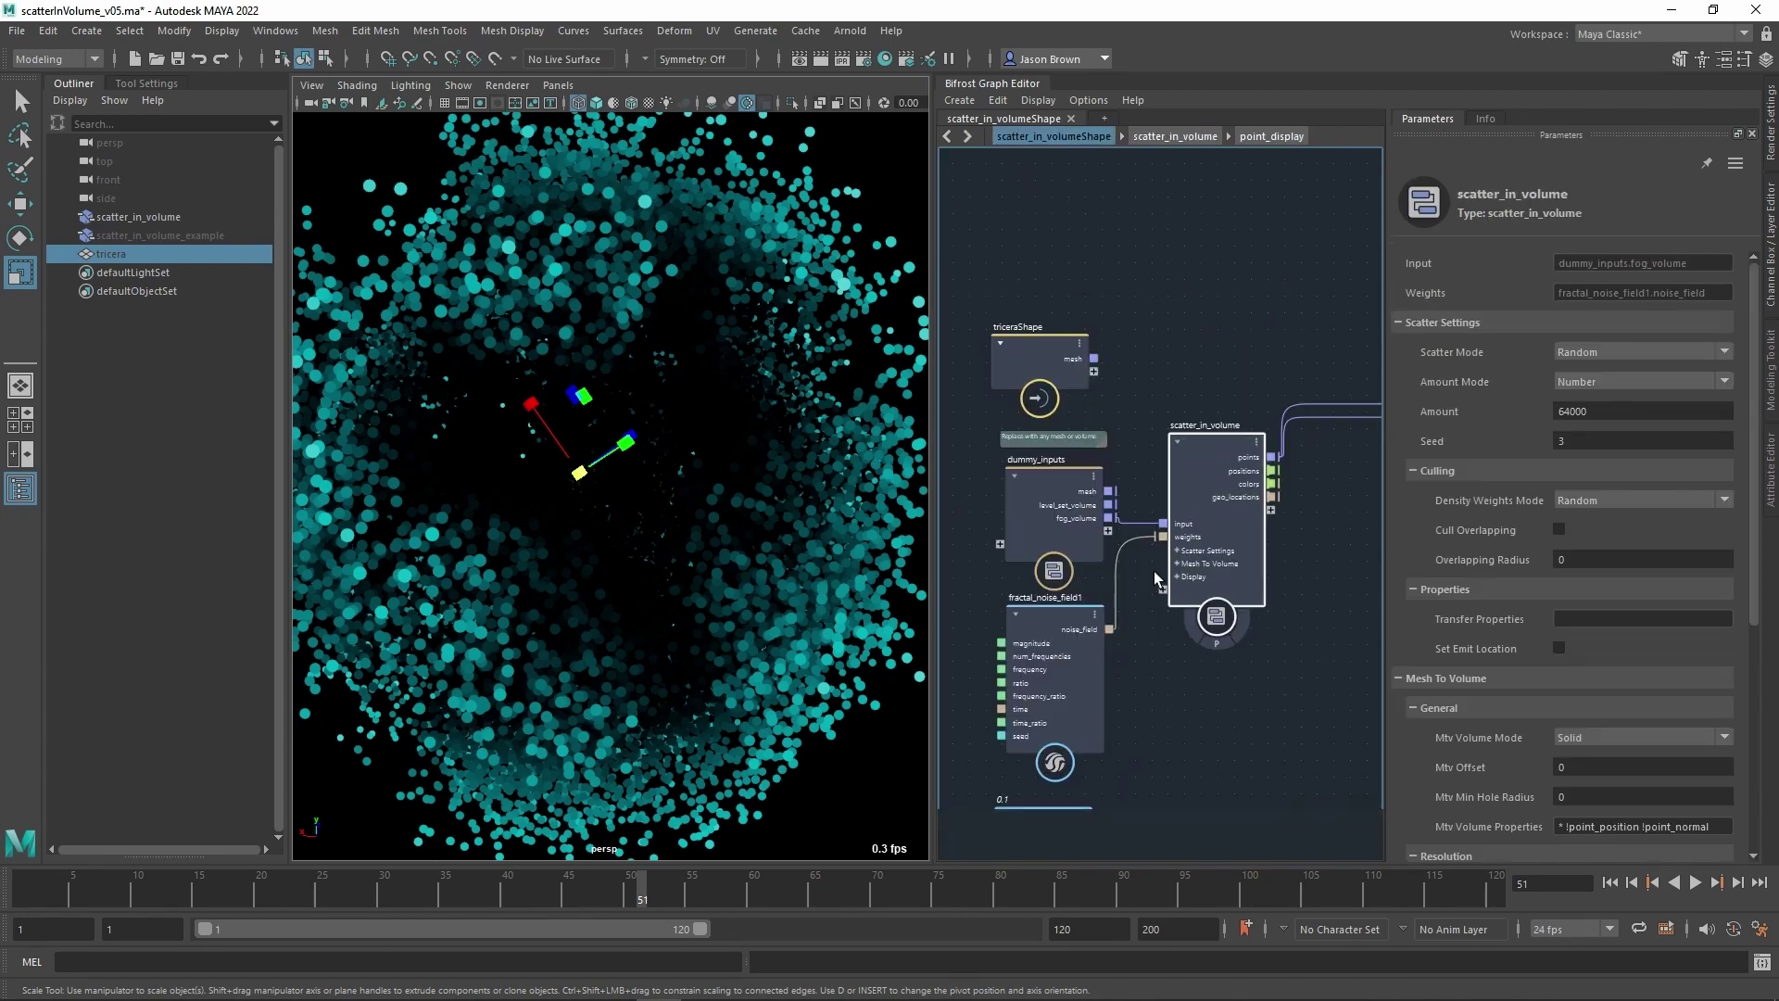
Examine the noise-weighted point scatter of the fog volume from several angles and distances.
alt+drag(723, 536, 871, 519)
alt+right_drag(648, 501, 517, 491)
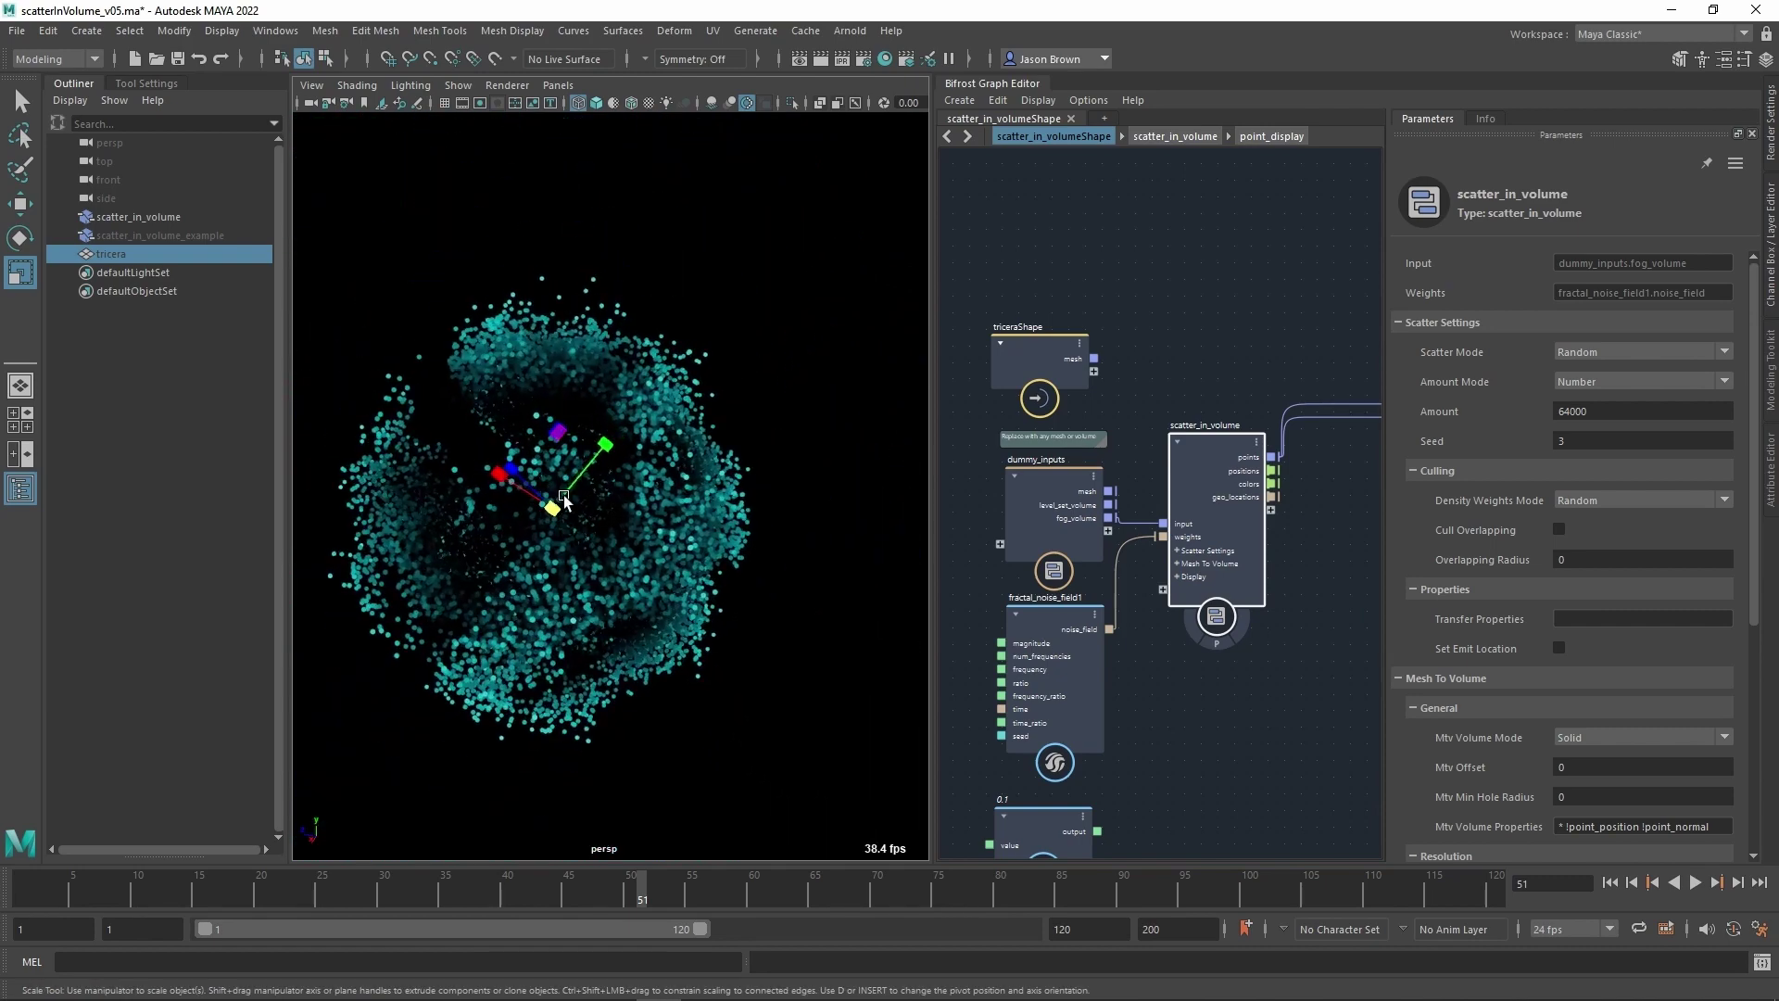
alt+drag(631, 473, 565, 464)
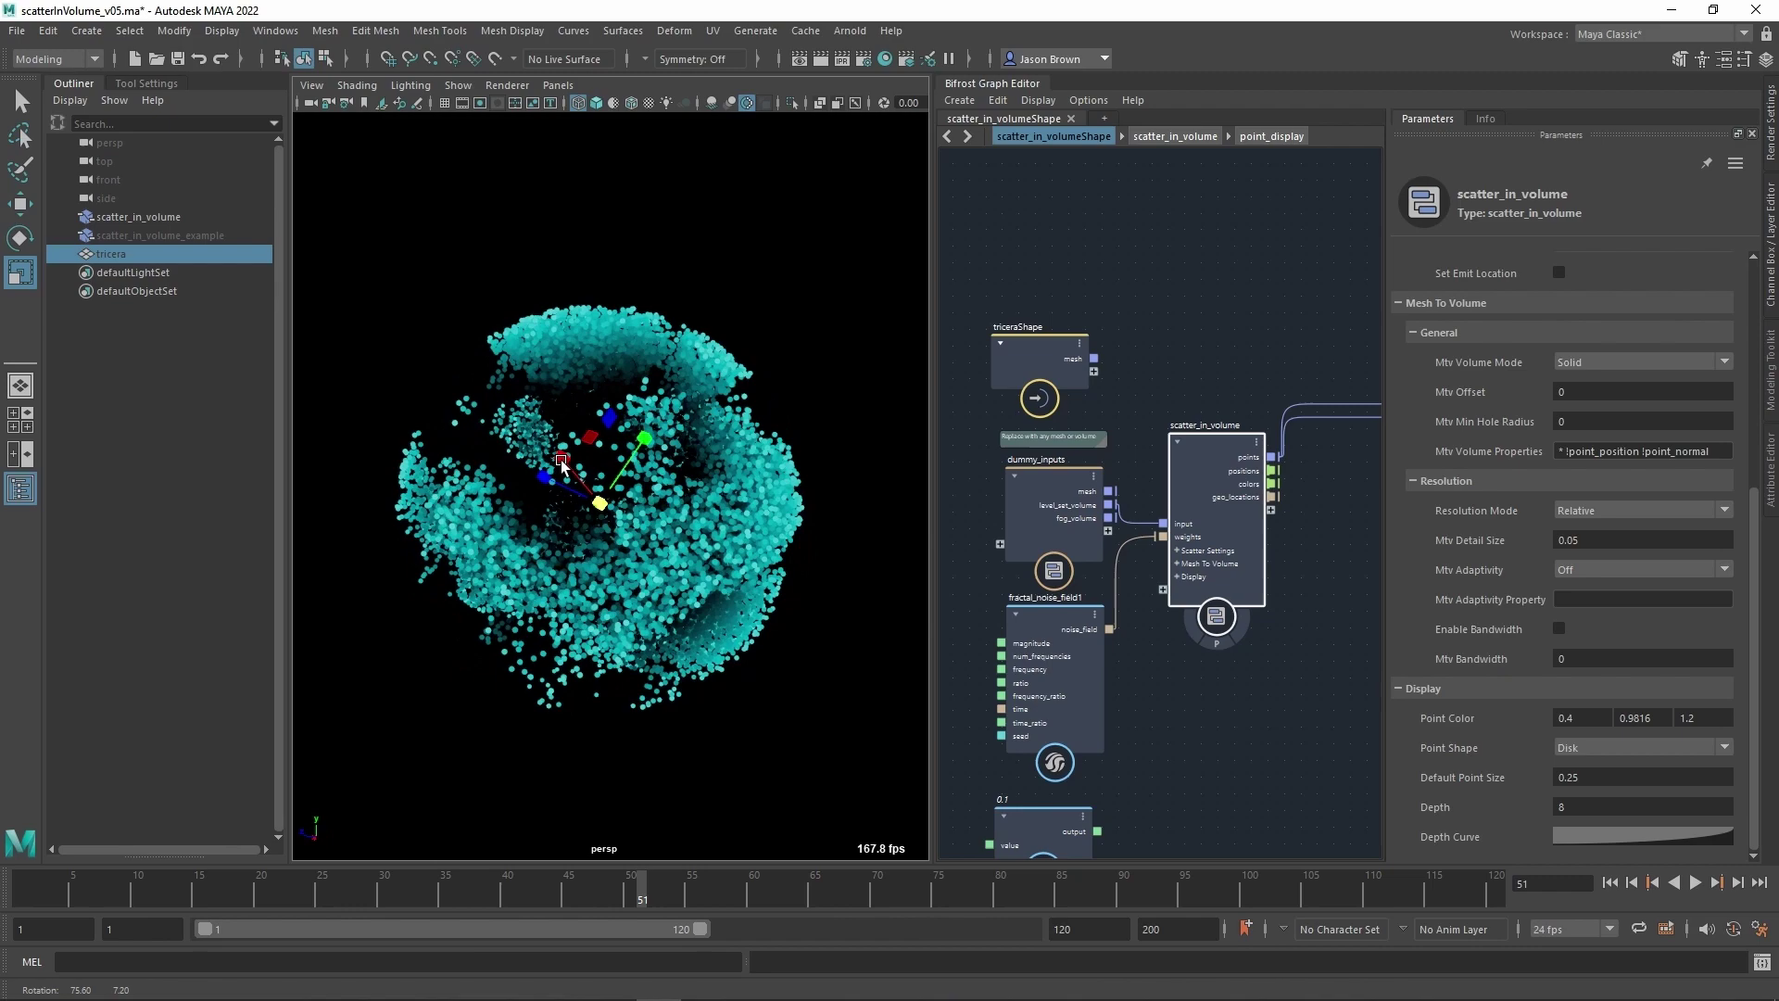
mouse_move(583, 485)
alt+right_down()
mouse_move(683, 485)
mouse_move(612, 486)
alt+right_up()
alt+drag(611, 486, 648, 486)
mouse_move(649, 486)
alt+right_down()
mouse_move(630, 485)
mouse_move(679, 484)
alt+right_up()
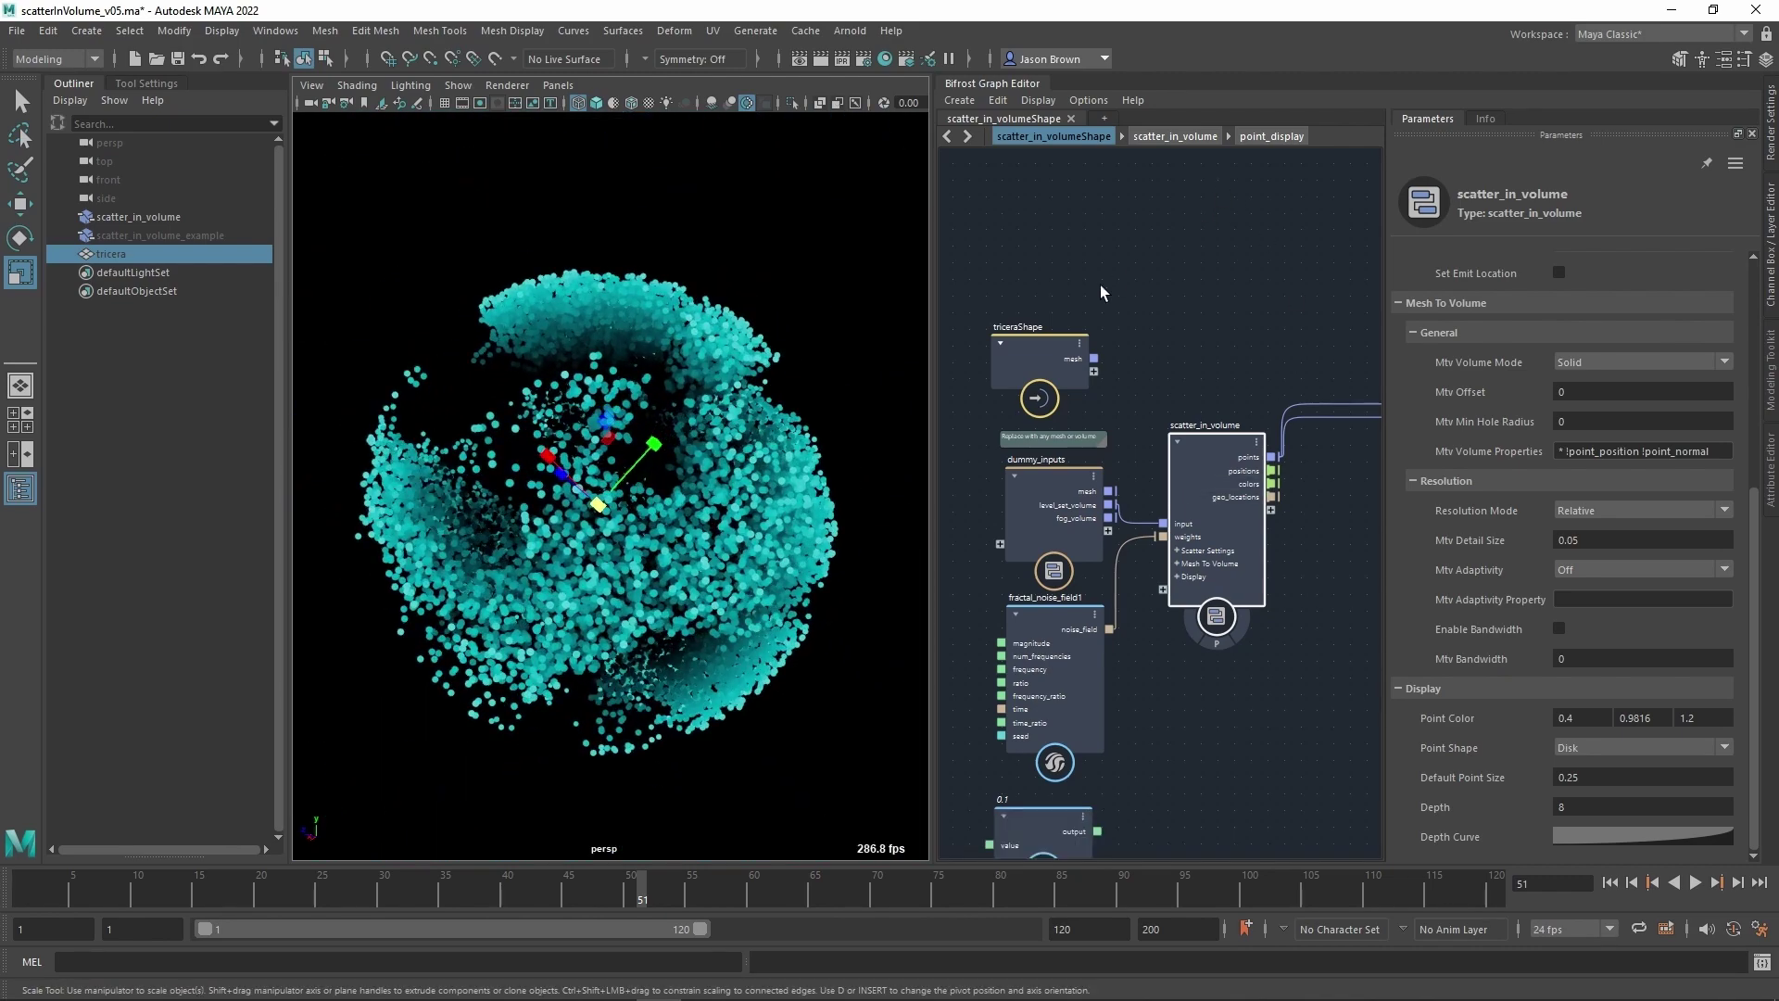
scroll(642, 362, down, 3)
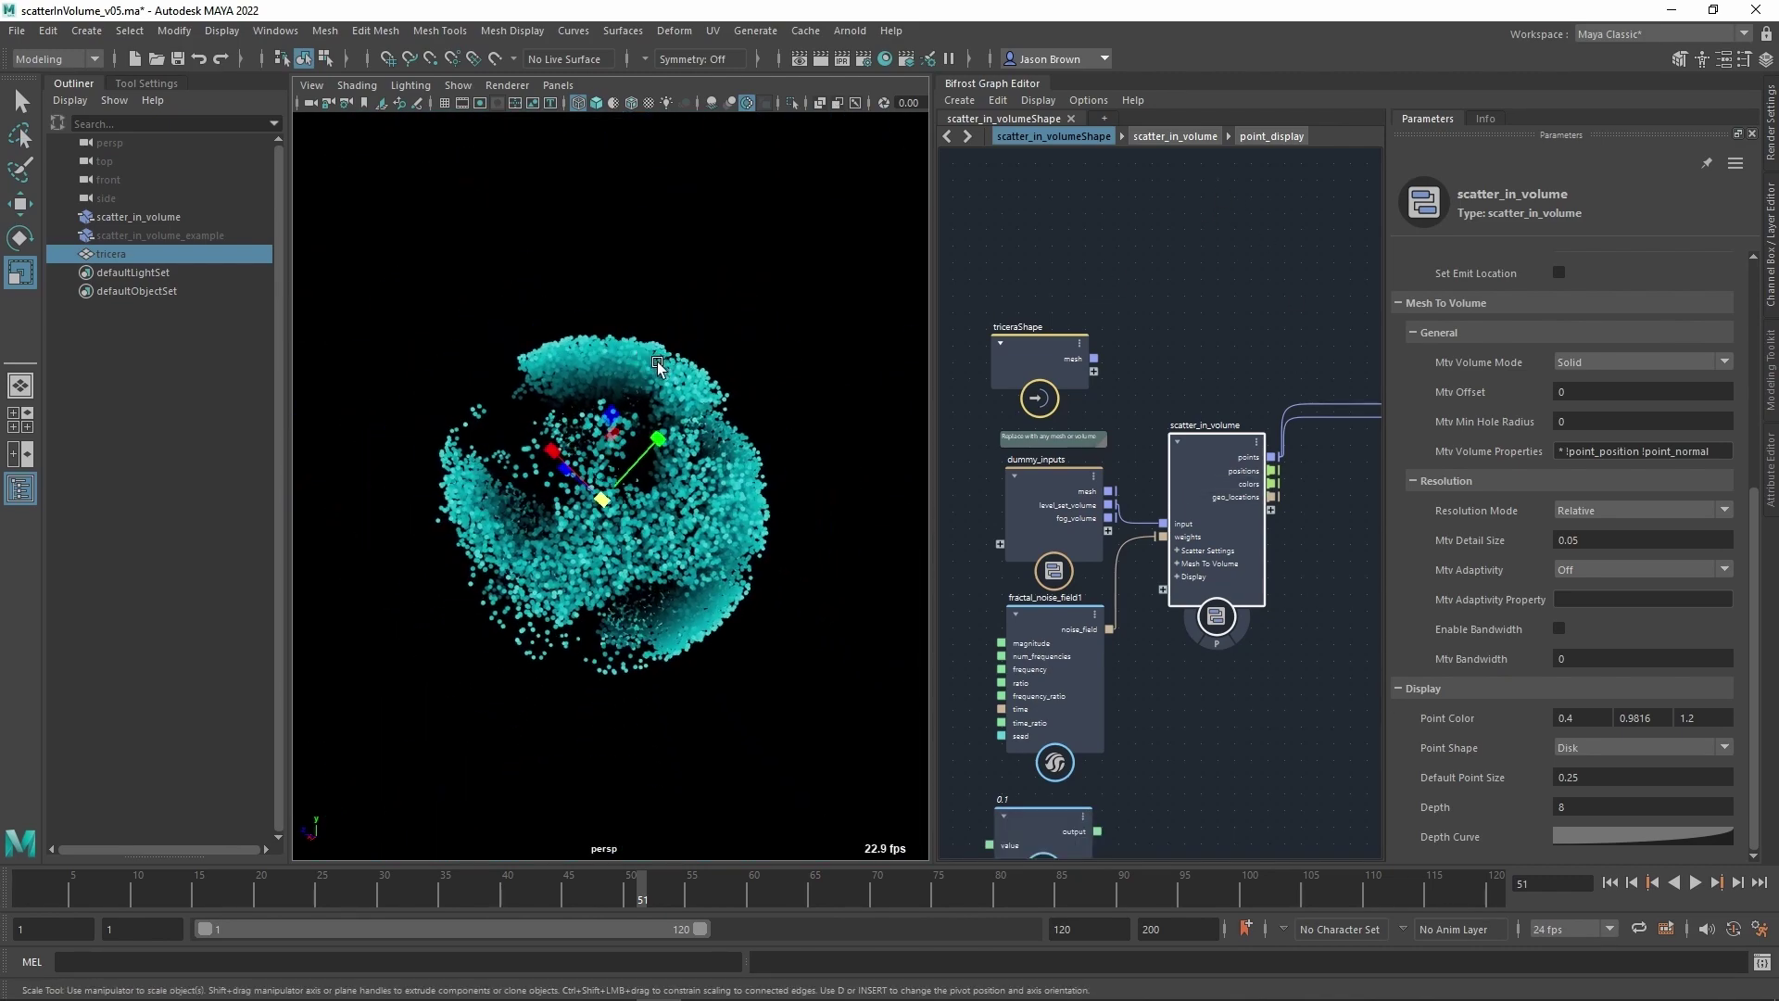
Delete the triceraShape input node and the unused 0.1 value node from the scatter_in_volumeShape graph.
click(1054, 367)
key(Delete)
click(1102, 788)
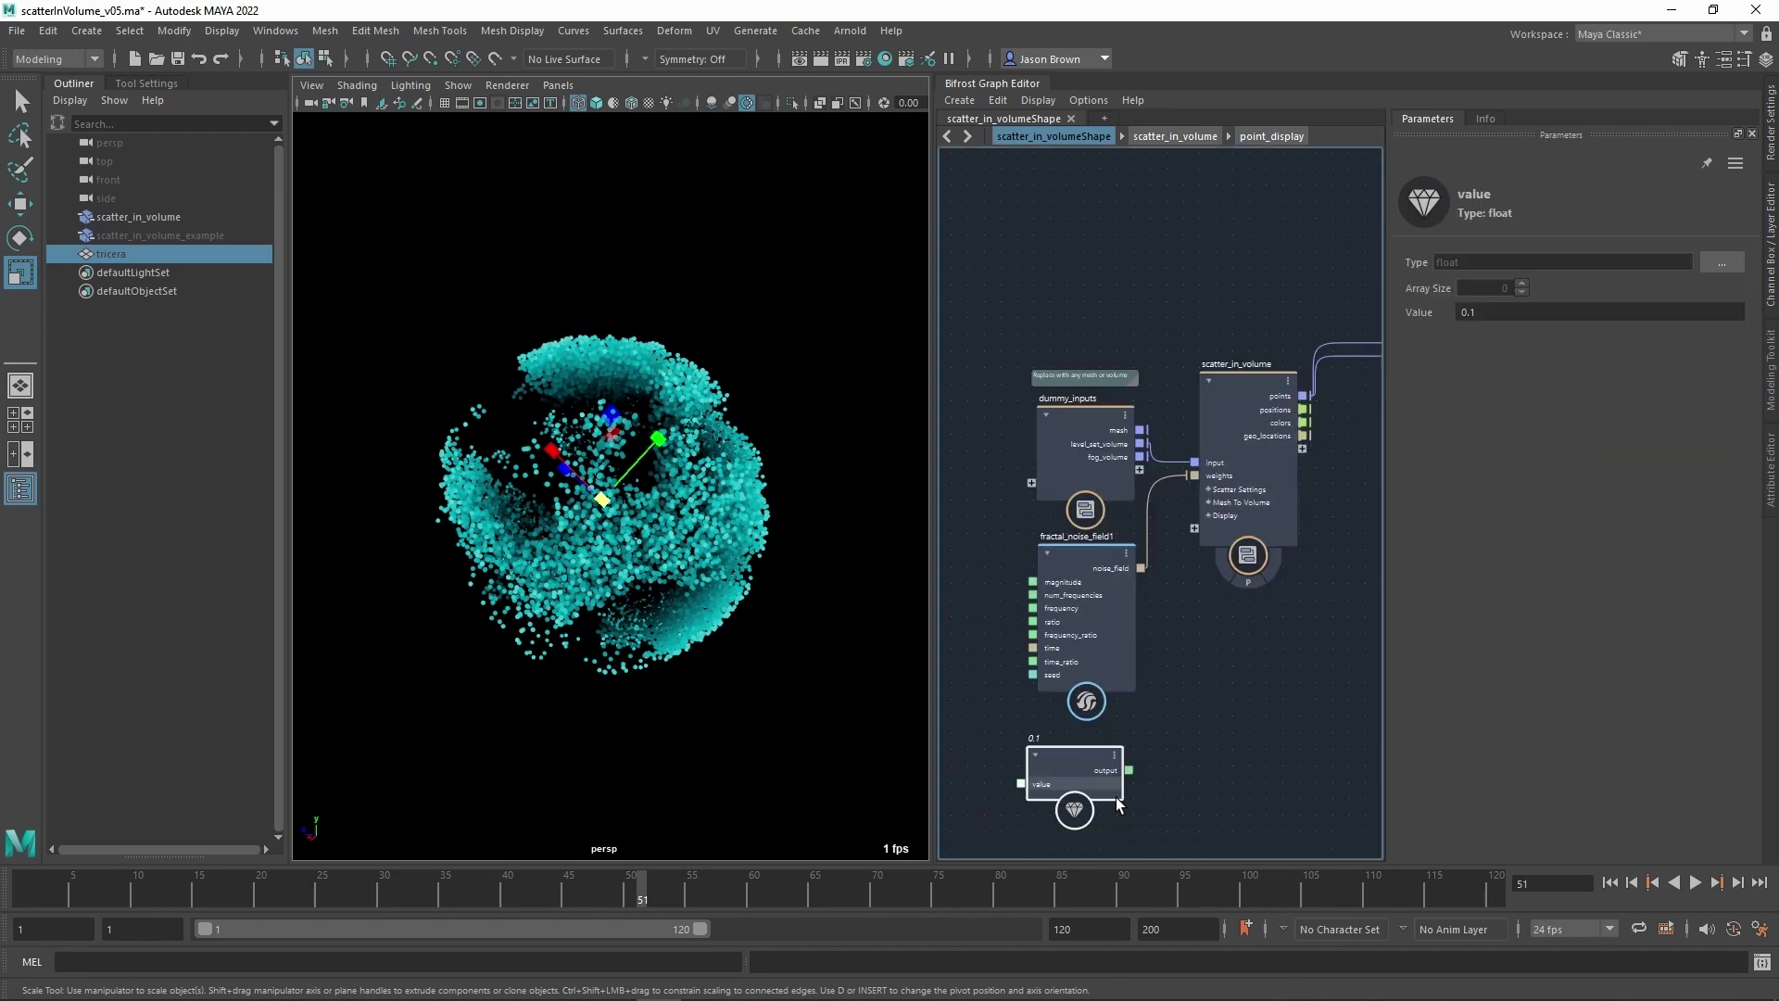
key(Delete)
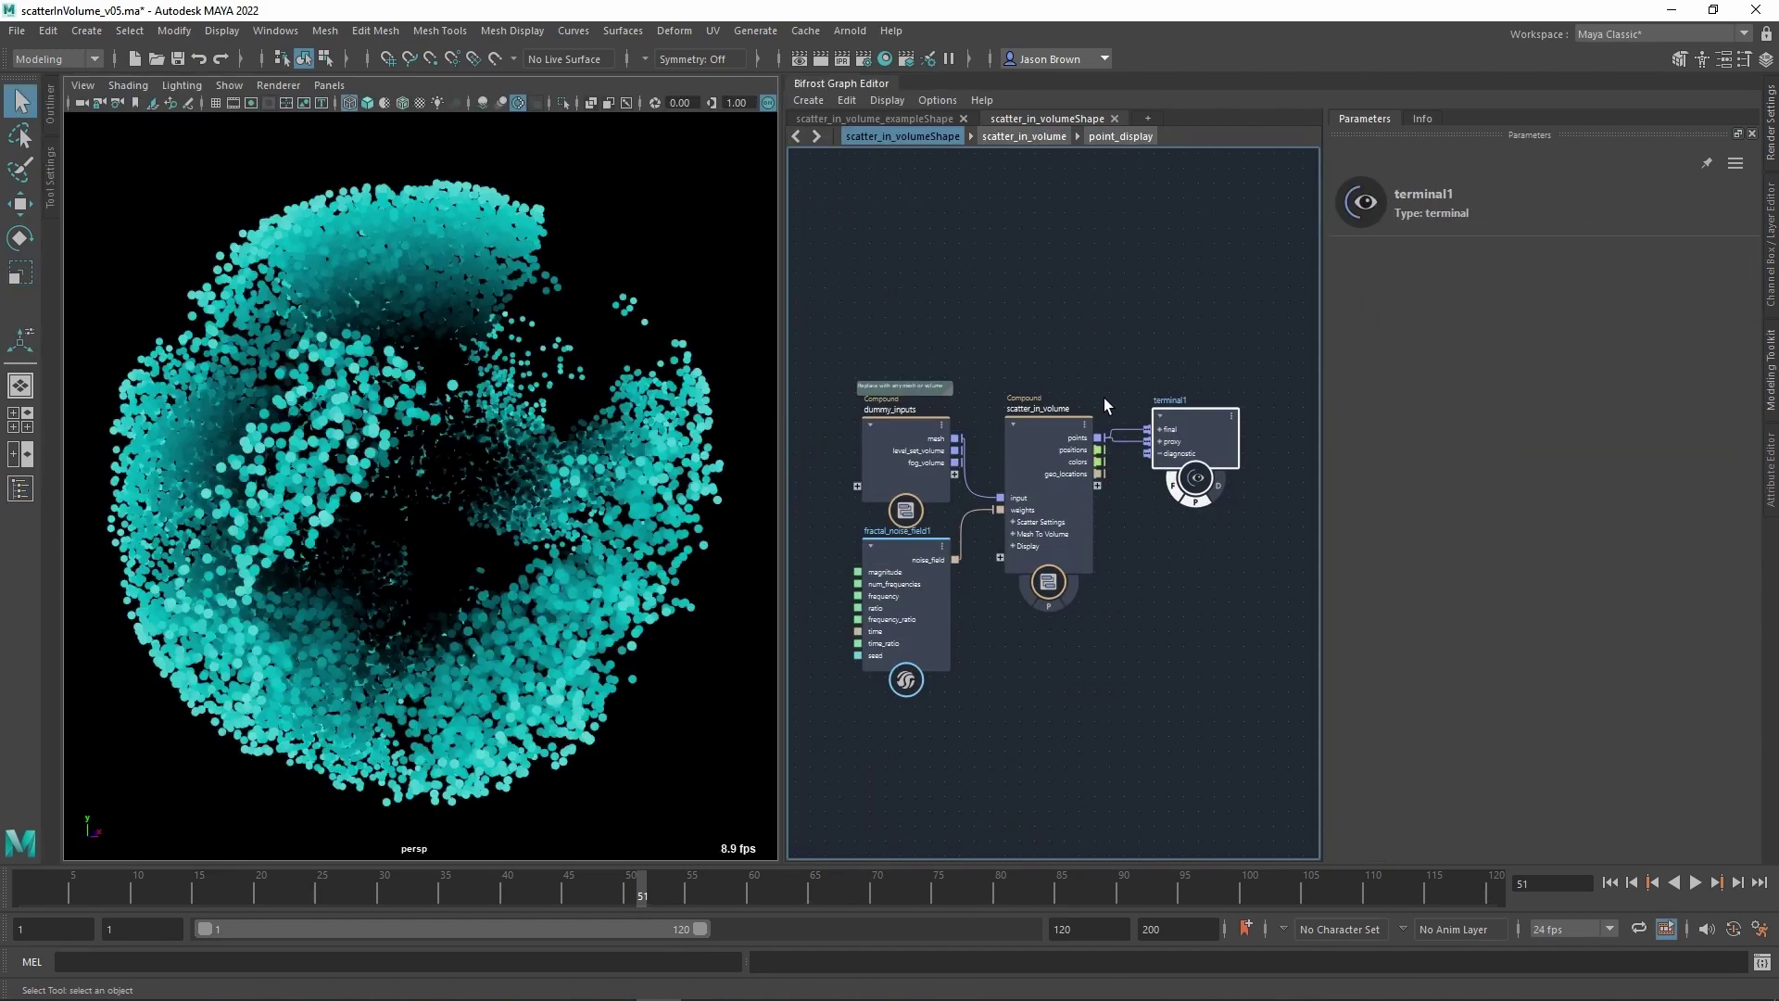
Select the scatter_in_volume node and examine its mesh-based, distance-weighted scatter from several angles.
click(1072, 434)
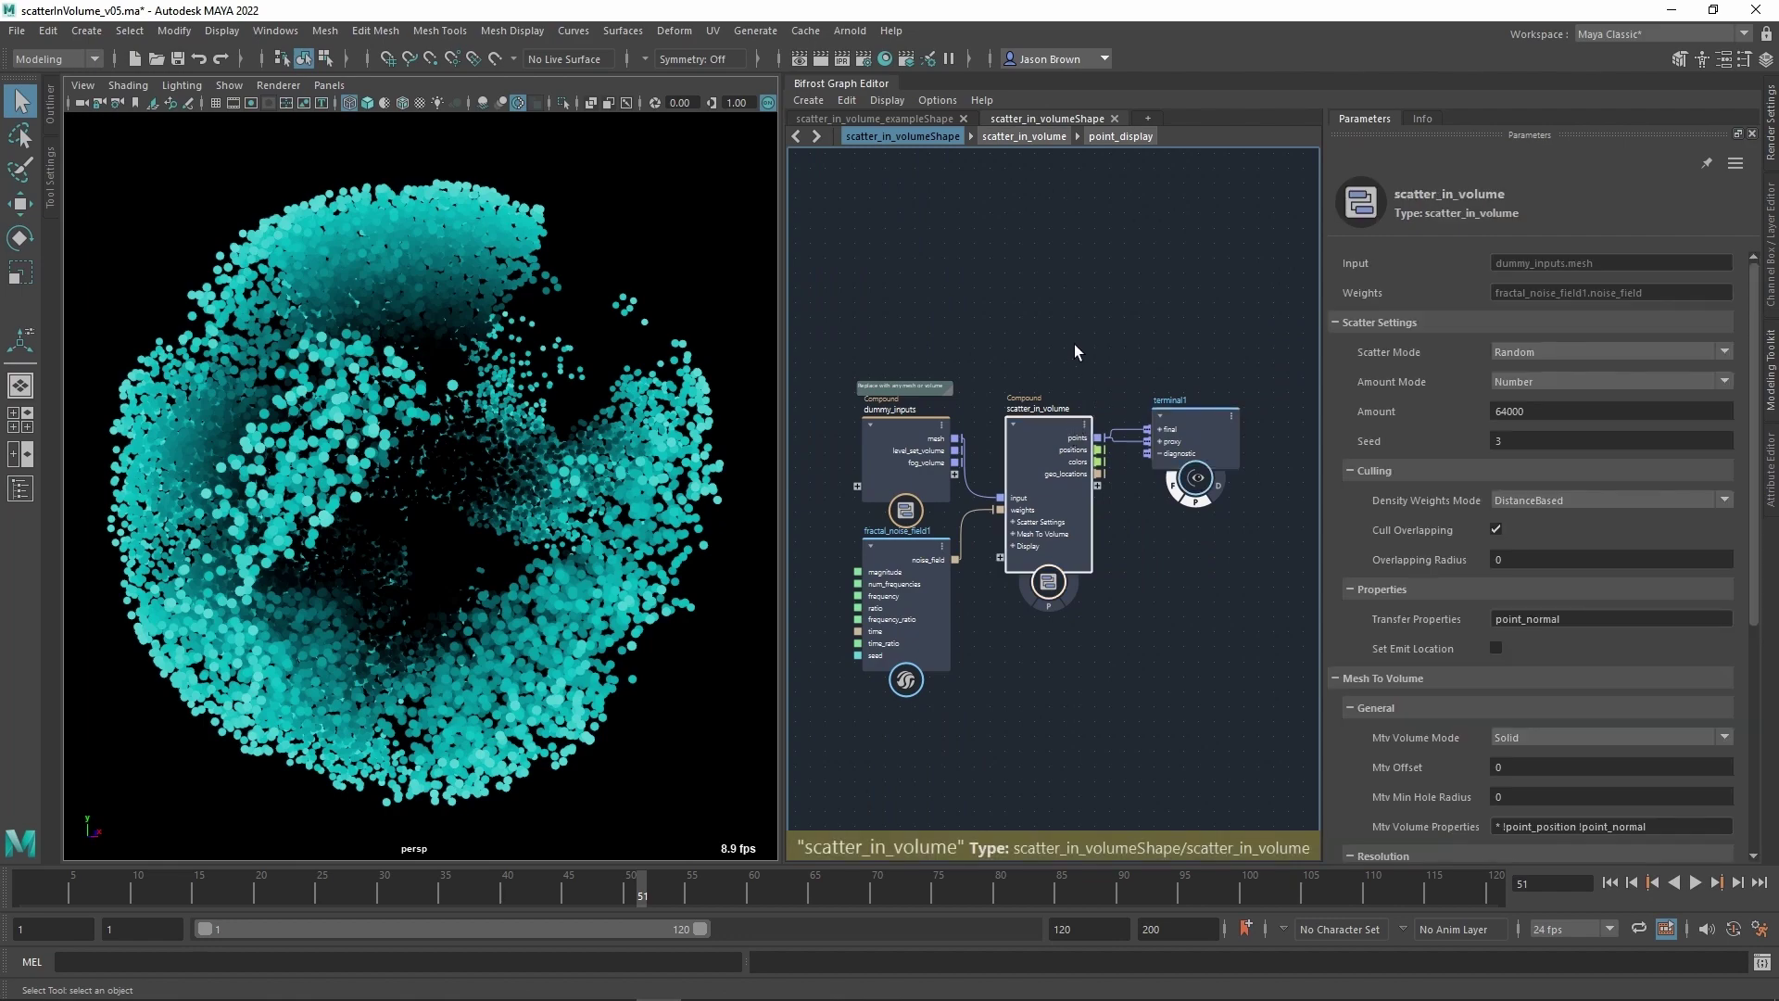
alt+drag(556, 371, 659, 382)
alt+right_drag(659, 382, 413, 375)
mouse_move(412, 375)
alt+mouse_down()
mouse_move(390, 403)
mouse_move(405, 396)
alt+mouse_up()
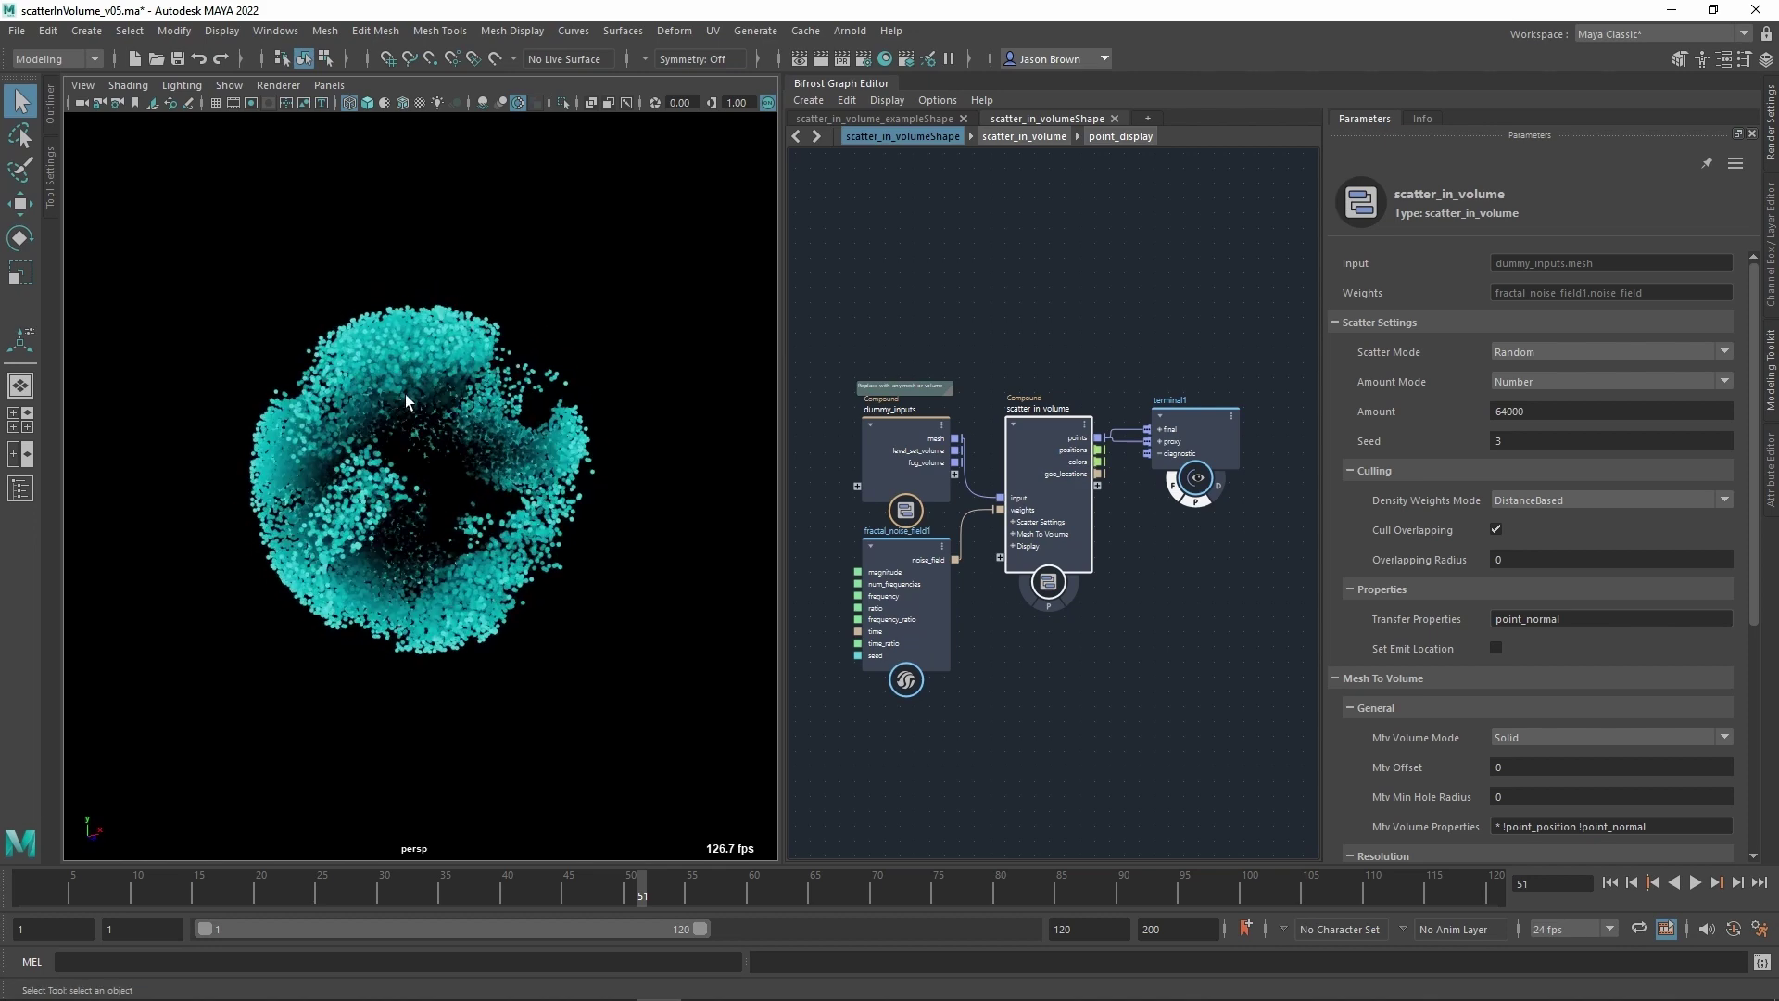
scroll(1031, 681, down, 2)
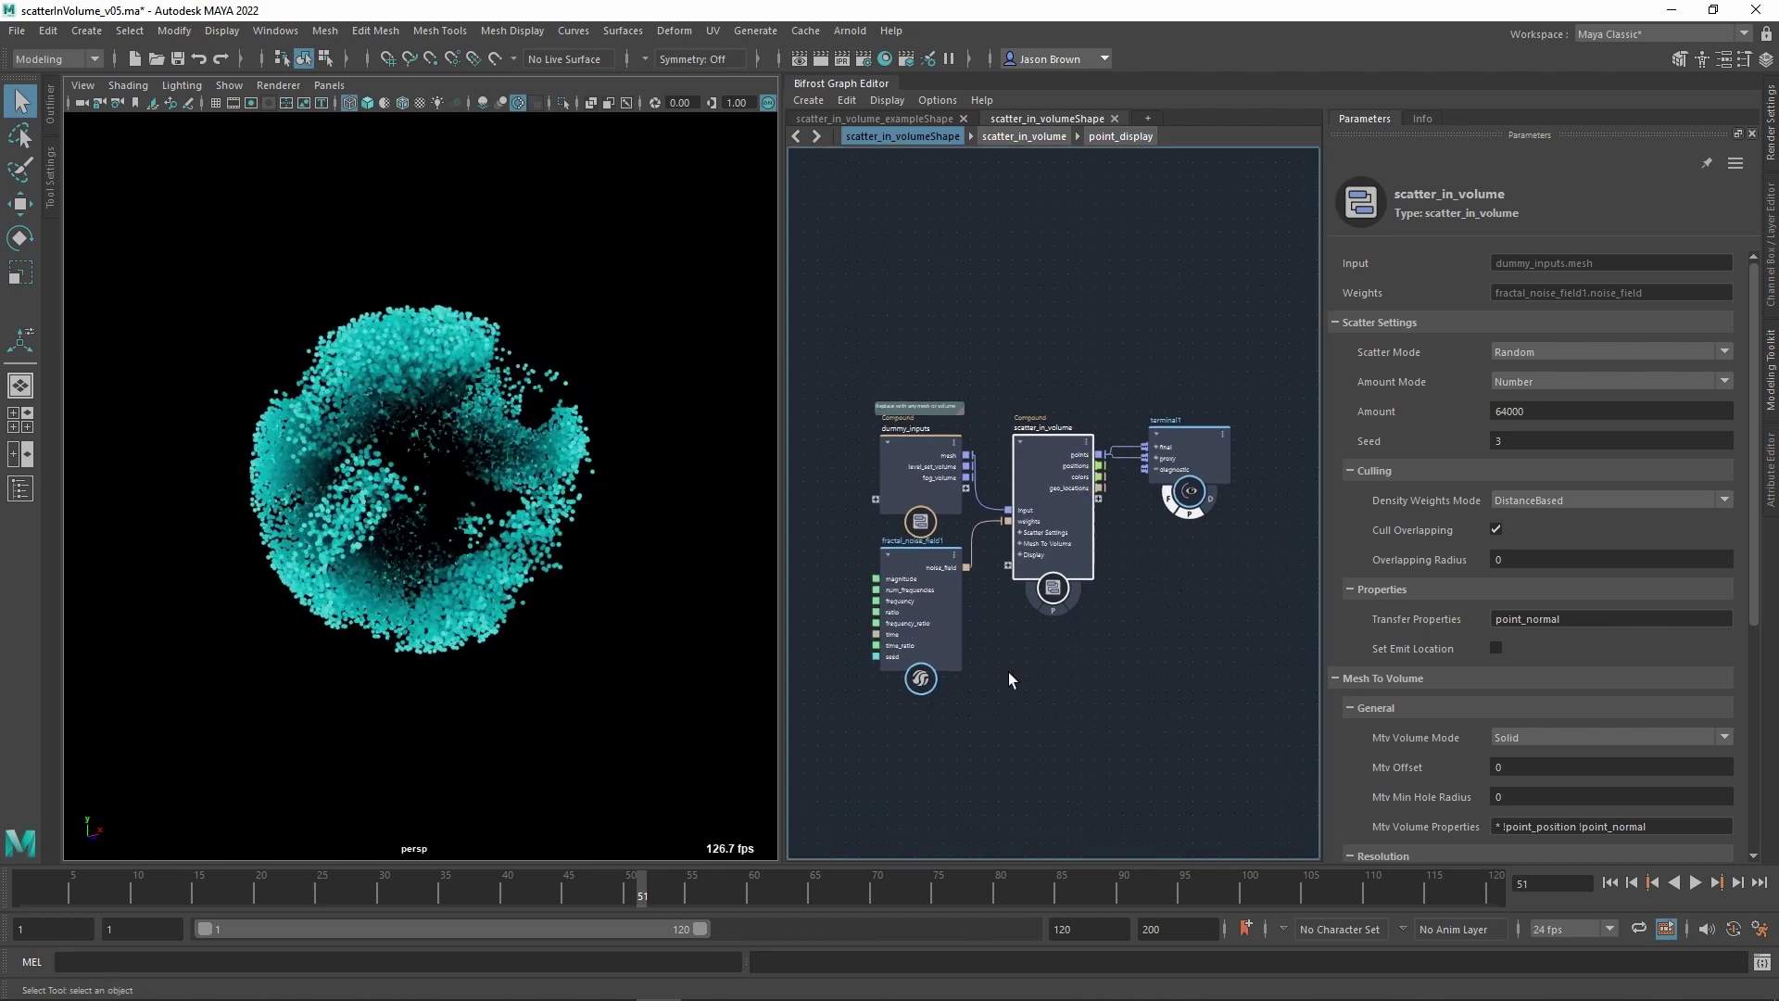
alt+middle_drag(1053, 665, 1052, 647)
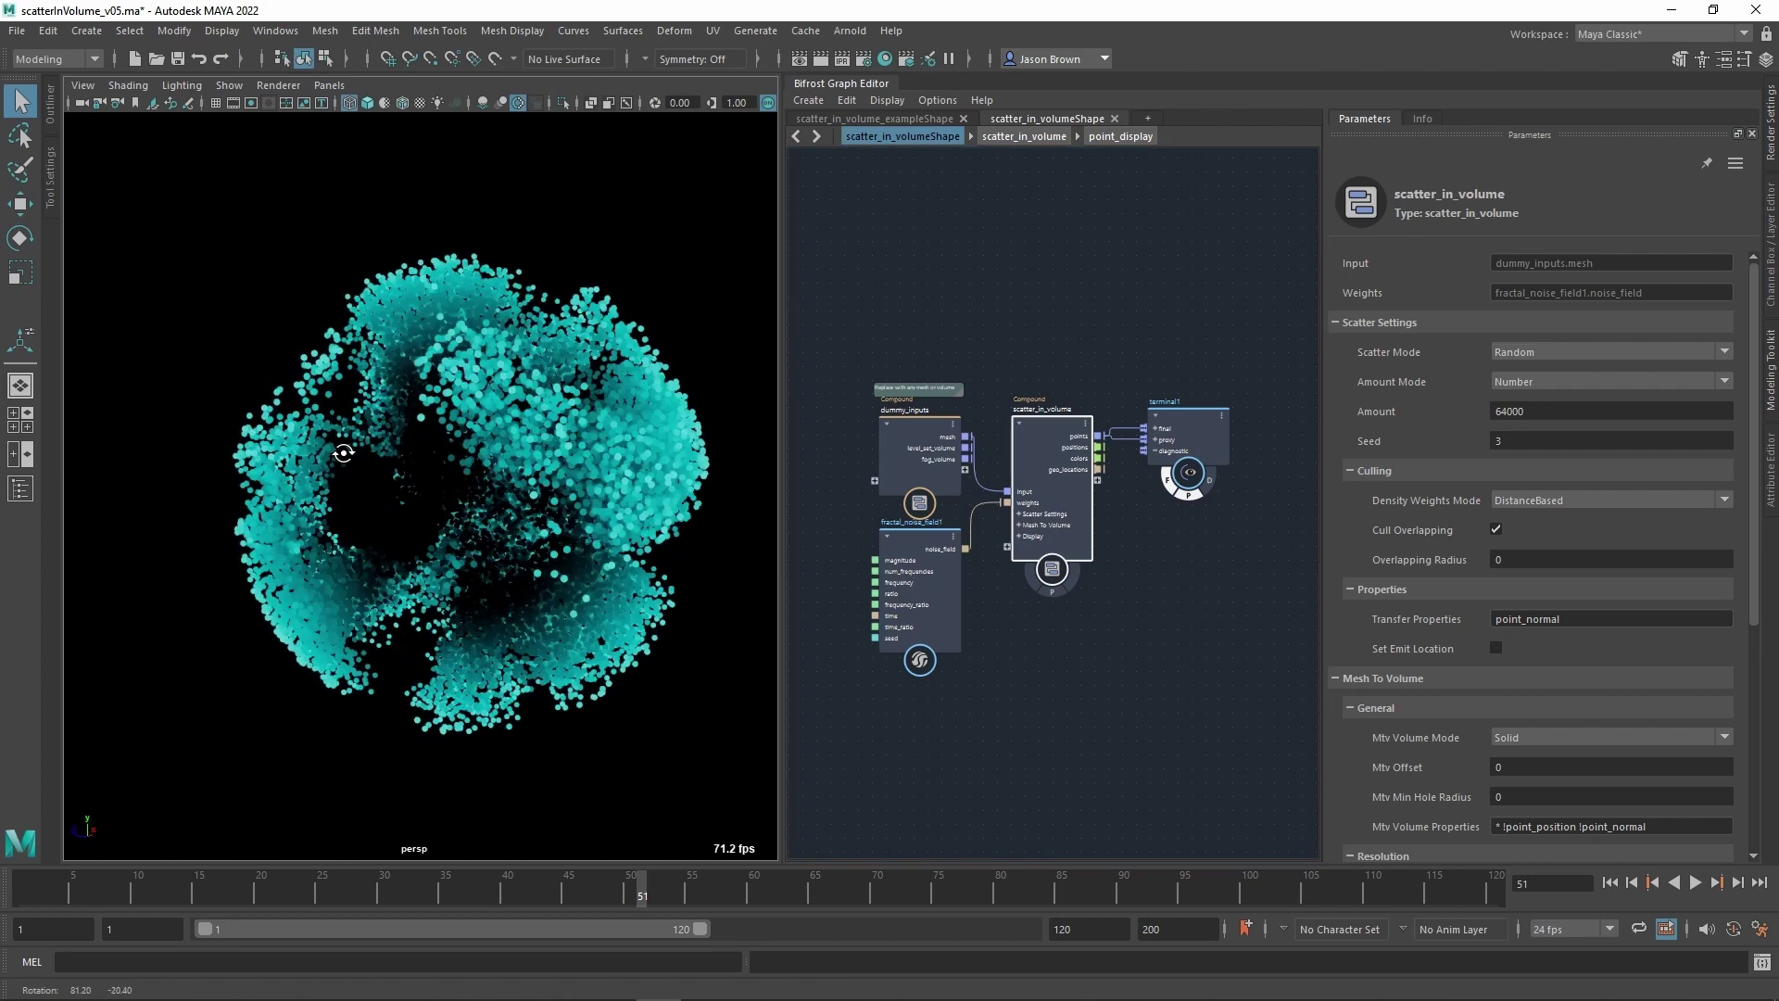
alt+drag(639, 519, 556, 503)
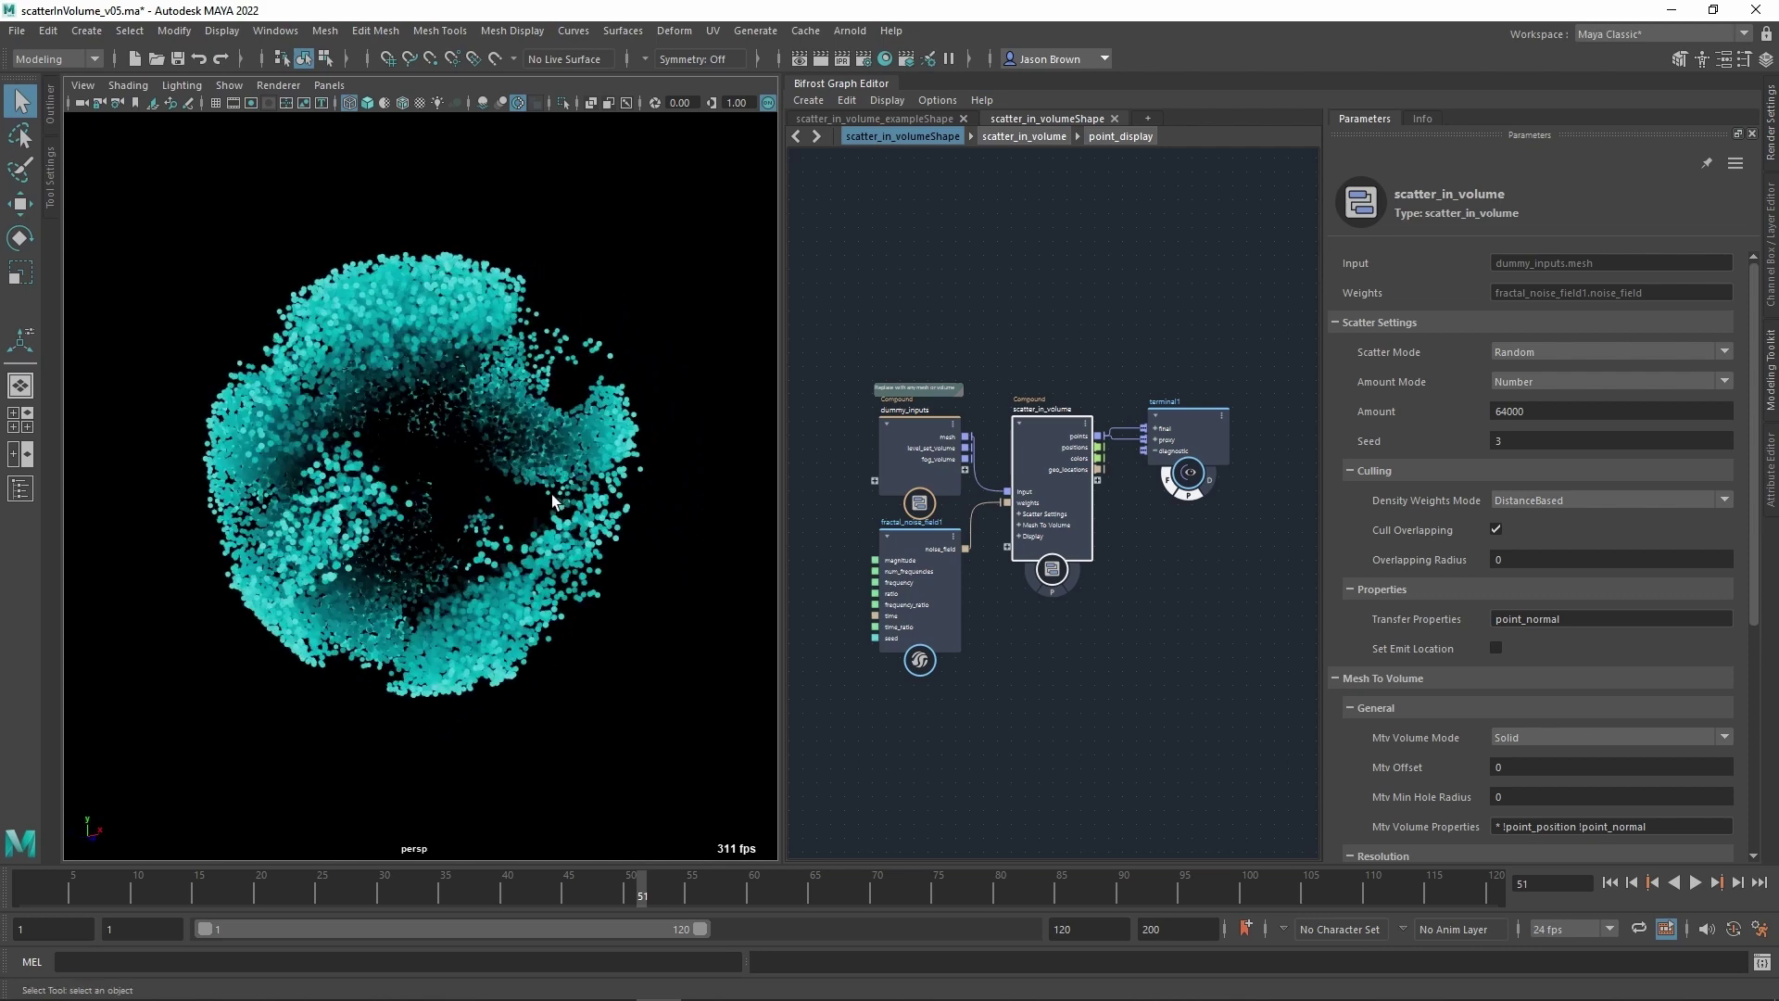
alt+right_drag(533, 493, 509, 529)
alt+middle_drag(488, 507, 456, 457)
alt+drag(456, 457, 445, 454)
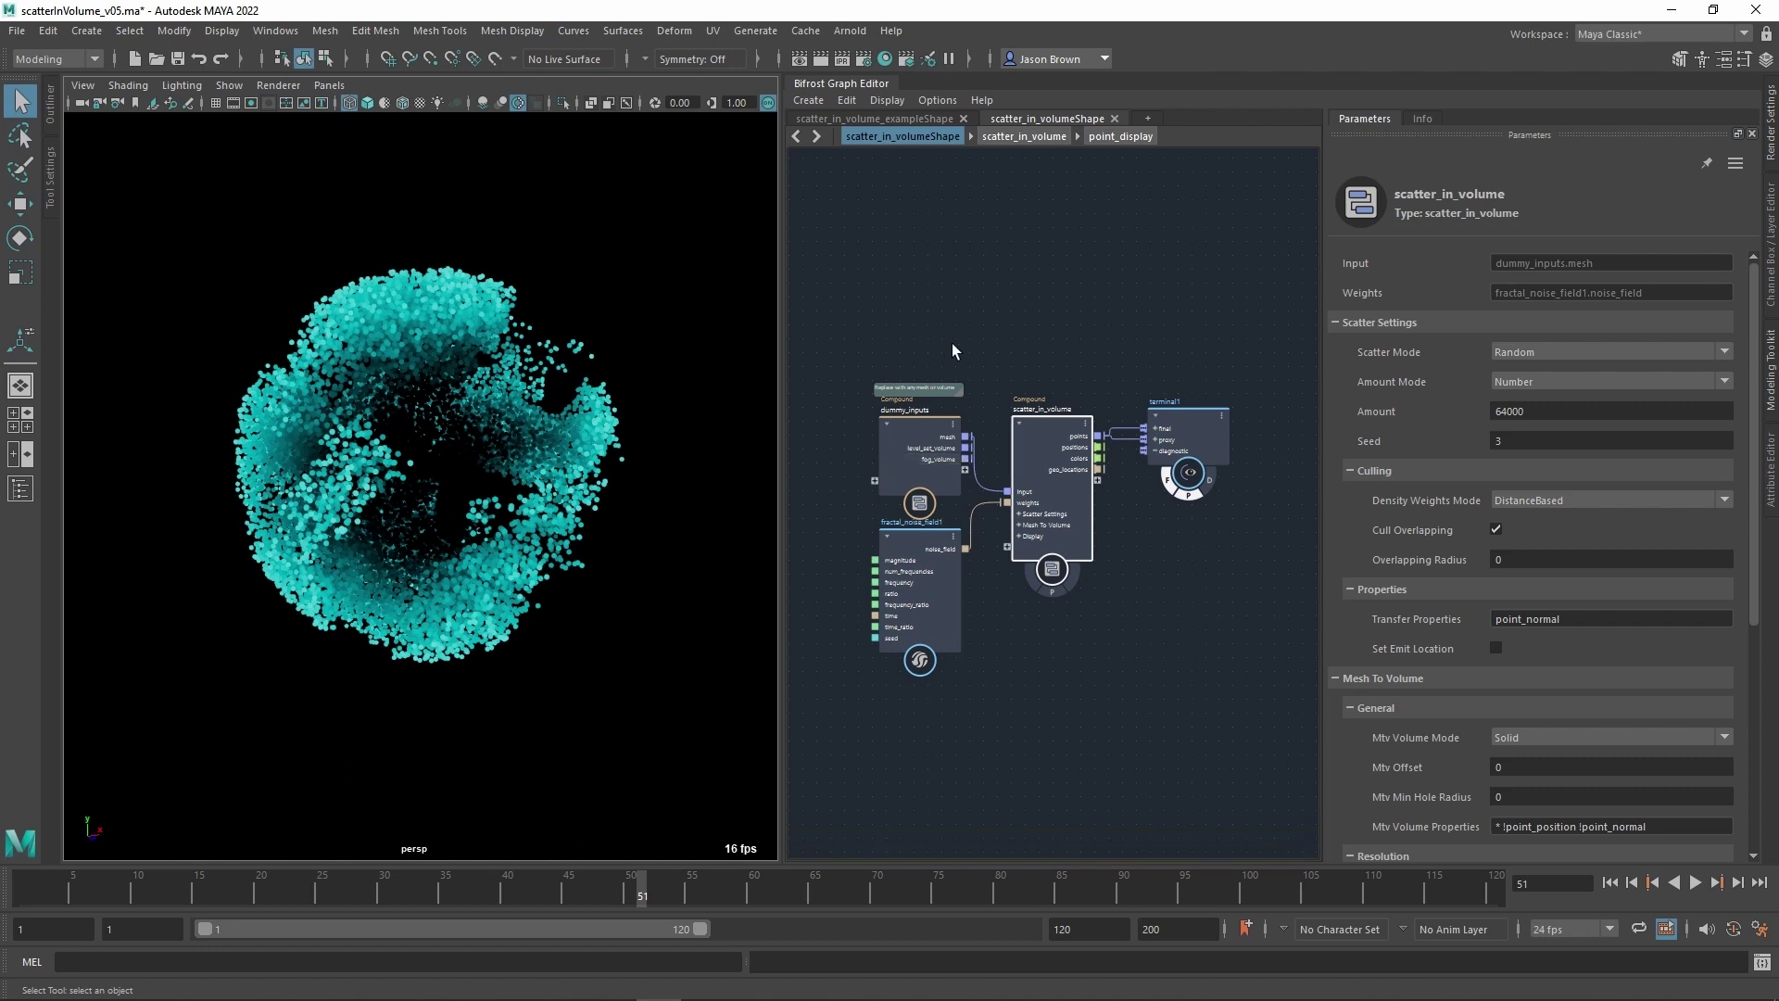
alt+middle_drag(1059, 347, 1047, 386)
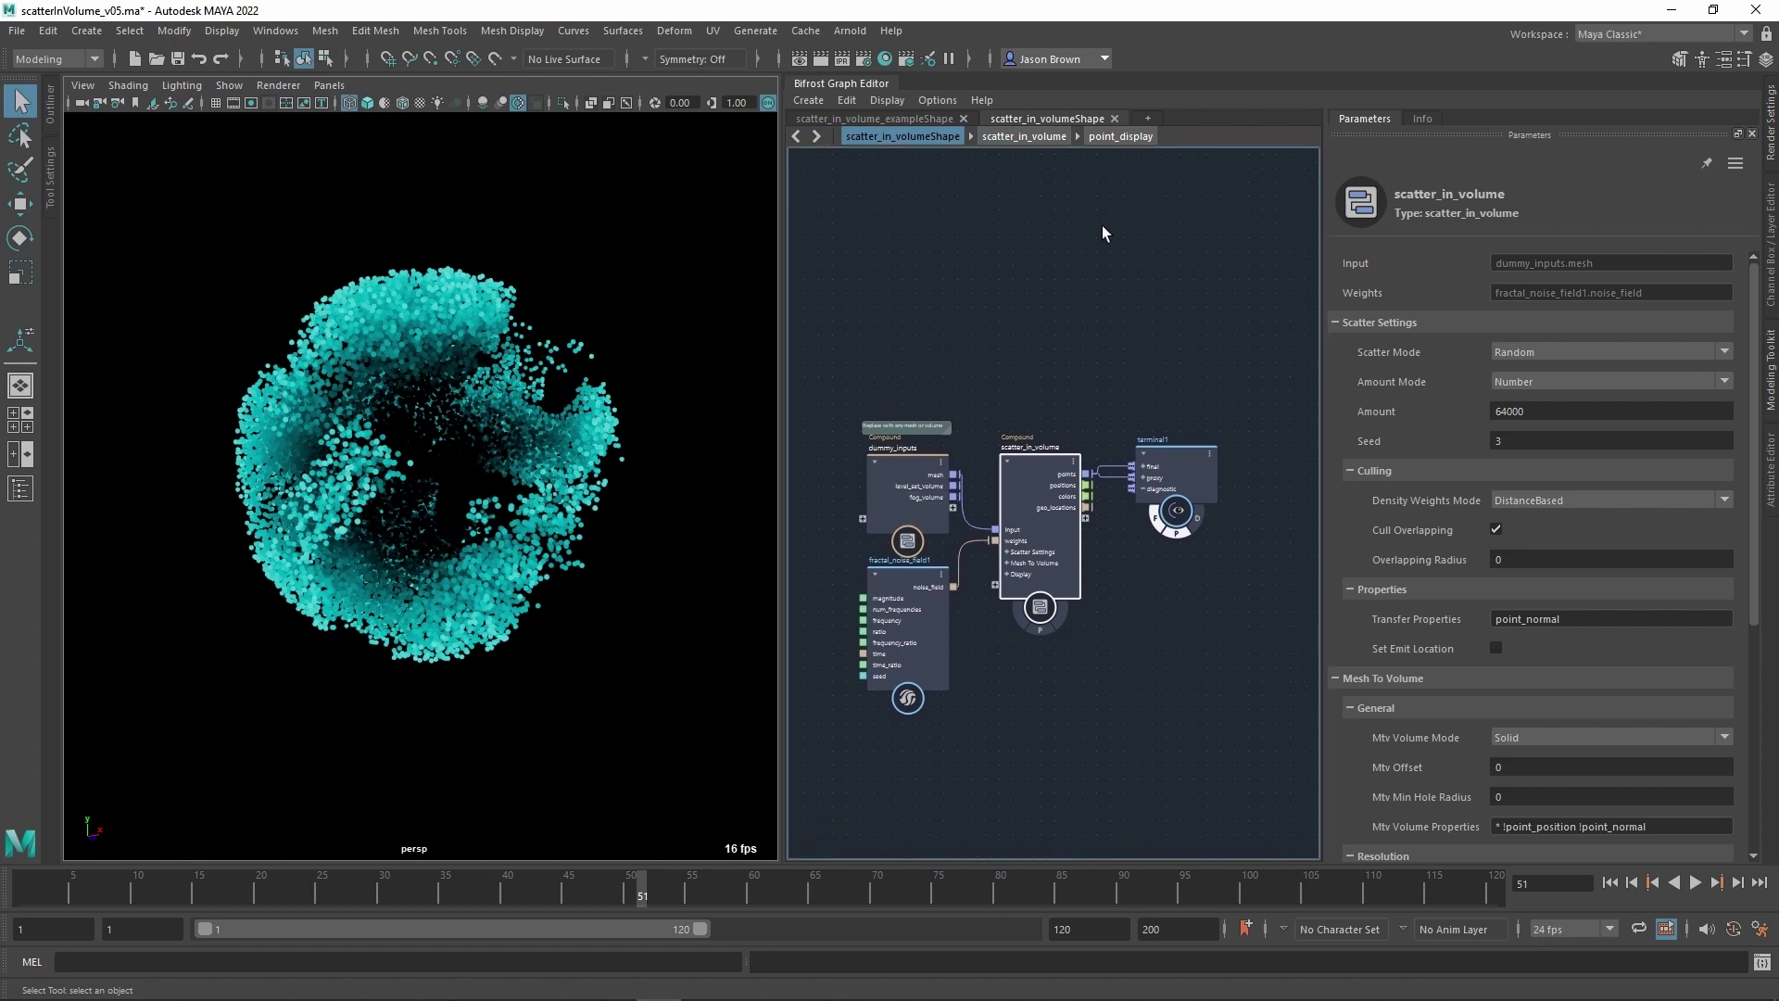
Create a new Bifrost graph and hide the existing scatter_in_volume object in the scene.
click(1157, 124)
click(1205, 171)
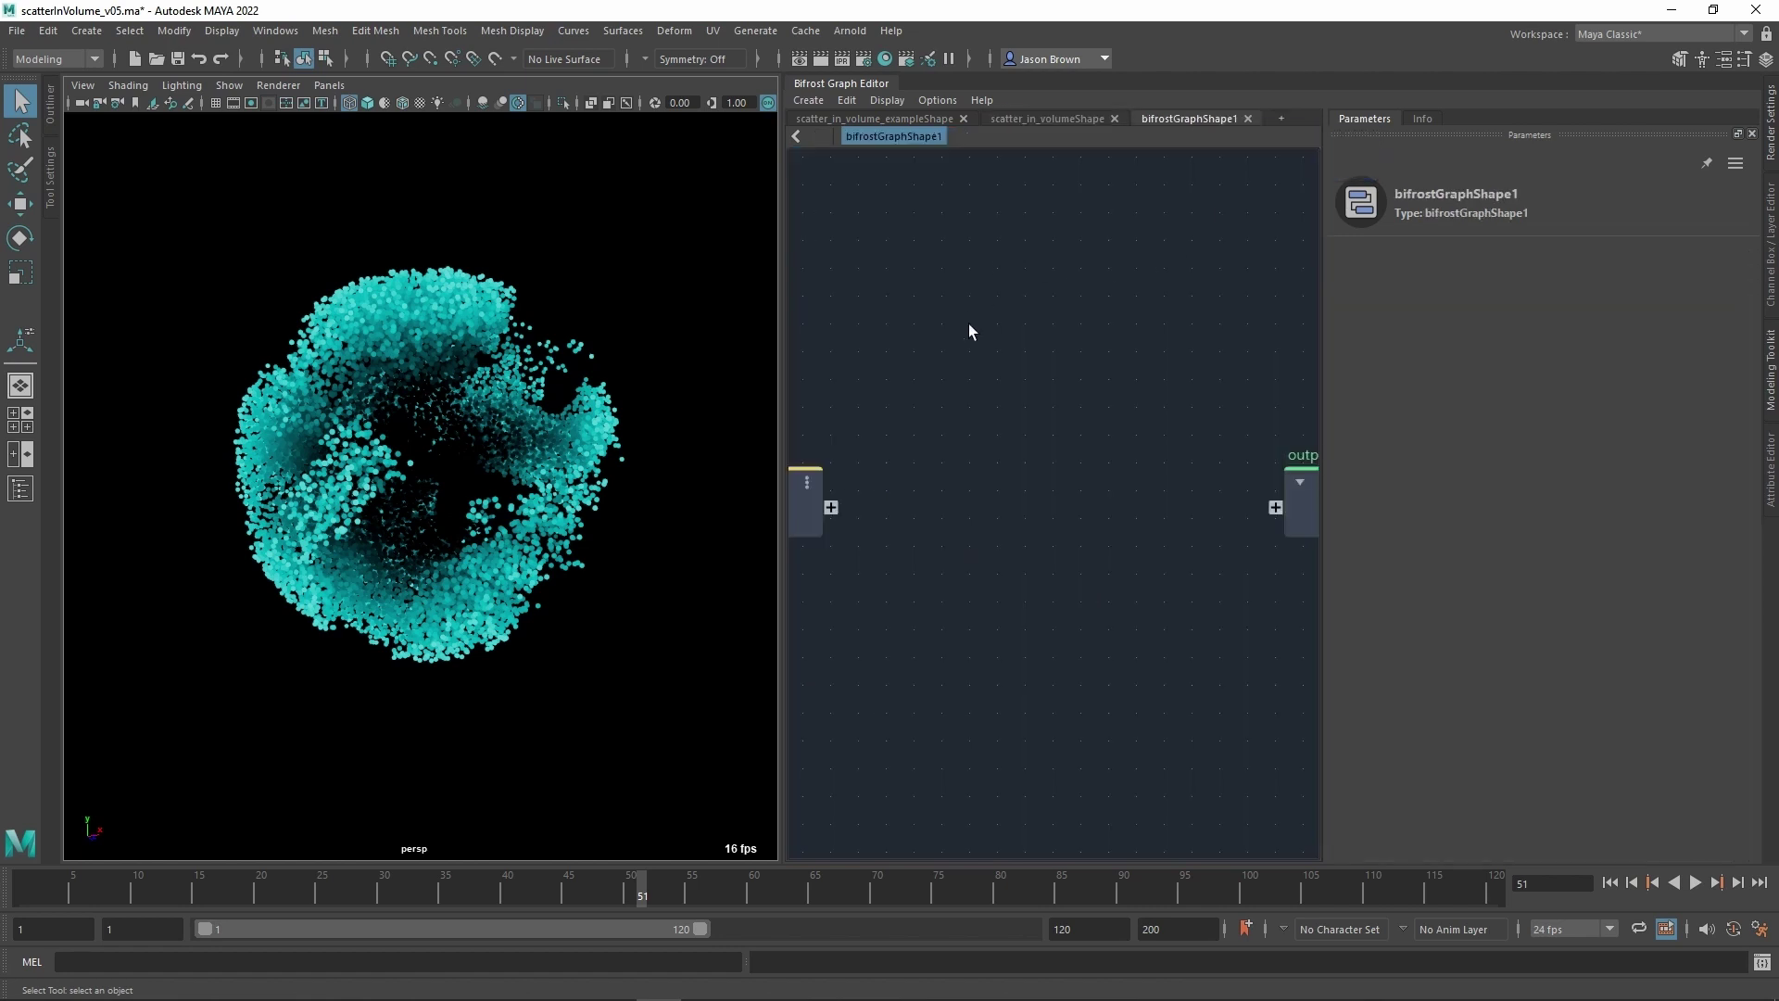
alt+right_drag(1117, 271, 947, 306)
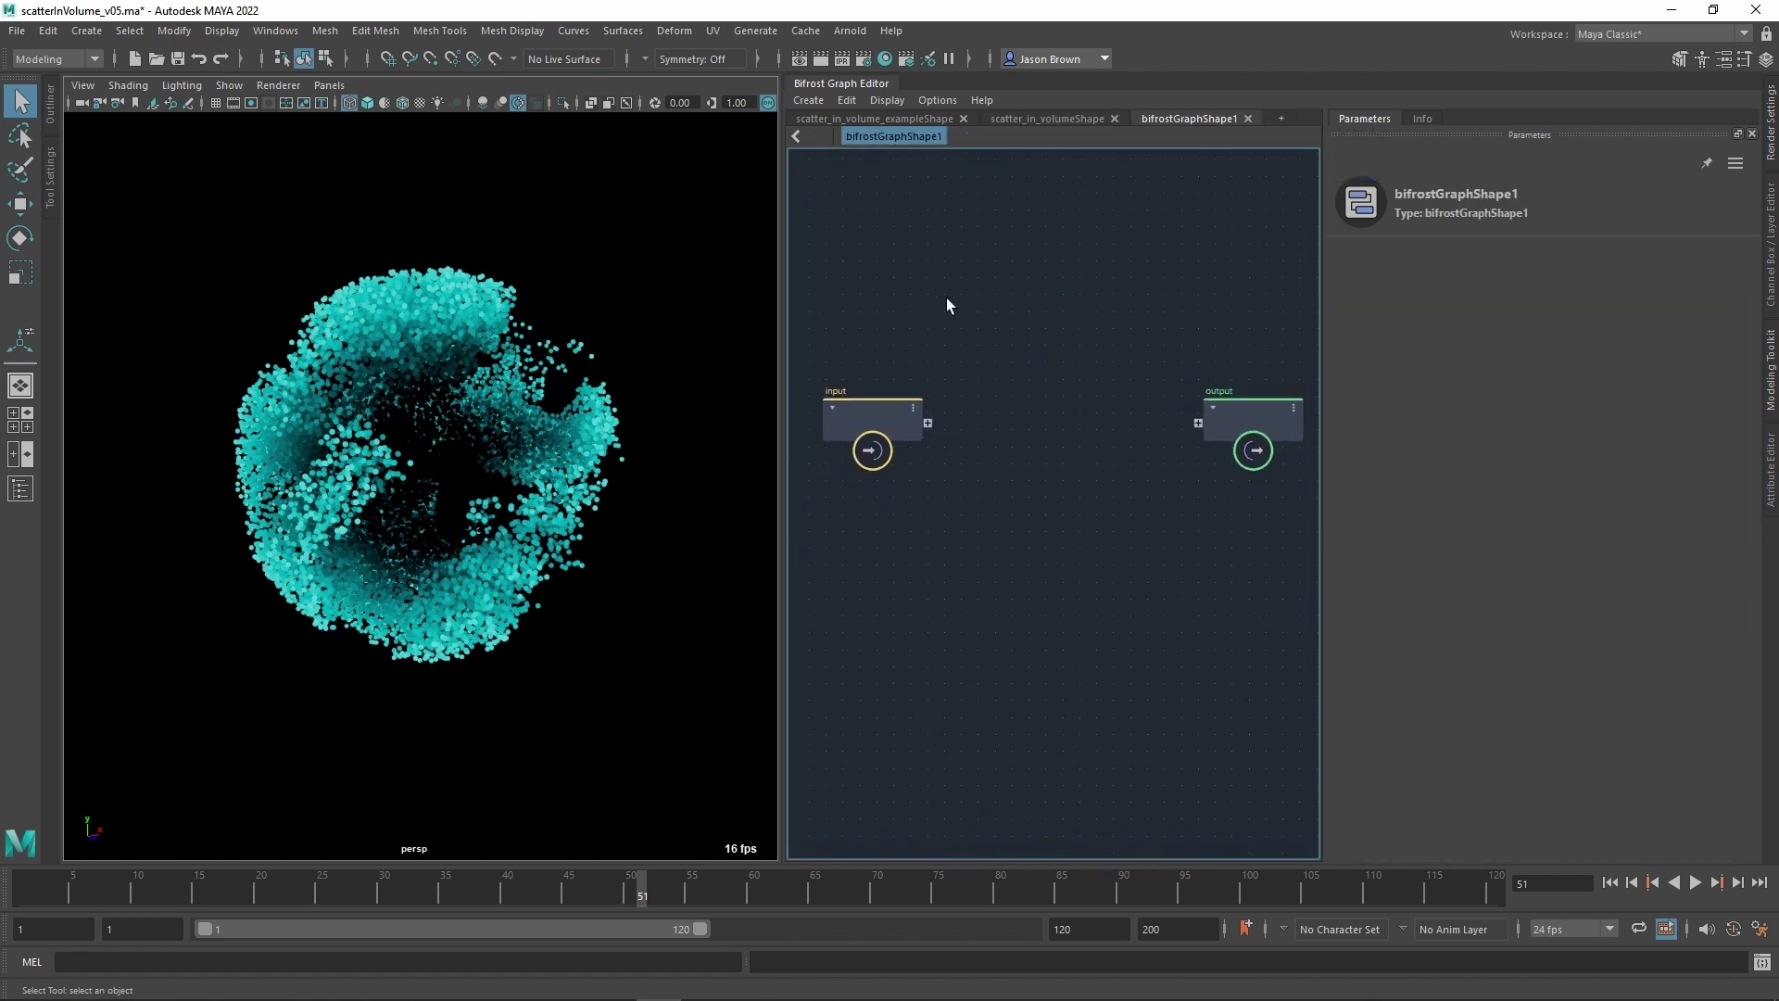
click(54, 125)
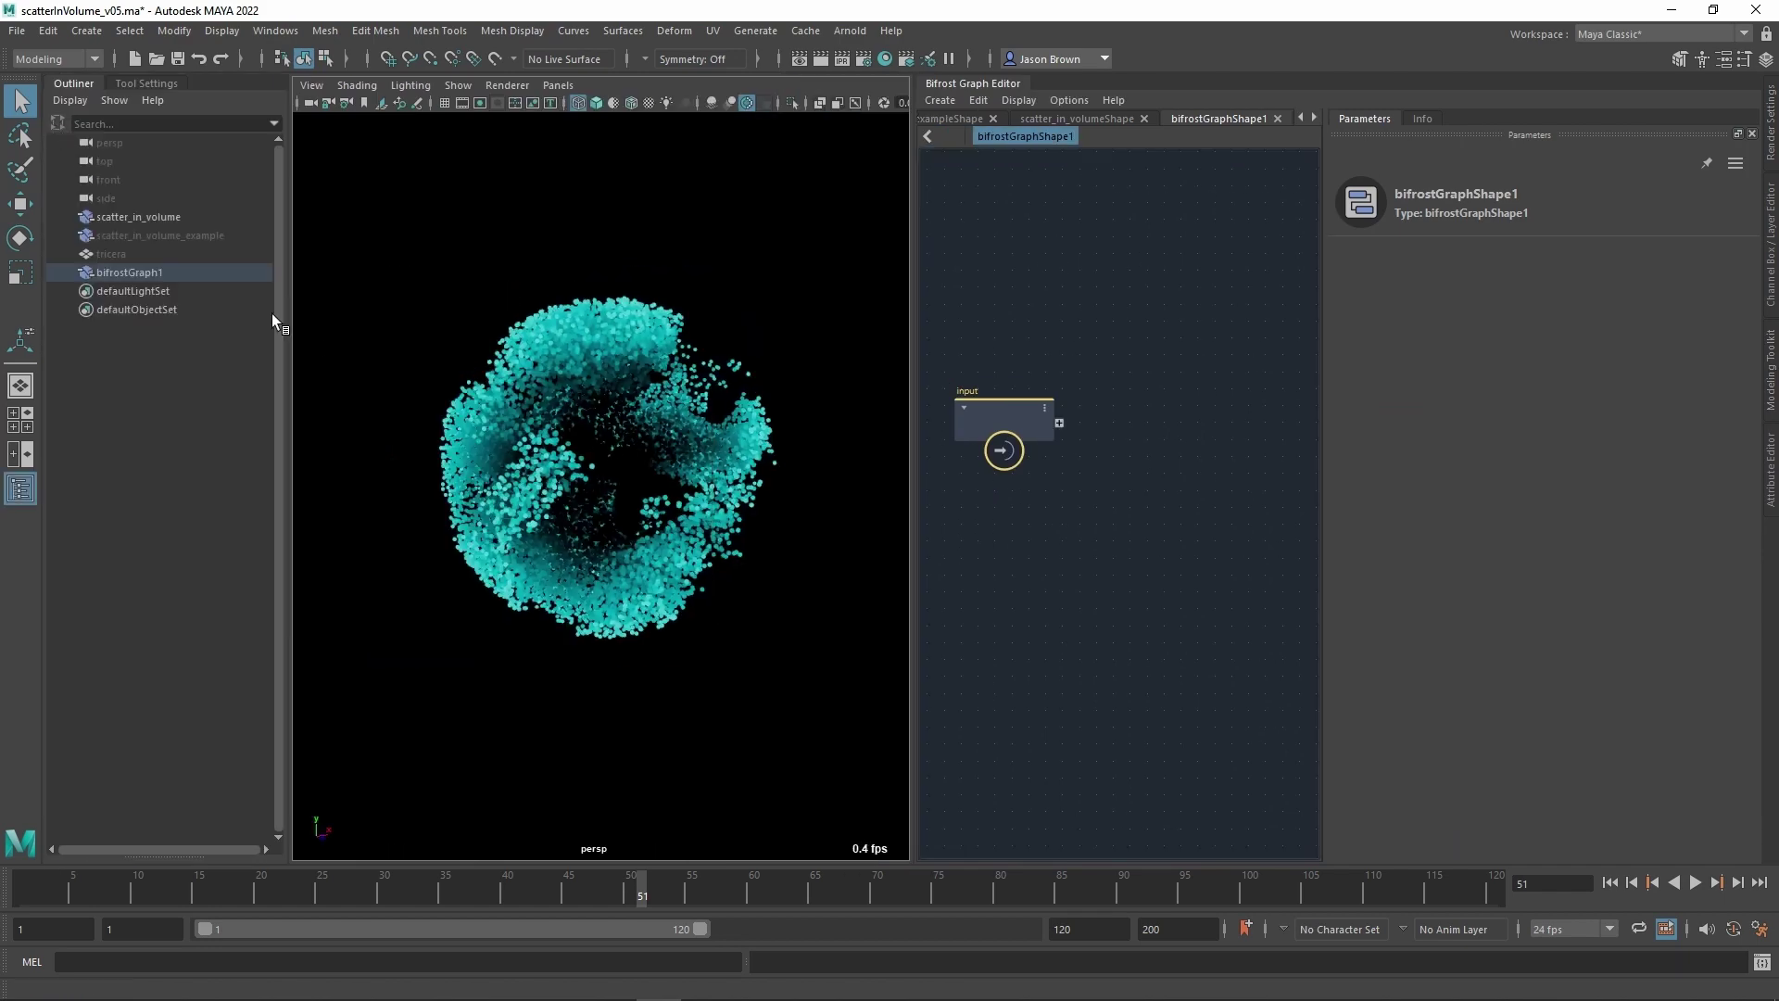
click(152, 224)
key(h)
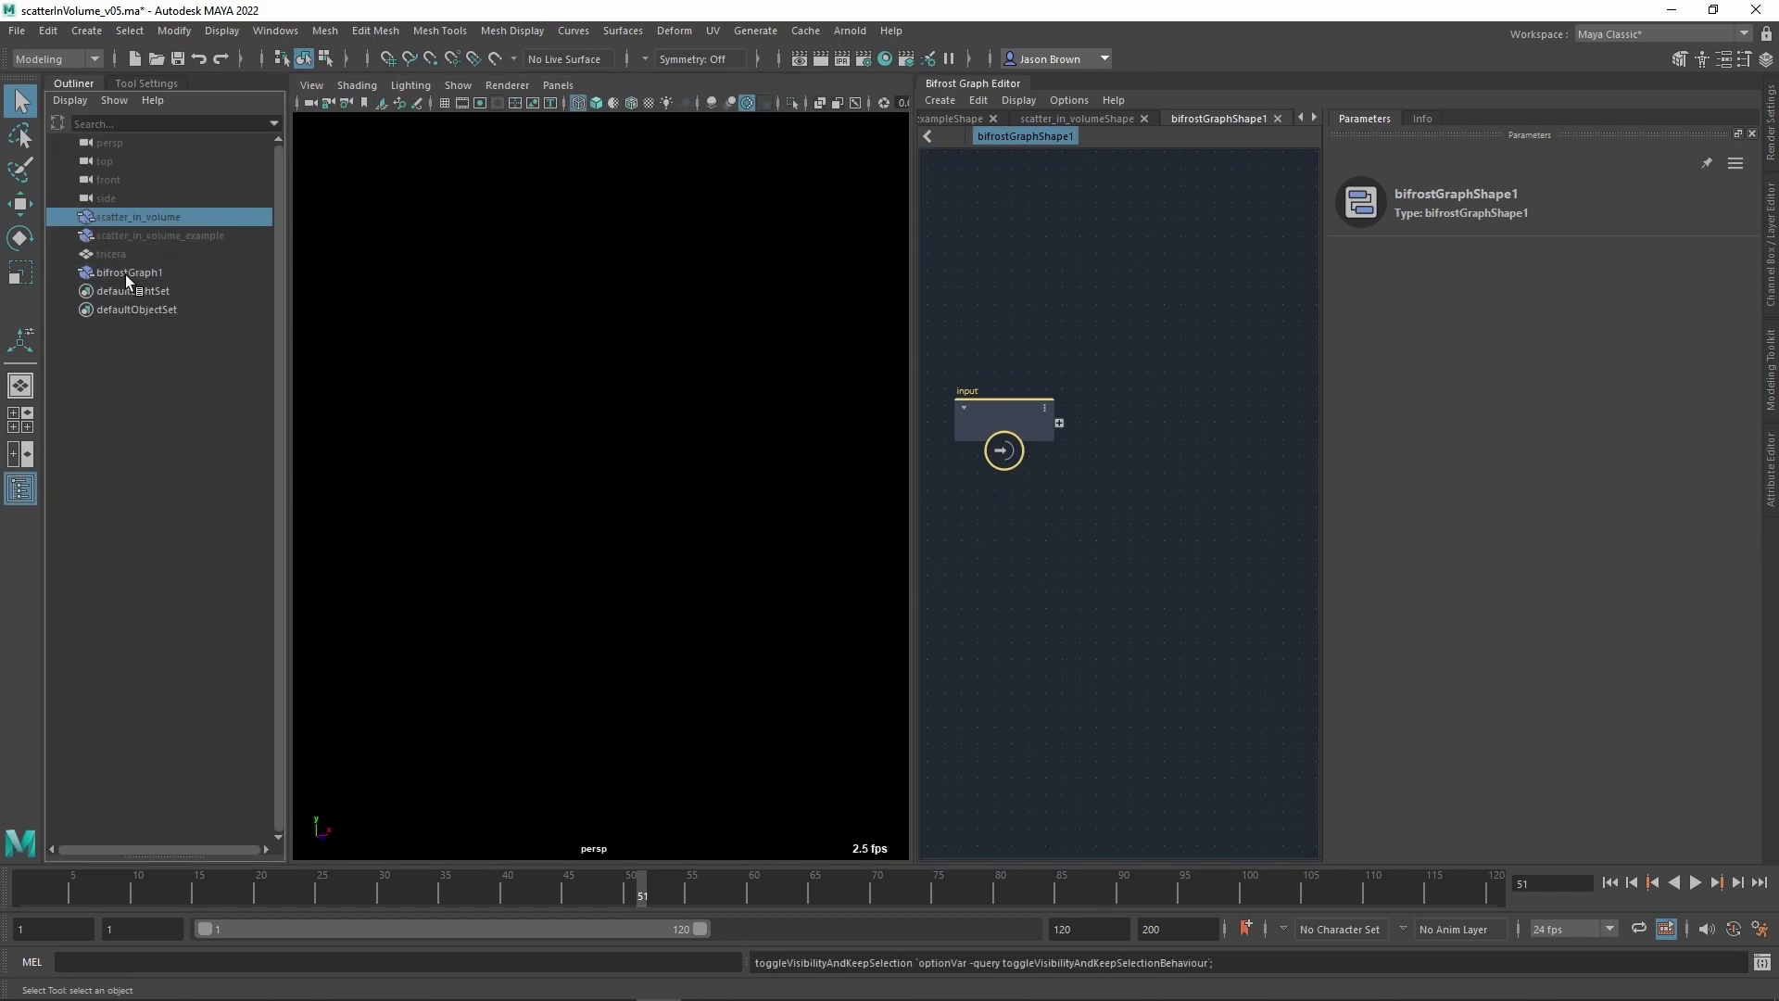
Add a scatter_in_volume node to the new graph and move the input and output nodes clear of it.
key(a)
key(Tab)
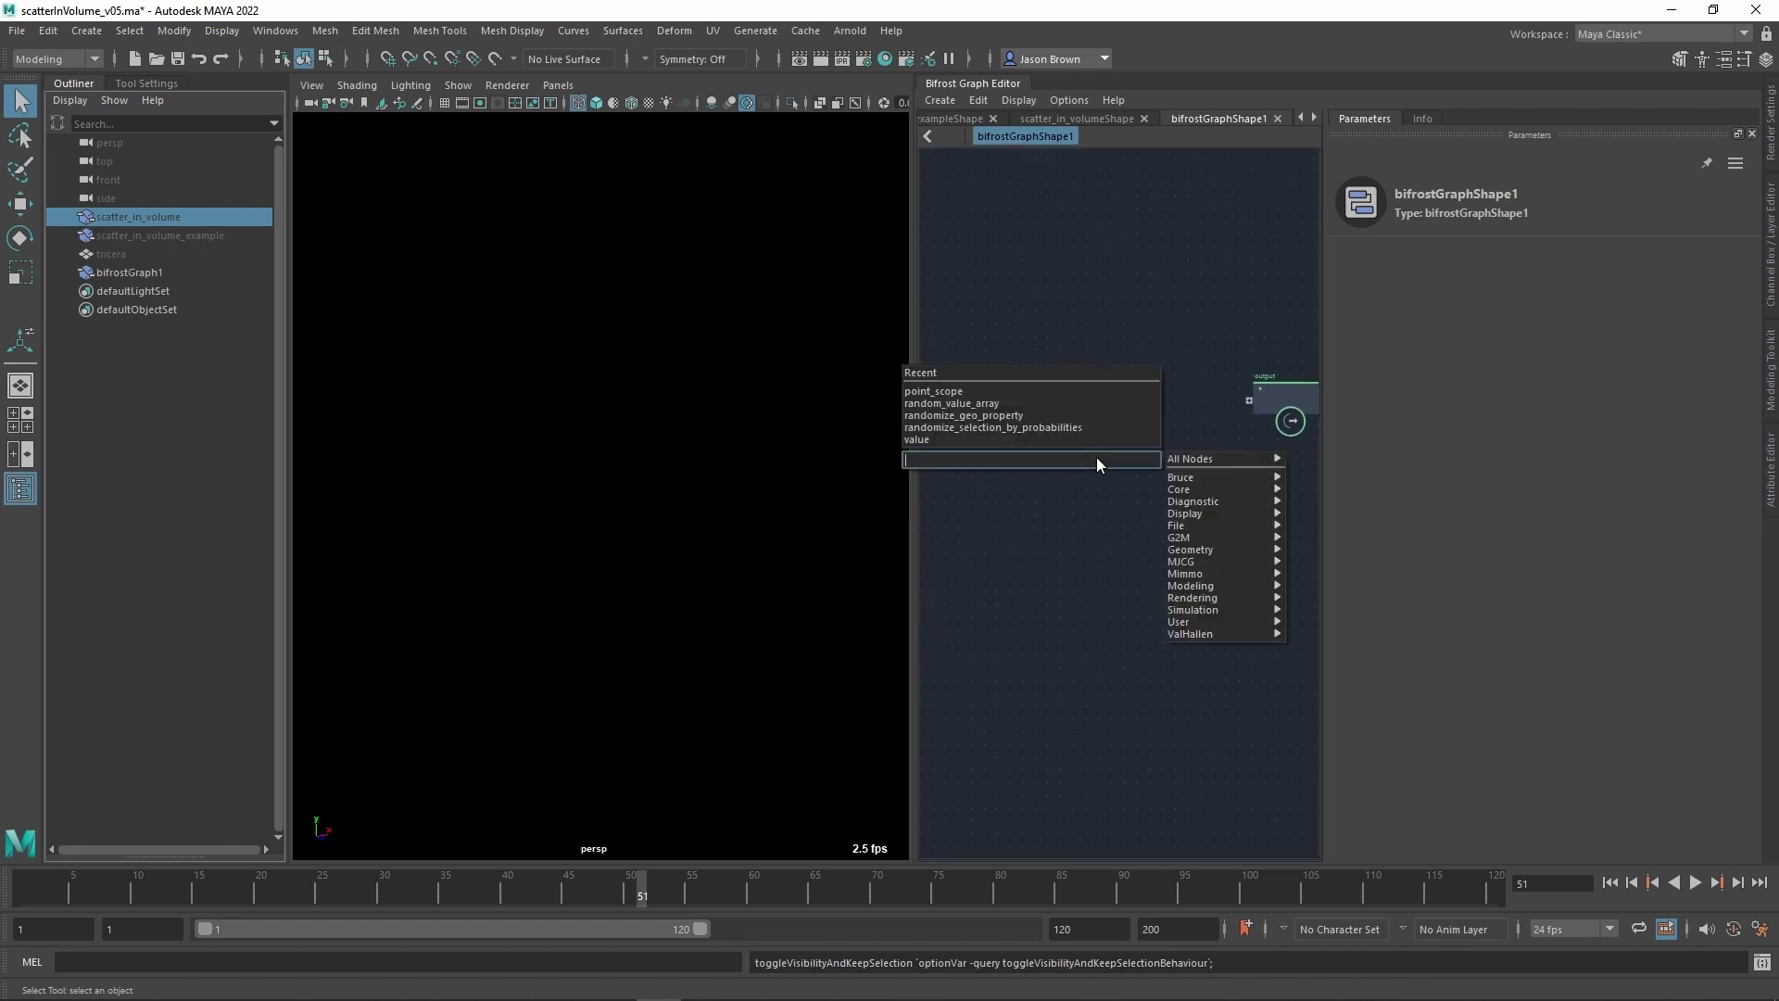
text(scatter)
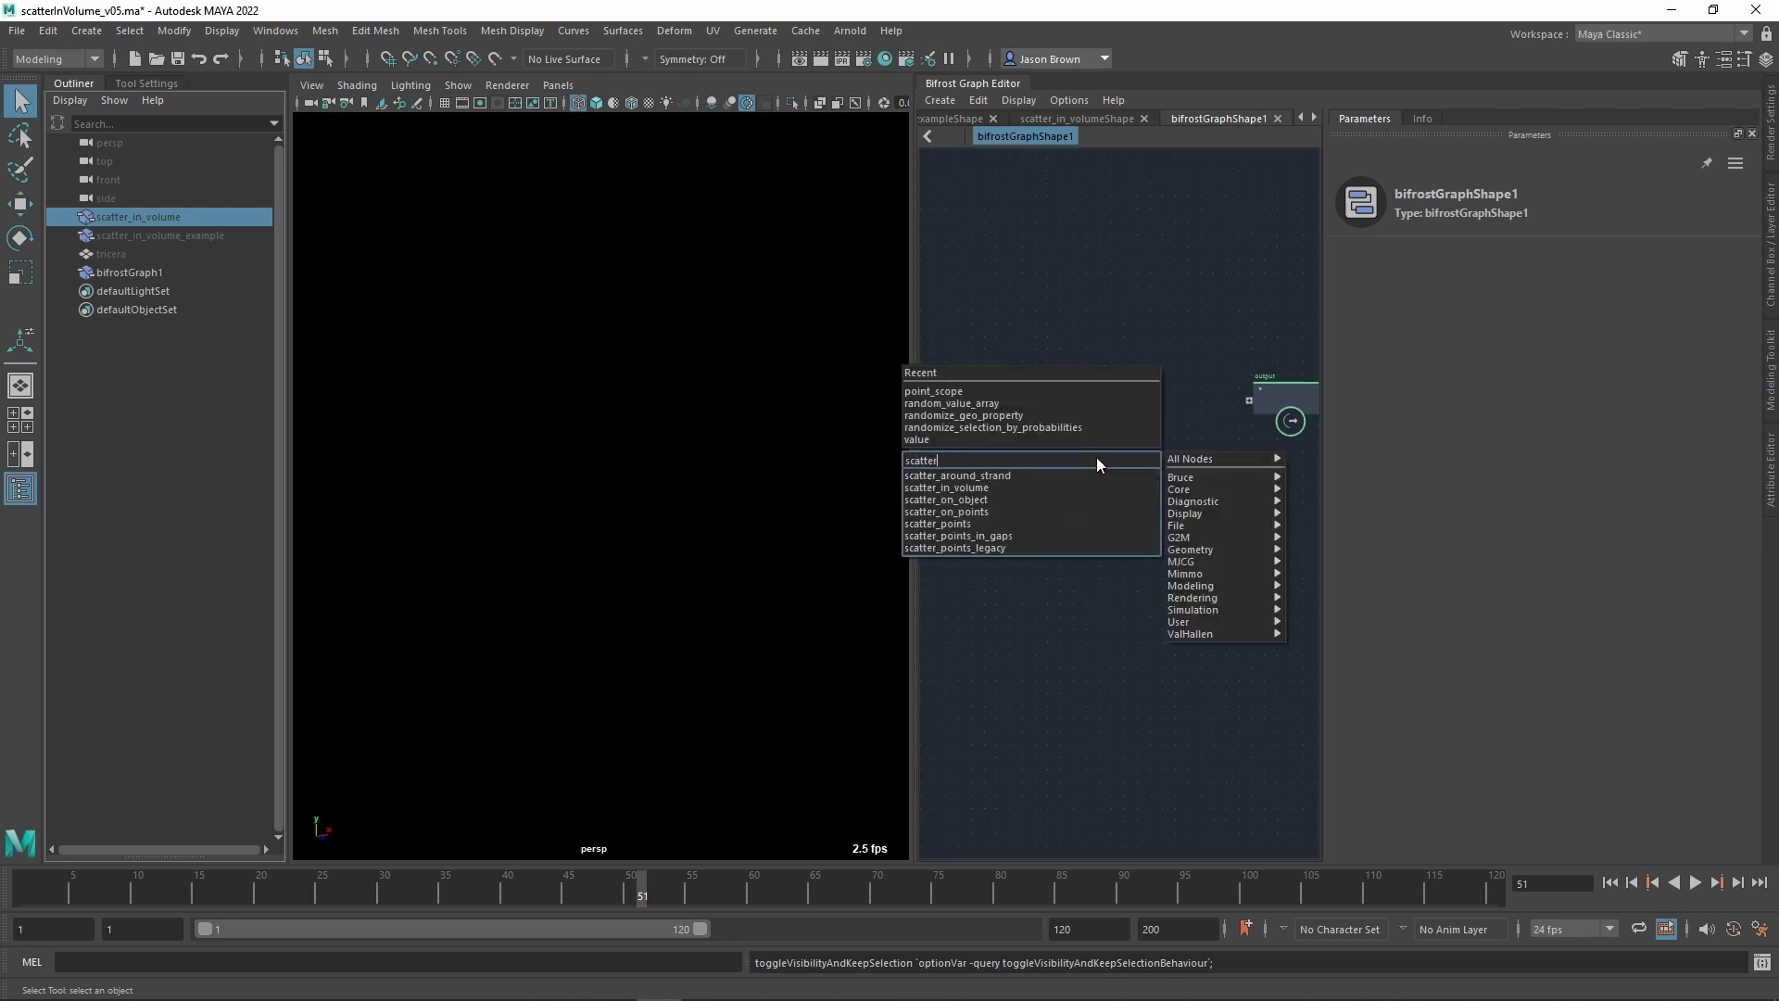
click(982, 488)
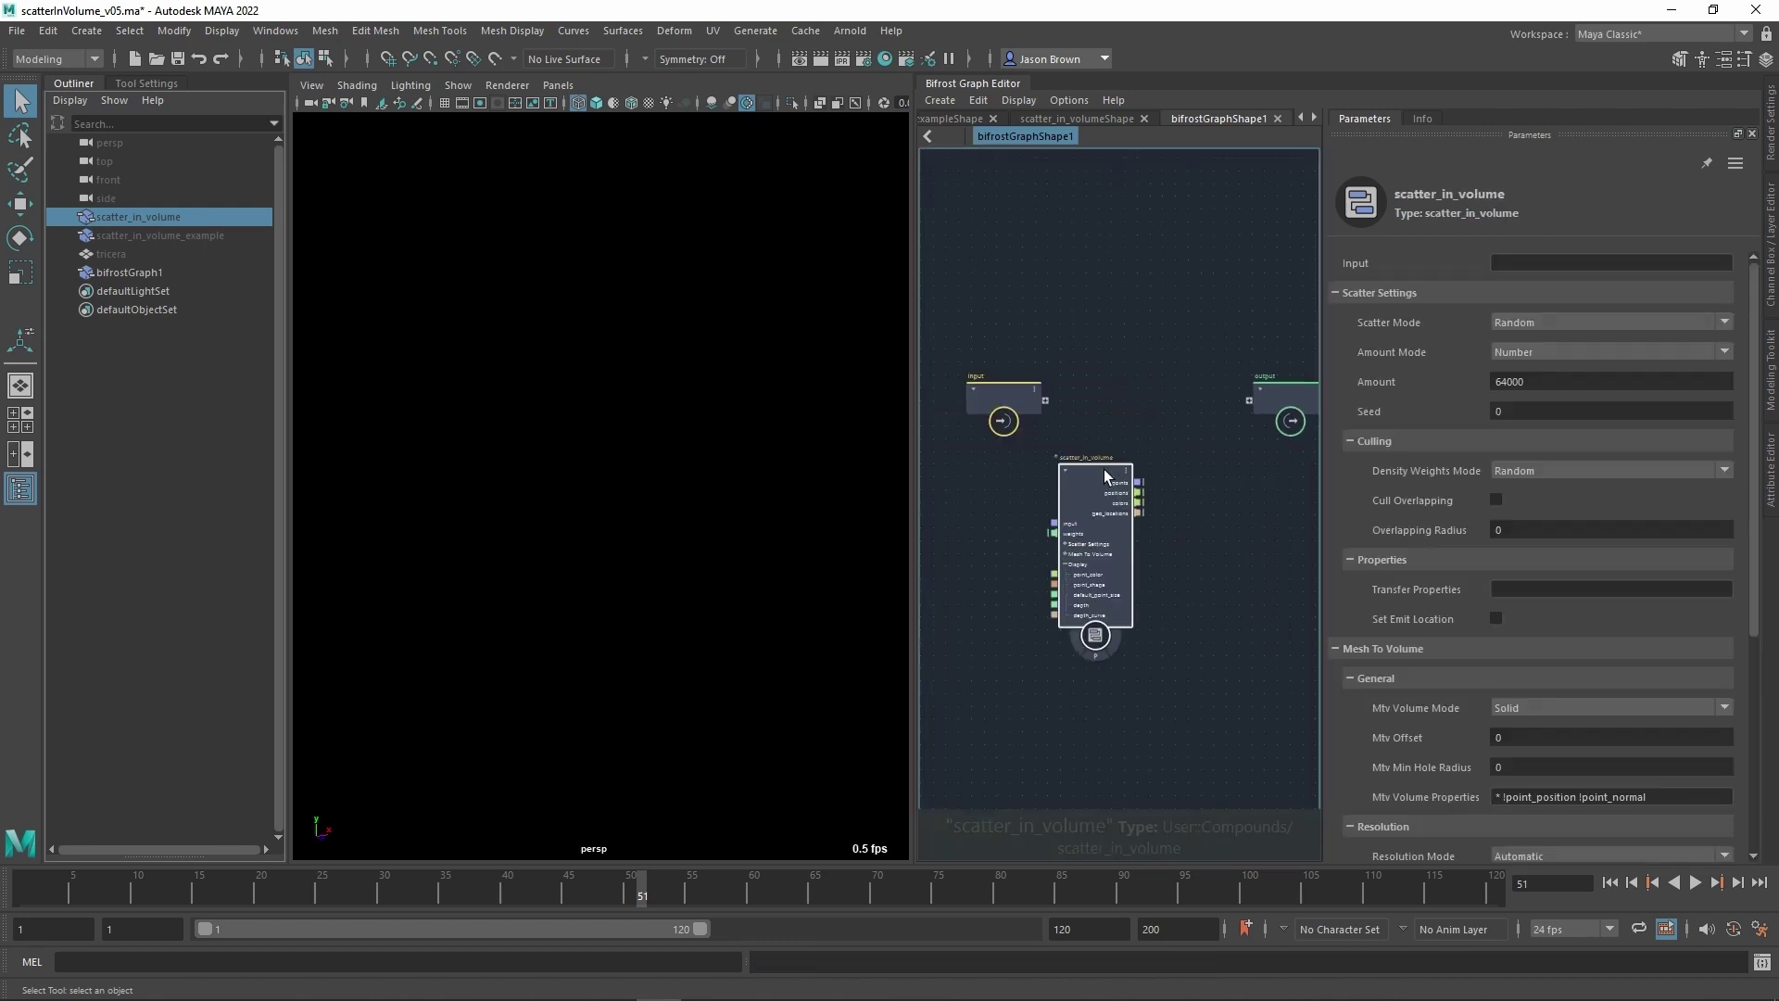
drag(1150, 413, 1156, 391)
alt+middle_drag(1116, 461, 1124, 437)
alt+right_drag(1124, 436, 1076, 437)
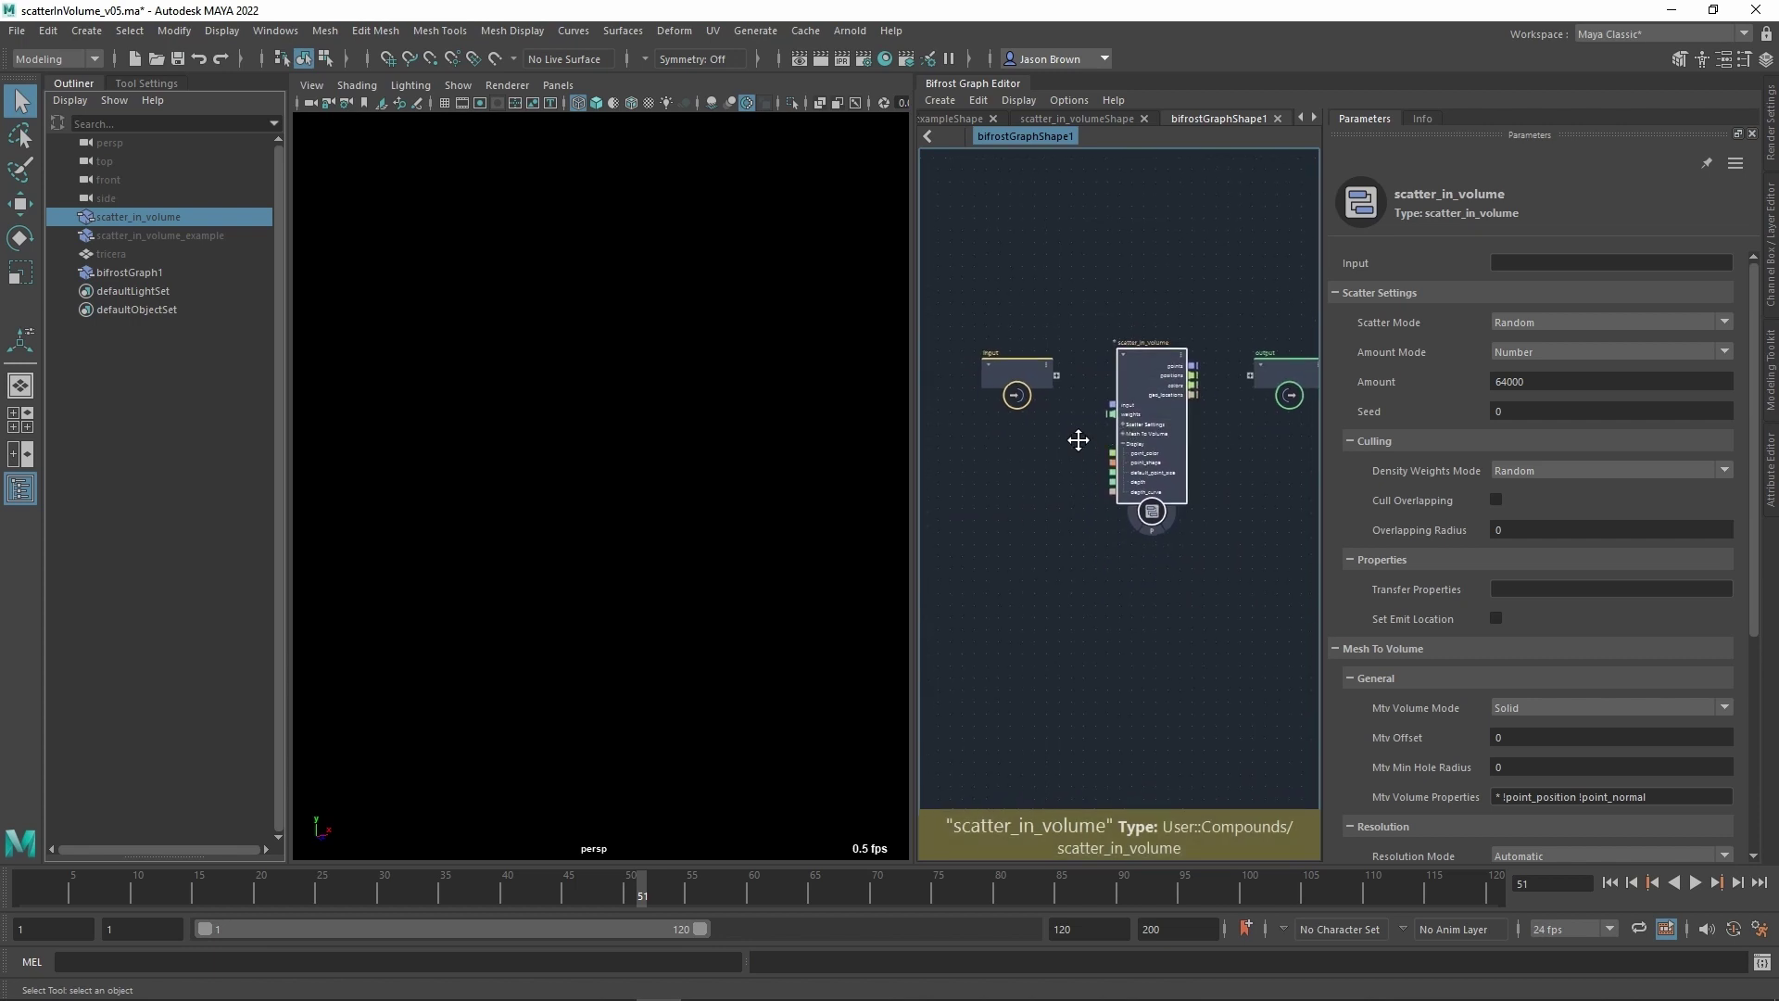
alt+middle_drag(1075, 437, 1093, 476)
drag(1048, 414, 989, 346)
drag(1312, 429, 1304, 355)
alt+middle_drag(1192, 418, 1221, 409)
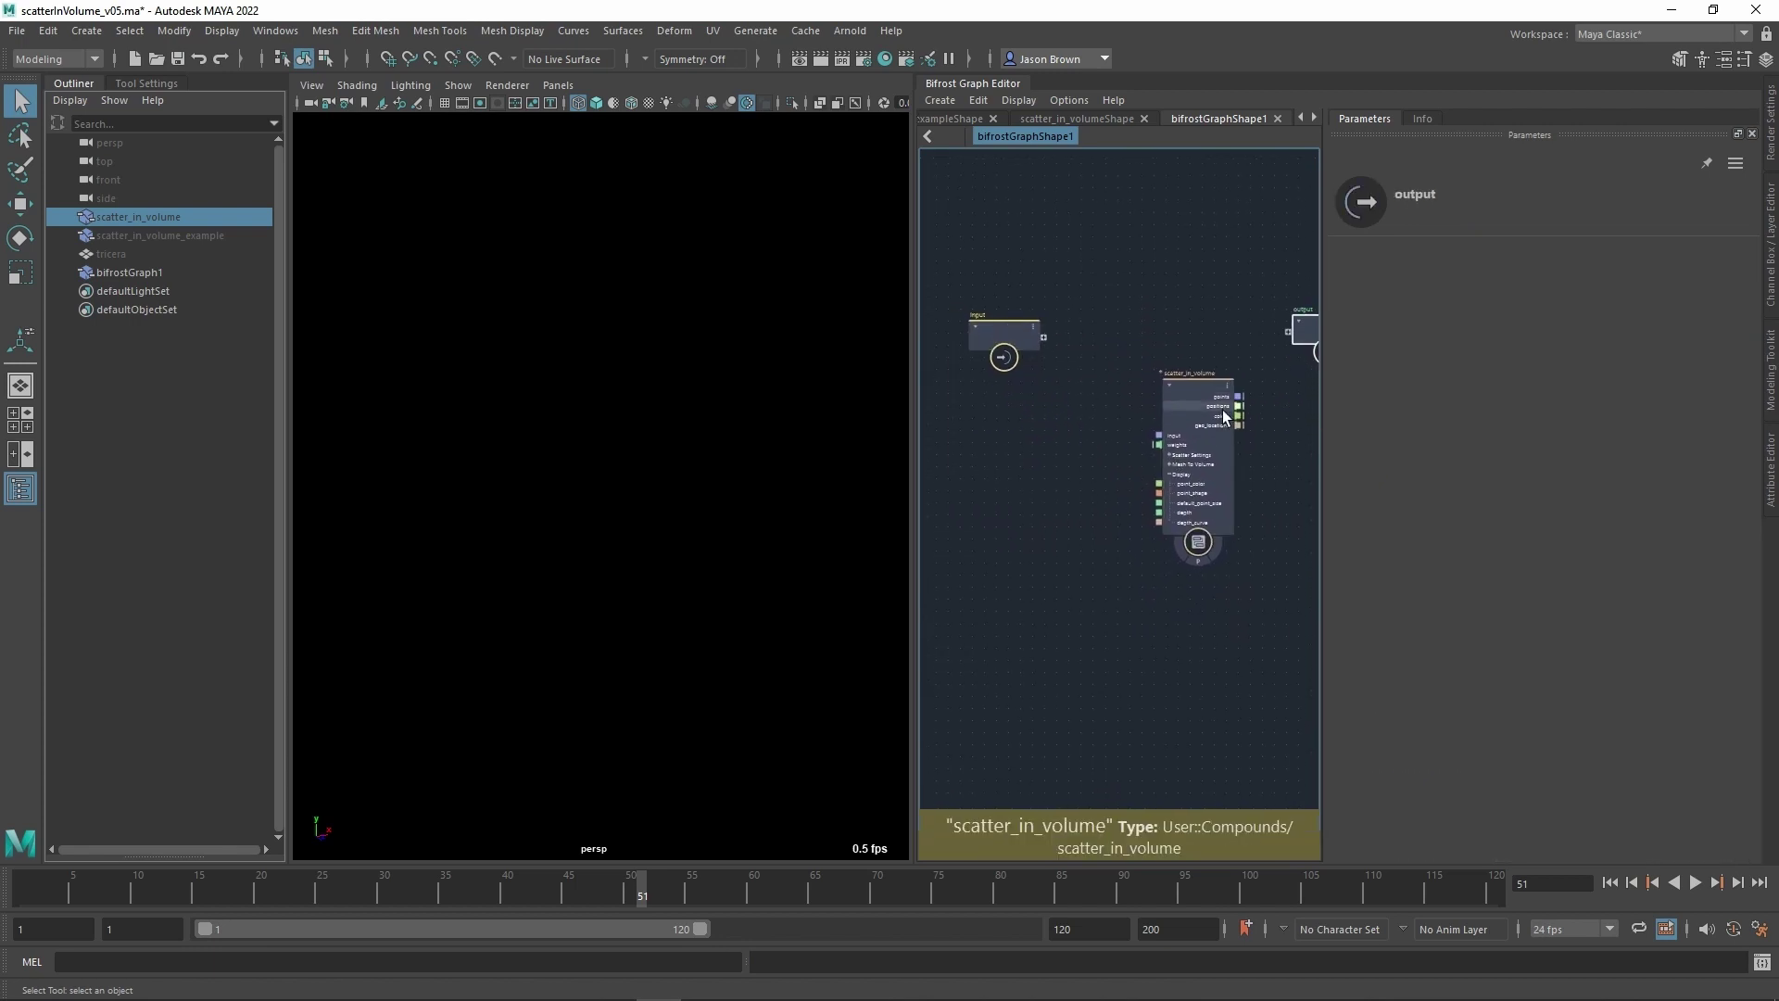
Add a create_mesh_sphere node and connect its sphere_mesh output to the input of scatter_in_volume.
key(Tab)
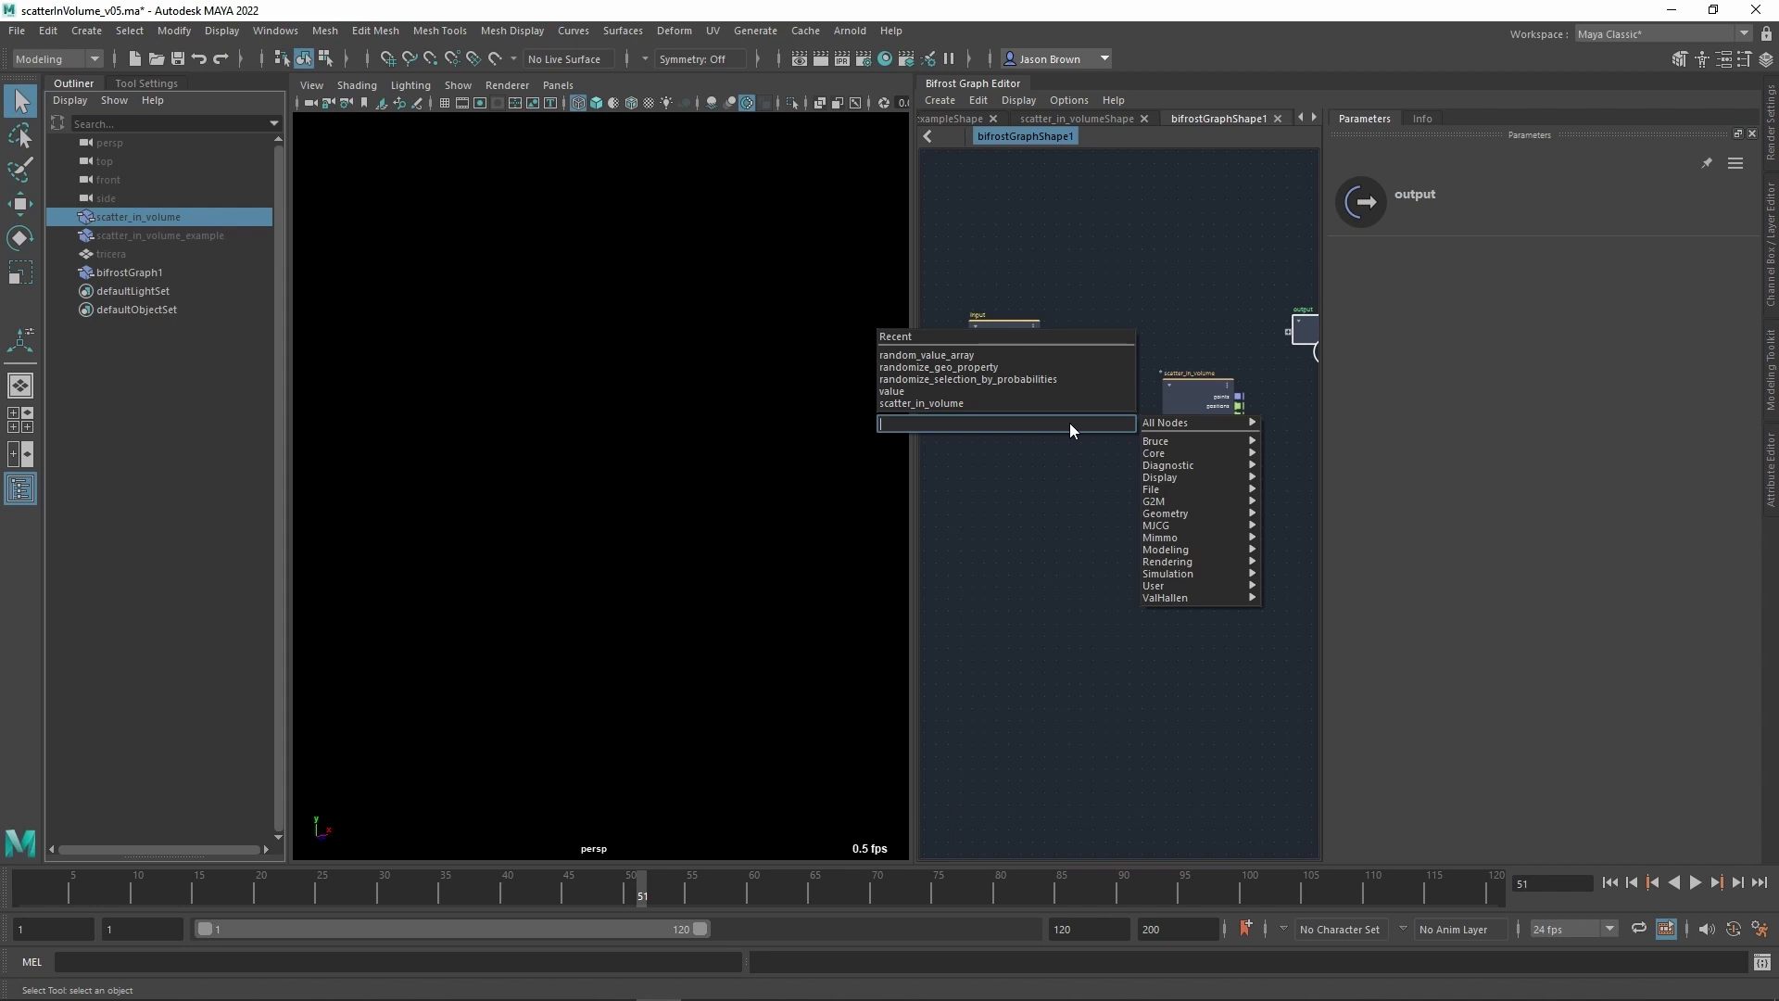
text(mesh)
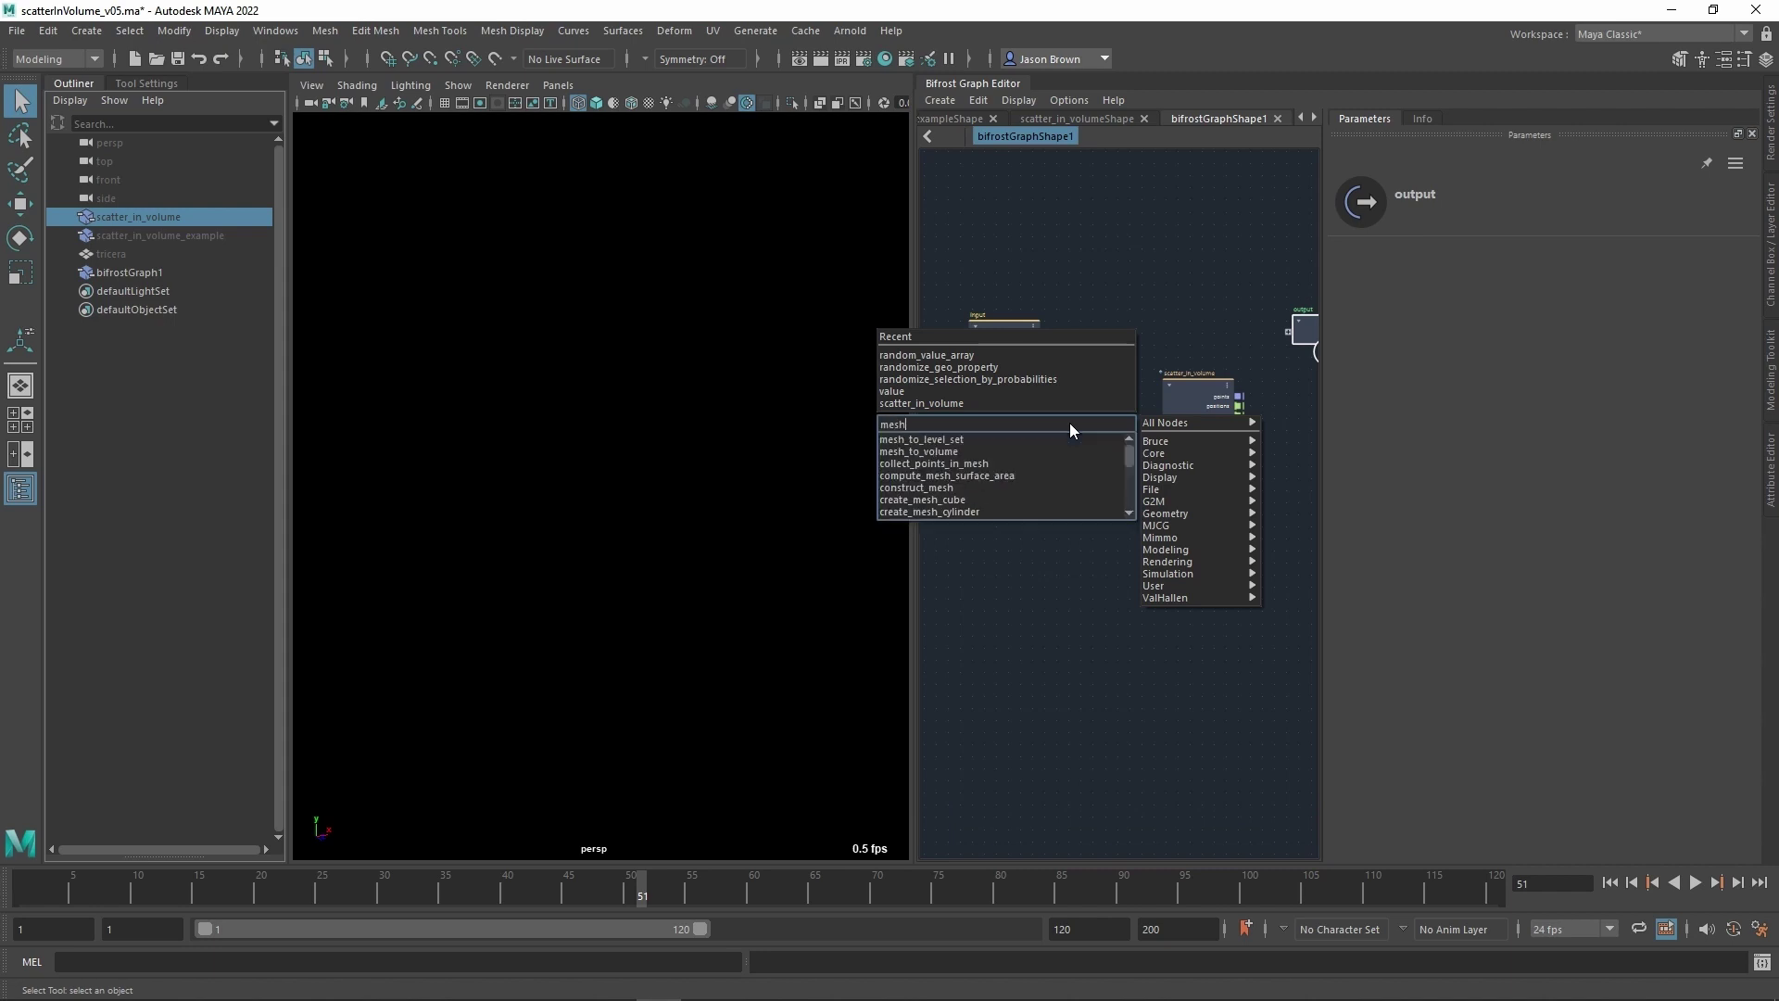
text(_sphere)
key(Down)
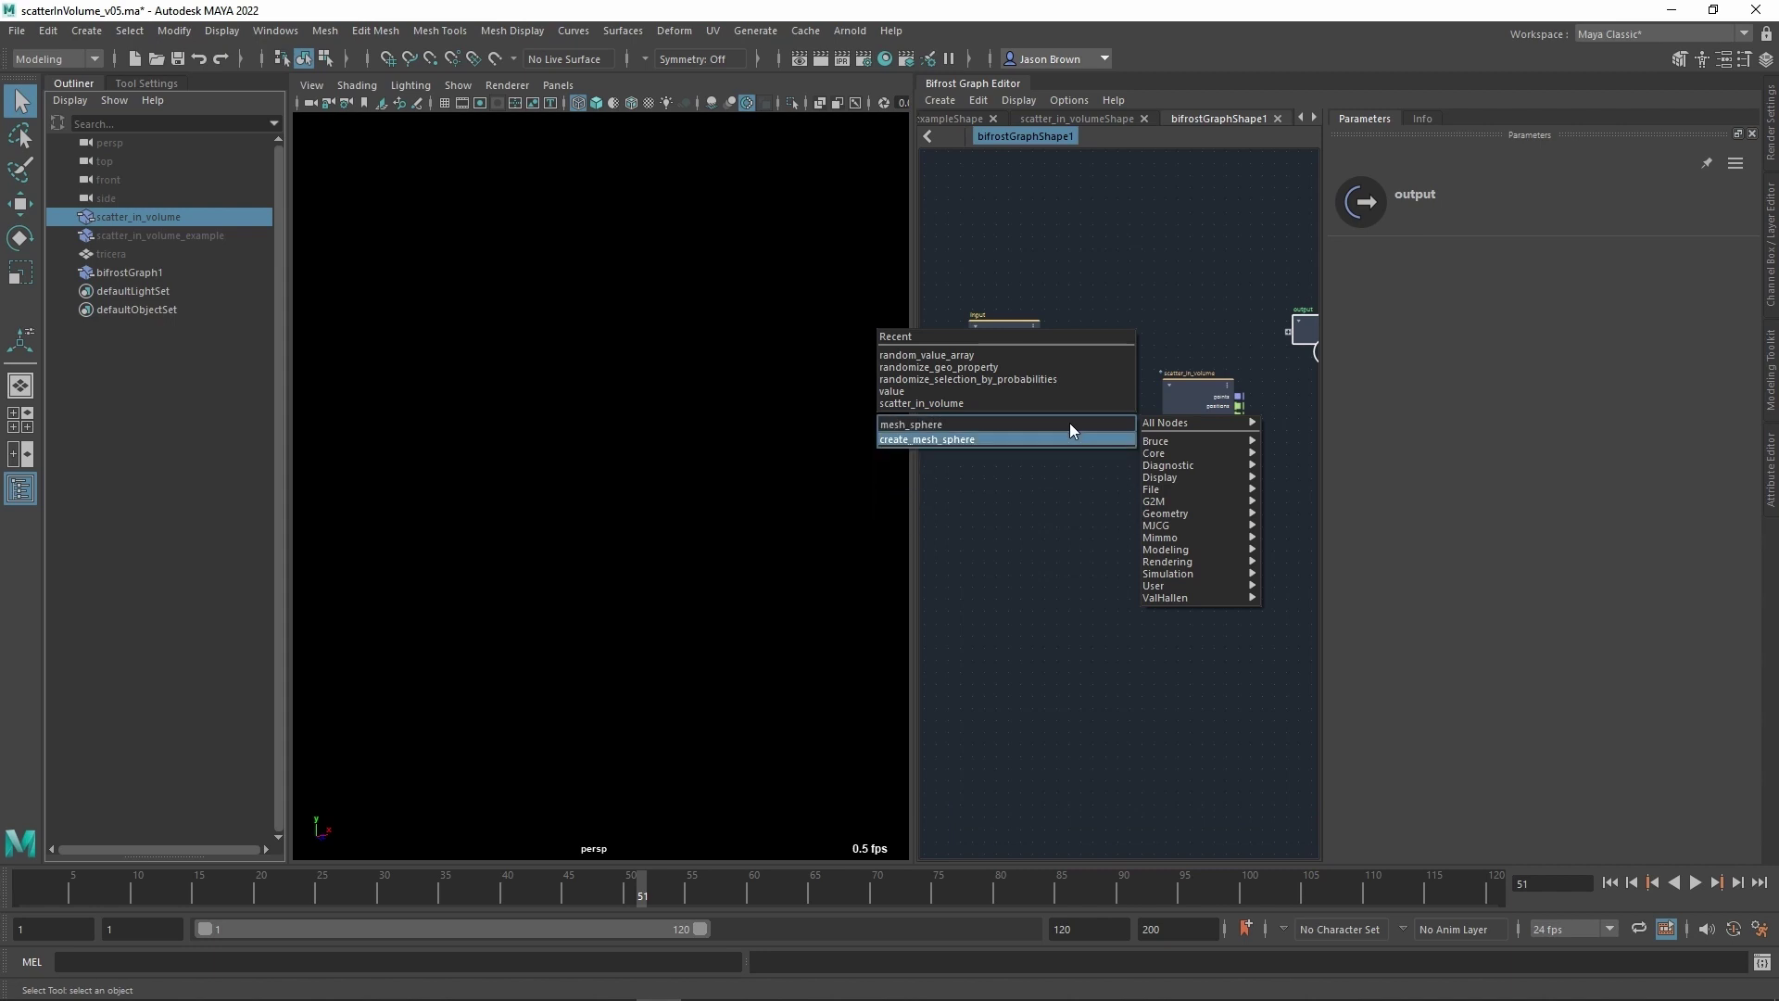
key(Return)
scroll(1073, 445, up, 2)
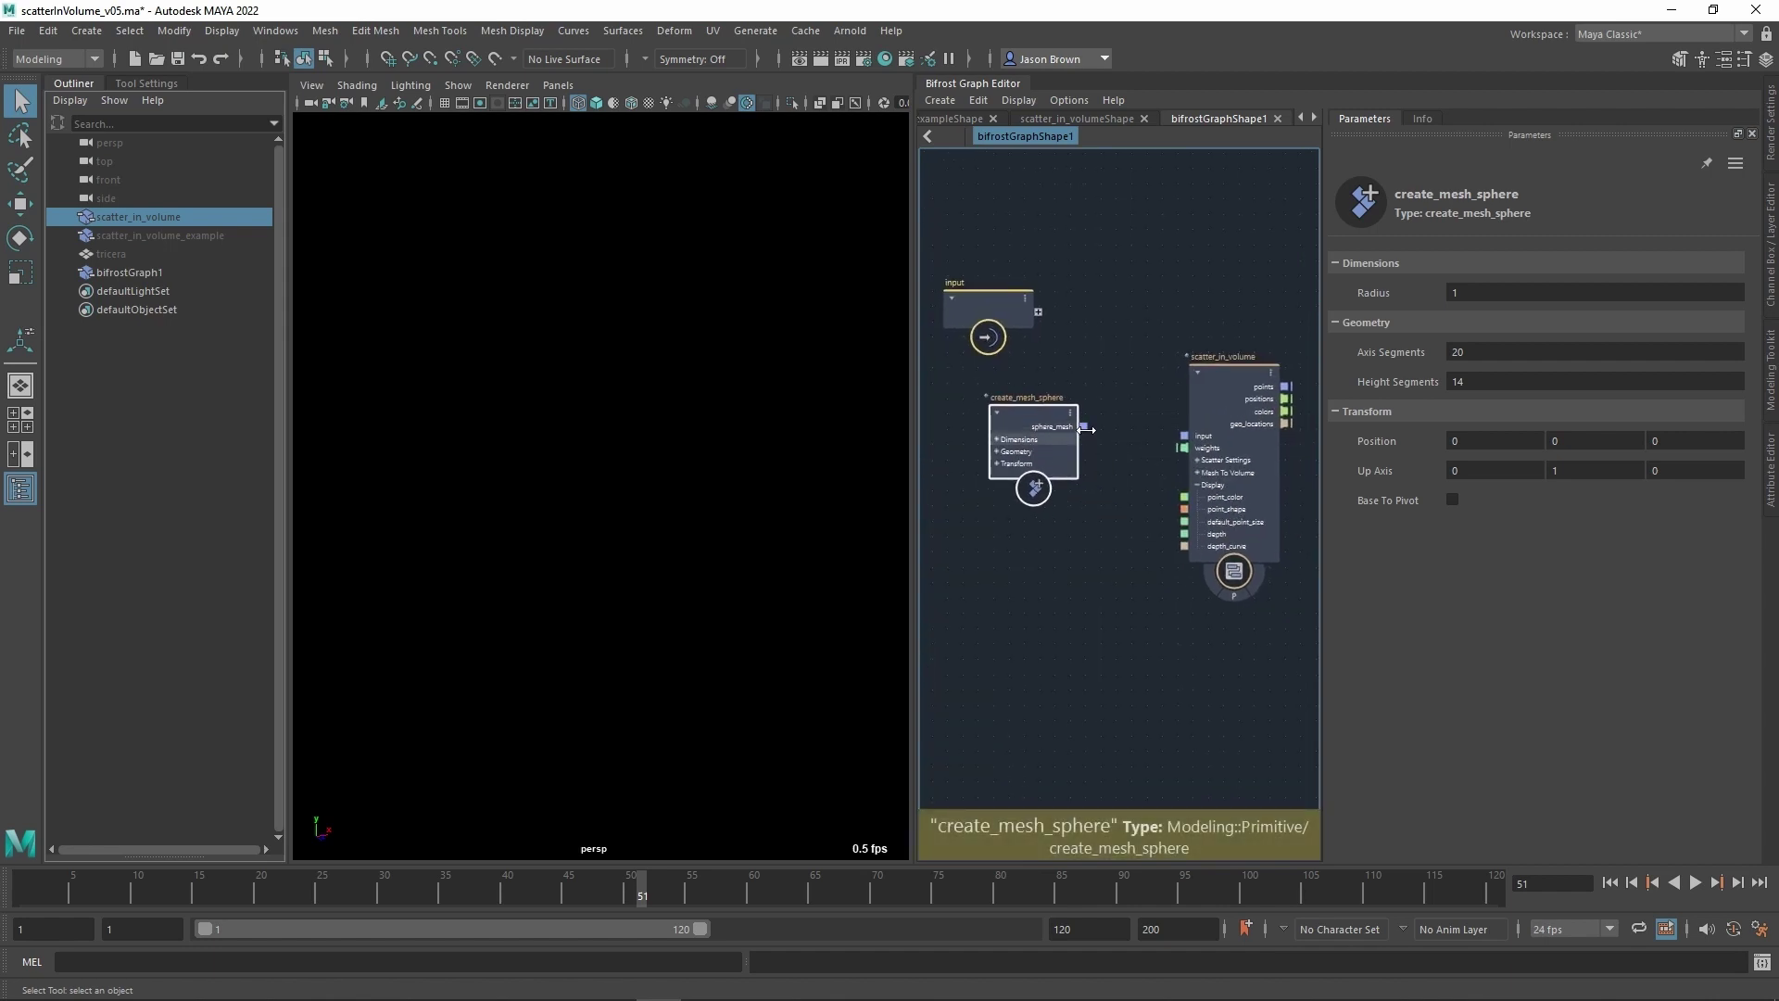
drag(1083, 426, 1203, 449)
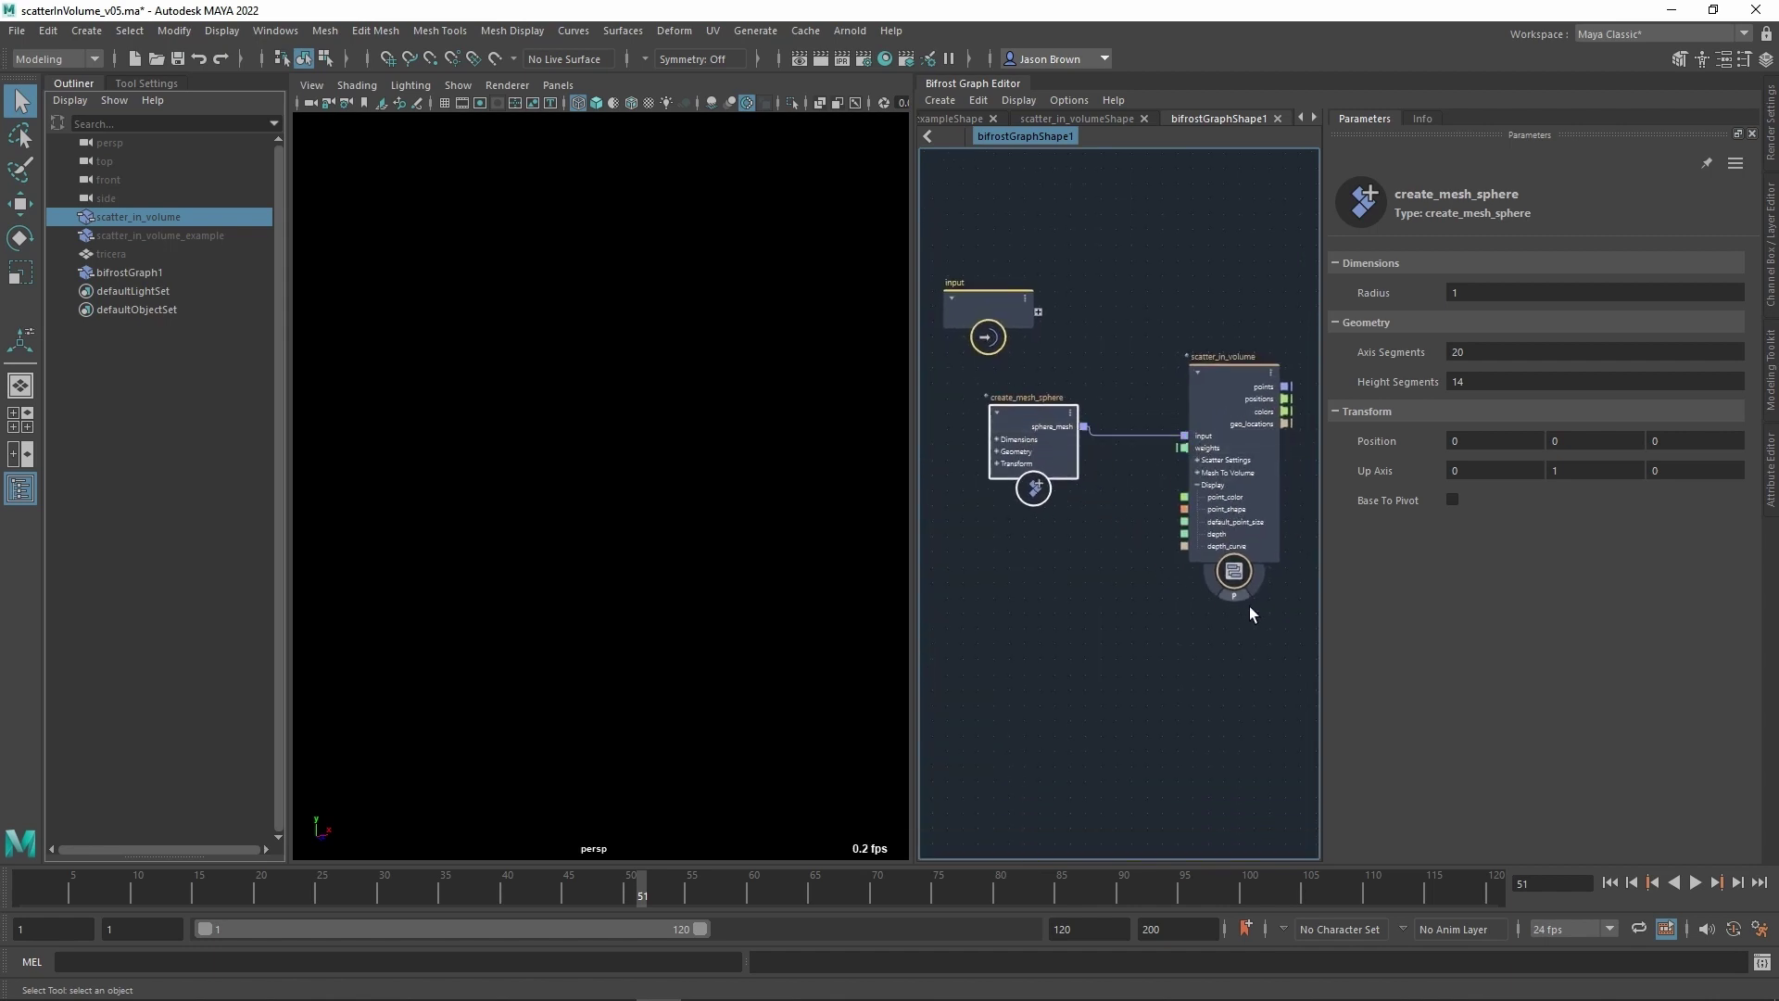
Turn on the scatter_in_volume node's viewport display and set the mesh sphere's radius to 6.
alt+right_drag(620, 484, 686, 534)
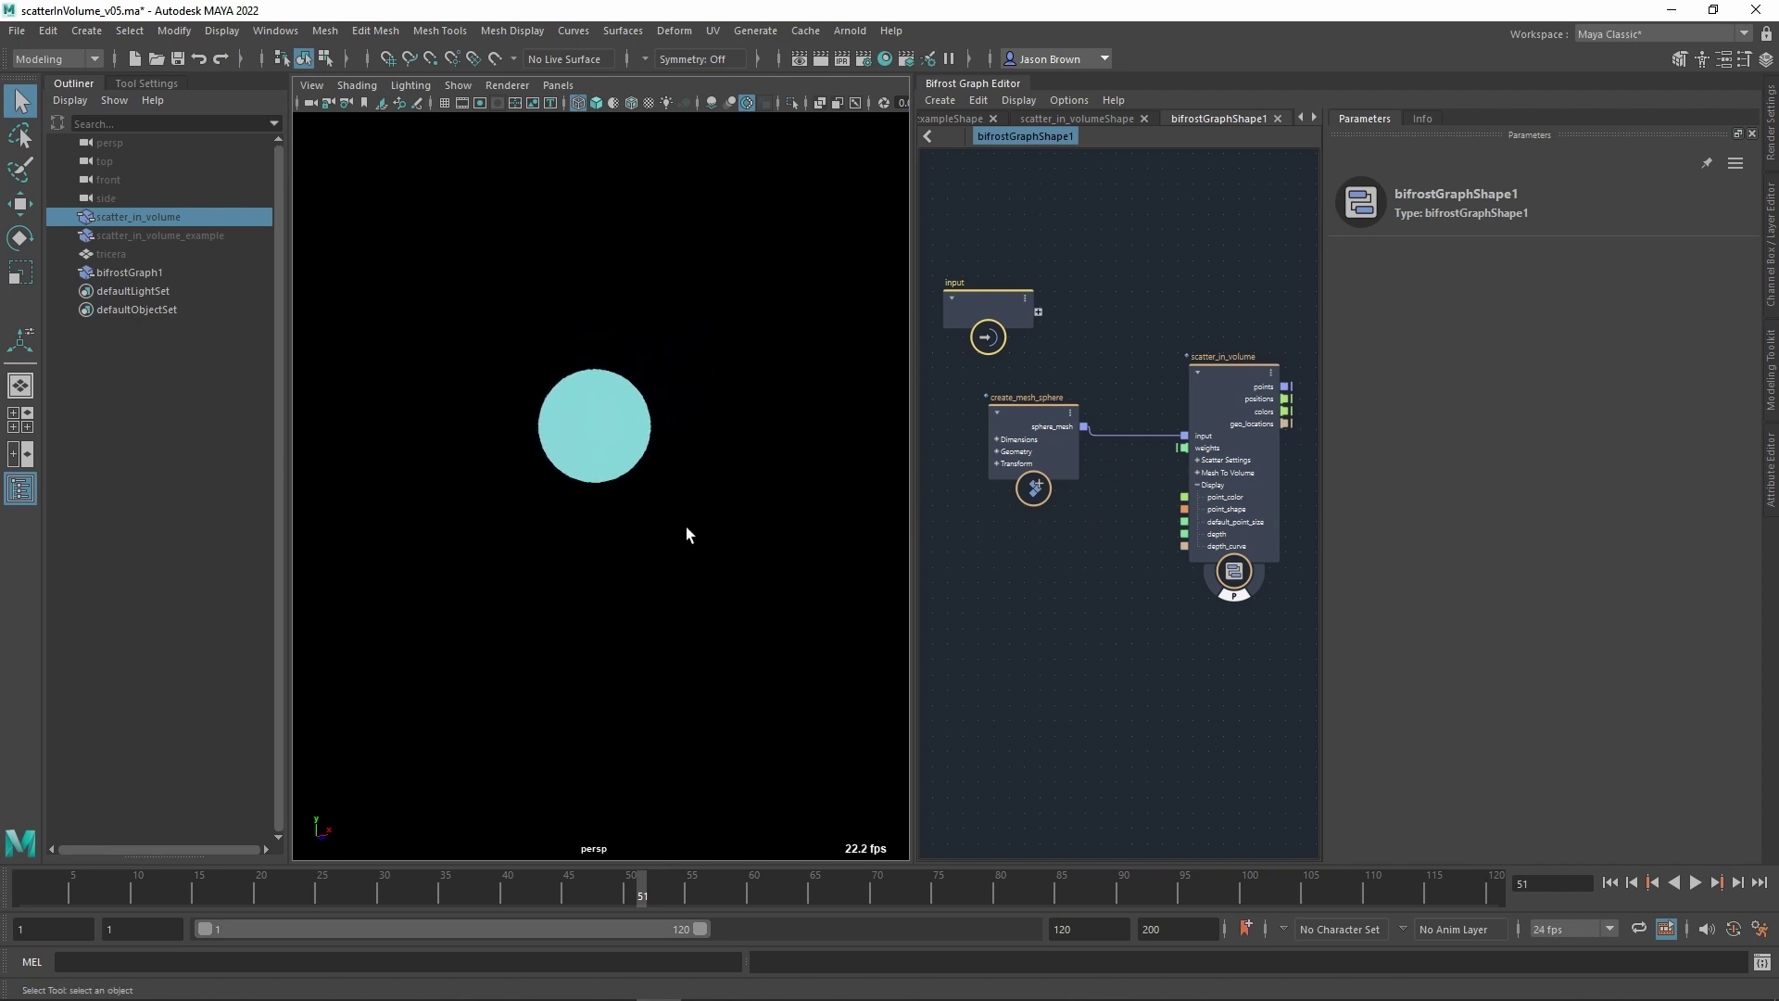
click(1053, 422)
click(1509, 295)
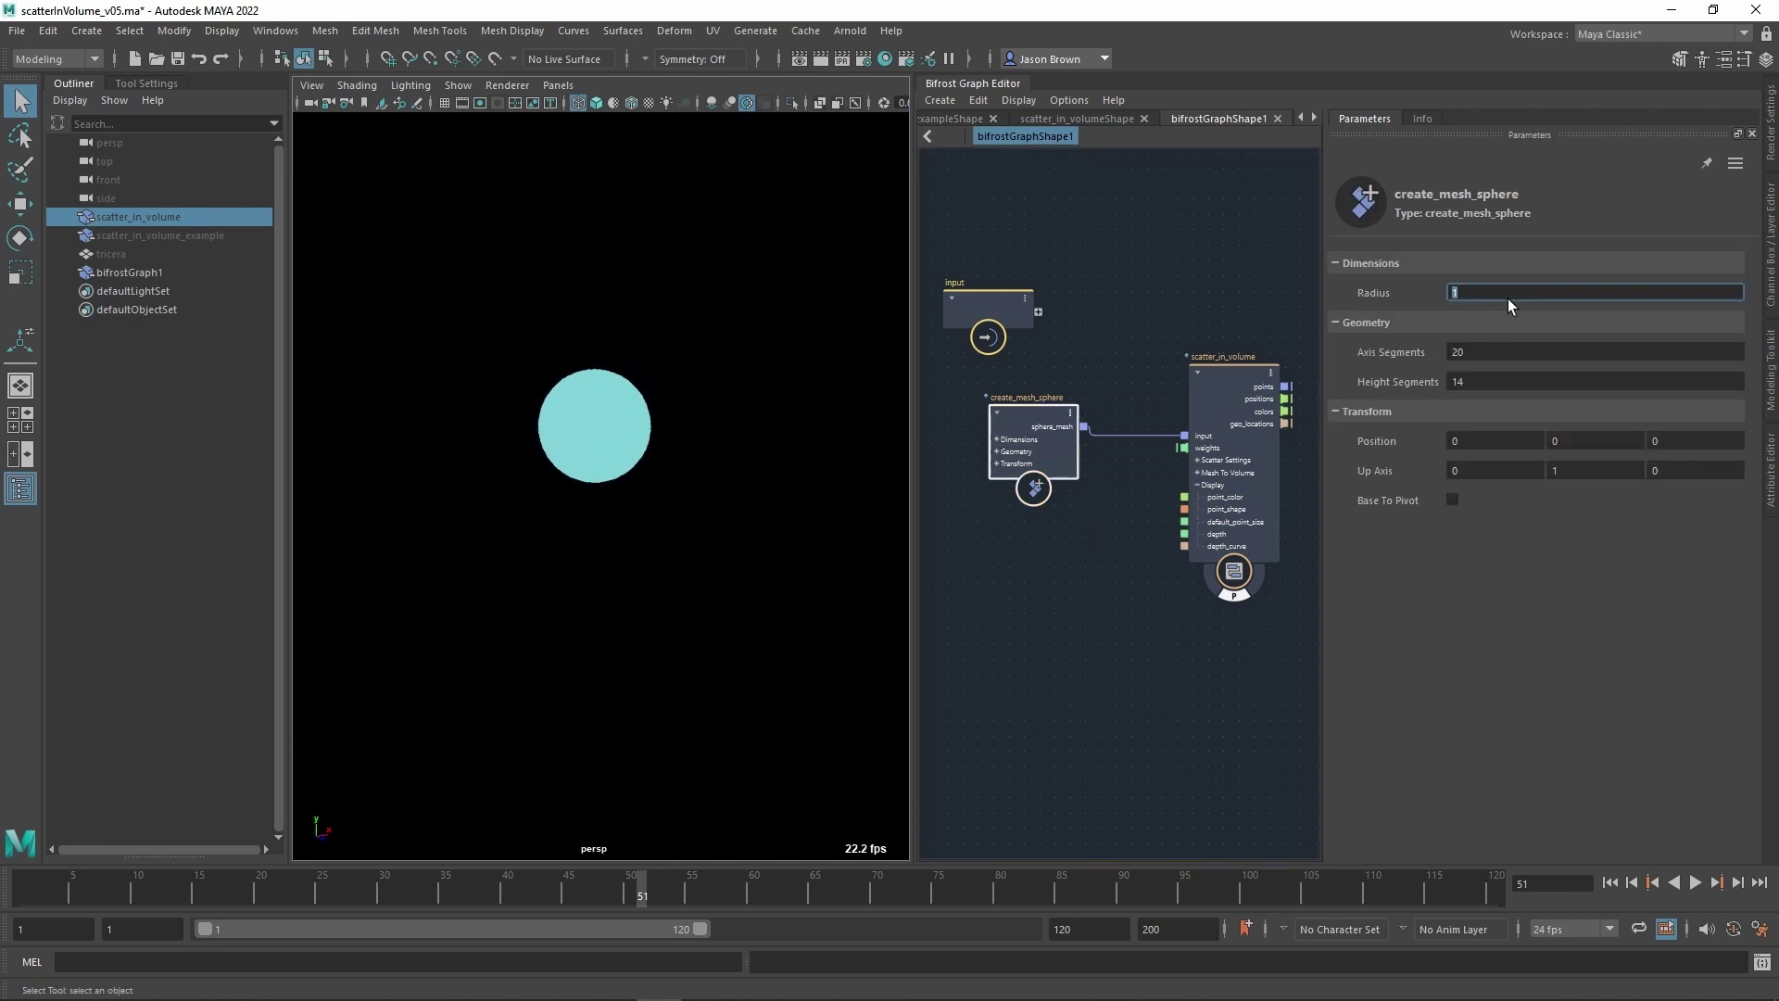
text(6)
key(Return)
alt+right_drag(727, 463, 604, 456)
alt+drag(604, 456, 646, 446)
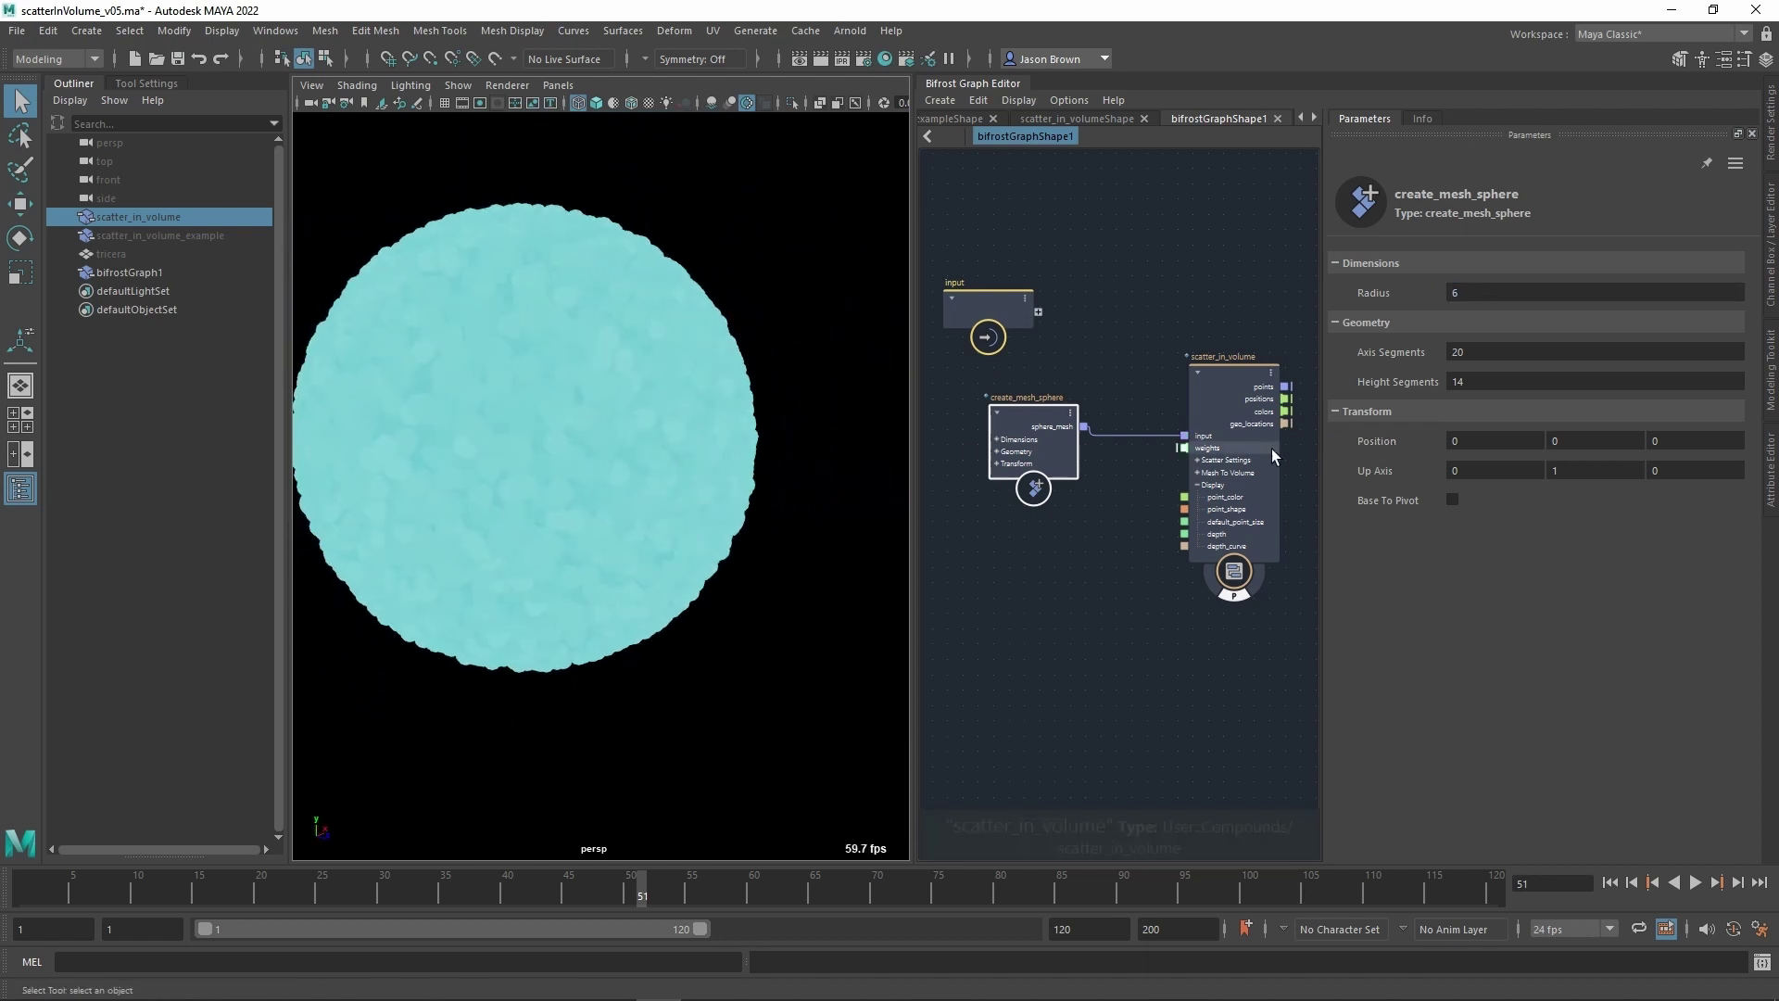
Move scatter_in_volume closer to the sphere node and set its scatter amount to 6000.
drag(1237, 392, 1184, 379)
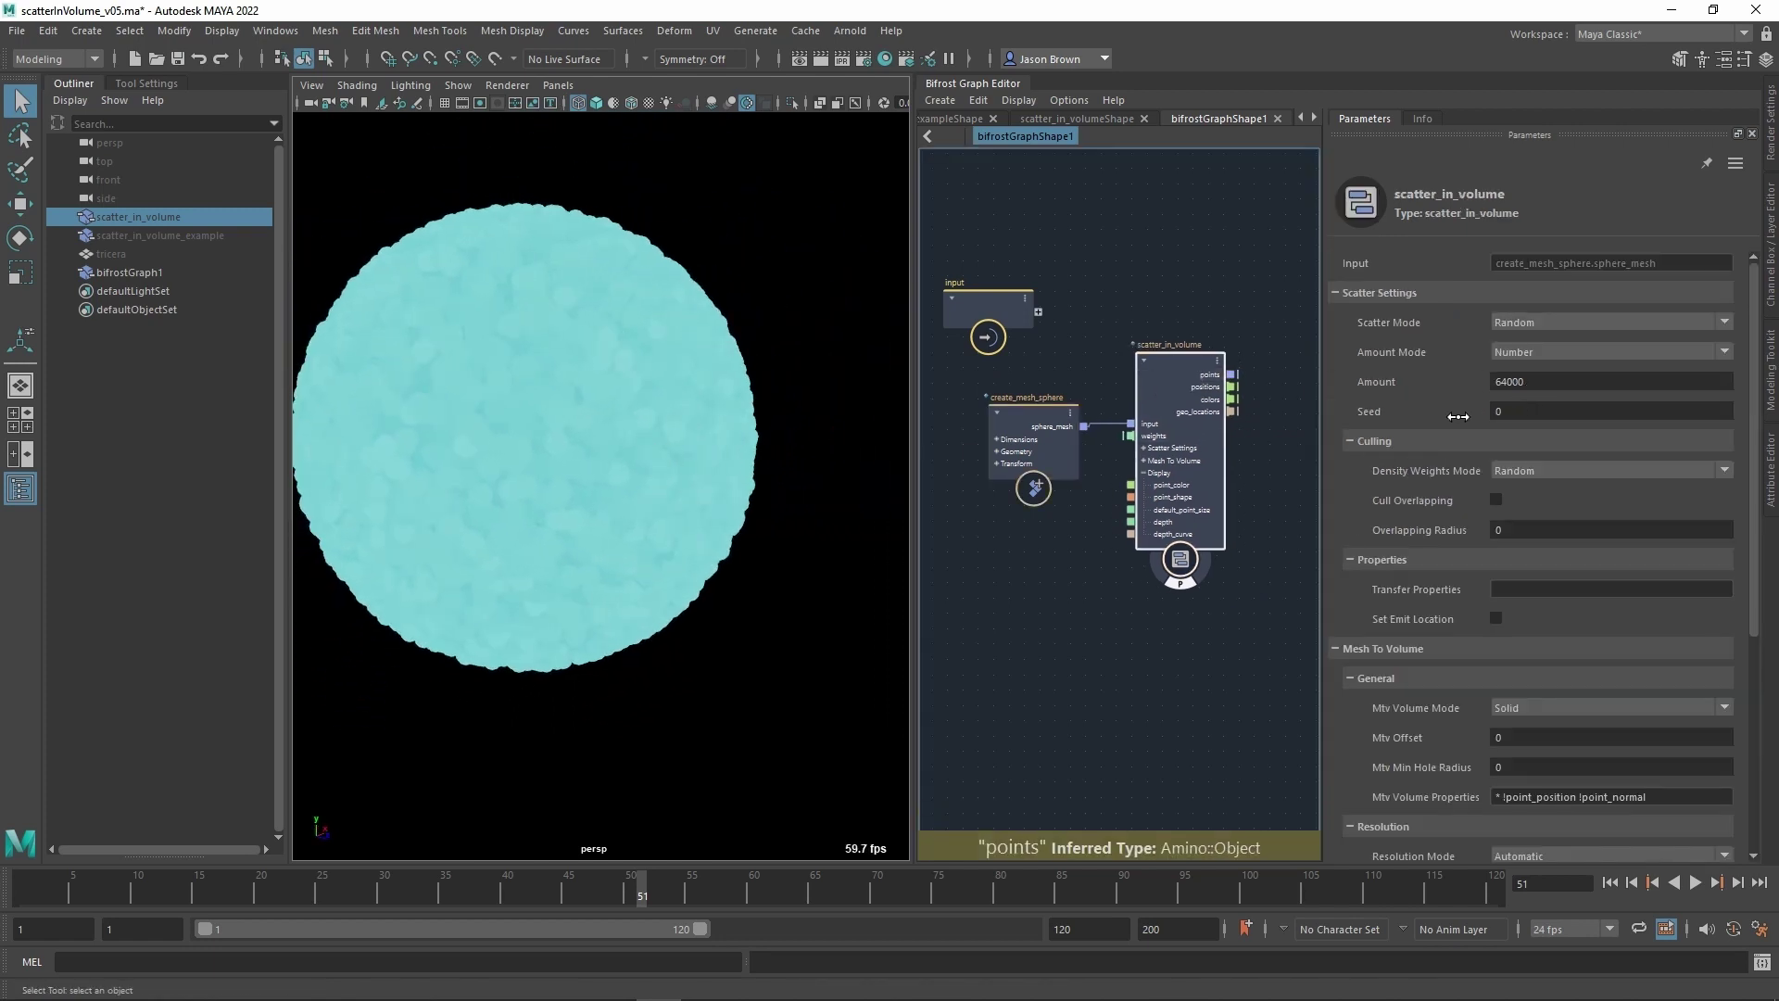
alt+middle_drag(473, 353, 585, 365)
alt+right_drag(782, 465, 658, 461)
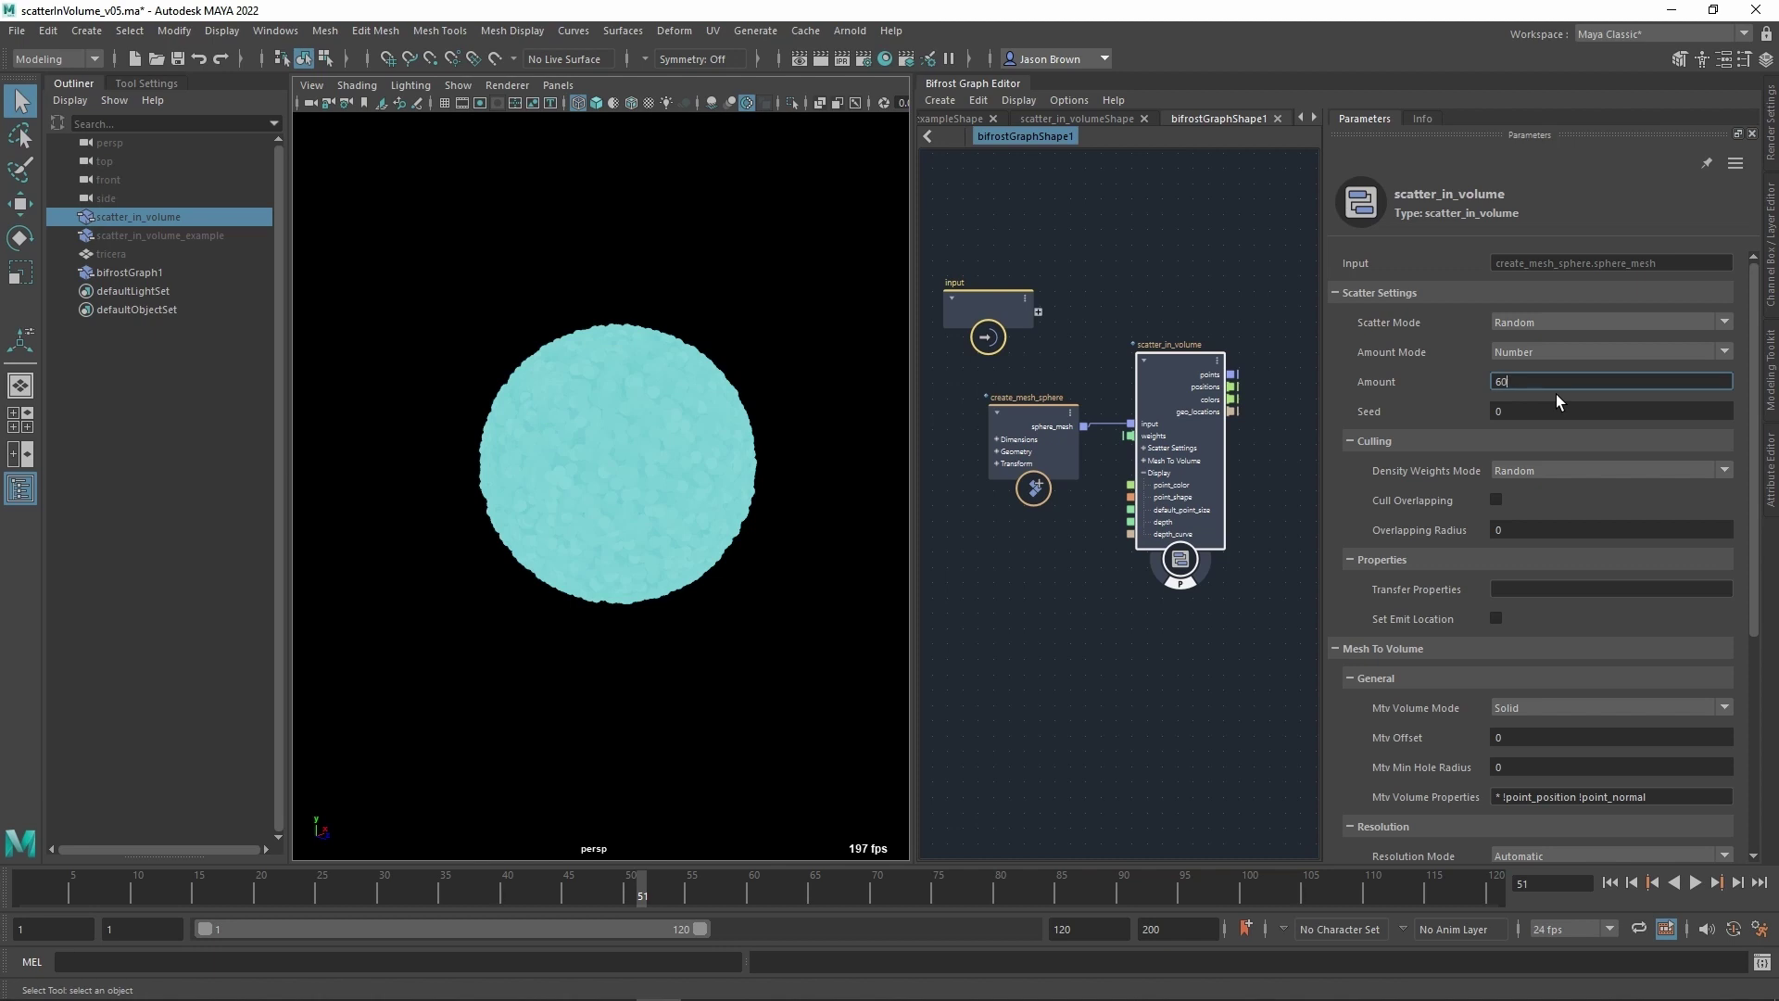
key(Return)
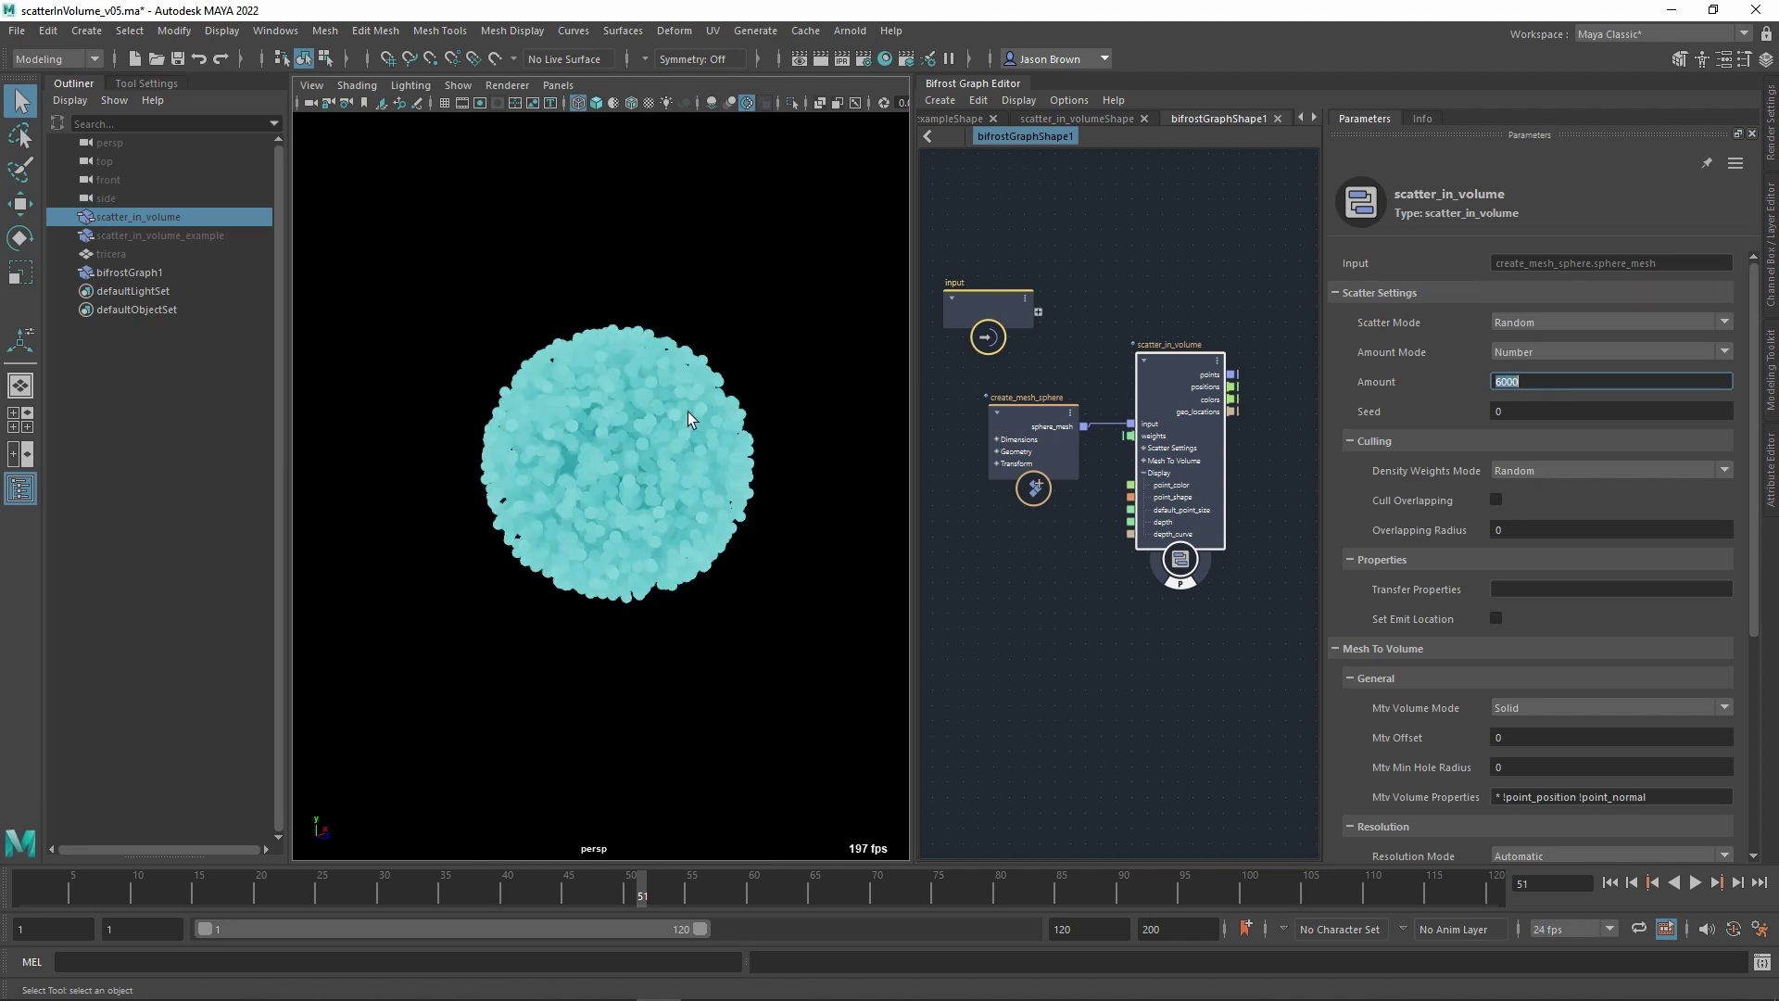
mouse_move(690, 419)
alt+mouse_down()
mouse_move(868, 428)
mouse_move(715, 417)
alt+mouse_up()
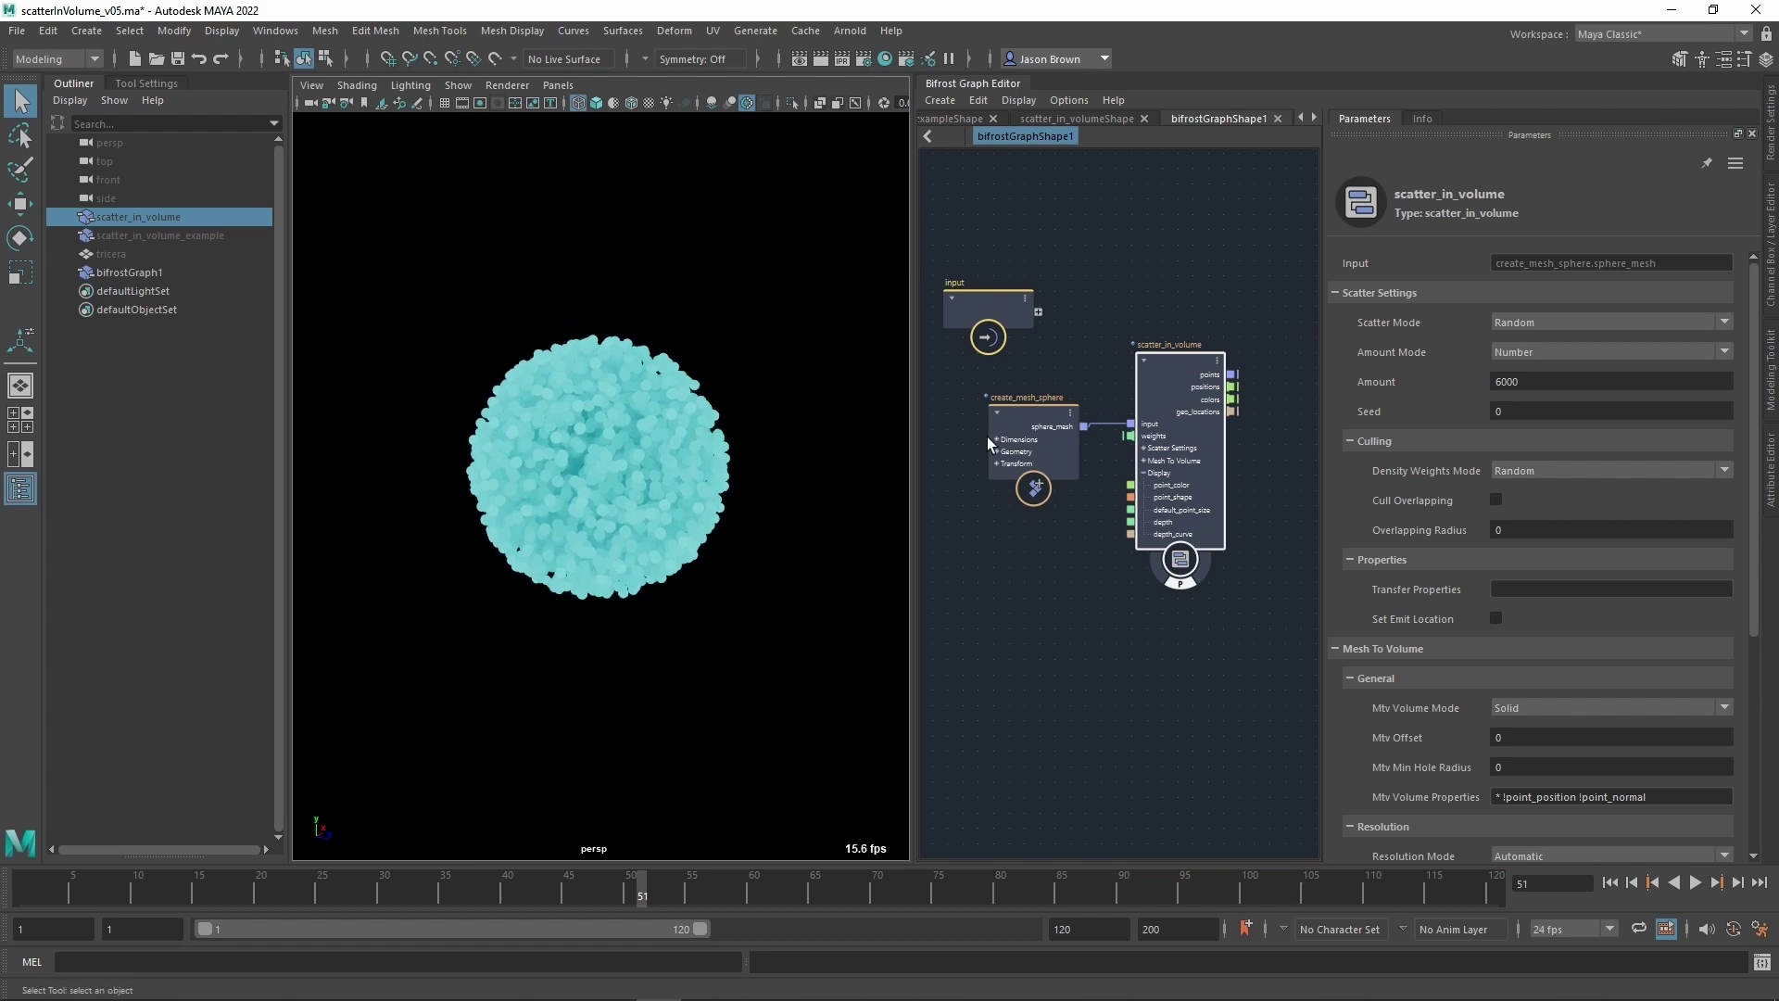
Increase the radius of the create_mesh_sphere node to about 11.19.
click(1058, 425)
ctrl+drag(1505, 298, 1554, 308)
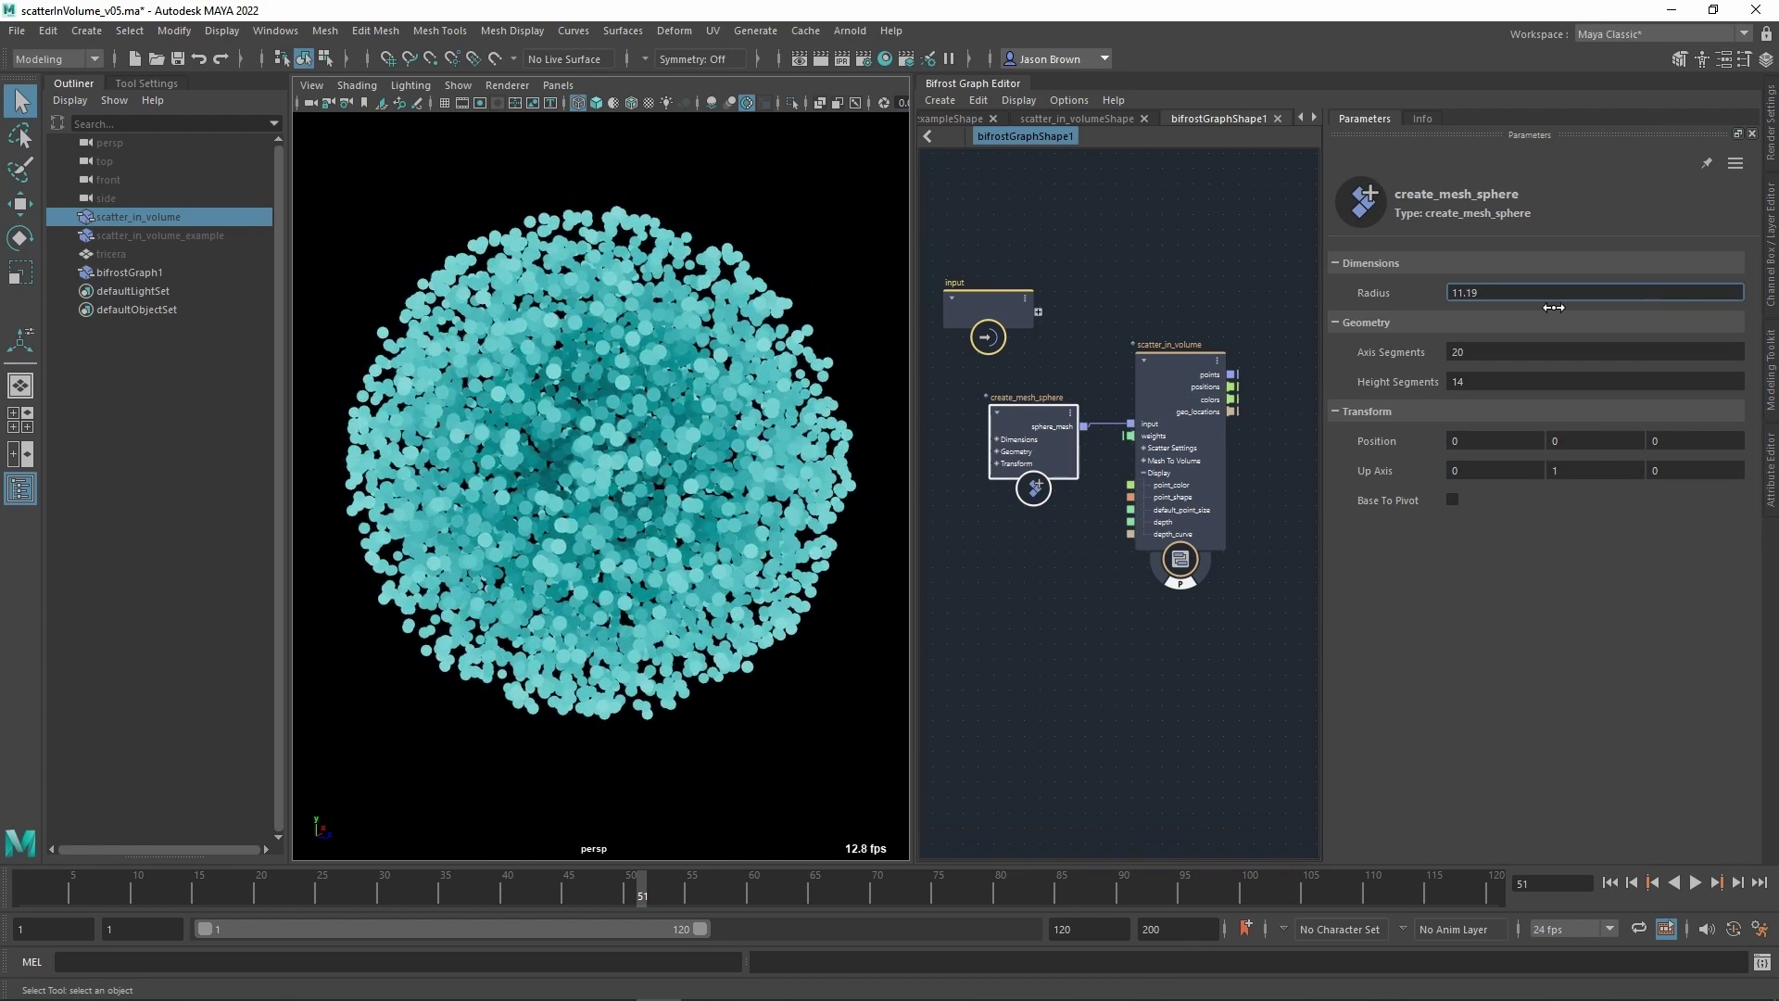
Set the create_mesh_sphere radius to 10 and frame the scattered sphere in the viewport.
text(10)
key(Return)
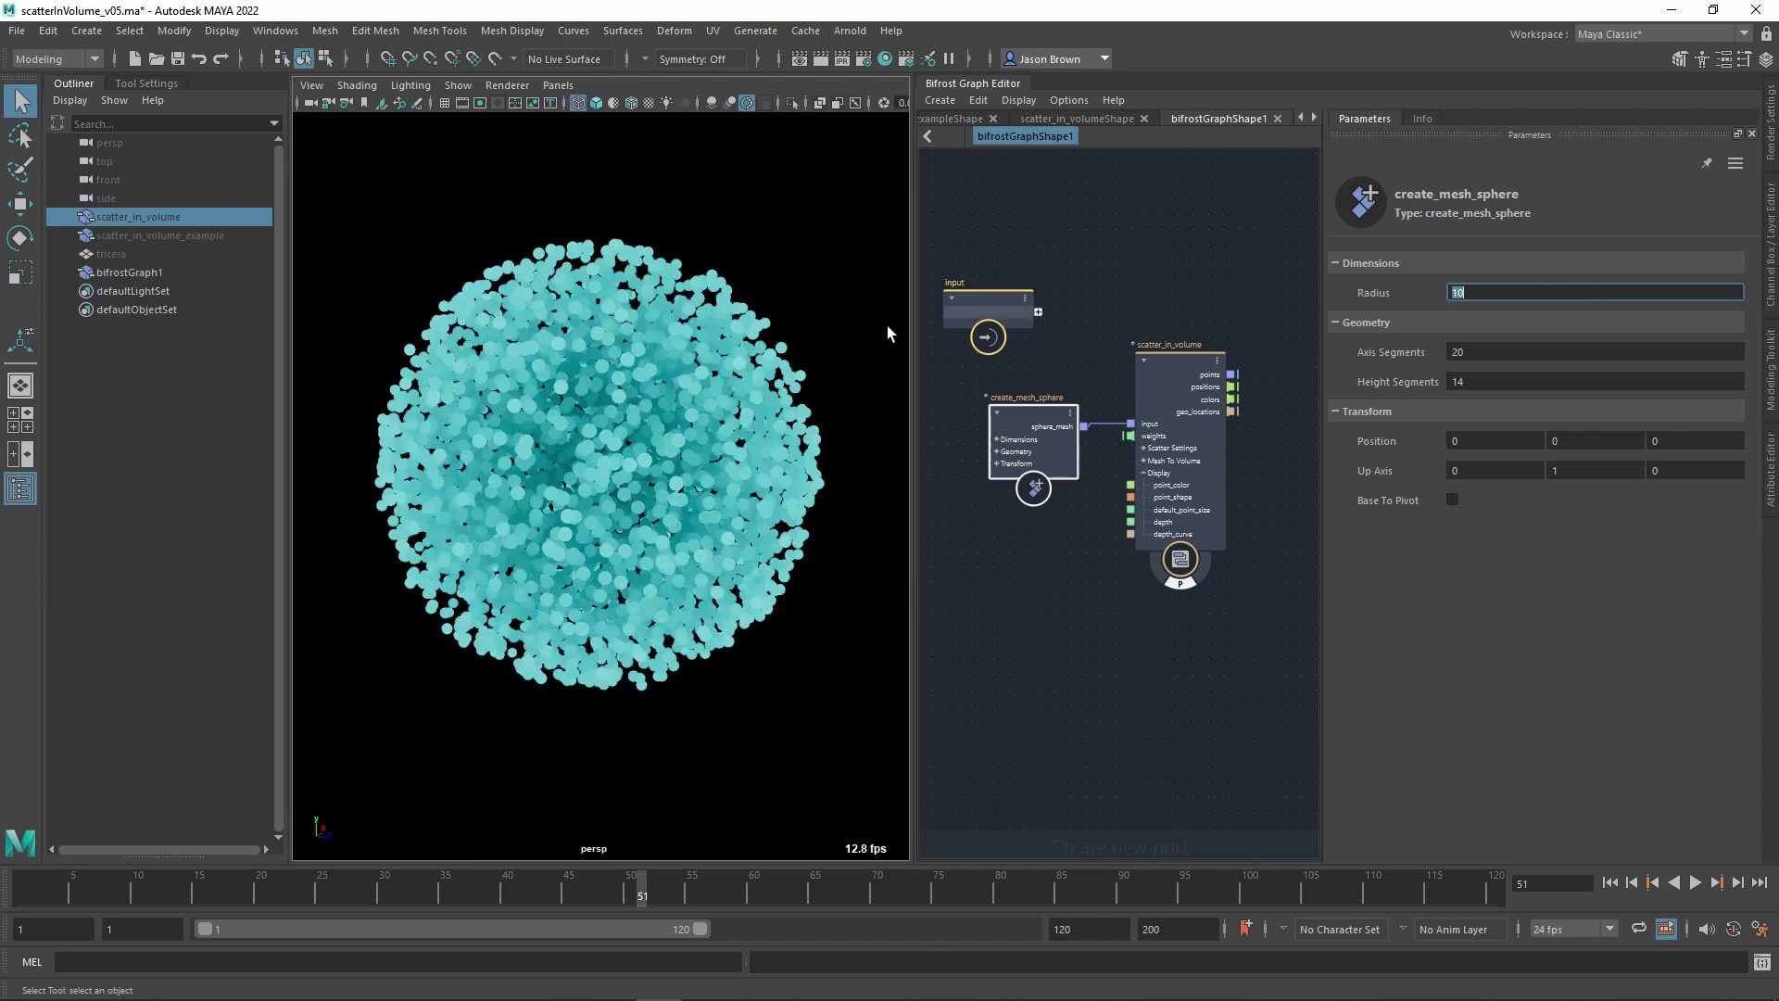
alt+drag(762, 349, 769, 475)
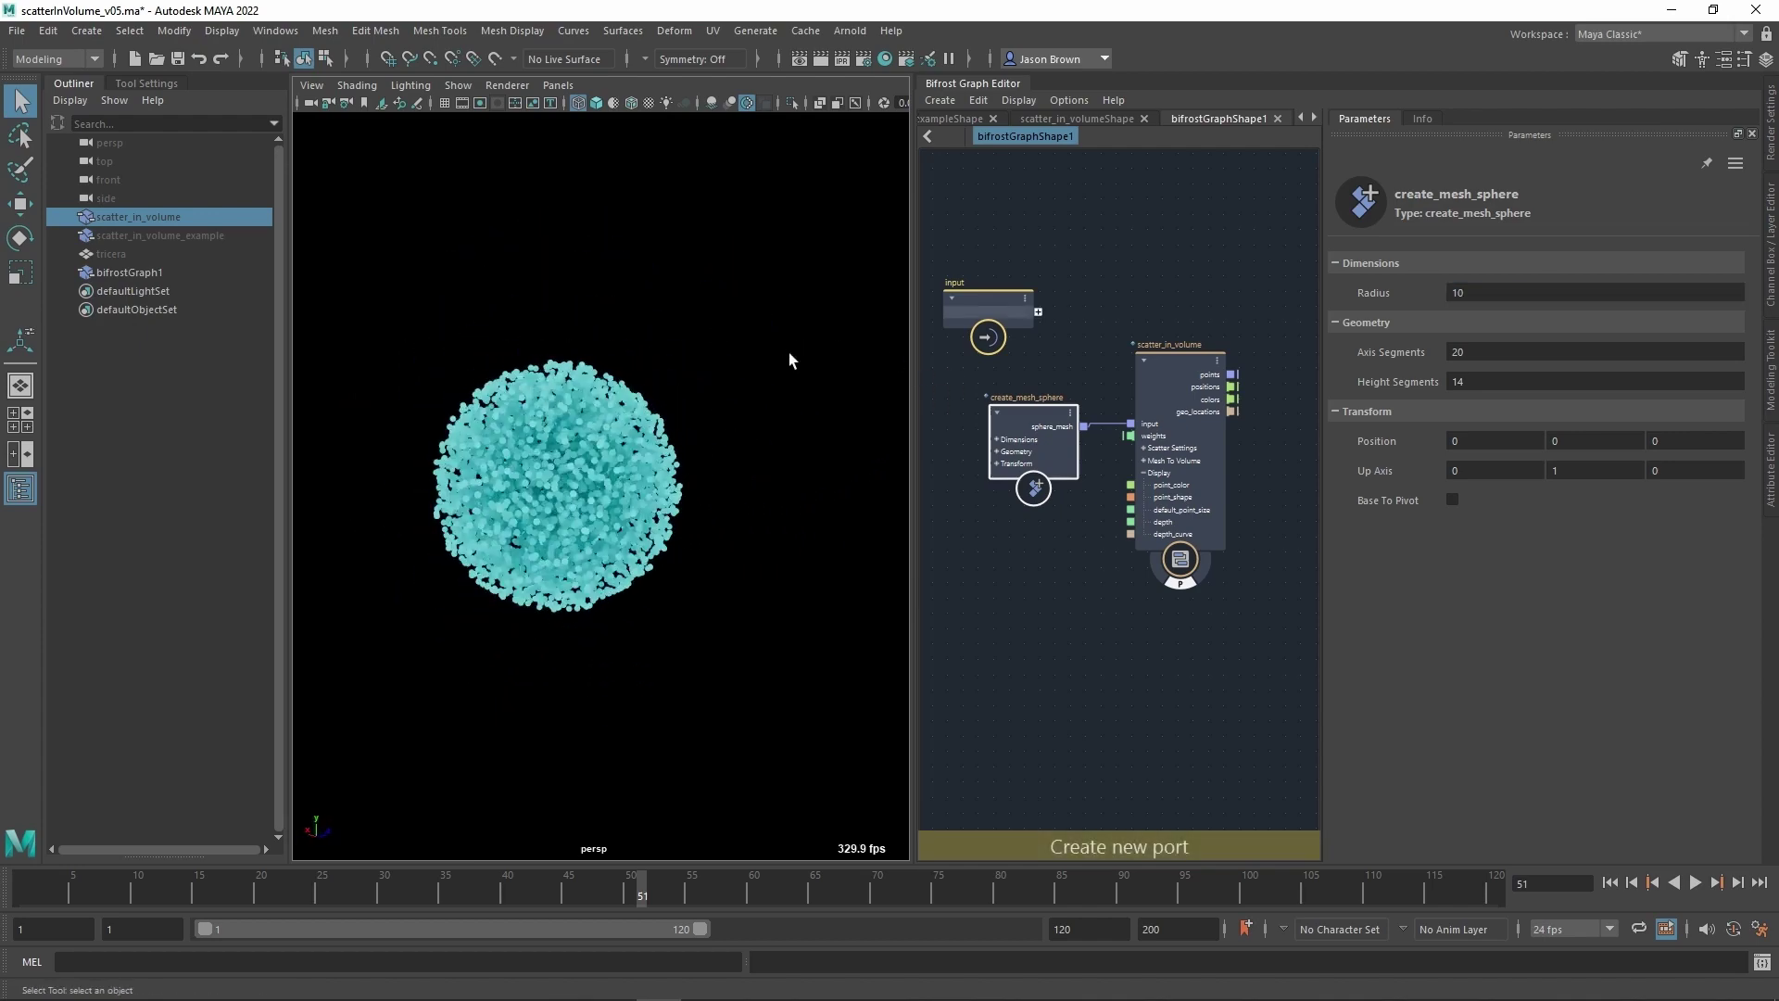
alt+right_drag(798, 369, 1048, 414)
alt+middle_drag(759, 408, 821, 425)
alt+right_drag(821, 424, 705, 417)
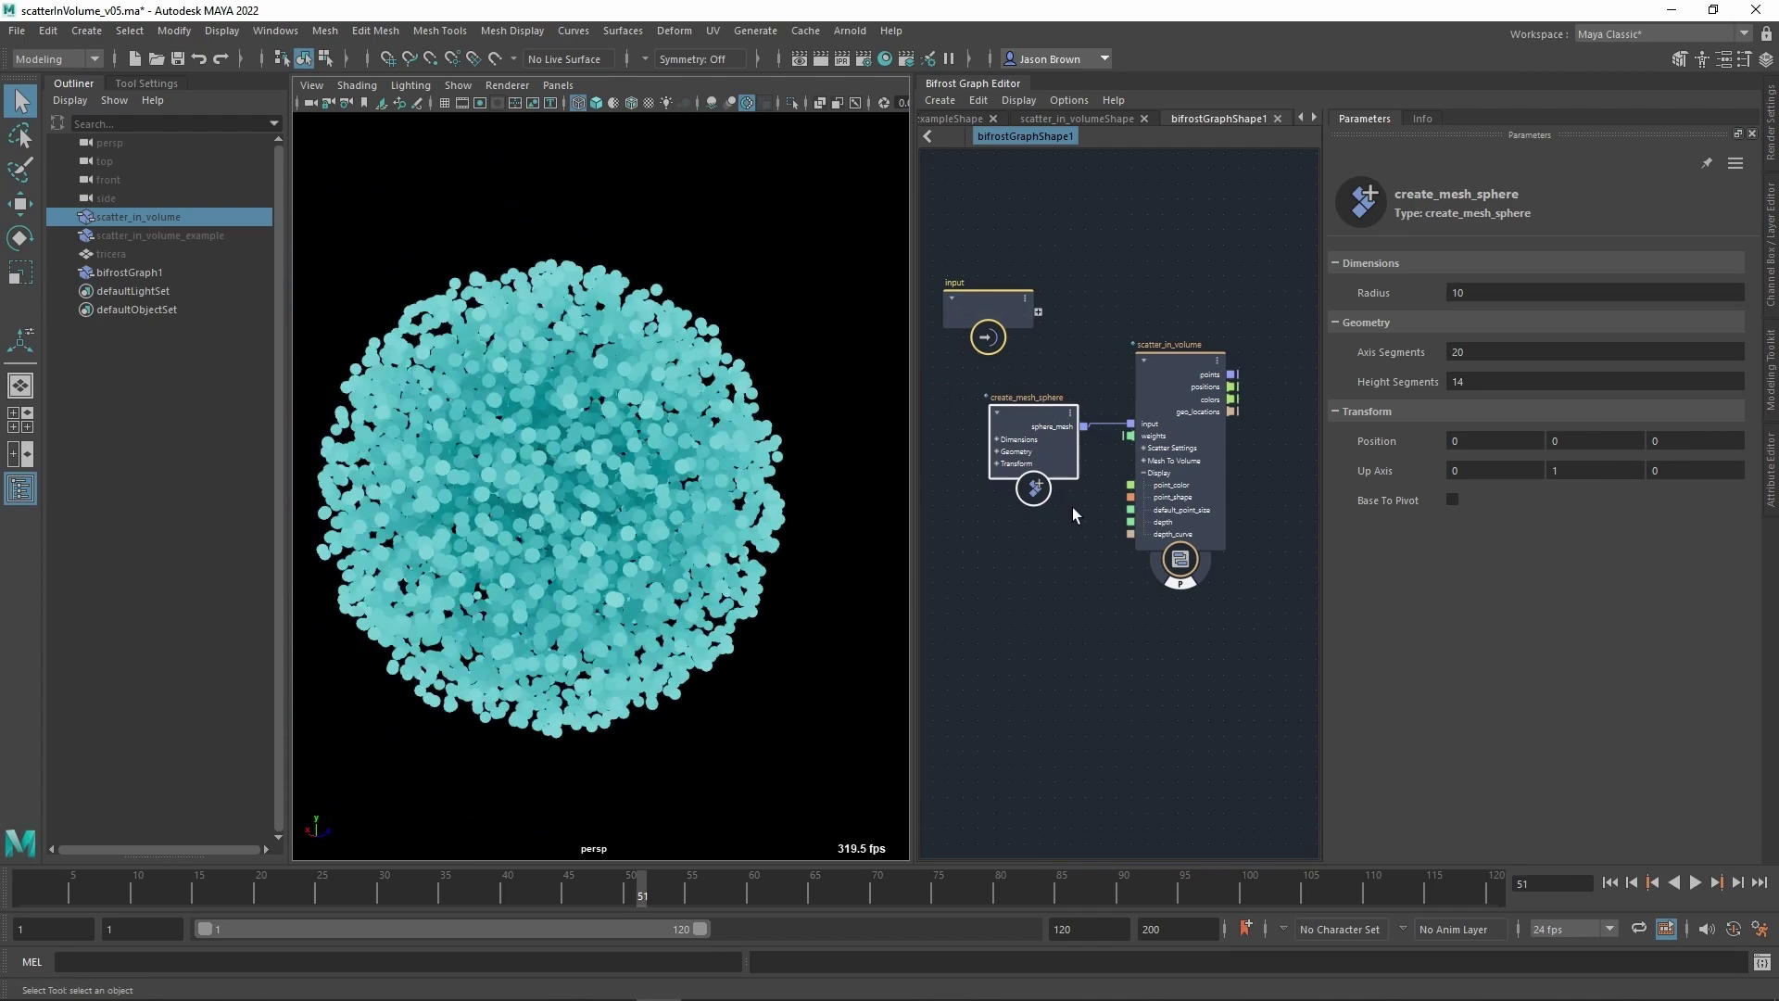
Rearrange the create_mesh_sphere and scatter_in_volume nodes in the graph to make room around them.
alt+middle_drag(1075, 514, 1089, 519)
alt+right_drag(1104, 520, 1090, 508)
drag(1052, 443, 1007, 439)
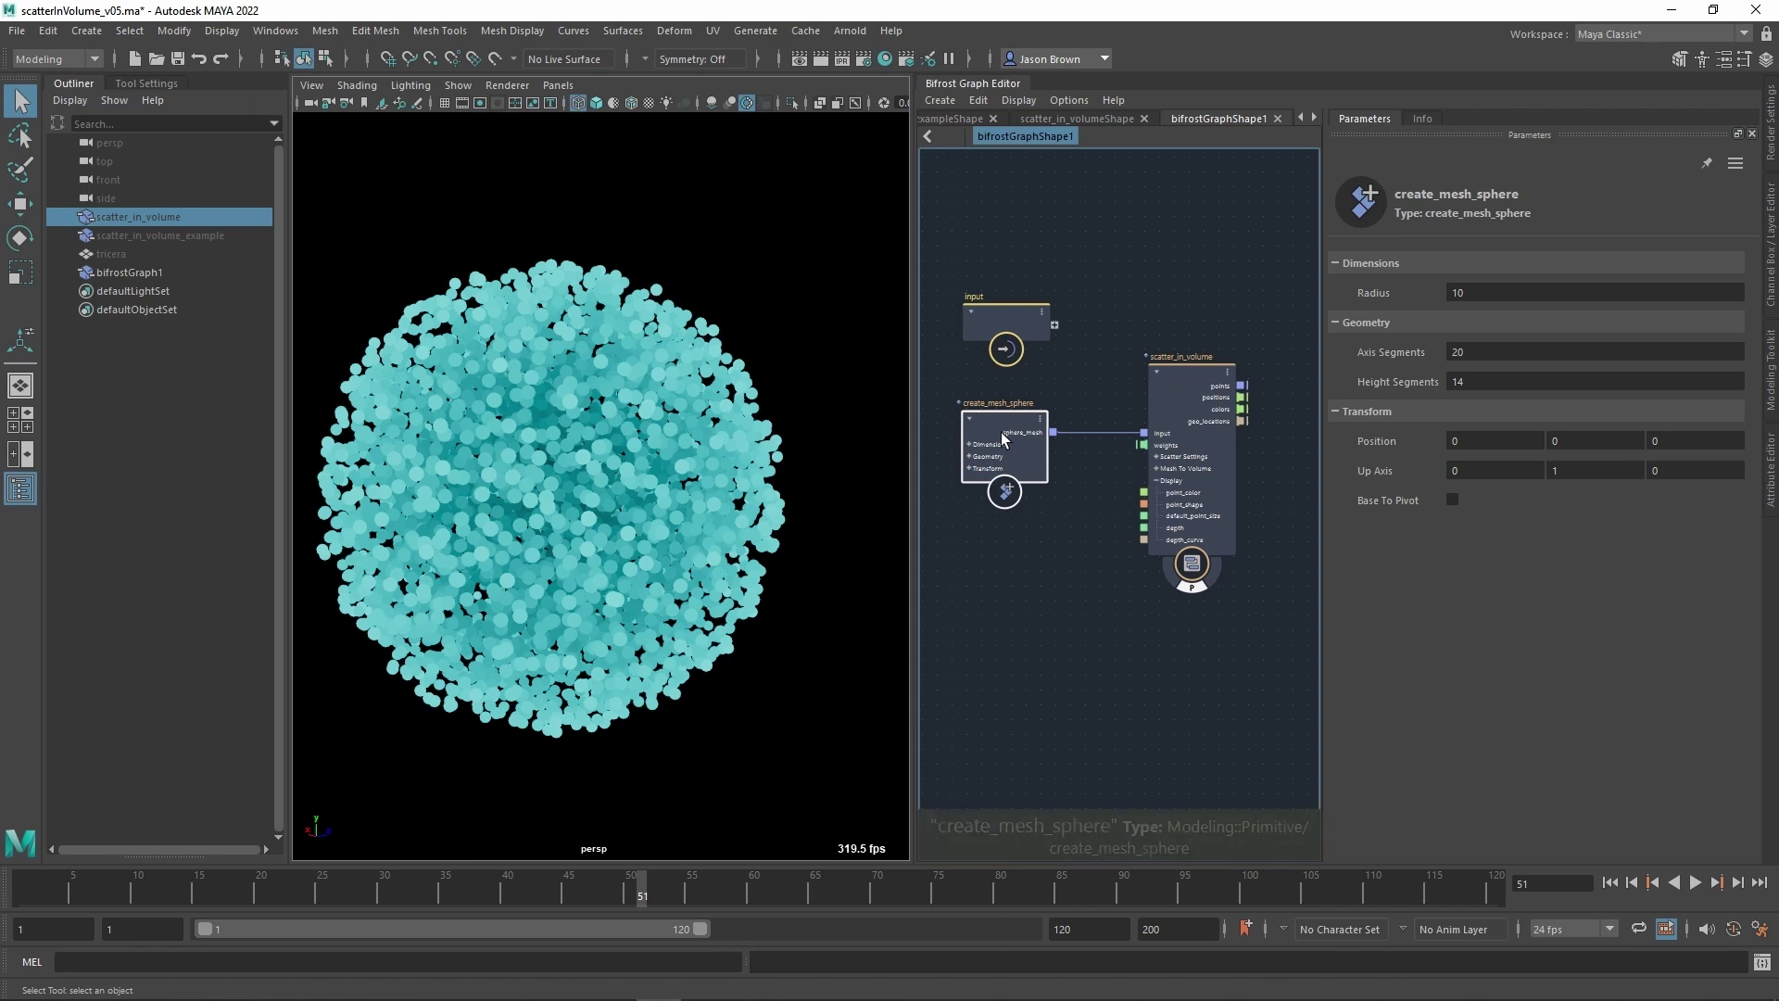
scroll(1110, 322, down, 2)
middle_drag(1110, 321, 1089, 325)
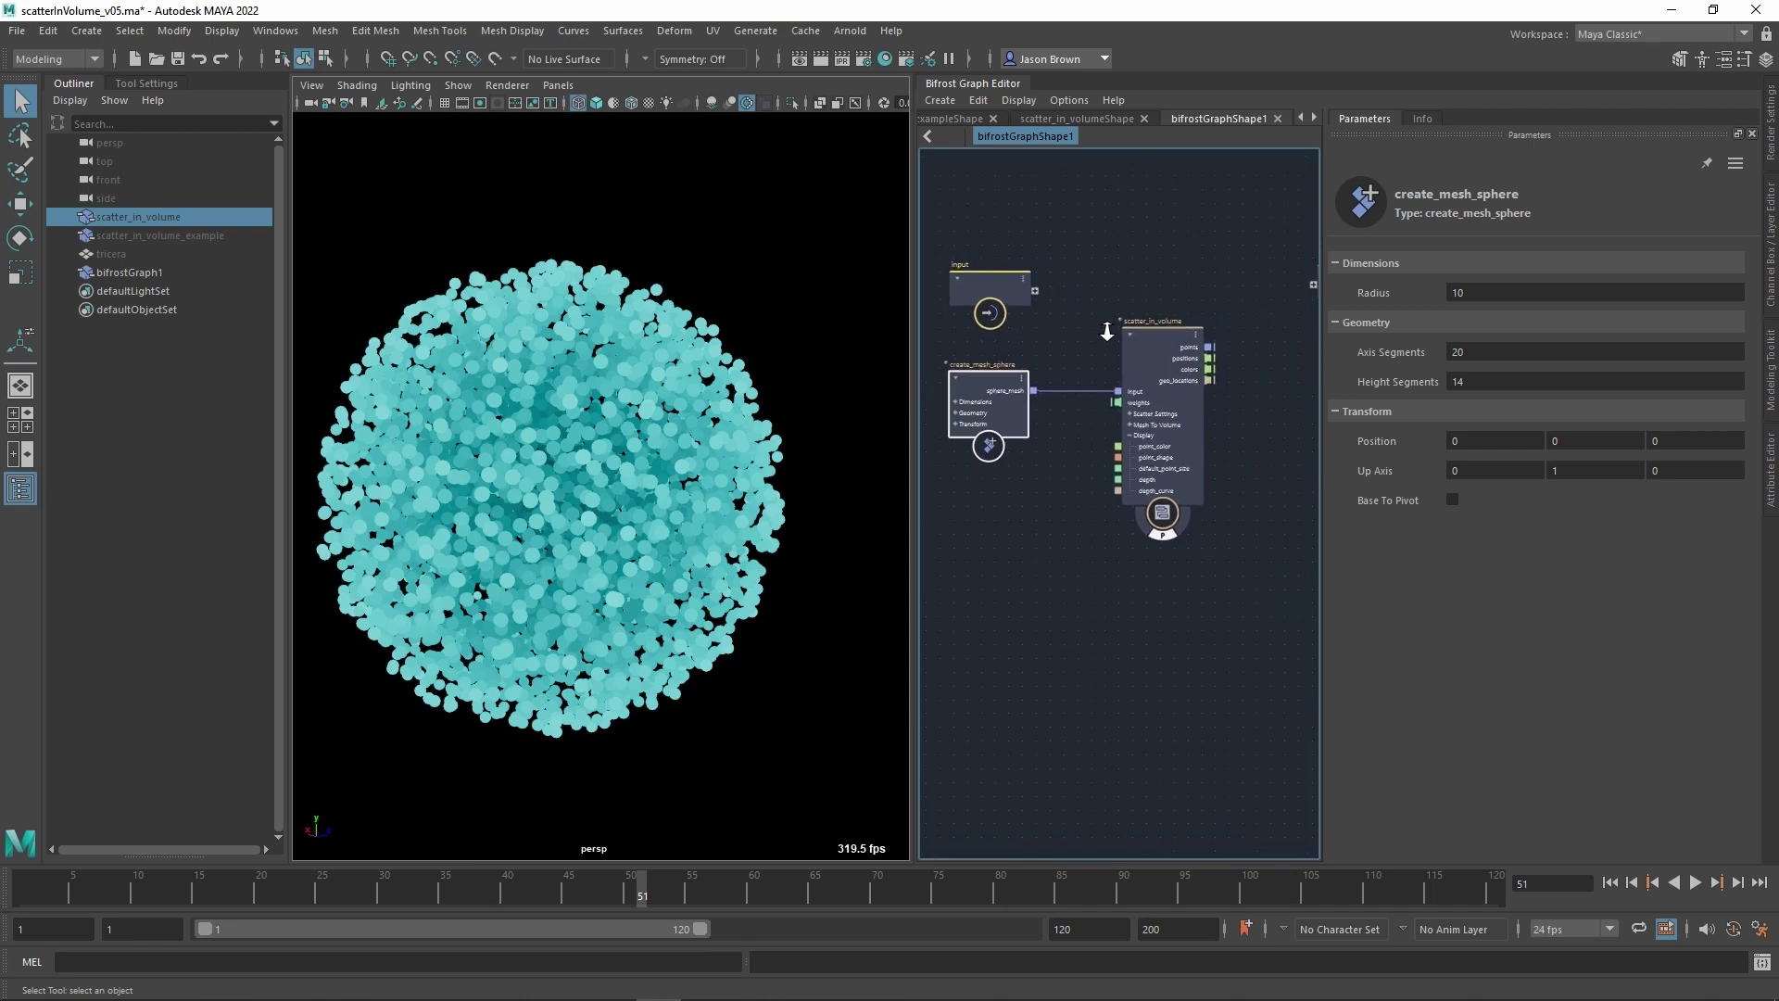
scroll(1103, 329, up, 1)
drag(1171, 345, 1132, 347)
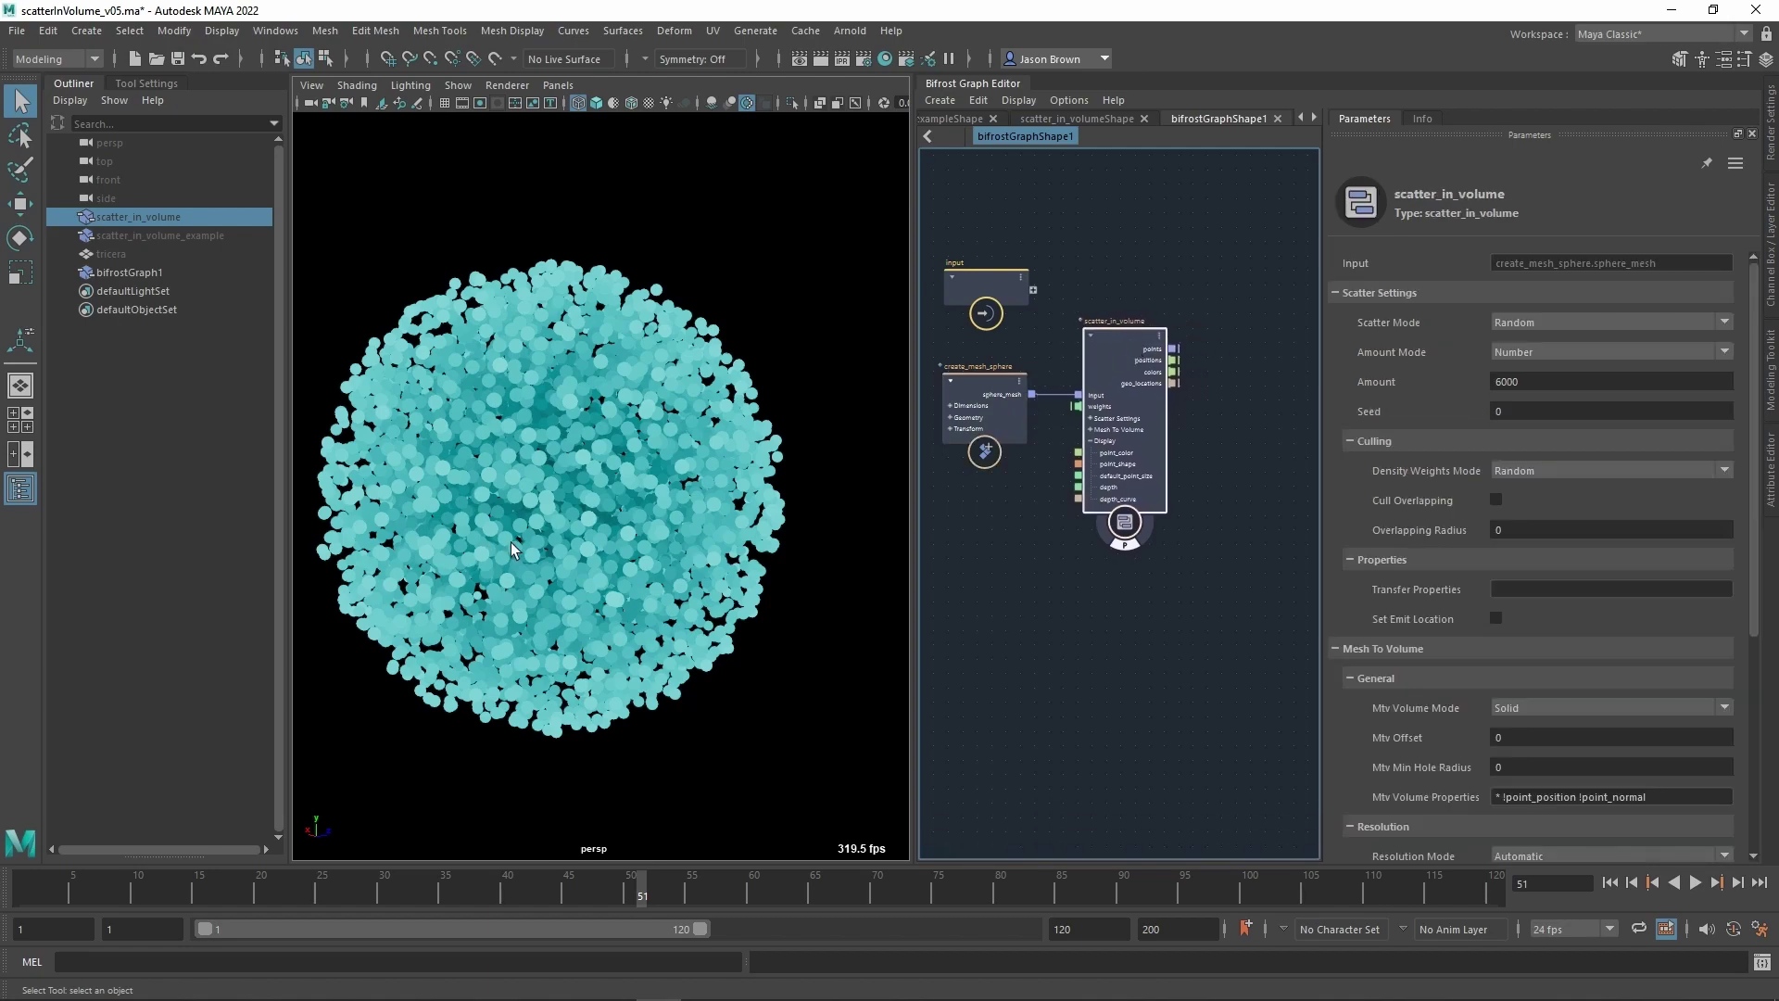
scroll(561, 561, down, 3)
scroll(560, 560, up, 3)
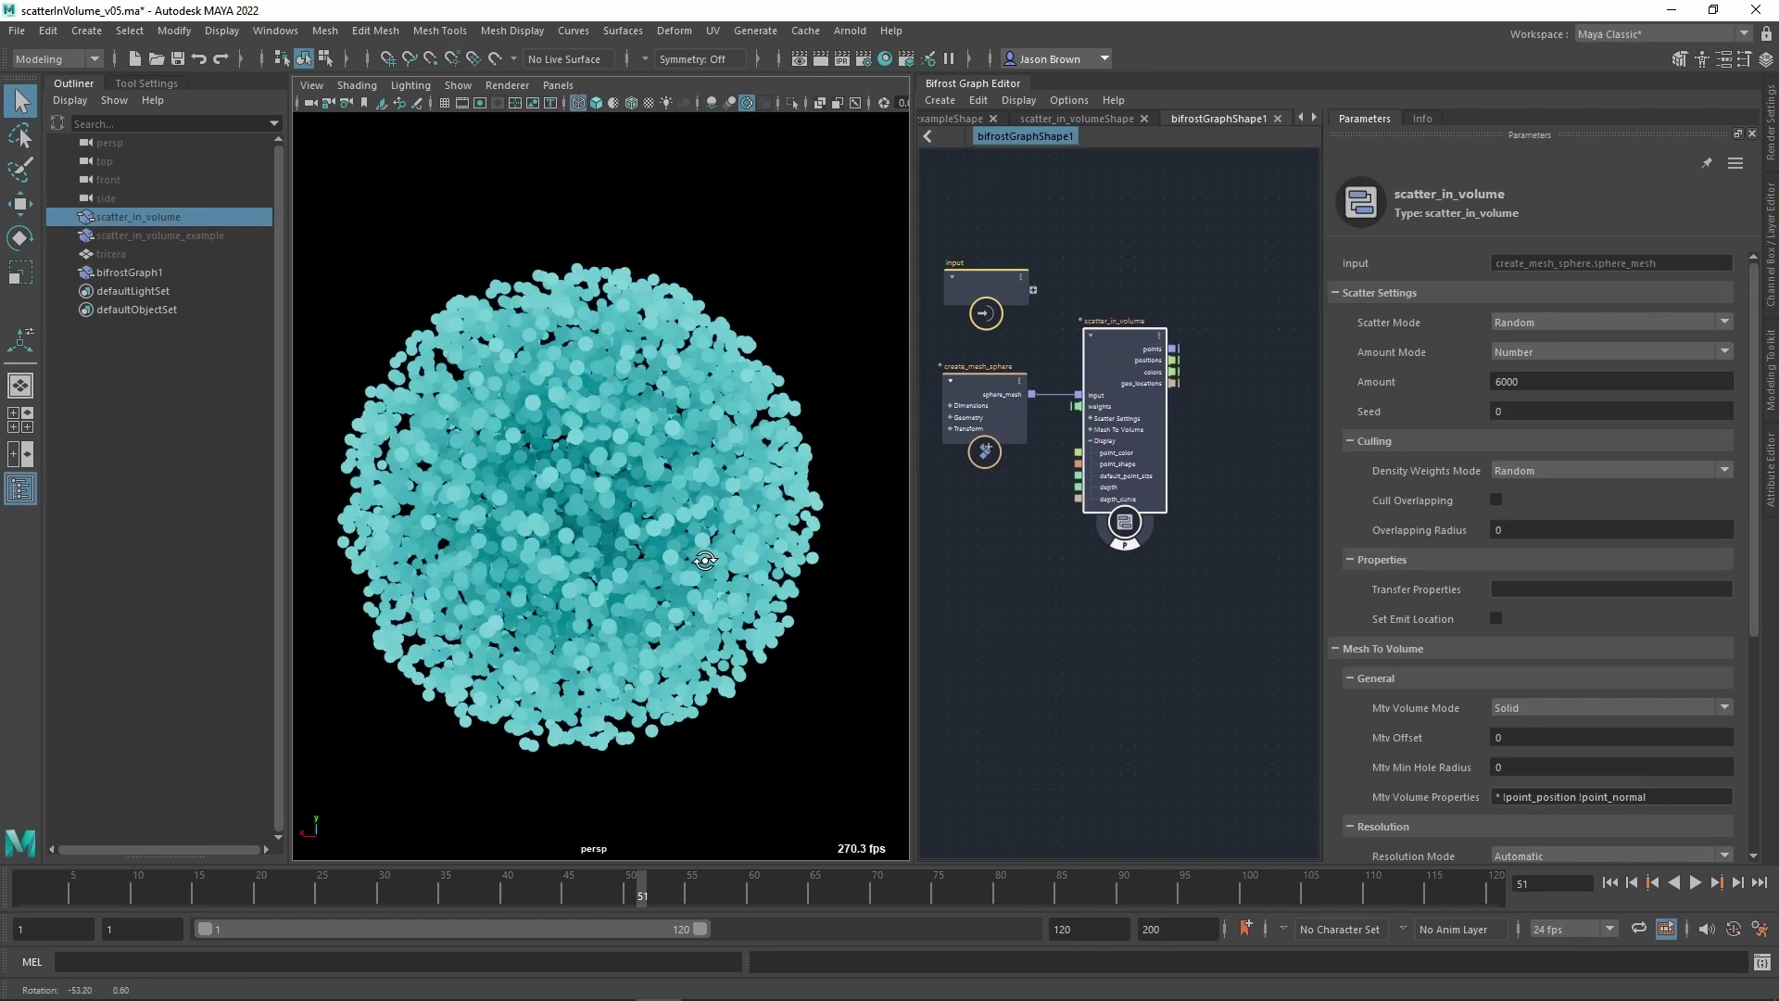
Add a fractal_noise_field node, connect its noise_field output to scatter_in_volume's weights, and move the create_mesh_sphere node above it.
middle_drag(962, 621, 1036, 606)
key(Tab)
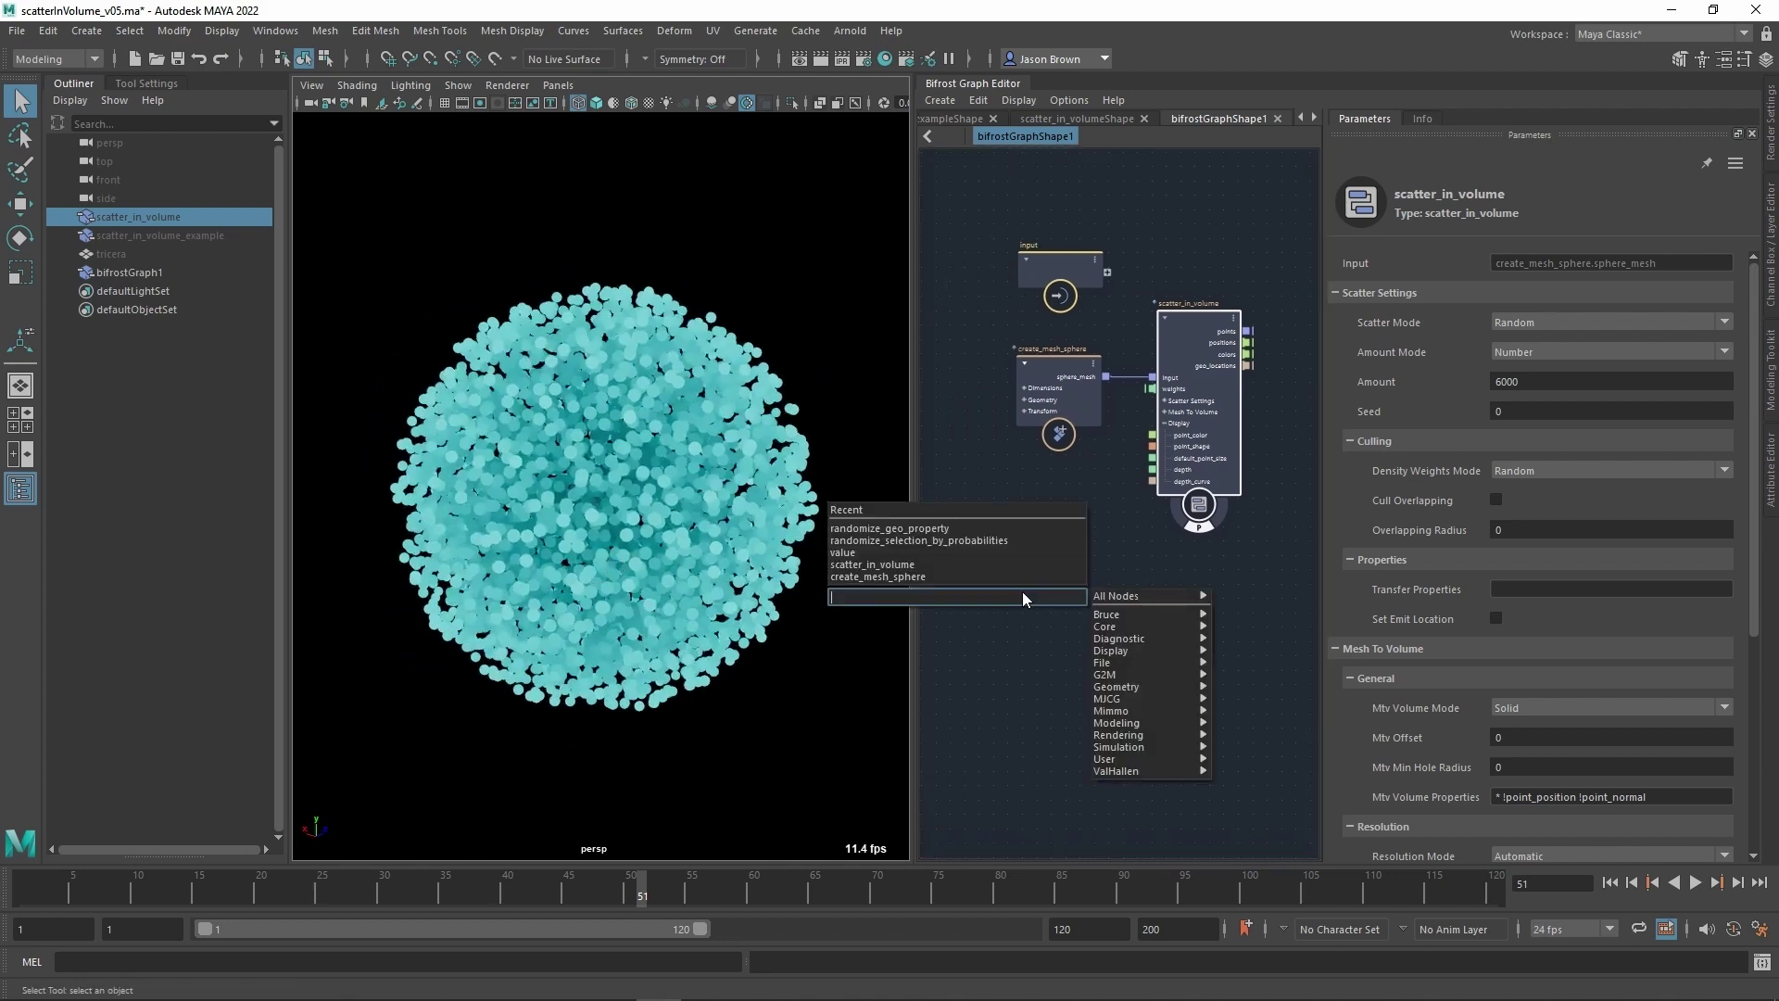
text(fra)
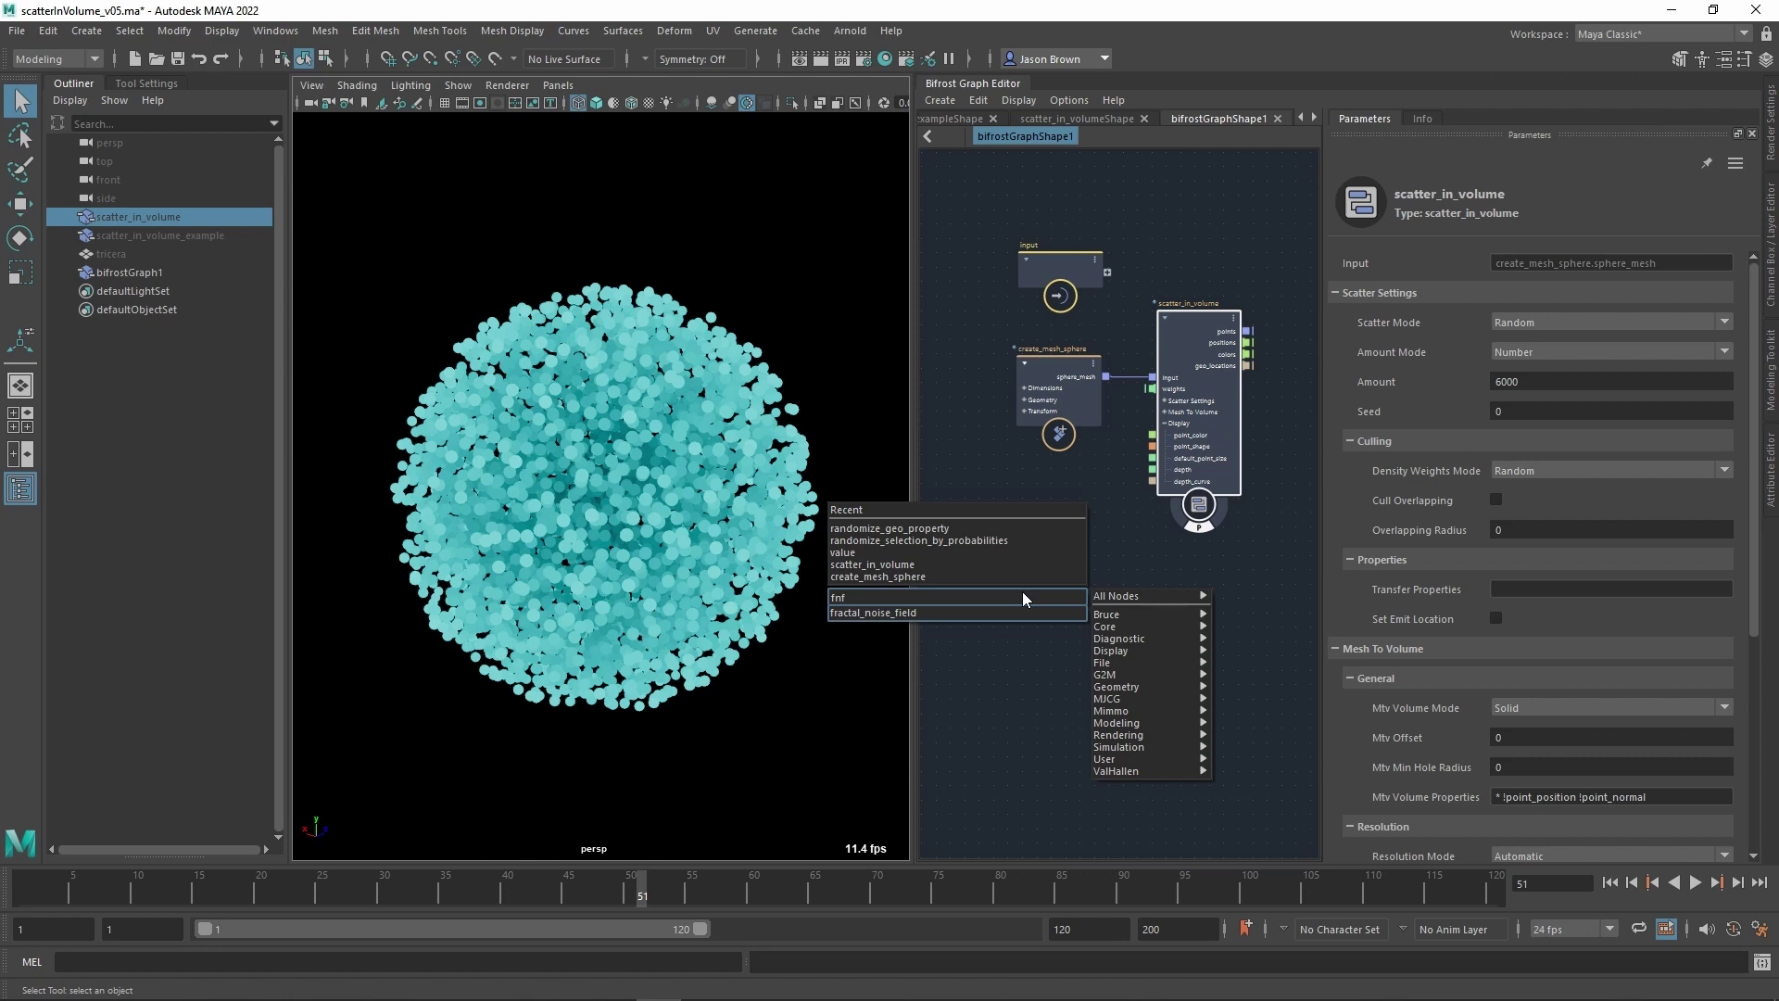
key(Down)
key(Return)
drag(1035, 601, 1014, 357)
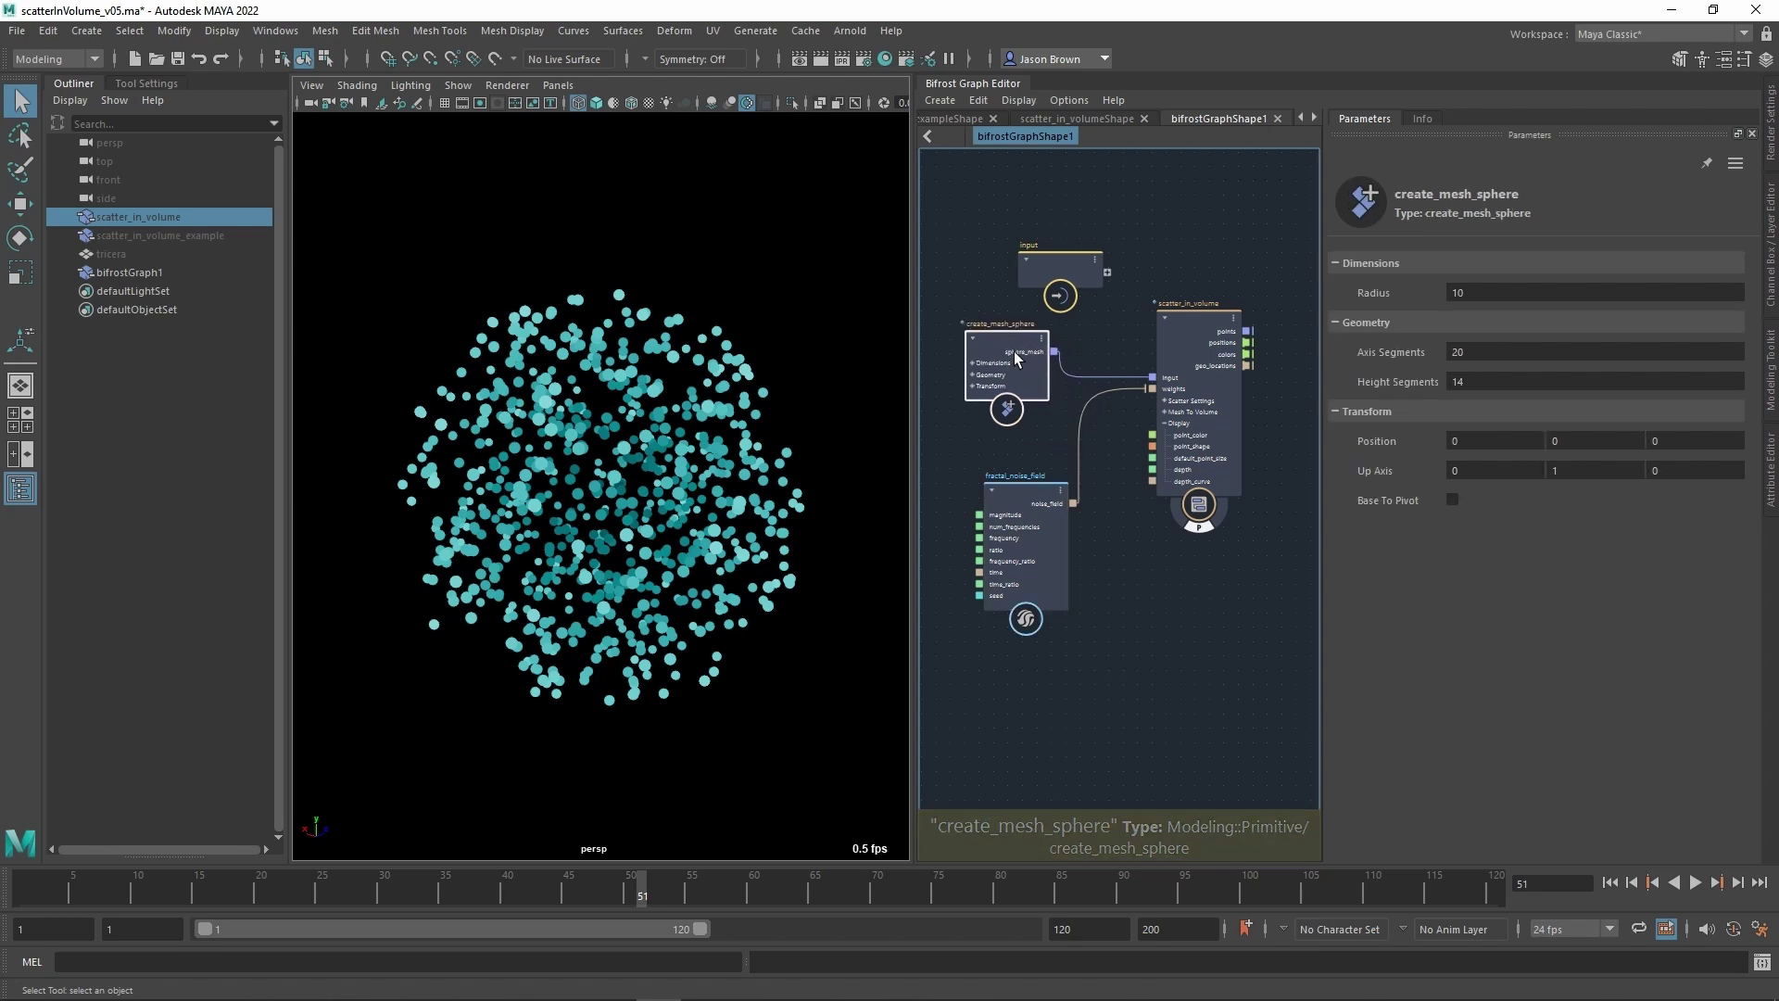
Lower the fractal noise frequency to about 0.30 and set the scatter_in_volume amount to 80000.
click(1021, 493)
drag(1510, 325, 1429, 329)
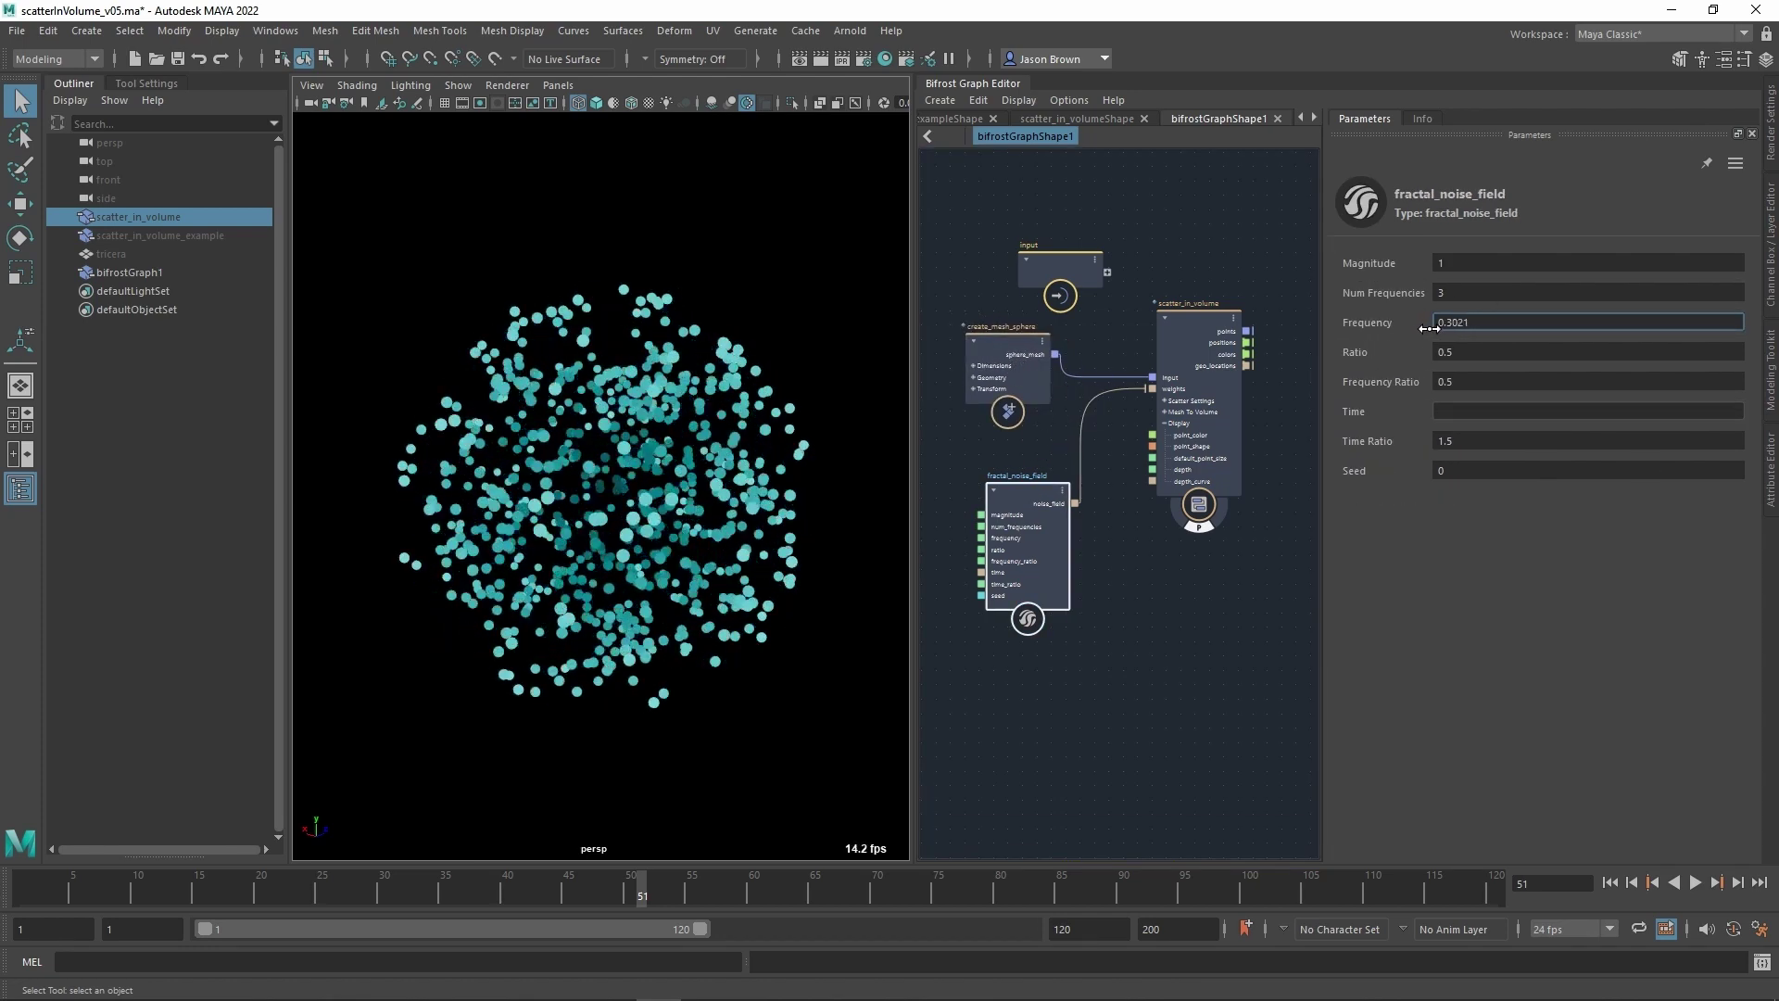
click(1162, 353)
drag(1535, 417, 1778, 430)
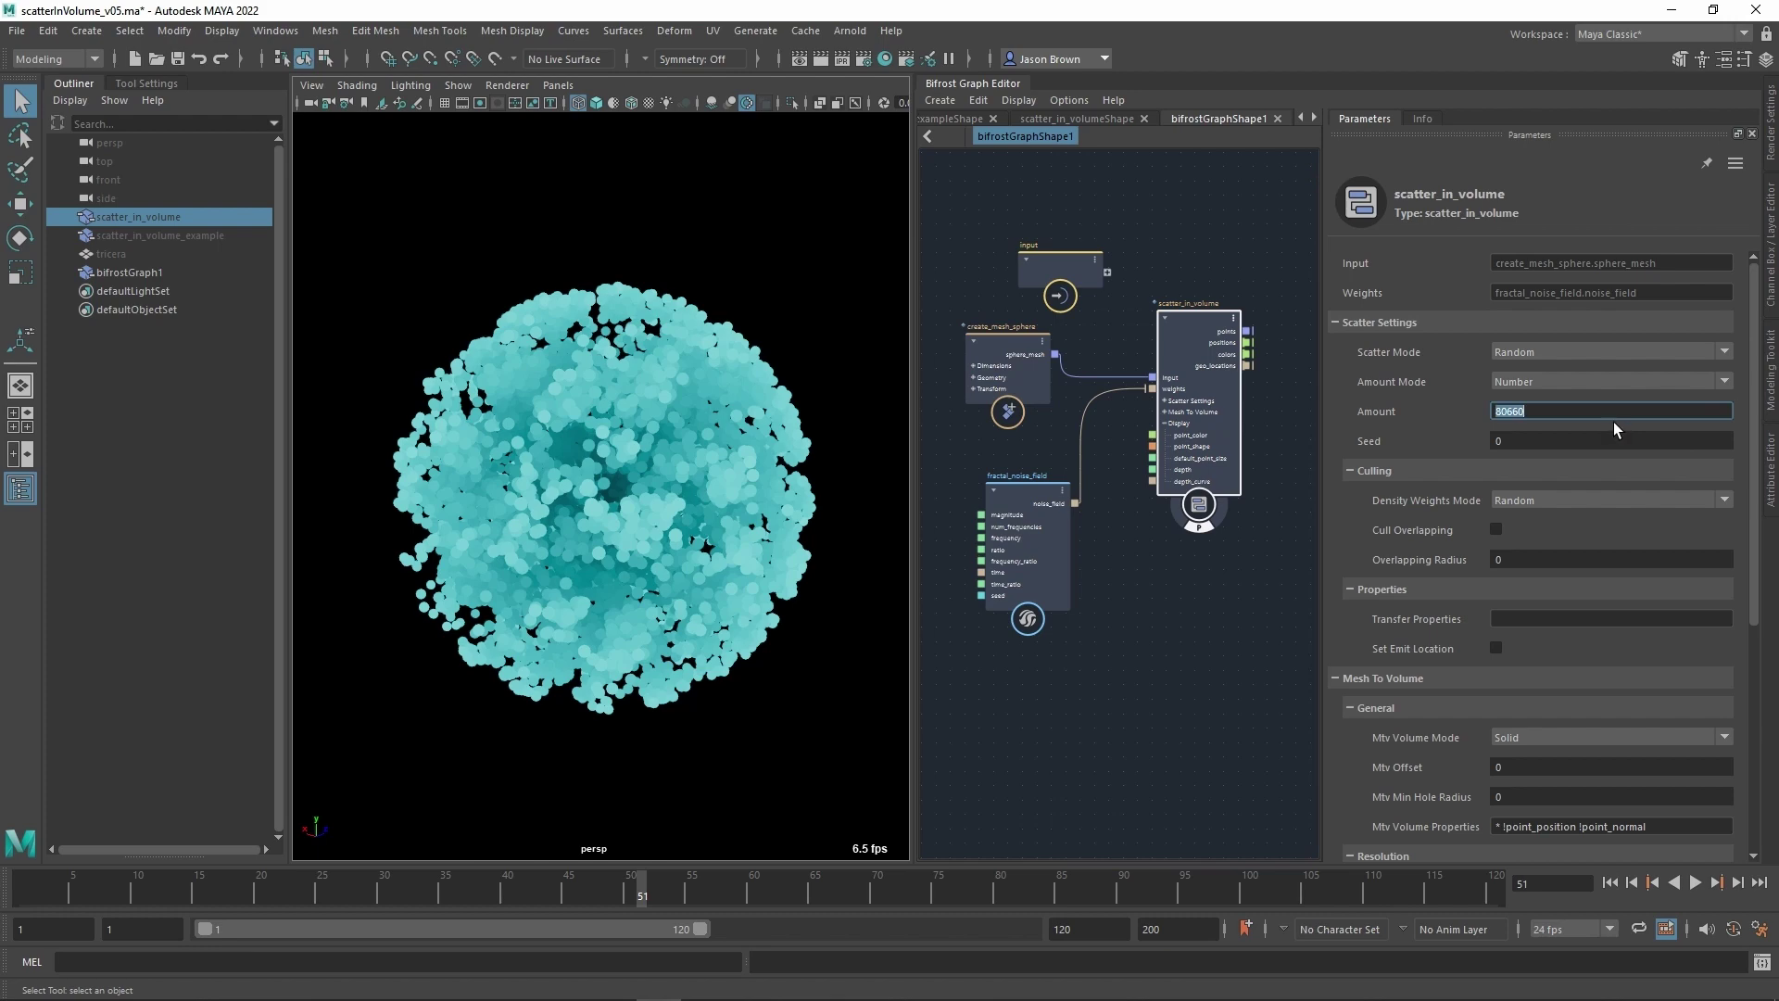
text(80000)
key(Return)
Reduce the fractal noise frequency to about 0.14 and the scatter_in_volume display depth to about 7.79.
click(1038, 510)
drag(1581, 342, 1432, 332)
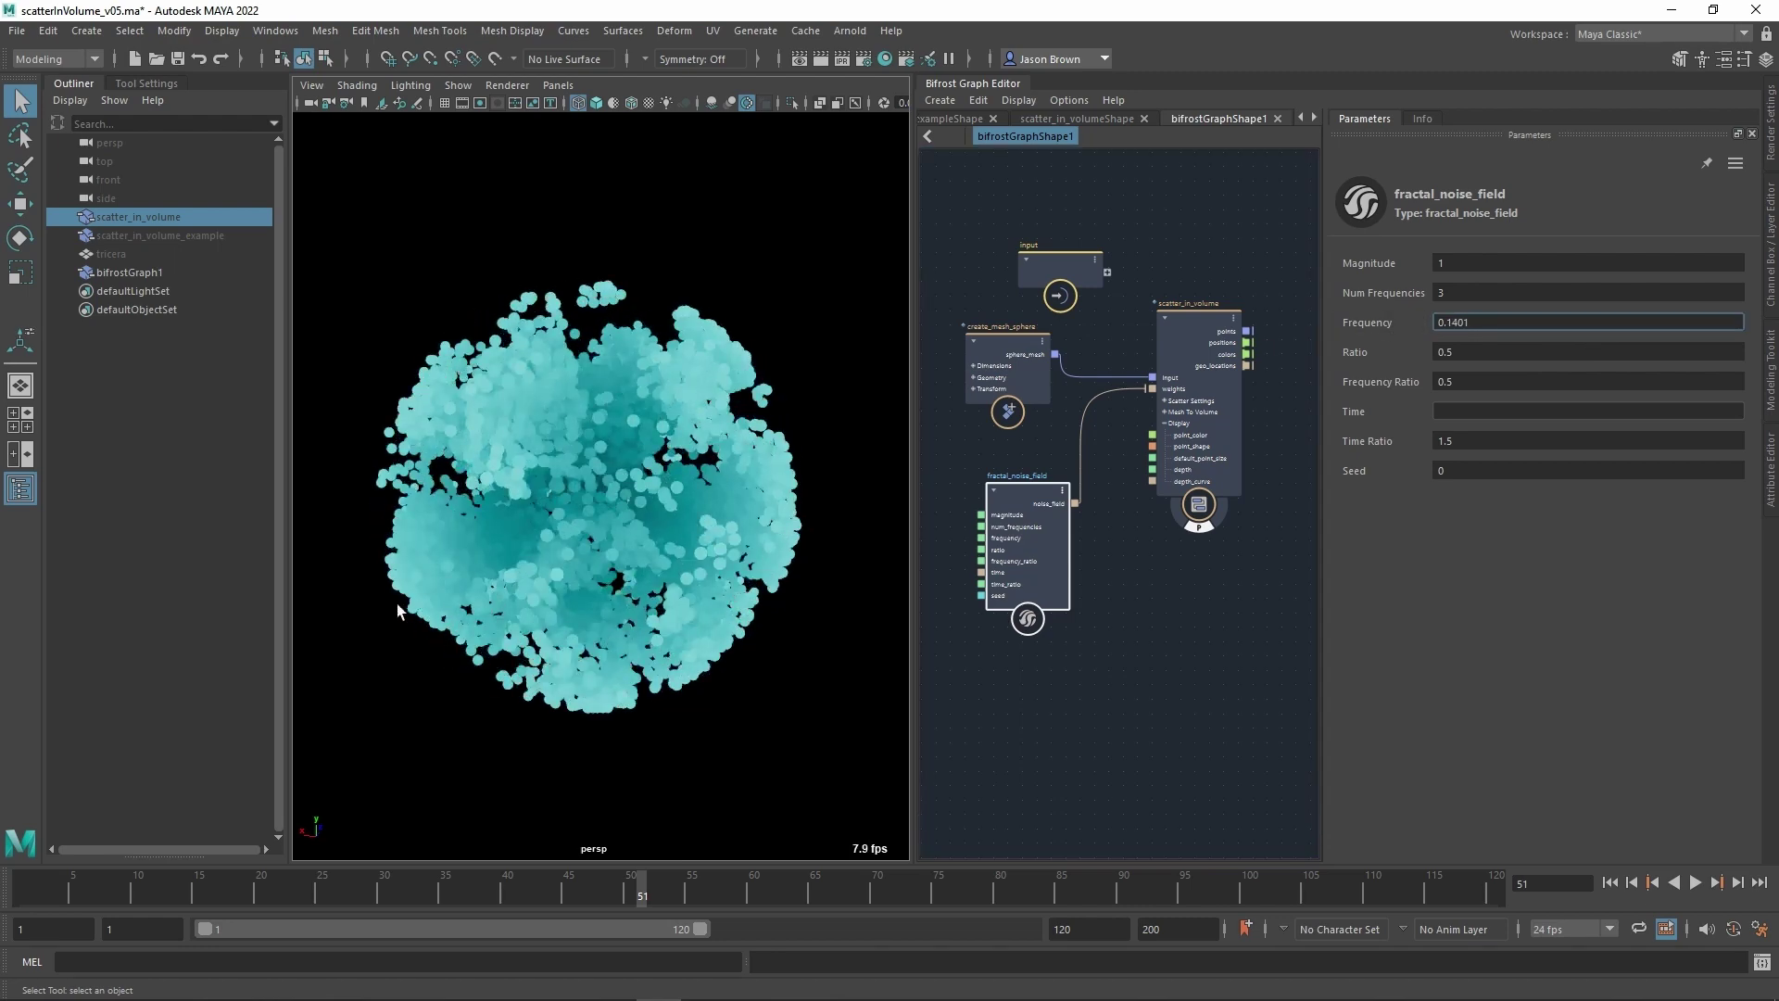
click(1197, 326)
scroll(1603, 699, down, 10)
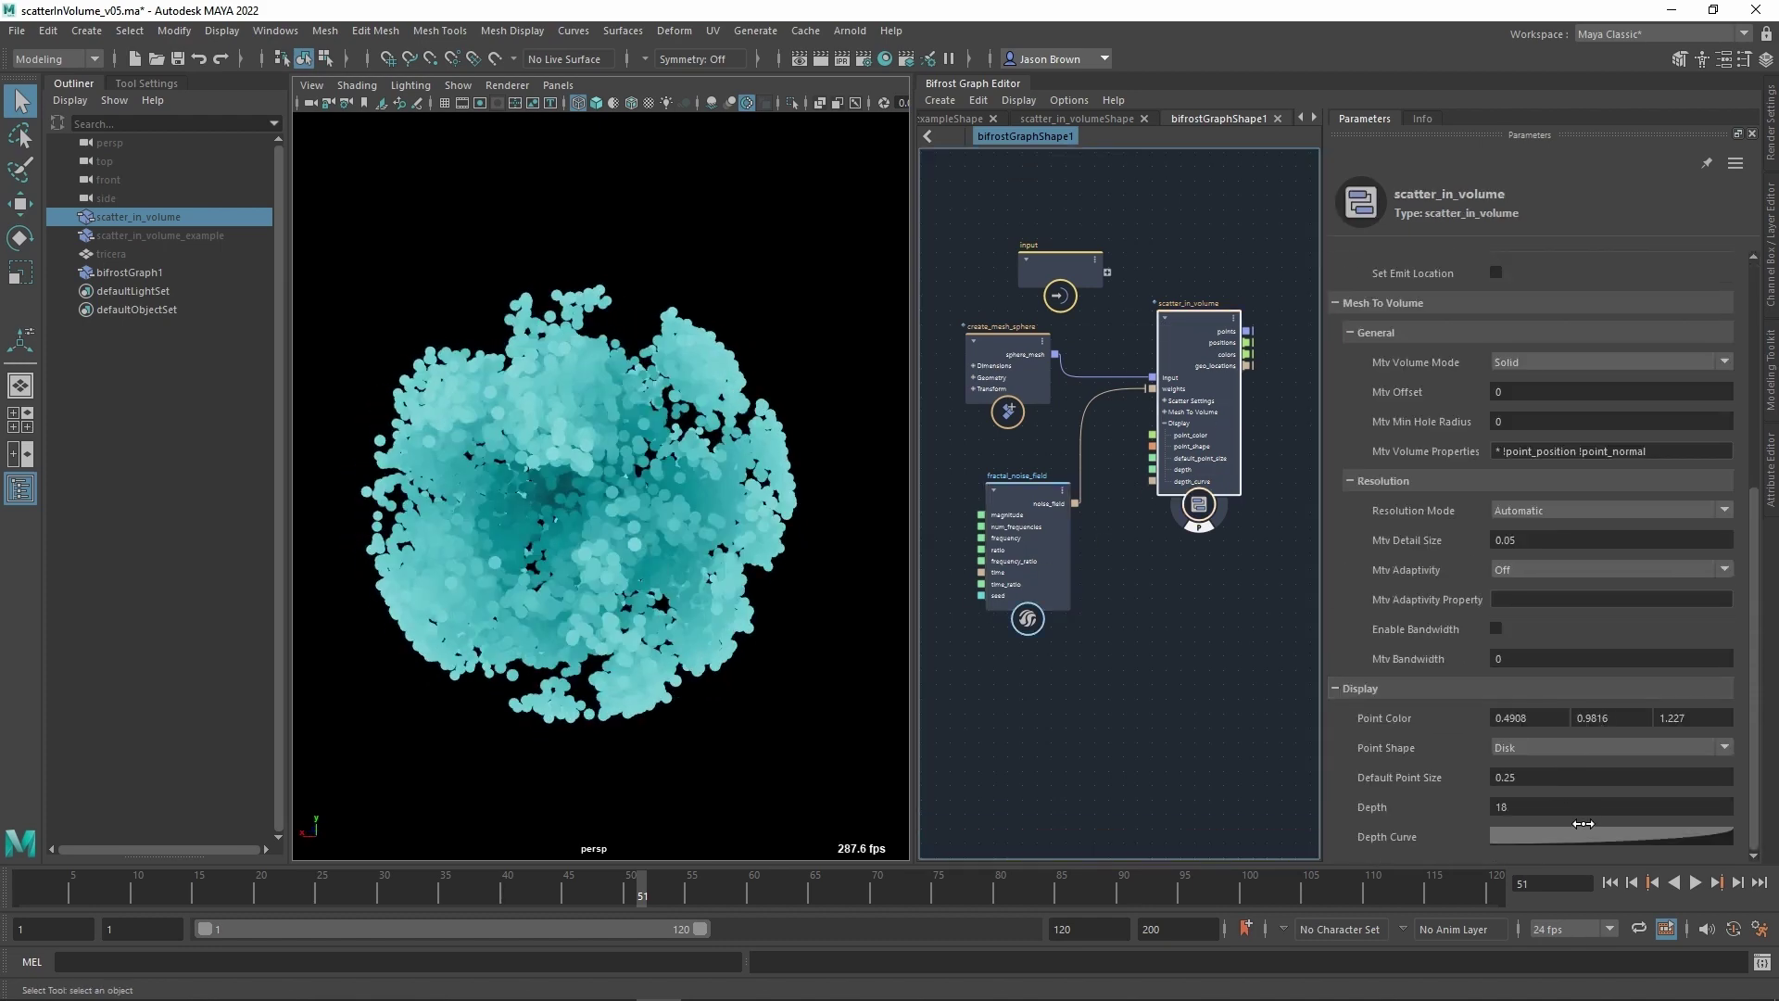
drag(1583, 823, 1563, 823)
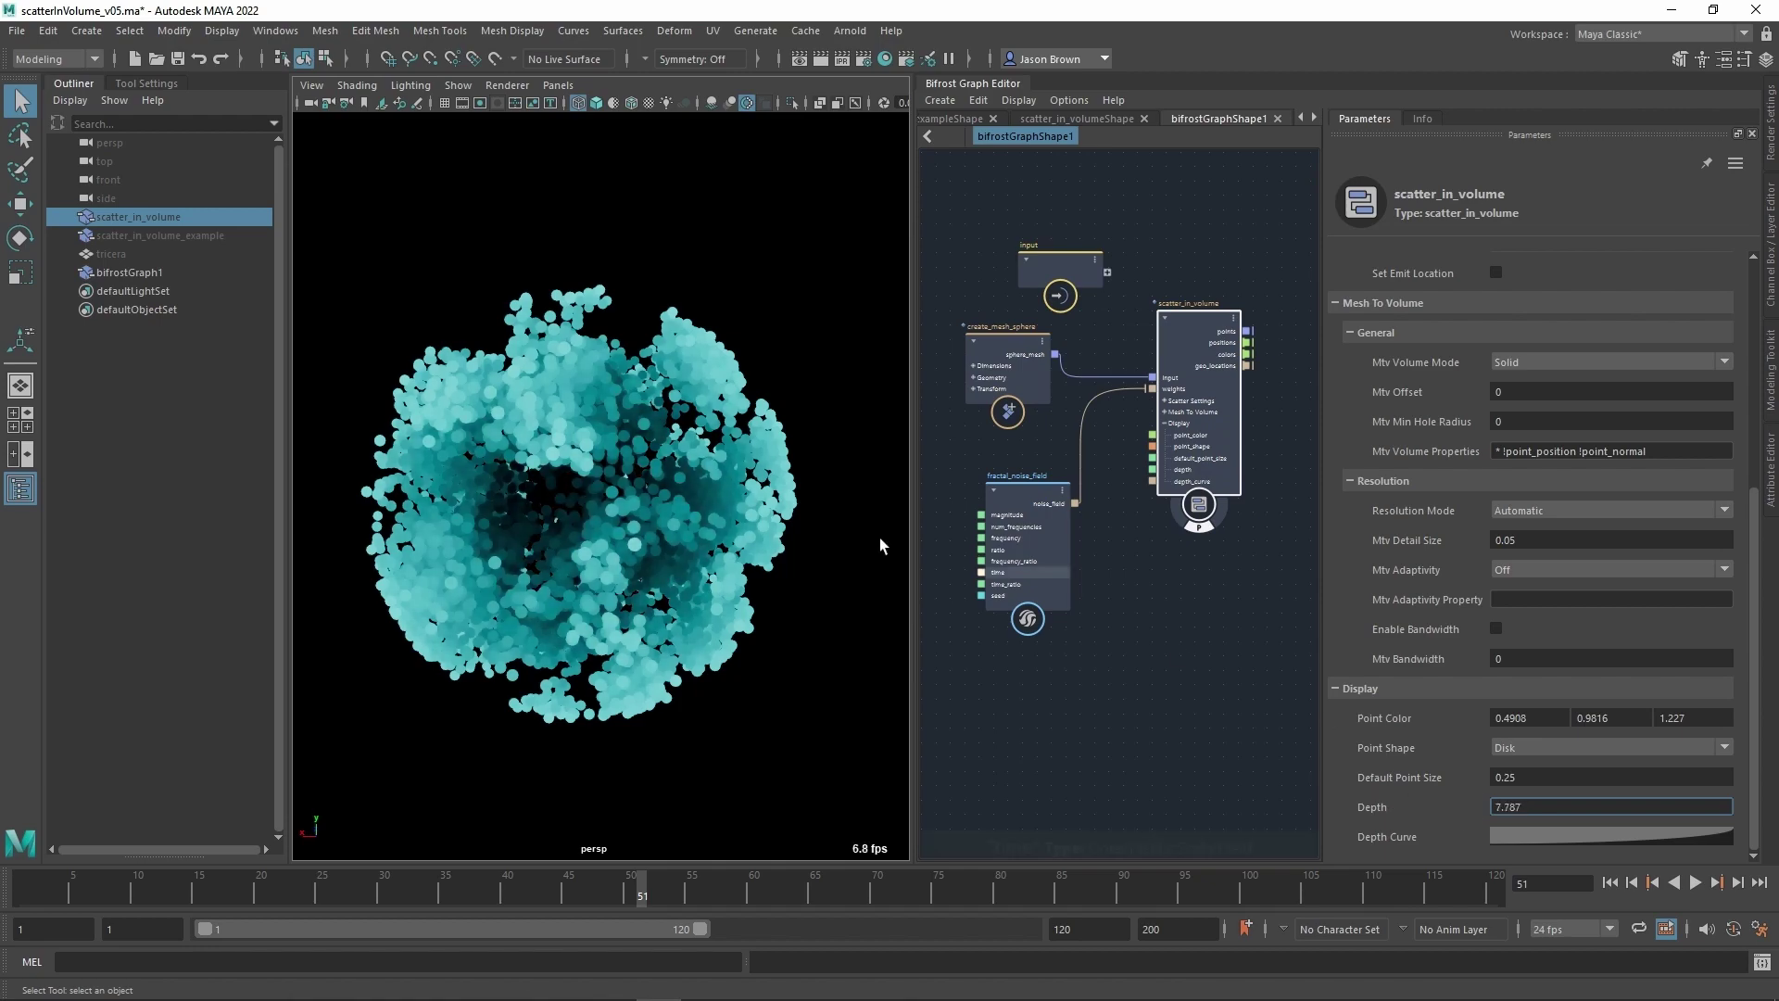
alt+drag(881, 544, 585, 498)
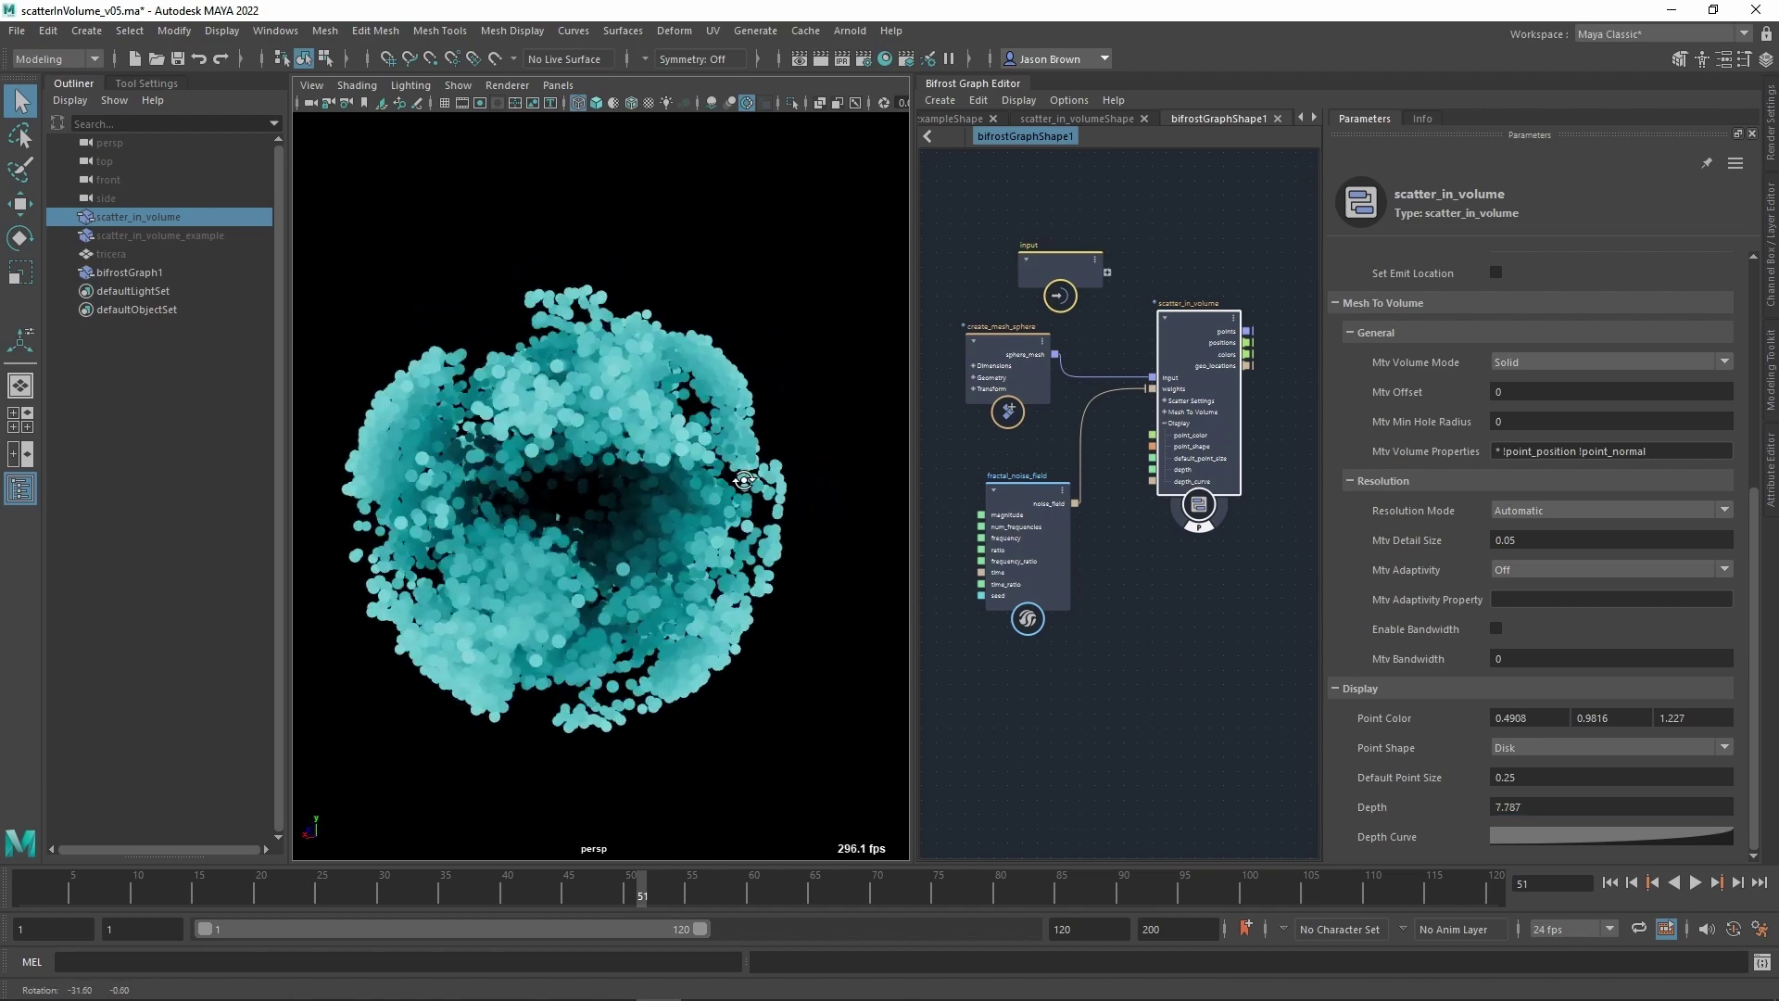
alt+right_drag(744, 480, 595, 459)
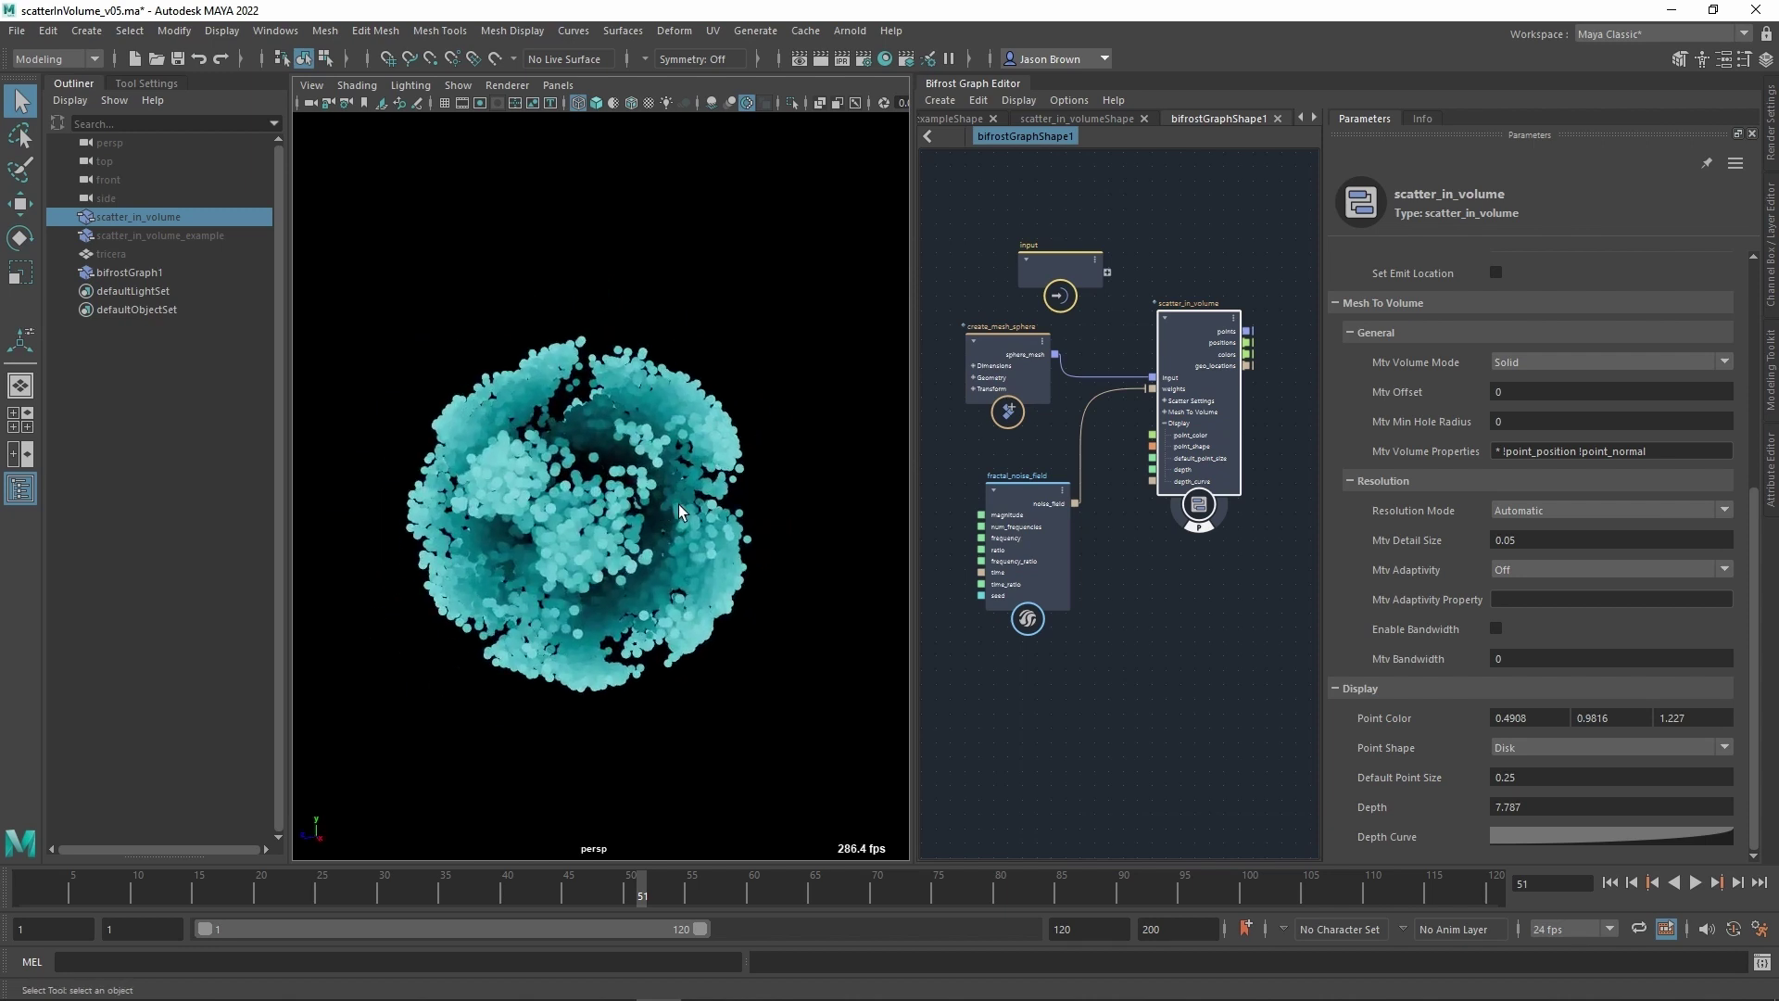
Set the fractal_noise_field ratio to about 0.56 and its frequency ratio to about 1.26.
click(1054, 511)
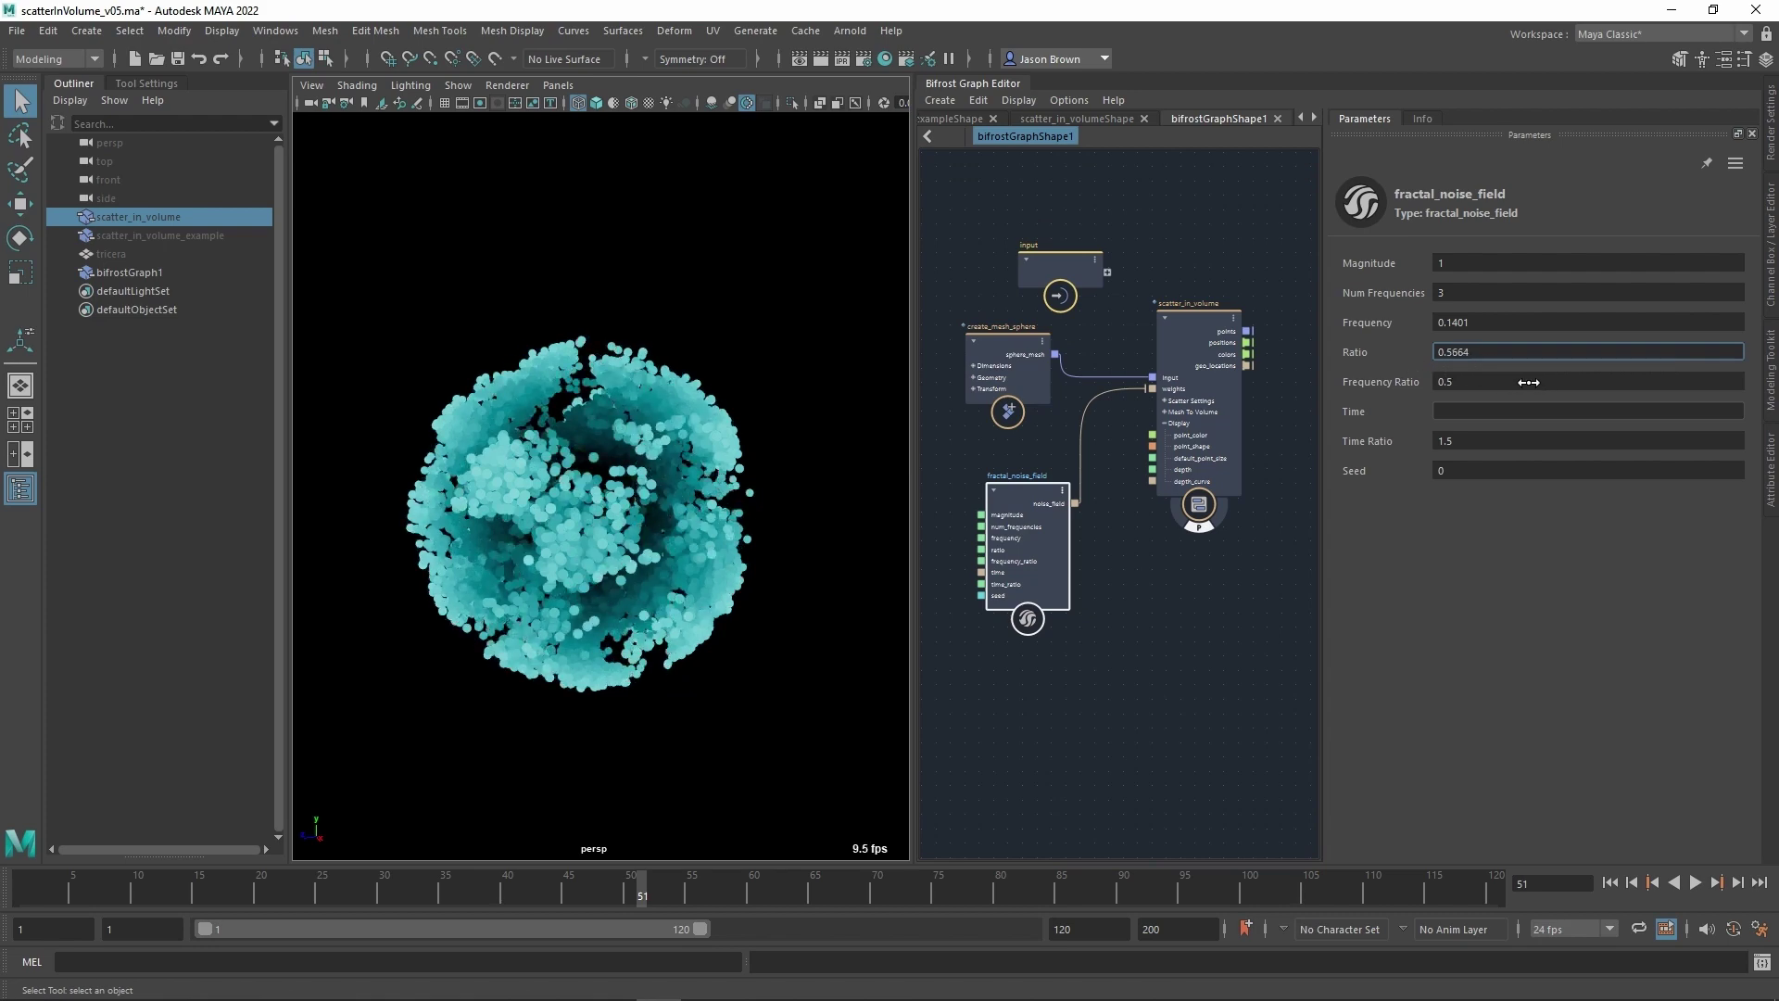
drag(1526, 381, 1526, 395)
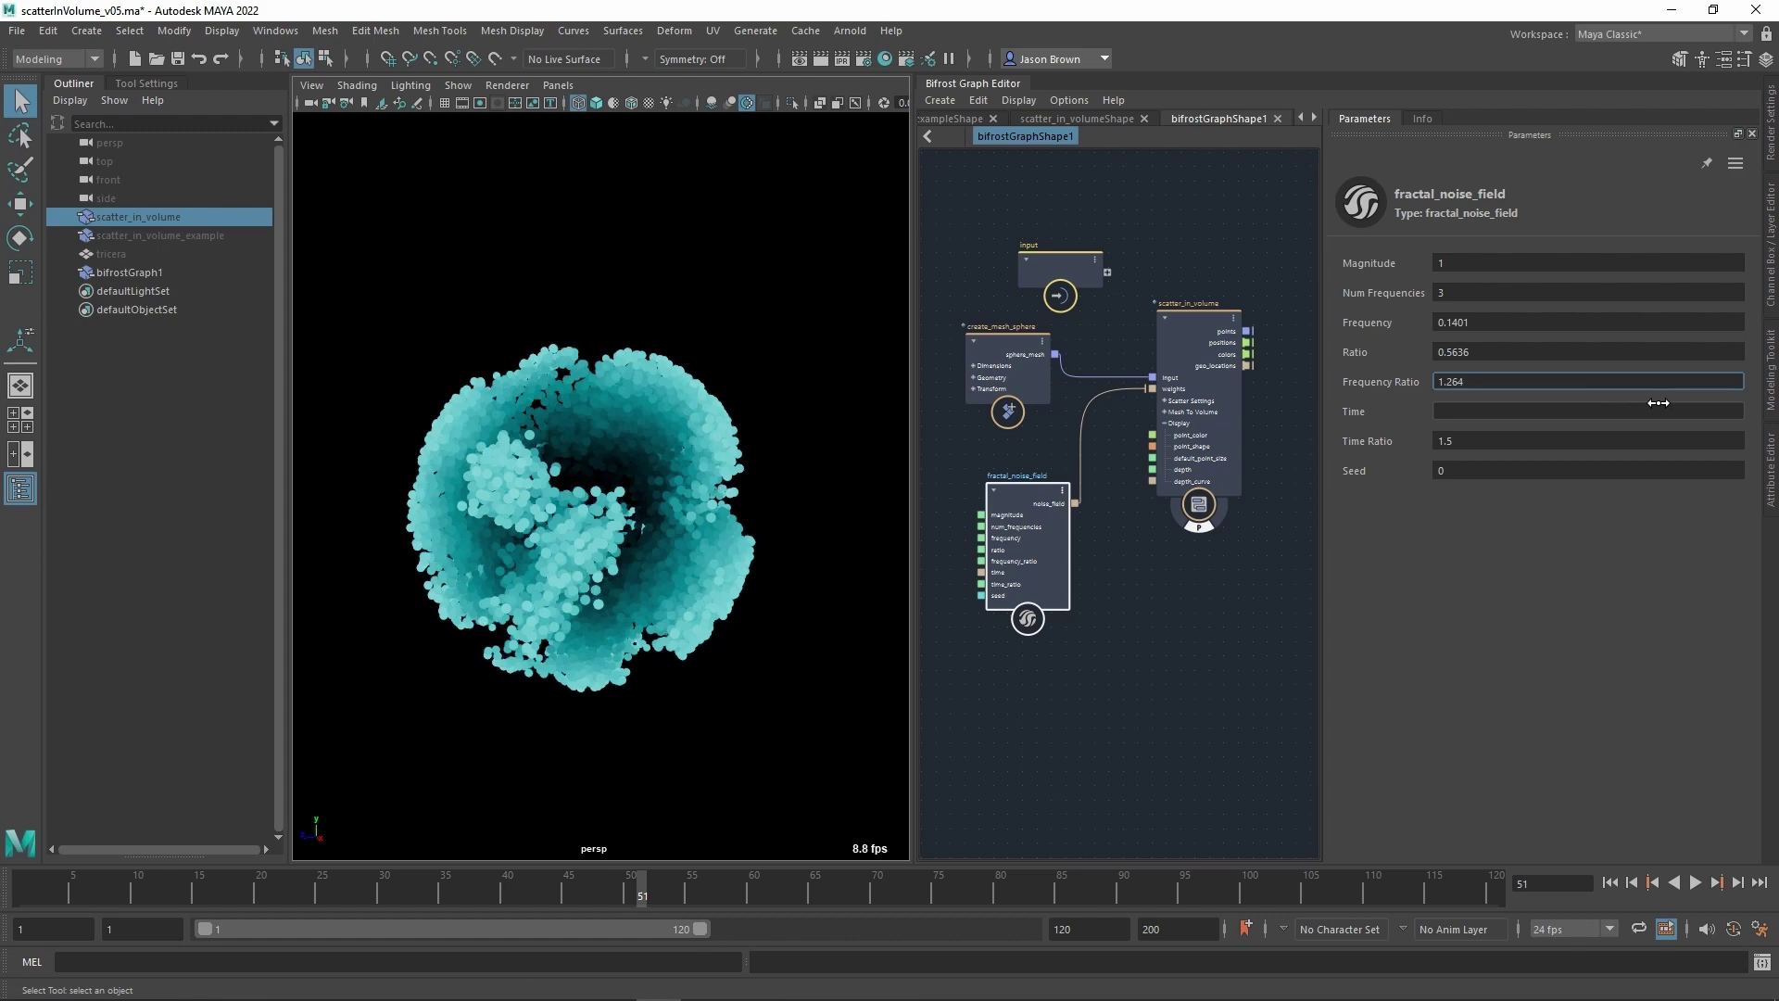
alt+drag(766, 369, 546, 343)
scroll(754, 376, up, 2)
scroll(741, 383, up, 1)
scroll(648, 387, down, 5)
Duplicate the sphere, fractal noise and scatter_in_volume nodes together and place the copies below the originals.
mouse_move(1119, 627)
alt+middle_down()
mouse_move(1037, 611)
mouse_move(1140, 618)
alt+middle_up()
scroll(1089, 624, down, 3)
scroll(1066, 612, up, 2)
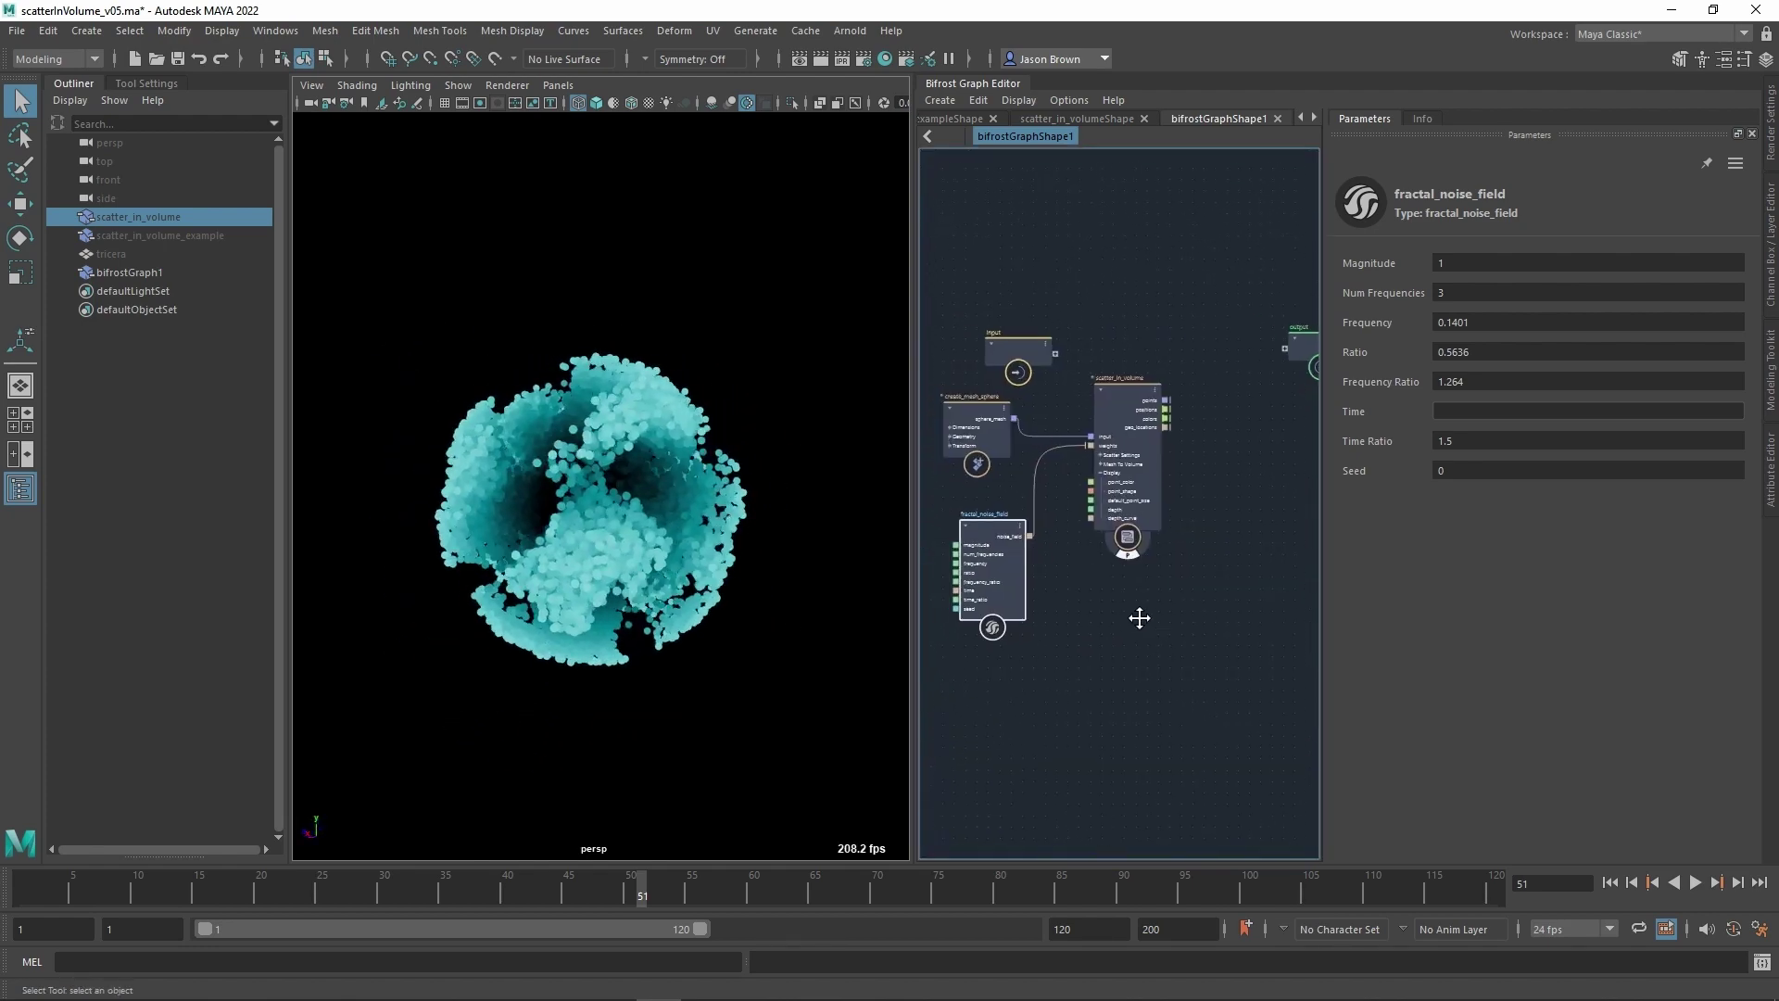
drag(1006, 554, 997, 527)
drag(941, 678, 1168, 419)
key(ctrl+c)
key(ctrl+v)
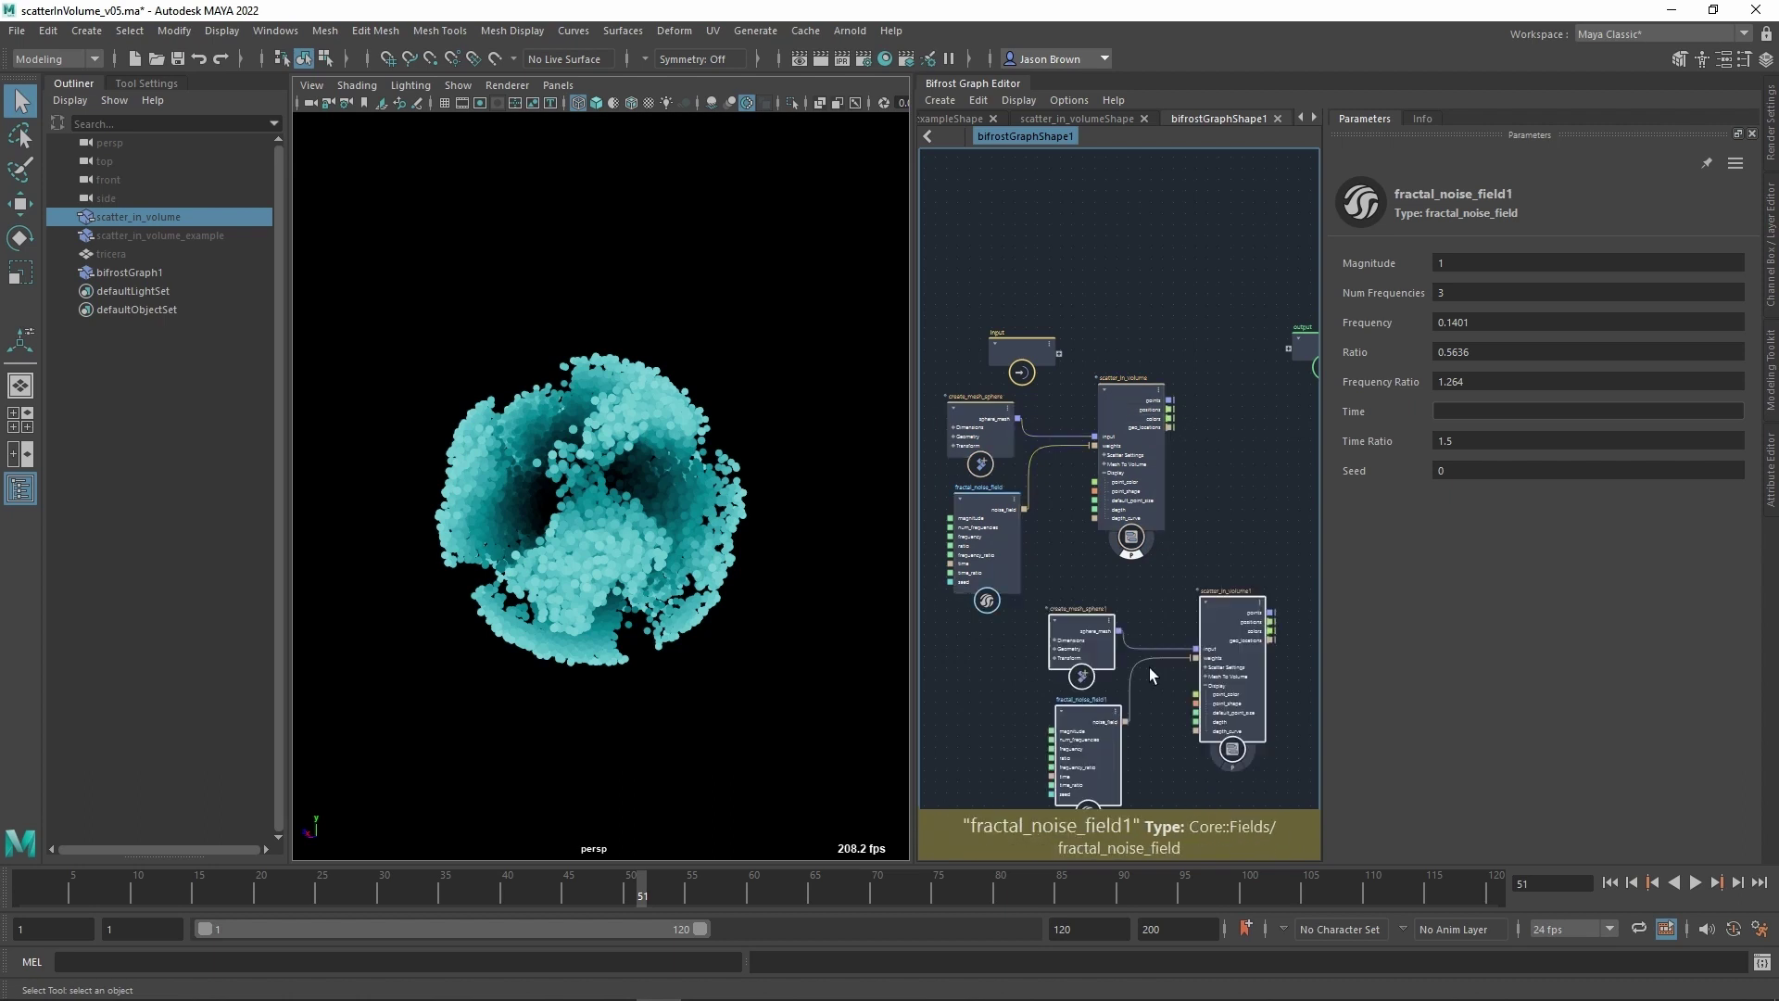
alt+middle_drag(1197, 578, 1210, 503)
drag(1249, 558, 1157, 584)
alt+middle_drag(1232, 538, 1232, 504)
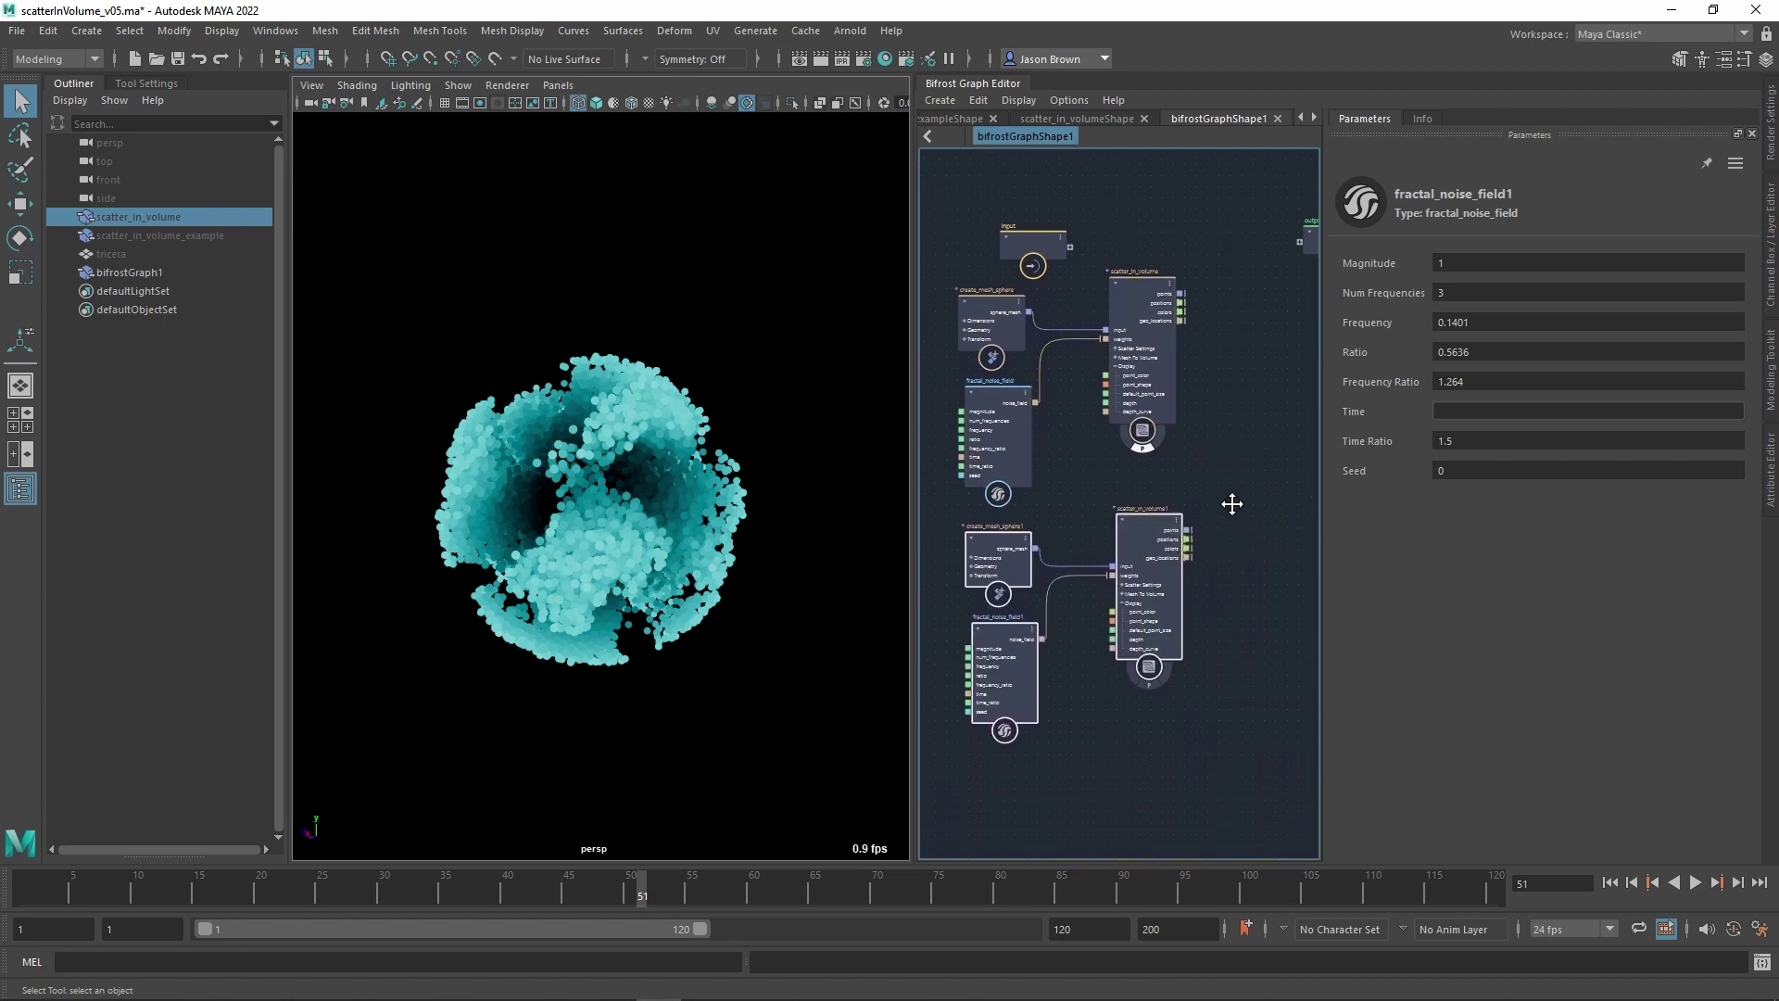
click(1232, 503)
key(a)
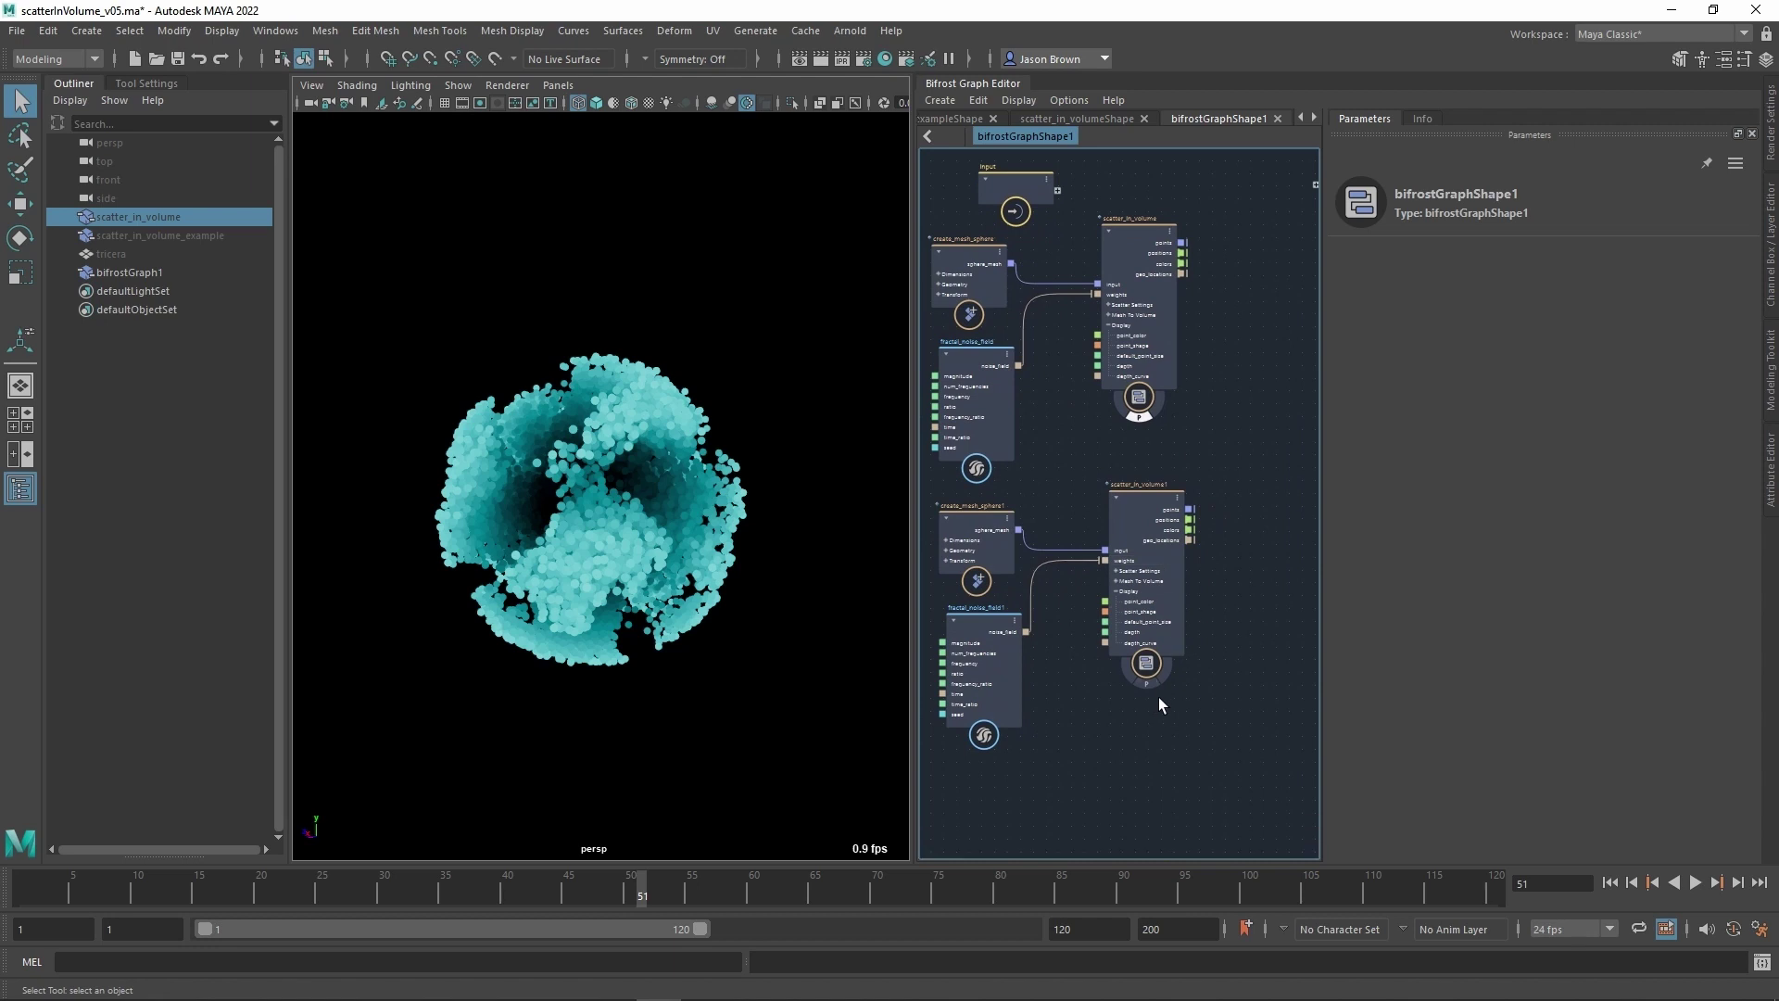
Set the point color of the duplicated scatter_in_volume1 node to 1.227, 0.9816, 0.4905.
click(1154, 639)
scroll(1501, 575, down, 5)
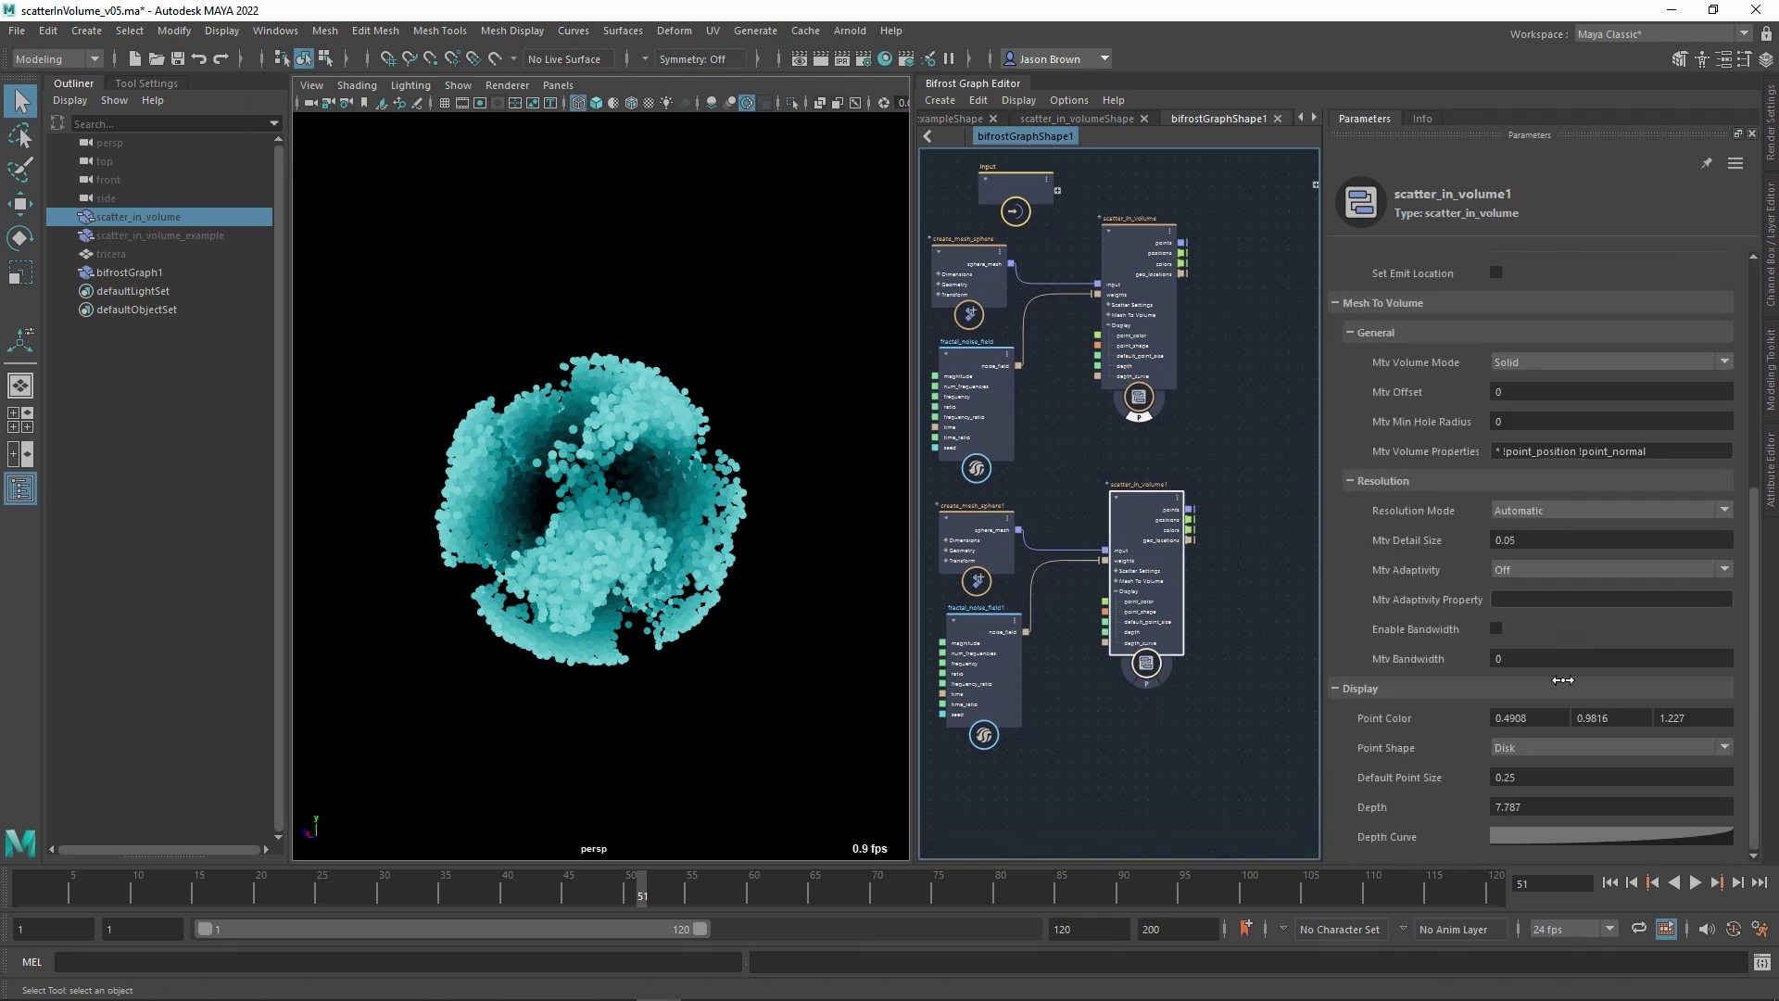
click(1545, 728)
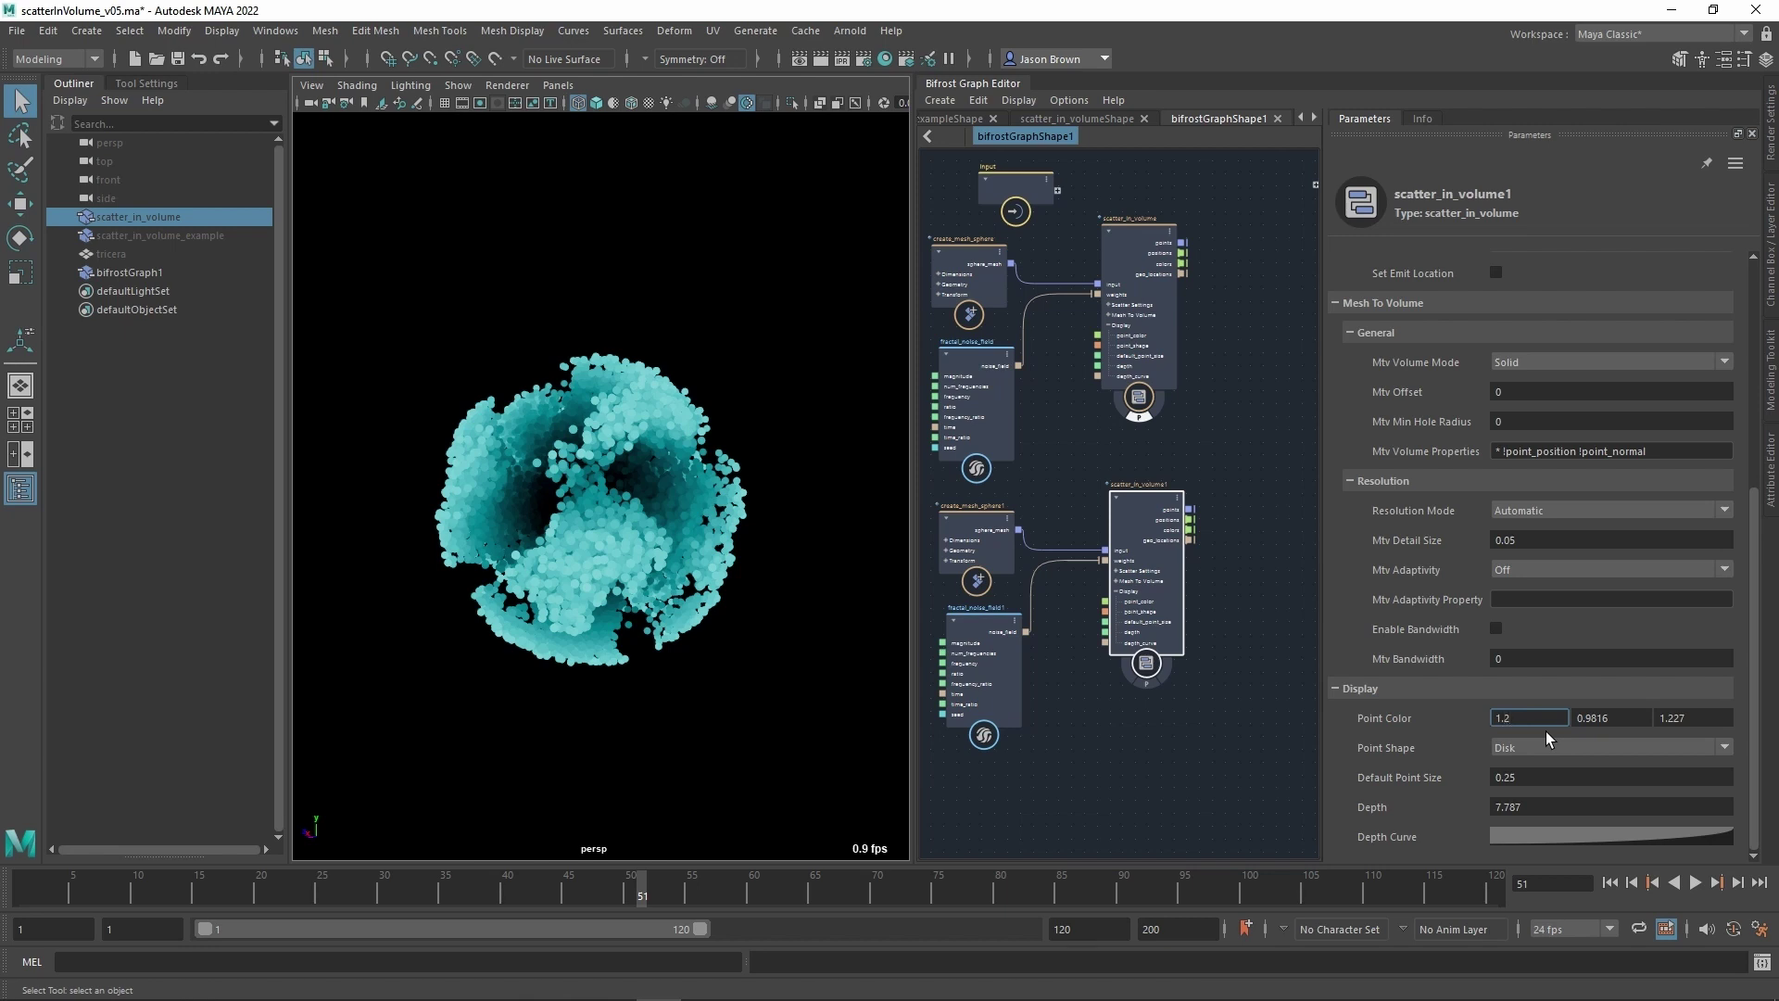
text(1.227)
key(Tab)
key(Tab)
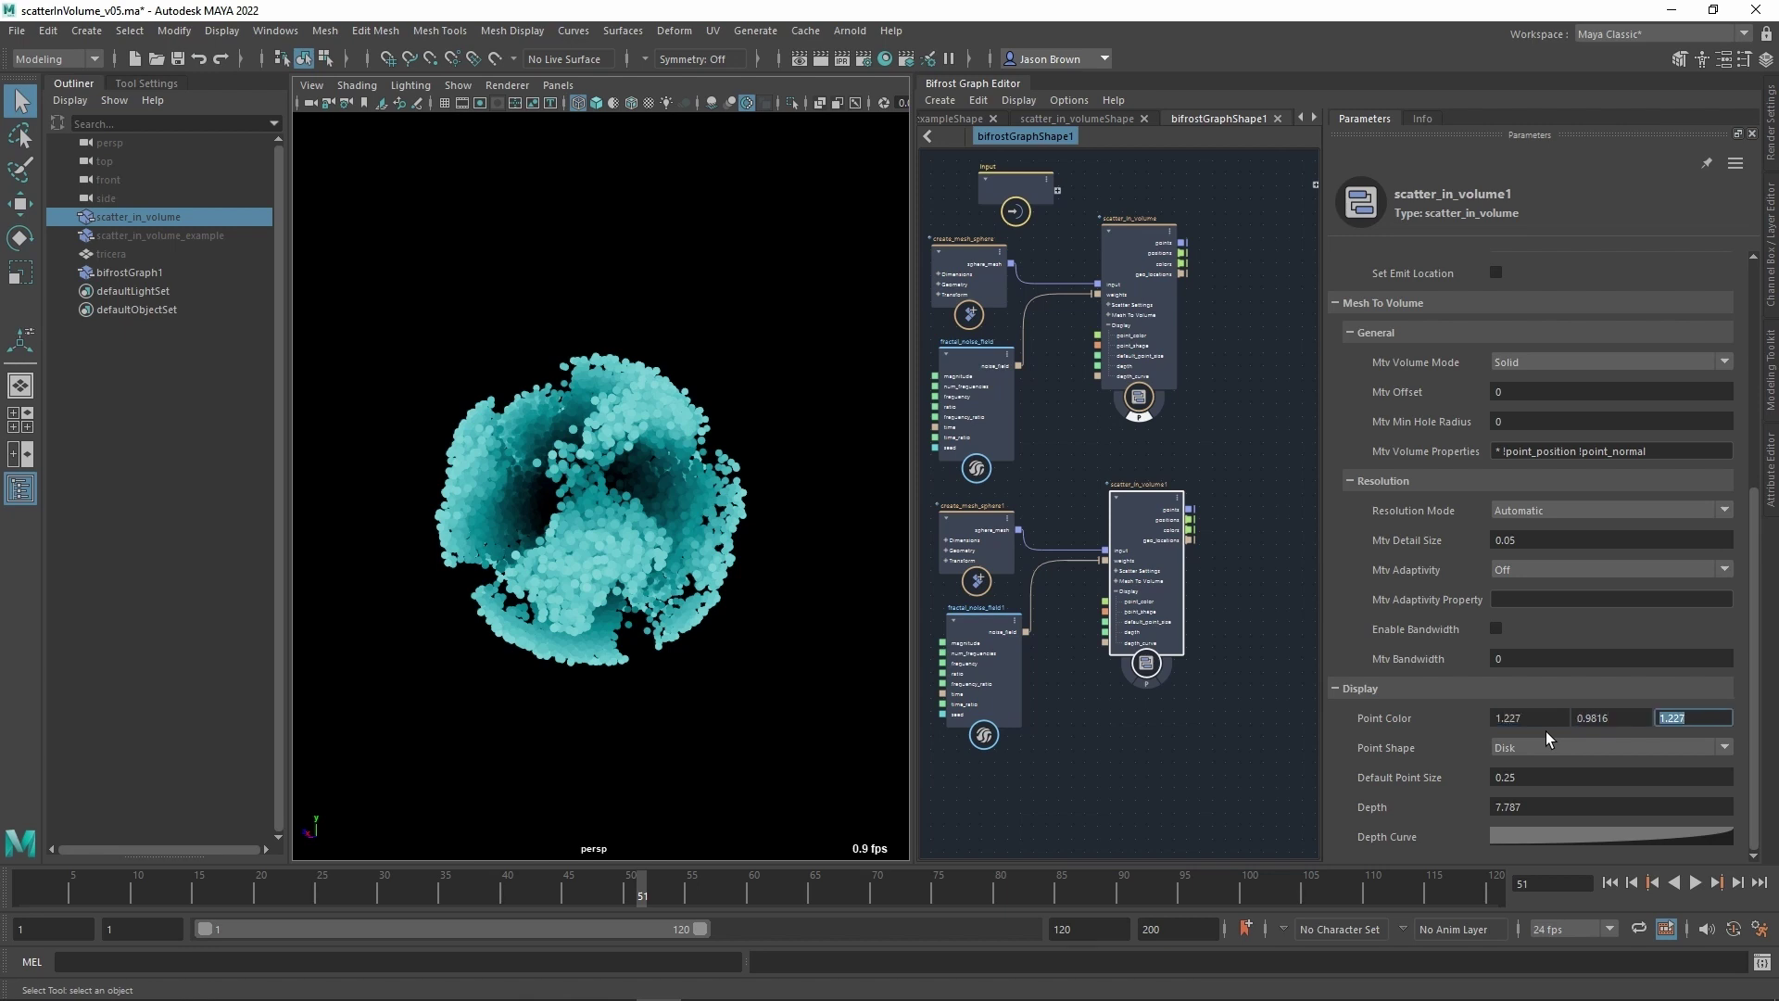
text(0.4905)
key(Return)
Turn on viewport display for scatter_in_volume1 and set the radius of create_mesh_sphere1 to 25.
alt+middle_drag(1221, 487, 1233, 473)
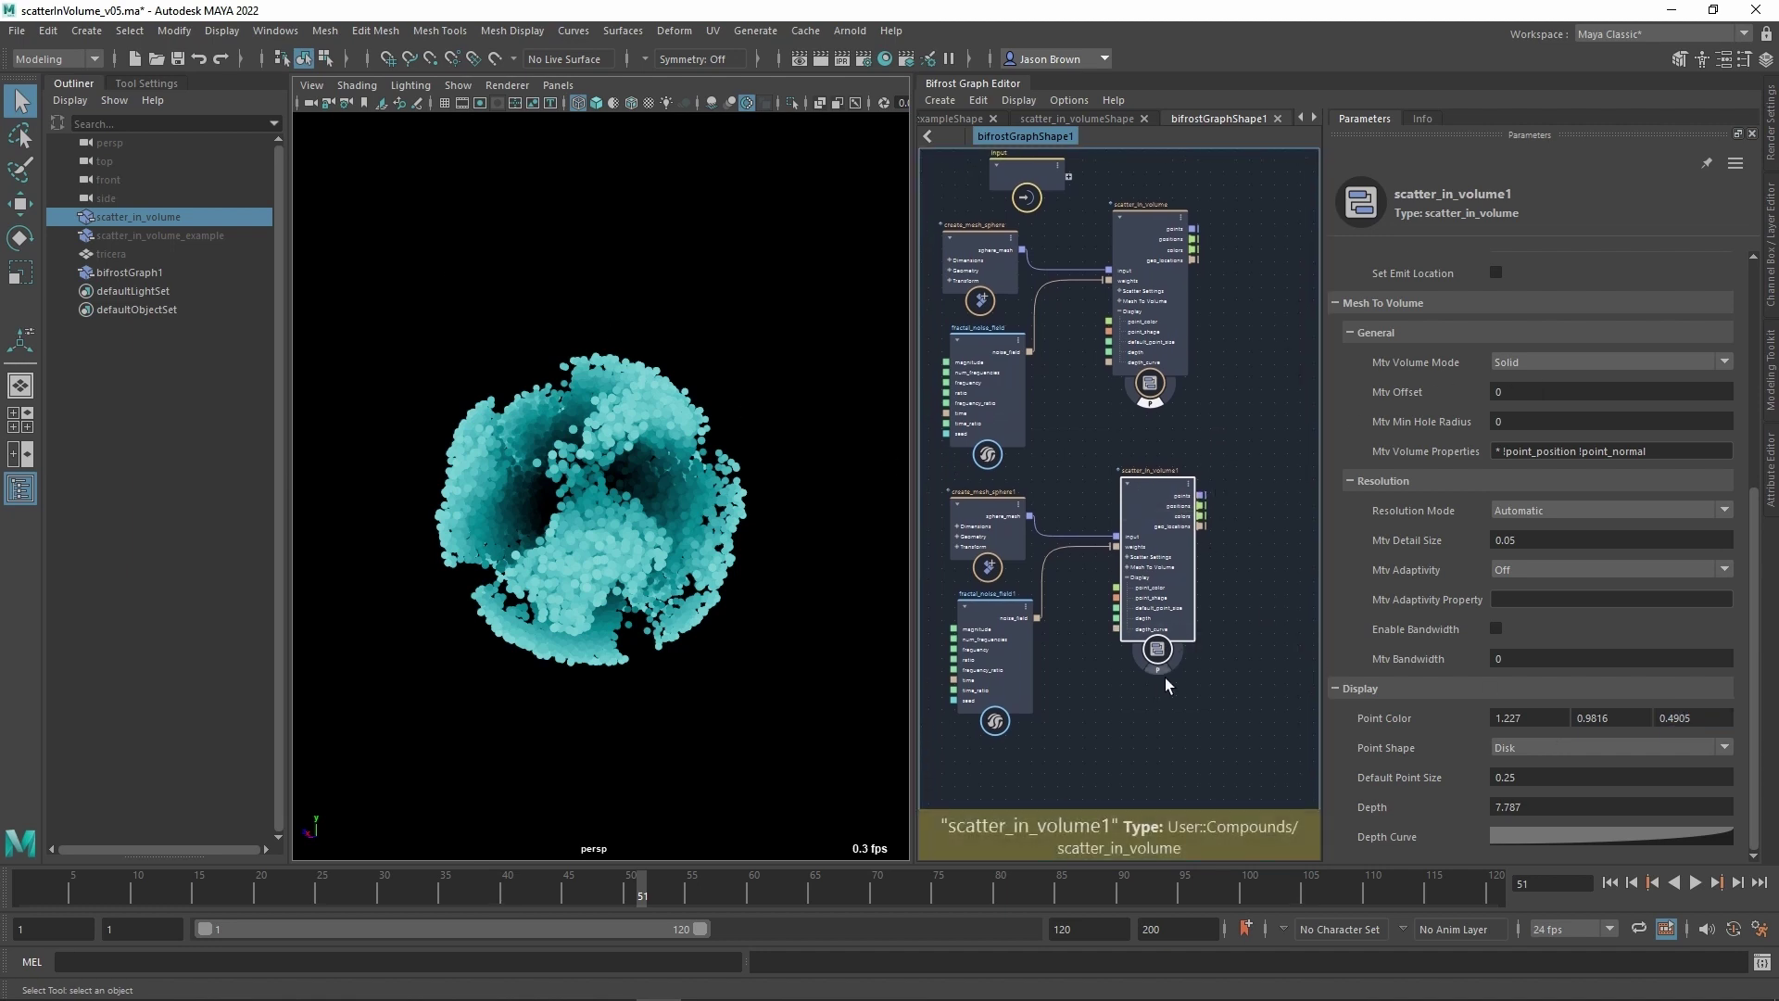
click(990, 519)
click(1497, 298)
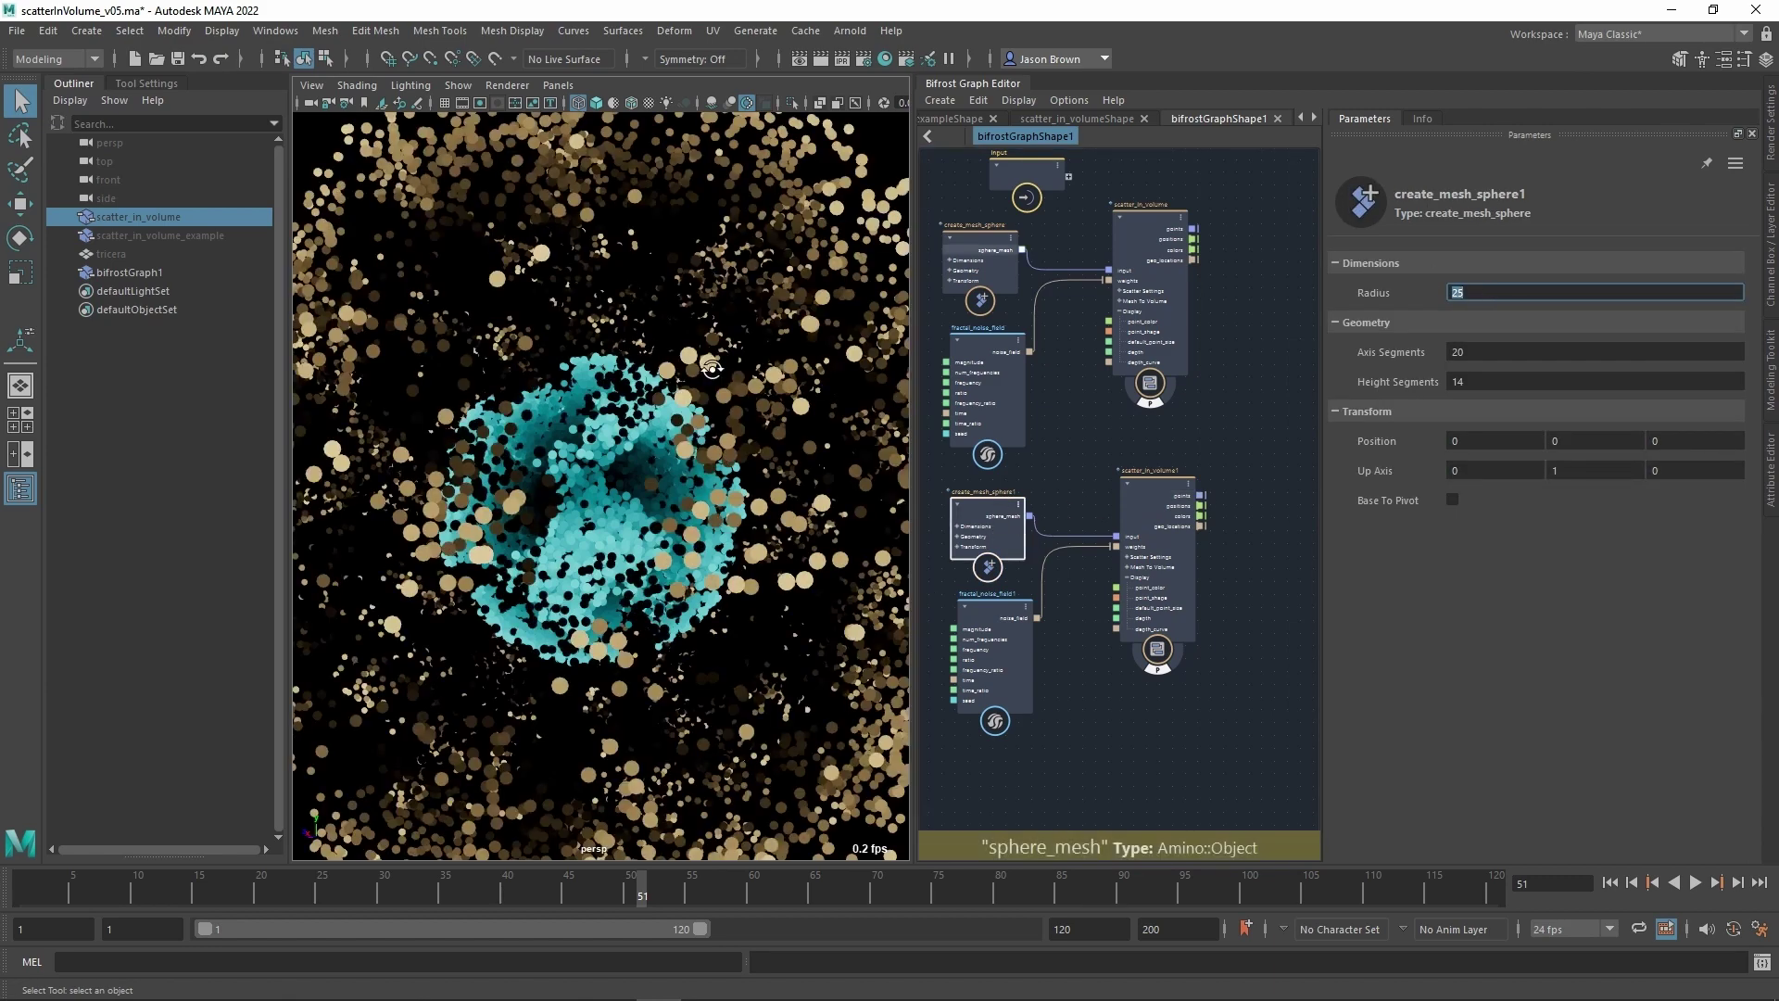
alt+right_drag(713, 369, 421, 322)
alt+drag(502, 357, 638, 353)
alt+right_drag(638, 353, 897, 507)
Set the seed of fractal_noise_field1 to 3 and inspect the two point clouds up close.
click(997, 631)
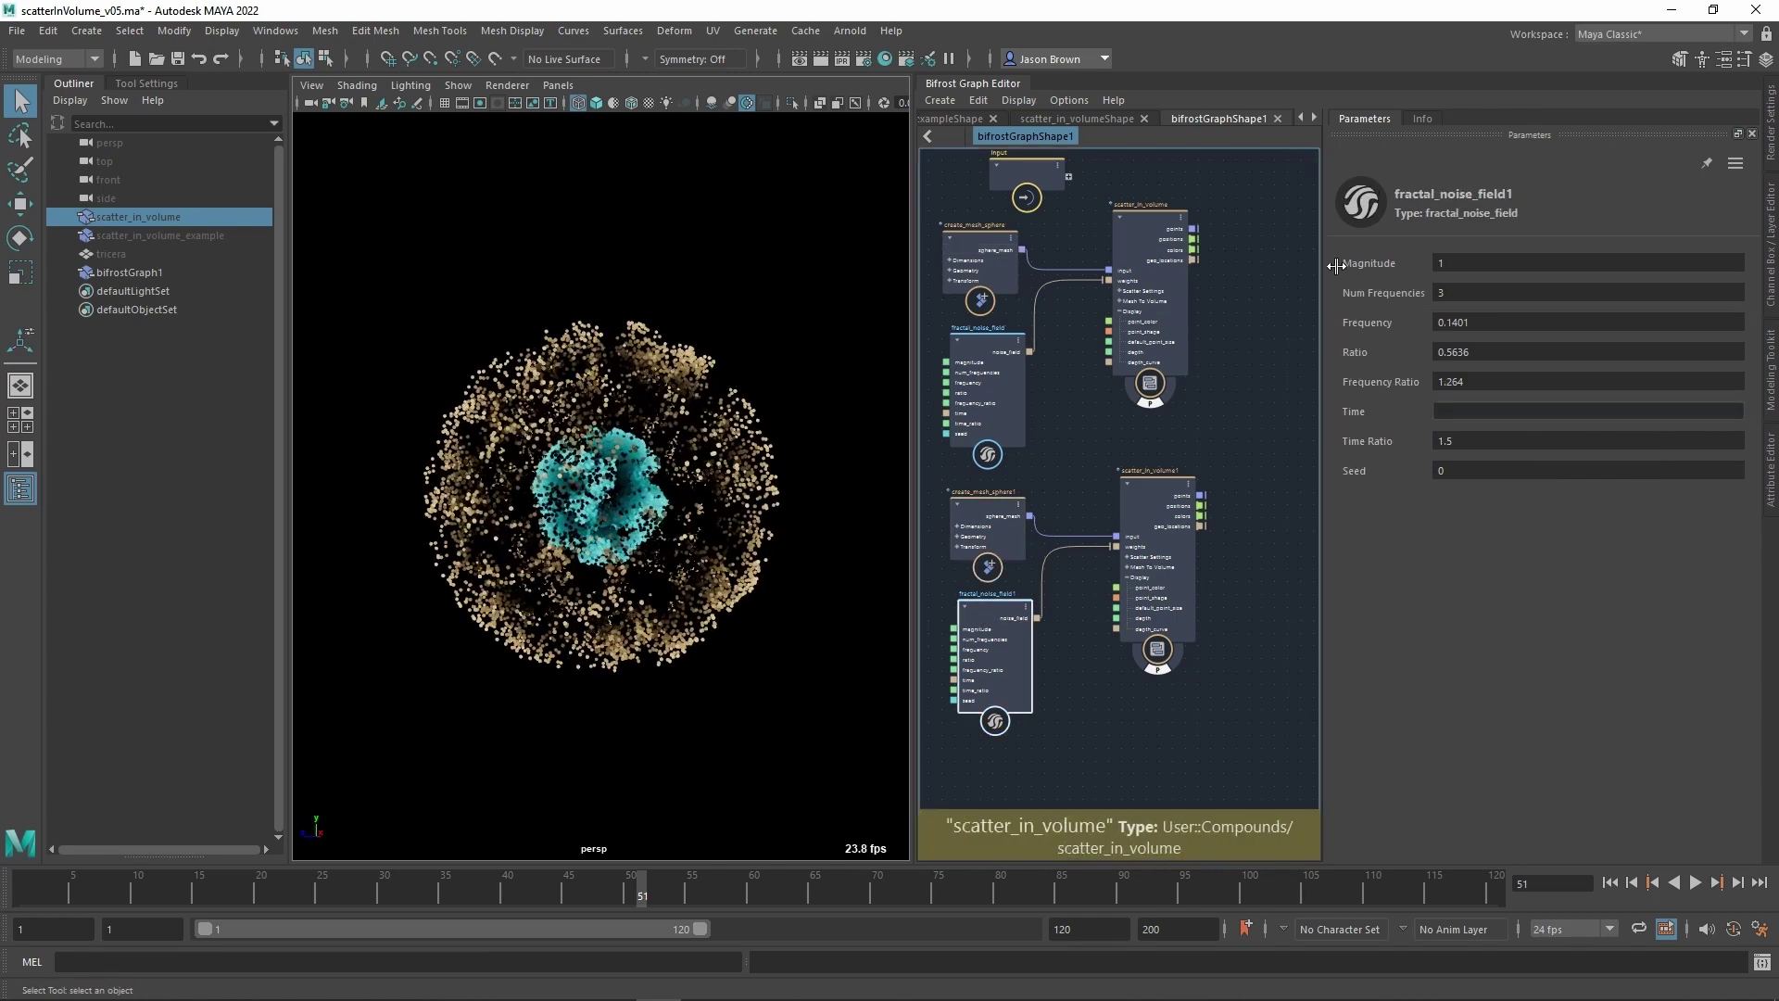
drag(1487, 483, 1686, 487)
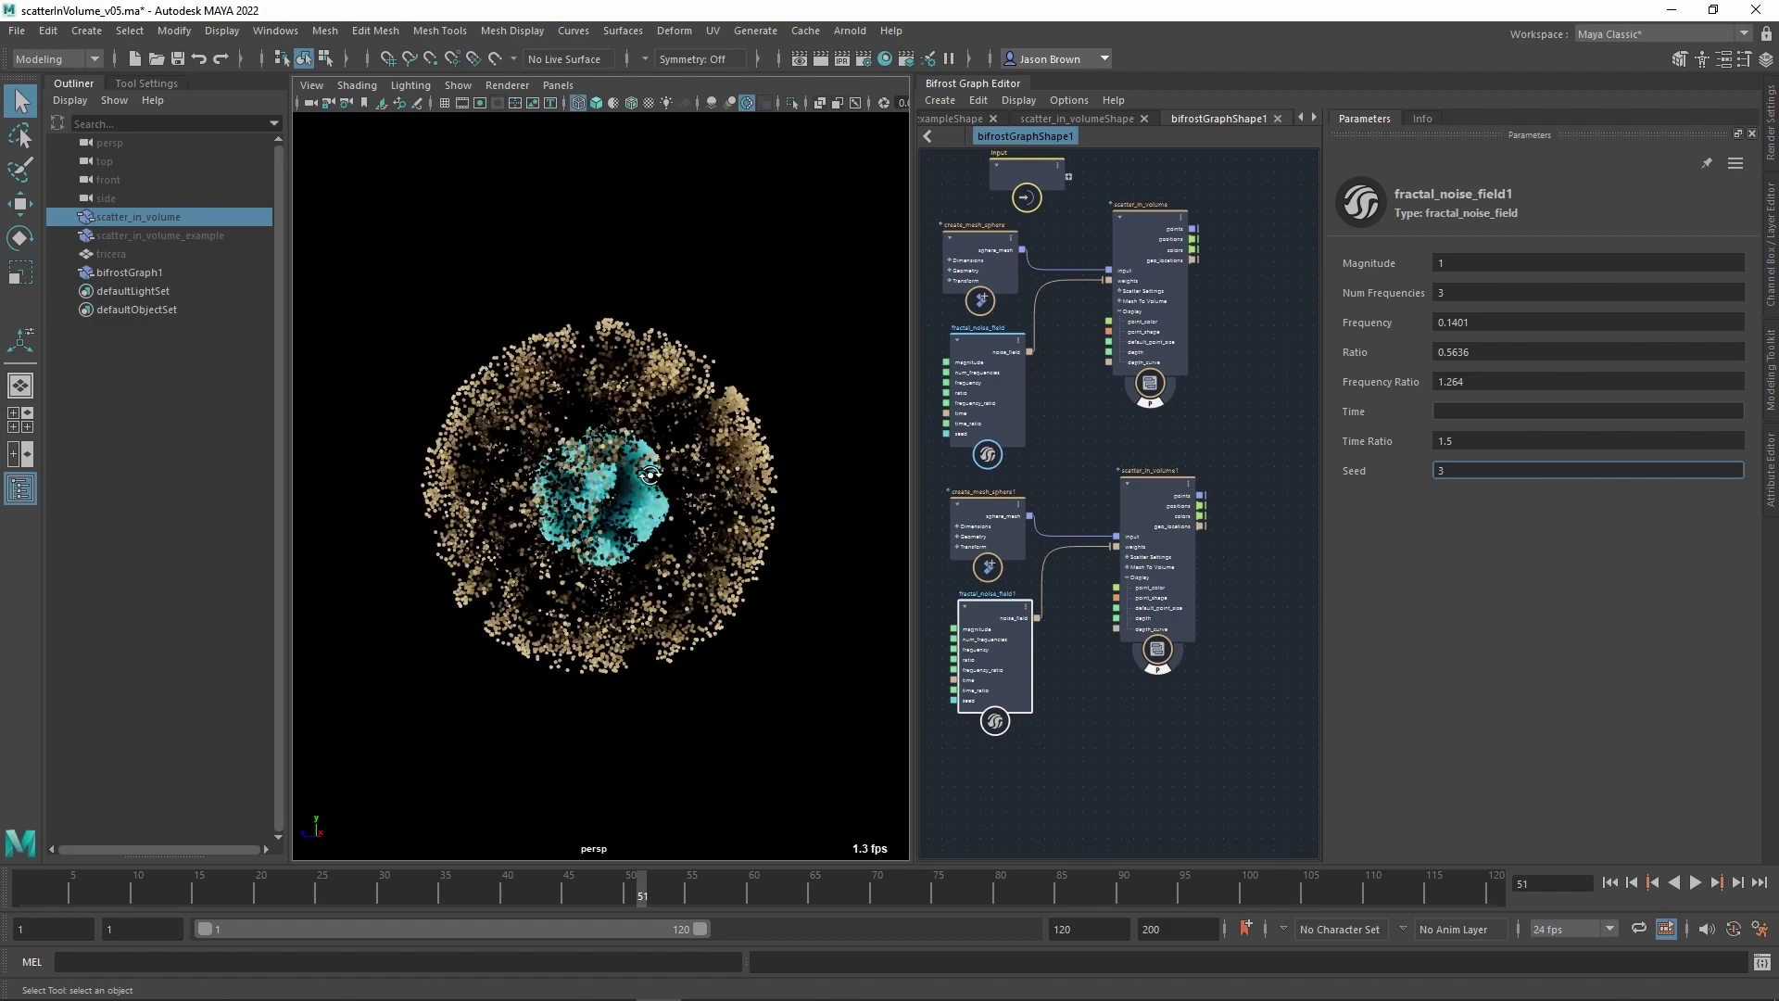
alt+drag(651, 476, 787, 458)
drag(995, 612, 990, 611)
mouse_move(667, 470)
alt+right_down()
mouse_move(768, 470)
mouse_move(648, 470)
alt+right_up()
alt+drag(648, 469, 679, 457)
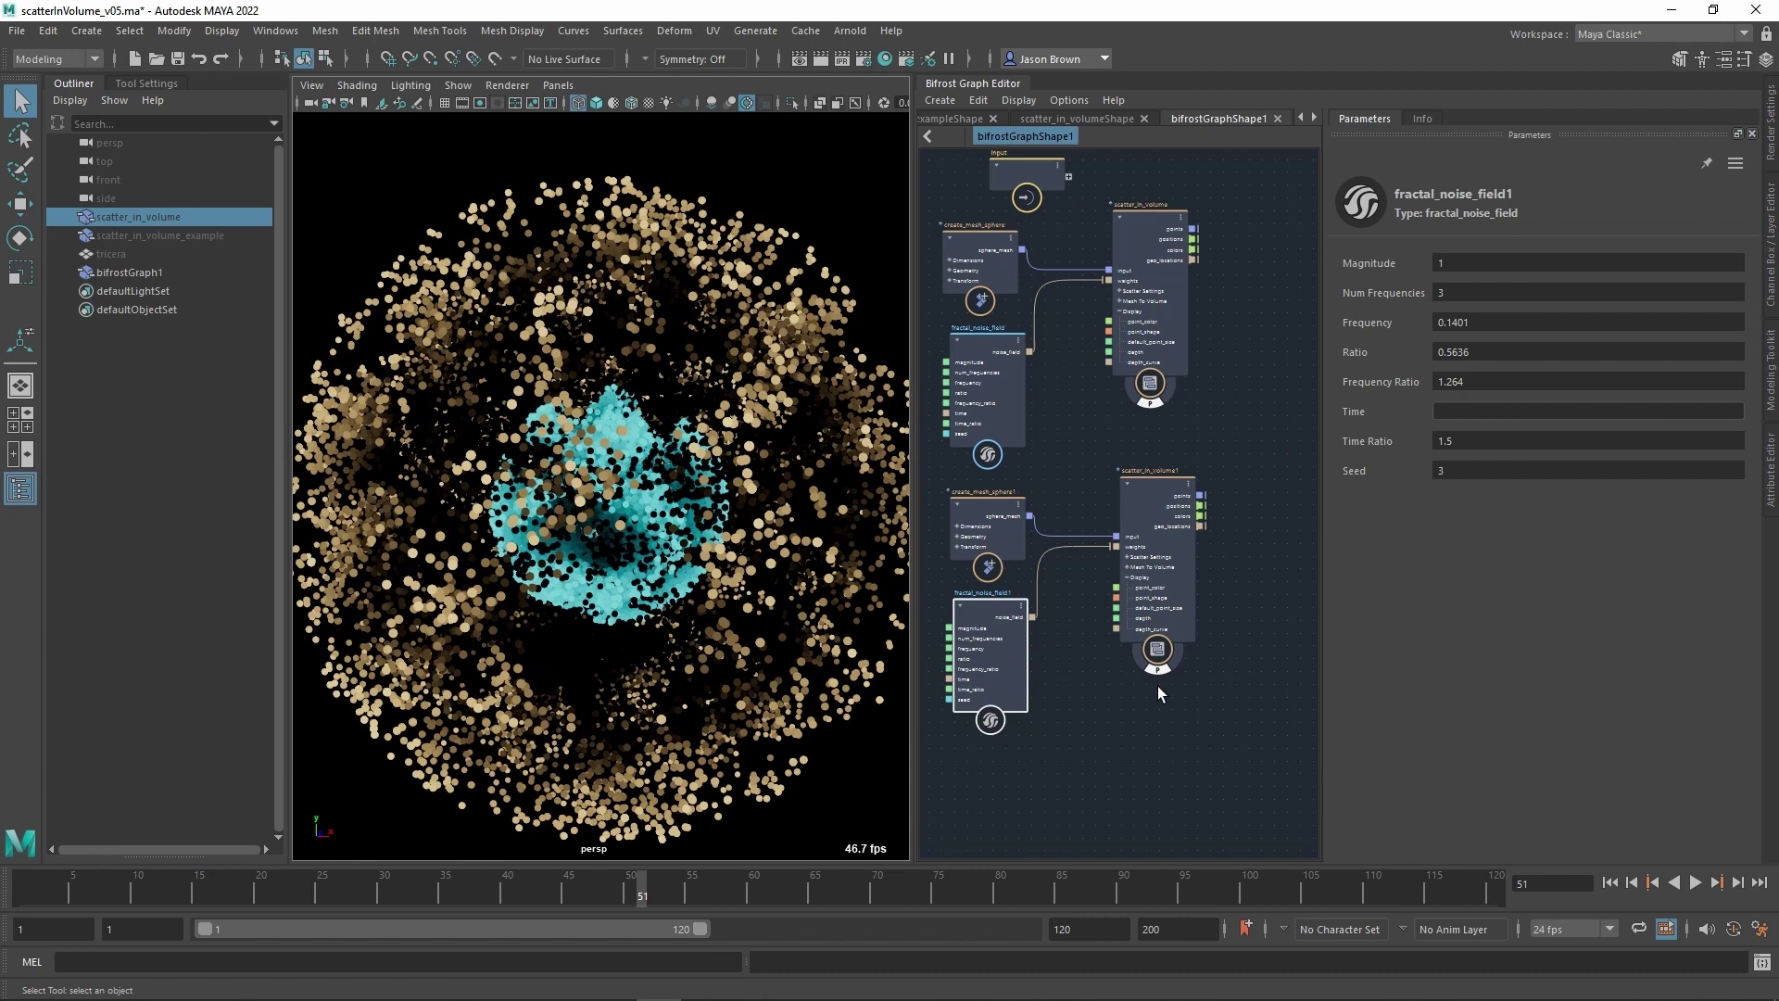
Raise the display depth of scatter_in_volume1 to 18 and view the result from another angle.
click(1147, 497)
scroll(1510, 658, down, 10)
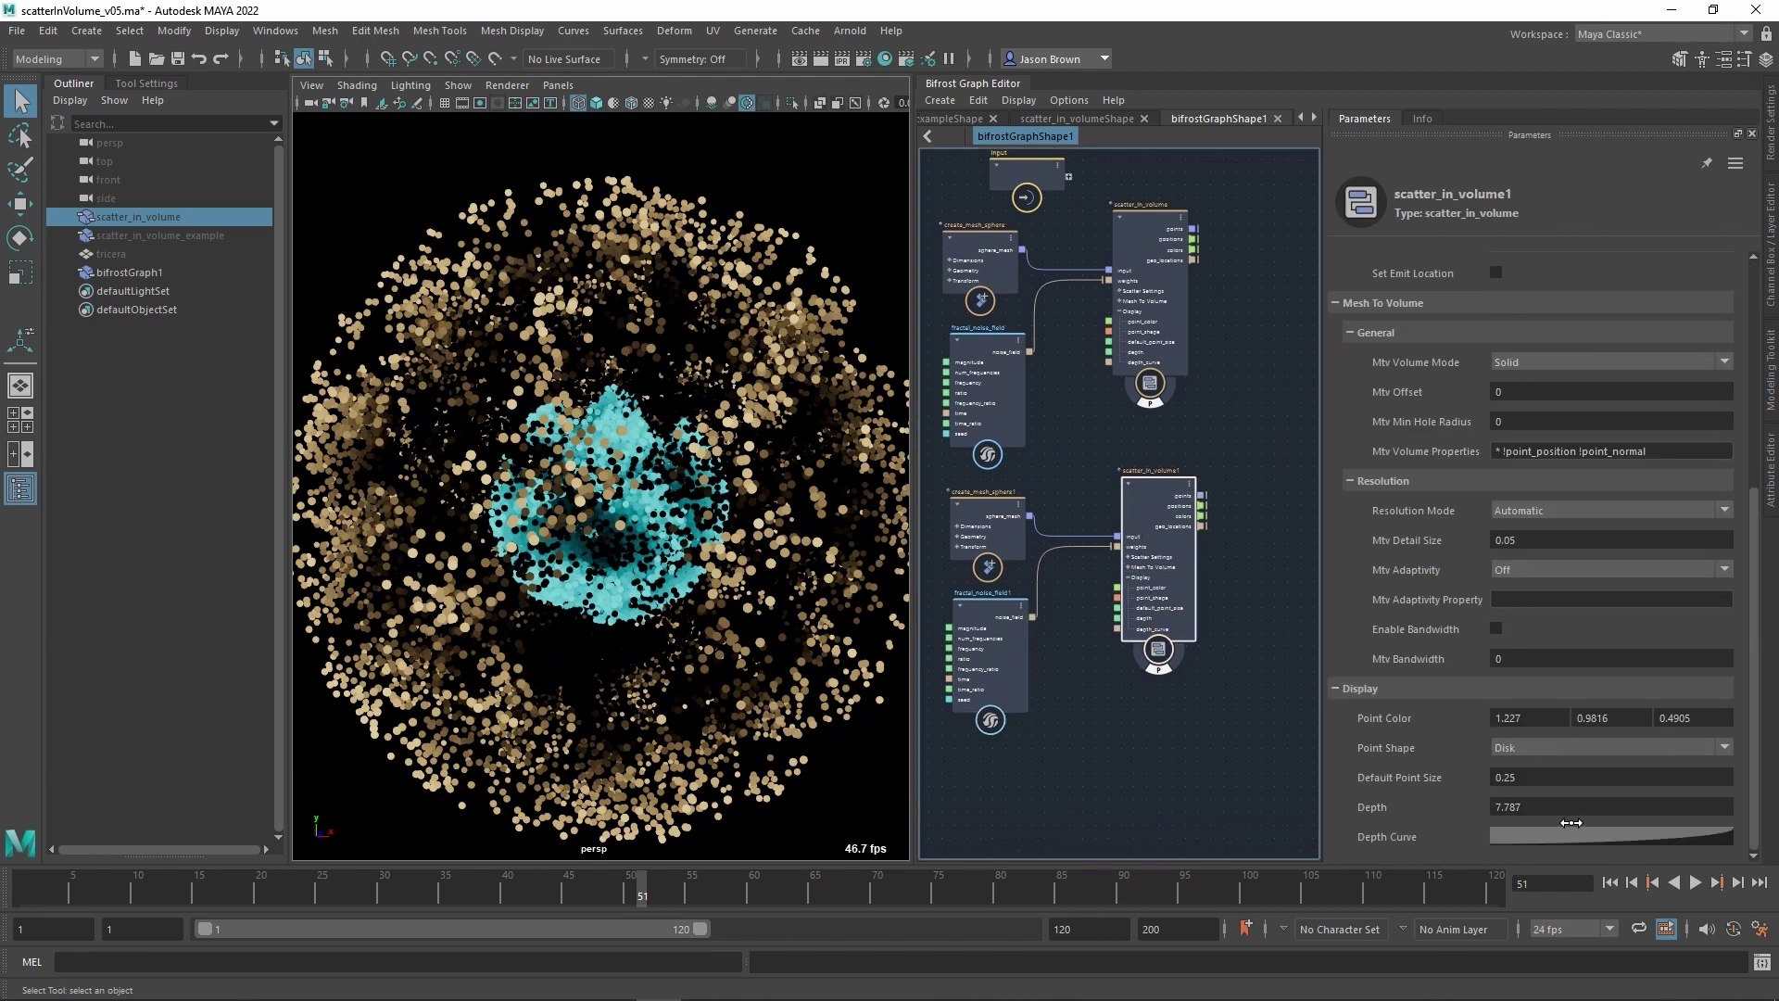
drag(1571, 823, 1696, 823)
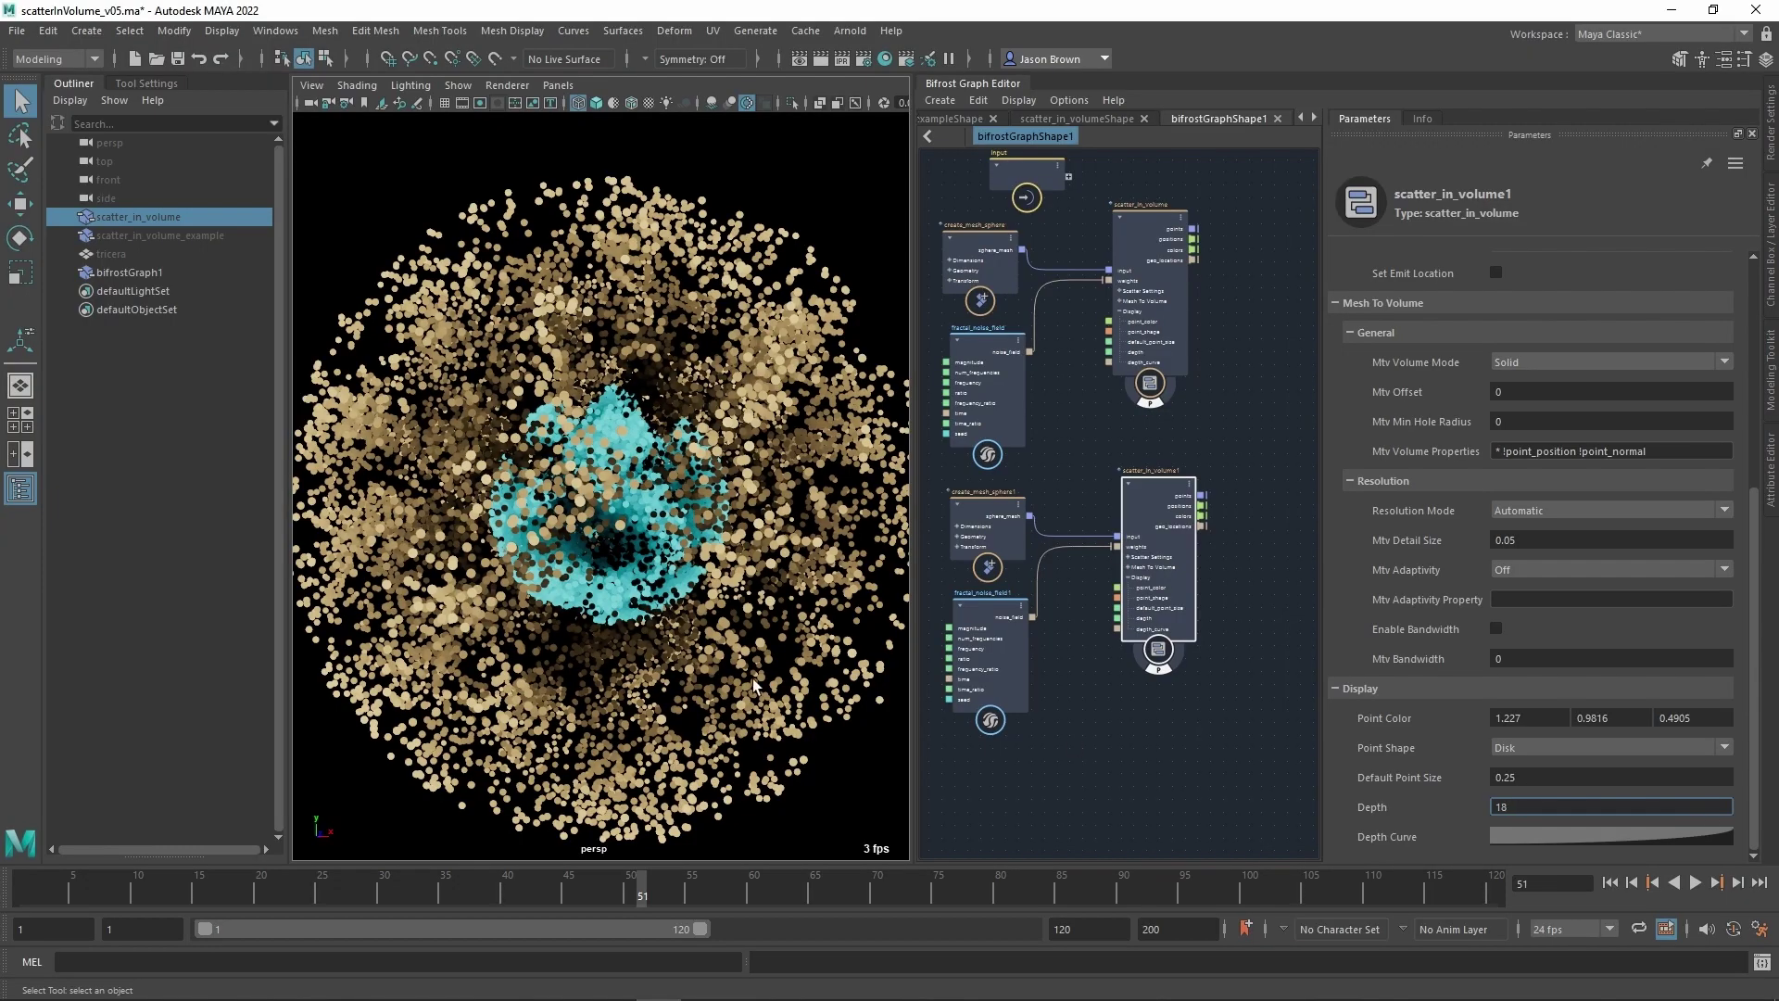
alt+drag(755, 686, 824, 687)
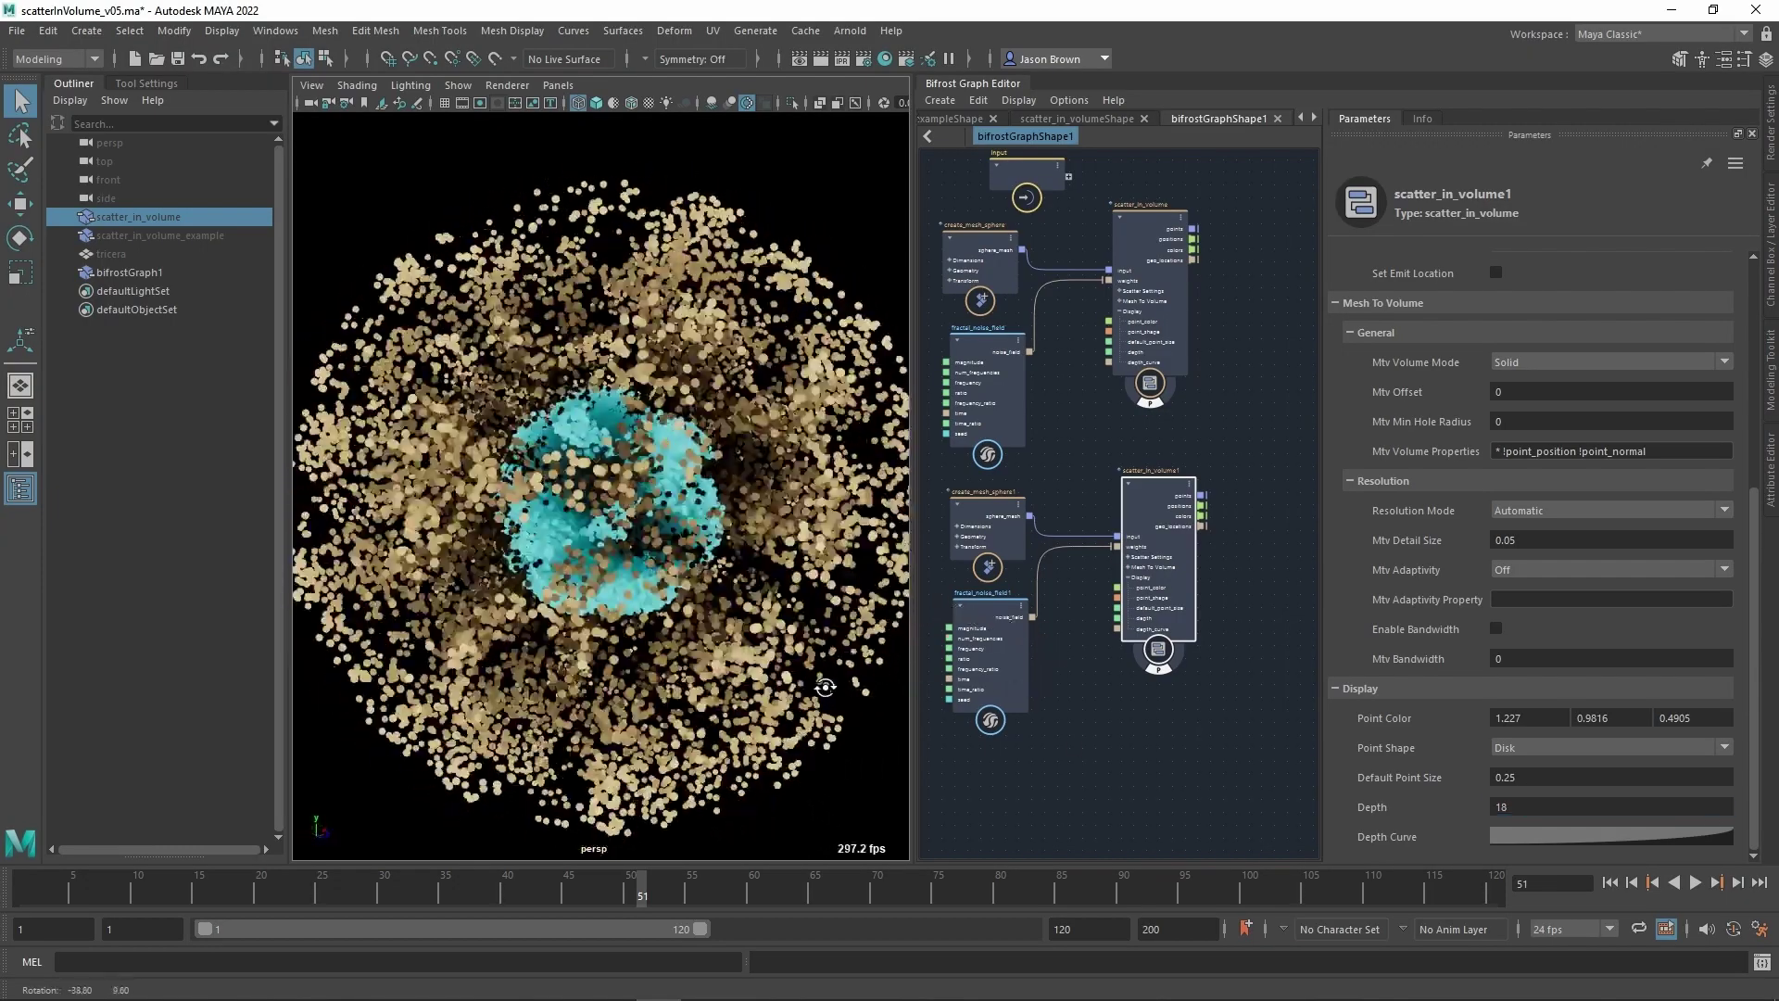
alt+right_drag(824, 686, 689, 680)
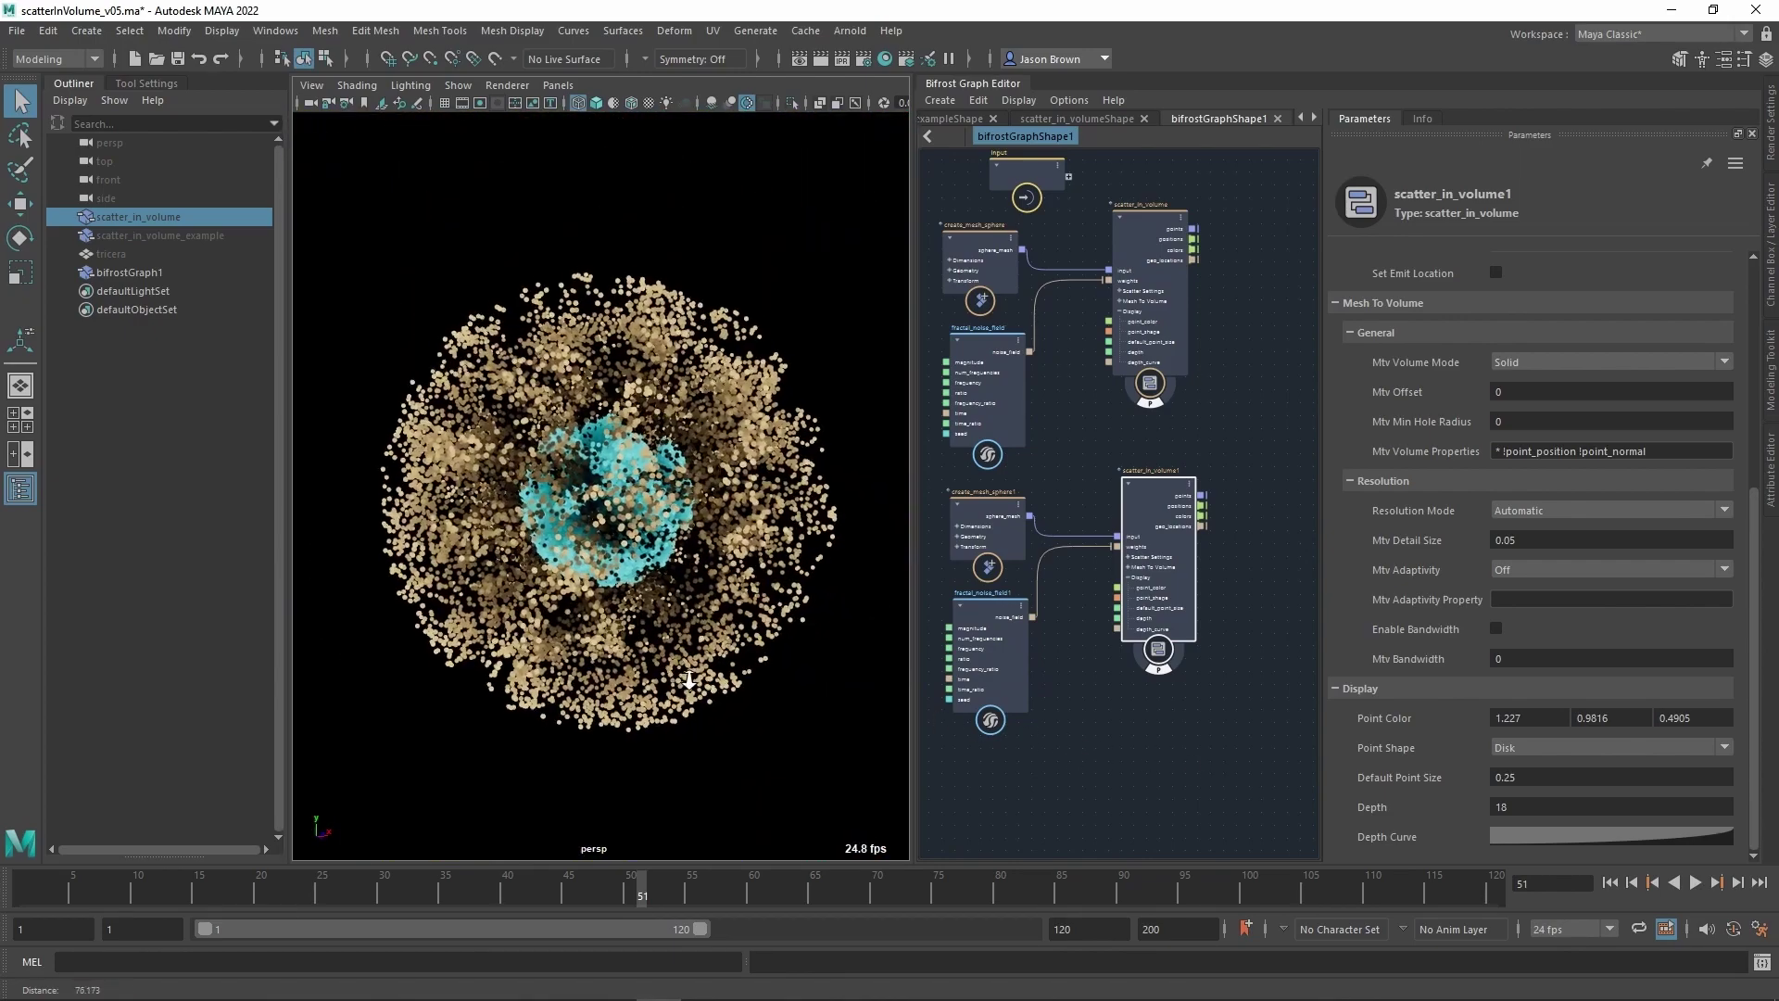
Lower the frequency of fractal_noise_field1 to 0.05981 and examine the outer point cloud from different angles.
mouse_move(688, 679)
alt+mouse_down()
mouse_move(726, 718)
mouse_move(509, 701)
mouse_move(722, 685)
alt+mouse_up()
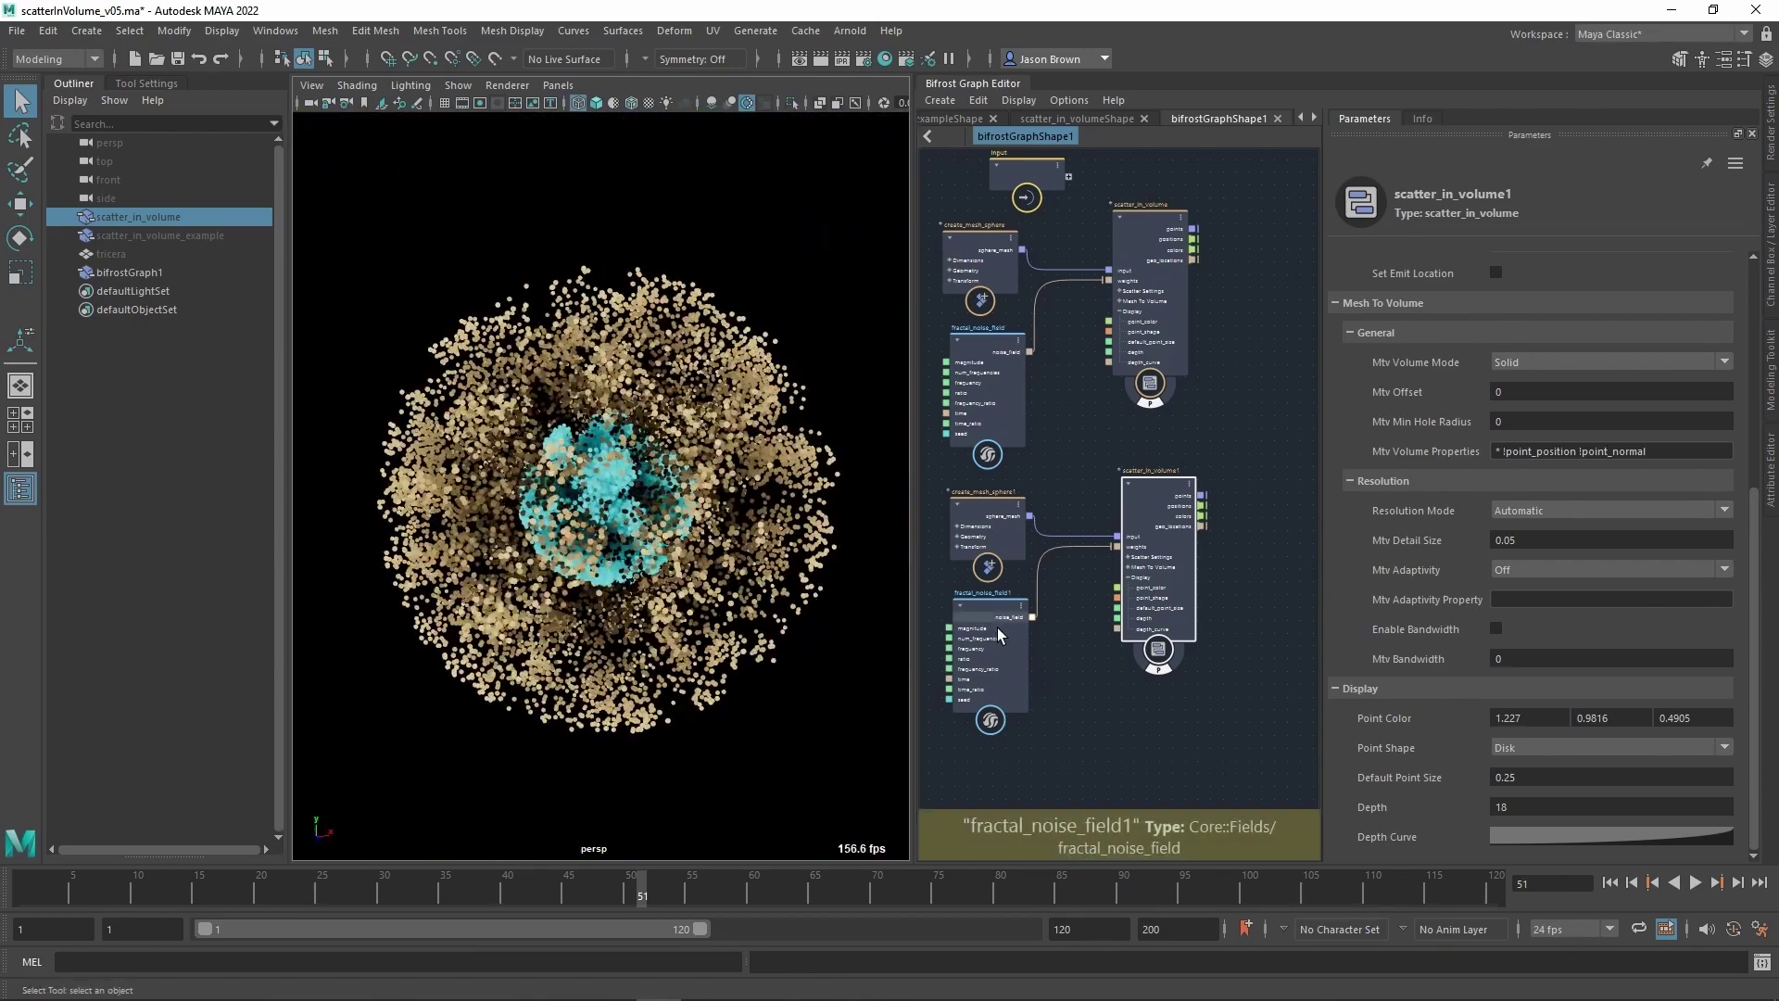
click(1014, 619)
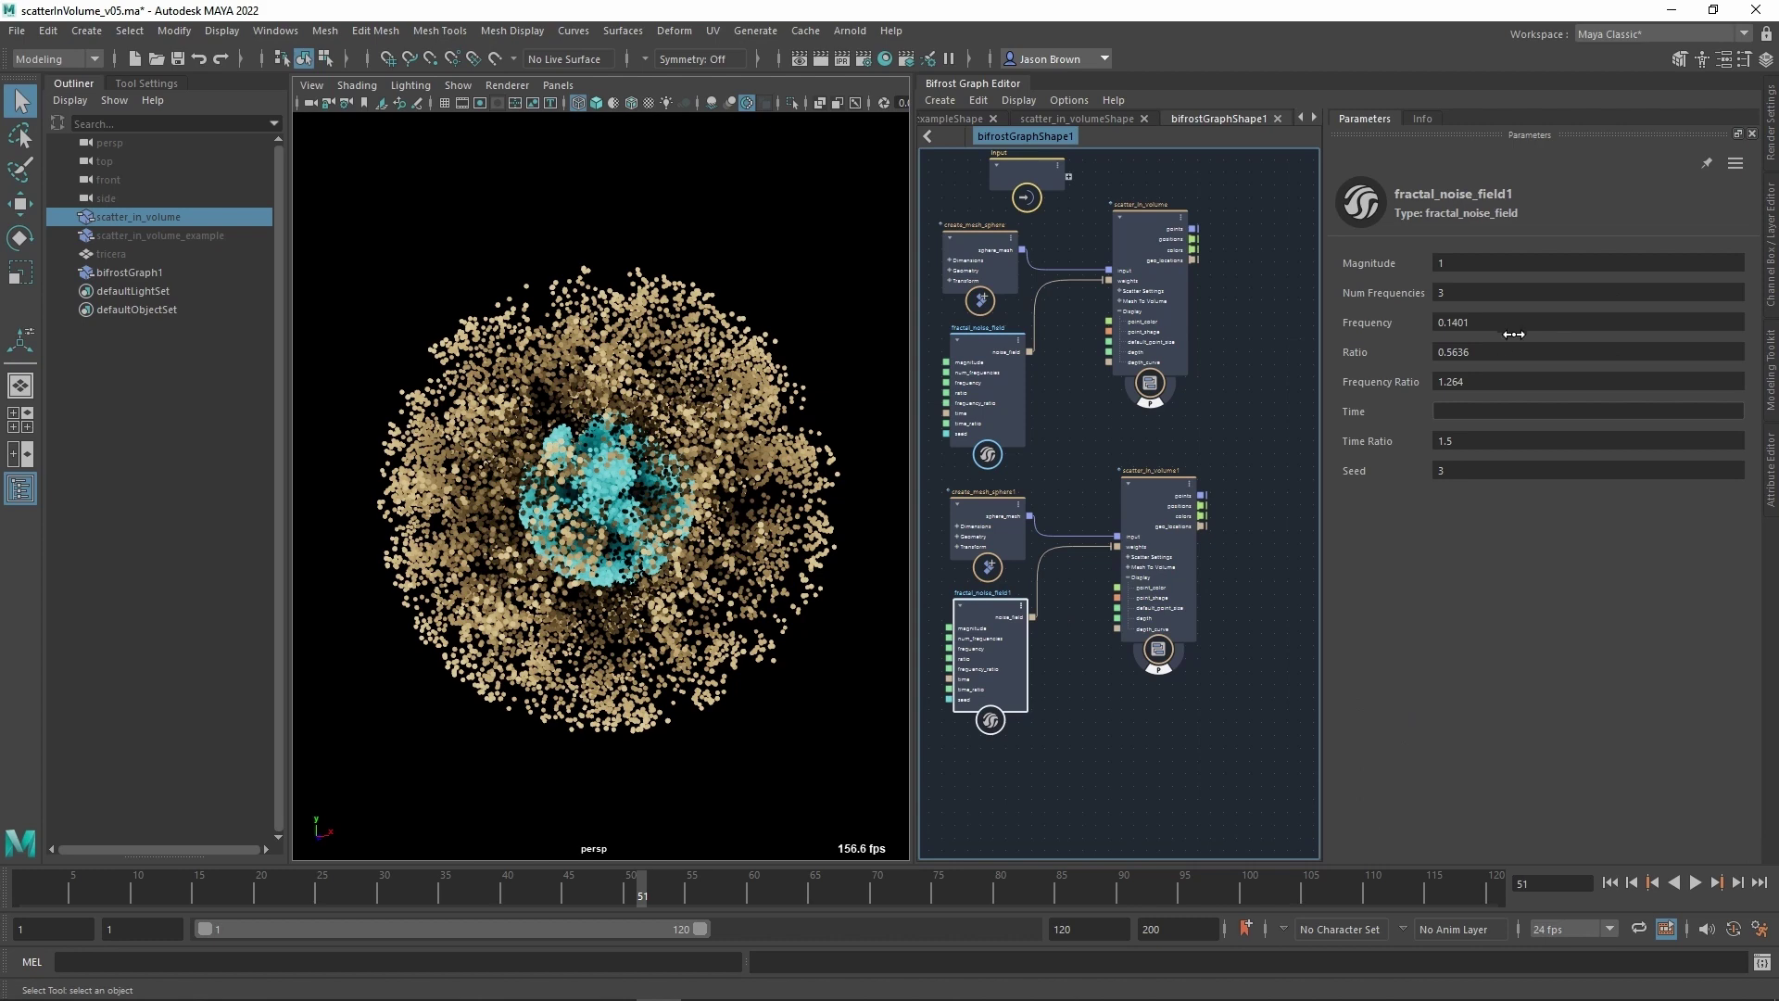
drag(1514, 335, 1372, 335)
alt+drag(567, 347, 797, 403)
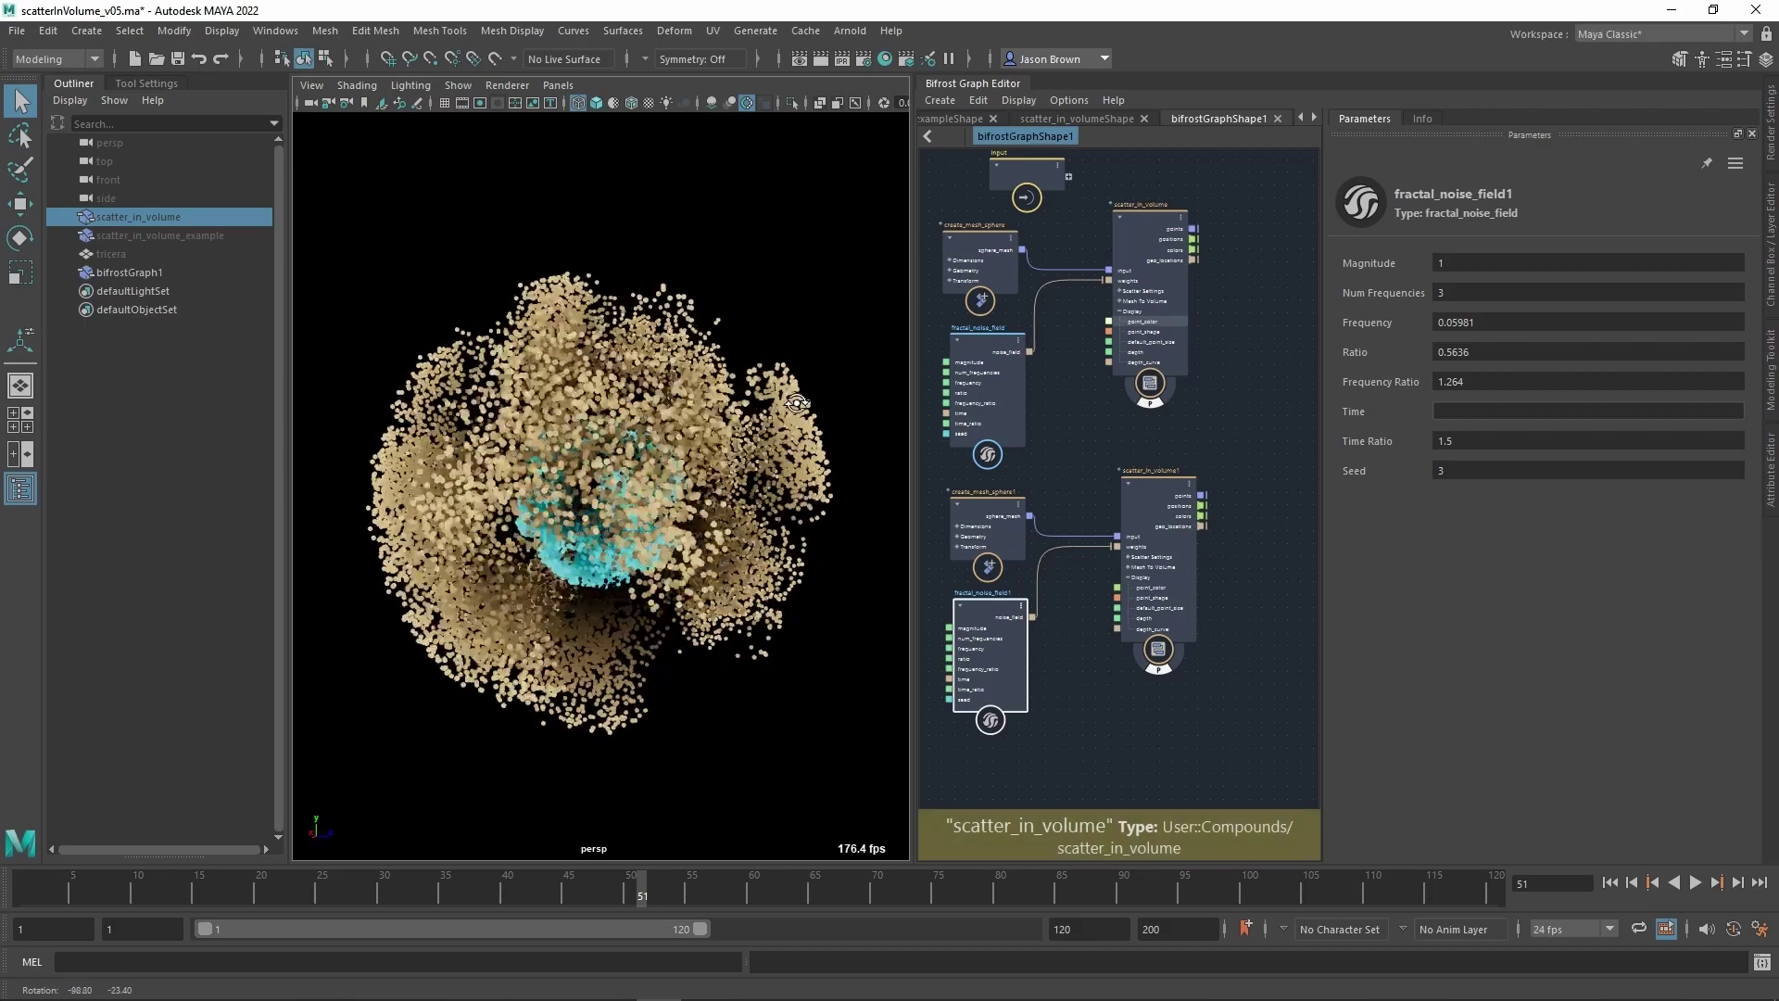
alt+drag(907, 418, 731, 485)
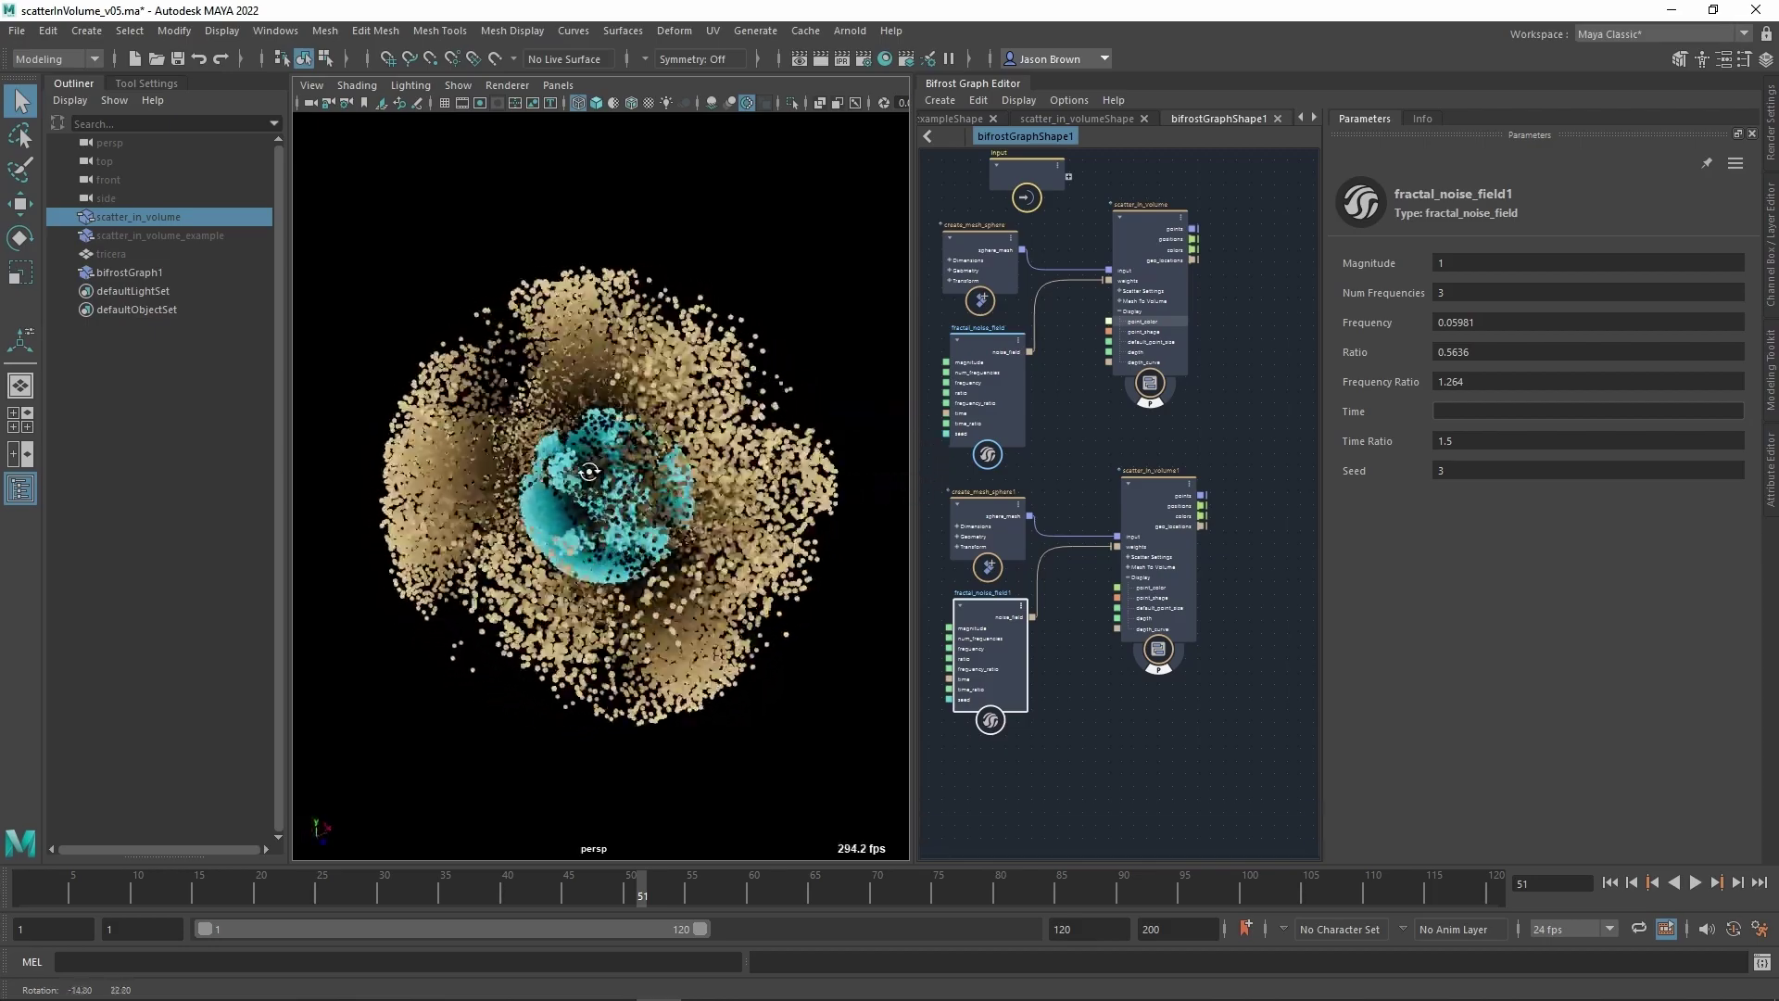
Set the scatter amount of scatter_in_volume1 to 8000.
click(1155, 493)
click(1546, 414)
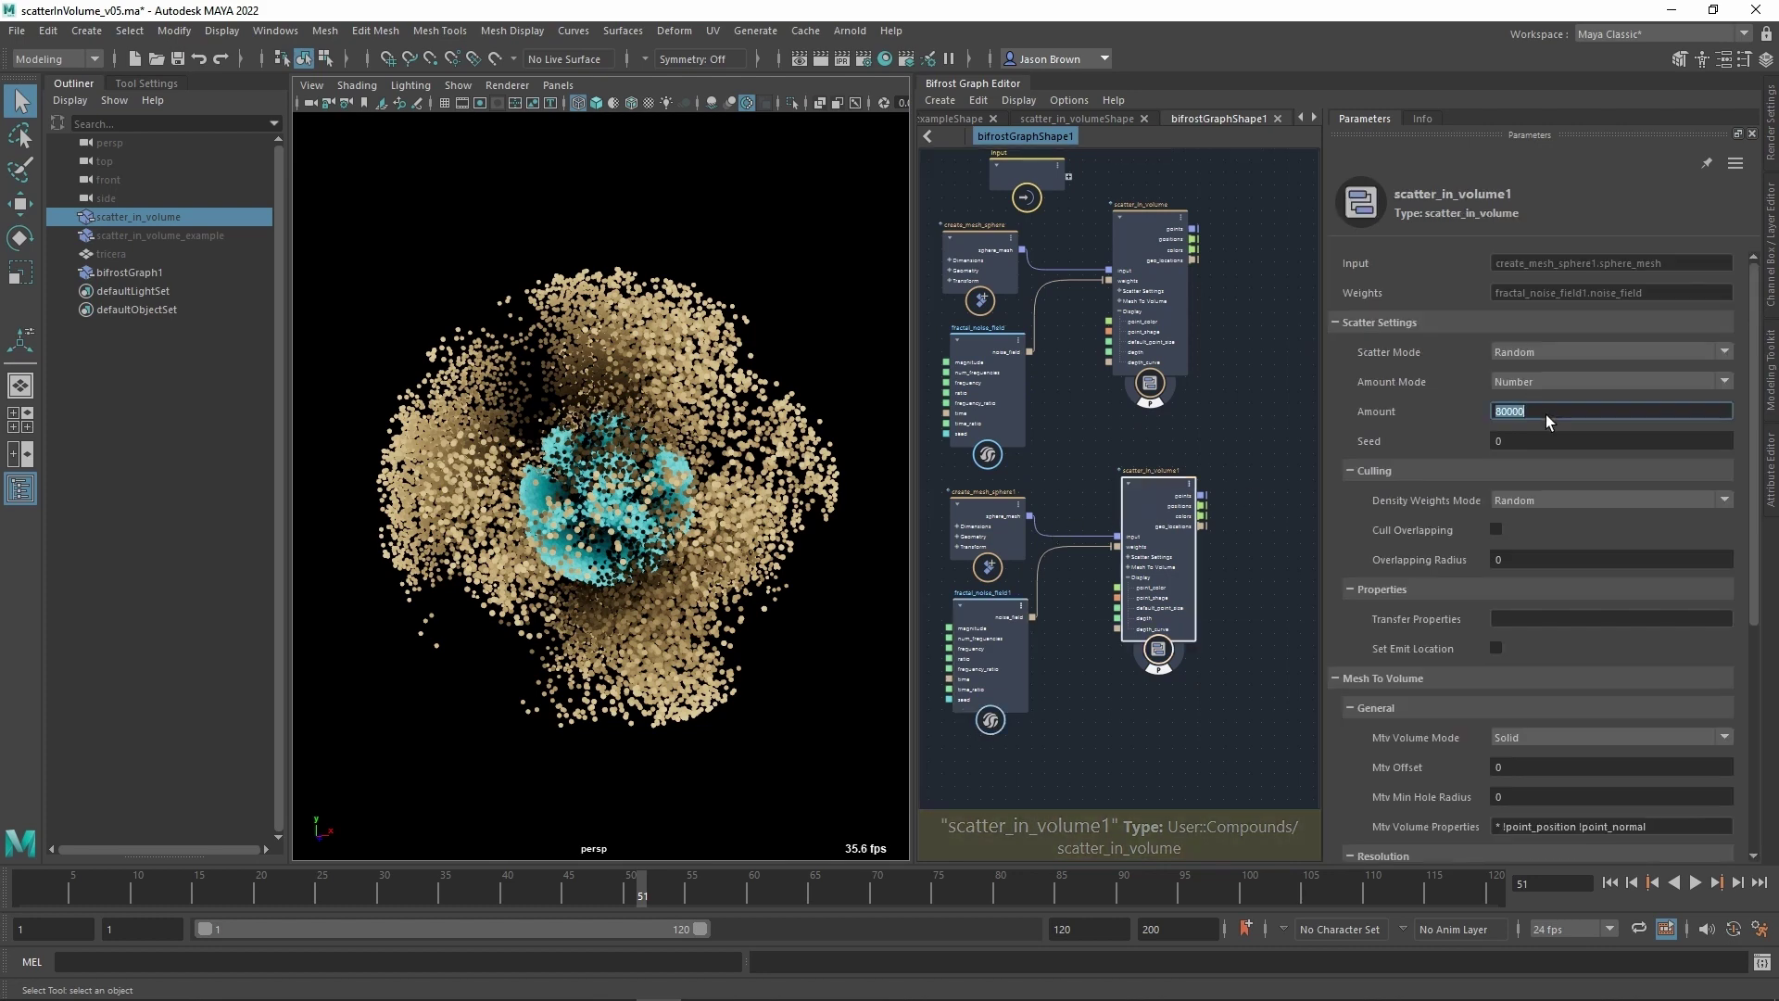
text(8000)
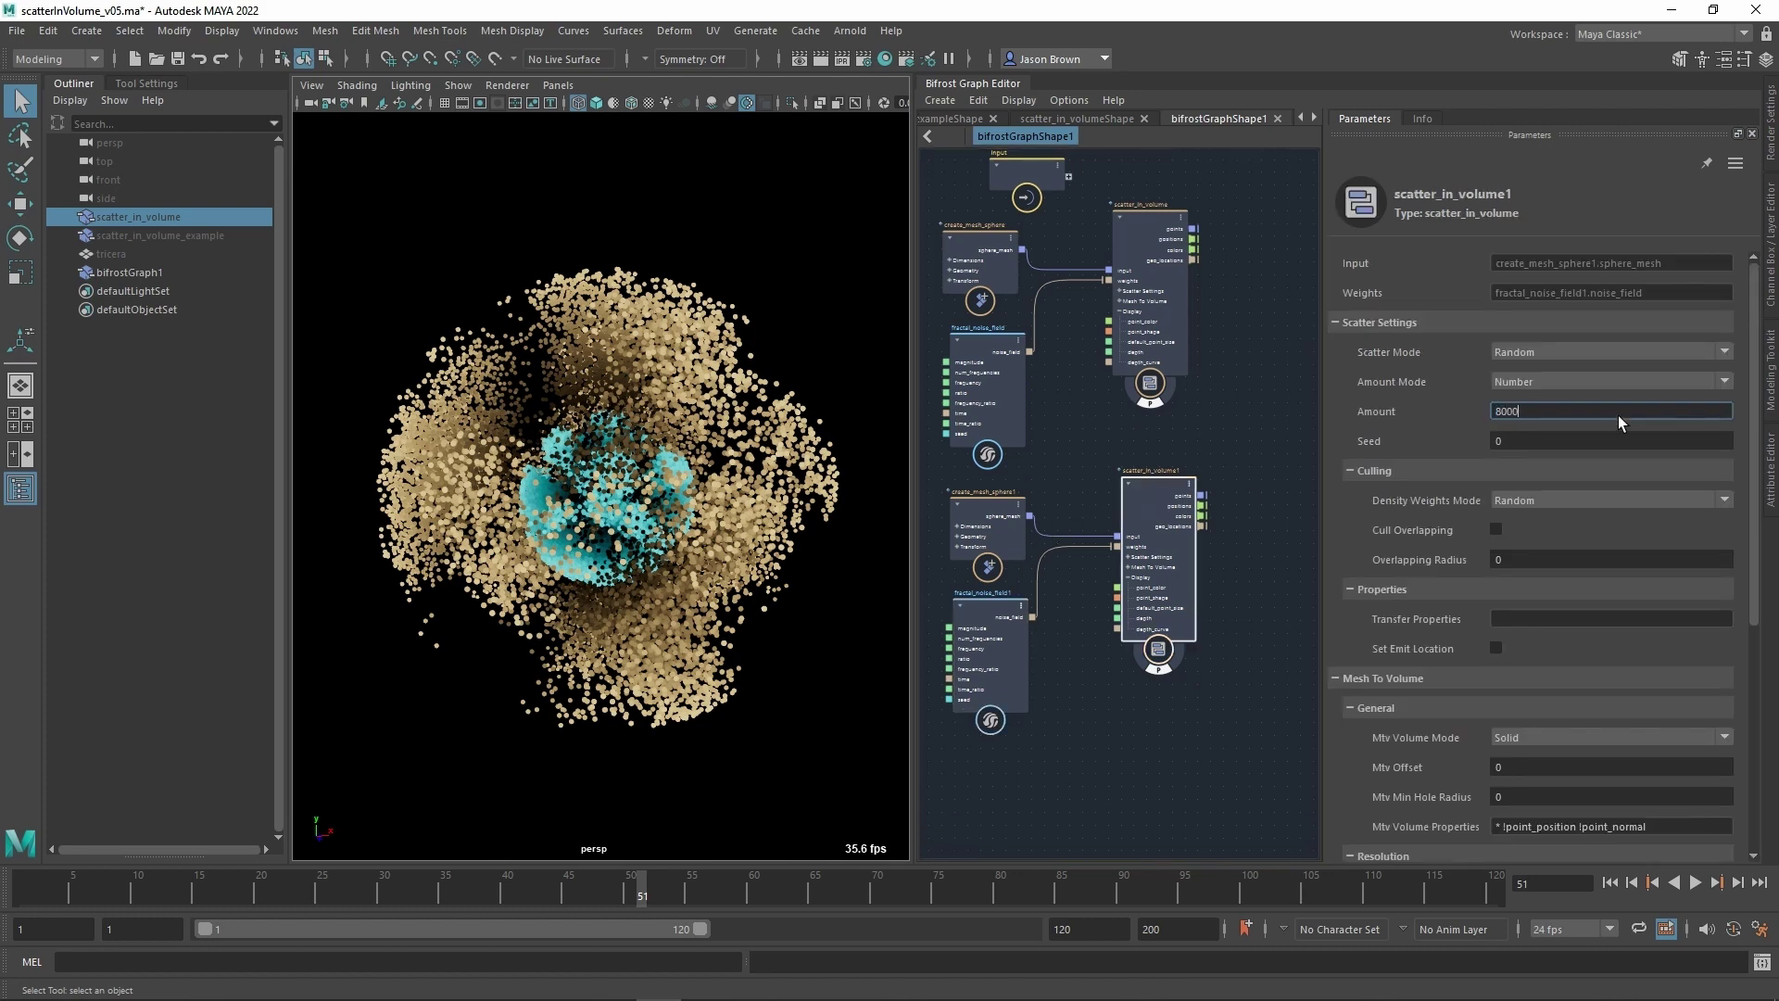
key(Return)
alt+drag(689, 419, 814, 396)
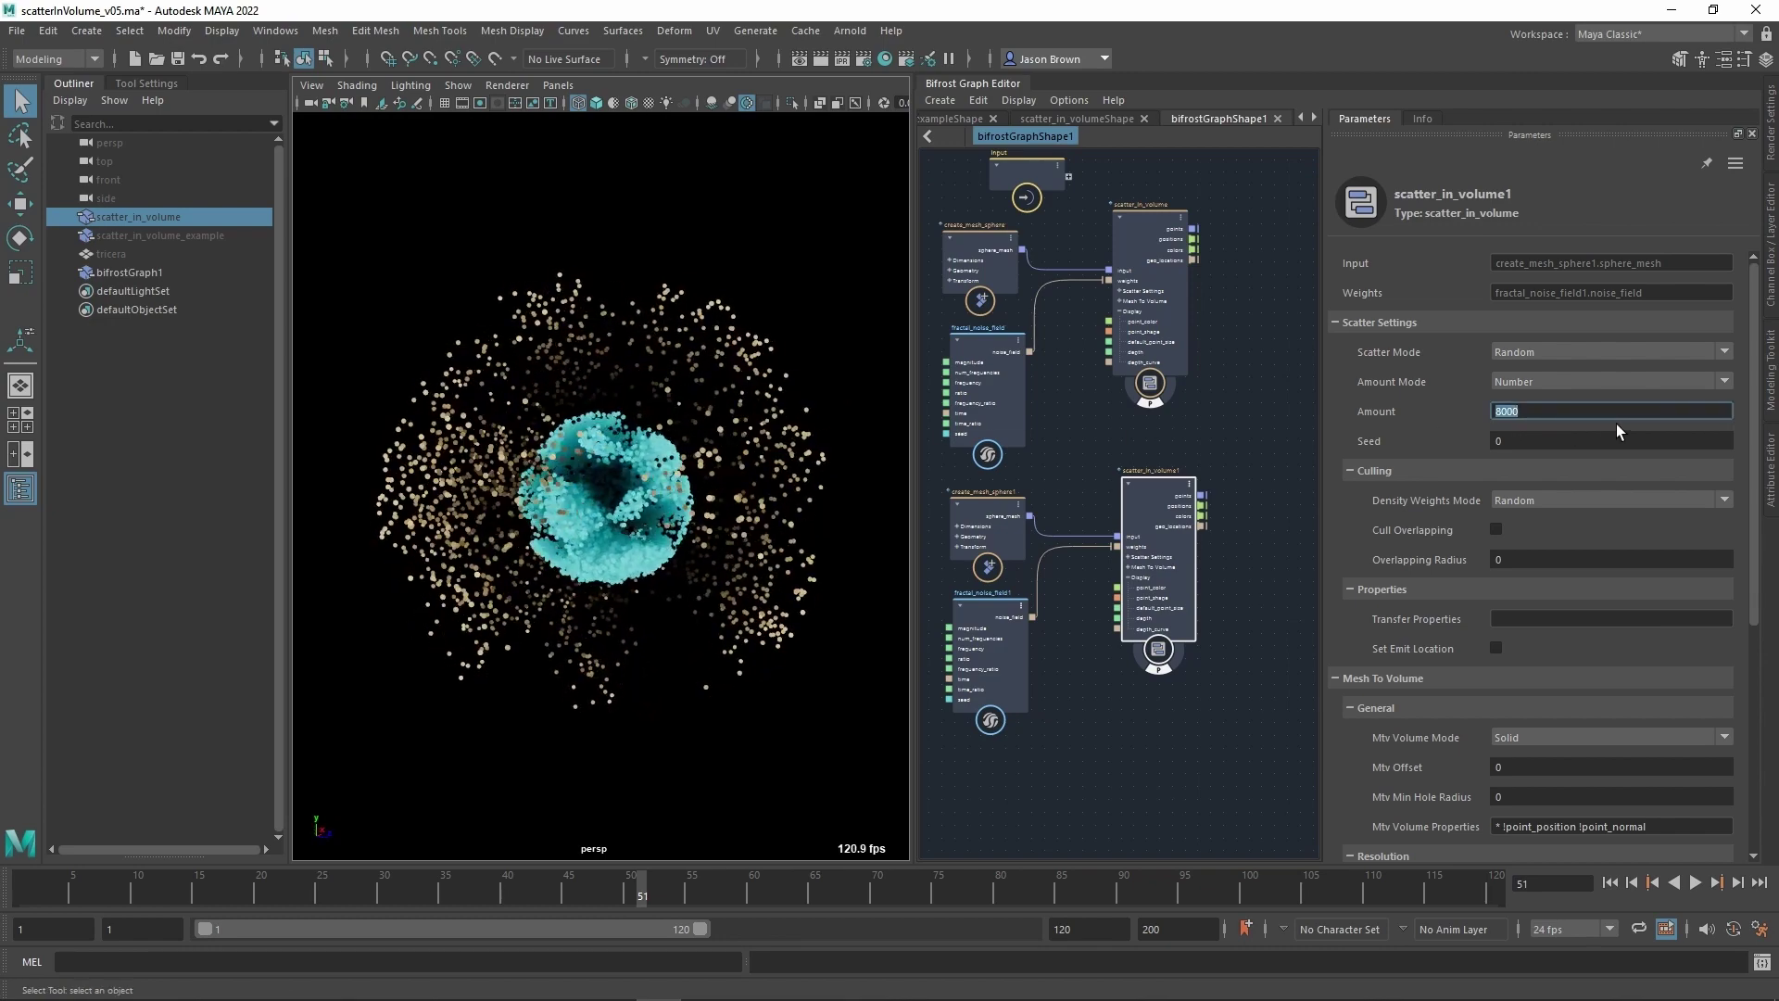
Set the scatter amount of scatter_in_volume1 to 40000 and inspect both point clouds up close.
text(40000)
key(Return)
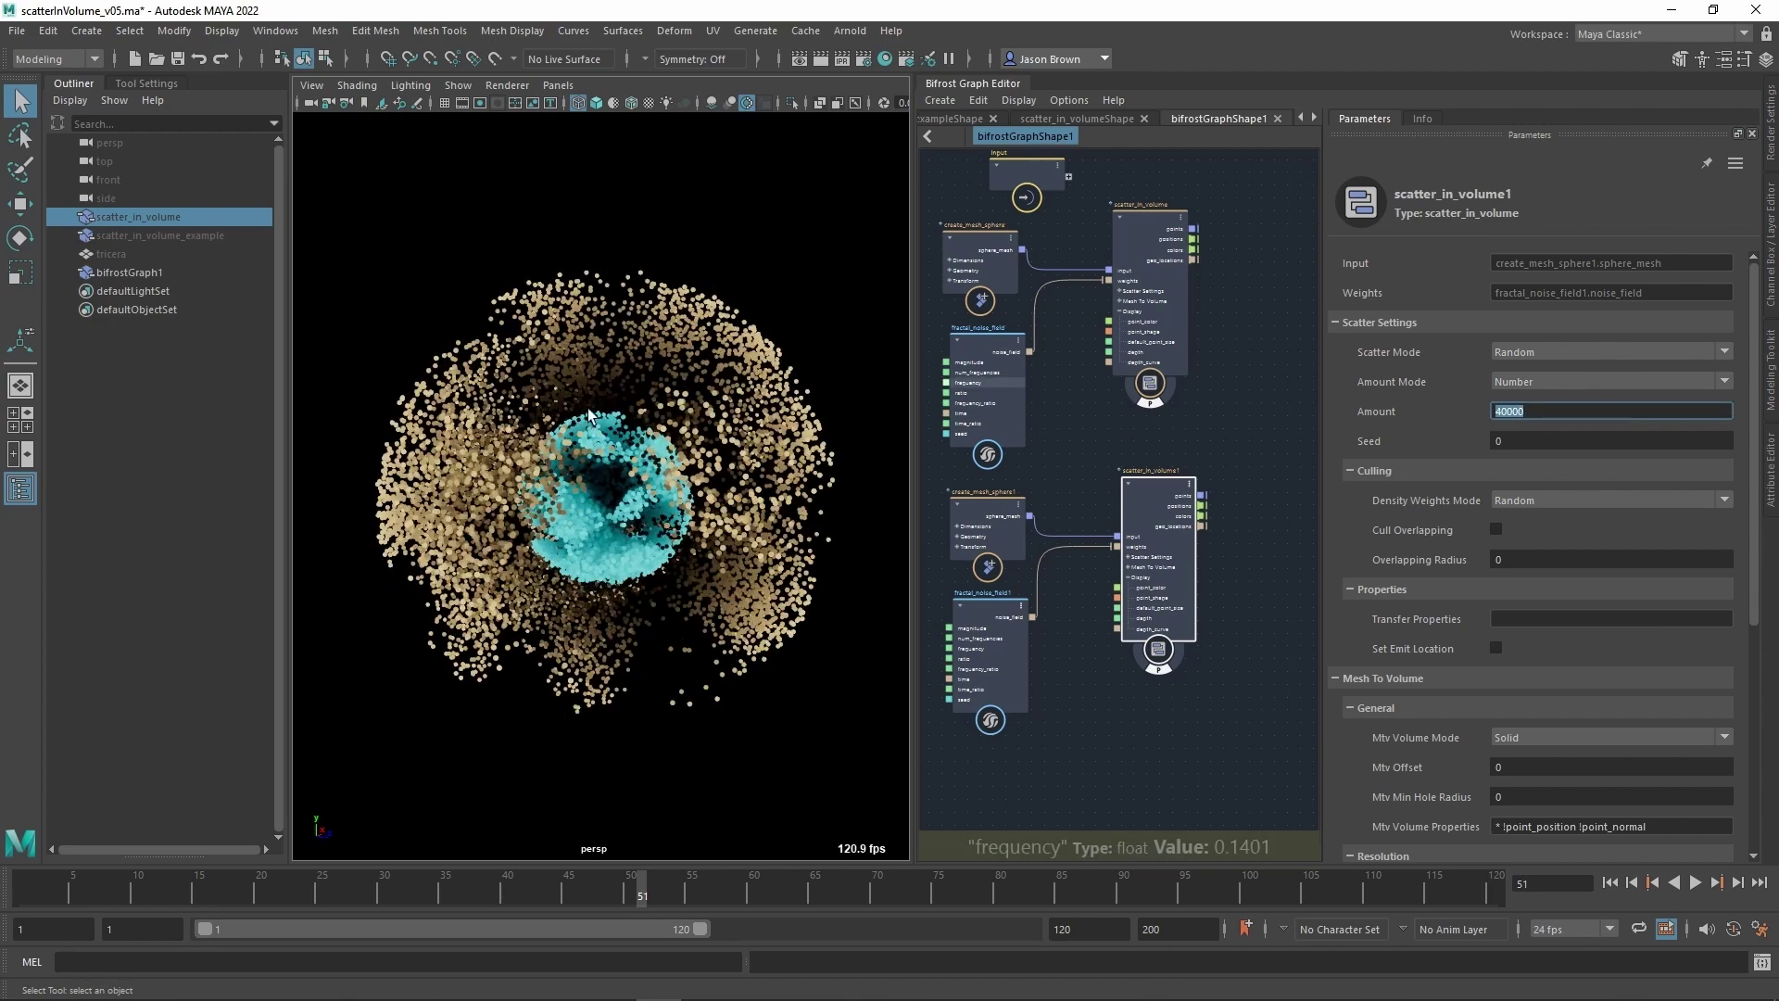
alt+right_drag(590, 414, 577, 456)
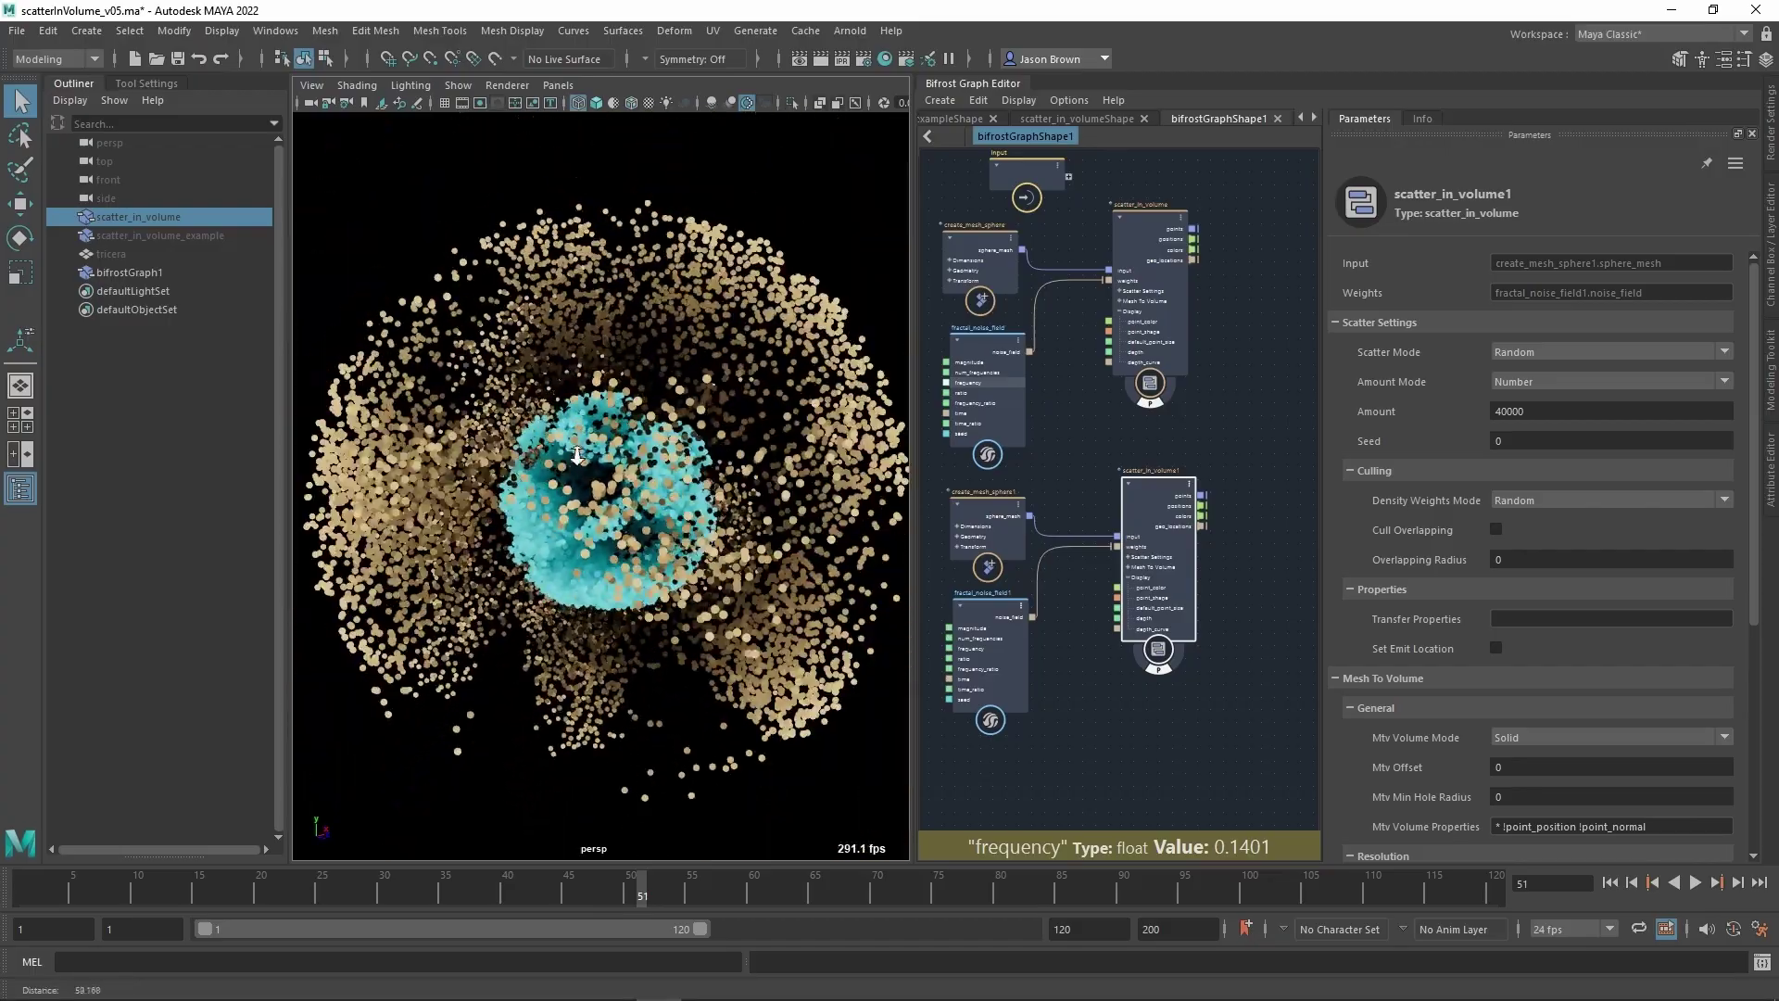
mouse_move(577, 456)
alt+mouse_down()
mouse_move(623, 463)
mouse_move(593, 475)
alt+mouse_up()
alt+right_drag(593, 474, 547, 471)
alt+drag(547, 471, 658, 454)
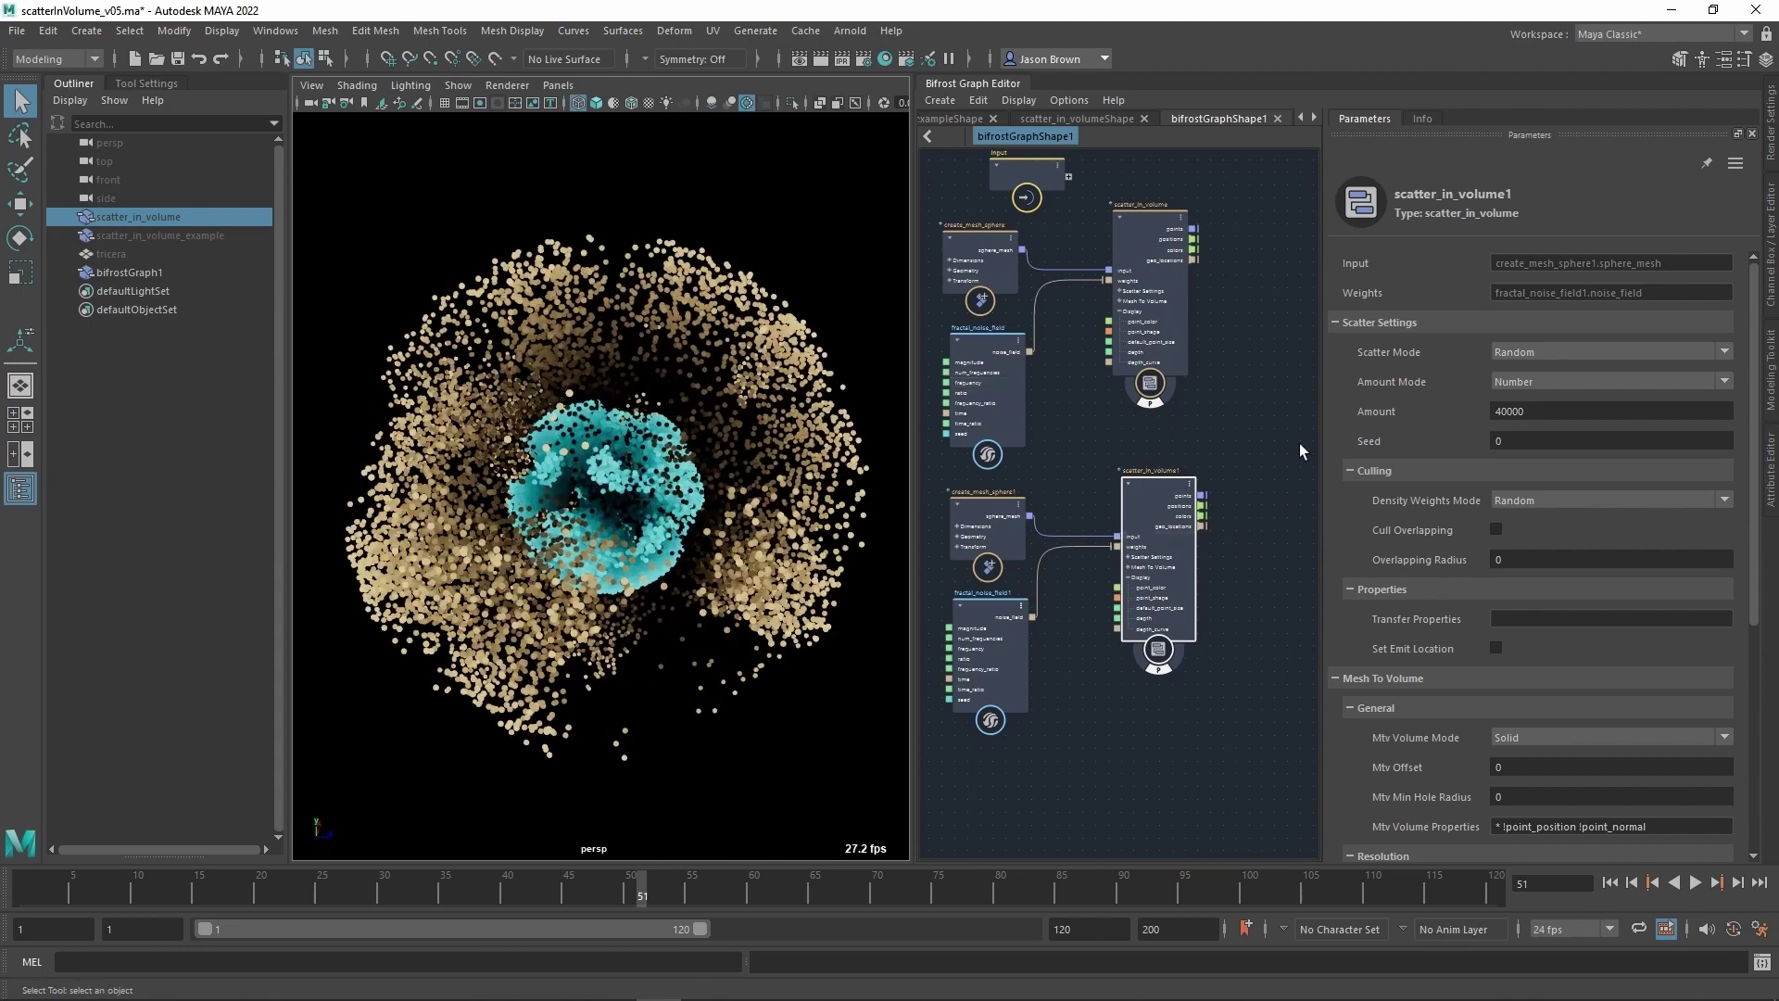
Turn off viewport display for scatter_in_volume and switch the viewport background to grey to examine the outer cloud alone.
click(1155, 405)
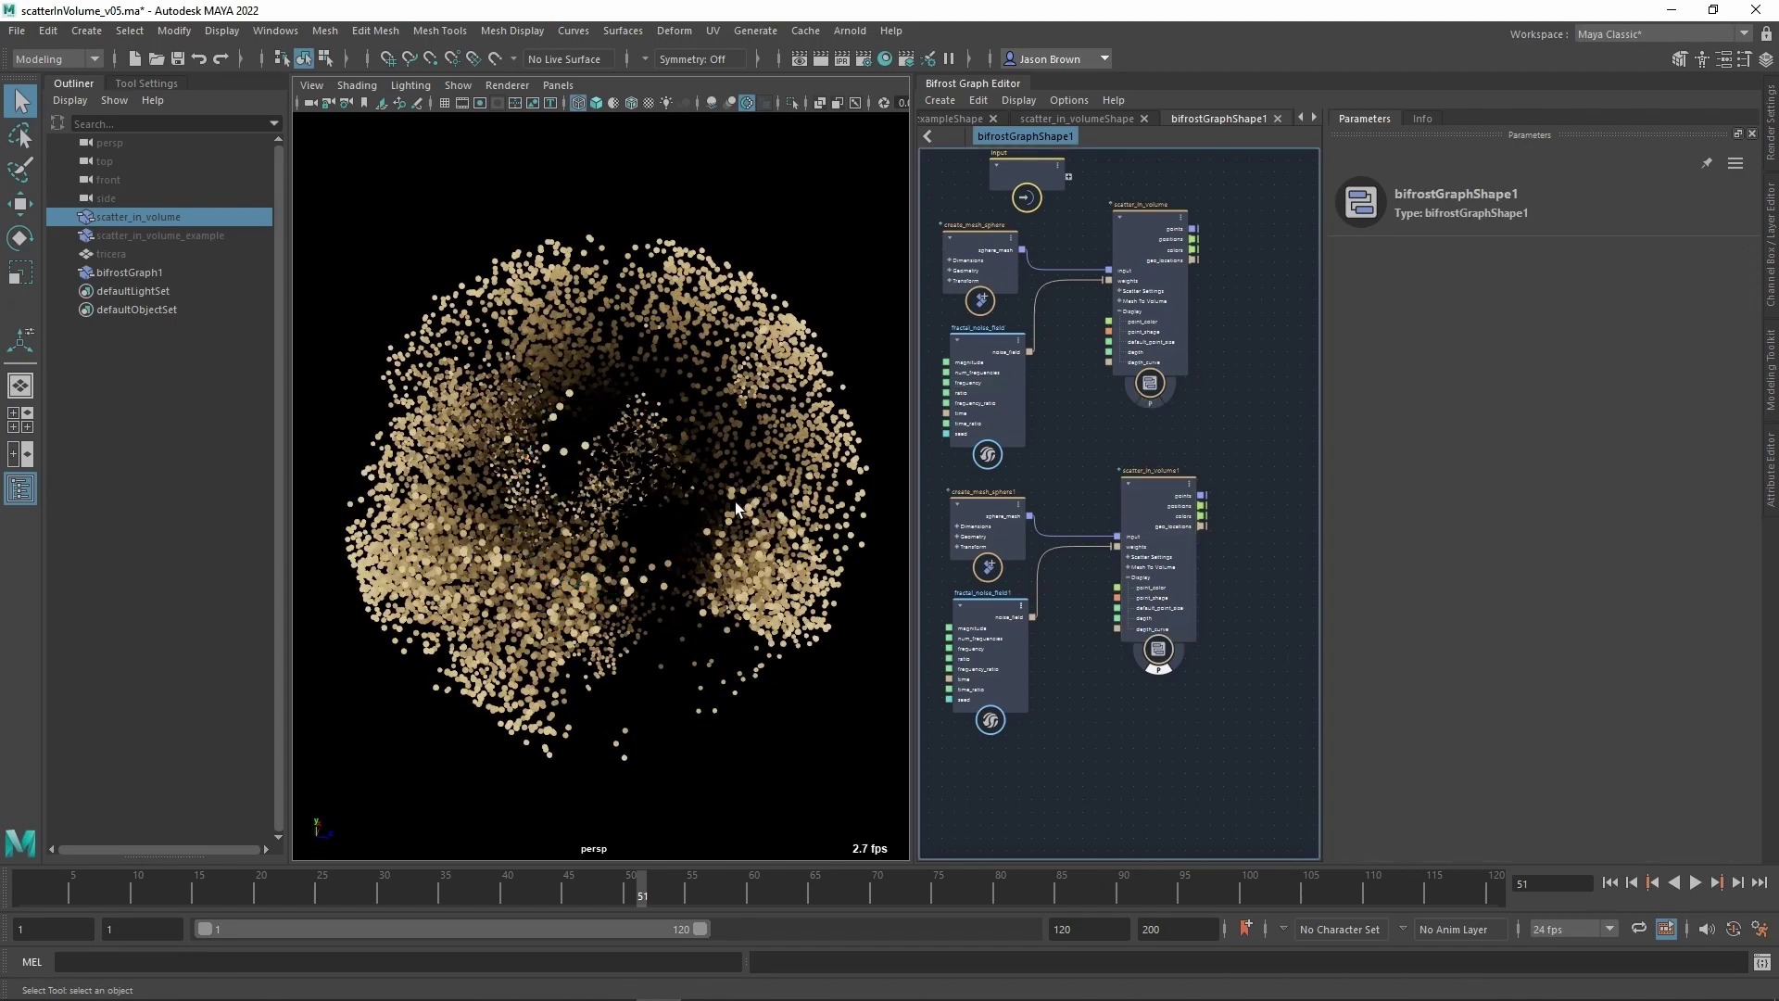
key(alt+b)
mouse_move(691, 570)
alt+right_down()
mouse_move(672, 521)
mouse_move(1219, 603)
mouse_move(758, 538)
mouse_move(686, 547)
alt+right_up()
alt+drag(686, 547, 612, 552)
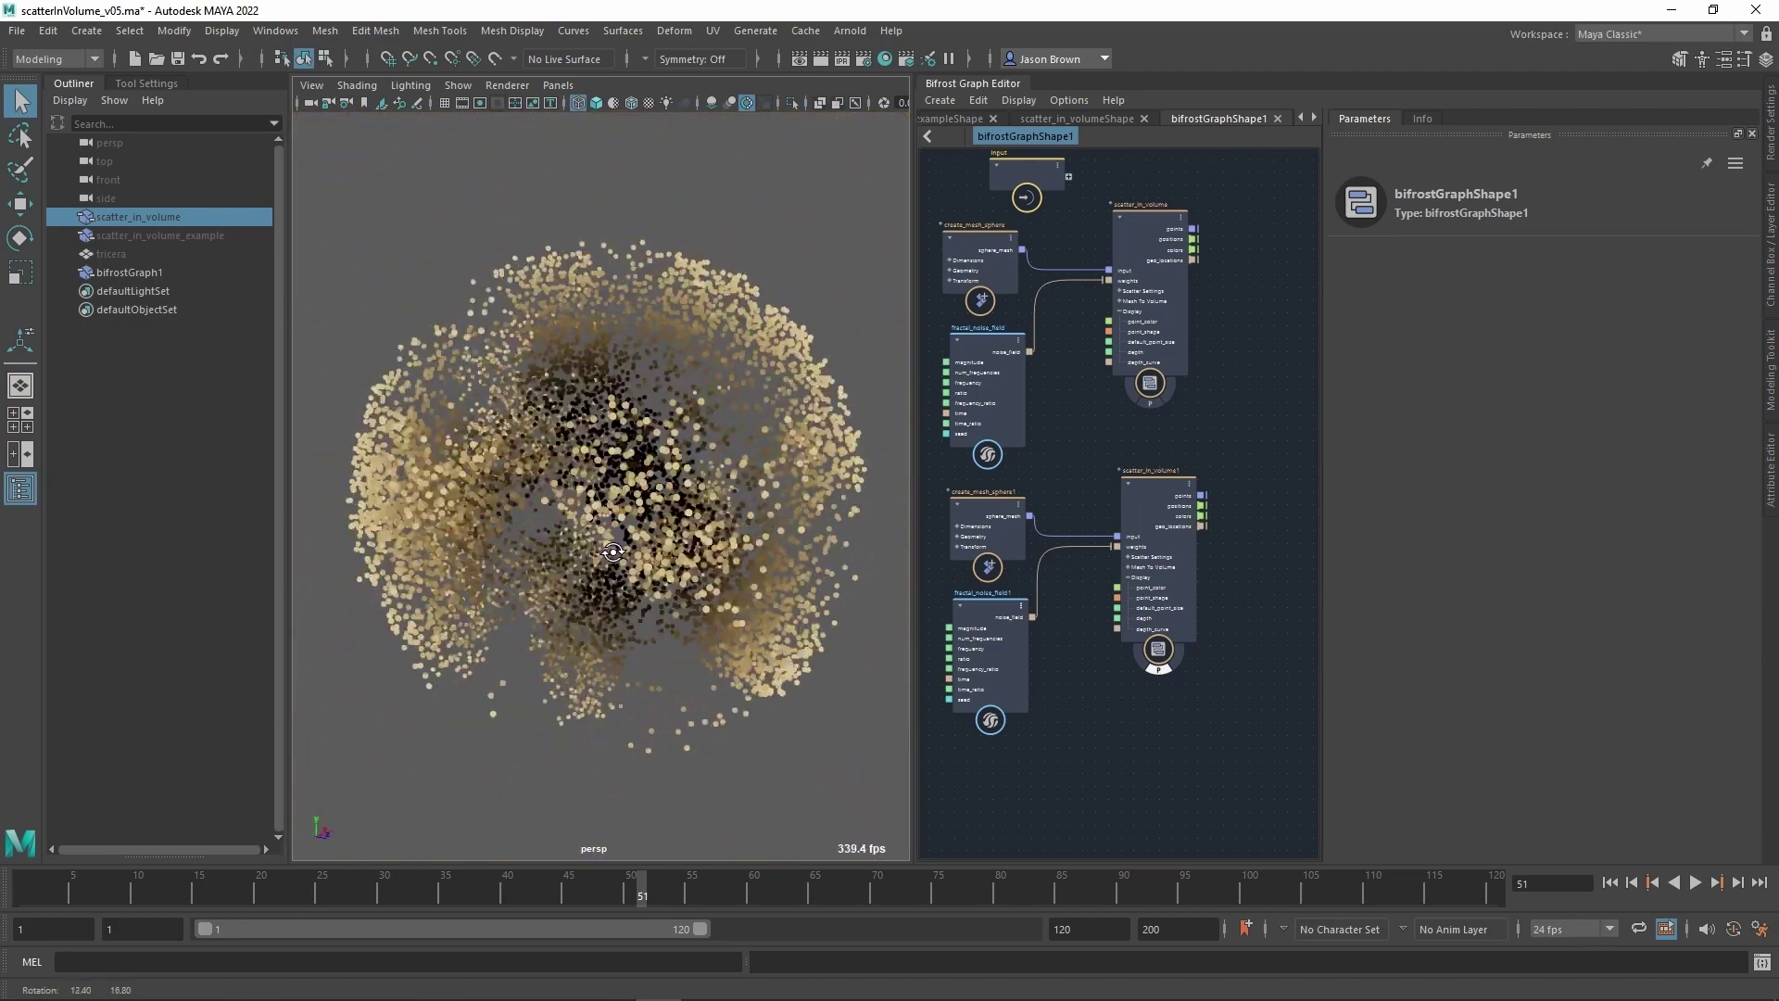
mouse_move(613, 552)
alt+right_down()
mouse_move(630, 549)
mouse_move(619, 534)
alt+right_up()
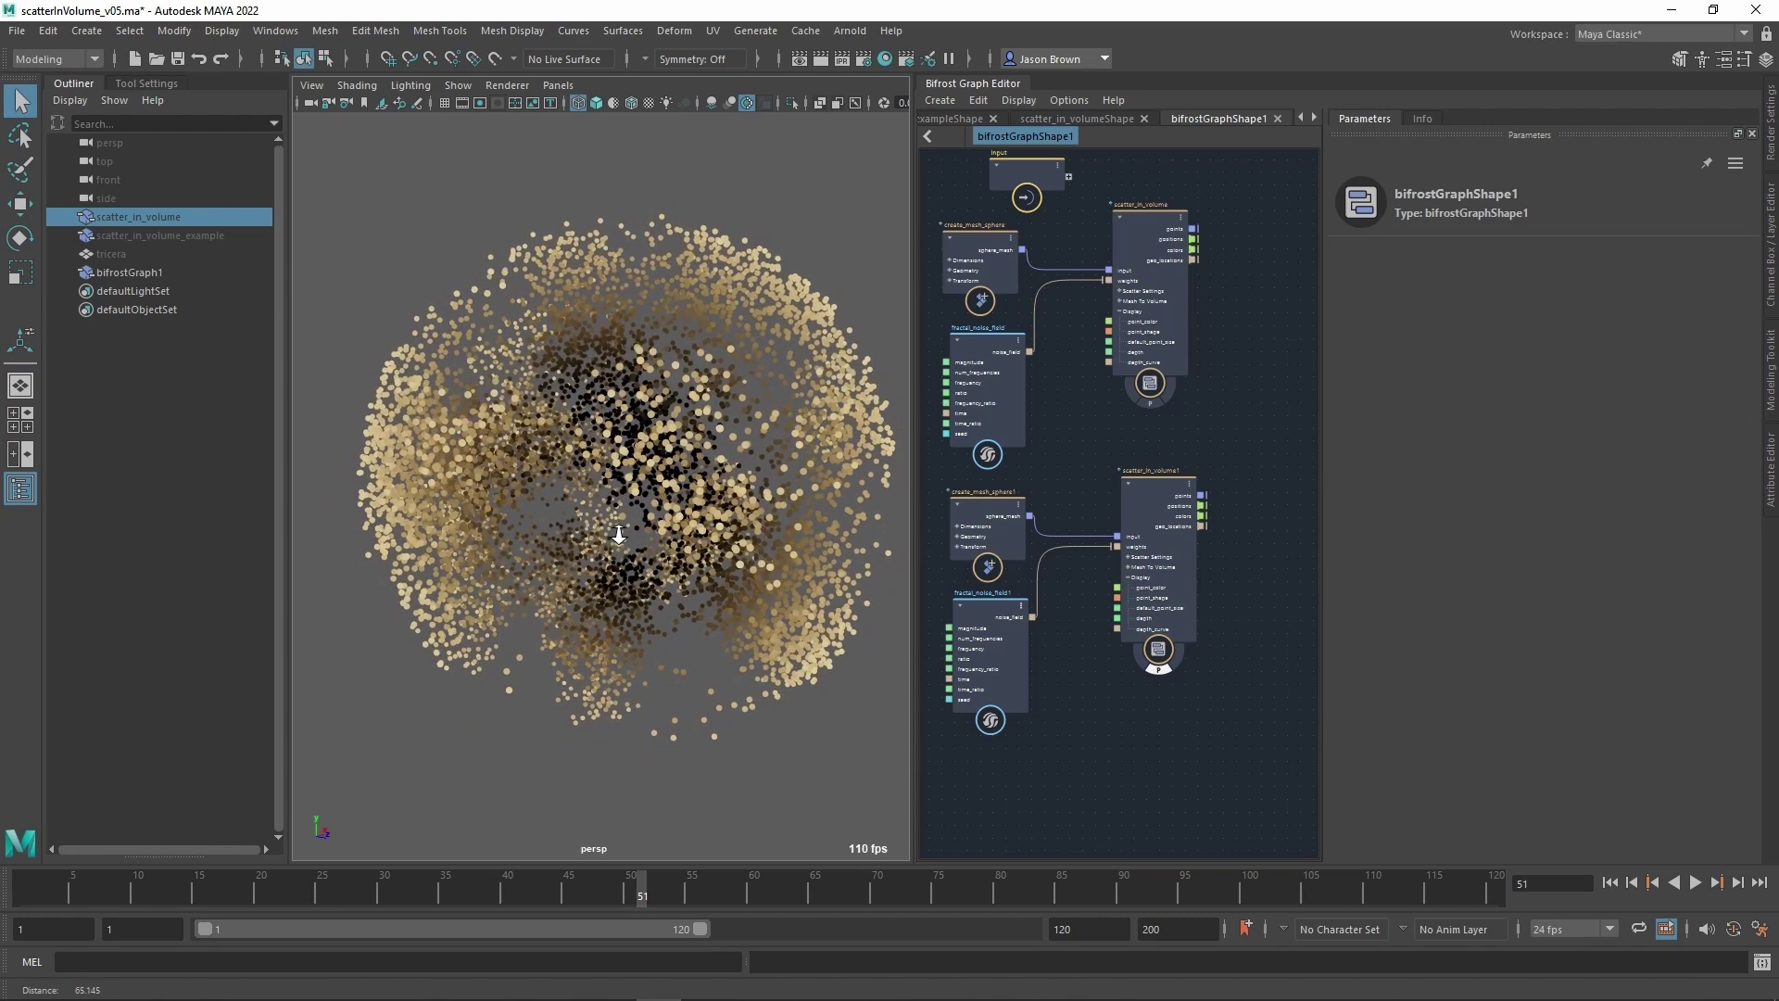
alt+drag(617, 537, 516, 455)
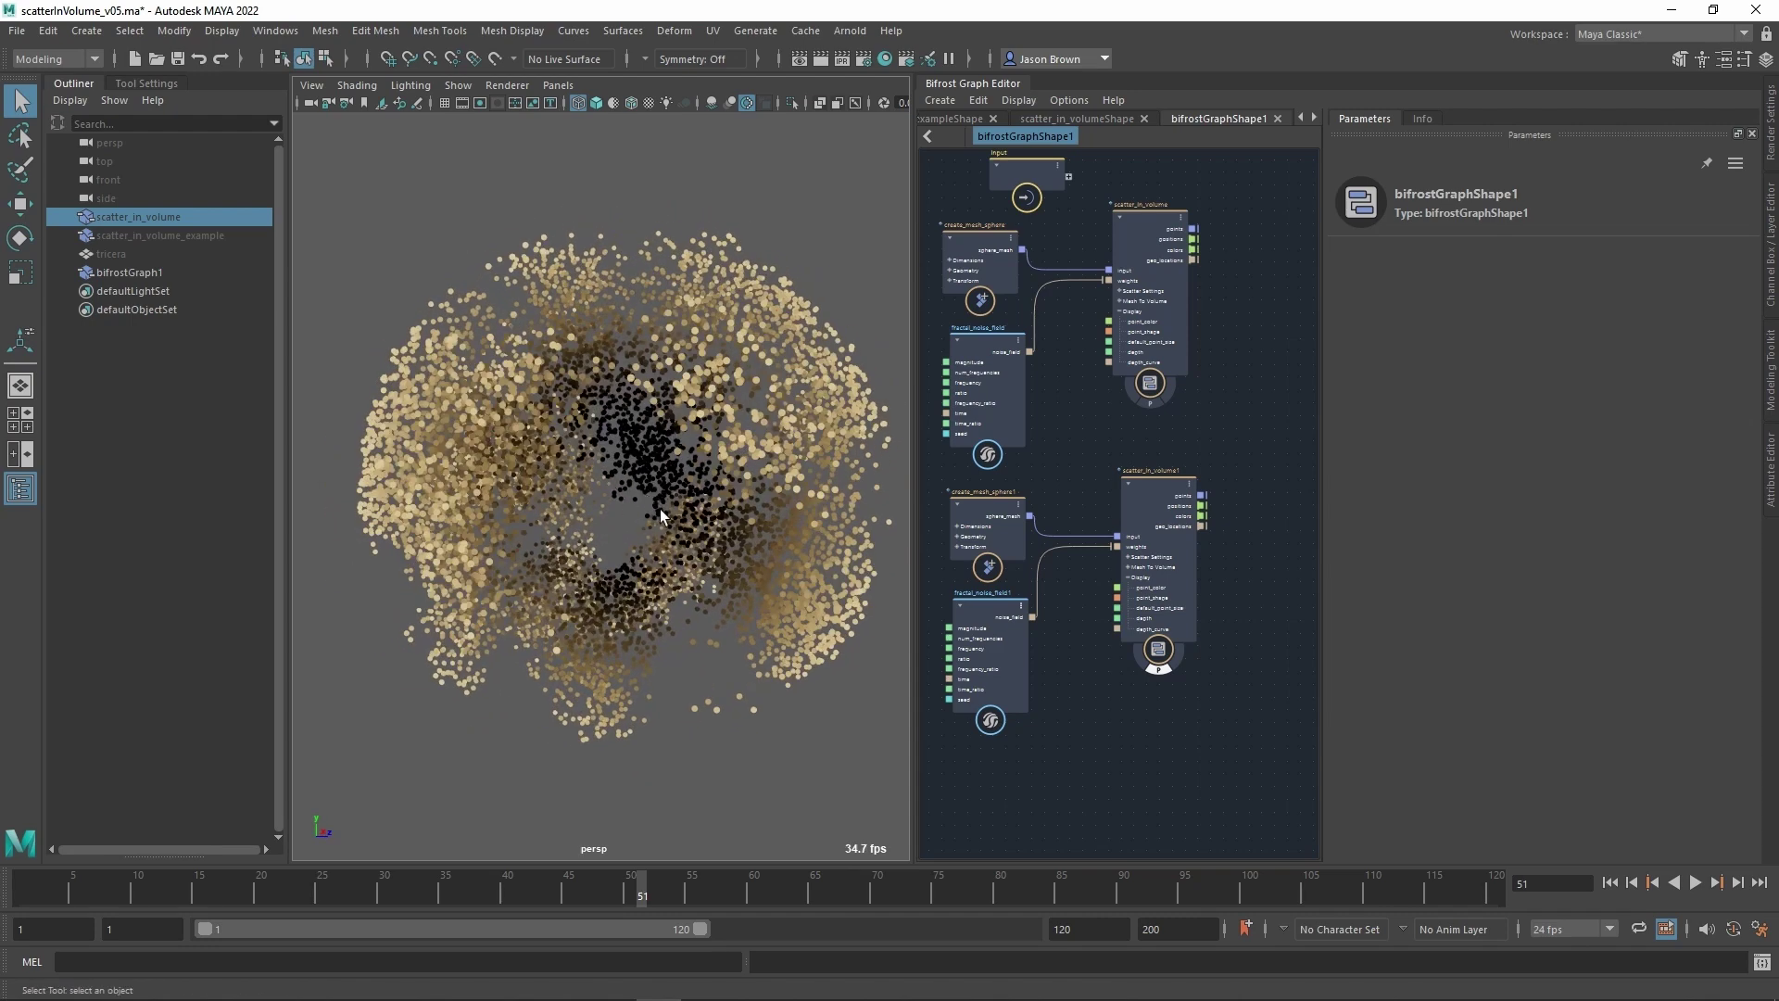
alt+drag(659, 516, 653, 457)
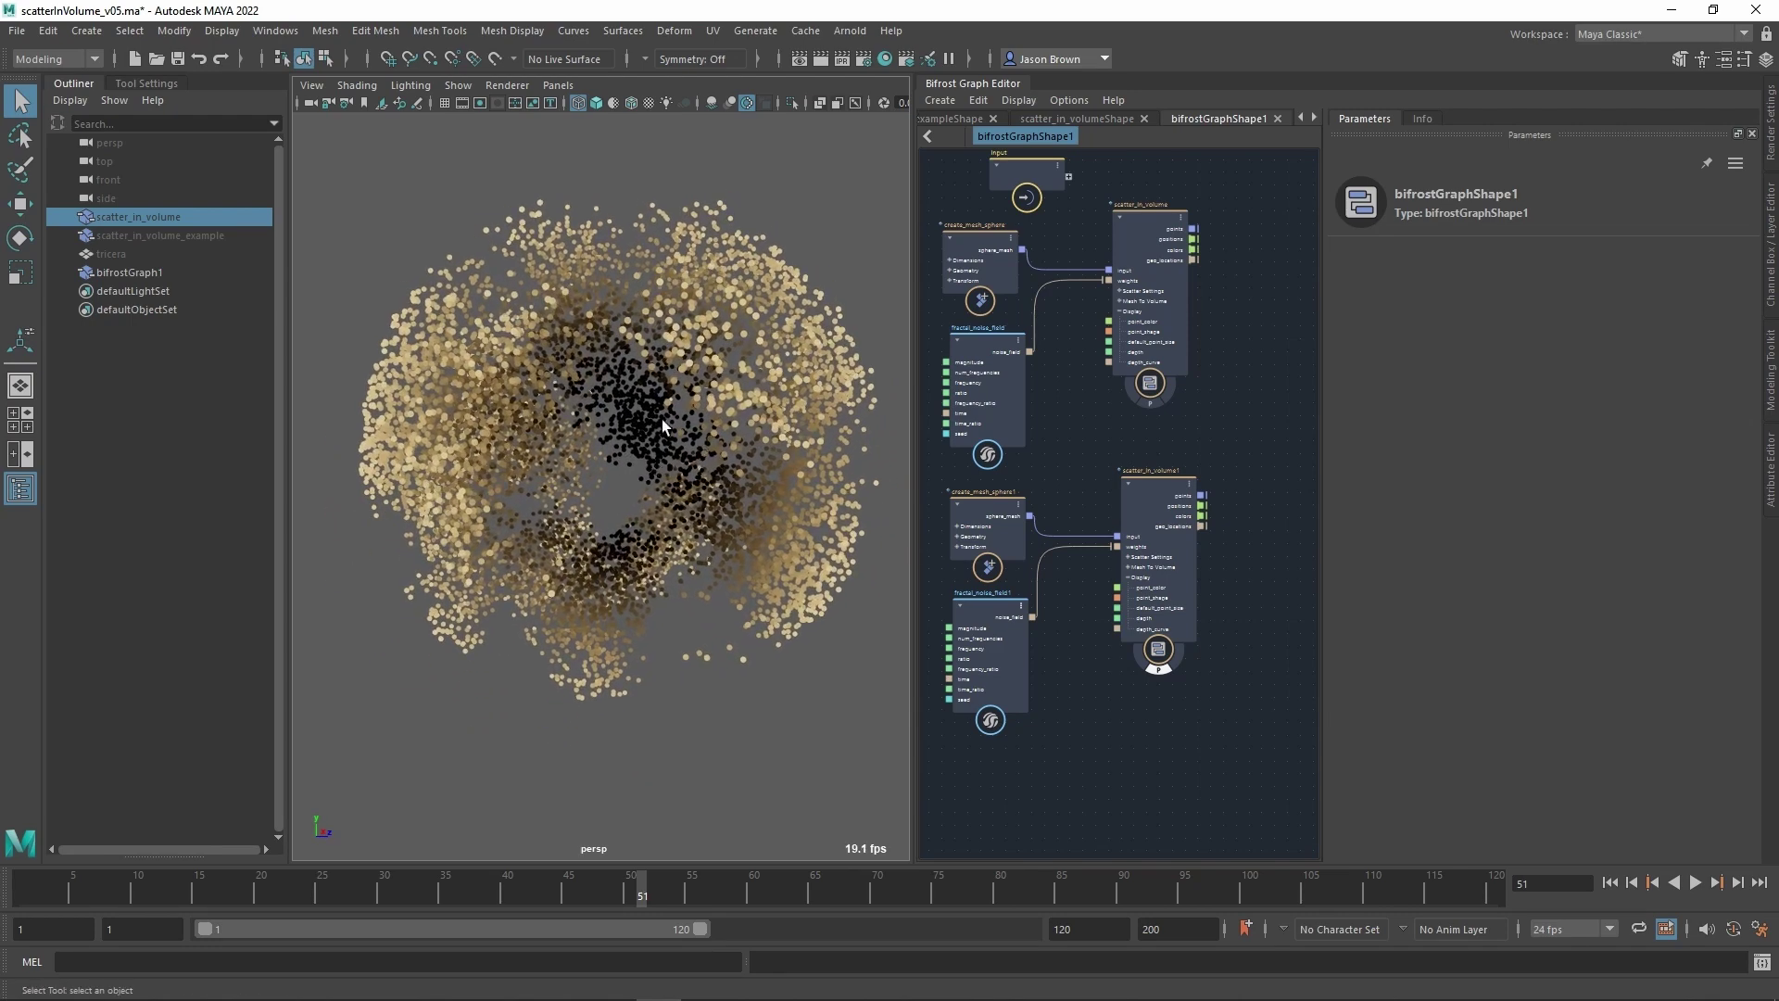
Add a sphere_field node to the graph near fractal_noise_field1.
middle_drag(1164, 731, 1124, 568)
click(1084, 449)
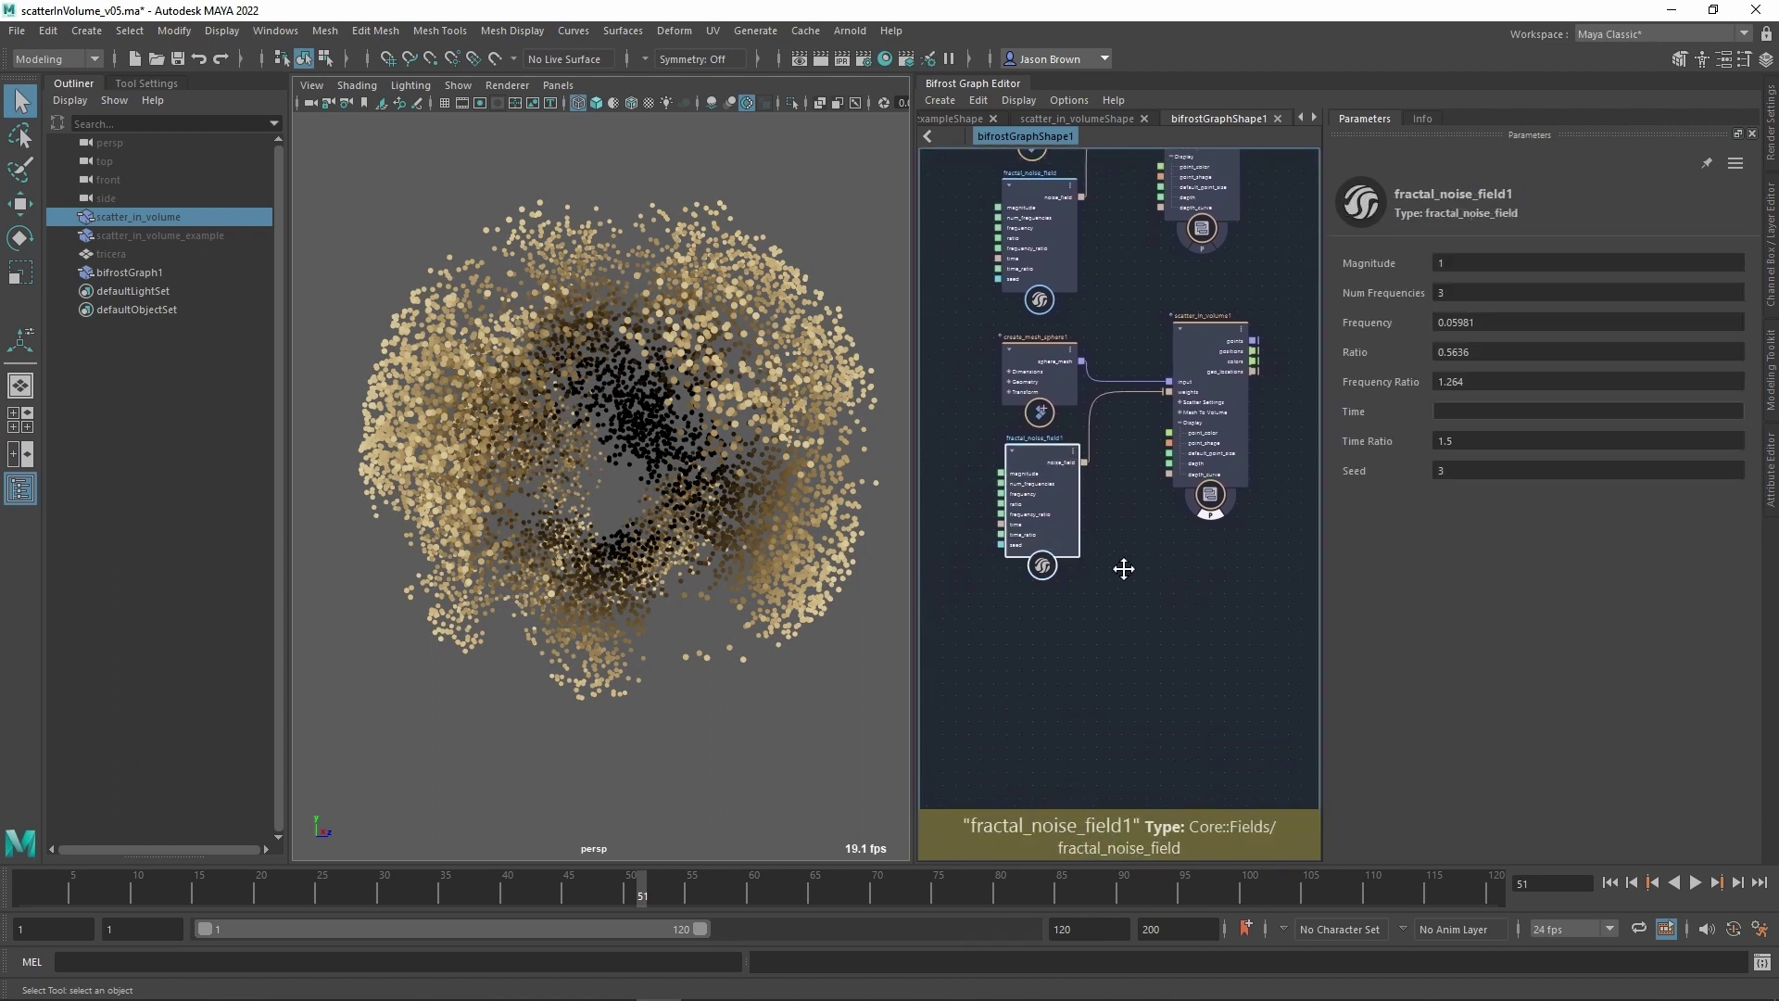
alt+right_drag(1124, 568, 1144, 559)
alt+middle_drag(1144, 560, 1136, 603)
alt+right_drag(1136, 603, 1124, 575)
alt+middle_drag(1124, 575, 1124, 587)
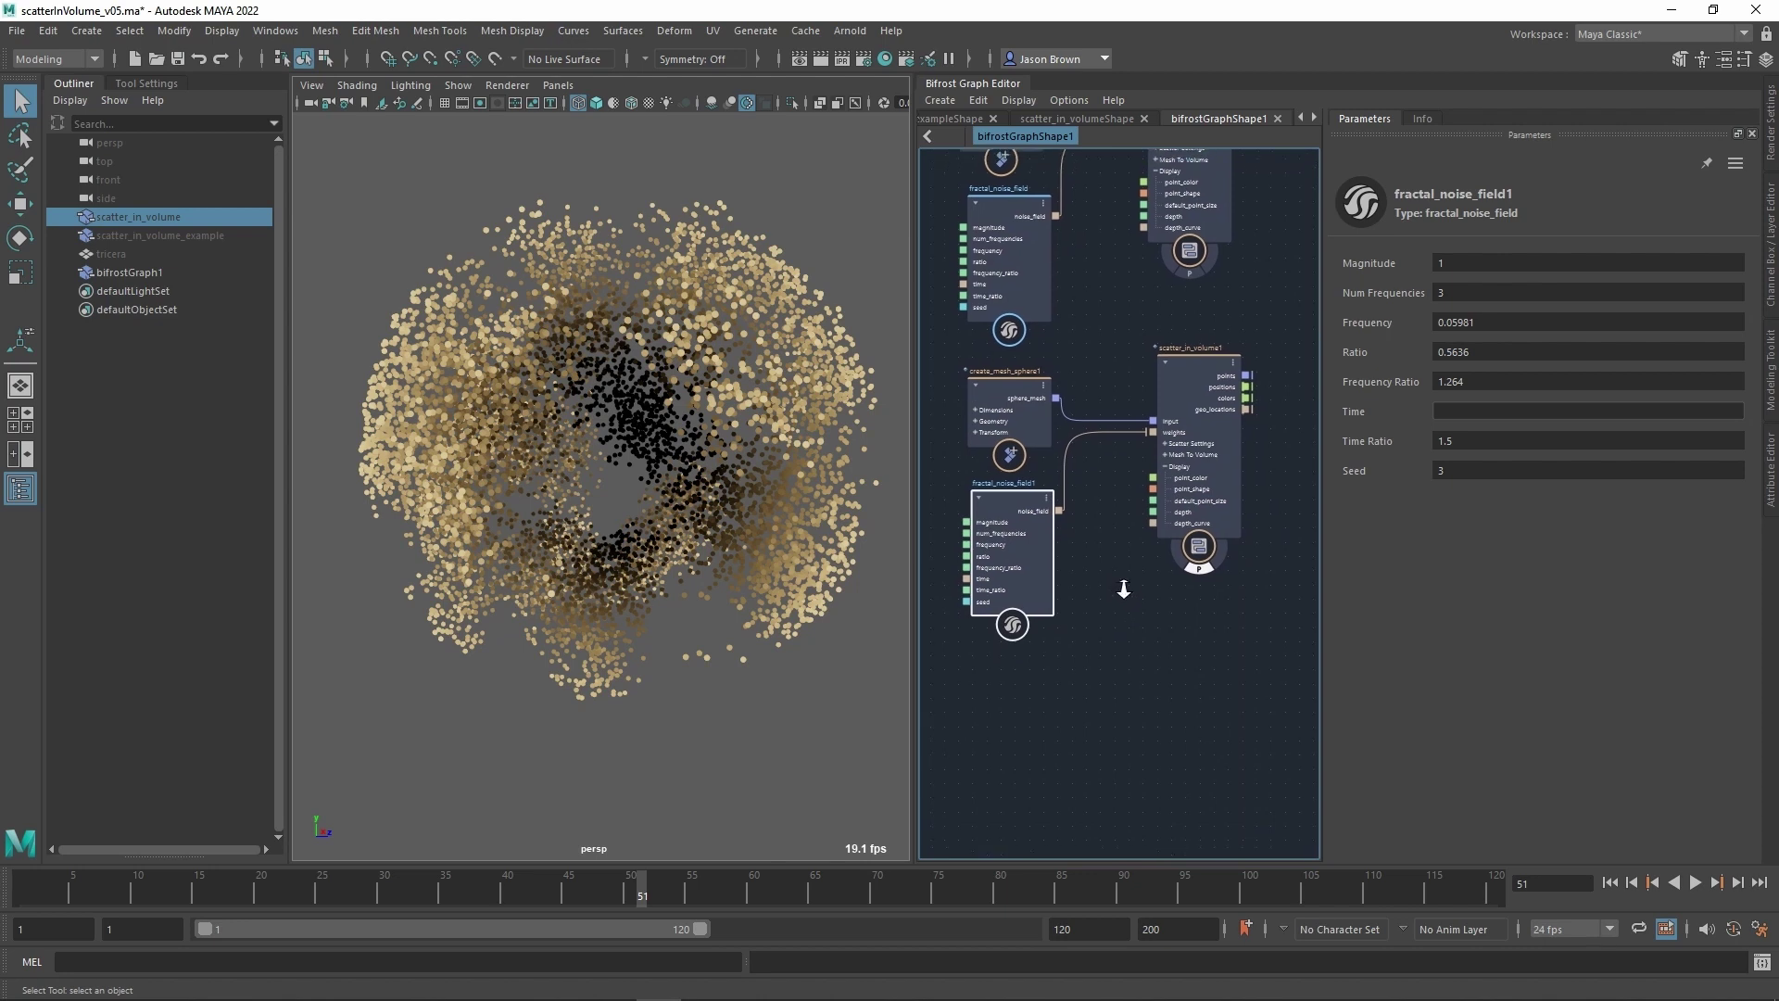
key(Tab)
text(sphere)
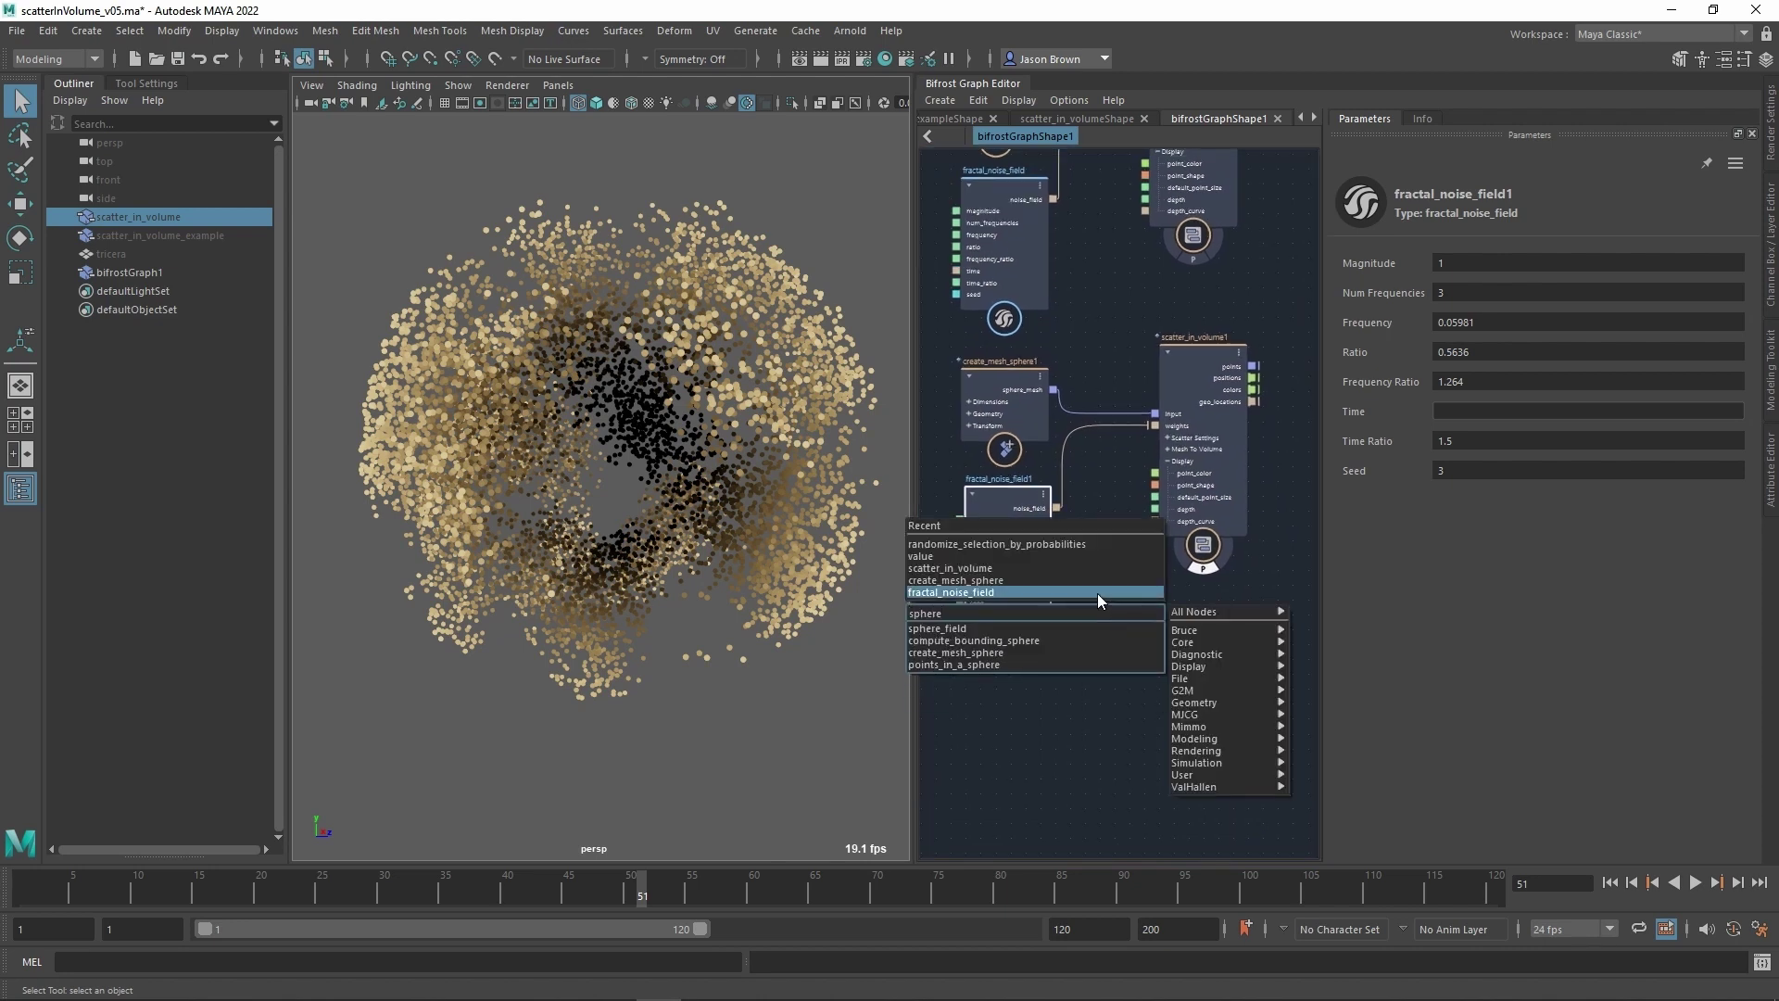
key(Down)
key(Return)
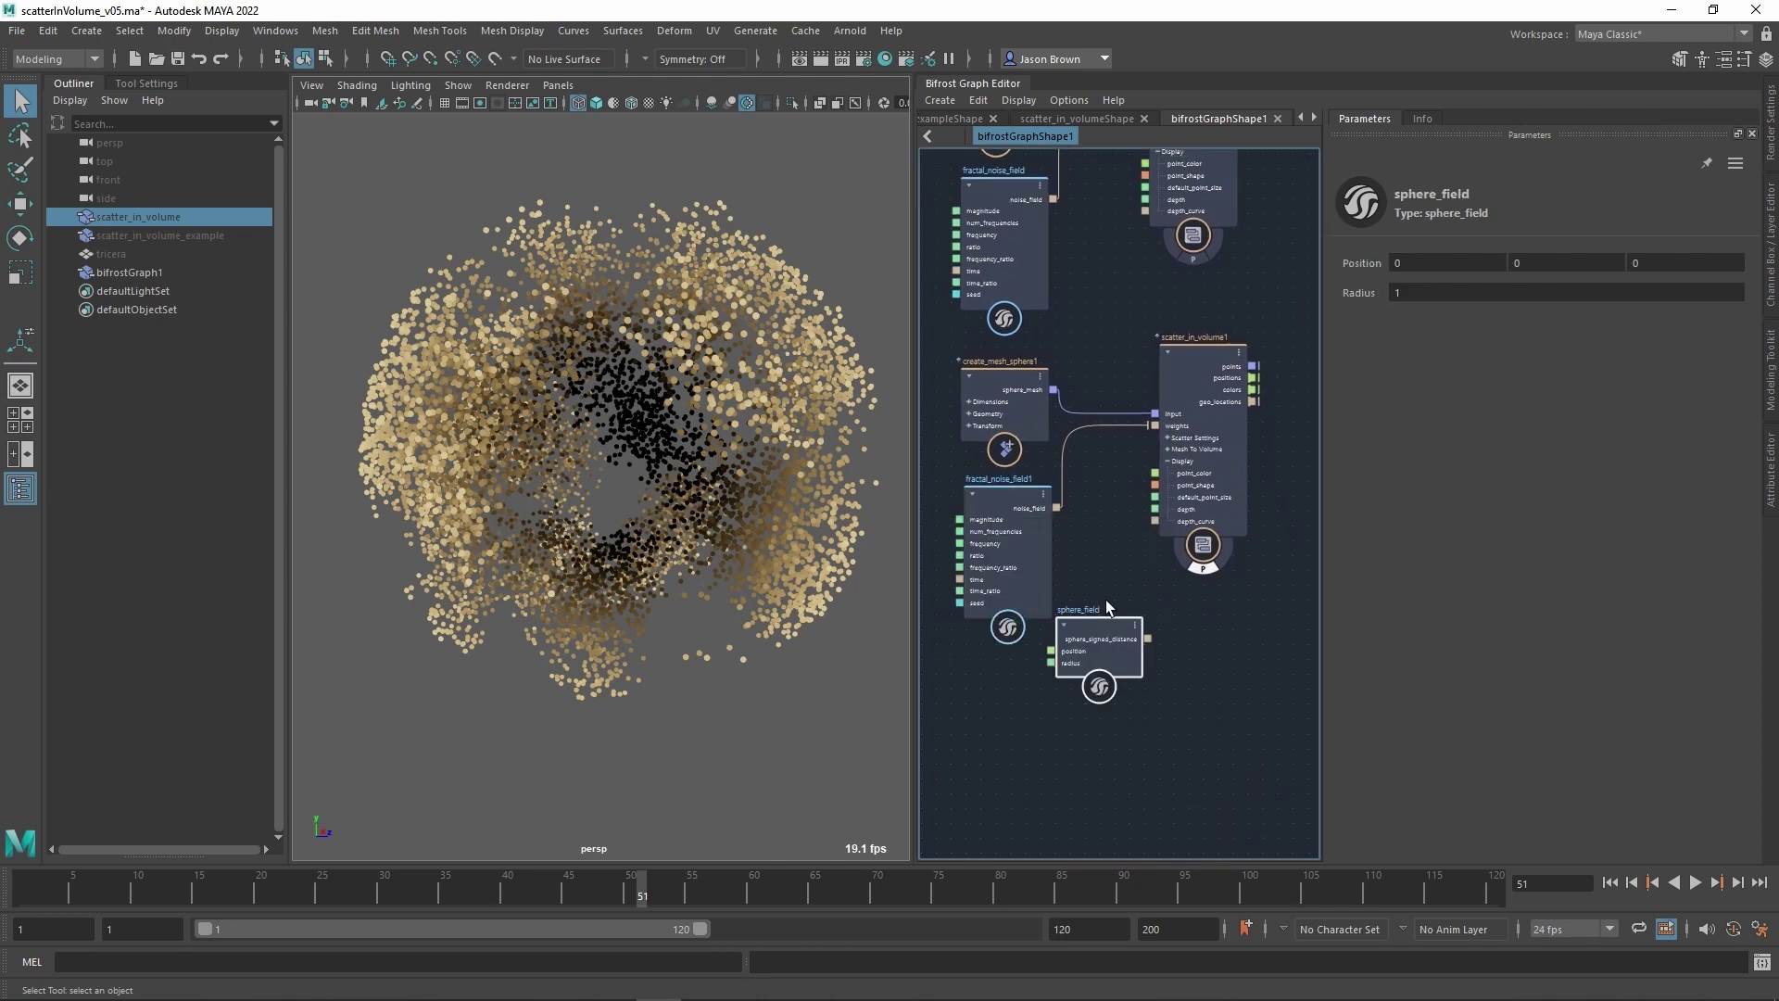
Read the description of the sphere_field node and look over the point cloud again.
click(1435, 122)
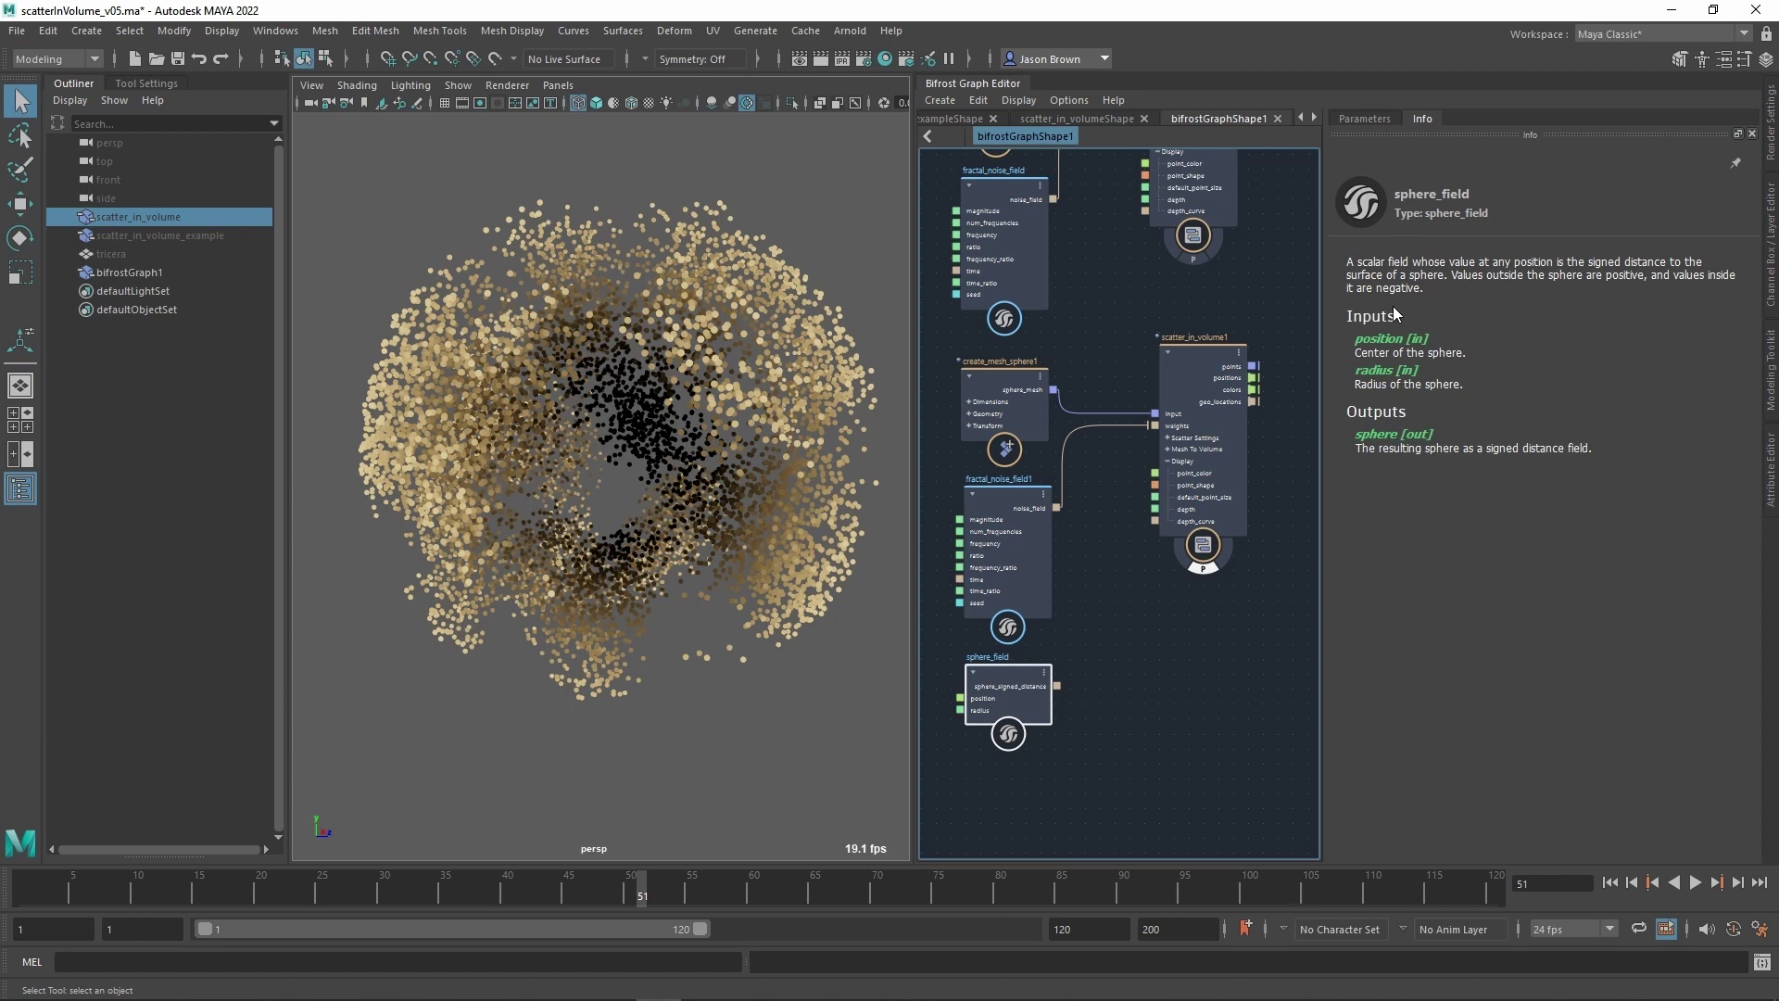
alt+middle_drag(1199, 738, 1159, 695)
scroll(1158, 695, down, 2)
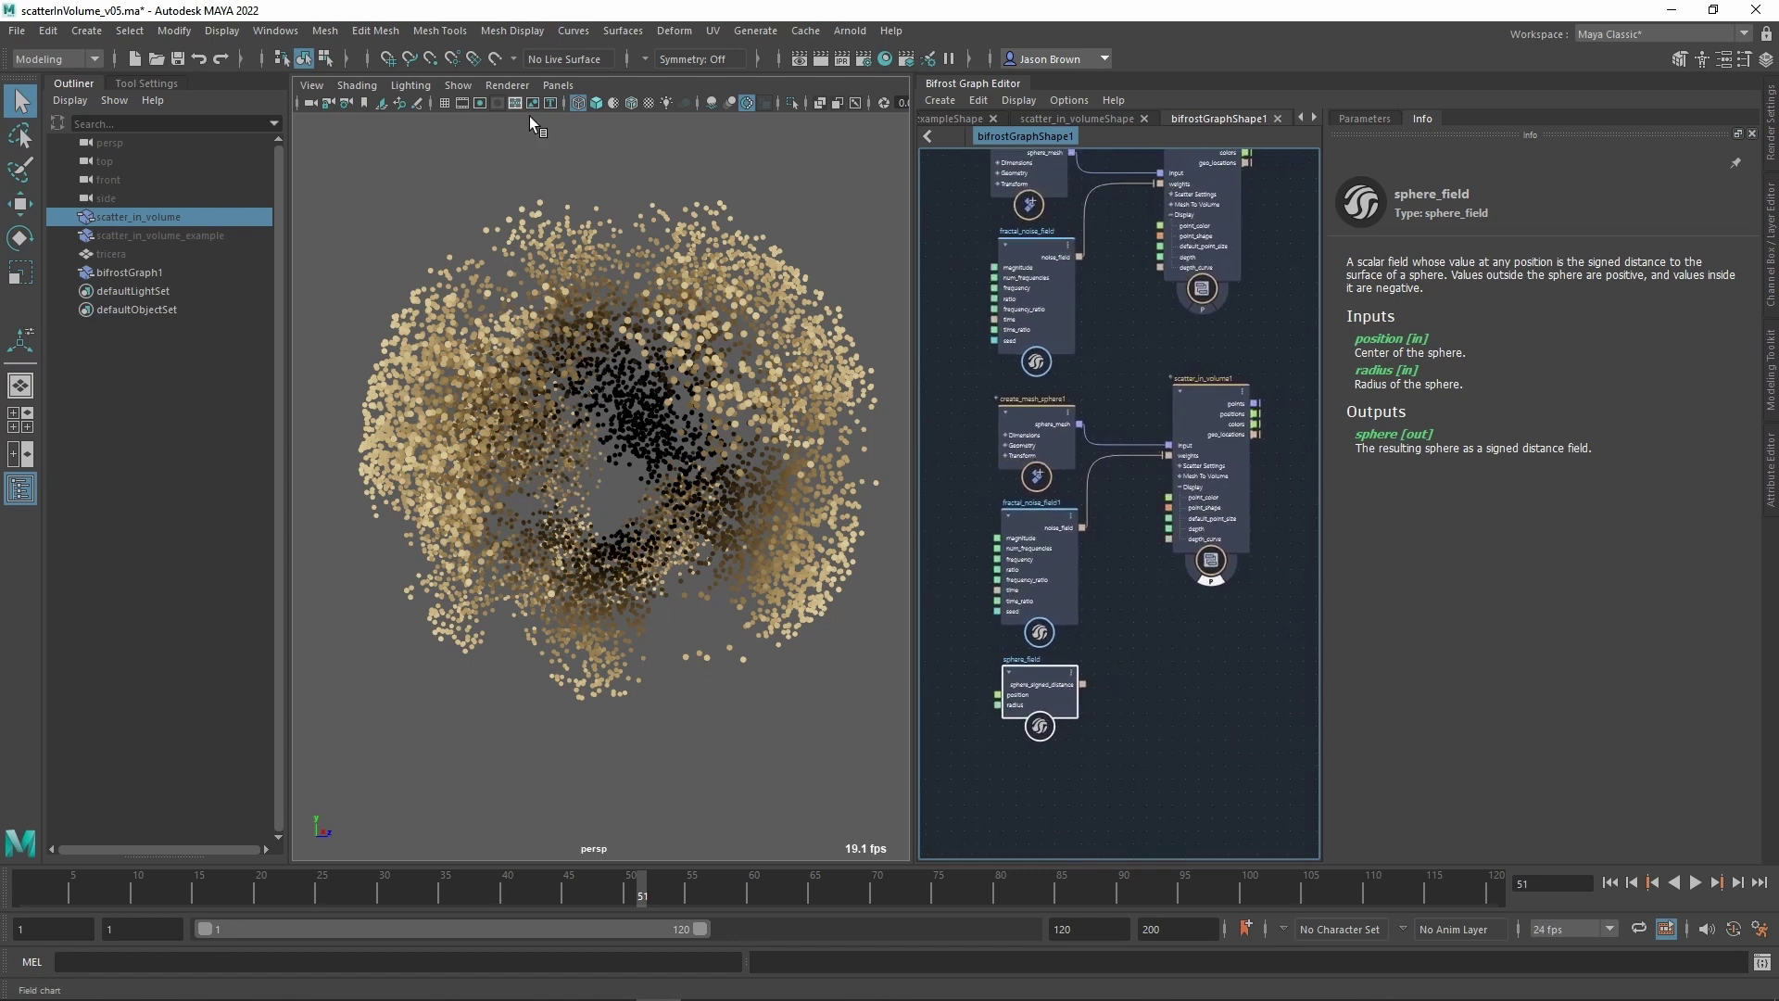
click(450, 108)
mouse_move(762, 420)
alt+mouse_down()
mouse_move(649, 419)
mouse_move(783, 437)
alt+mouse_up()
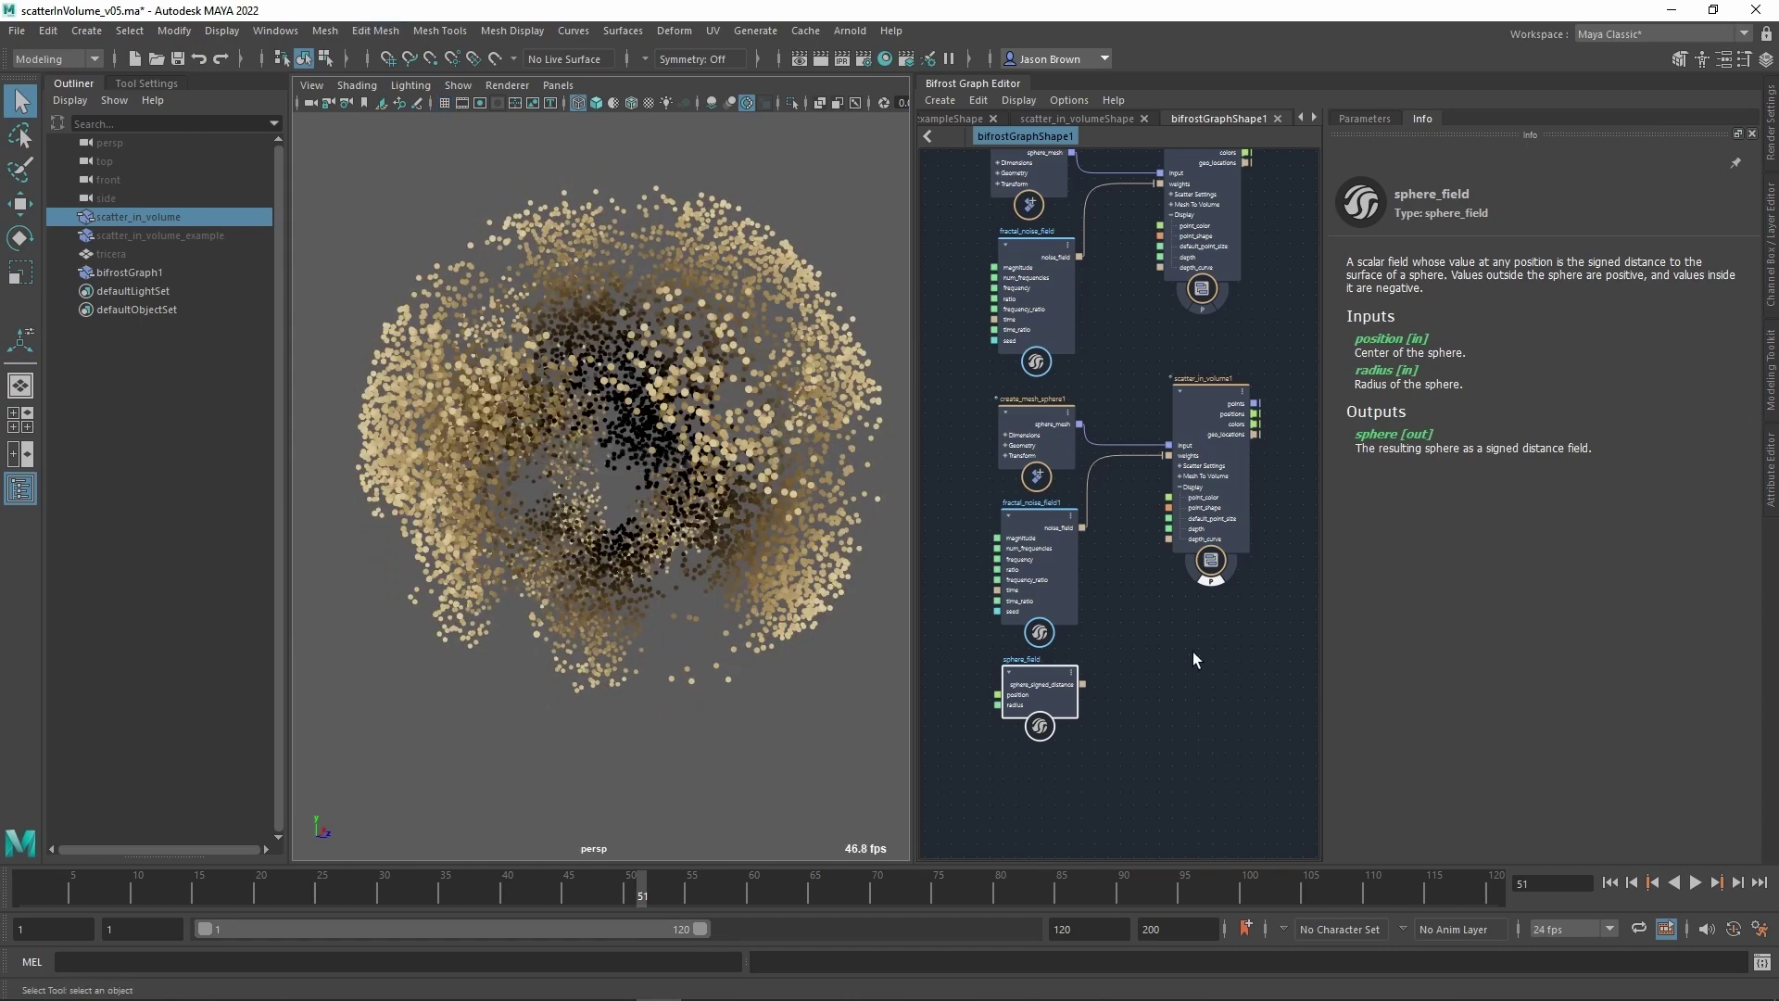
Add a mask_field node fed by sphere_field's sphere_signed_distance output and place it beside sphere_field.
middle_drag(1193, 659, 1099, 535)
key(Tab)
text(mask)
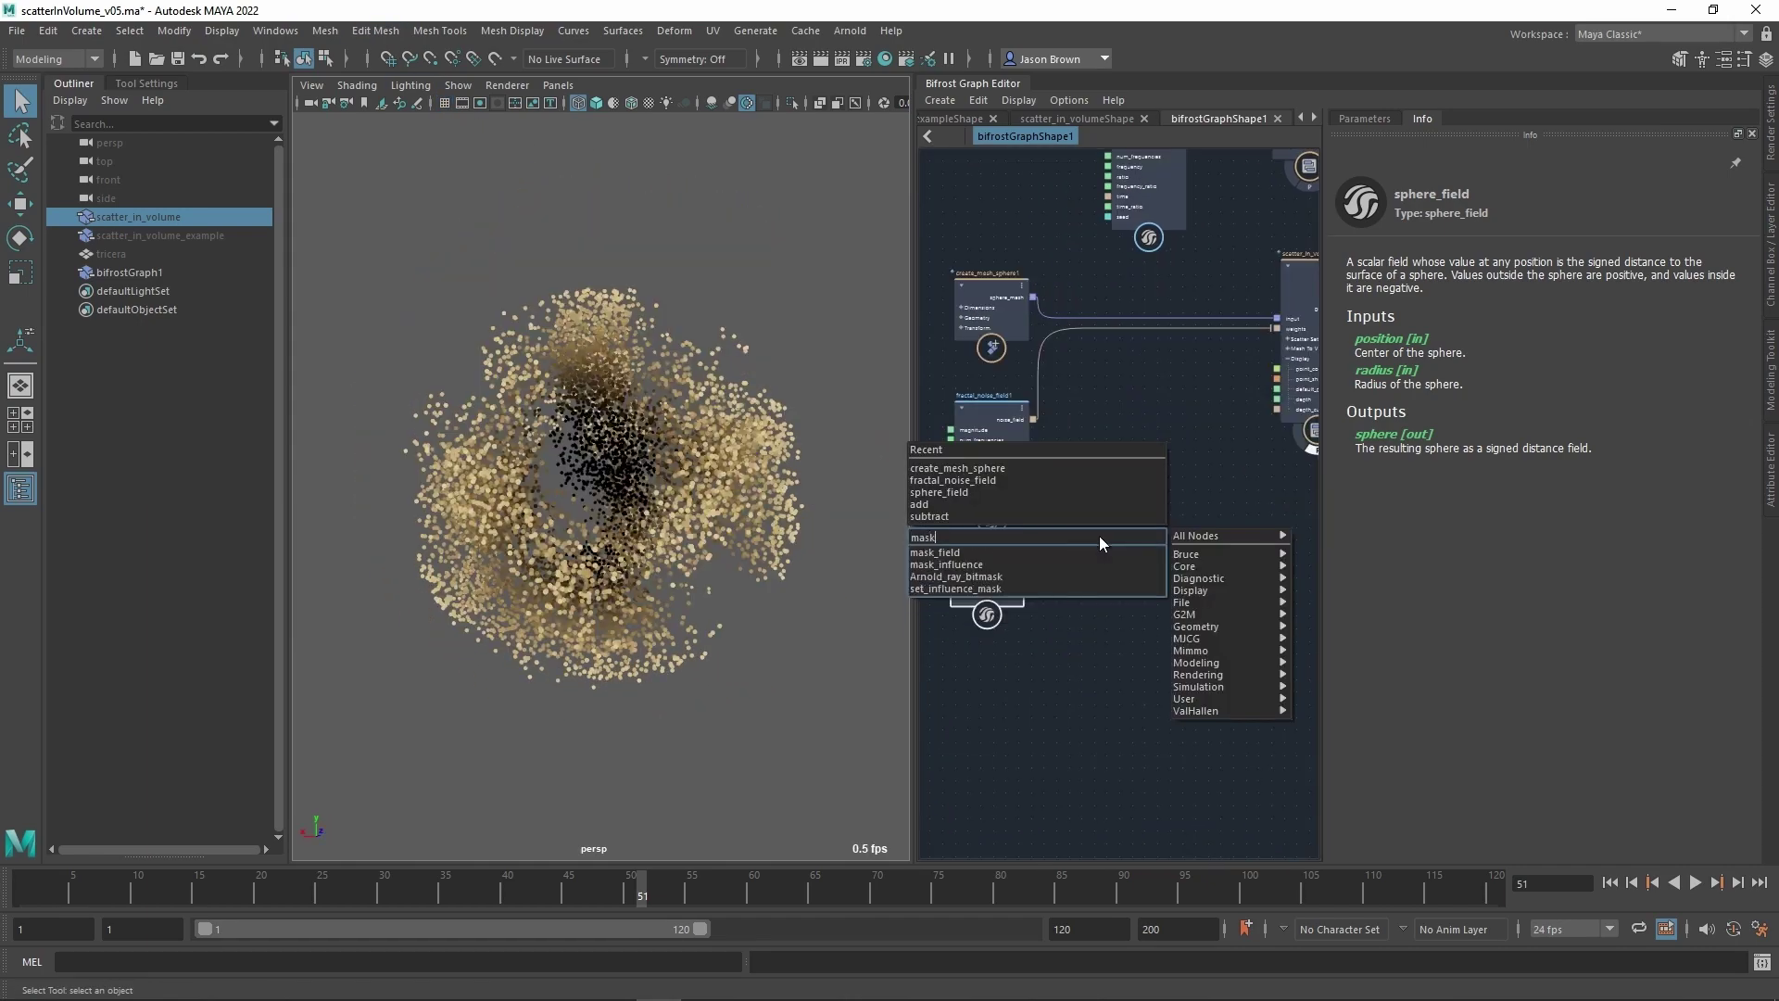
key(Down)
key(Return)
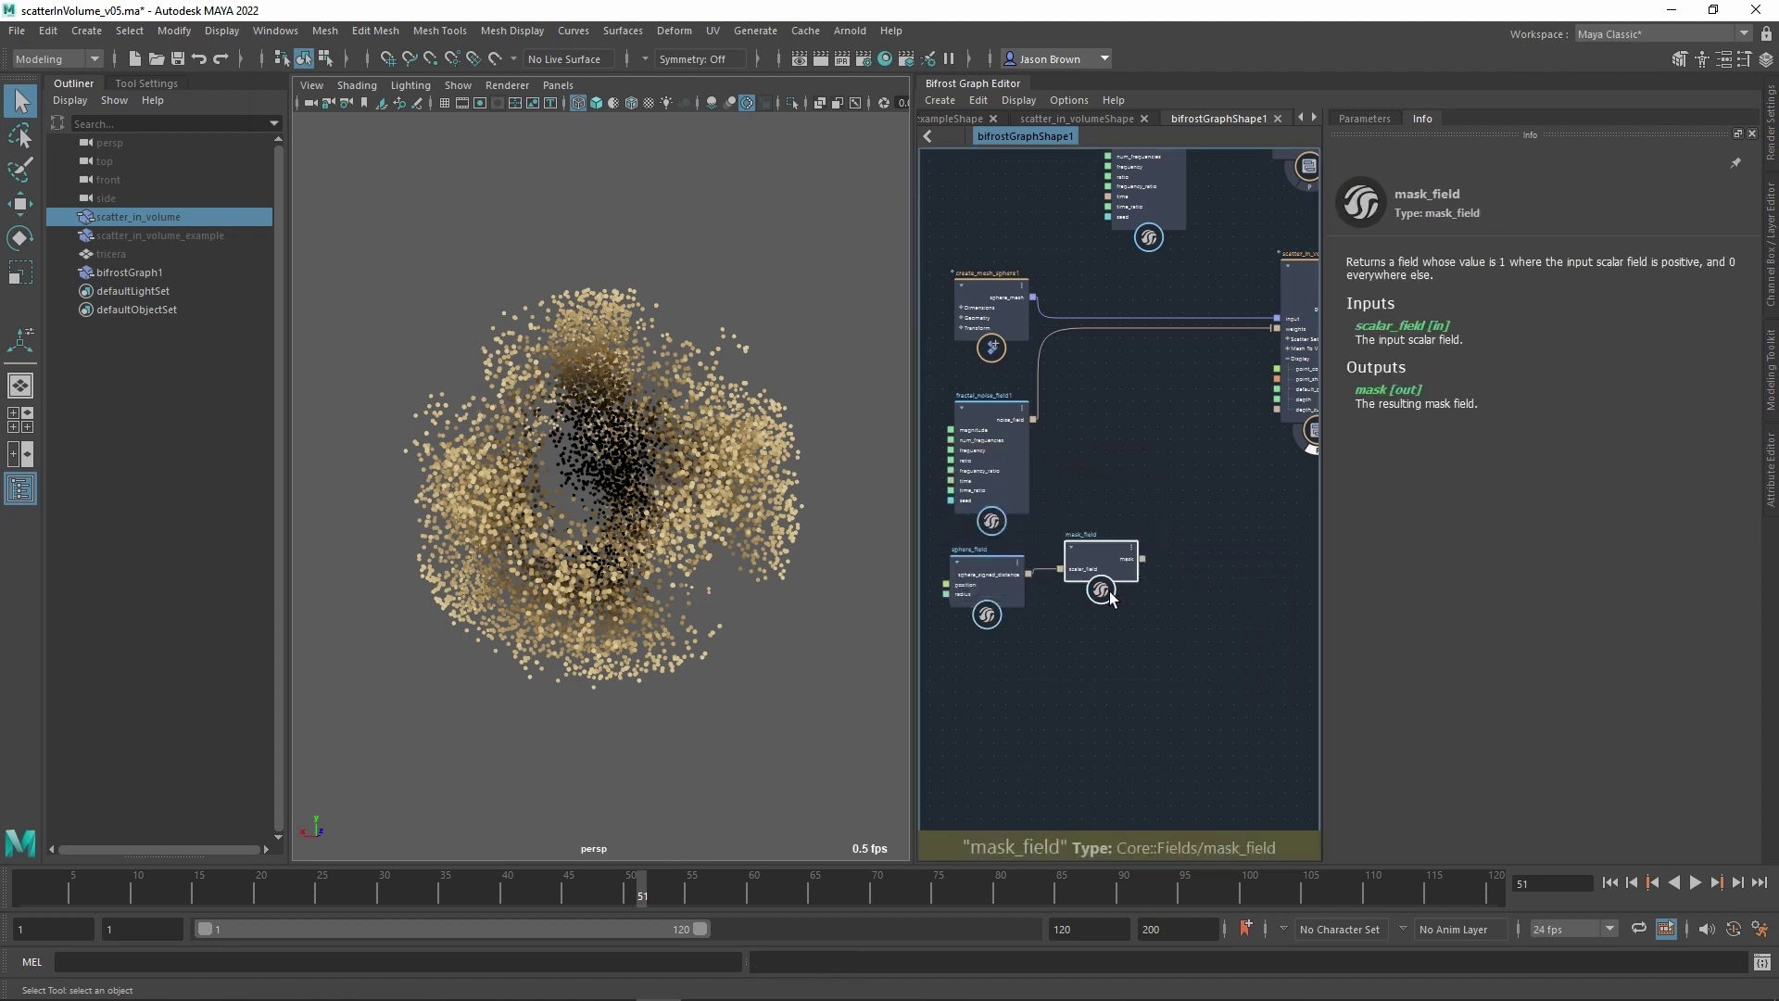
drag(1109, 591, 1127, 541)
Compare the descriptions of mask_field and sphere_field for how positive and negative field values are treated.
scroll(1163, 560, up, 3)
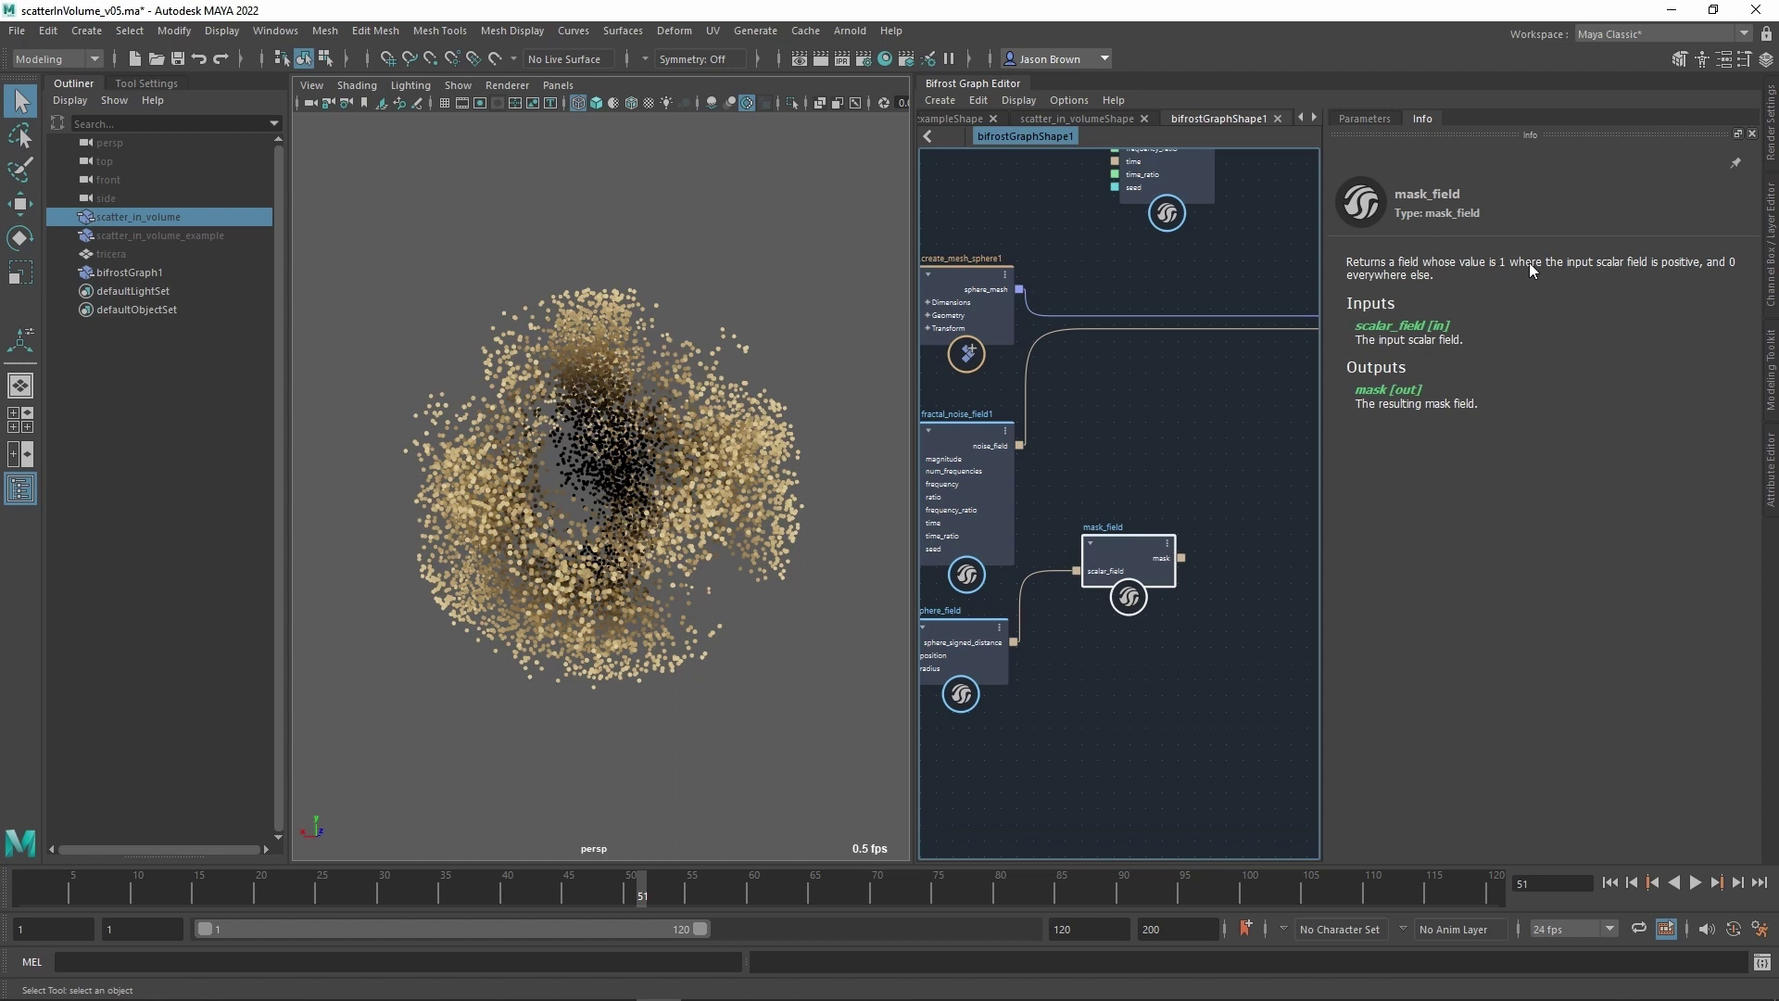
click(997, 633)
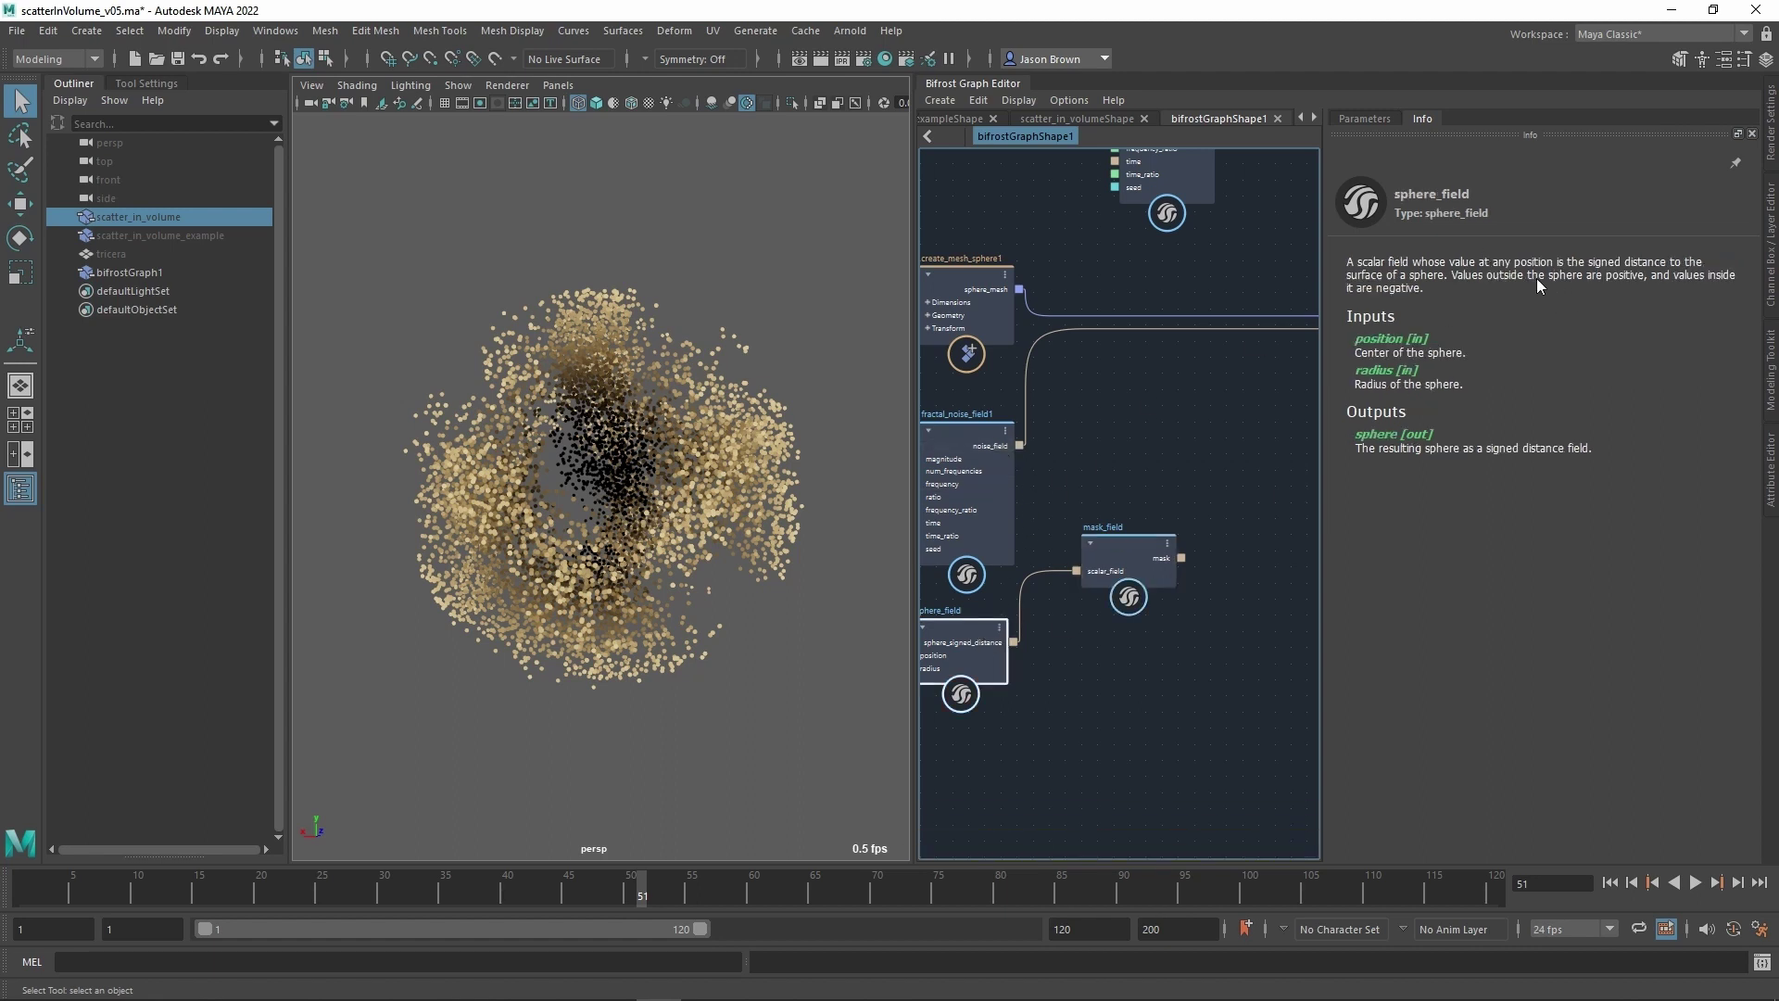
click(1155, 551)
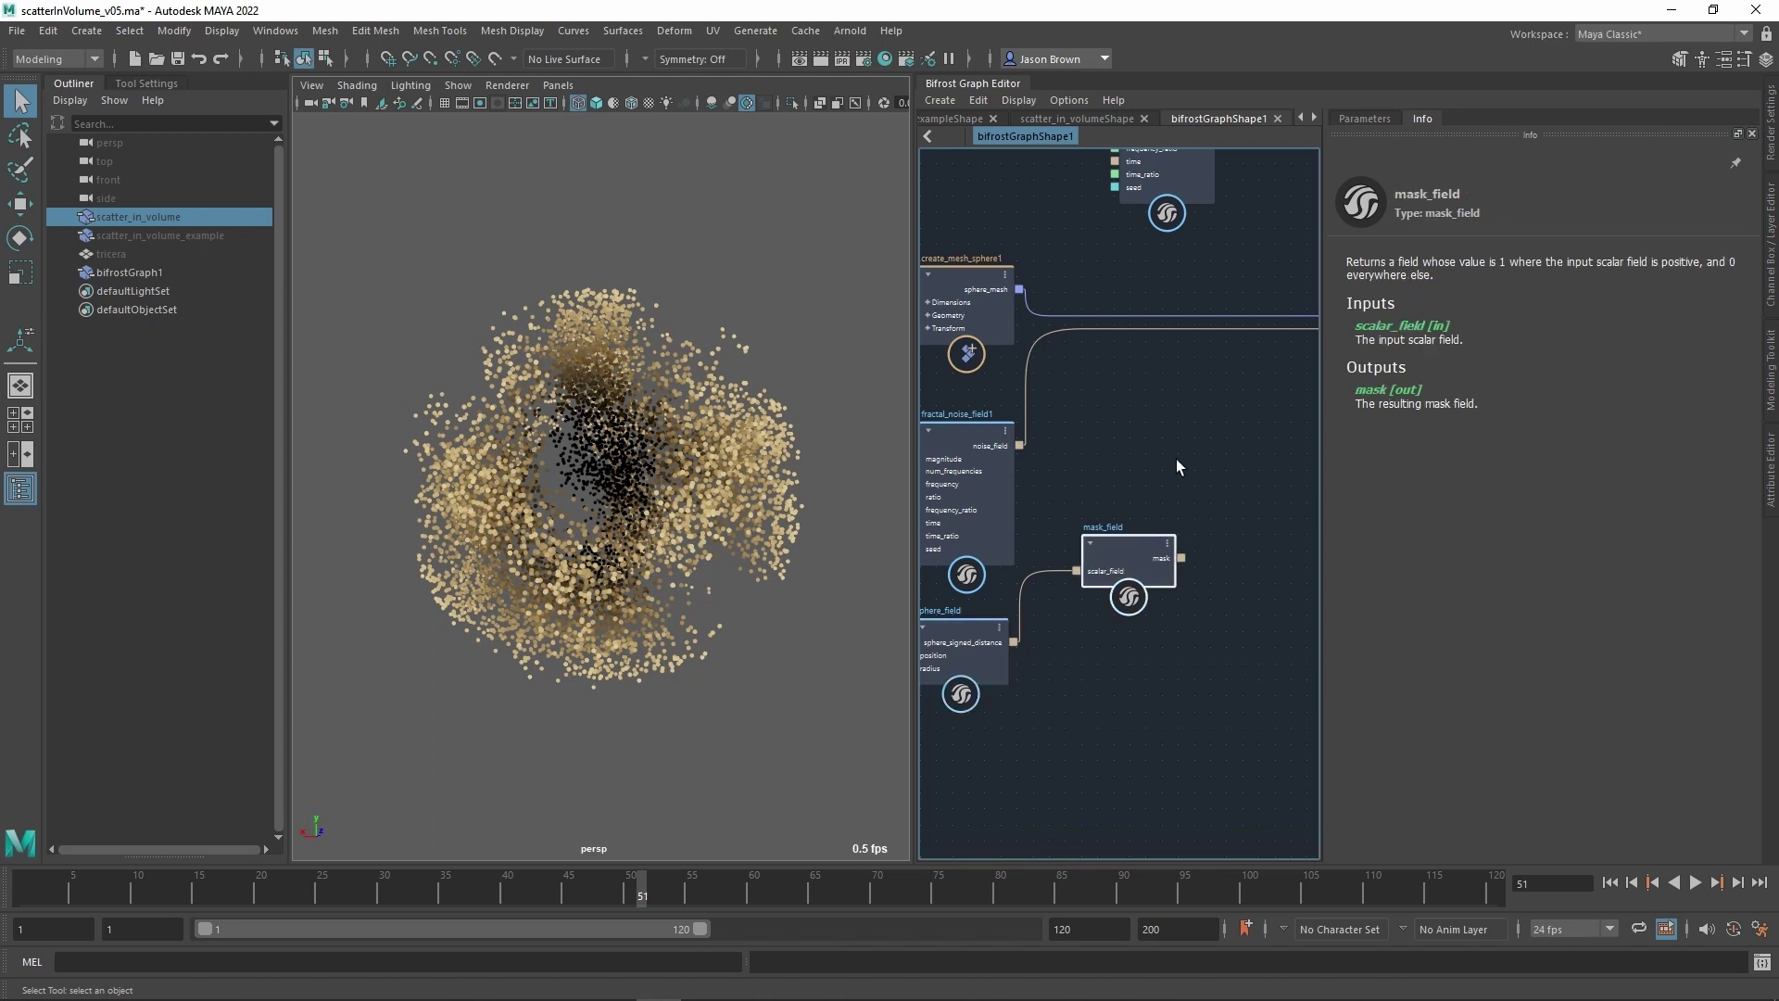
scroll(1176, 459, down, 2)
alt+middle_drag(1135, 481, 1161, 438)
scroll(1158, 450, up, 1)
drag(1137, 487, 1132, 518)
click(999, 565)
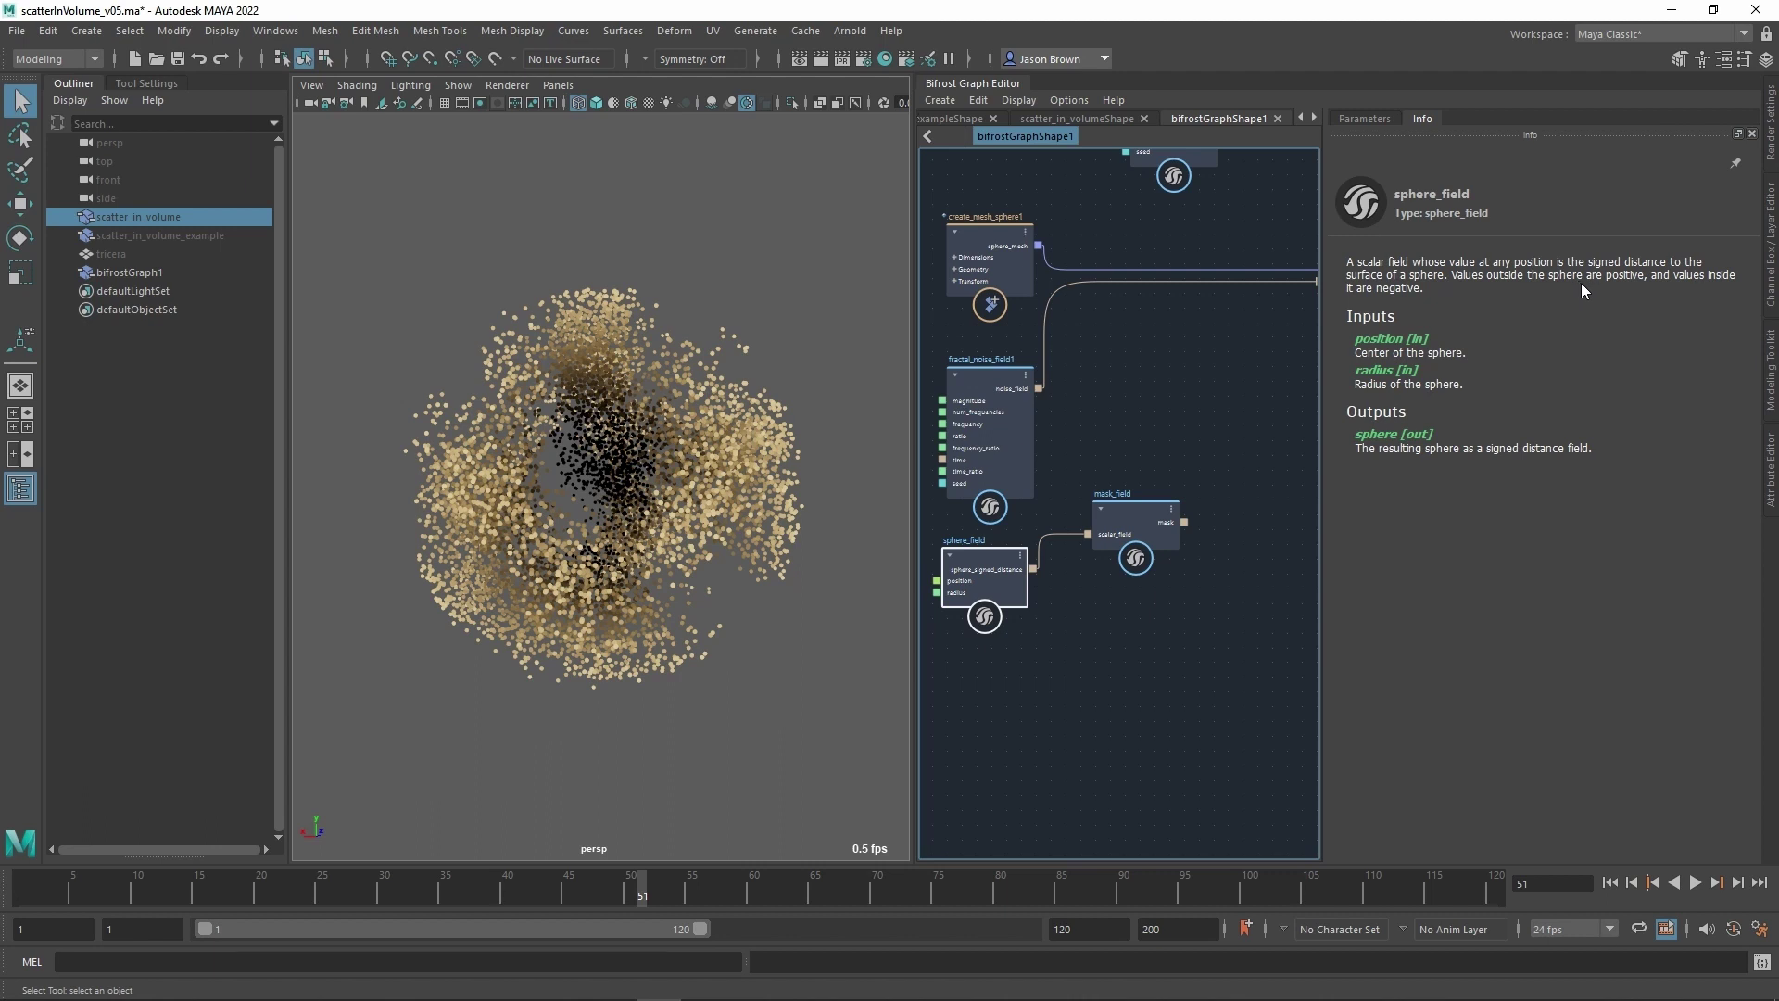
mouse_move(1286, 372)
alt+middle_down()
mouse_move(1184, 403)
mouse_move(1299, 365)
alt+middle_up()
scroll(1288, 364, up, 1)
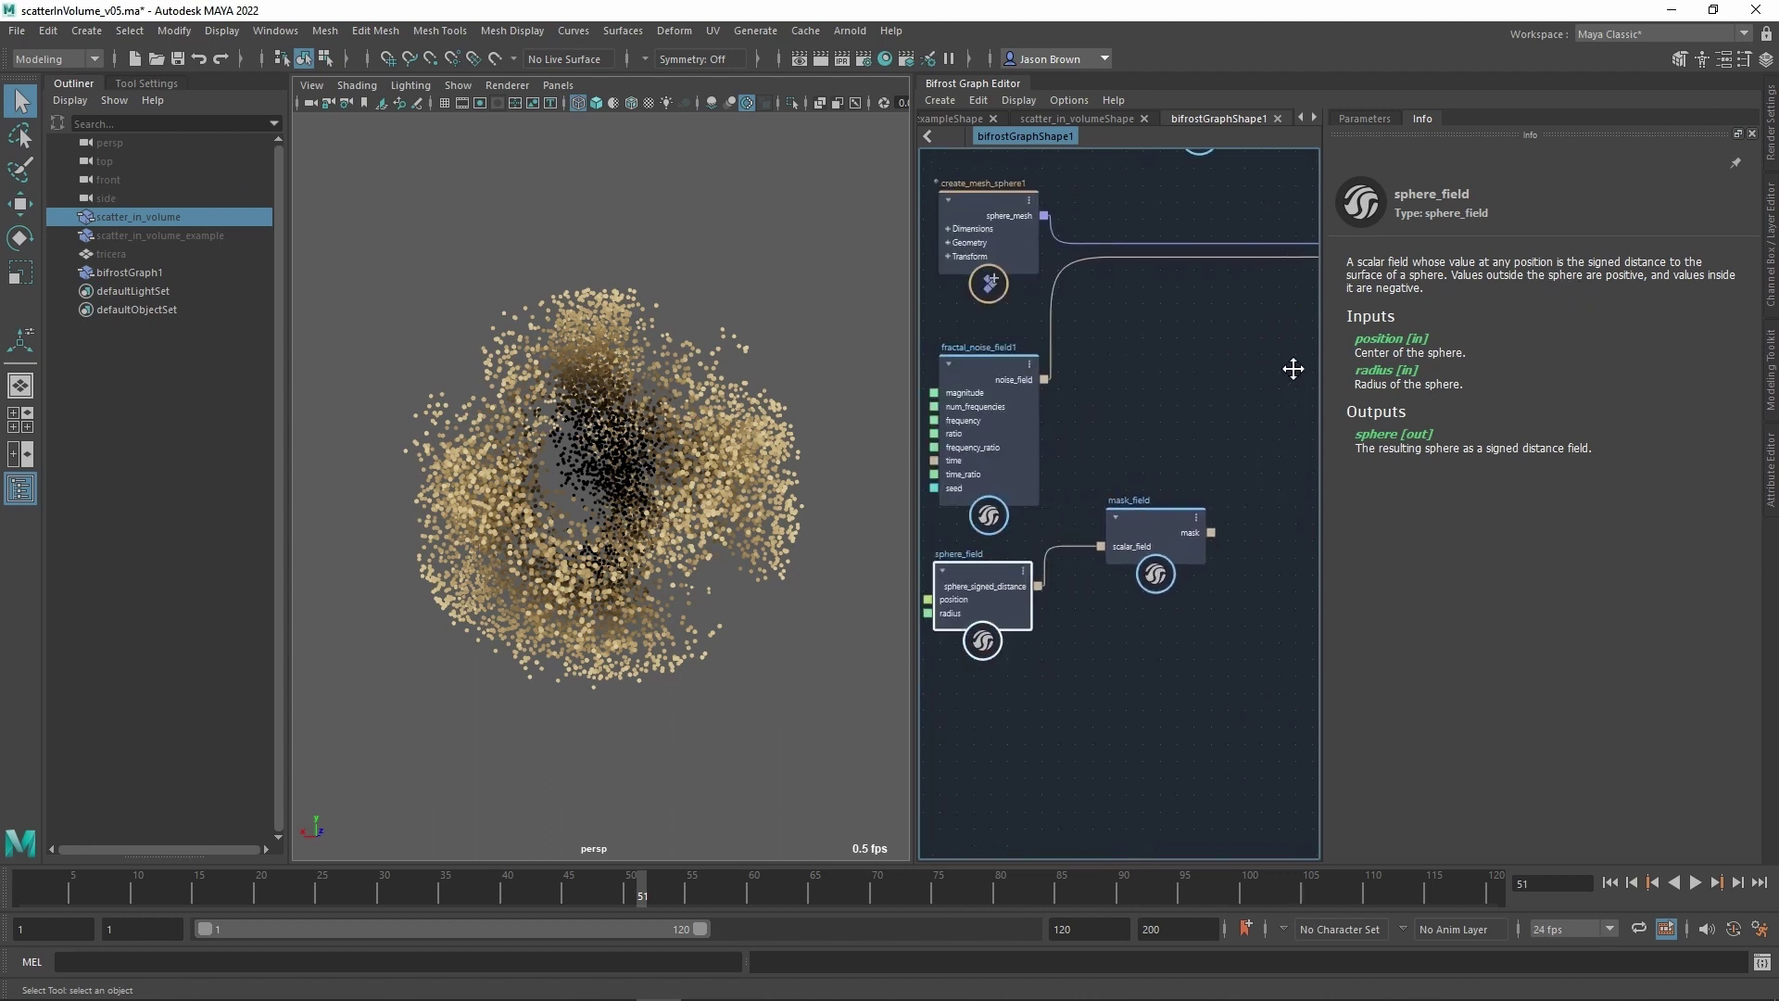
scroll(1286, 361, down, 1)
alt+middle_drag(1216, 470, 1133, 431)
click(1176, 482)
scroll(1117, 419, up, 1)
scroll(1112, 417, down, 1)
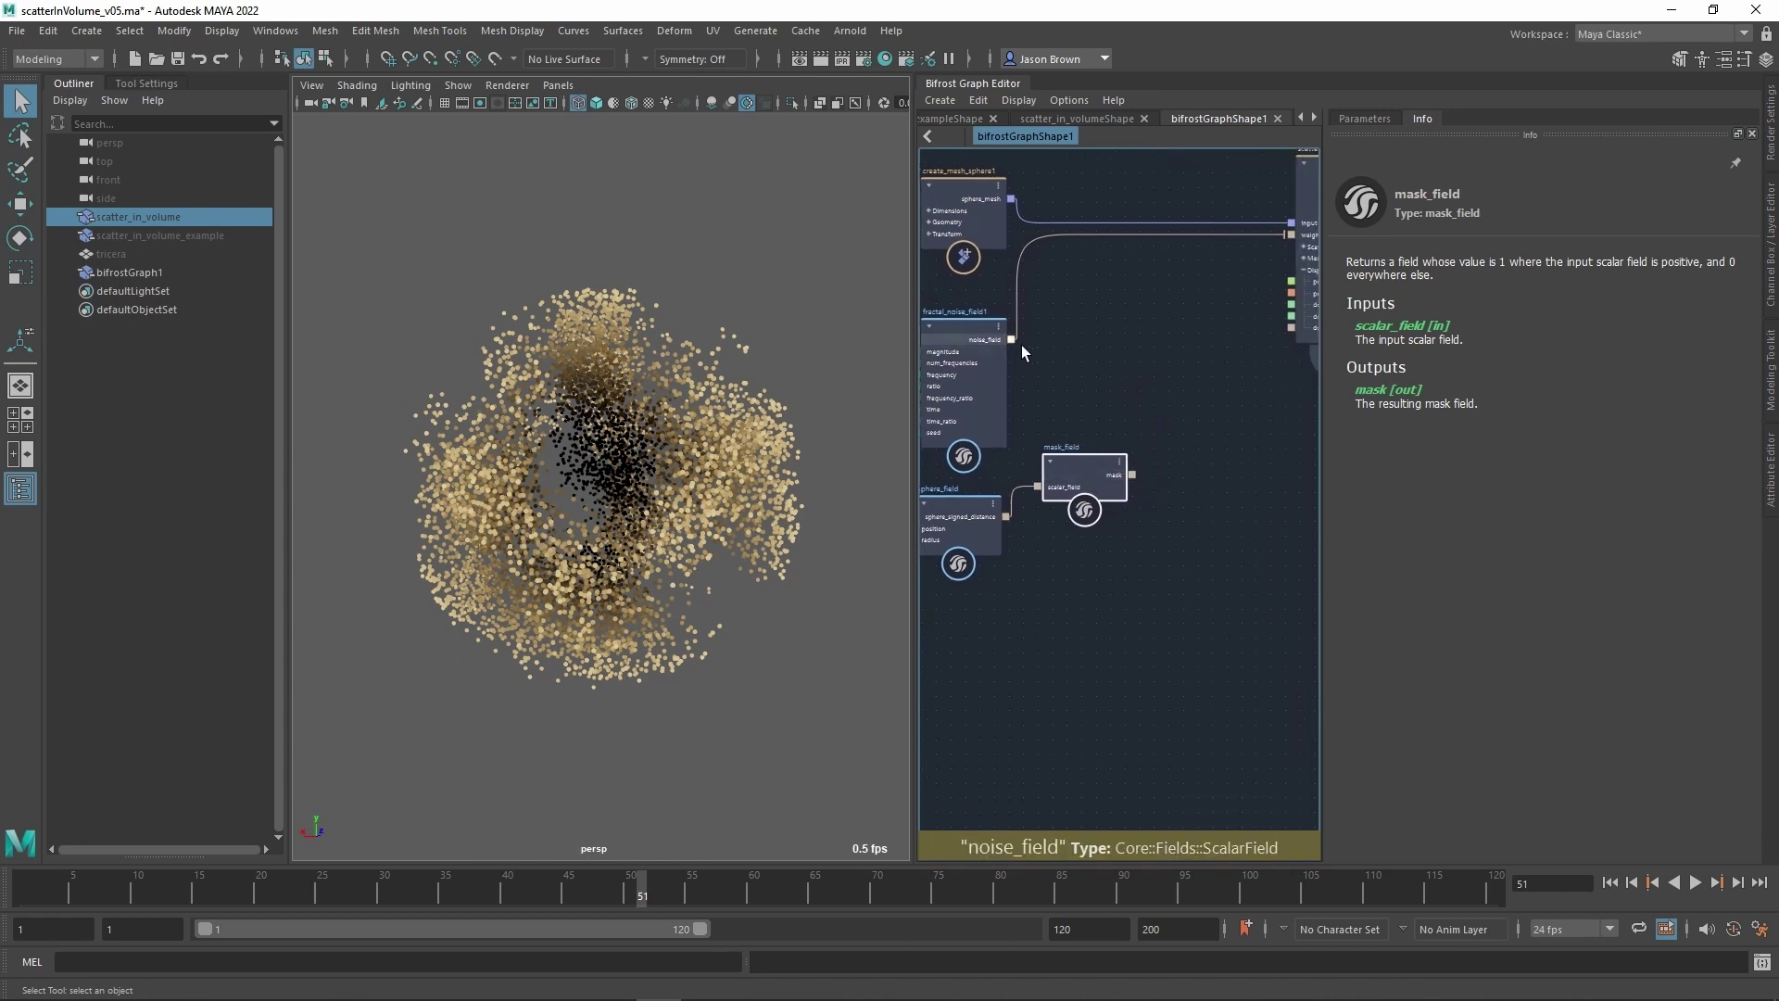
Add a multiply node fed by fractal_noise_field1's noise_field output and place it above mask_field.
middle_drag(1012, 340, 1125, 365)
click(1064, 400)
drag(1008, 345, 1118, 348)
text(multi)
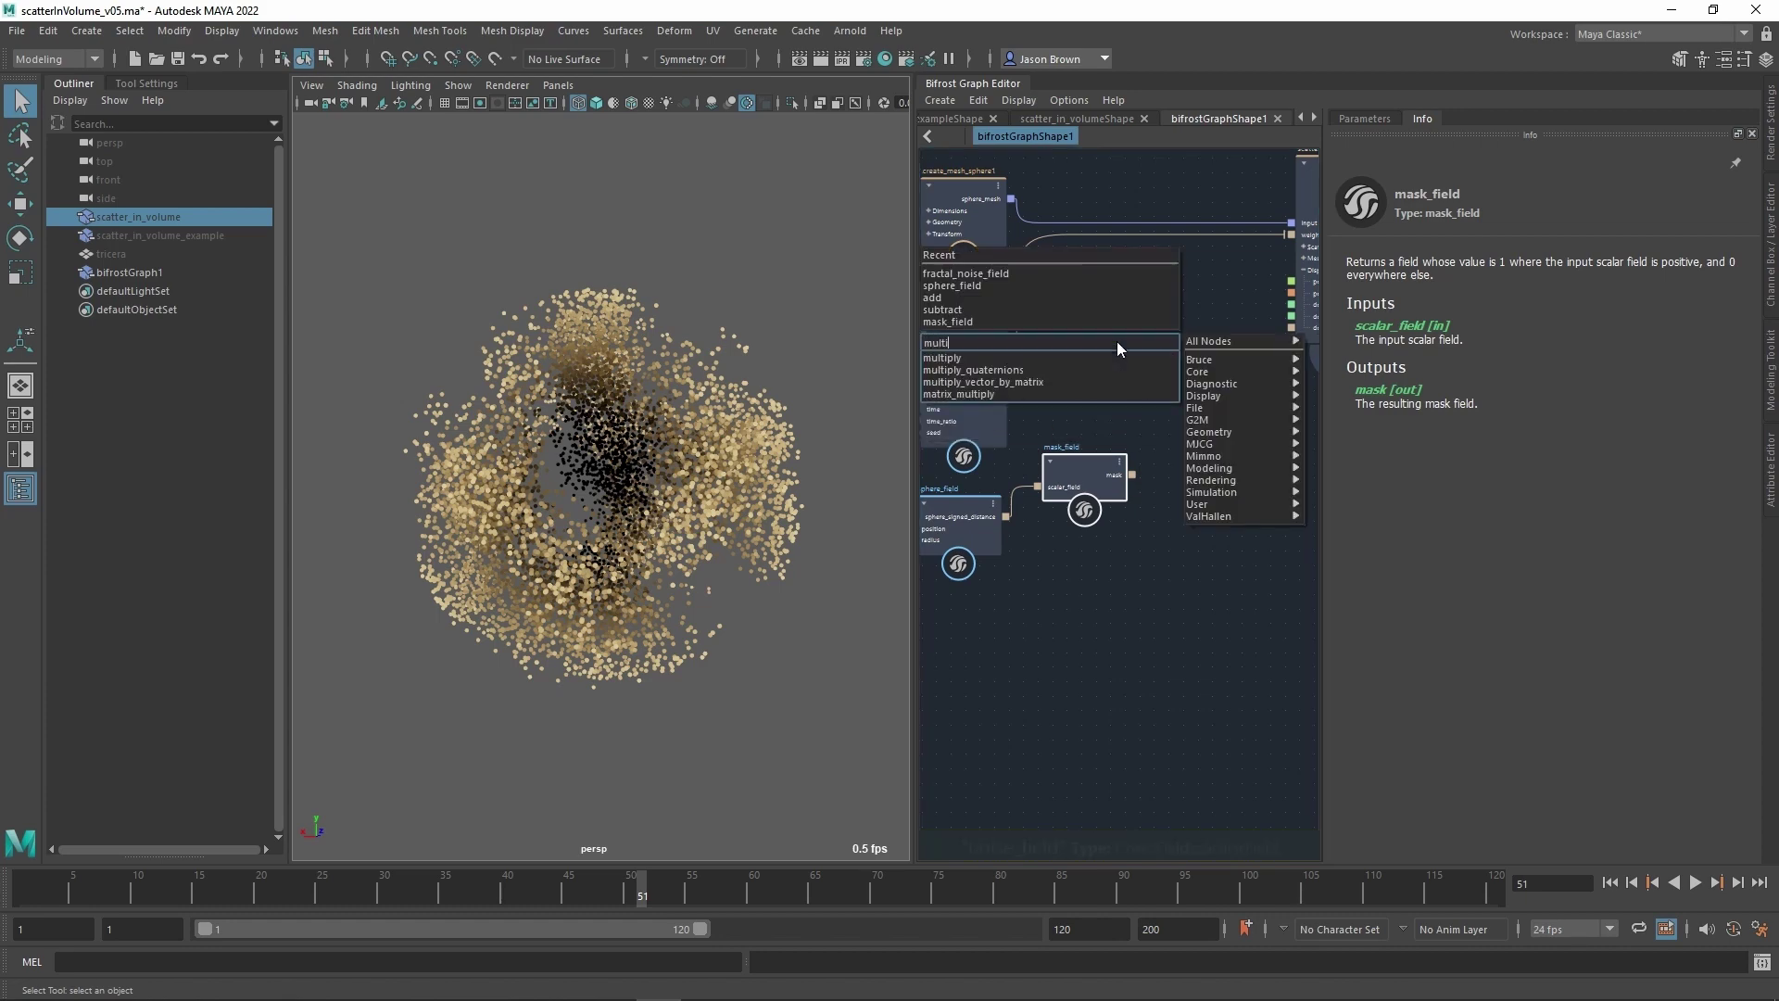
key(Return)
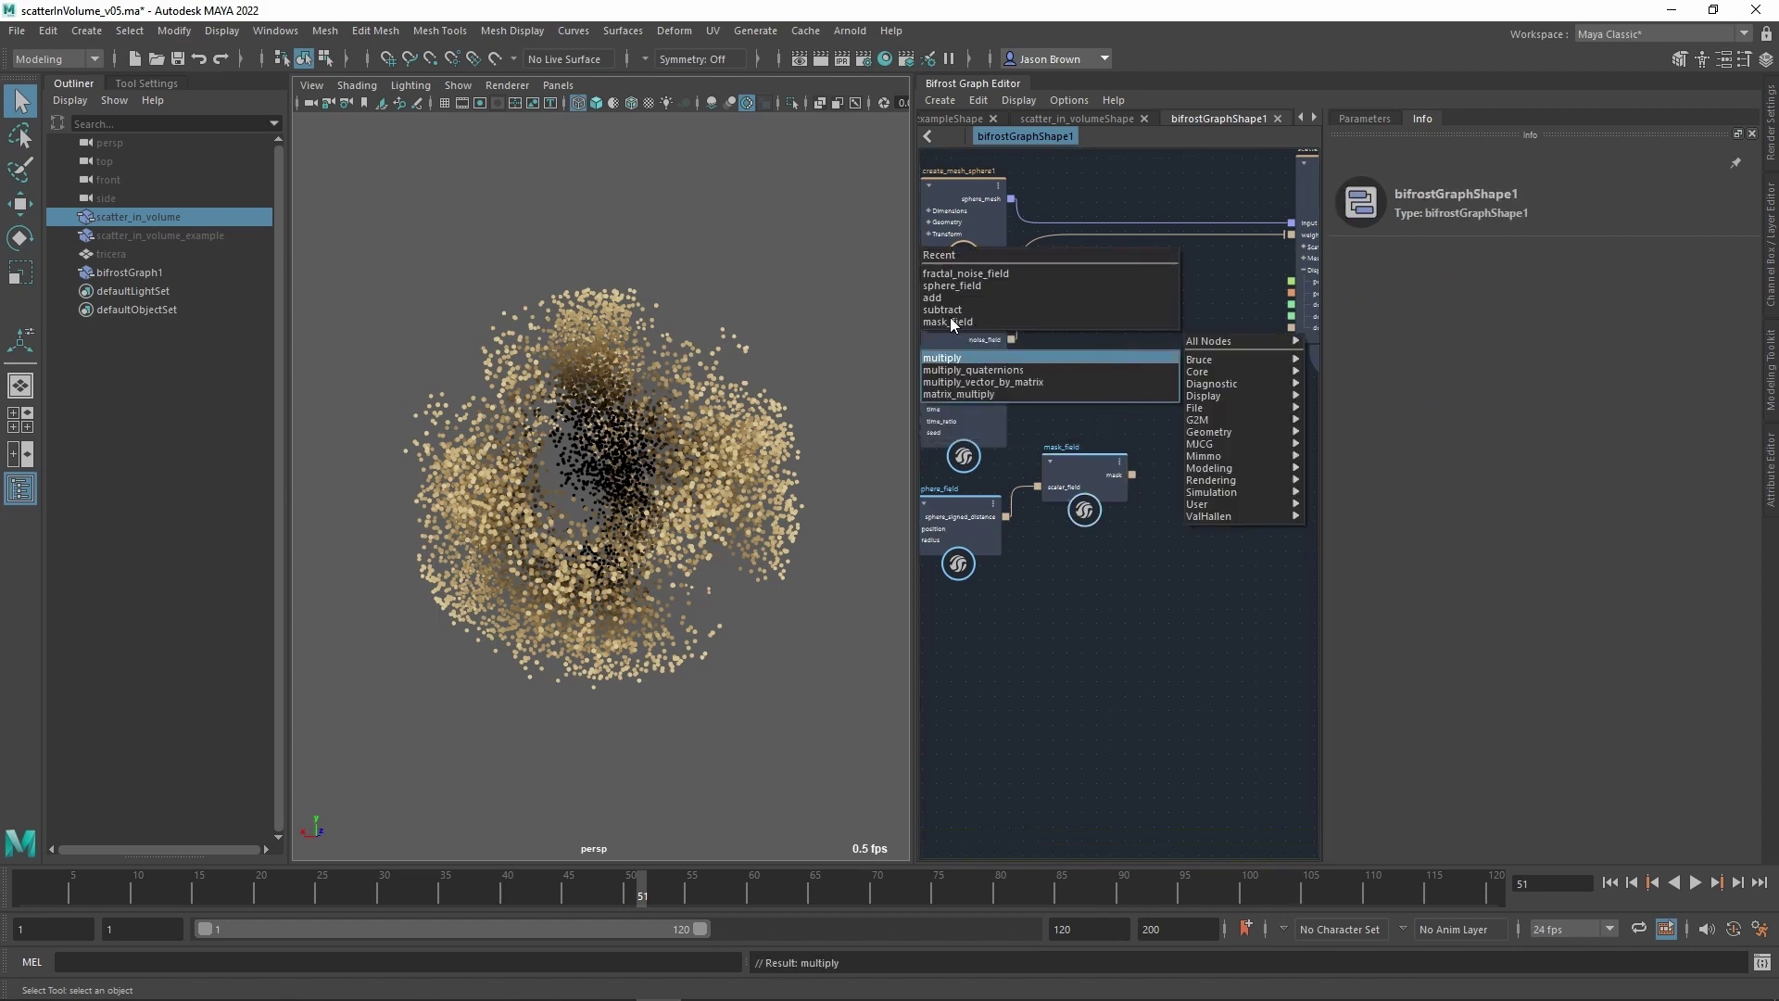
alt+drag(458, 476, 715, 527)
drag(1135, 389, 1183, 345)
Connect mask_field's mask output to the multiply node as its second input.
drag(1089, 470, 1070, 469)
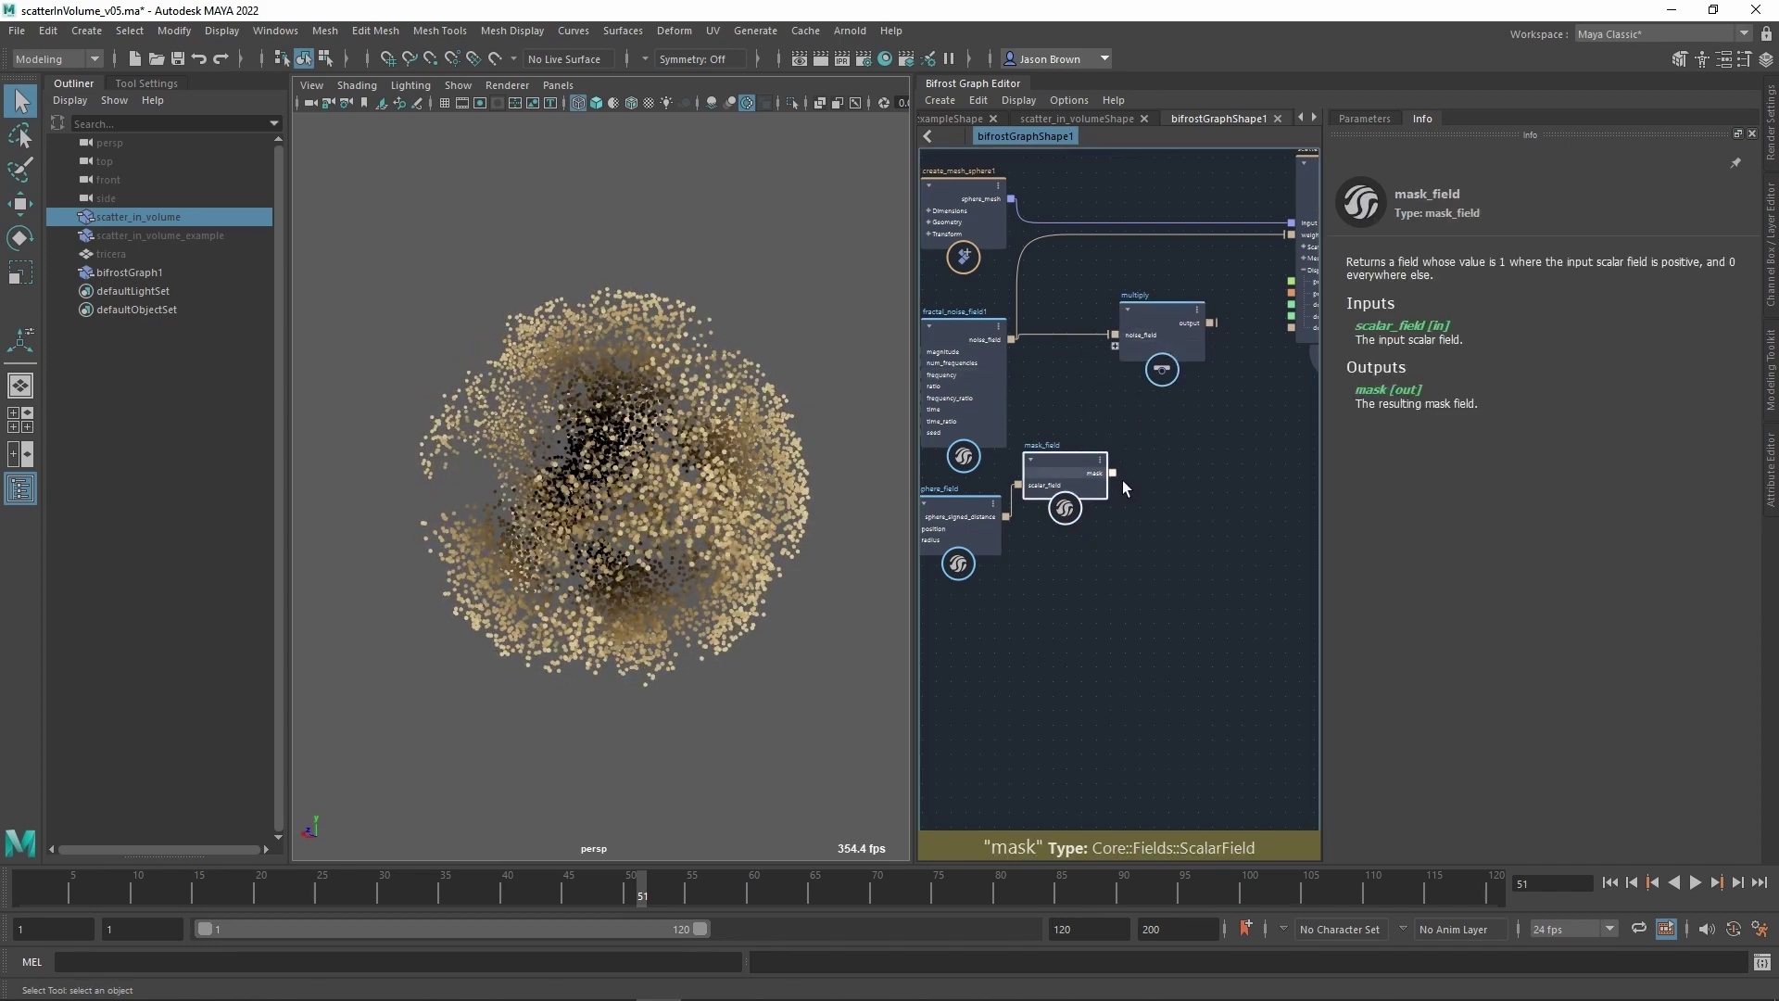
drag(1162, 383, 1170, 389)
alt+middle_drag(1207, 415, 1132, 556)
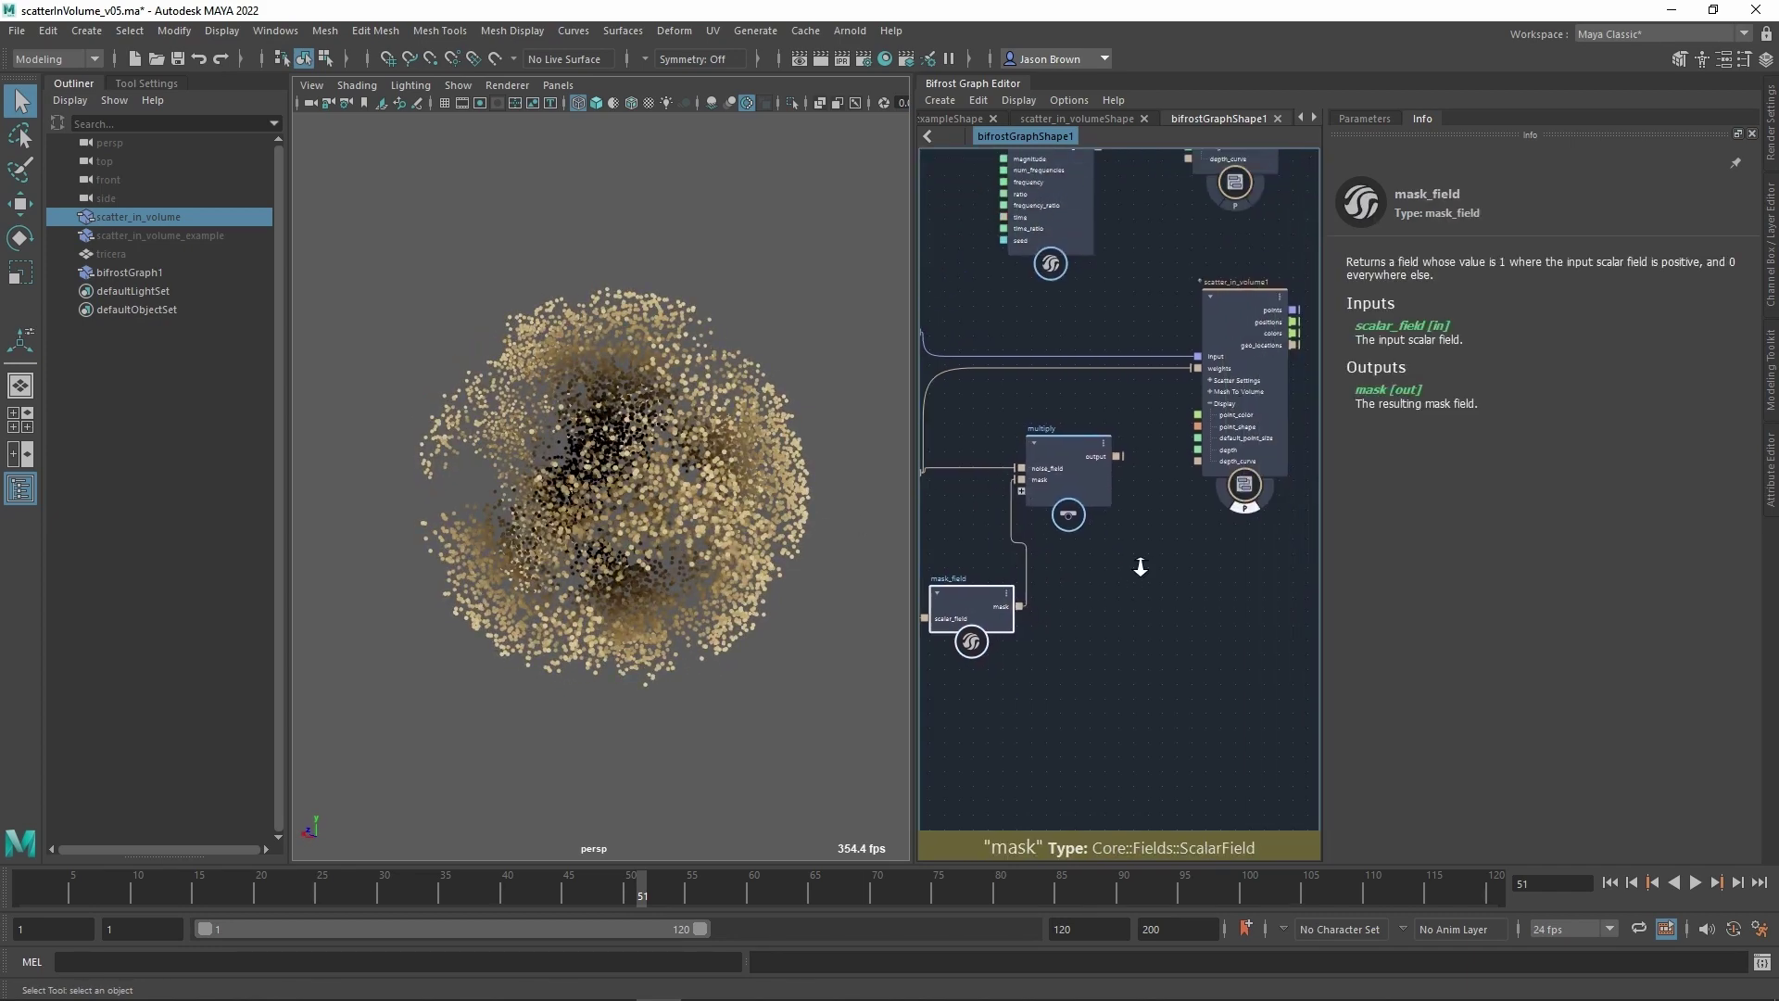
scroll(1130, 530, up, 1)
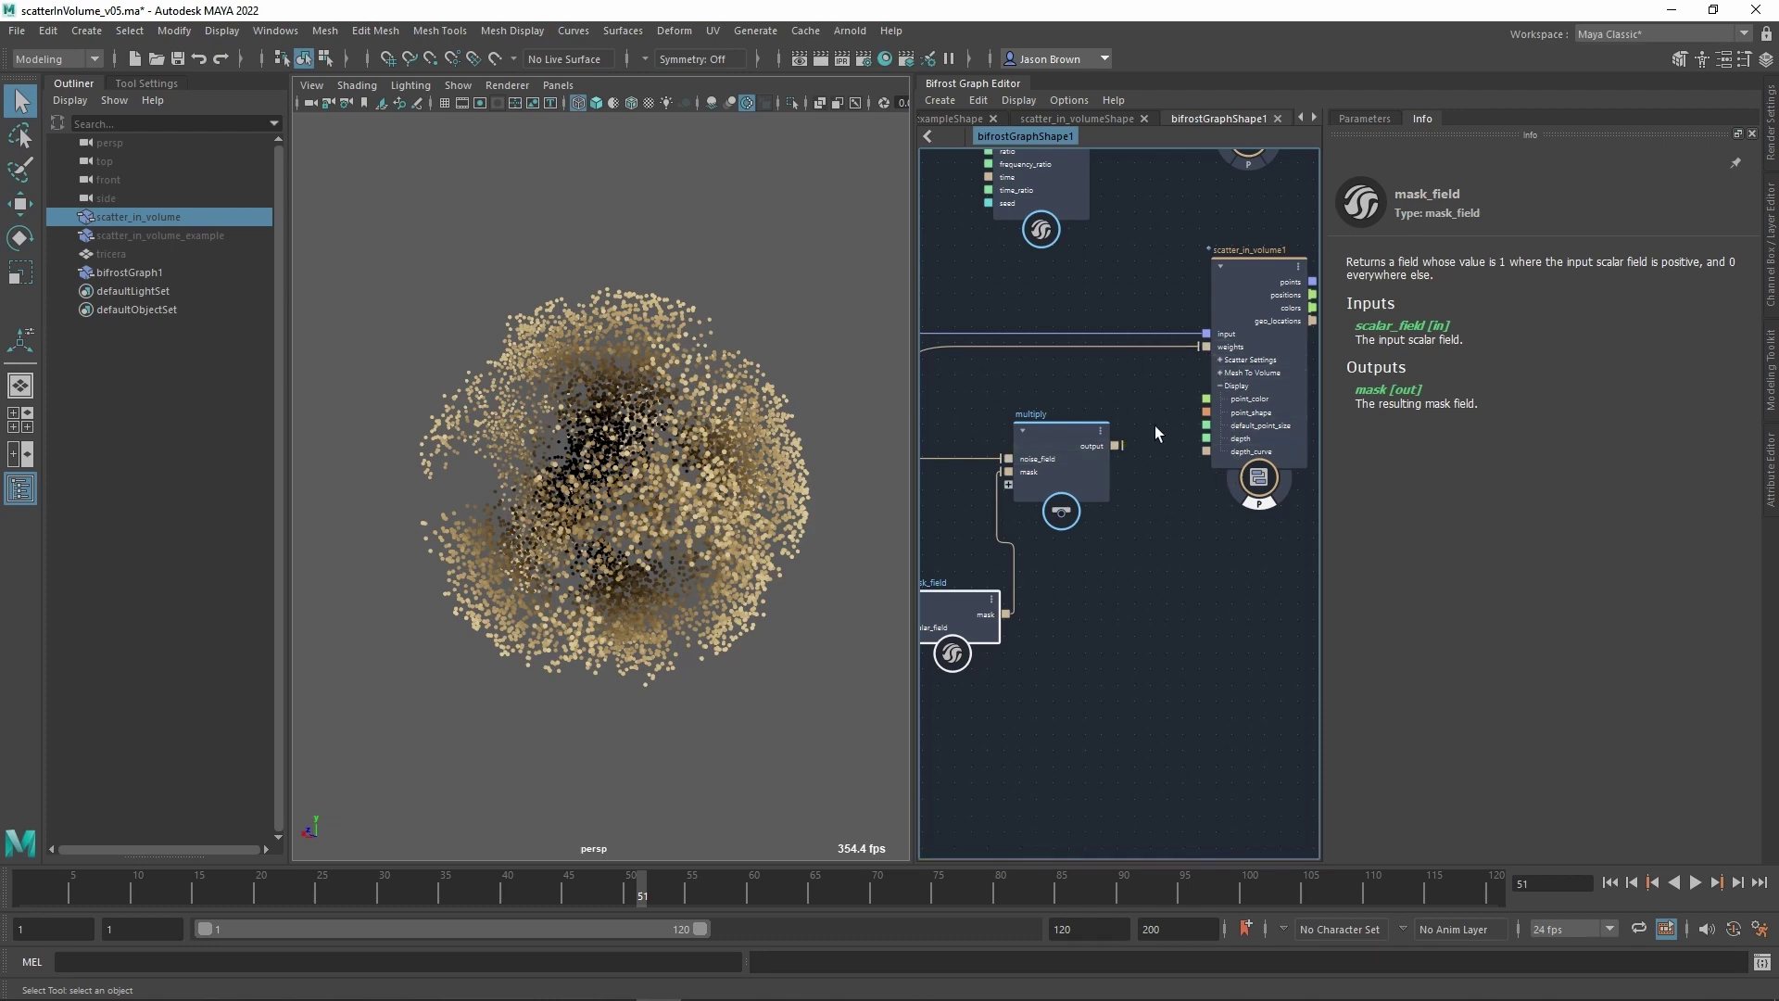
Connect the output of the multiply node to the weights input of scatter_in_volume1.
drag(1130, 452, 1216, 348)
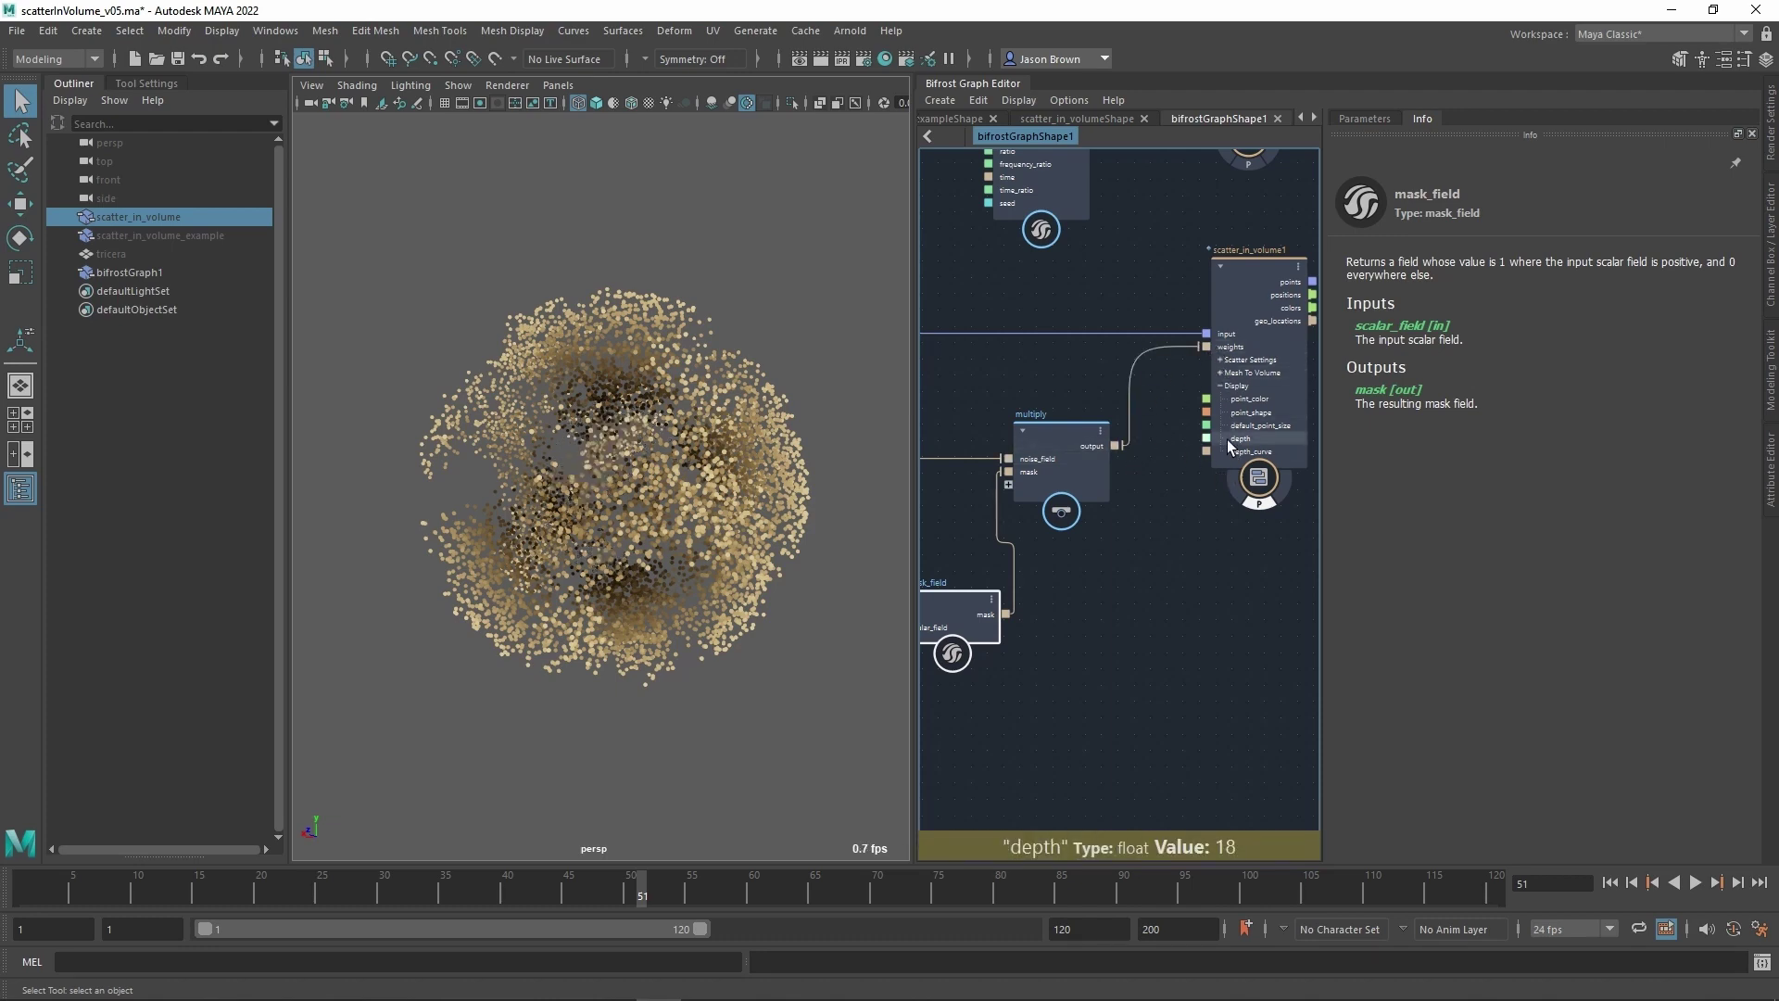
alt+drag(691, 456, 794, 465)
alt+right_drag(794, 465, 482, 445)
Increase the radius of the sphere_field node to about 16.78.
alt+middle_drag(1096, 633, 1275, 569)
click(1025, 593)
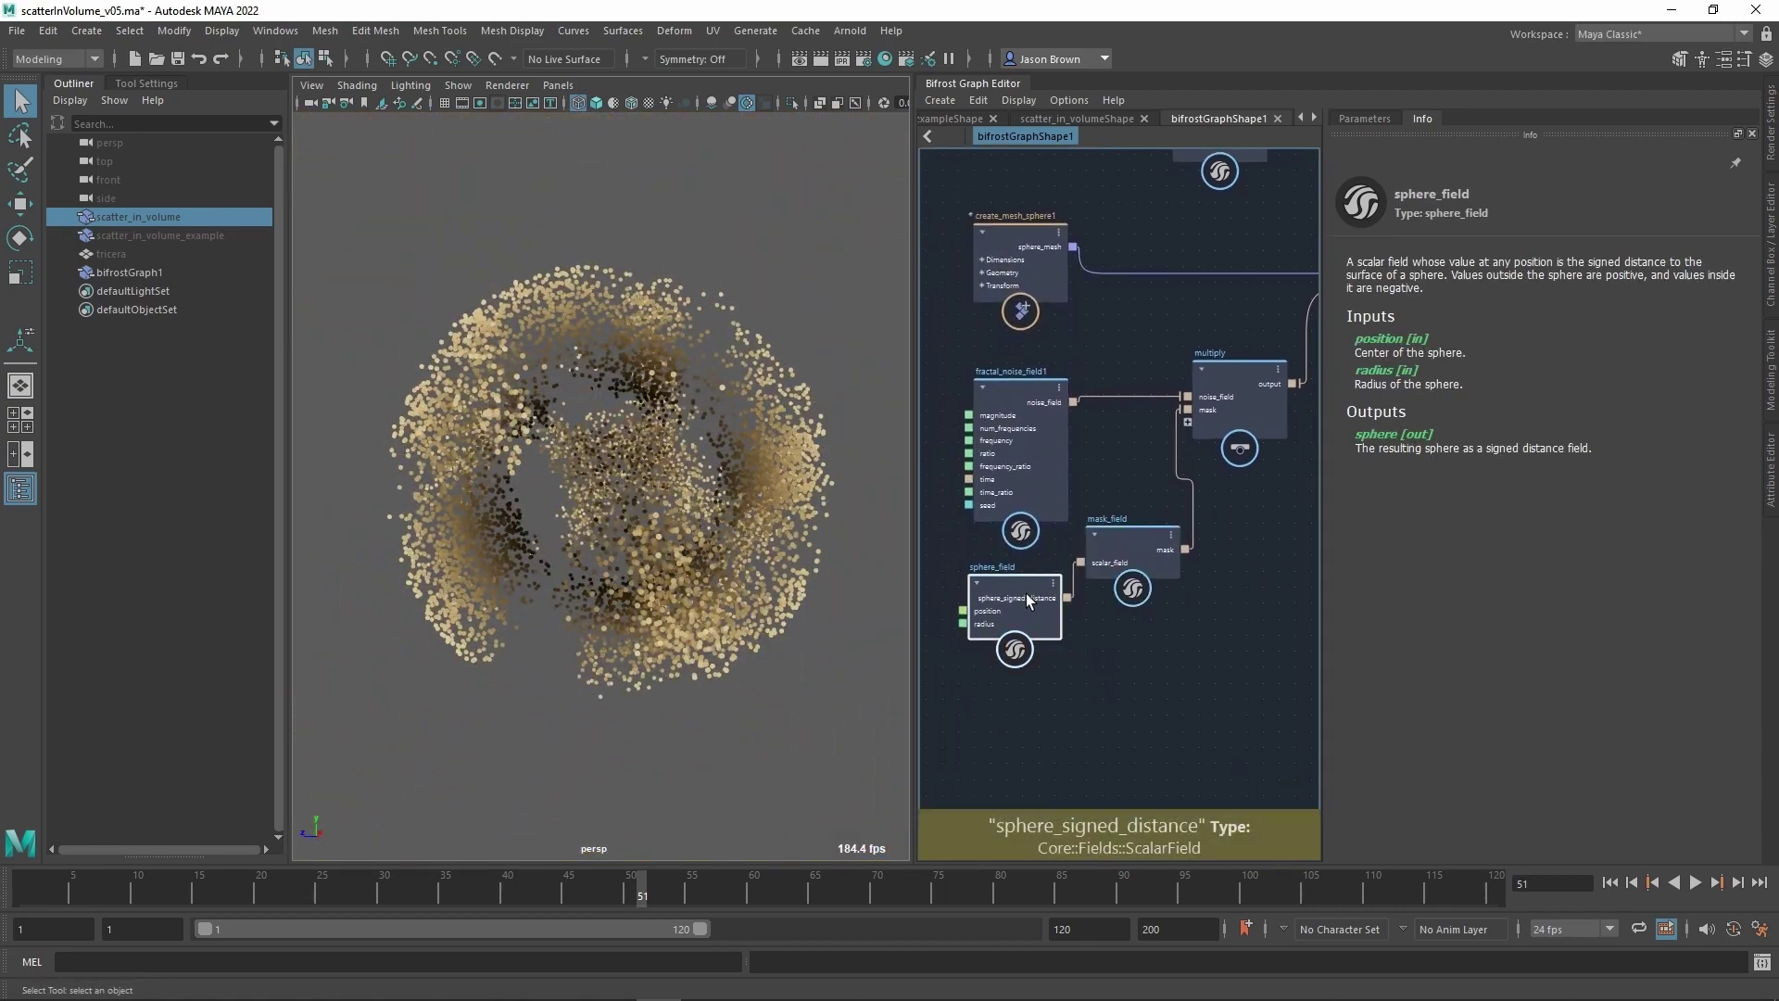
alt+drag(445, 566, 588, 568)
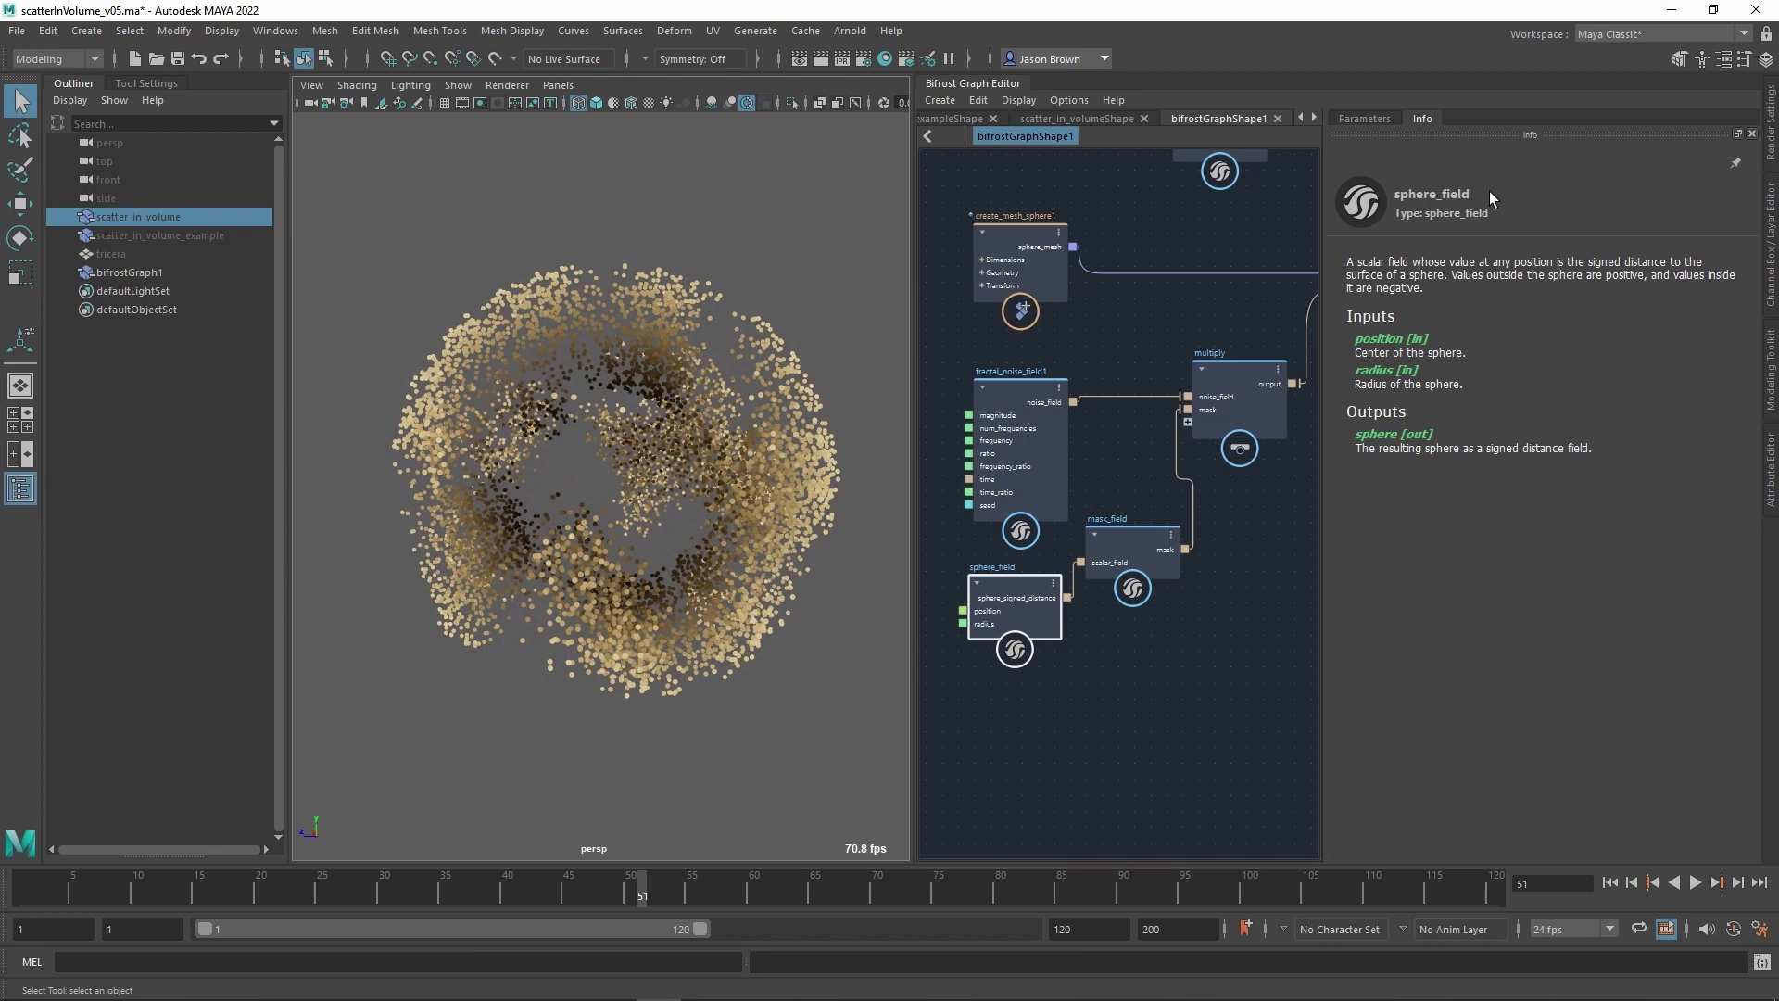
click(1365, 121)
drag(1424, 309, 1489, 326)
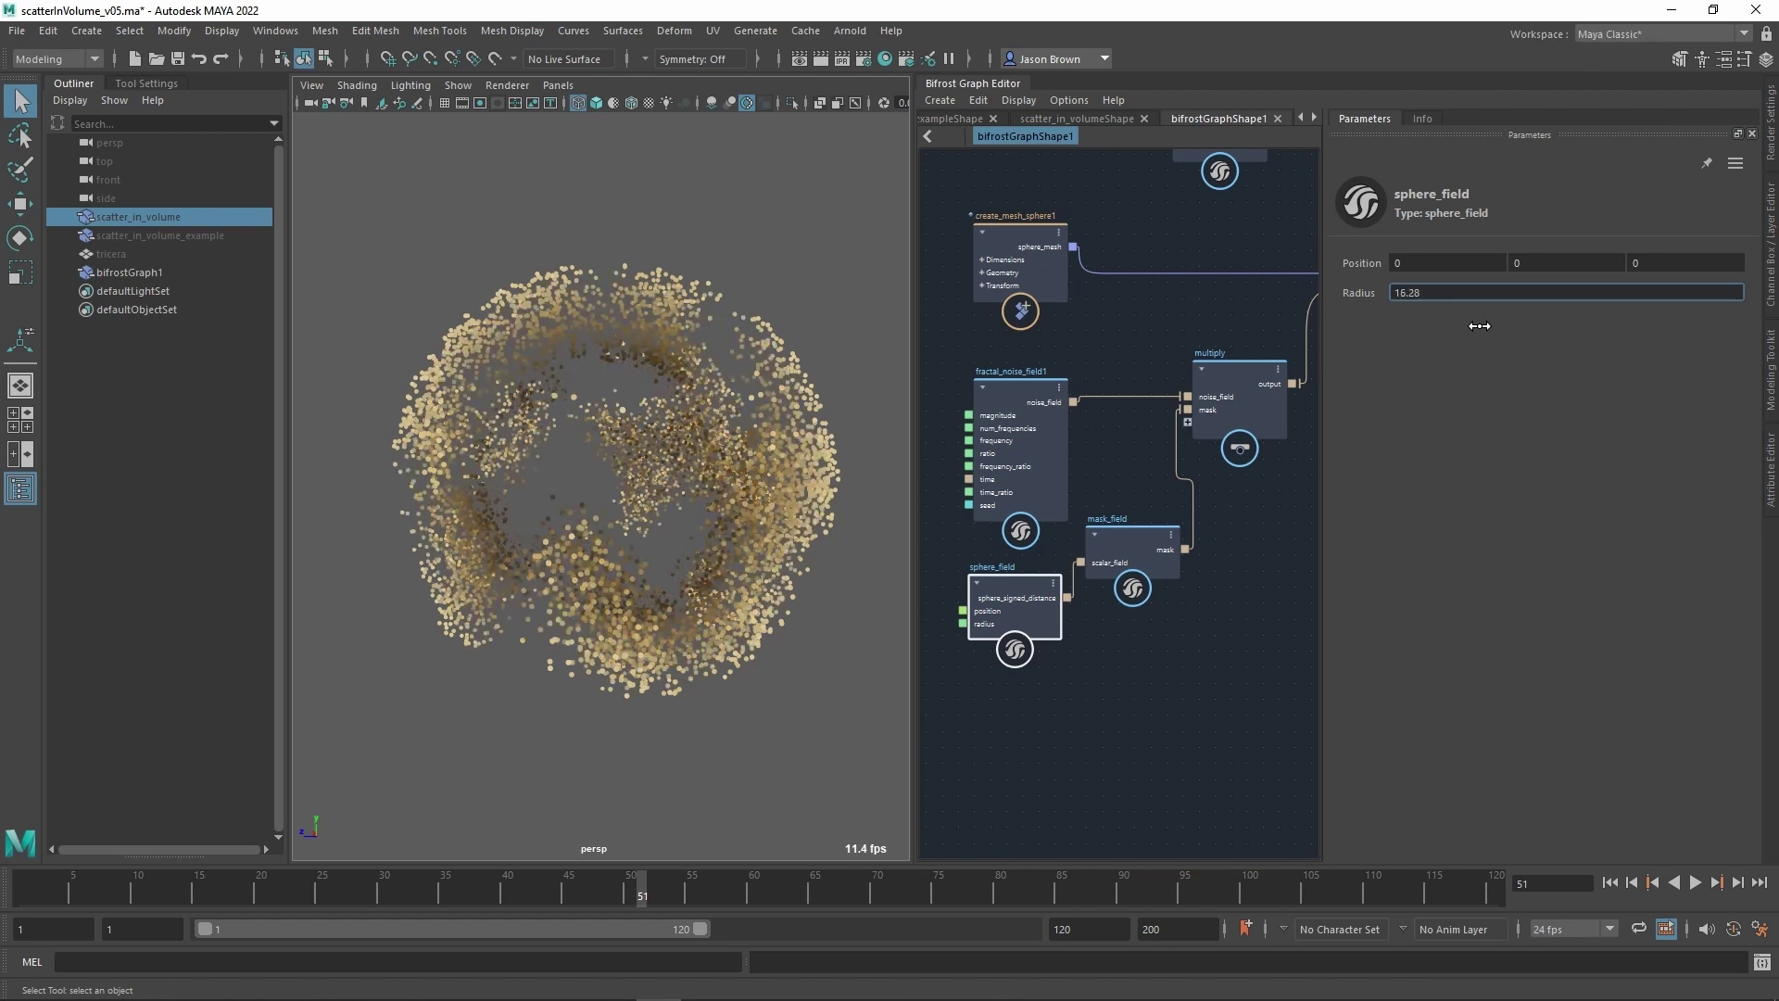
Turn on the viewport preview of the upper scatter_in_volume node so its points display together with the masked scatter.
scroll(1144, 635, down, 2)
alt+middle_drag(1169, 610, 1099, 733)
alt+middle_drag(1171, 368, 1113, 413)
click(1276, 335)
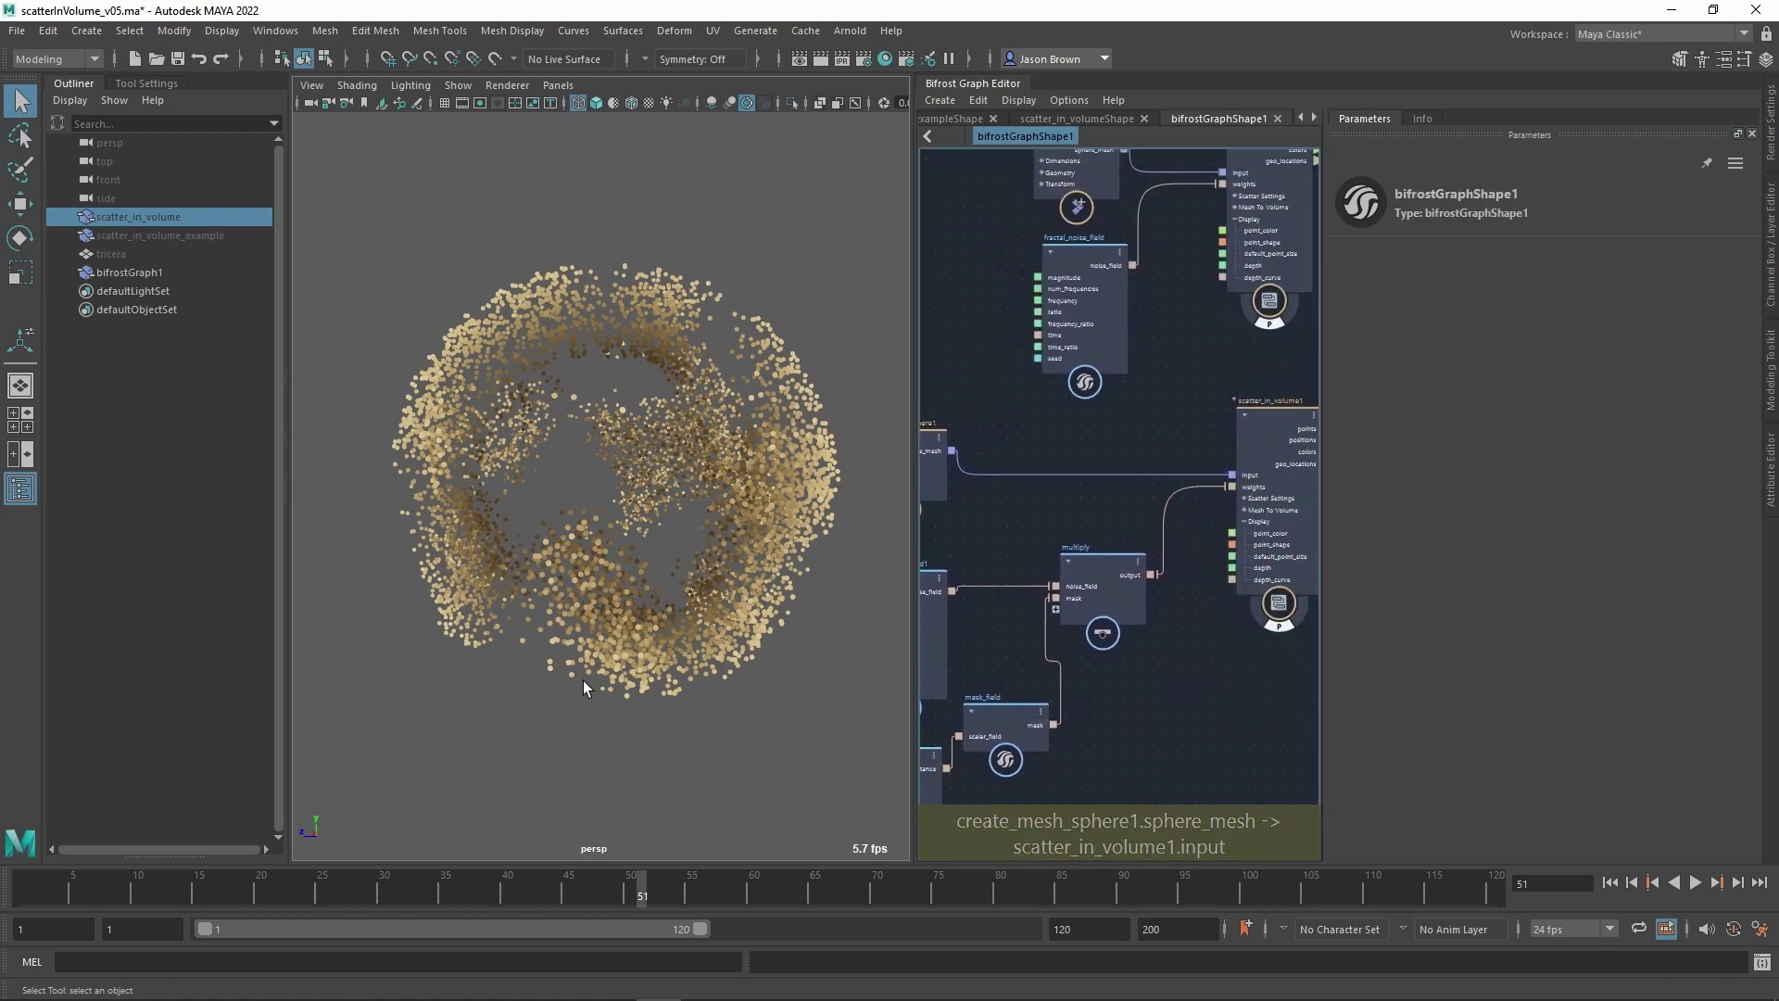
mouse_move(612, 670)
alt+mouse_down()
mouse_move(583, 687)
mouse_move(600, 677)
alt+mouse_up()
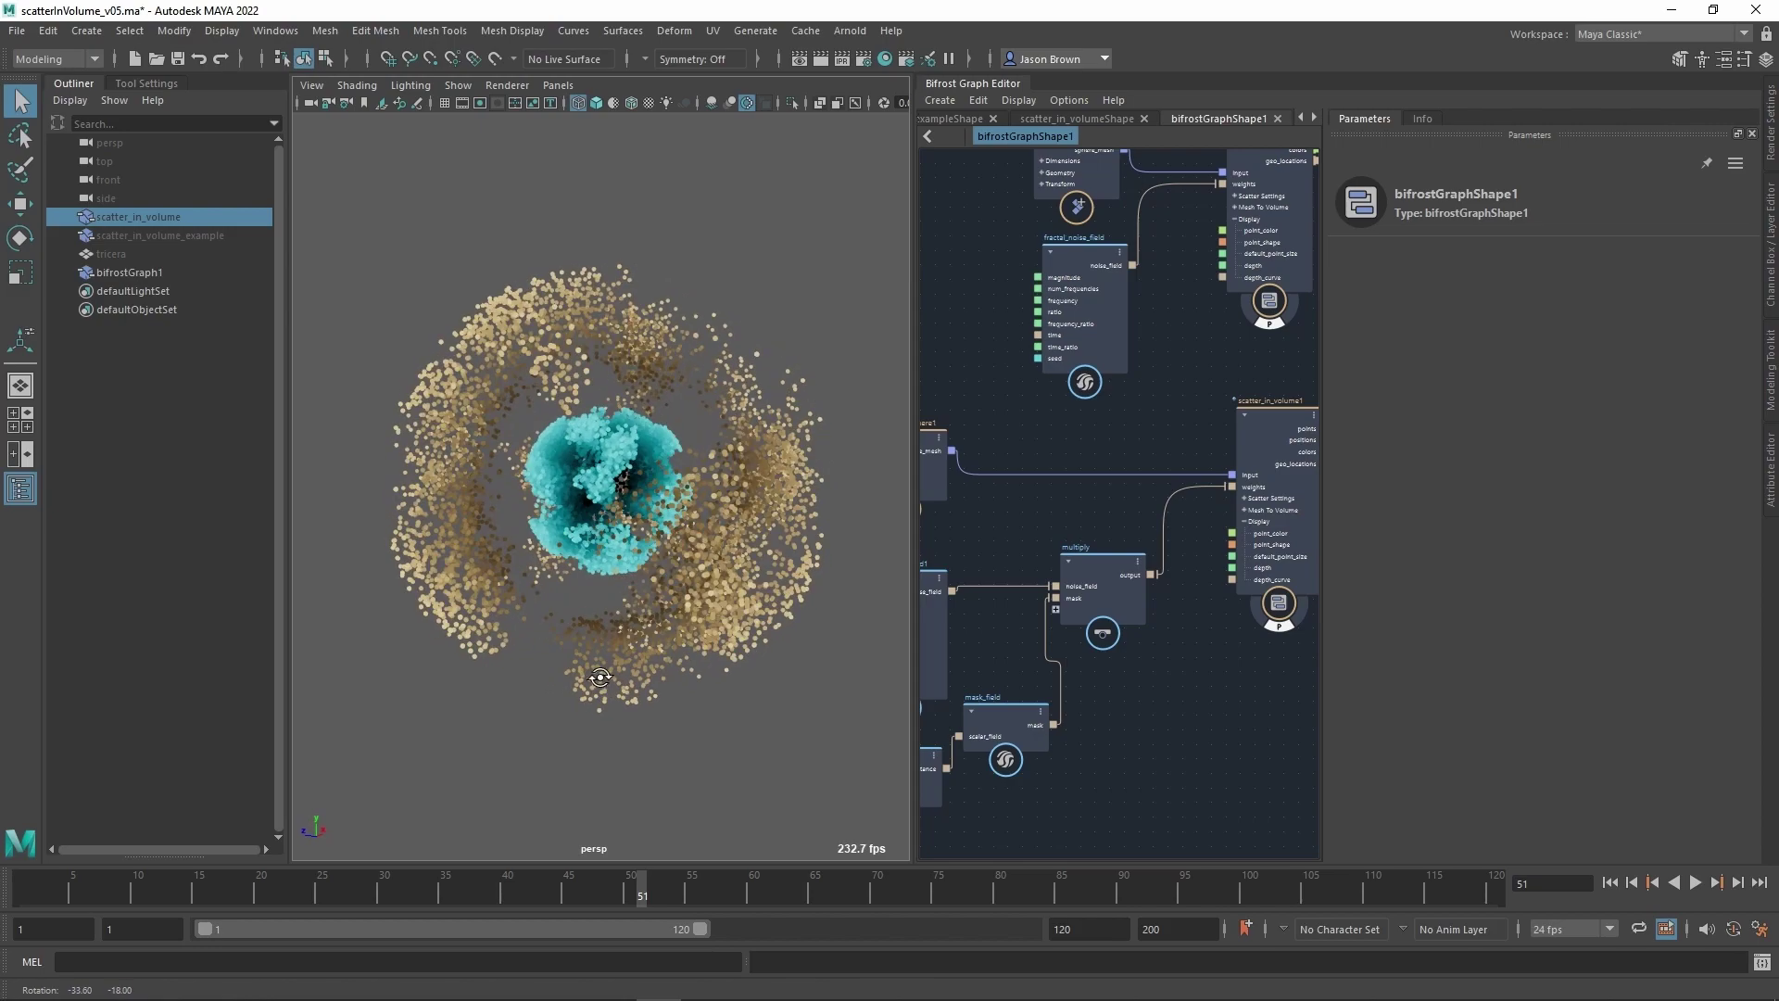
Cycle the viewport background to black and examine both point clouds from different angles and distances.
key(alt+b)
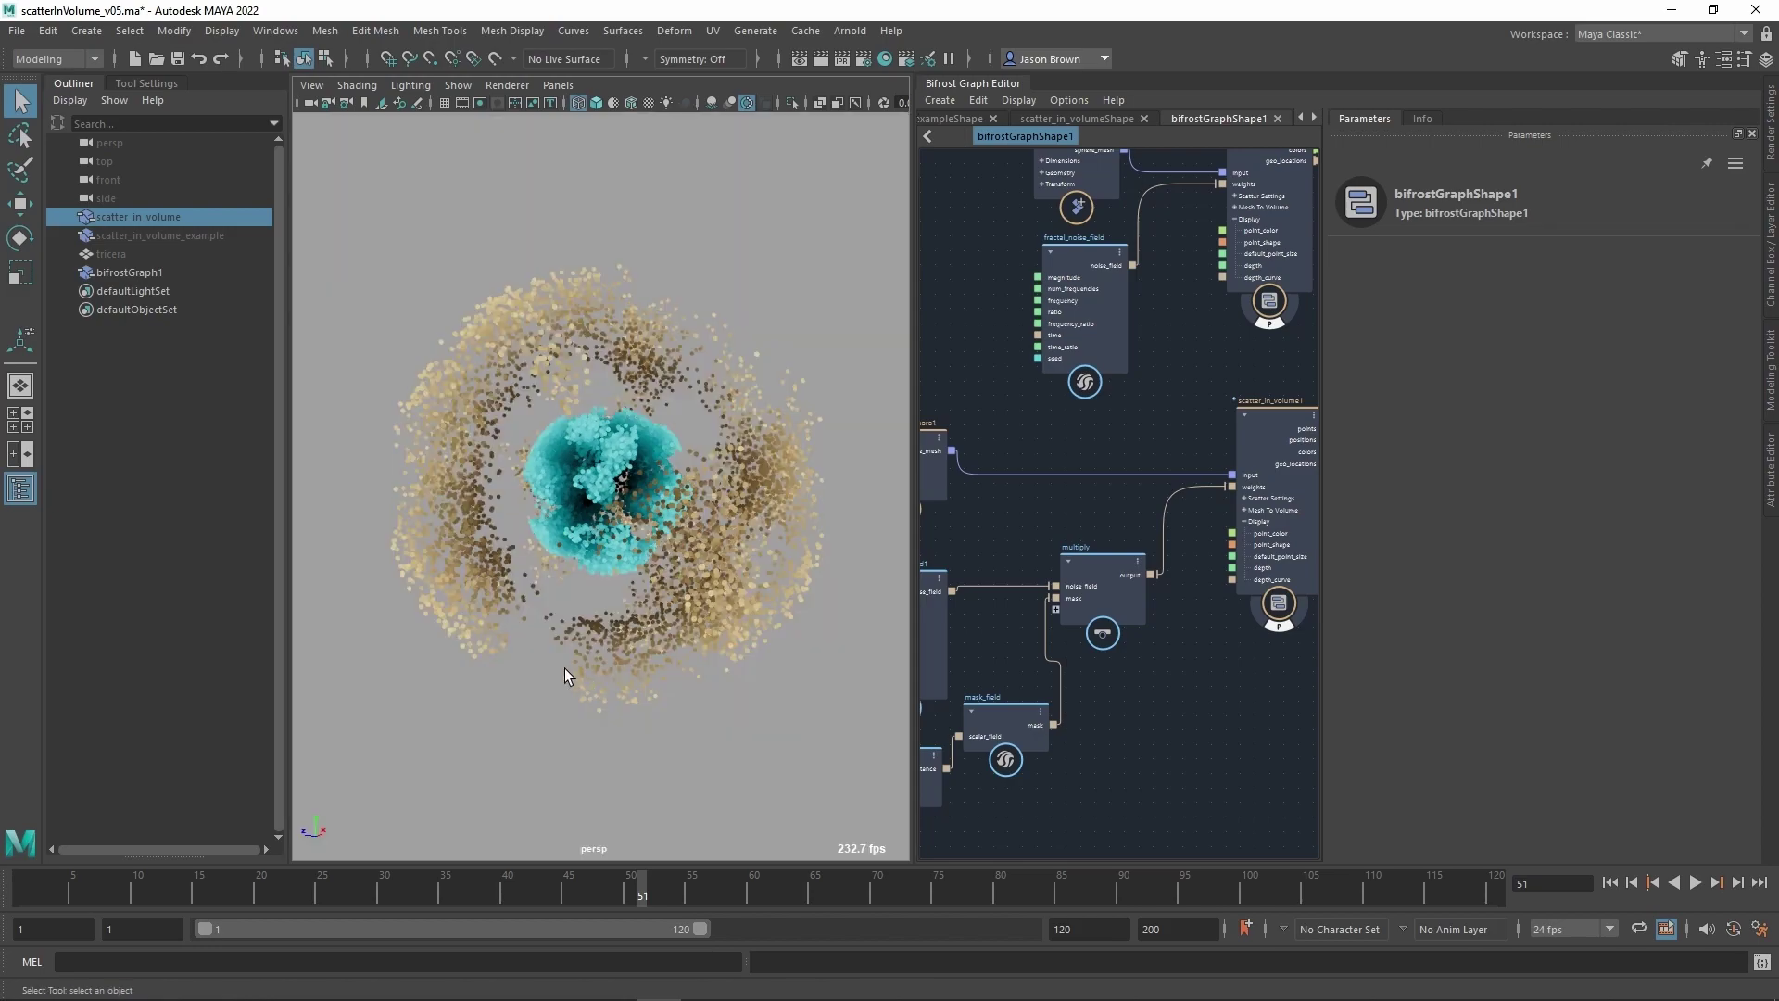
key(alt+b)
key(alt+b)
mouse_move(564, 669)
alt+mouse_down()
mouse_move(583, 686)
mouse_move(912, 669)
mouse_move(725, 640)
mouse_move(519, 645)
mouse_move(556, 646)
alt+mouse_up()
alt+right_drag(556, 647, 741, 647)
alt+drag(741, 647, 638, 629)
alt+right_drag(638, 629, 591, 595)
alt+drag(591, 596, 617, 620)
alt+middle_drag(699, 602, 613, 558)
alt+drag(483, 623, 834, 491)
scroll(696, 498, down, 3)
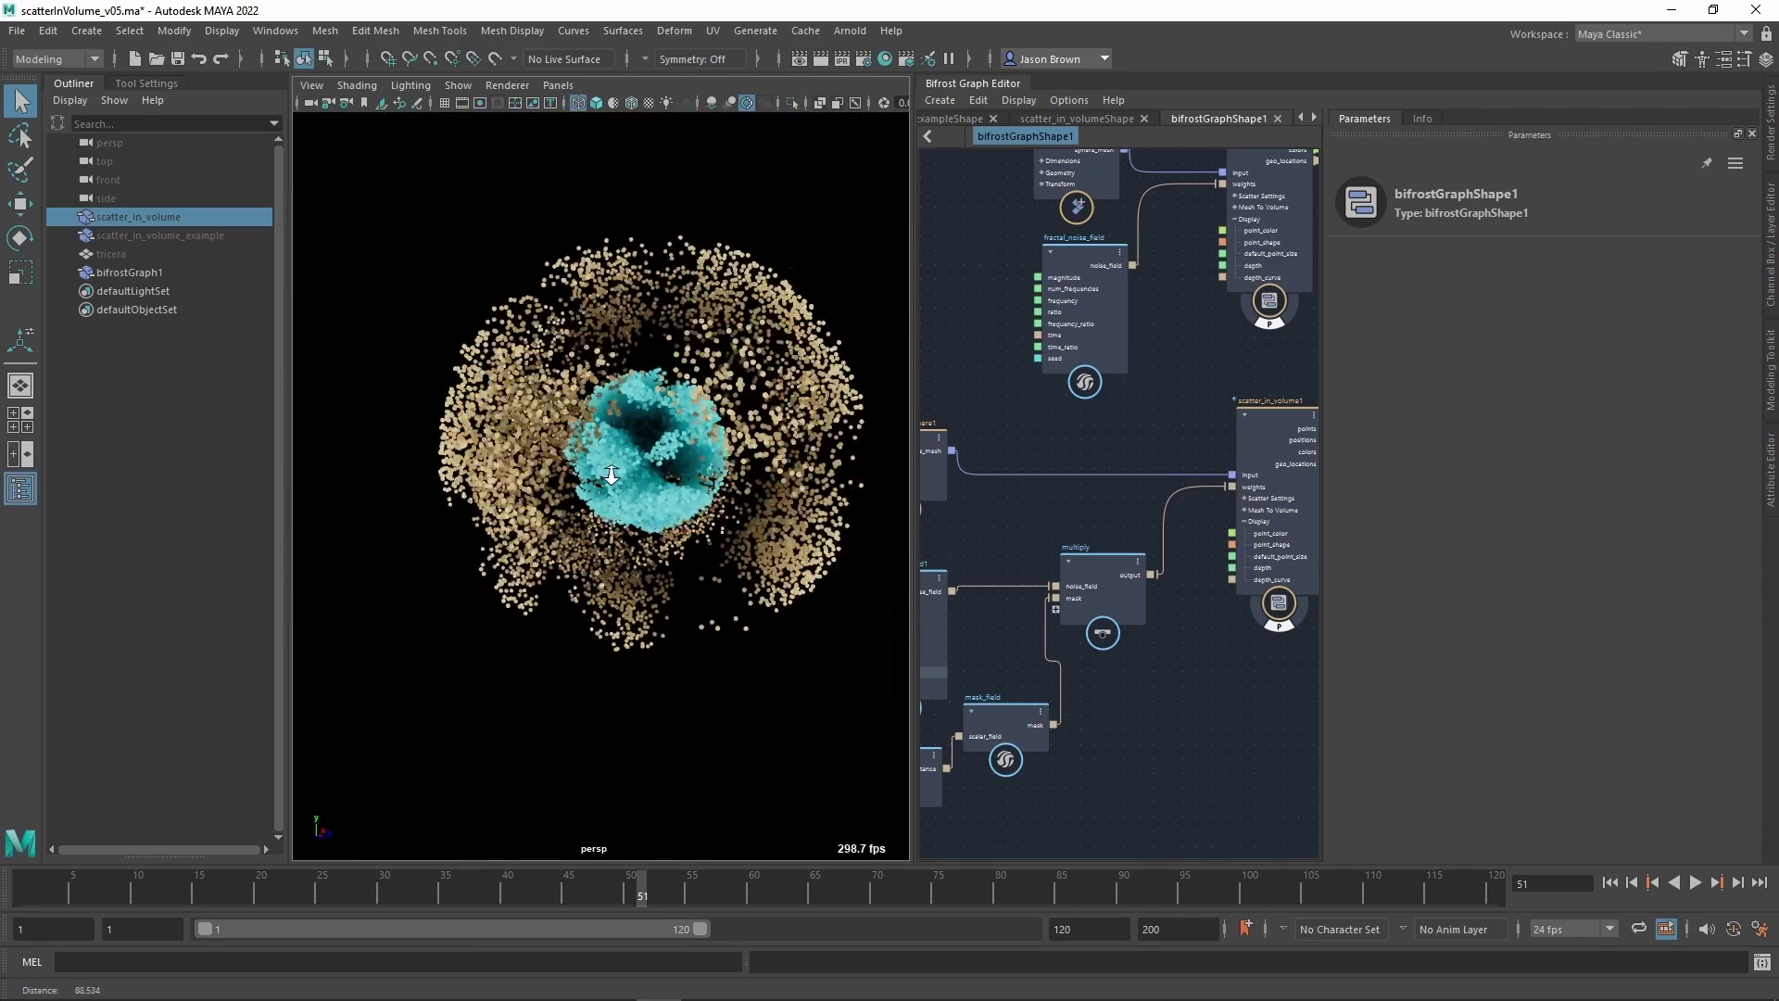
alt+drag(695, 497, 724, 526)
scroll(659, 497, up, 5)
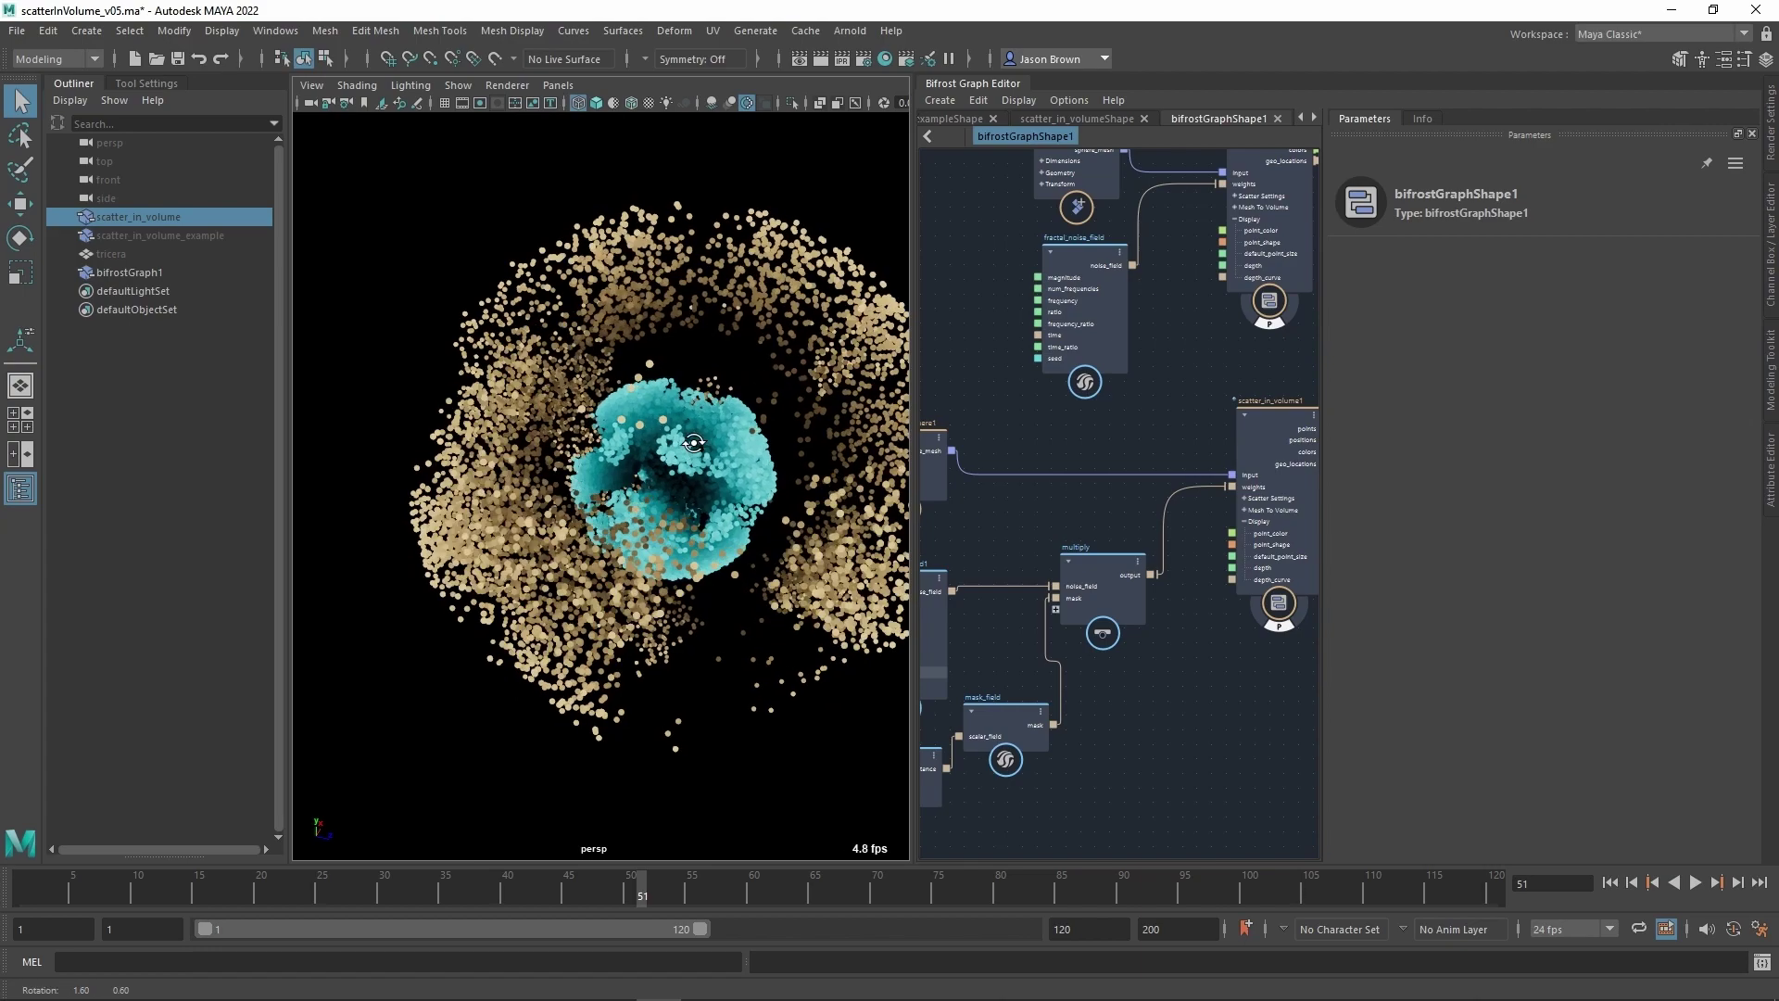
Set the radius of the sphere_field node to 15.
alt+middle_drag(1144, 725, 1267, 608)
click(1029, 659)
click(1475, 295)
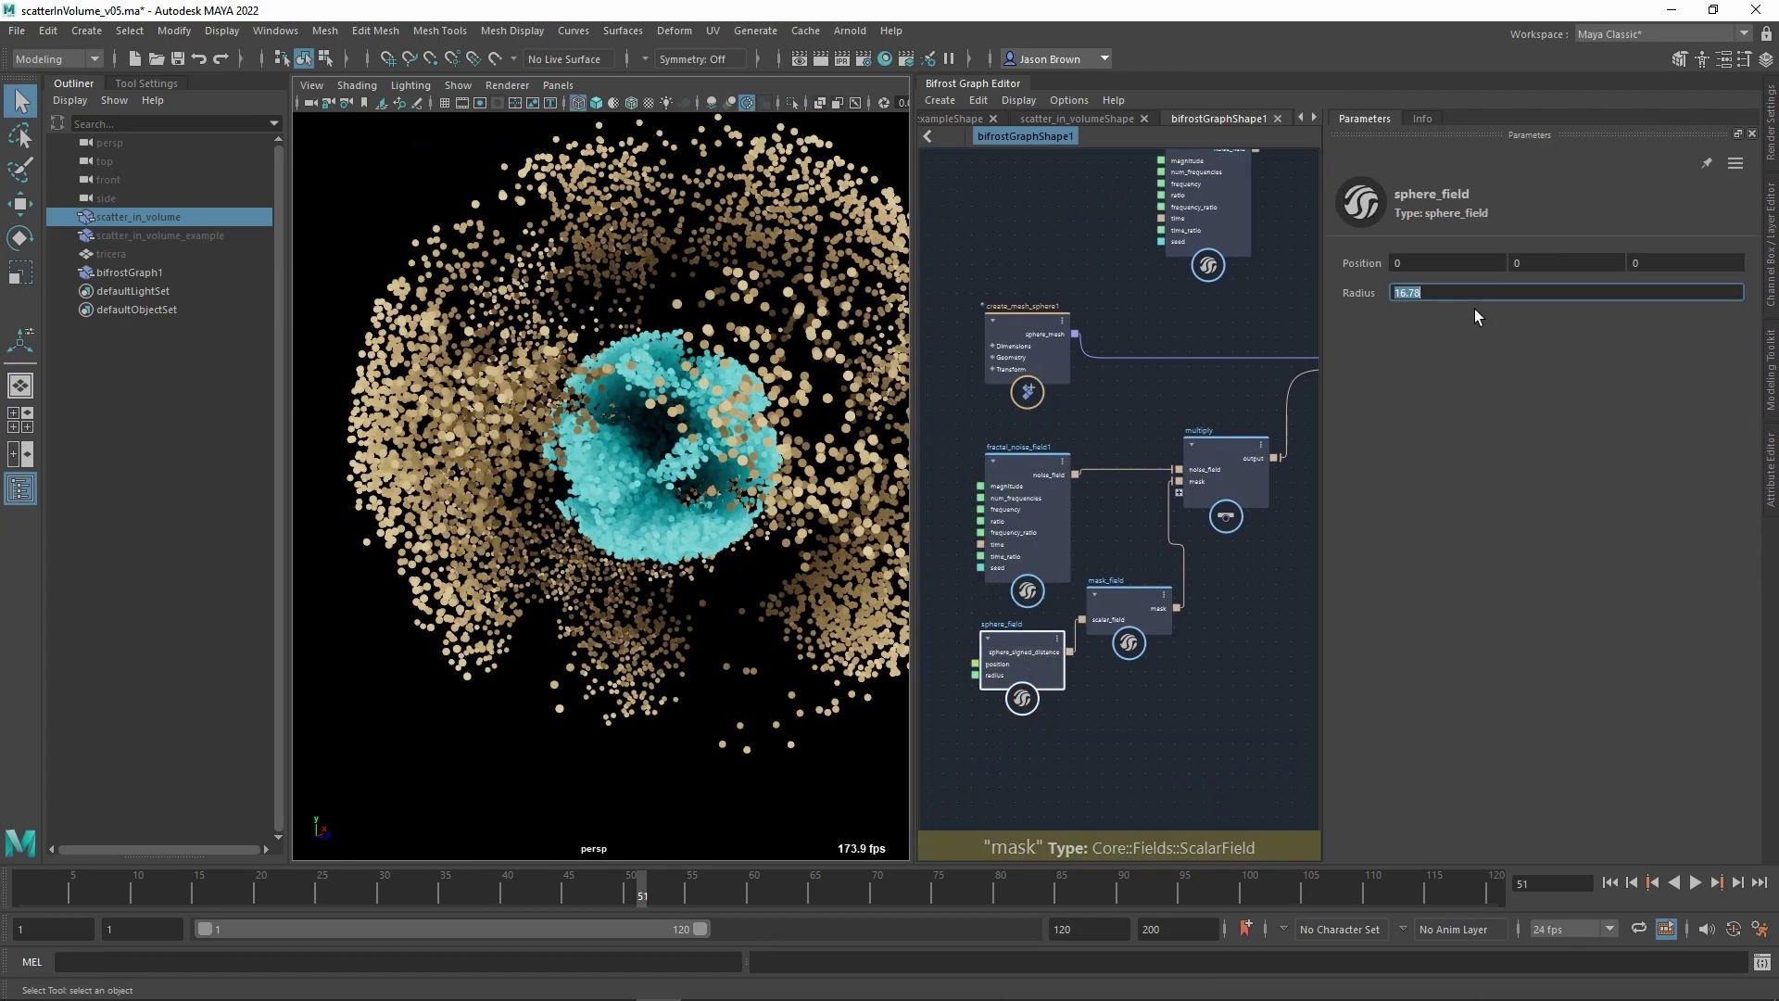
text(15)
key(Return)
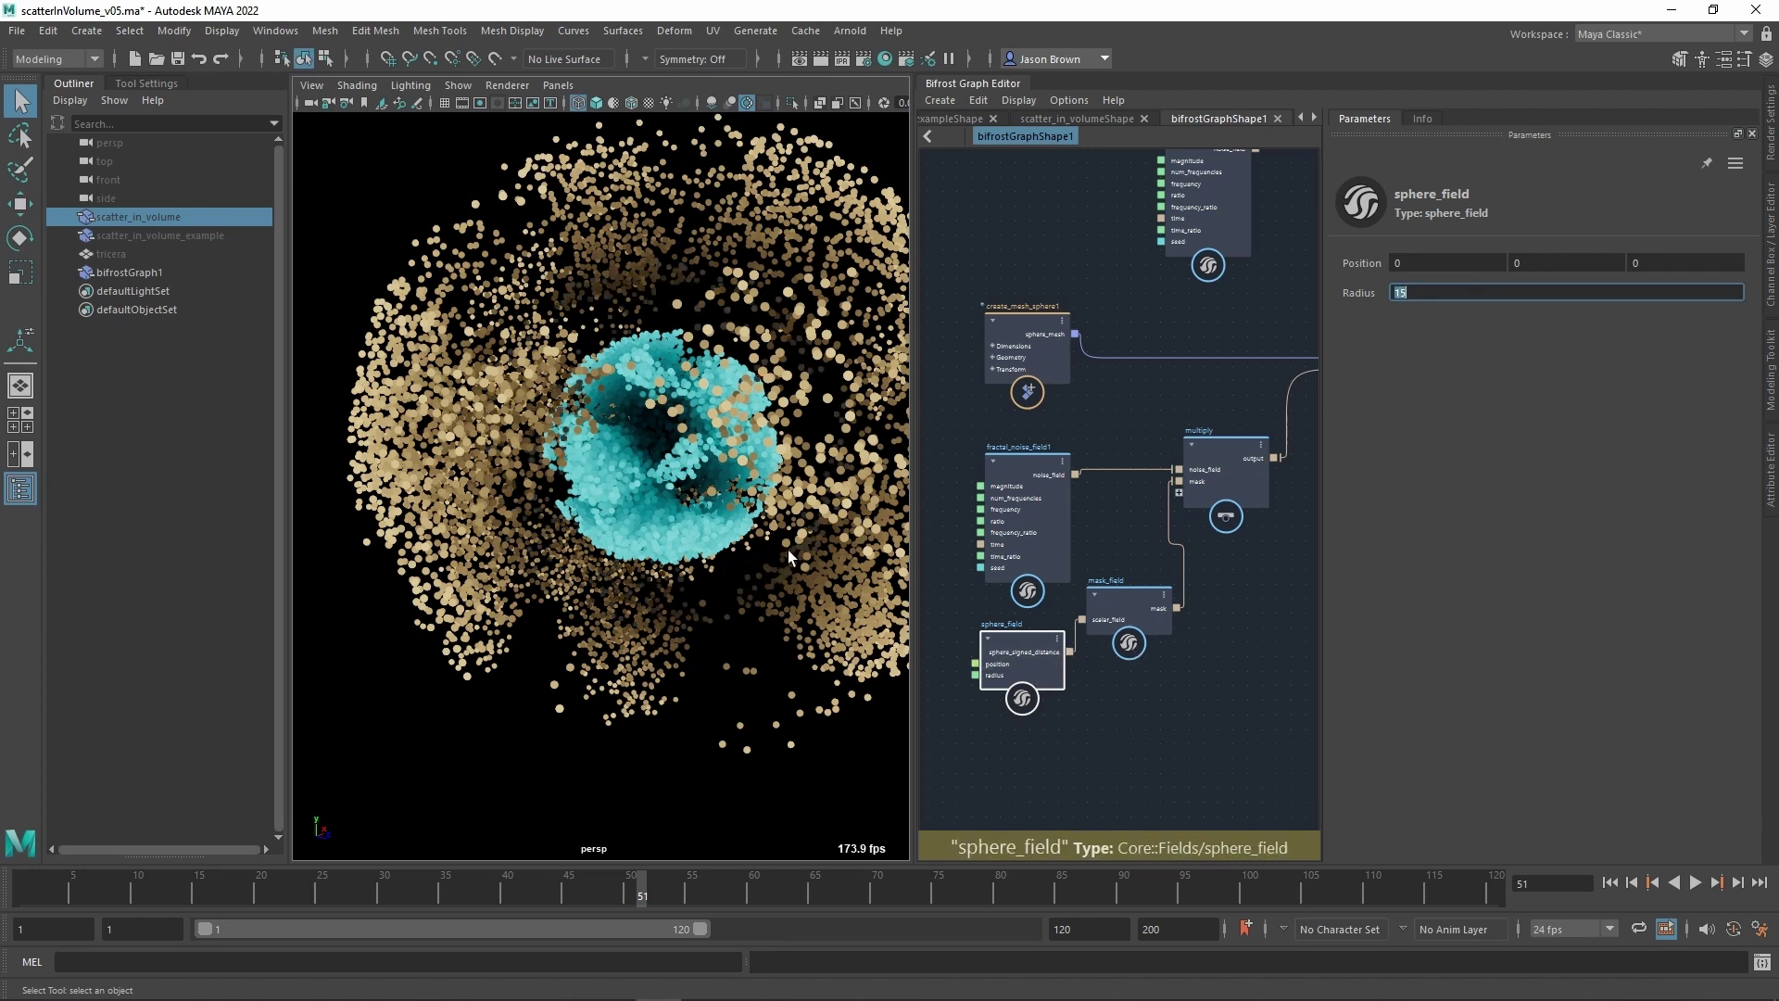
alt+middle_drag(788, 549, 725, 561)
alt+right_drag(726, 561, 695, 573)
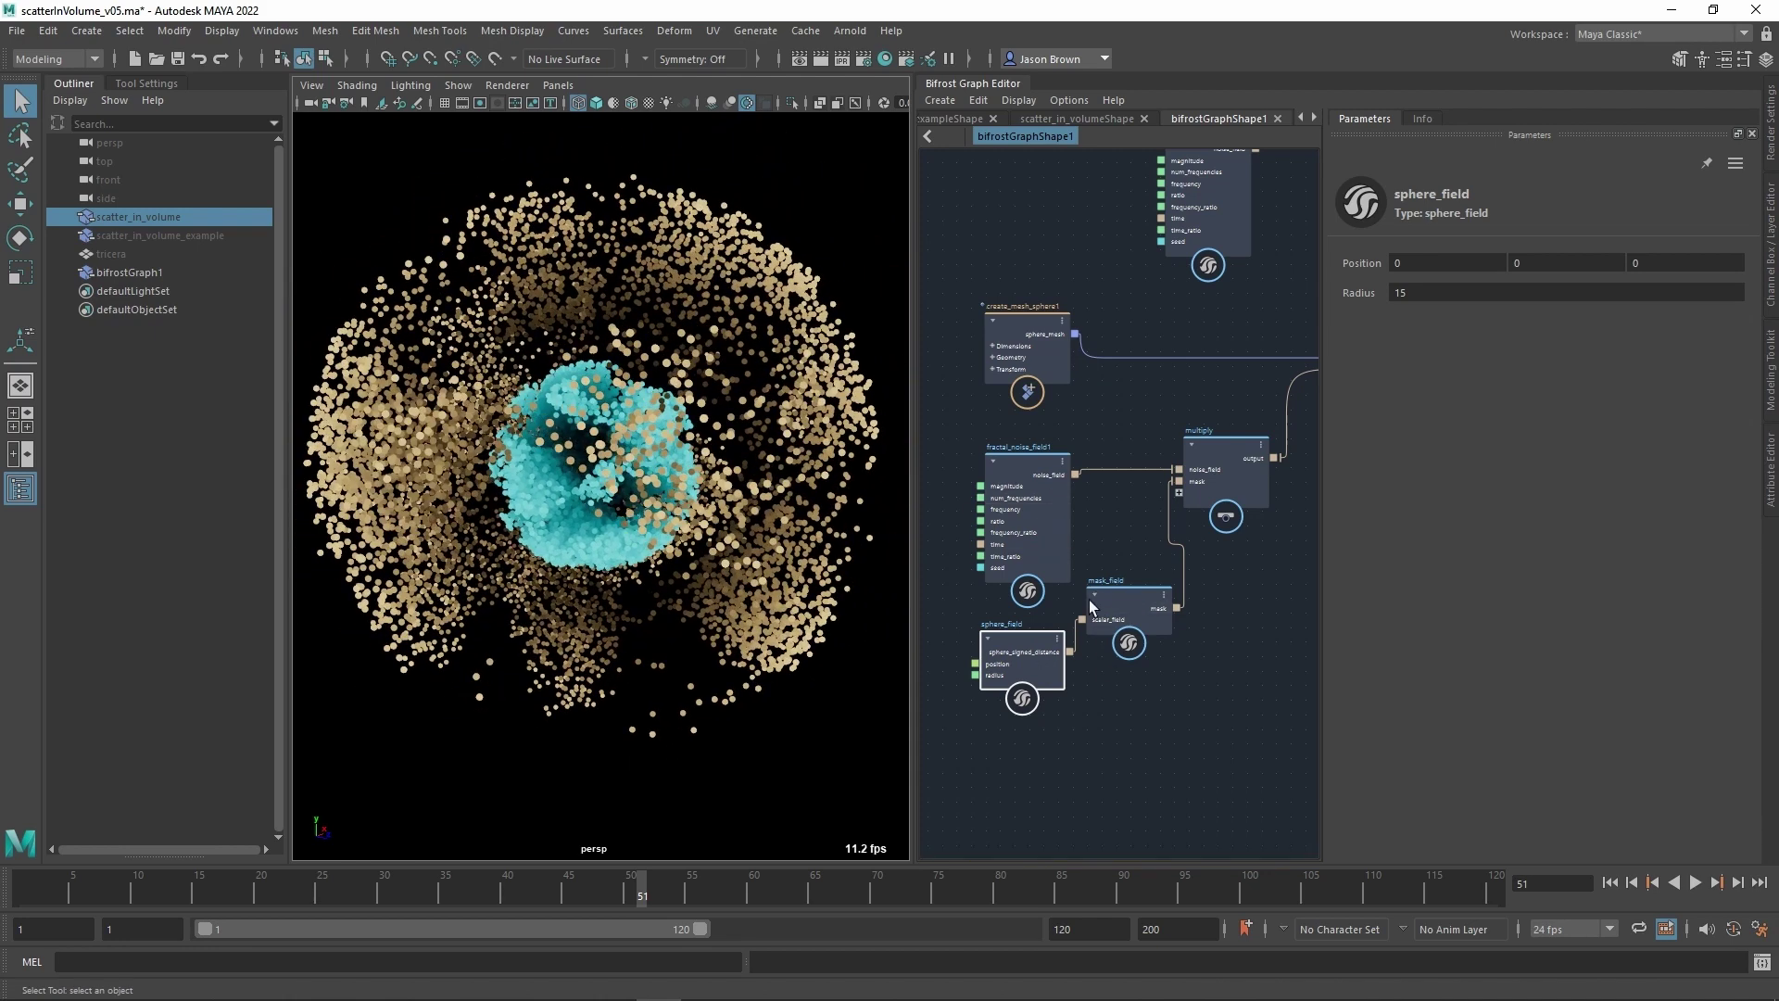
Set the display Depth of scatter_in_volume1 to 10 and check the point shading up close.
click(1025, 470)
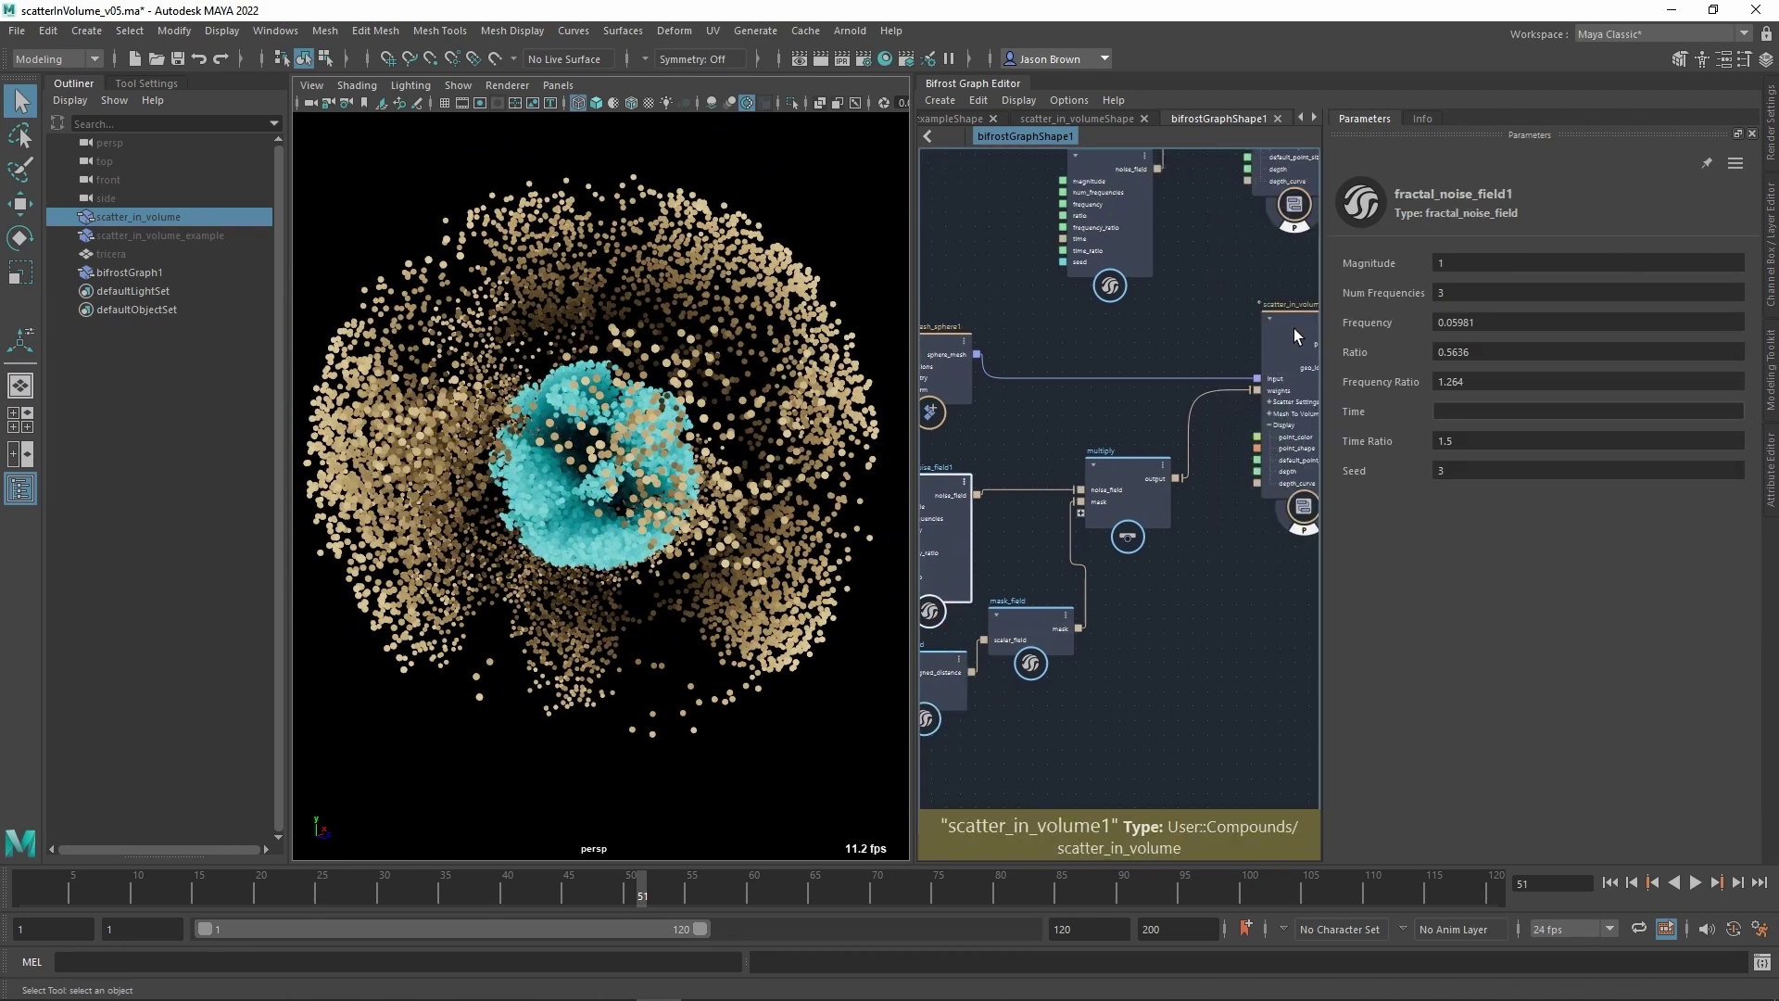
click(947, 357)
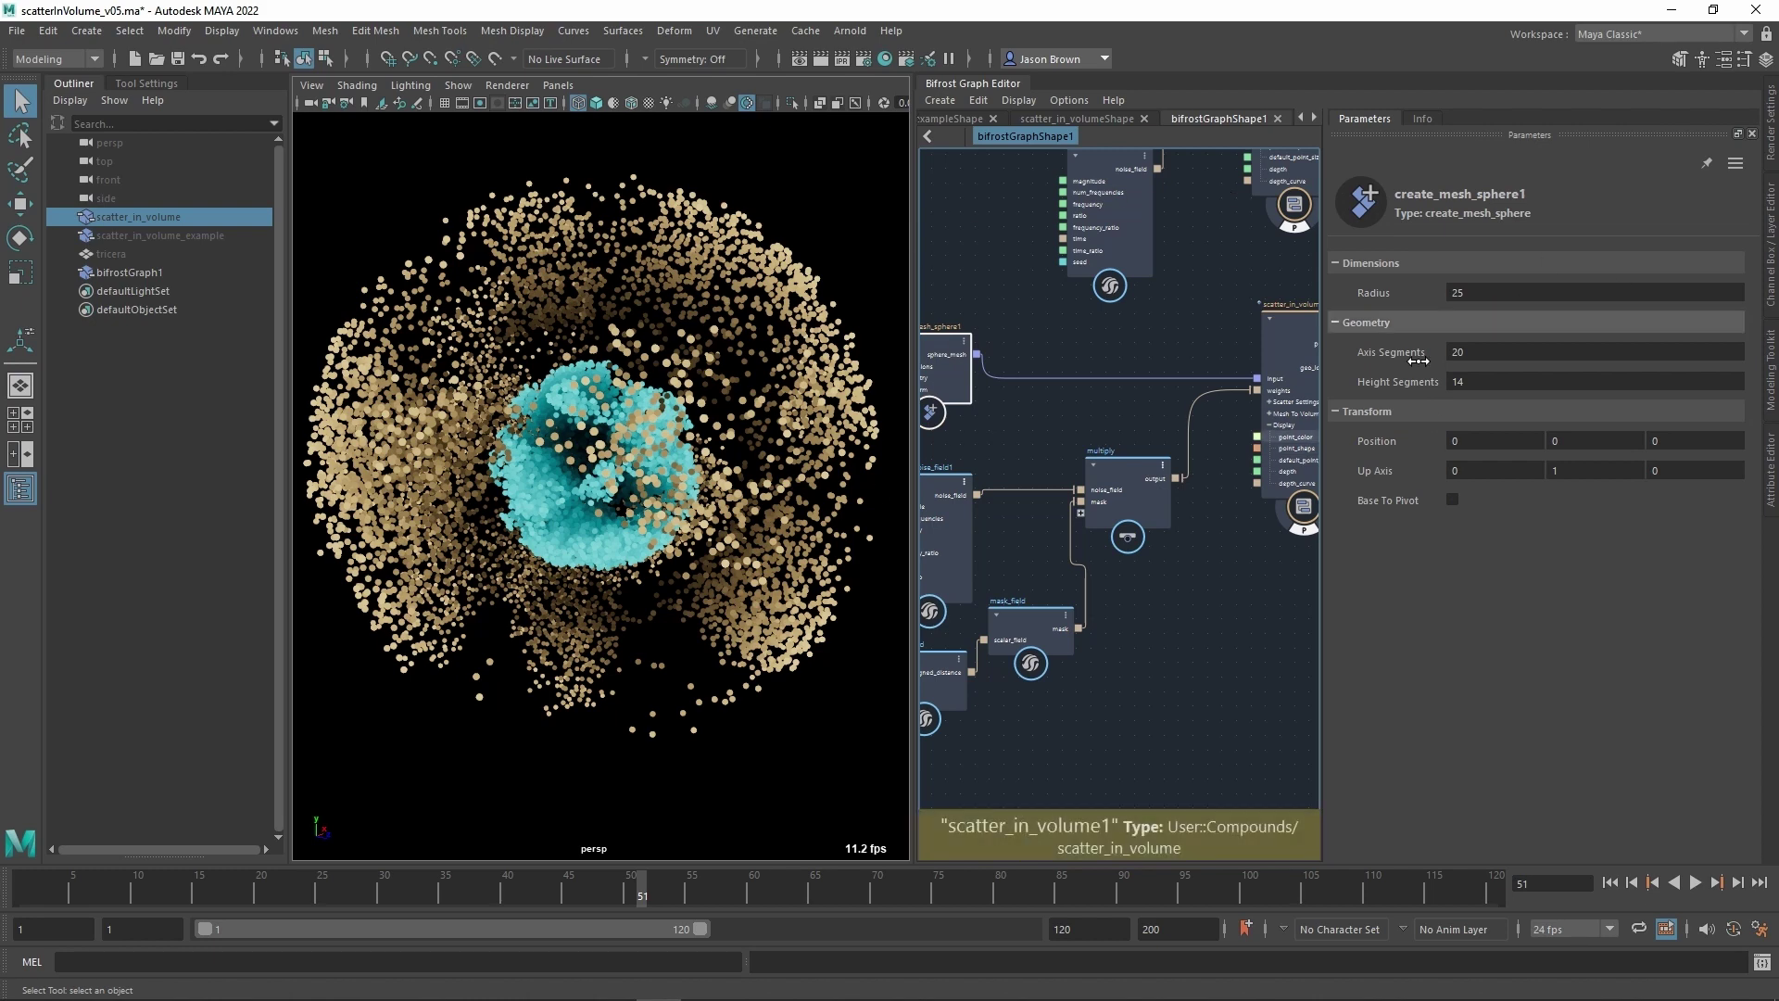
middle_drag(1218, 601, 1171, 584)
click(1261, 315)
scroll(1547, 682, down, 5)
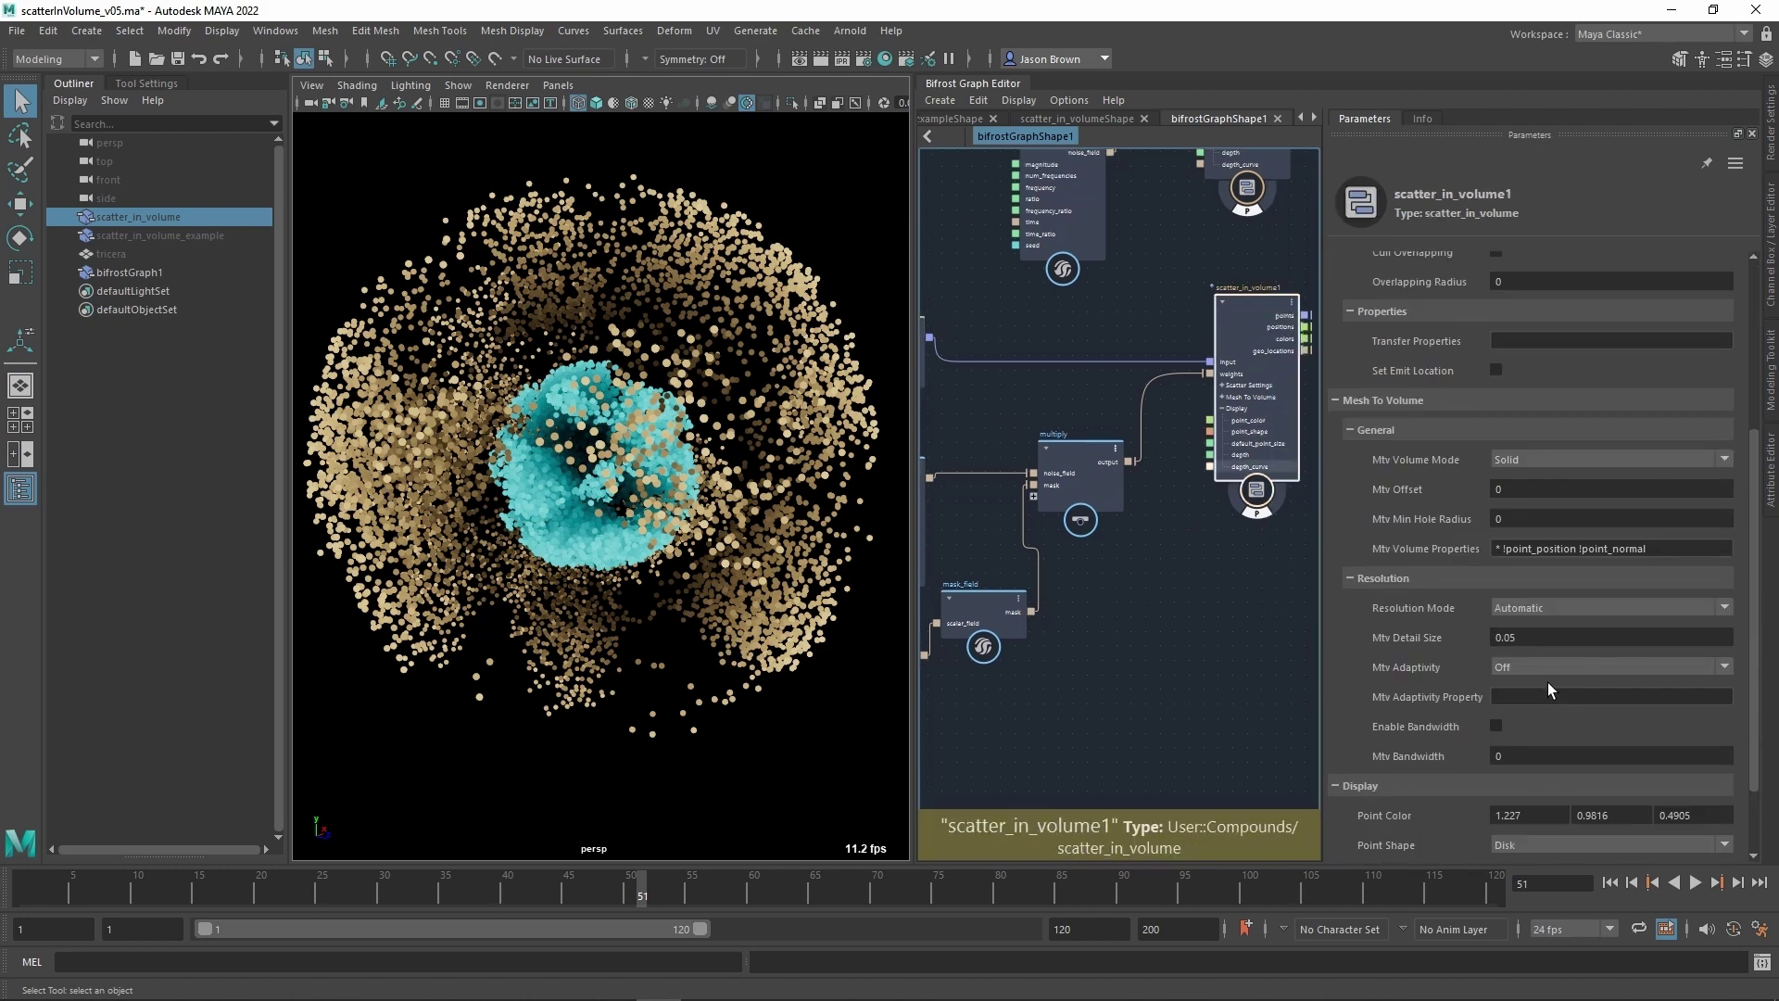
click(1545, 810)
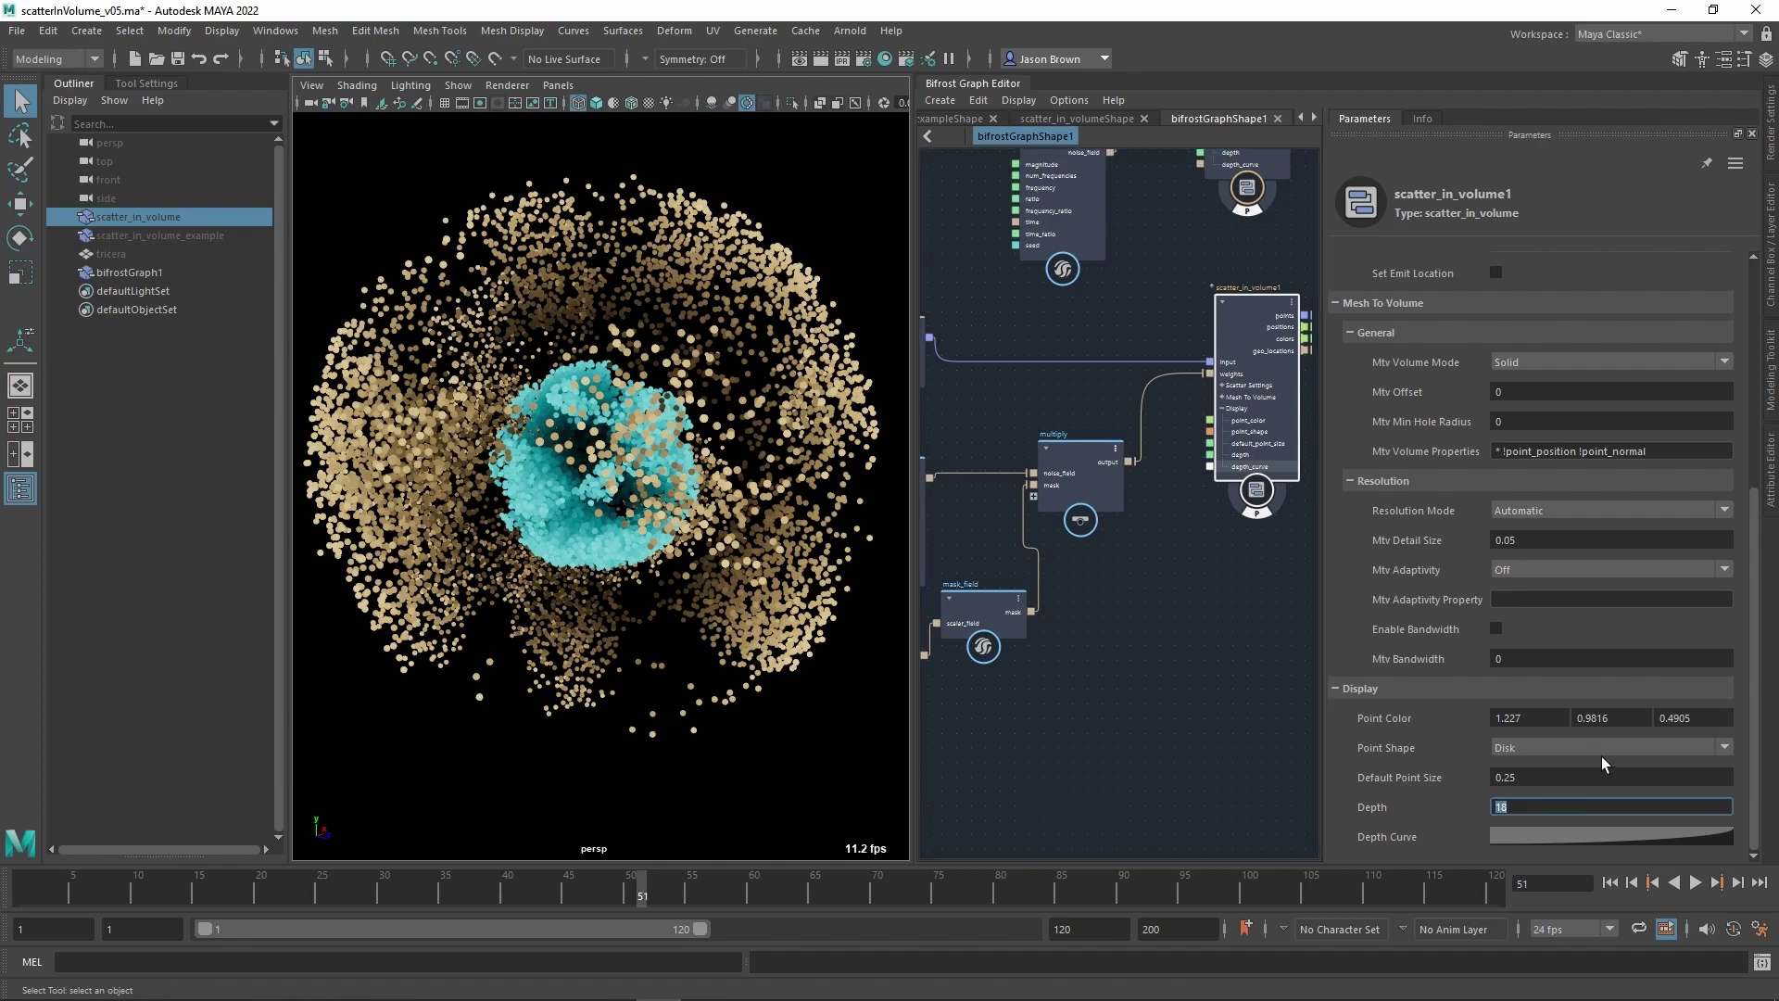
text(10)
key(Return)
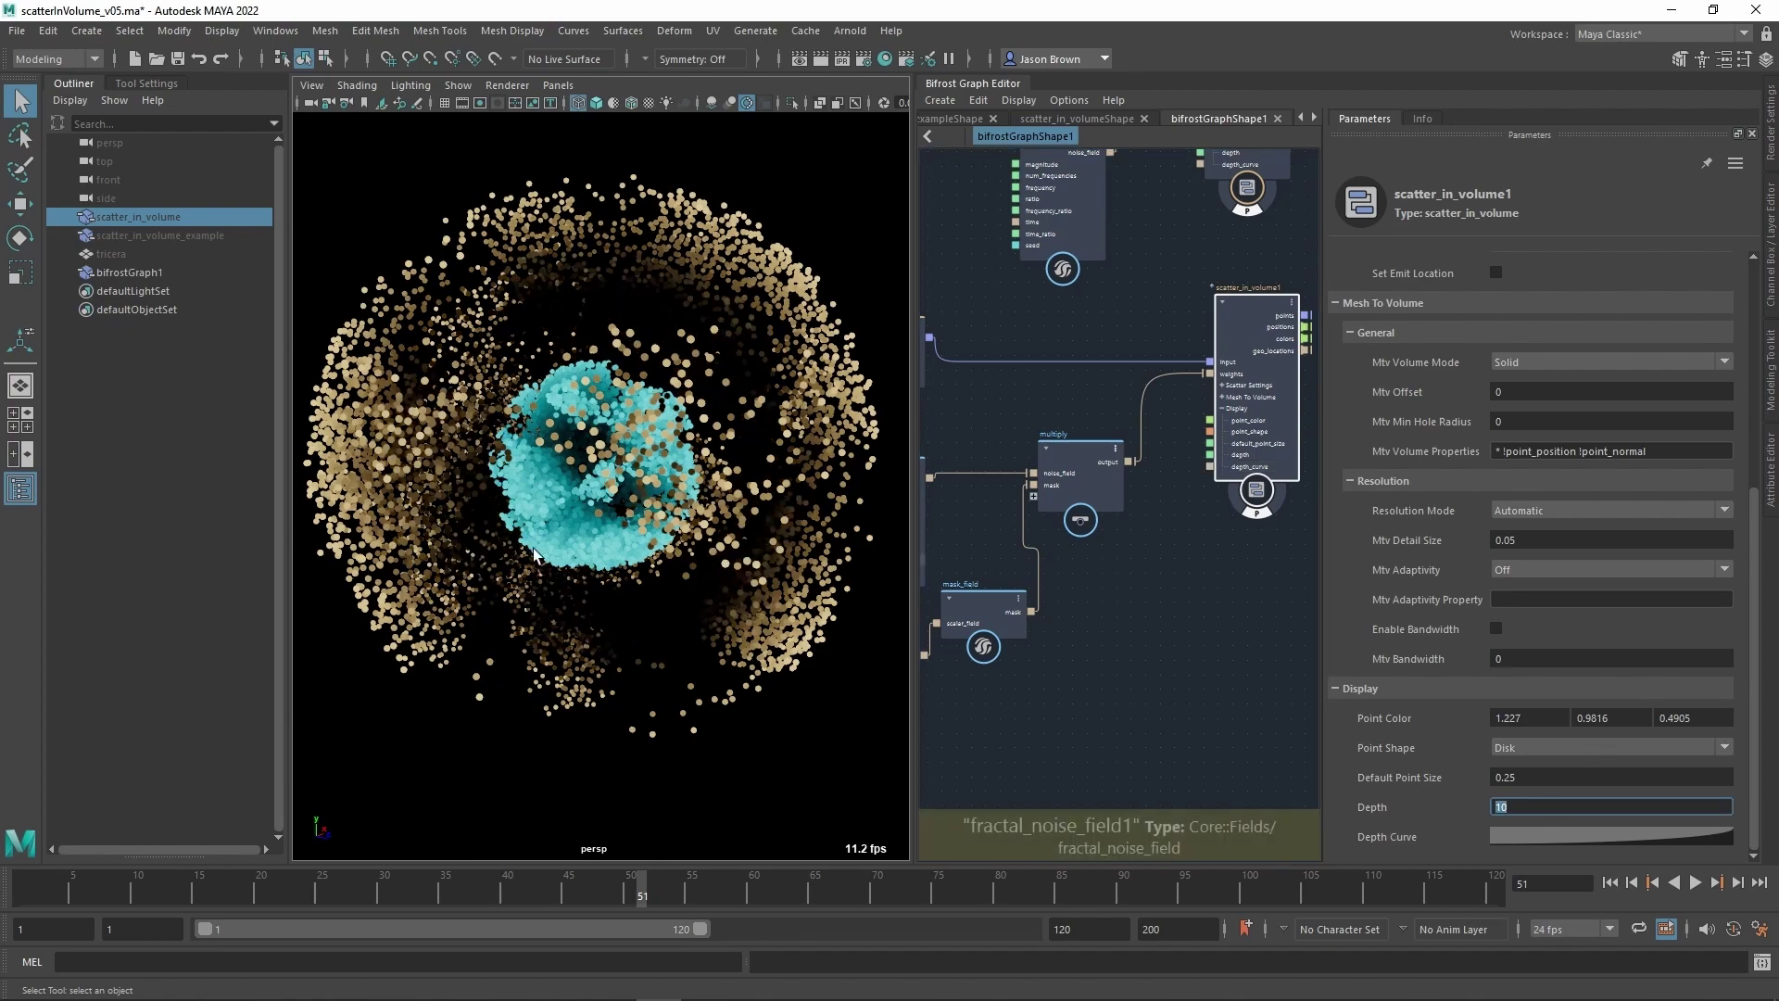
alt+drag(534, 555, 541, 612)
alt+right_drag(541, 612, 654, 626)
alt+drag(654, 625, 515, 505)
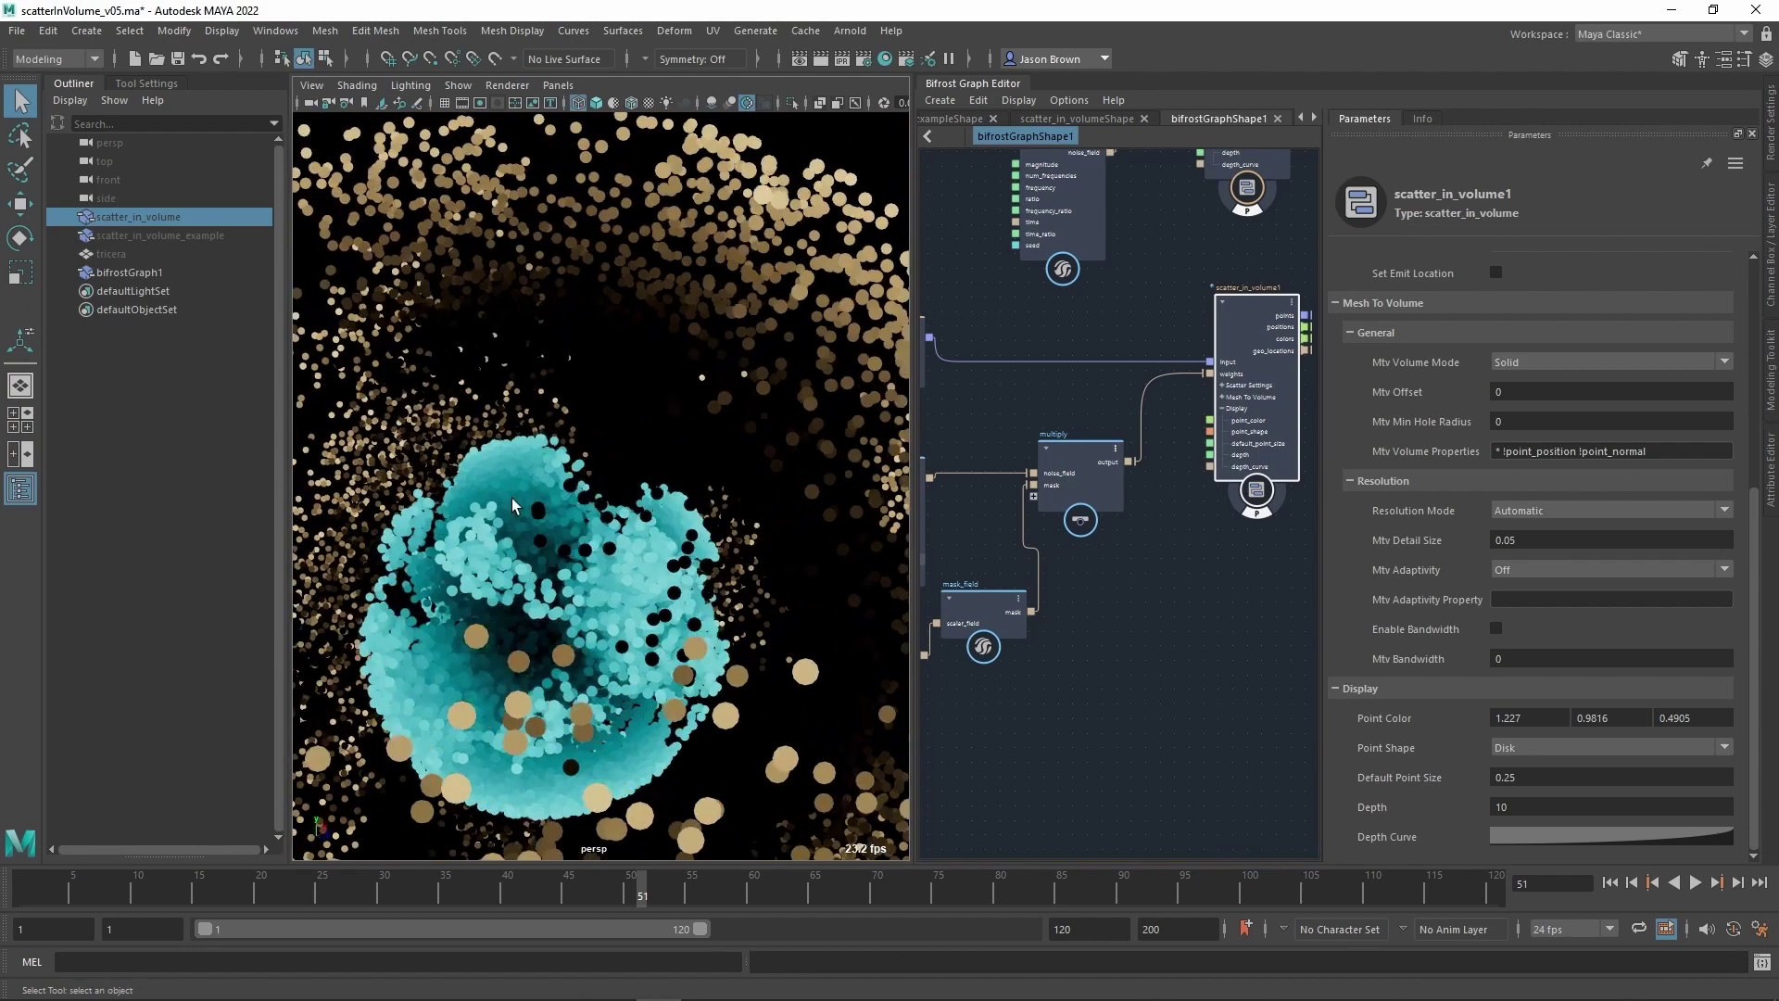
Set the display Depth of scatter_in_volume1 to 15 and cycle the viewport background back to dark grey.
drag(1550, 826, 1615, 831)
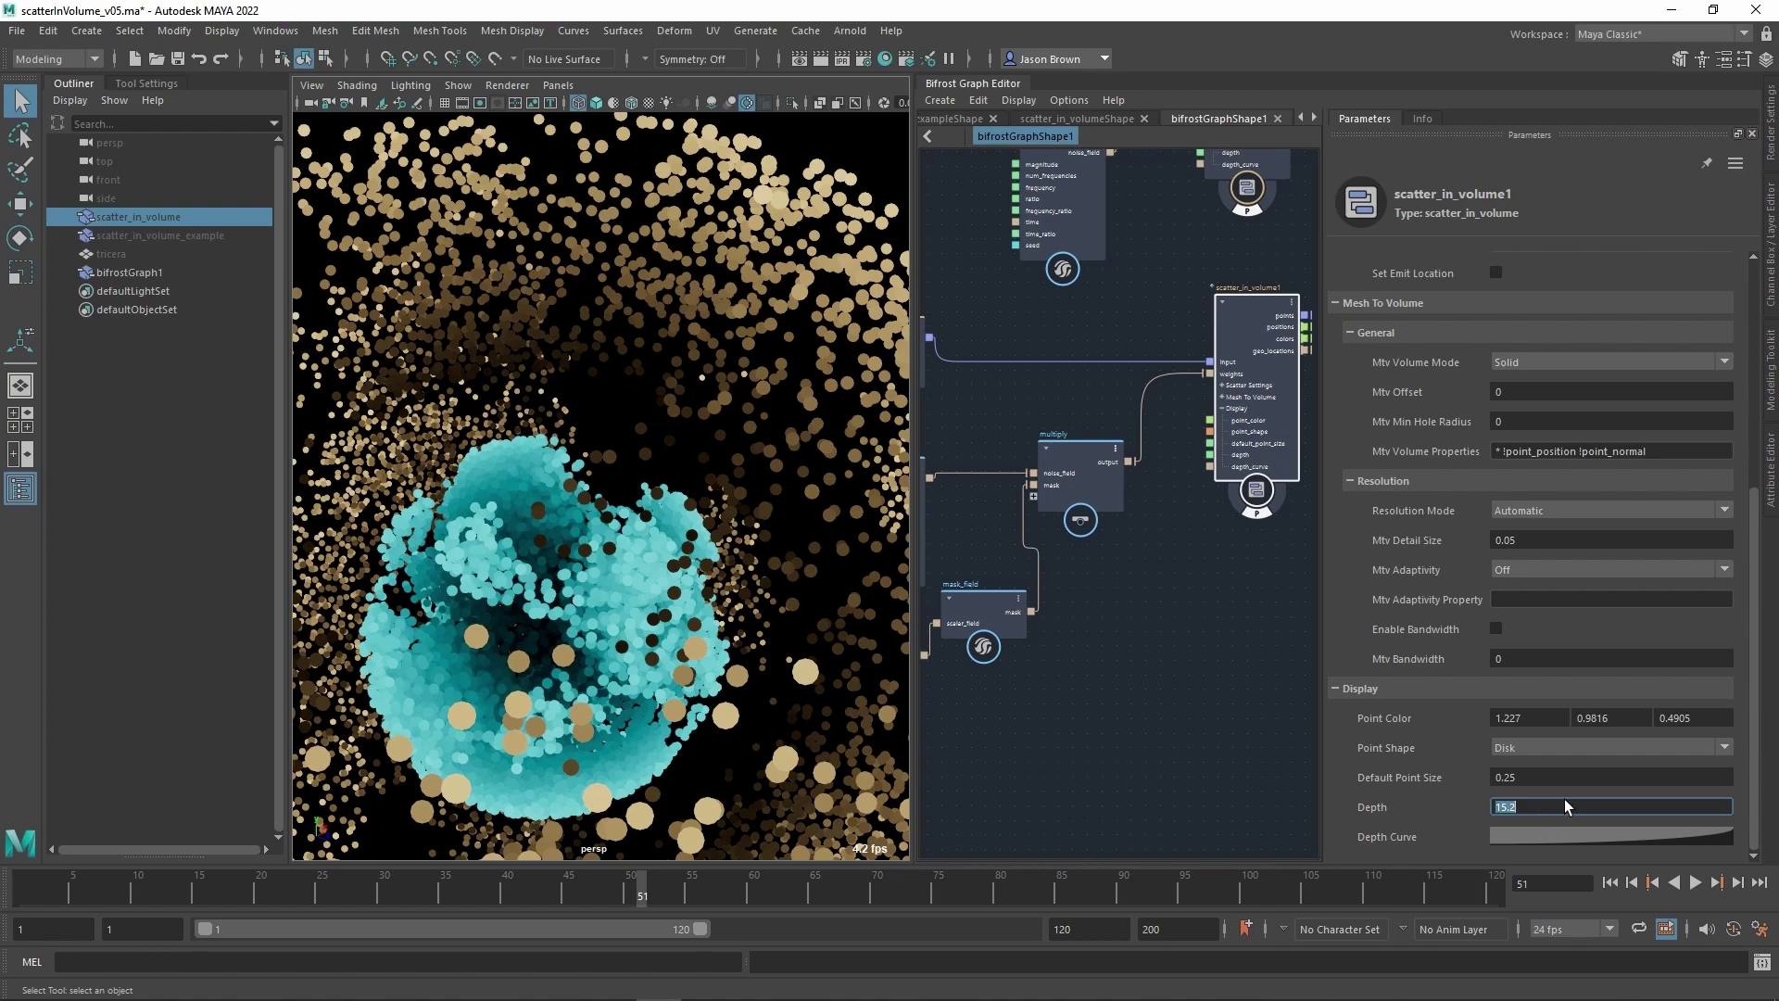
text(15)
key(Return)
mouse_move(465, 454)
alt+mouse_down()
mouse_move(503, 448)
mouse_move(476, 438)
alt+mouse_up()
key(alt+b)
Examine the inner teal cluster and the surrounding gold shell of points from several angles, both close up and from afar.
alt+middle_drag(587, 374, 648, 334)
scroll(576, 354, up, 2)
alt+drag(688, 393, 584, 471)
scroll(510, 385, down, 5)
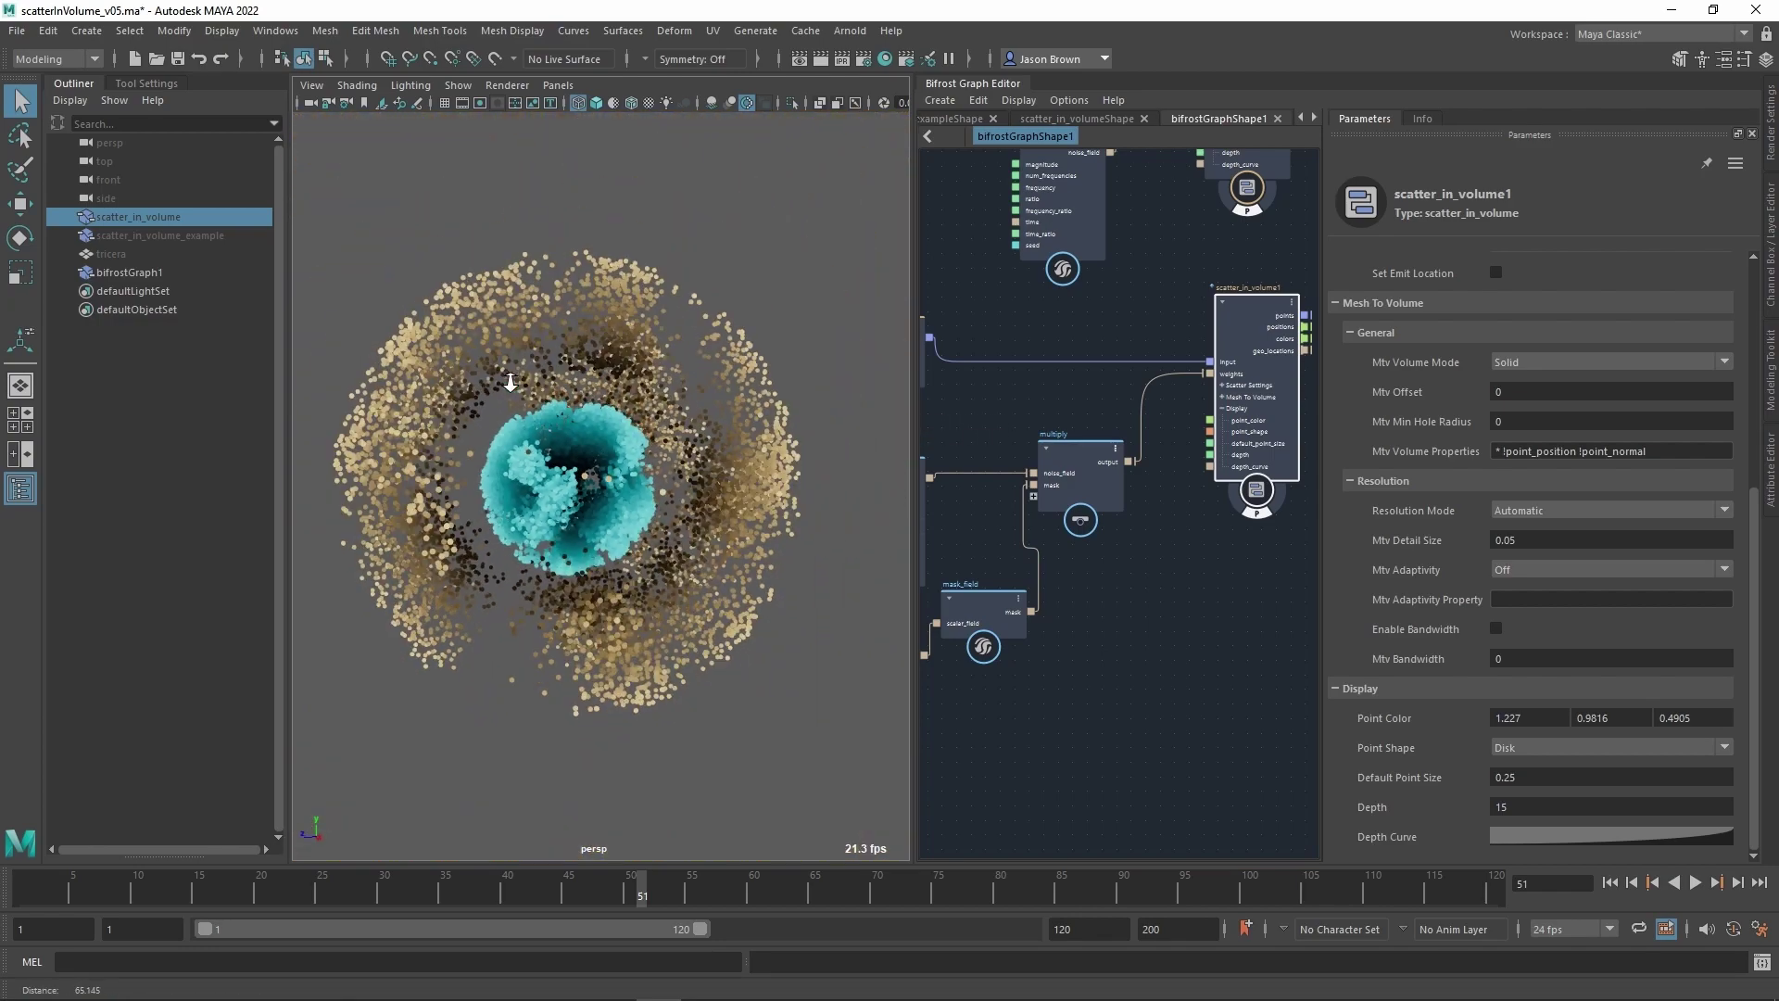
mouse_move(509, 386)
alt+mouse_down()
mouse_move(544, 390)
mouse_move(513, 387)
alt+mouse_up()
alt+right_drag(513, 386, 728, 496)
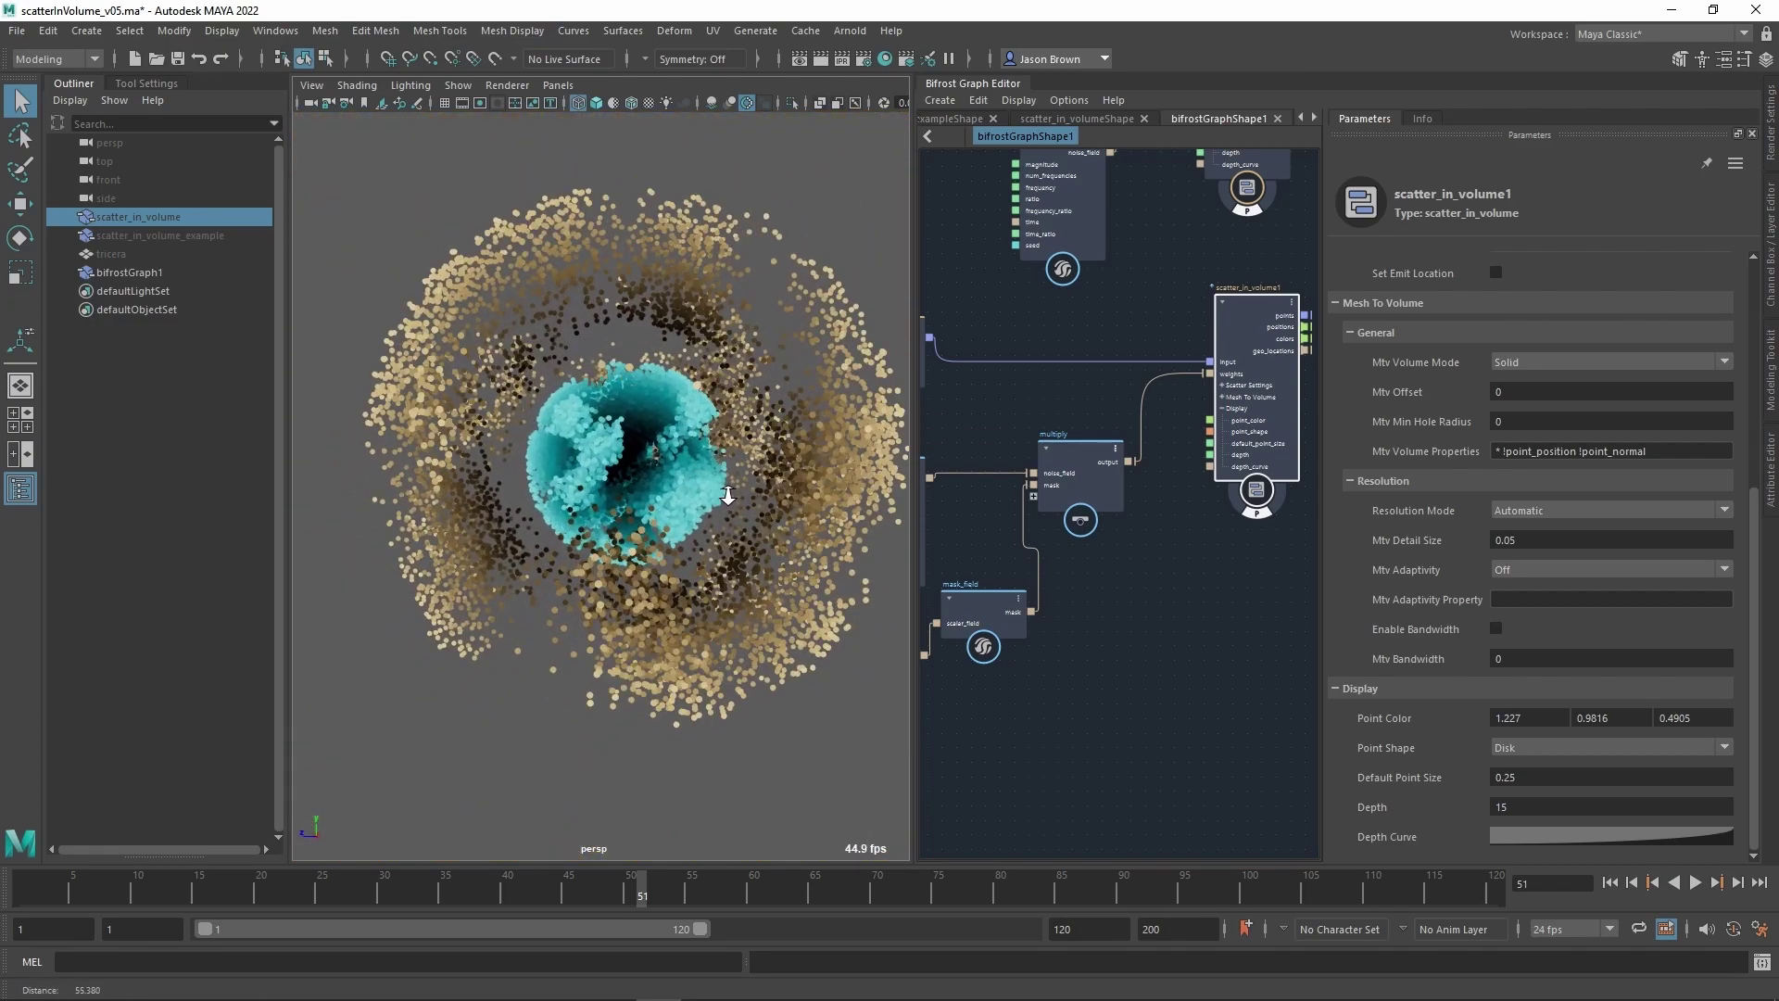
alt+drag(704, 528, 667, 514)
alt+right_drag(667, 514, 638, 506)
alt+drag(637, 506, 597, 473)
alt+right_drag(598, 473, 654, 635)
alt+drag(653, 635, 587, 453)
alt+right_drag(587, 453, 521, 471)
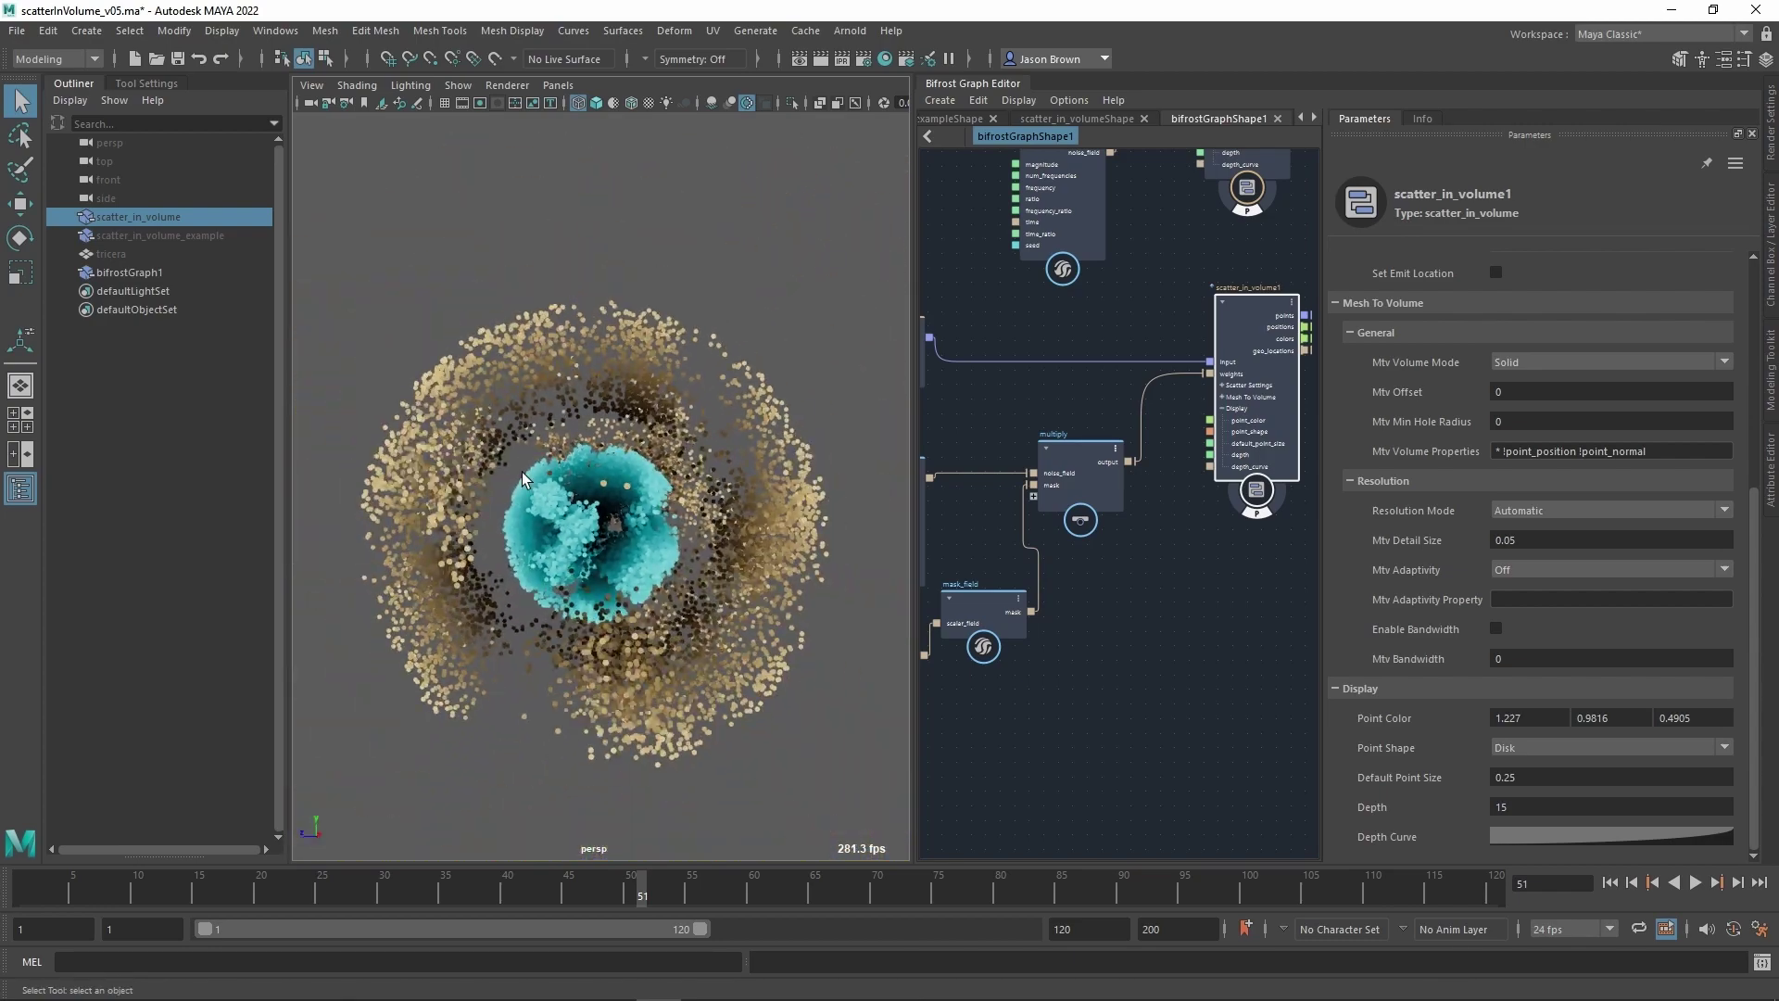
alt+drag(521, 471, 593, 472)
alt+right_drag(593, 473, 640, 468)
alt+drag(640, 467, 593, 437)
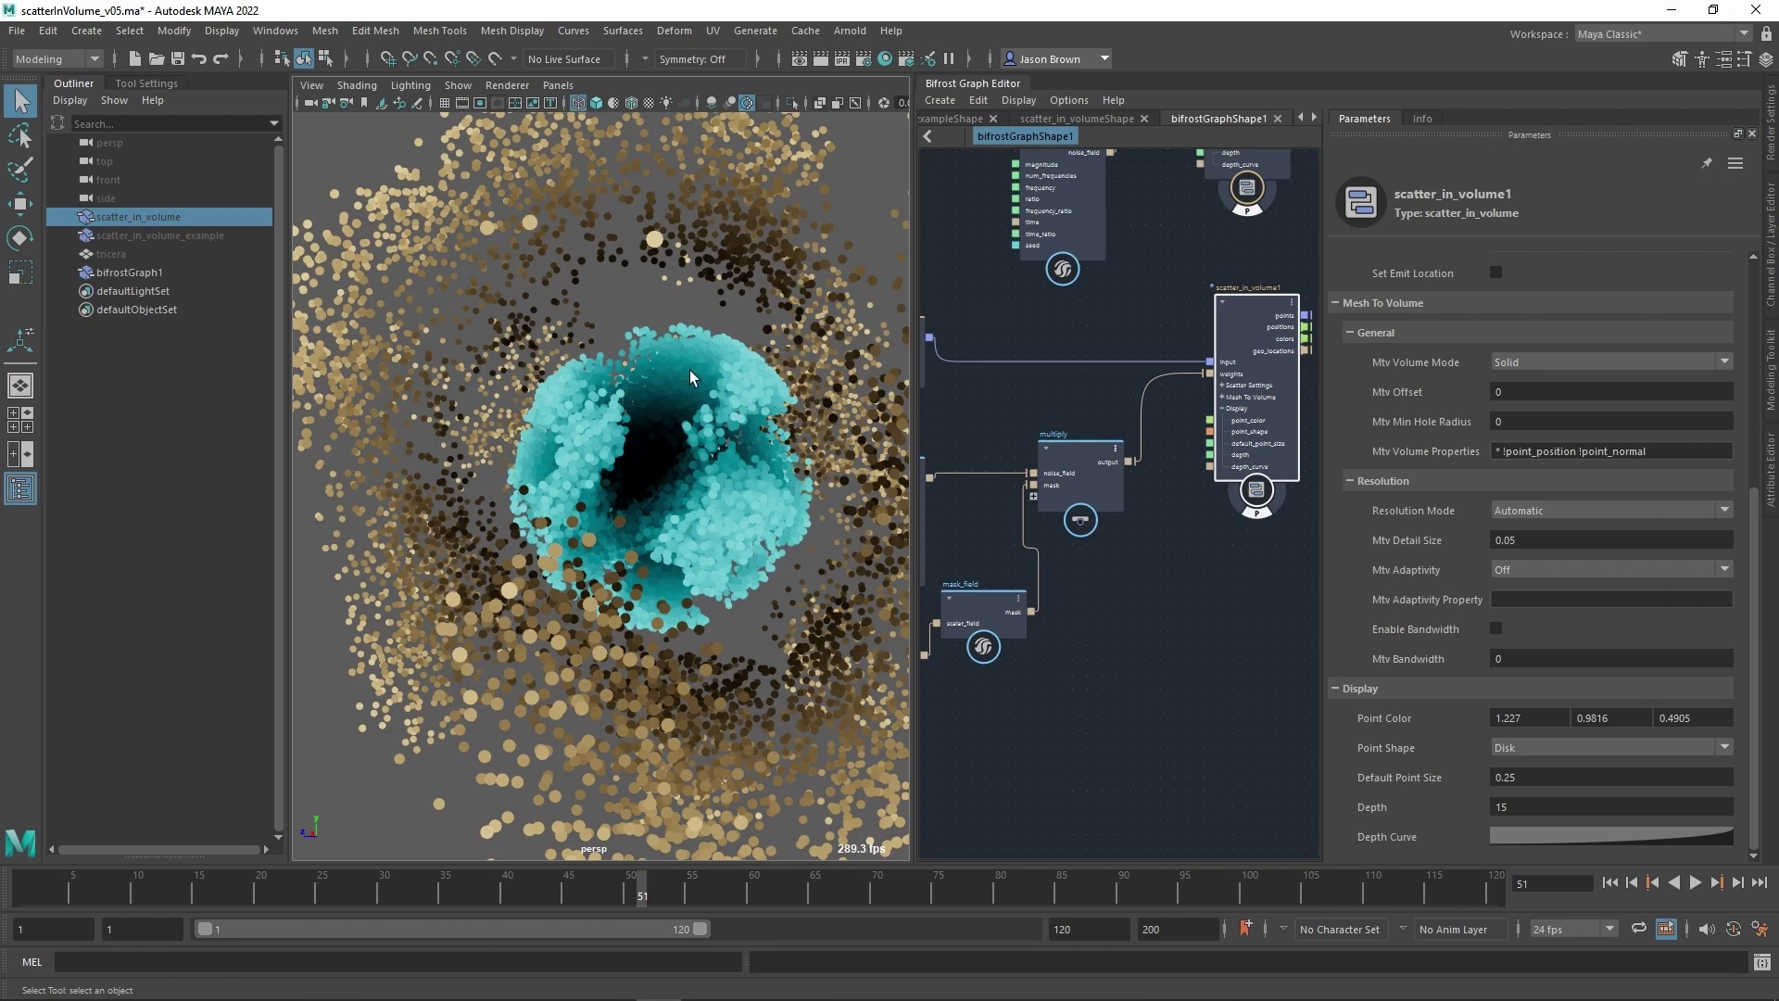
alt+right_drag(690, 370, 660, 539)
alt+drag(660, 539, 769, 597)
alt+right_drag(769, 596, 732, 600)
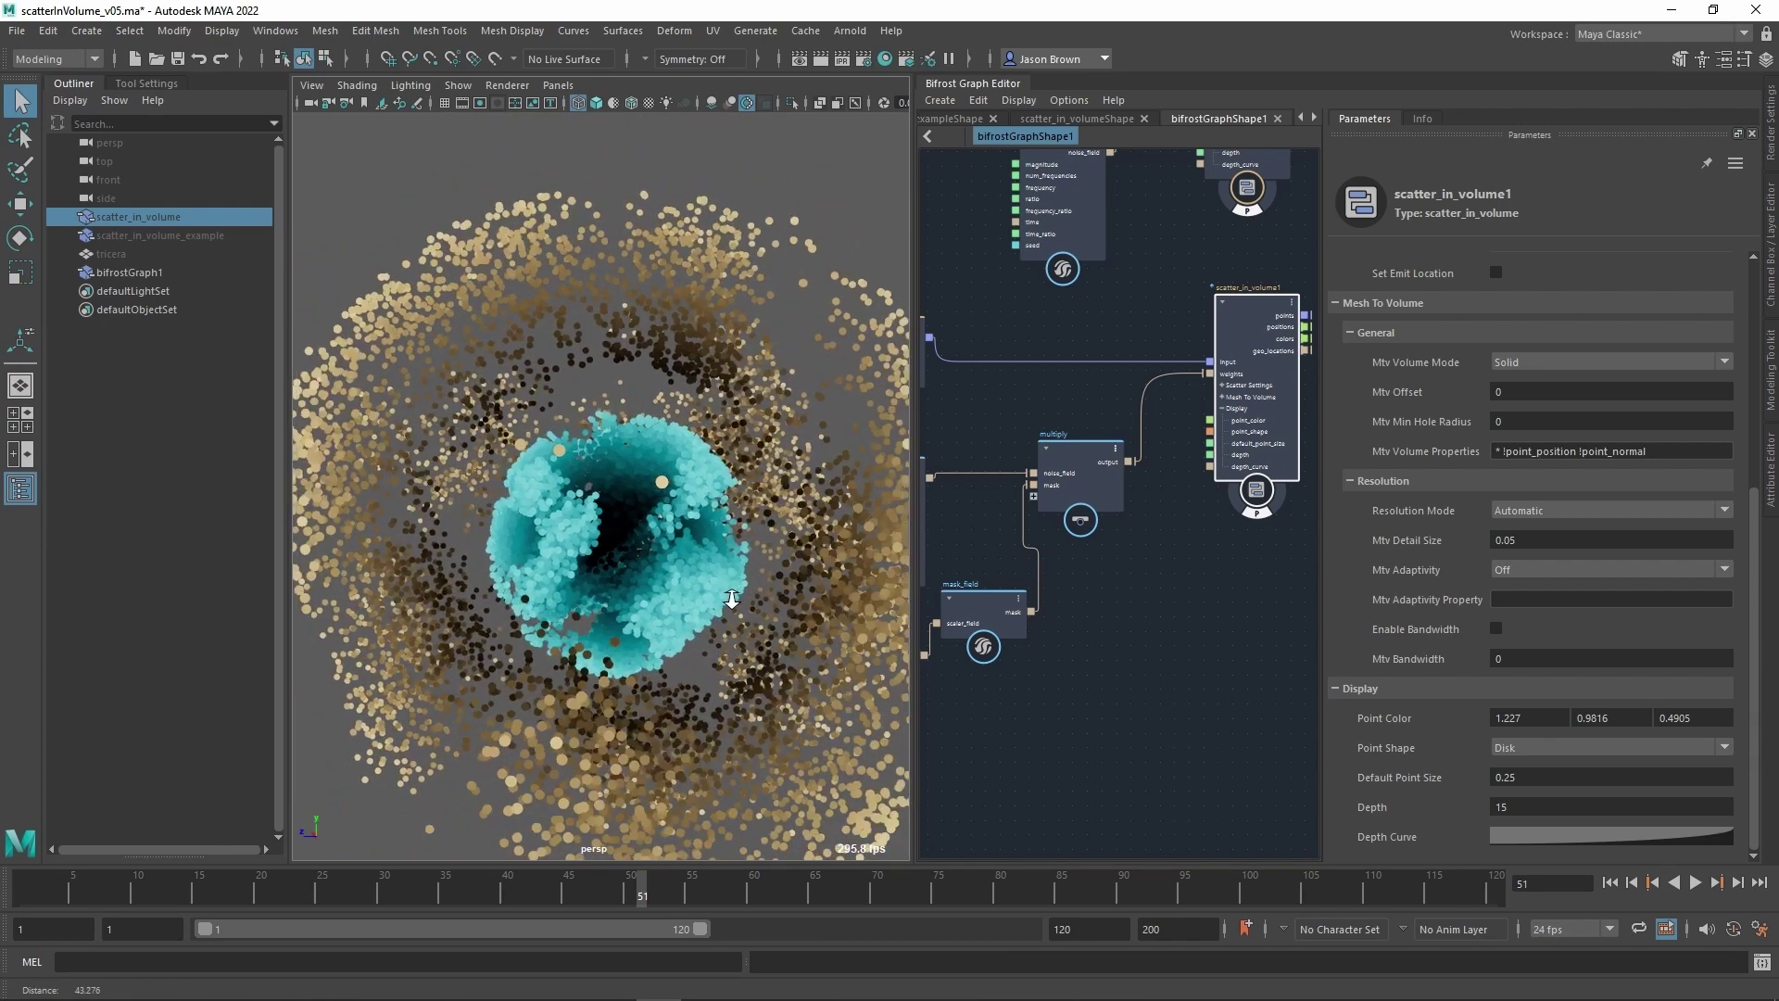
alt+drag(732, 600, 702, 602)
alt+middle_drag(1245, 275, 1183, 390)
alt+middle_drag(621, 582, 675, 554)
mouse_move(676, 553)
alt+mouse_down()
mouse_move(626, 525)
mouse_move(669, 547)
alt+mouse_up()
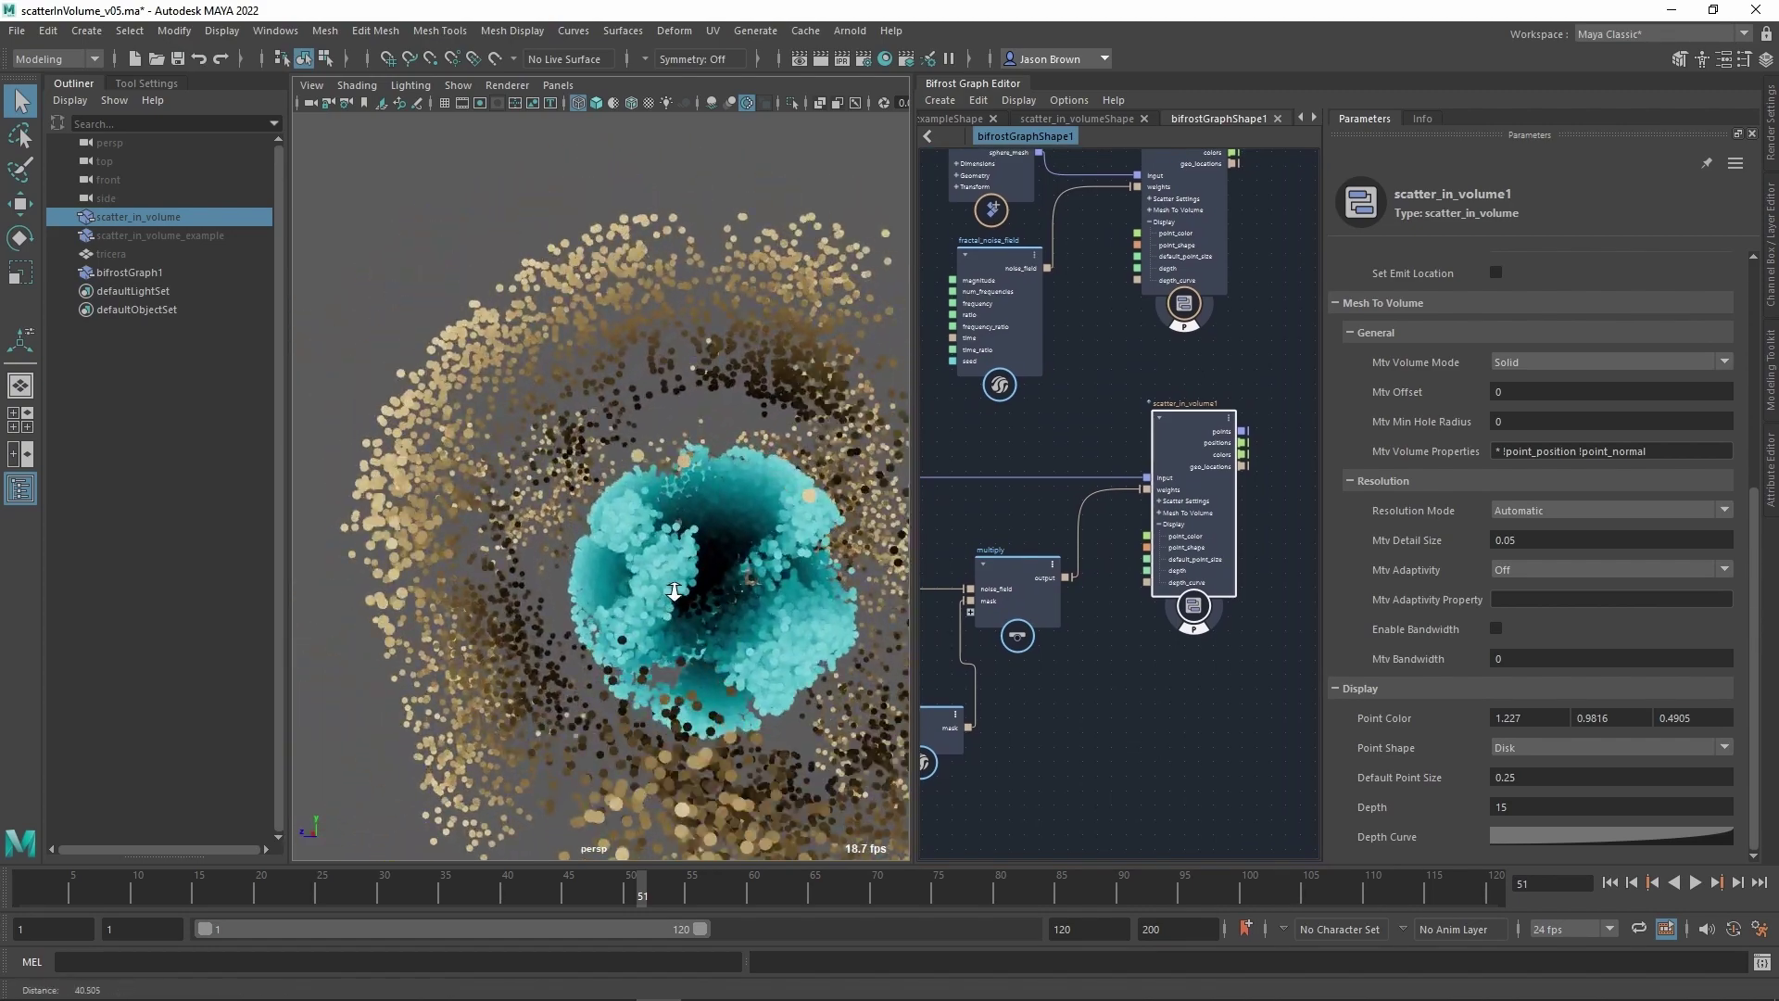
alt+right_drag(669, 547, 826, 613)
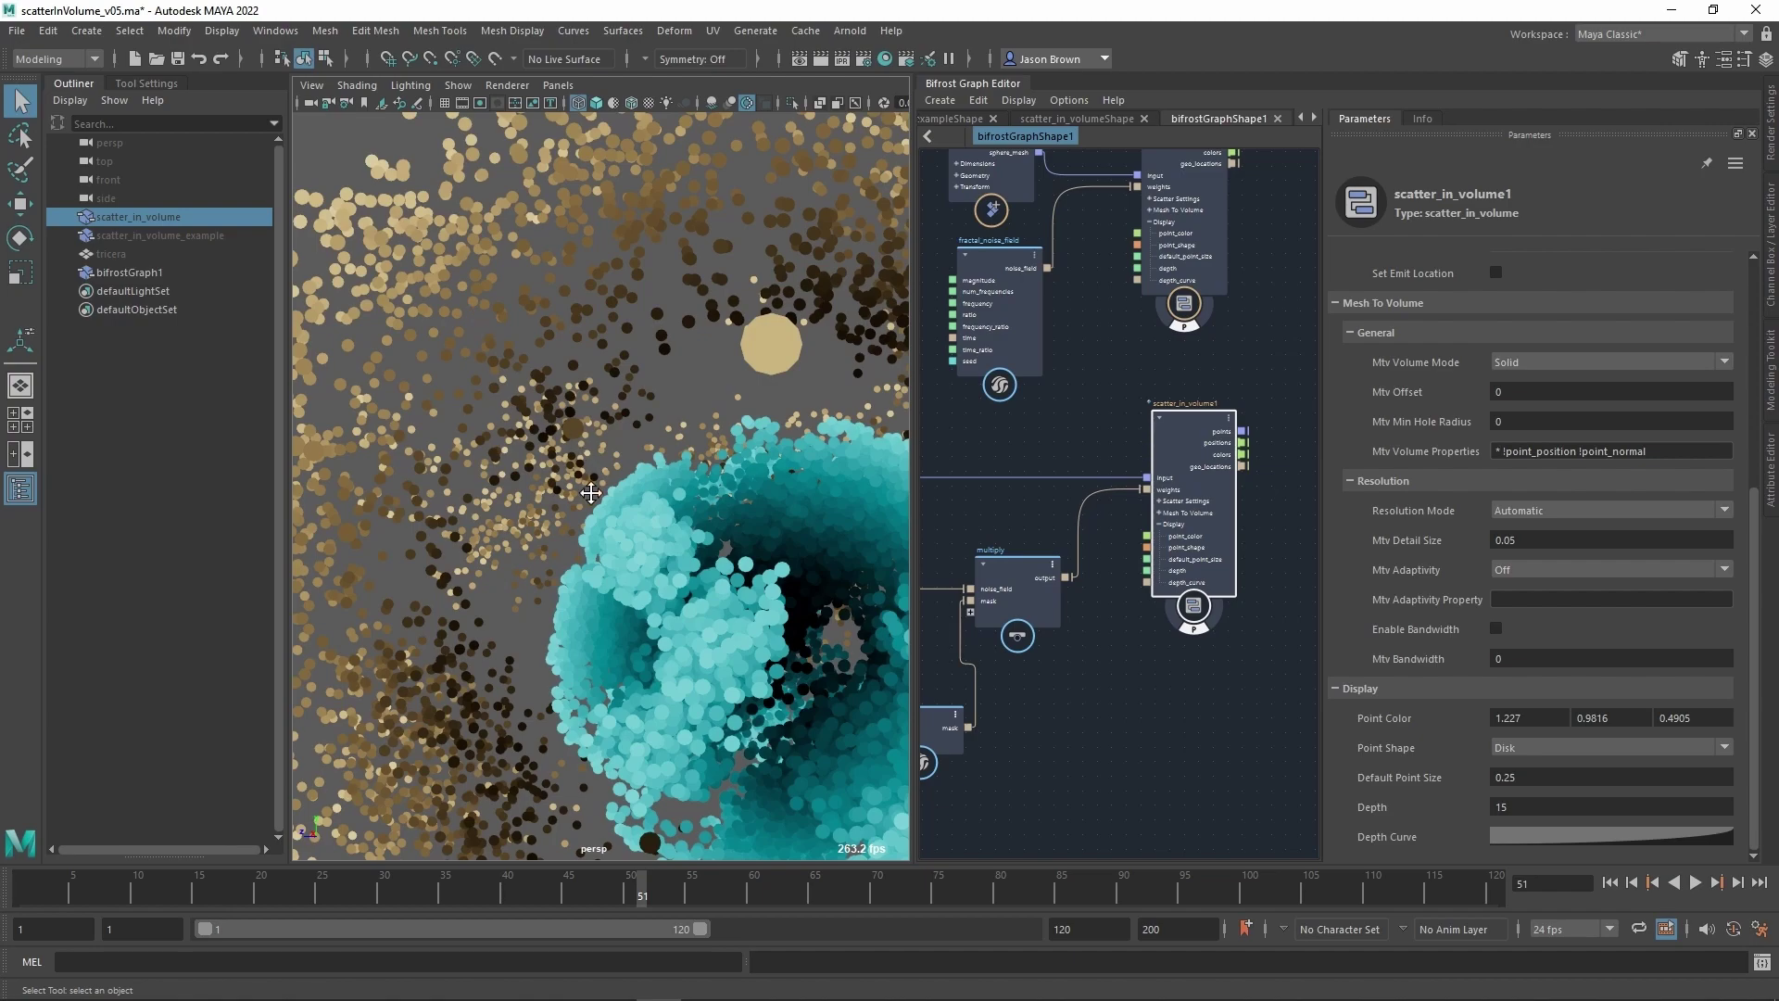
alt+middle_drag(591, 492, 622, 456)
alt+right_drag(623, 456, 518, 415)
alt+drag(591, 600, 609, 610)
alt+right_drag(609, 610, 663, 580)
alt+drag(663, 580, 691, 448)
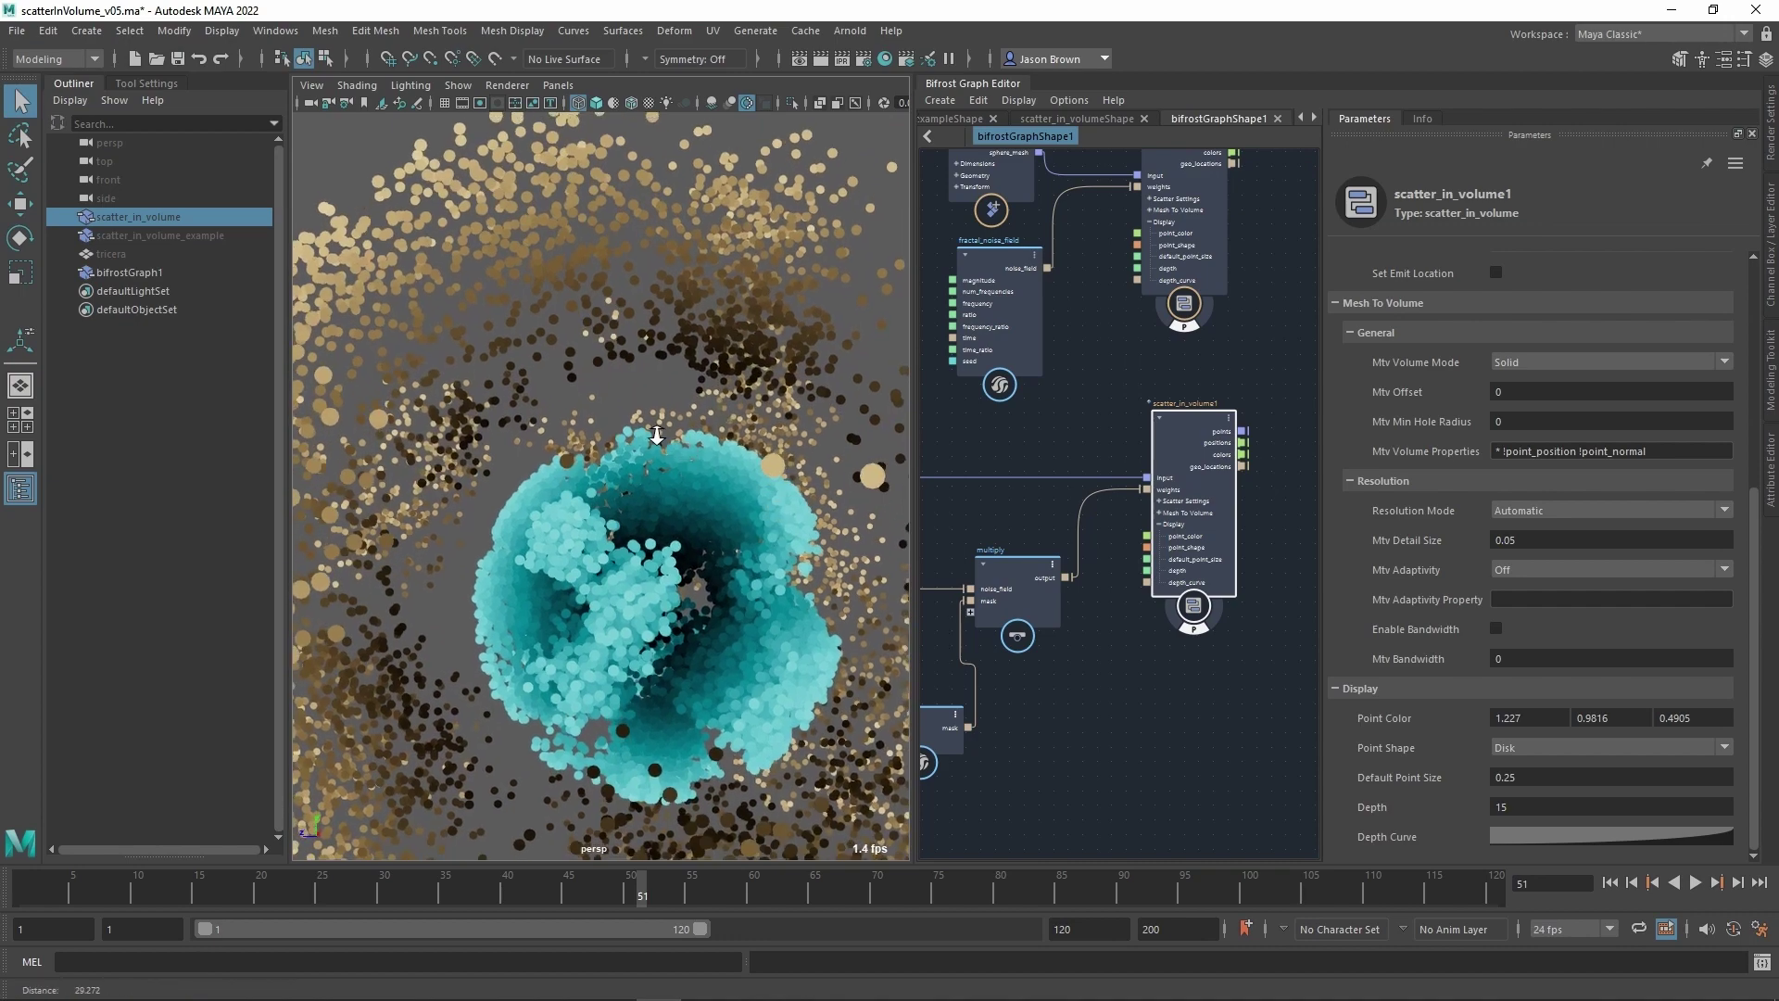
alt+drag(686, 452, 436, 369)
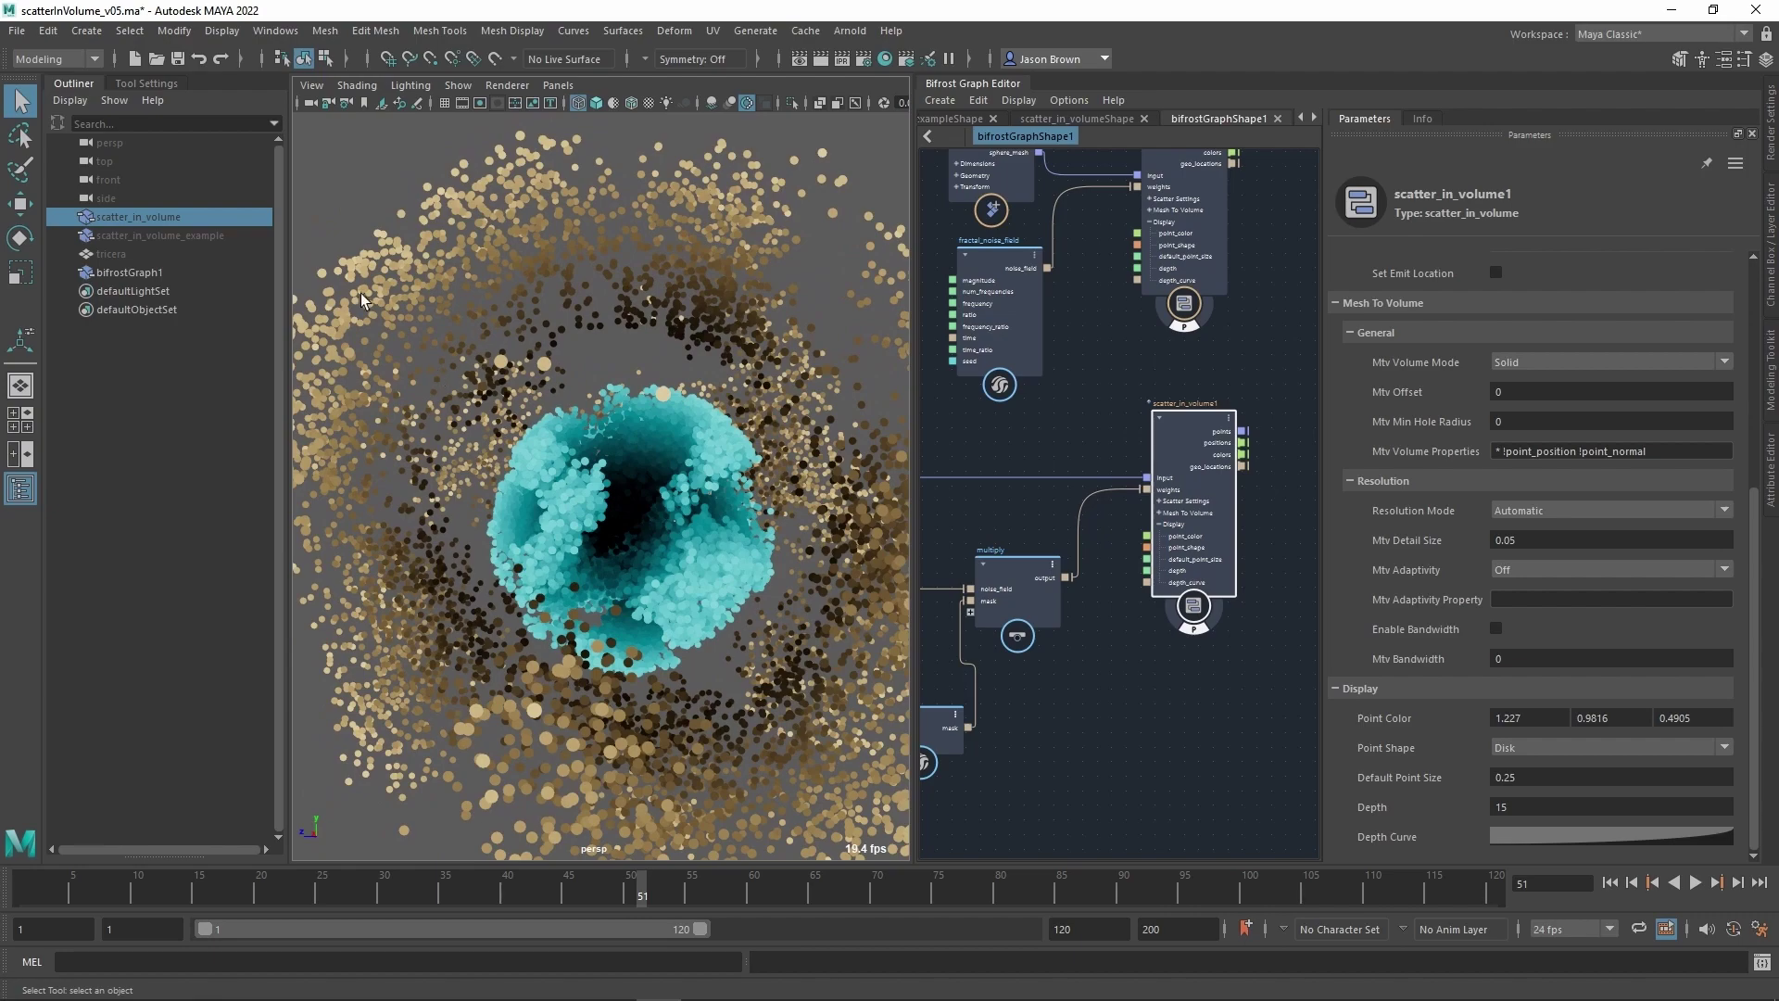
alt+drag(359, 293, 616, 460)
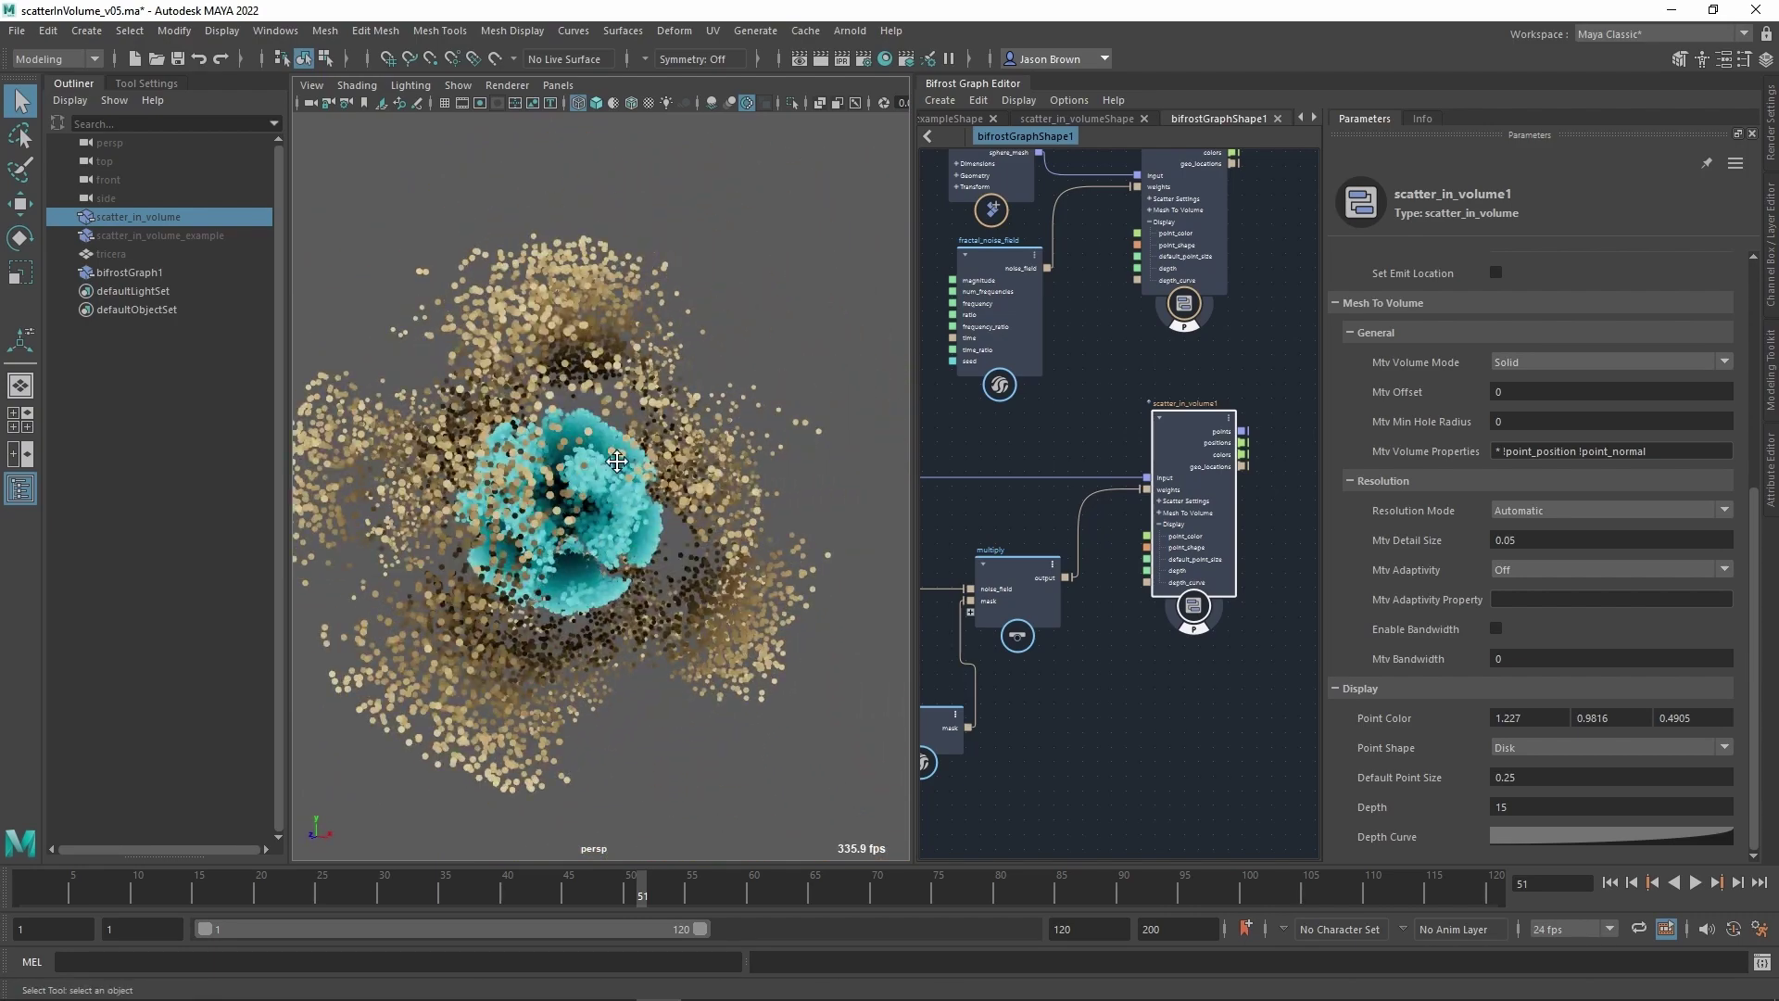
scroll(617, 461, up, 5)
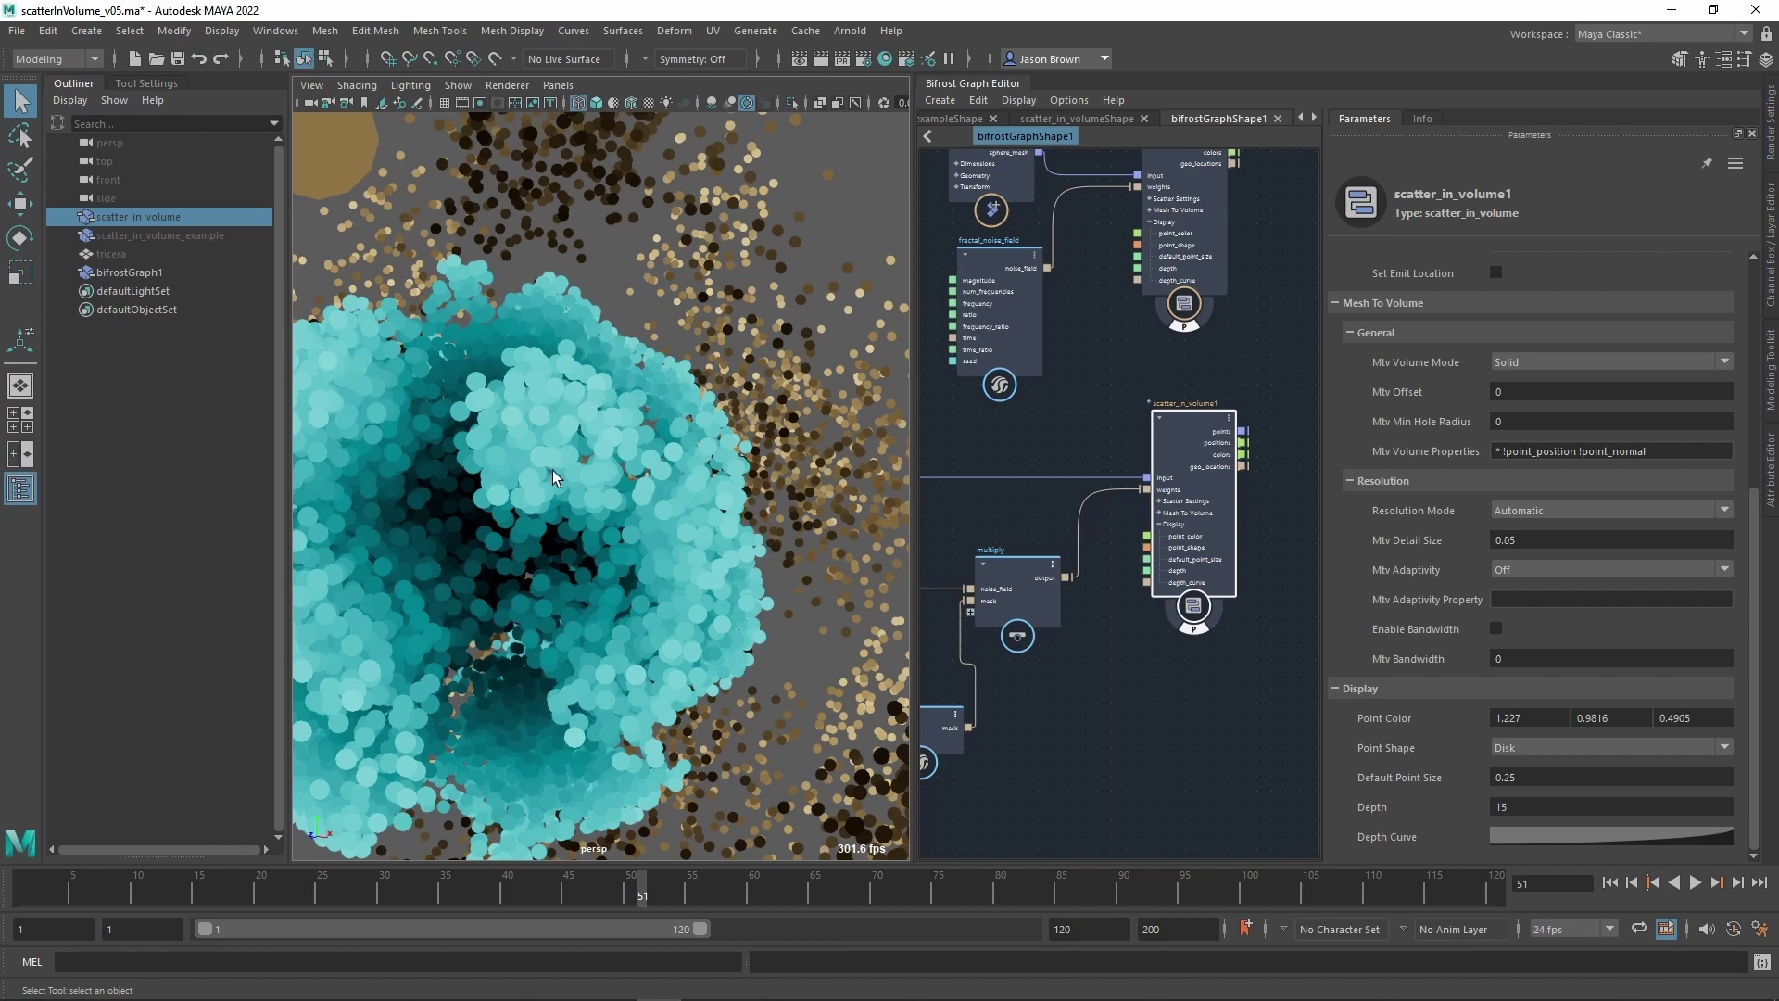
scroll(552, 474, down, 6)
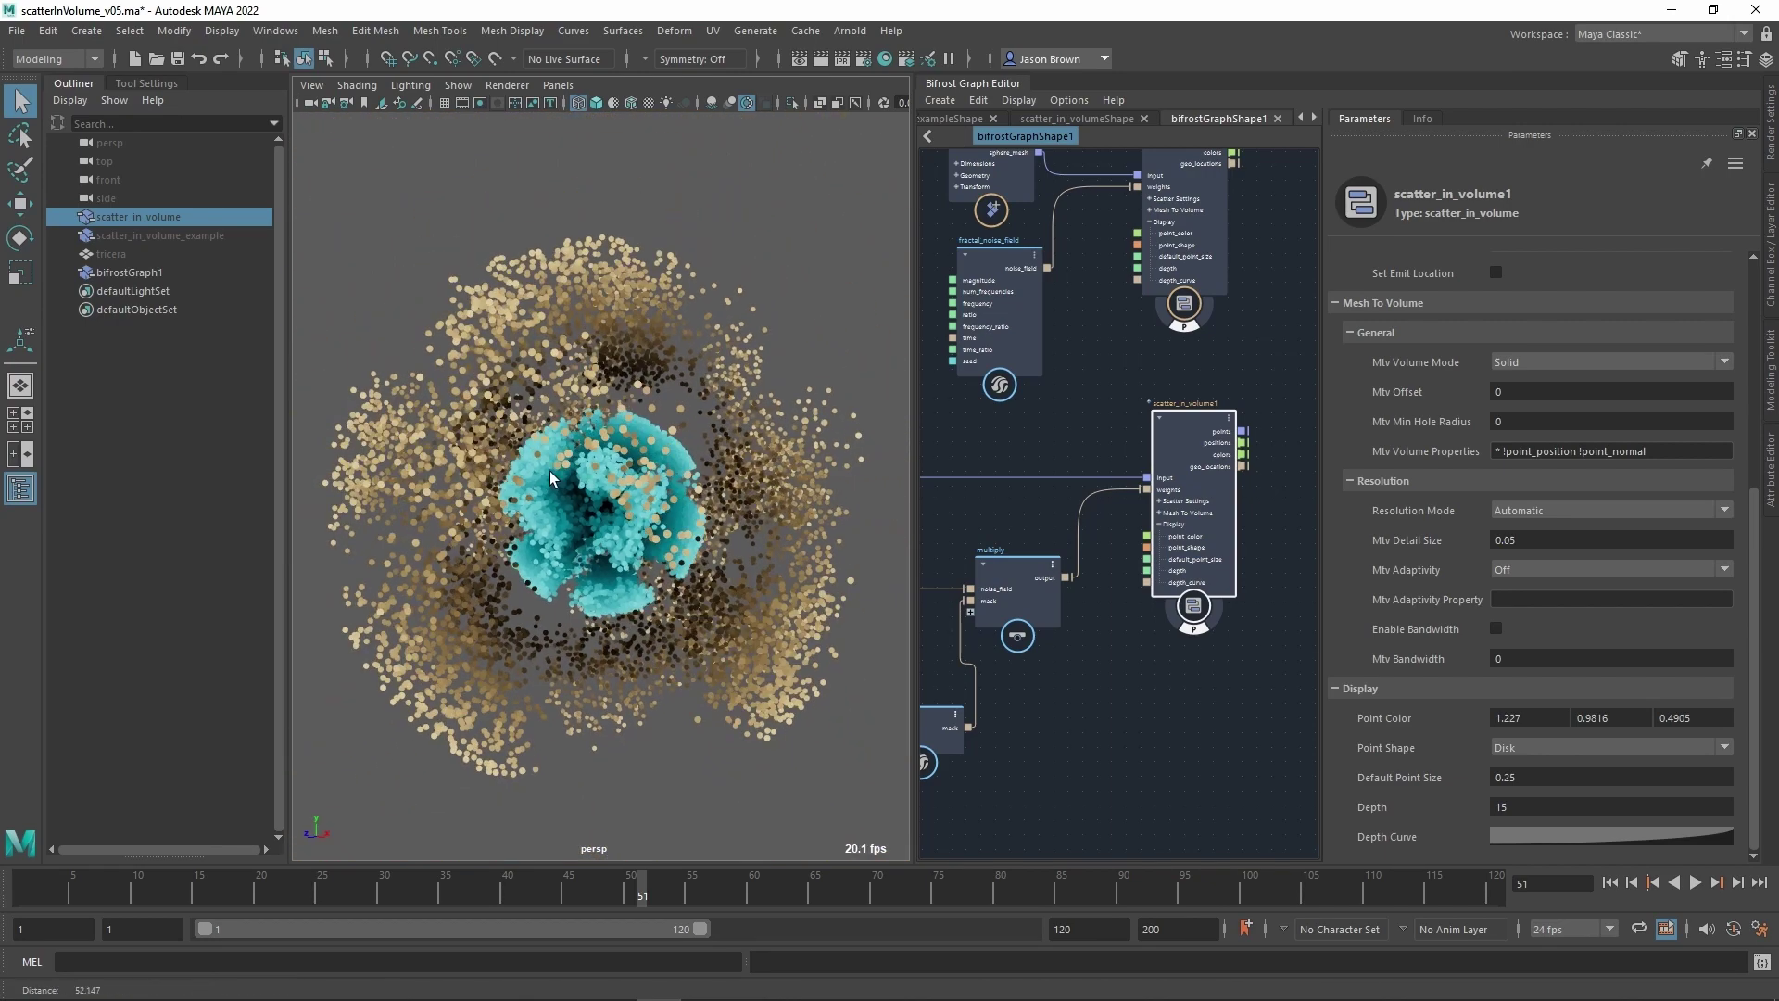
alt+drag(549, 471, 512, 473)
Examine the output ports of the two scatter_in_volume nodes and the types they carry.
alt+right_drag(1103, 675, 983, 688)
alt+middle_drag(1221, 702, 1108, 679)
alt+right_drag(1109, 679, 1173, 648)
alt+middle_drag(1173, 647, 1134, 665)
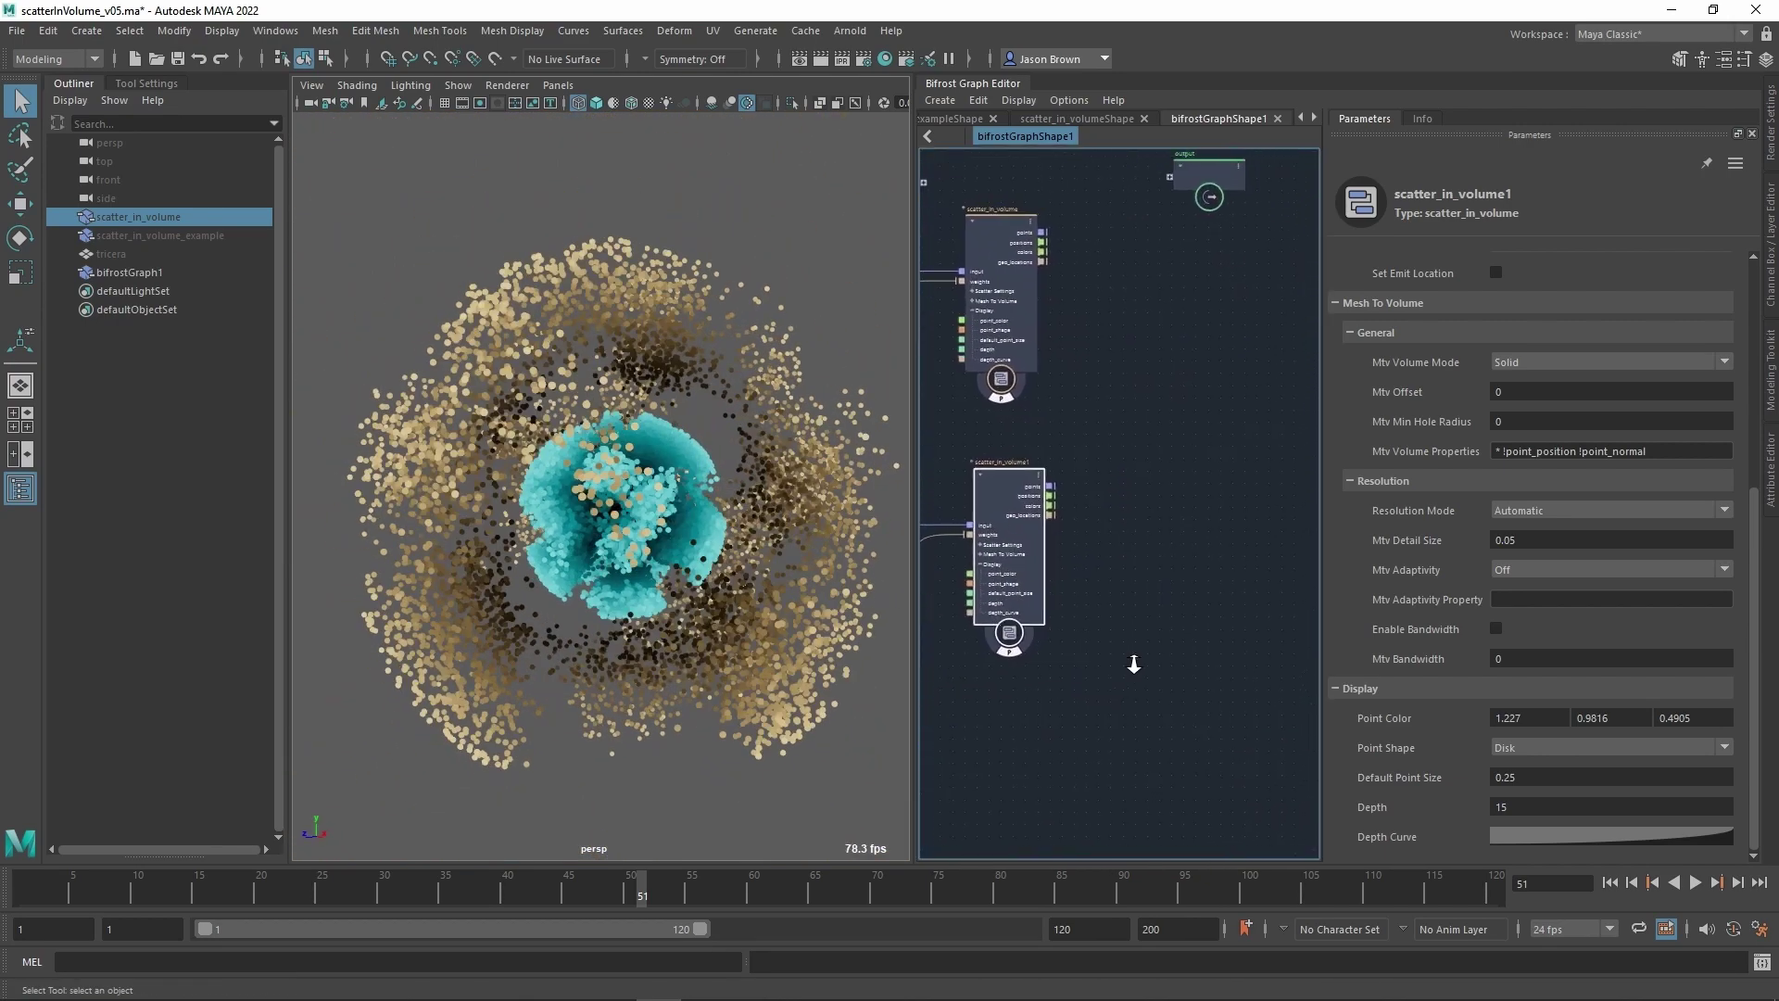
alt+right_drag(1134, 664, 1179, 659)
alt+middle_drag(1119, 604, 1162, 634)
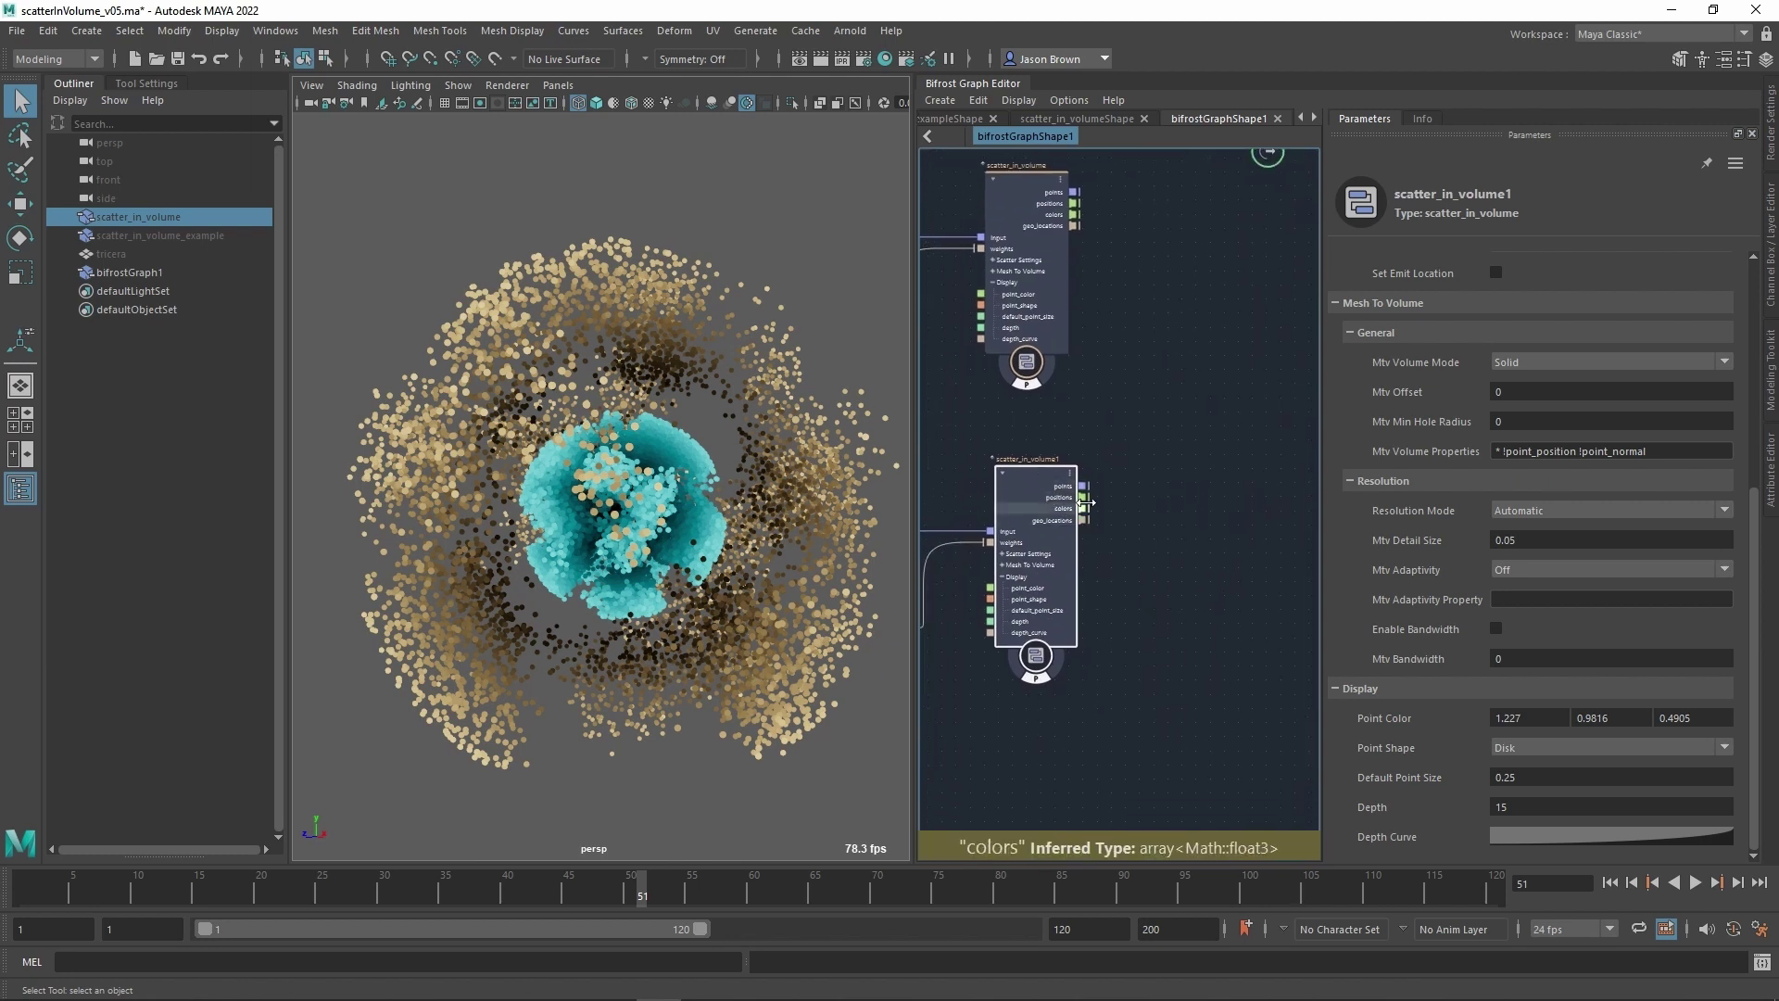
alt+middle_drag(1183, 507, 1170, 488)
alt+right_drag(1169, 488, 1209, 491)
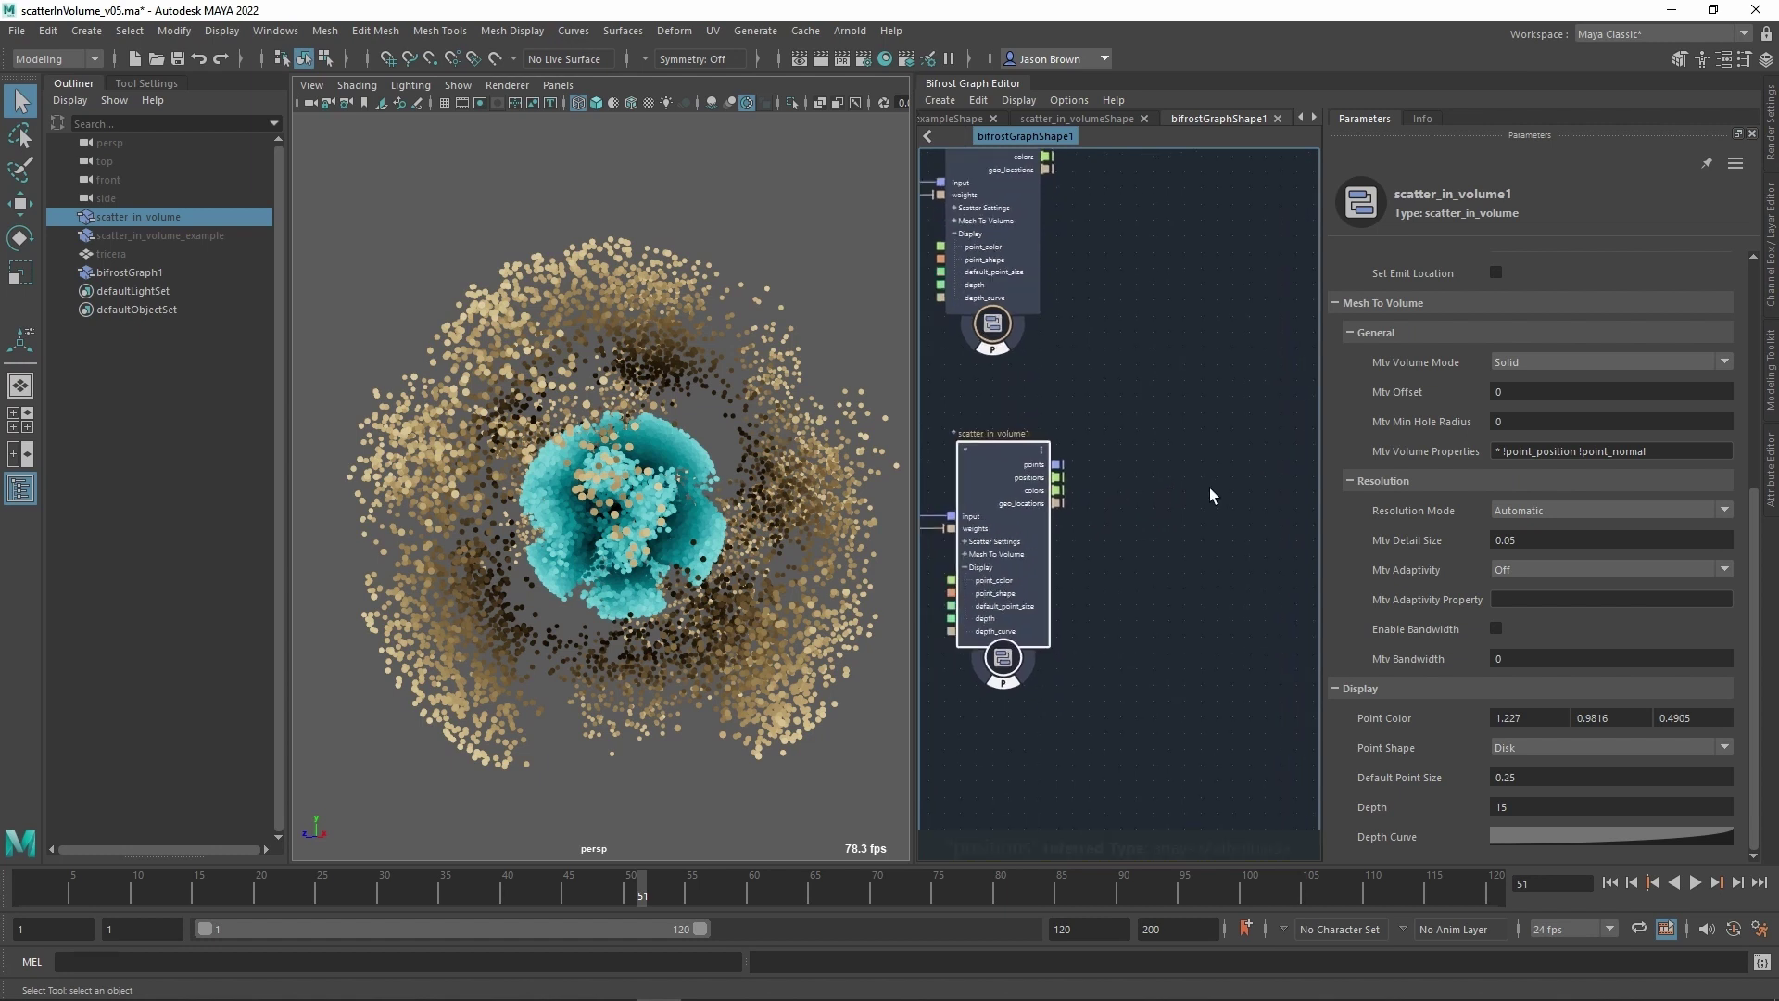
drag(1054, 480, 1154, 485)
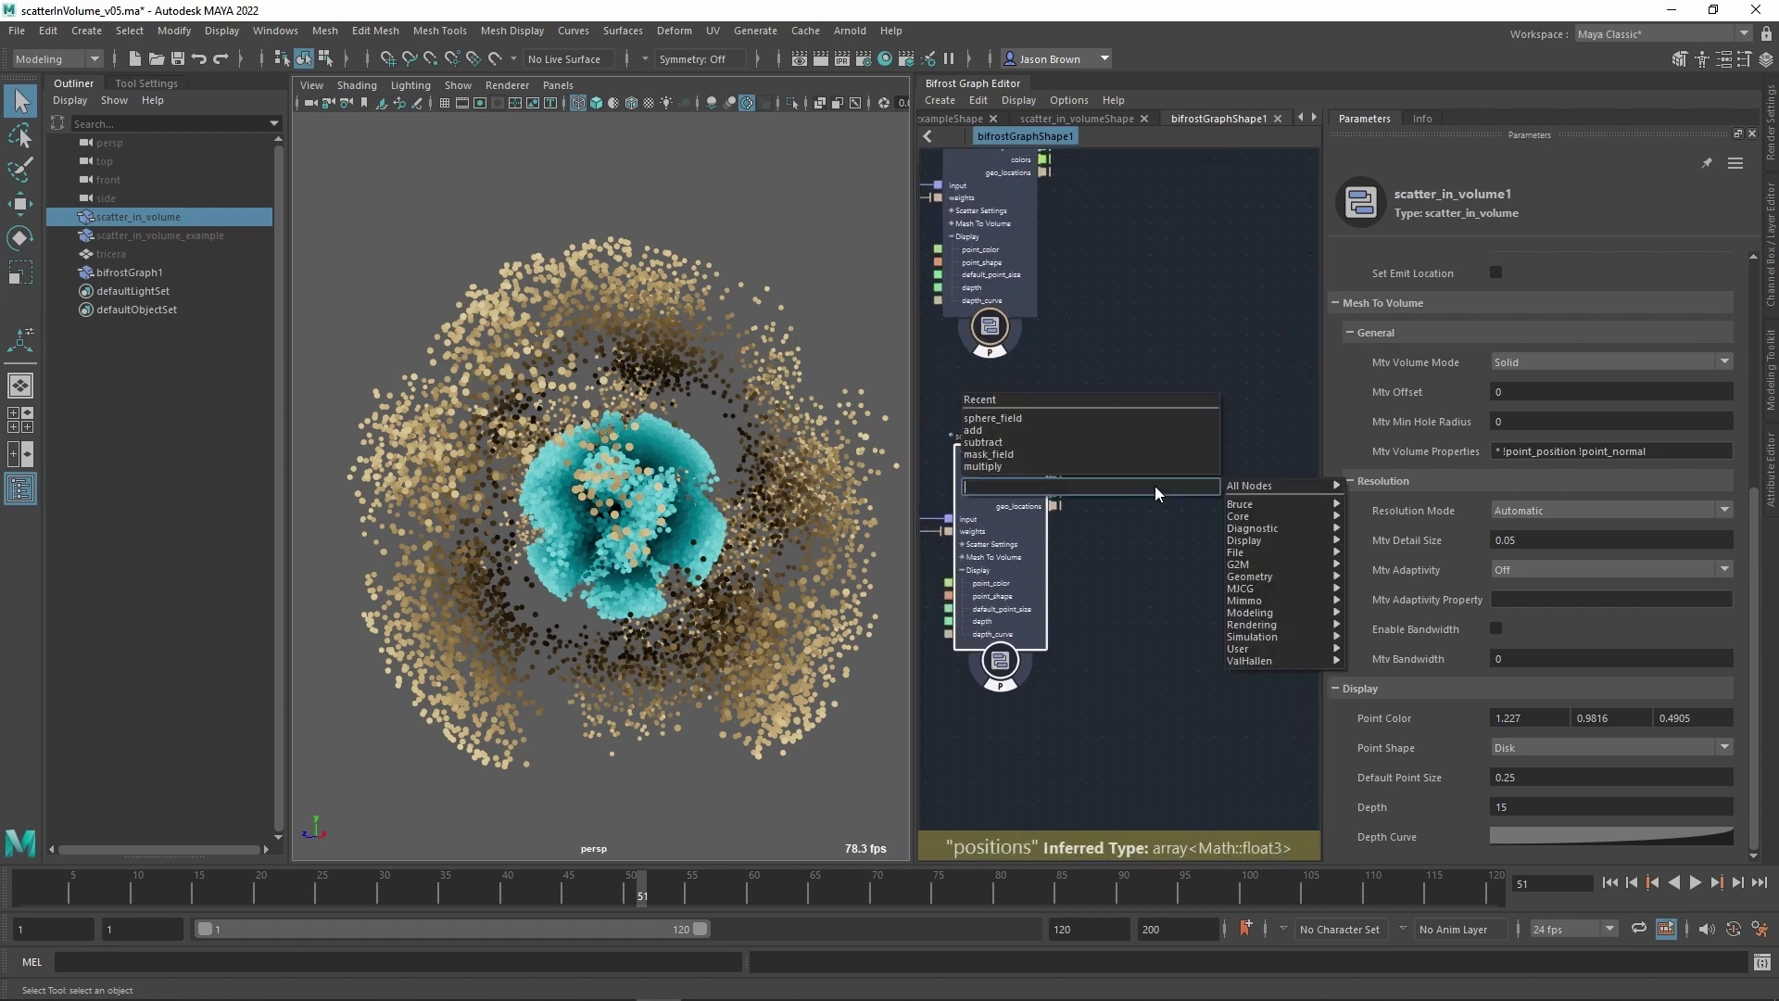
click(1170, 537)
alt+middle_drag(1143, 530, 1215, 523)
drag(1214, 523, 1215, 522)
alt+middle_drag(1199, 463, 1121, 488)
drag(1059, 487, 1193, 487)
scroll(1111, 506, down, 5)
alt+middle_drag(1076, 495, 1148, 557)
scroll(1150, 509, up, 2)
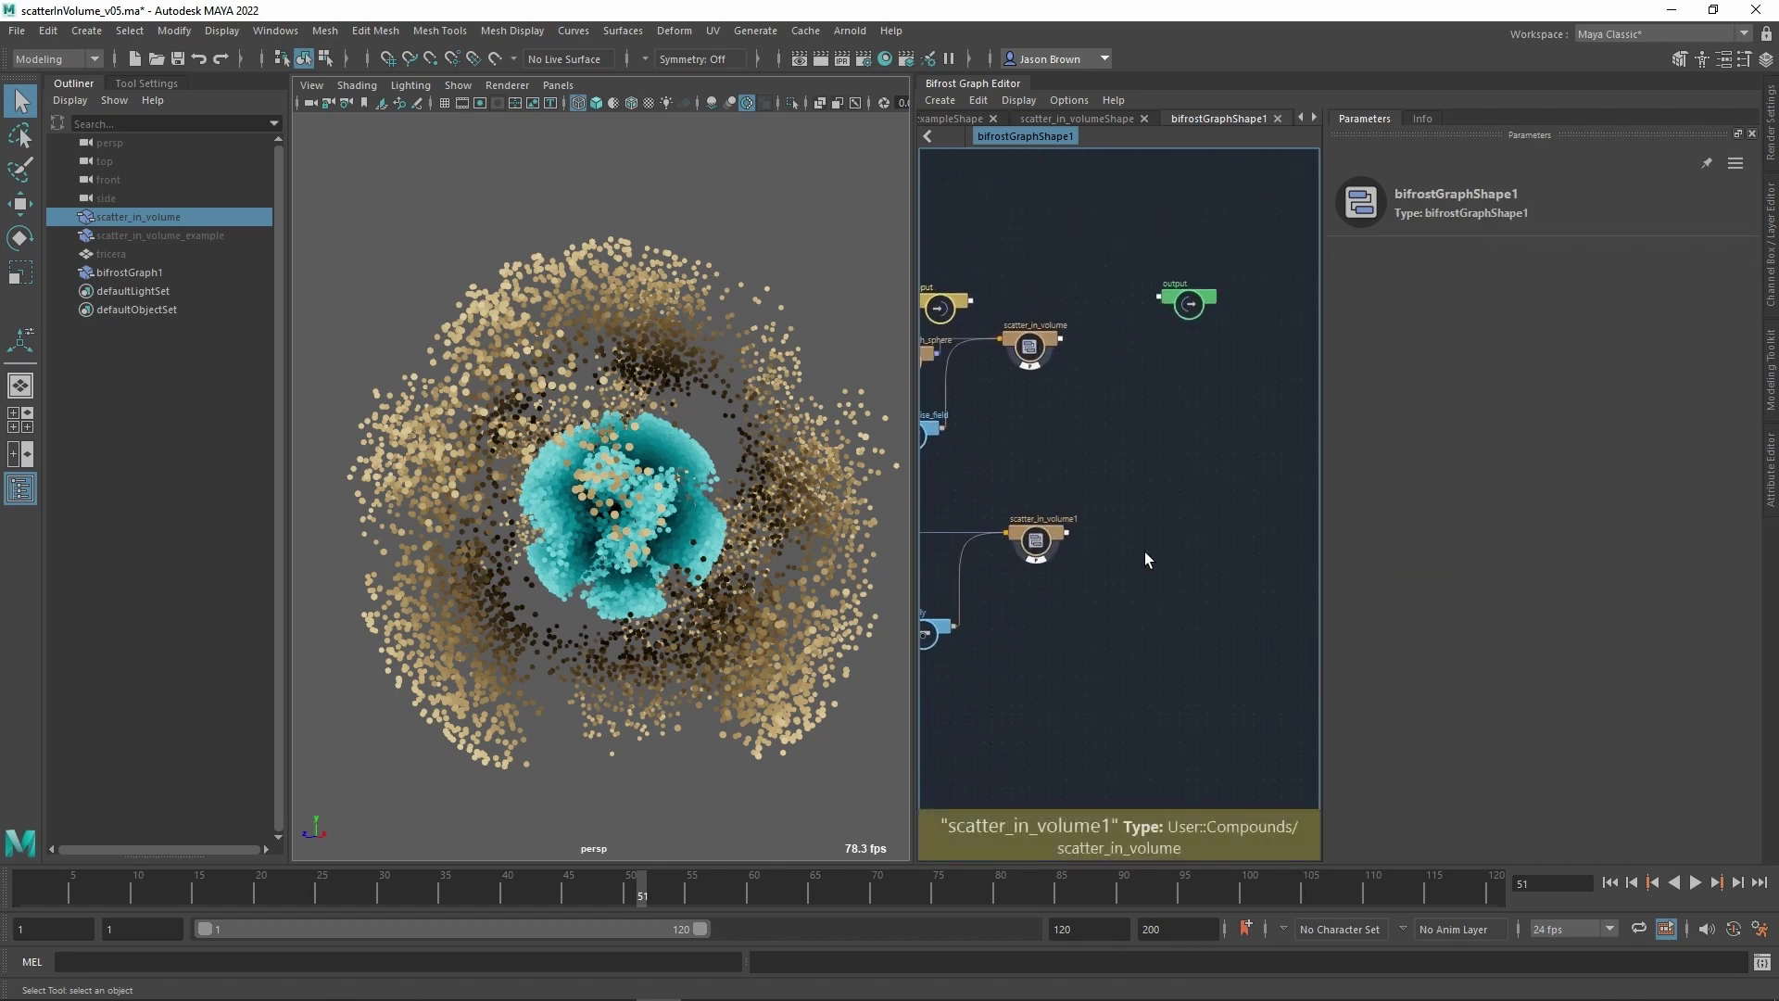
Connect the points output of scatter_in_volume to the graph's output node and move that node further from the scatter.
scroll(1112, 330, up, 2)
alt+middle_drag(1112, 330, 1089, 350)
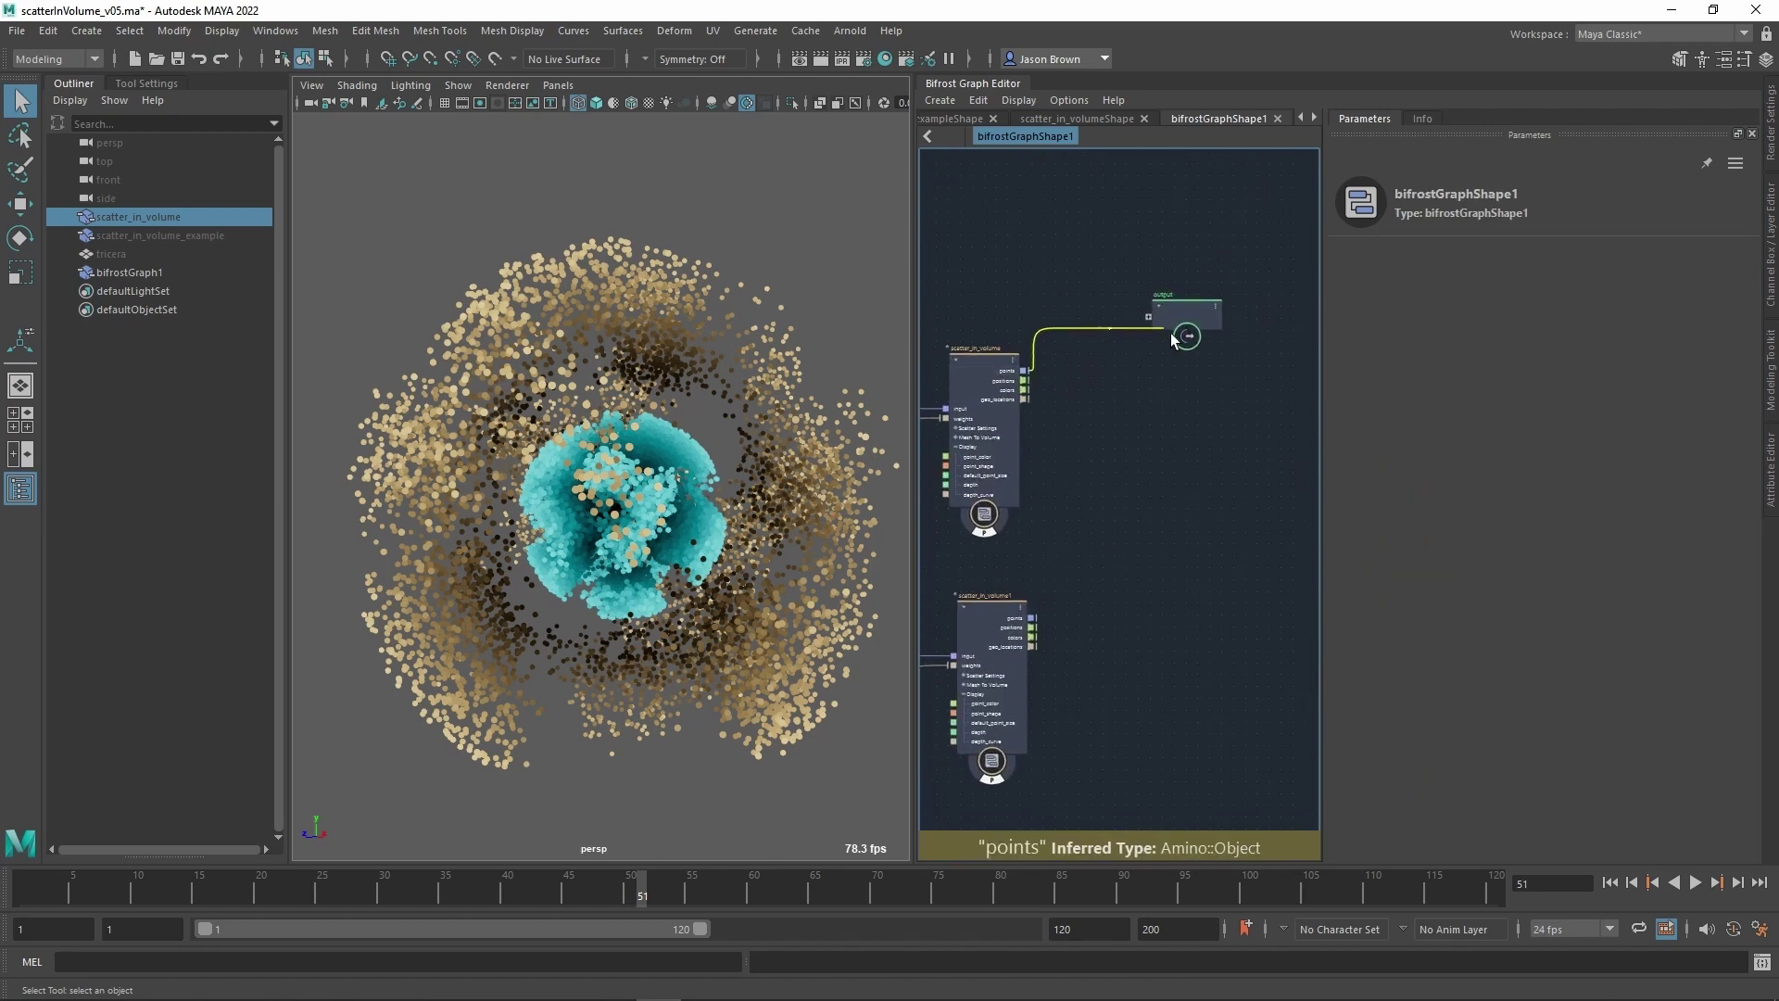
drag(1171, 331, 1262, 376)
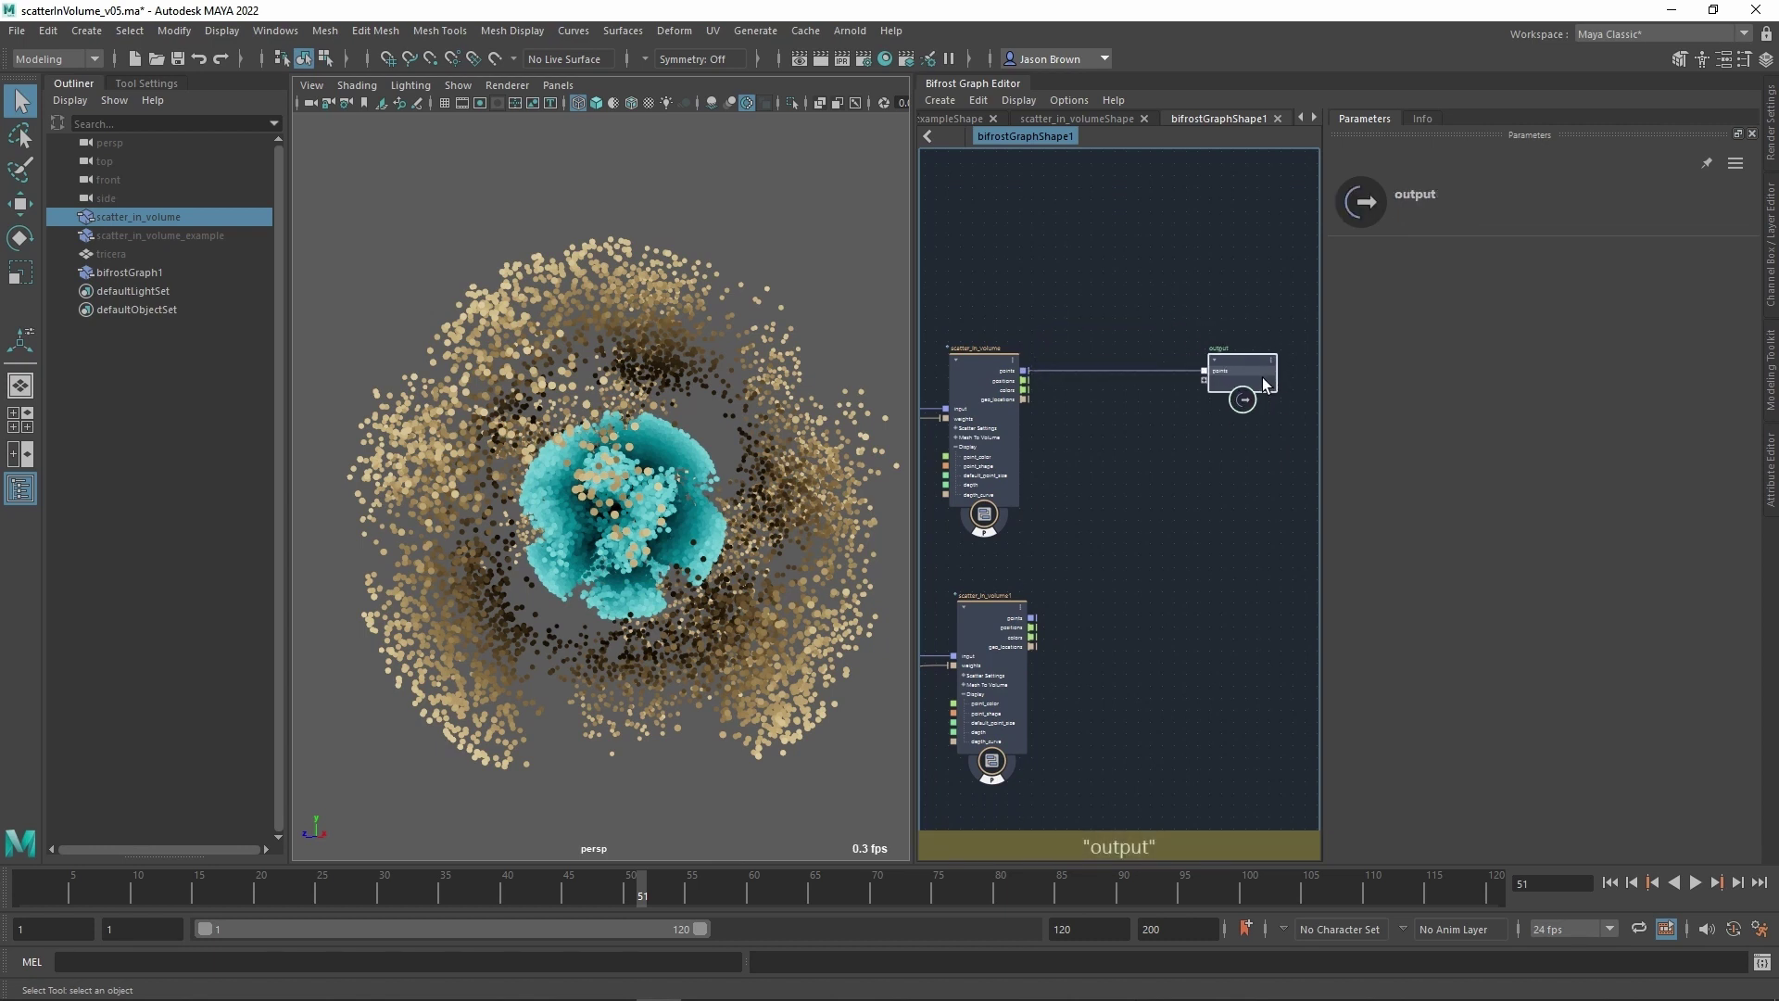
Inspect the point properties on the scatter_in_volume-to-output connection with a watchpoint and compare them with the point cloud up close.
scroll(1061, 380, up, 2)
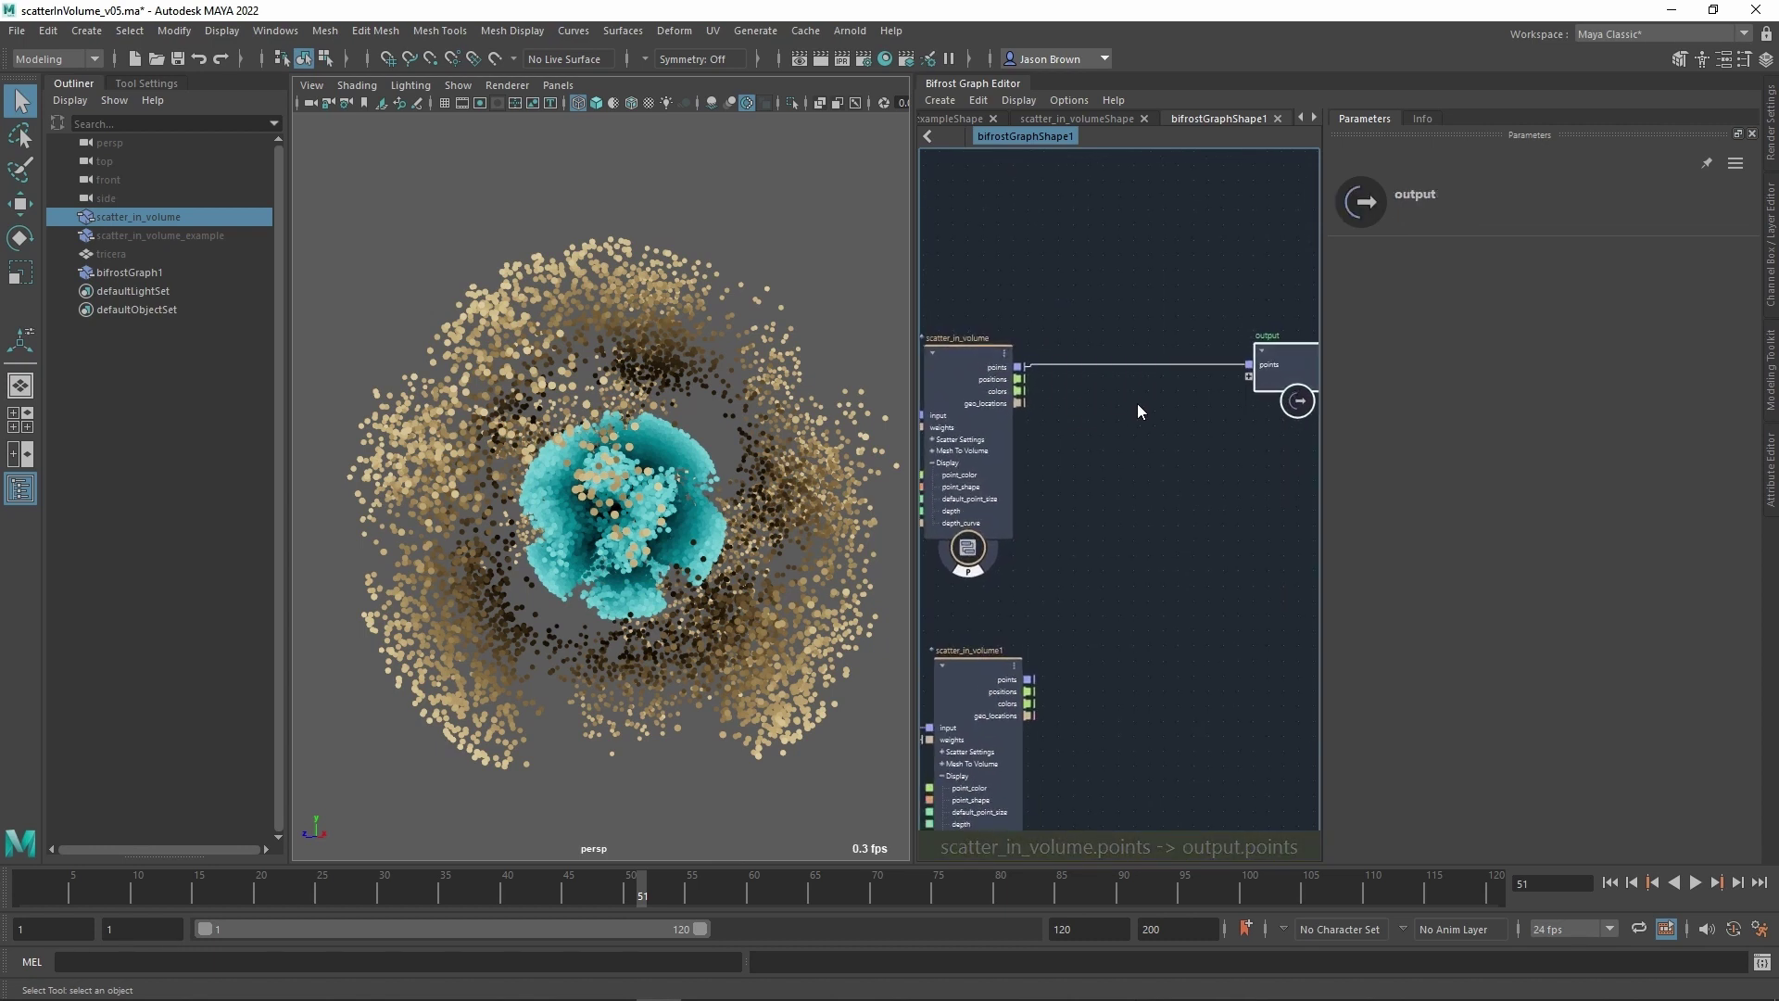
mouse_move(1136, 375)
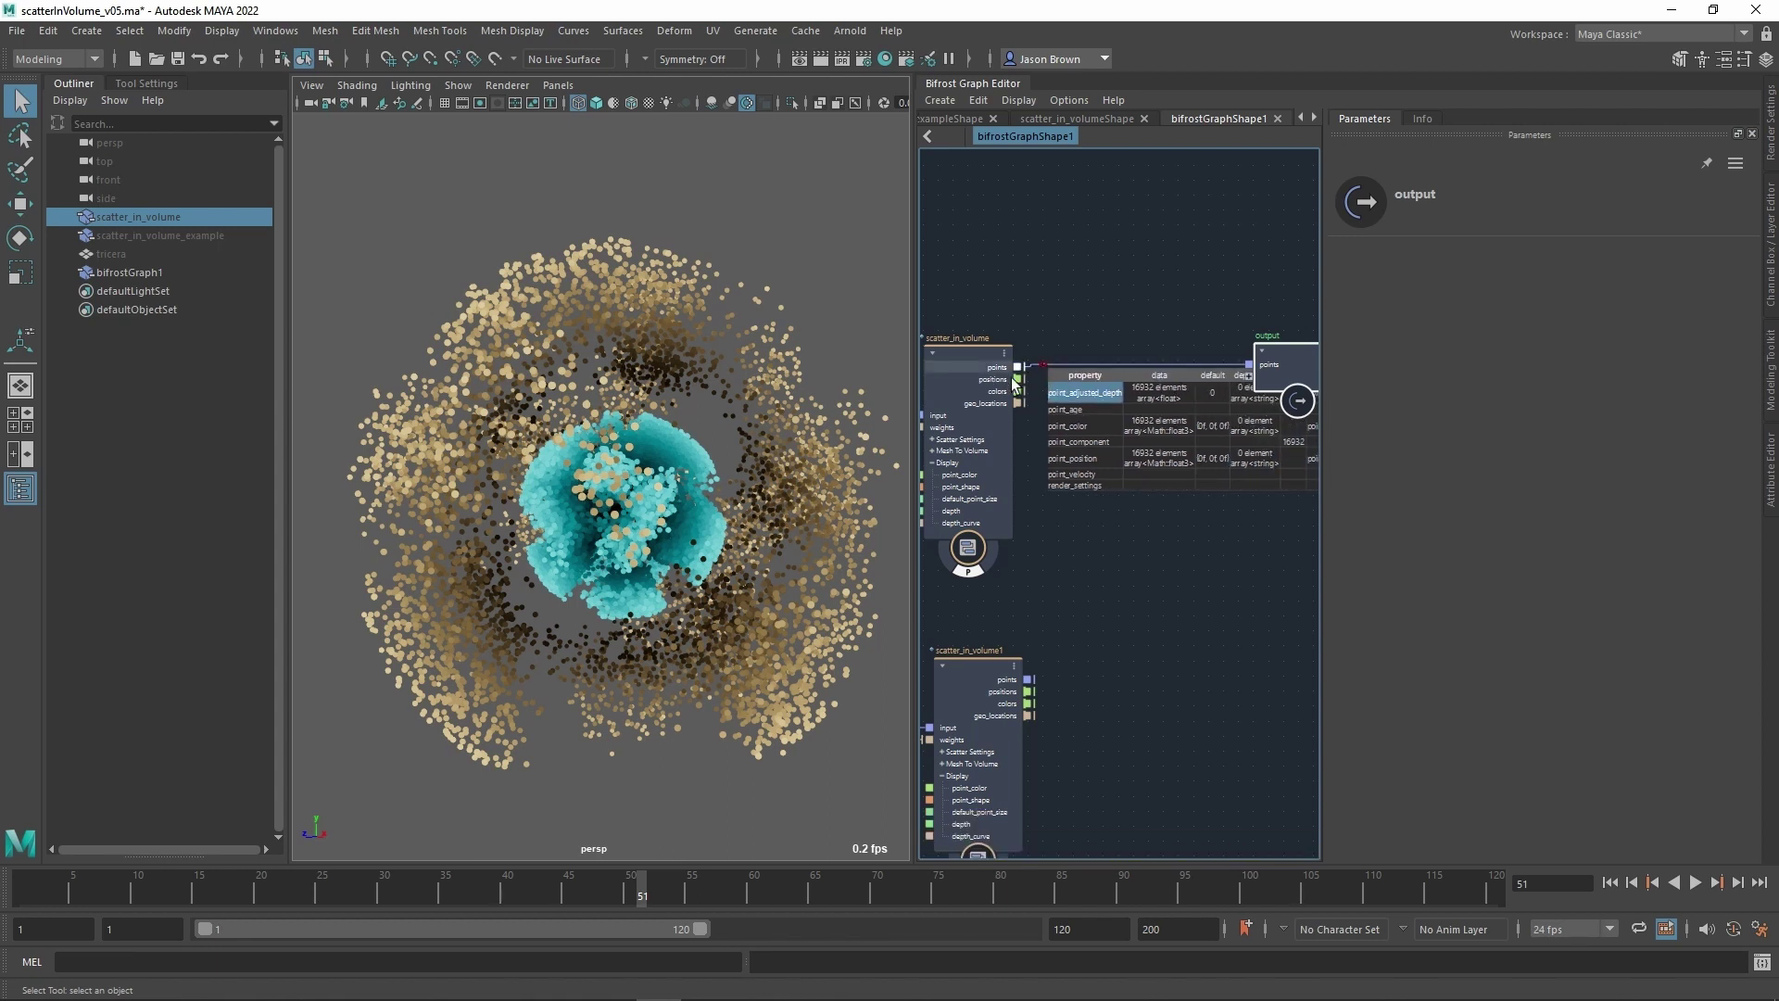
alt+right_drag(648, 400, 698, 404)
alt+drag(699, 404, 711, 417)
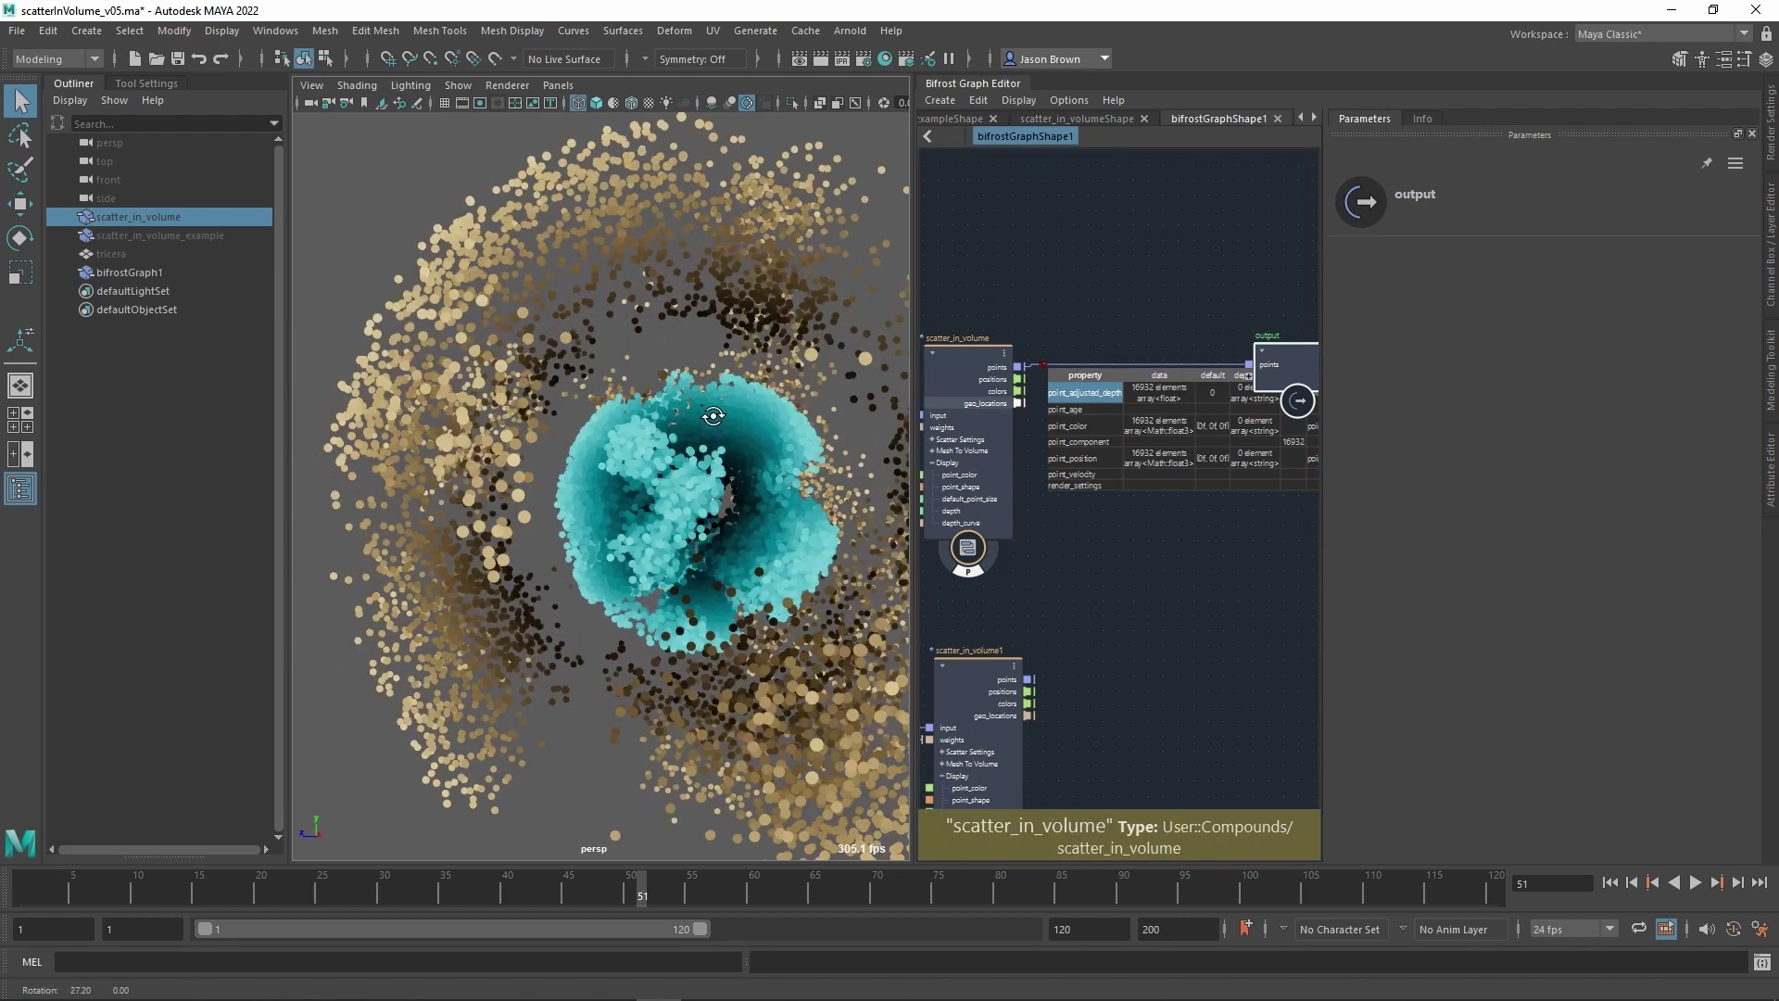
alt+middle_drag(711, 417, 643, 411)
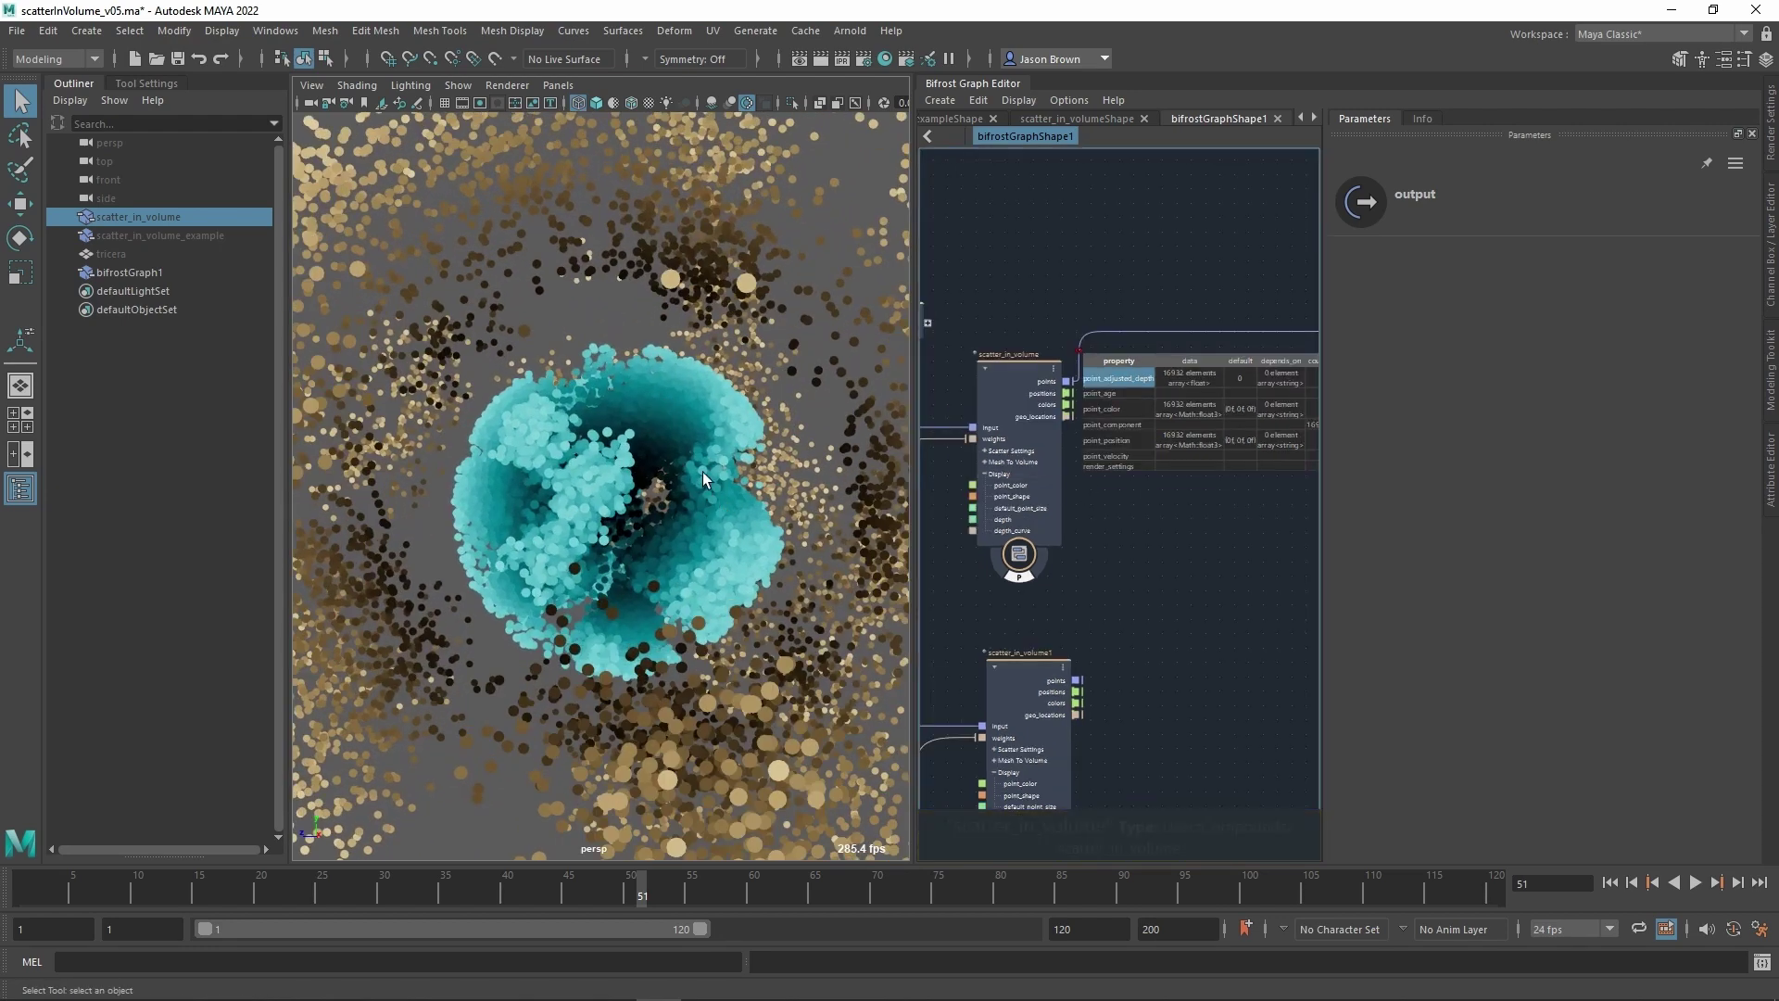
middle_drag(1238, 520, 1143, 496)
scroll(1173, 502, down, 1)
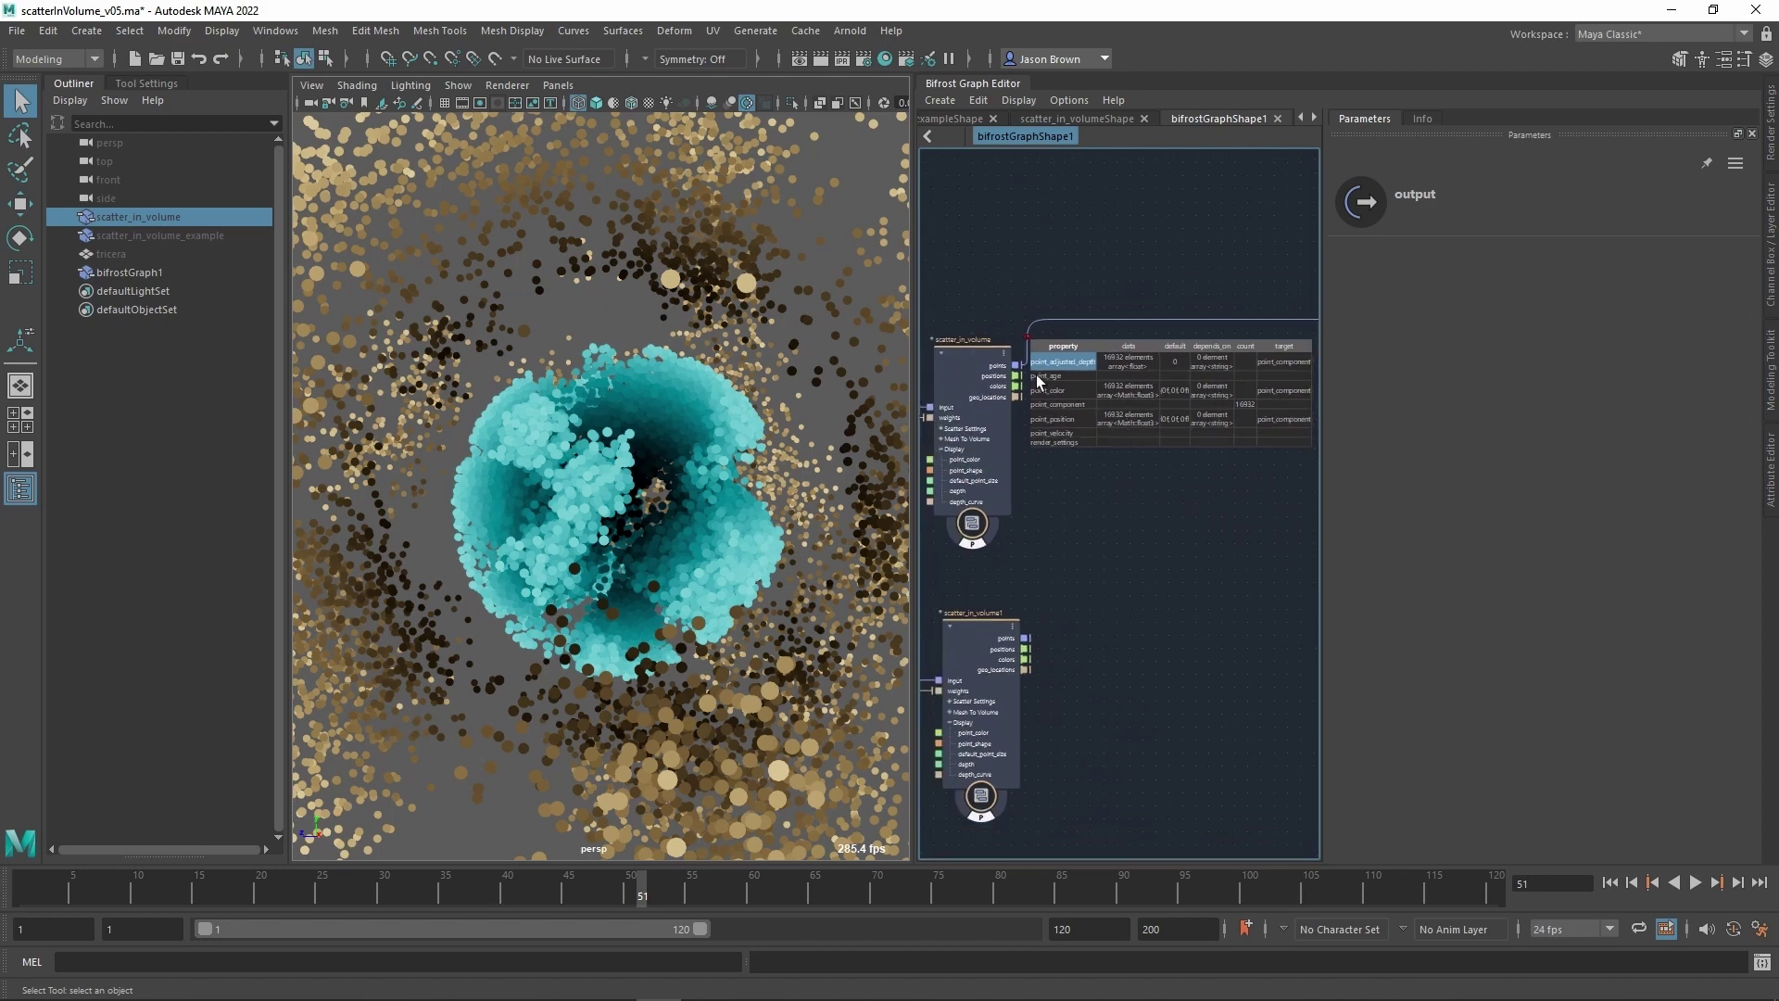
Add a get_from_array node fed by the positions output of scatter_in_volume.
key(Tab)
text(get)
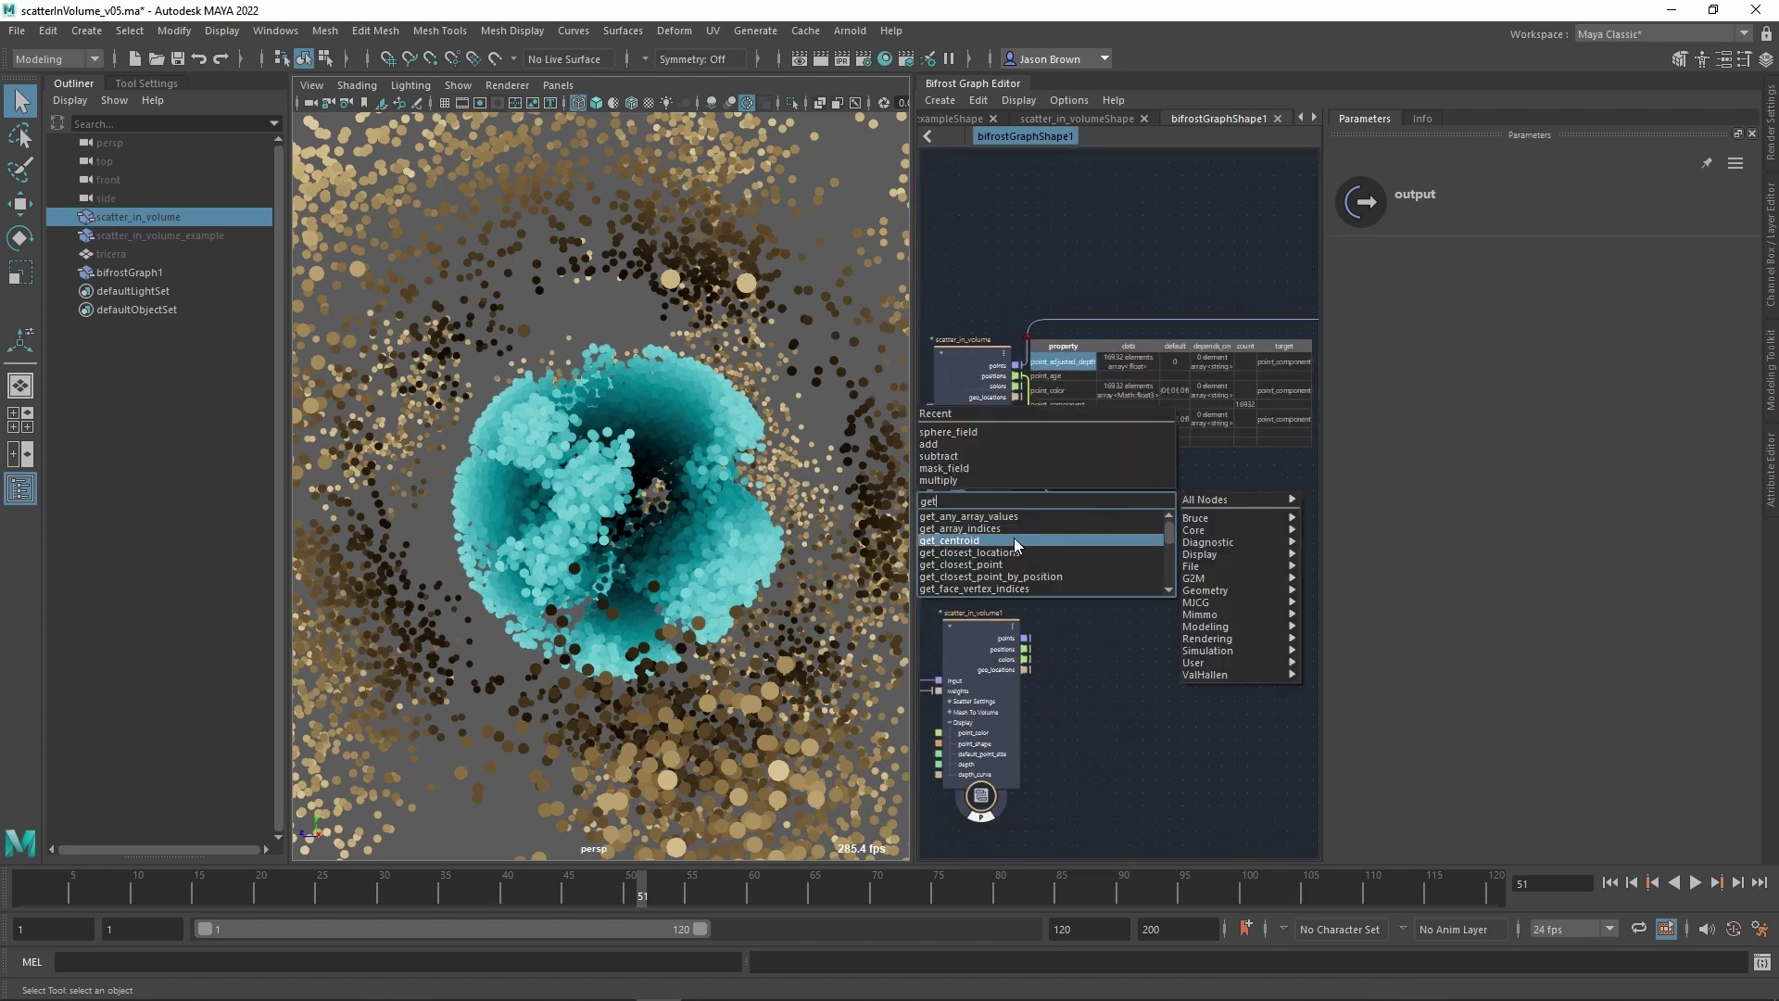
text(from)
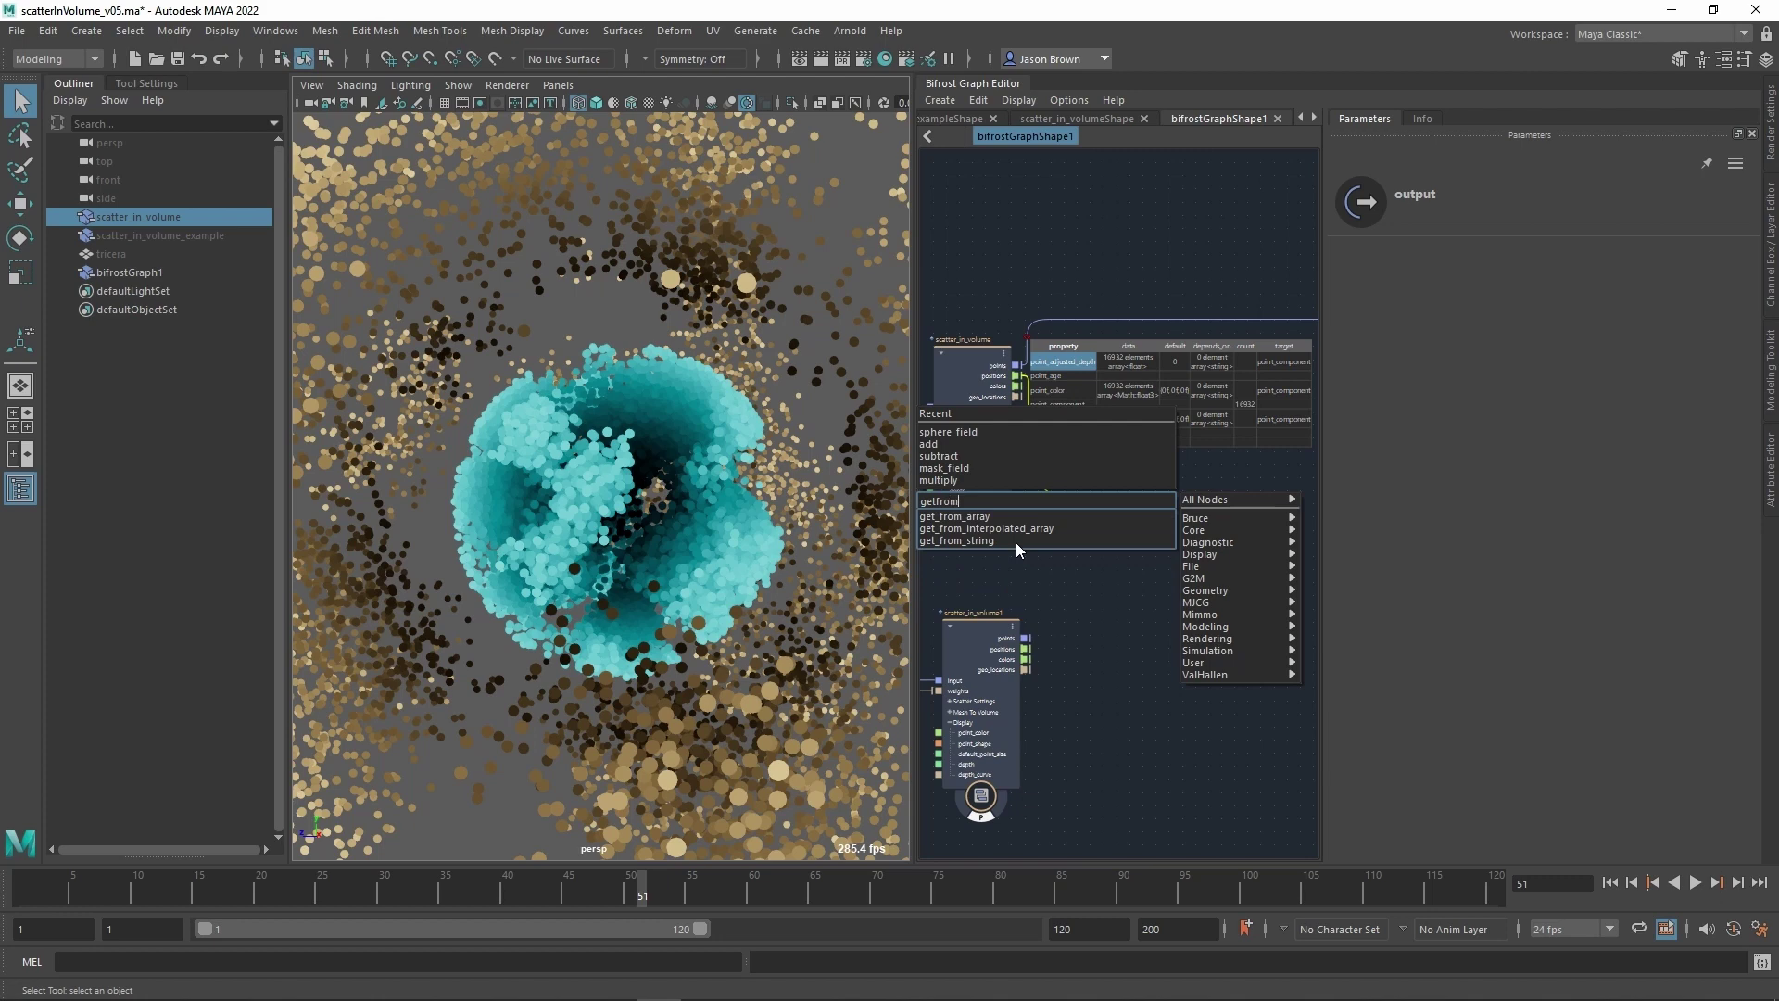
click(1010, 517)
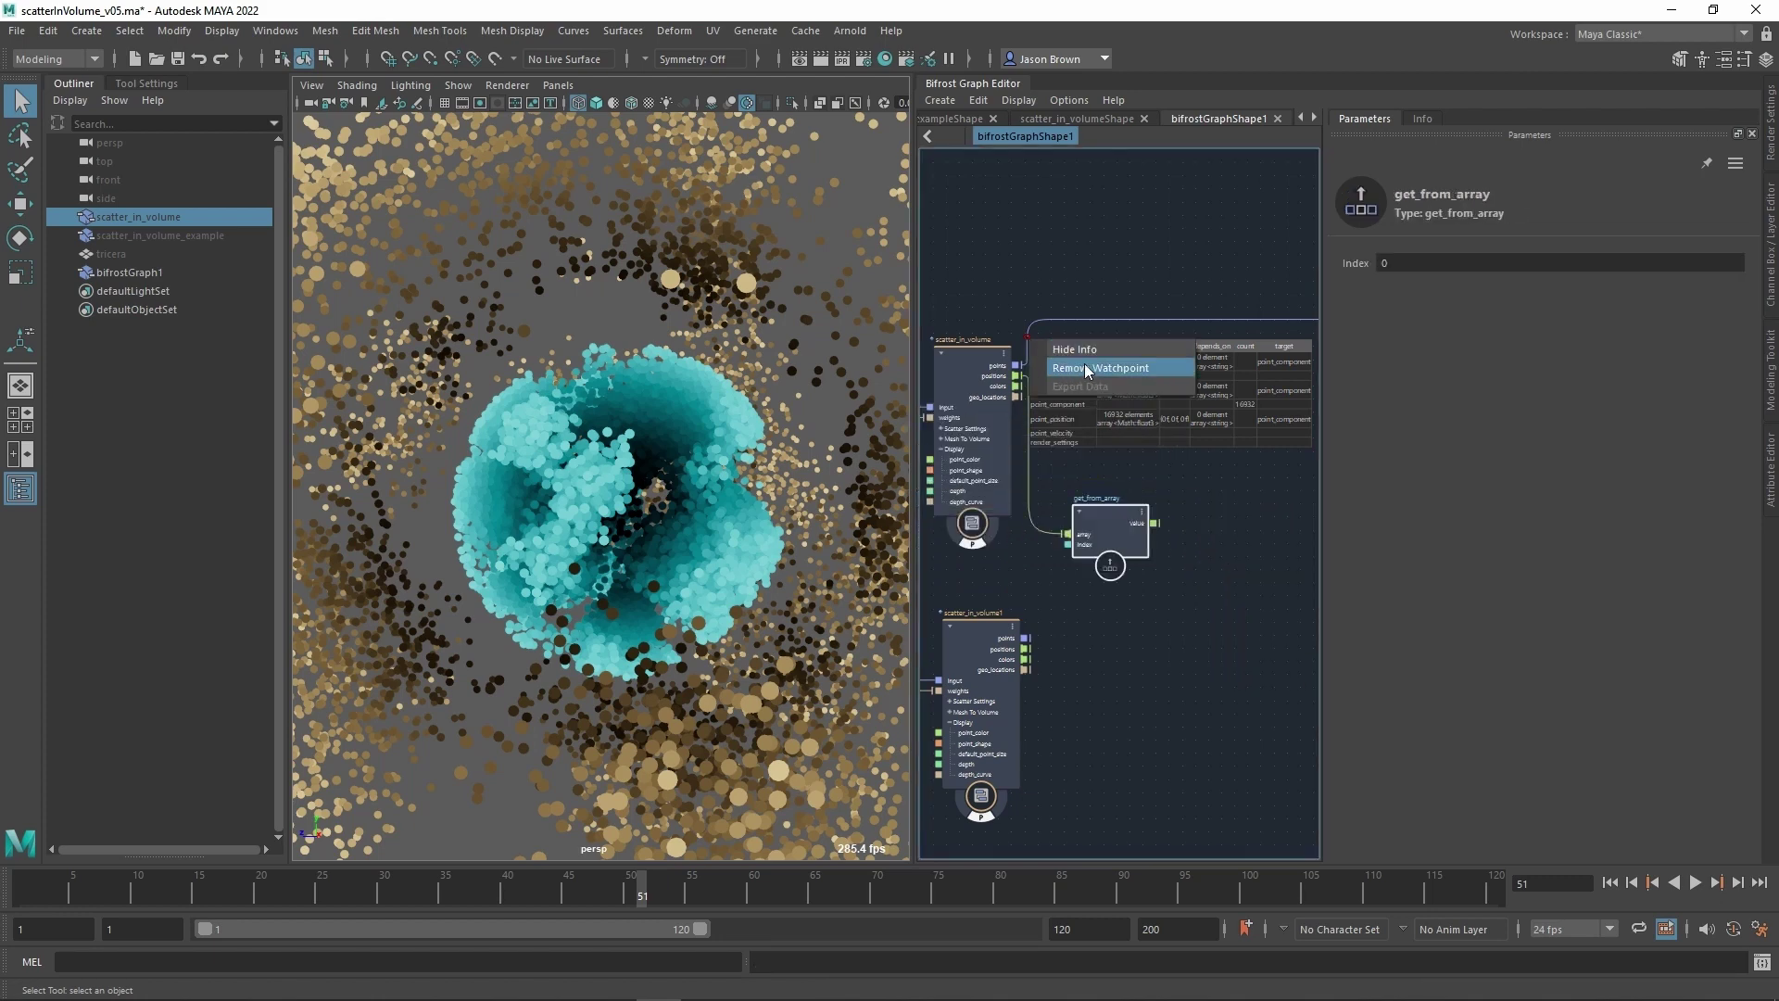
Remove the watchpoint from the points connection and move the get_from_array node aside.
click(1116, 361)
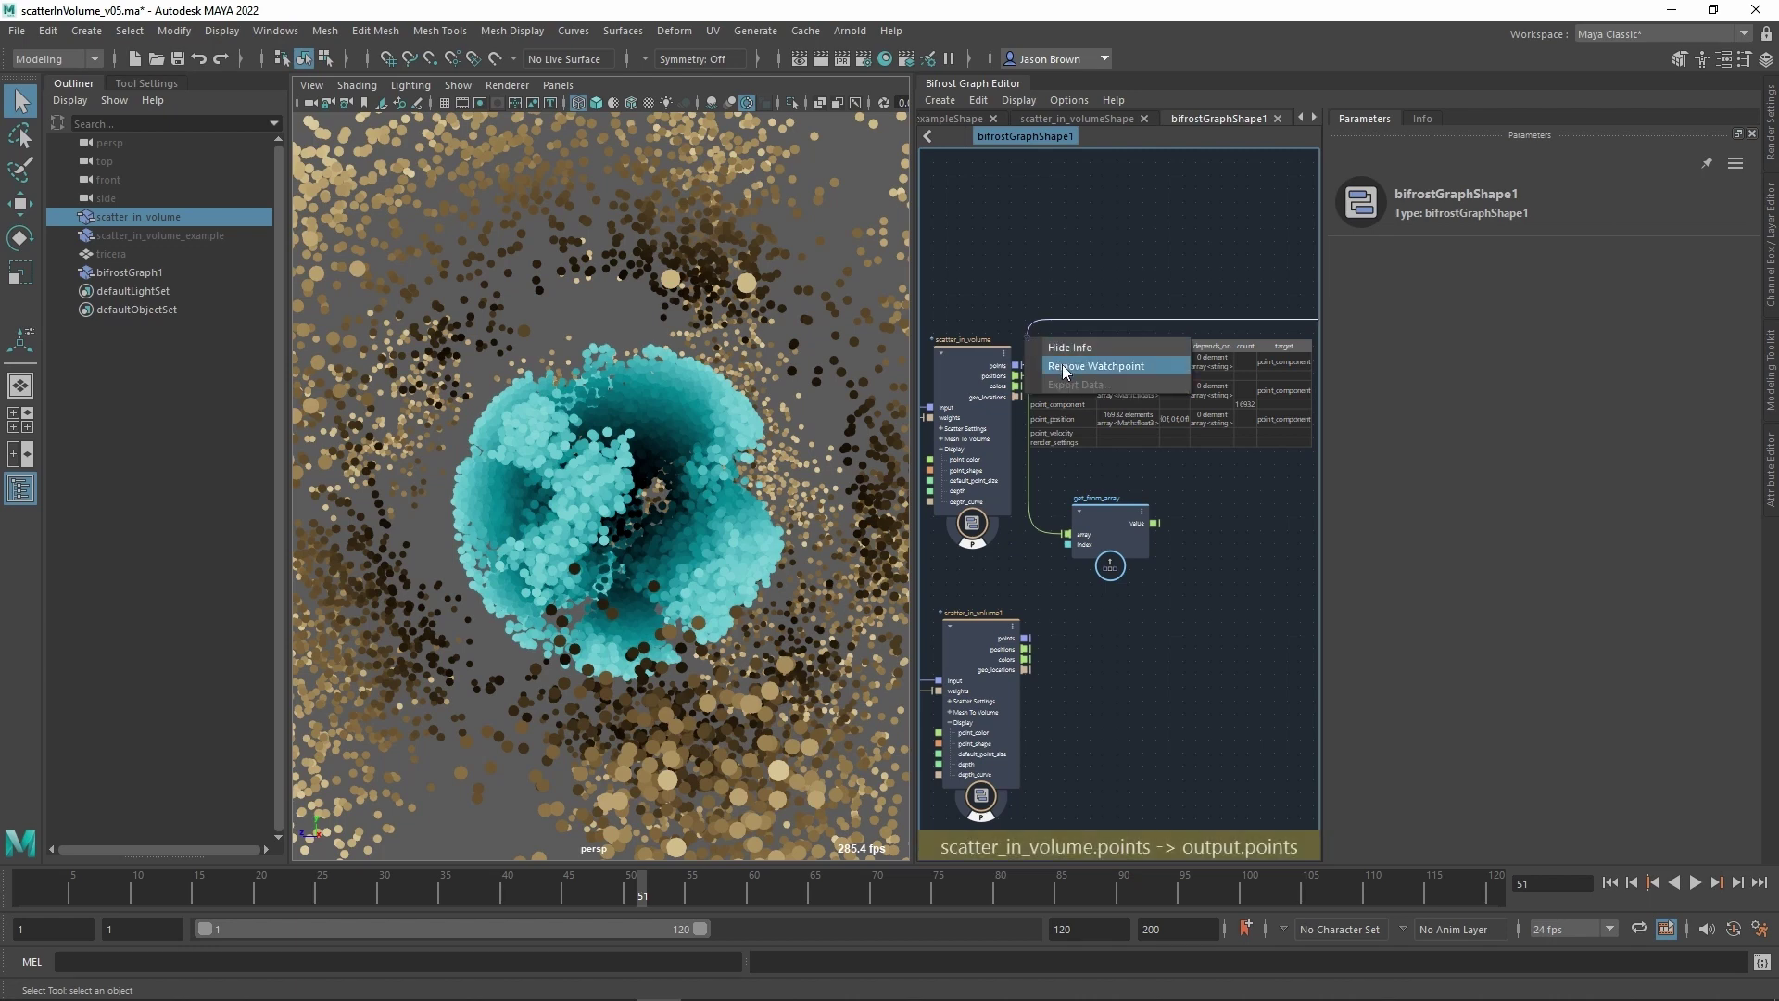
alt+middle_drag(1115, 401, 1063, 399)
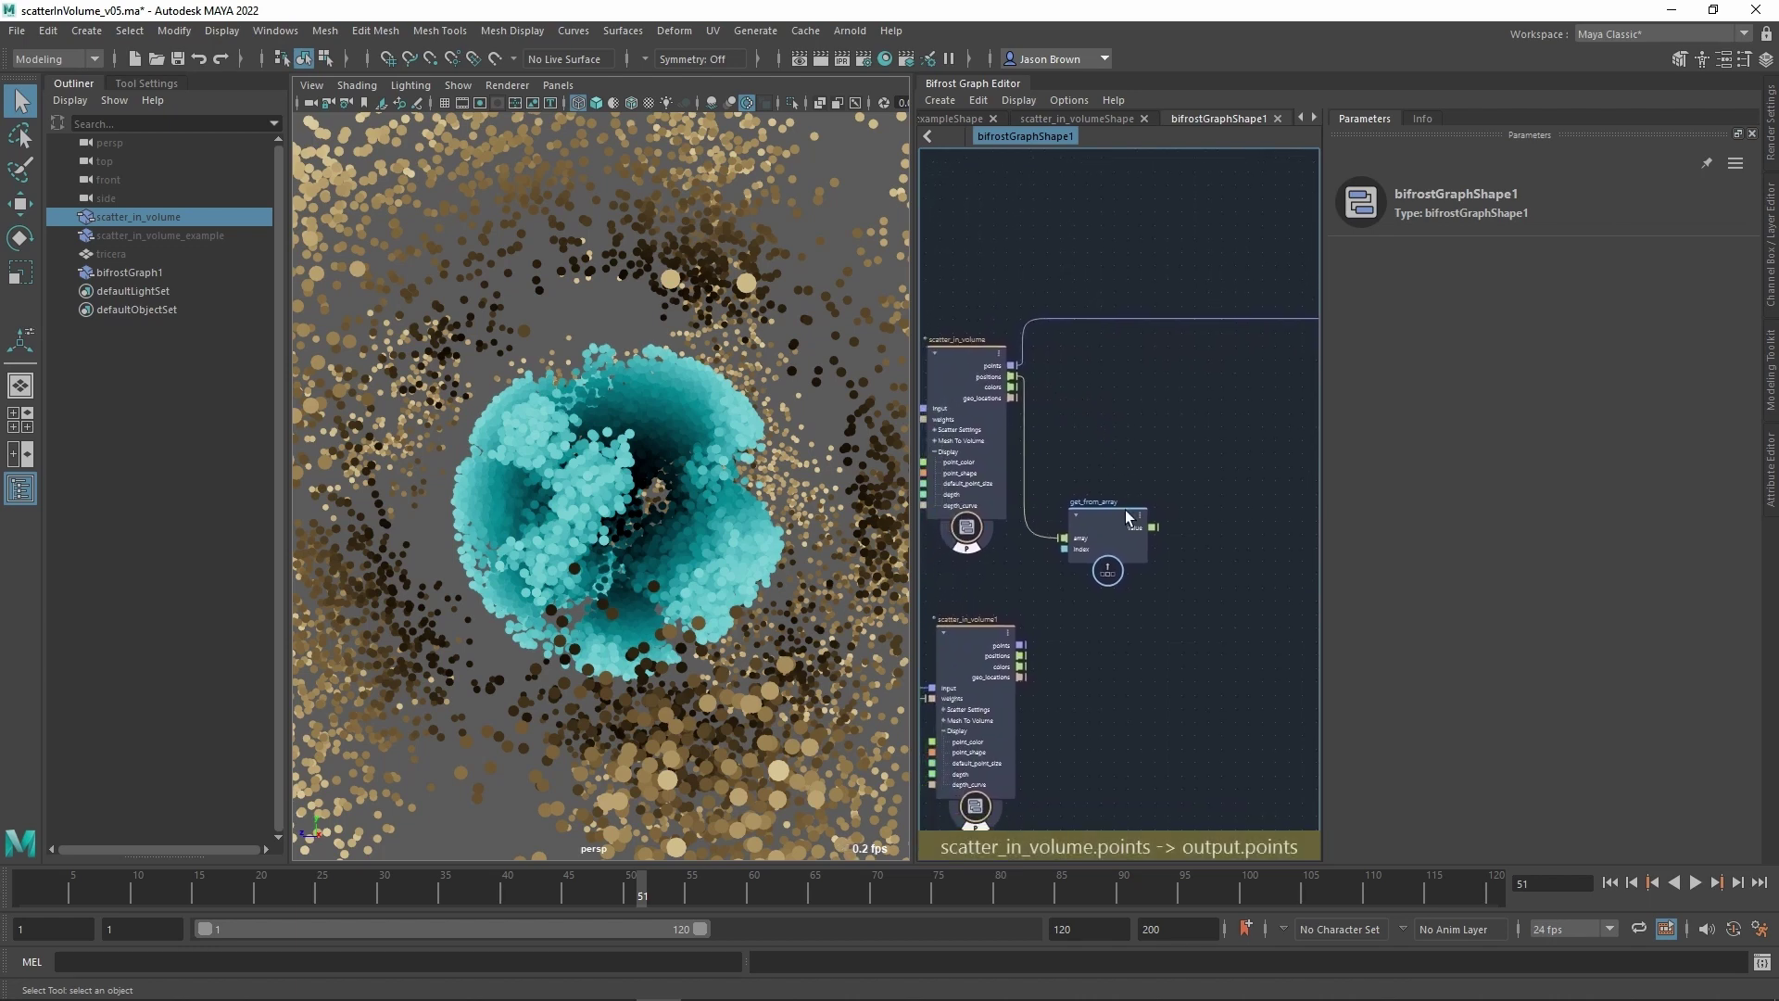
drag(1113, 525, 1148, 526)
Add a get_geo_property node fed by the points output of scatter_in_volume.
middle_drag(1032, 375, 1049, 422)
scroll(1049, 423, up, 1)
drag(1026, 417, 1153, 419)
click(1099, 417)
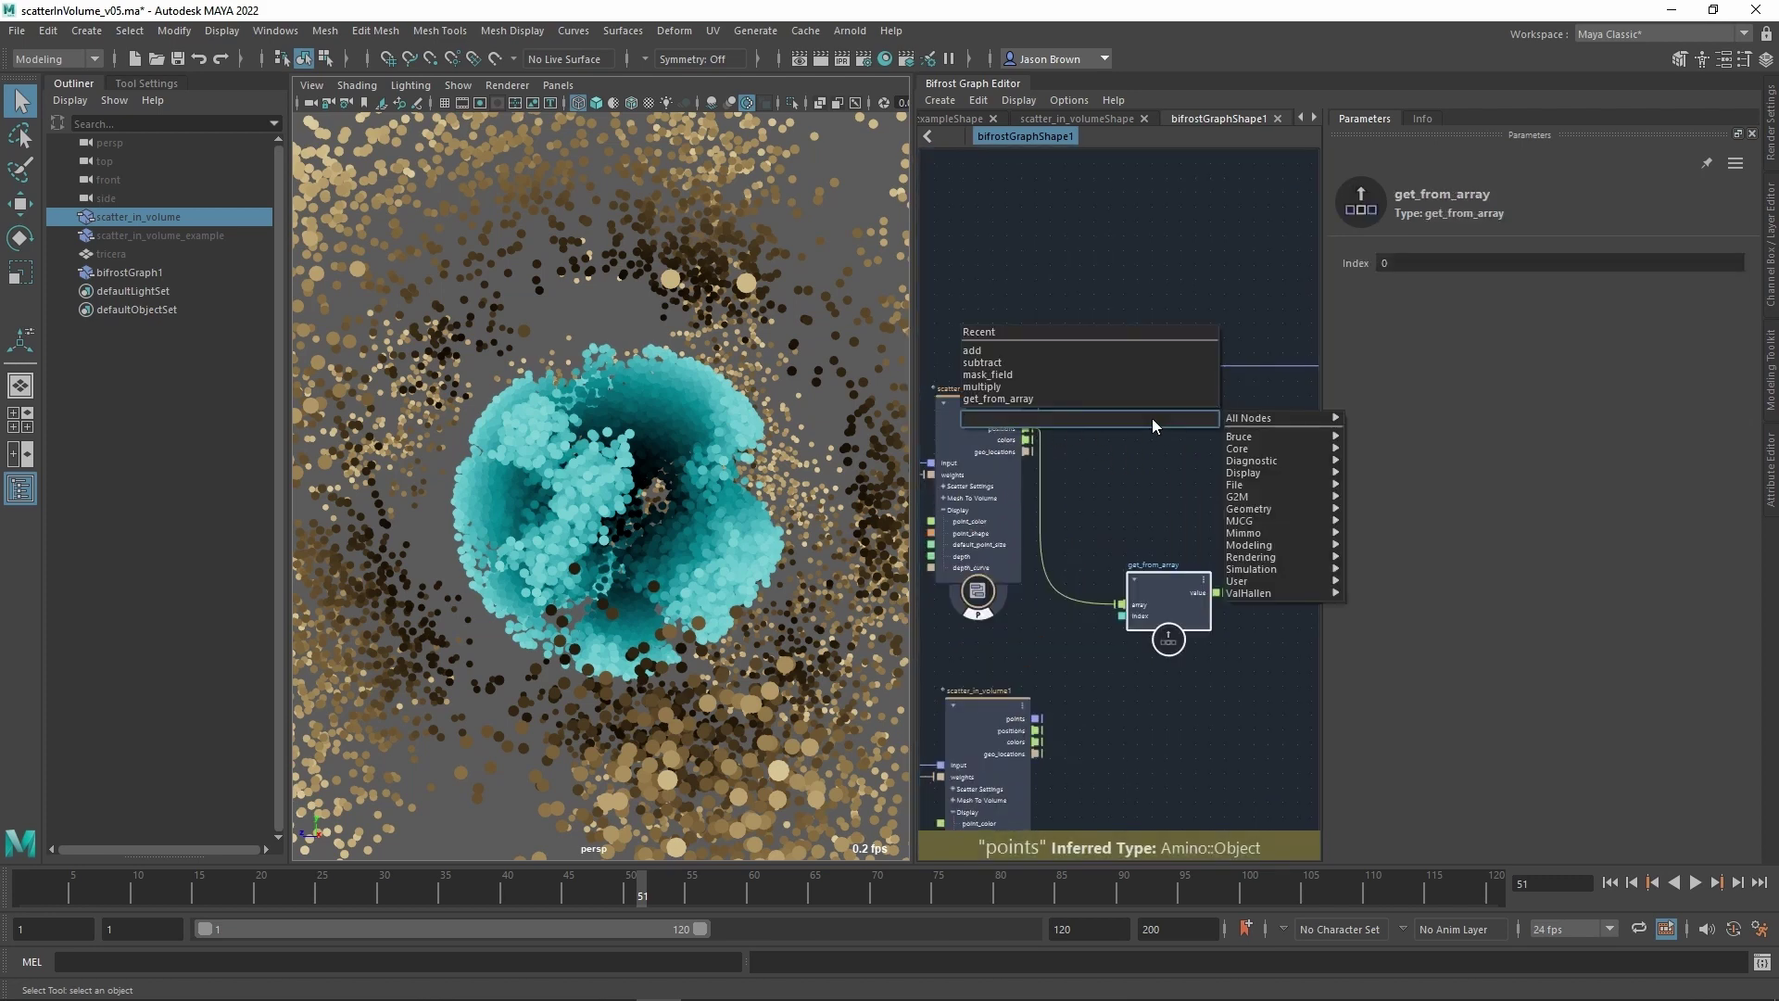
text(getgeo)
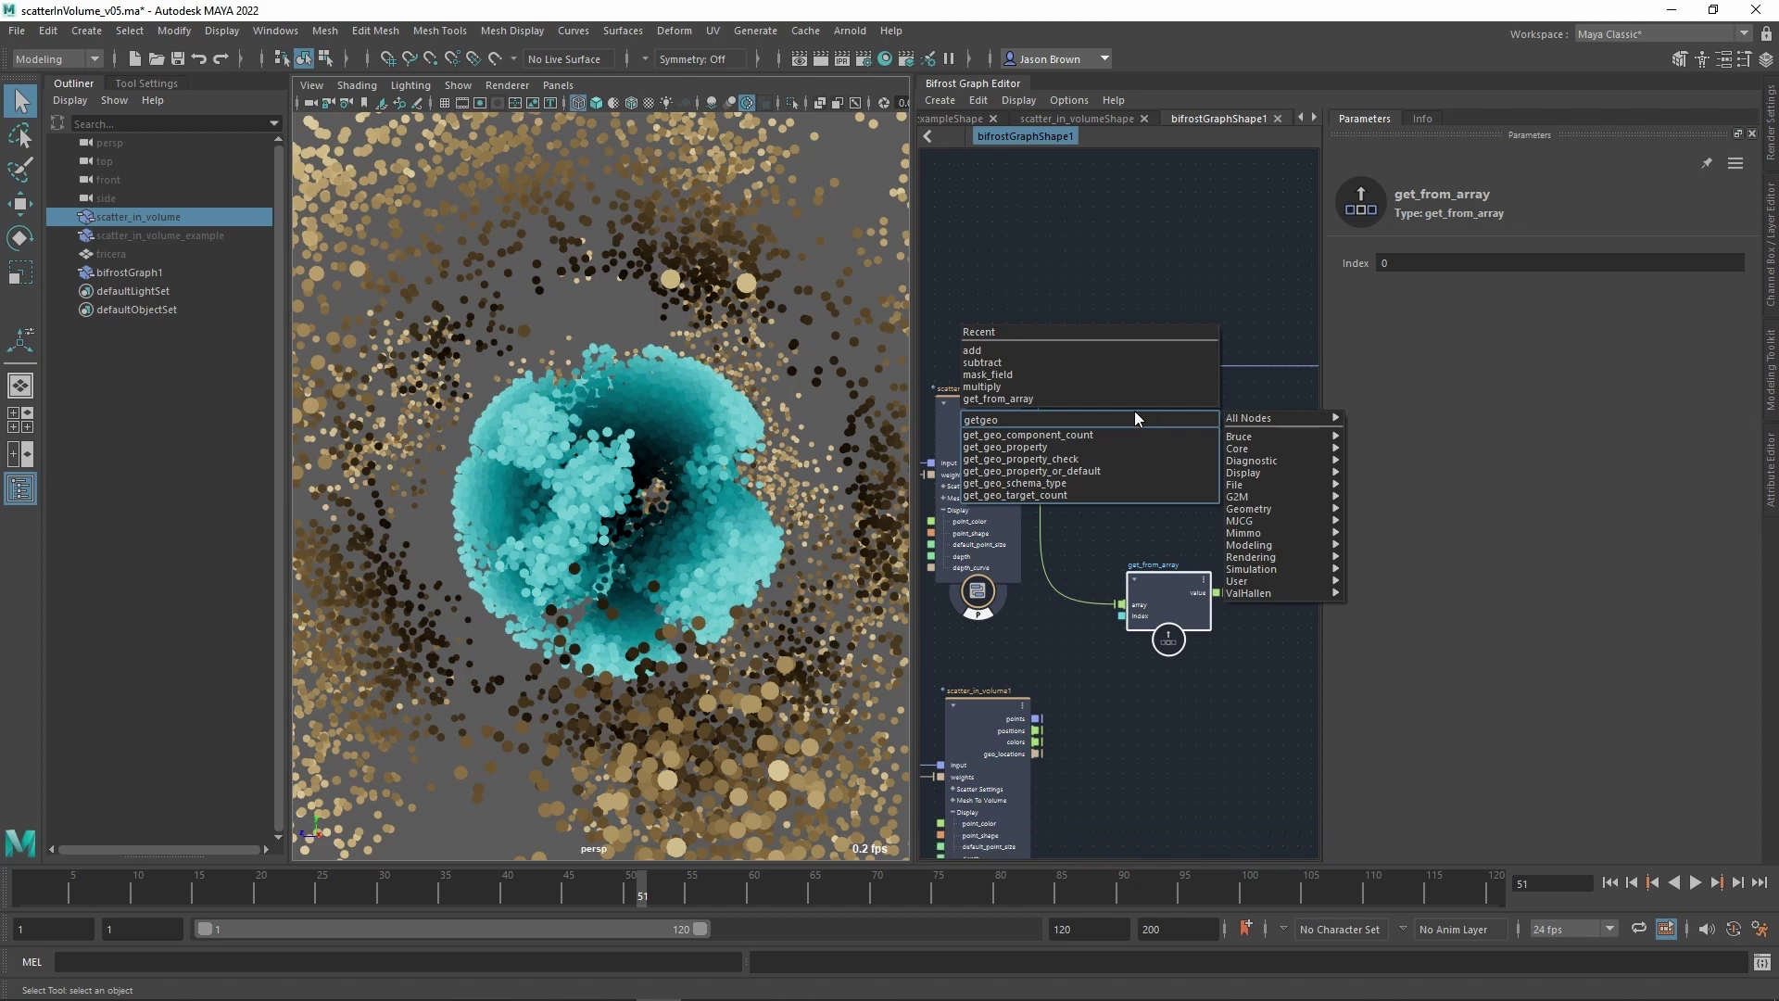
key(Return)
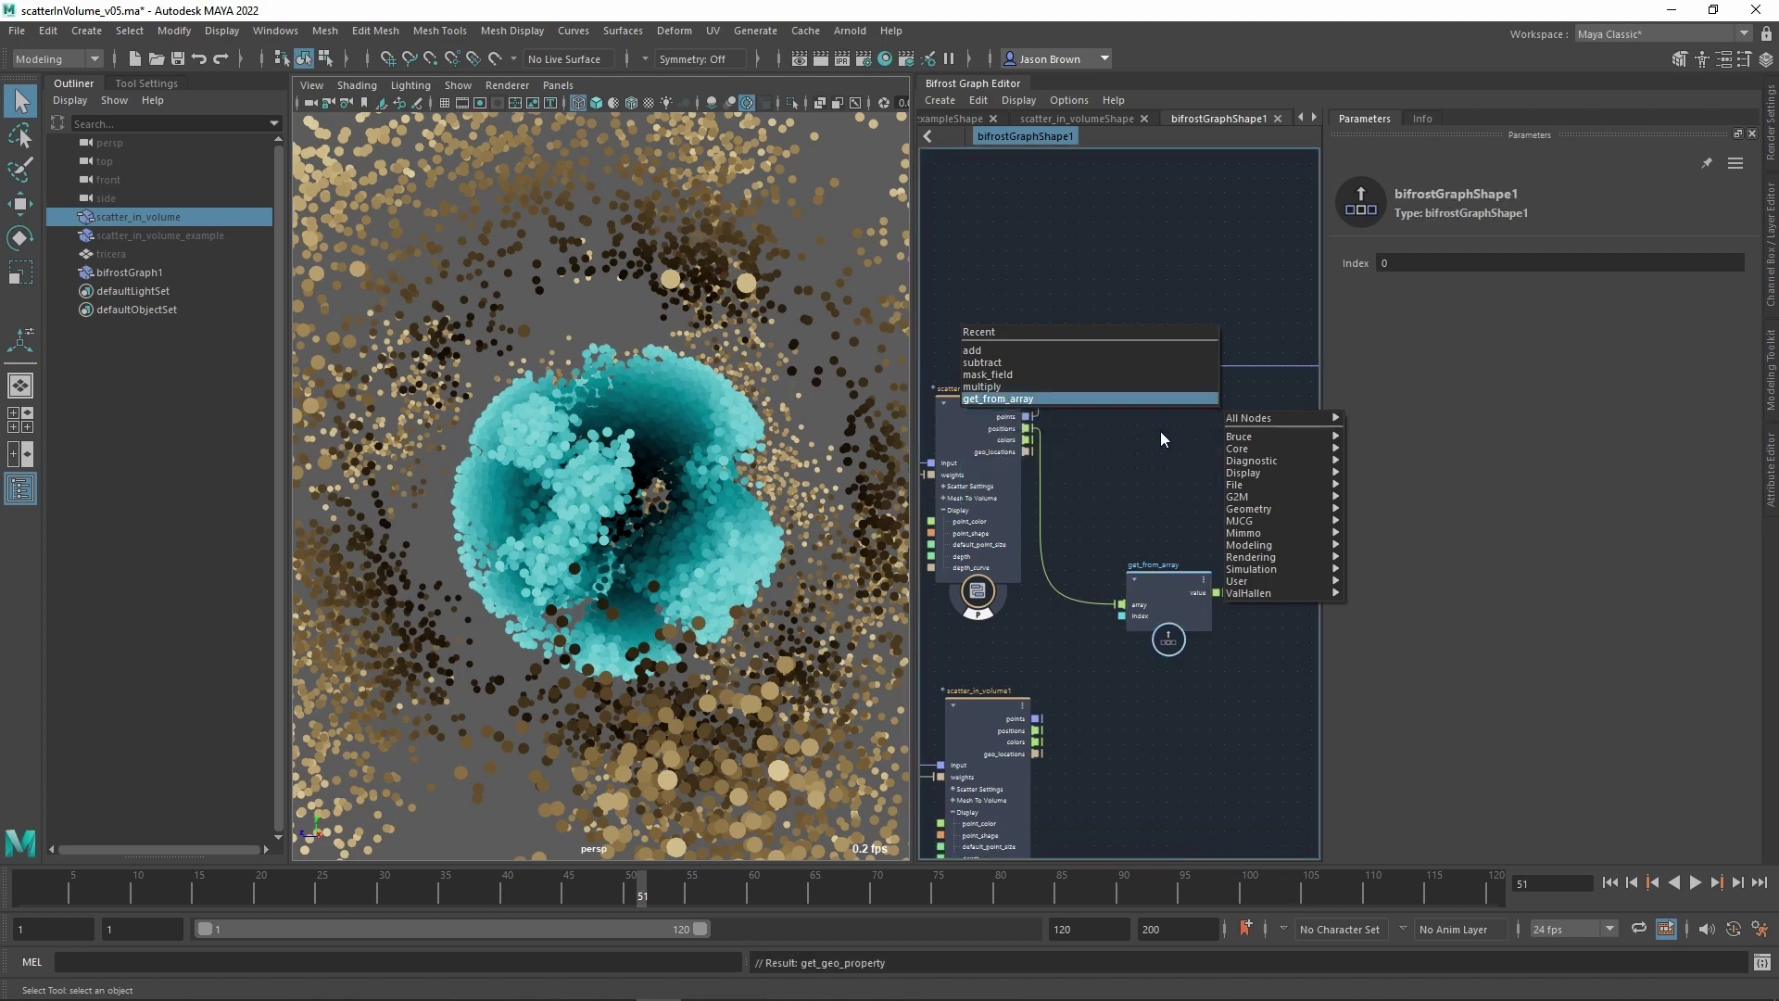
drag(1160, 438, 1149, 423)
Set the get_geo_property node's Property to point_adjusted_depth and its Type to array<float>.
click(1439, 294)
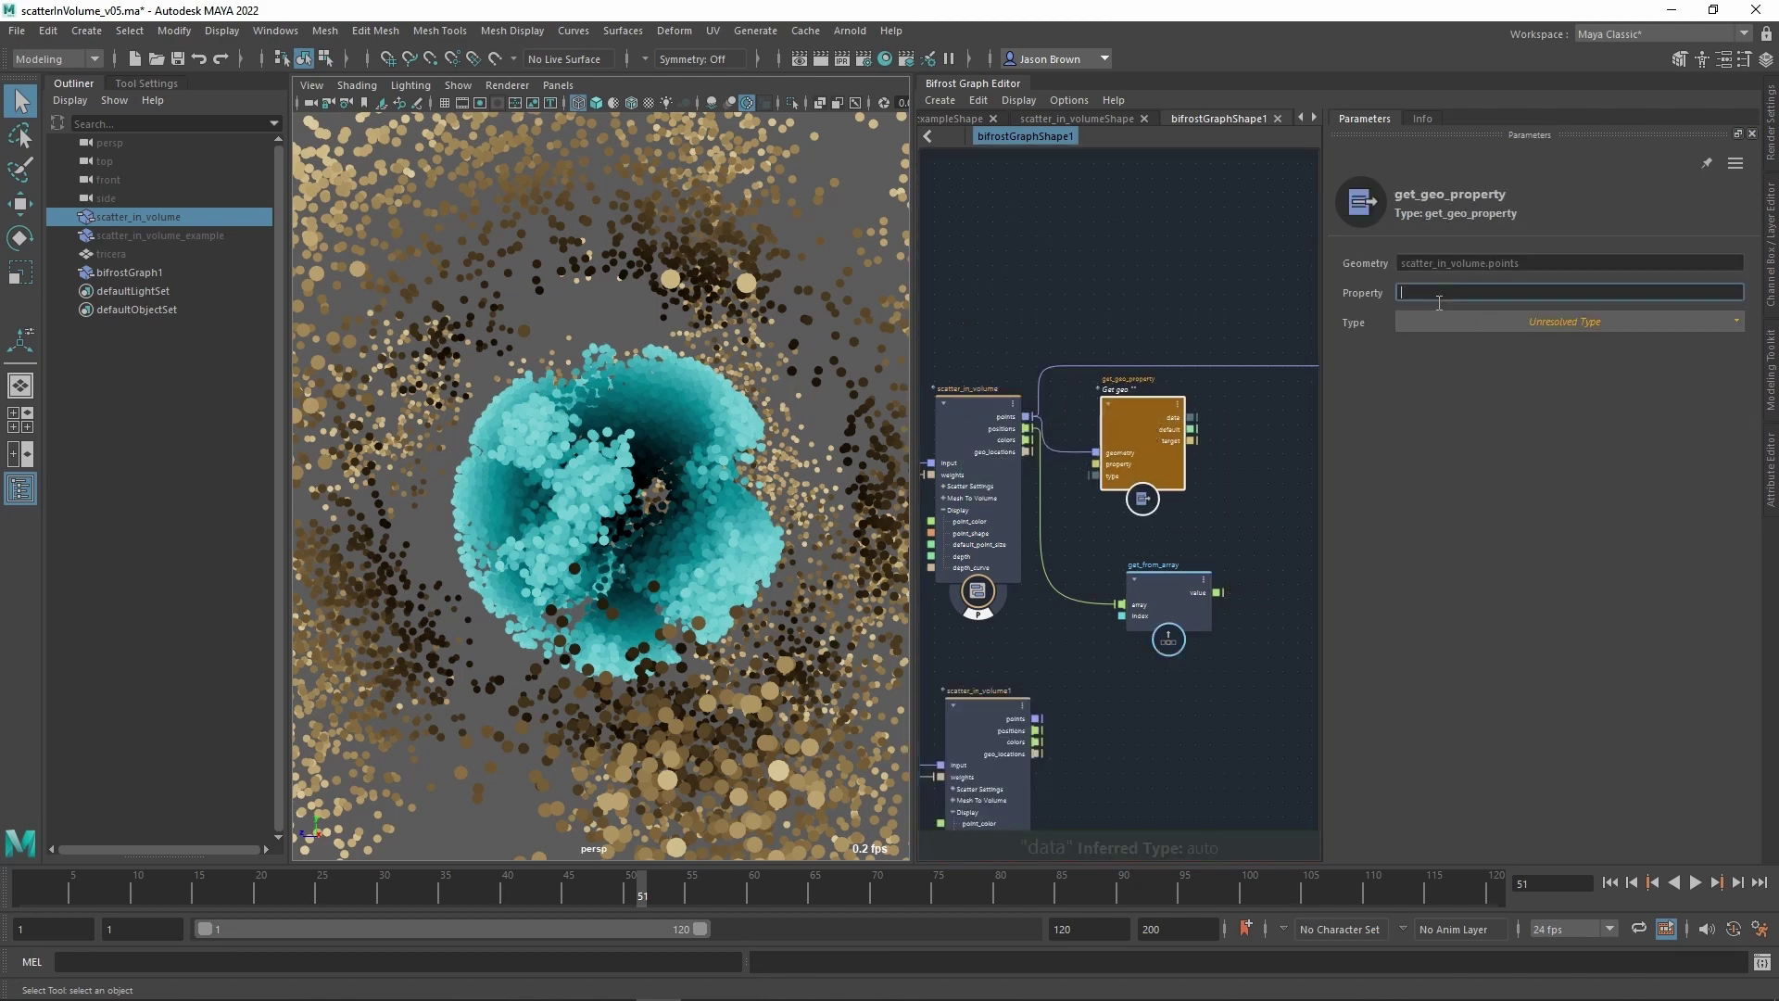
text(point_adjusted_depth)
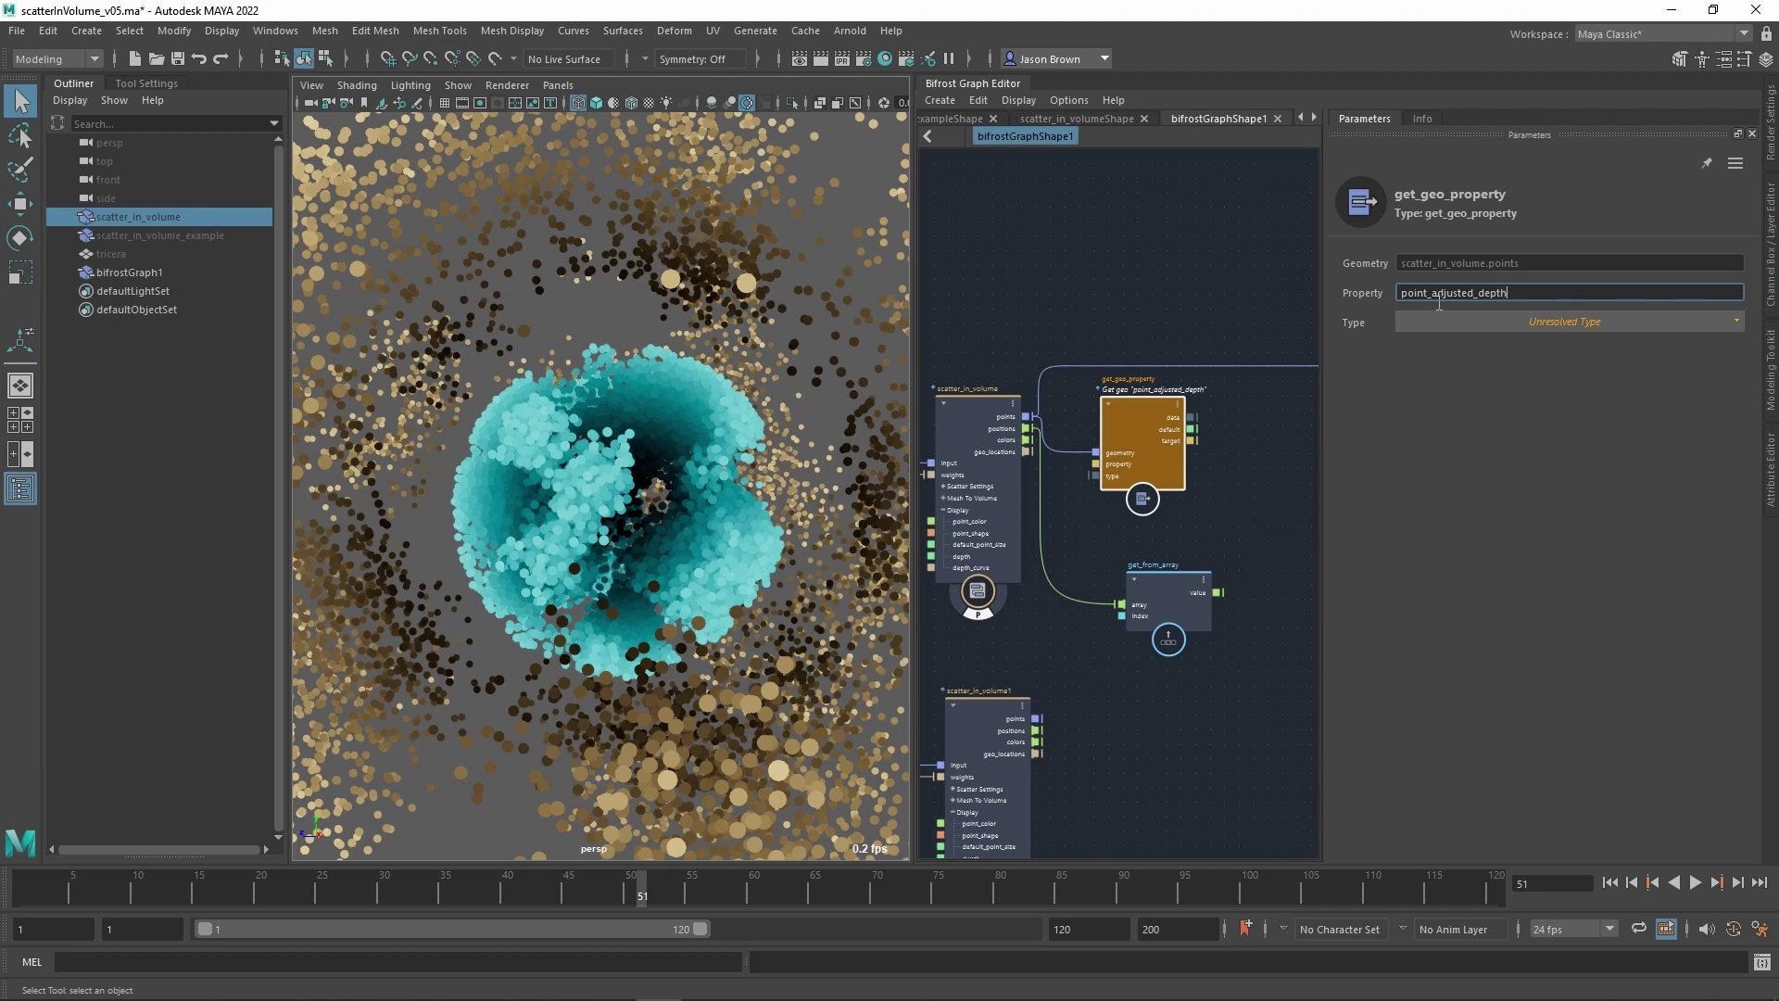
click(1498, 320)
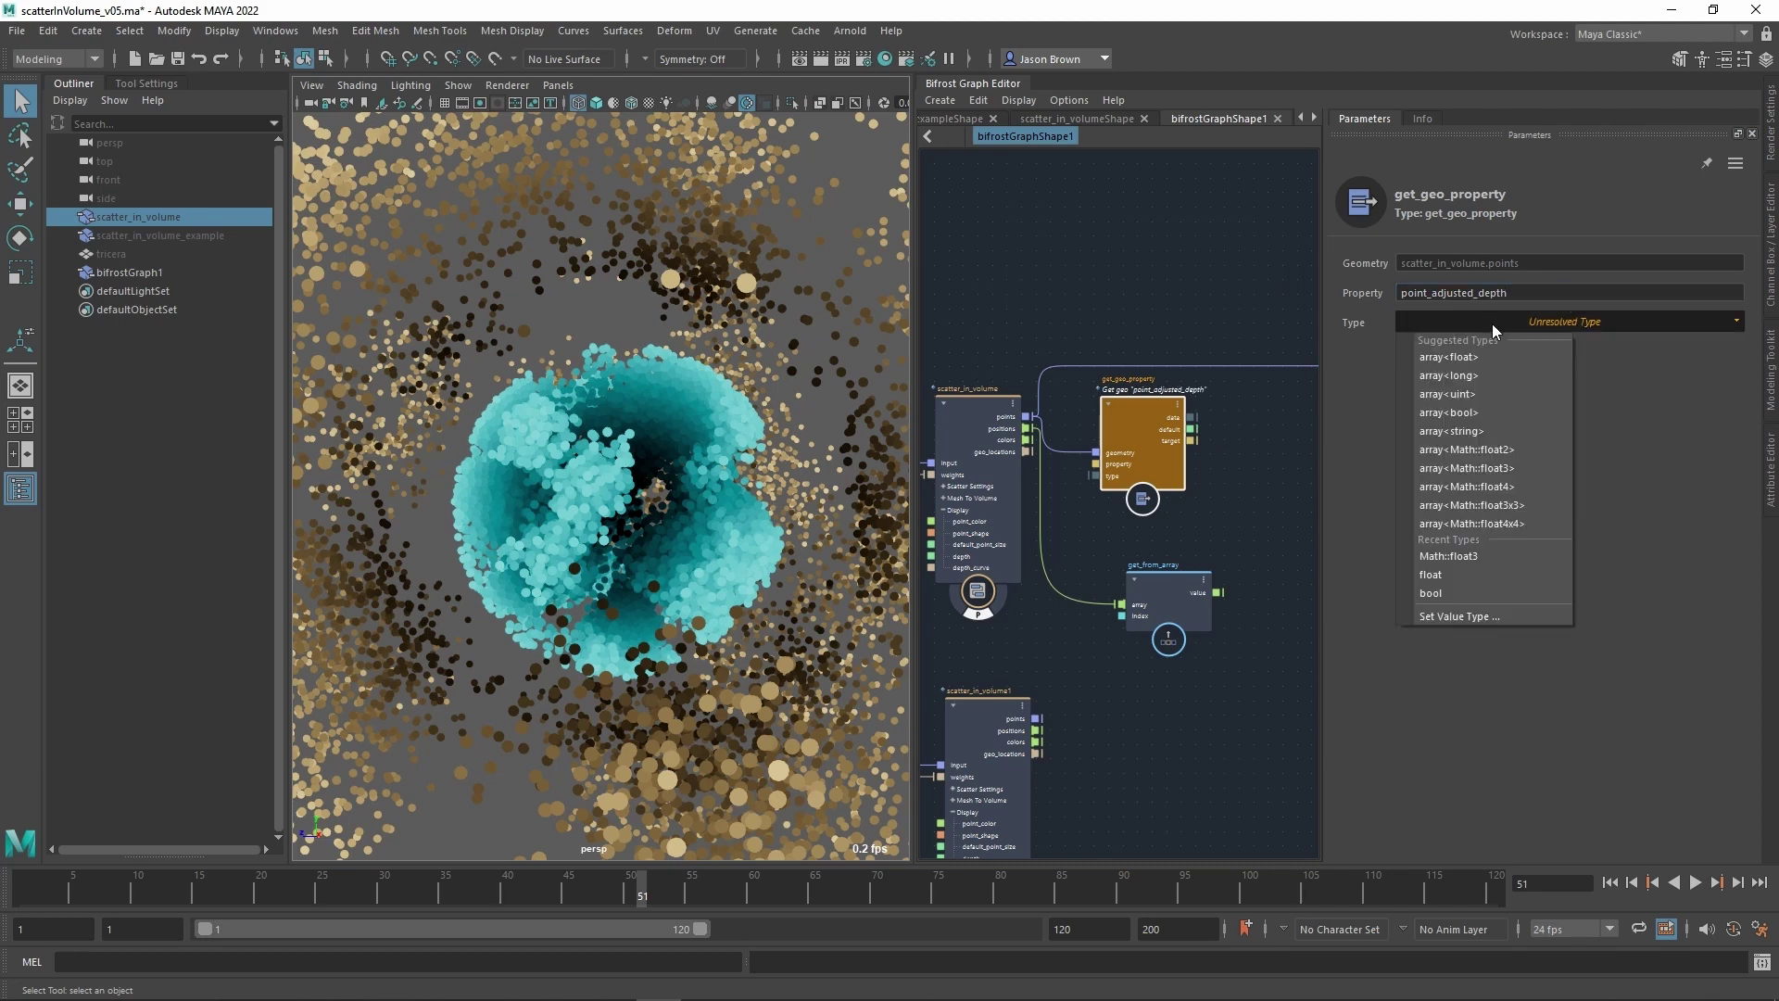
click(1459, 358)
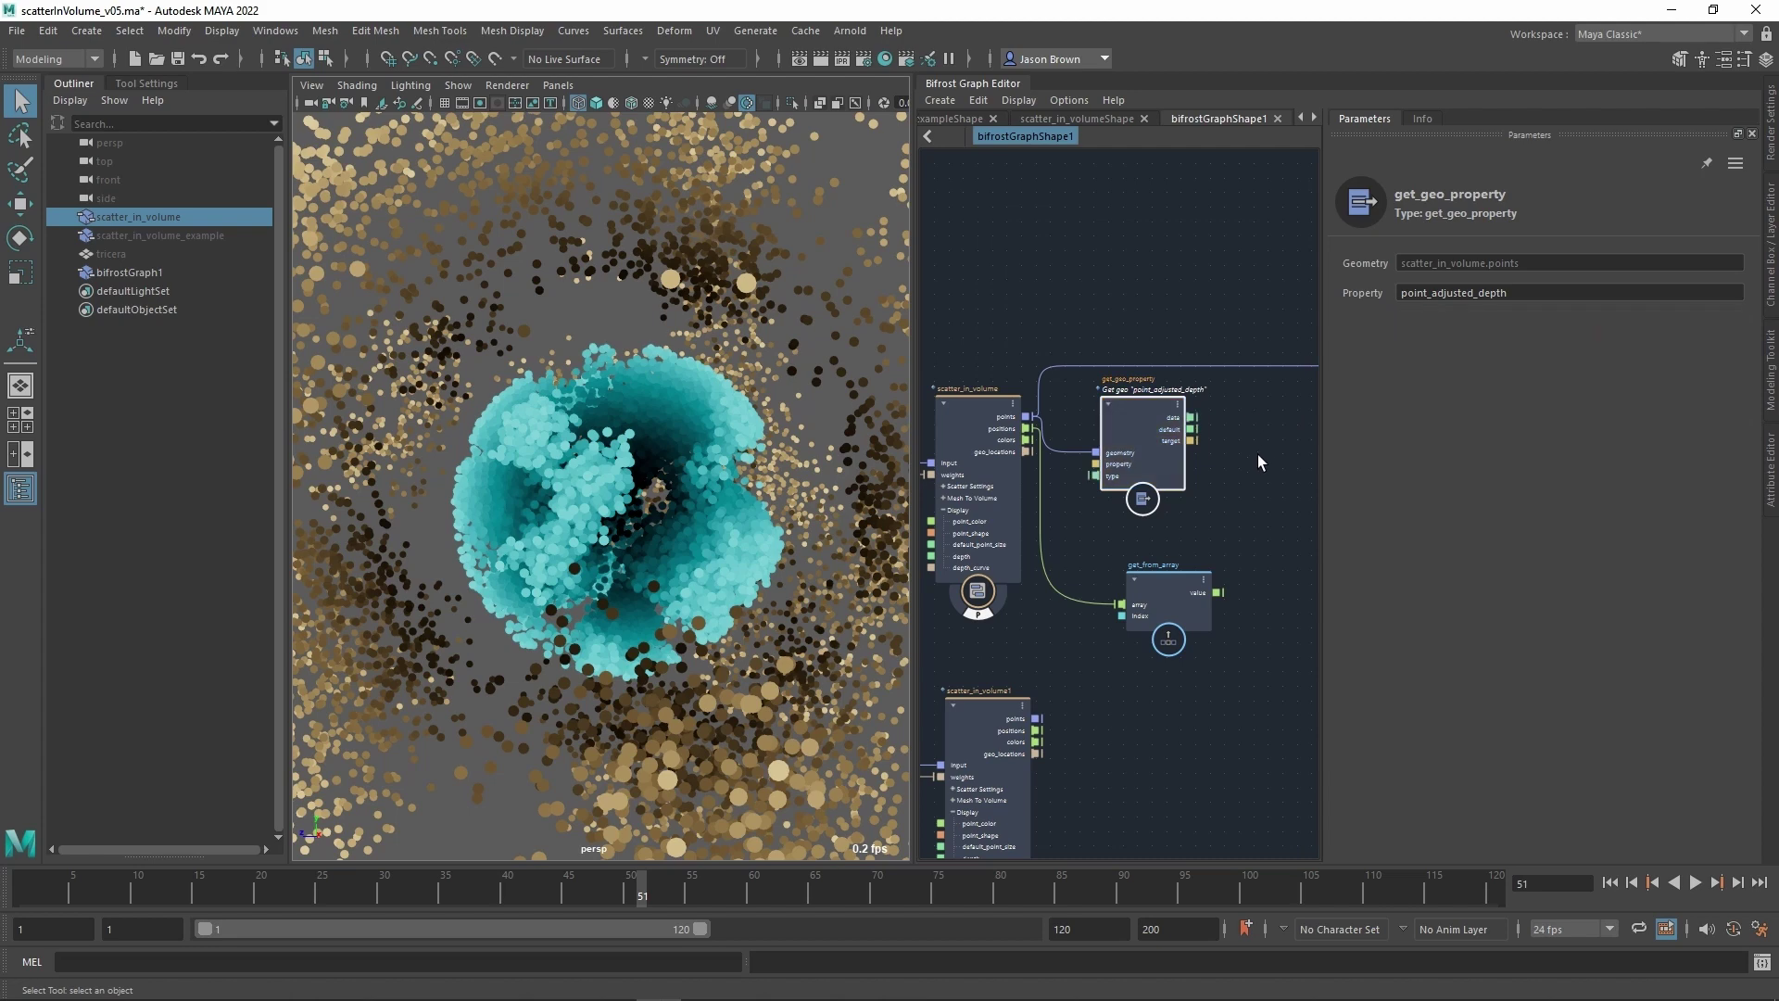
Add a less node fed by get_geo_property's data output, space out the nodes and open its Second value for editing.
alt+middle_drag(1283, 462, 1260, 447)
drag(1169, 573, 1310, 572)
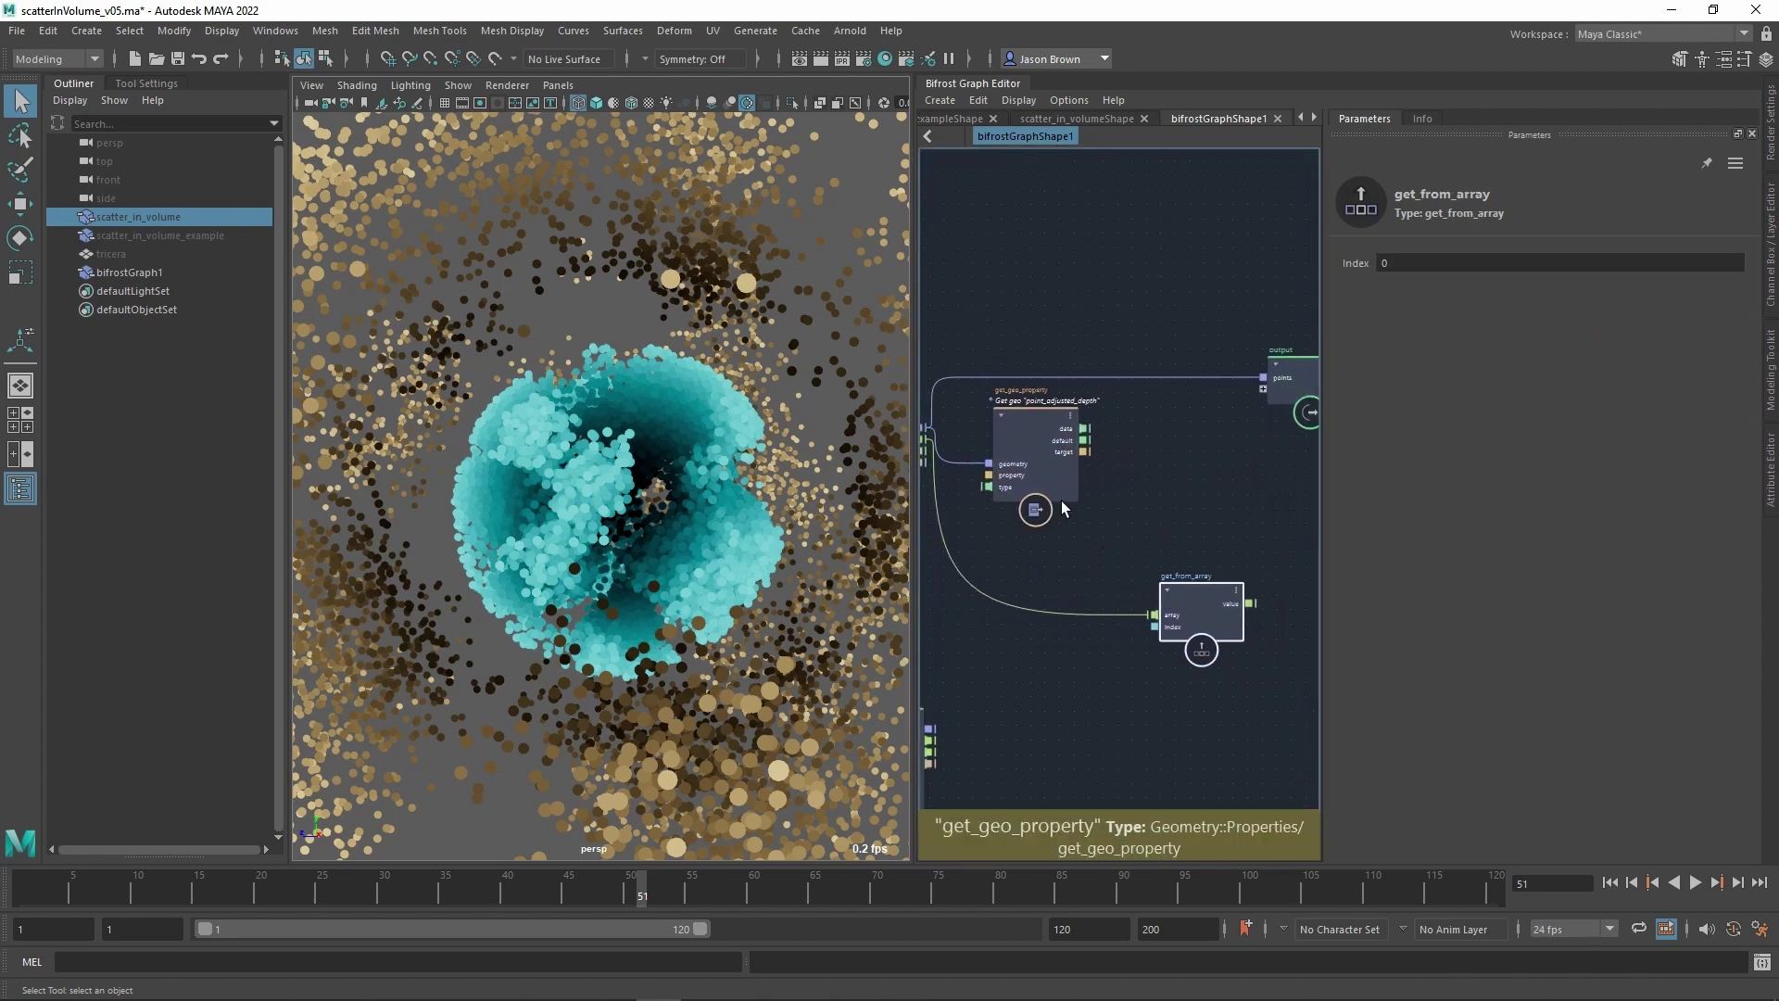
click(1048, 498)
drag(1095, 455, 1132, 451)
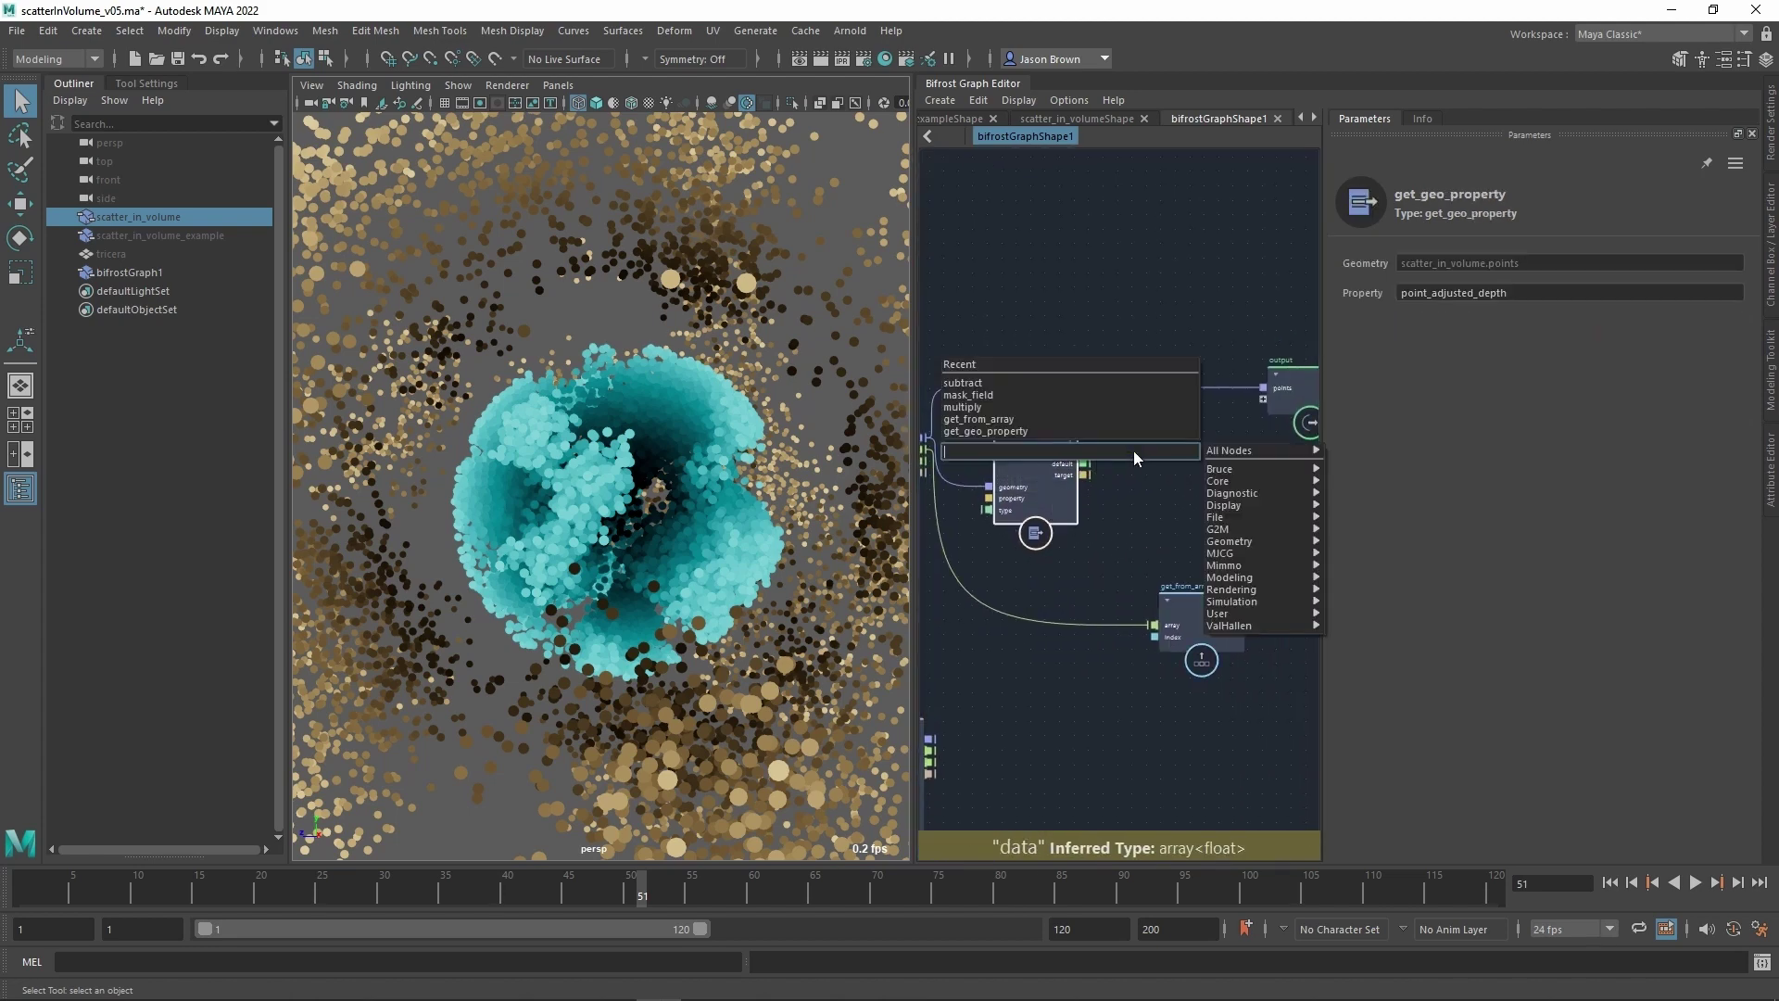
text(less)
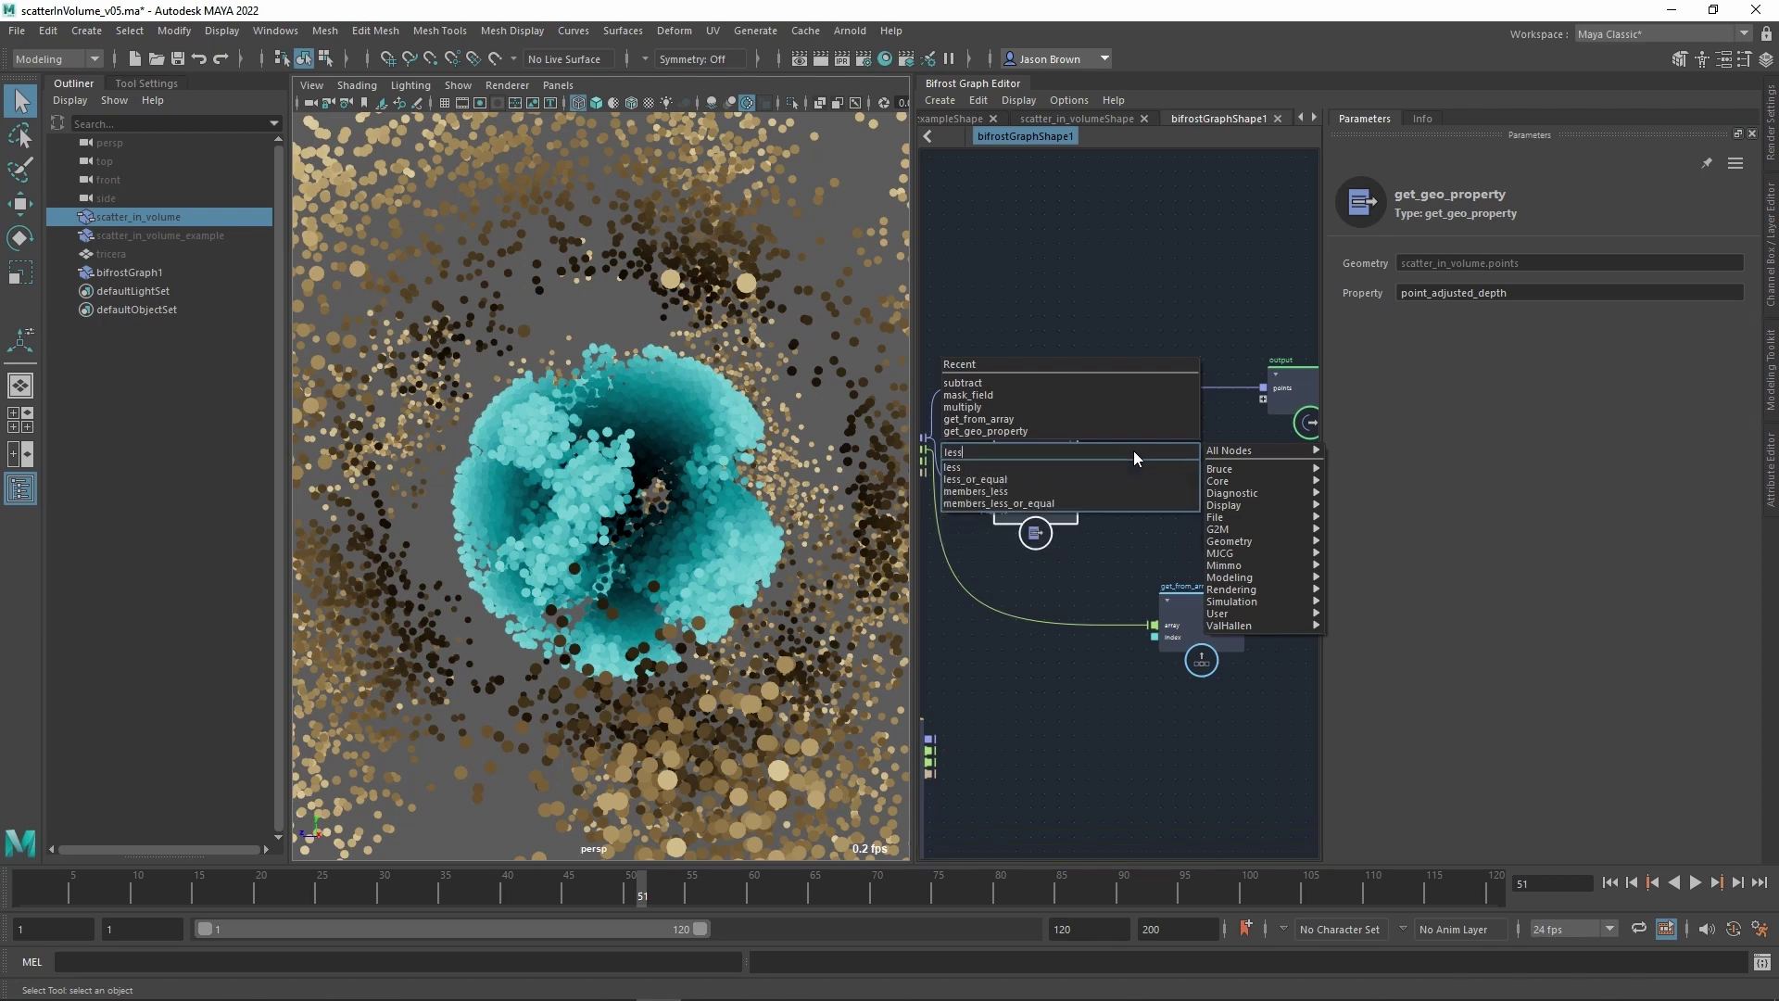
key(Return)
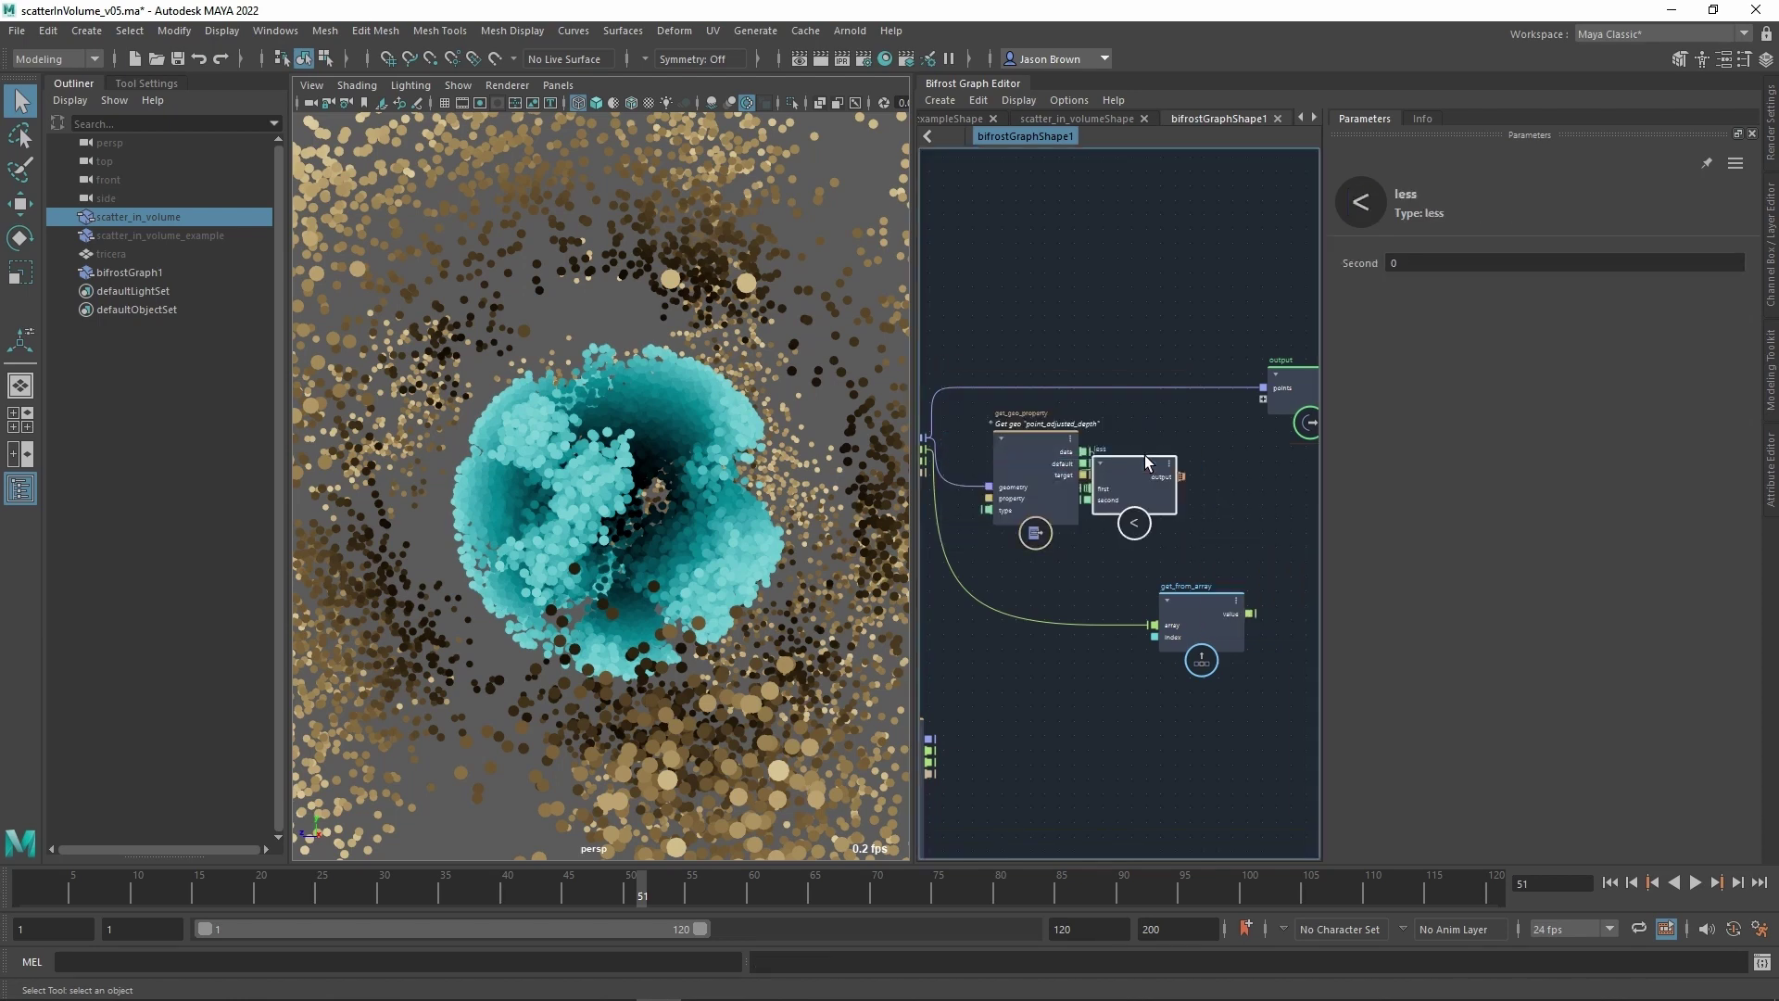
drag(1191, 481, 1187, 447)
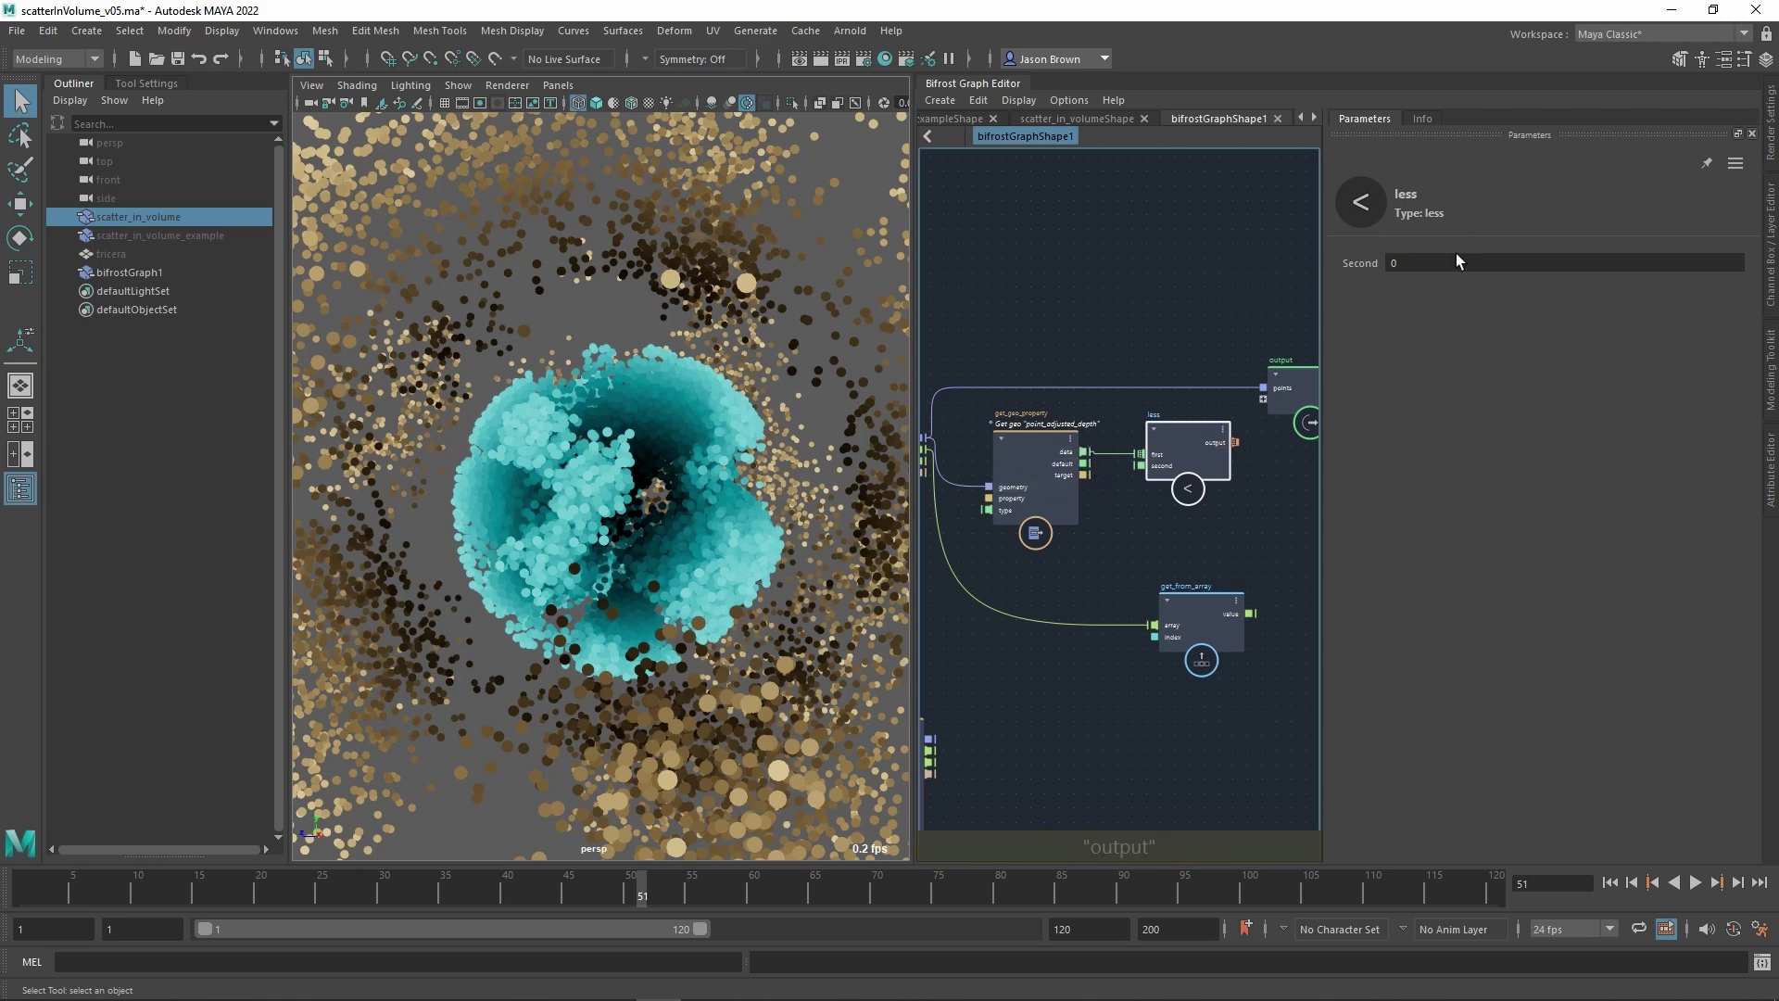
click(1424, 270)
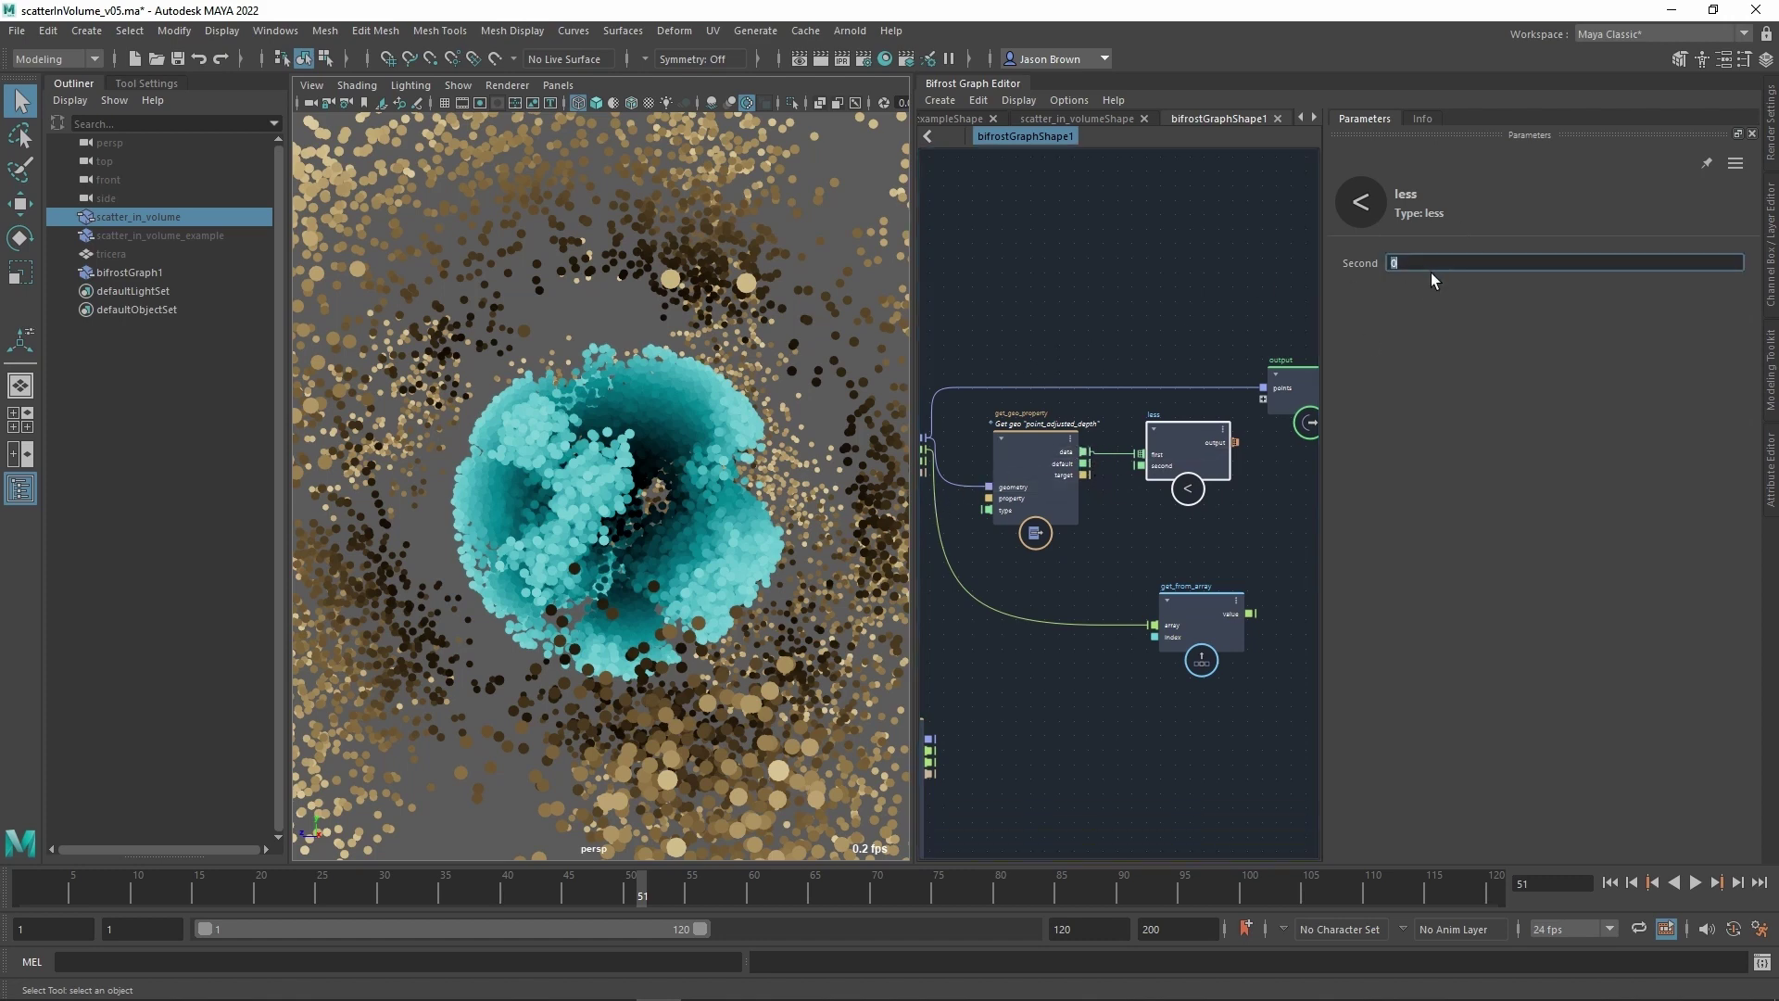
Add a find_all_in_array node fed by the less node's output and enable its Value option.
alt+middle_drag(1205, 612, 1073, 595)
alt+middle_drag(1106, 480, 1095, 503)
click(1147, 505)
key(Tab)
text(findall)
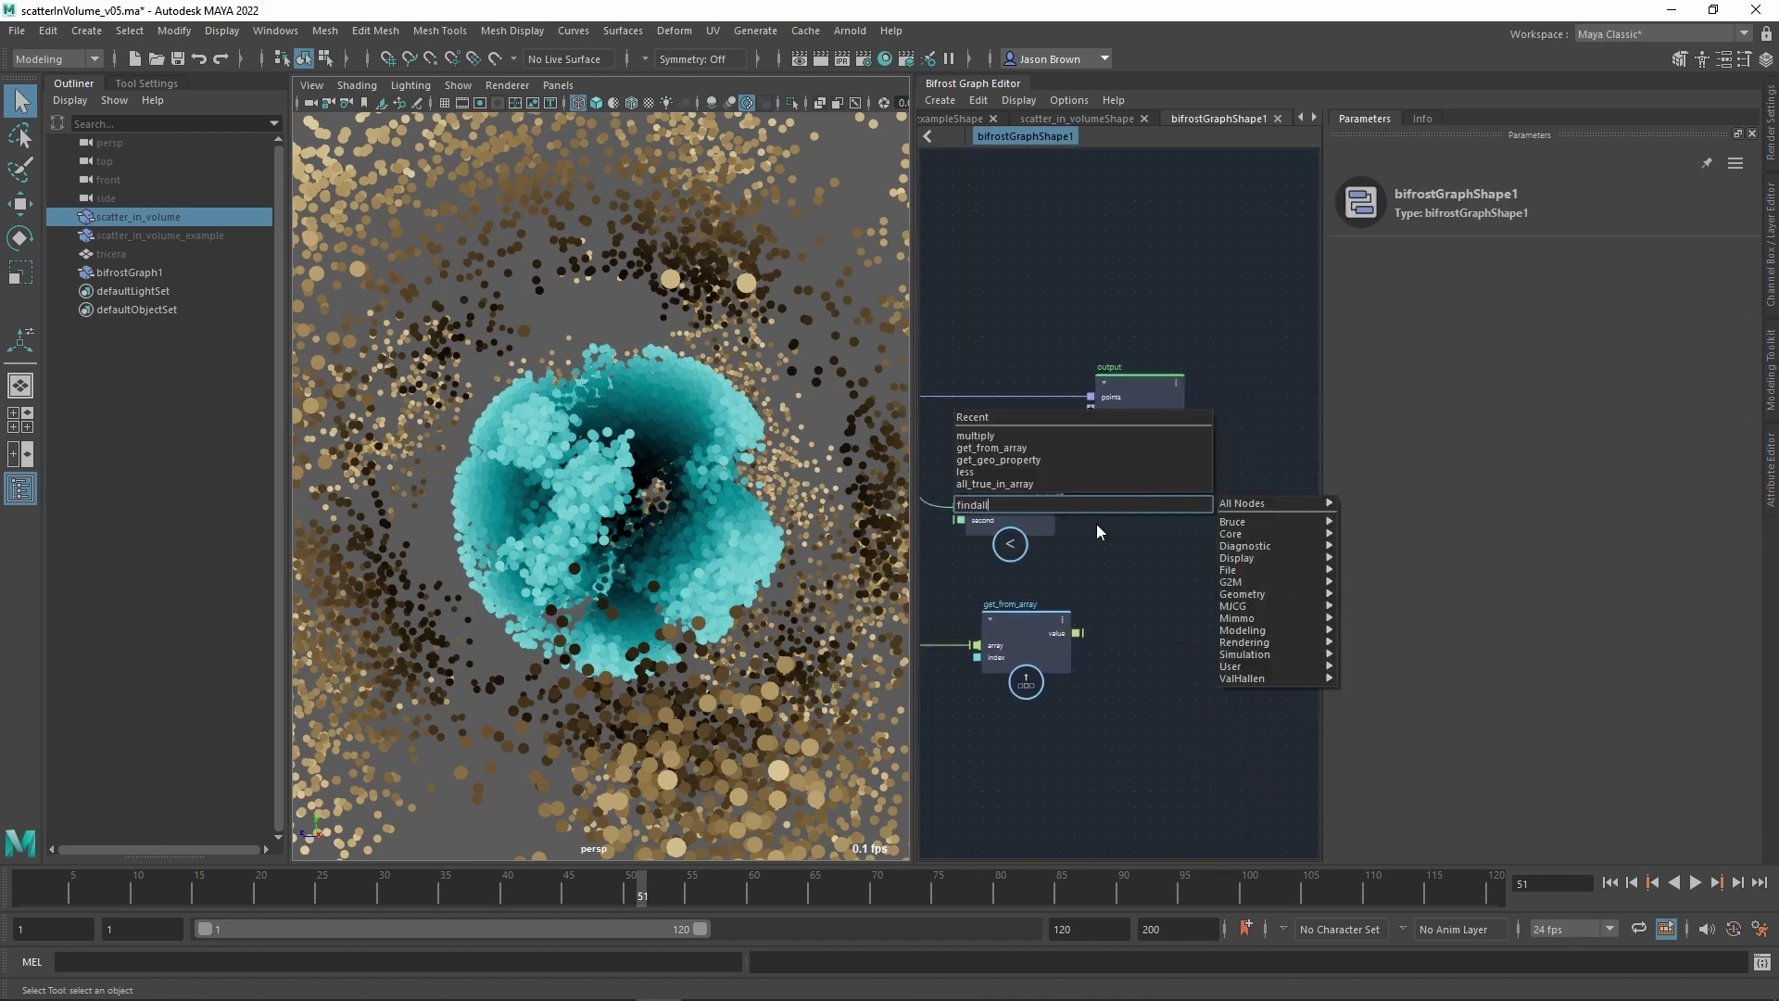
click(1097, 522)
drag(1071, 504, 1142, 506)
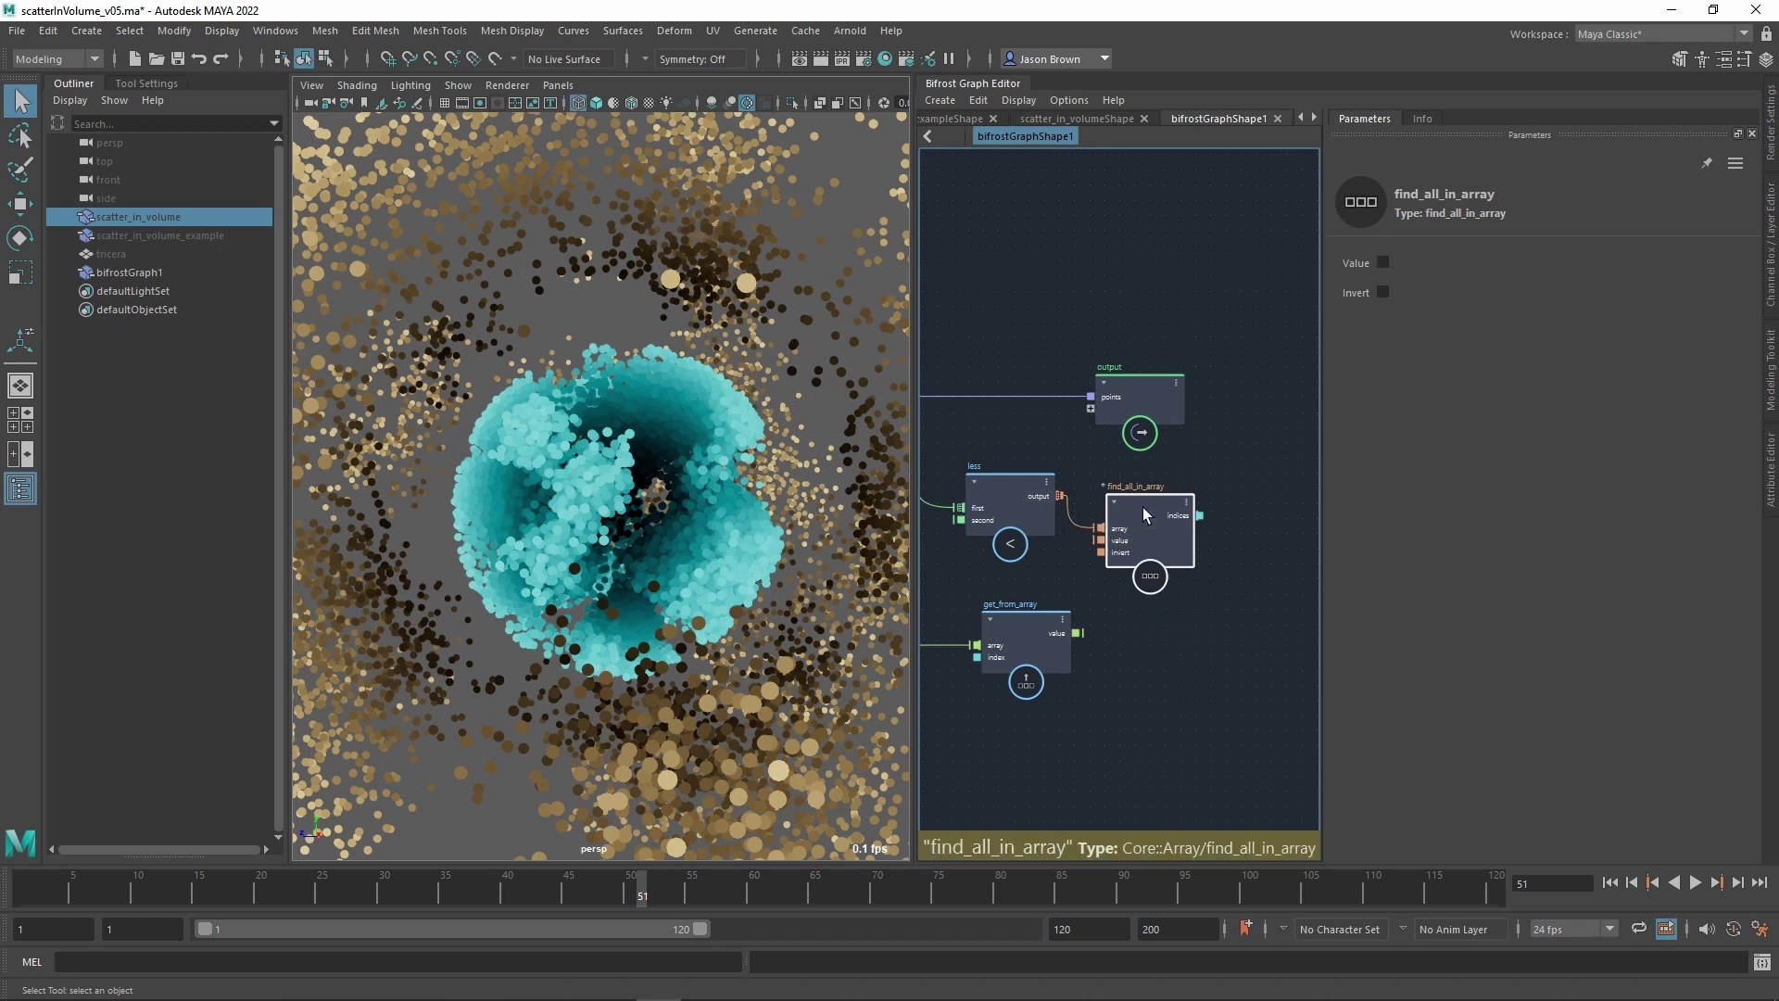
click(1388, 267)
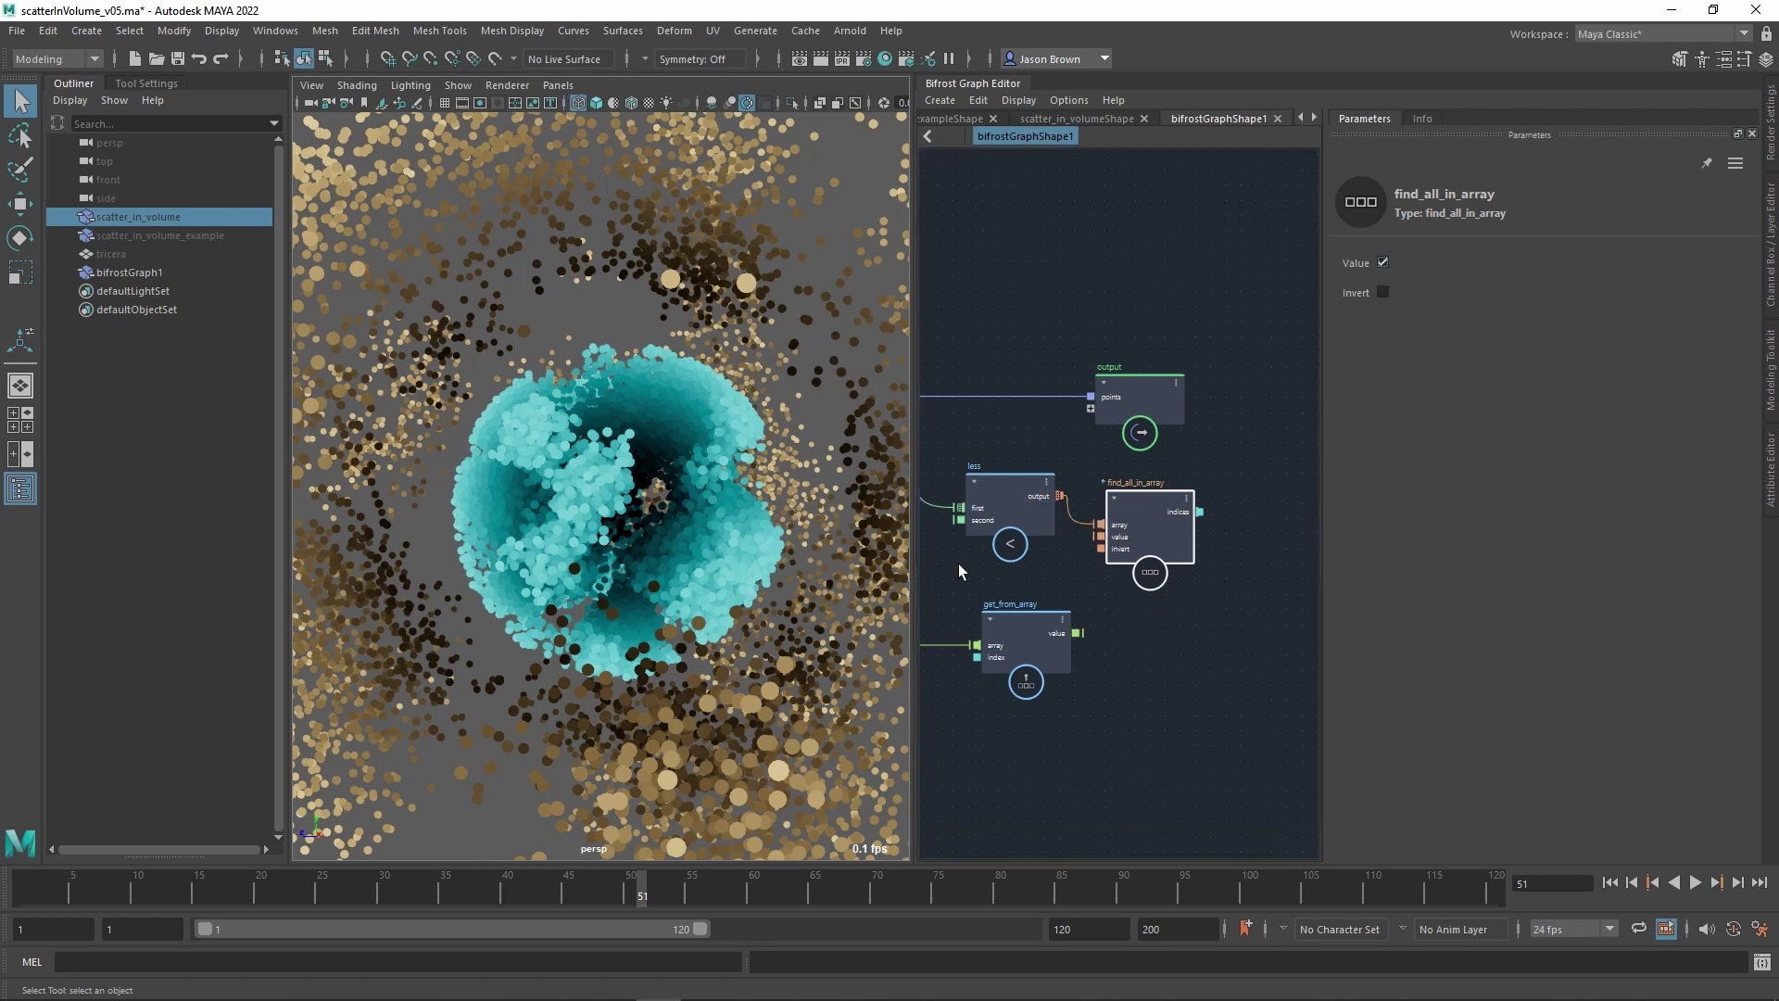
Move get_from_array beyond find_all_in_array and connect the indices output to its index input.
alt+middle_drag(1077, 594, 1279, 608)
scroll(1170, 593, down, 2)
alt+middle_drag(1146, 592, 926, 568)
drag(1019, 612, 1167, 614)
alt+middle_drag(1162, 591, 1113, 579)
drag(1130, 593, 1142, 593)
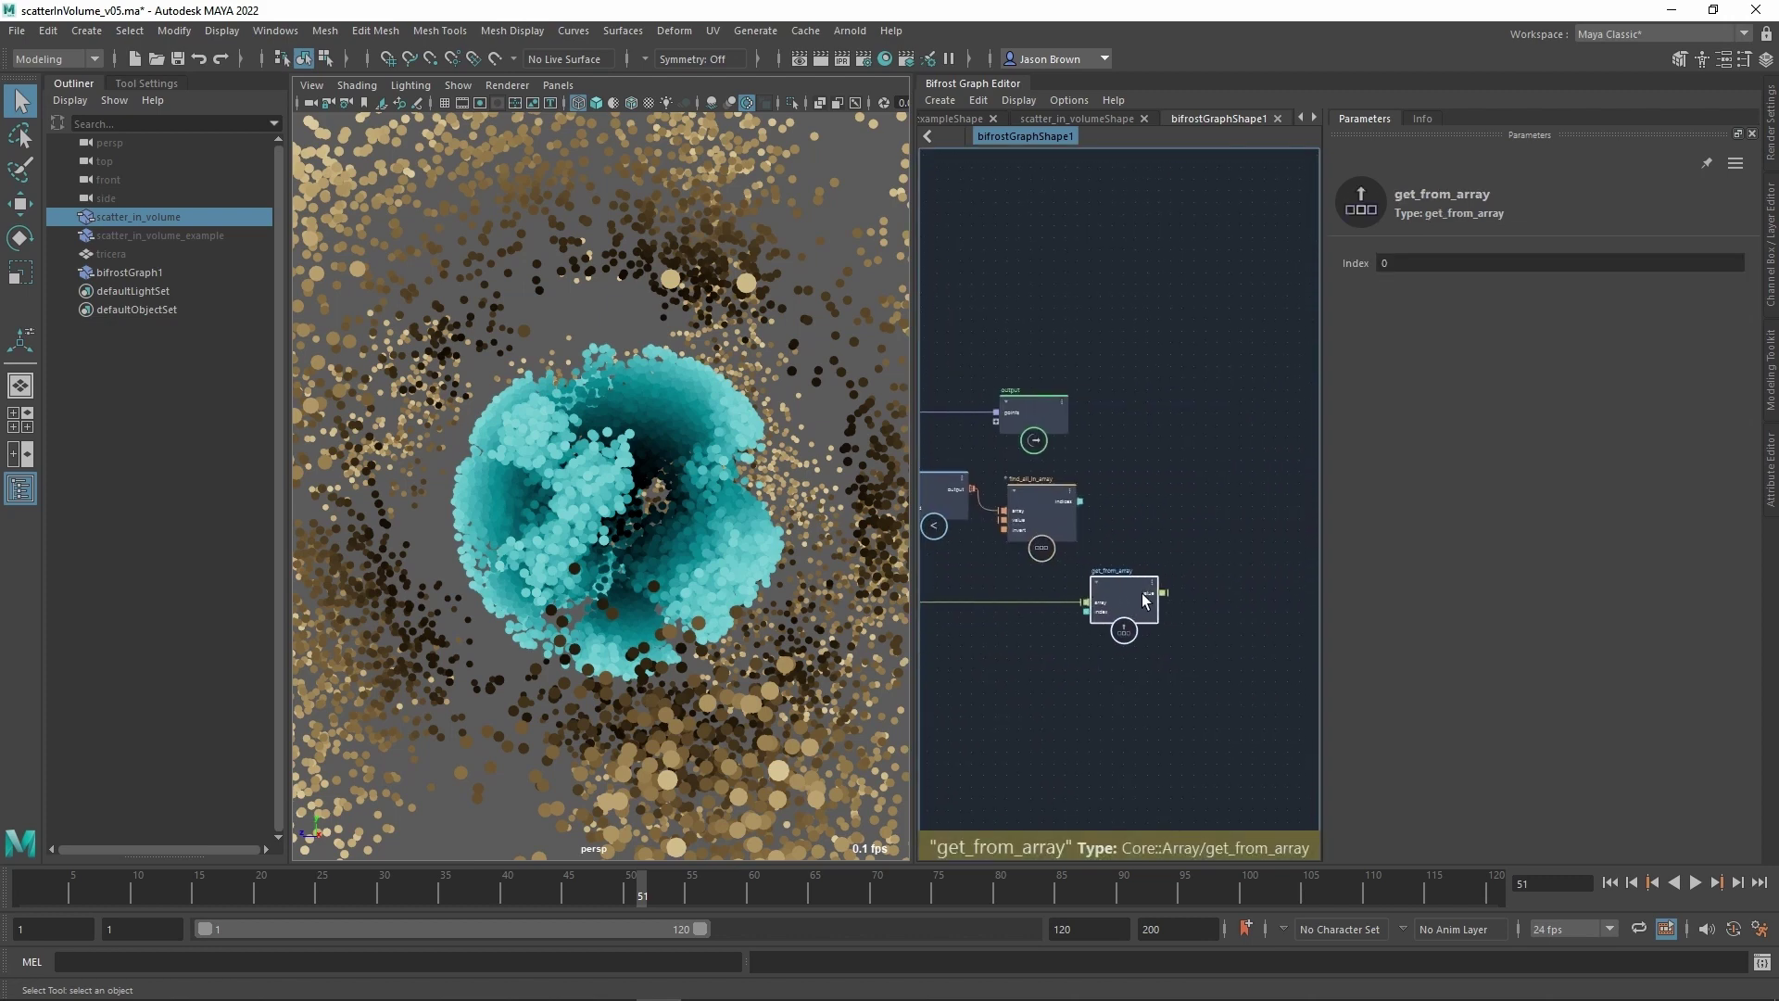
drag(1080, 502, 1096, 612)
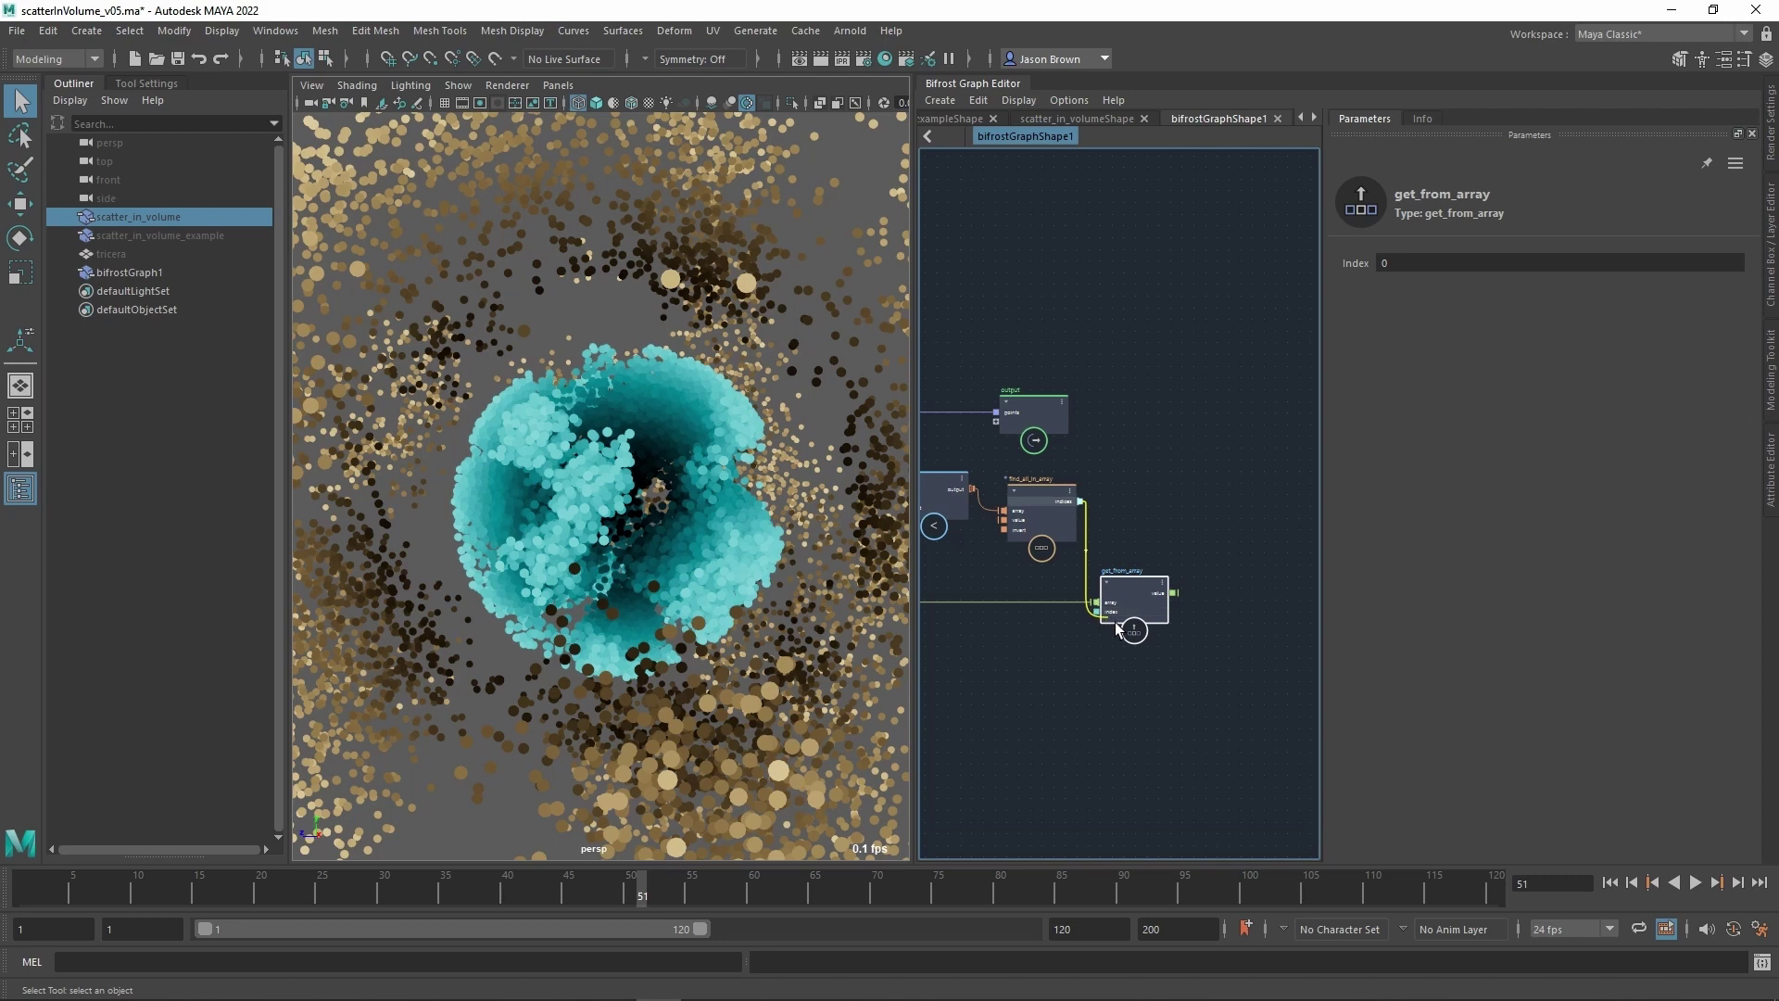
Add a pnt_display node, connect get_from_array's value output to its points_in input and turn on its viewport display.
alt+middle_drag(1169, 678, 1103, 663)
key(Tab)
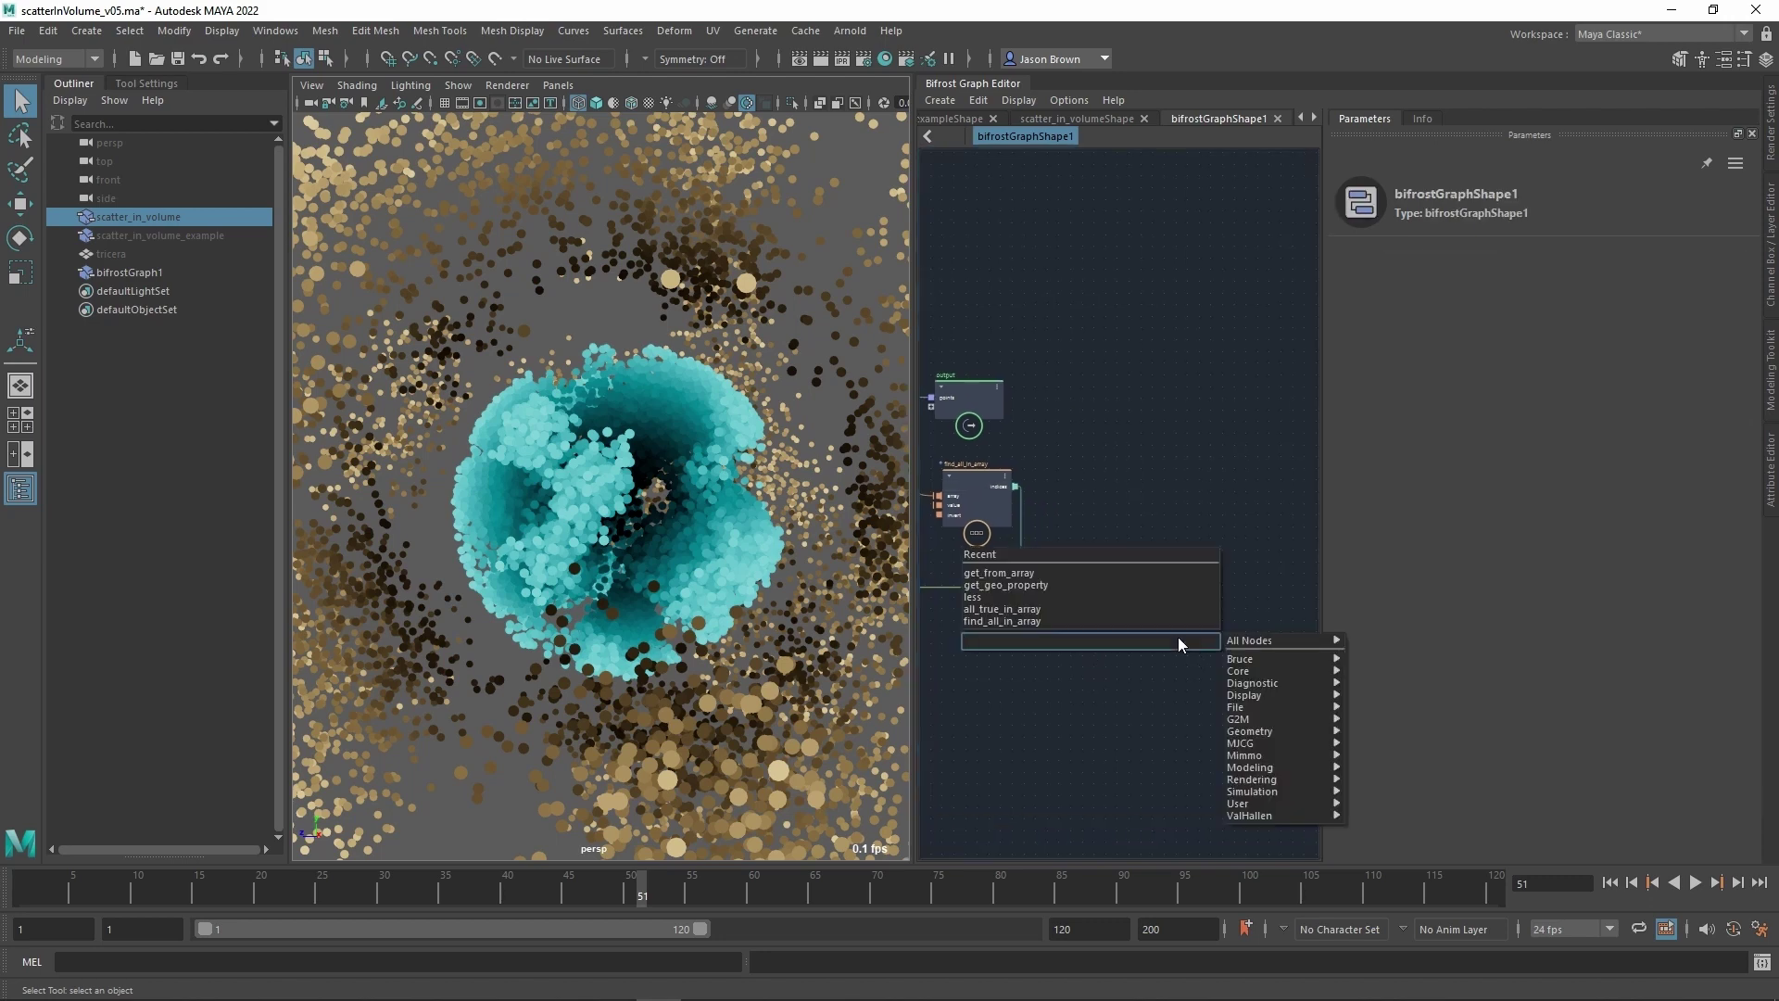
text(pn)
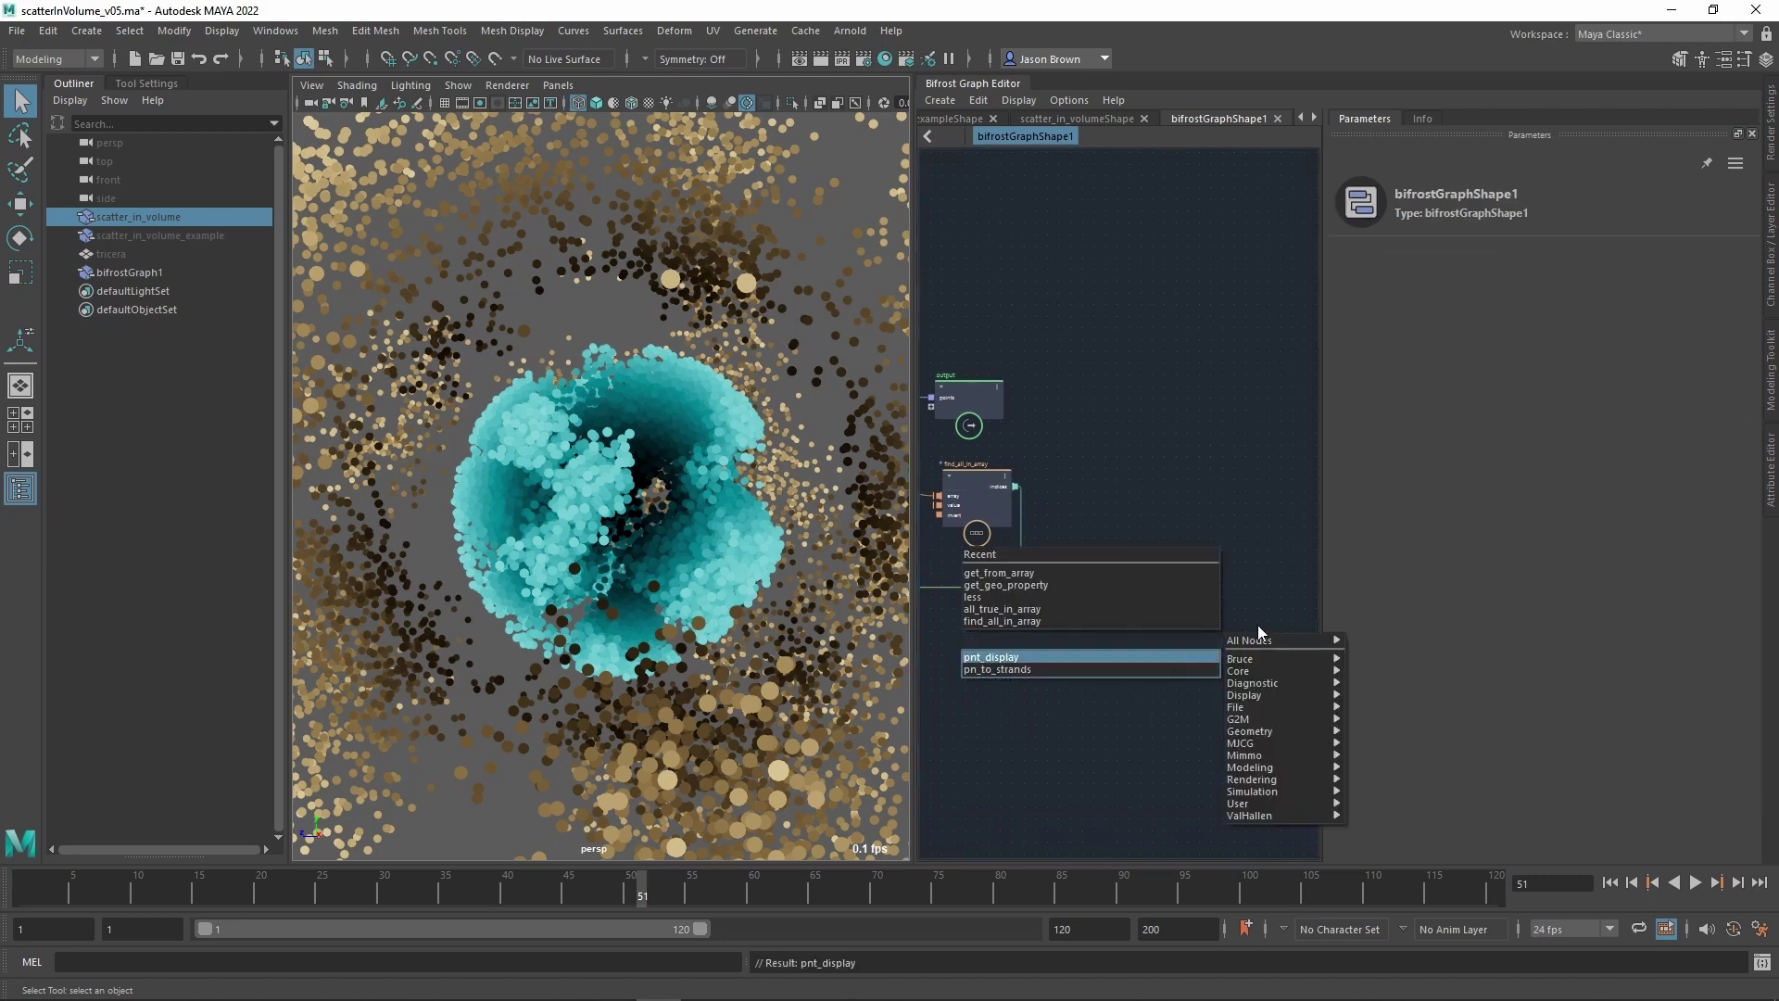
key(Return)
drag(1148, 726, 1183, 615)
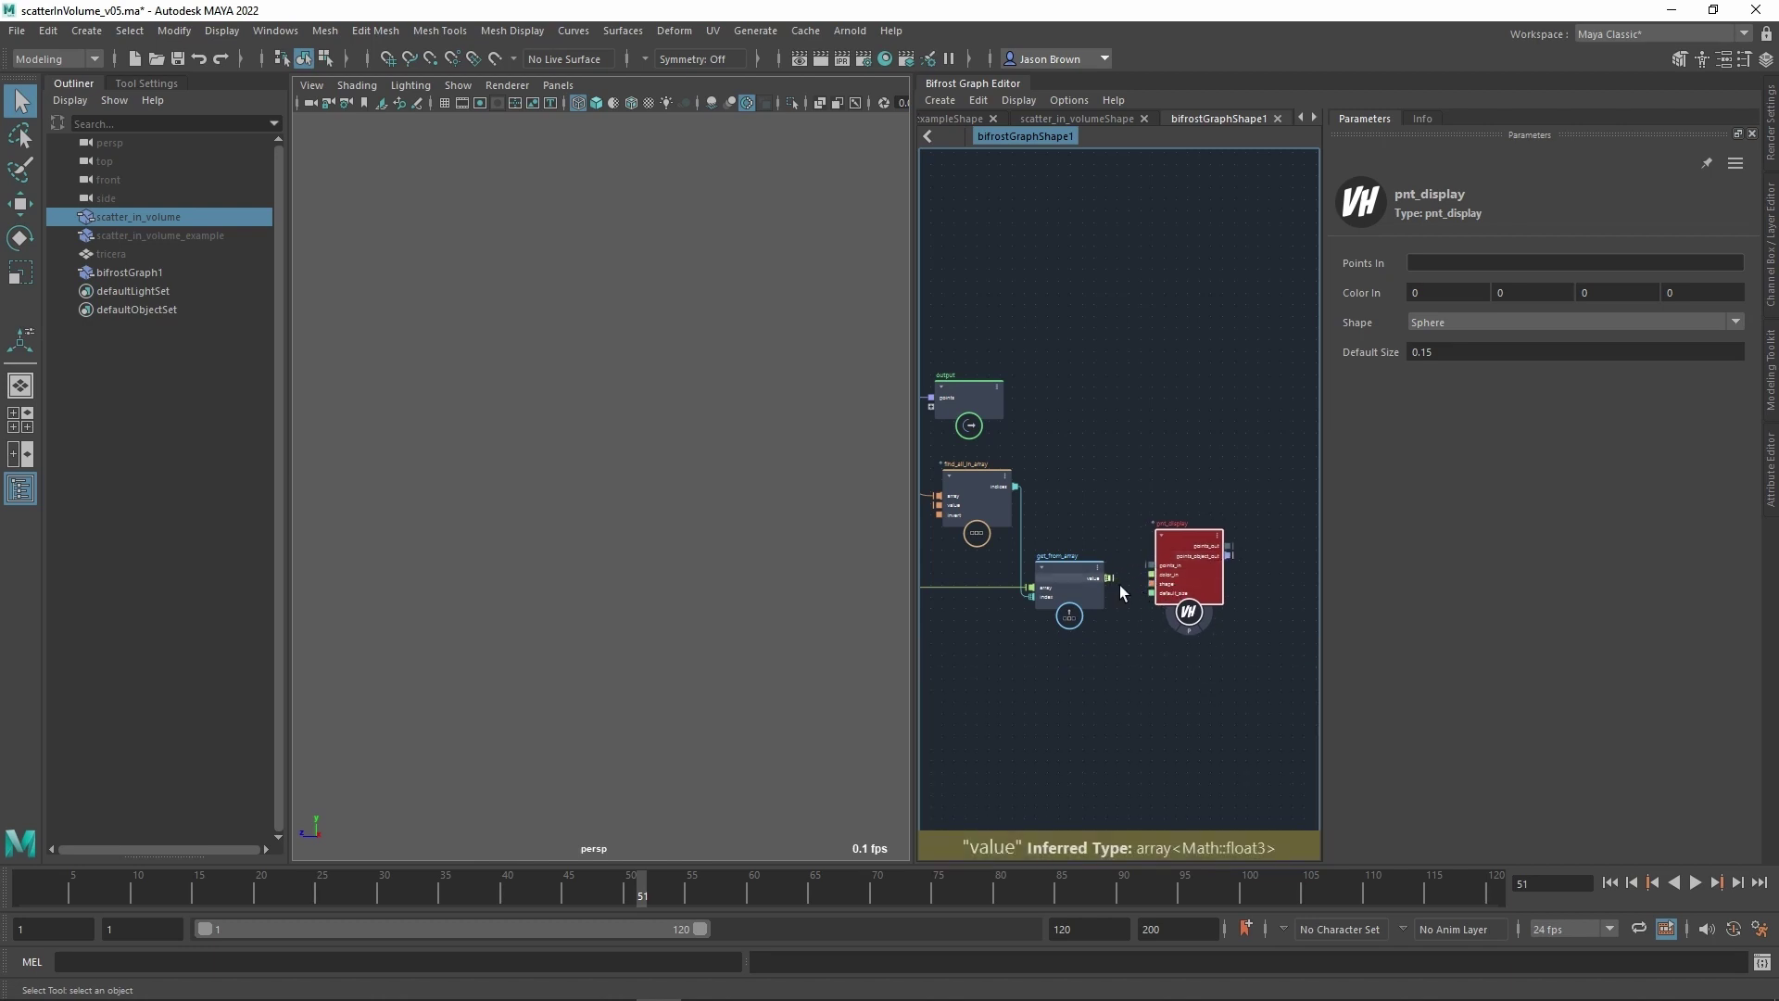
drag(1109, 577, 1151, 564)
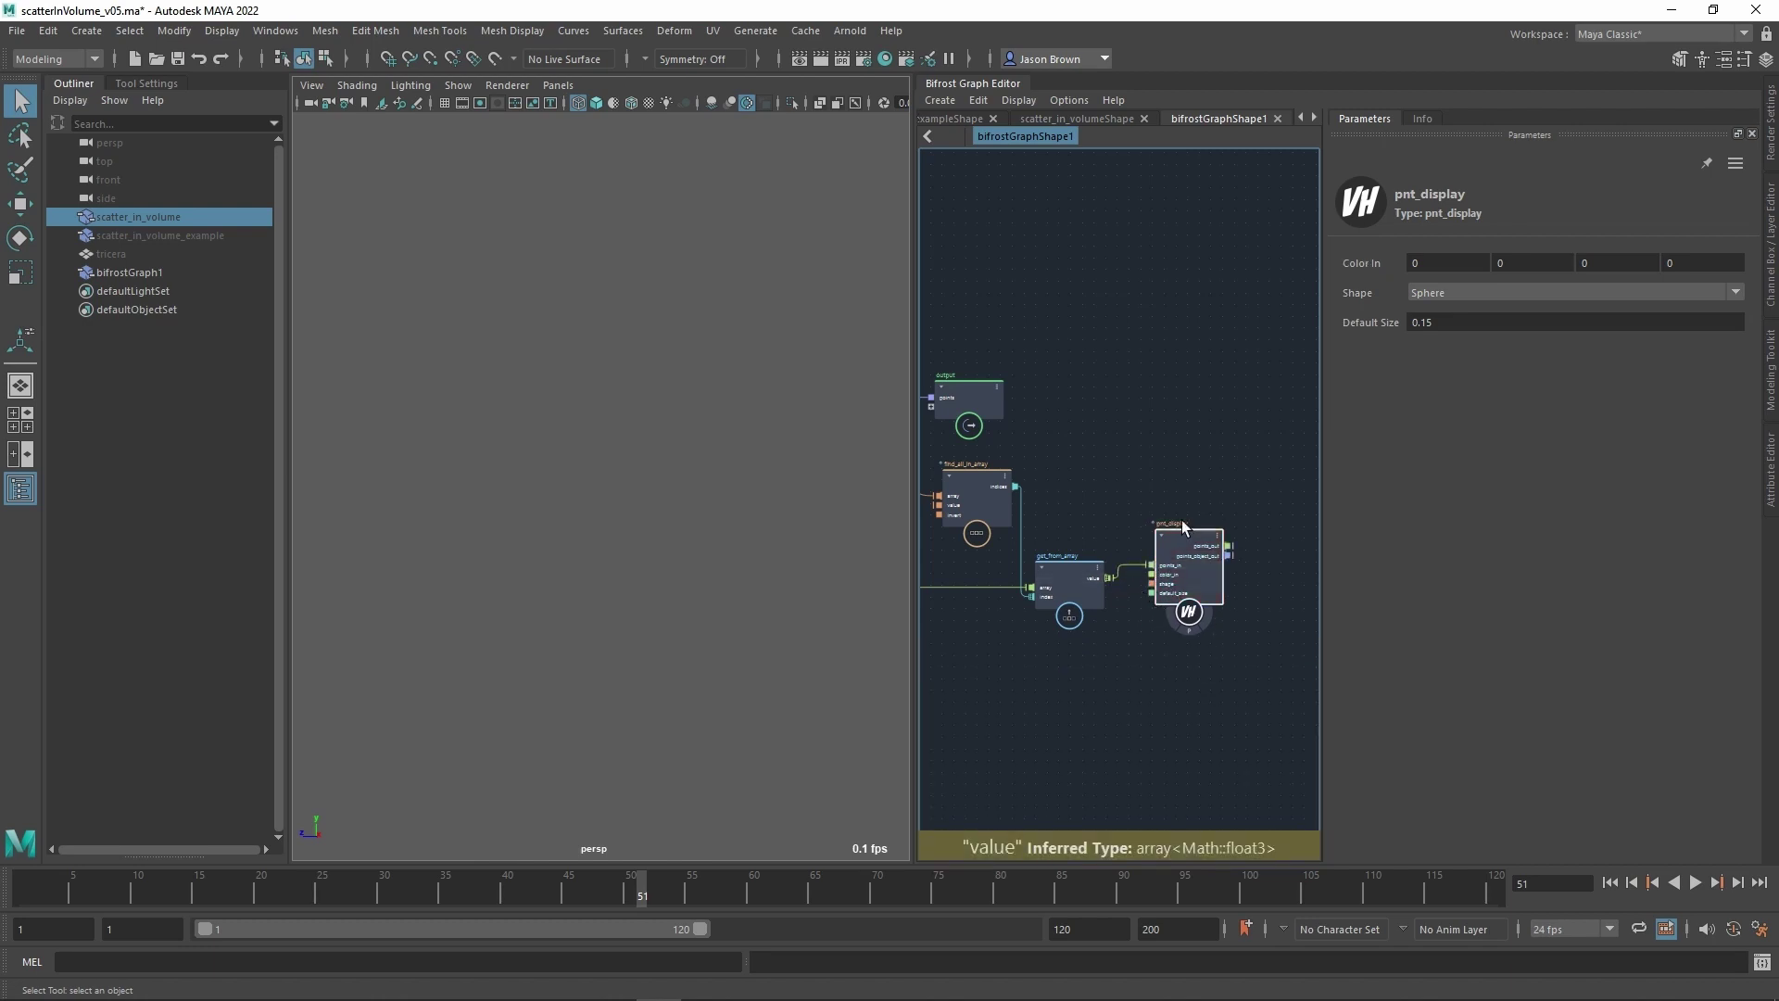
click(1202, 629)
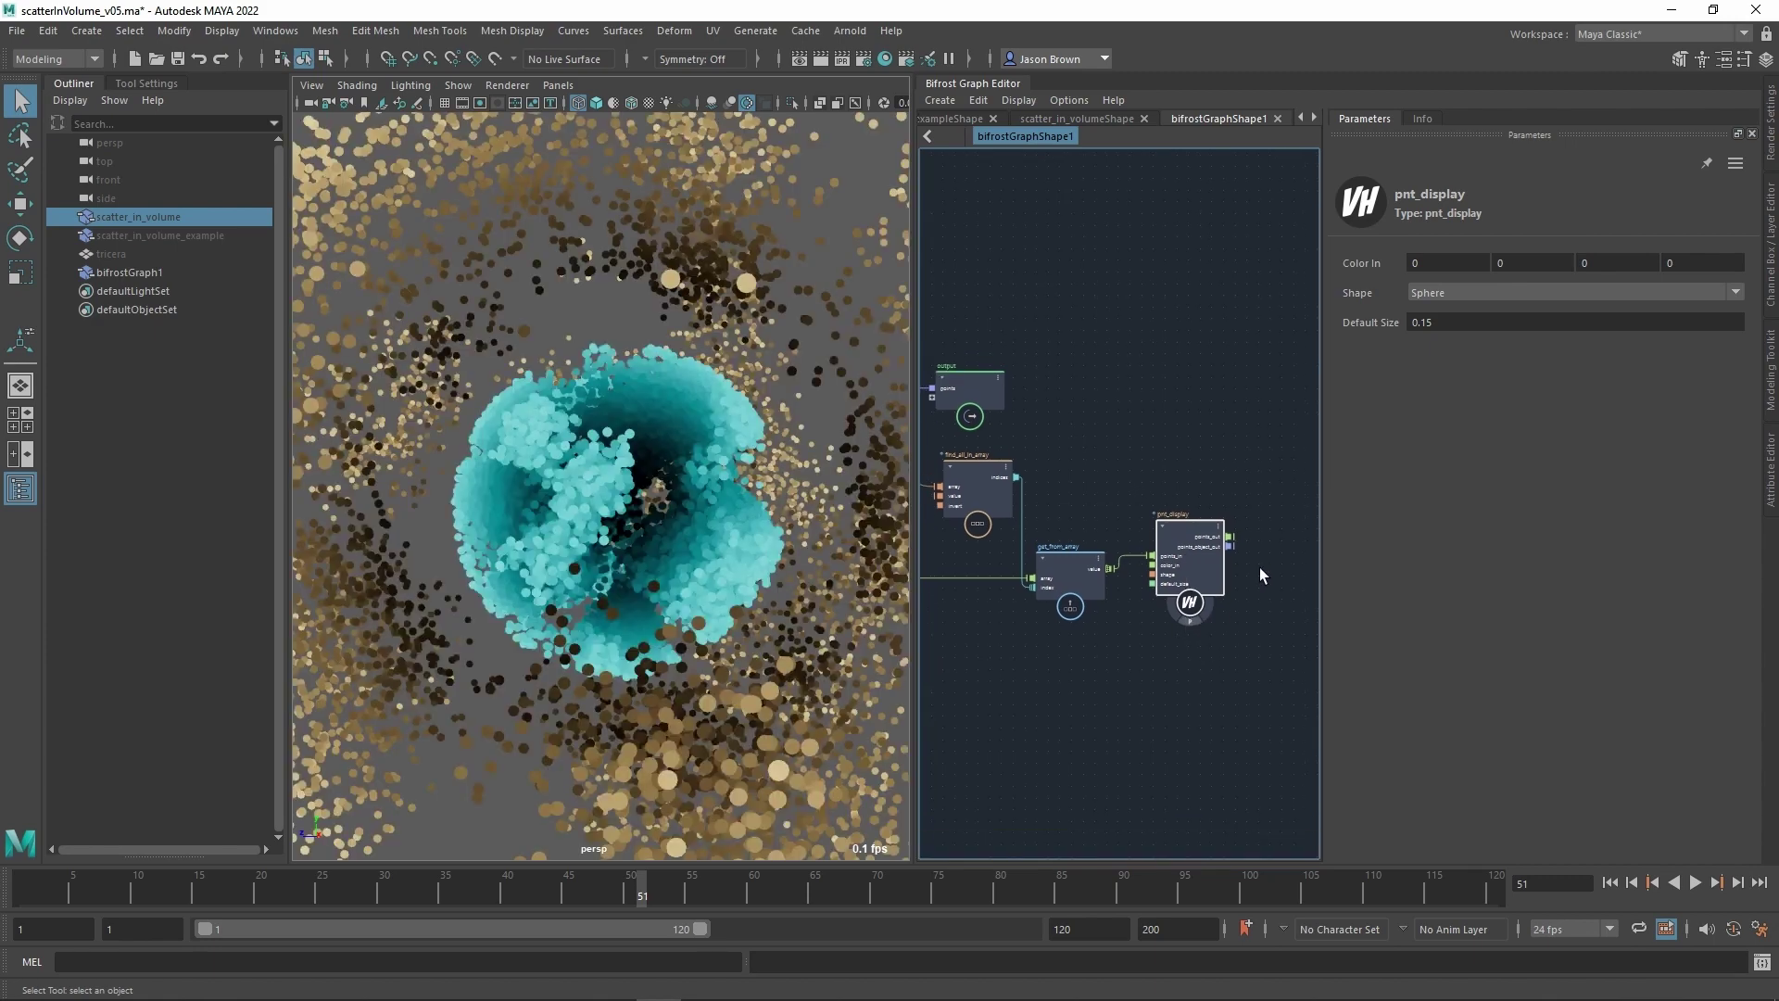
click(1190, 540)
alt+drag(608, 487, 846, 479)
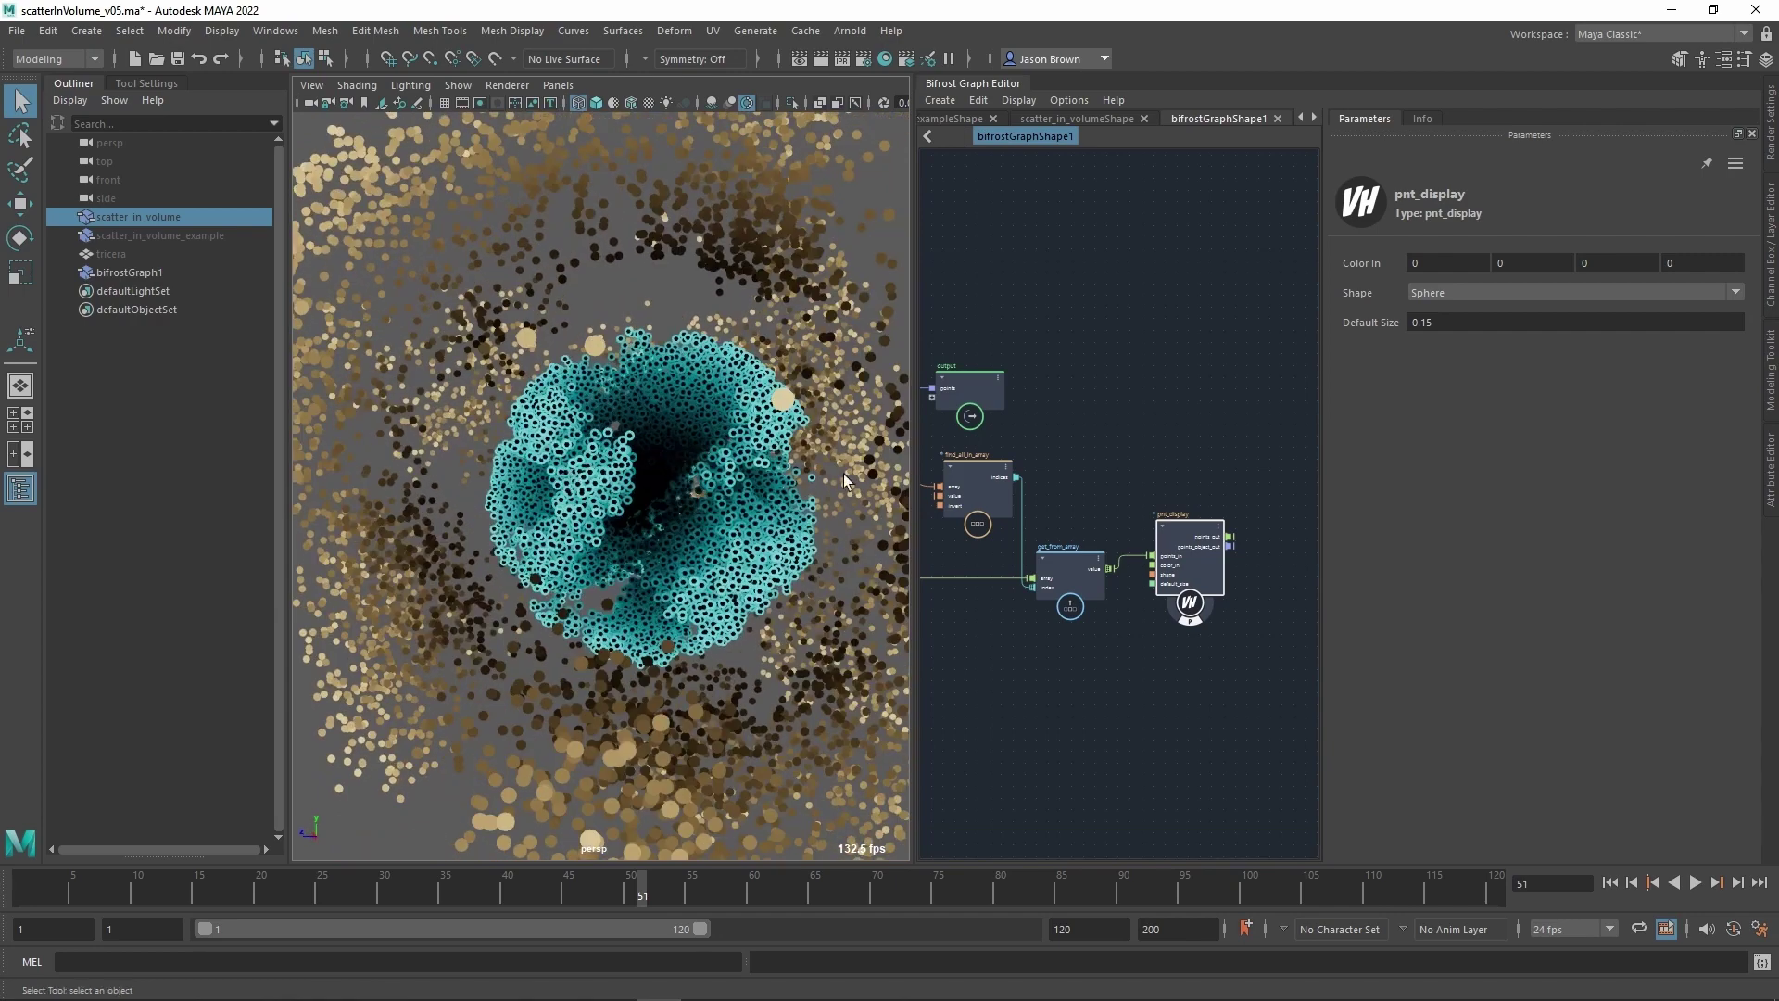
Colour the pnt_display points green by setting the second Color In component to 1.
click(1532, 272)
text(1)
key(Return)
scroll(788, 385, up, 5)
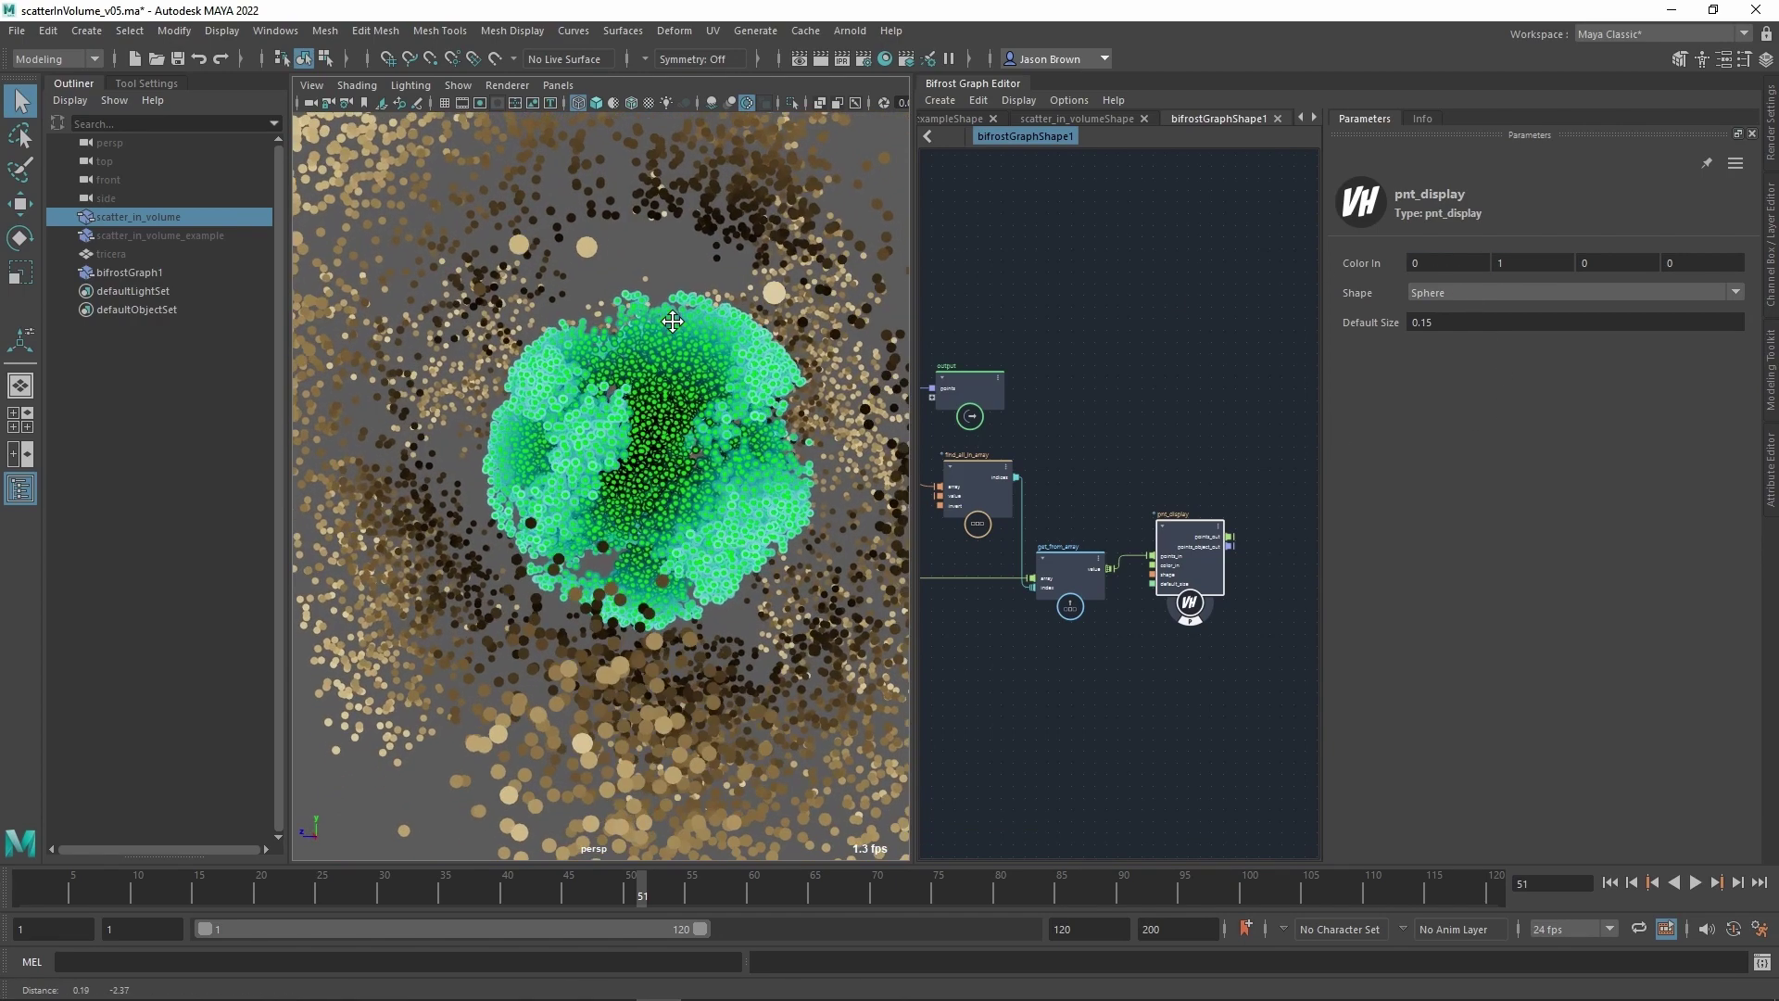
alt+drag(688, 382, 749, 385)
Try thresholds of 0.5 and about 0.13 for the less node's Second value.
alt+middle_drag(1064, 557, 1209, 588)
scroll(1231, 601, up, 2)
scroll(1112, 519, up, 2)
click(1078, 490)
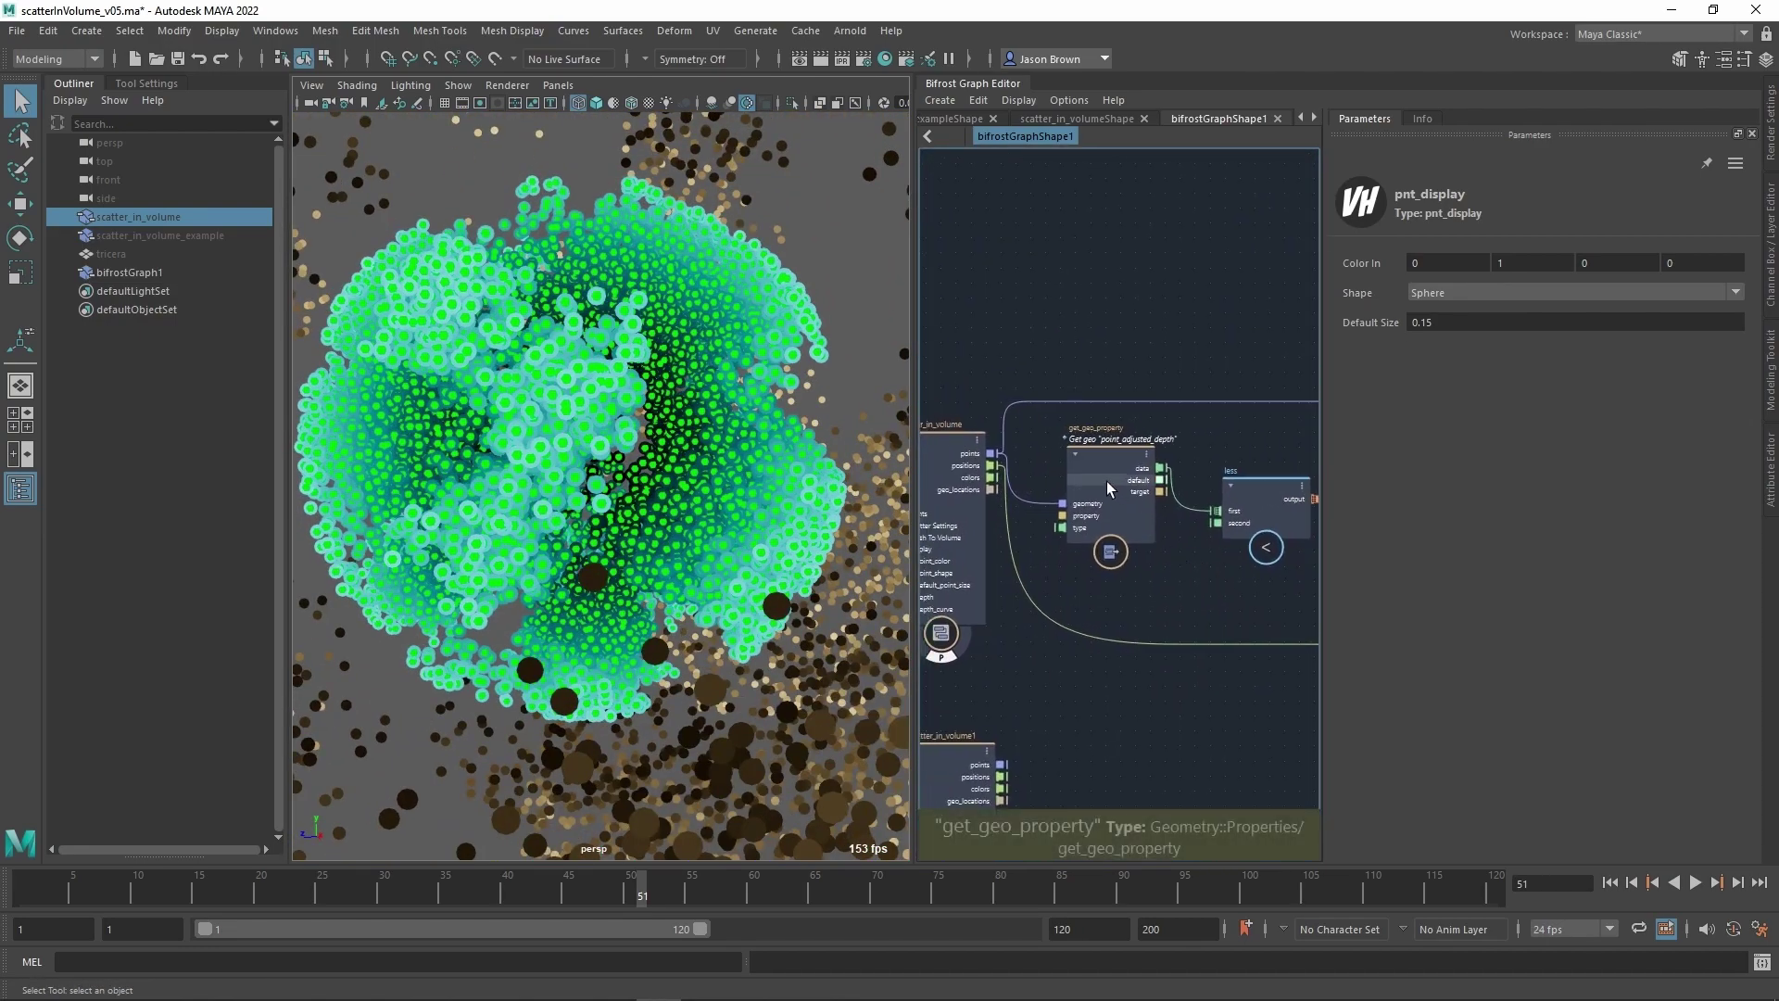
middle_drag(1078, 490, 989, 465)
click(1179, 470)
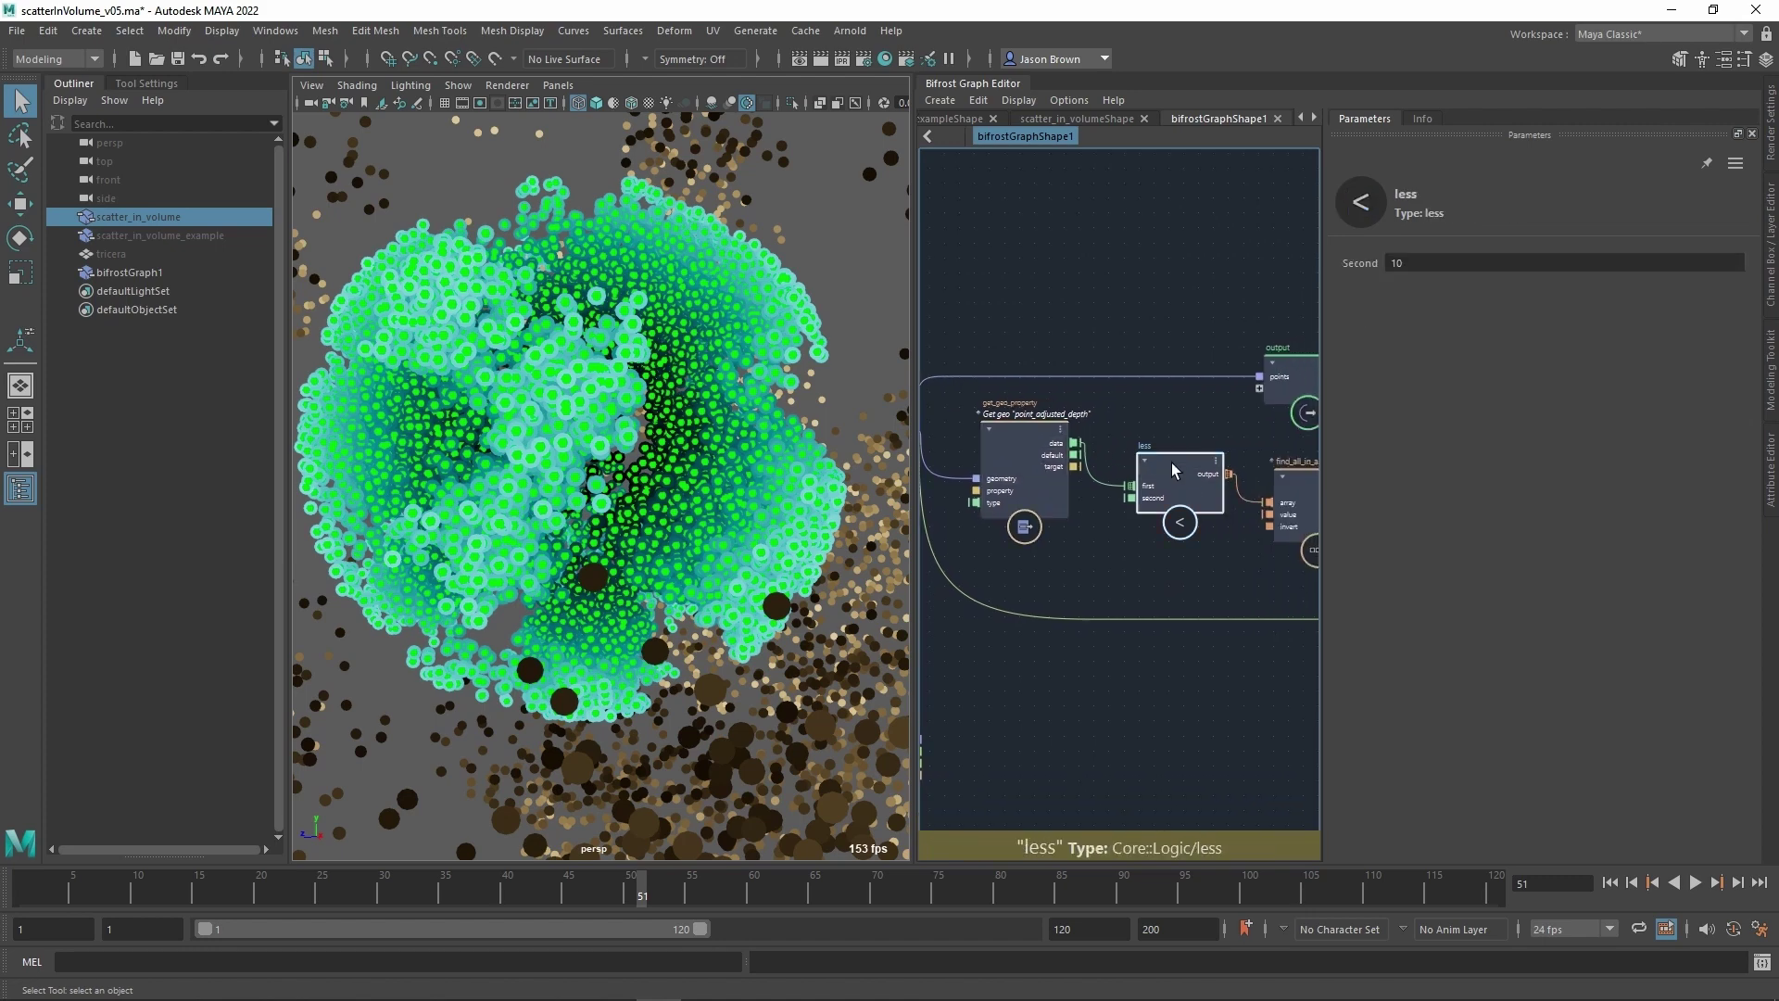
click(1434, 271)
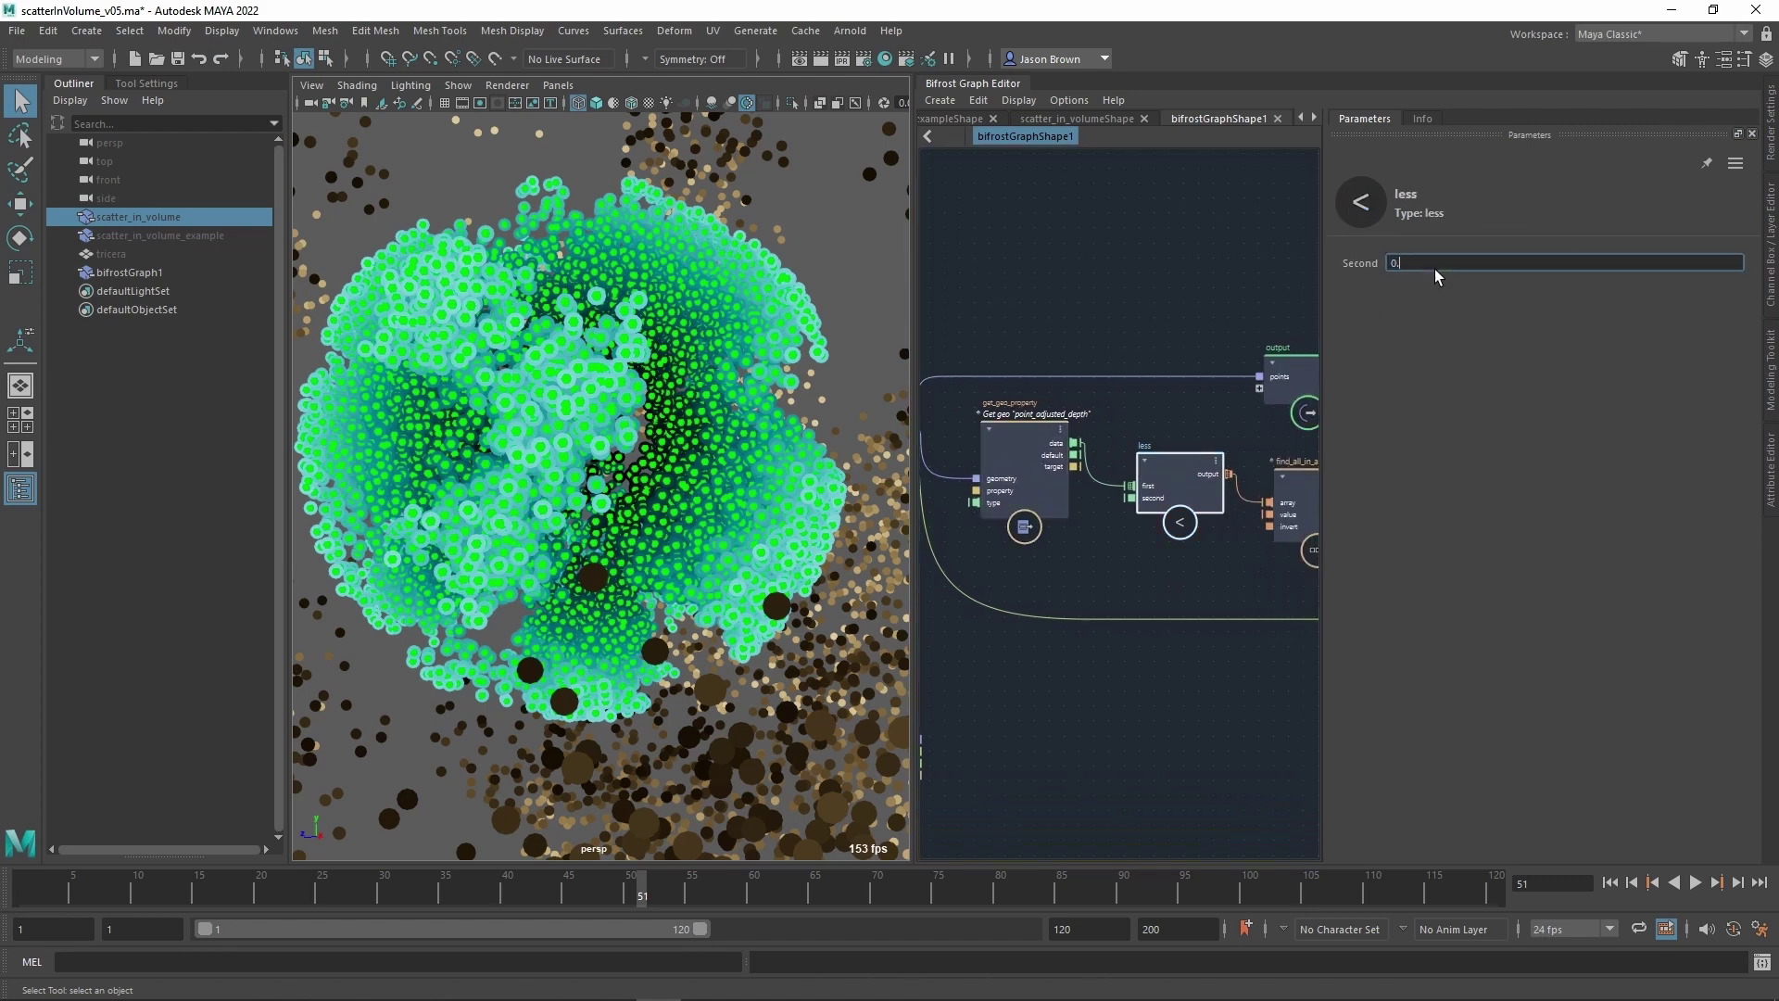
alt+drag(611, 389, 556, 379)
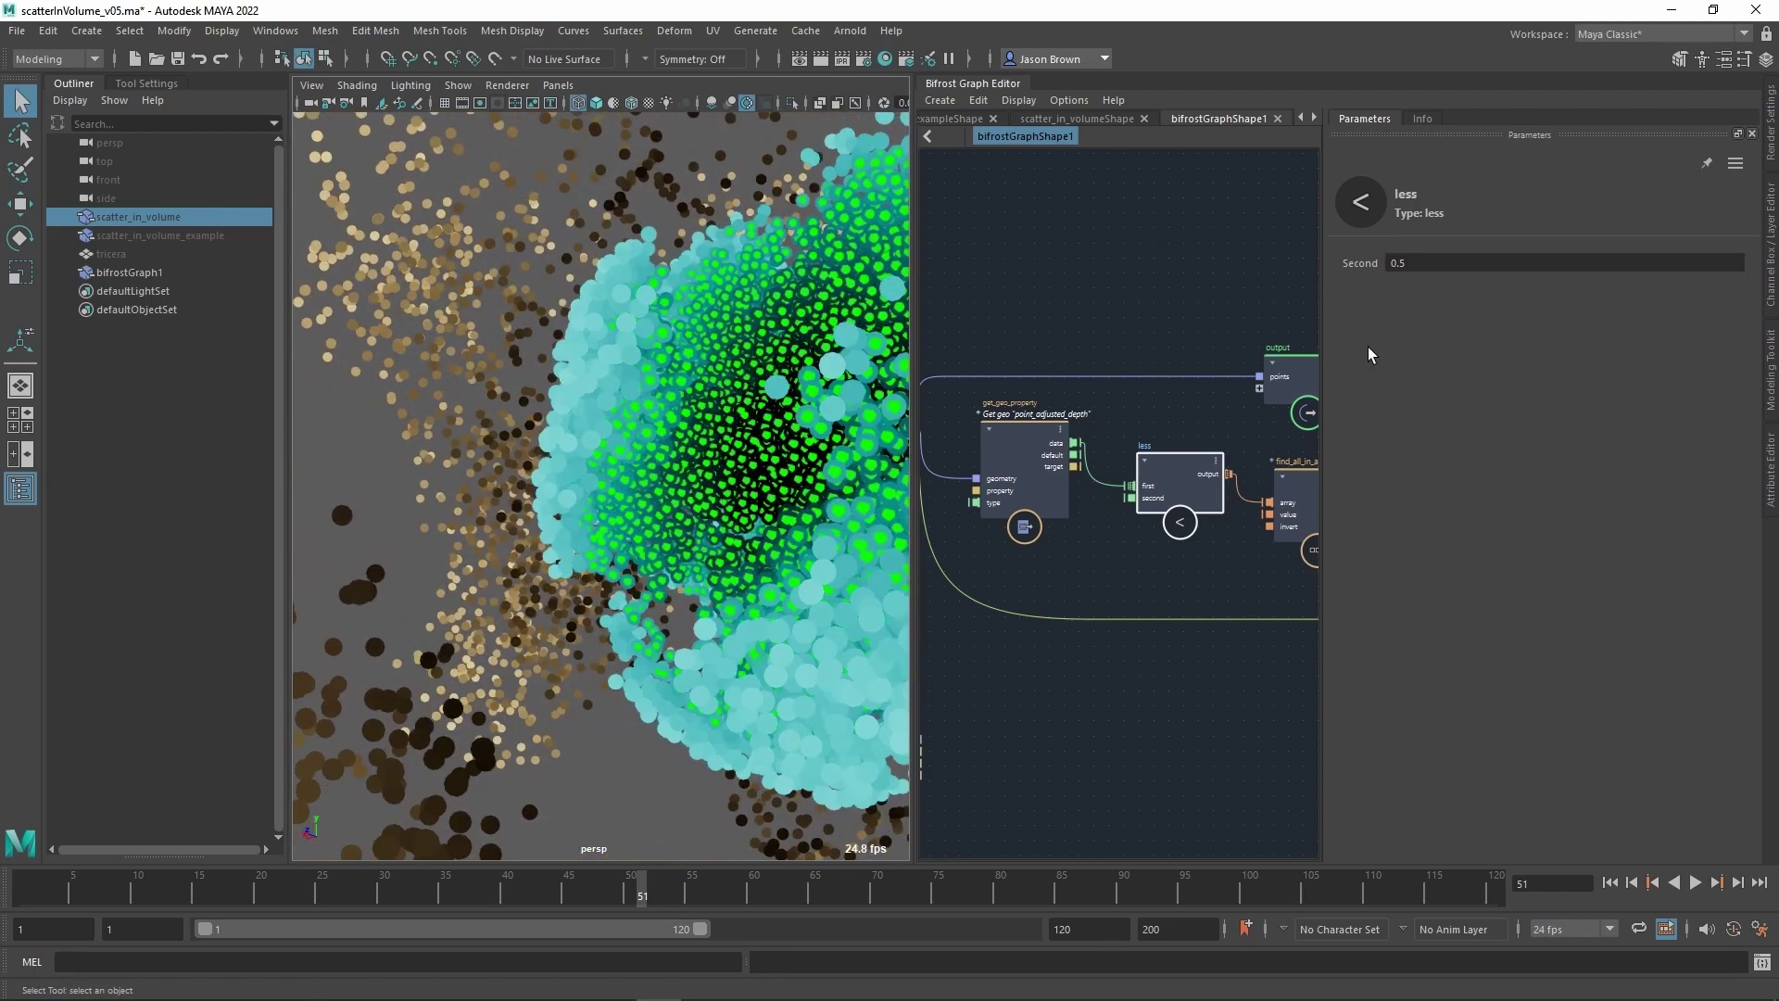
ctrl+drag(1430, 277, 994, 294)
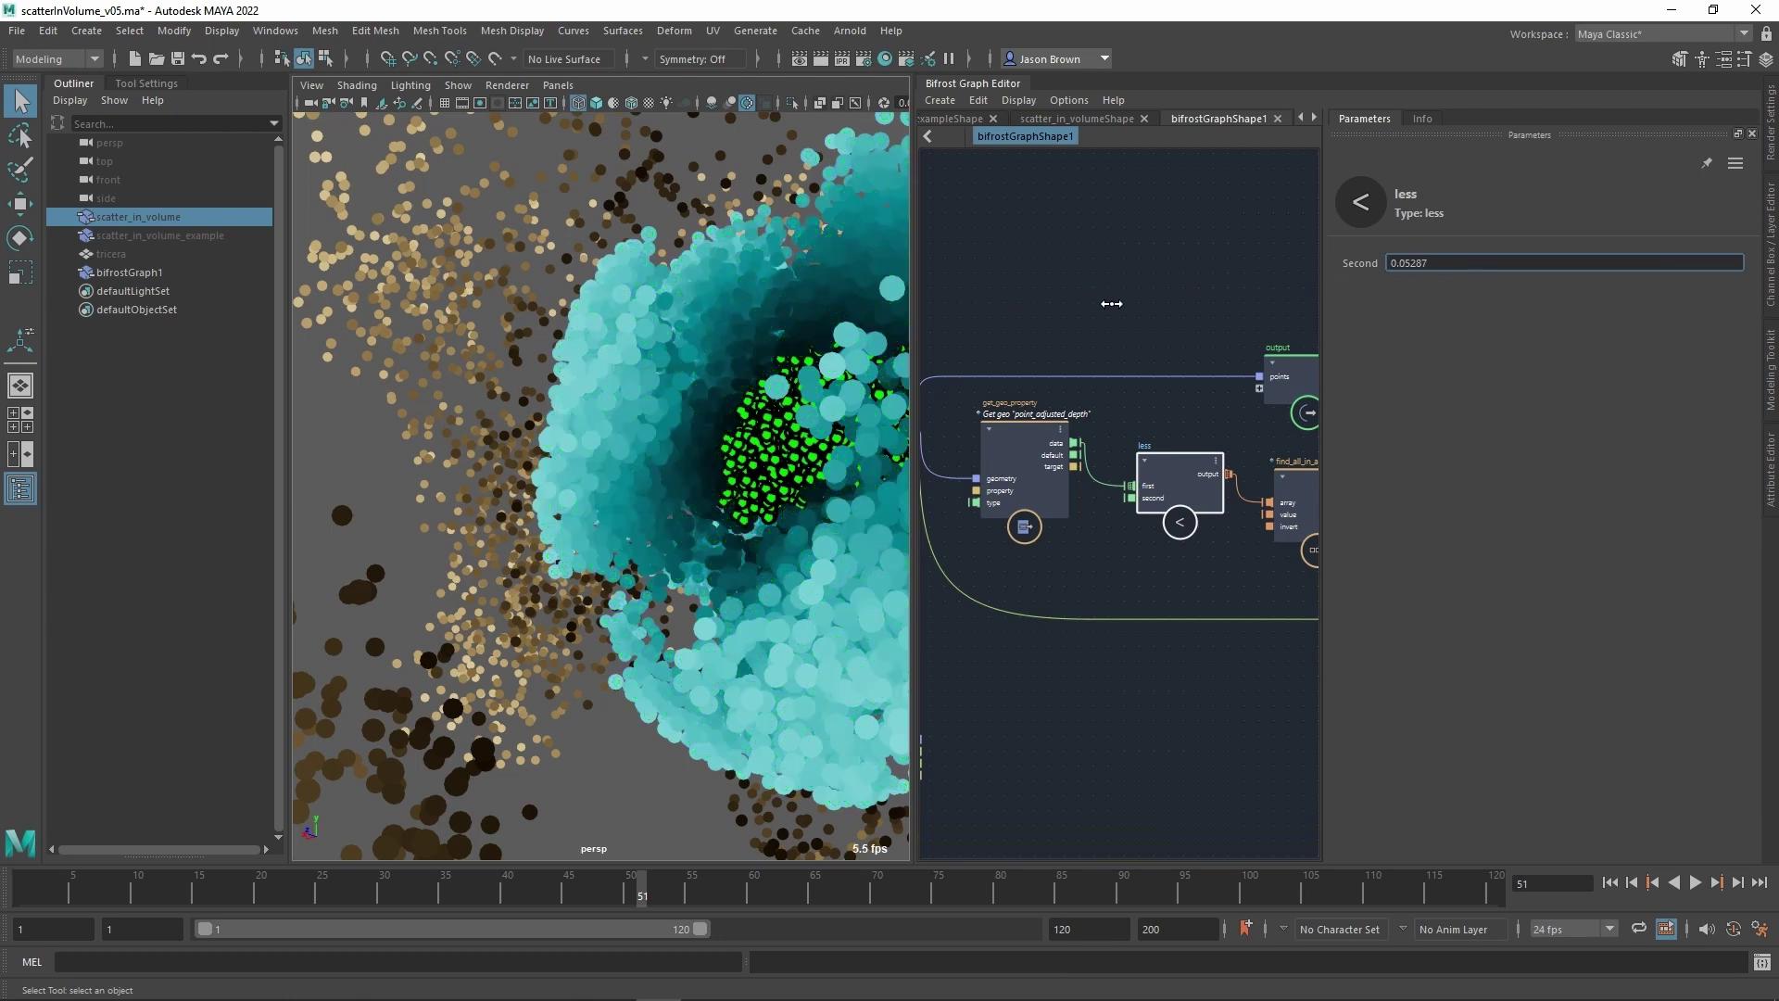
drag(1111, 304, 1183, 304)
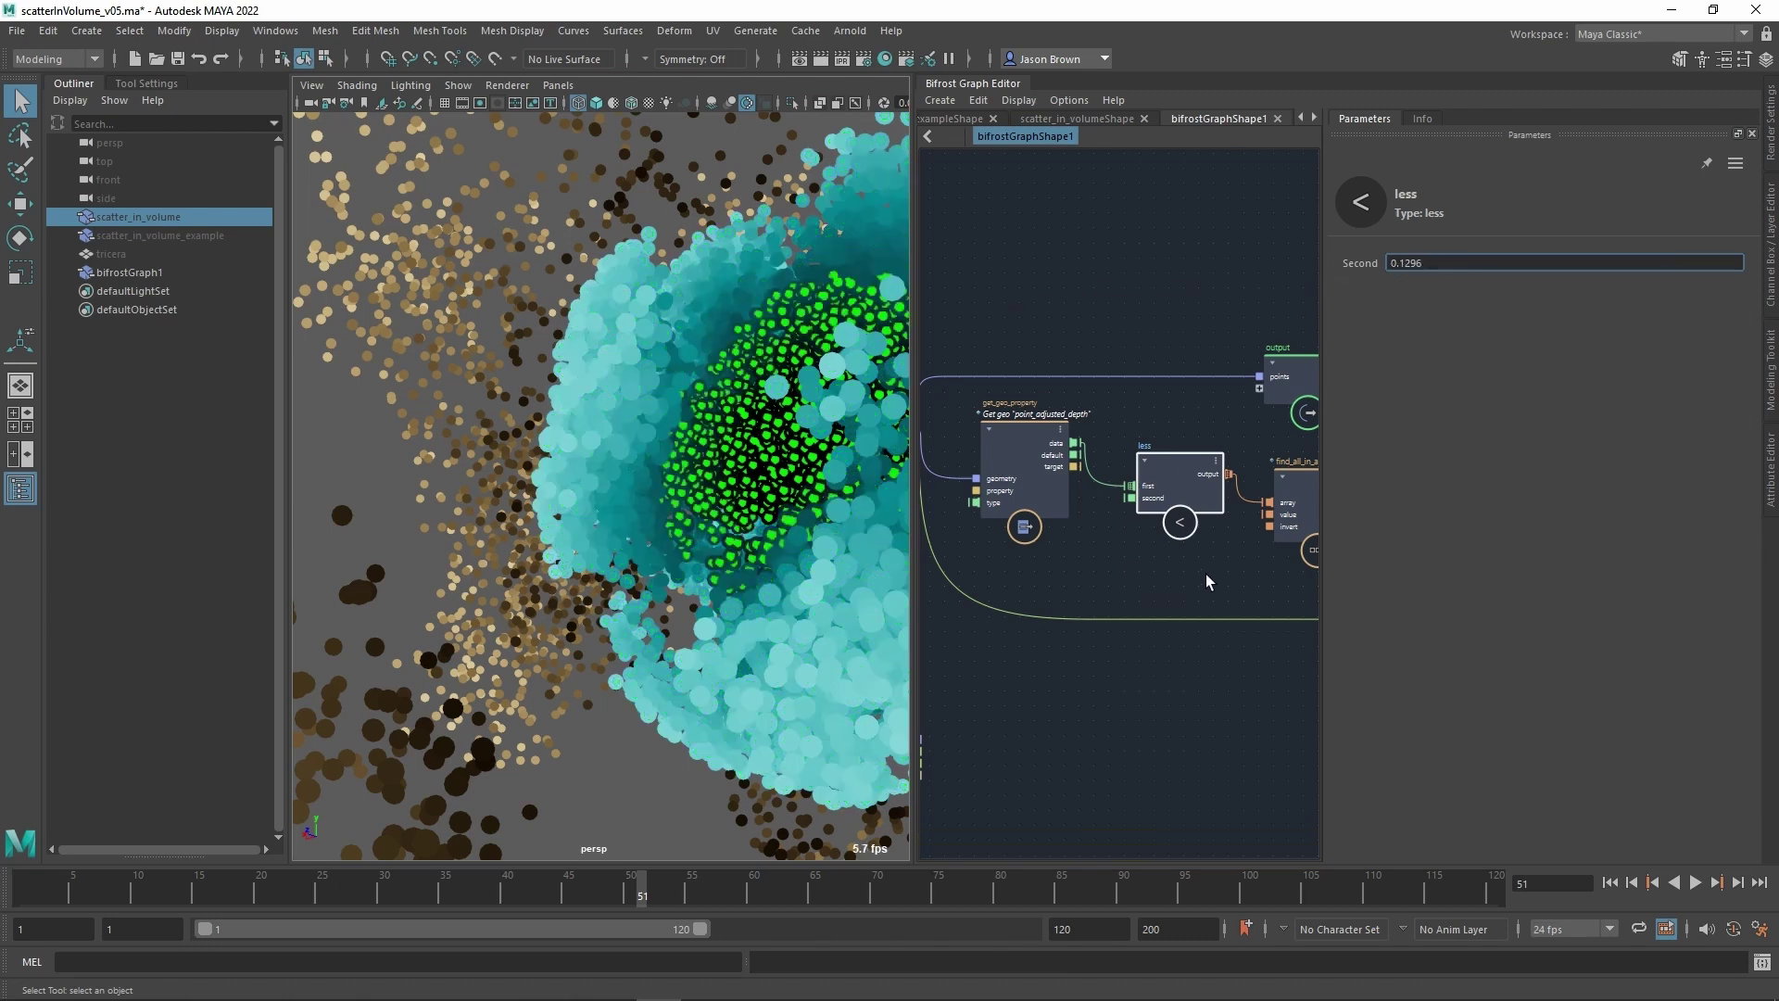
Add a greater_or_equal node between get_geo_property and find_all_in_array, moving the less node out of the way.
alt+middle_drag(1205, 573, 1149, 545)
drag(1124, 481, 1110, 477)
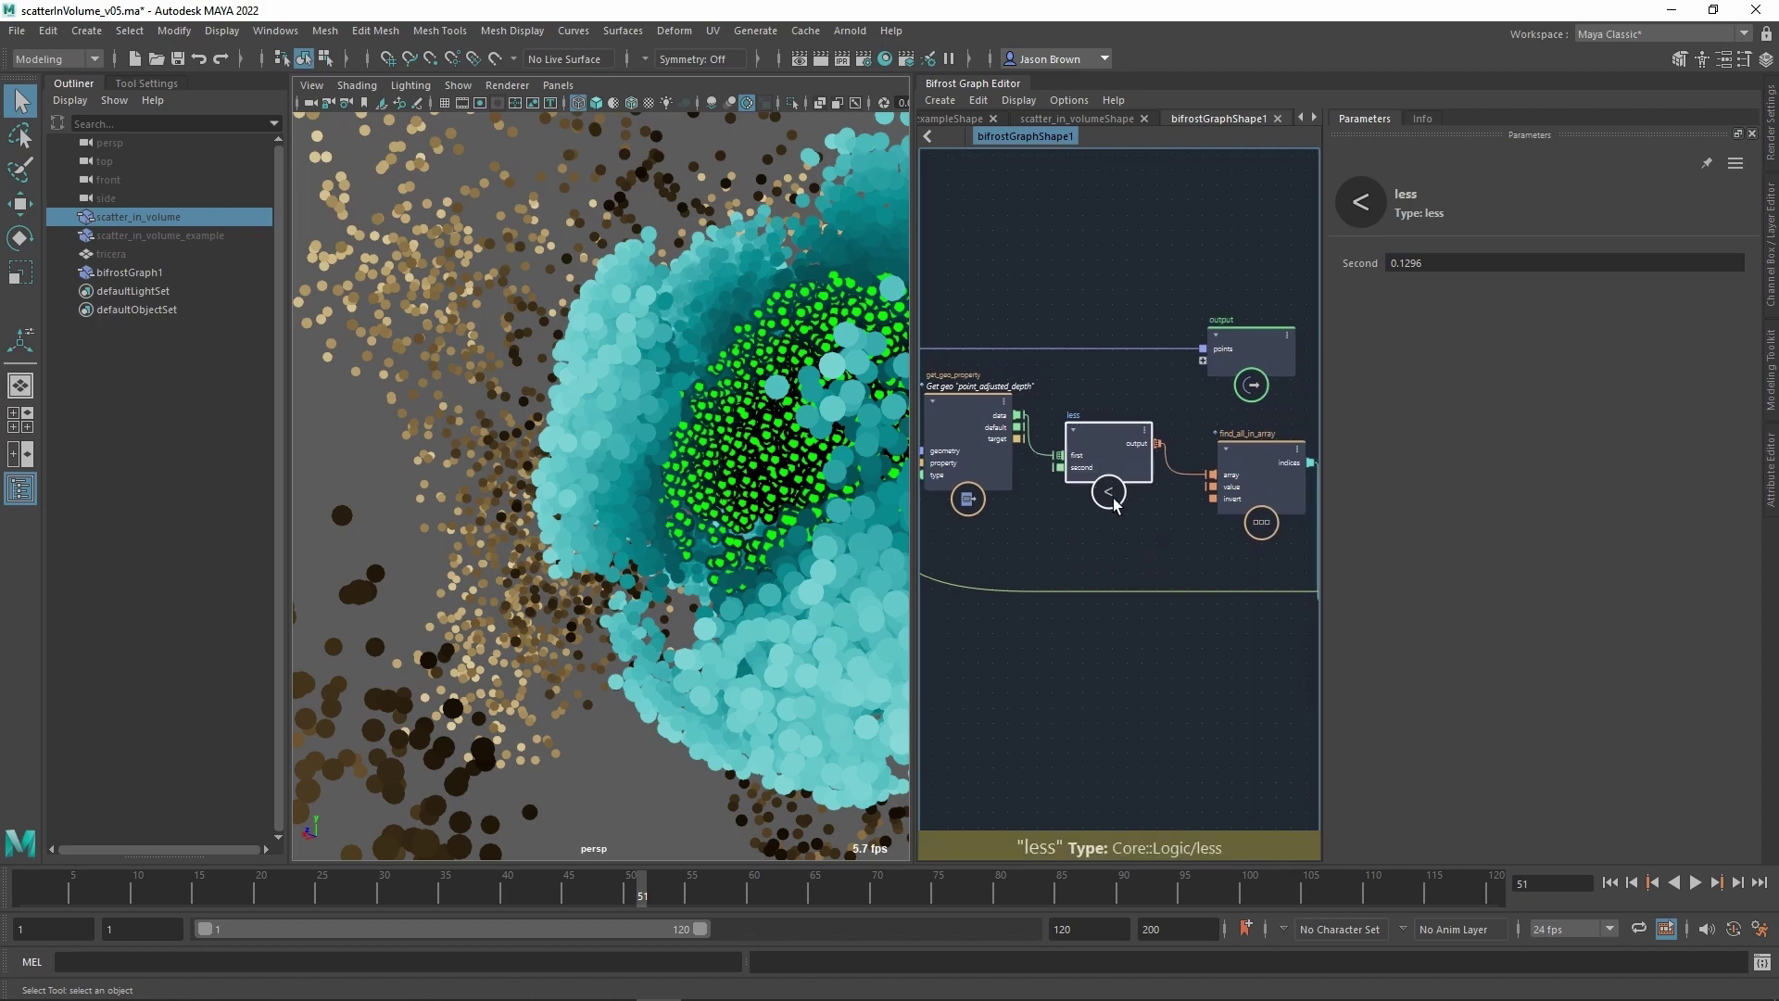
key(Tab)
text(grater)
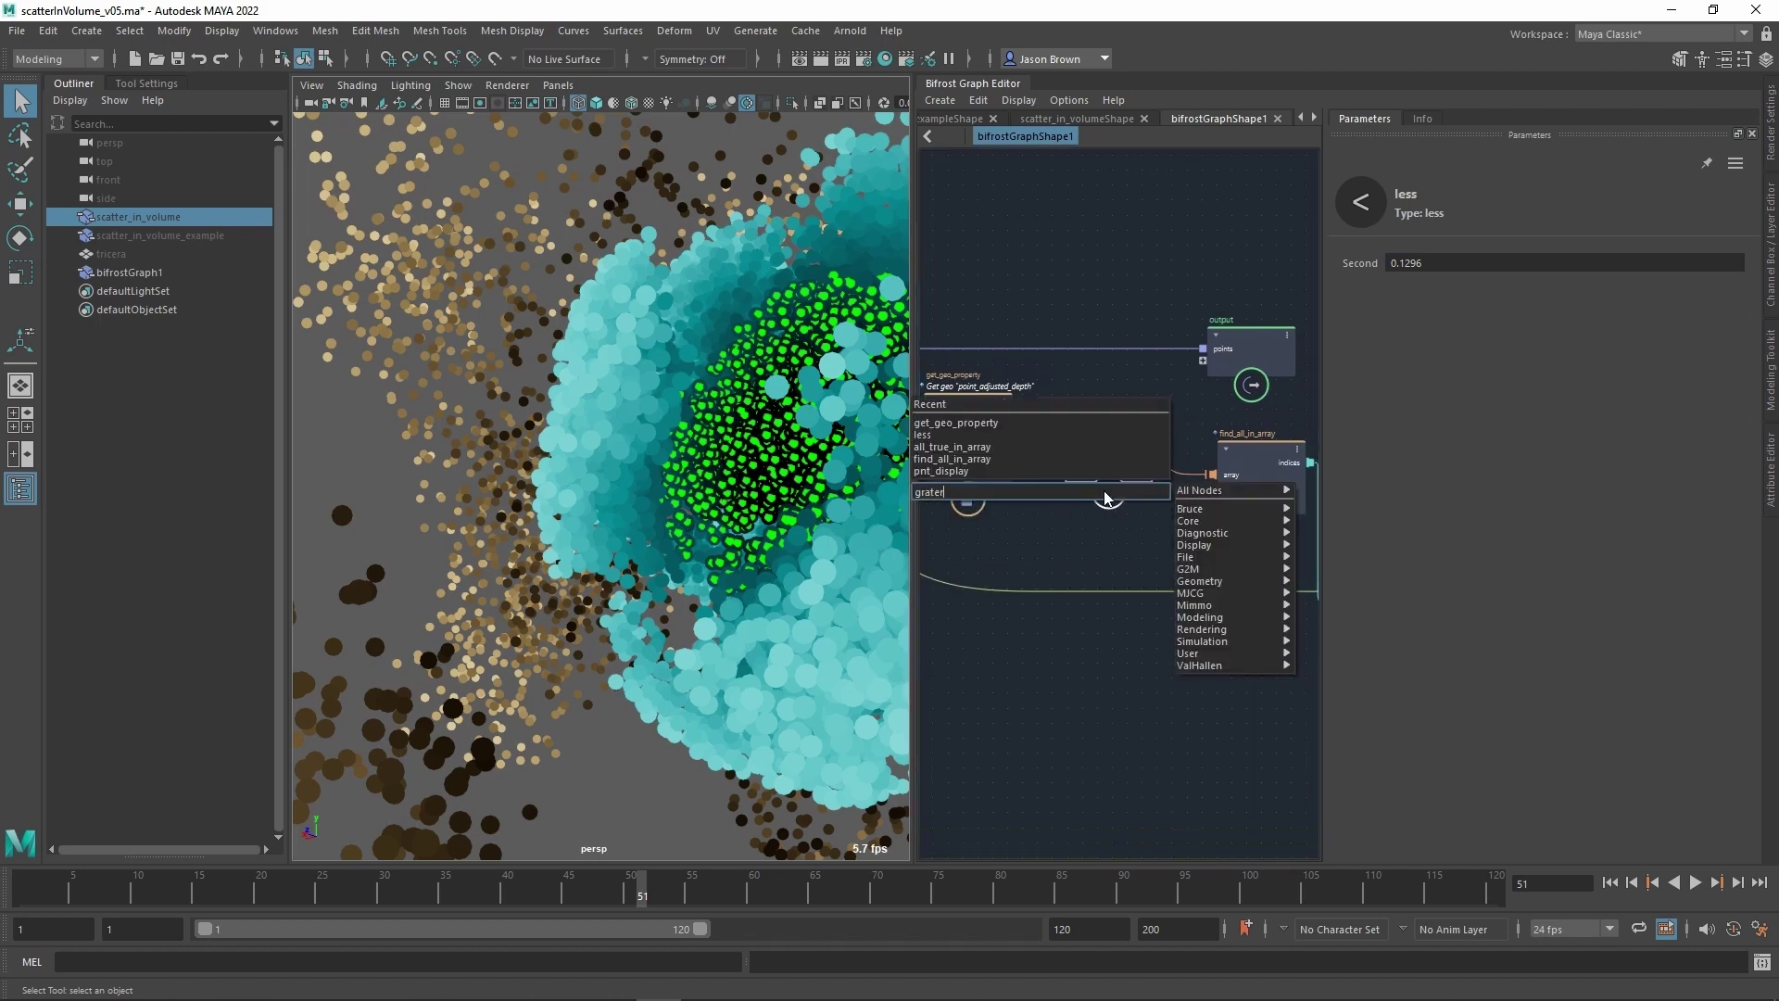
text(gre)
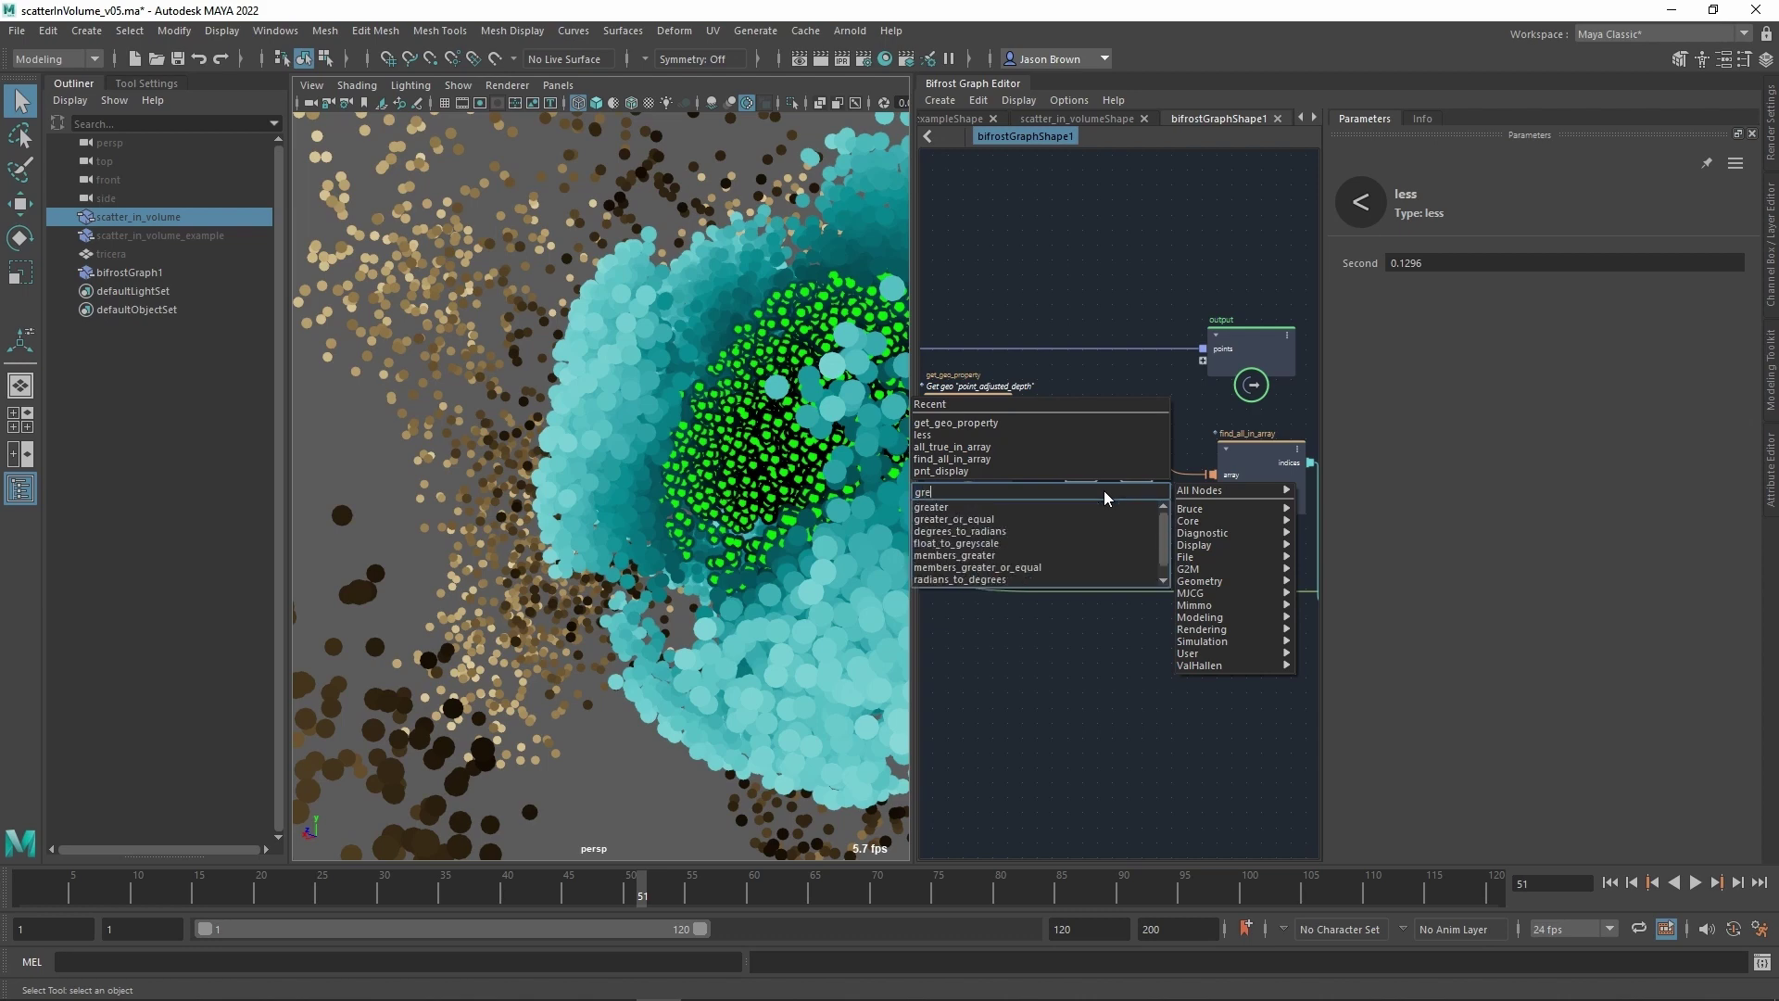
text(ater)
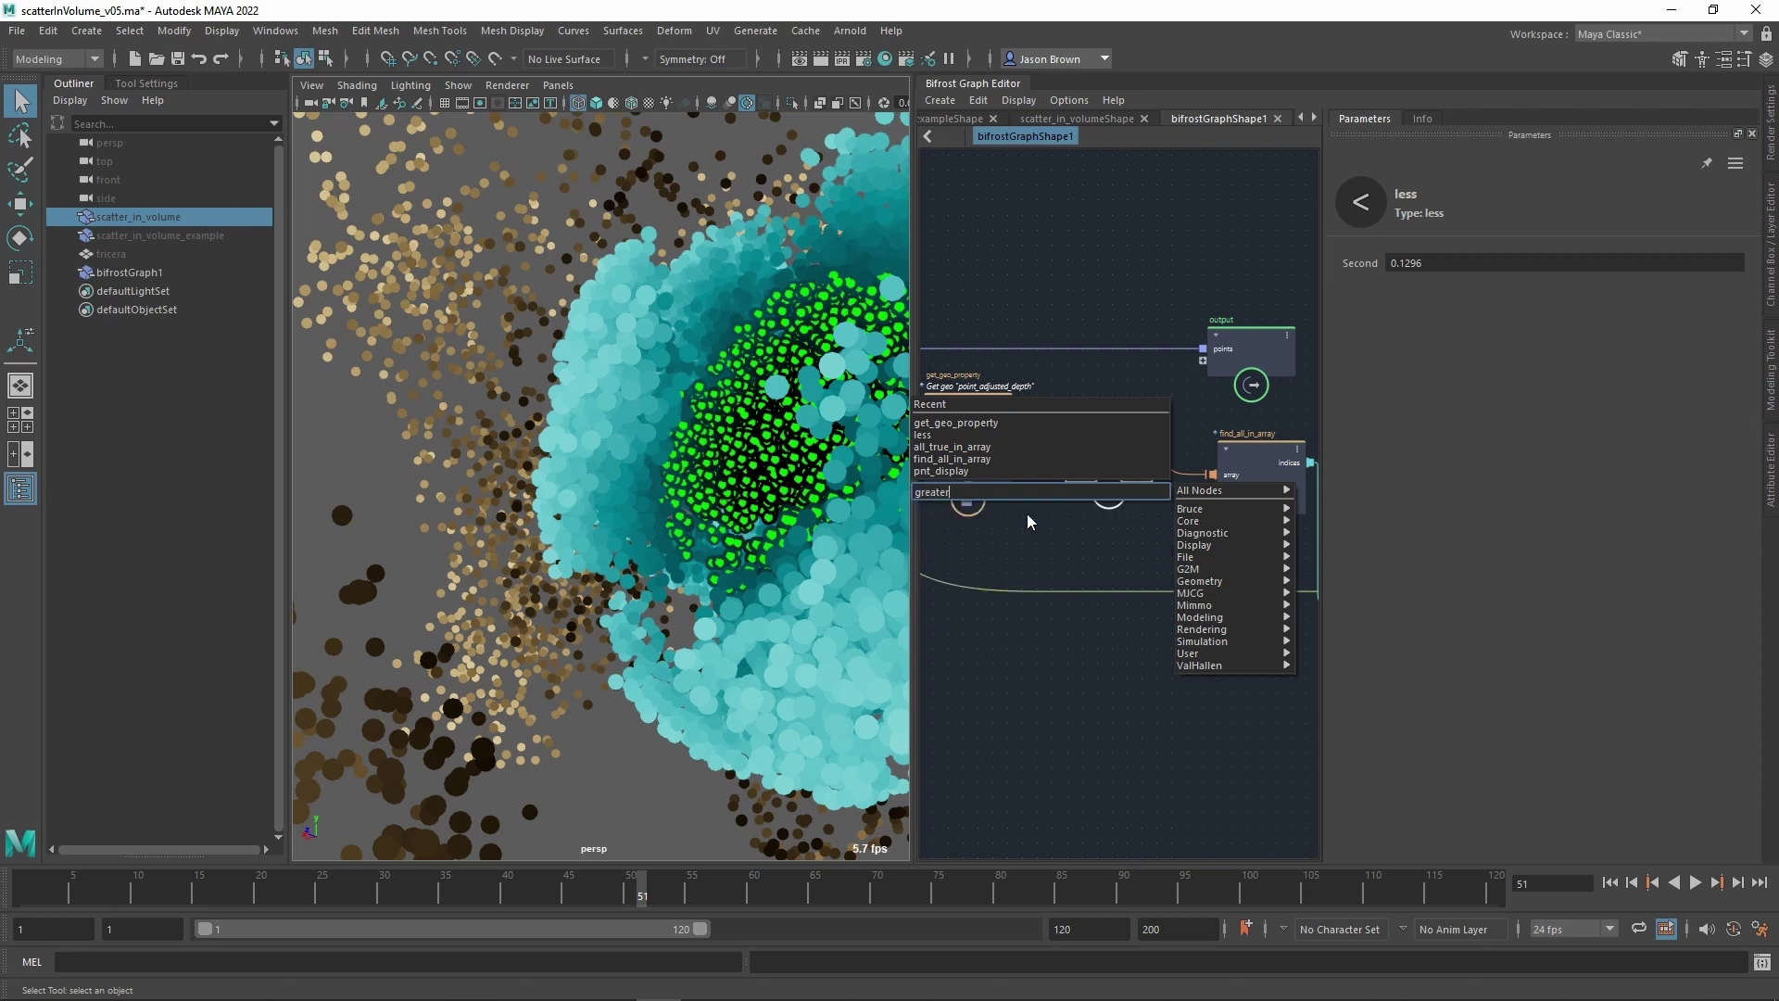
click(1027, 519)
drag(1124, 468, 1142, 397)
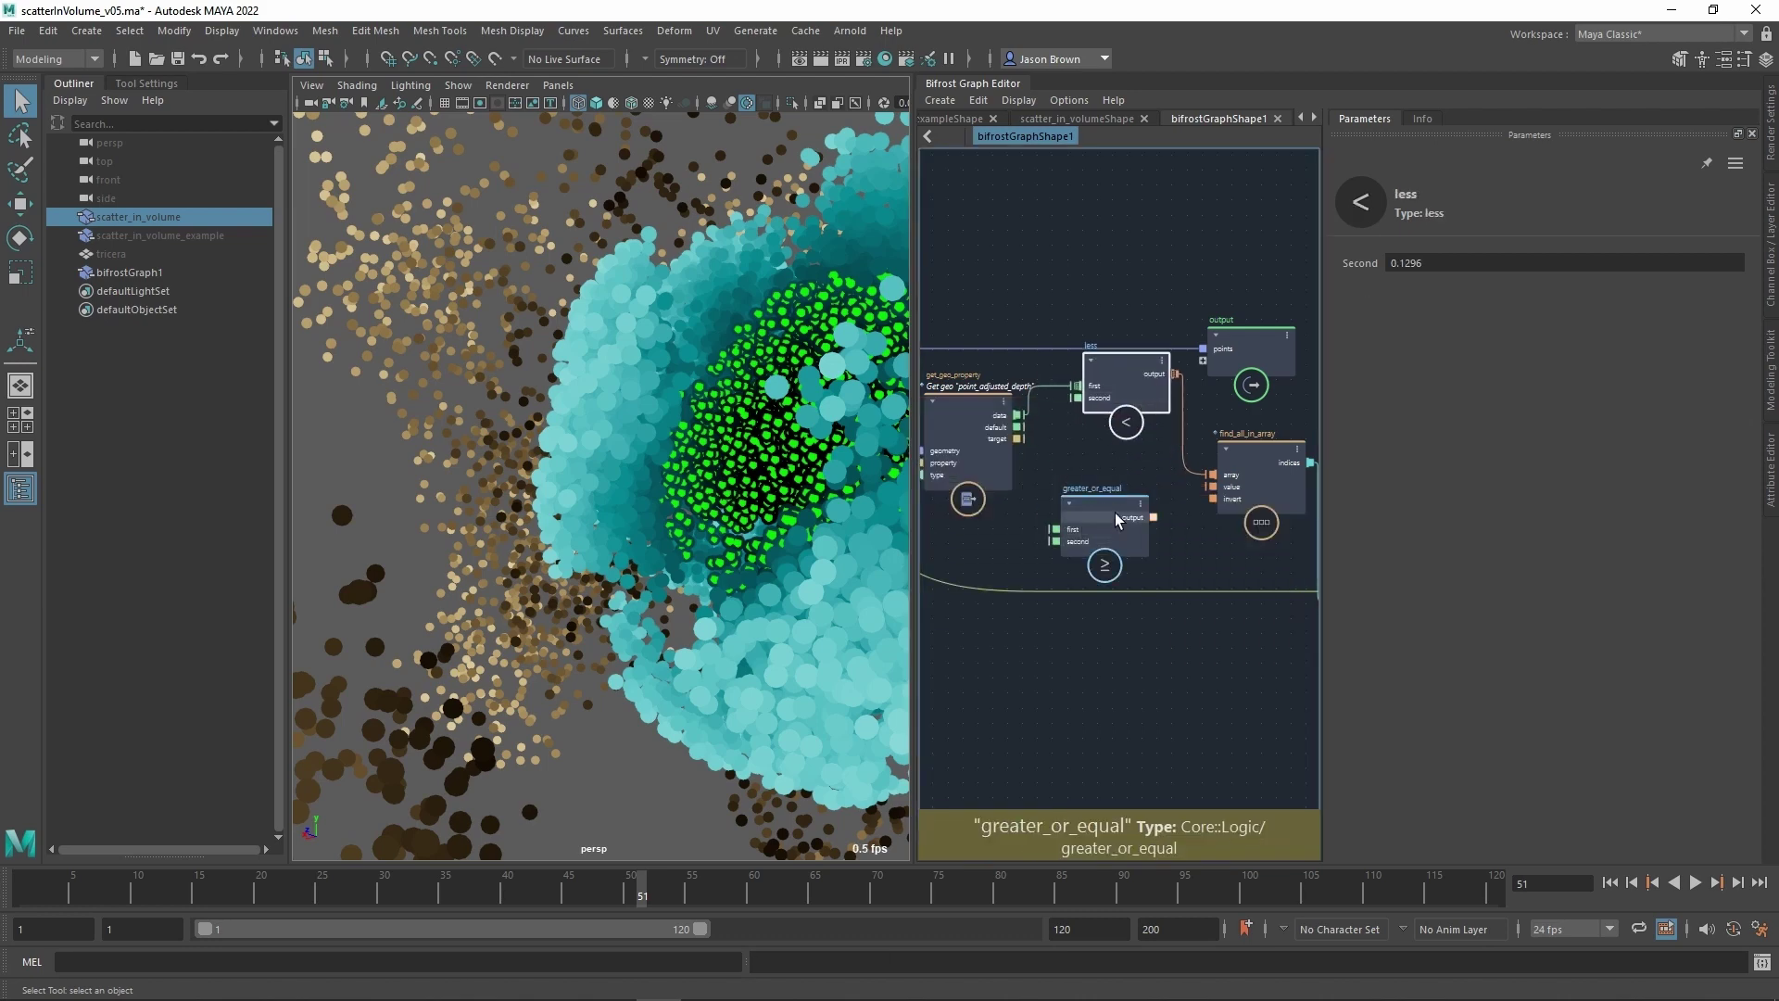
drag(1115, 517, 1117, 478)
Wire get_geo_property's data output through greater_or_equal into find_all_in_array's array input, and delete the less node.
alt+middle_drag(1157, 536, 1142, 553)
scroll(1141, 553, up, 1)
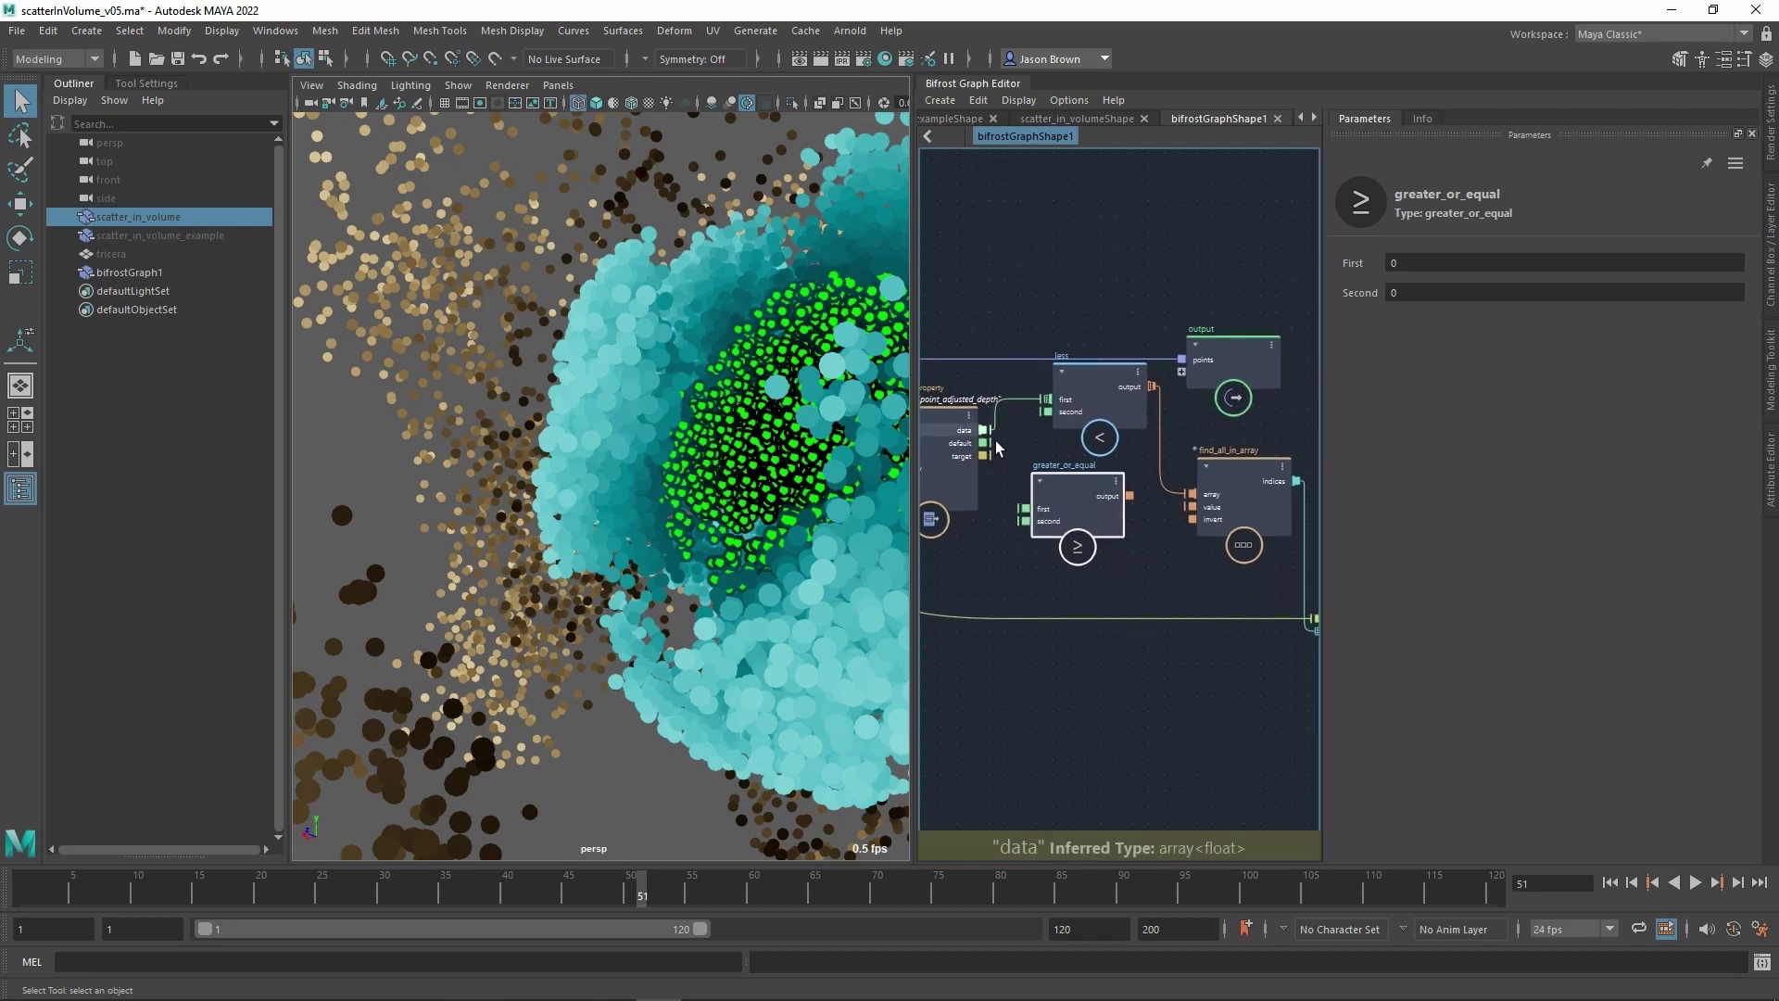
drag(984, 430, 1196, 494)
click(1117, 409)
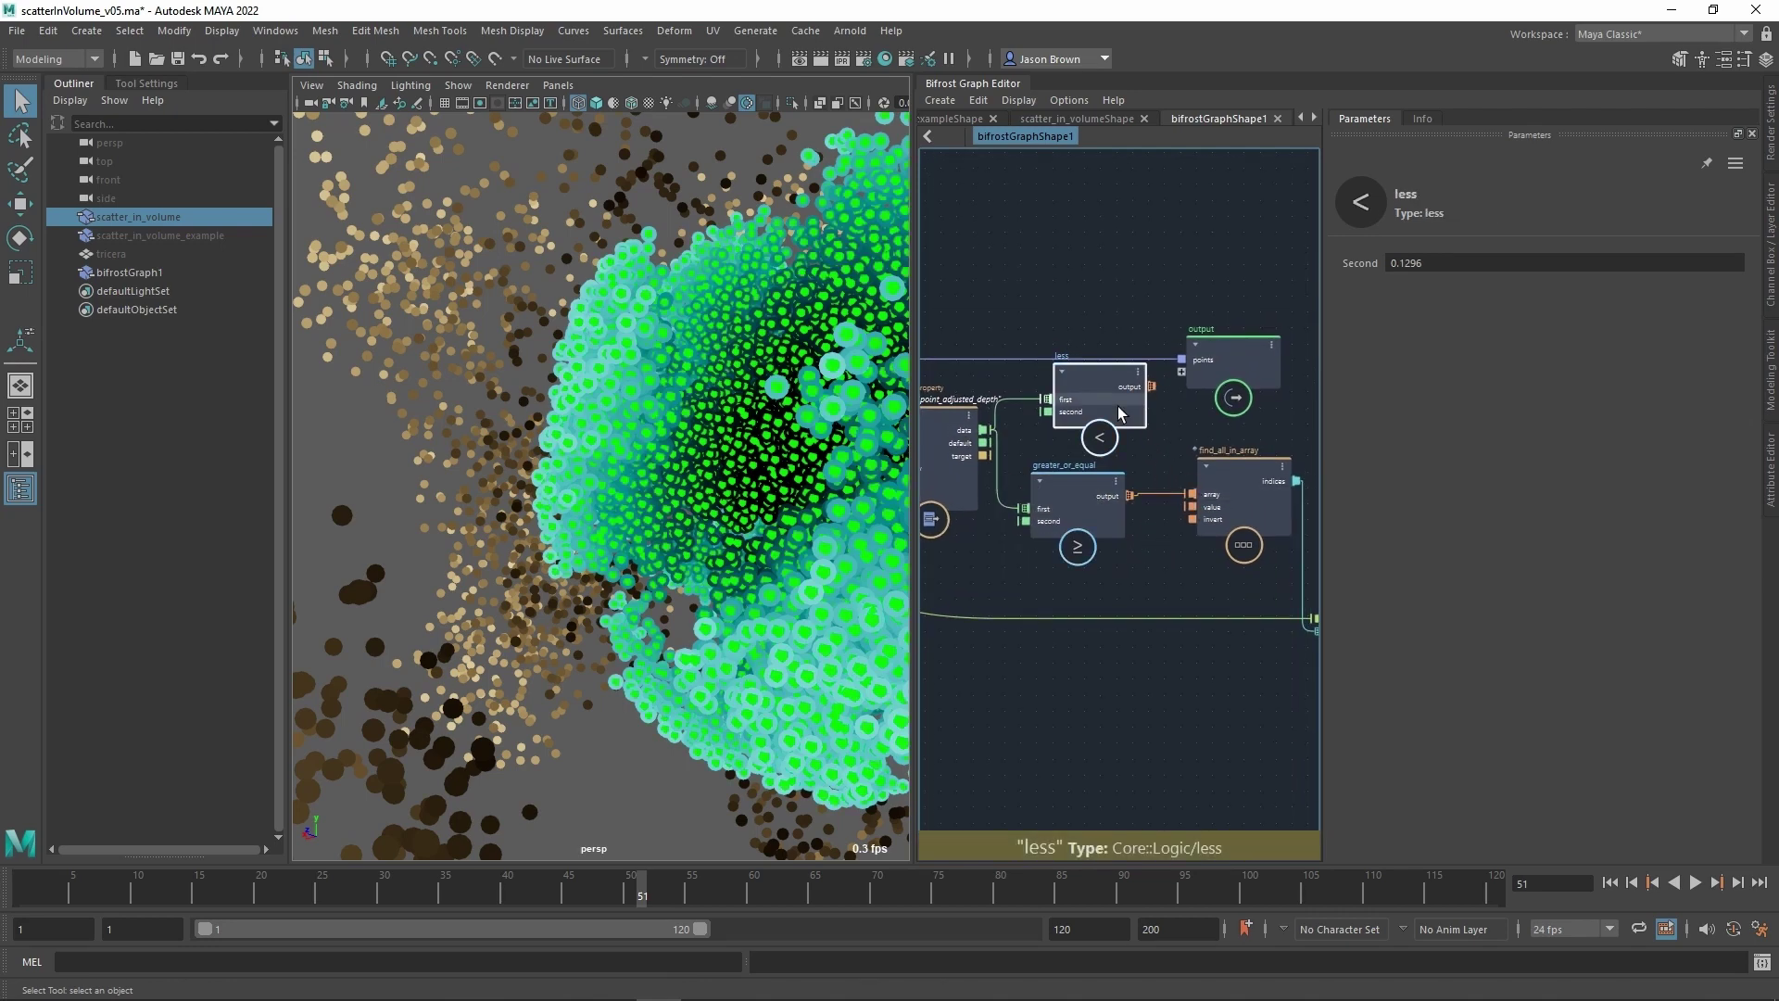
key(Delete)
drag(1082, 502, 1107, 463)
Try 0.99 and 0.98 as the greater_or_equal node's Second value, checking the highlighted points.
drag(1443, 276, 1682, 276)
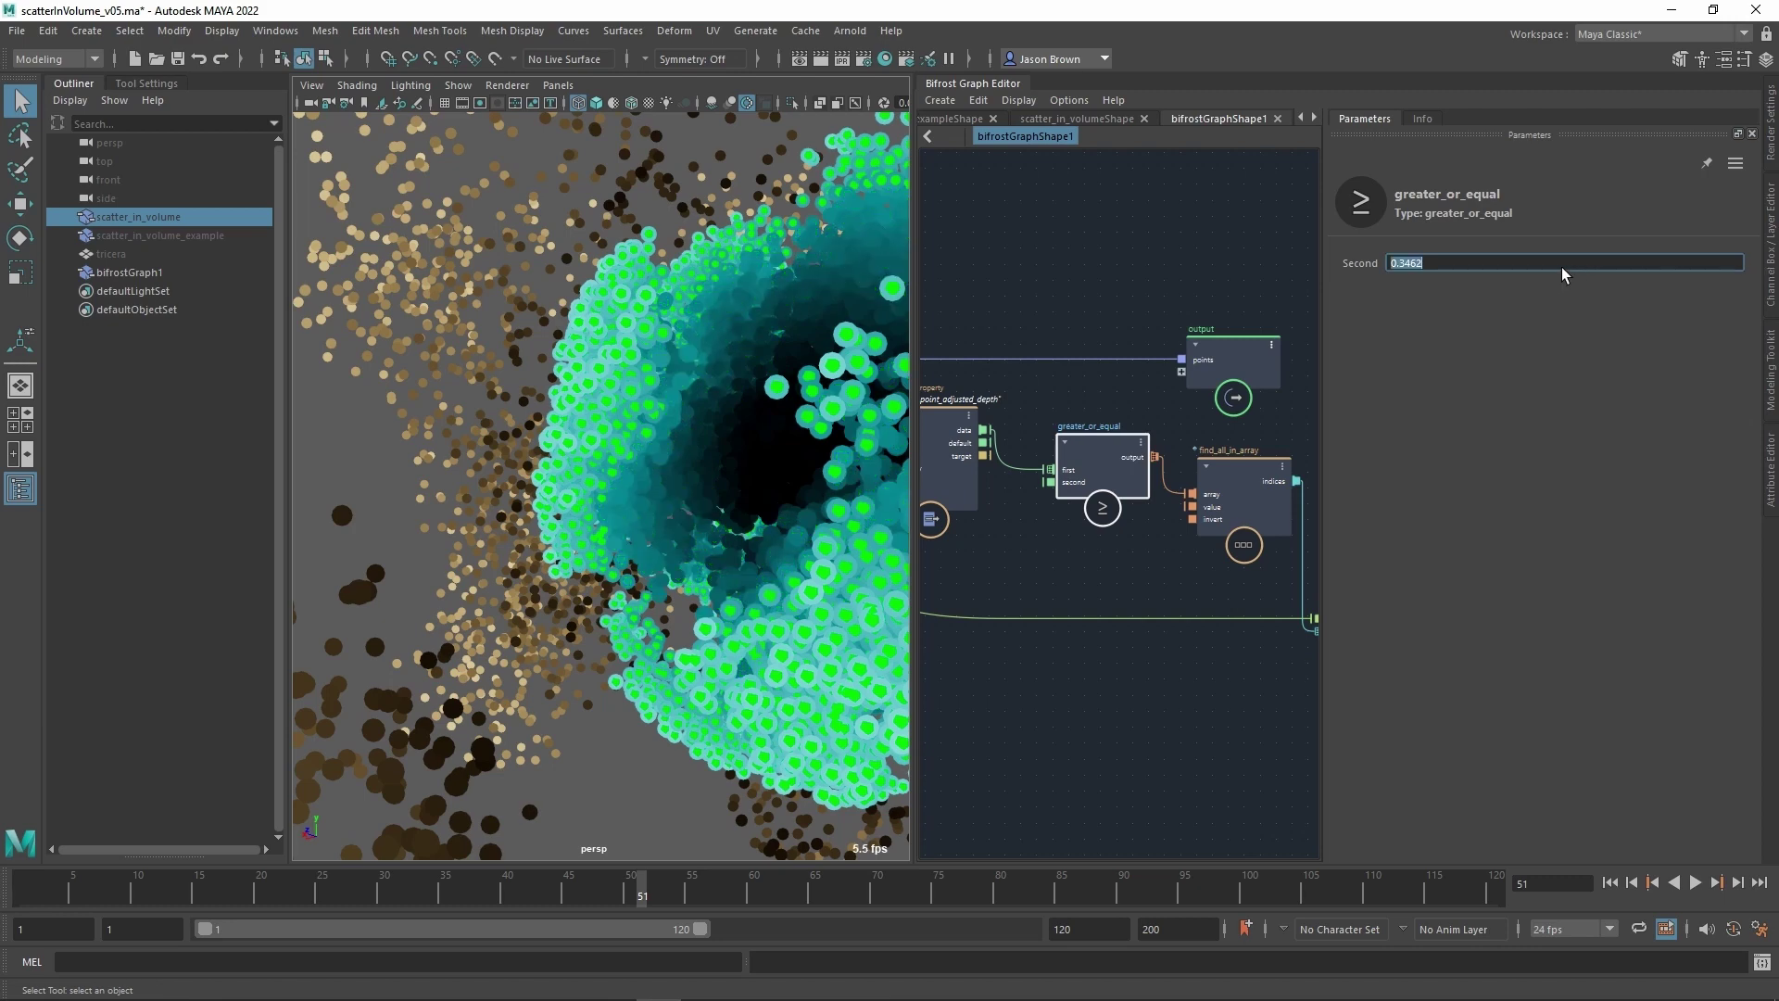
text(0.99)
key(Return)
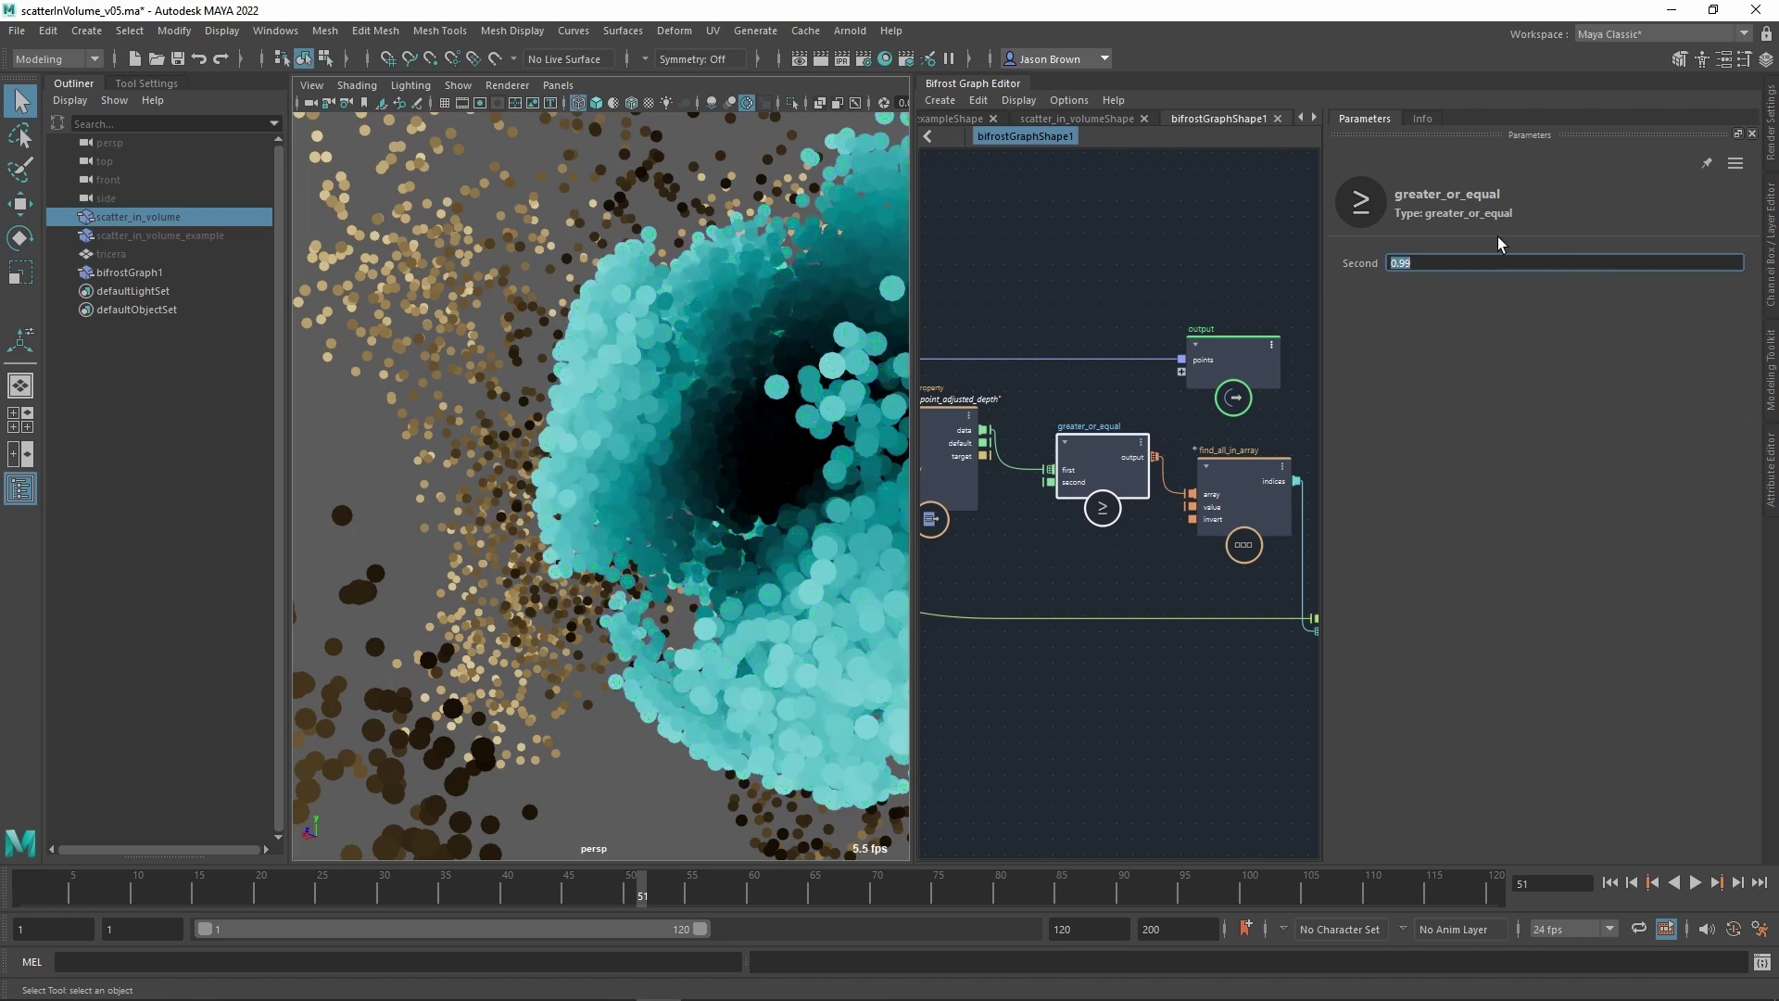
alt+drag(721, 270, 722, 371)
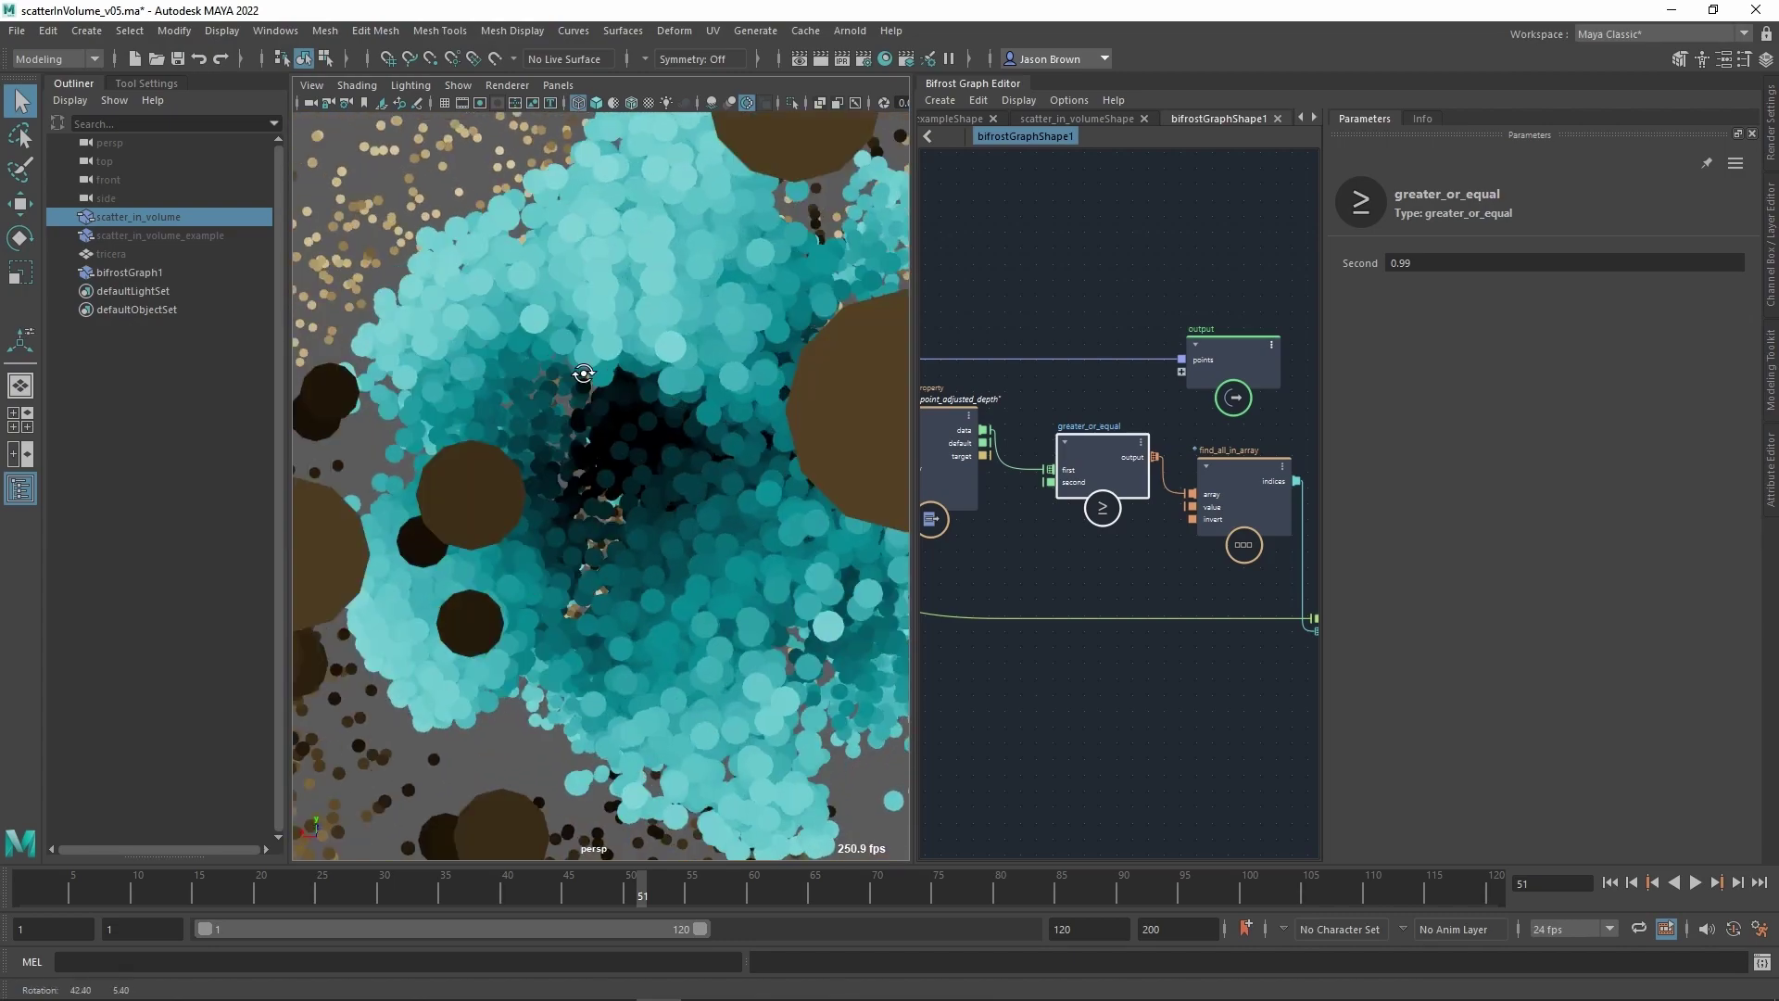
alt+right_drag(649, 371, 500, 380)
alt+drag(501, 380, 528, 324)
click(1477, 267)
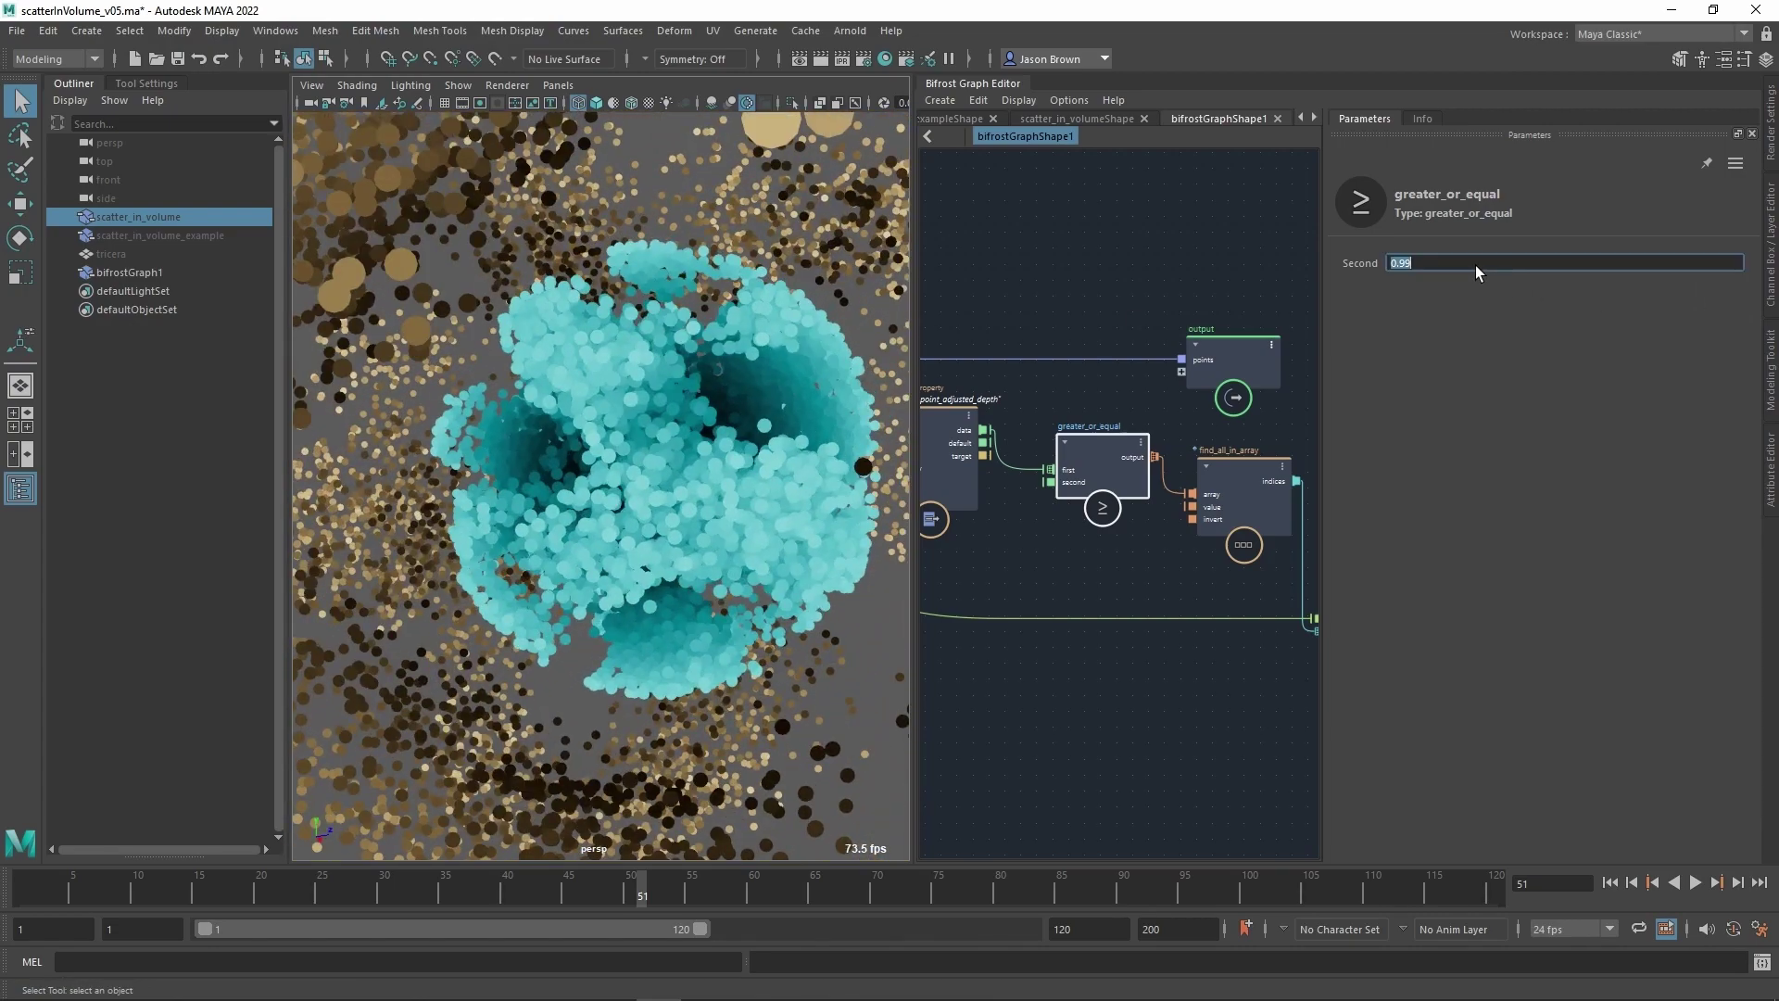
text(0.98)
key(Return)
alt+drag(753, 439, 673, 441)
Lower the greater_or_equal node's Second value to about 0.89.
drag(1436, 282, 1410, 284)
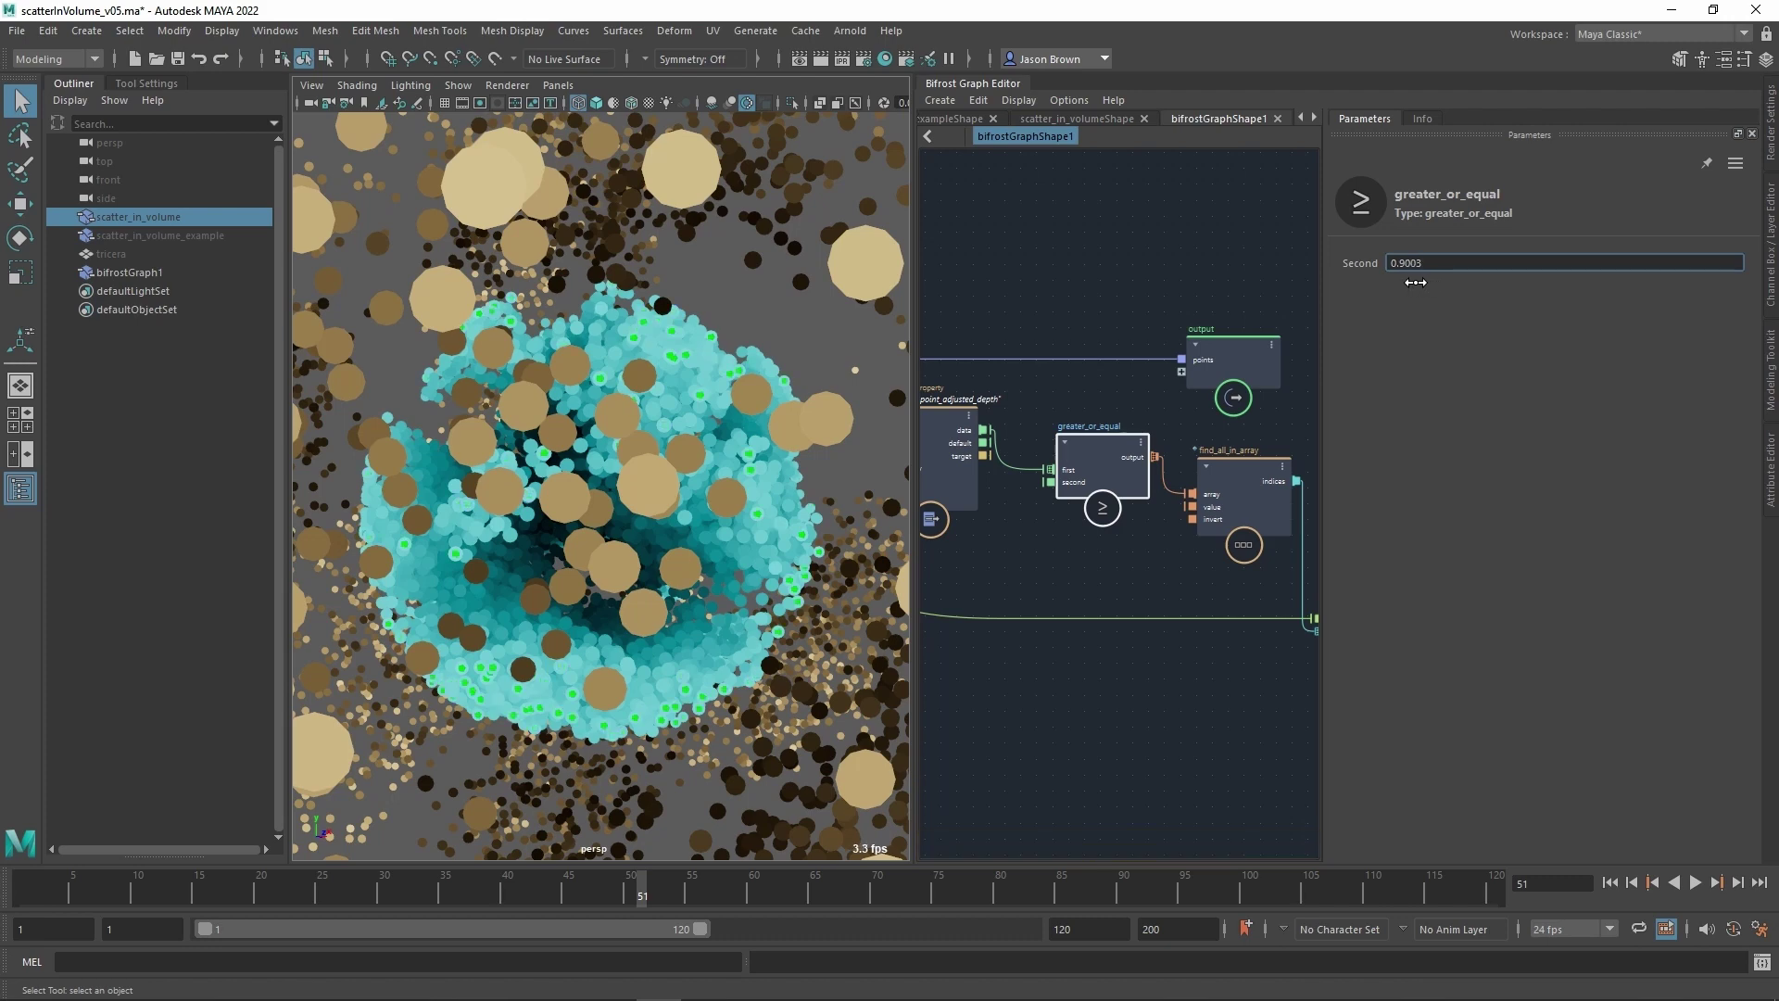
alt+drag(654, 521, 722, 491)
alt+right_drag(723, 491, 797, 568)
alt+drag(632, 537, 510, 514)
drag(1448, 267, 776, 299)
drag(887, 306, 1354, 295)
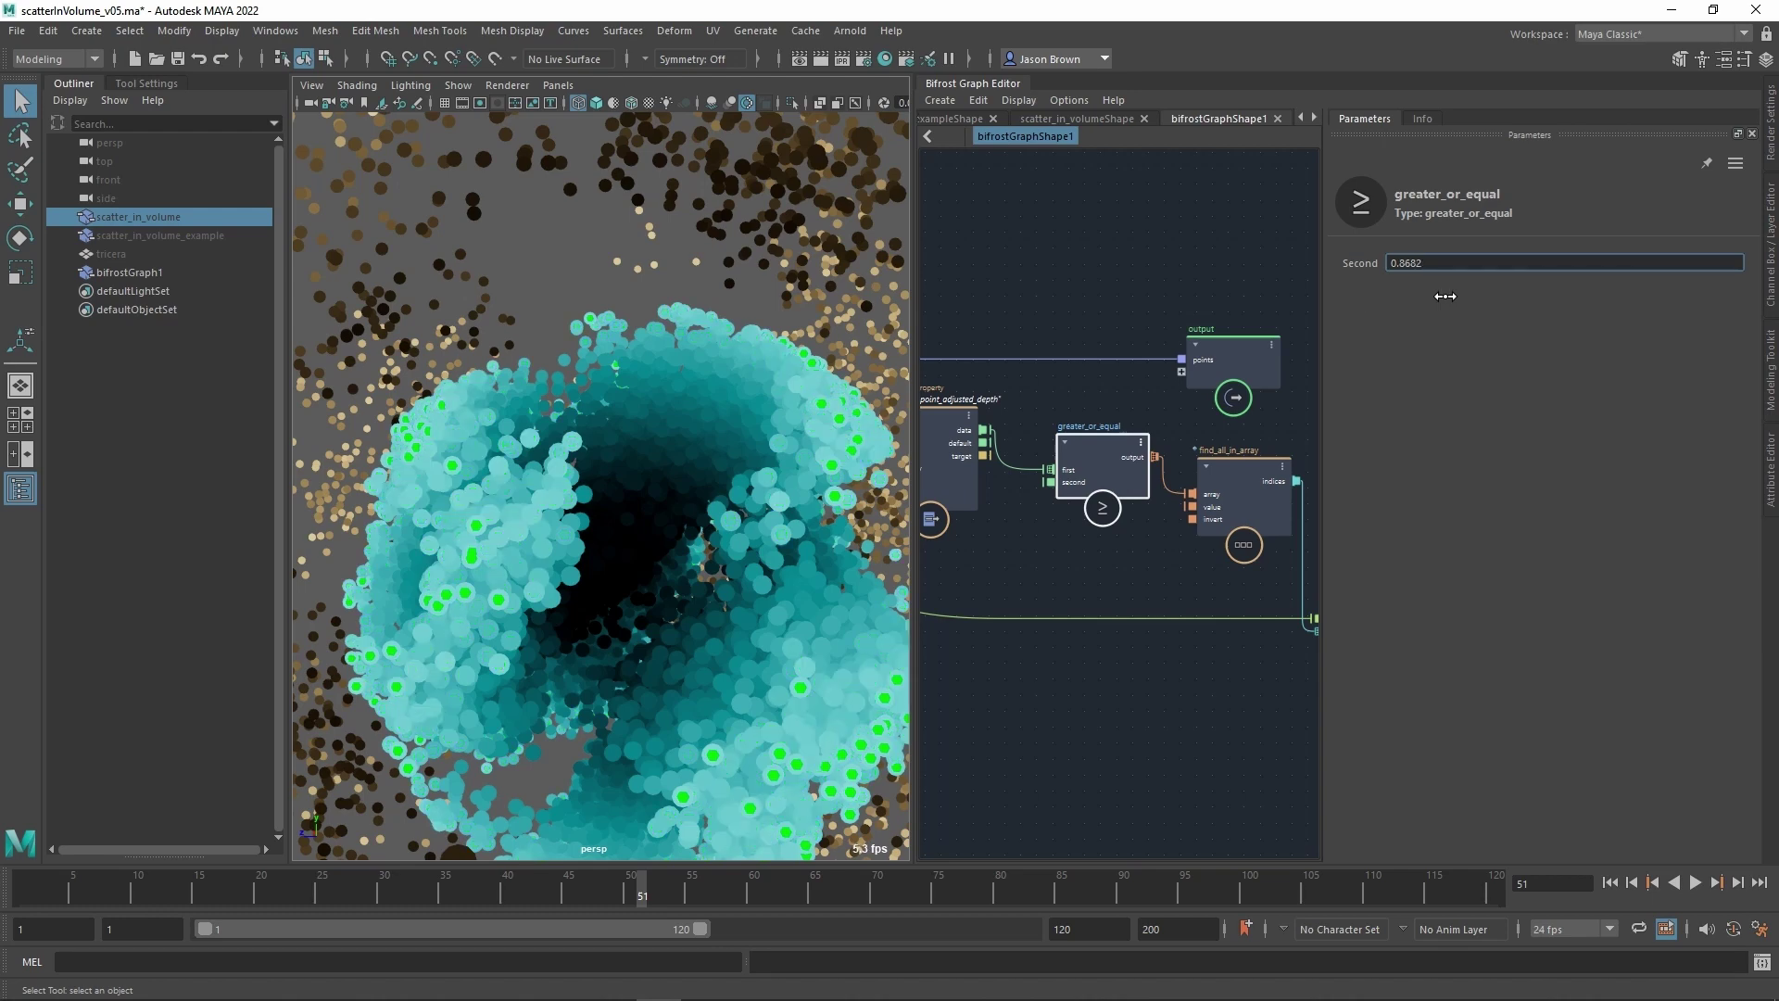
drag(1456, 295, 1447, 295)
Examine the green filtered points on the scattered volume from several angles and view scatter_in_volume's scatter settings.
alt+drag(871, 507, 14, 453)
alt+right_drag(414, 491, 501, 523)
alt+drag(547, 519, 576, 526)
alt+middle_drag(575, 526, 585, 520)
alt+drag(584, 520, 638, 525)
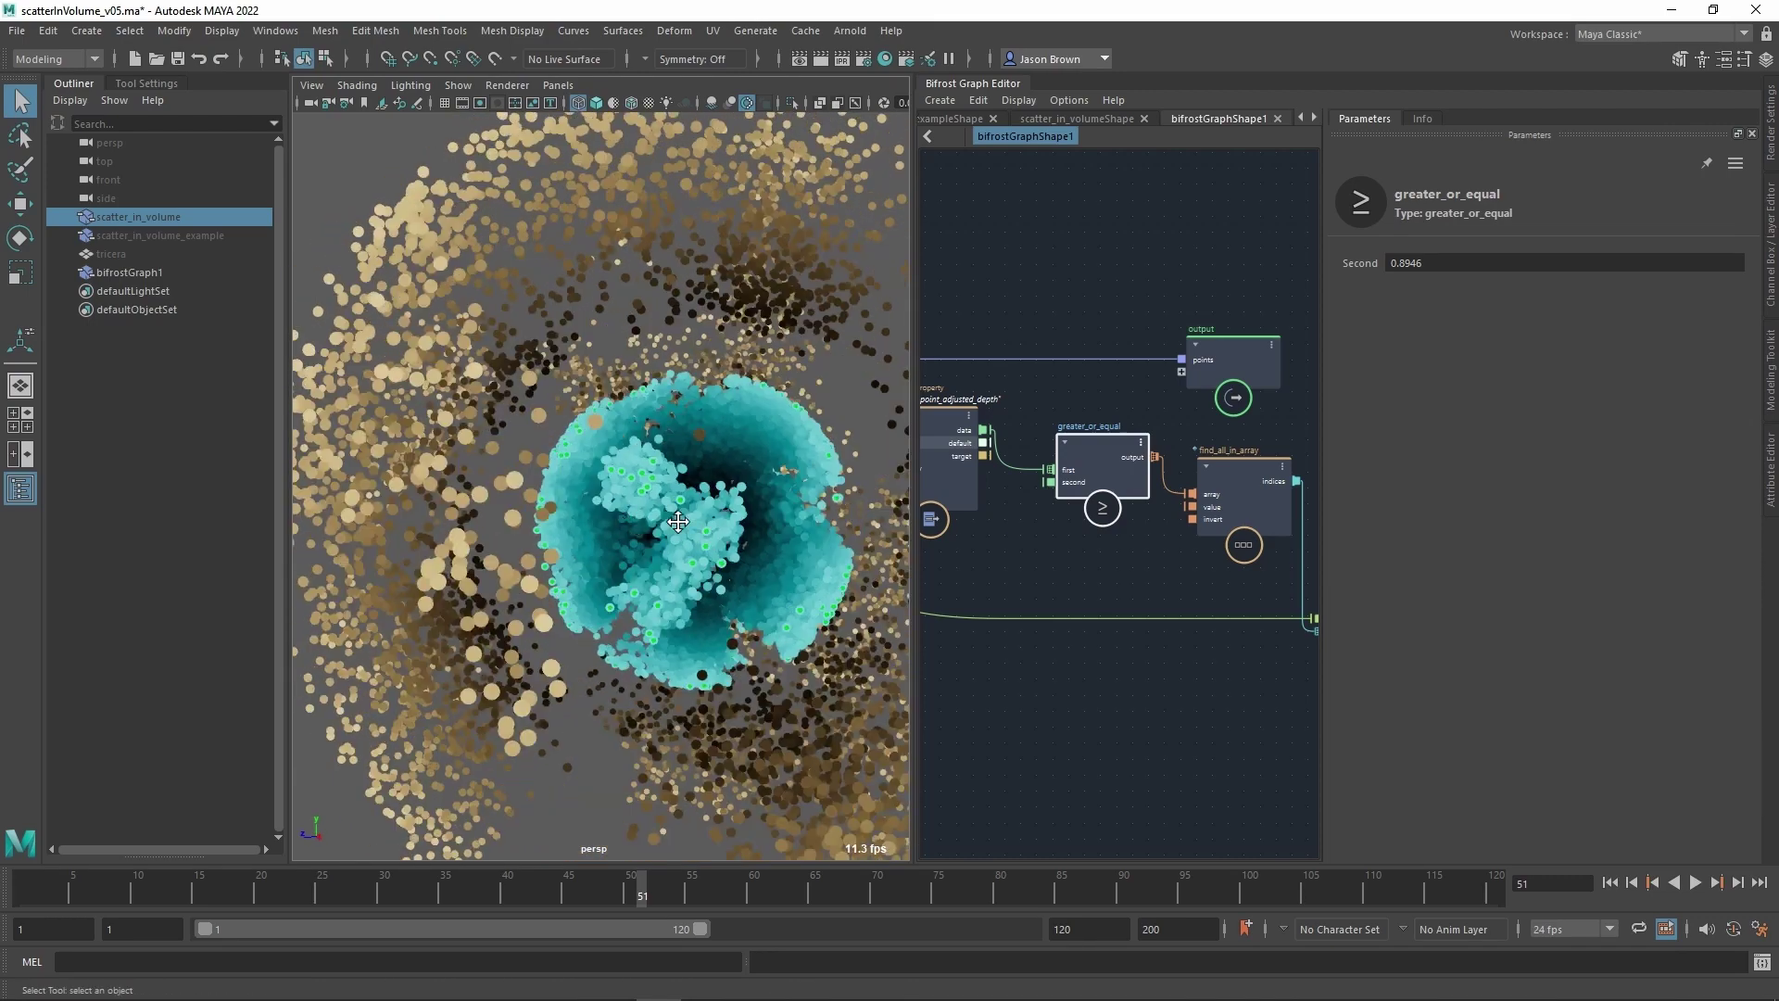
scroll(707, 531, up, 2)
alt+middle_drag(1054, 592, 1208, 589)
click(1028, 436)
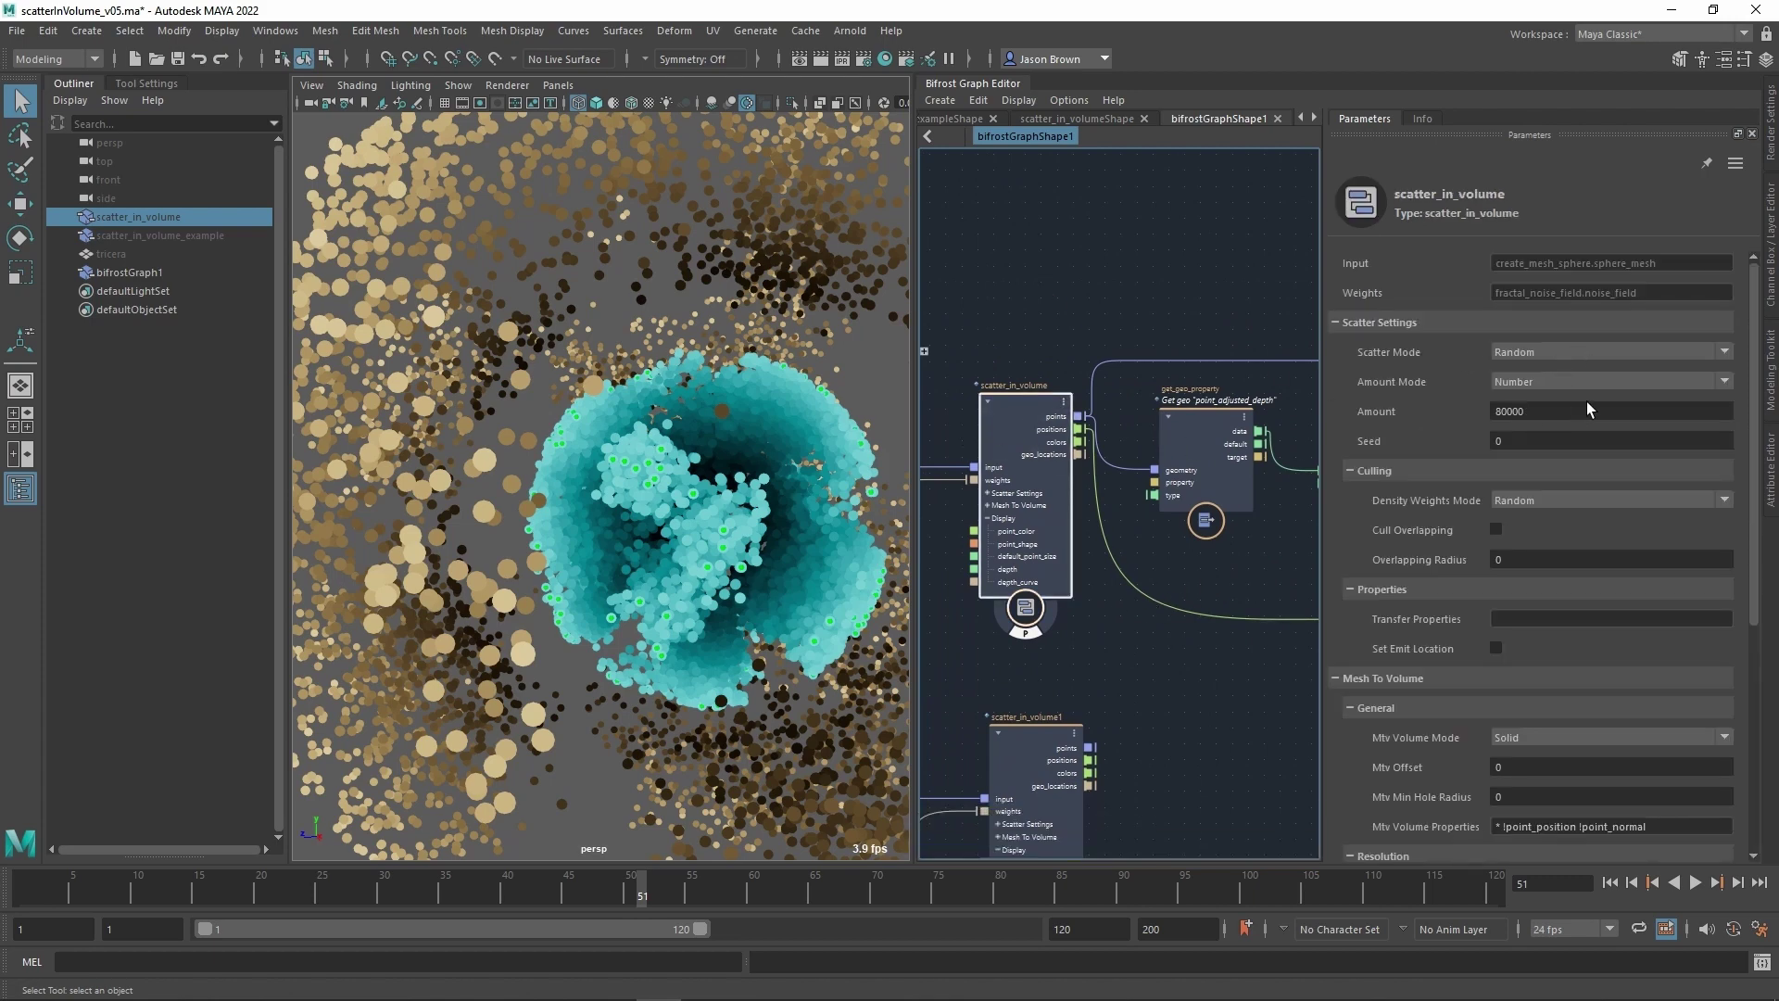
alt+drag(841, 466, 997, 448)
alt+right_drag(997, 448, 649, 454)
alt+drag(649, 454, 528, 463)
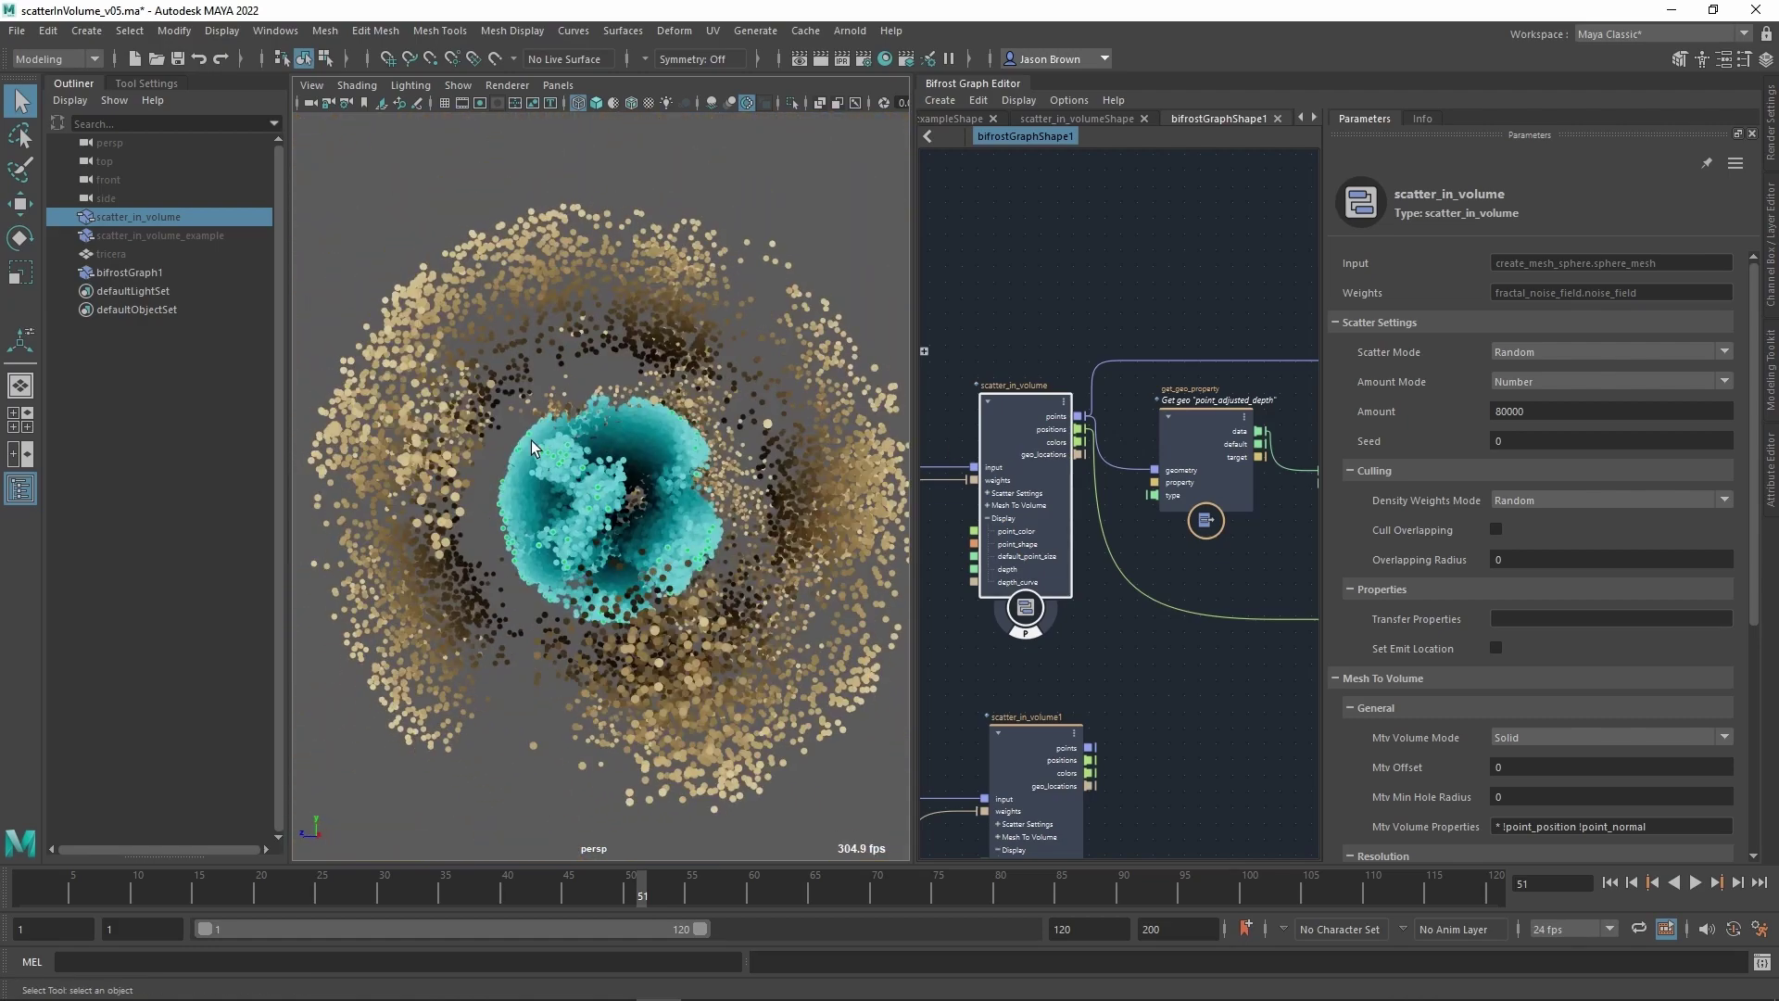
alt+right_drag(529, 463, 628, 474)
alt+drag(628, 474, 647, 497)
alt+right_drag(646, 497, 685, 500)
Move pnt_display well beyond get_from_array to free up room between the two nodes.
alt+middle_drag(1174, 552, 948, 445)
mouse_move(1141, 516)
alt+right_down()
mouse_move(1104, 537)
mouse_move(921, 492)
mouse_move(1170, 519)
alt+right_up()
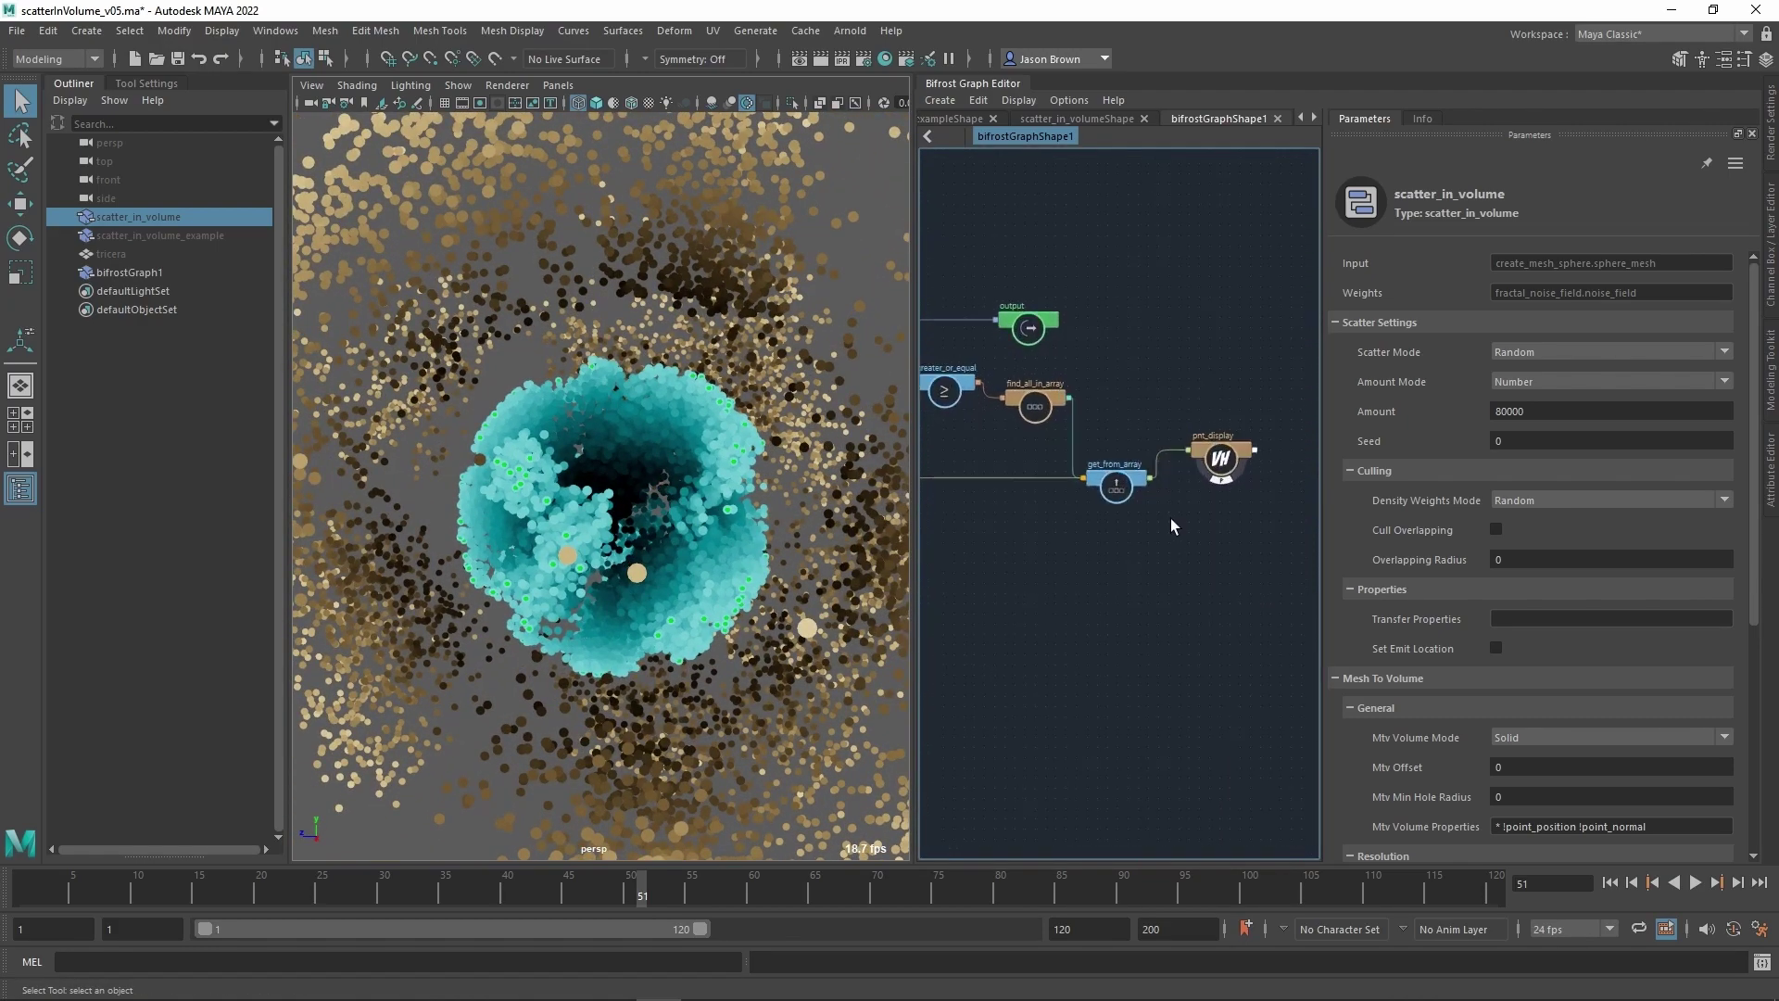
drag(1233, 460, 1343, 439)
alt+middle_drag(1229, 492, 1070, 499)
drag(1177, 452, 1221, 474)
alt+middle_drag(1185, 507, 1440, 451)
alt+middle_drag(1249, 508, 1207, 486)
mouse_move(1207, 487)
alt+right_down()
mouse_move(1191, 484)
mouse_move(1226, 477)
alt+right_up()
alt+middle_drag(1226, 477, 1178, 506)
scroll(1177, 505, up, 1)
click(1065, 461)
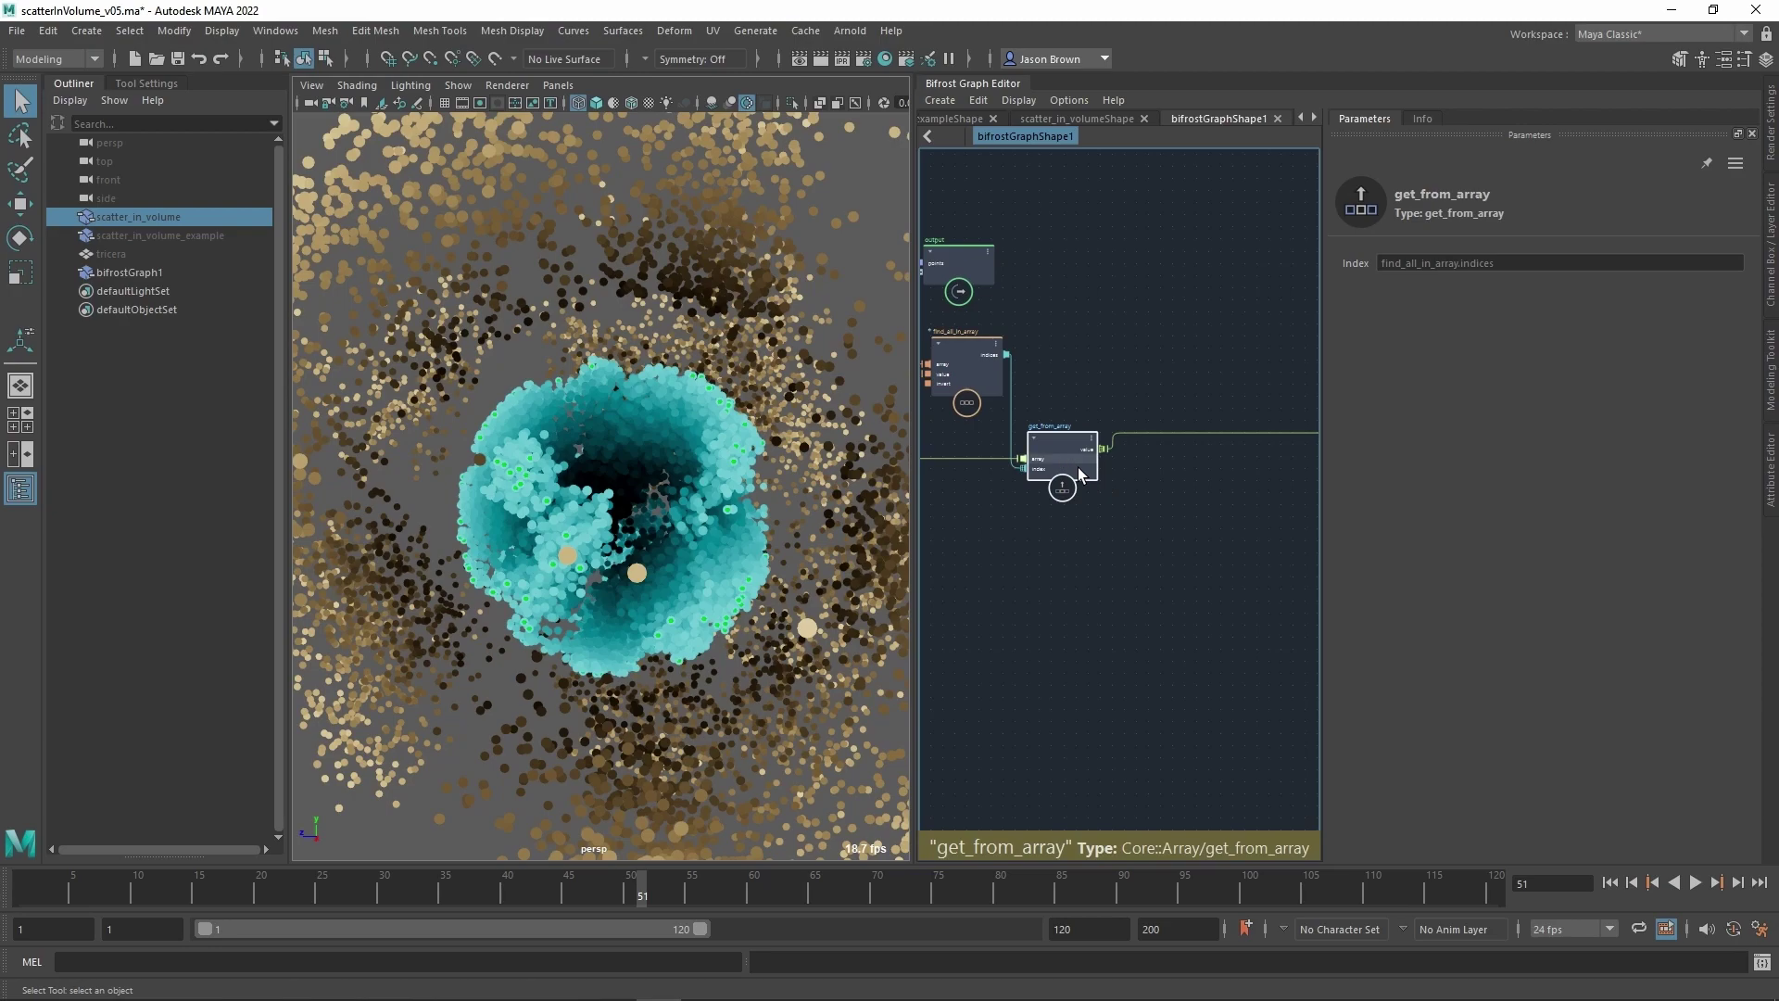
drag(1104, 449, 1165, 556)
alt+drag(642, 444, 690, 435)
alt+drag(735, 367, 844, 386)
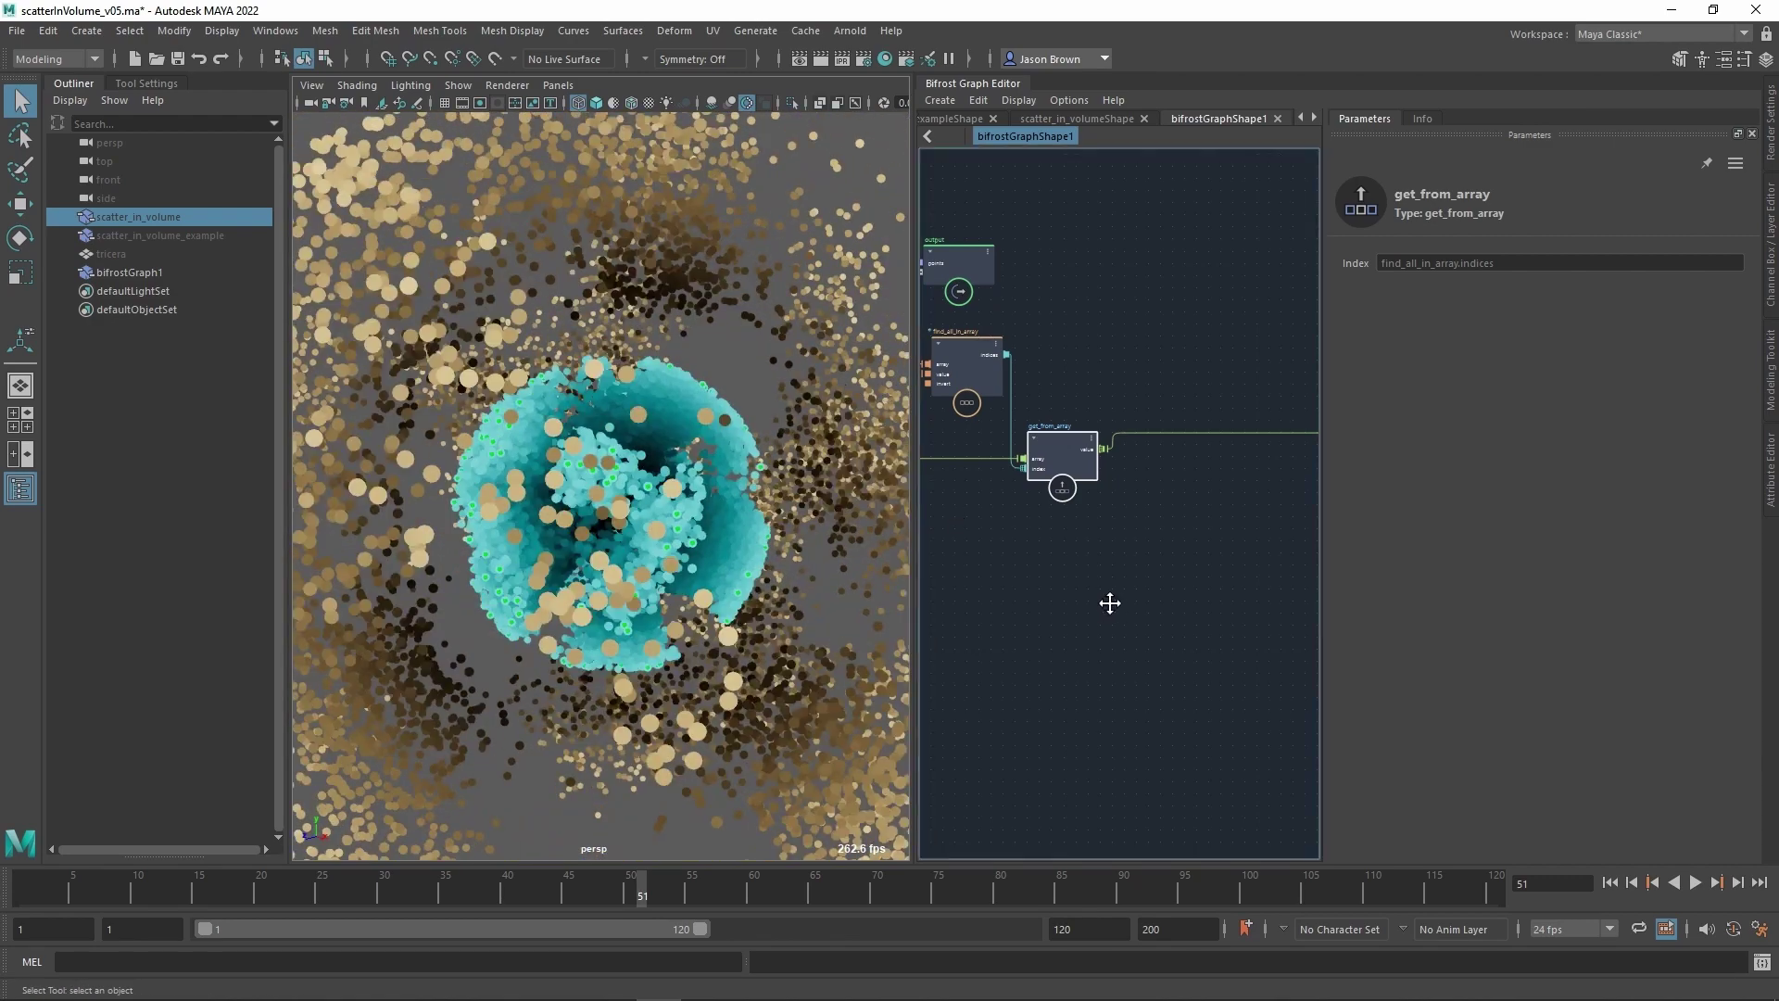
Add a get_closest_point node fed by scatter_in_volume1's points and place it farther along the graph, below the filter nodes.
alt+middle_drag(1109, 603, 1307, 473)
scroll(1045, 491, down, 3)
scroll(1043, 487, up, 4)
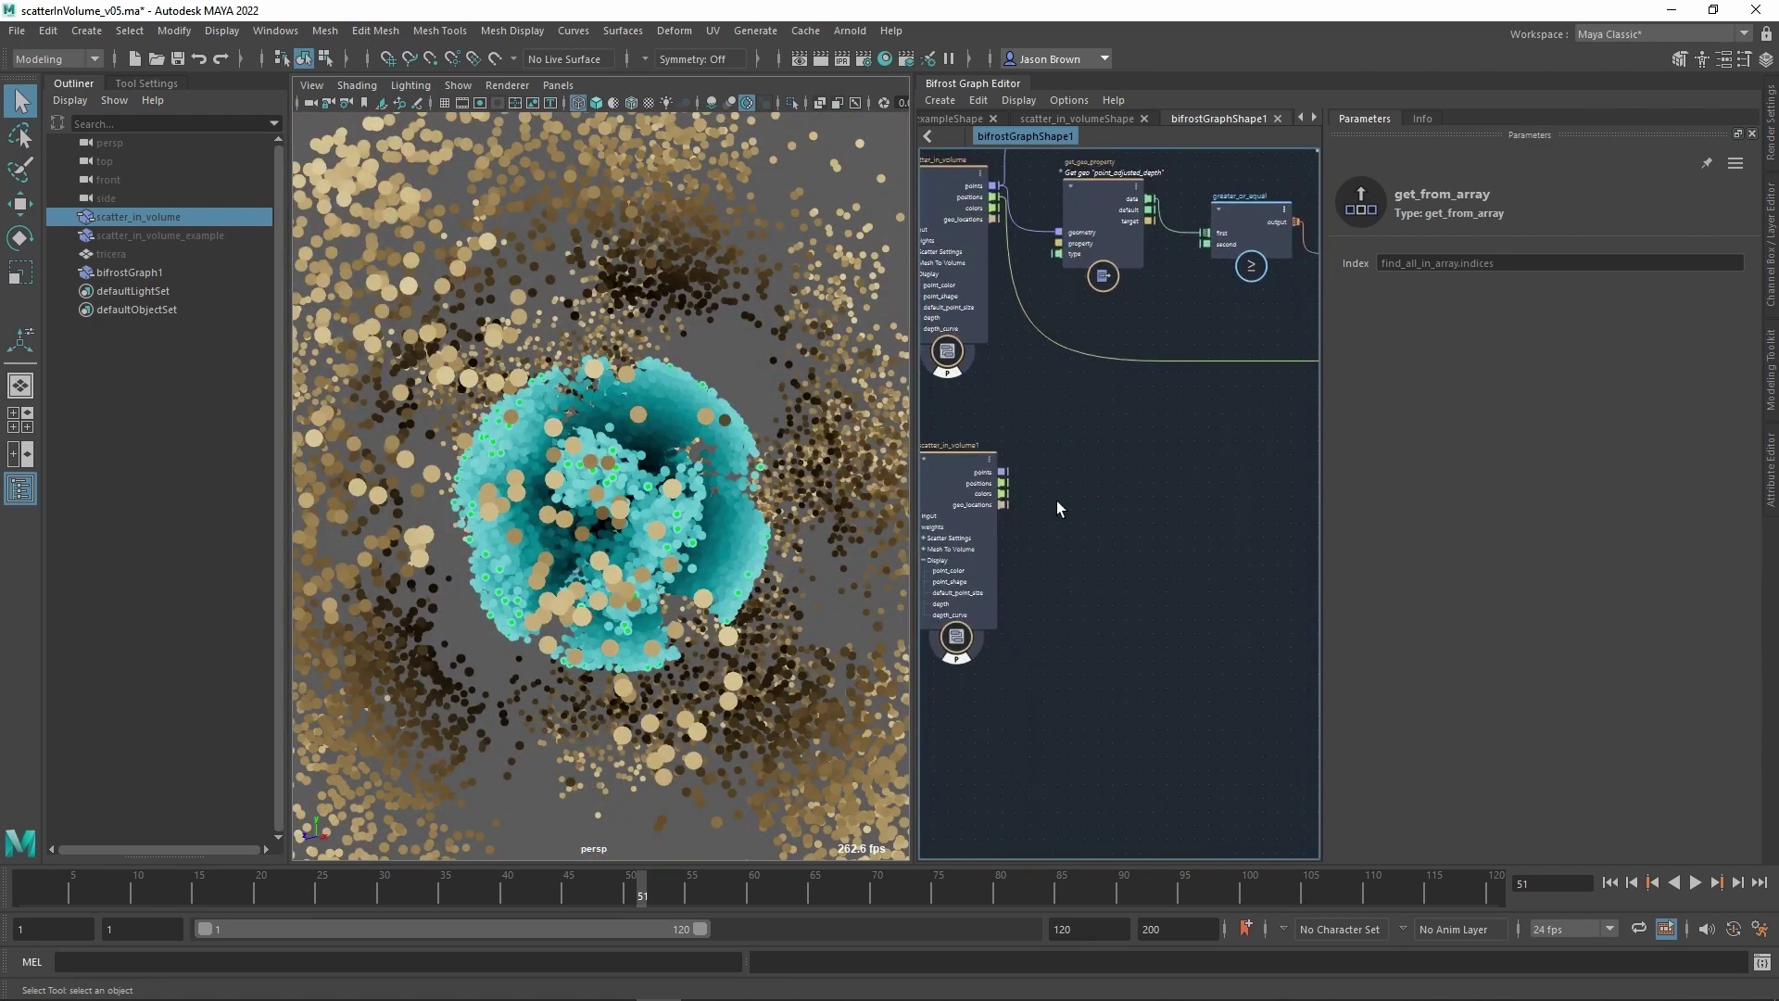
drag(1002, 473, 1140, 484)
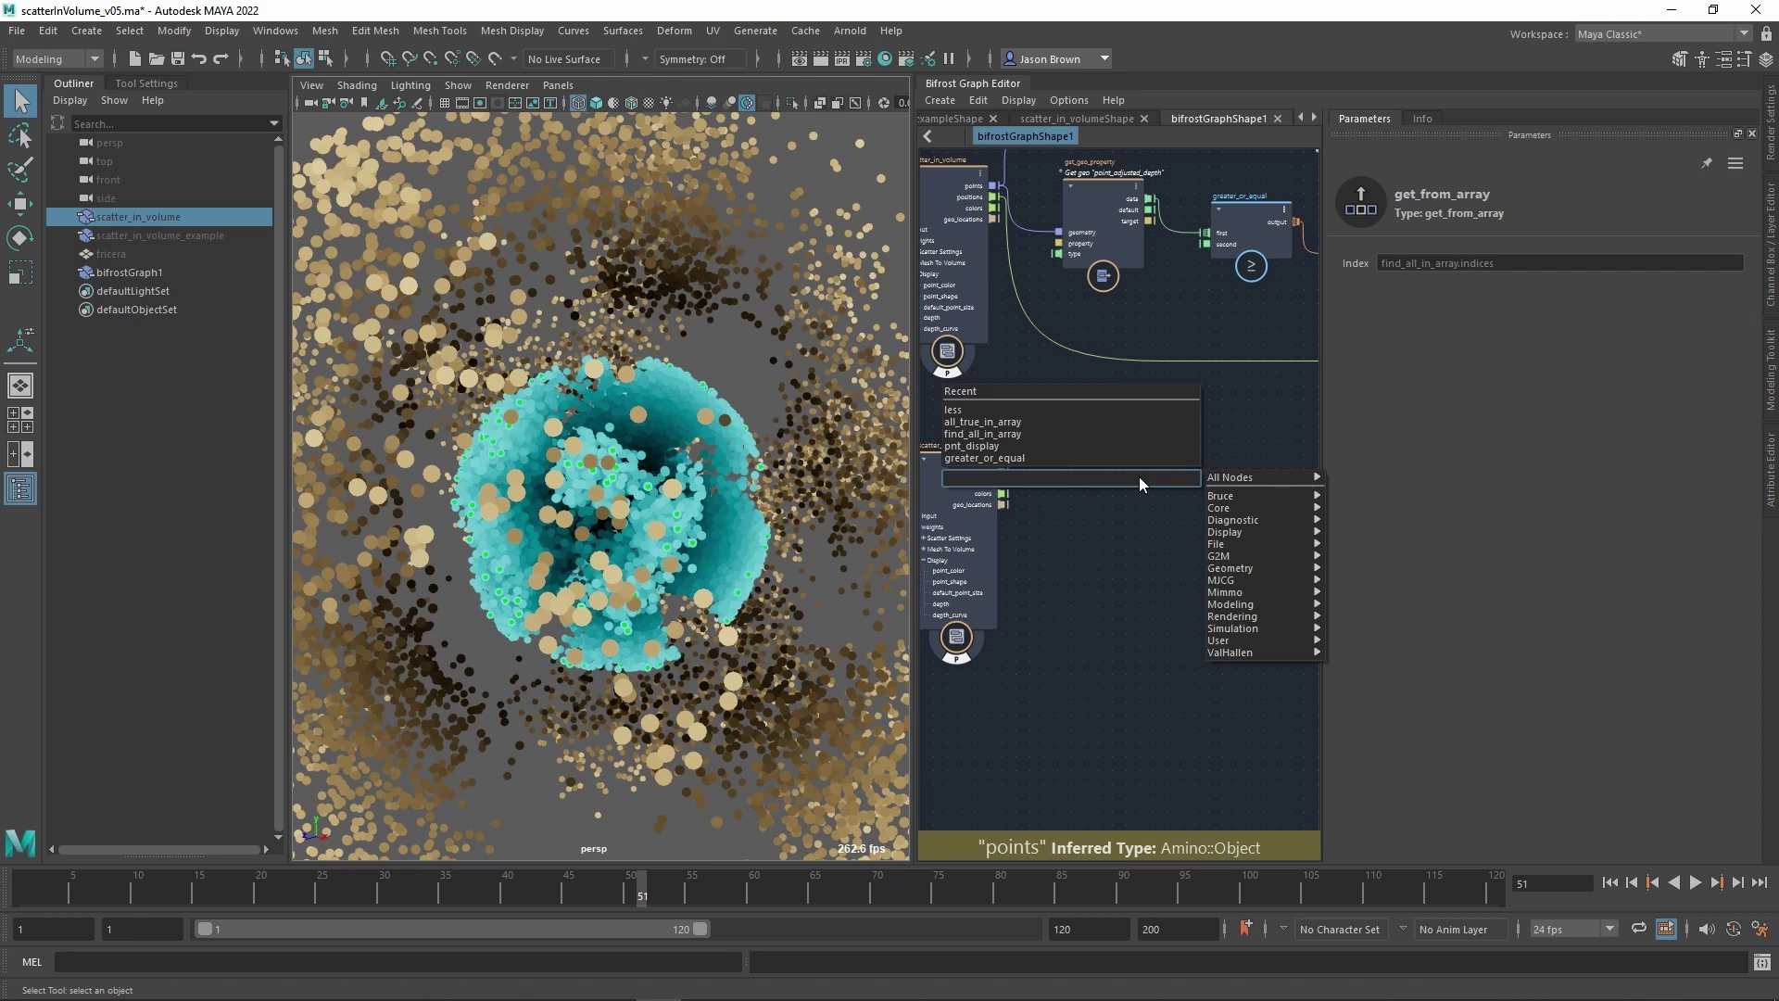
text(radius)
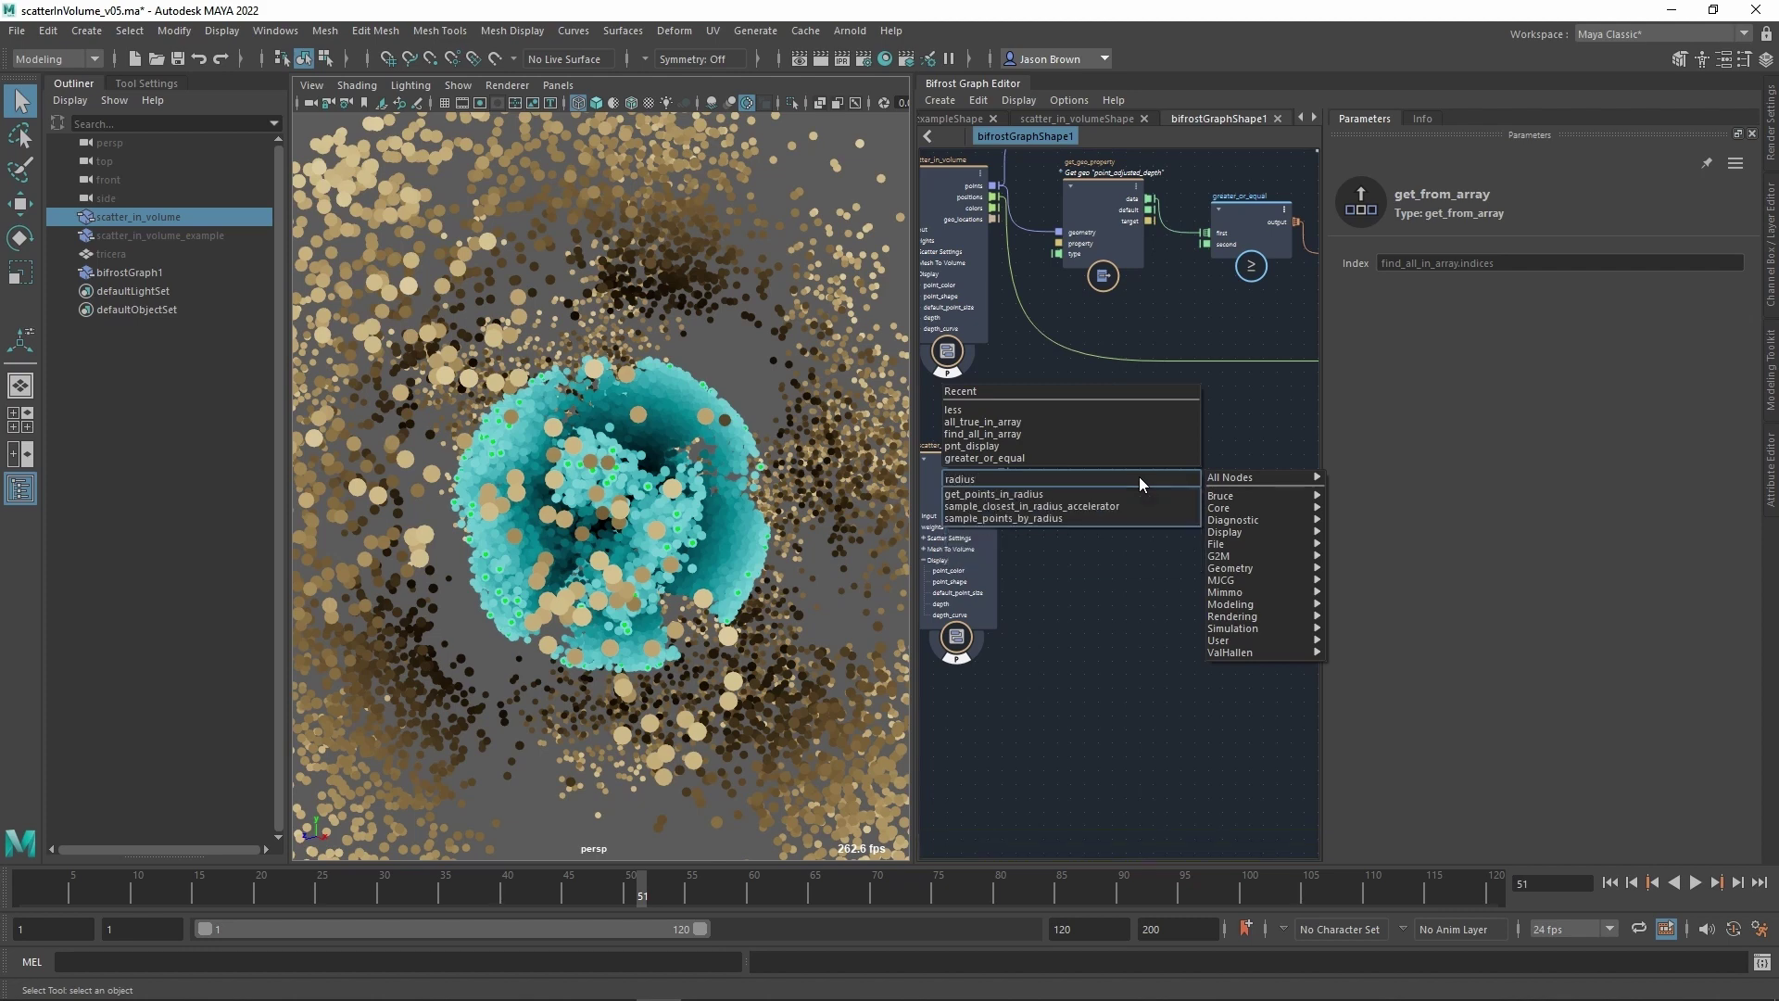
key(ctrl+a)
text(closest)
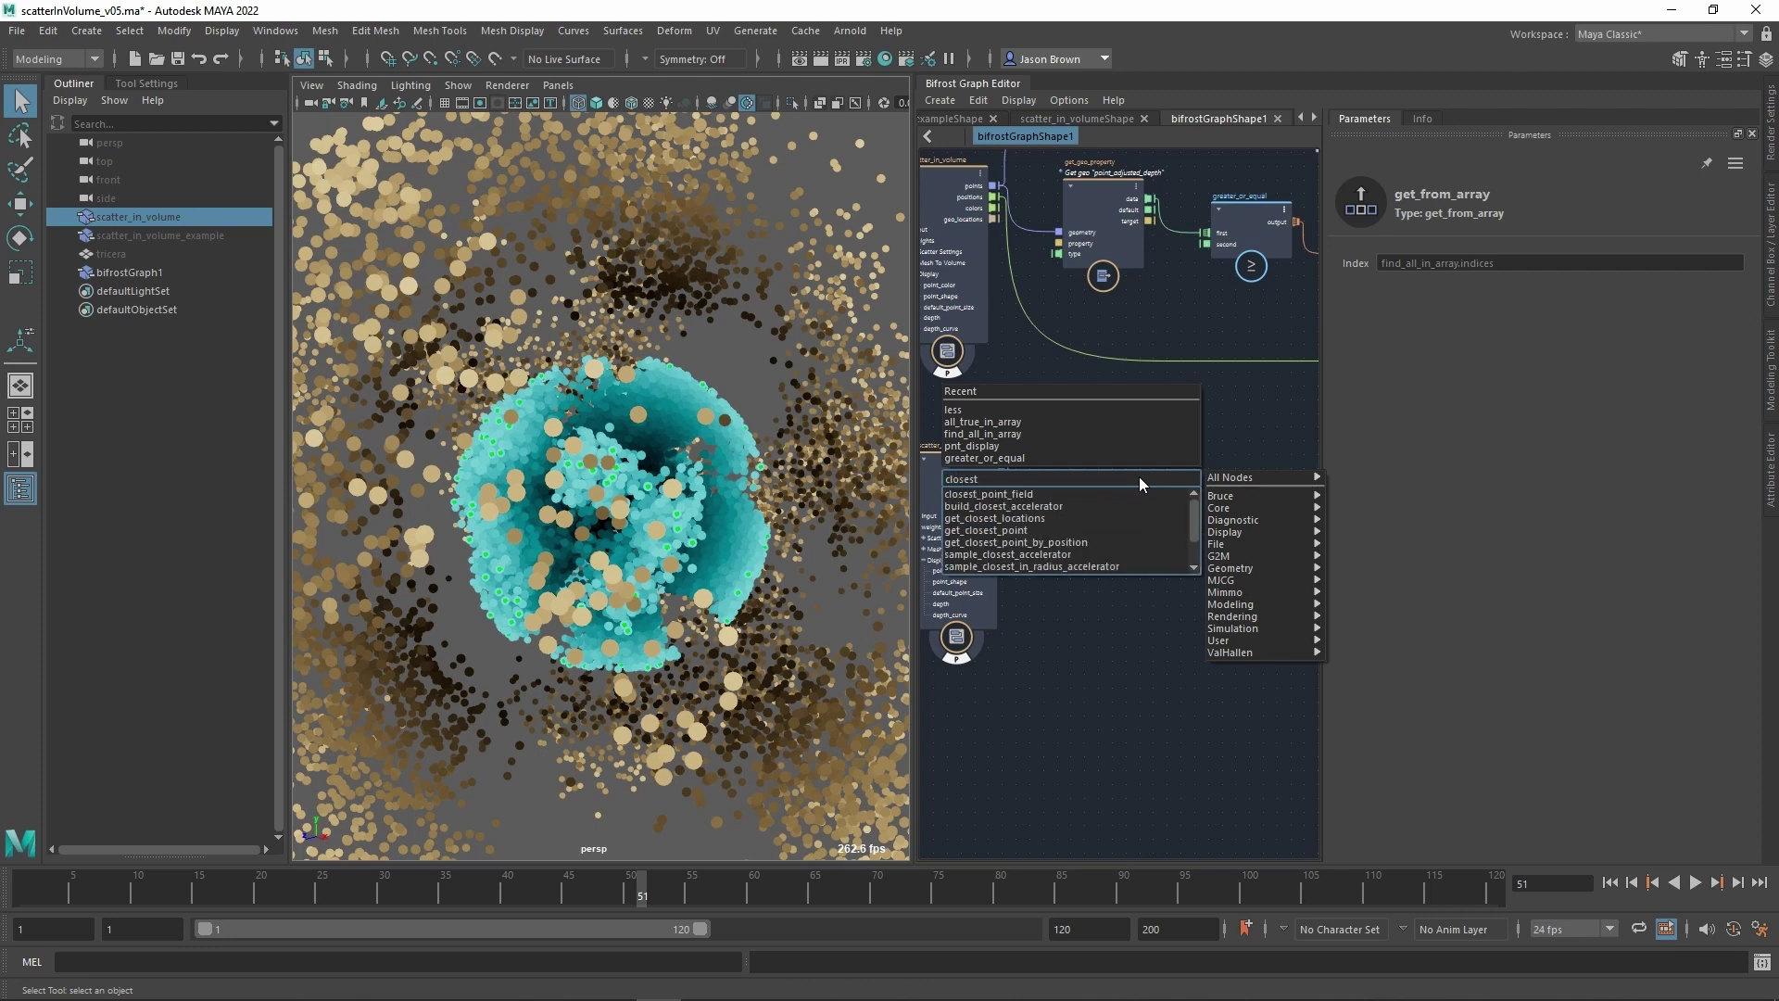
click(1049, 530)
drag(1139, 506, 1306, 483)
alt+middle_drag(1158, 449, 992, 467)
Read get_closest_point's documentation to check which geometry types it supports, and compare with scatter_in_volume1's points output.
click(1434, 124)
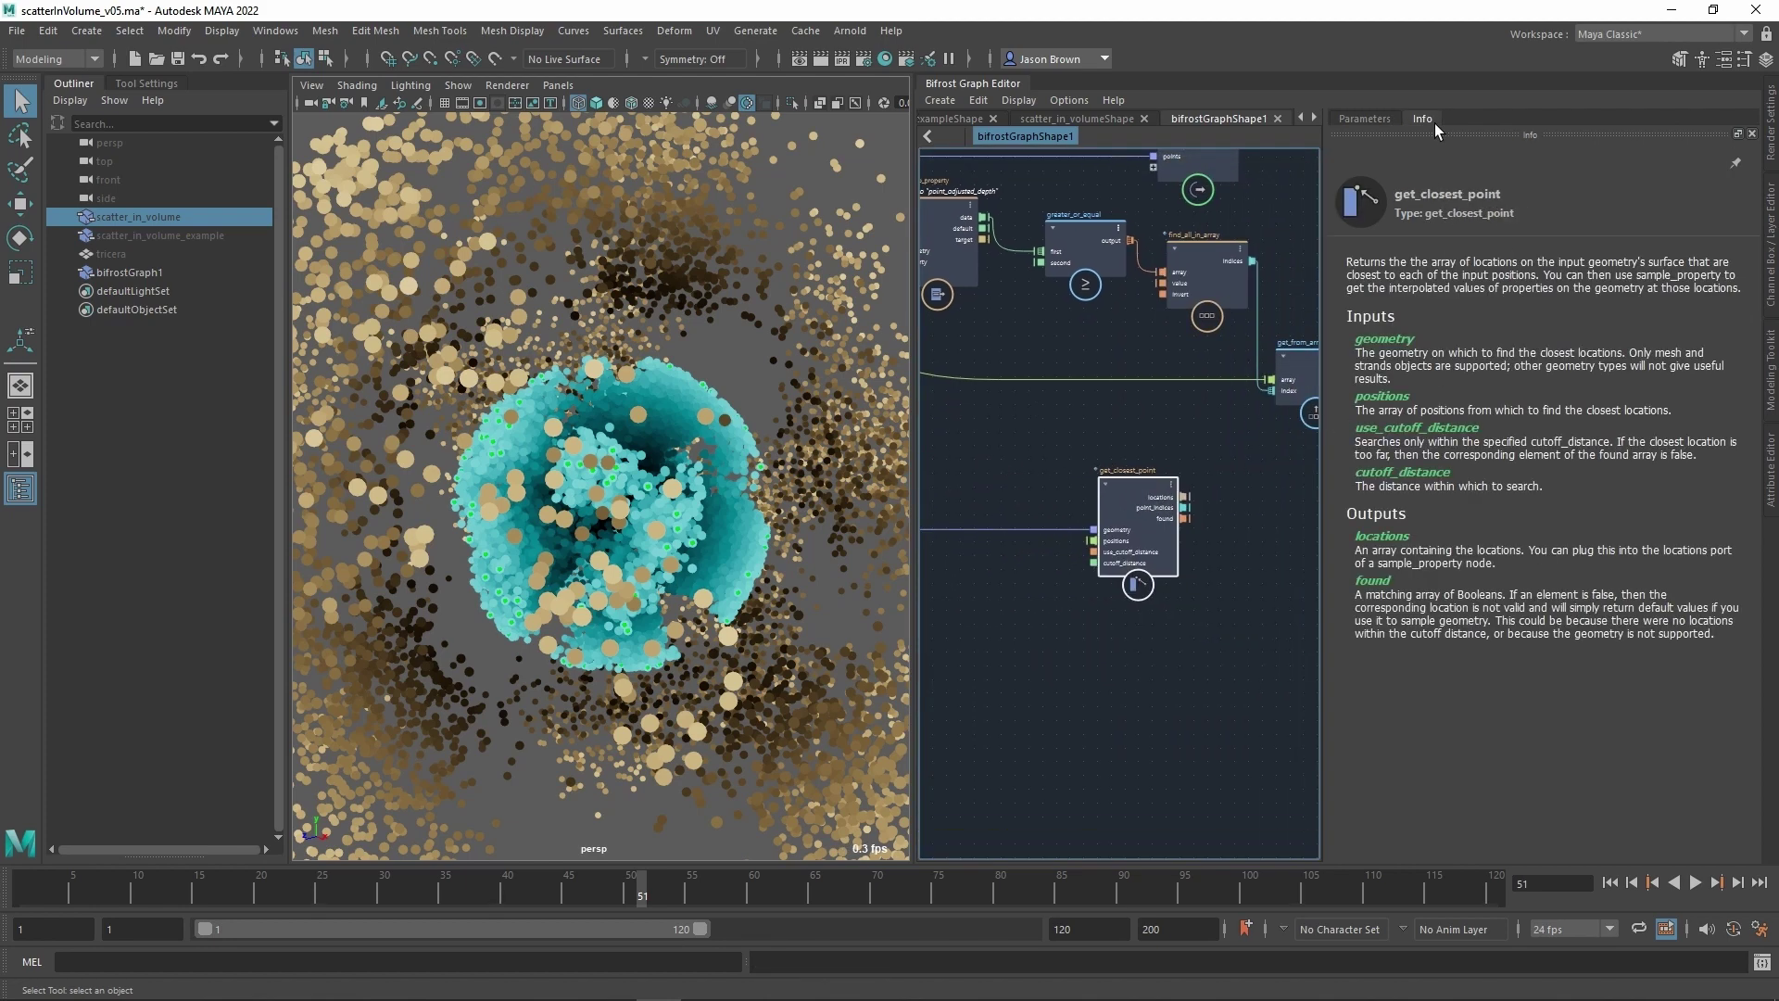
drag(1628, 353, 1402, 374)
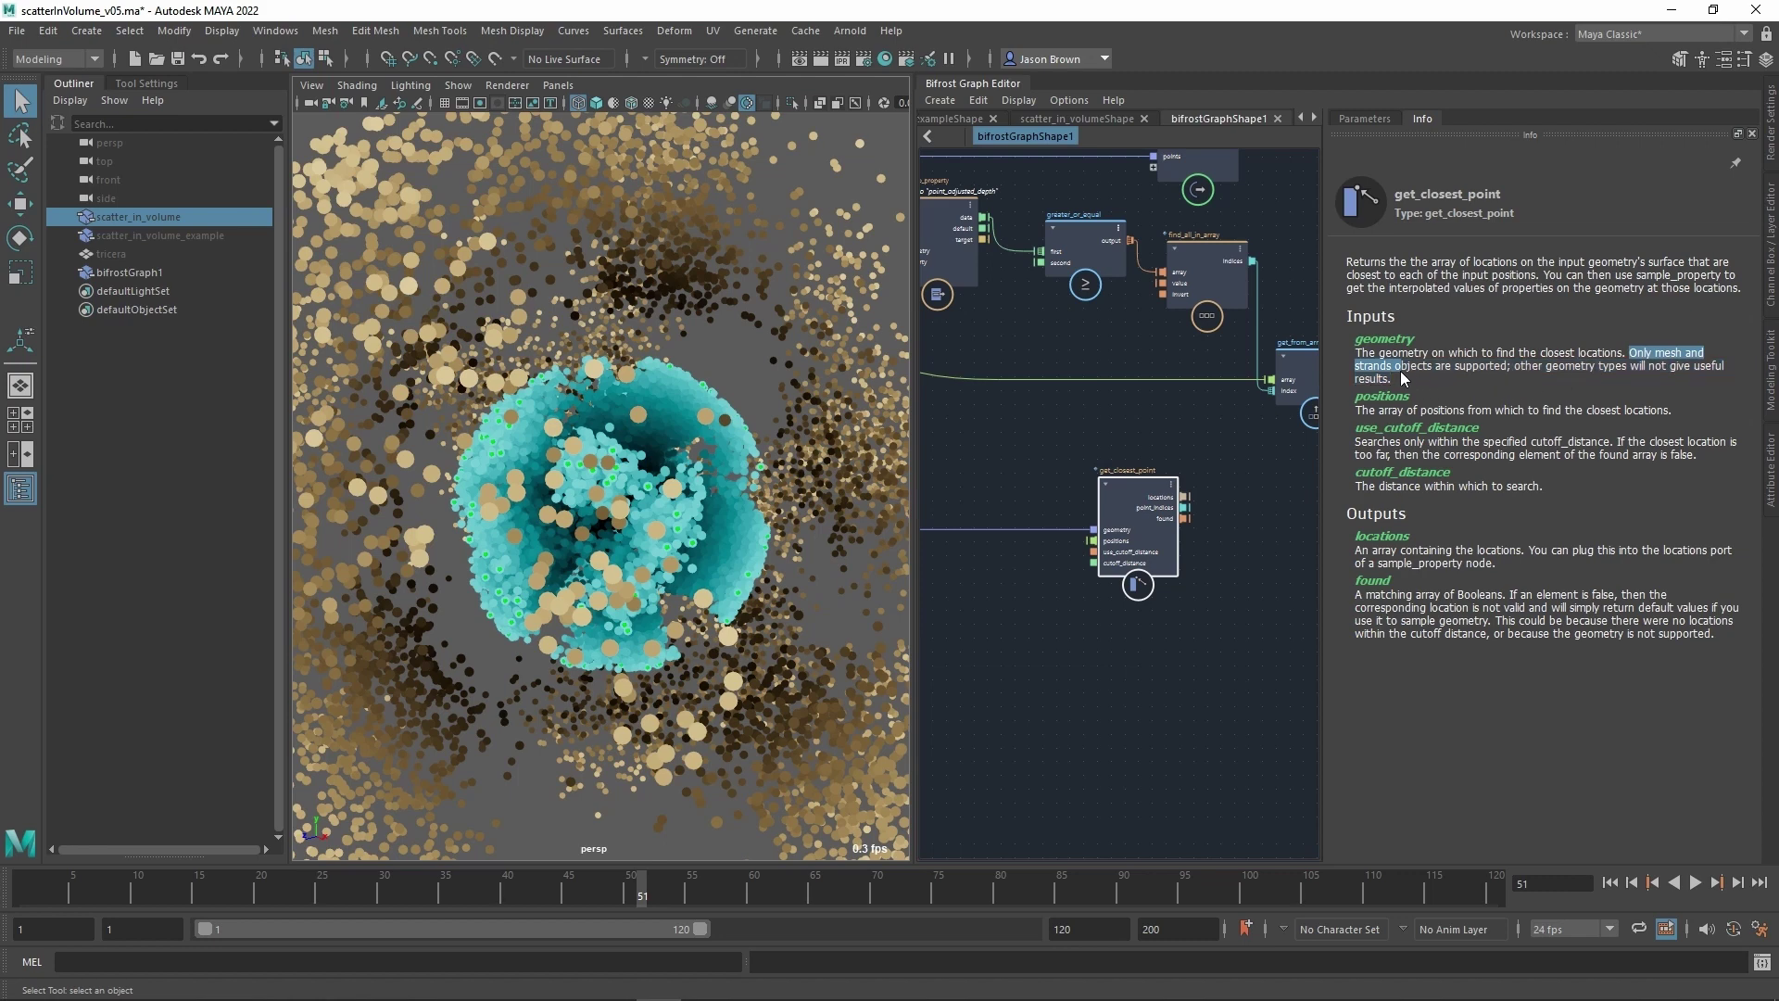
drag(1540, 367, 1524, 386)
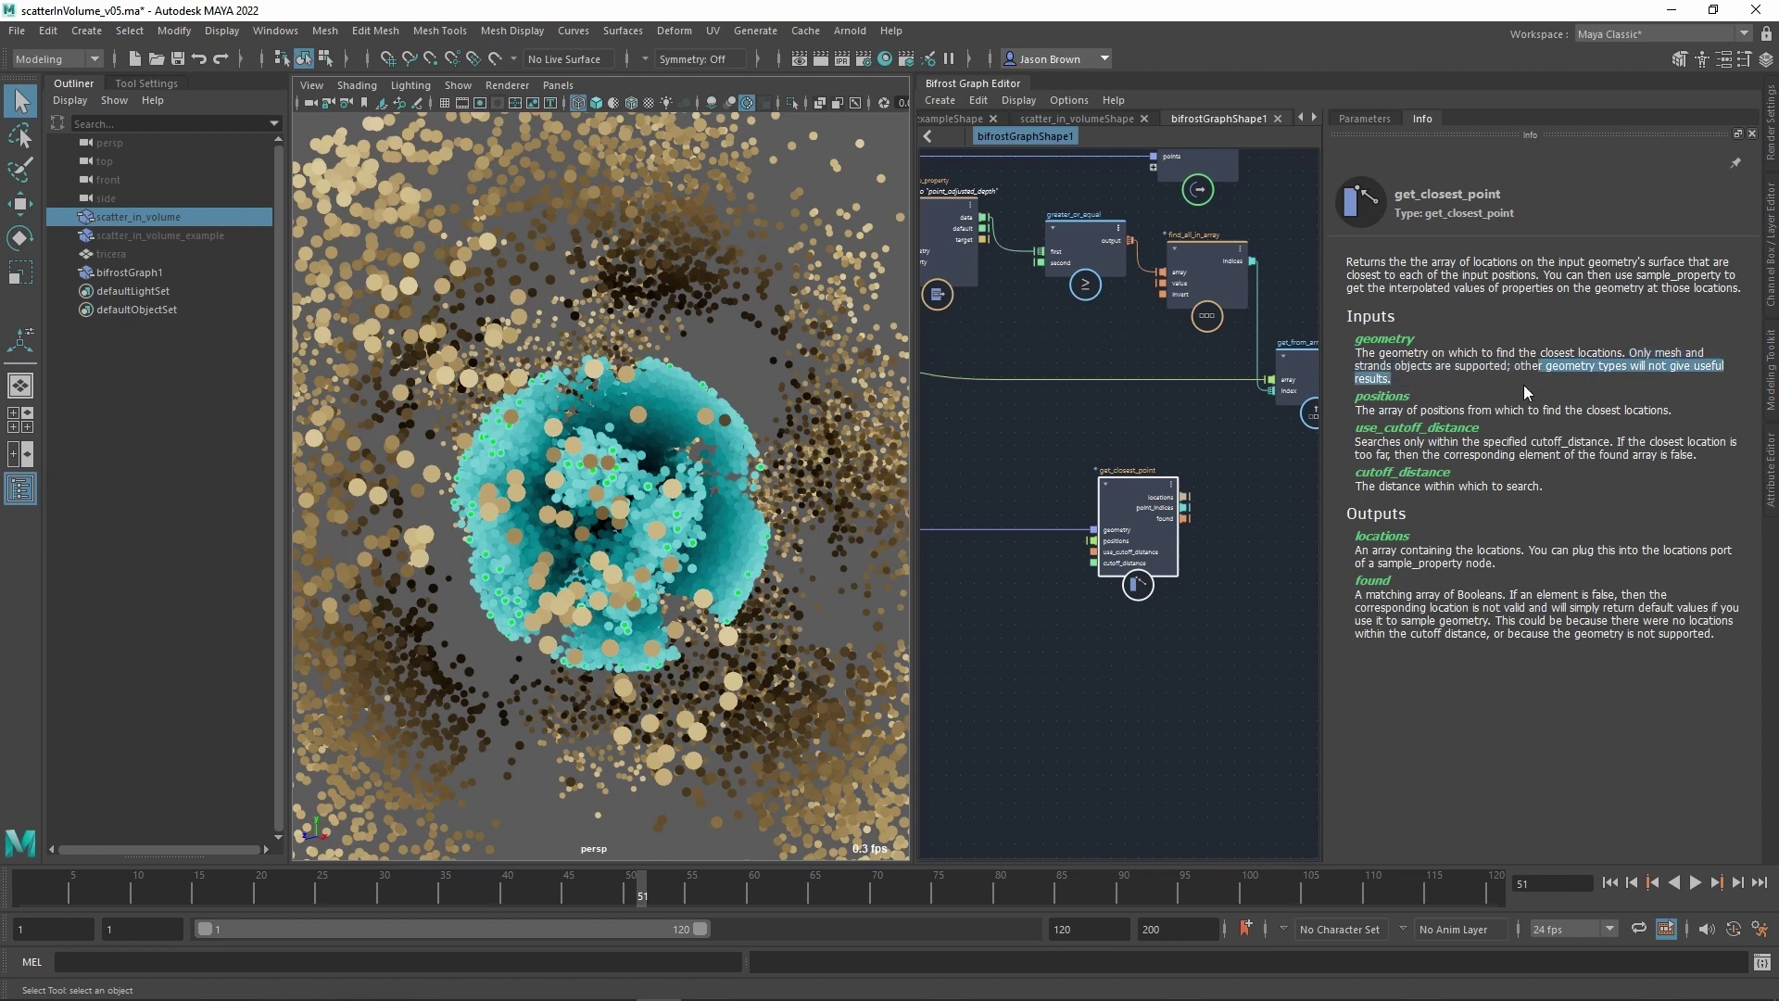
middle_drag(1079, 537, 1285, 528)
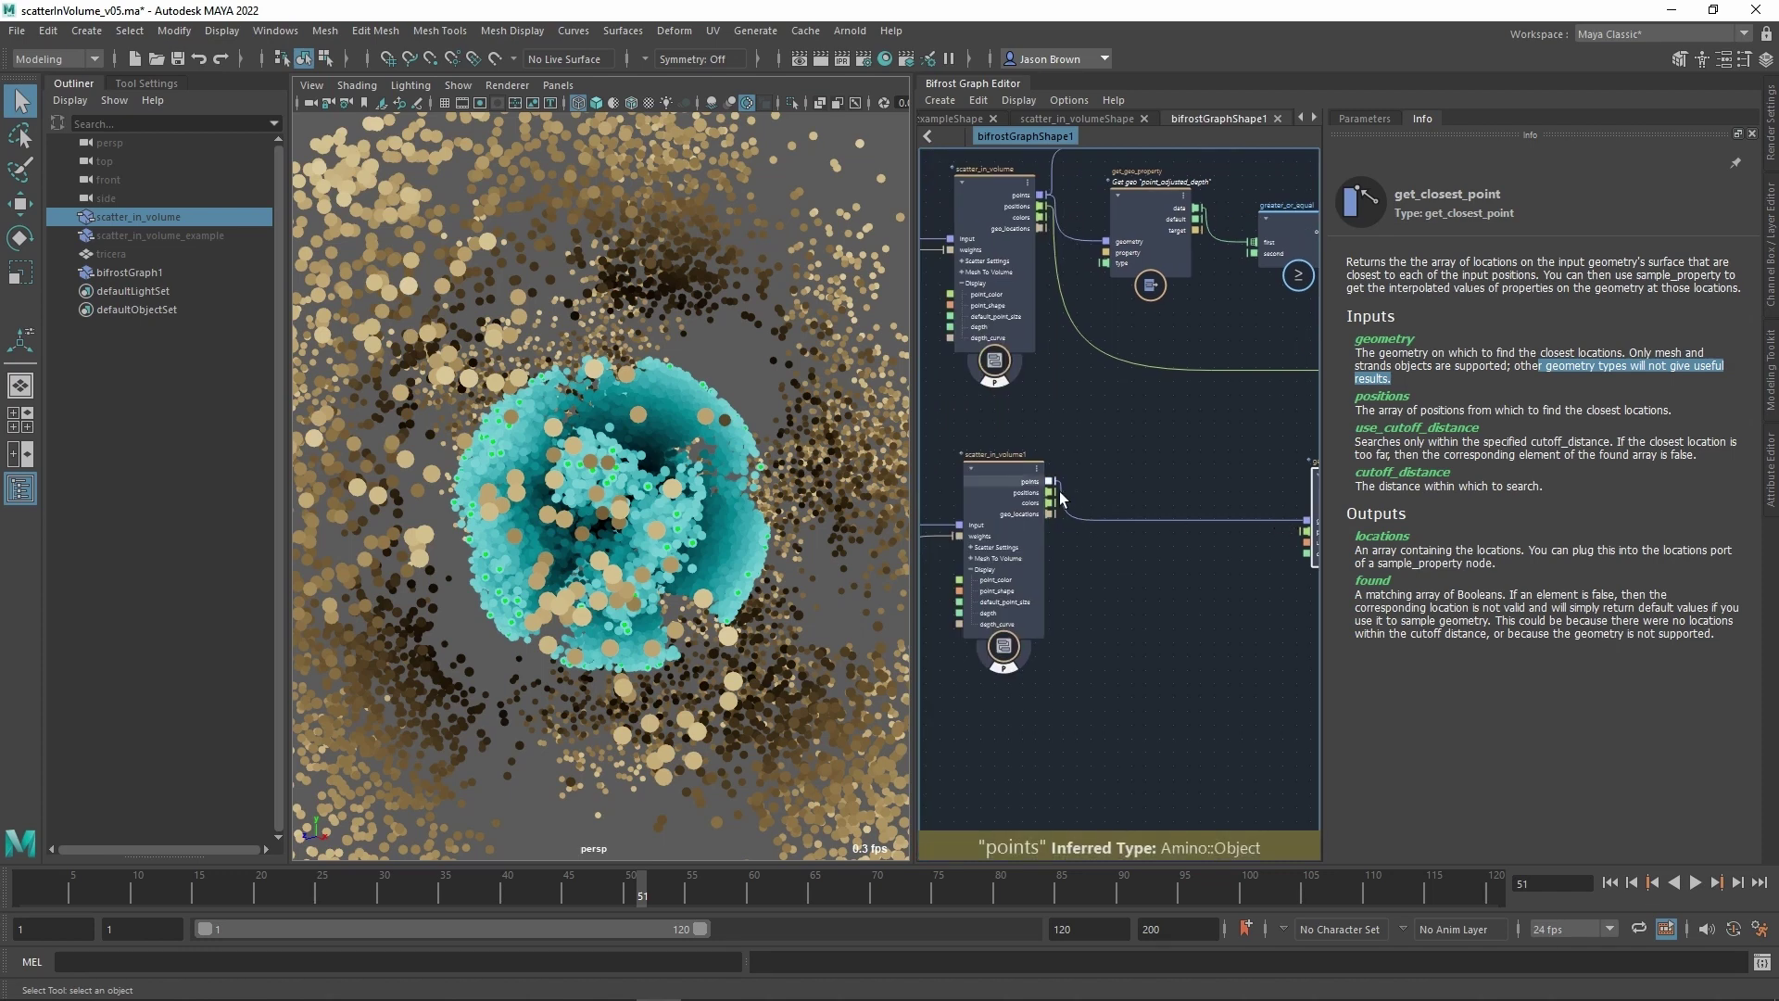
key(f)
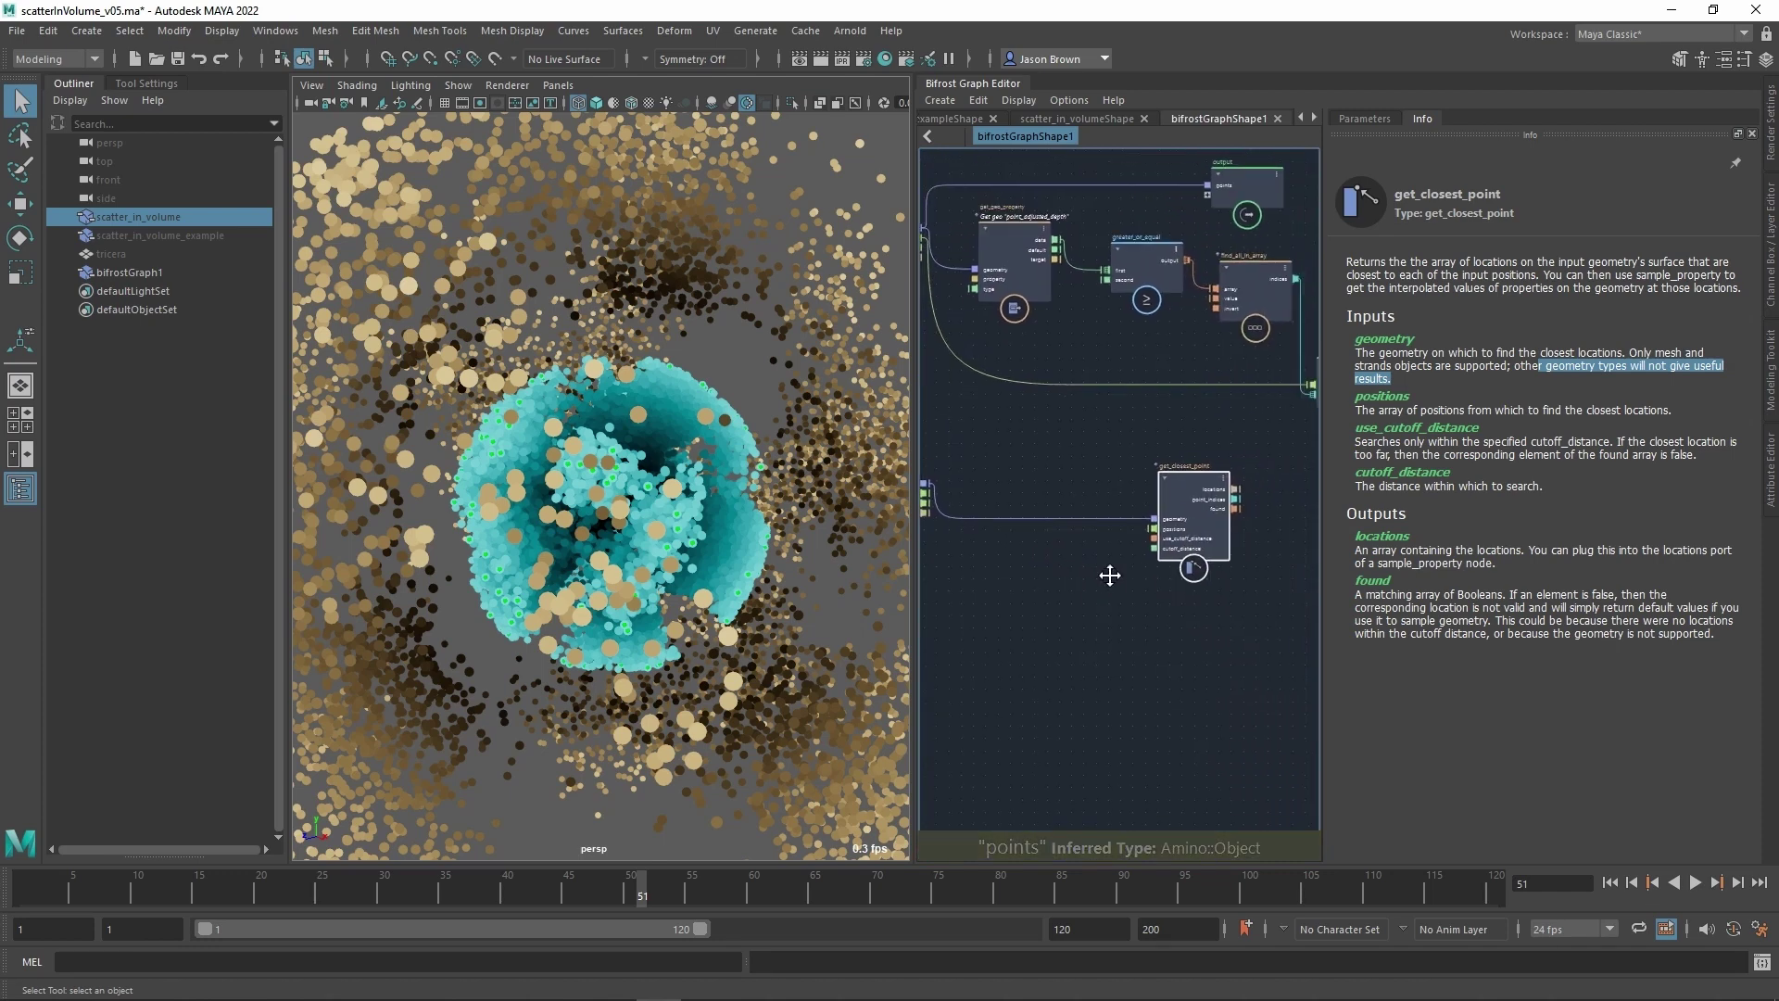
Shift get_closest_point closer to the filter nodes and add a get_closest_point_by_position compound beside it.
drag(1071, 489, 1111, 418)
middle_drag(1177, 471, 1308, 495)
alt+right_drag(1154, 475, 1137, 531)
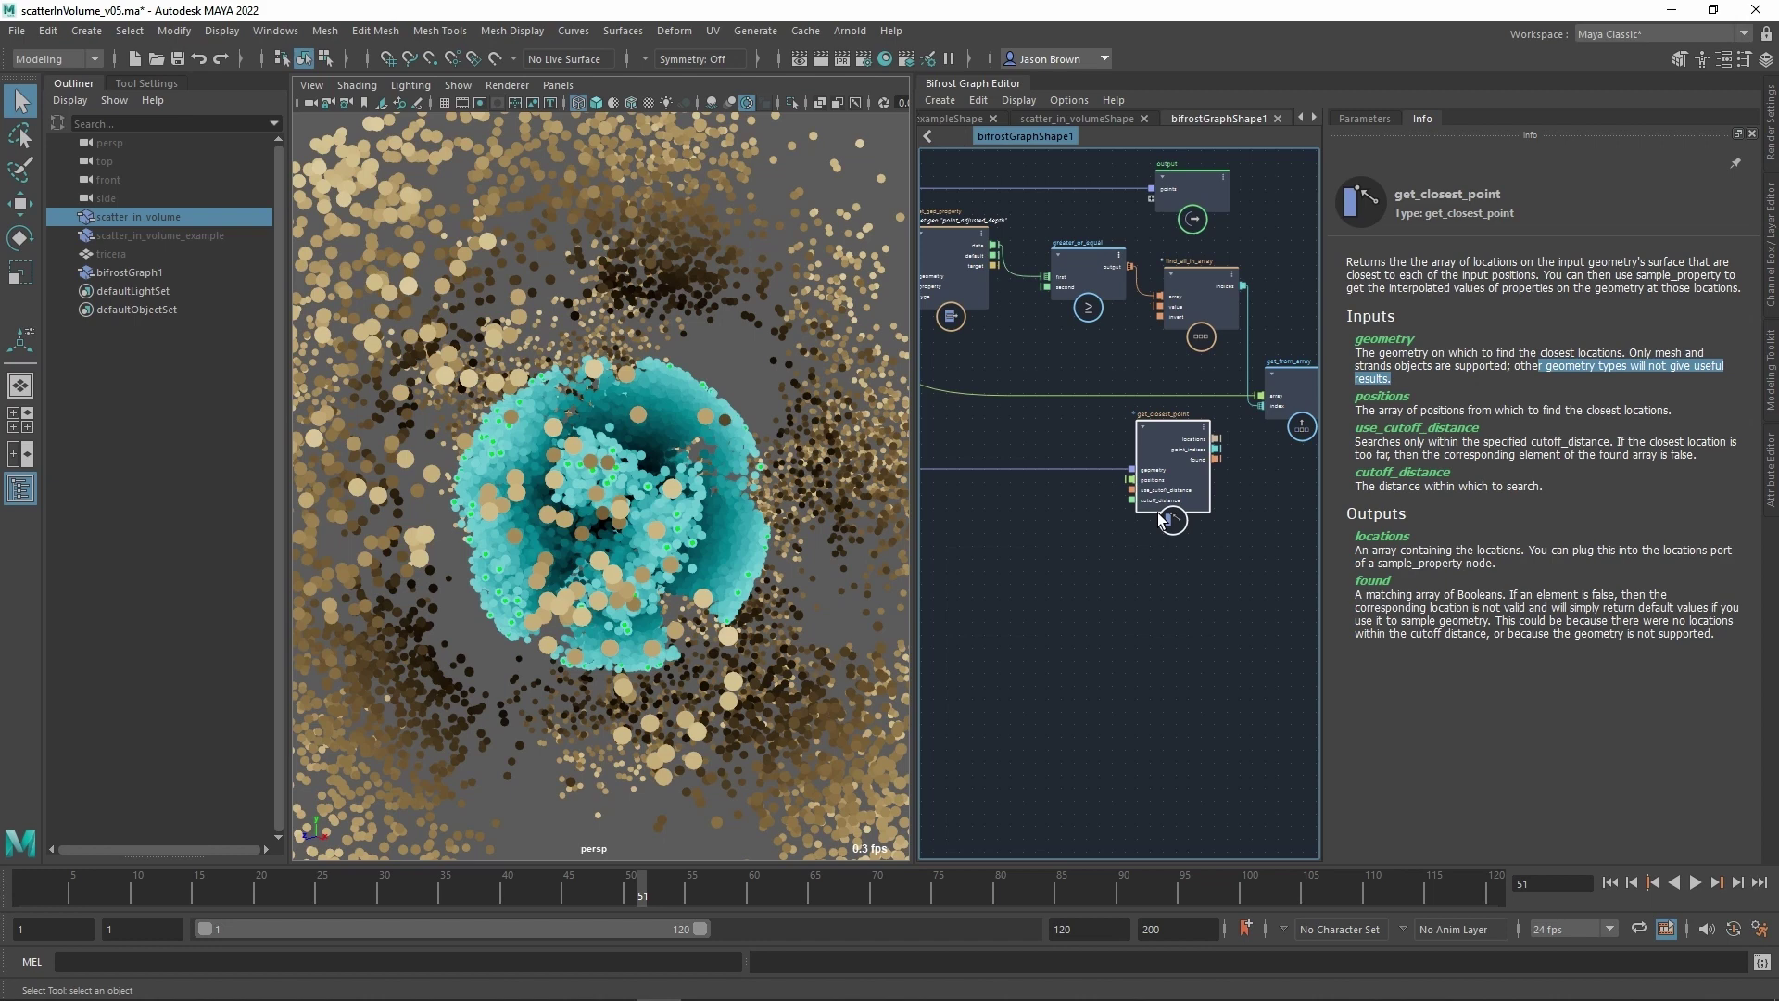
key(Tab)
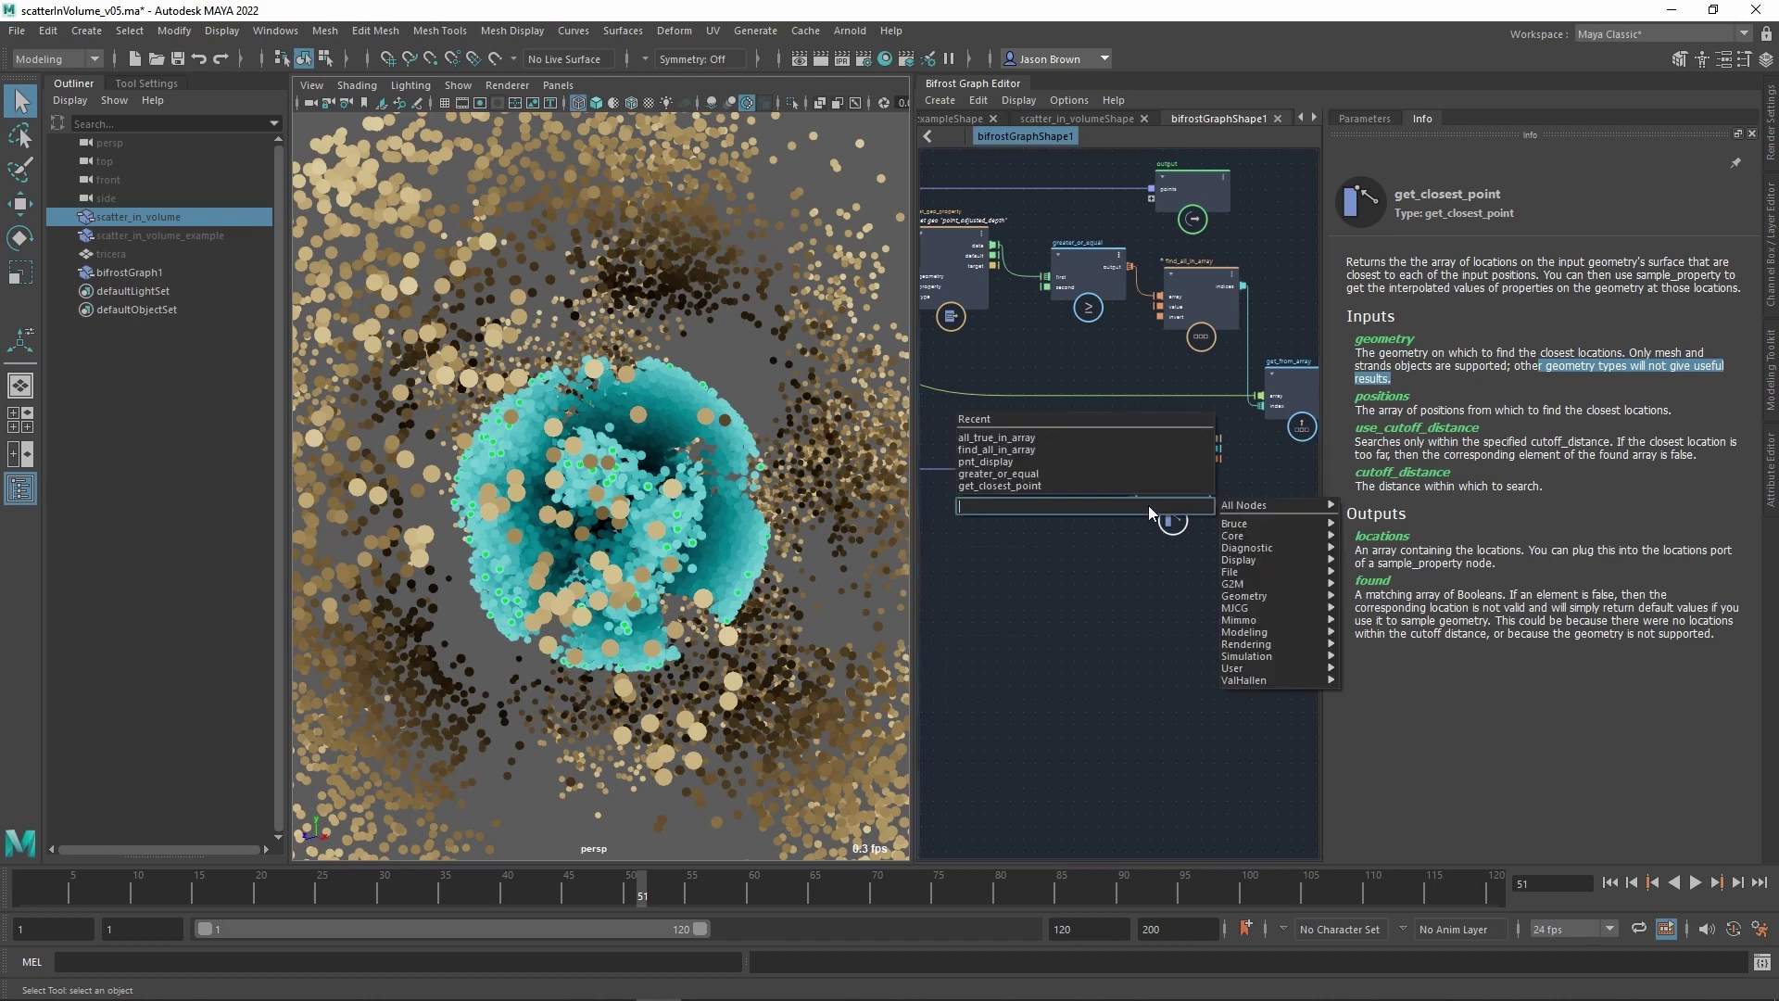
text(clo)
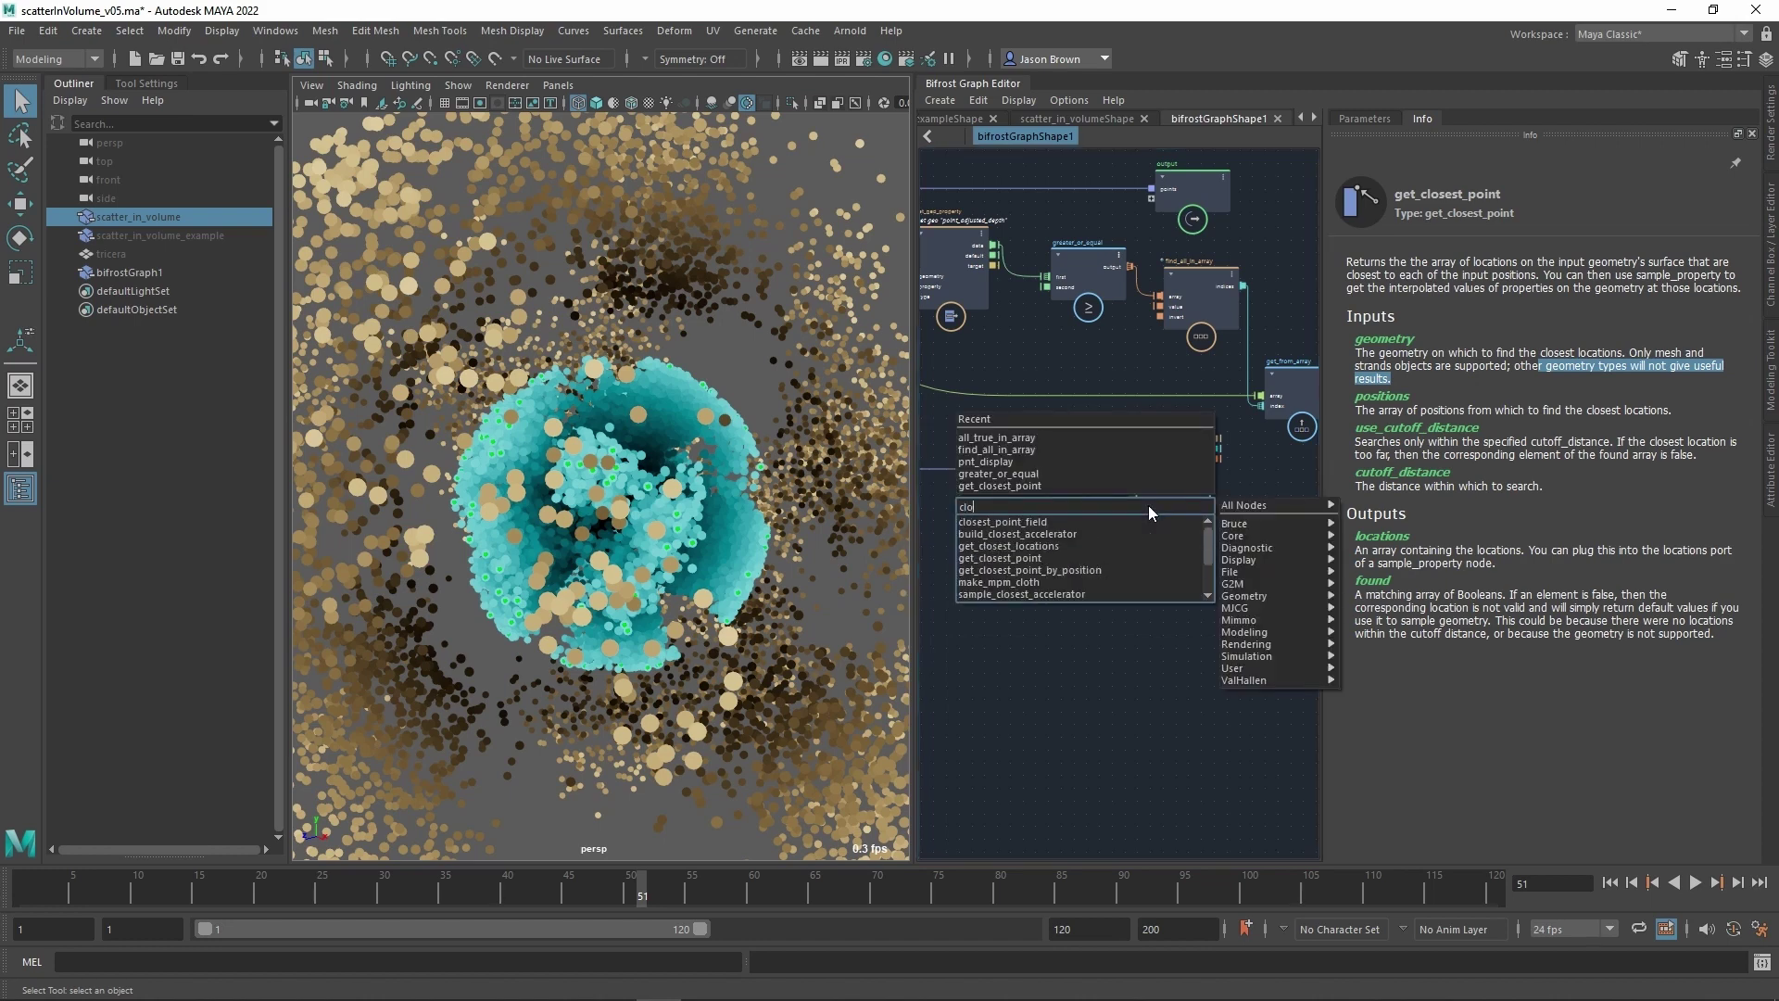
text(sest)
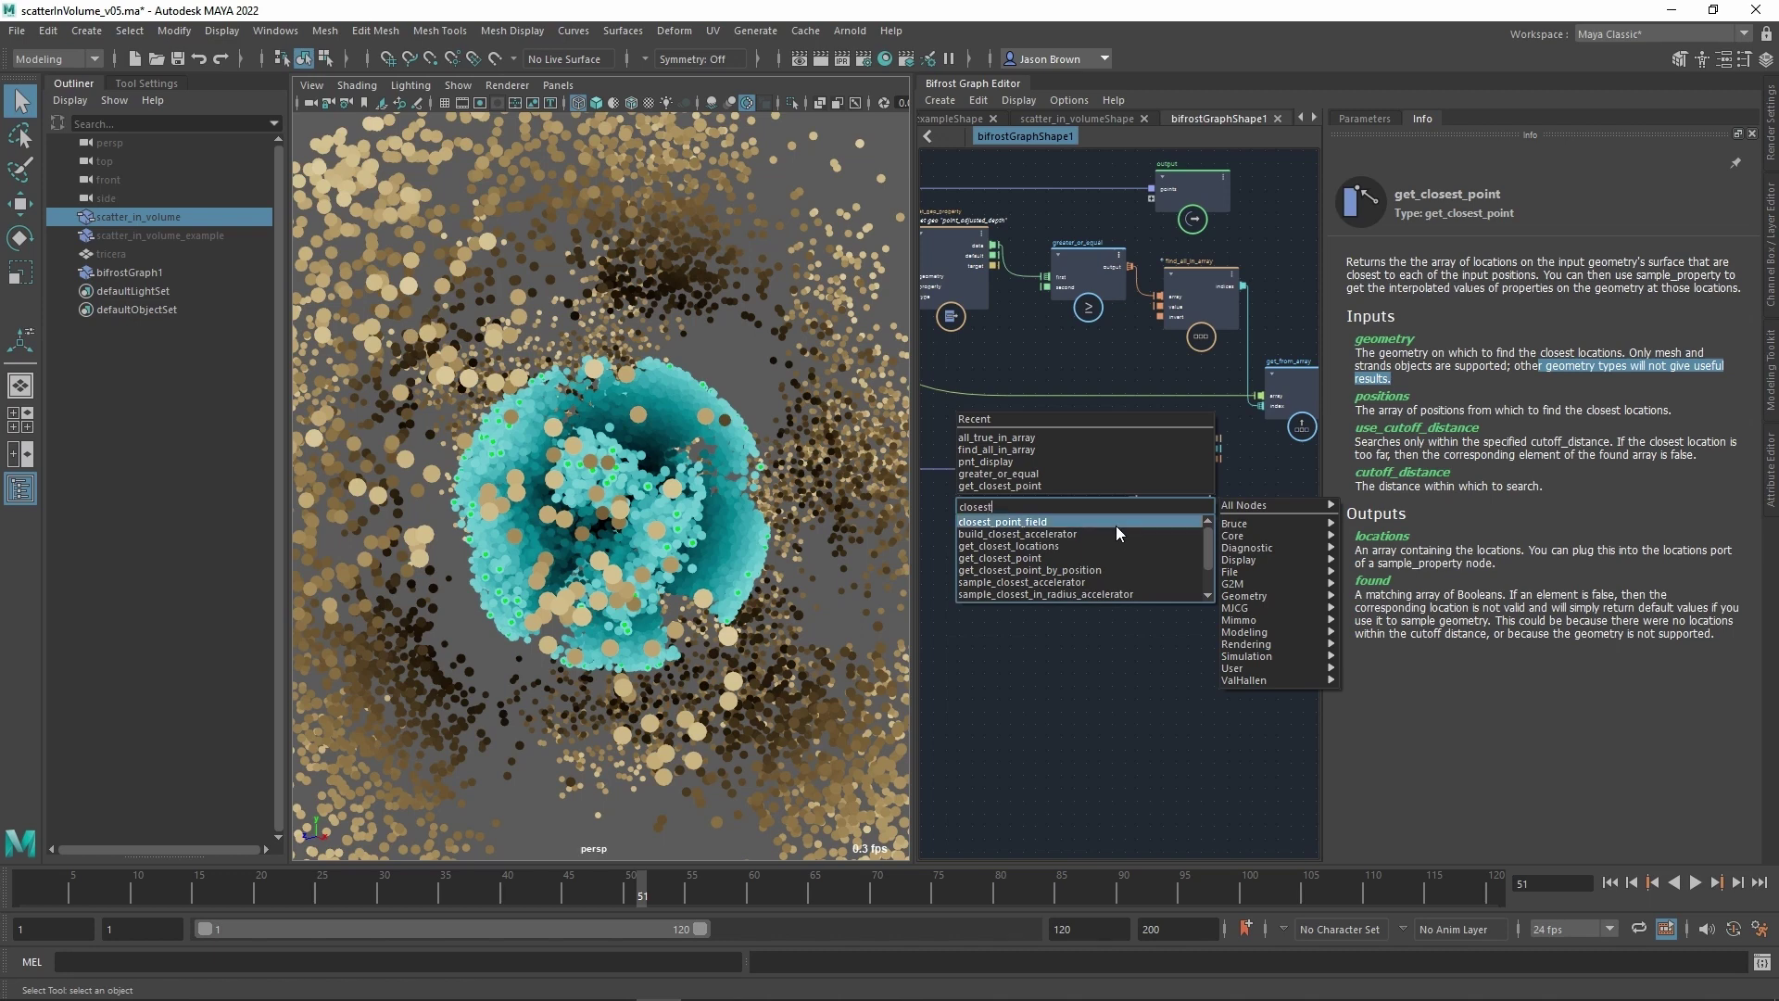
click(1094, 571)
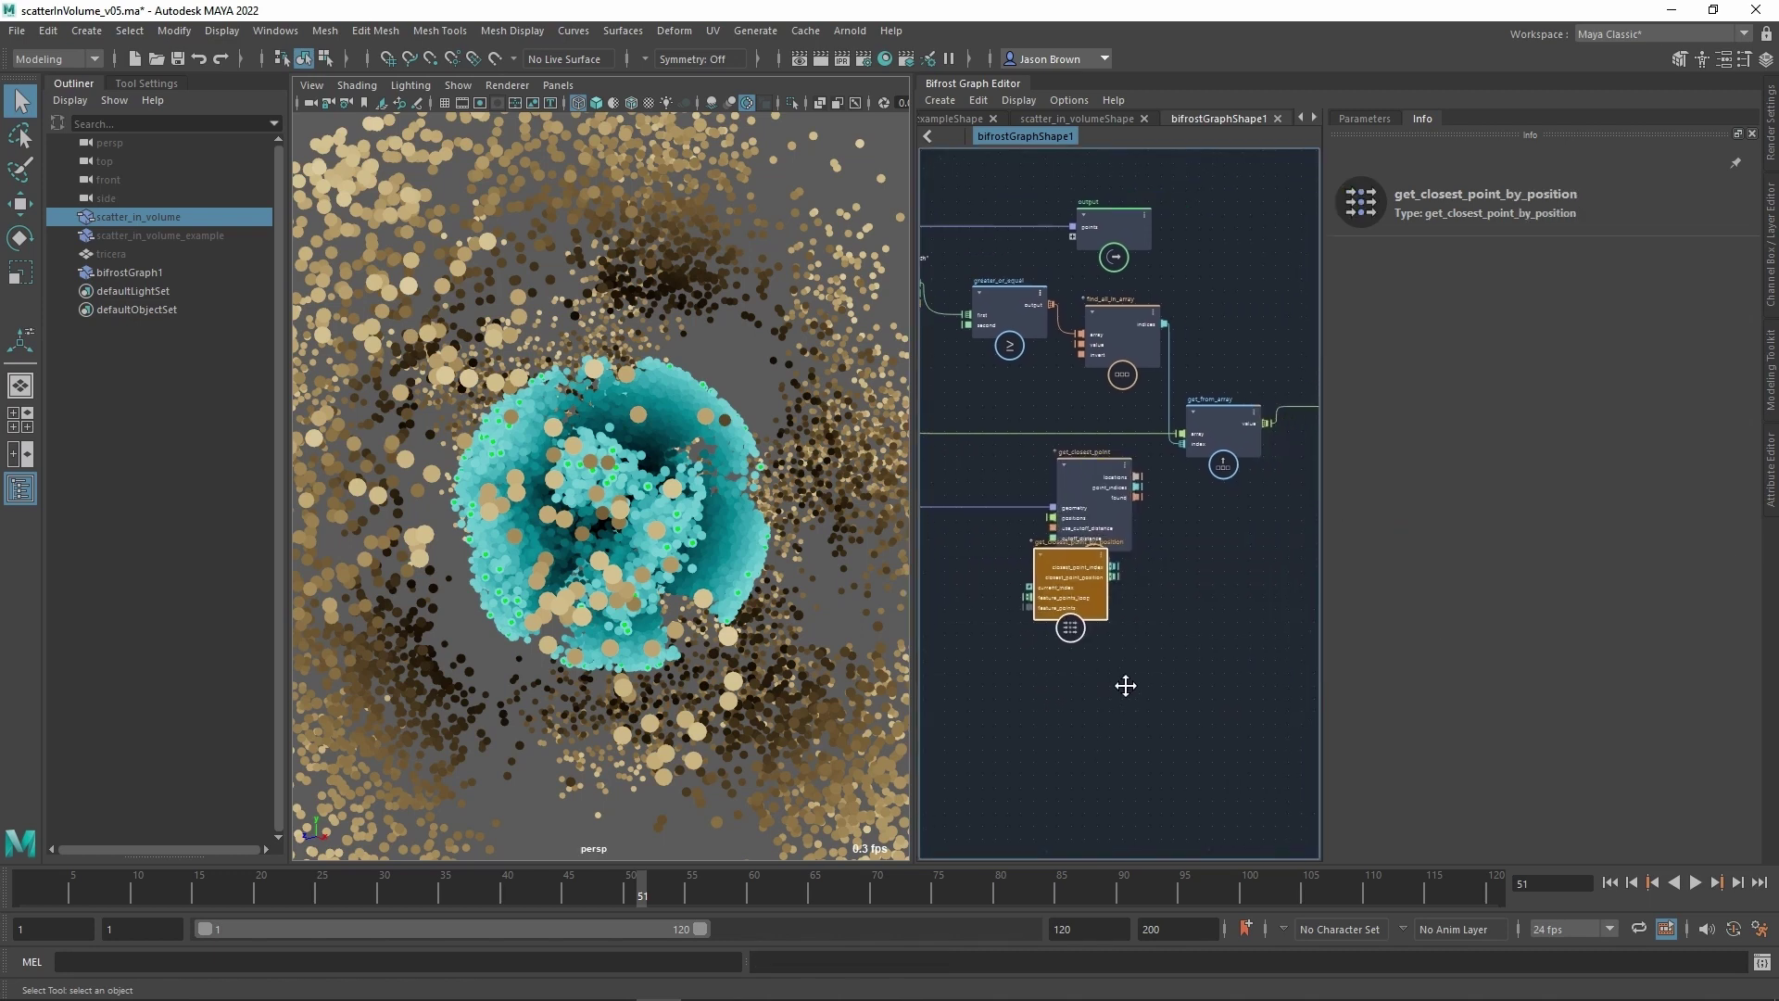
scroll(1125, 685, up, 1)
drag(1090, 616, 1241, 607)
alt+middle_drag(1145, 589, 1196, 532)
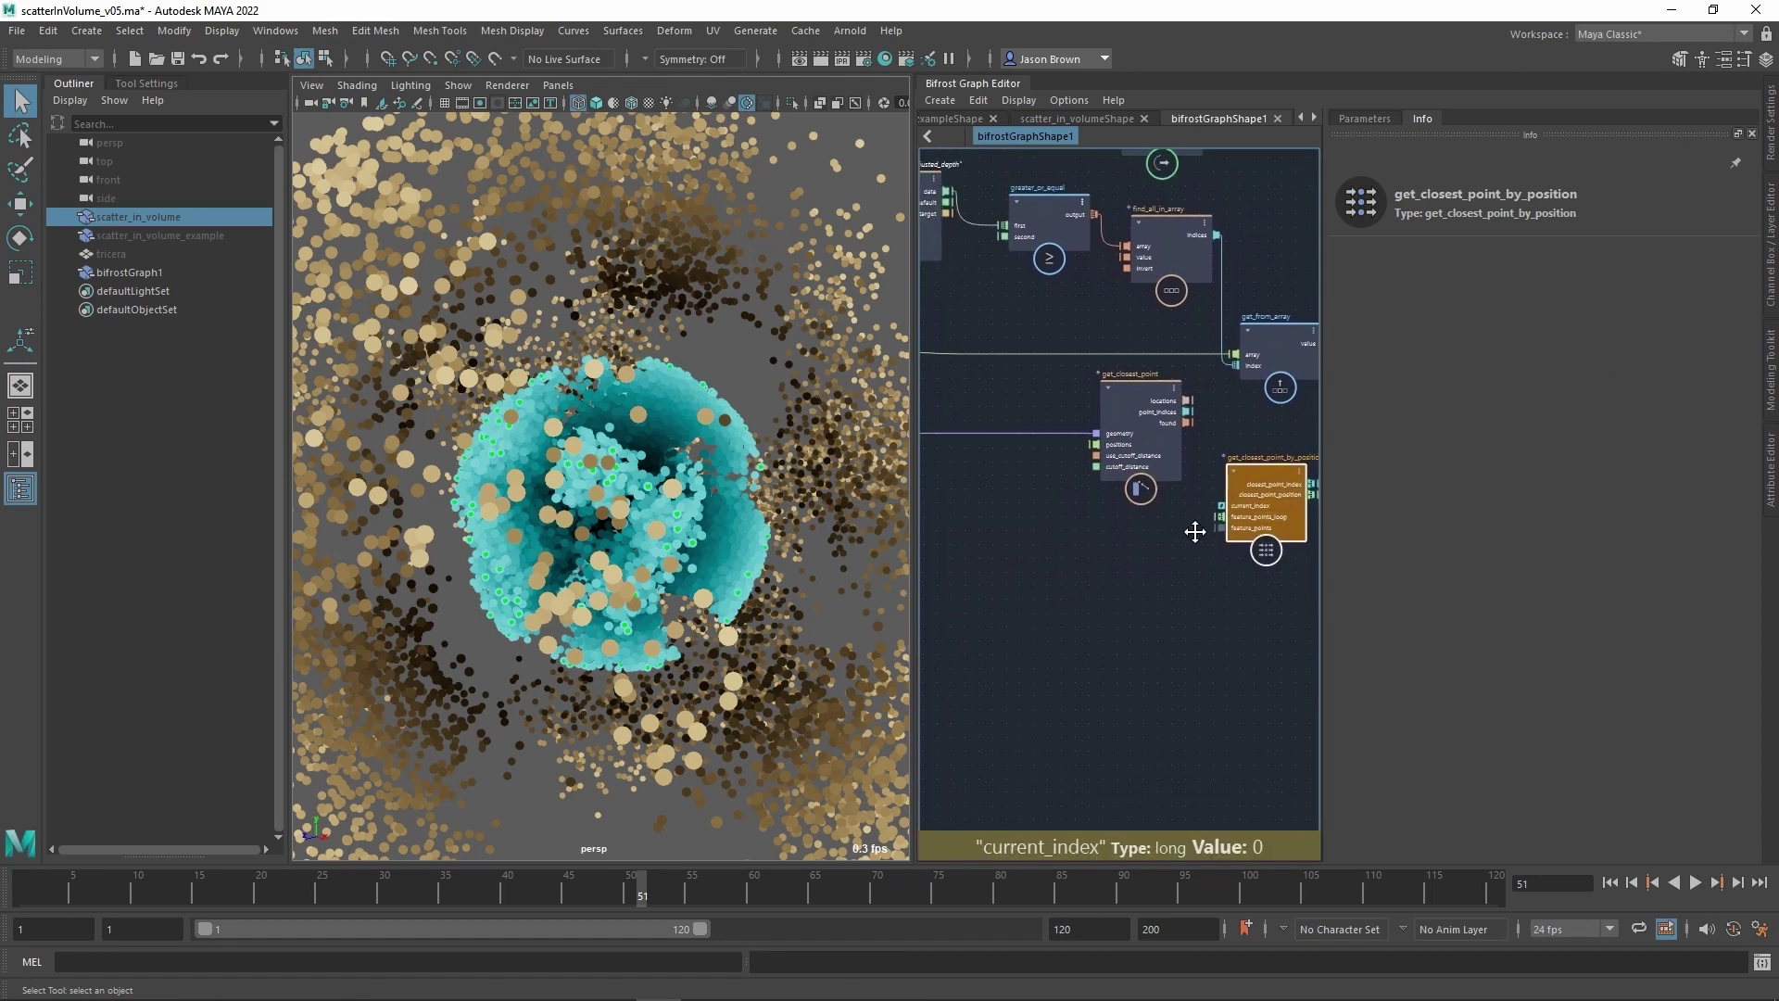
Spread get_closest_point and get_closest_point_by_position apart, placing the compound just below get_from_array.
drag(1149, 464, 1108, 527)
alt+middle_drag(1158, 532, 965, 544)
scroll(966, 547, up, 2)
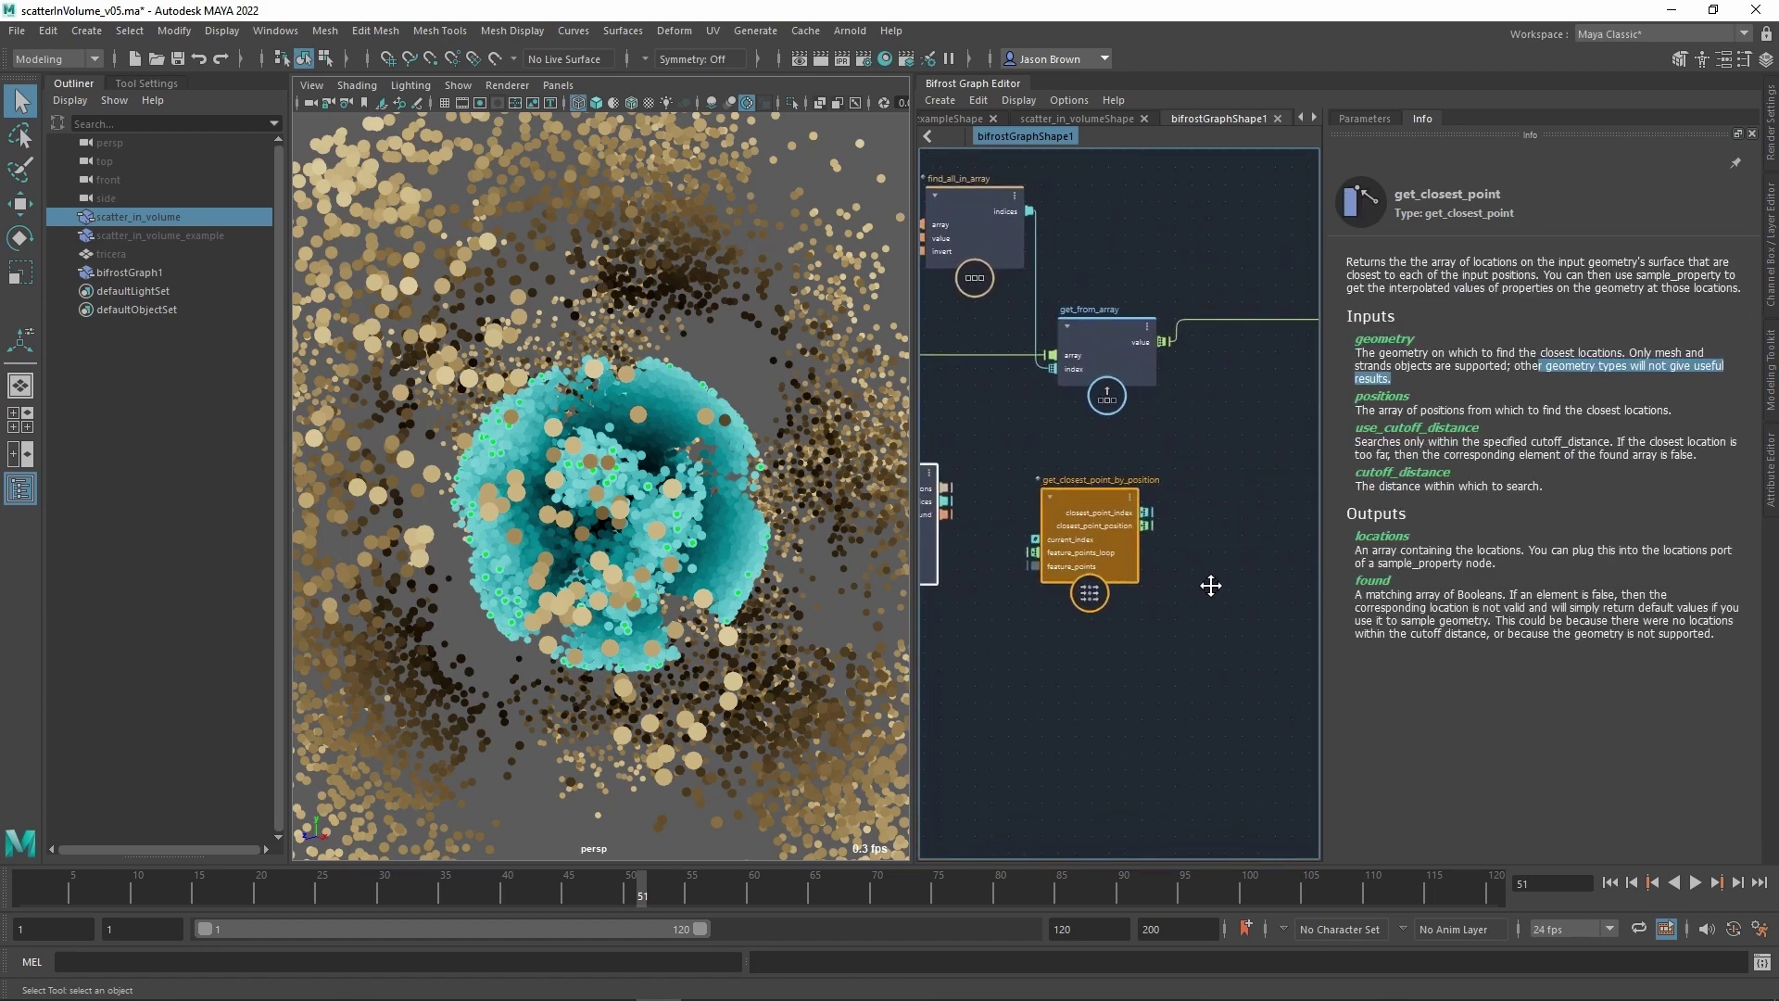
middle_drag(1211, 586, 1254, 542)
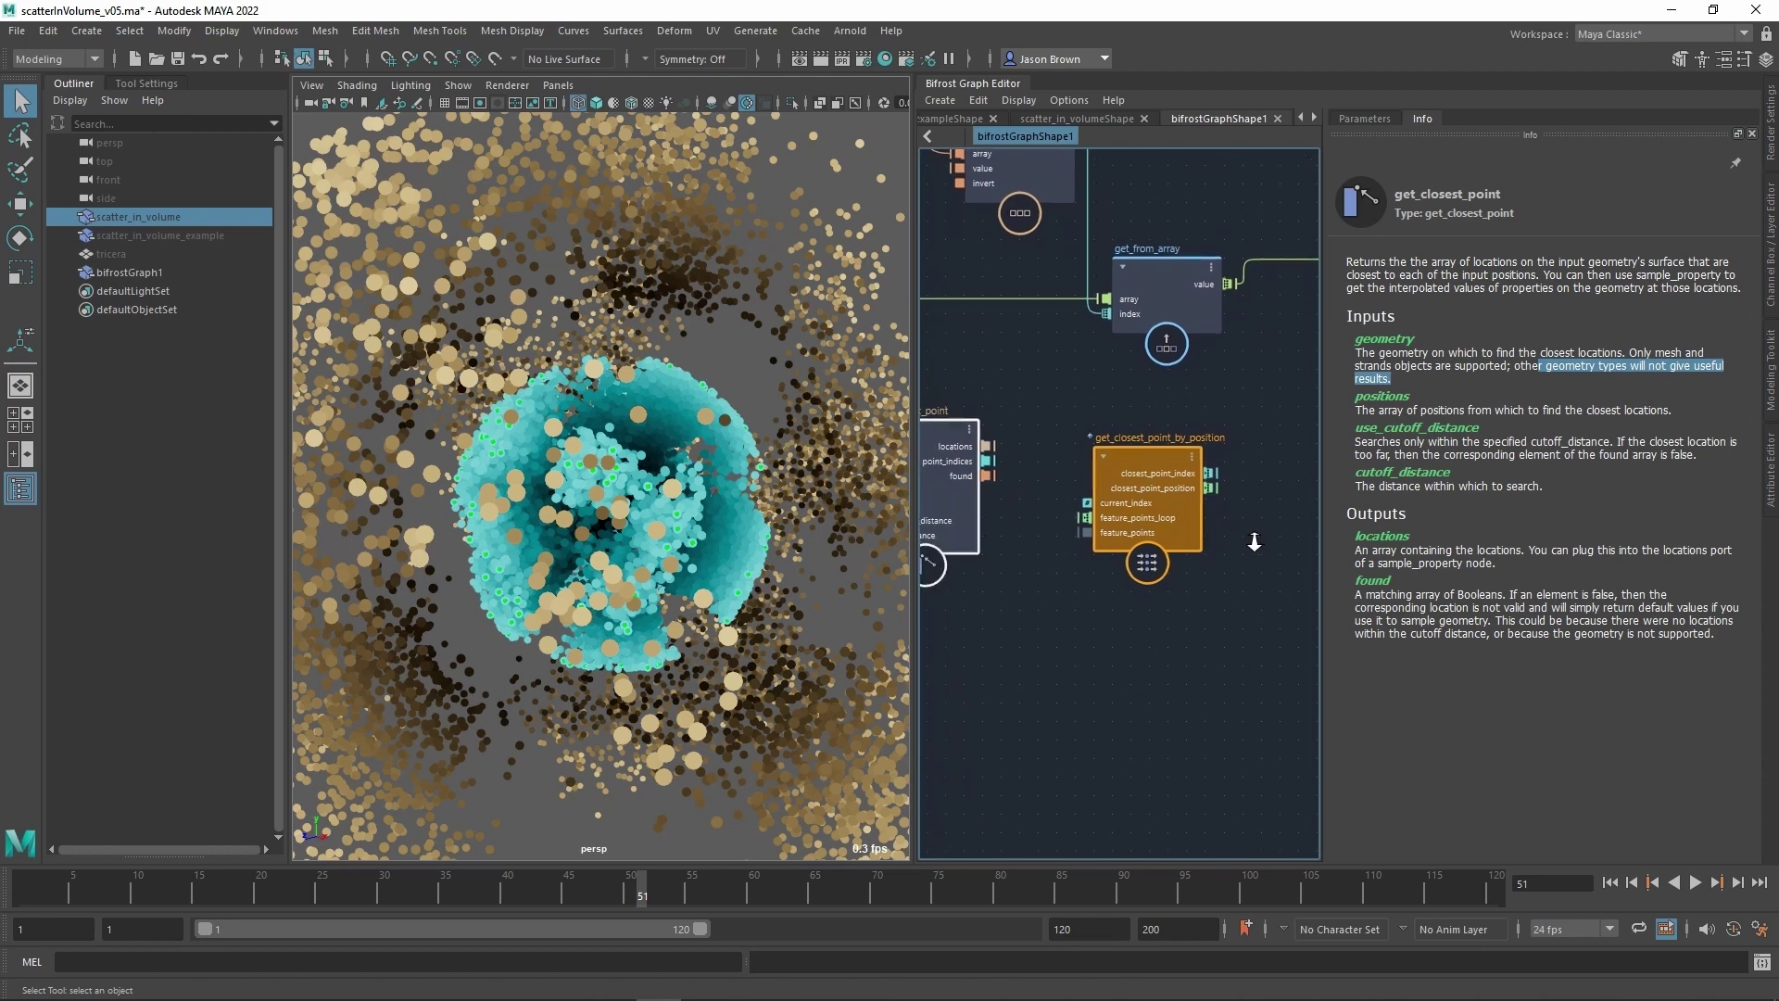
alt+right_drag(1254, 542, 1239, 544)
alt+middle_drag(1239, 543, 1251, 534)
drag(1166, 465, 1175, 425)
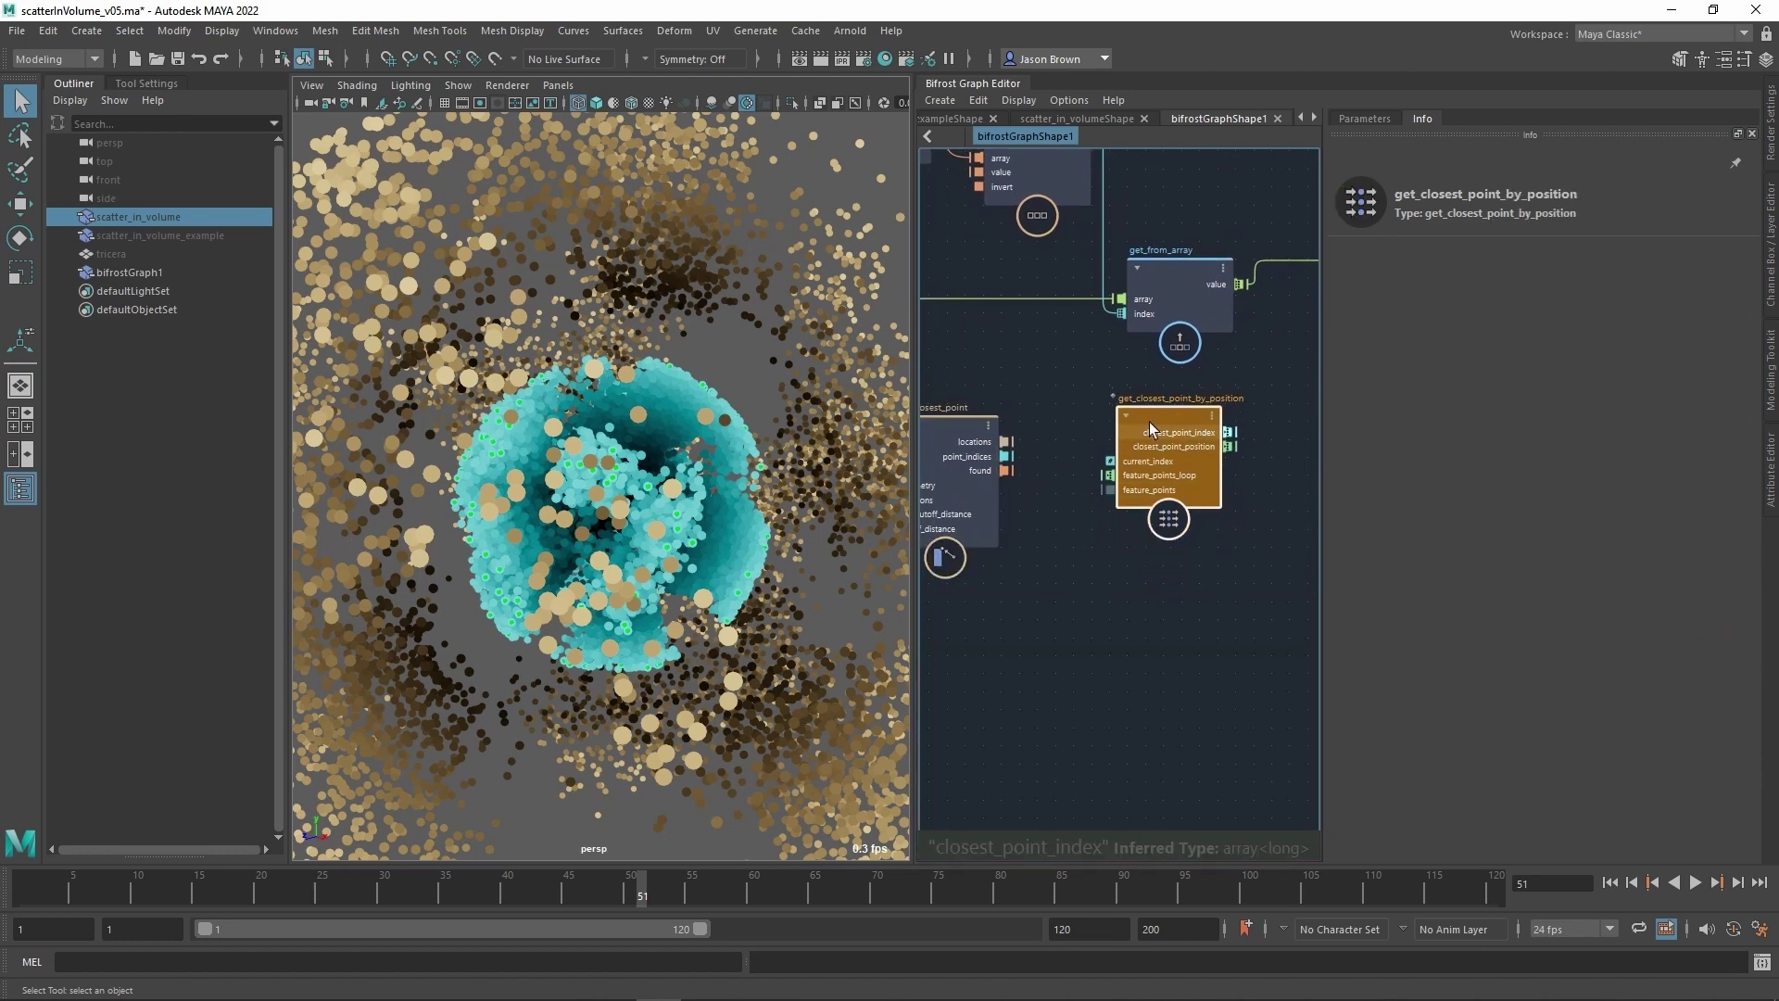
Move get_closest_point_by_position past get_from_array and connect get_from_array's value output to its feature_points input.
middle_drag(1084, 543, 1009, 583)
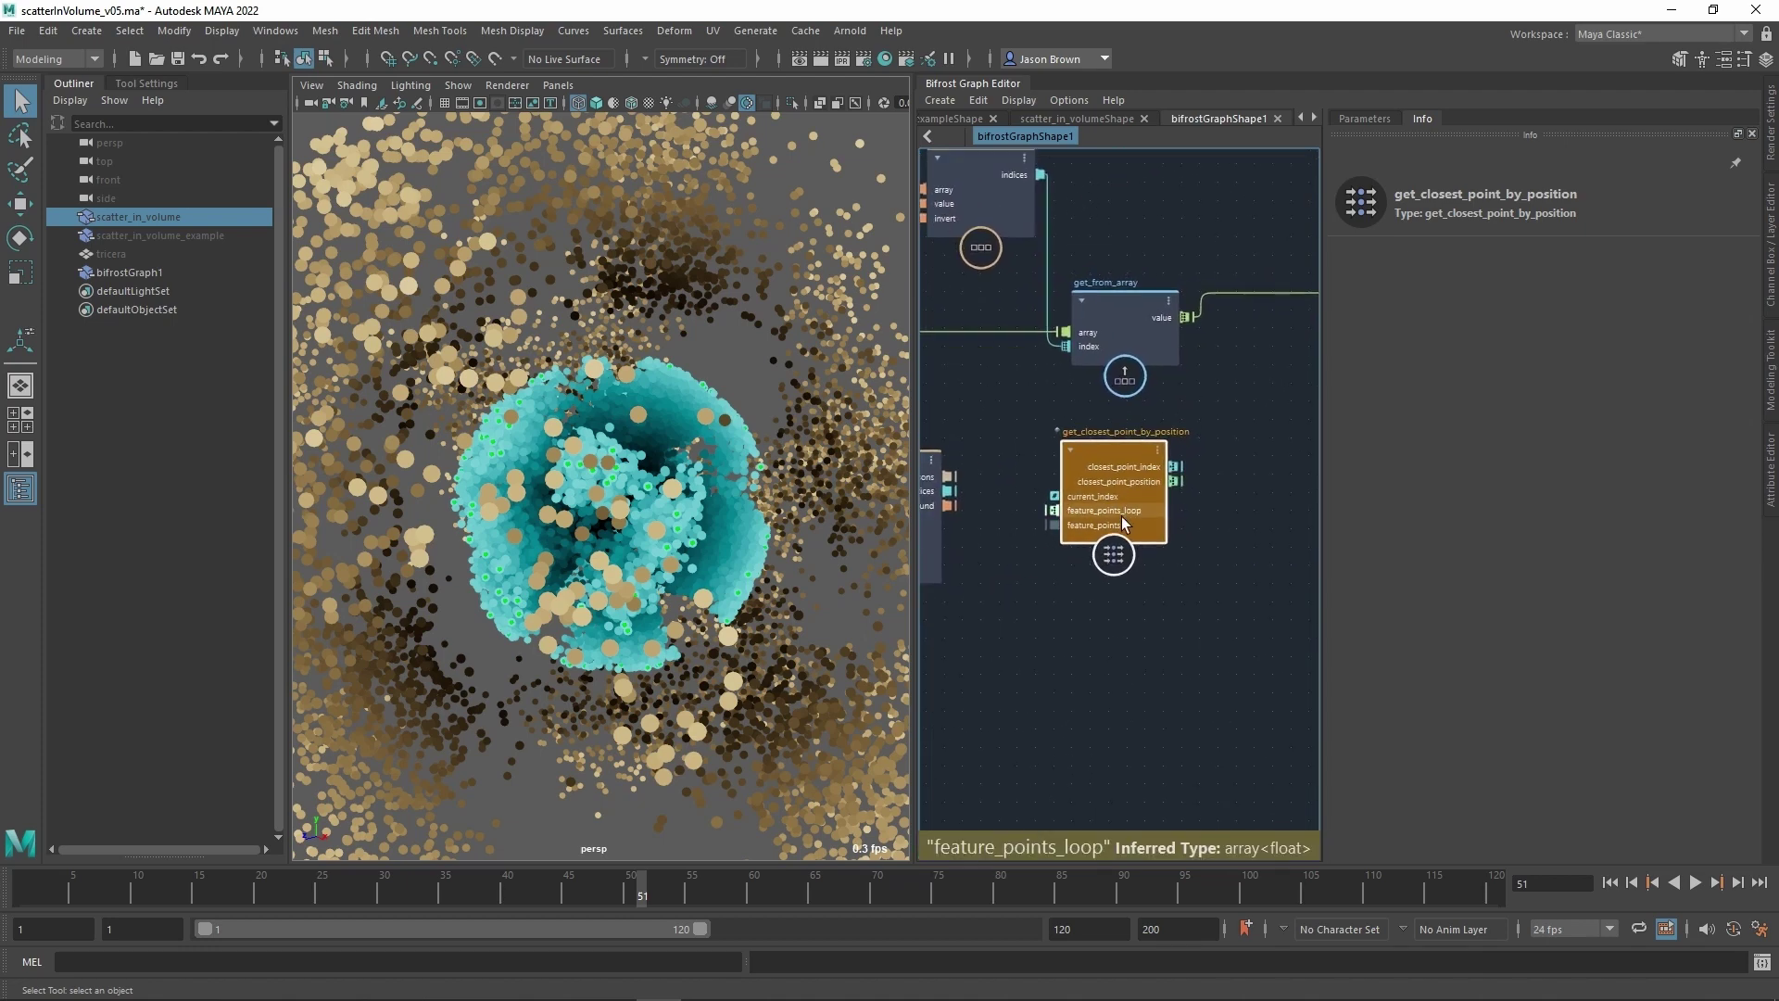
mouse_move(1065, 560)
middle_down()
mouse_move(1142, 538)
mouse_move(1060, 527)
middle_up()
scroll(1095, 519, up, 1)
scroll(1080, 519, down, 1)
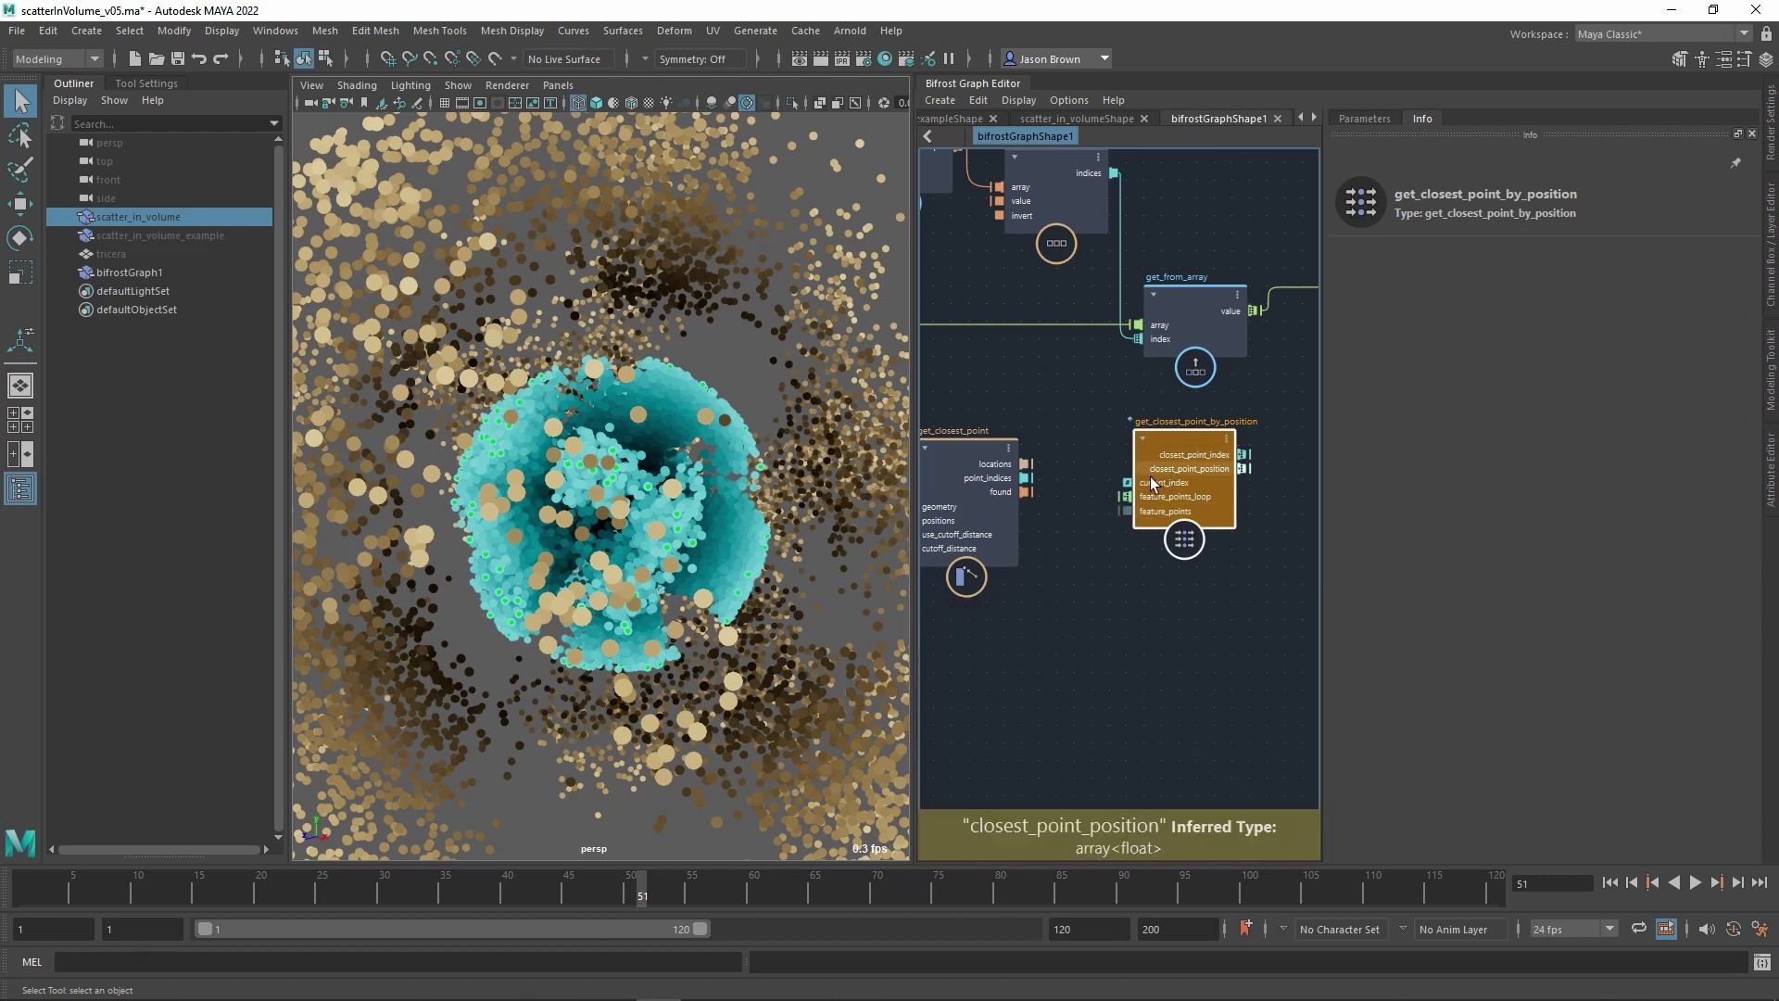
middle_drag(1118, 506, 1004, 509)
drag(1078, 505, 1222, 478)
drag(1147, 321, 1161, 491)
middle_drag(1152, 633, 1095, 639)
scroll(1156, 530, up, 1)
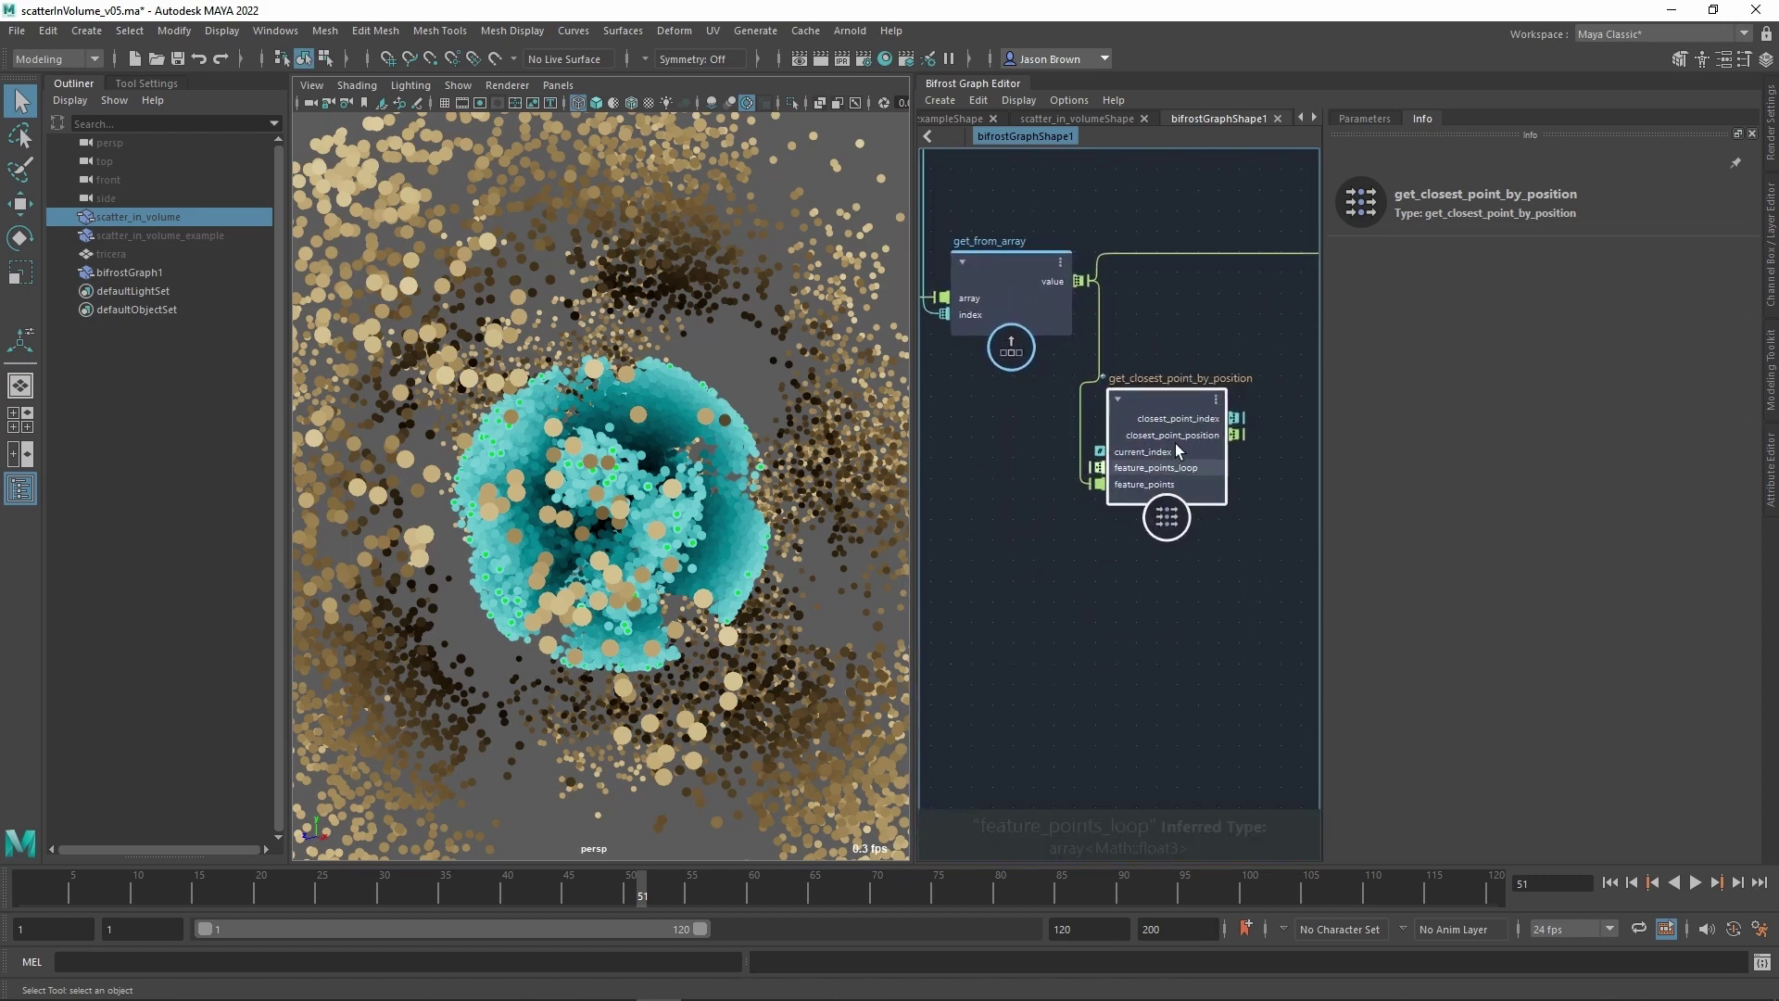
drag(1174, 403, 1225, 398)
Connect scatter_in_volume1's positions output to the feature_points_loop input of get_closest_point_by_position.
scroll(1191, 472, down, 1)
scroll(1181, 504, down, 2)
middle_drag(1026, 546, 1418, 436)
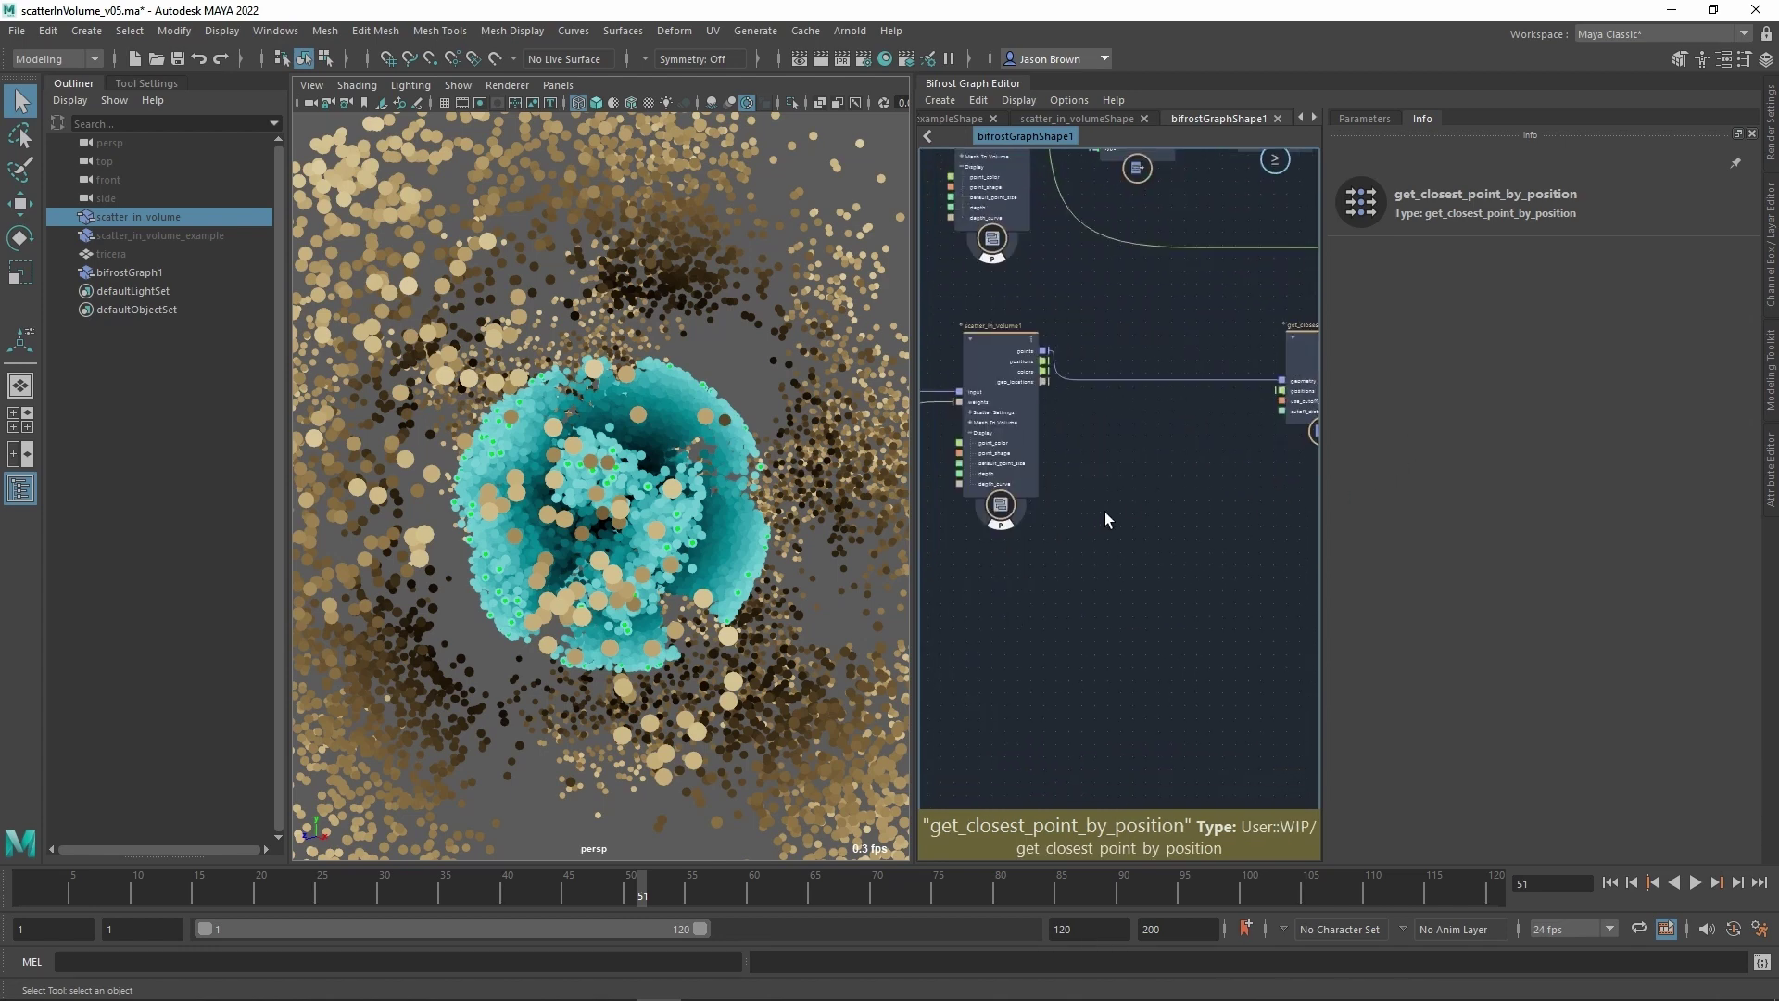
middle_drag(1105, 512, 1096, 550)
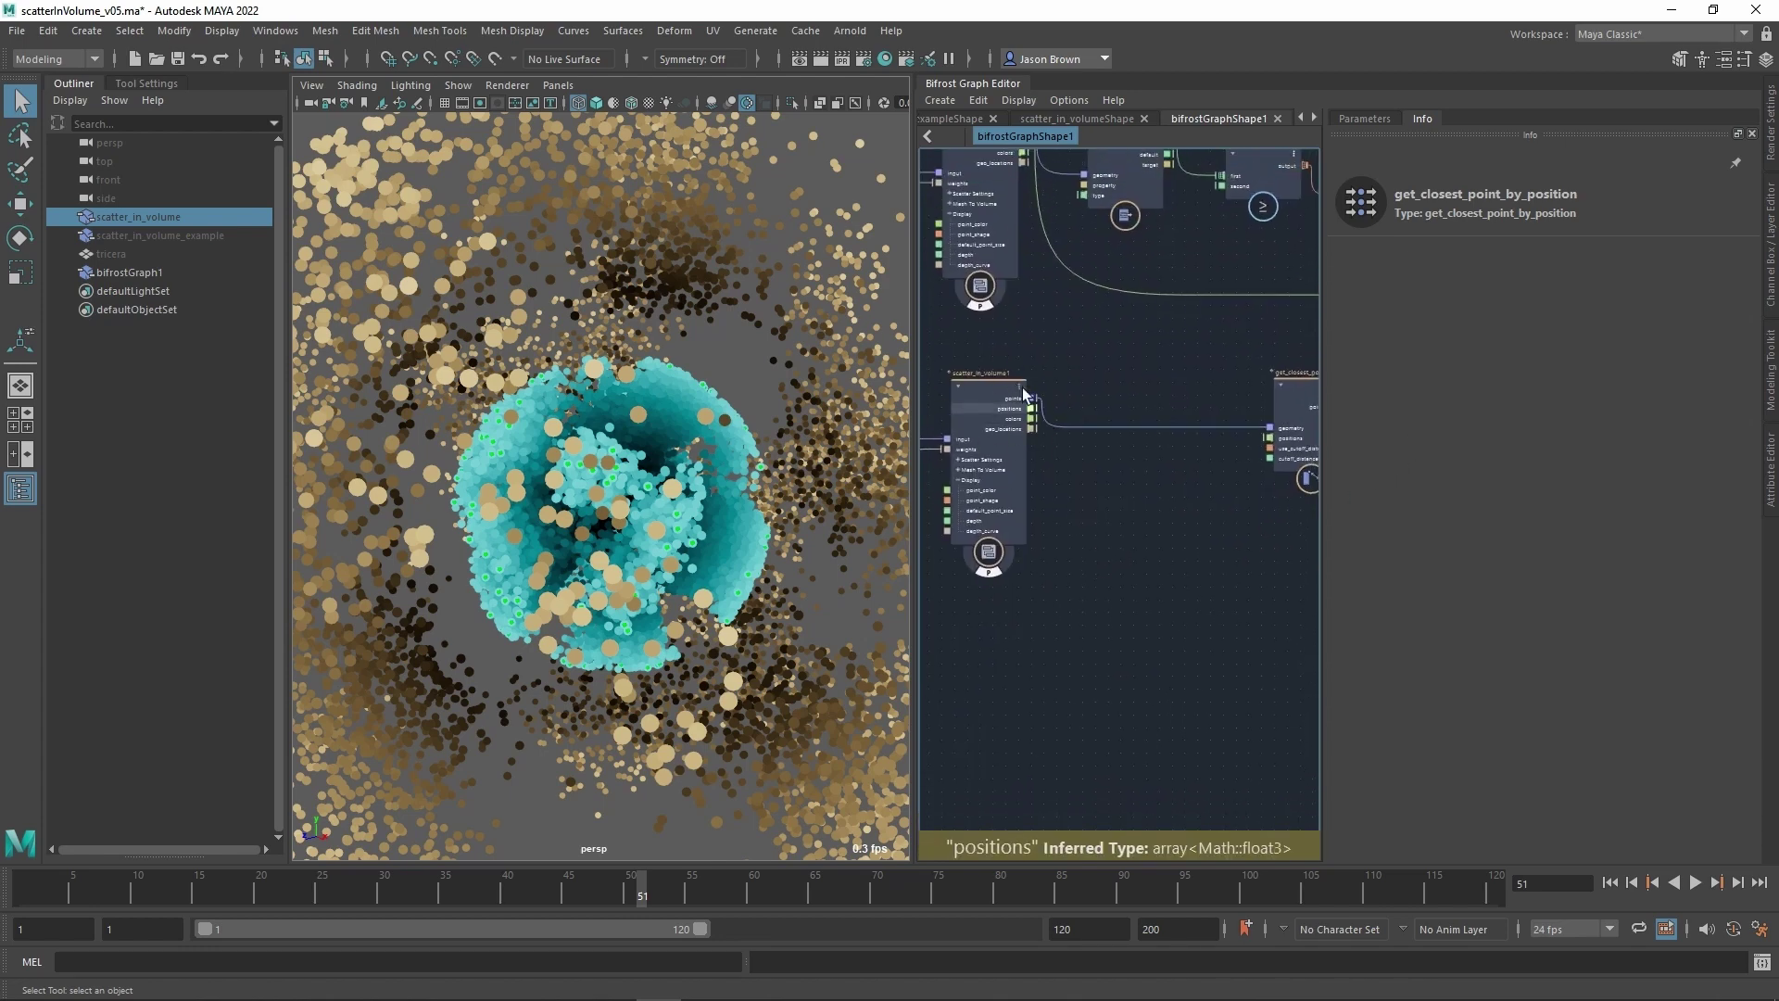
drag(1034, 409, 1125, 422)
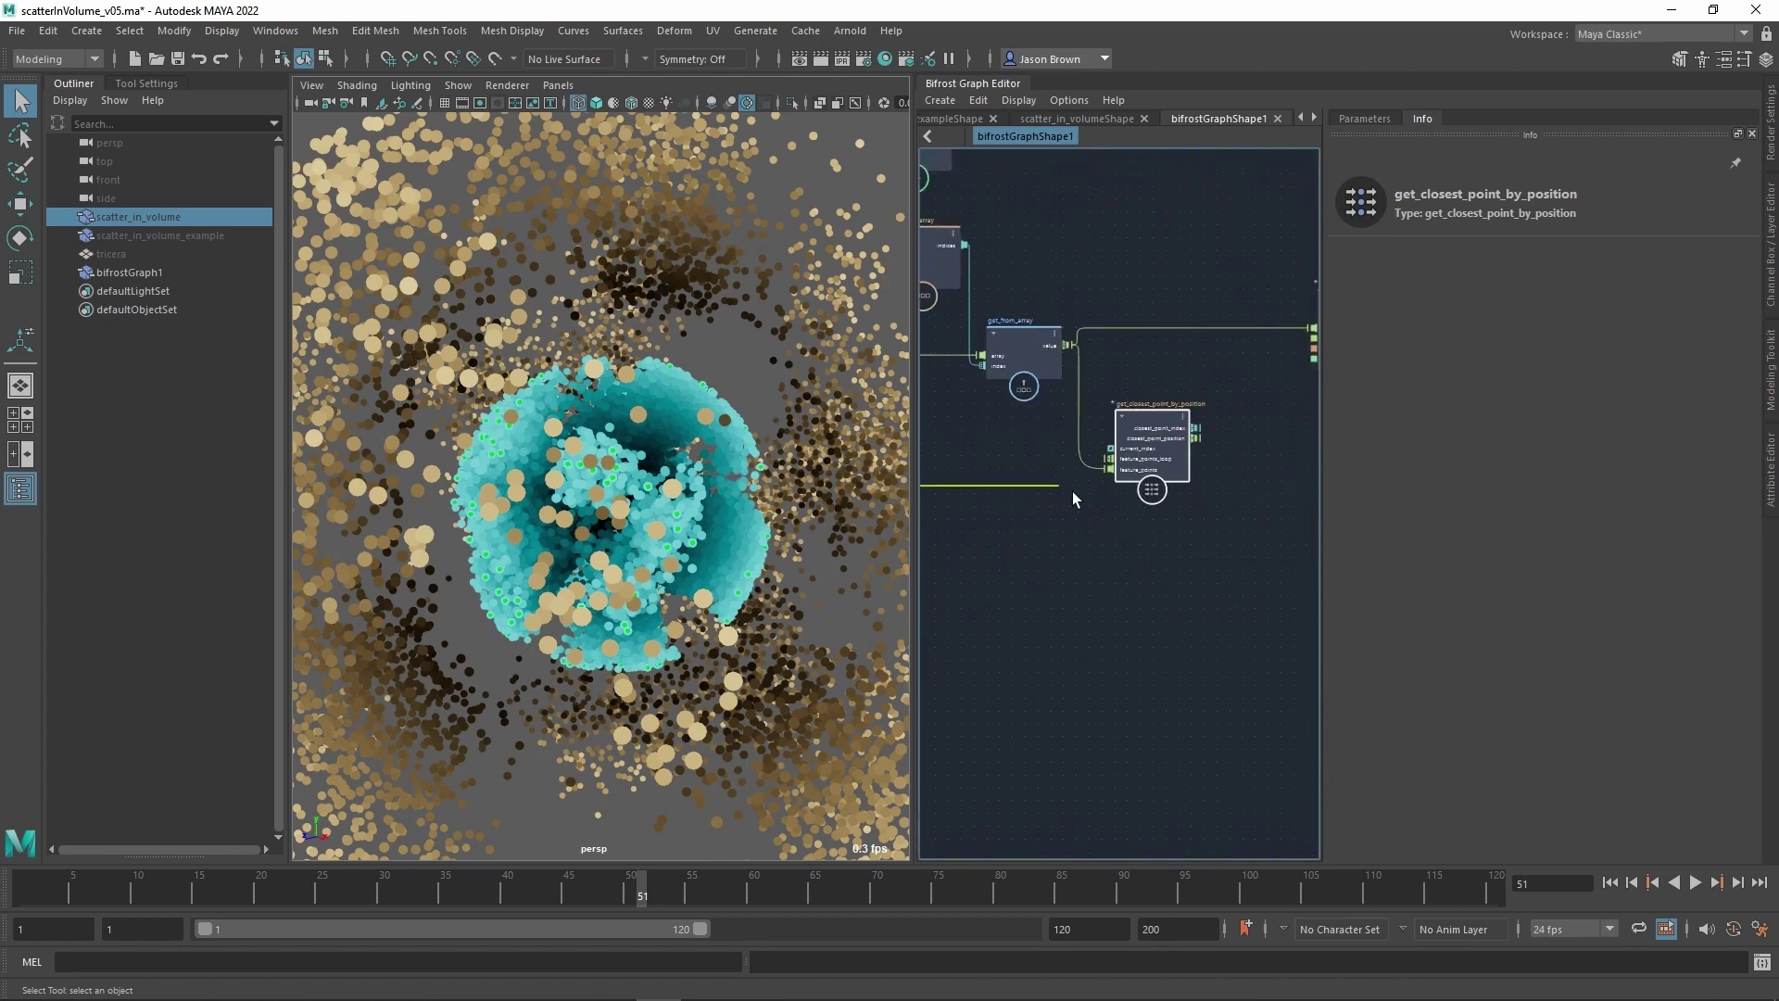
drag(1072, 493, 1118, 470)
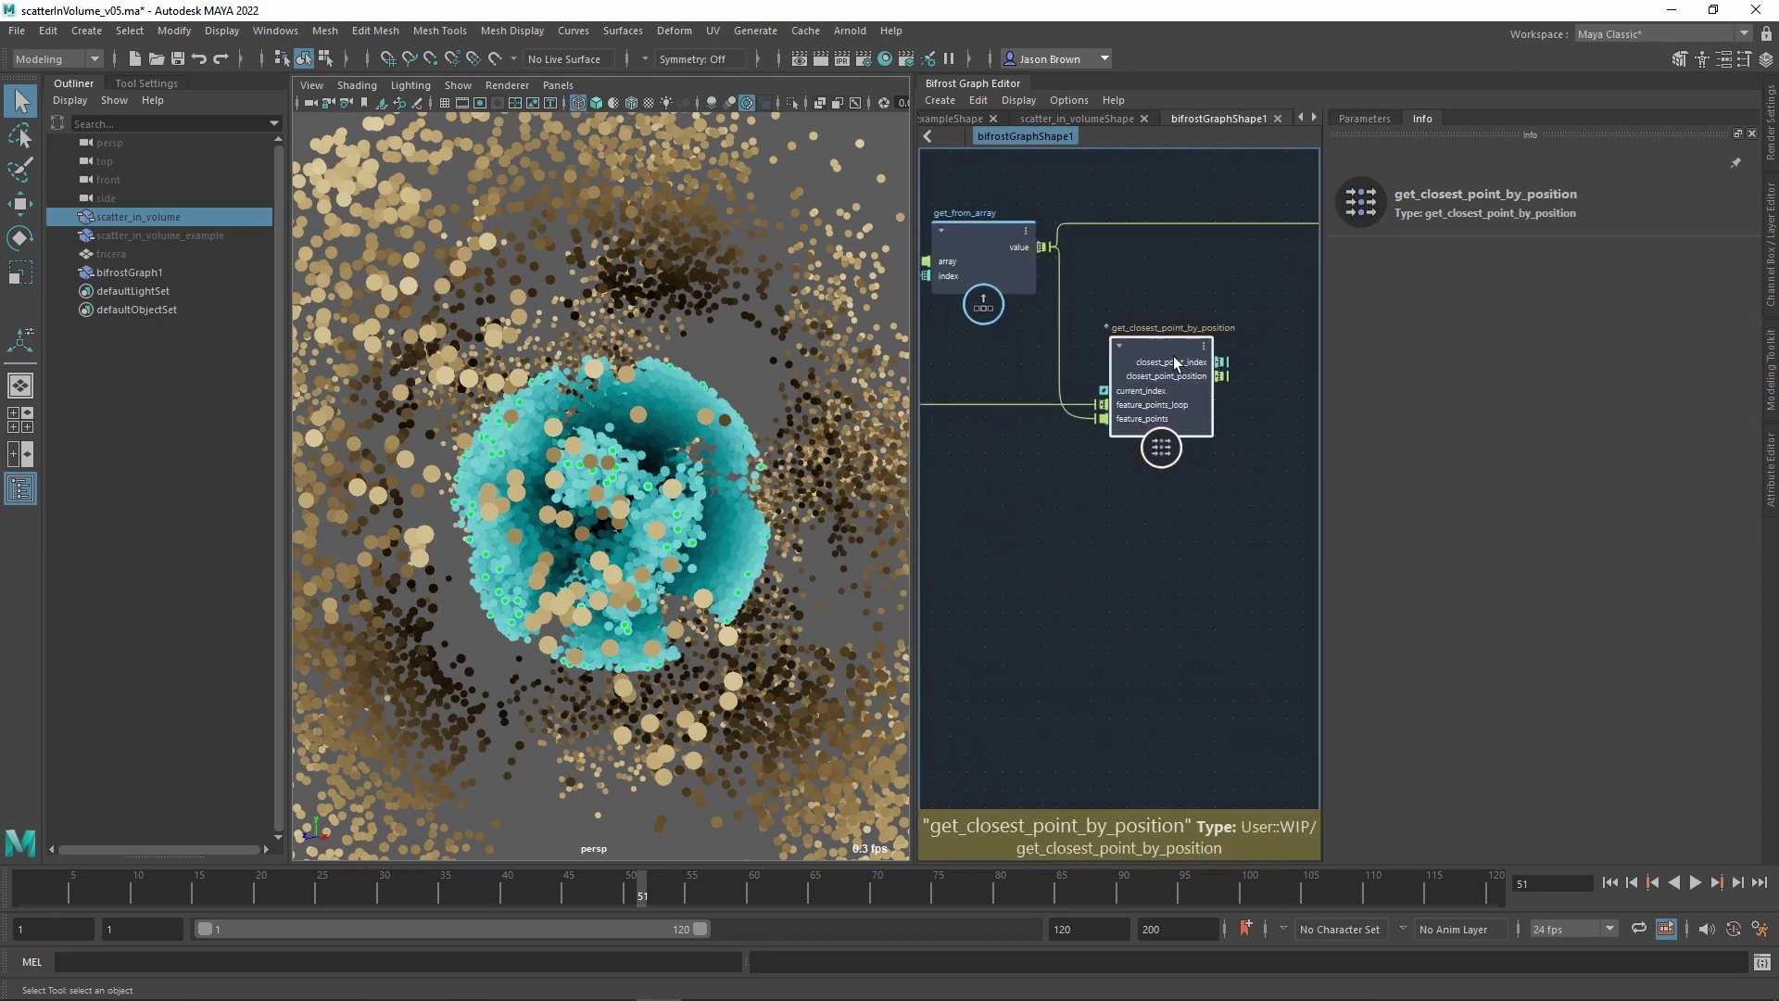
Go inside the get_closest_point_by_position compound and examine its network from the input through subtract, distance and sort_array.
double_click(1104, 461)
alt+middle_drag(1021, 412, 1158, 374)
alt+right_drag(1159, 374, 1298, 383)
alt+middle_drag(1072, 391, 1336, 358)
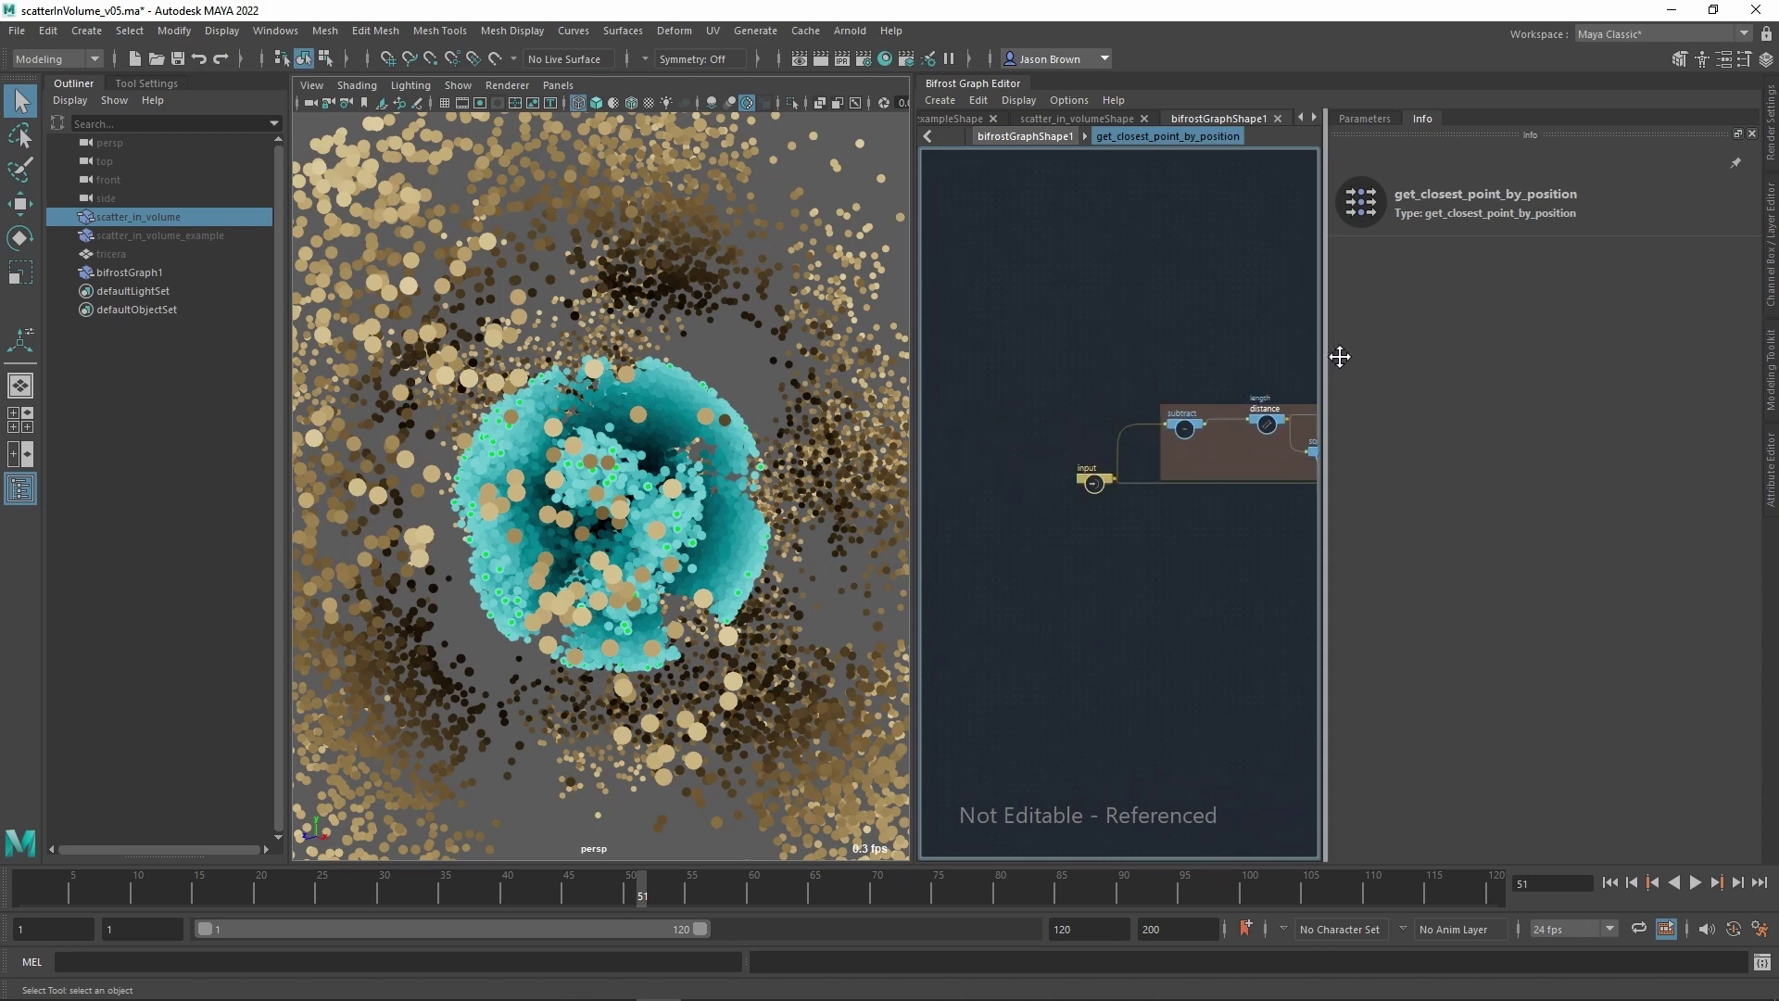
alt+right_drag(1314, 348, 1442, 451)
alt+middle_drag(956, 420, 1188, 291)
alt+right_drag(1189, 290, 1287, 315)
alt+middle_drag(1140, 489, 1154, 466)
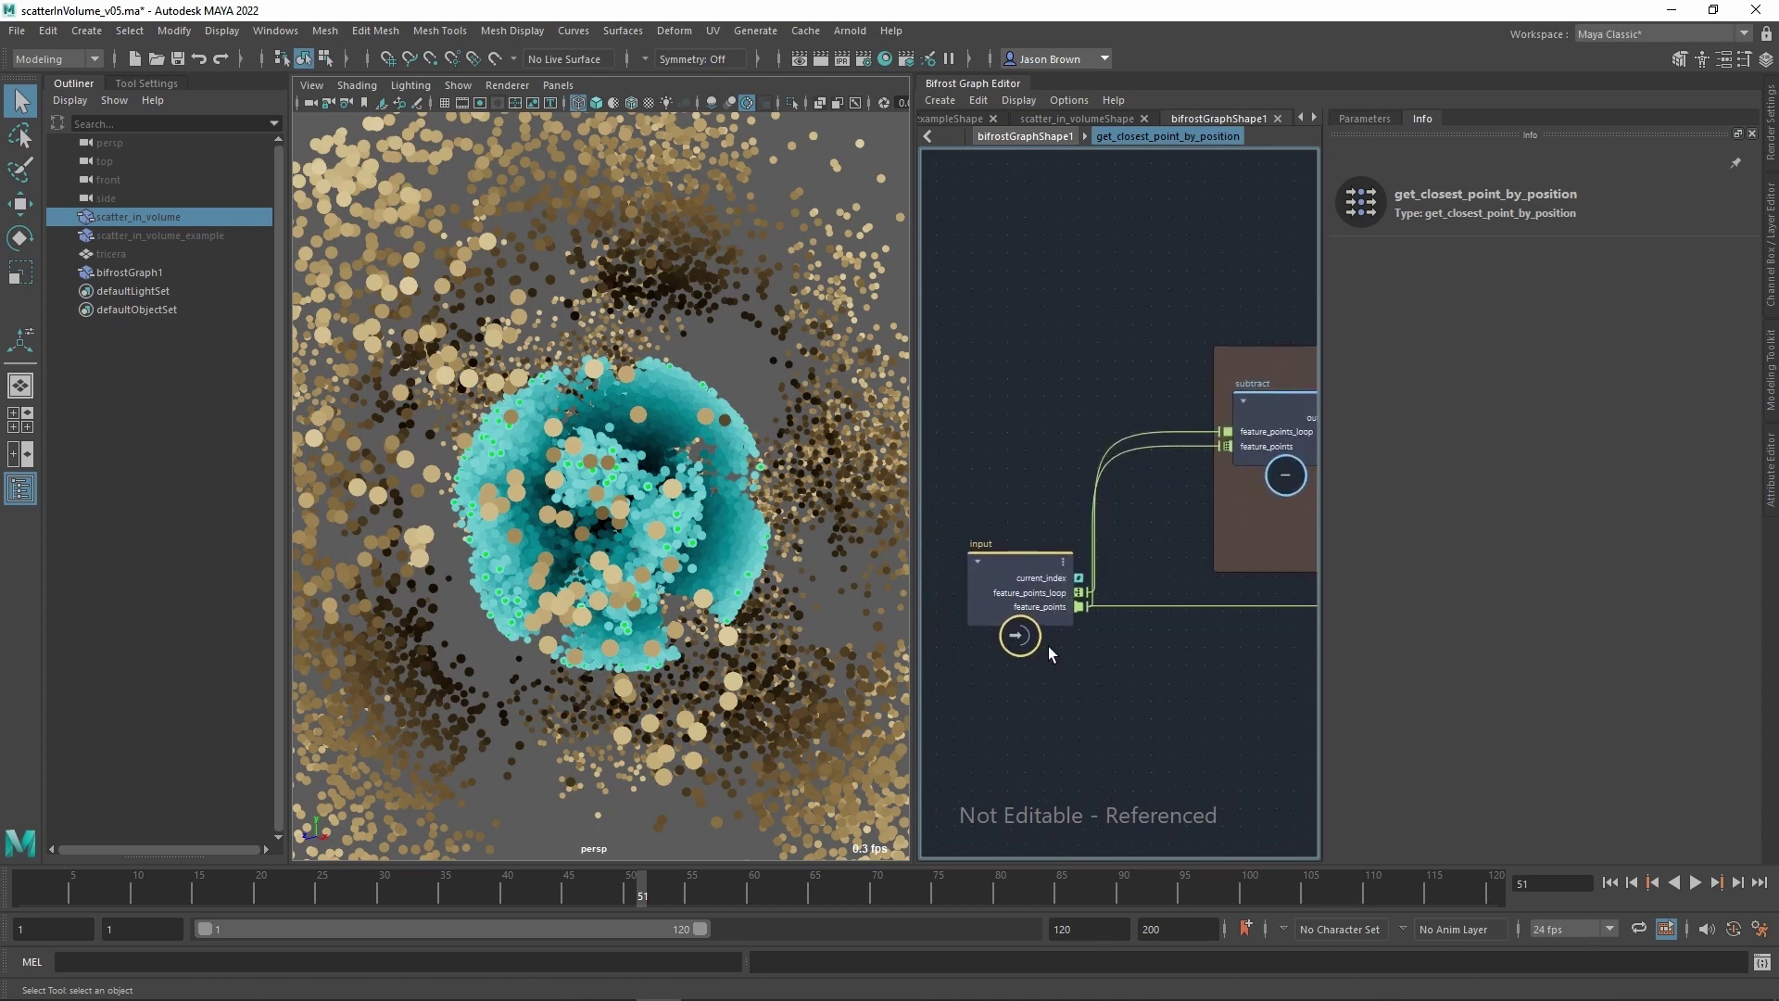
alt+middle_drag(1147, 540, 941, 543)
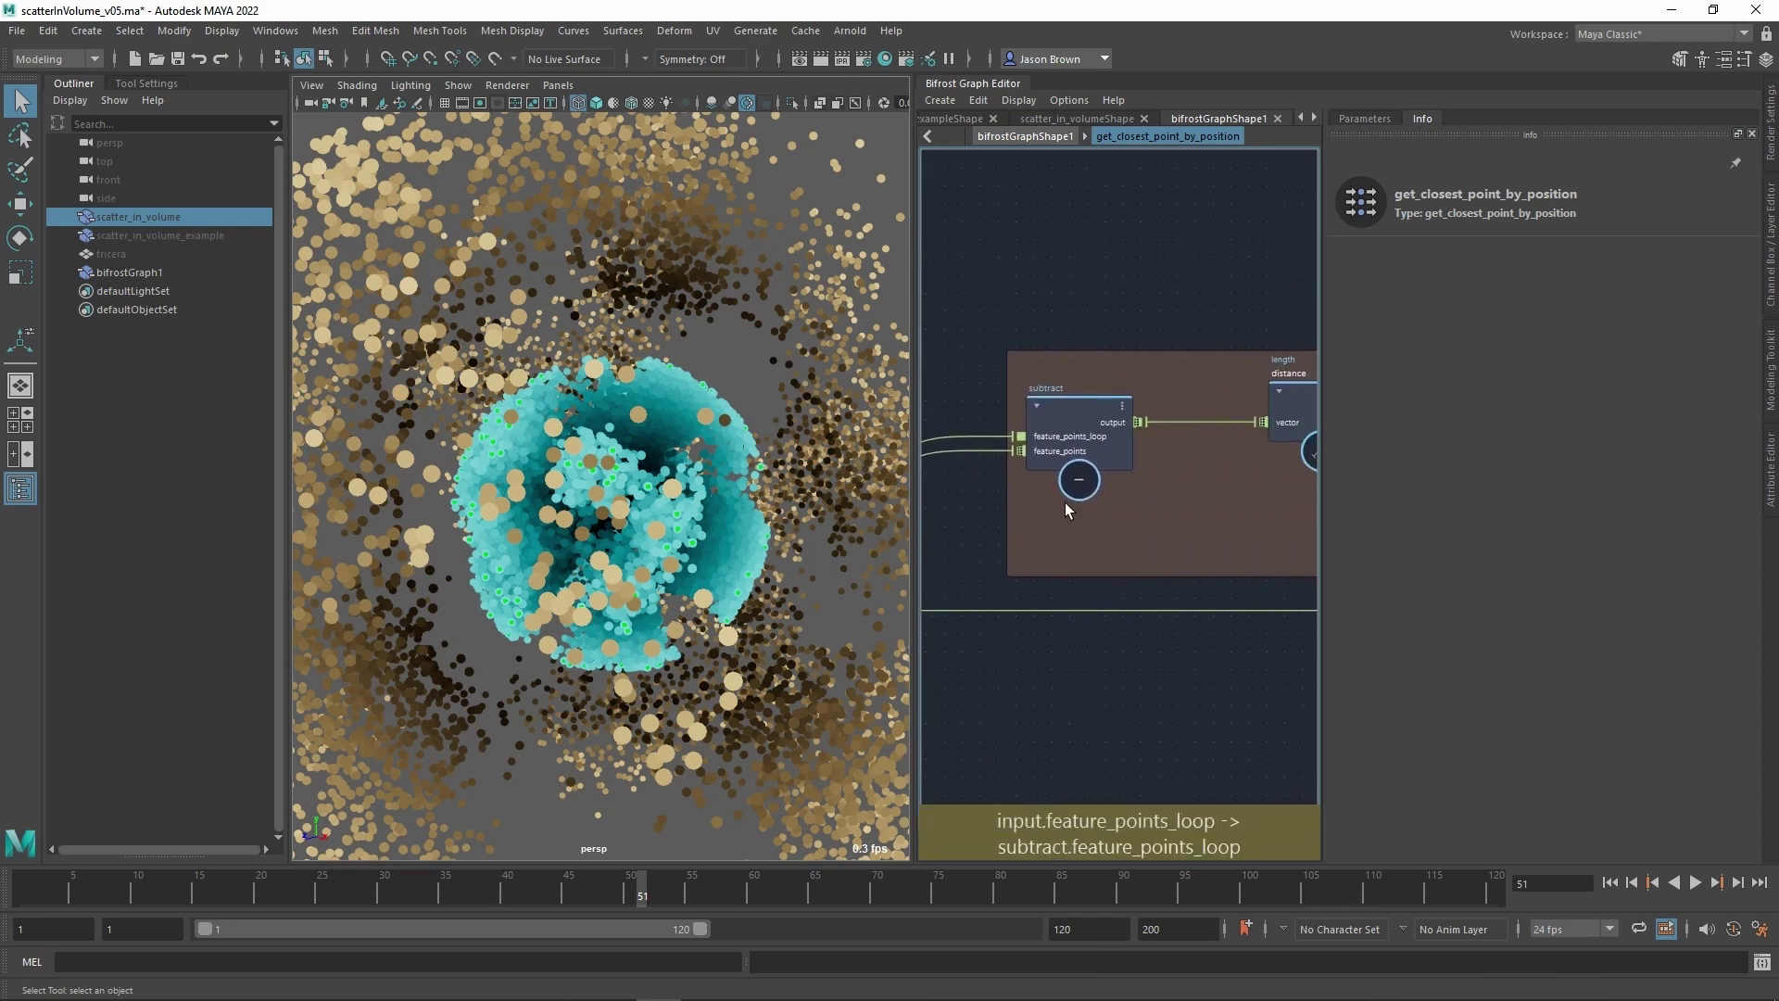
alt+middle_drag(1205, 335, 963, 352)
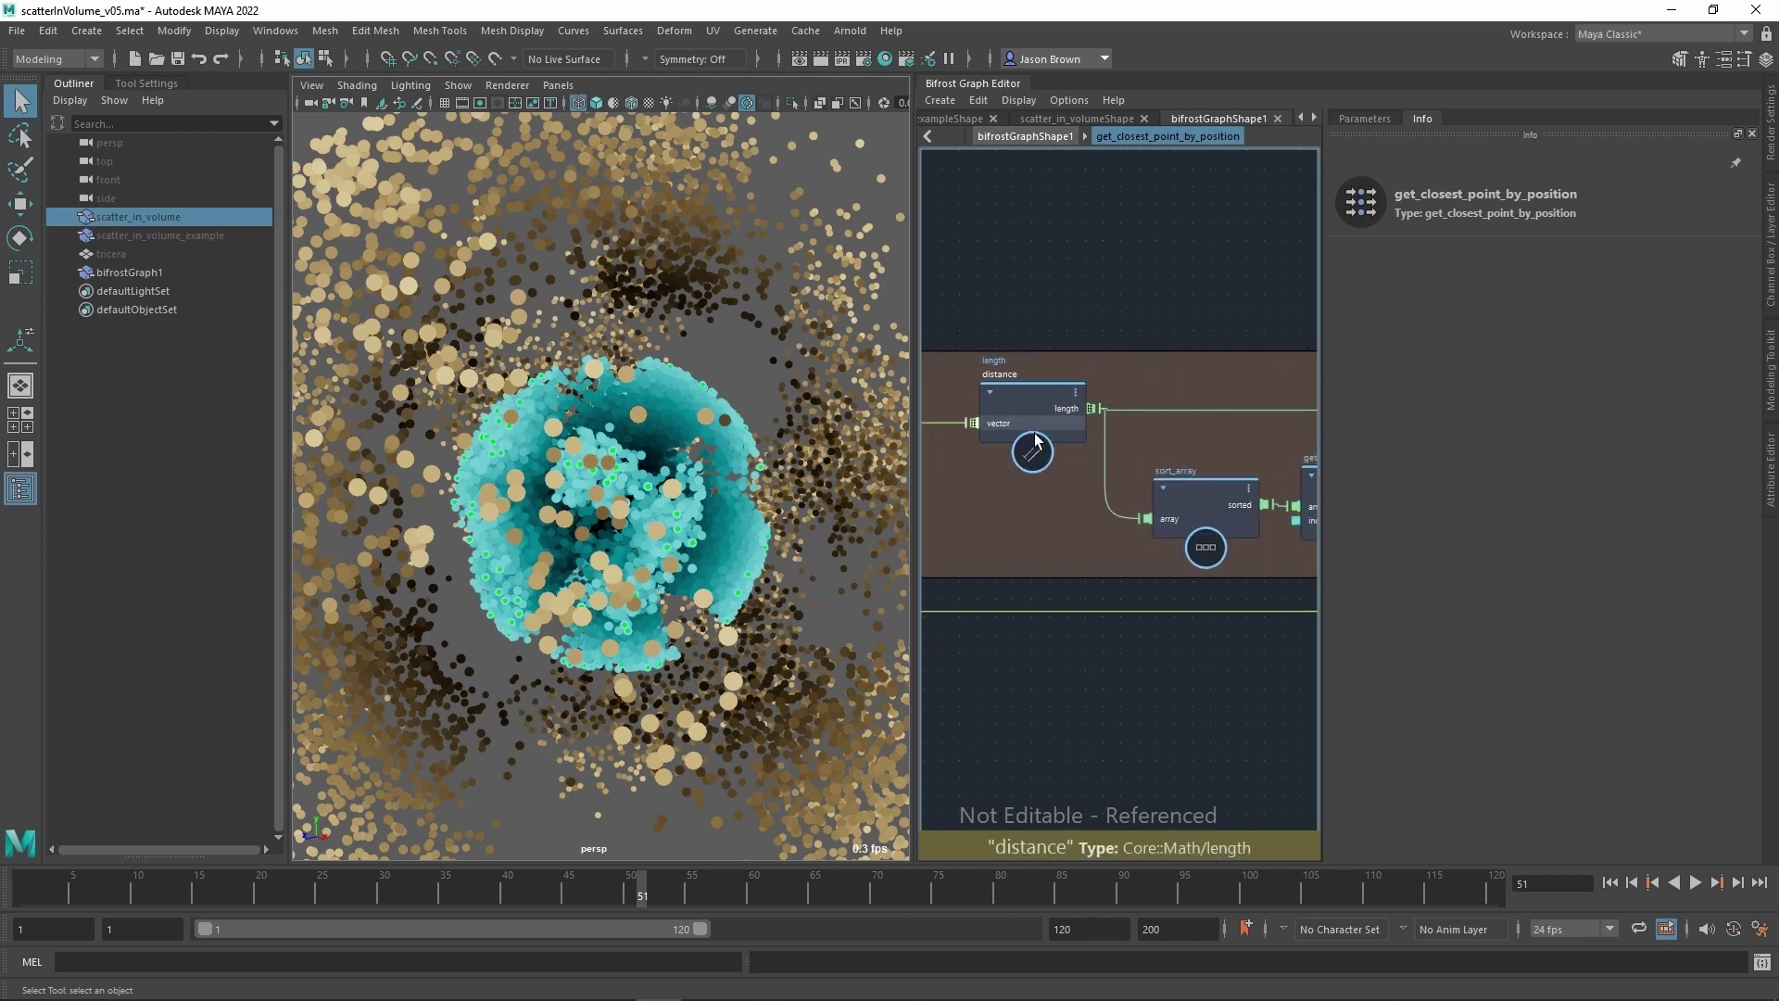
alt+middle_drag(1063, 567, 995, 519)
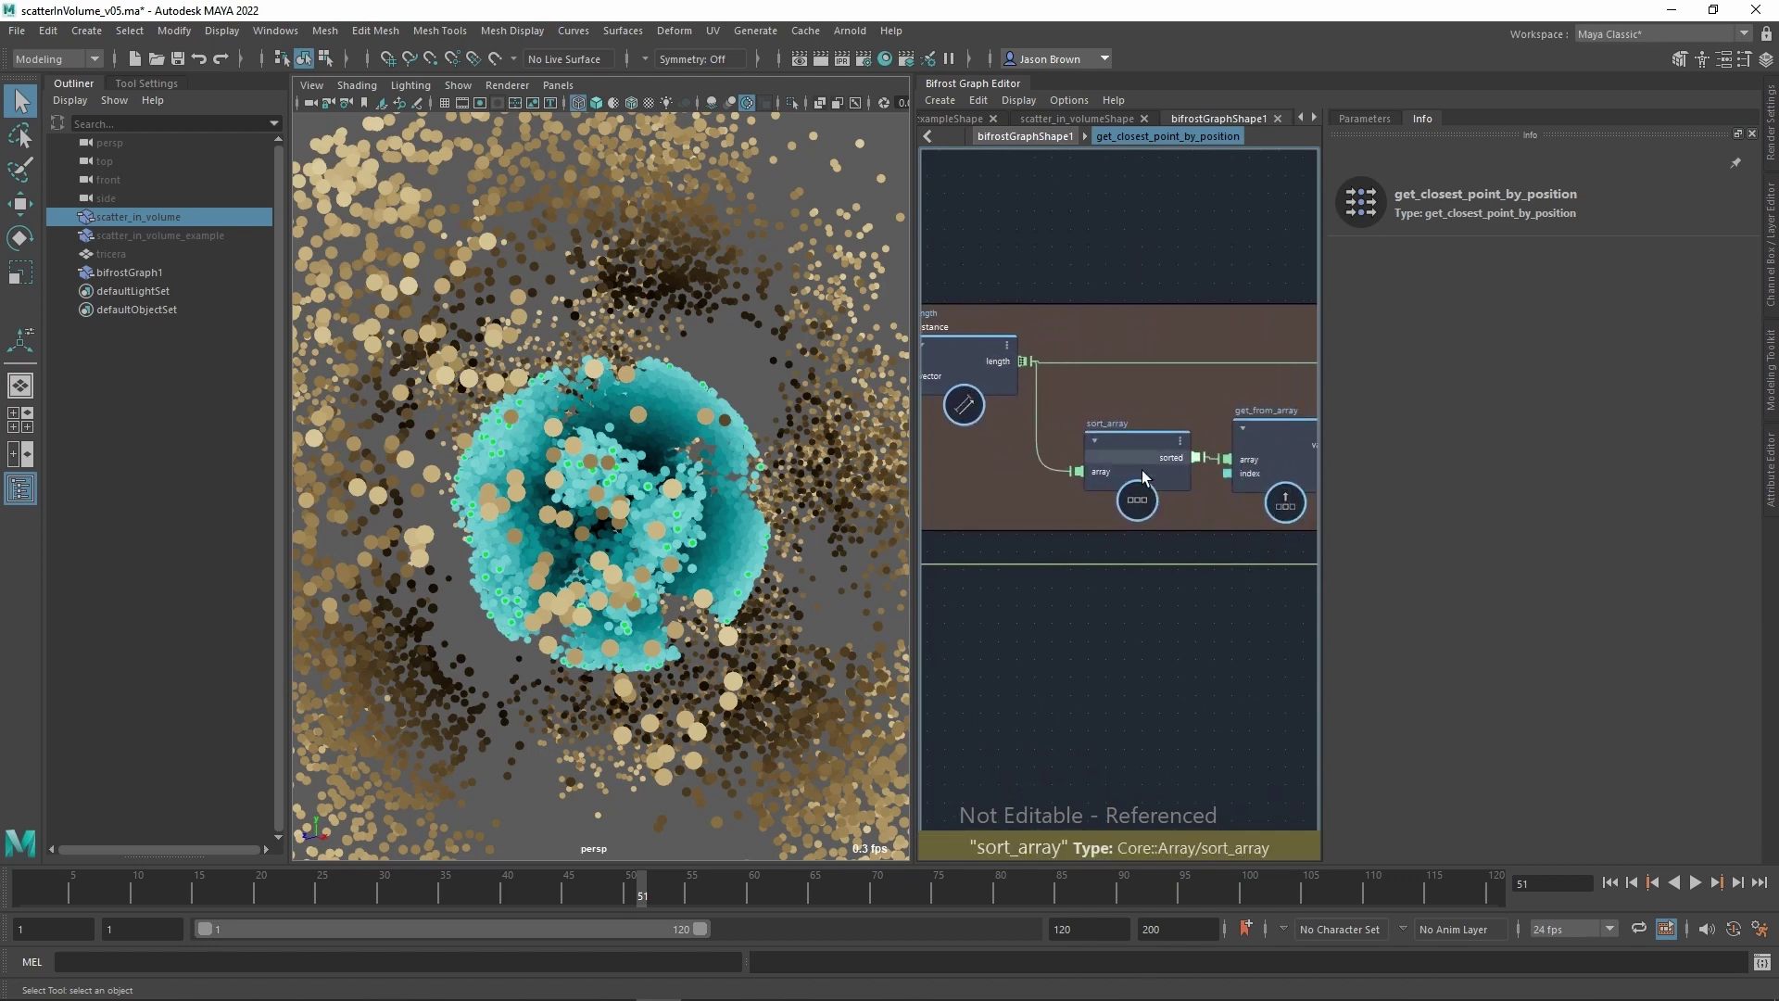
alt+middle_drag(1258, 295, 1116, 270)
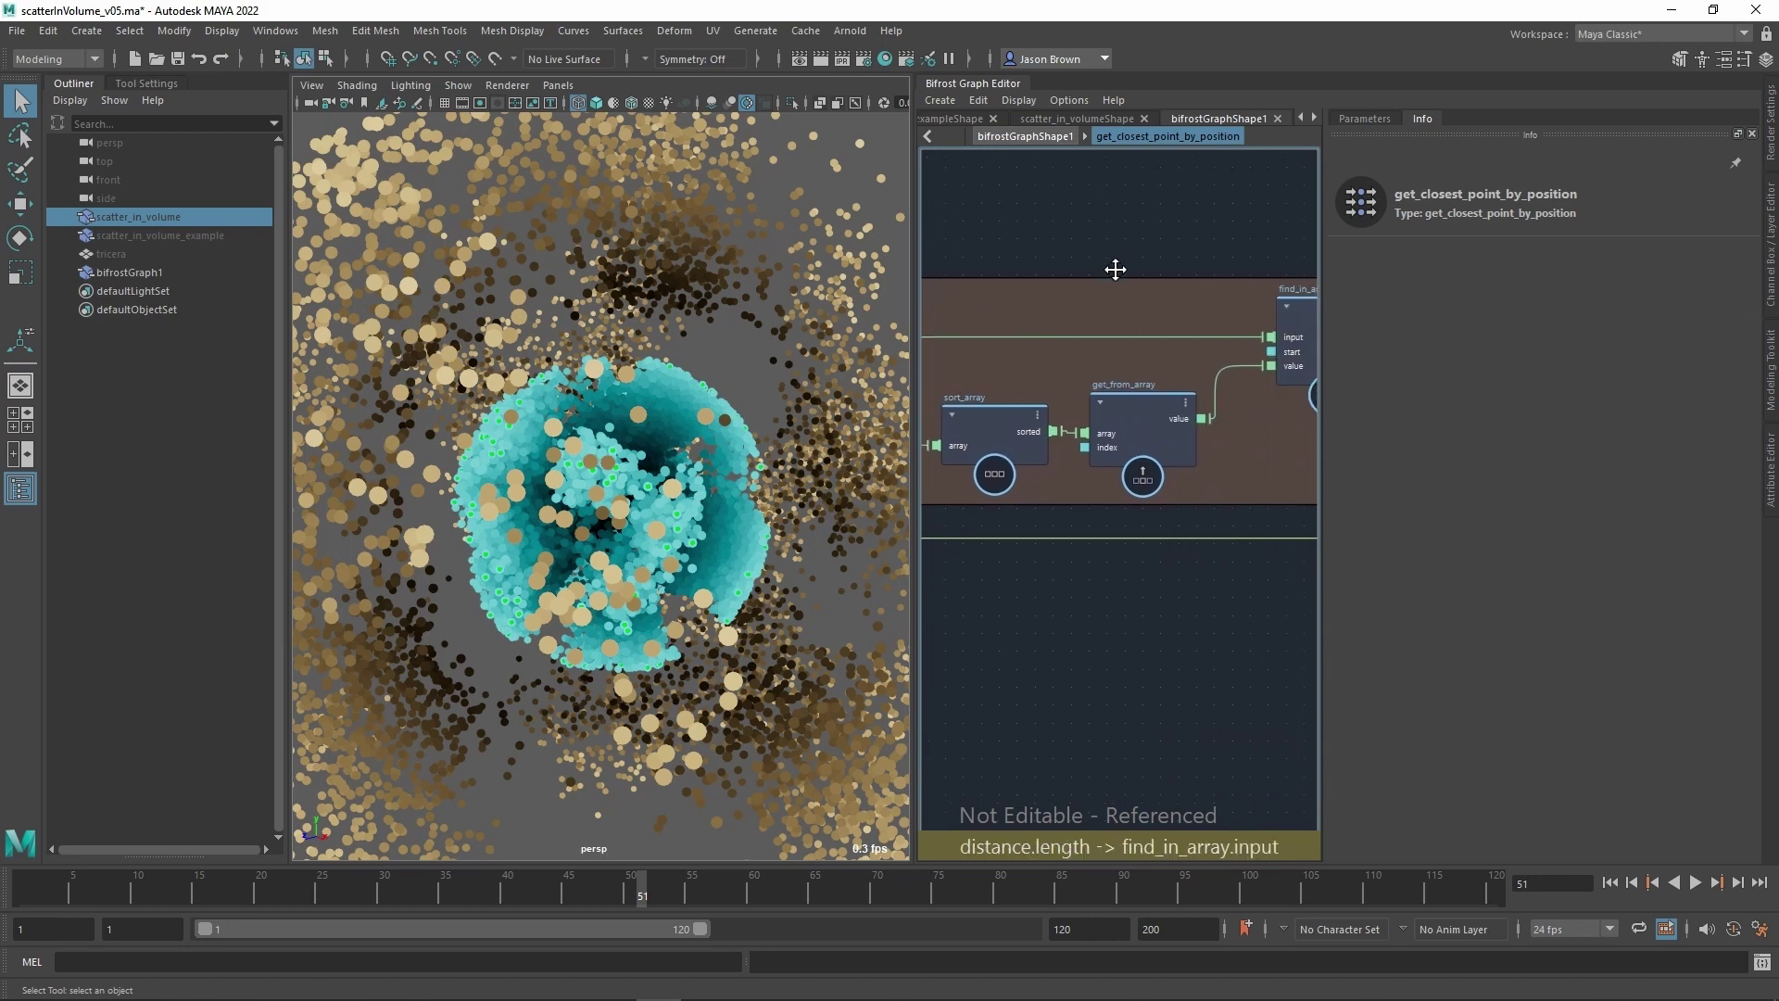
Inspect the Index parameter of the get_from_array node that follows sort_array inside the compound.
click(1144, 434)
click(1360, 119)
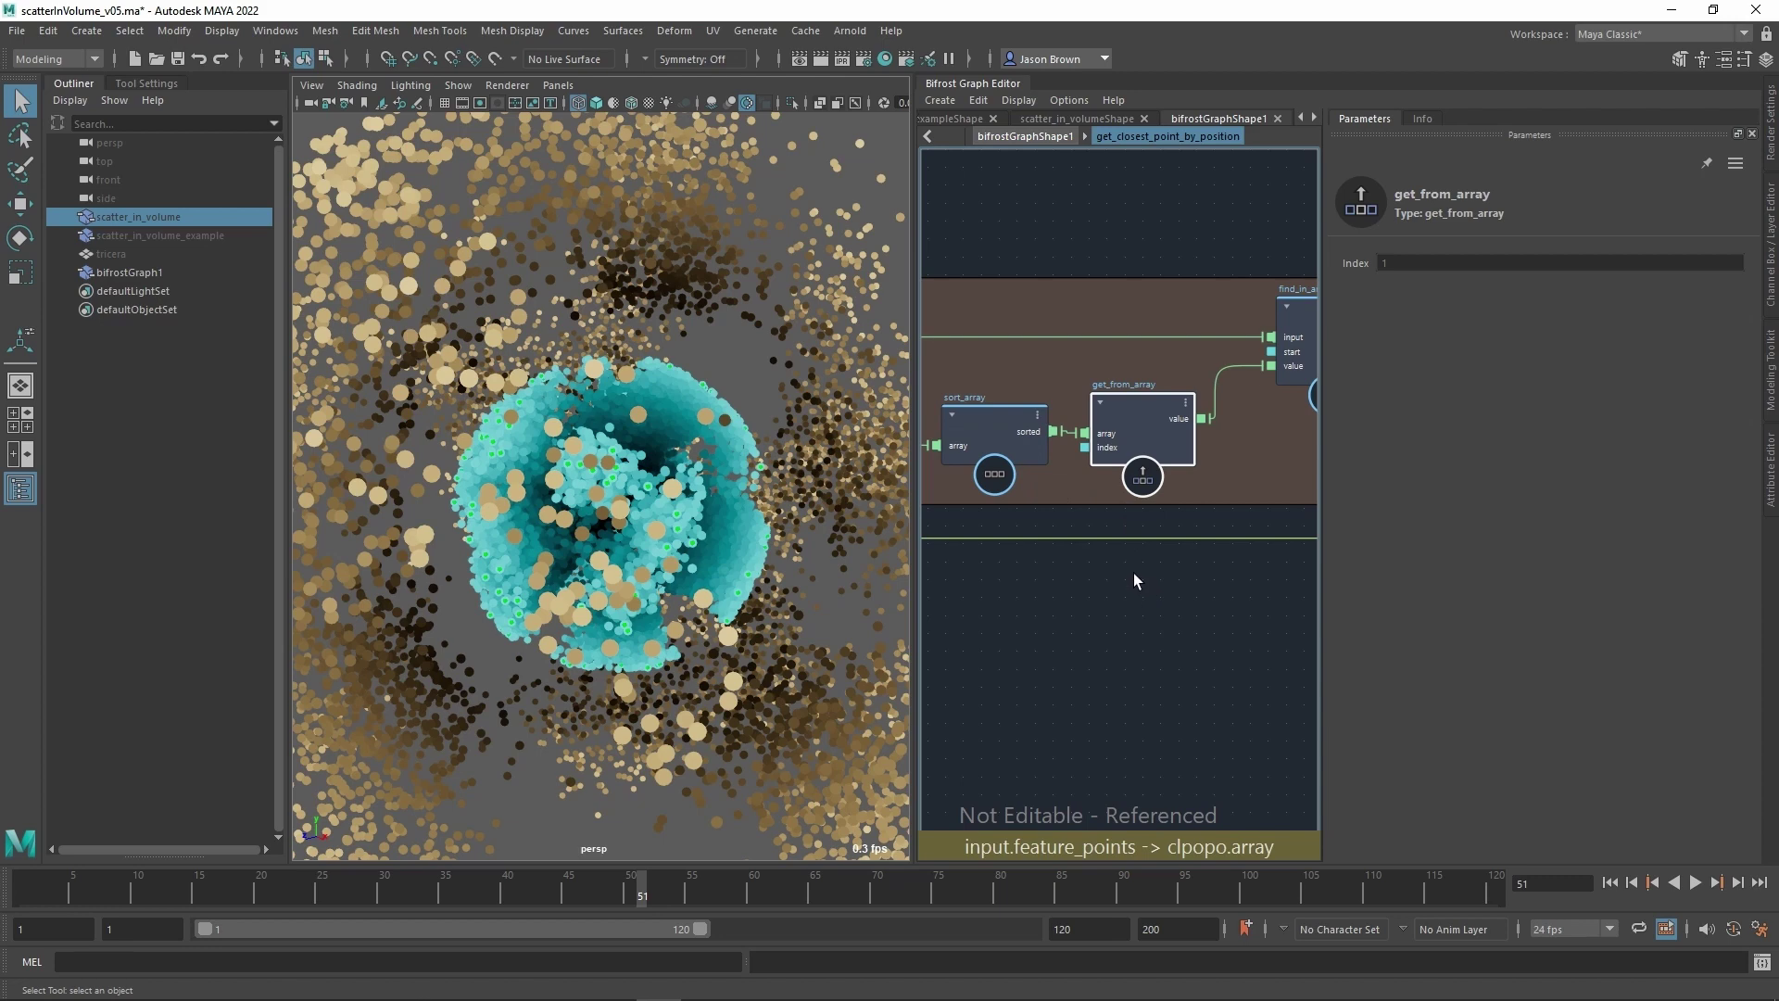
alt+middle_drag(1135, 580, 1165, 542)
mouse_move(1165, 543)
alt+right_down()
mouse_move(1124, 548)
mouse_move(1155, 544)
alt+right_up()
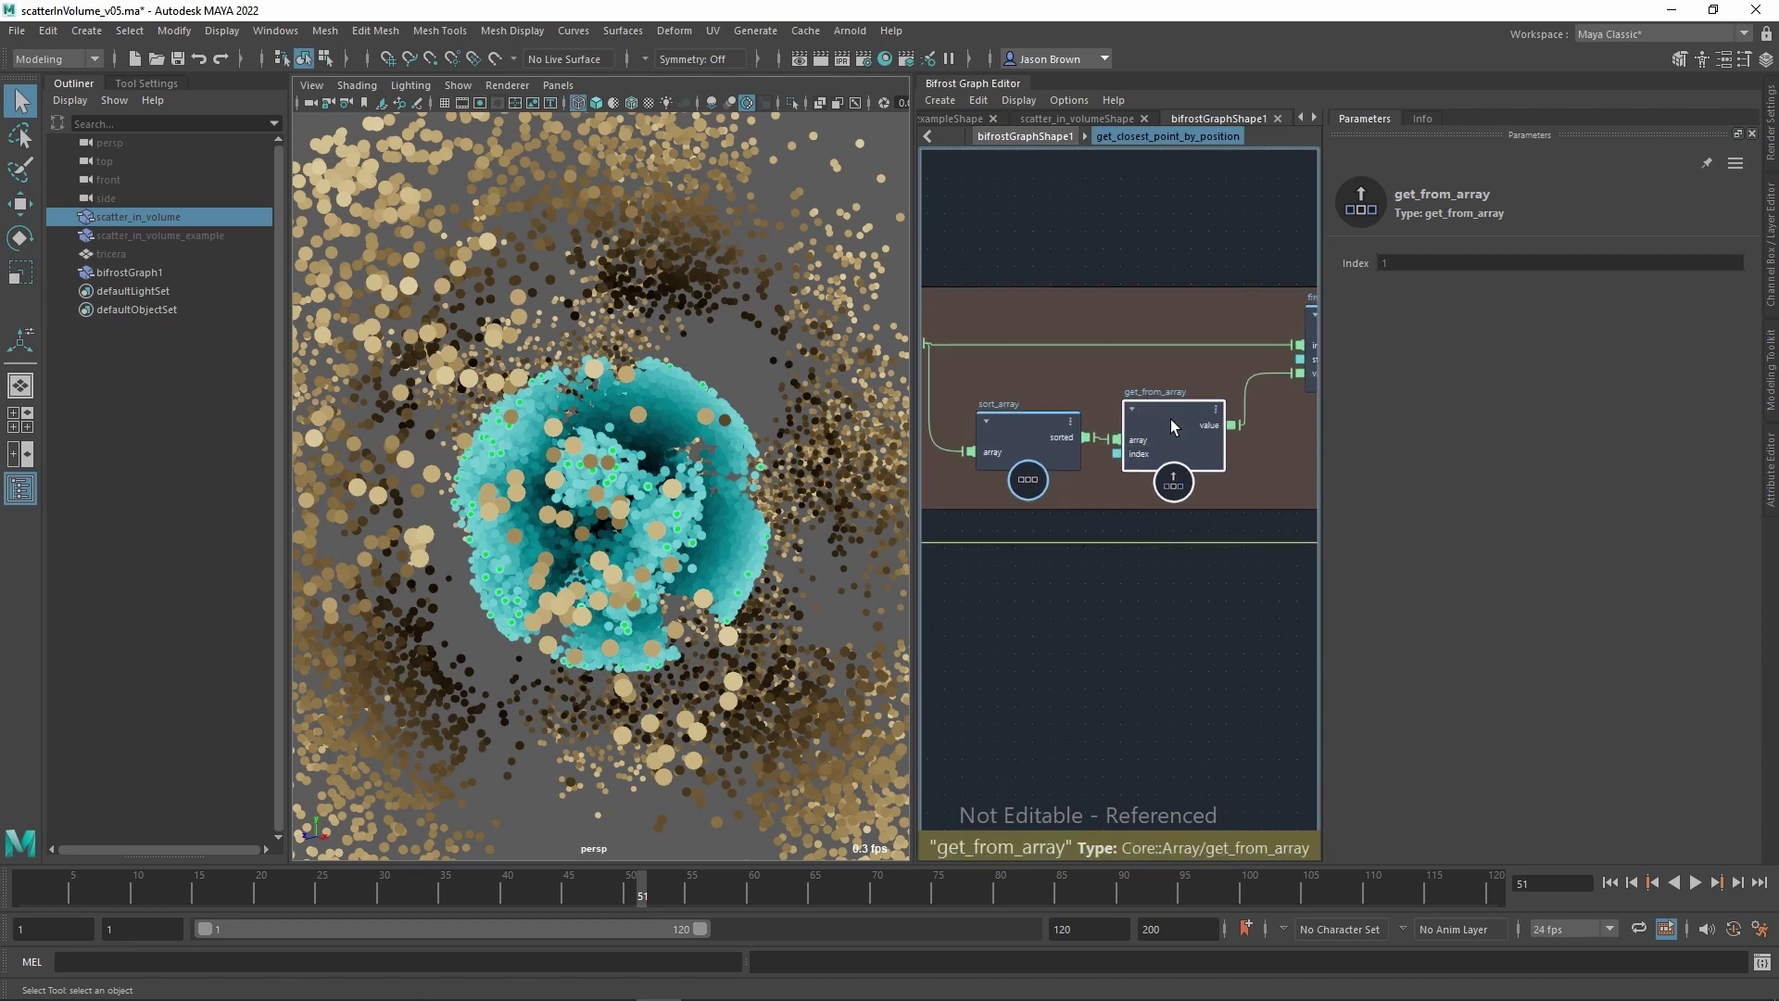
drag(1171, 419, 1180, 416)
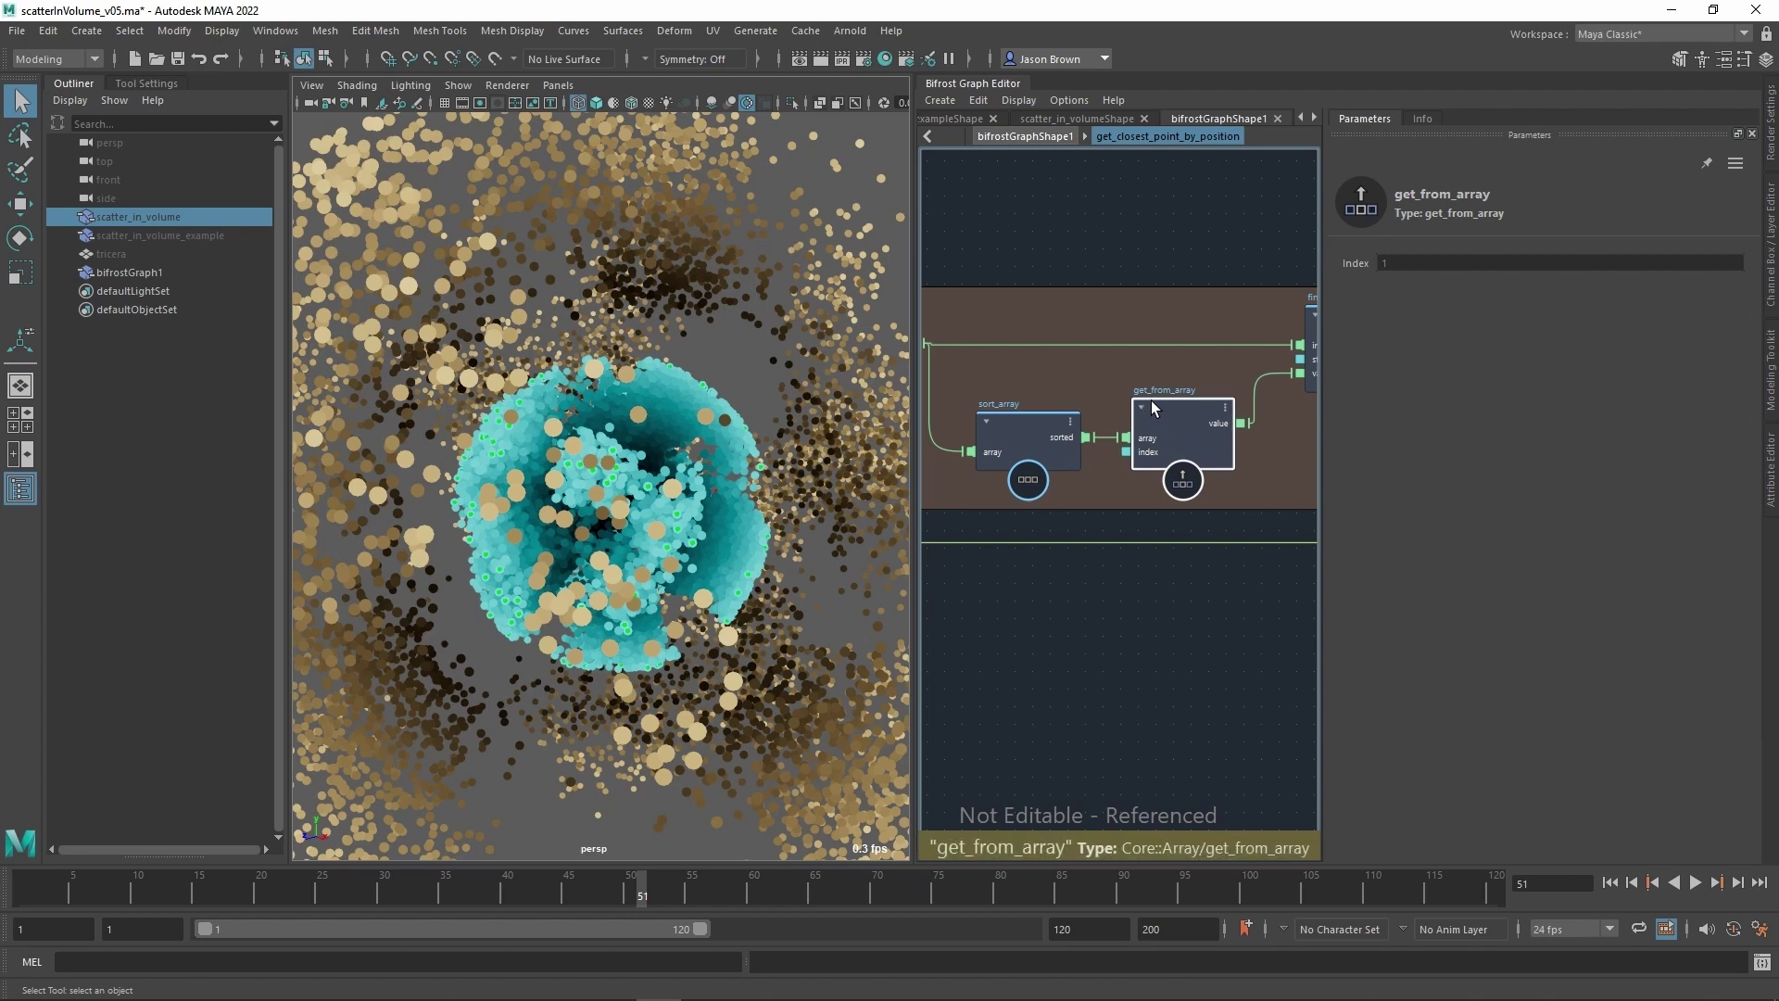
Return to the top-level graph, make the get_closest_point_by_position compound editable and go back inside it.
key(u)
right_click(1134, 342)
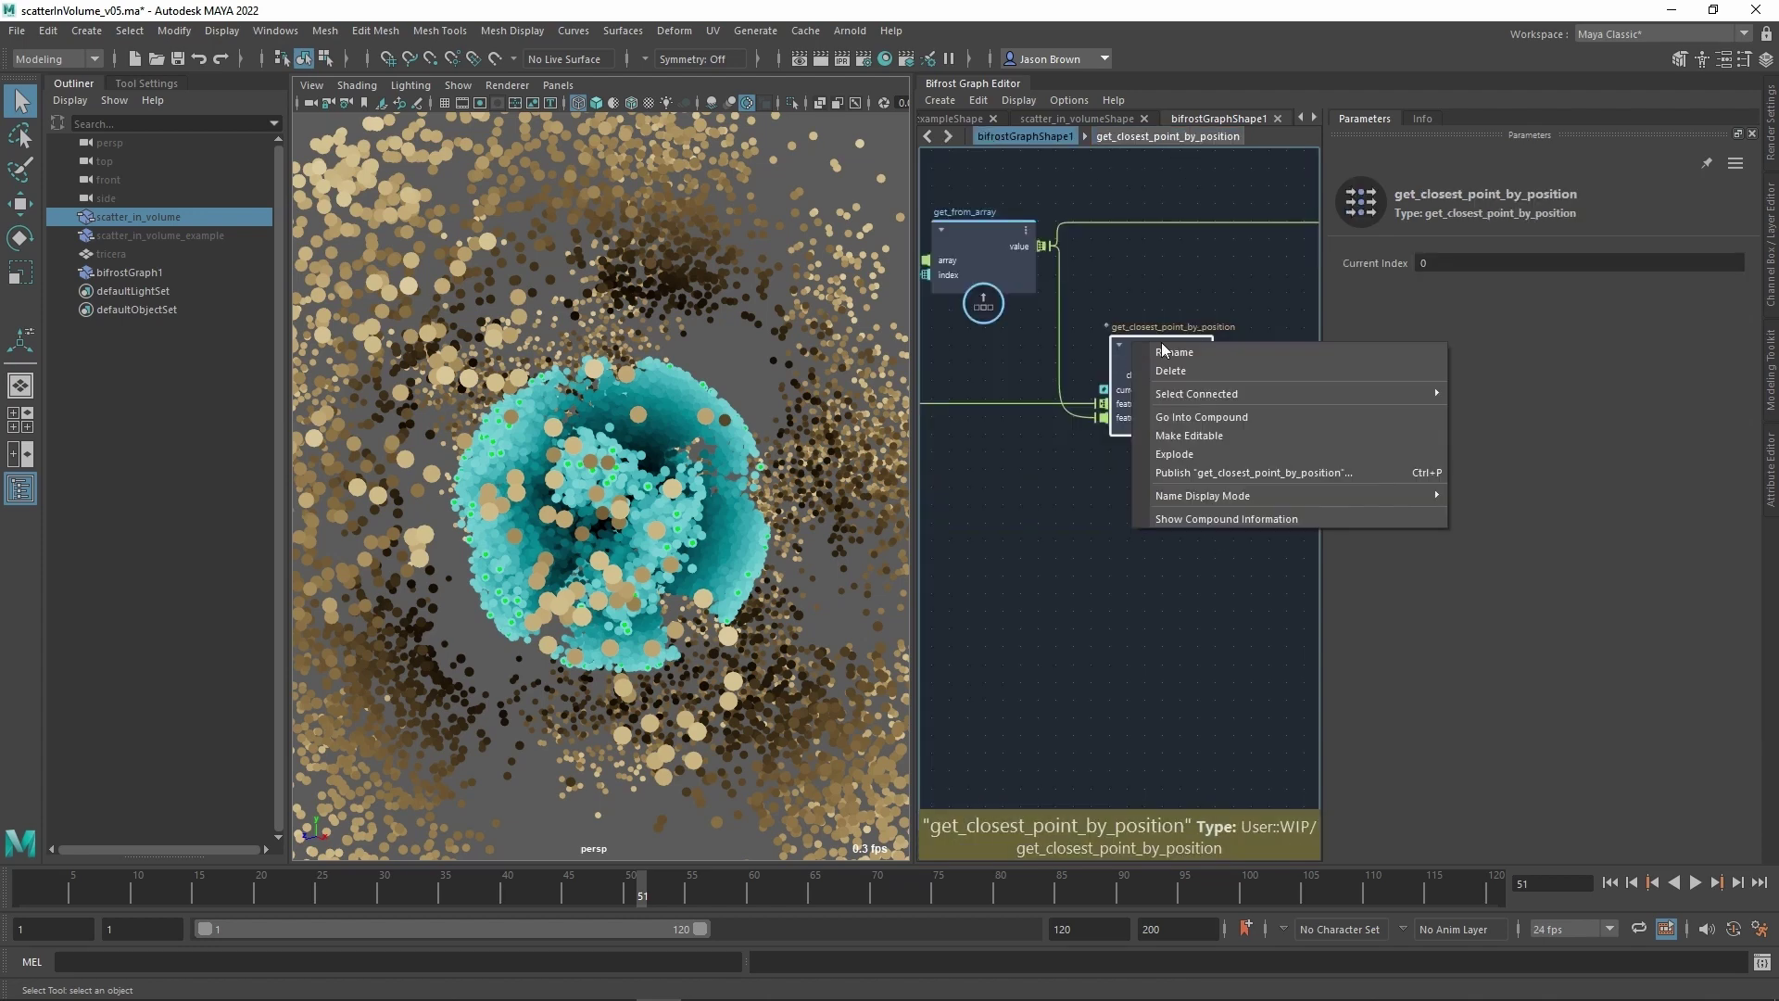
click(1197, 437)
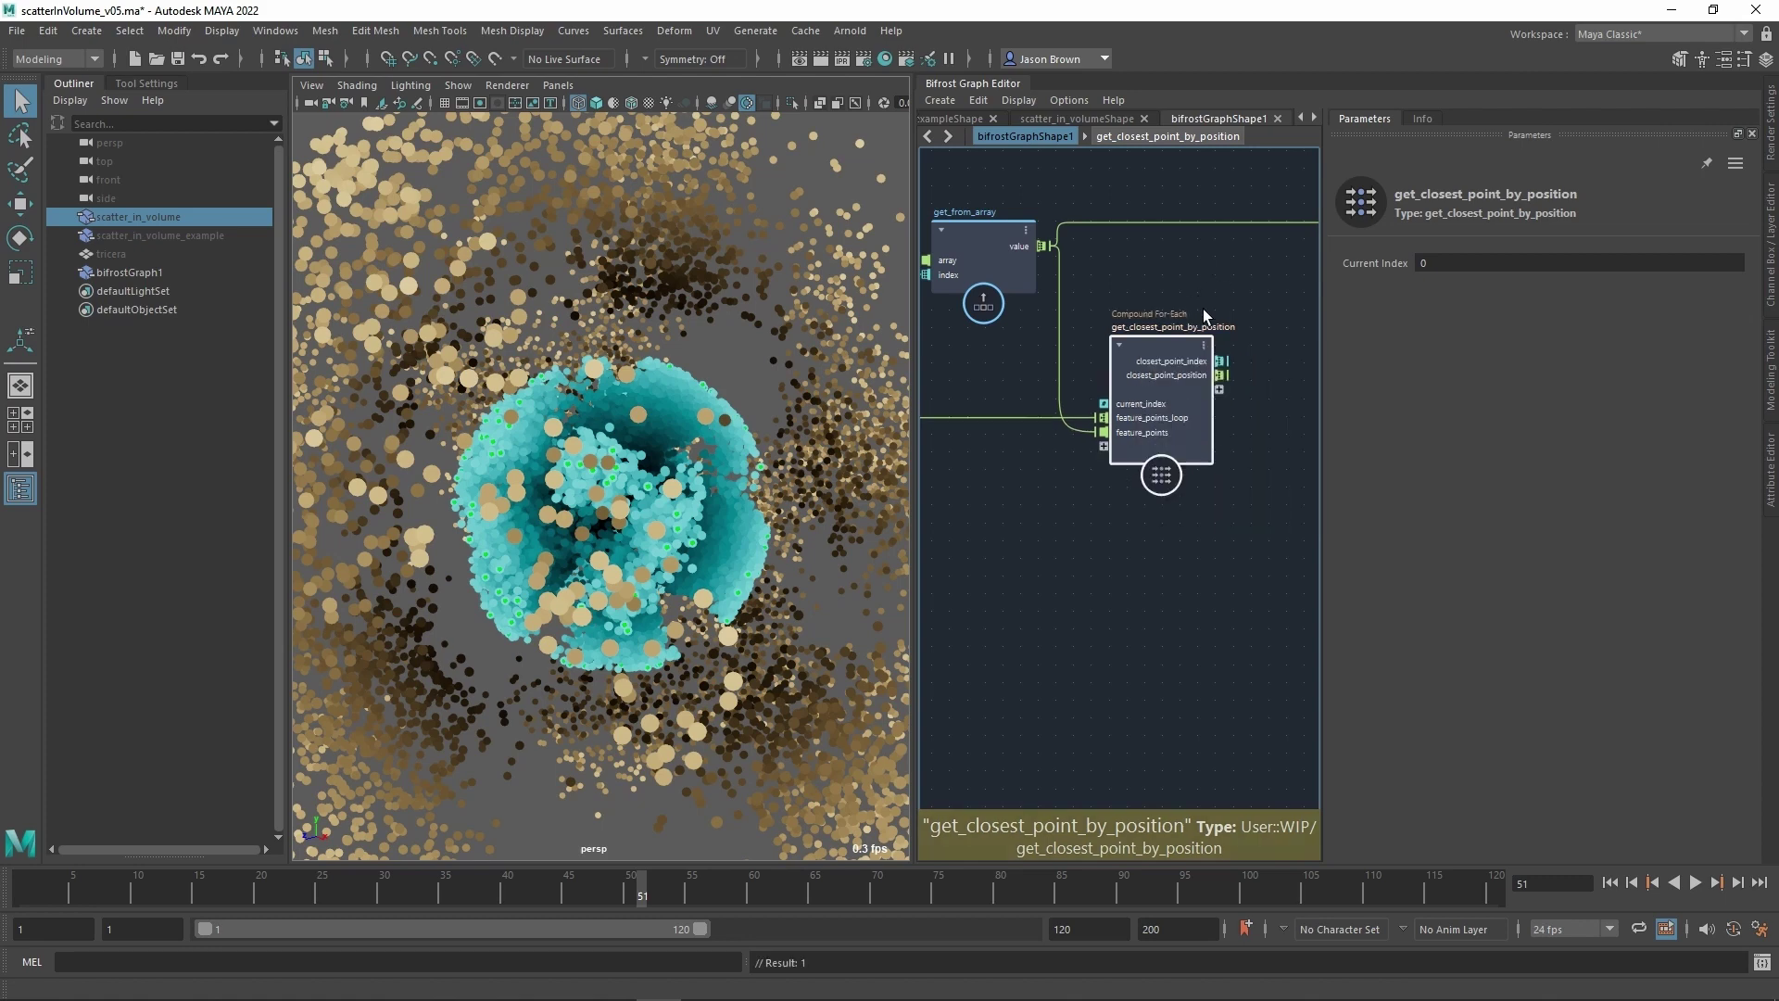
double_click(1162, 363)
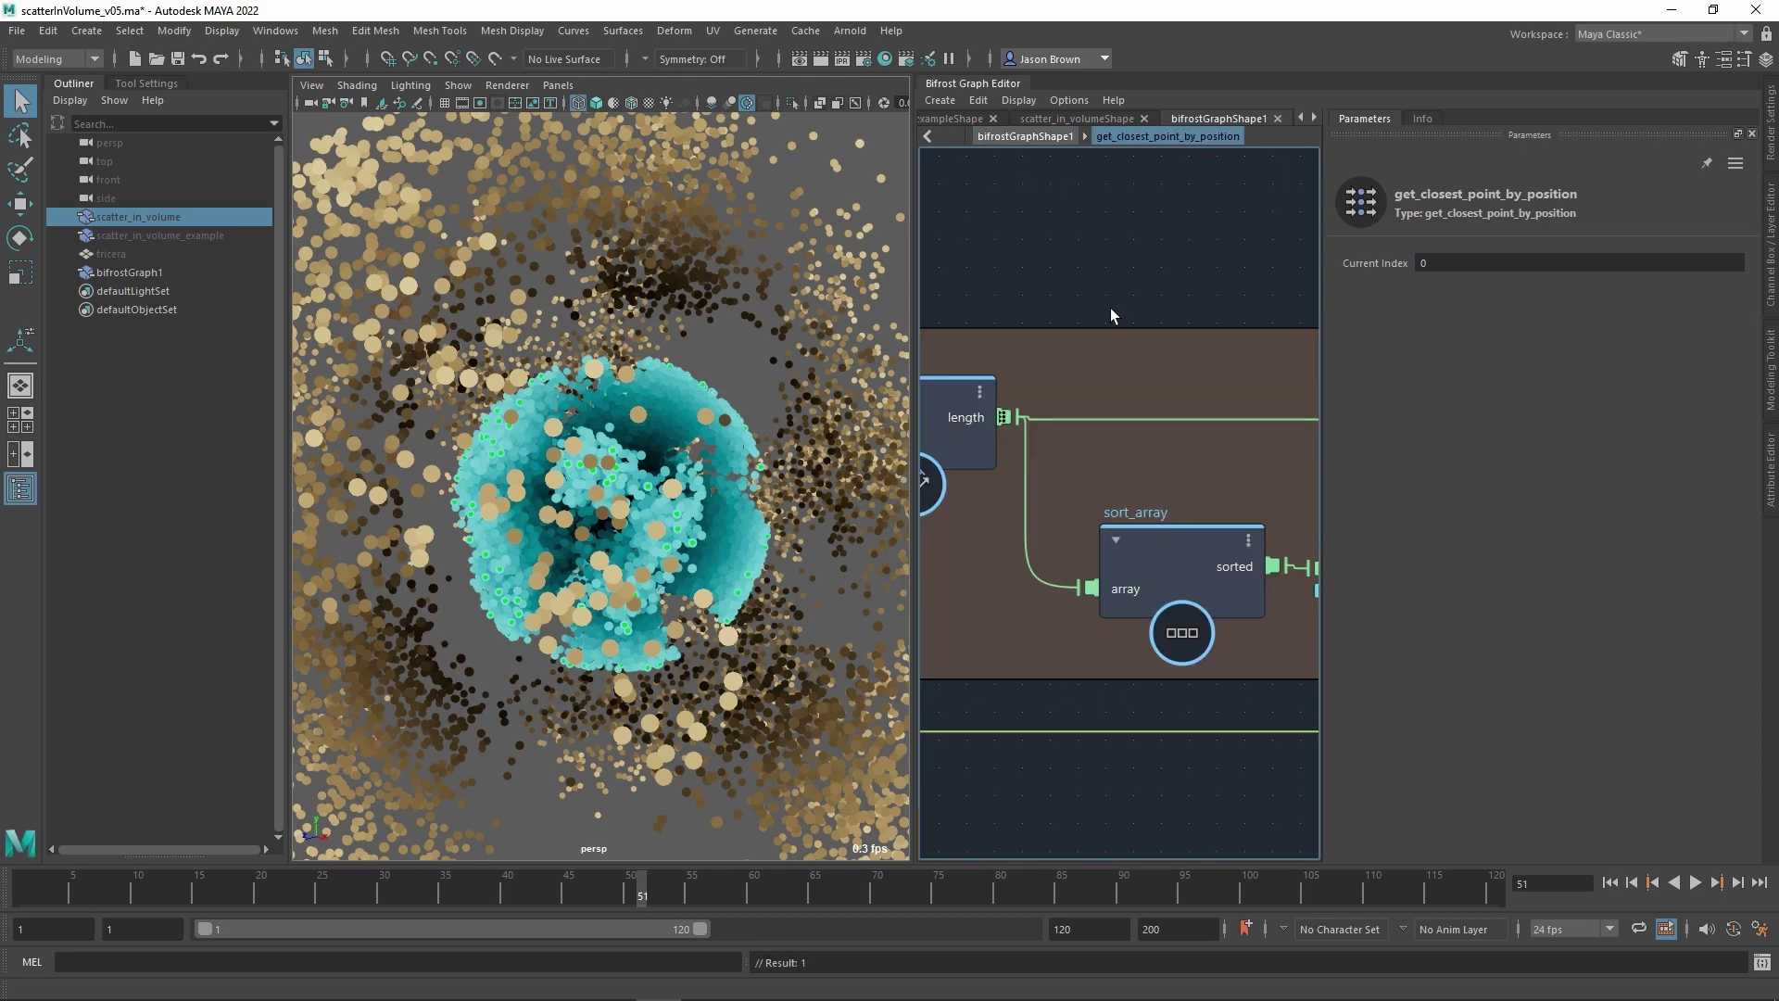
Set the Index of the get_from_array node that follows sort_array to 0.
click(1154, 554)
click(1247, 547)
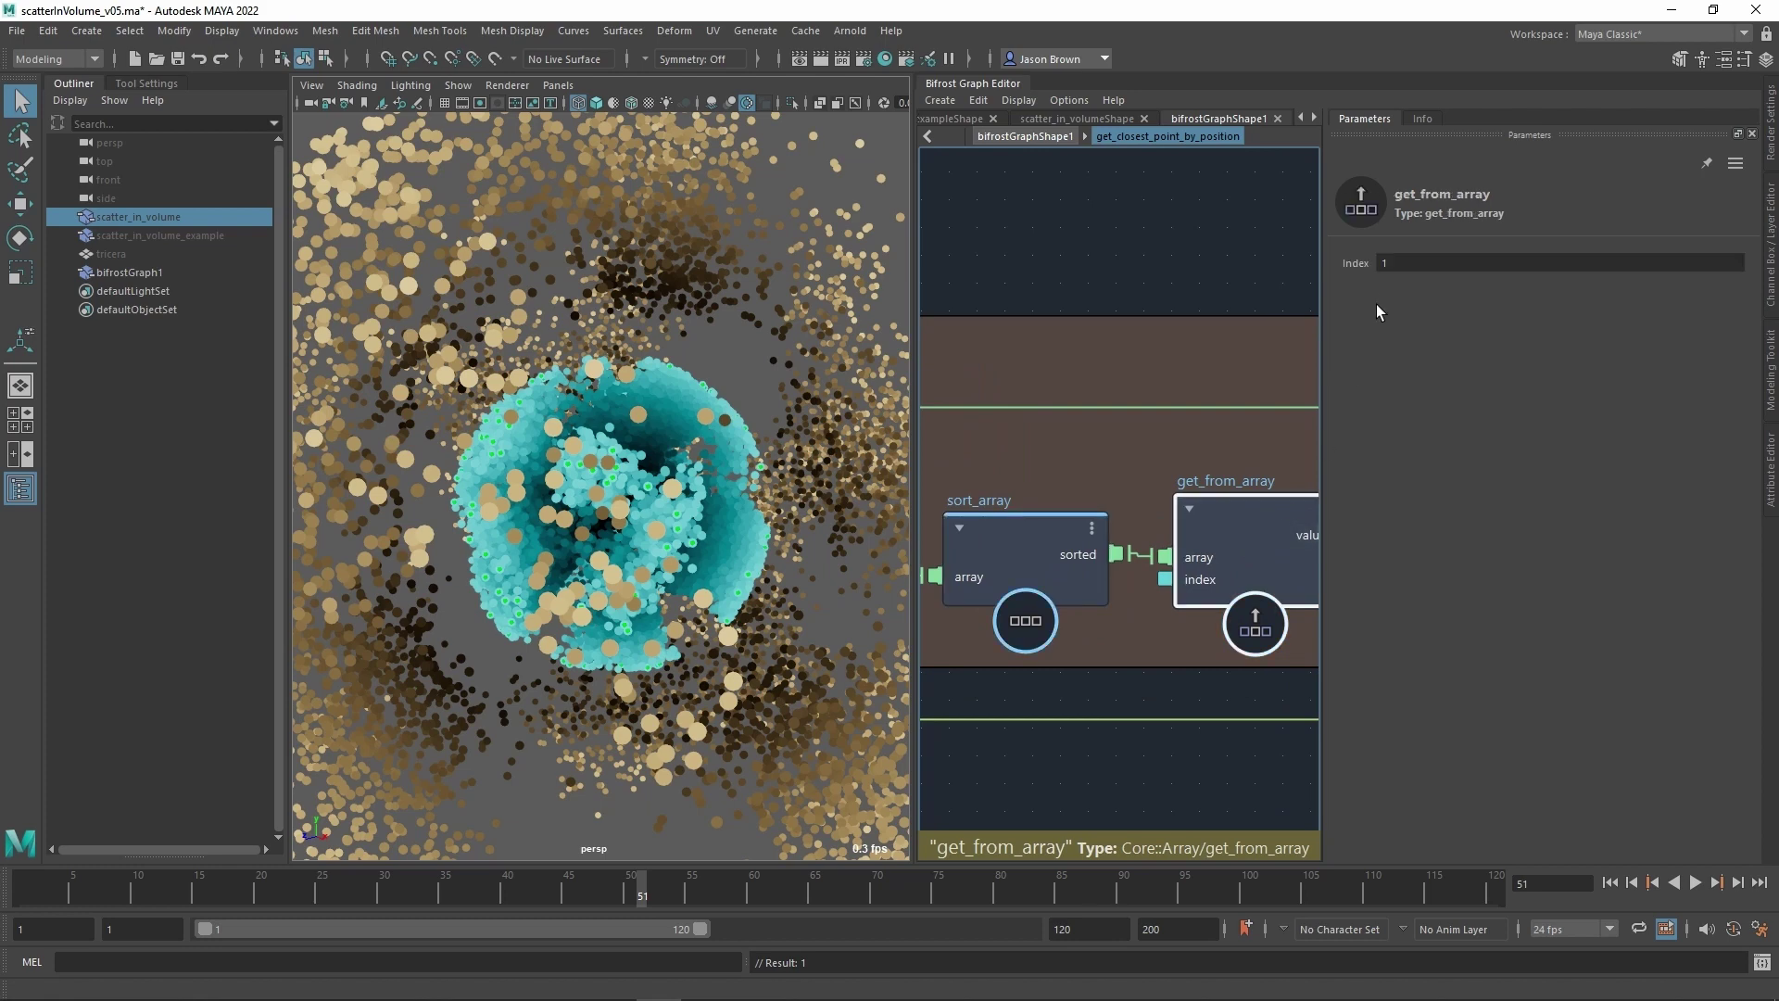
click(1411, 276)
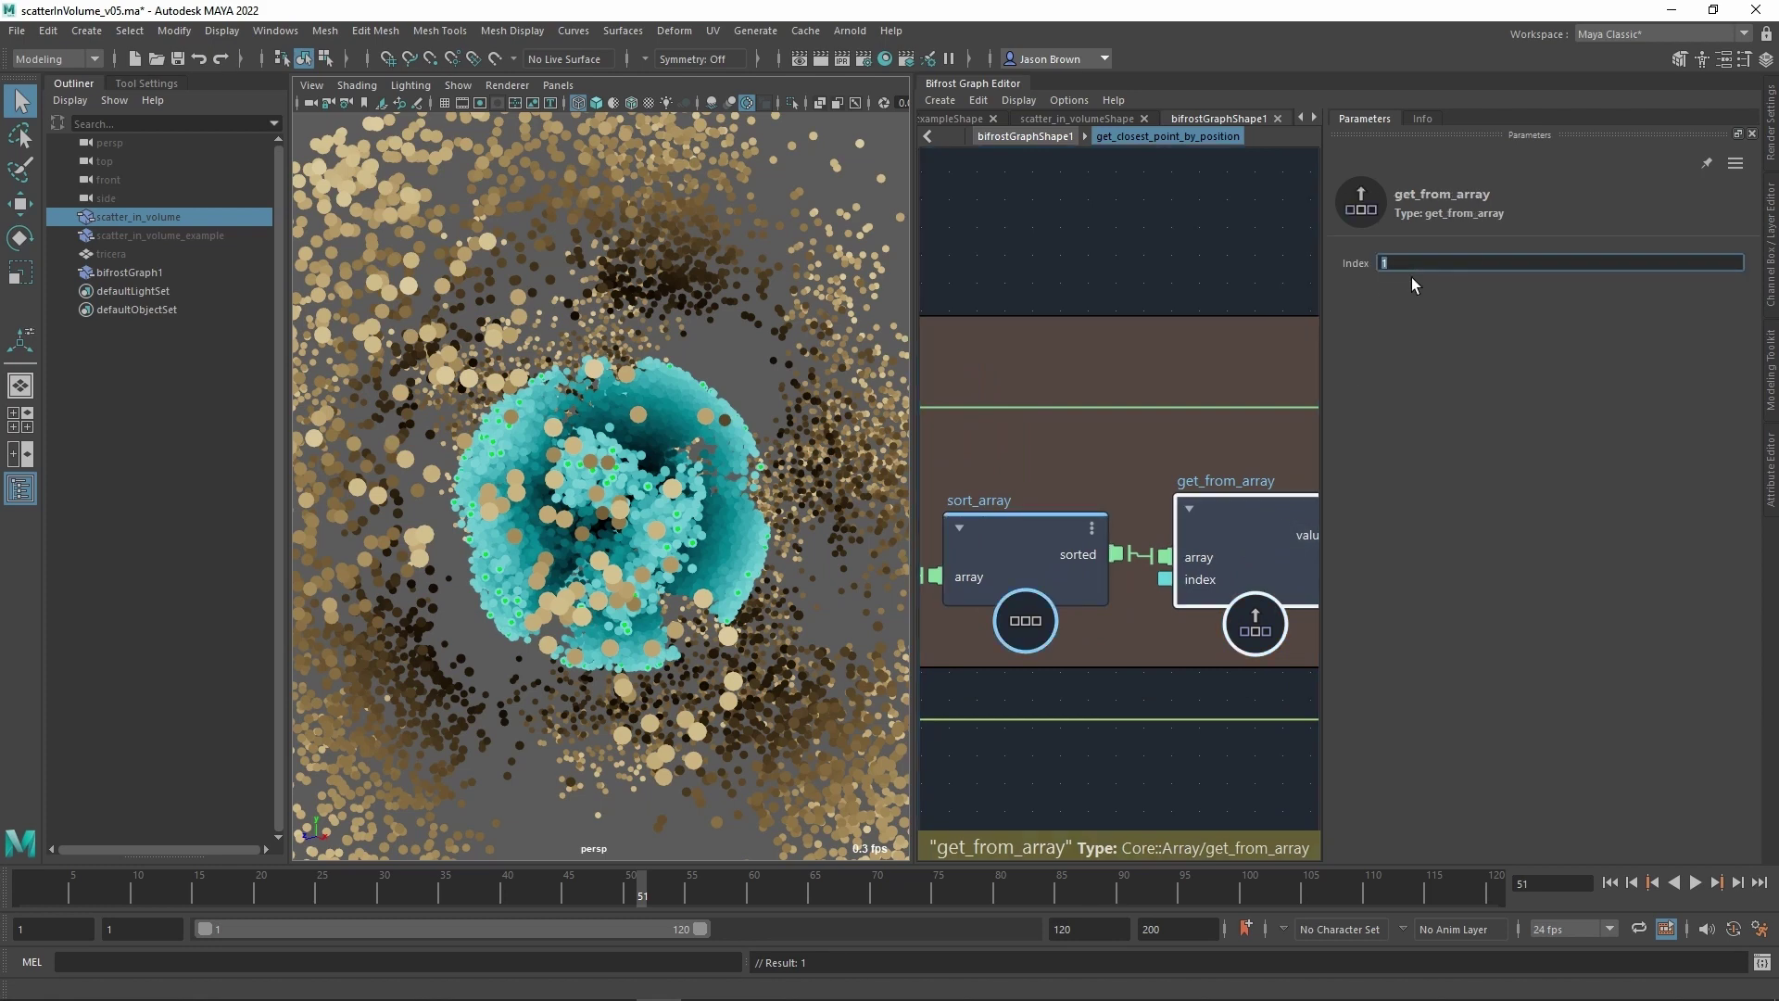
text(0)
key(Return)
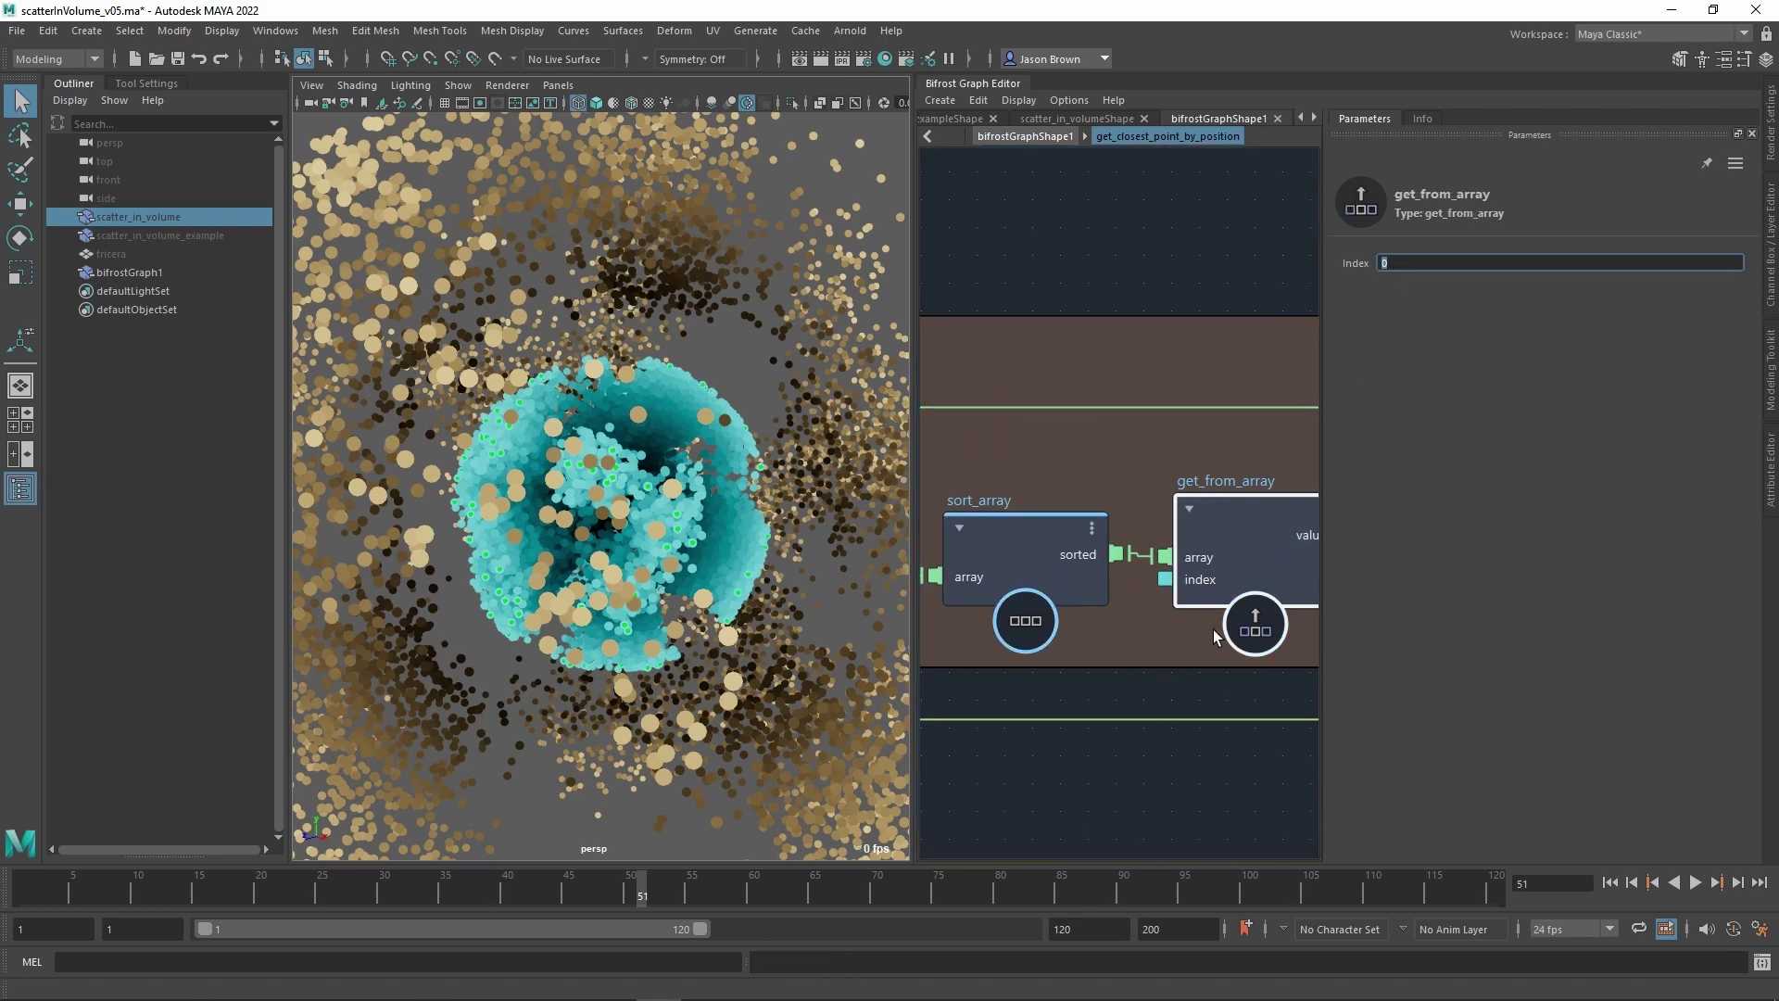
Examine how distance, sort_array and get_from_array feed the input and value ports of find_in_array.
scroll(1180, 754, down, 3)
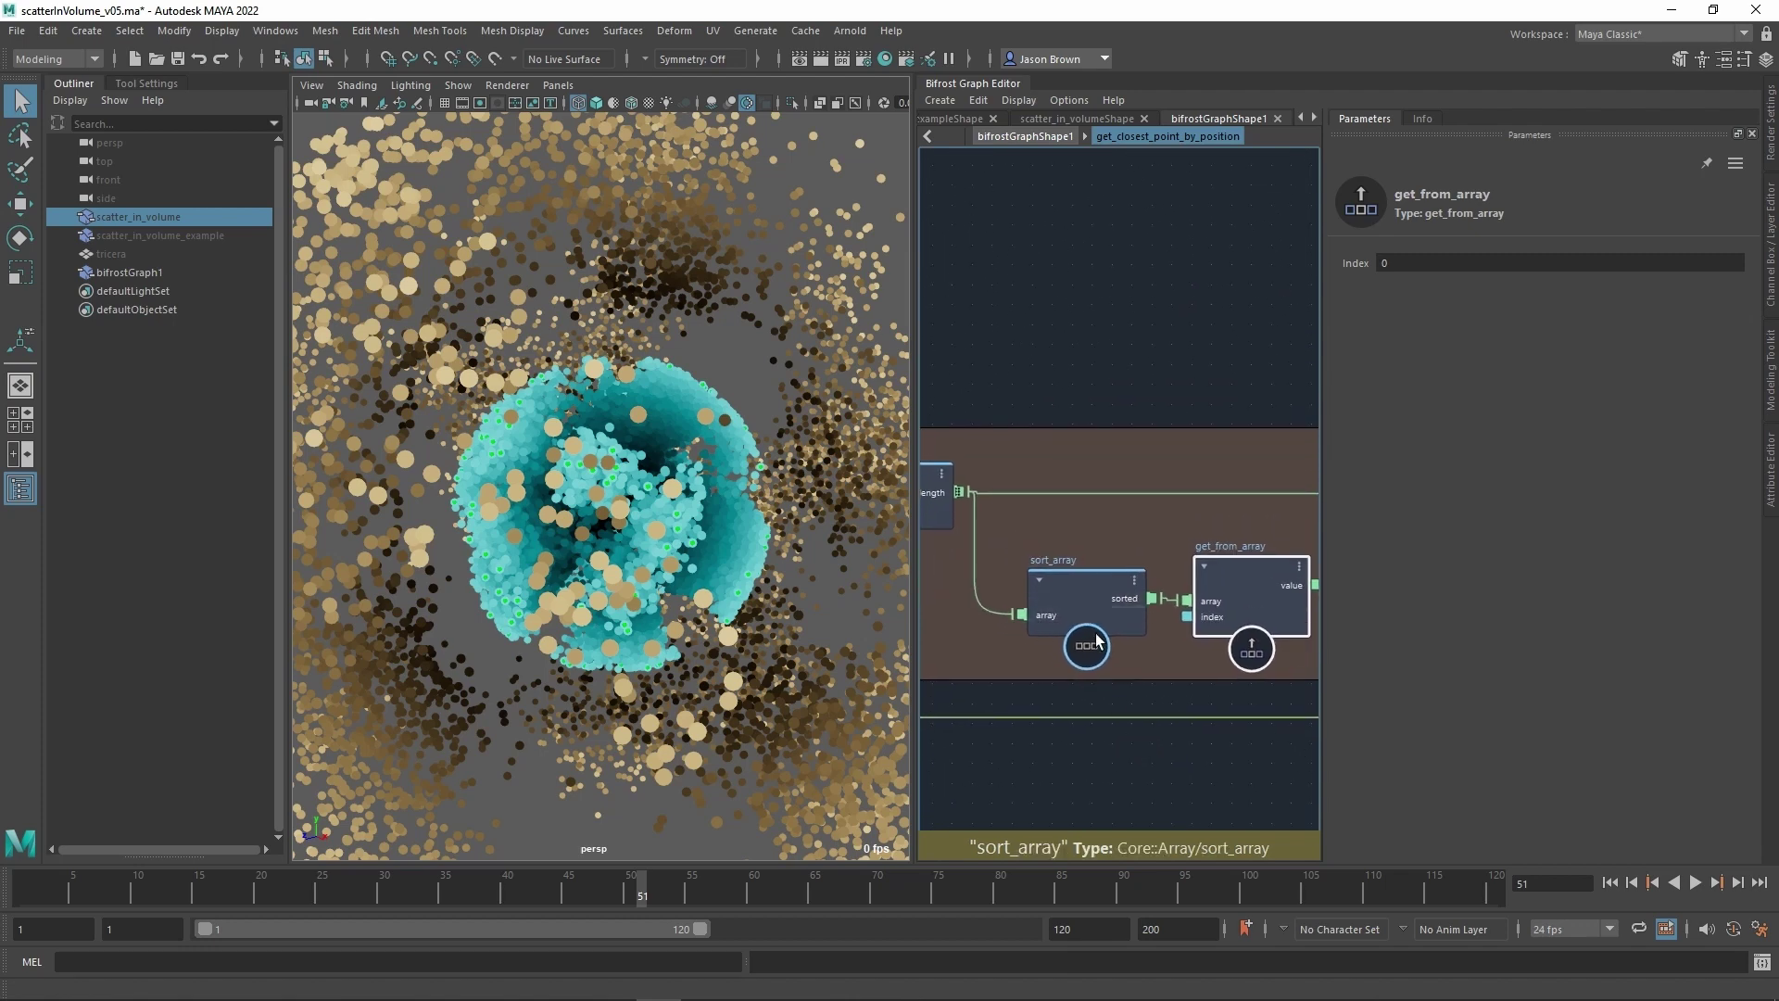
scroll(1081, 770, down, 4)
alt+middle_drag(1130, 770, 1278, 746)
scroll(1006, 763, up, 2)
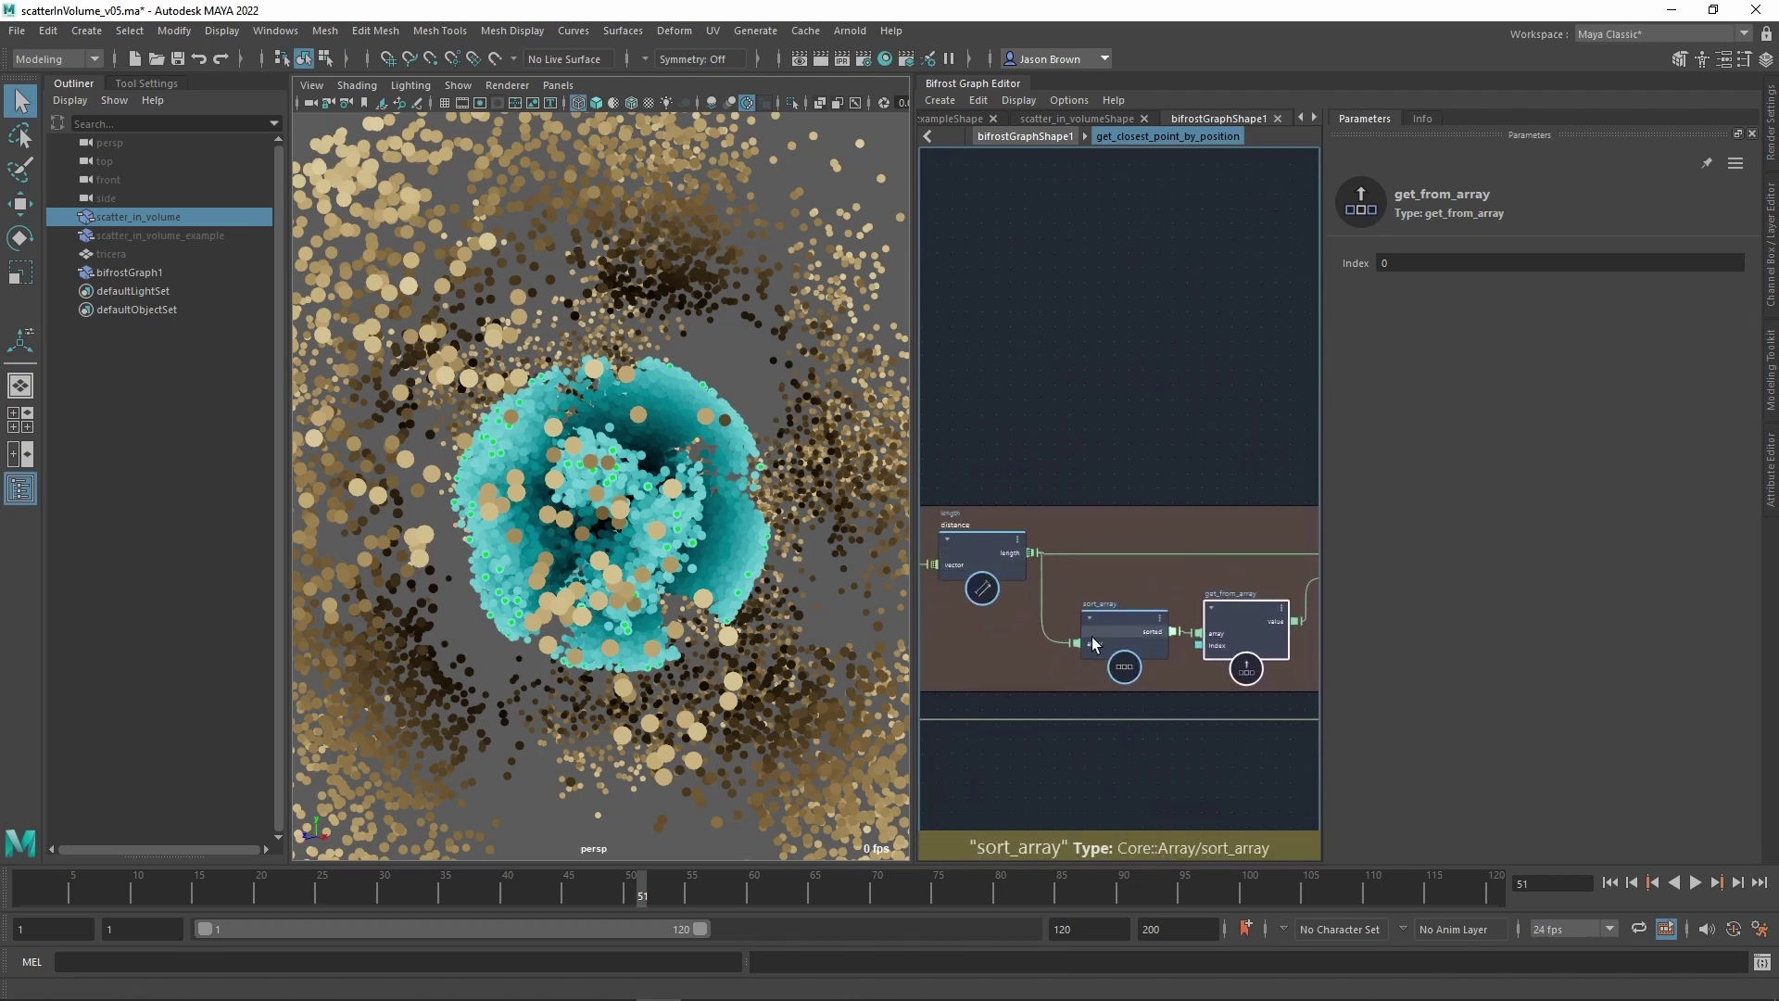
alt+middle_drag(1222, 434, 1016, 393)
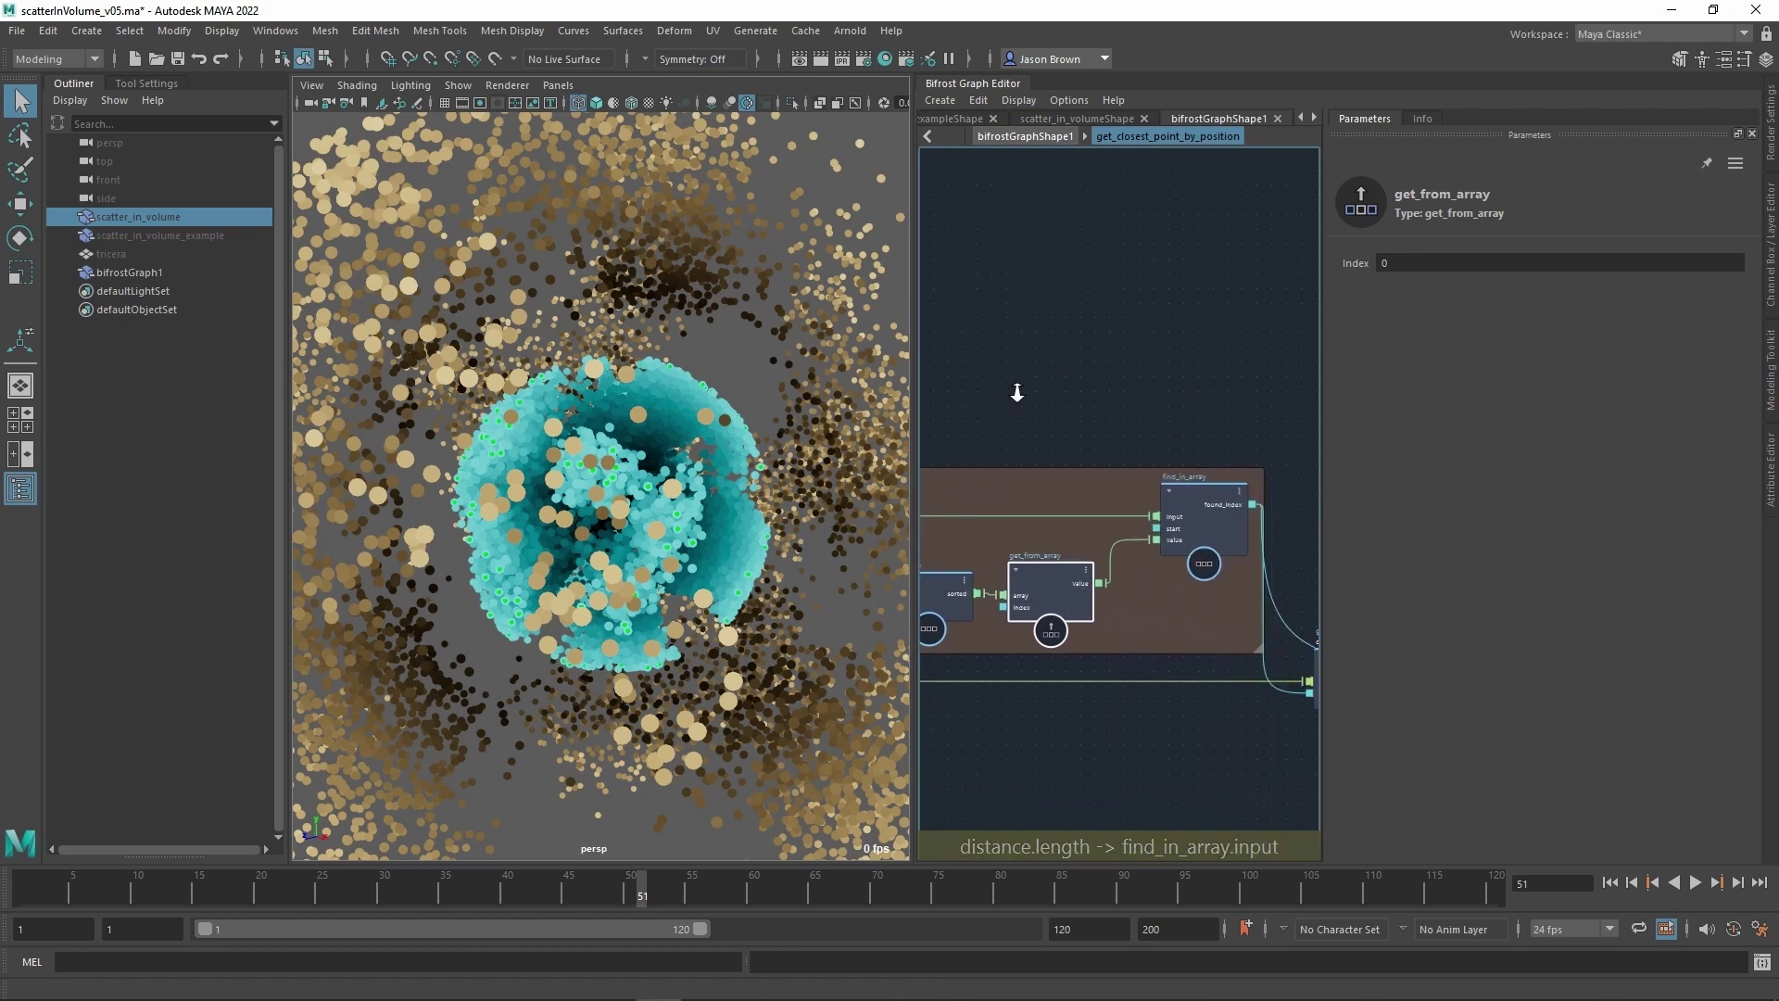
scroll(1018, 393, up, 2)
alt+middle_drag(1147, 404, 1011, 374)
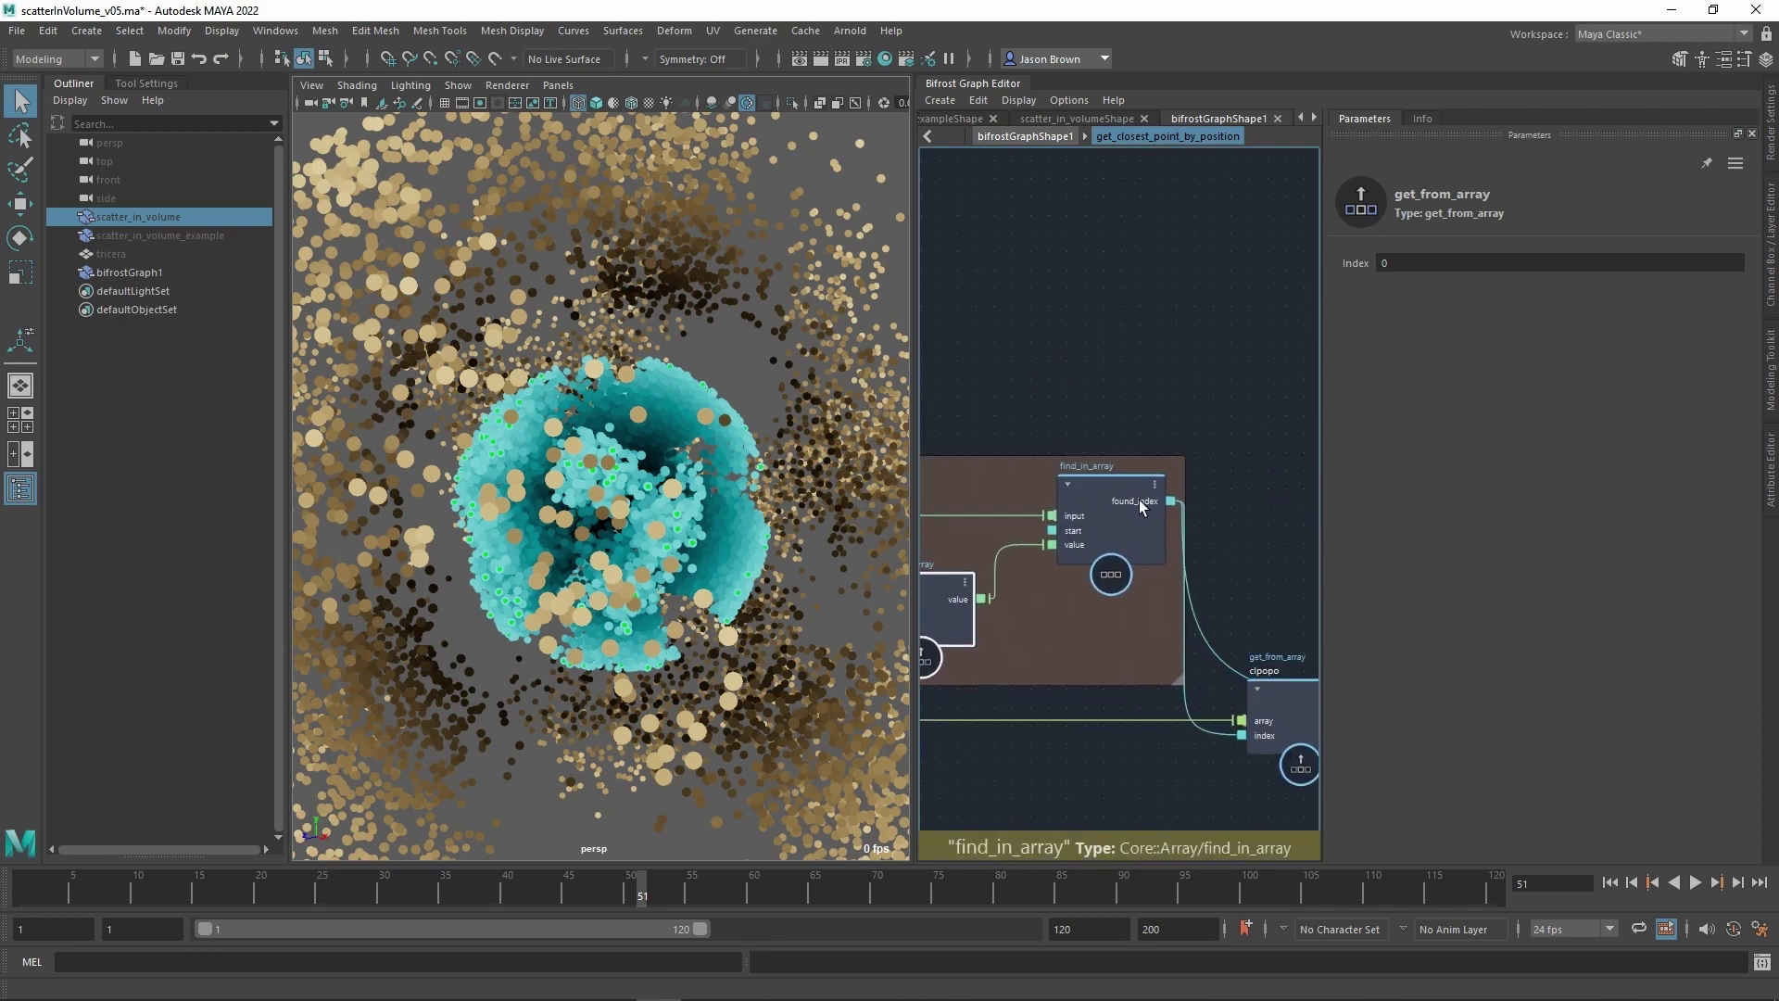
scroll(1080, 678, down, 2)
alt+middle_drag(1080, 678, 1279, 665)
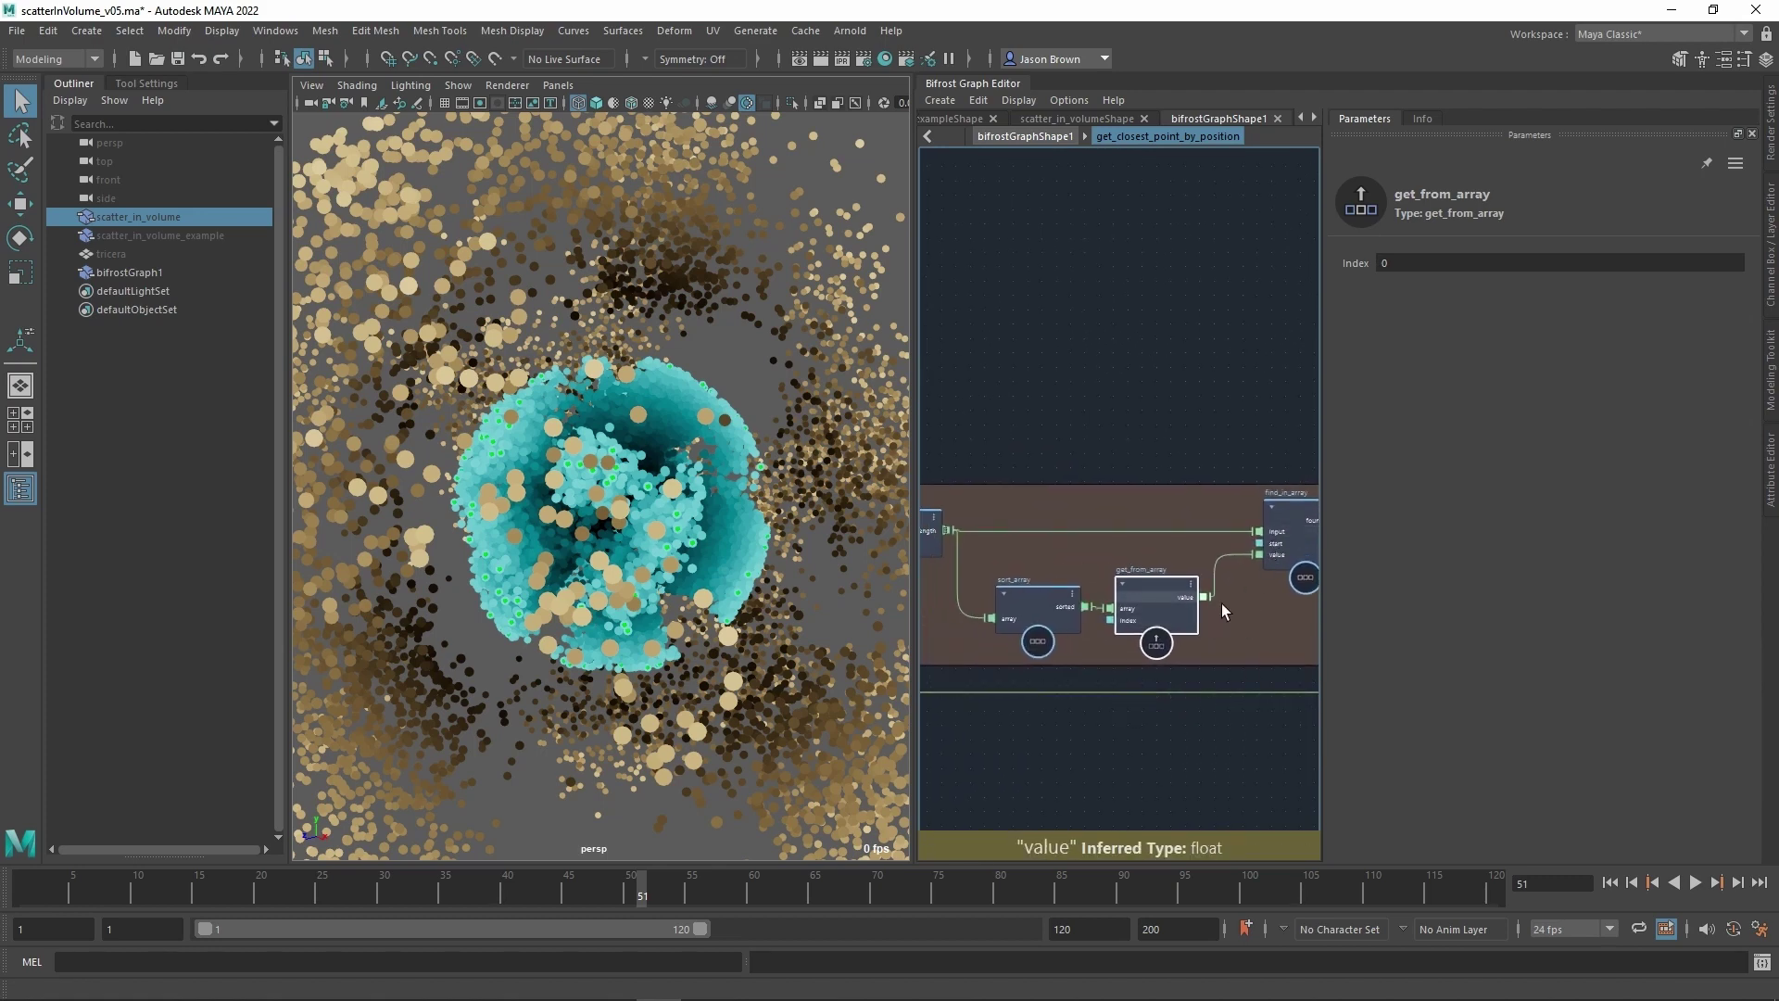
mouse_move(1279, 606)
alt+middle_down()
mouse_move(1319, 583)
mouse_move(1303, 580)
alt+middle_up()
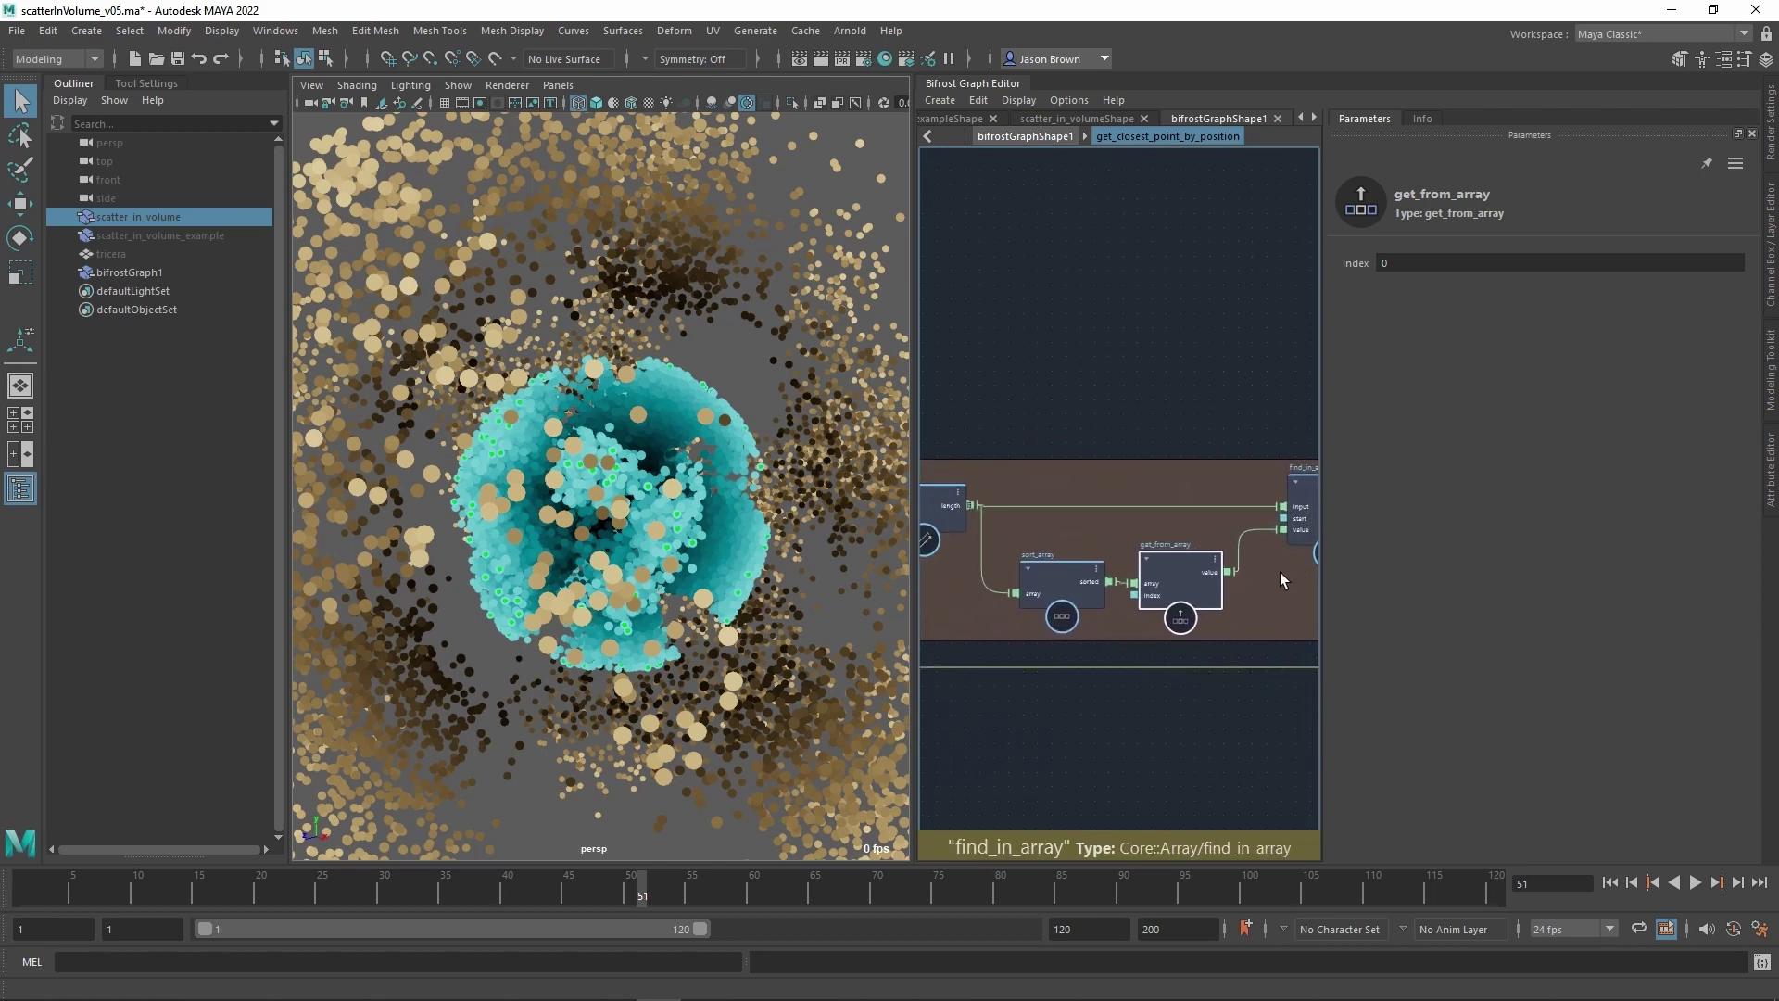
alt+middle_drag(1092, 527, 760, 481)
alt+middle_drag(1080, 547, 1020, 548)
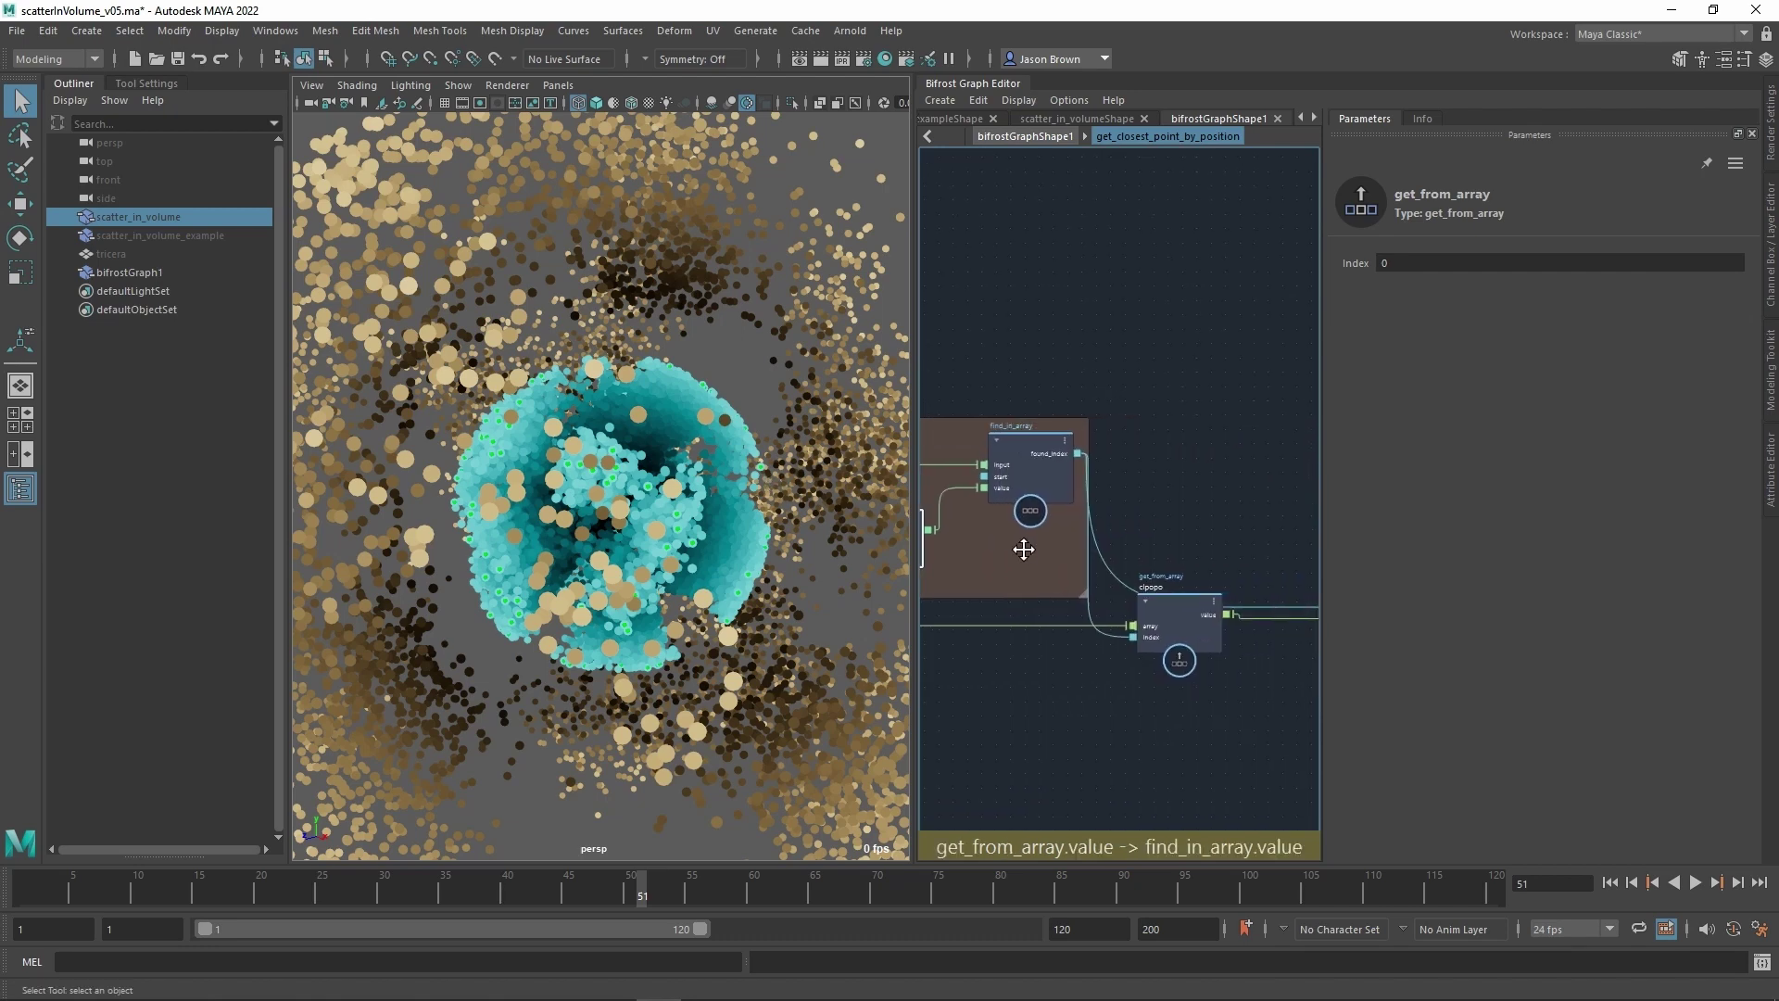
Trace feature_points from the input node and found_index from find_in_array through the clpopo get_from_array to the compound's output node.
alt+middle_drag(1125, 669, 1770, 607)
alt+middle_drag(1214, 646, 1316, 647)
alt+right_drag(1316, 647, 1445, 660)
alt+middle_drag(992, 564, 1131, 579)
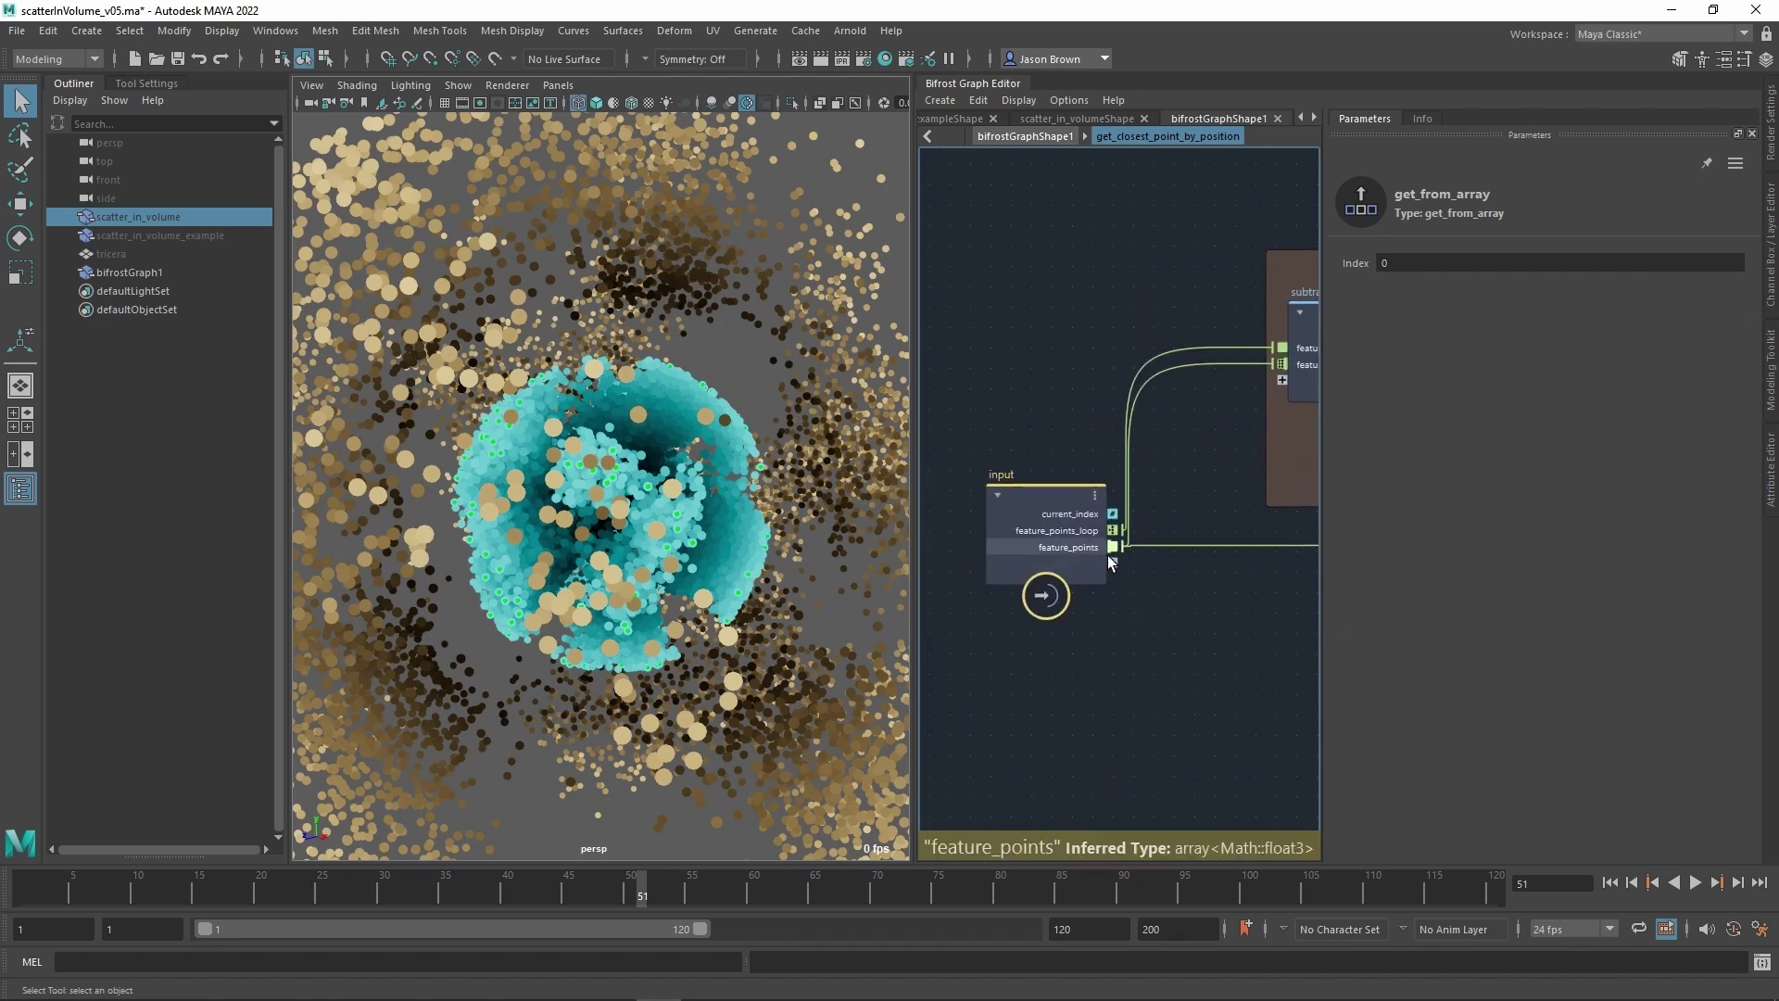
alt+middle_drag(1298, 607, 949, 619)
alt+middle_drag(1241, 626, 854, 632)
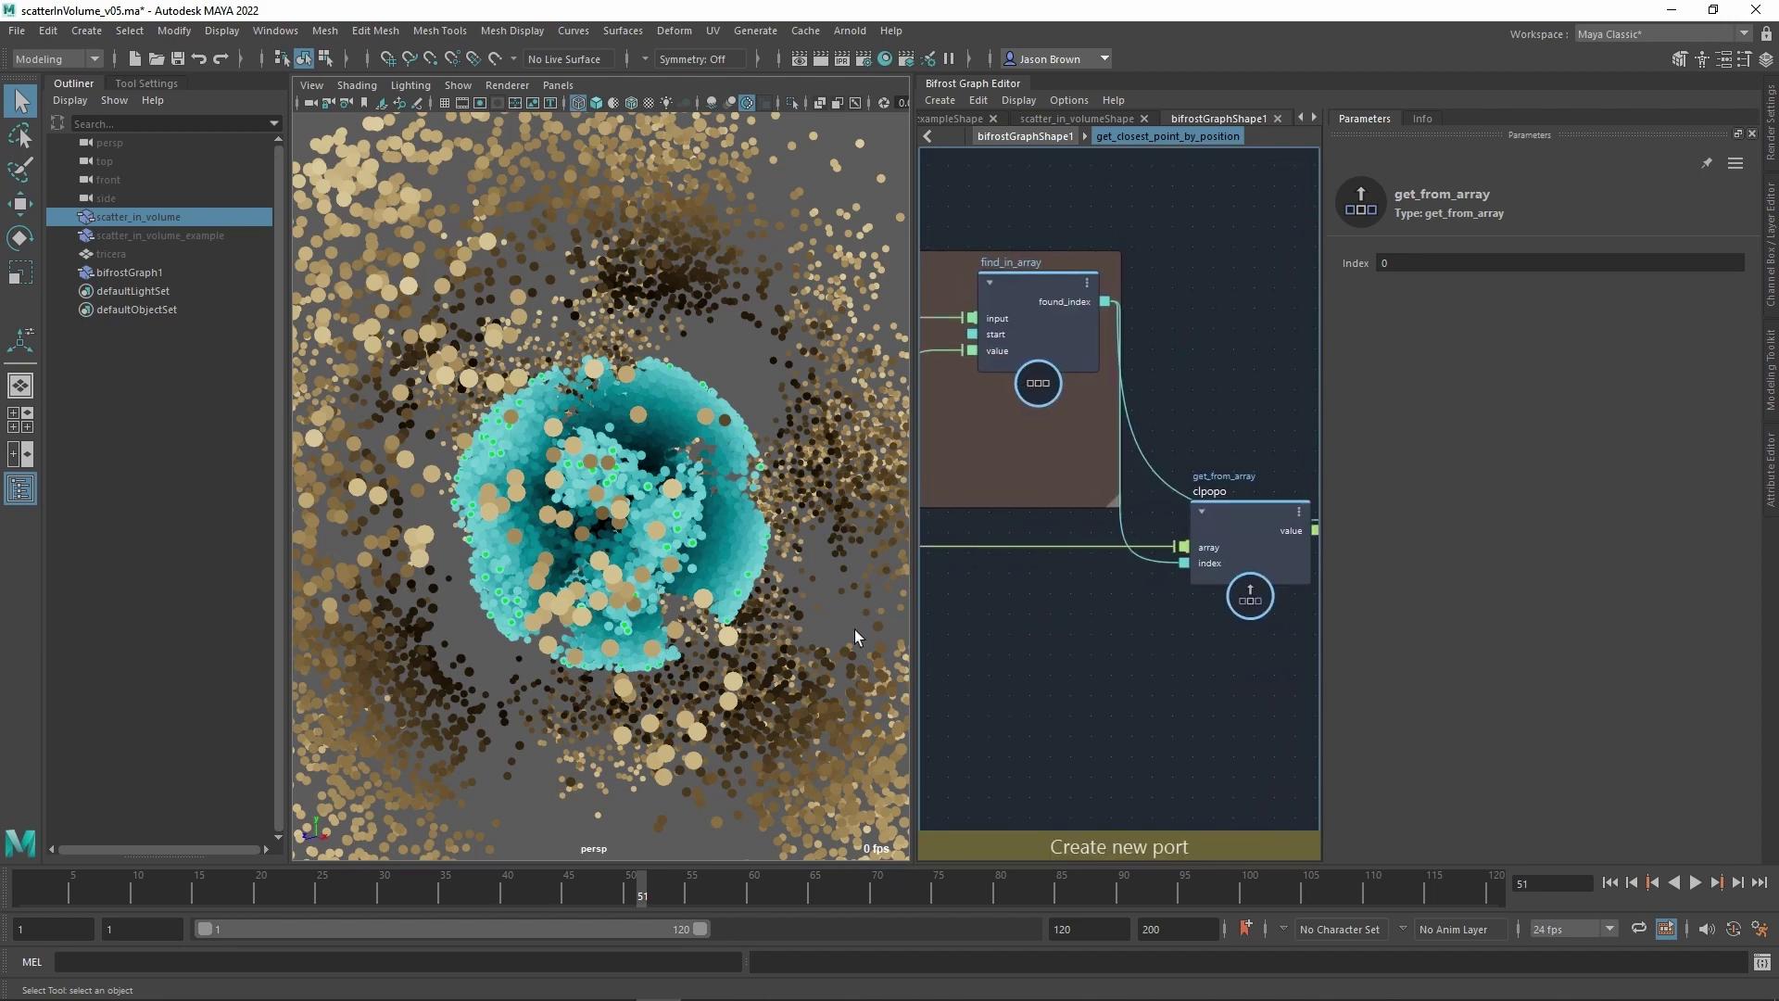
alt+middle_drag(1054, 640, 956, 653)
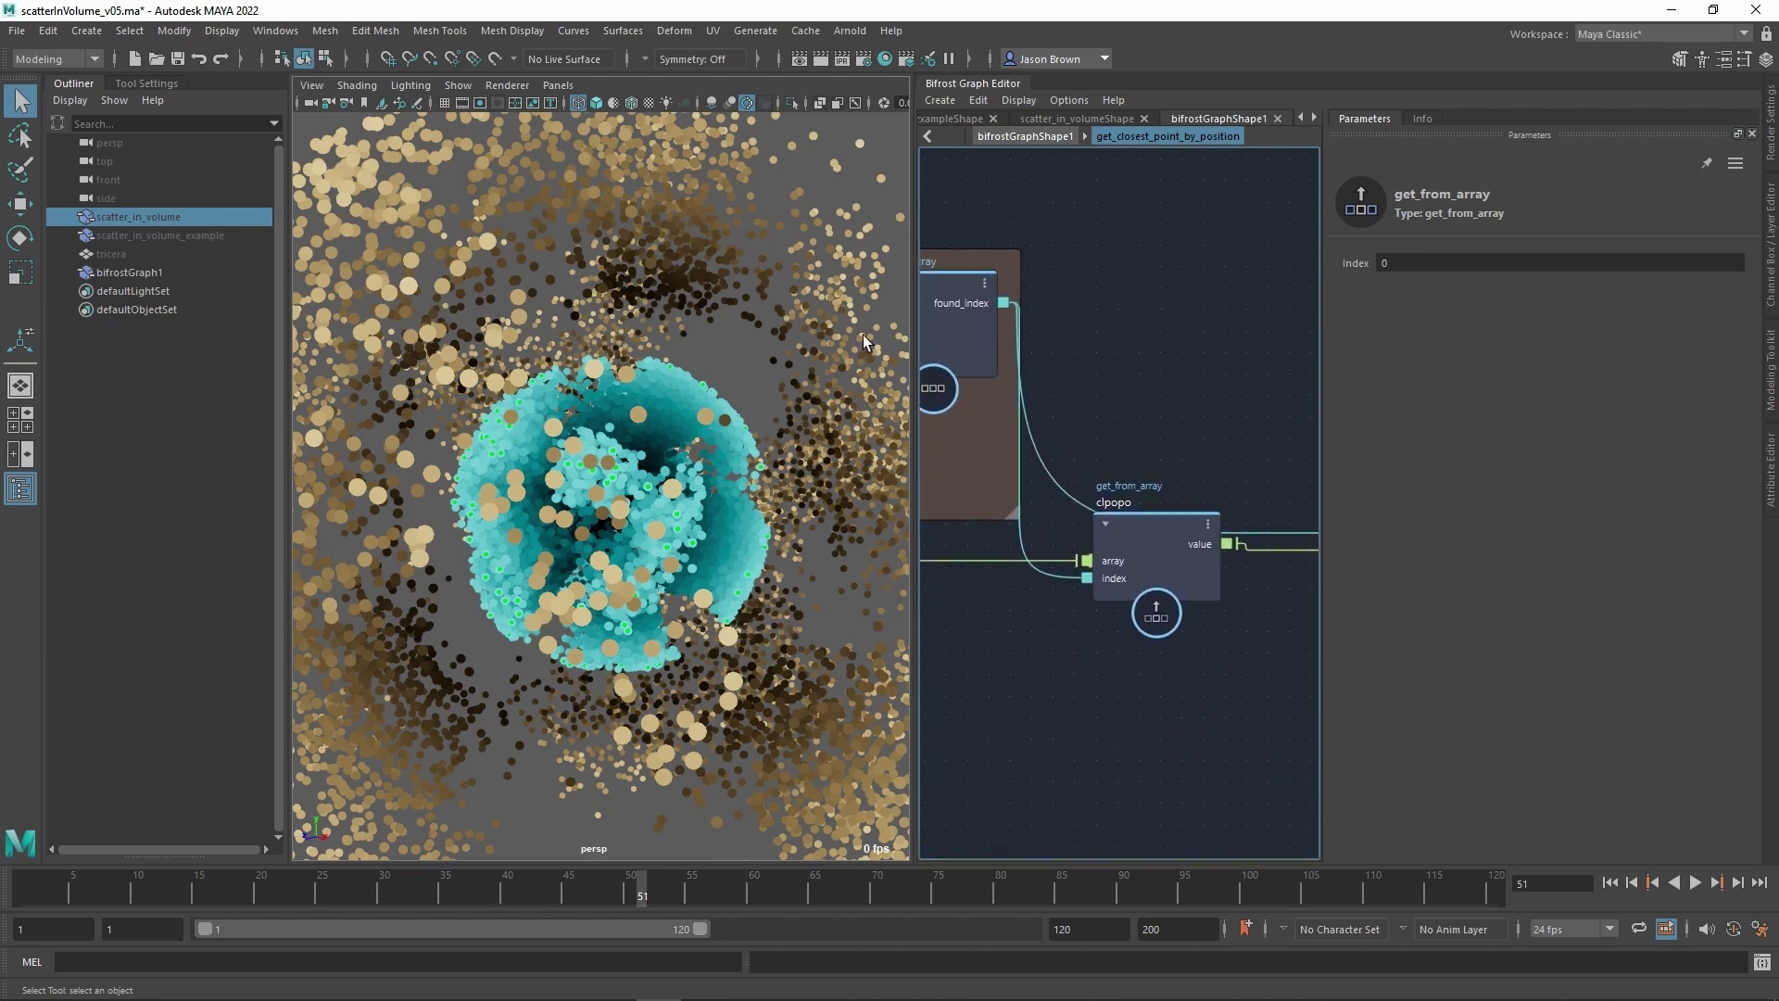
alt+middle_drag(1163, 691, 1283, 671)
scroll(1282, 670, down, 3)
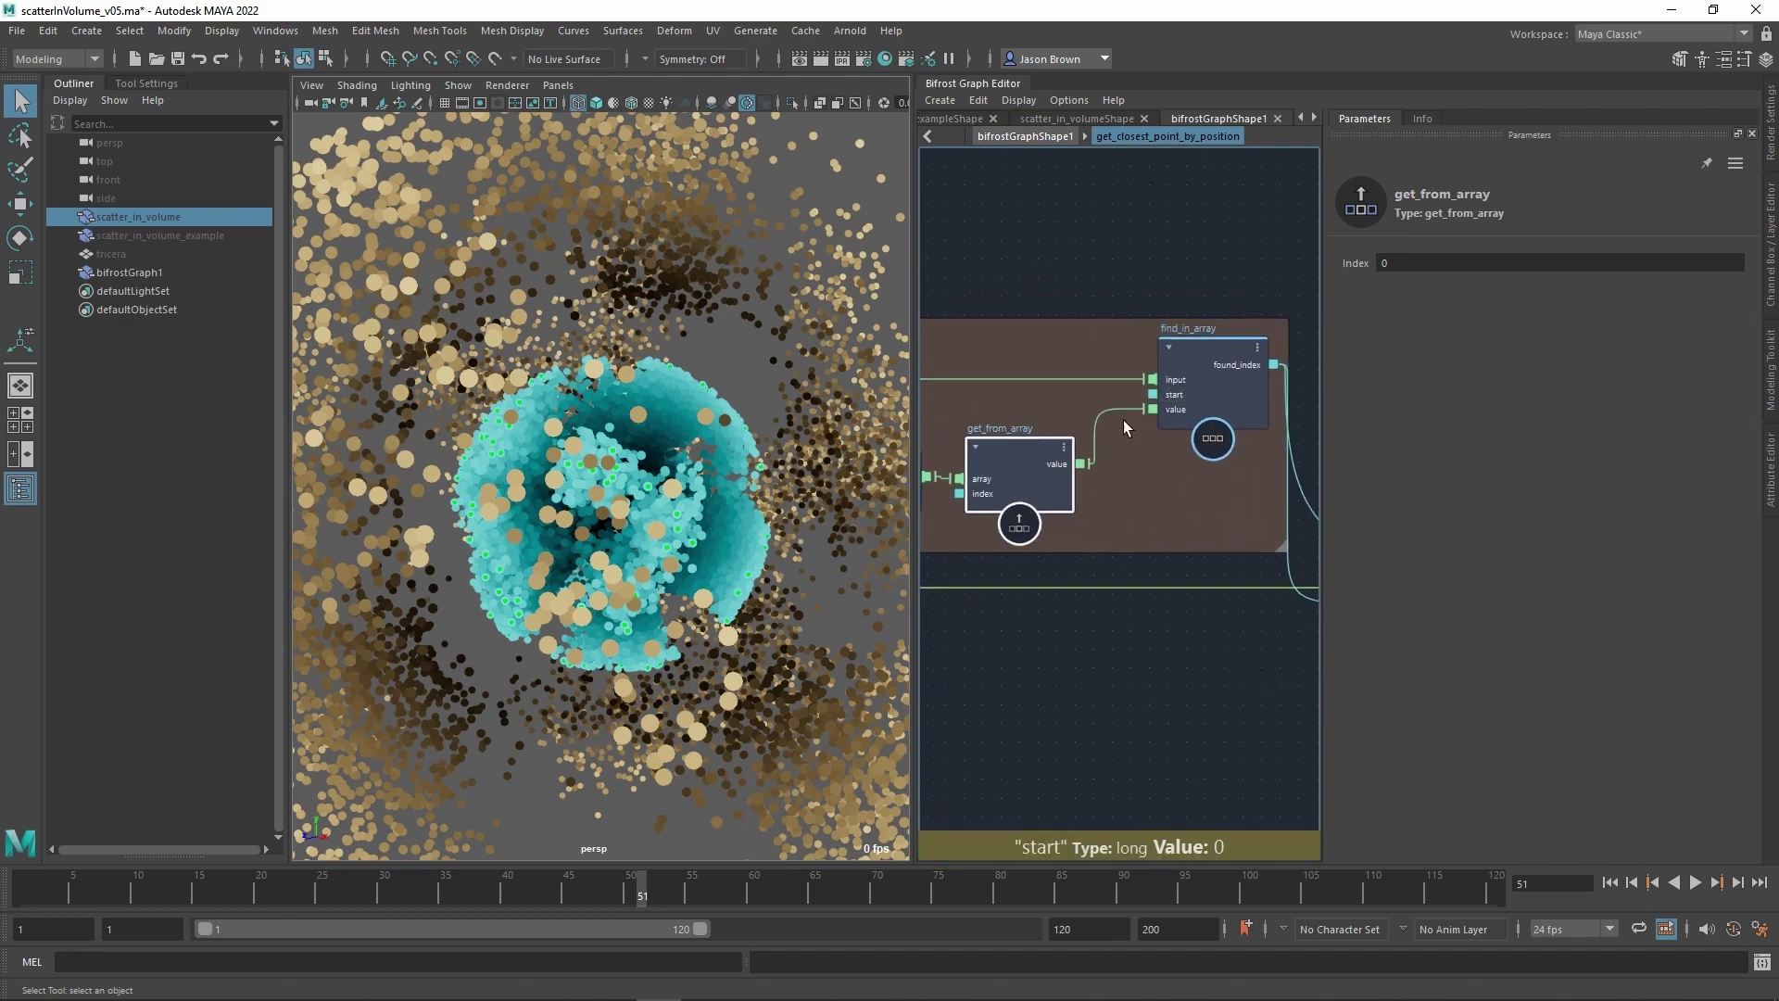
click(1147, 632)
alt+middle_drag(1147, 632, 643, 598)
alt+middle_drag(1225, 616, 823, 611)
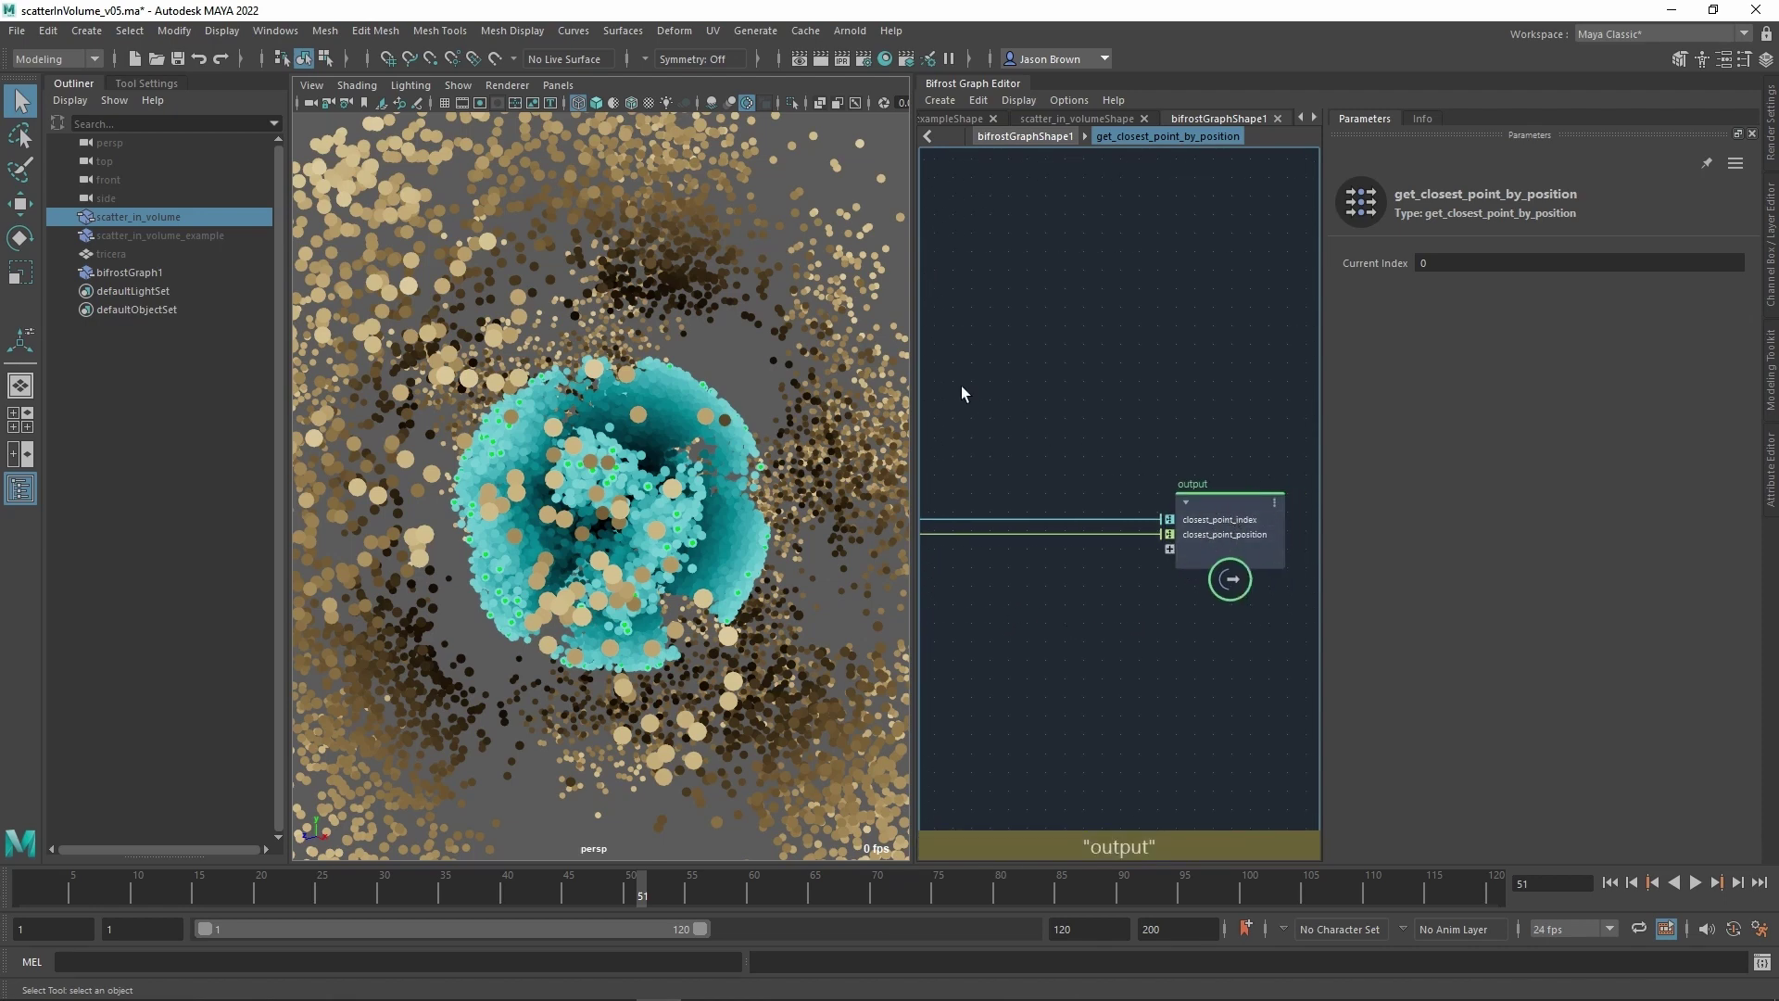
Return to the top-level graph, duplicate pnt_display and place the copy beside get_closest_point_by_position.
key(u)
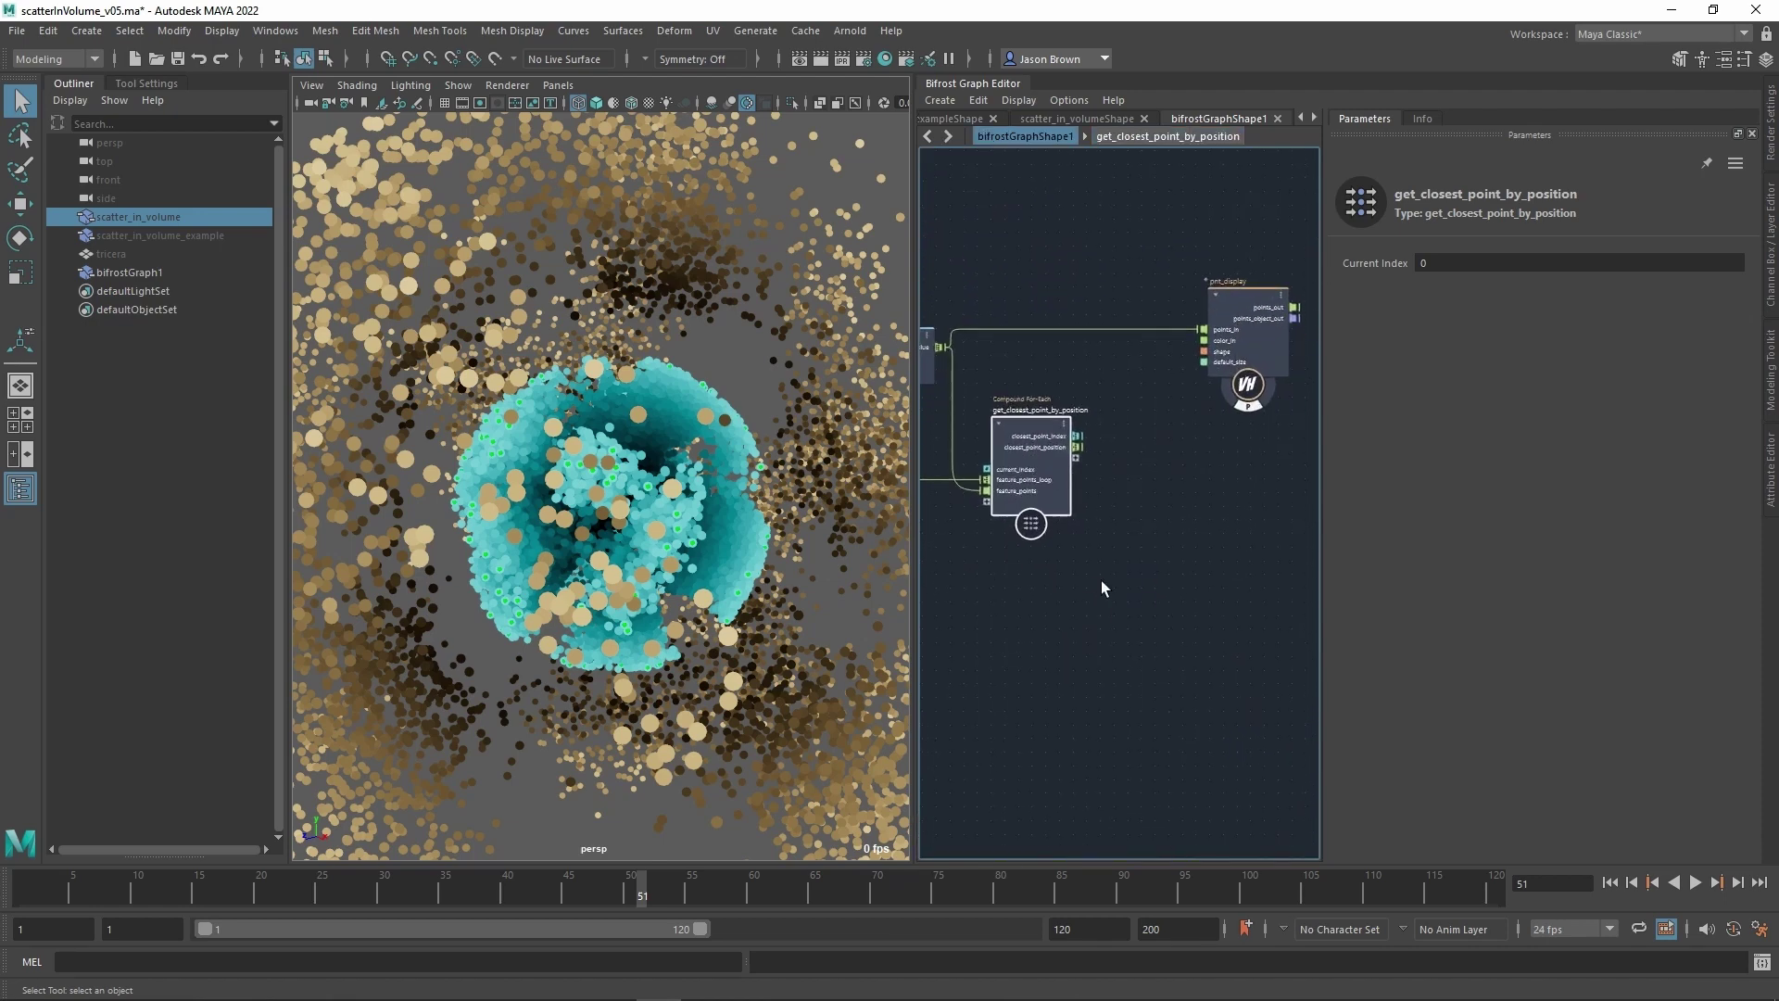
click(1242, 346)
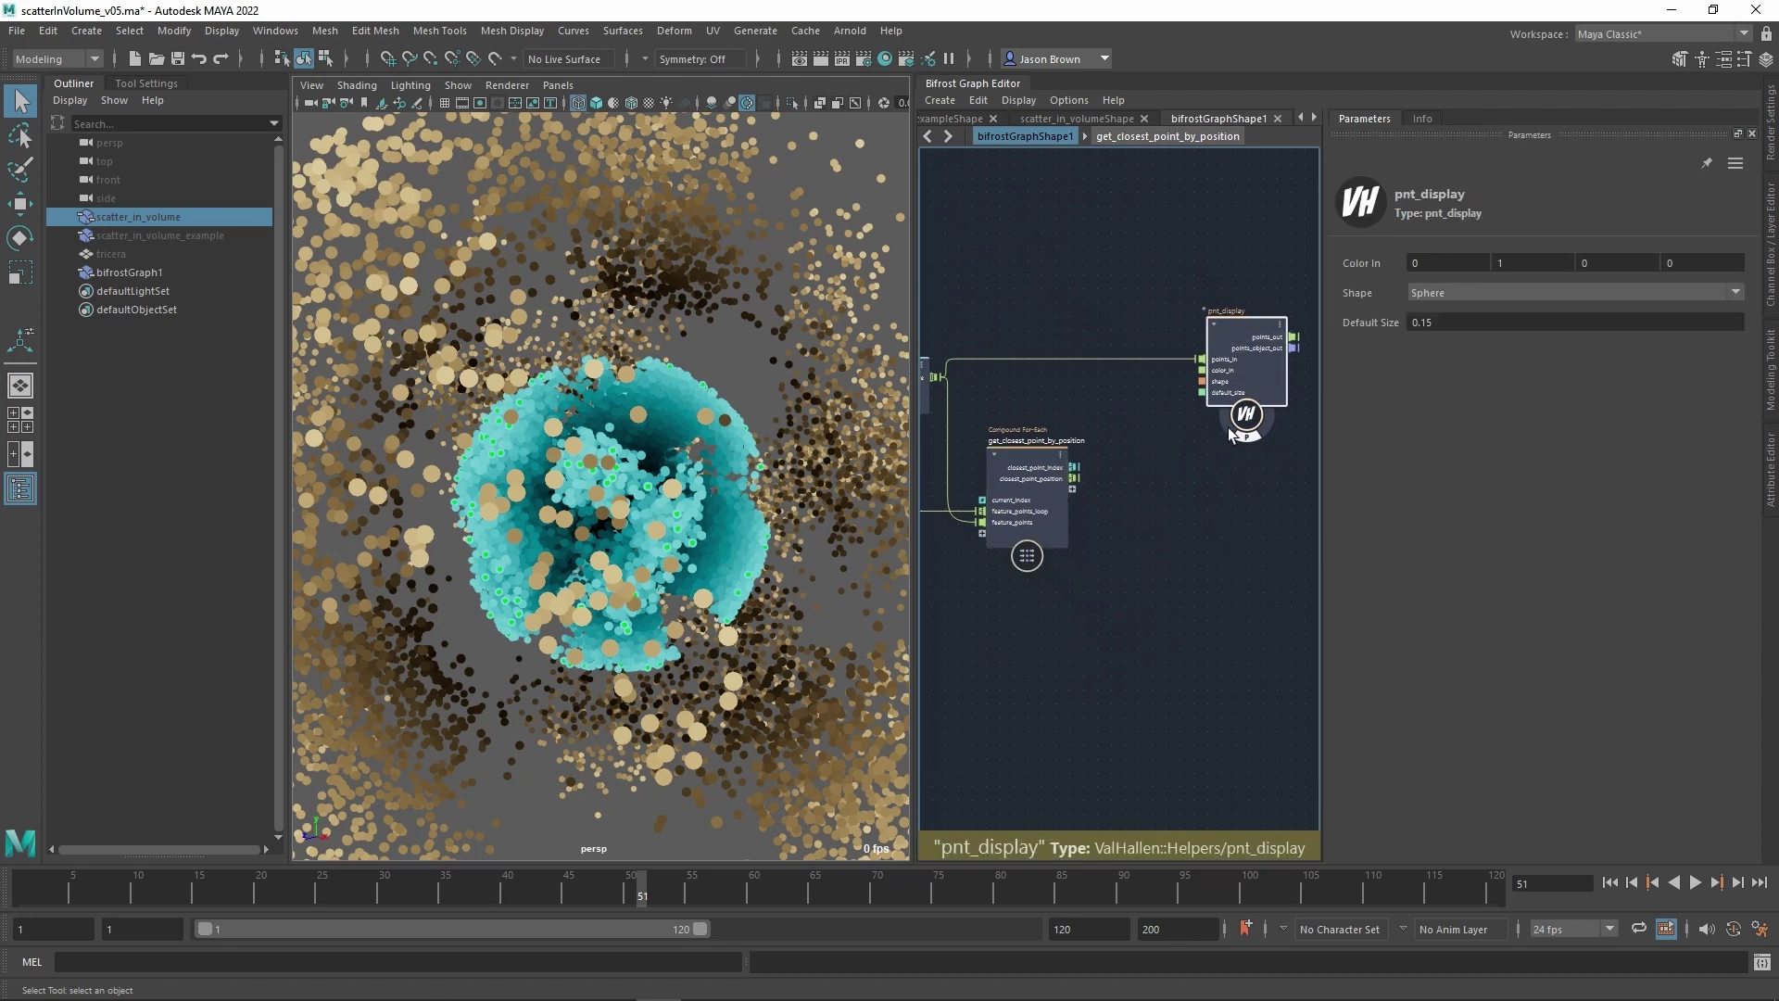
key(ctrl+d)
drag(1221, 509, 1184, 474)
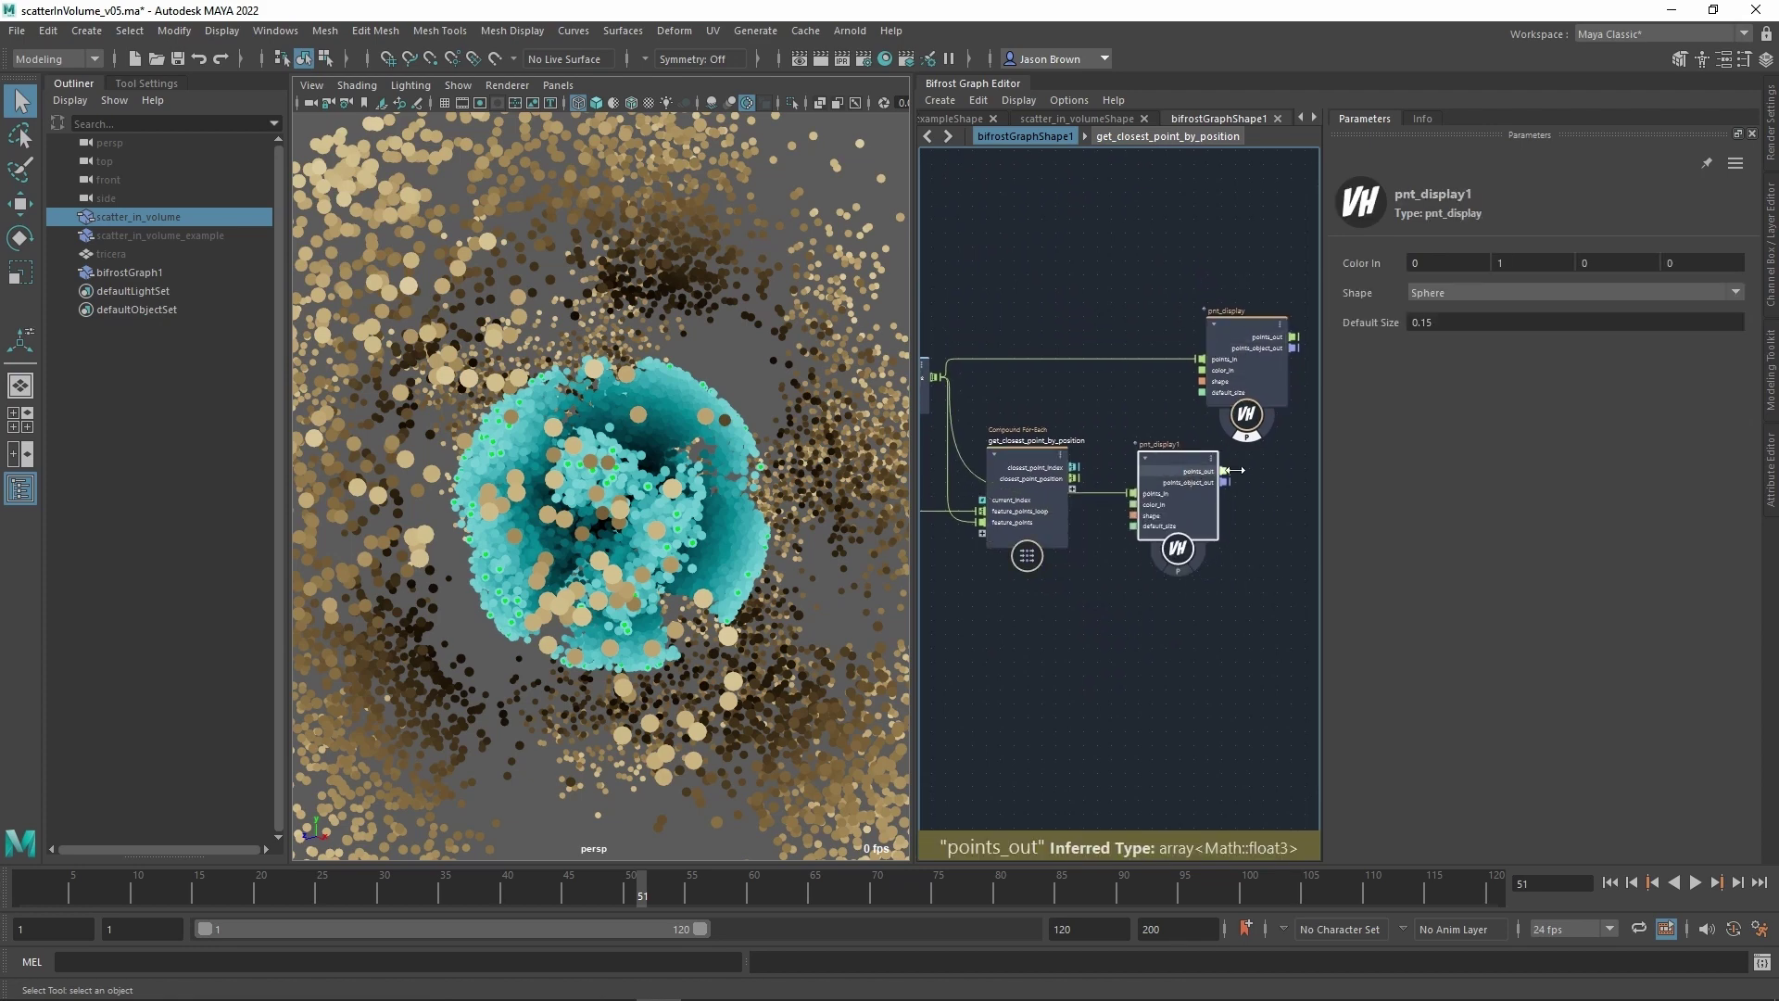
Set the Color In of pnt_display1 to red with the values 1, 0, 0, 0.
double_click(1527, 269)
text(0)
key(shift+Tab)
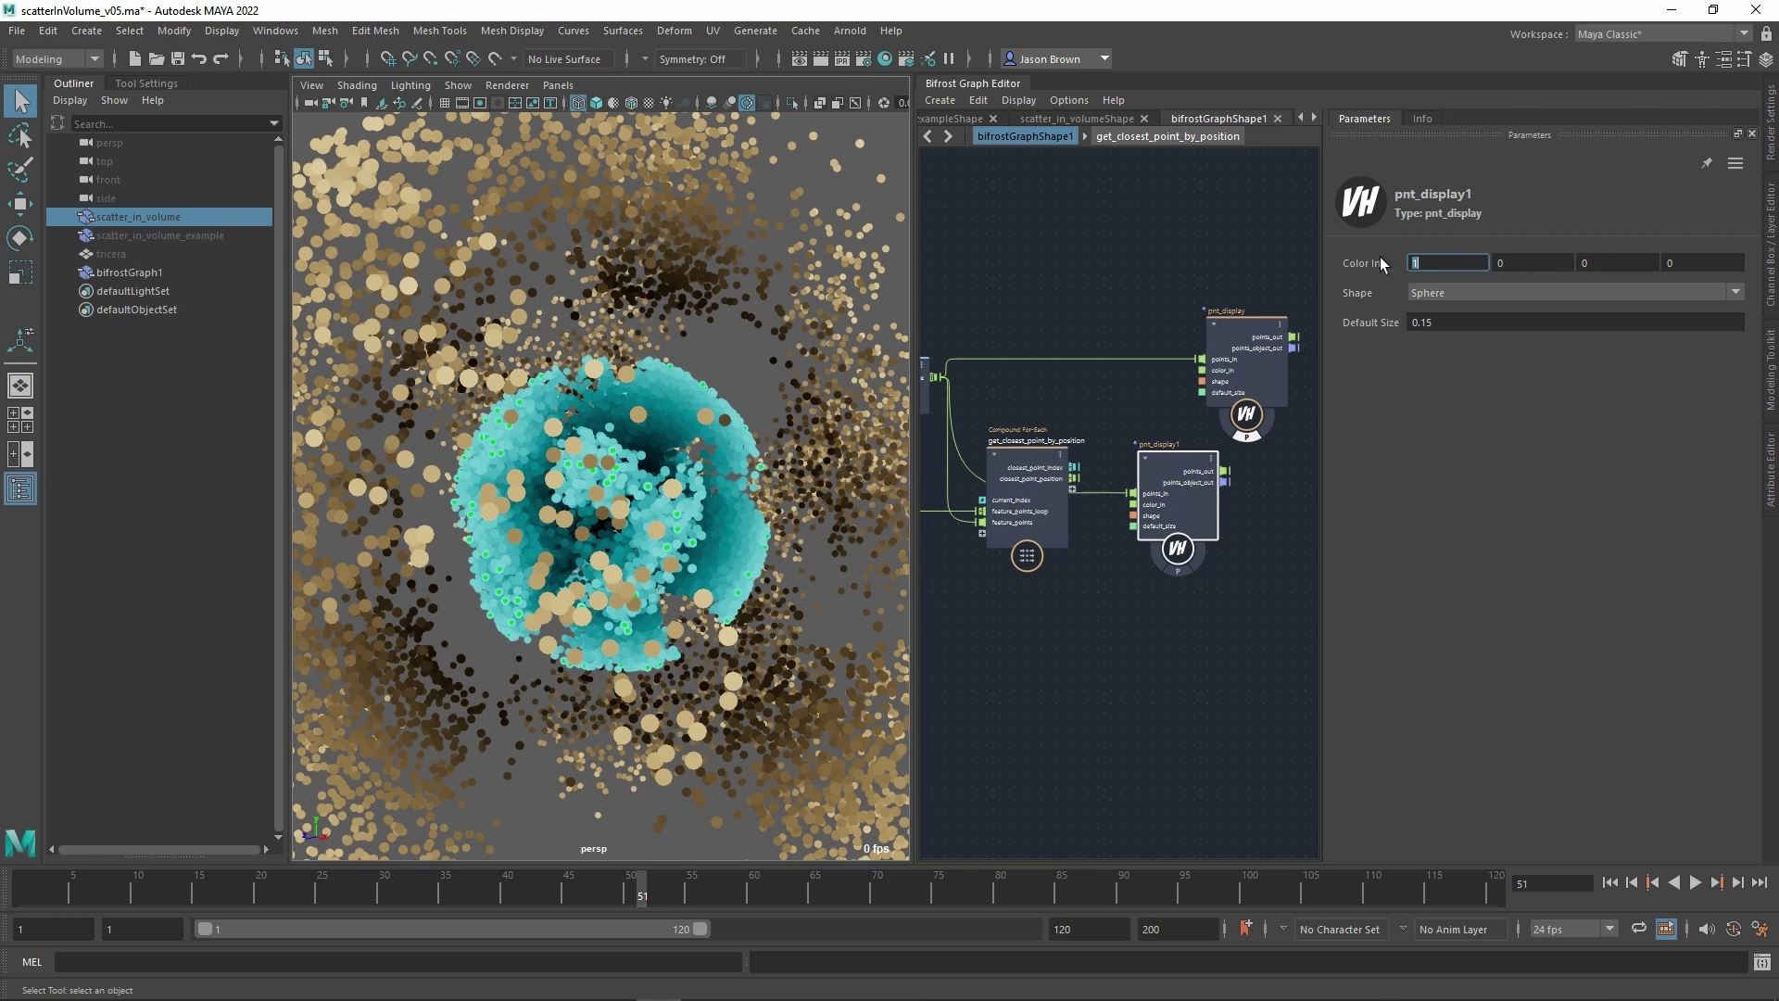
Connect closest_point_position to the points_in input of pnt_display1 and show its points in the viewport.
drag(1179, 469, 1154, 499)
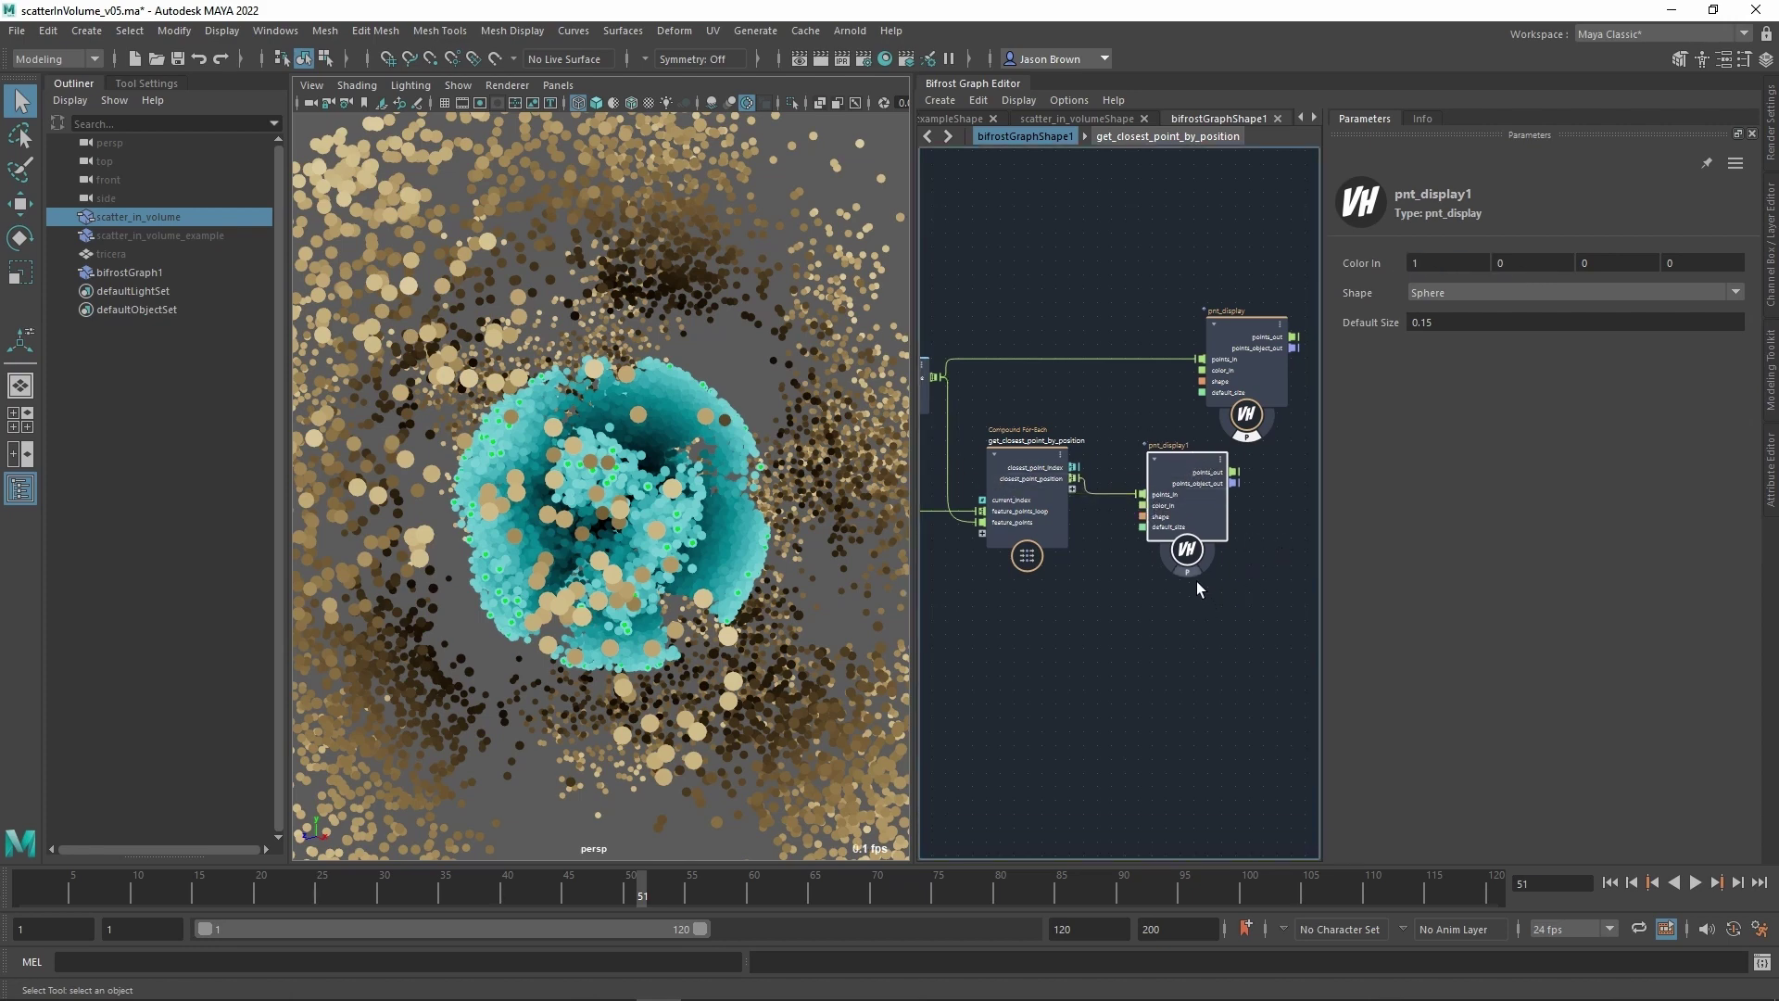
click(1181, 617)
alt+drag(639, 463, 599, 473)
alt+right_drag(599, 473, 686, 502)
Swap the compound's sources: connect scatter_in_volume1's positions to feature_points and get_from_array's value to feature_points_loop on get_closest_point_by_position.
alt+middle_drag(1105, 578, 1380, 570)
scroll(1237, 576, down, 3)
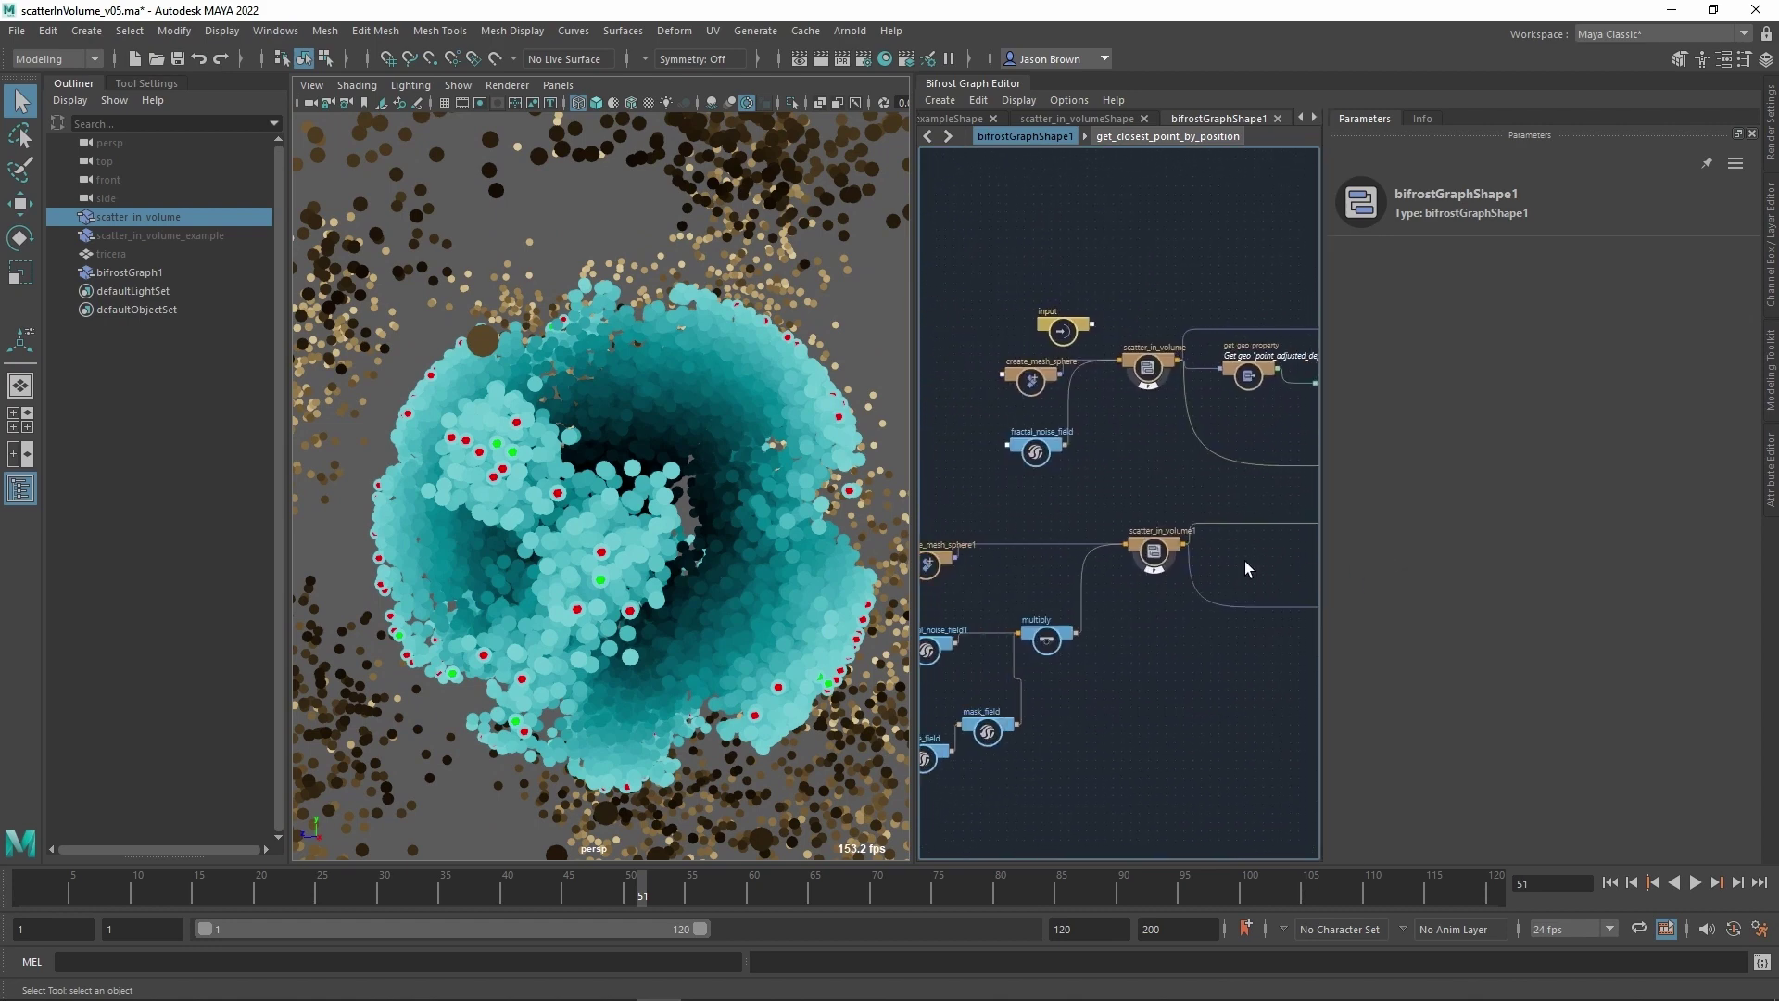
mouse_move(1245, 569)
alt+middle_down()
mouse_move(1354, 563)
mouse_move(1014, 542)
alt+middle_up()
alt+middle_drag(1132, 548, 985, 554)
alt+right_drag(985, 554, 1207, 583)
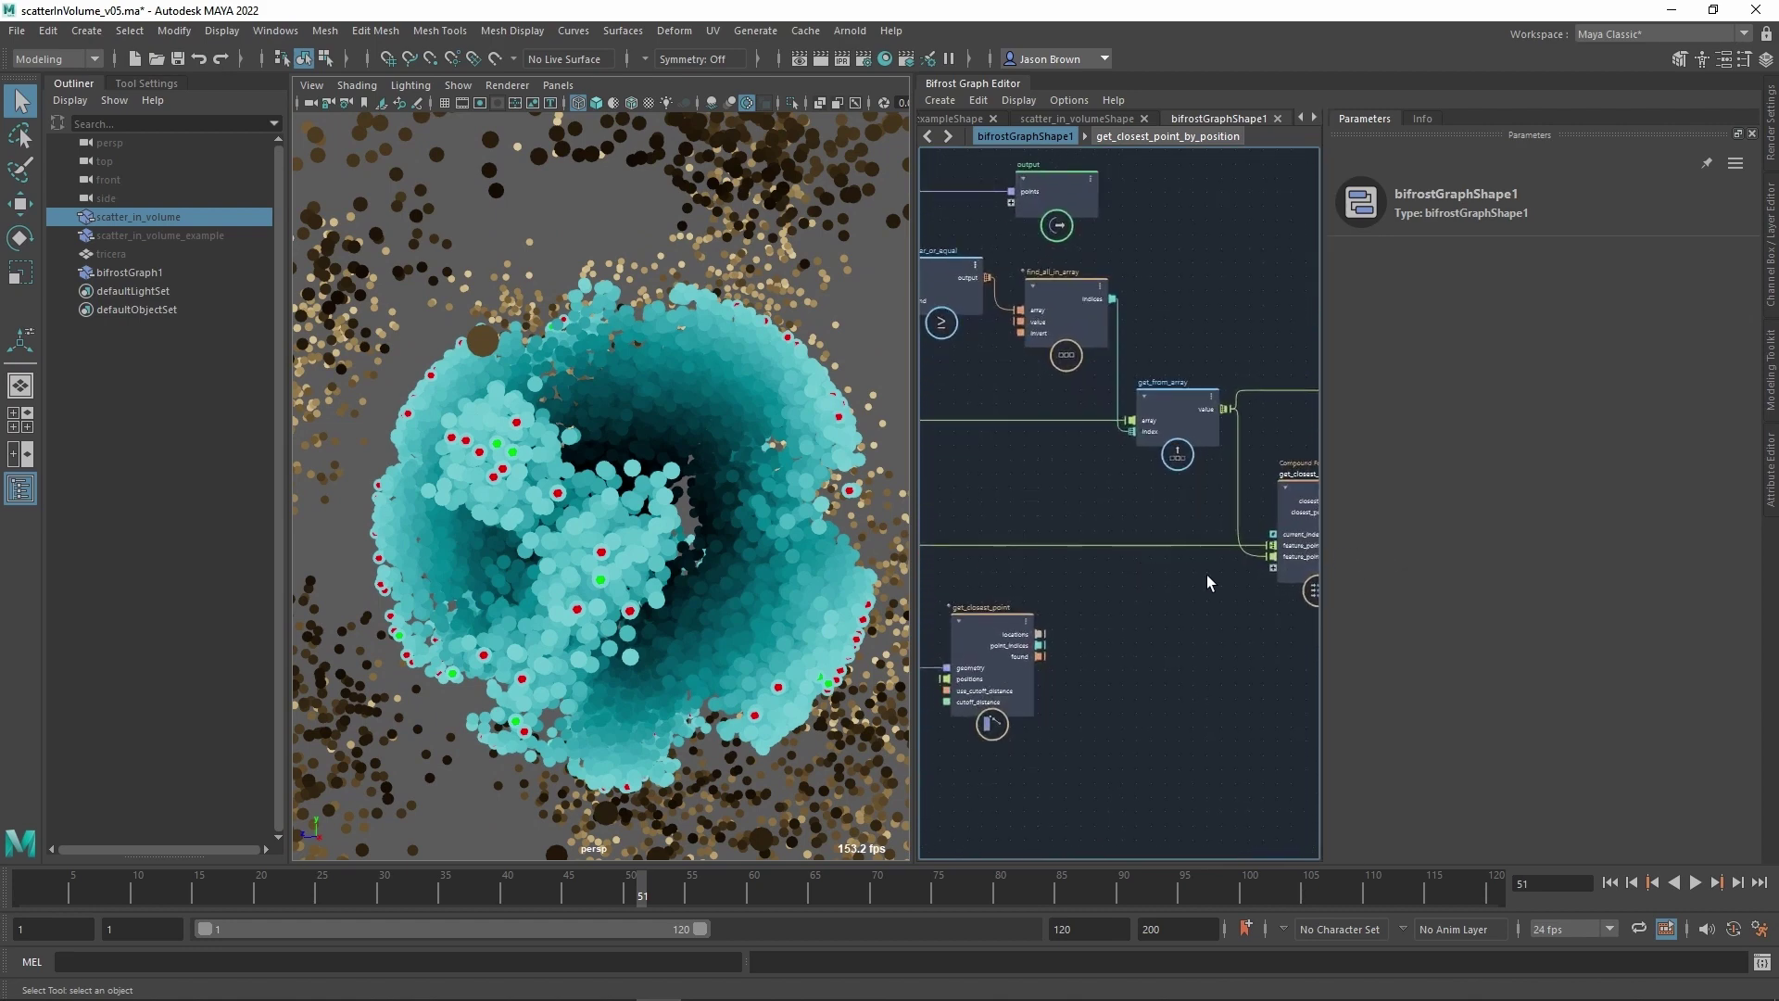
alt+middle_drag(1207, 575, 1100, 581)
scroll(1096, 583, up, 6)
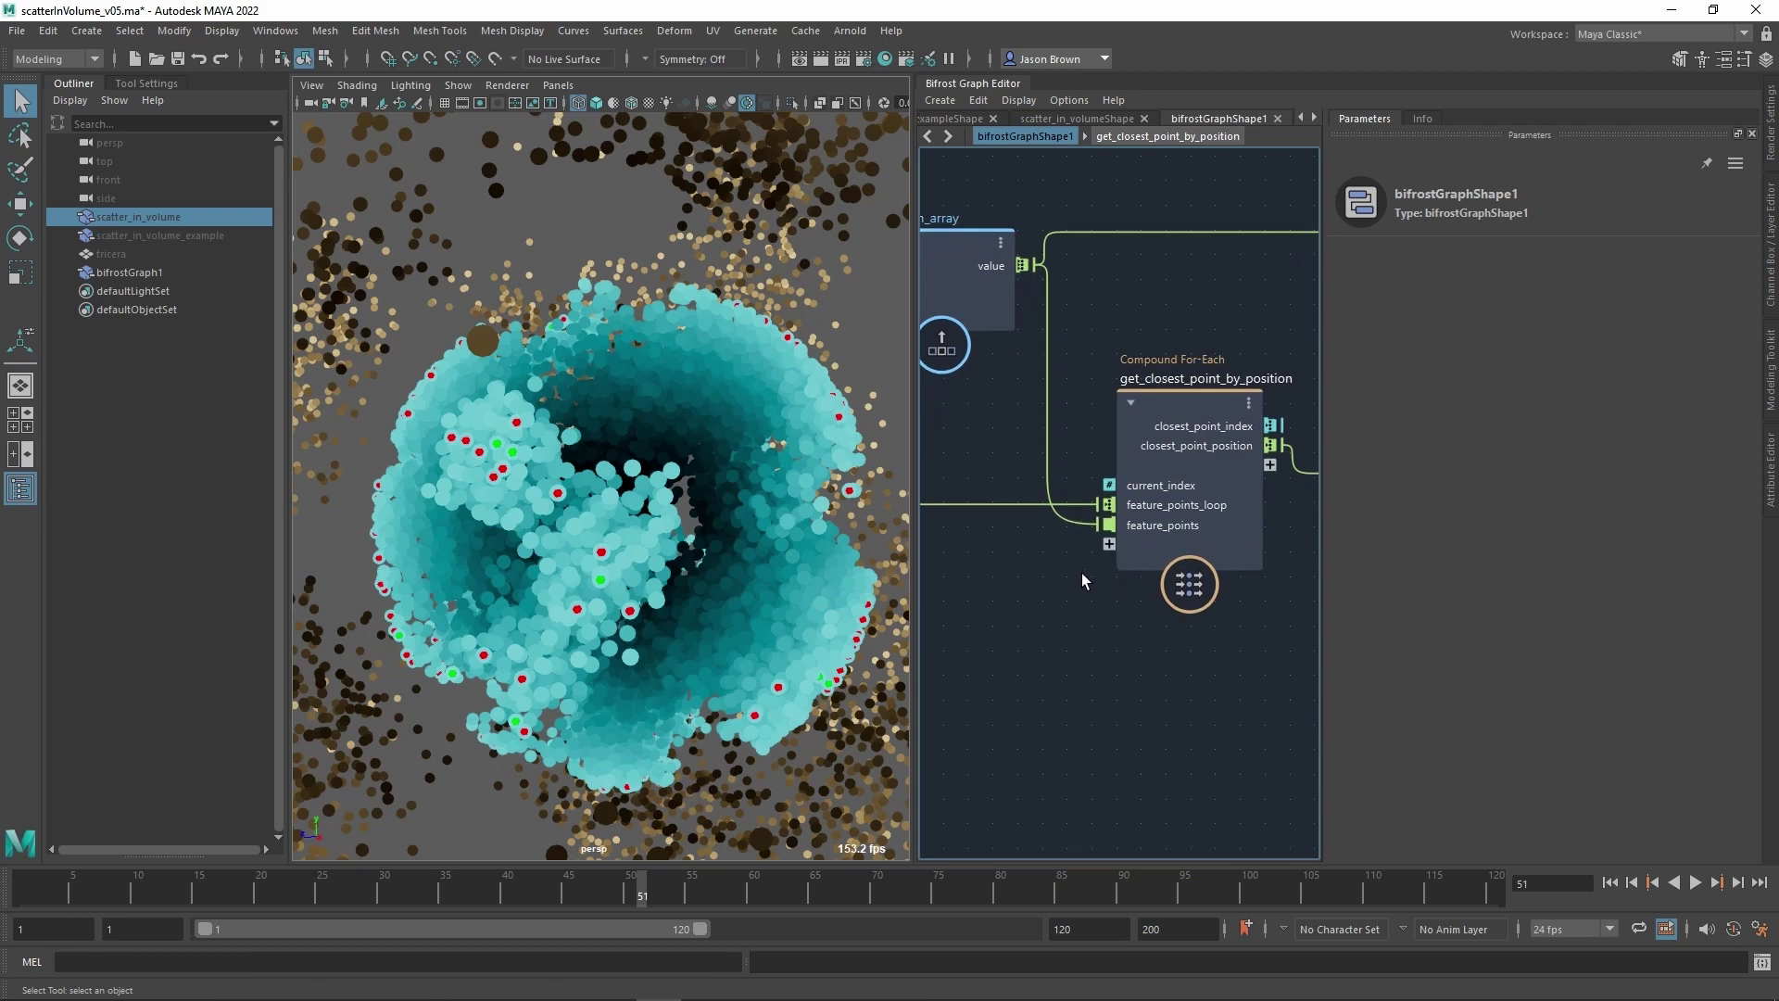
scroll(1082, 573, down, 2)
mouse_move(1086, 534)
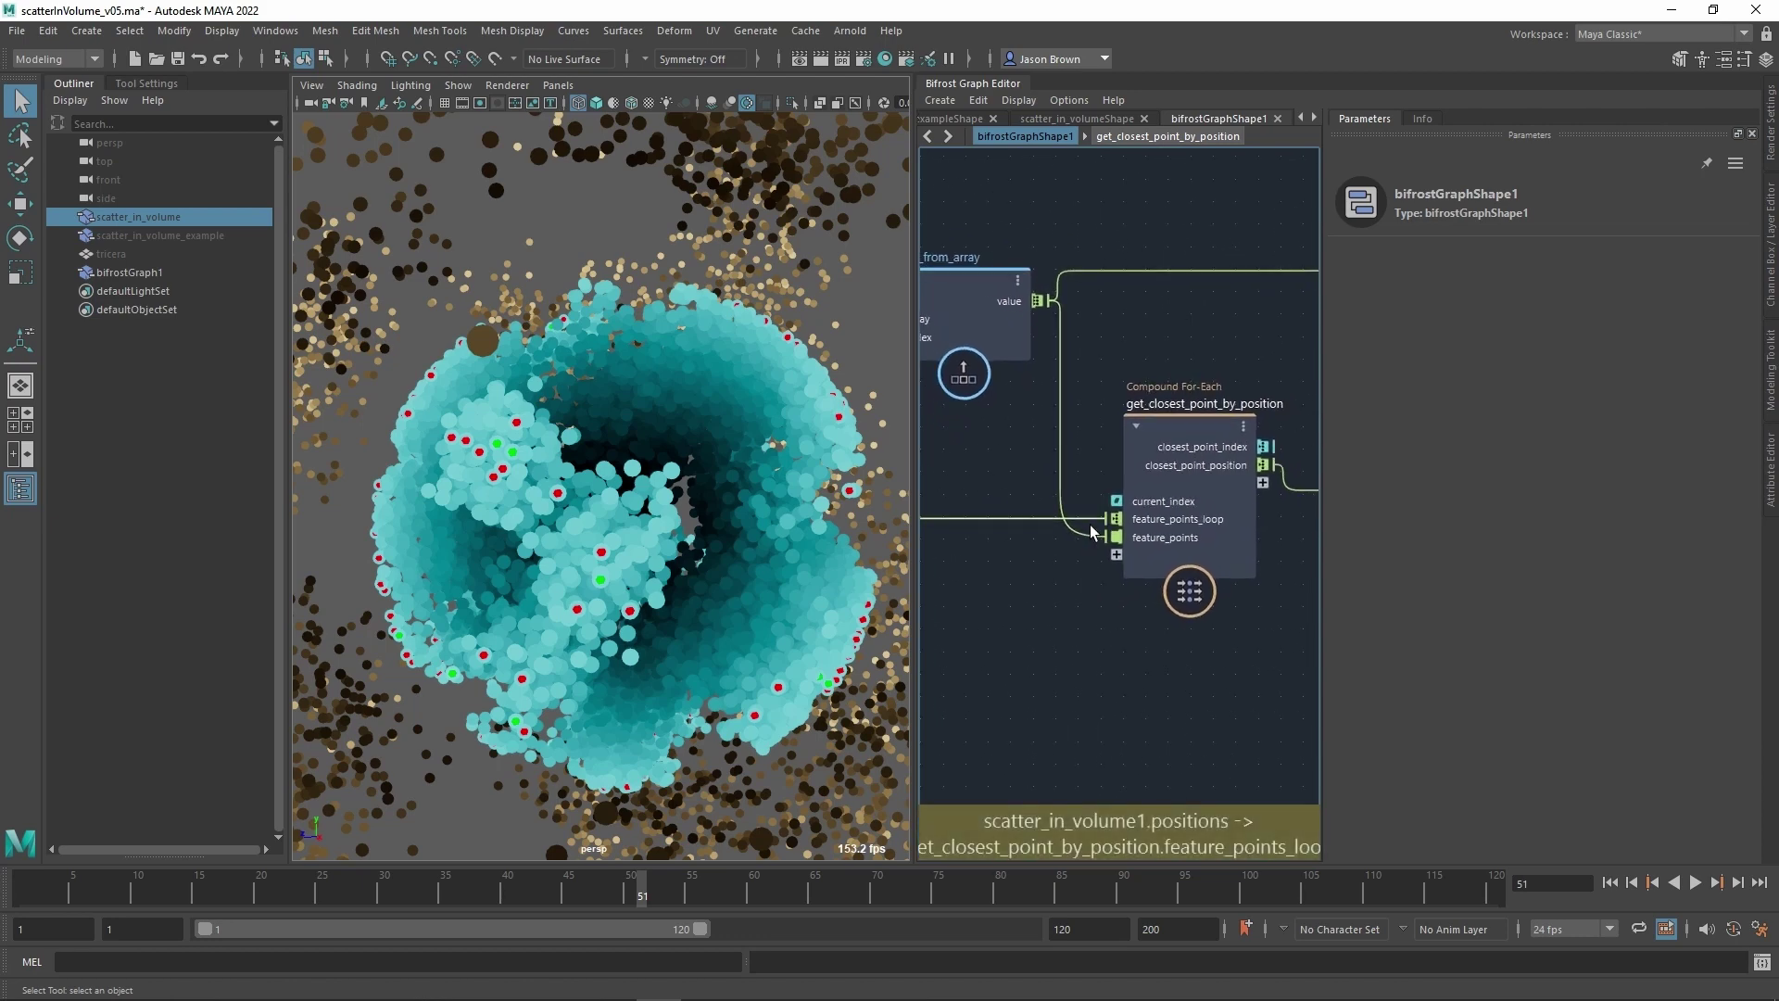
drag(1089, 524, 1143, 547)
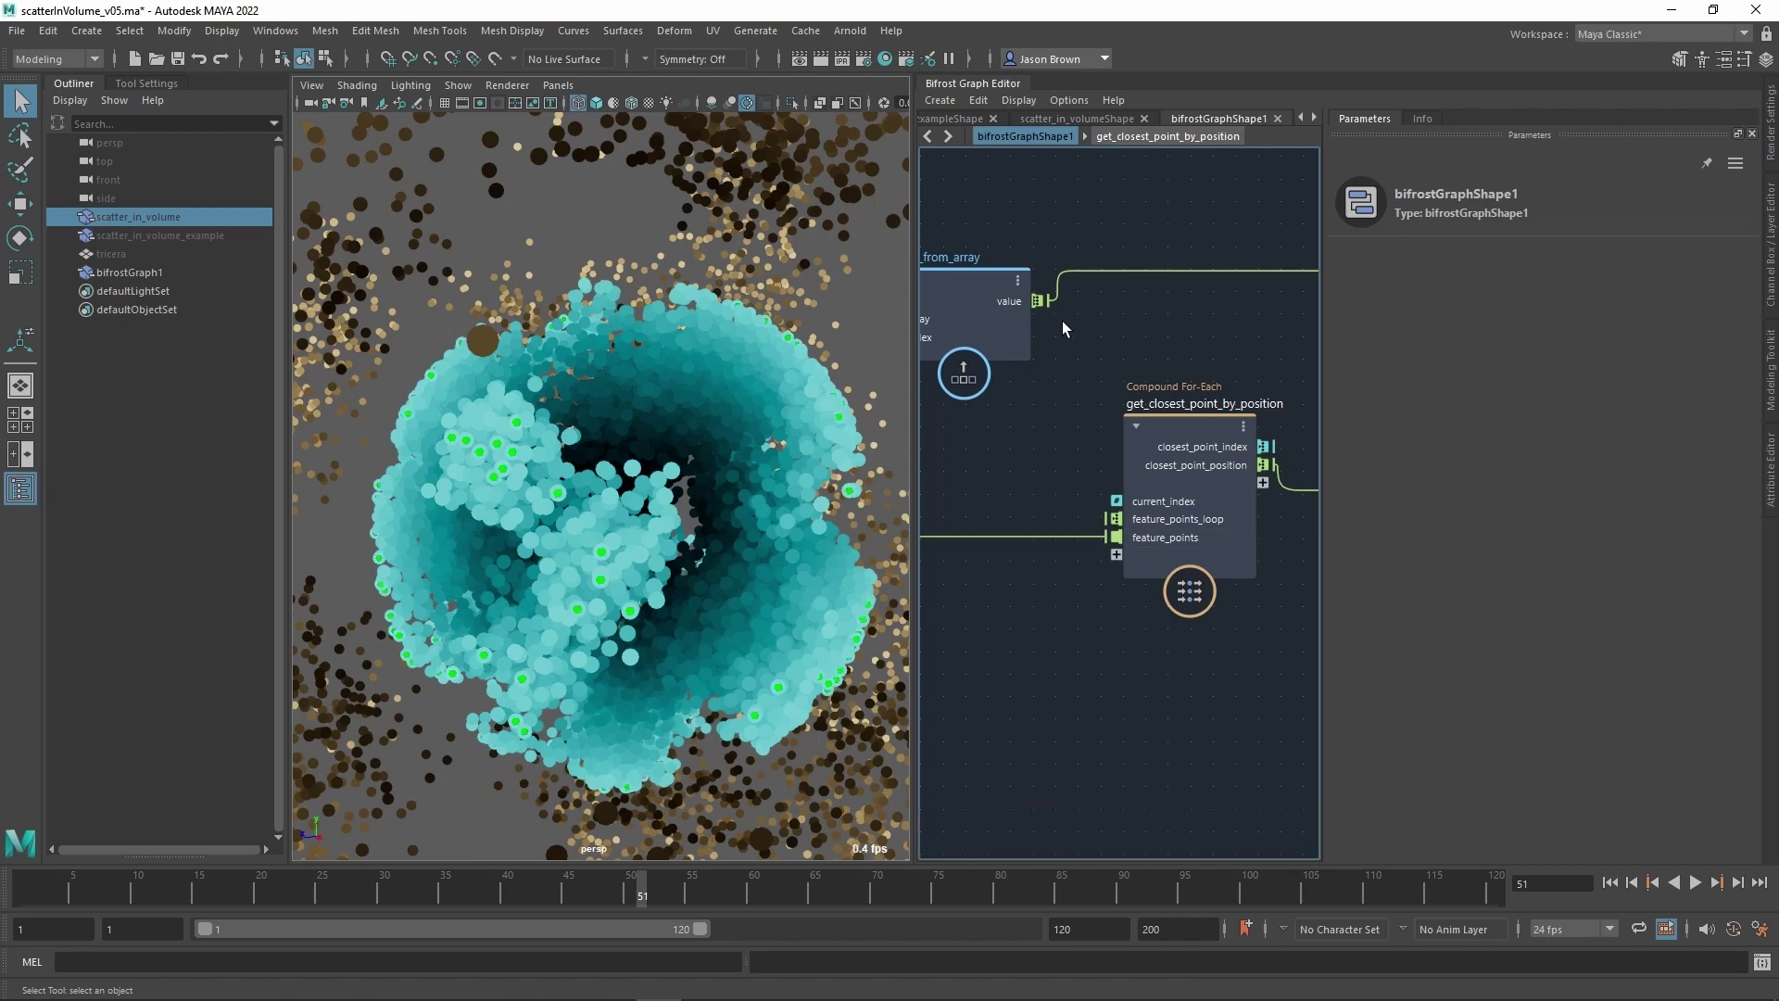
drag(1038, 301, 1066, 384)
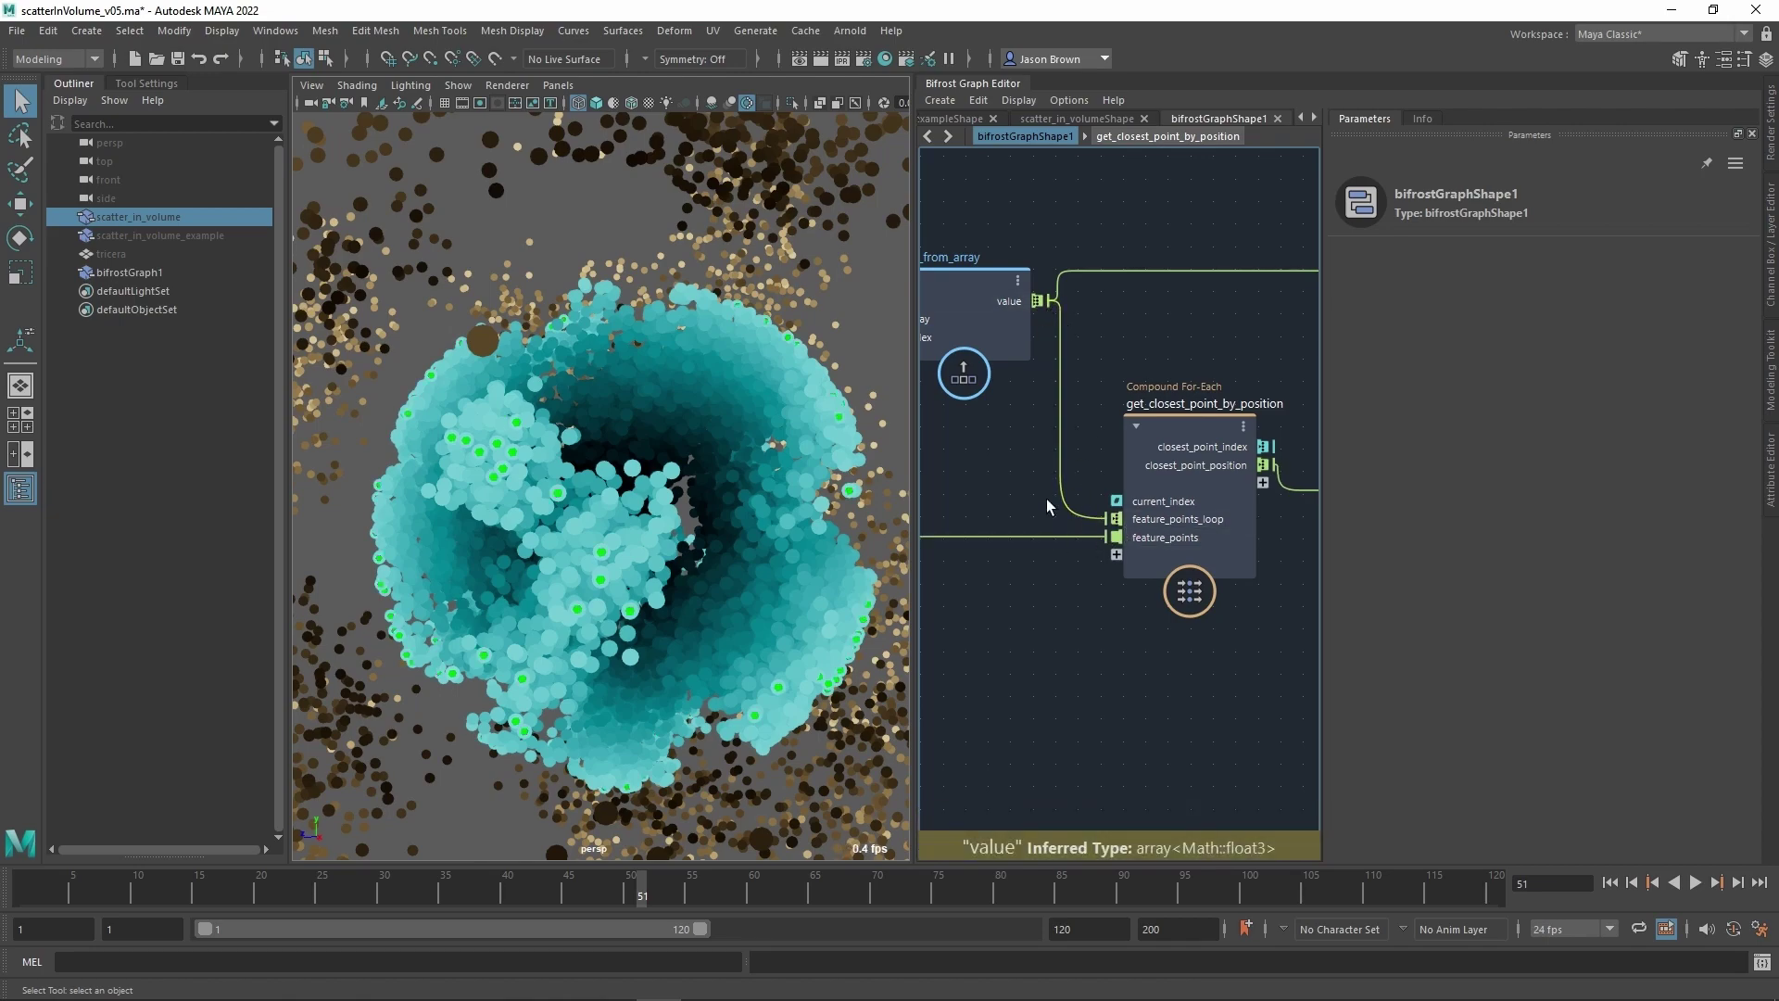
Examine from several angles where the red closest points lie among the brown scatter relative to the green points.
alt+drag(612, 464, 589, 446)
alt+right_drag(589, 447, 529, 448)
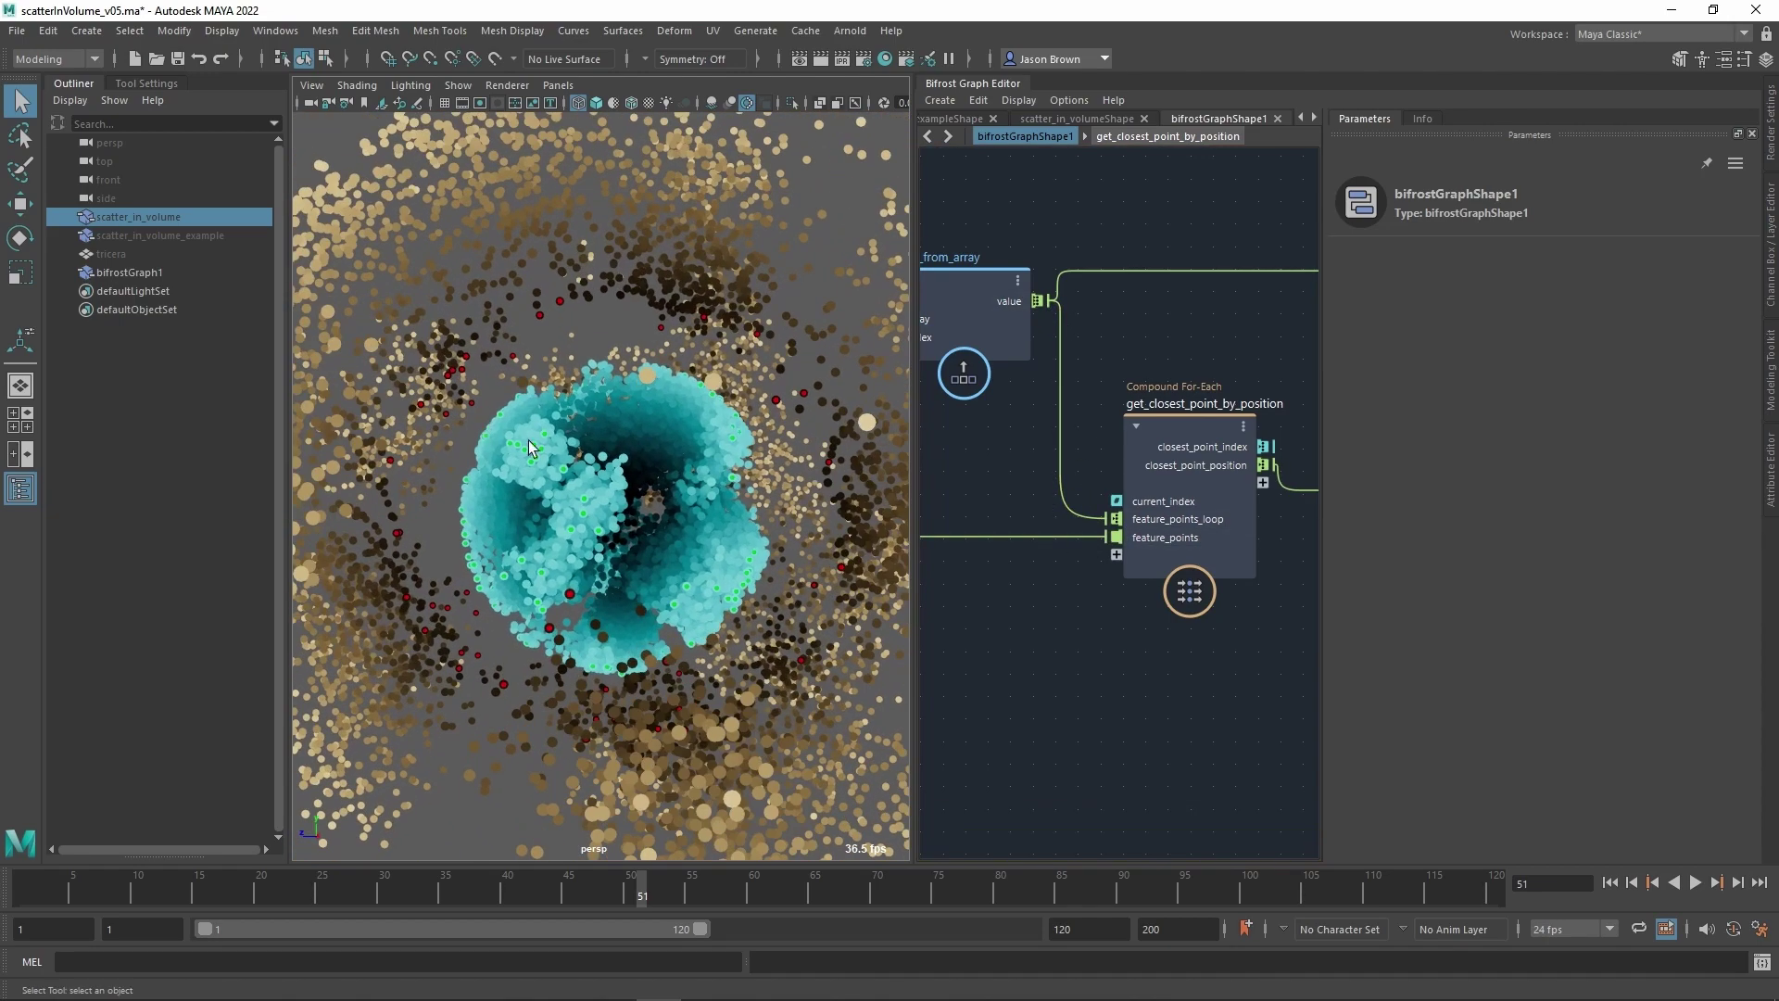
alt+drag(528, 448, 472, 475)
alt+middle_drag(473, 474, 502, 474)
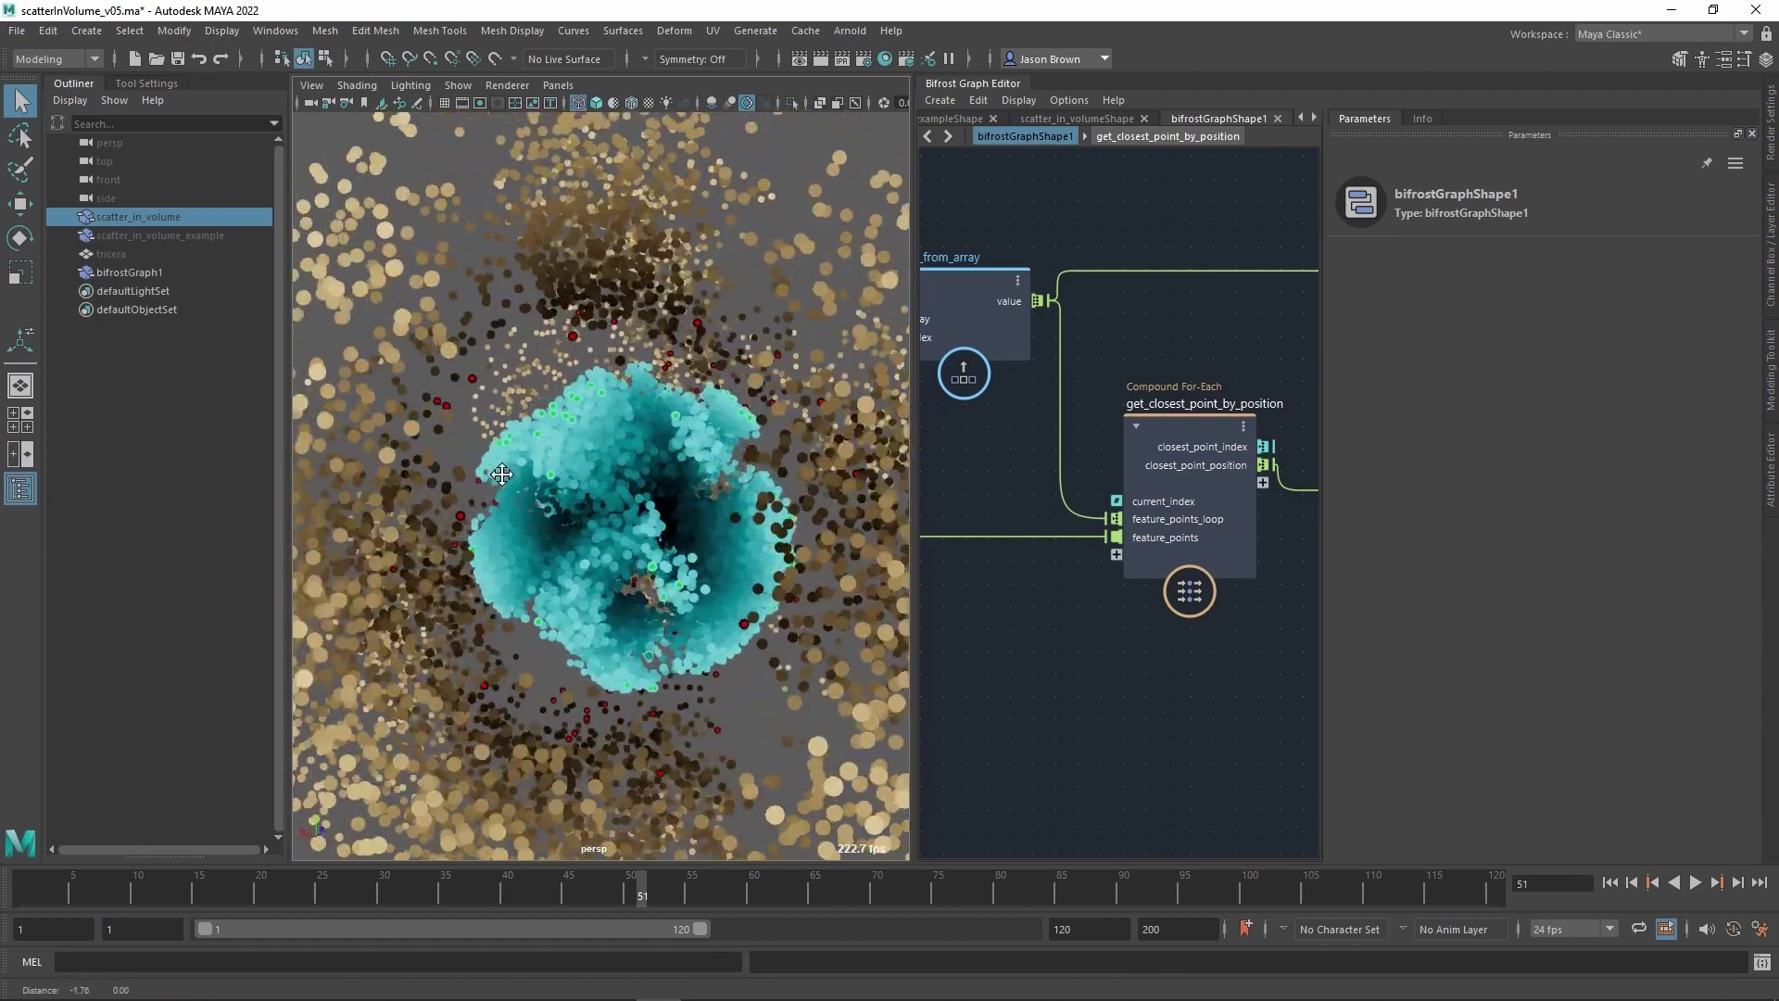
alt+right_drag(502, 474, 707, 512)
alt+drag(707, 513, 658, 501)
alt+middle_drag(658, 501, 743, 603)
alt+drag(742, 603, 717, 587)
alt+drag(732, 519, 816, 492)
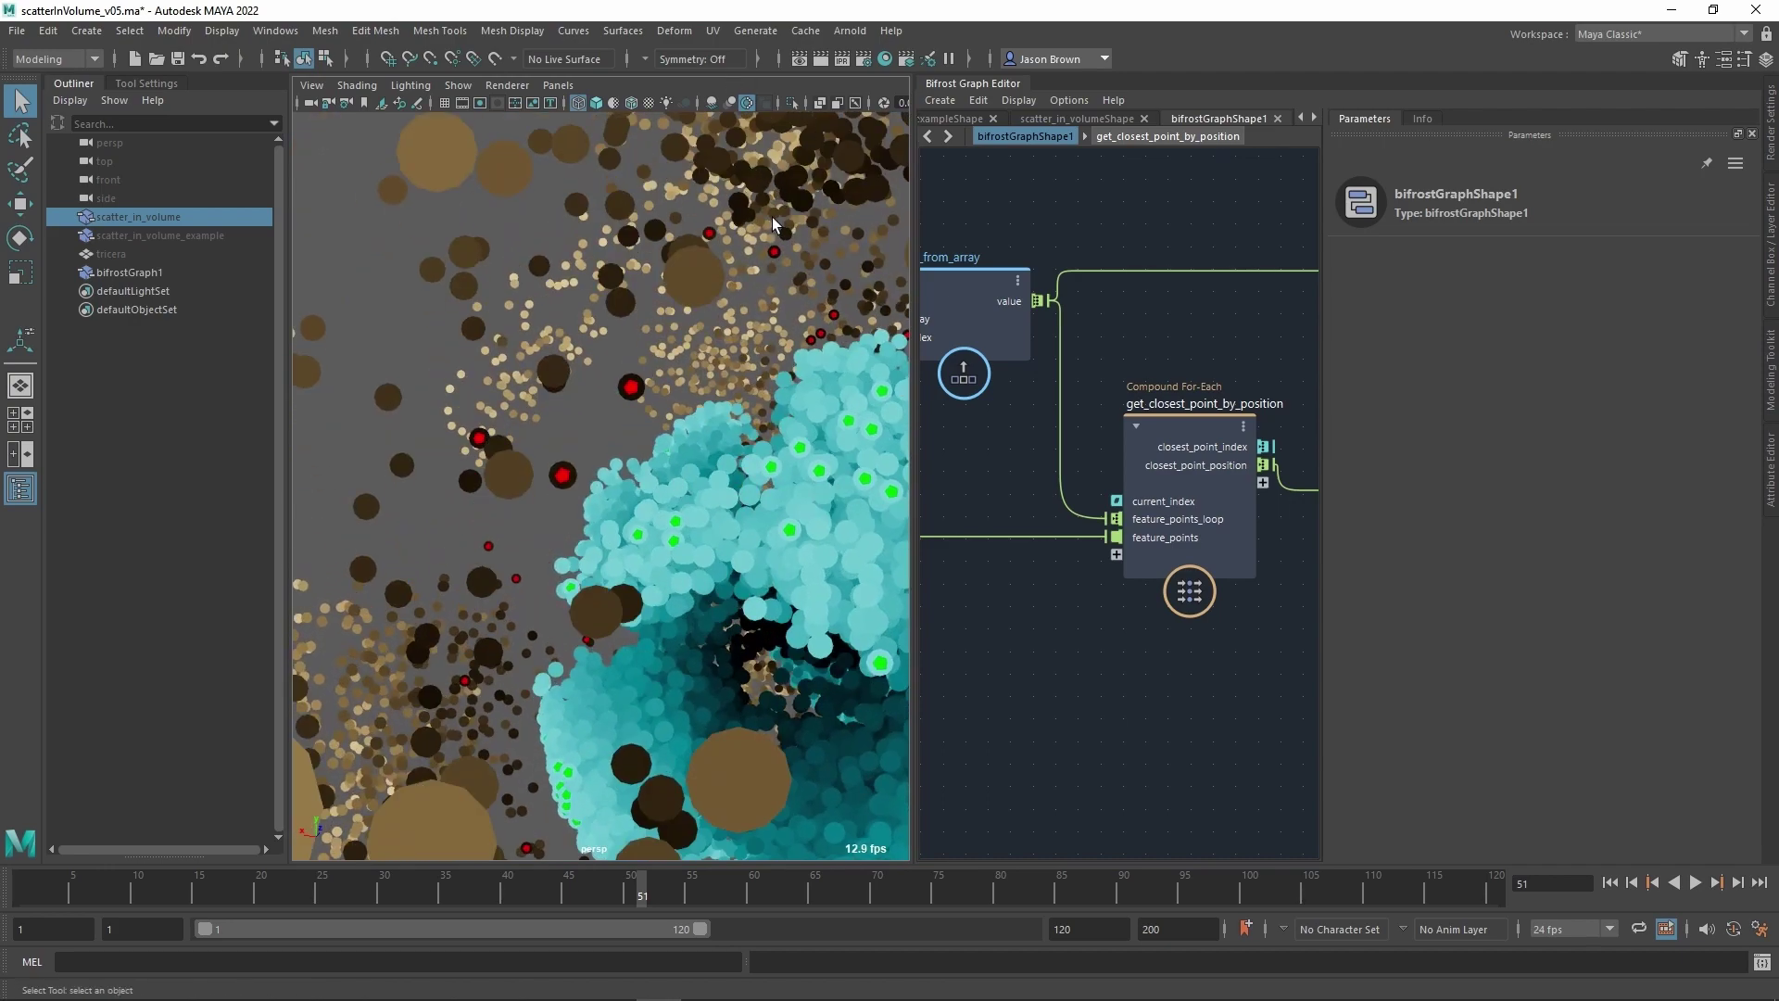
alt+right_drag(771, 217, 521, 204)
alt+drag(521, 204, 567, 367)
Move pnt_display1 so it lines up below pnt_display.
alt+middle_drag(1296, 679, 919, 604)
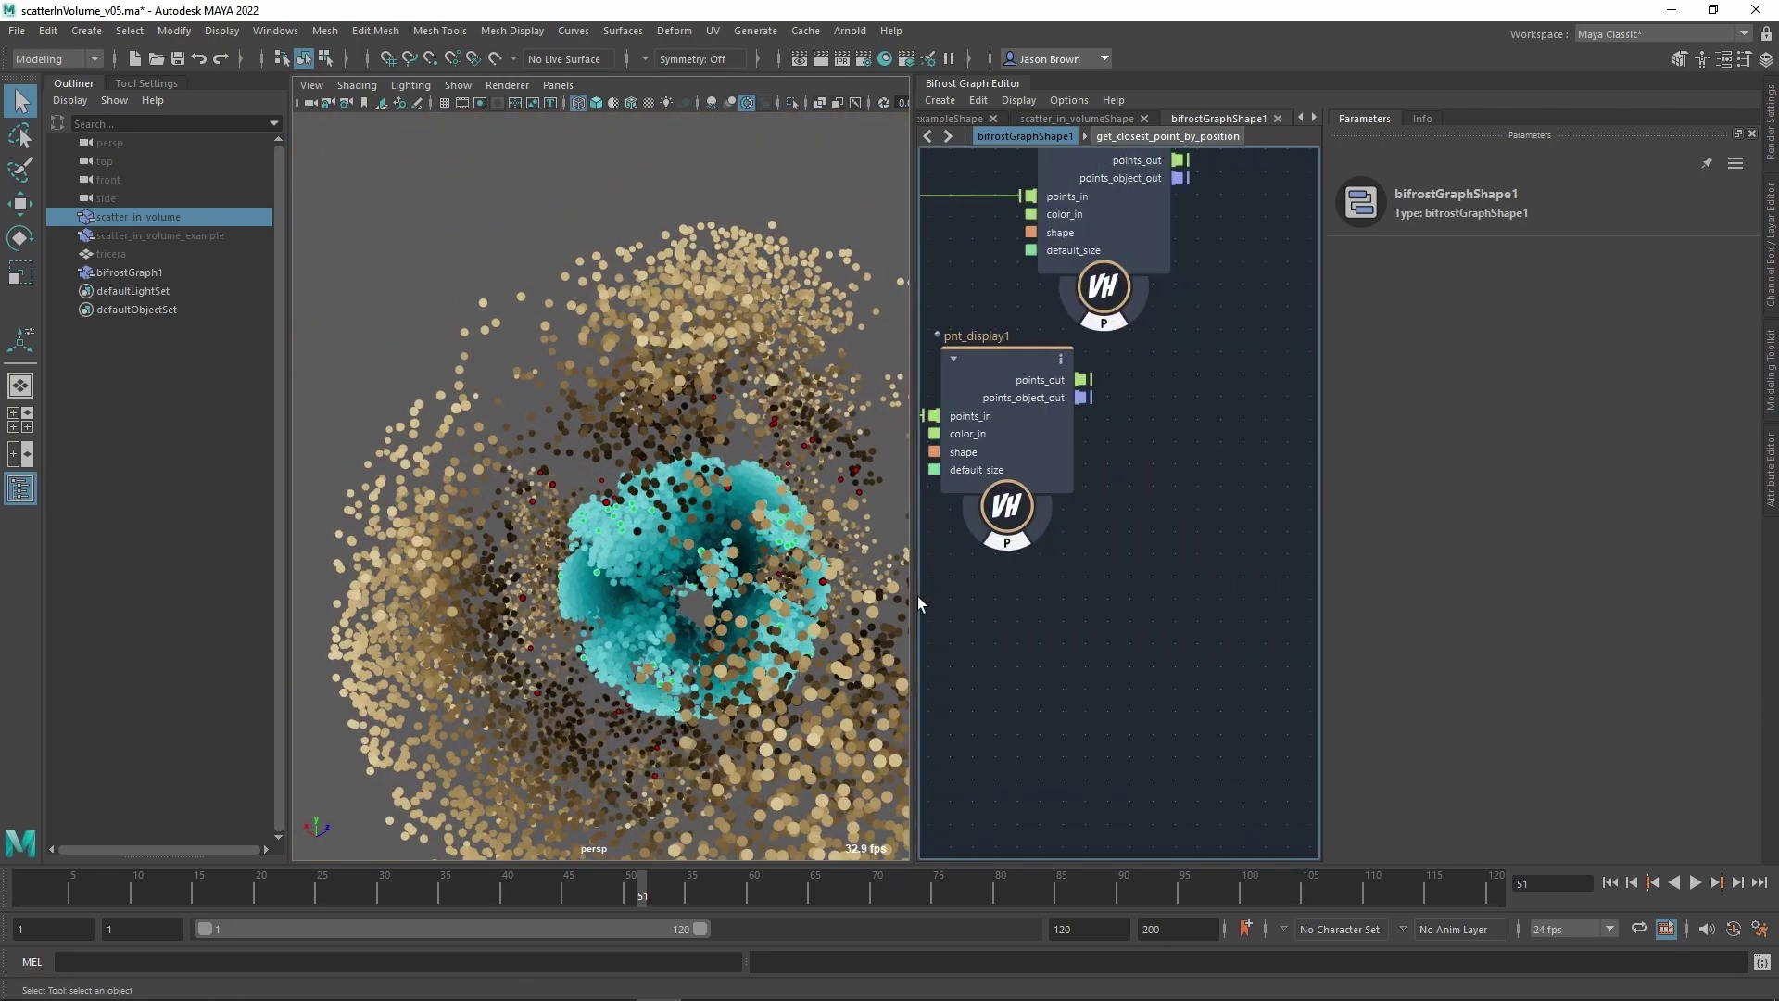
alt+middle_drag(1114, 545, 1118, 649)
drag(1012, 576, 1116, 580)
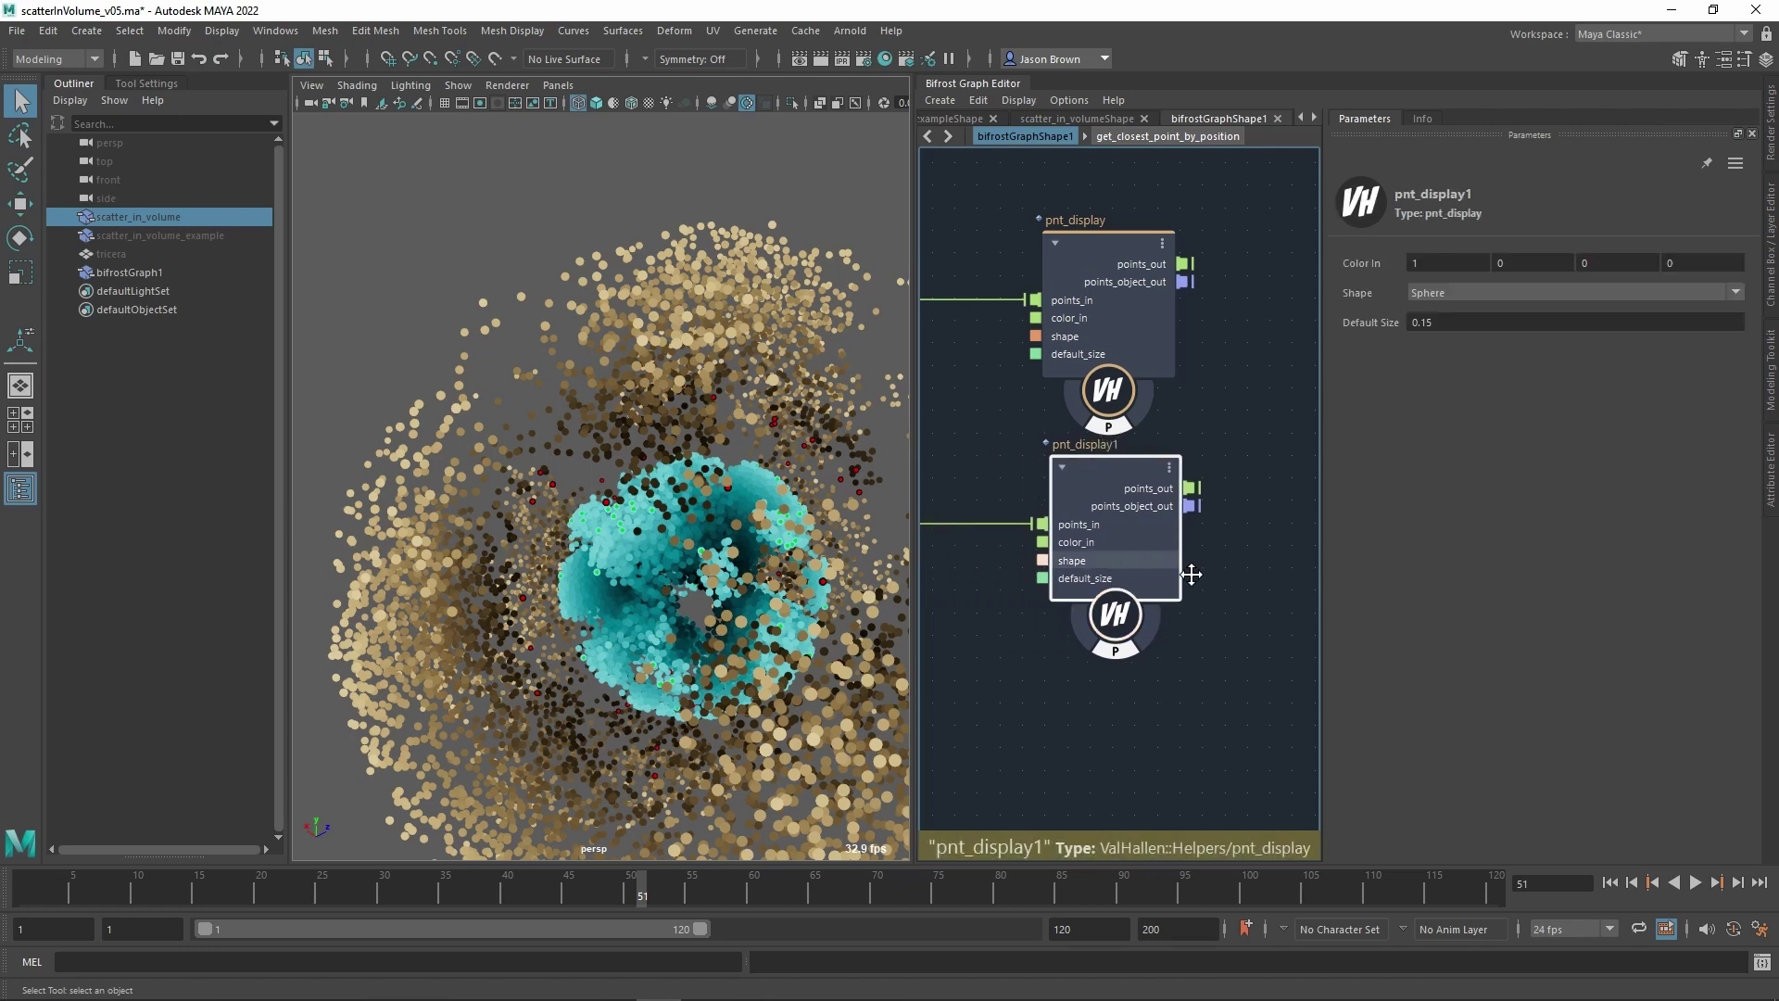
Add a construct_strands node to the main graph and place it above pnt_display.
scroll(1058, 576, down, 1)
alt+middle_drag(1192, 574, 1321, 464)
key(Tab)
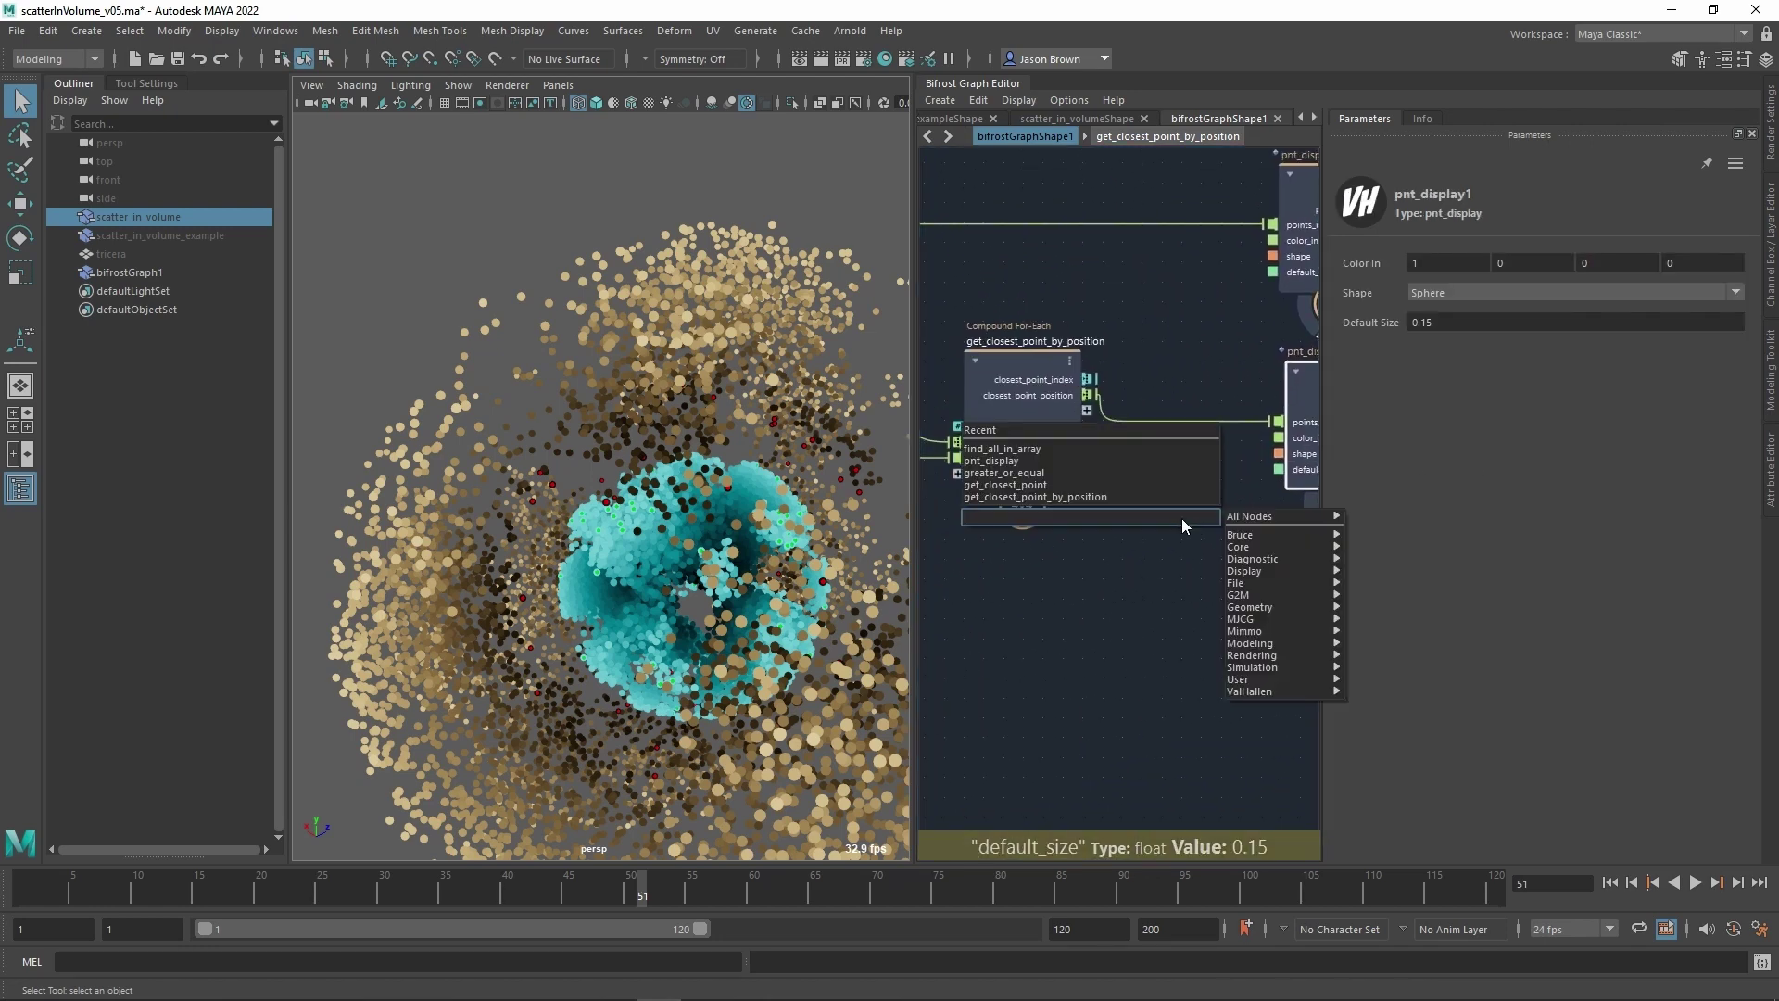
text(construct)
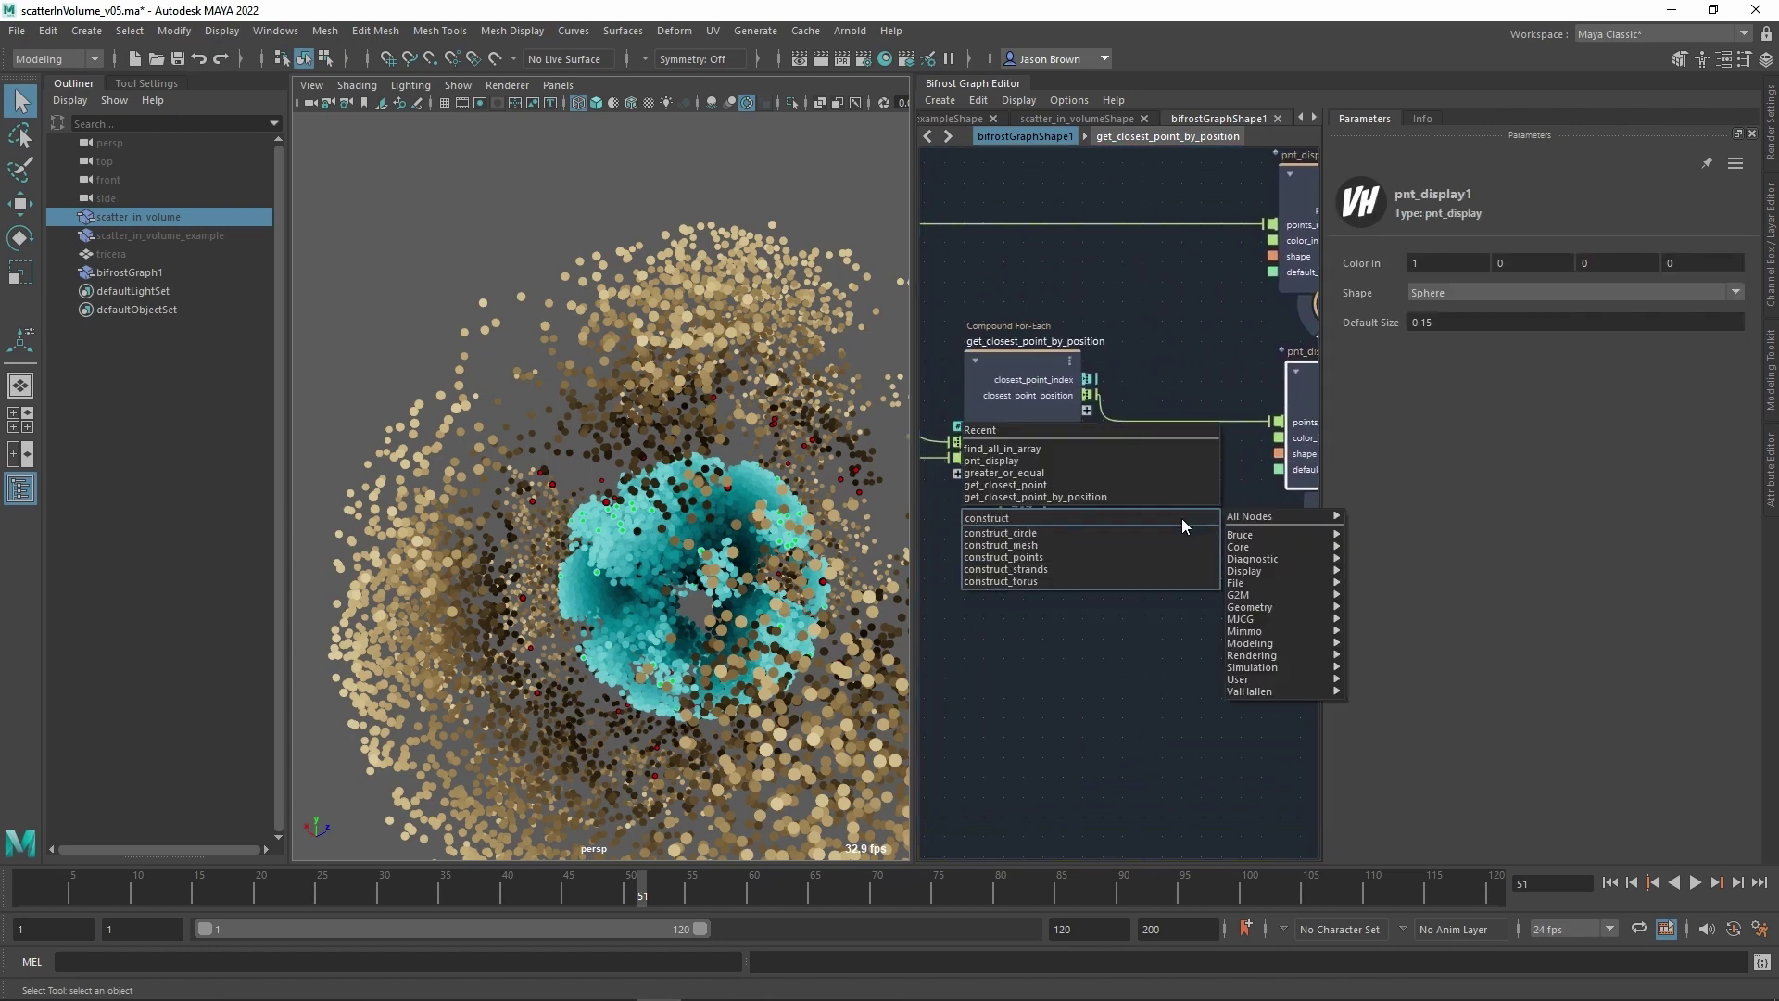
click(1082, 568)
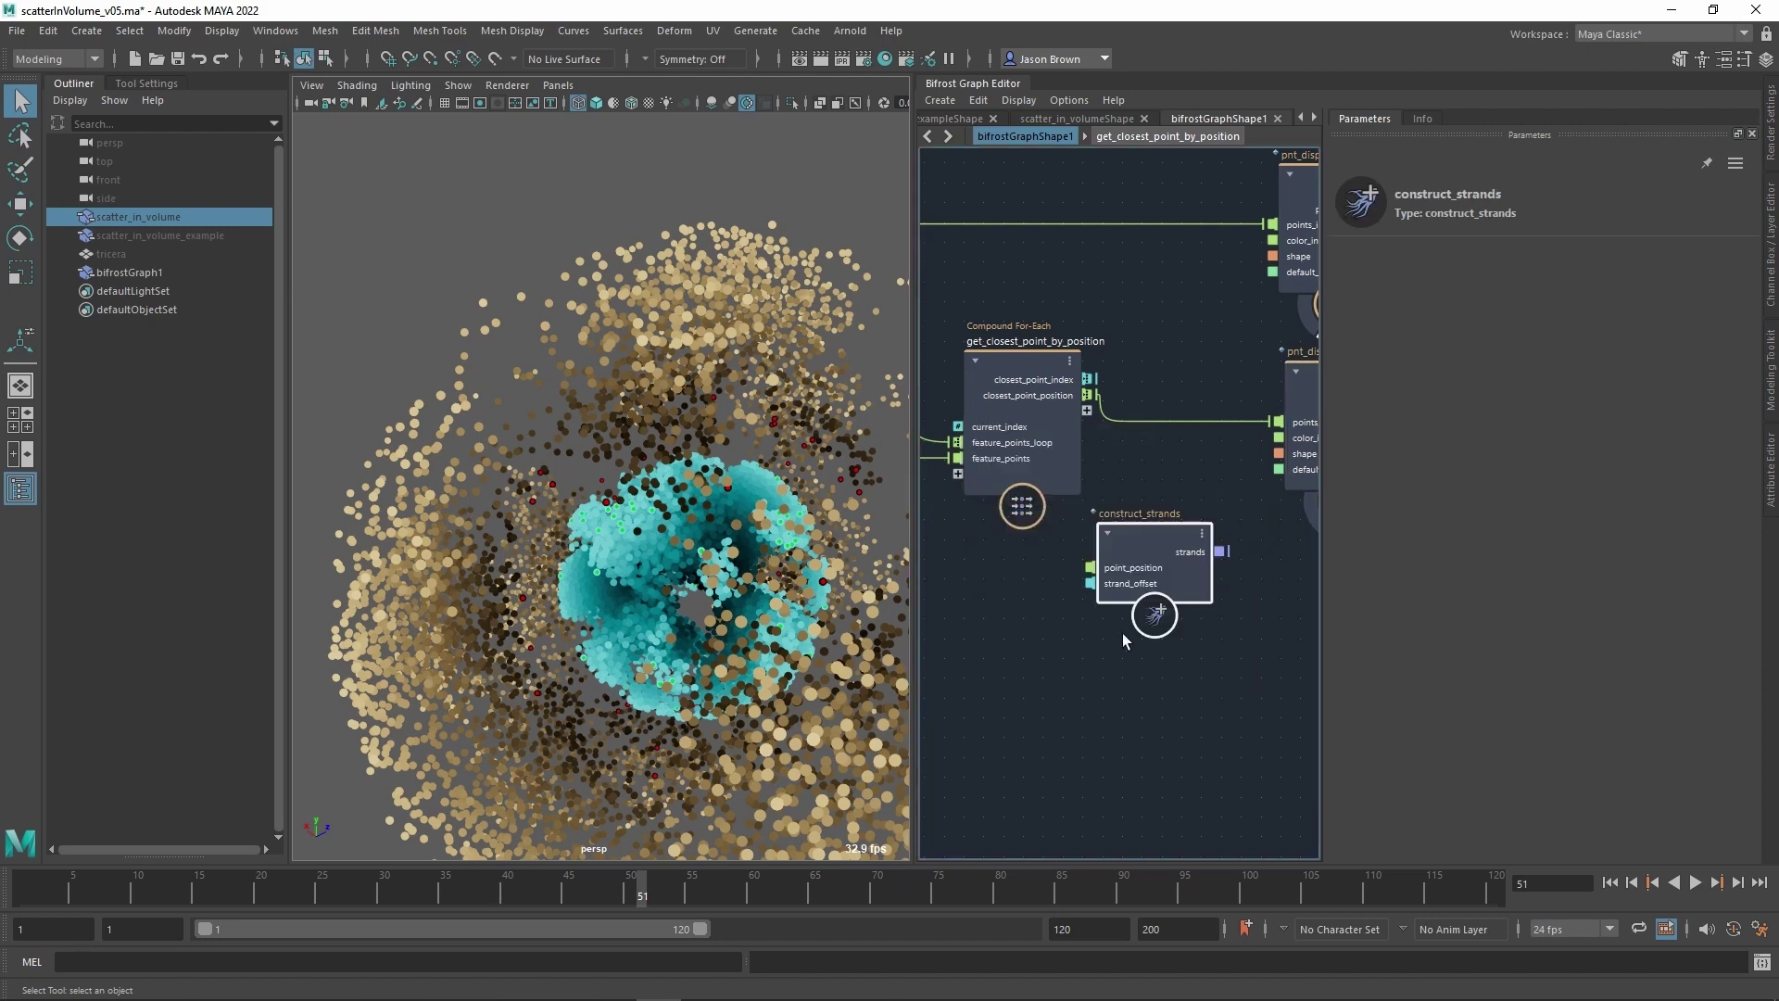
alt+middle_drag(1121, 631, 1036, 601)
drag(1068, 564, 1275, 715)
scroll(1015, 559, down, 2)
alt+middle_drag(1108, 531, 1032, 587)
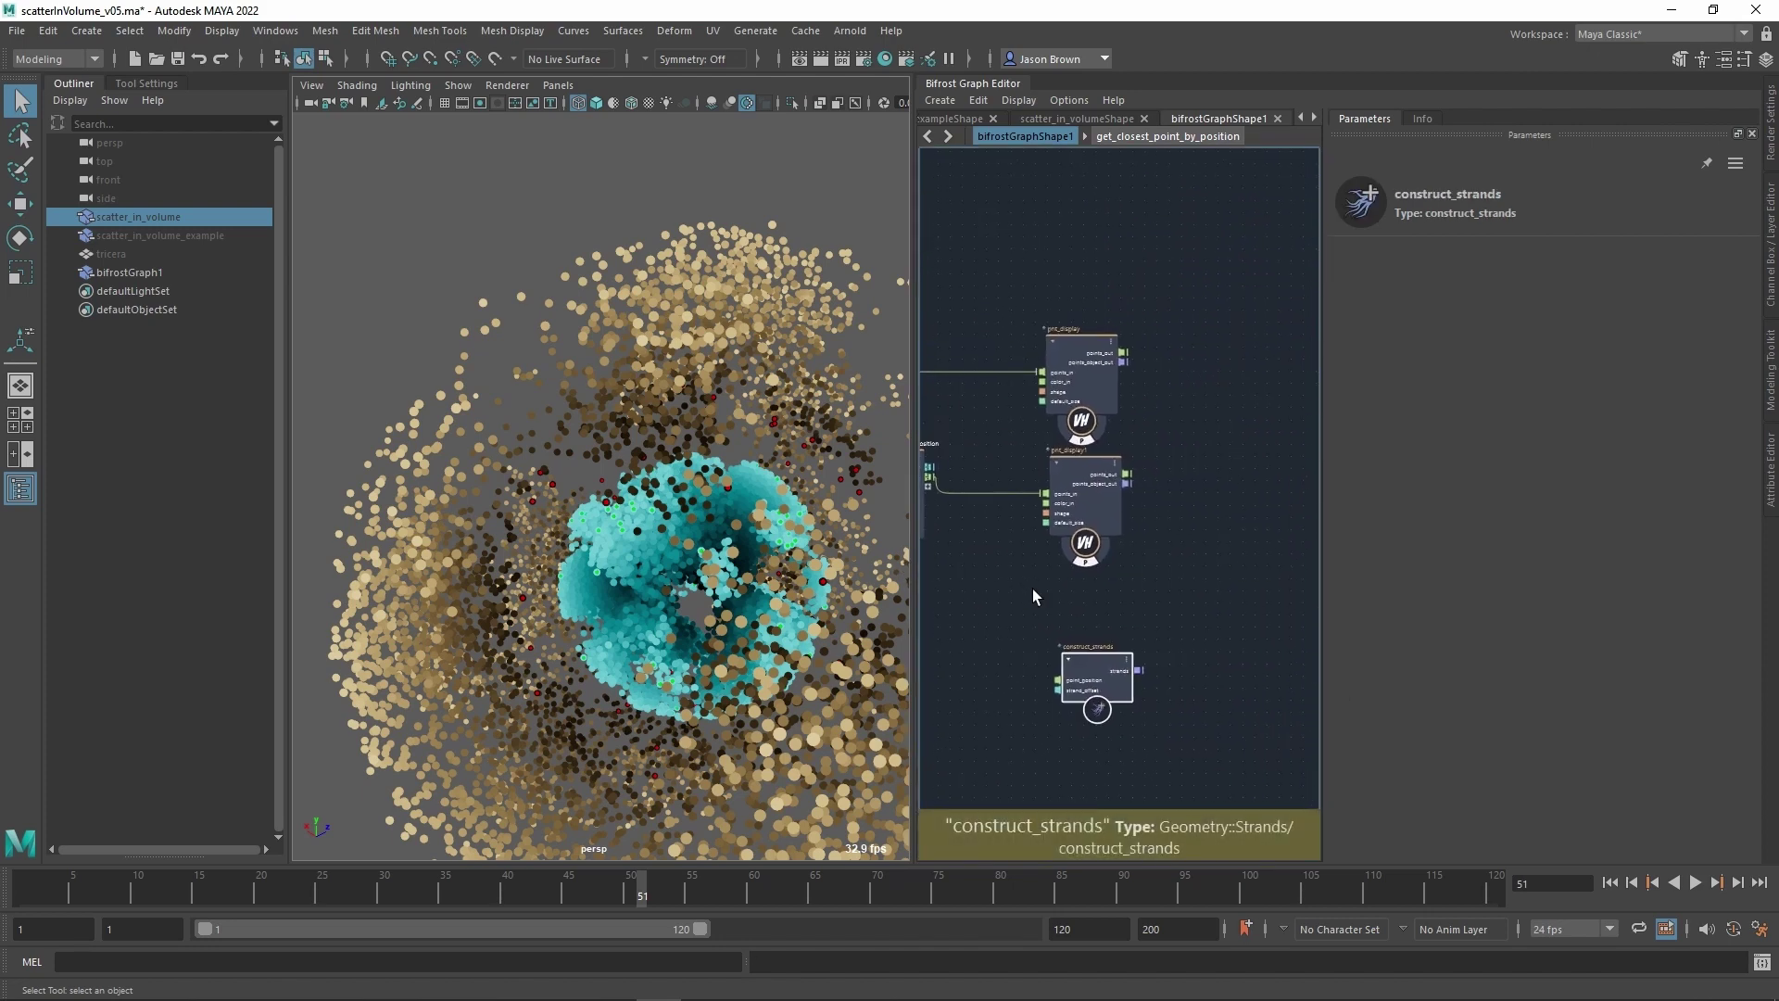
drag(1136, 632, 1151, 262)
Reposition get_closest_point_by_position, pnt_display and pnt_display1 to open up space between the nodes.
alt+middle_drag(986, 342, 1227, 377)
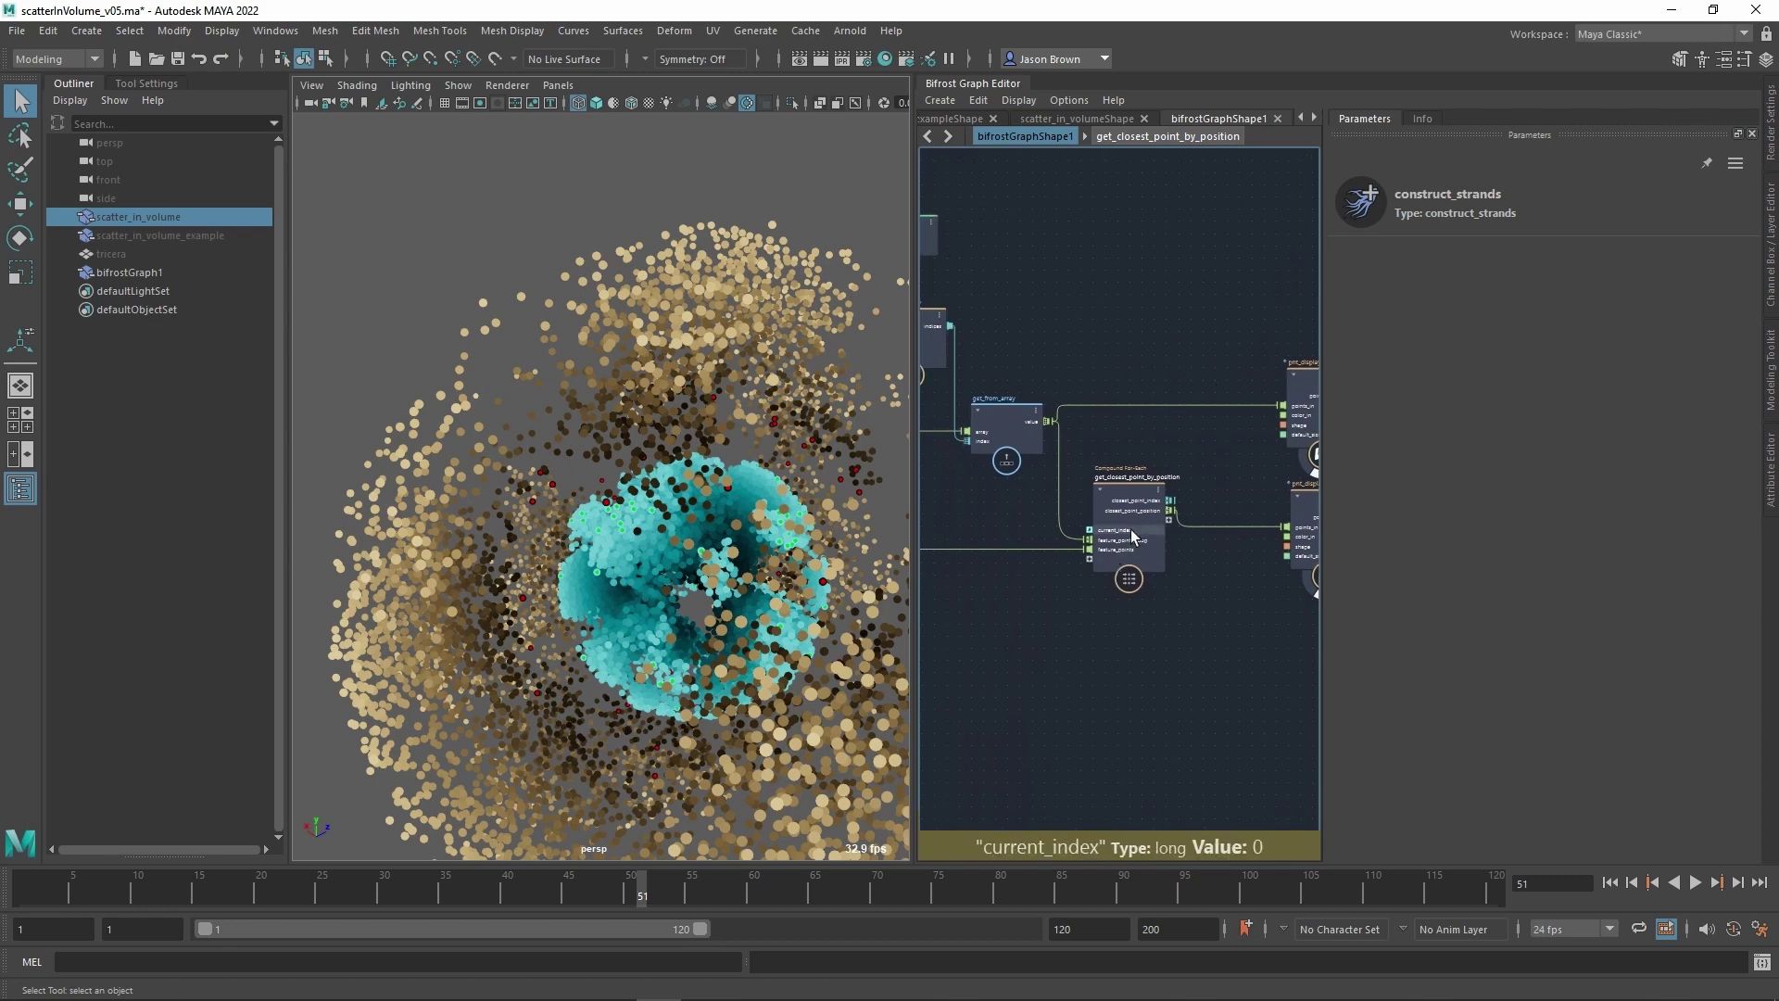
drag(1132, 531, 1117, 560)
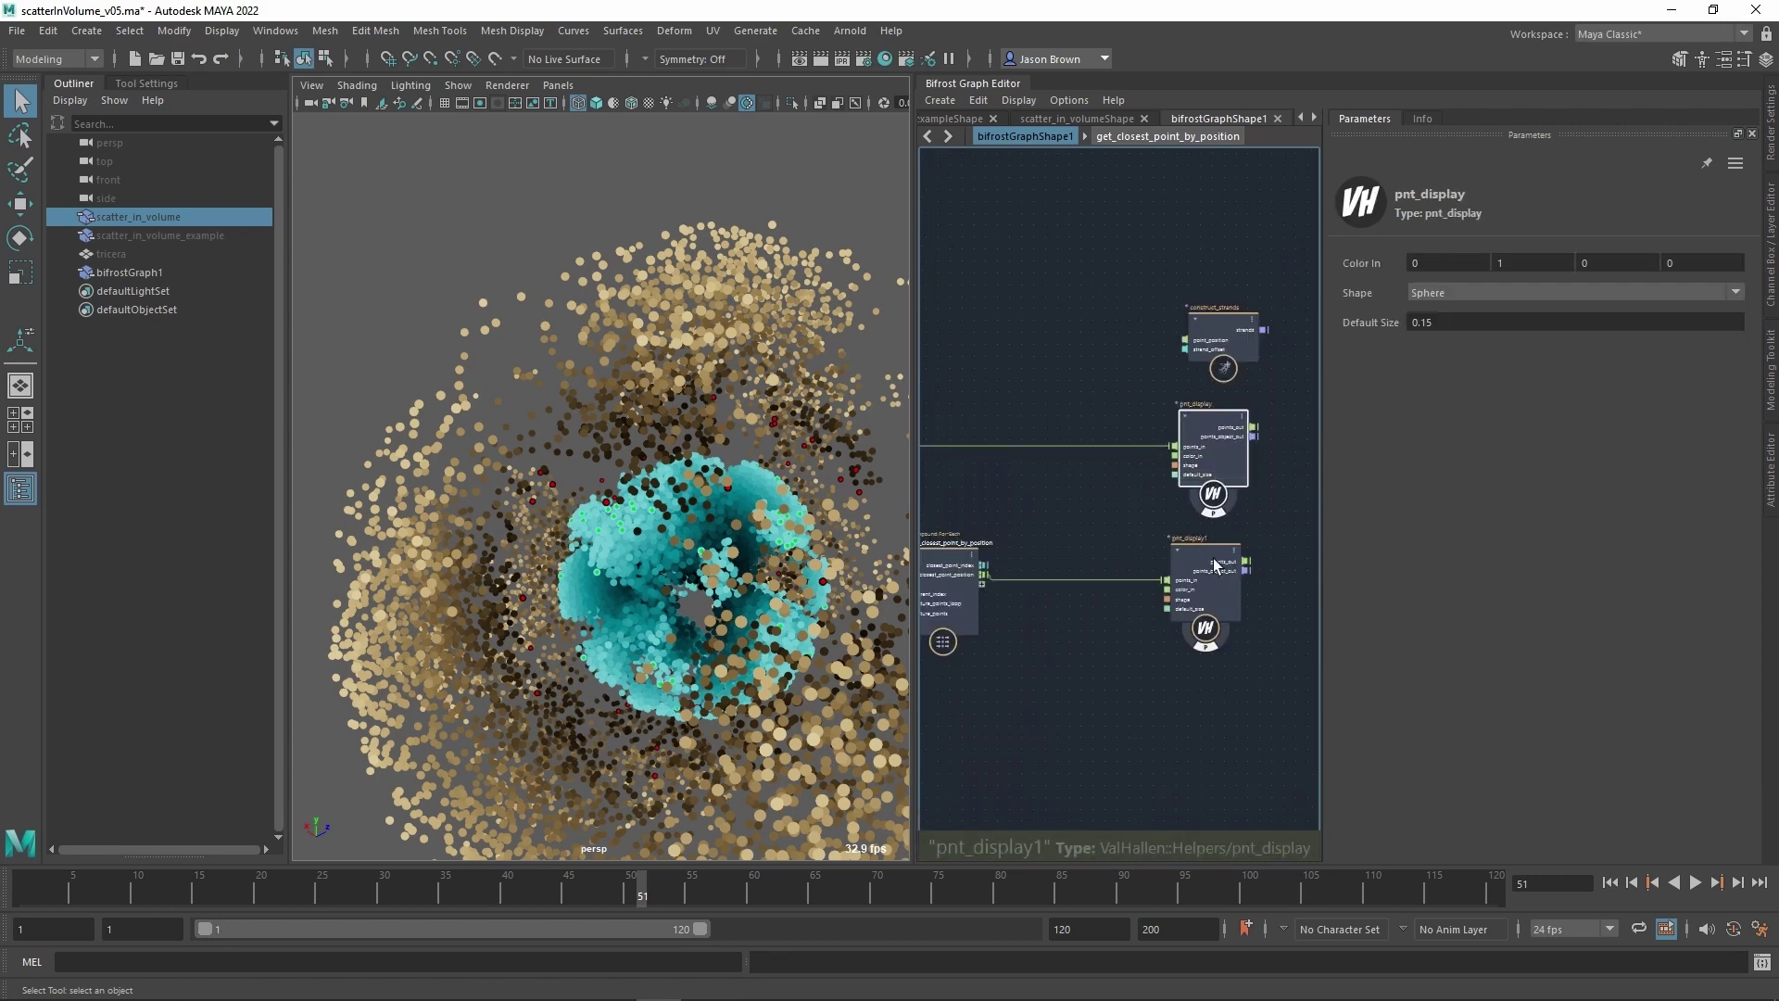
drag(1215, 561, 1226, 546)
alt+middle_drag(1112, 527, 1232, 541)
scroll(1232, 540, up, 1)
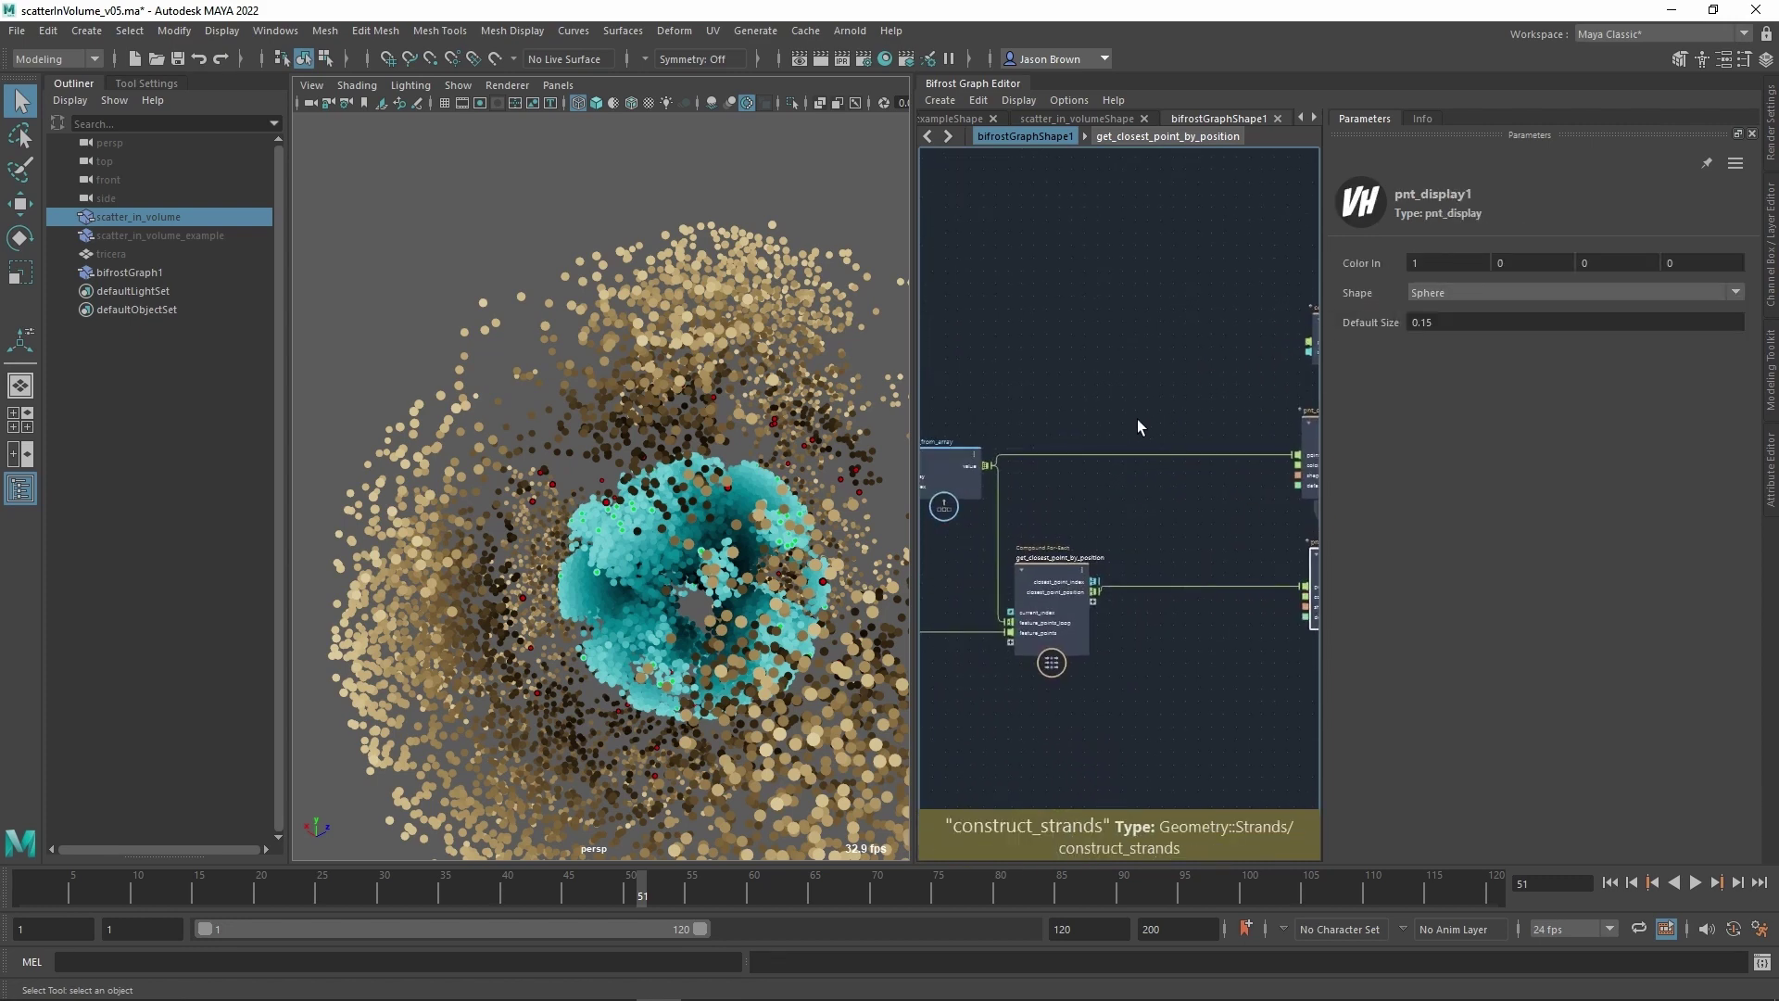
Add a for_each compound above the connection to pnt_display and feed get_from_array's value into a new input port on it.
key(Tab)
text(fore)
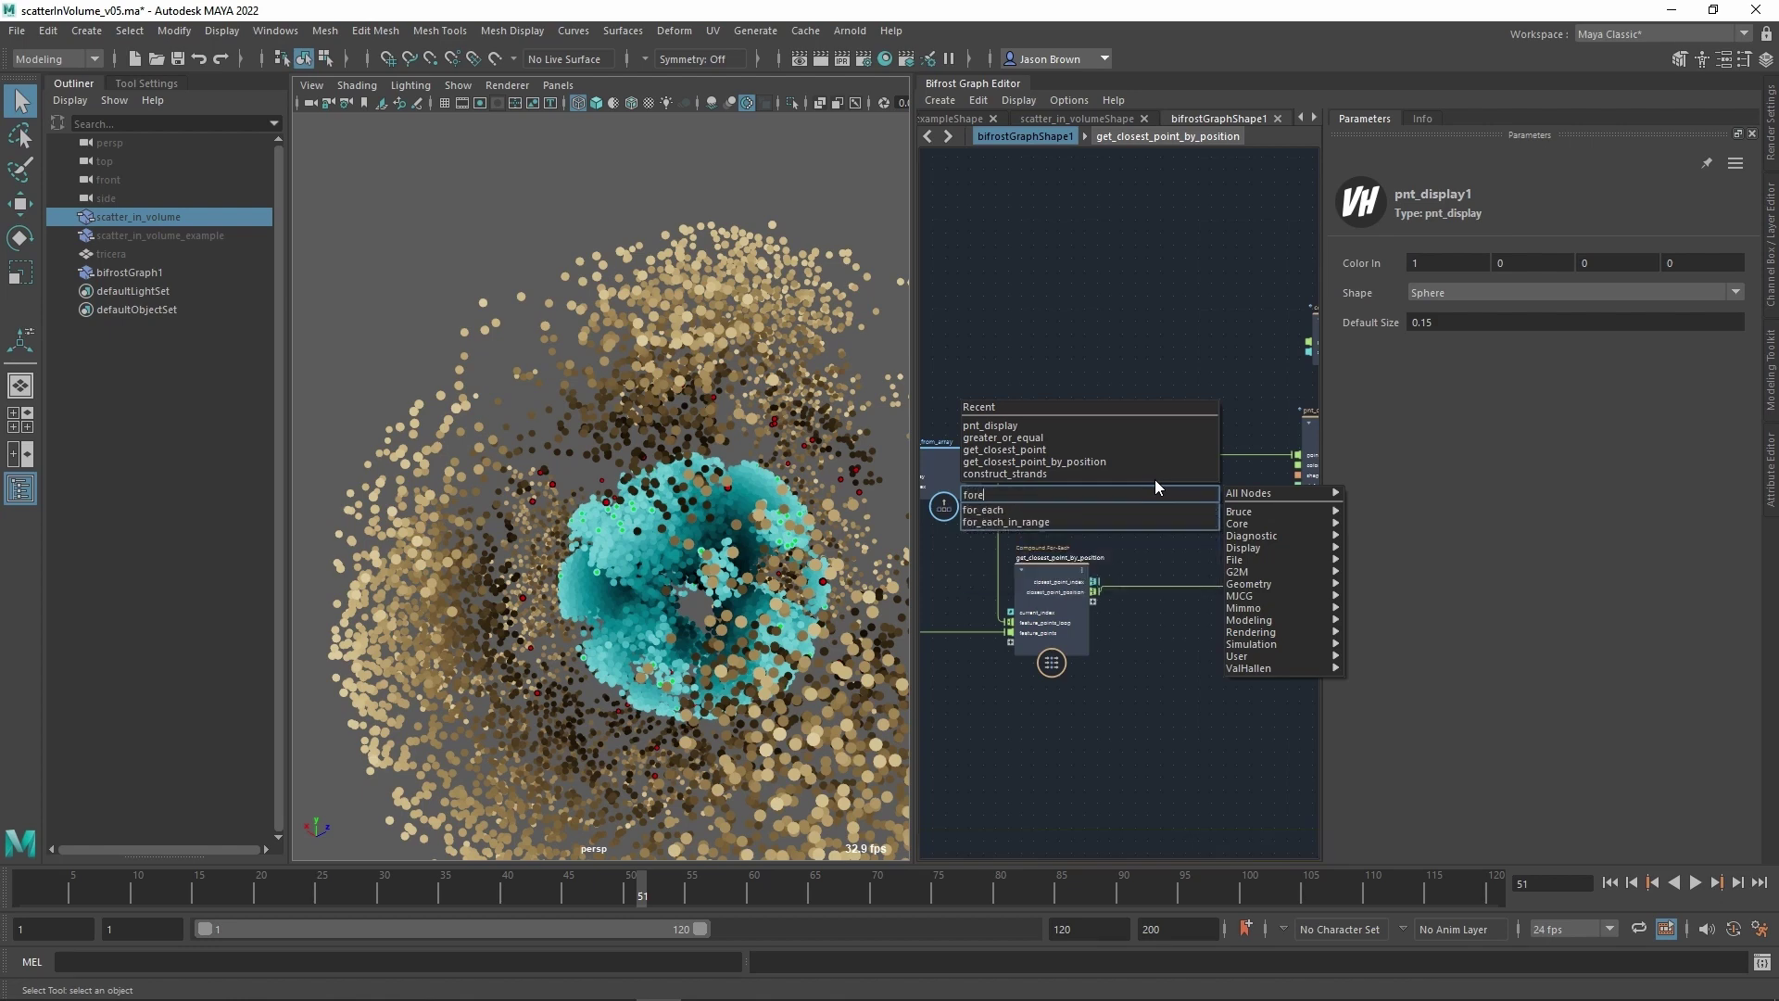
click(1060, 512)
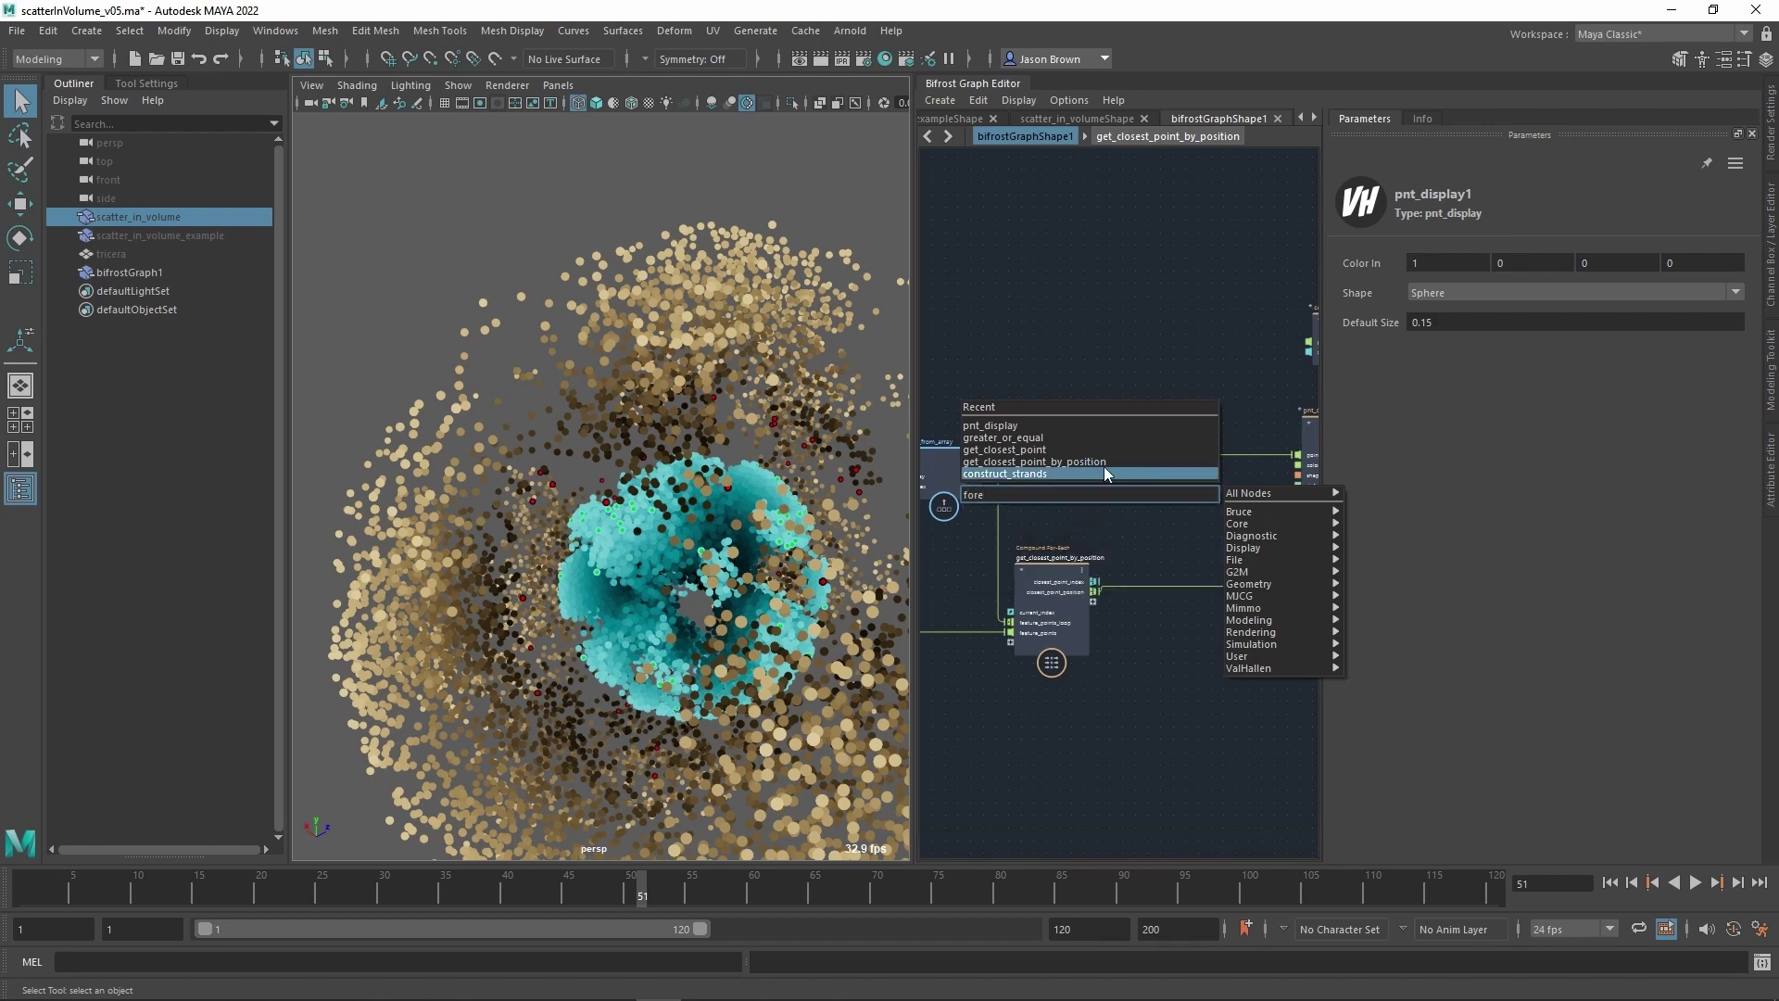
drag(1163, 520, 1142, 413)
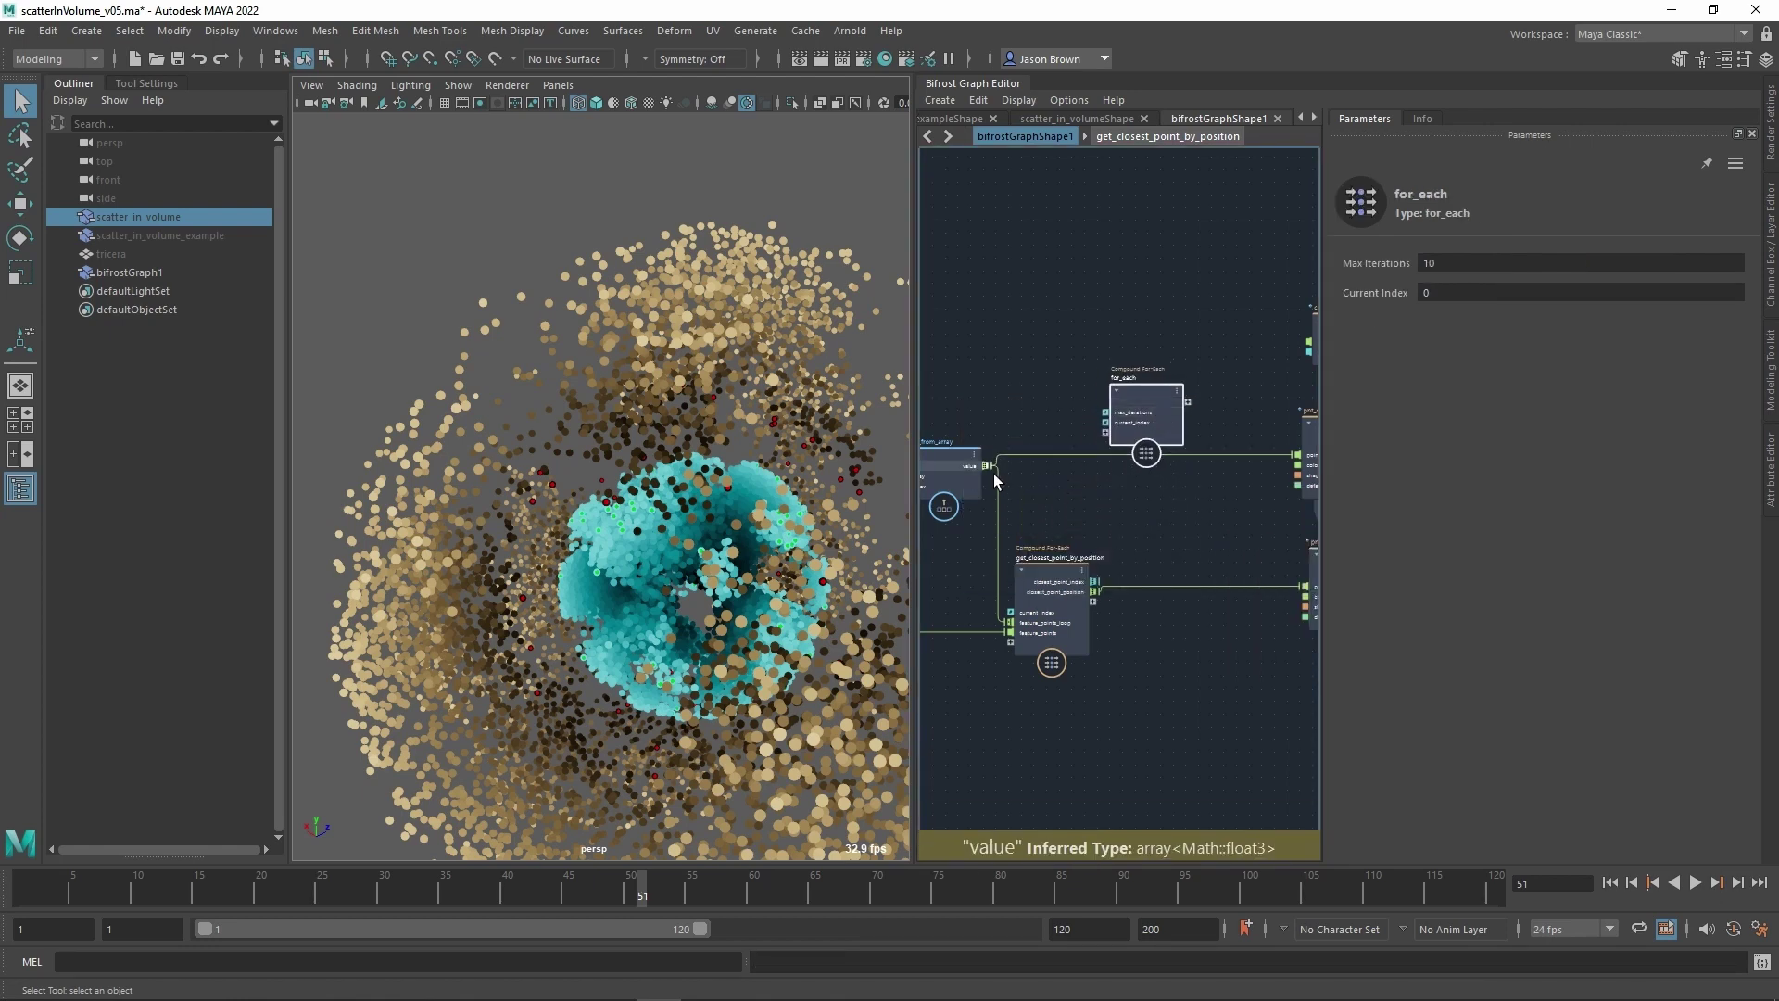
drag(988, 465, 1106, 432)
alt+middle_drag(1131, 481, 1143, 482)
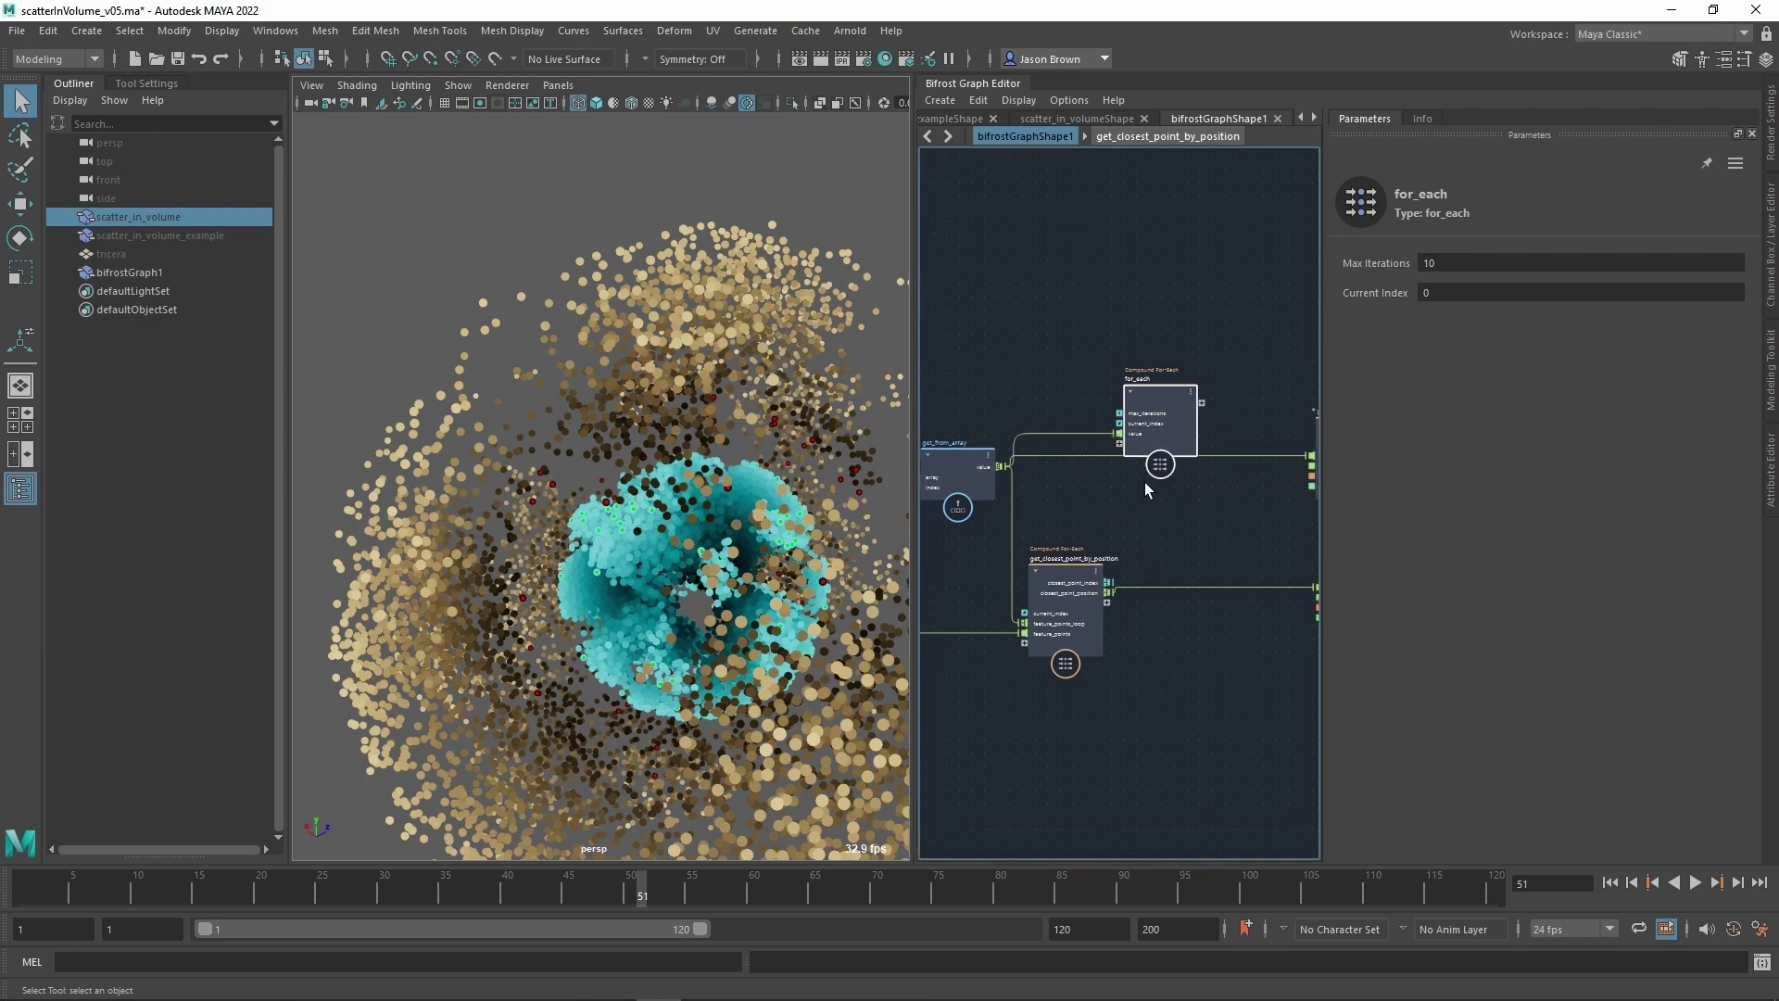
Delete the unconnected construct_strands node from the main graph.
alt+middle_drag(1218, 413, 1160, 409)
scroll(1177, 417, up, 1)
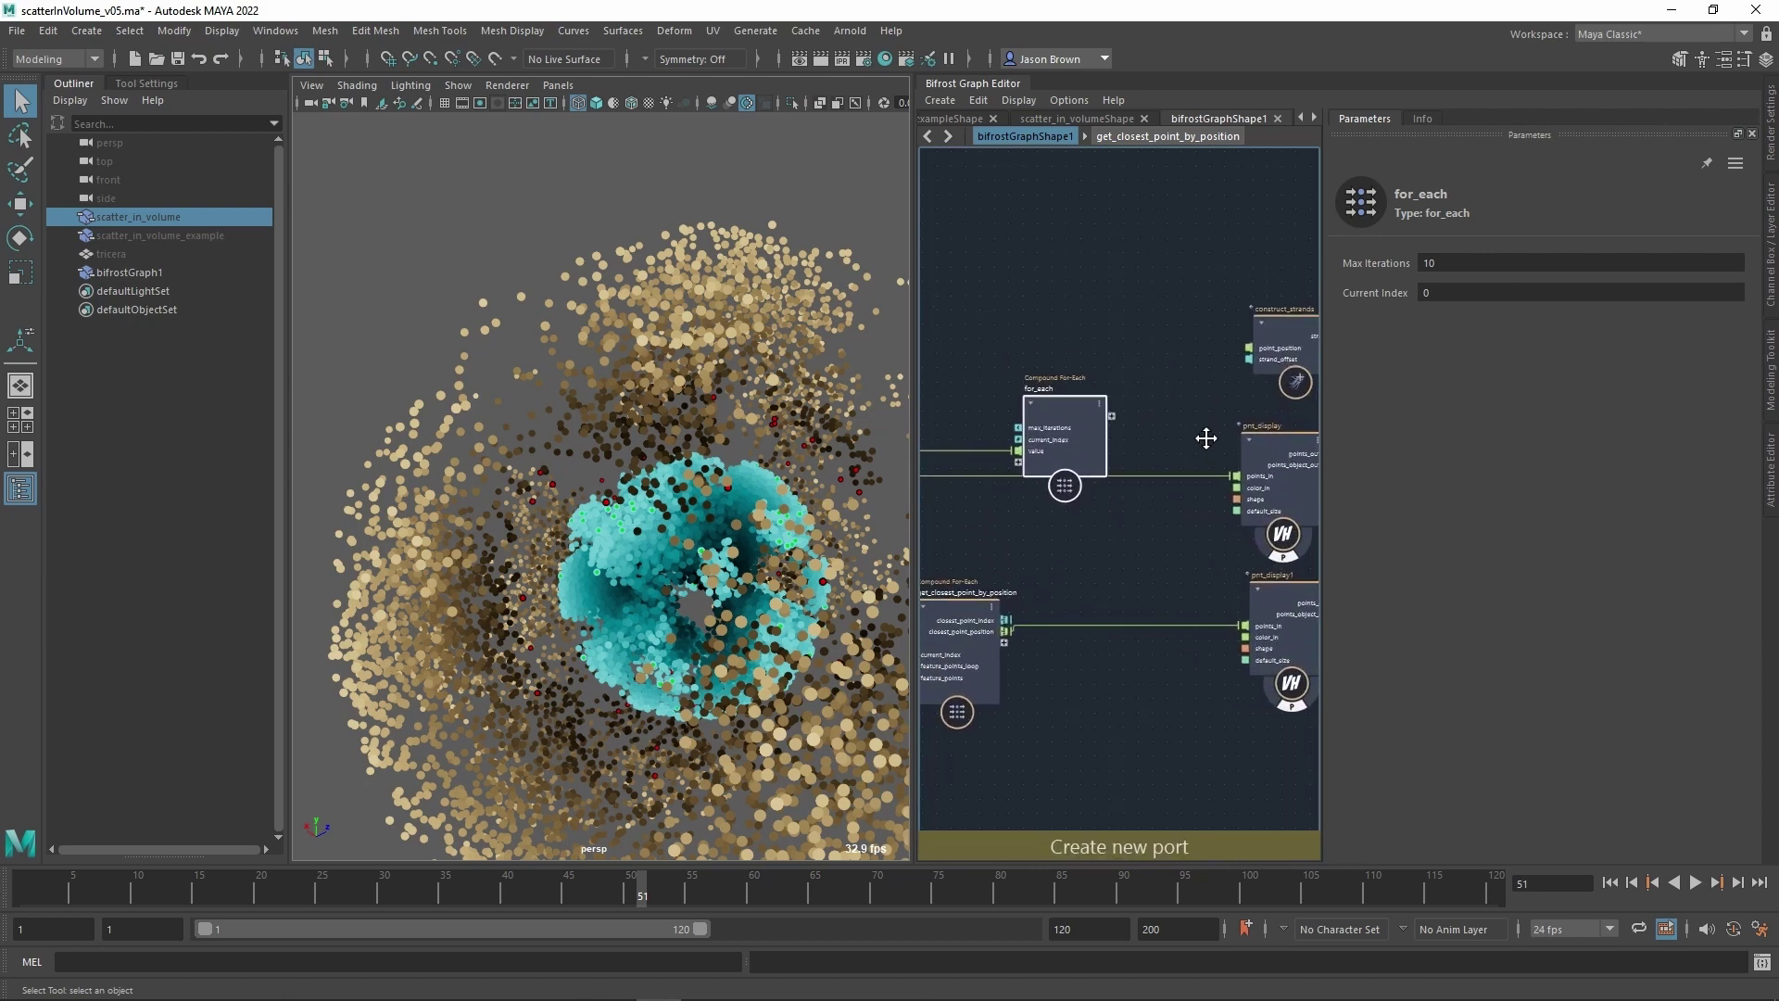
click(1285, 346)
Move for_each nearer the display nodes and rename its value port to inner.
click(1065, 419)
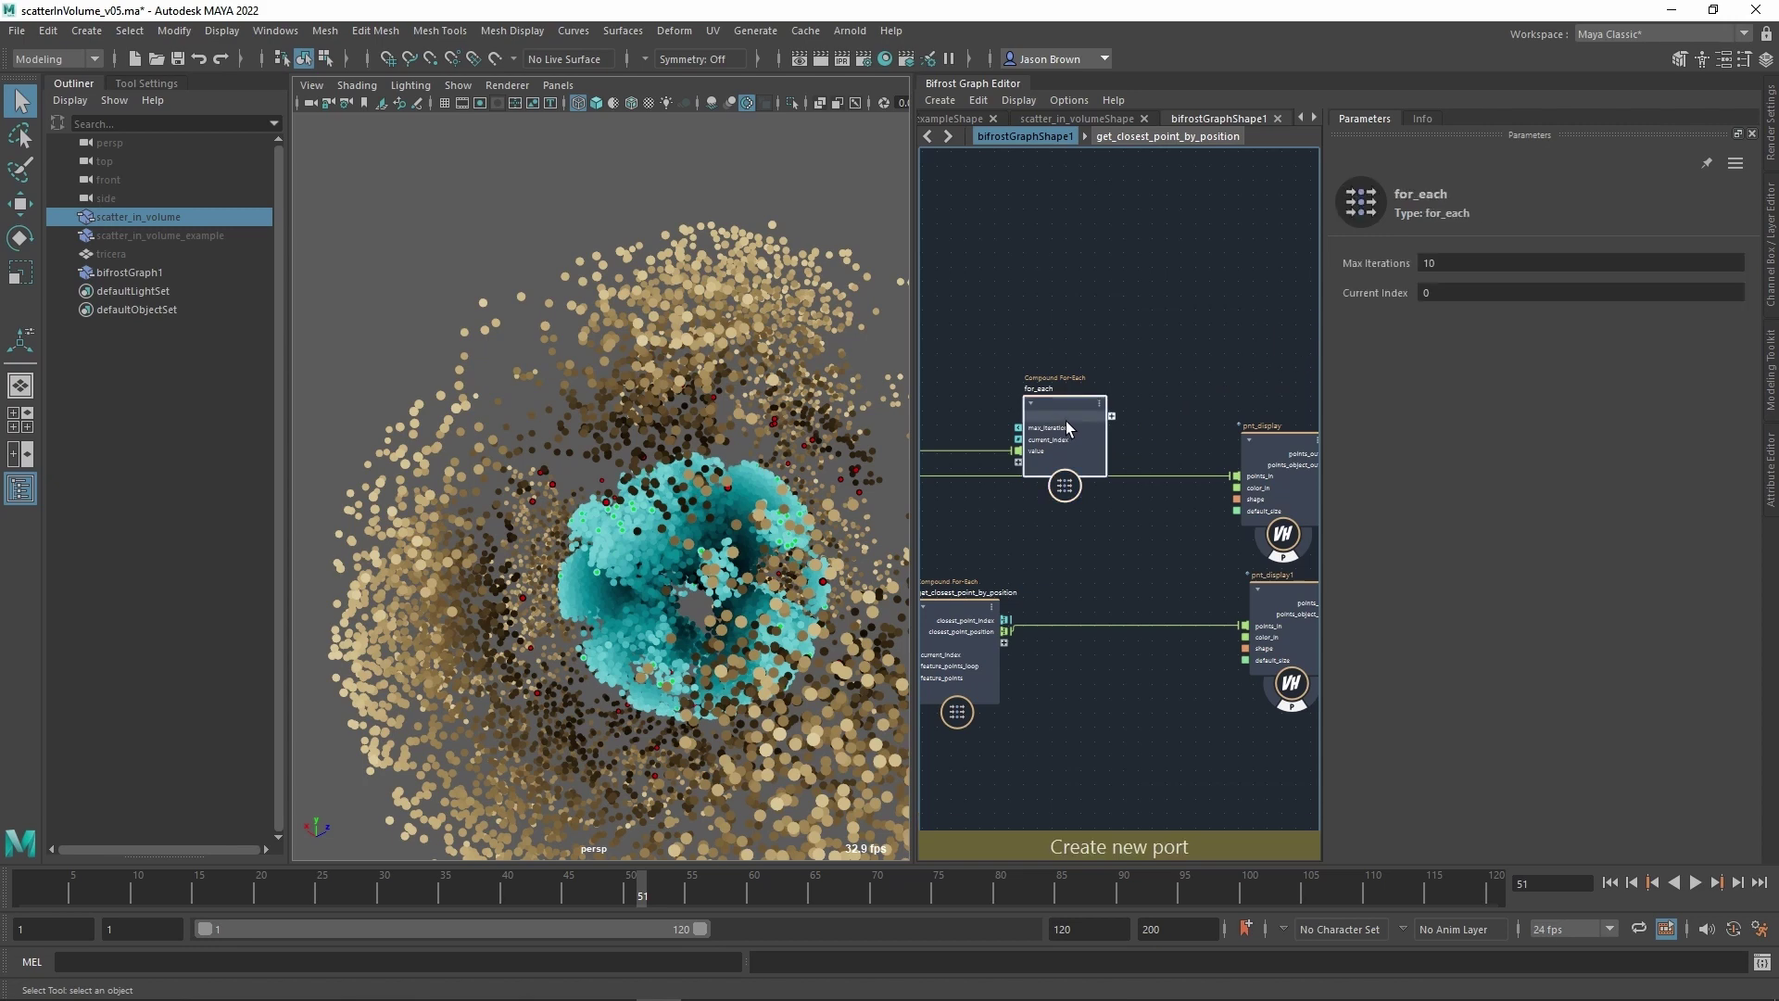
drag(1065, 421, 1134, 398)
right_click(1132, 431)
click(1135, 436)
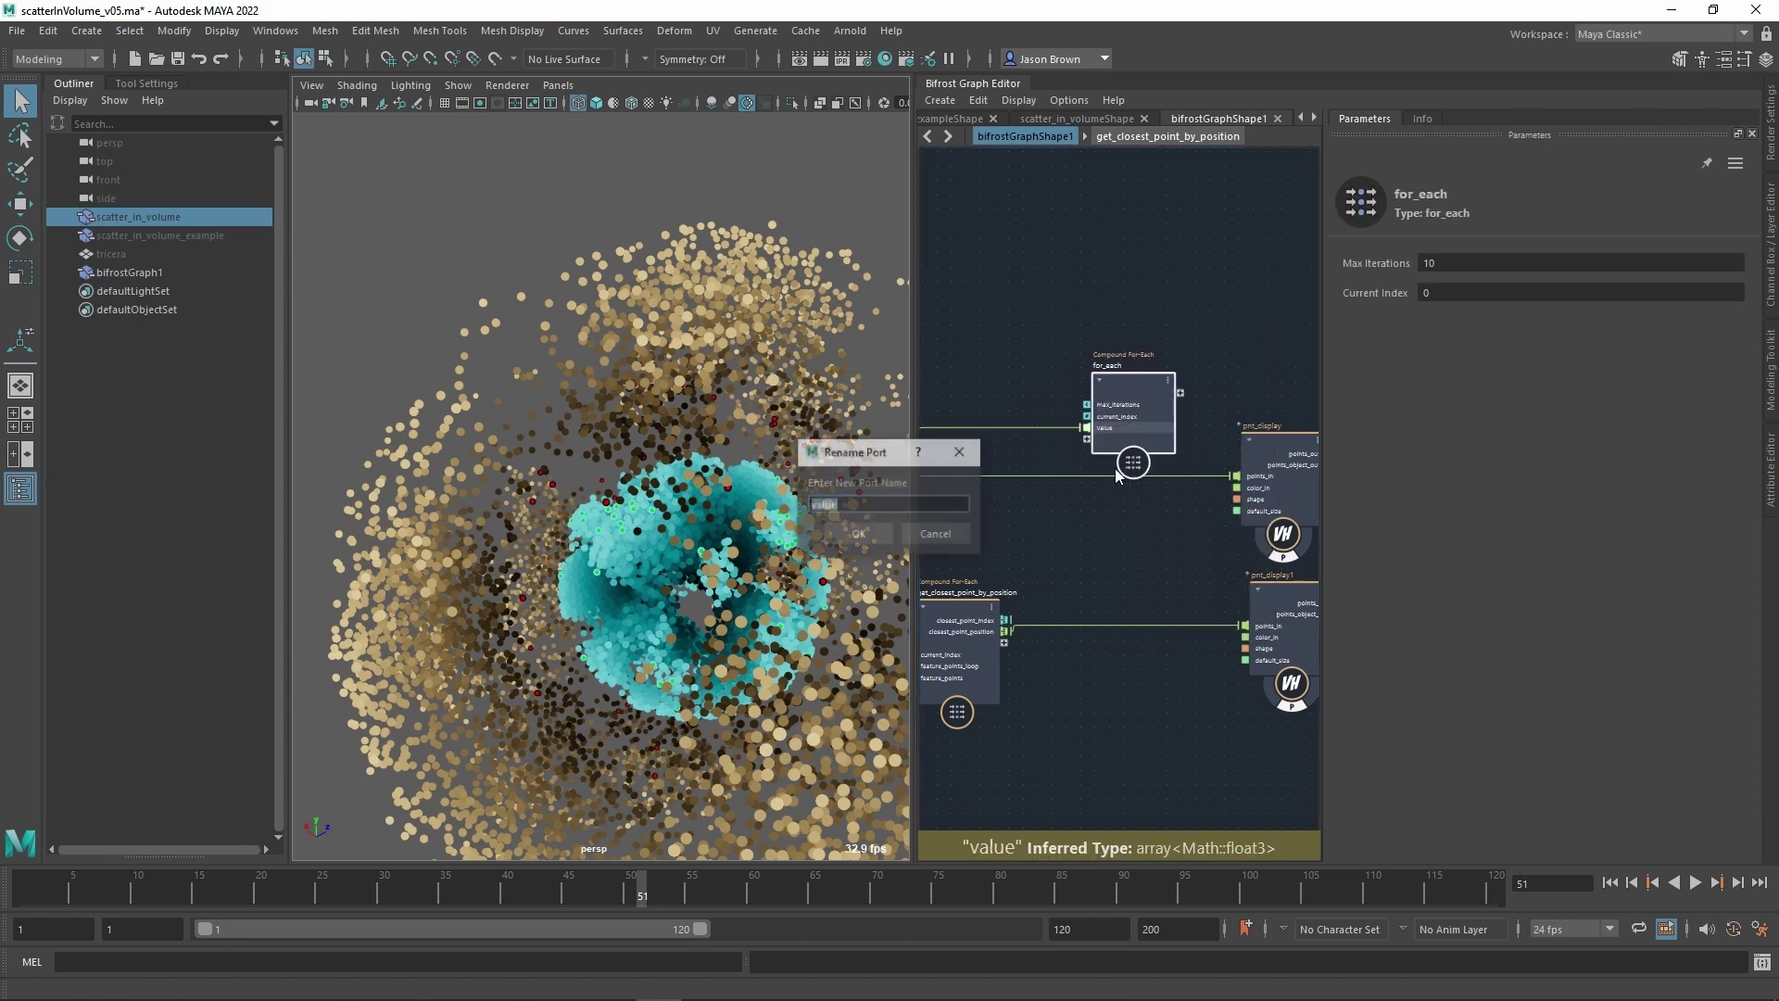
text(inner)
key(Return)
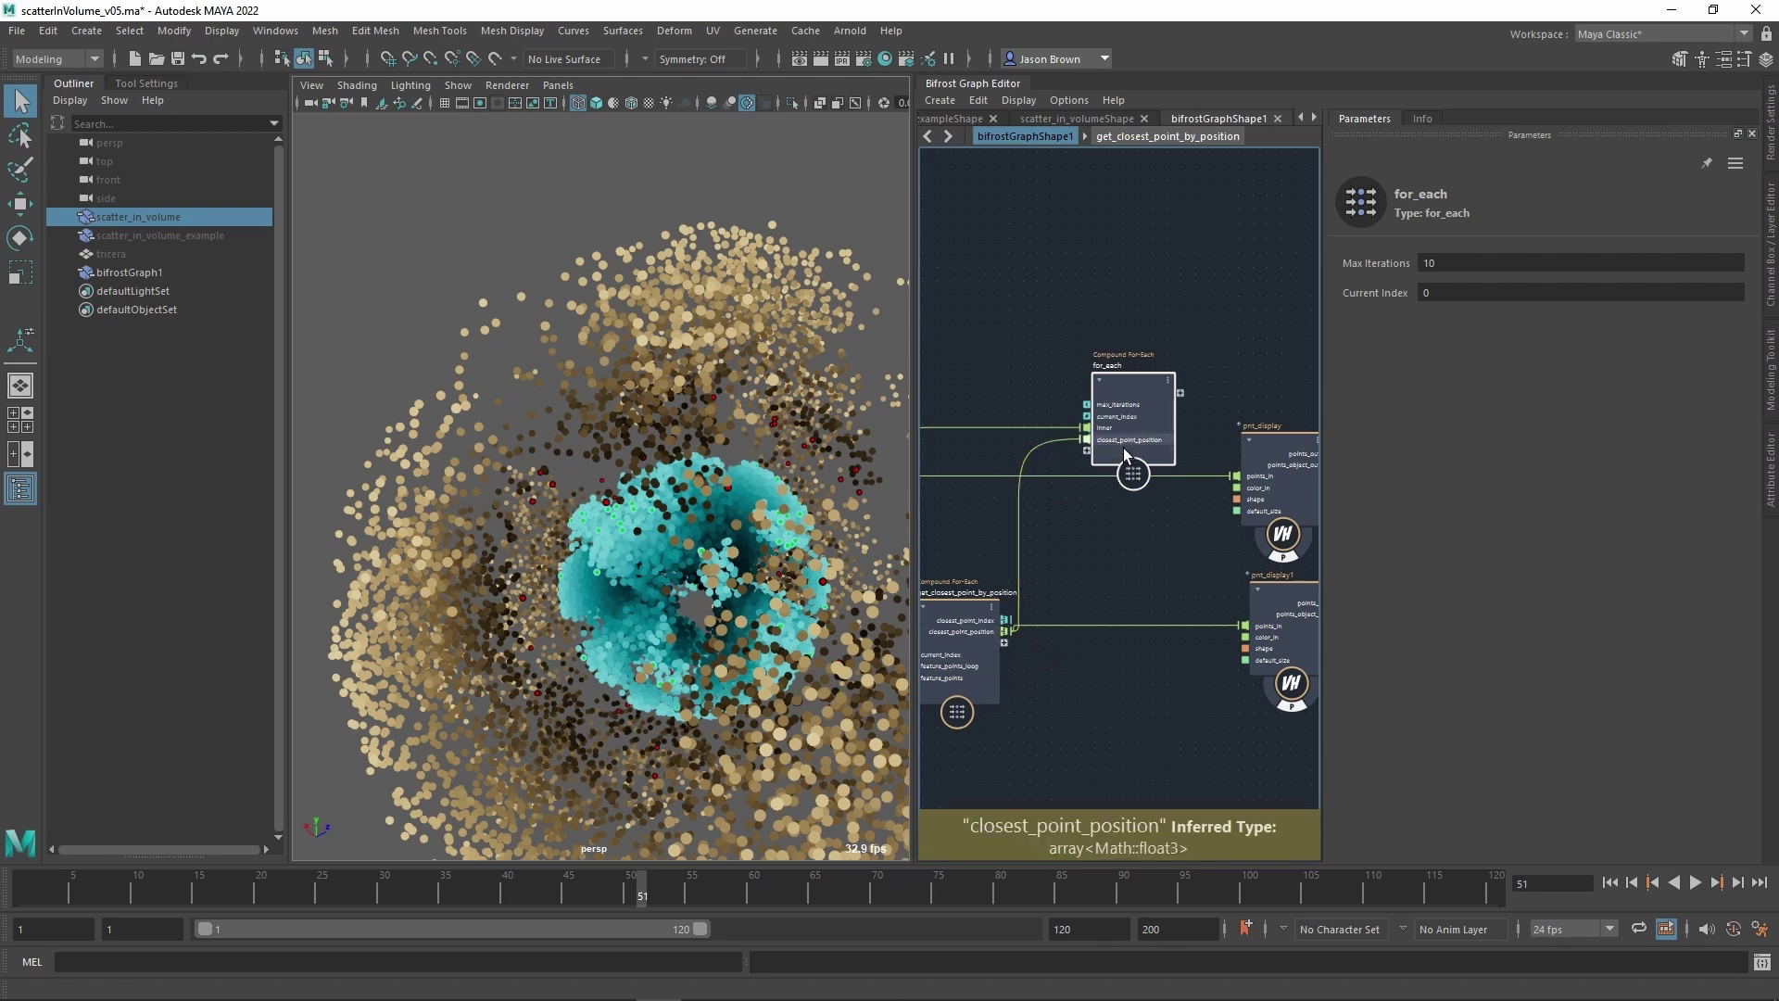
Connect closest_point_position to a new input port on for_each and rename that port to outer.
right_click(1135, 441)
click(1162, 453)
text(out)
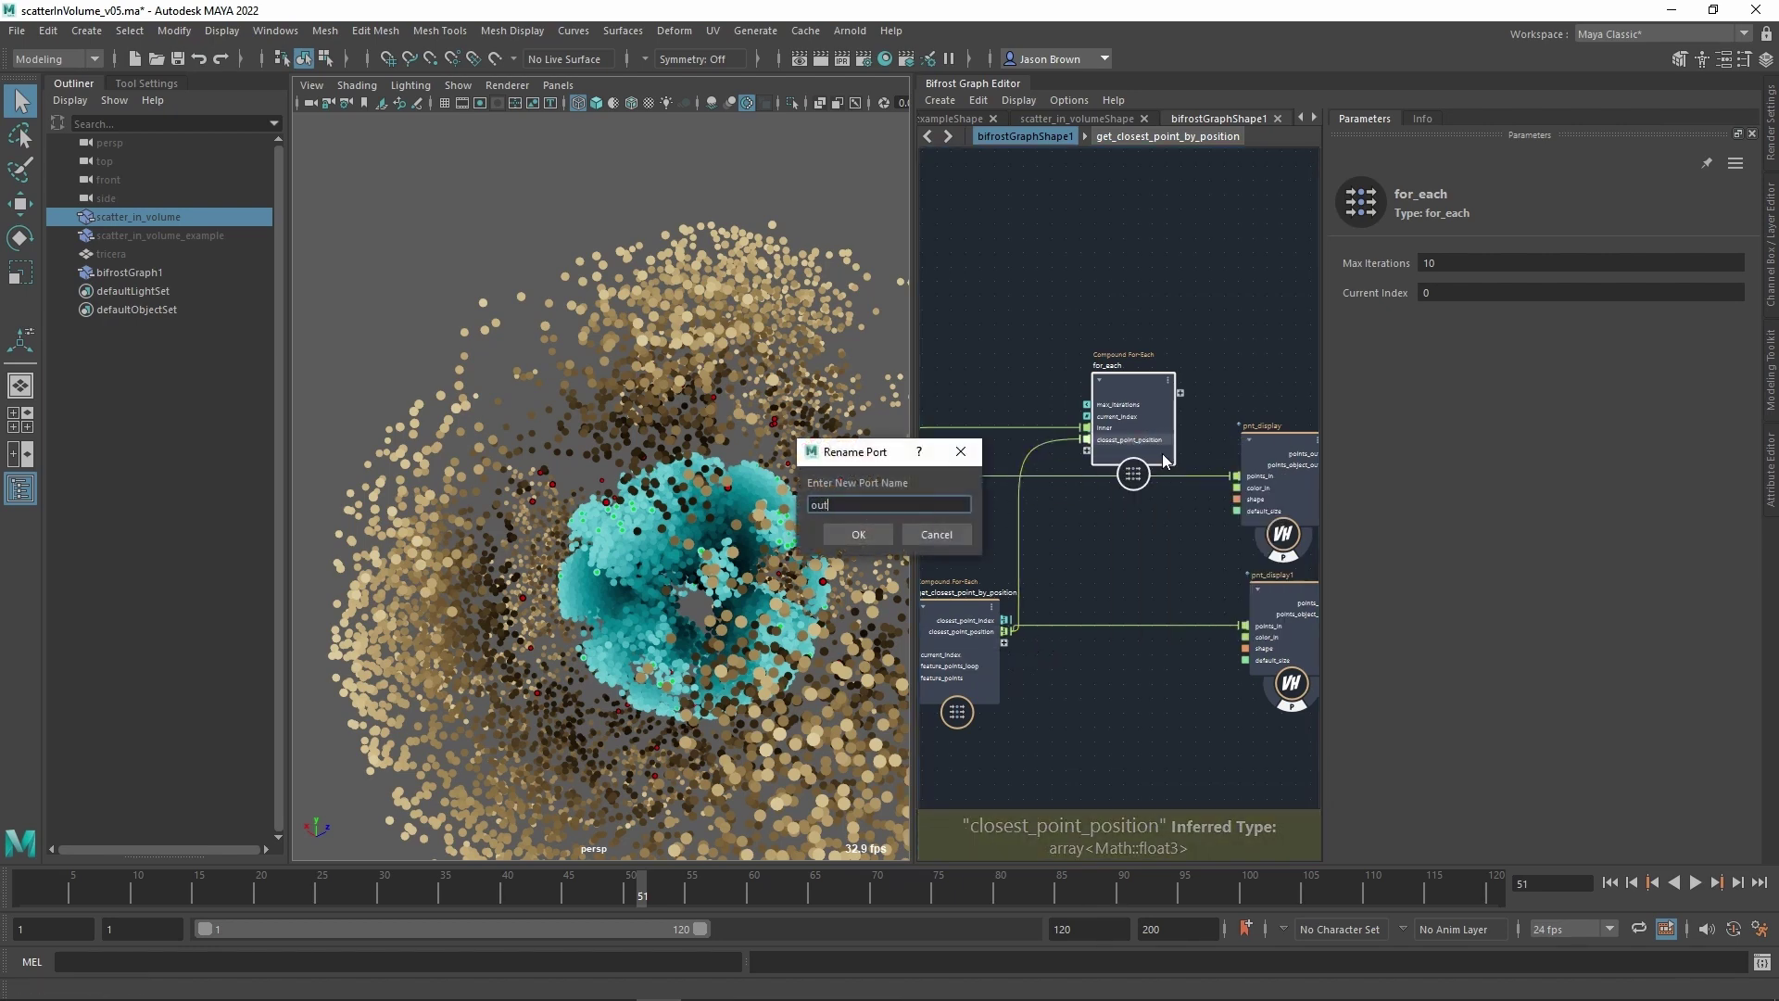
text(er)
key(Return)
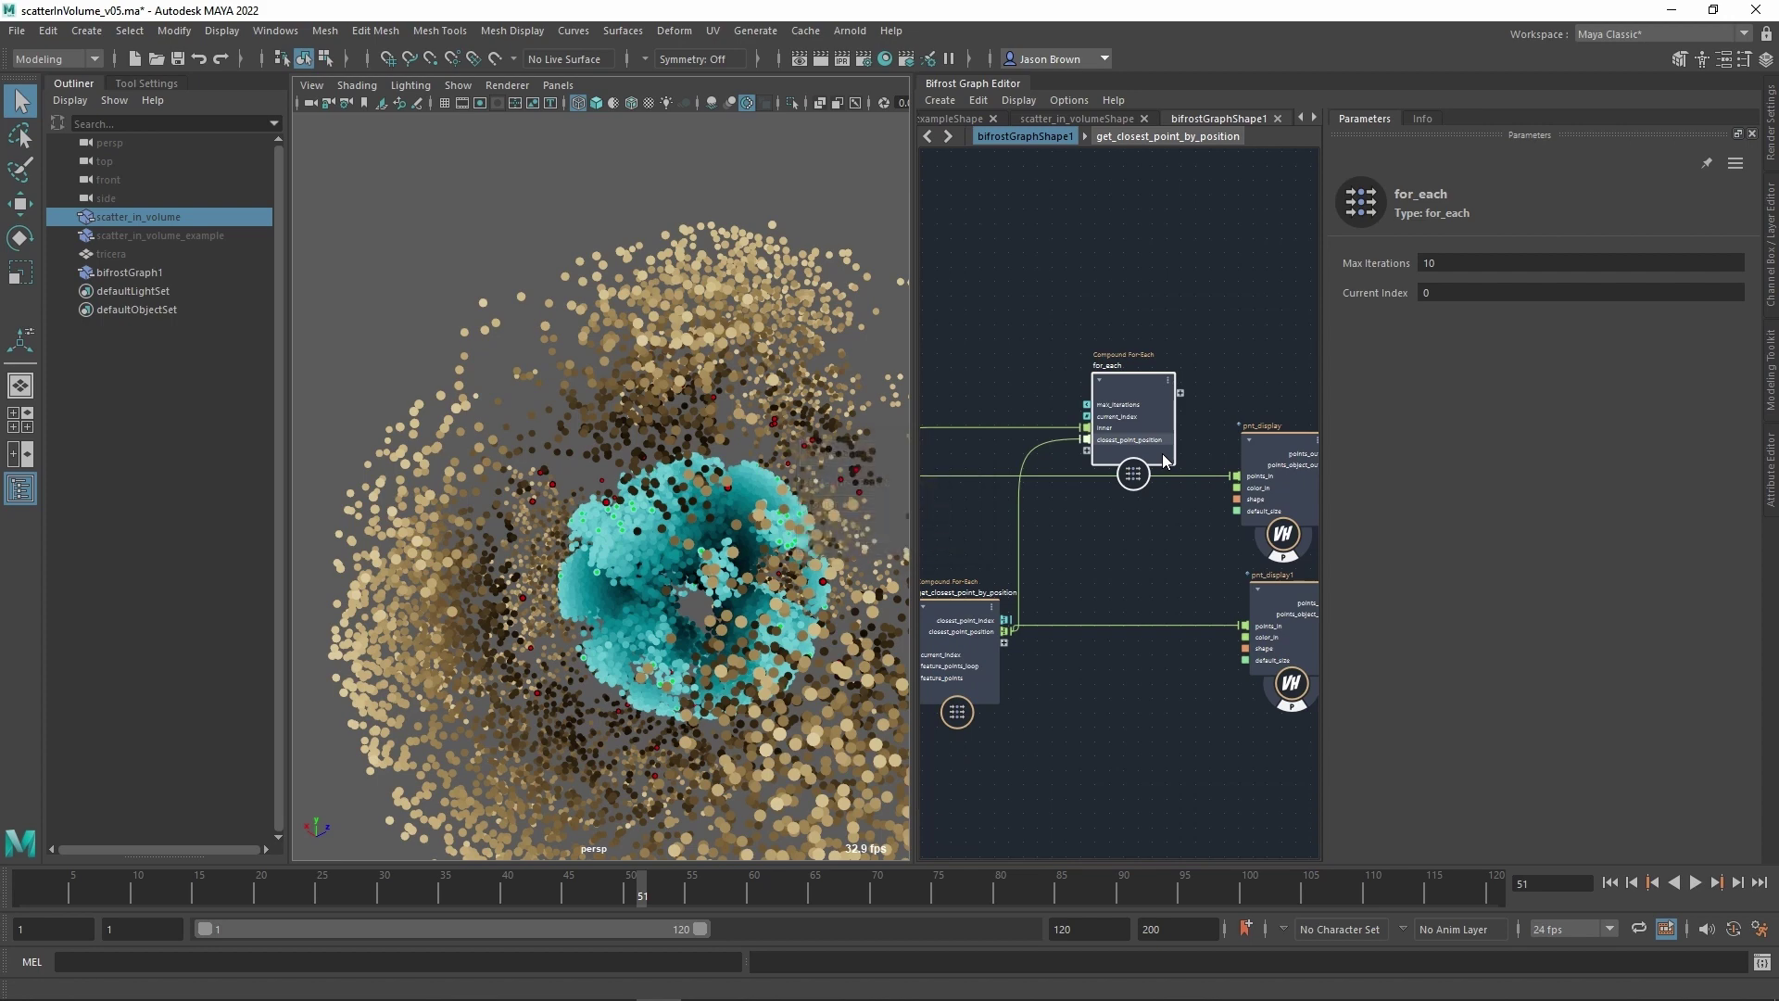
Add watchpoints to the connections feeding points_in on pnt_display1 and pnt_display to compare their array sizes.
middle_drag(1205, 562, 1007, 487)
drag(1079, 305, 1302, 511)
click(1051, 519)
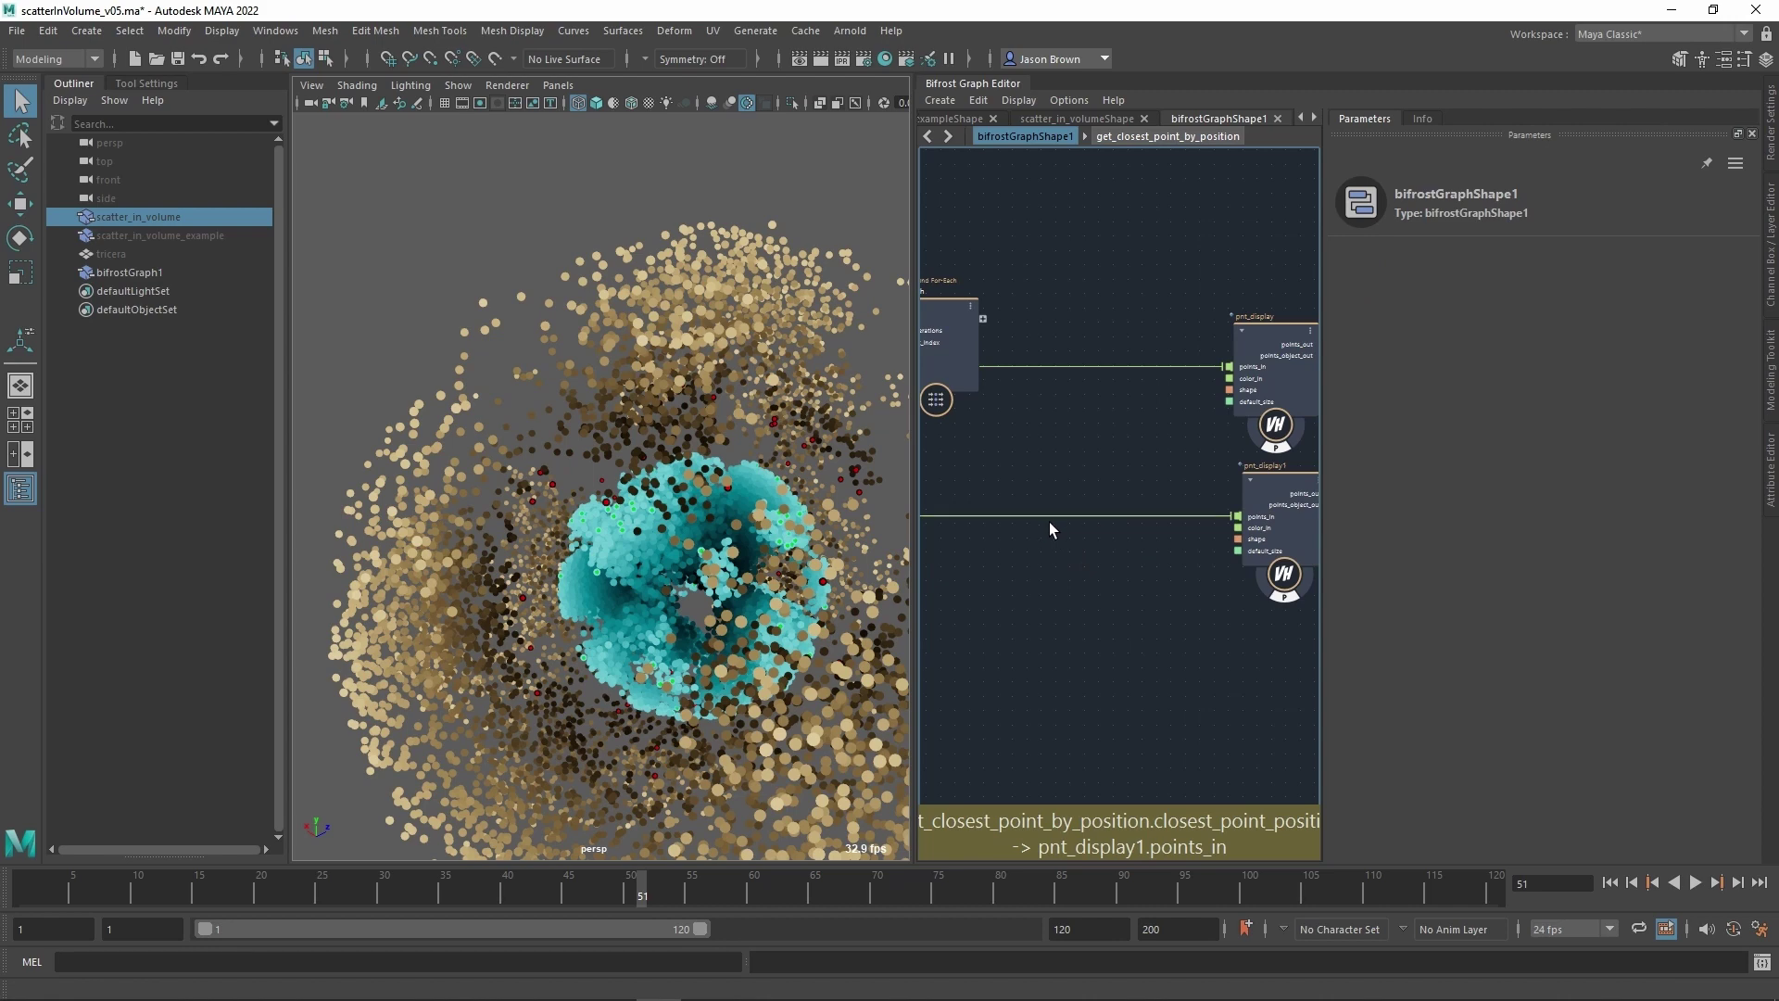
key(shift+w)
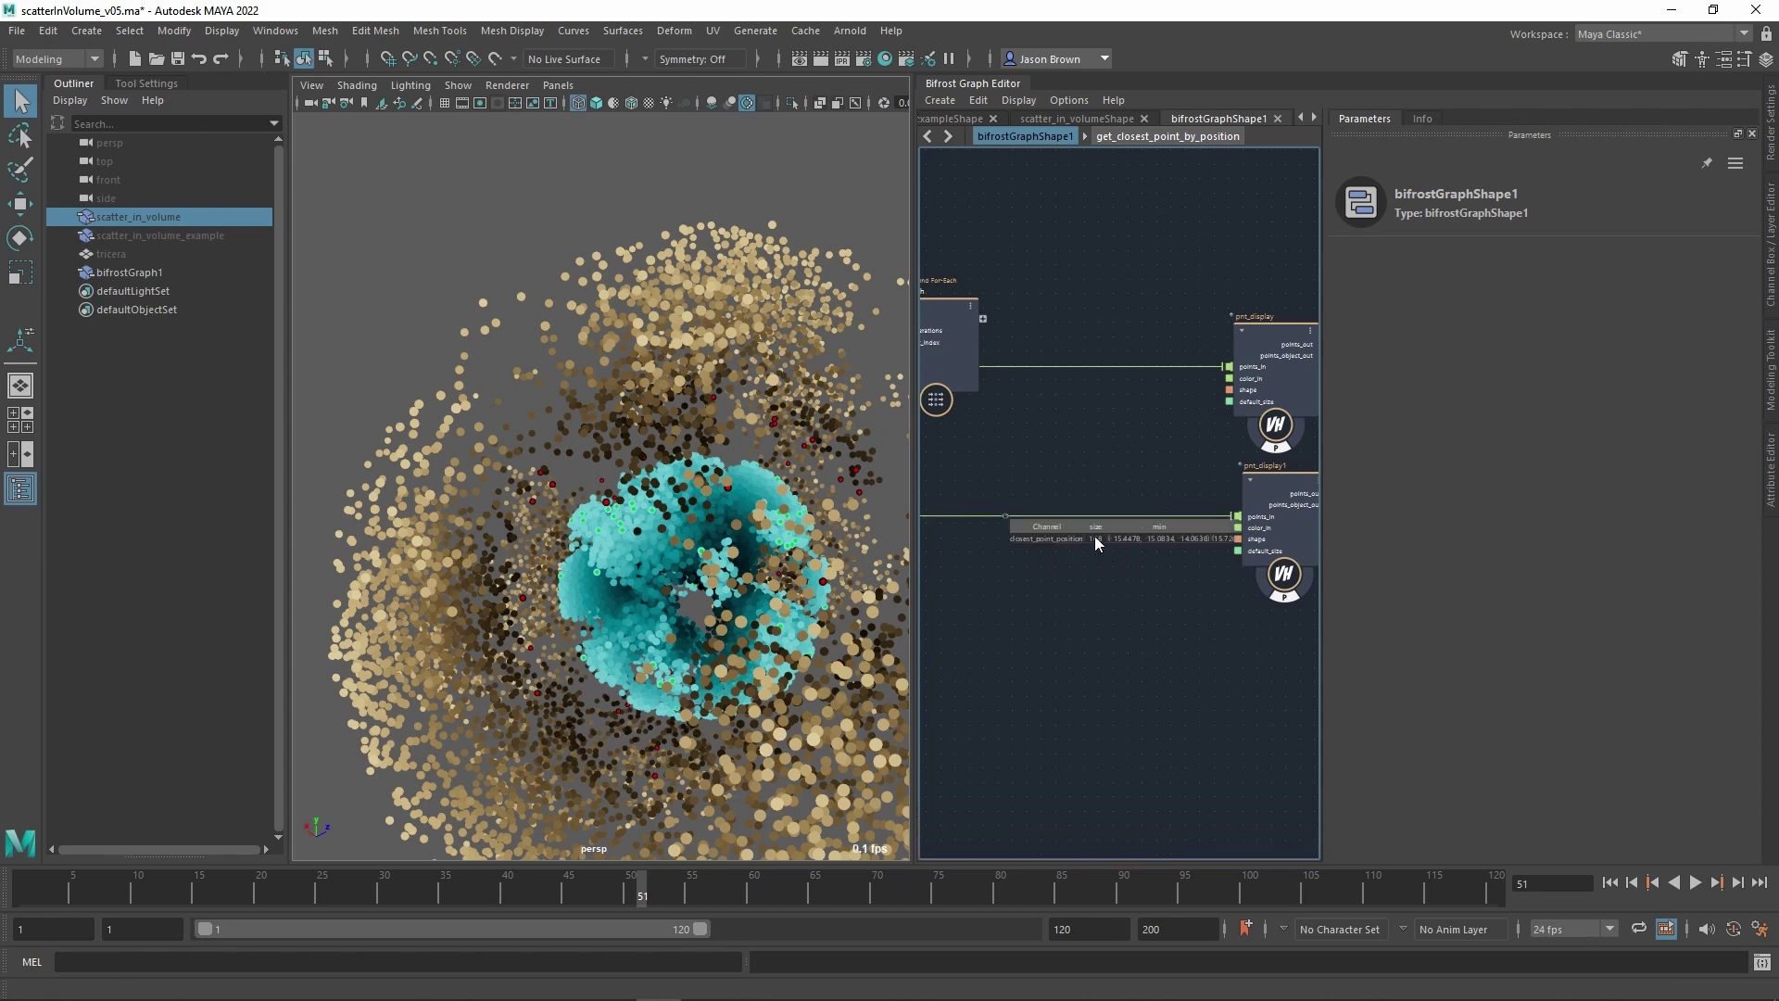
right_click(1043, 369)
click(1088, 396)
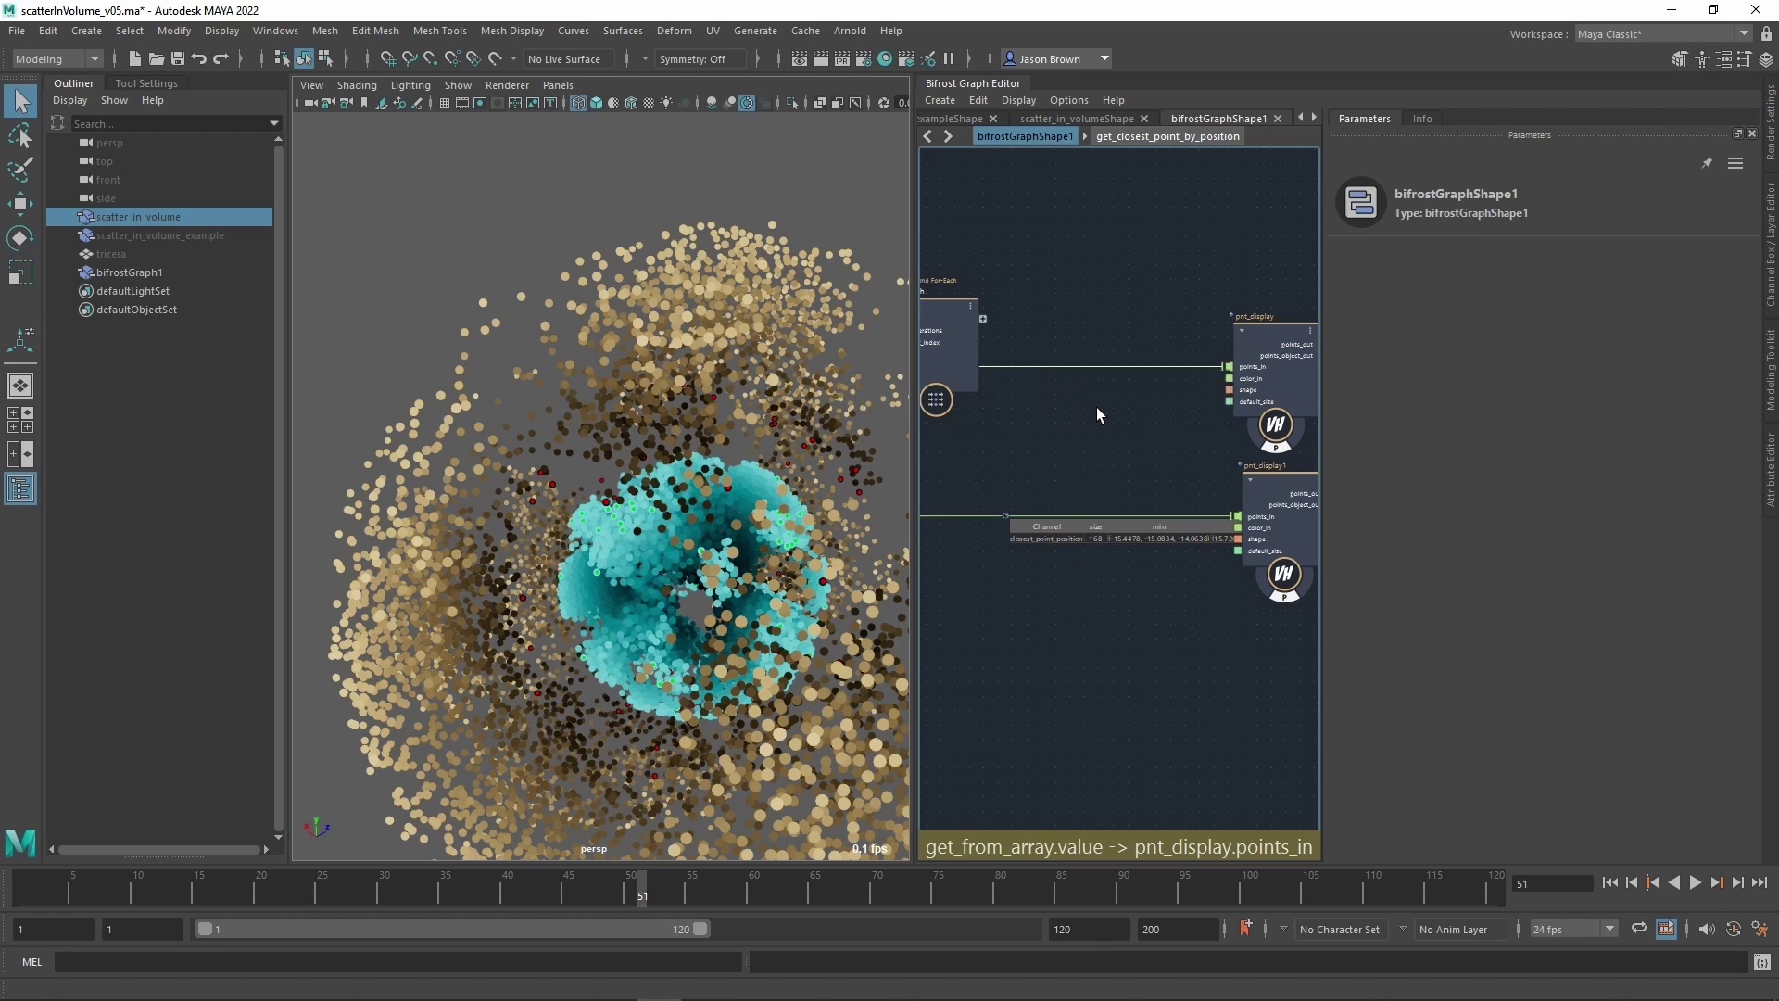
mouse_move(1033, 394)
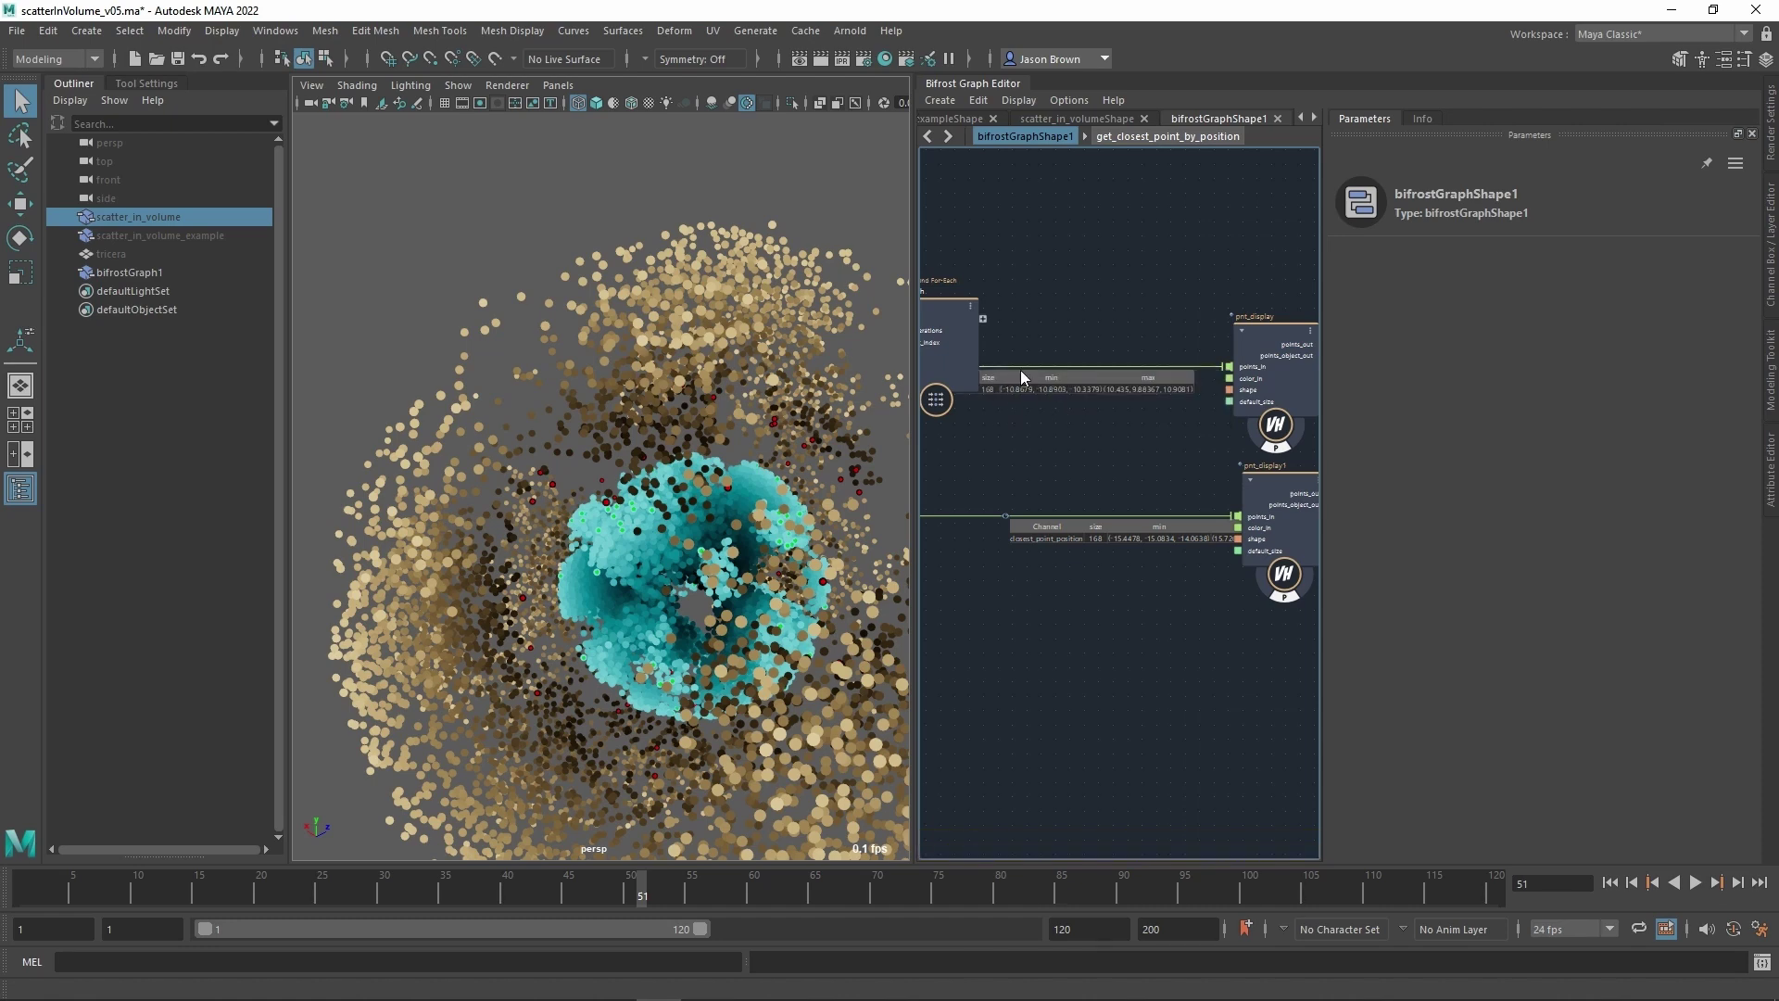
Move the for_each node up, clear of the pnt_display connection, and open the compound.
alt+middle_drag(1096, 370, 1235, 507)
scroll(1210, 506, up, 1)
drag(1071, 423, 1084, 370)
scroll(1121, 389, down, 2)
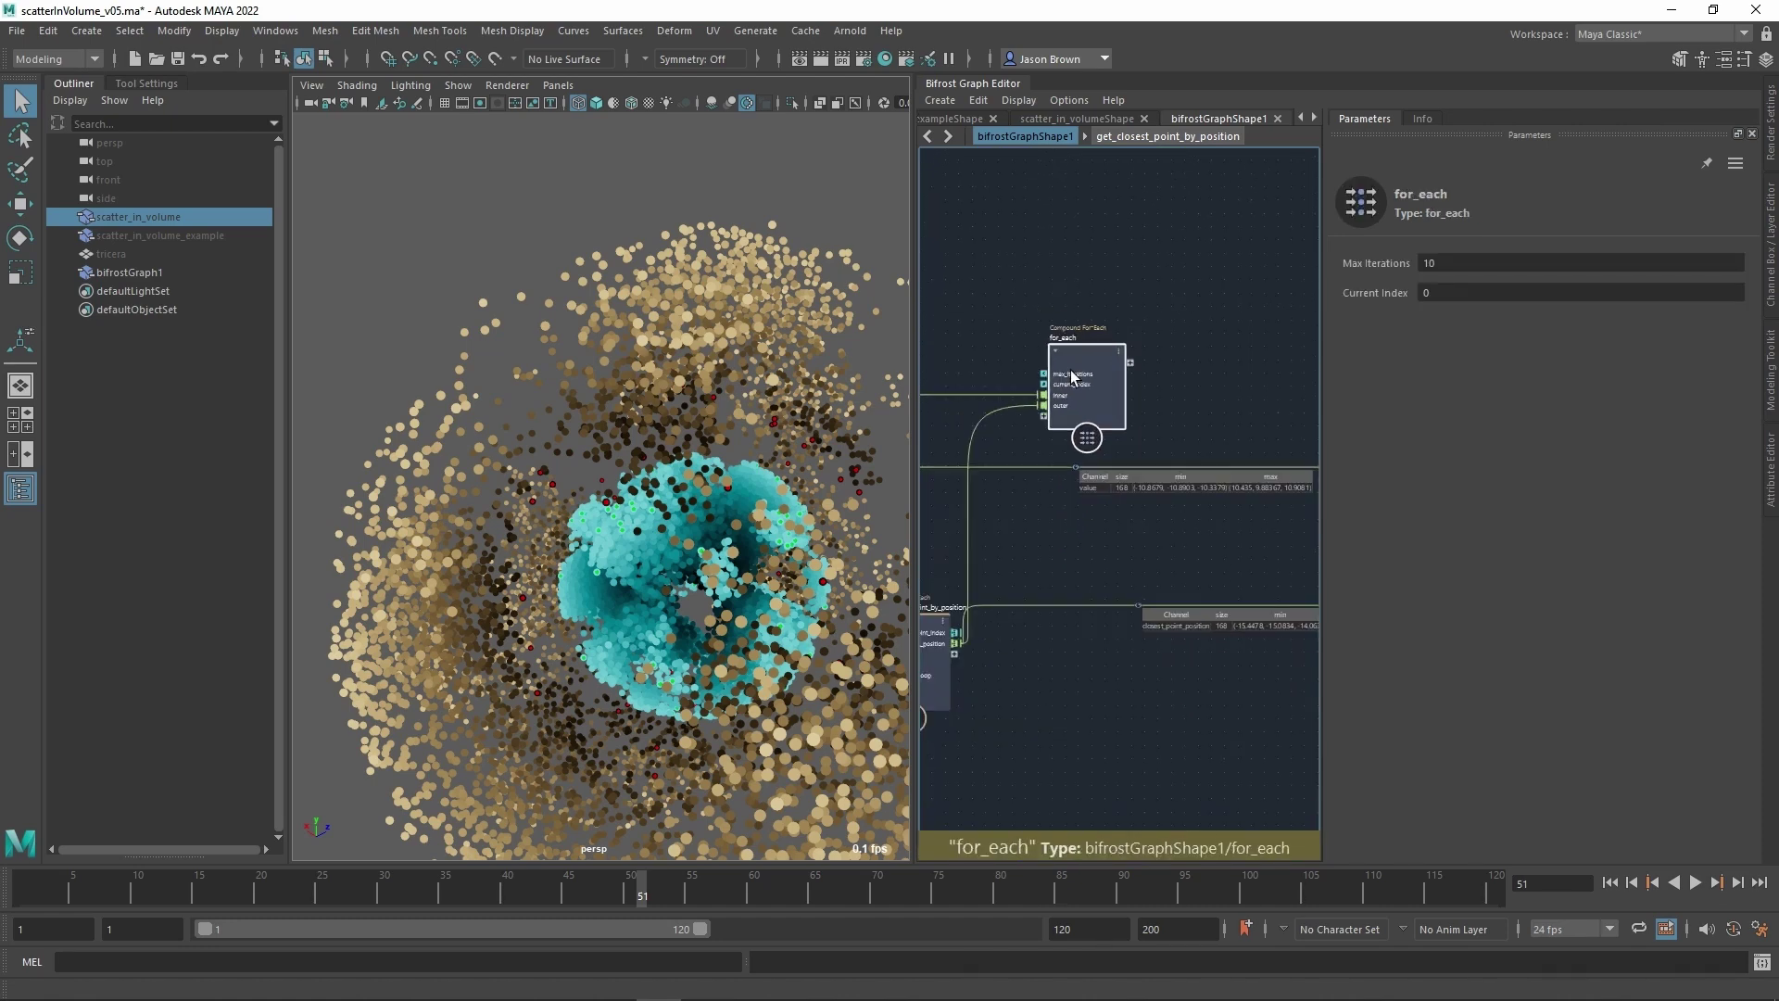
double_click(1128, 362)
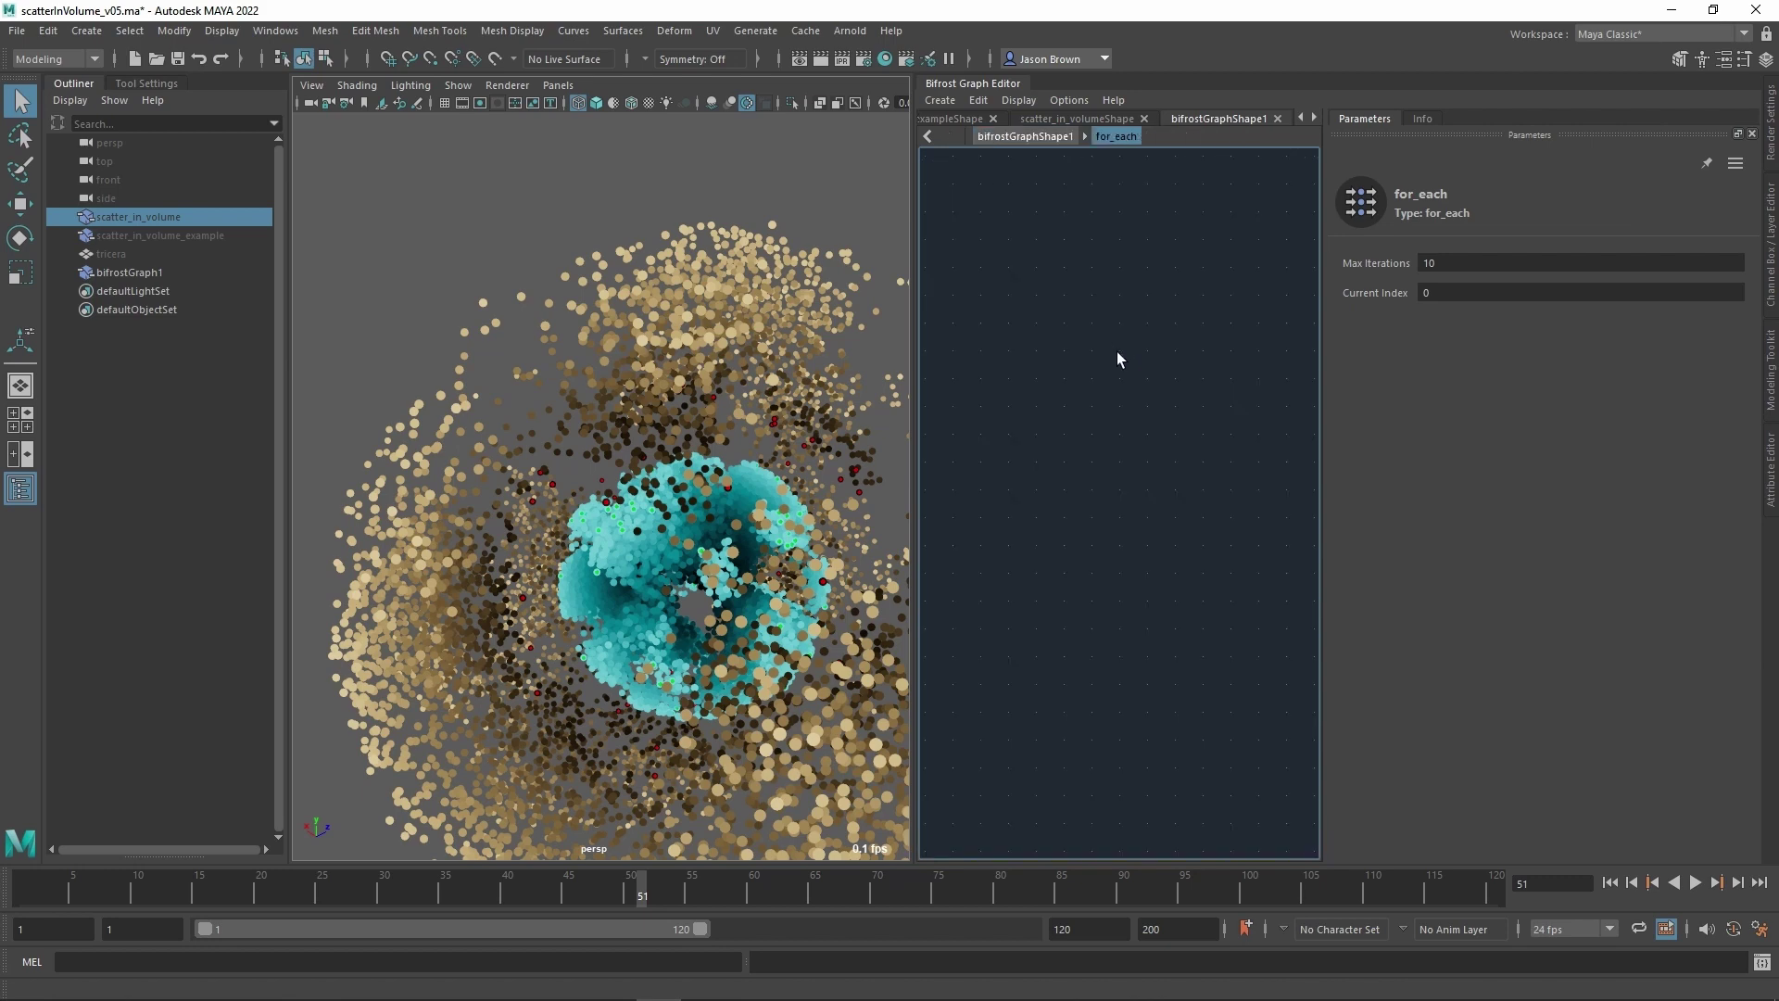
Set Port Iteration Target to true for the inner and outer ports of the for_each input node.
right_click(1059, 442)
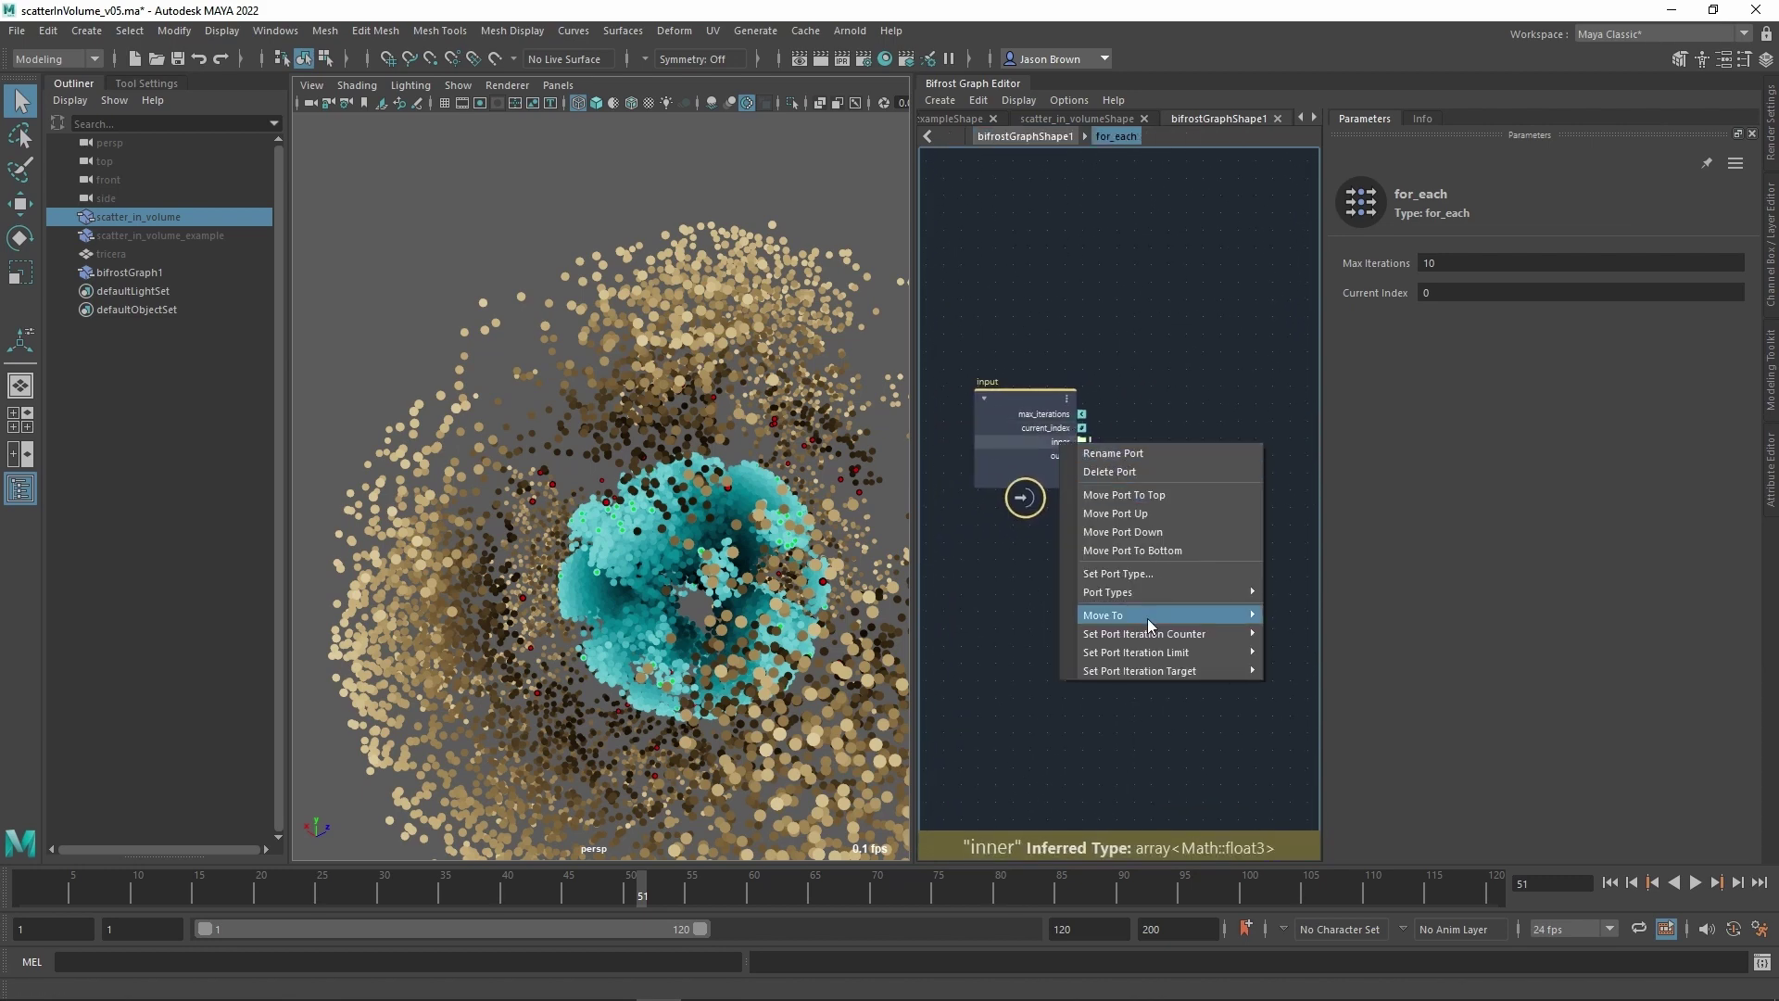
click(1284, 670)
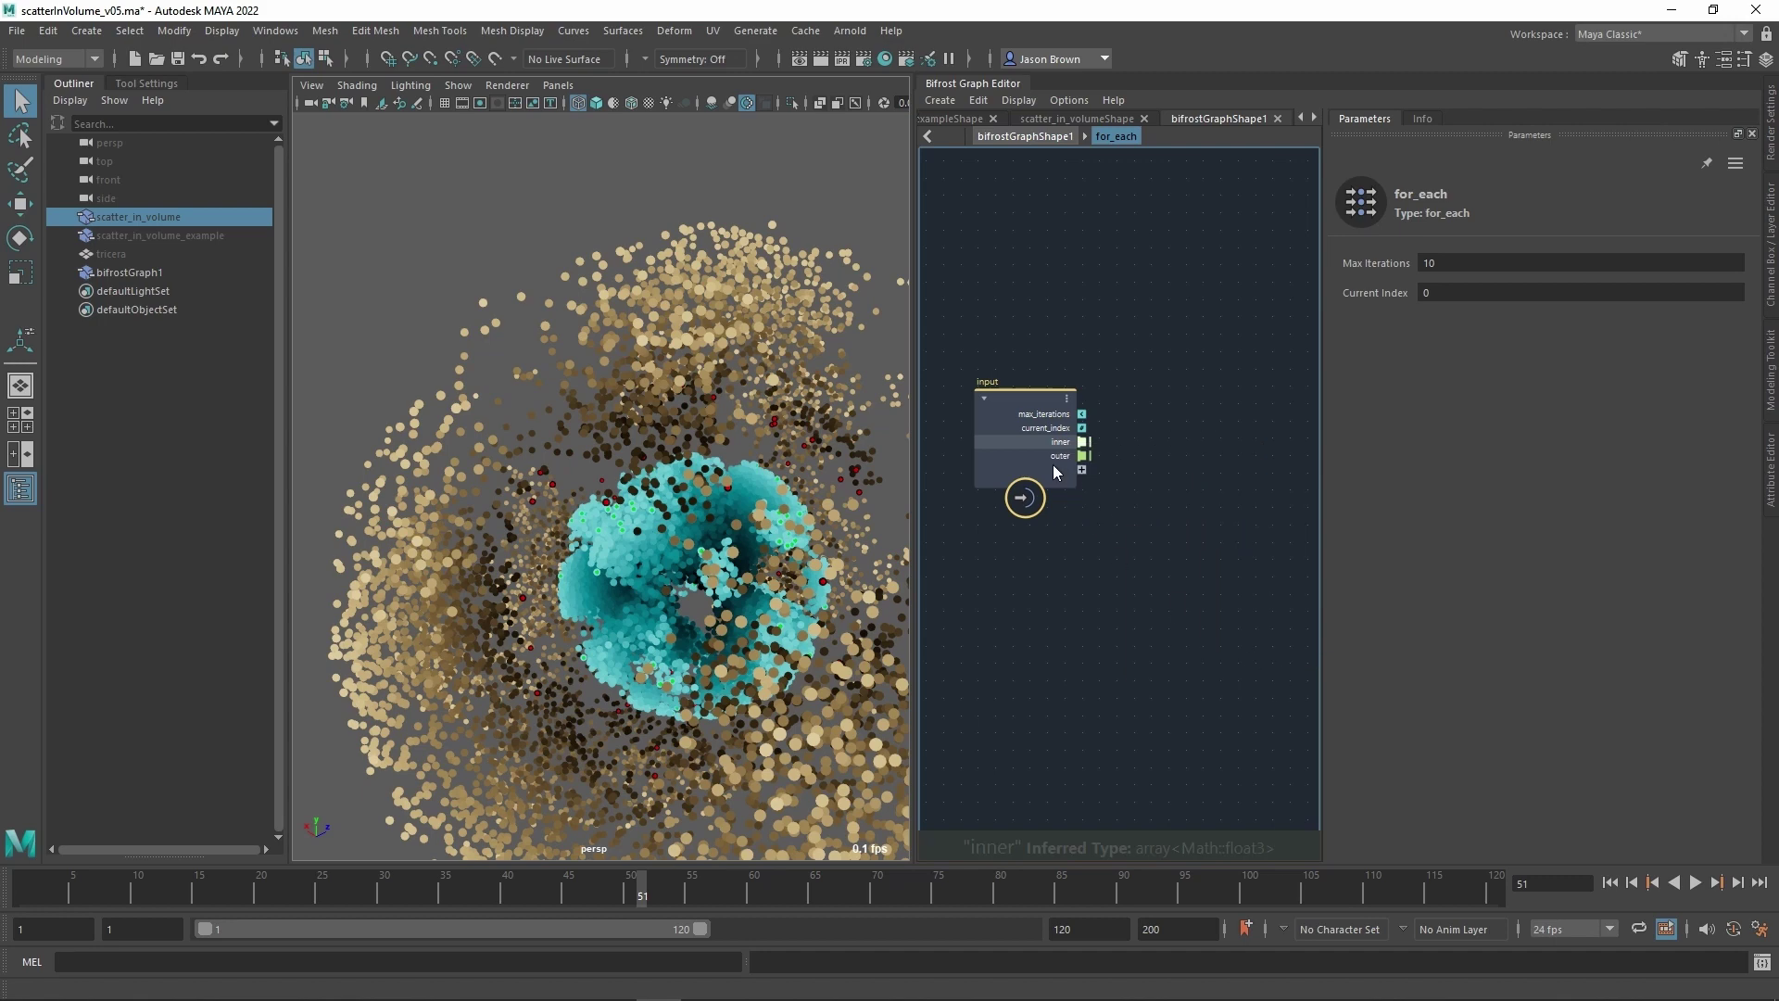
right_click(1058, 456)
mouse_move(1160, 684)
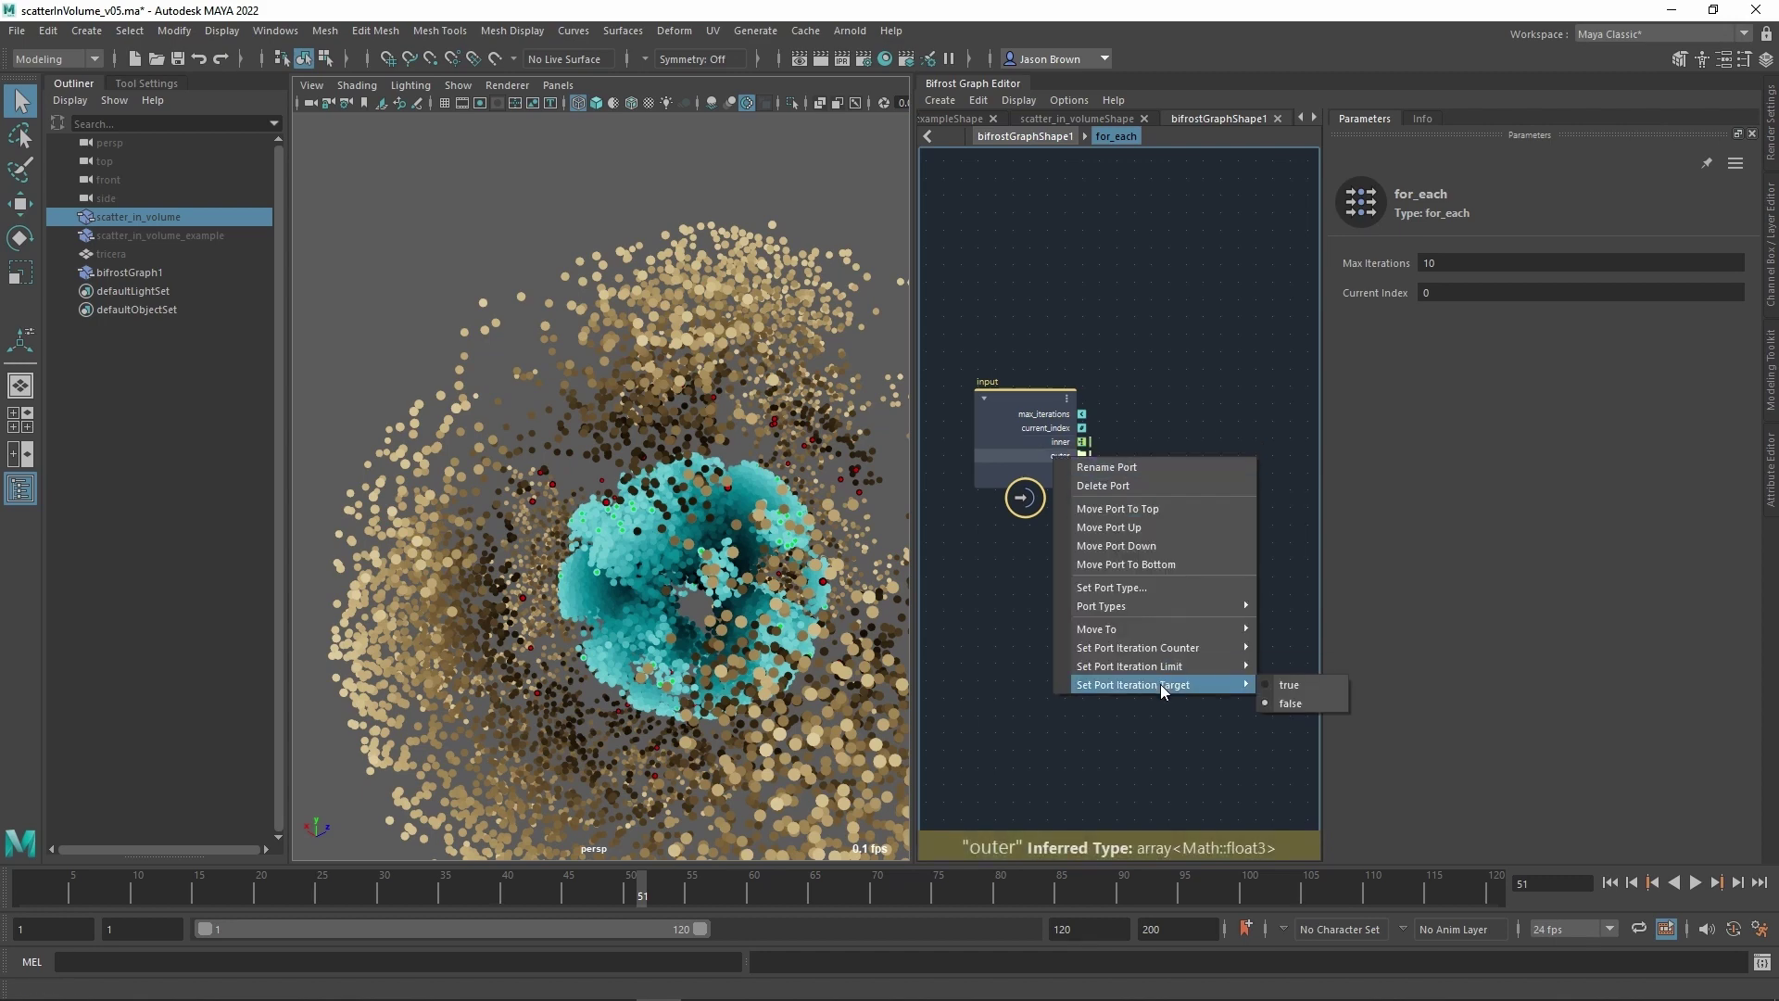
click(1269, 682)
Add a construct_strands node inside for_each and enable Fan-In on its point_position port.
key(Tab)
text(c)
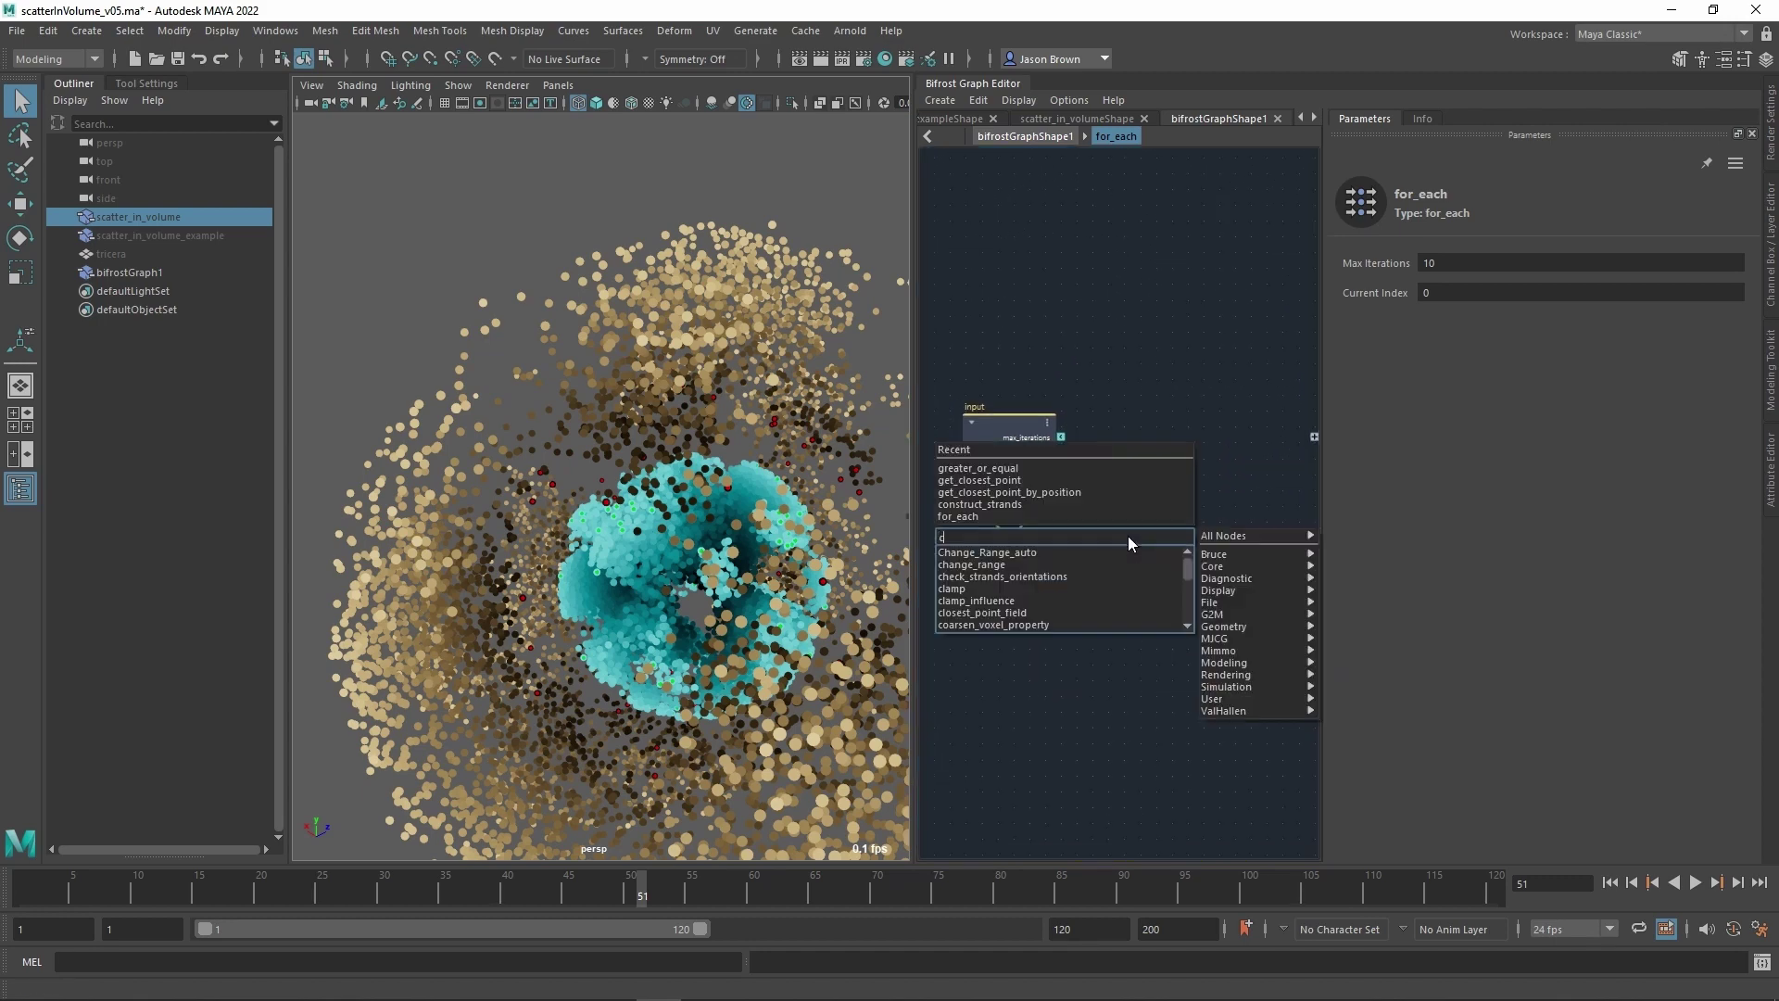
text(onstruct)
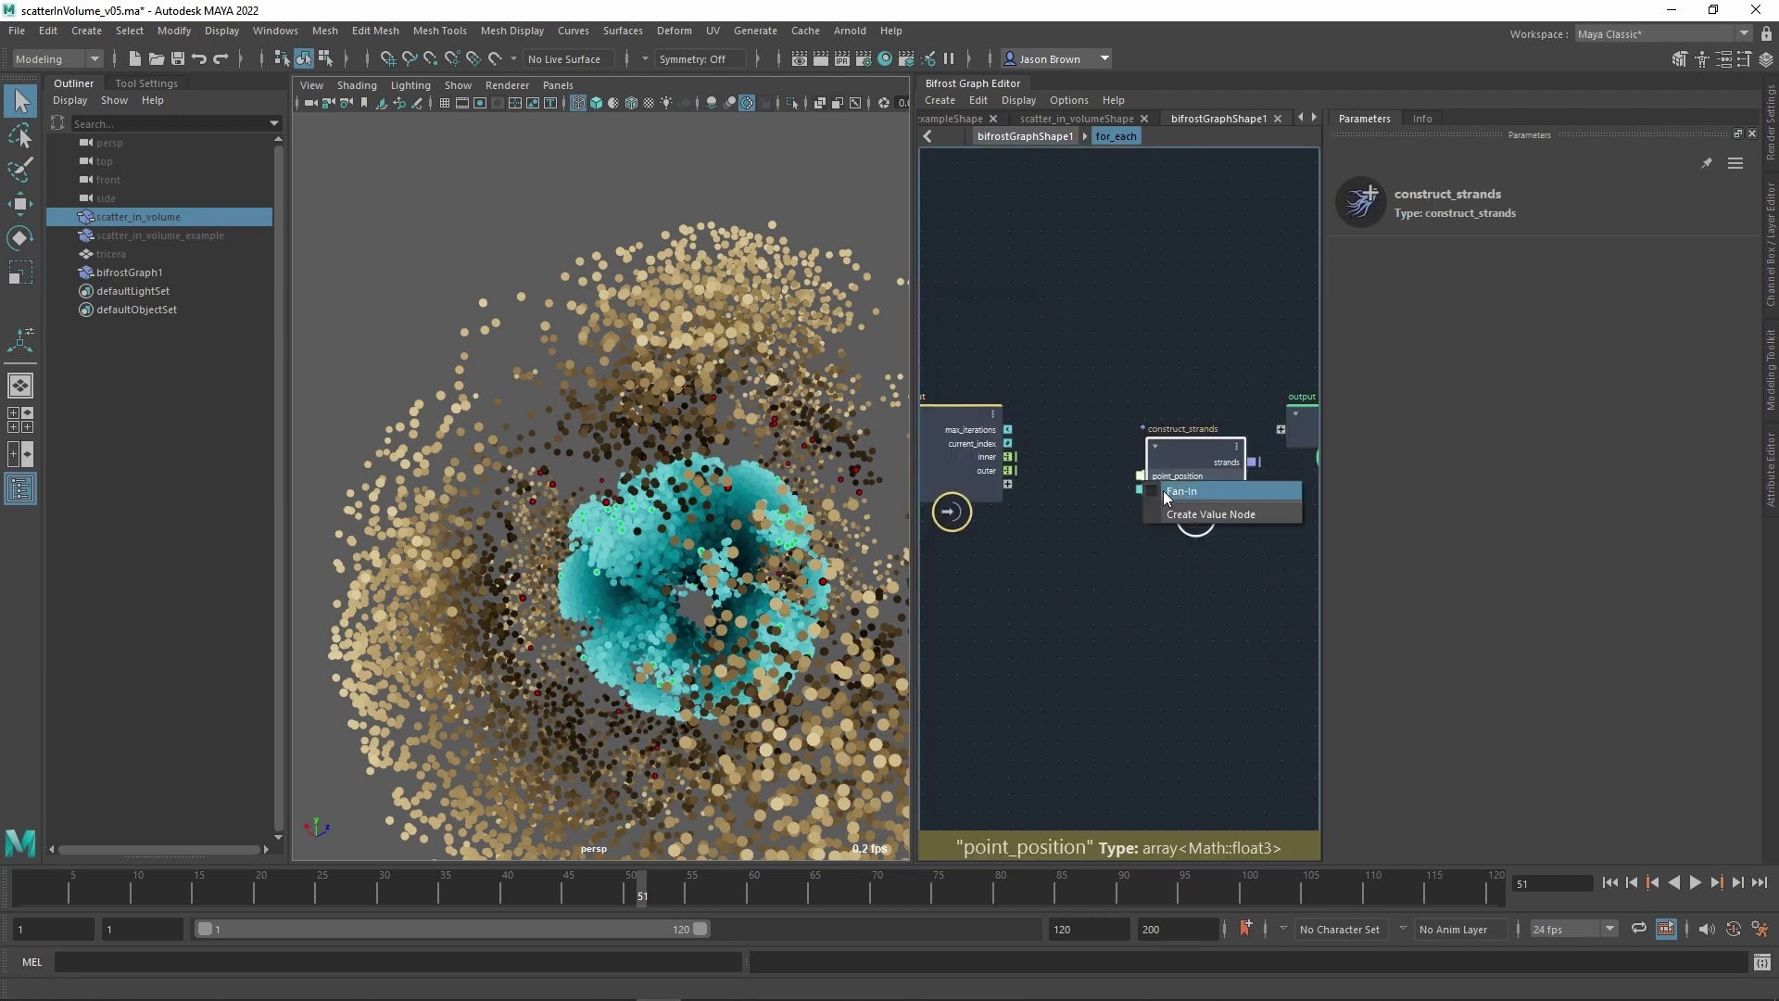
click(1165, 491)
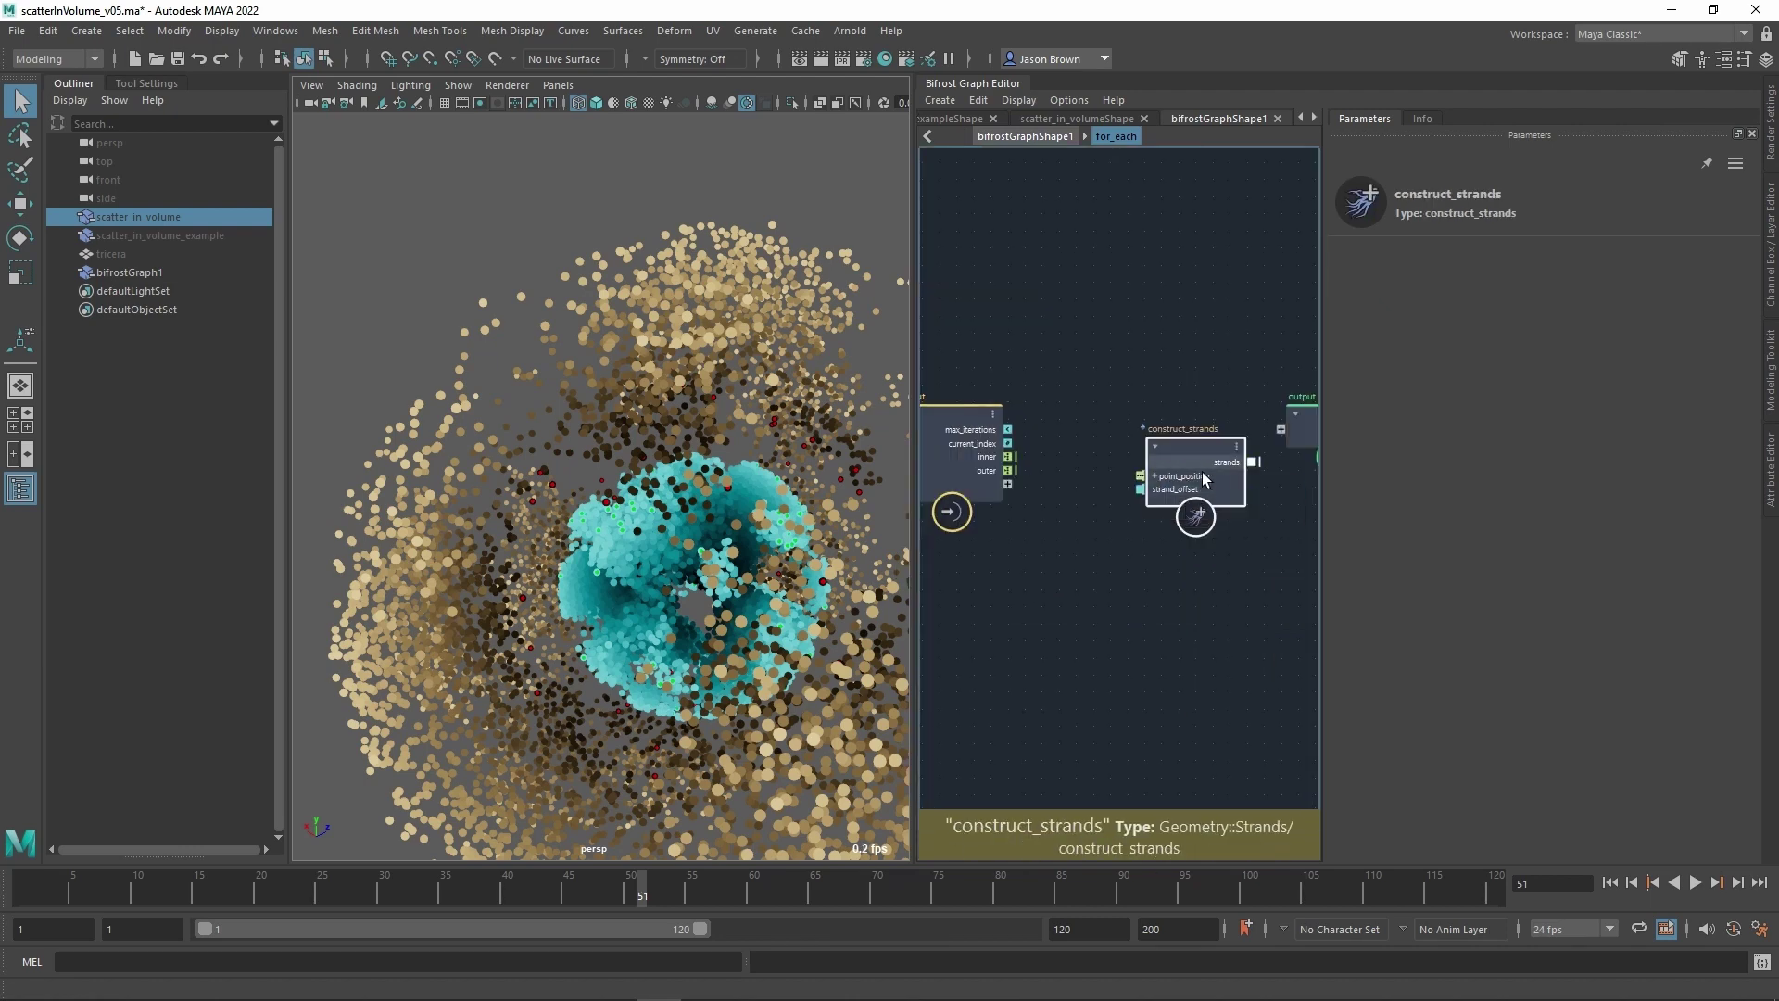
Connect inner and outer to construct_strands' point_position, and its strands output to the compound's output node.
drag(1010, 456, 1138, 468)
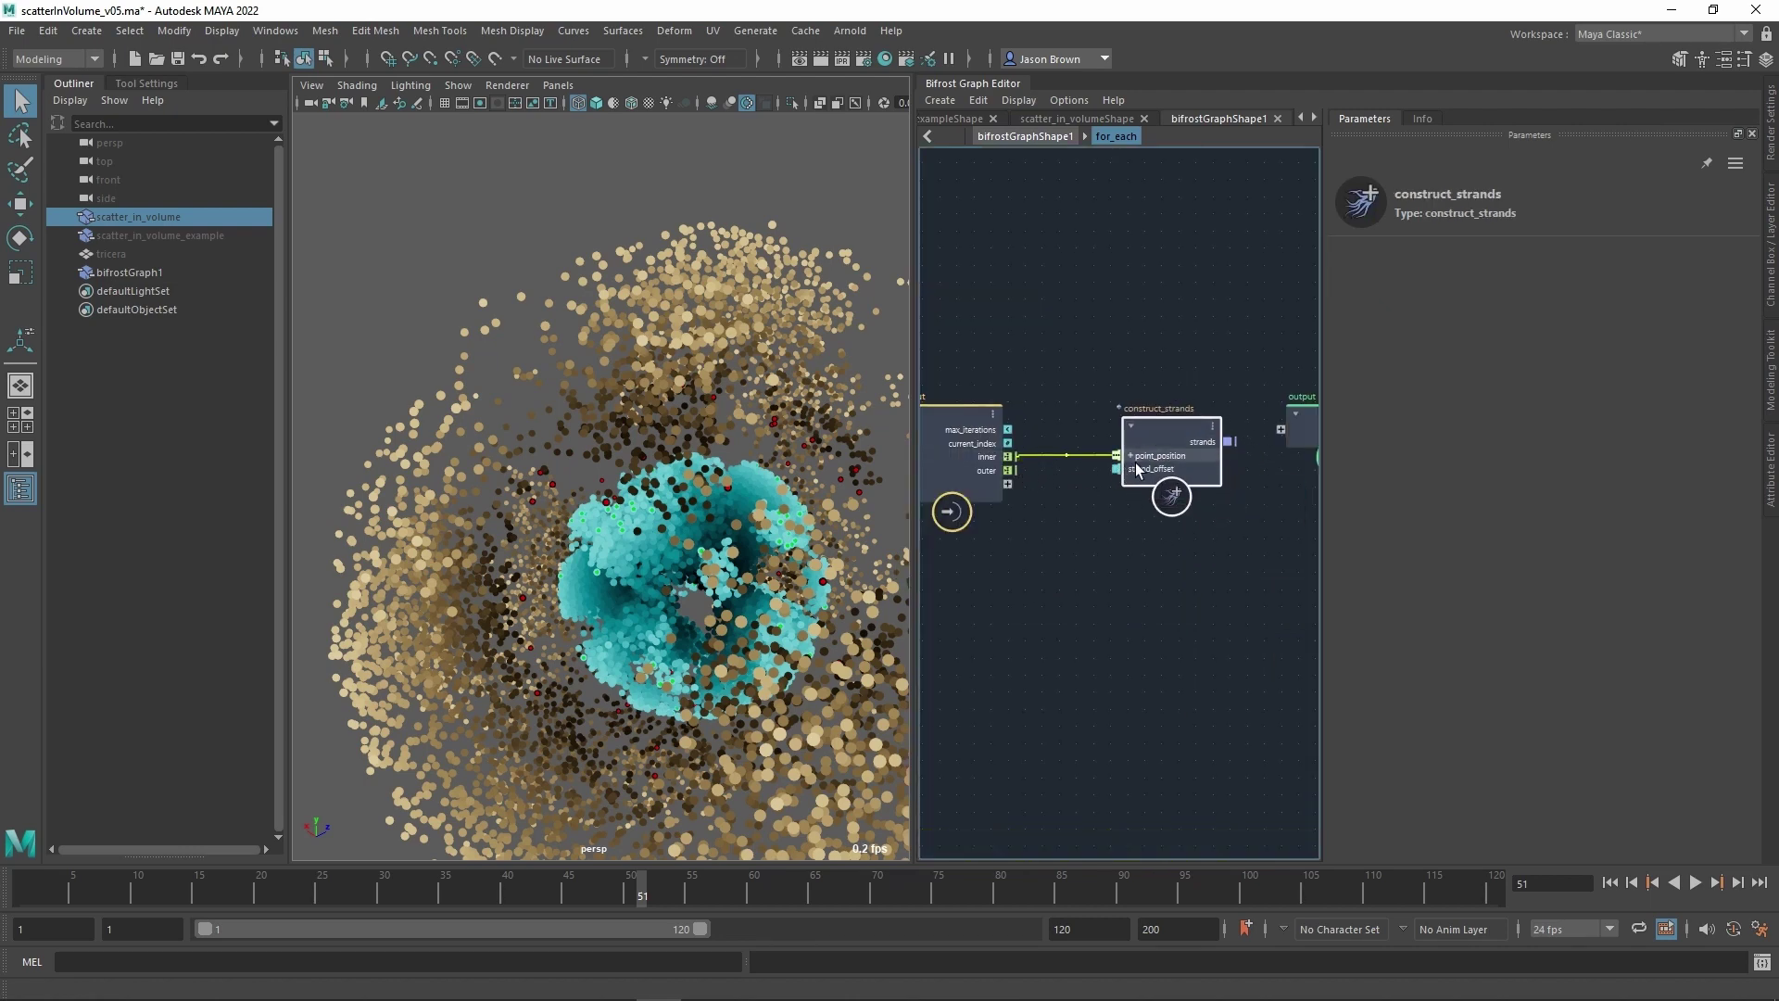
drag(1012, 471, 1121, 466)
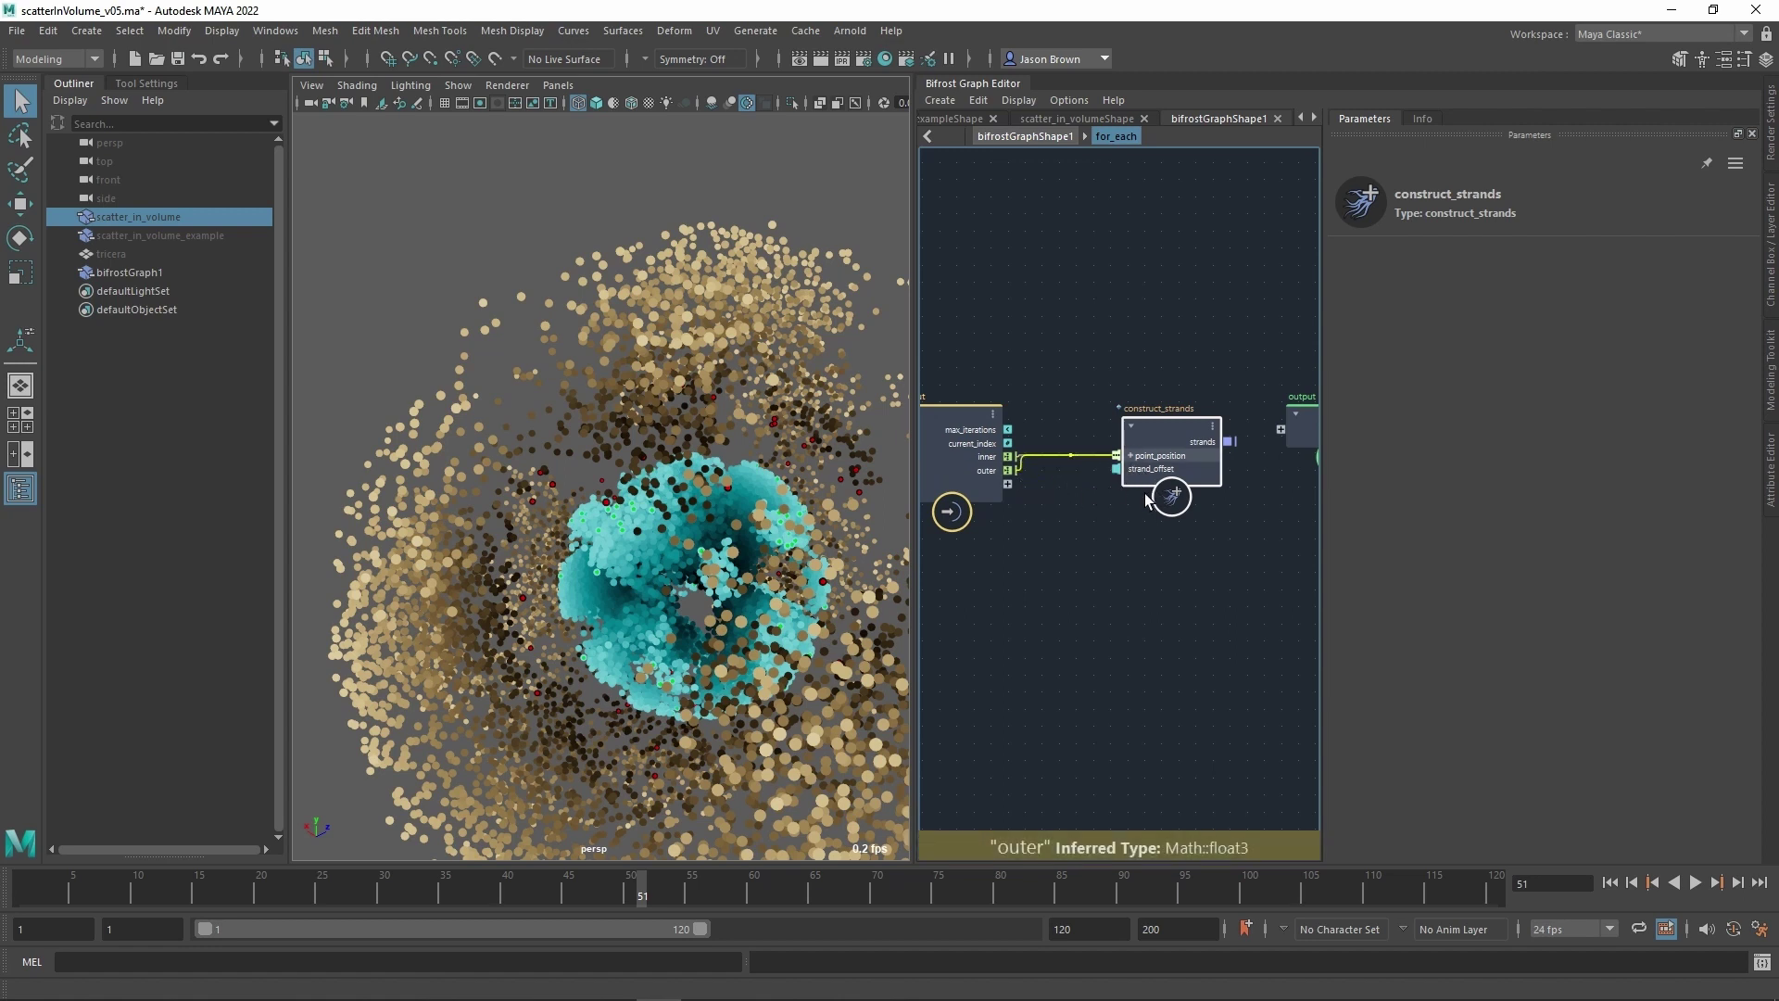
drag(1229, 441, 1296, 451)
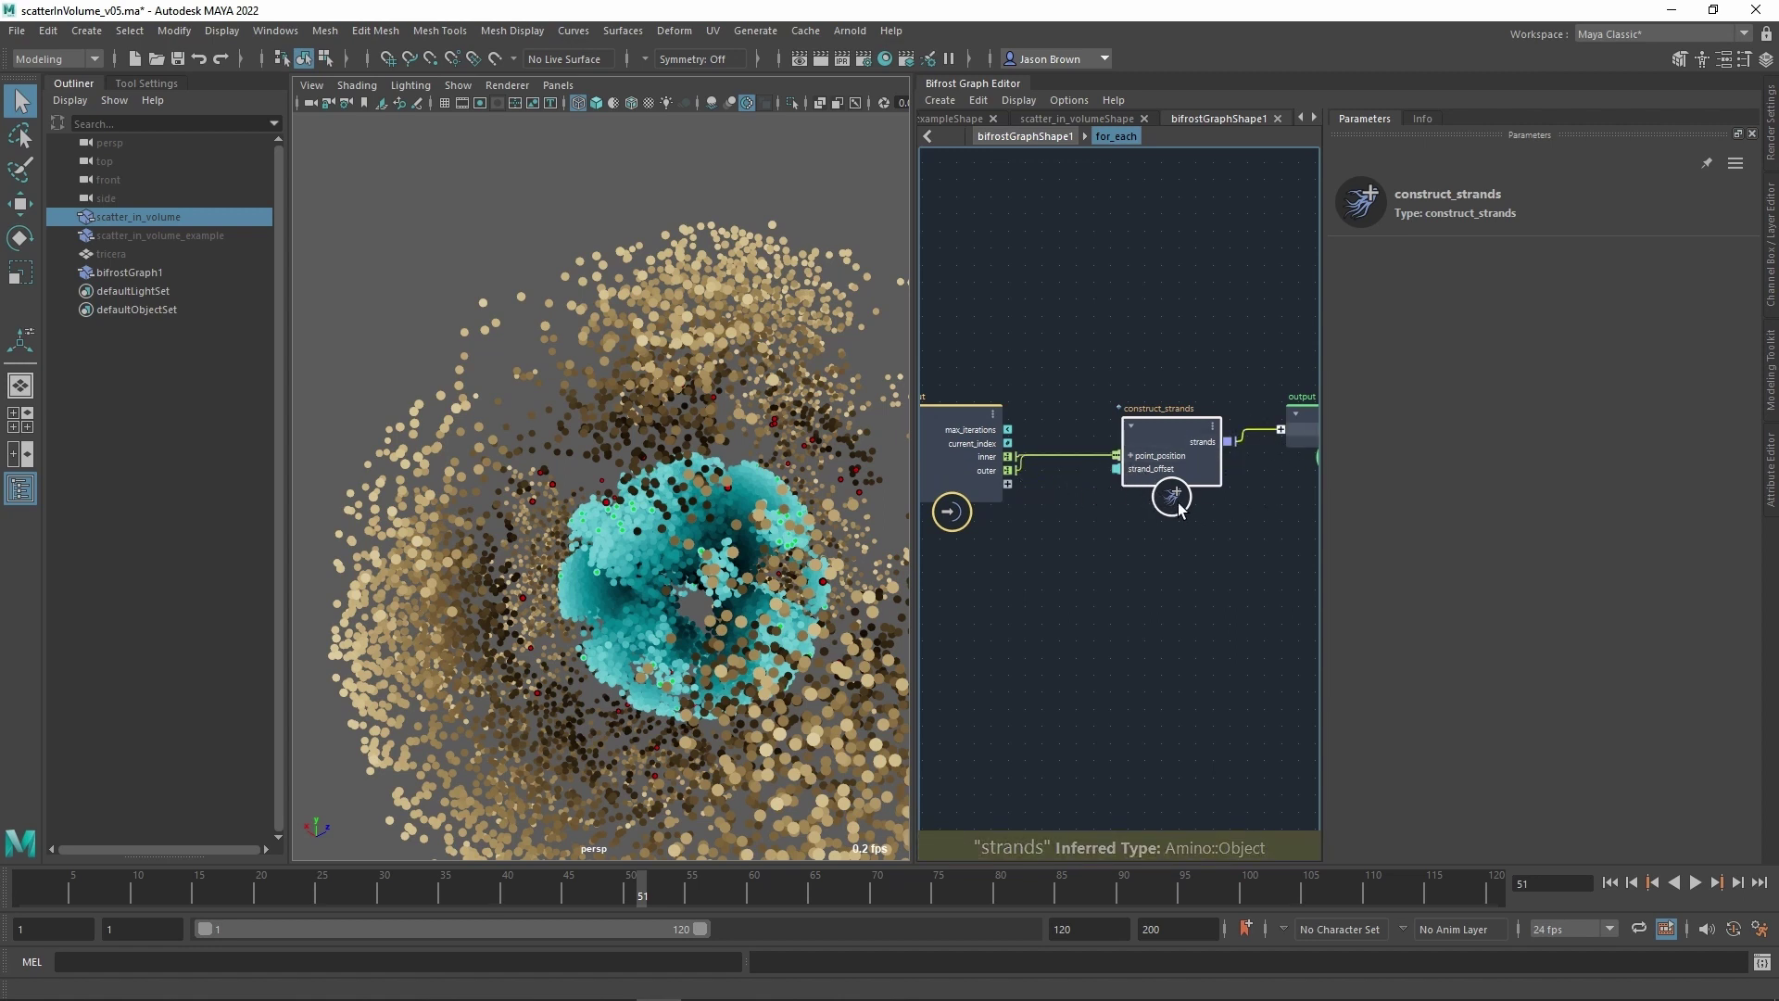
Return to the parent graph and add a terminal node beside for_each.
key(u)
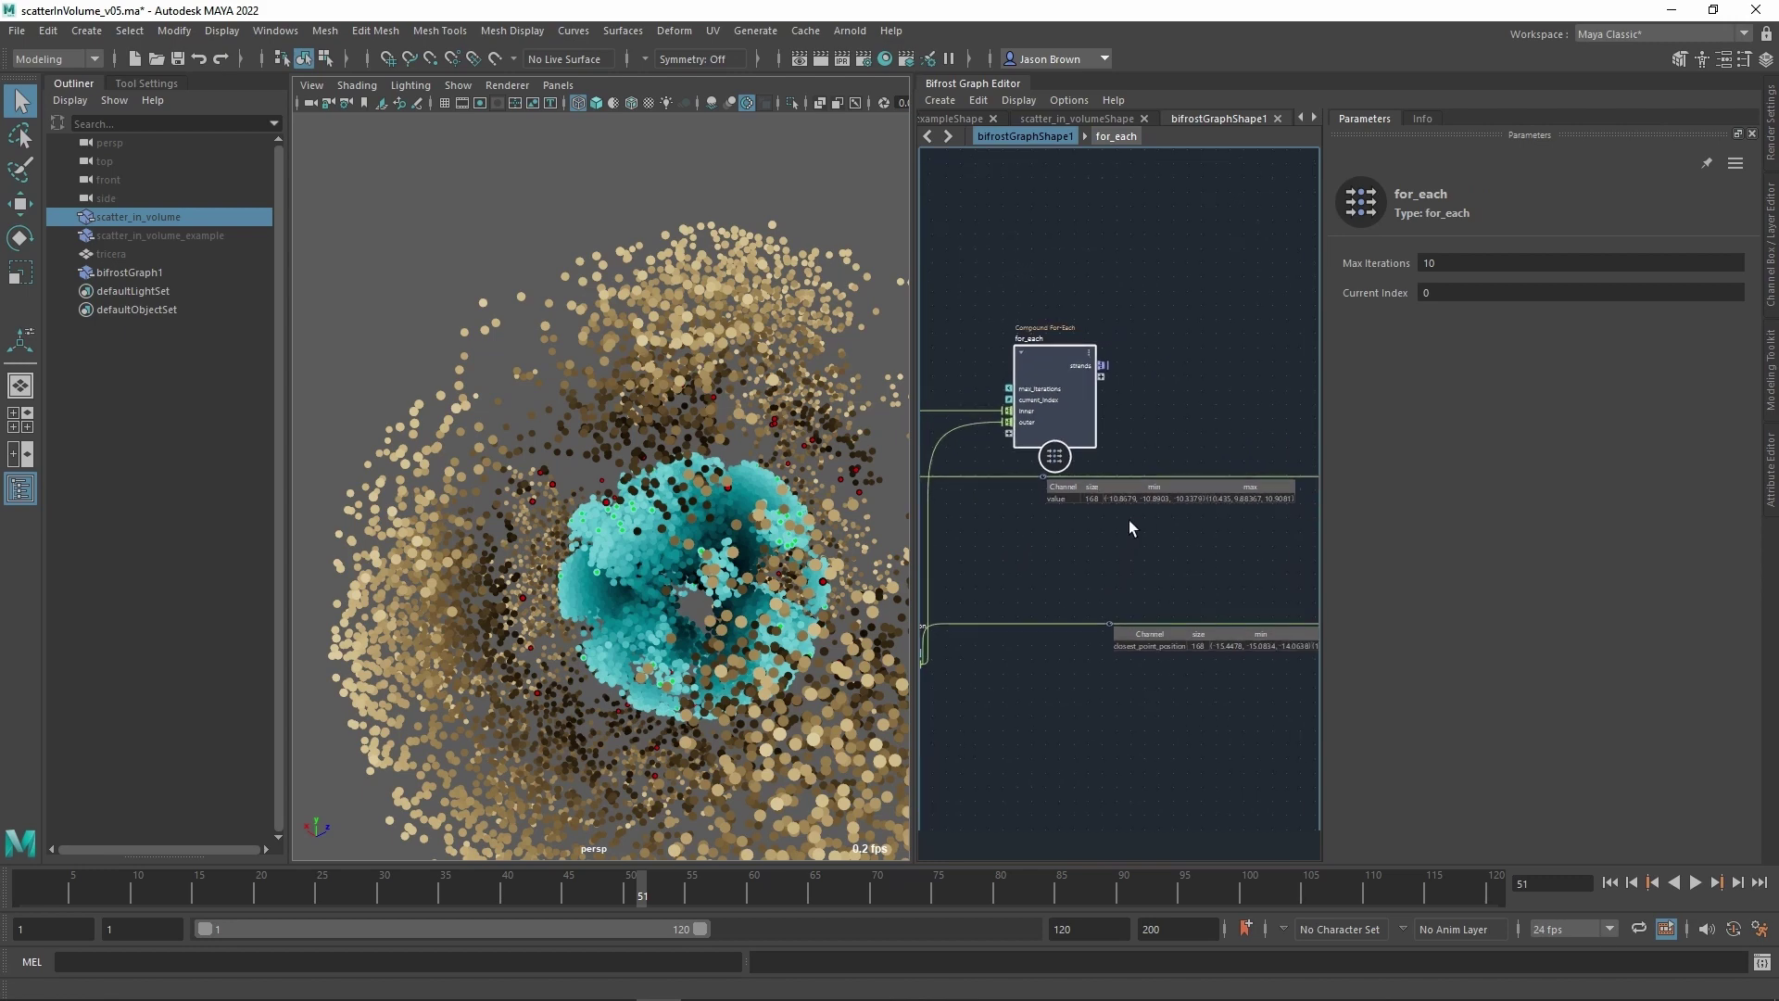
key(Tab)
text(terminal)
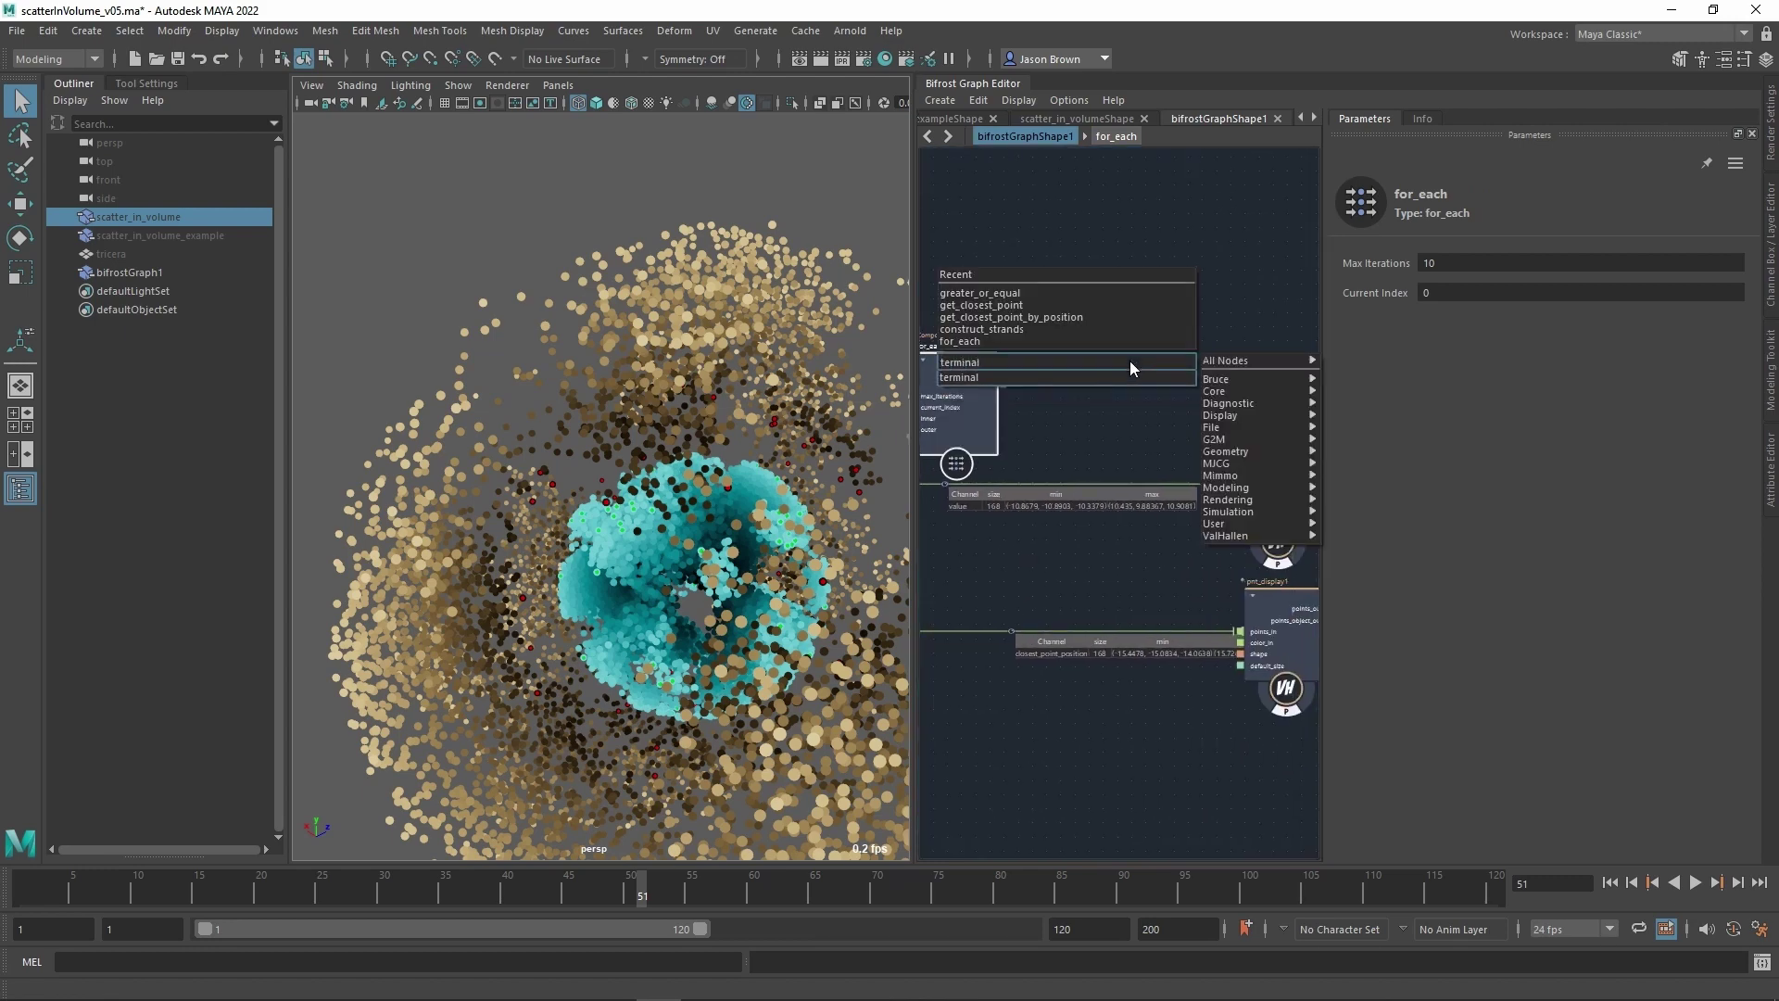
key(Return)
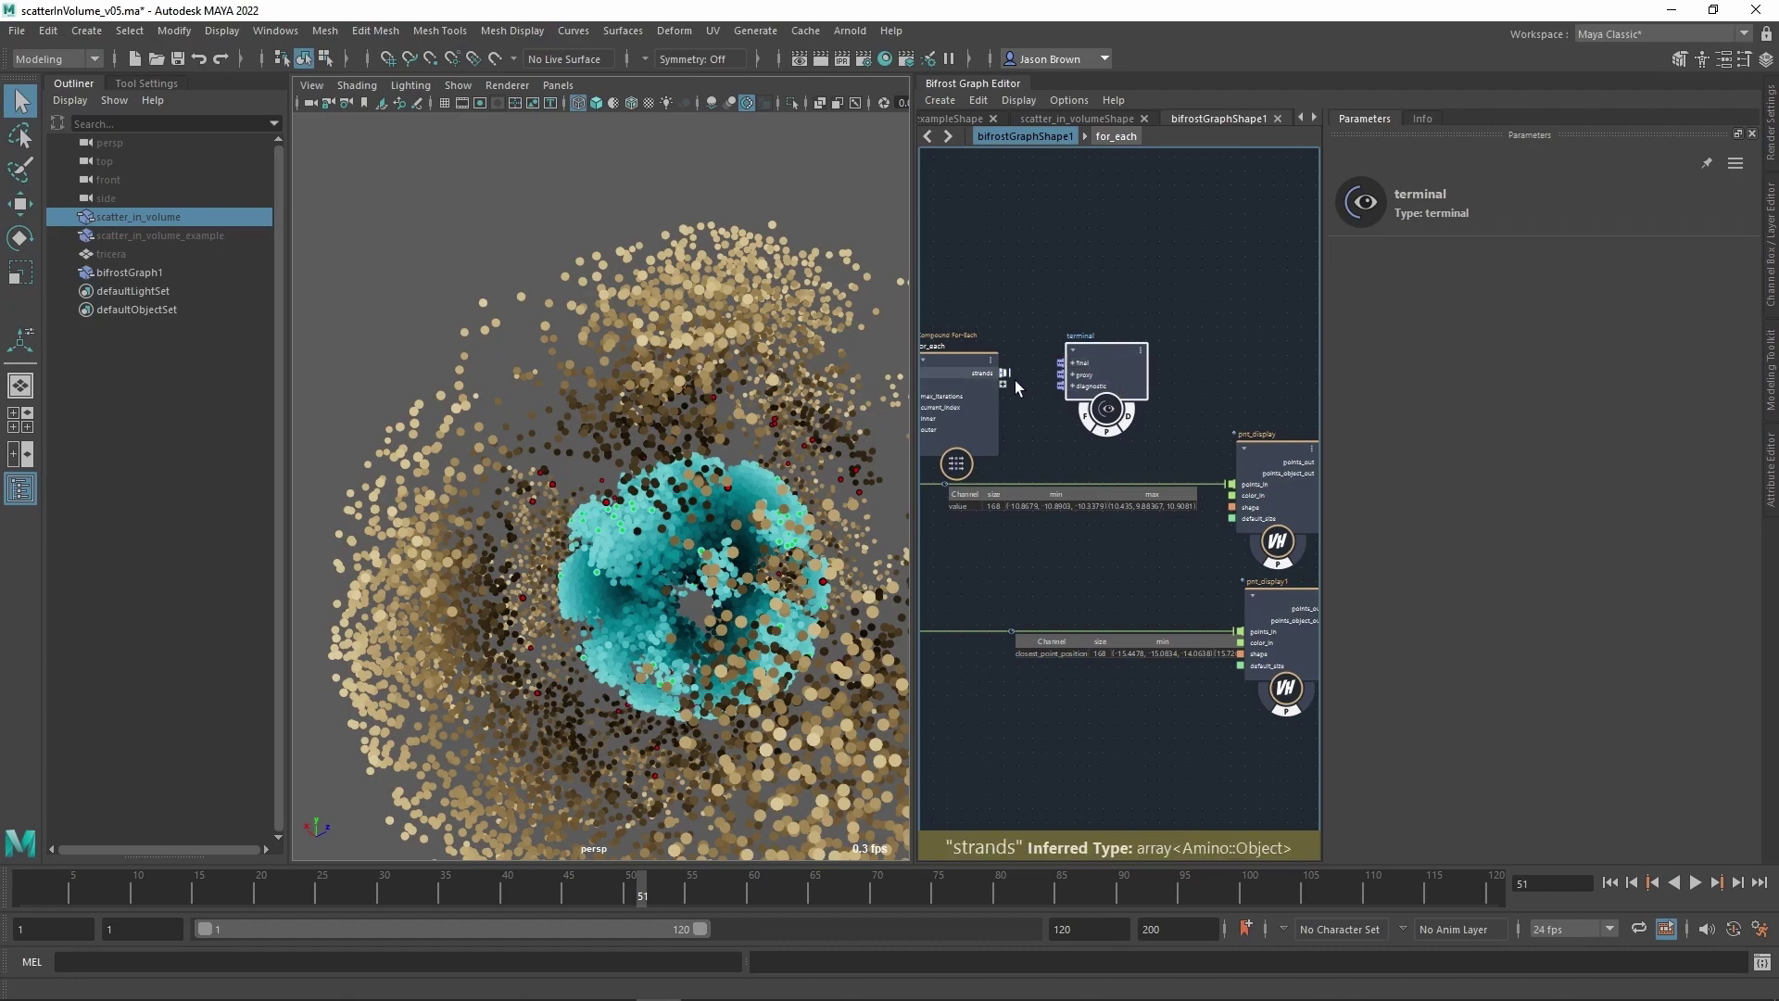
Connect for_each's strands output to the terminal's proxy port and delete the max_iterations port from for_each.
drag(1003, 373, 1062, 375)
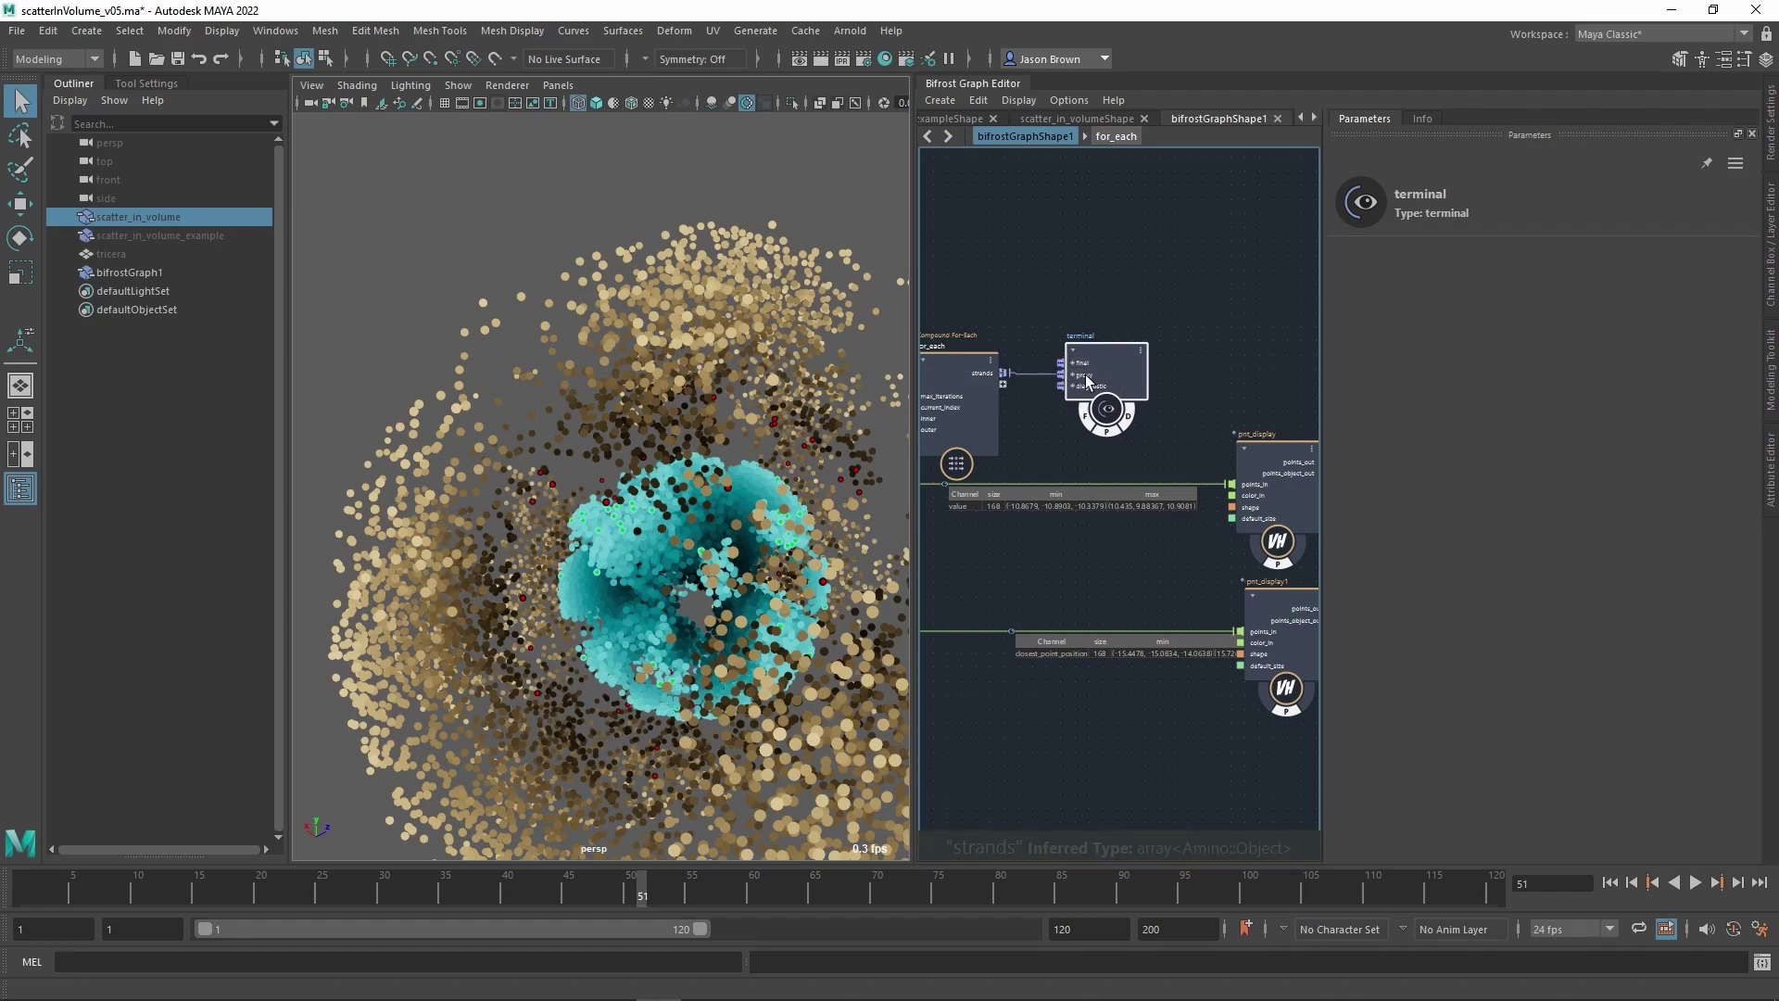
alt+drag(733, 428, 651, 413)
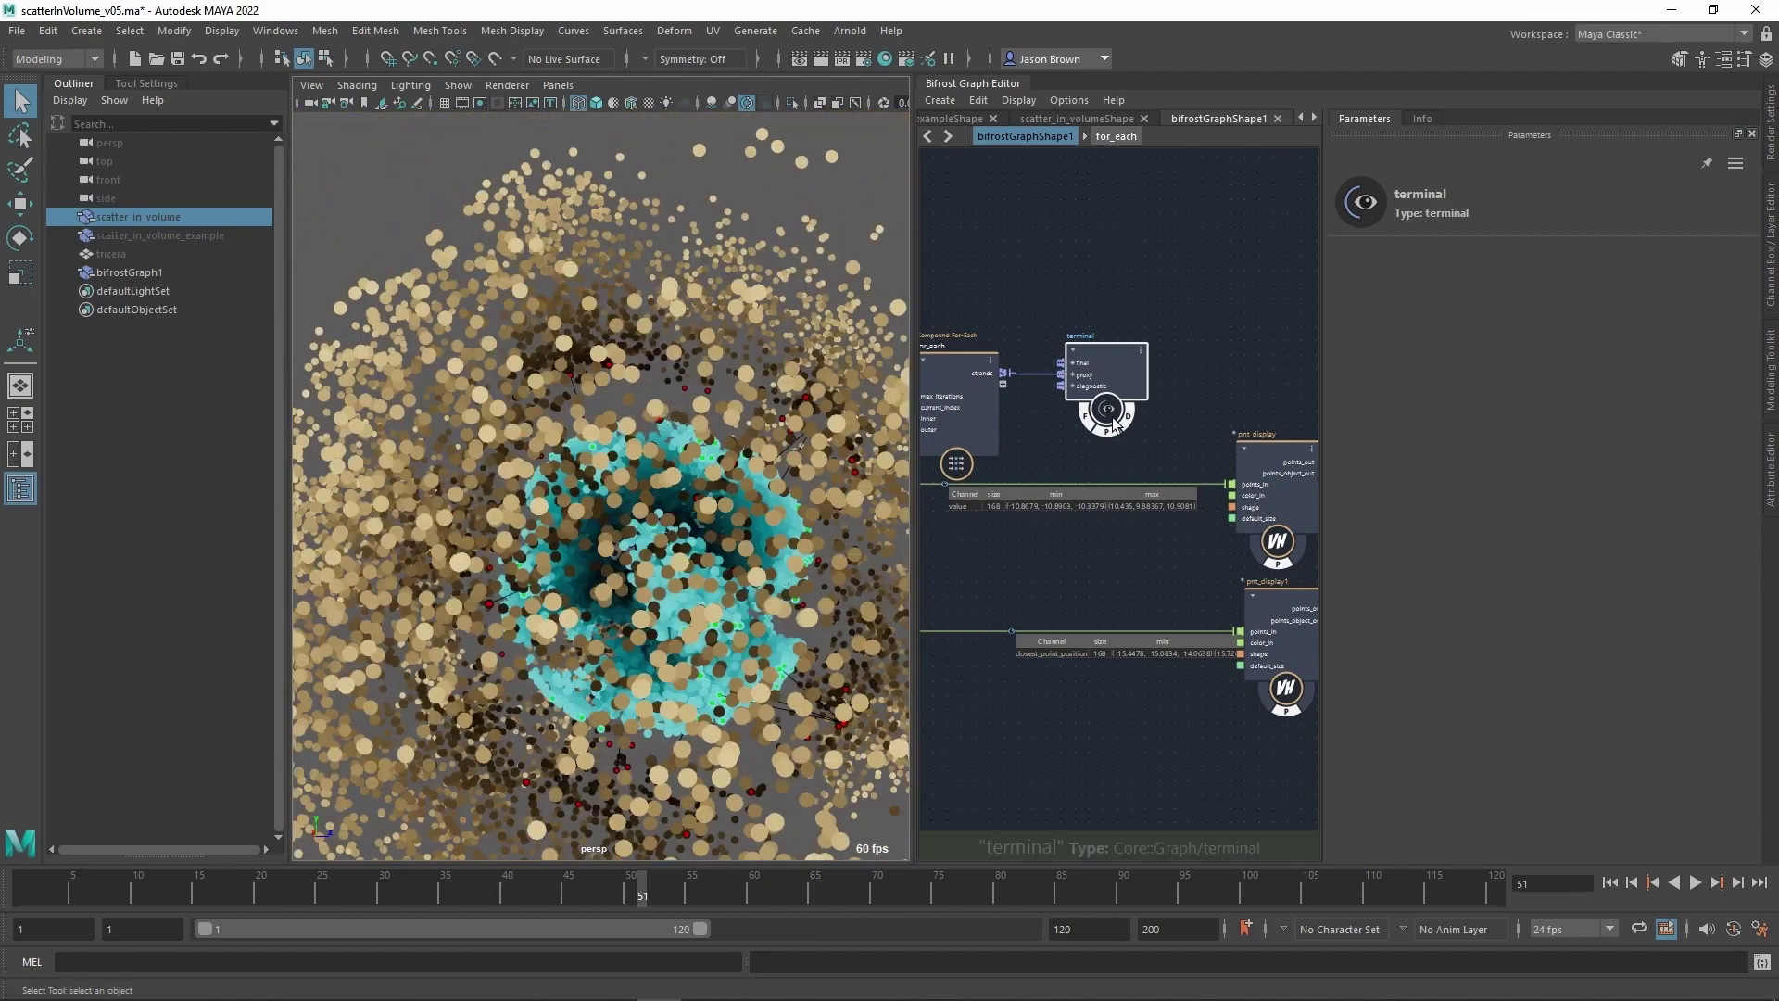
alt+middle_drag(1061, 464, 1140, 449)
alt+right_drag(1139, 448, 1180, 454)
alt+middle_drag(1083, 438, 1121, 451)
right_click(1057, 386)
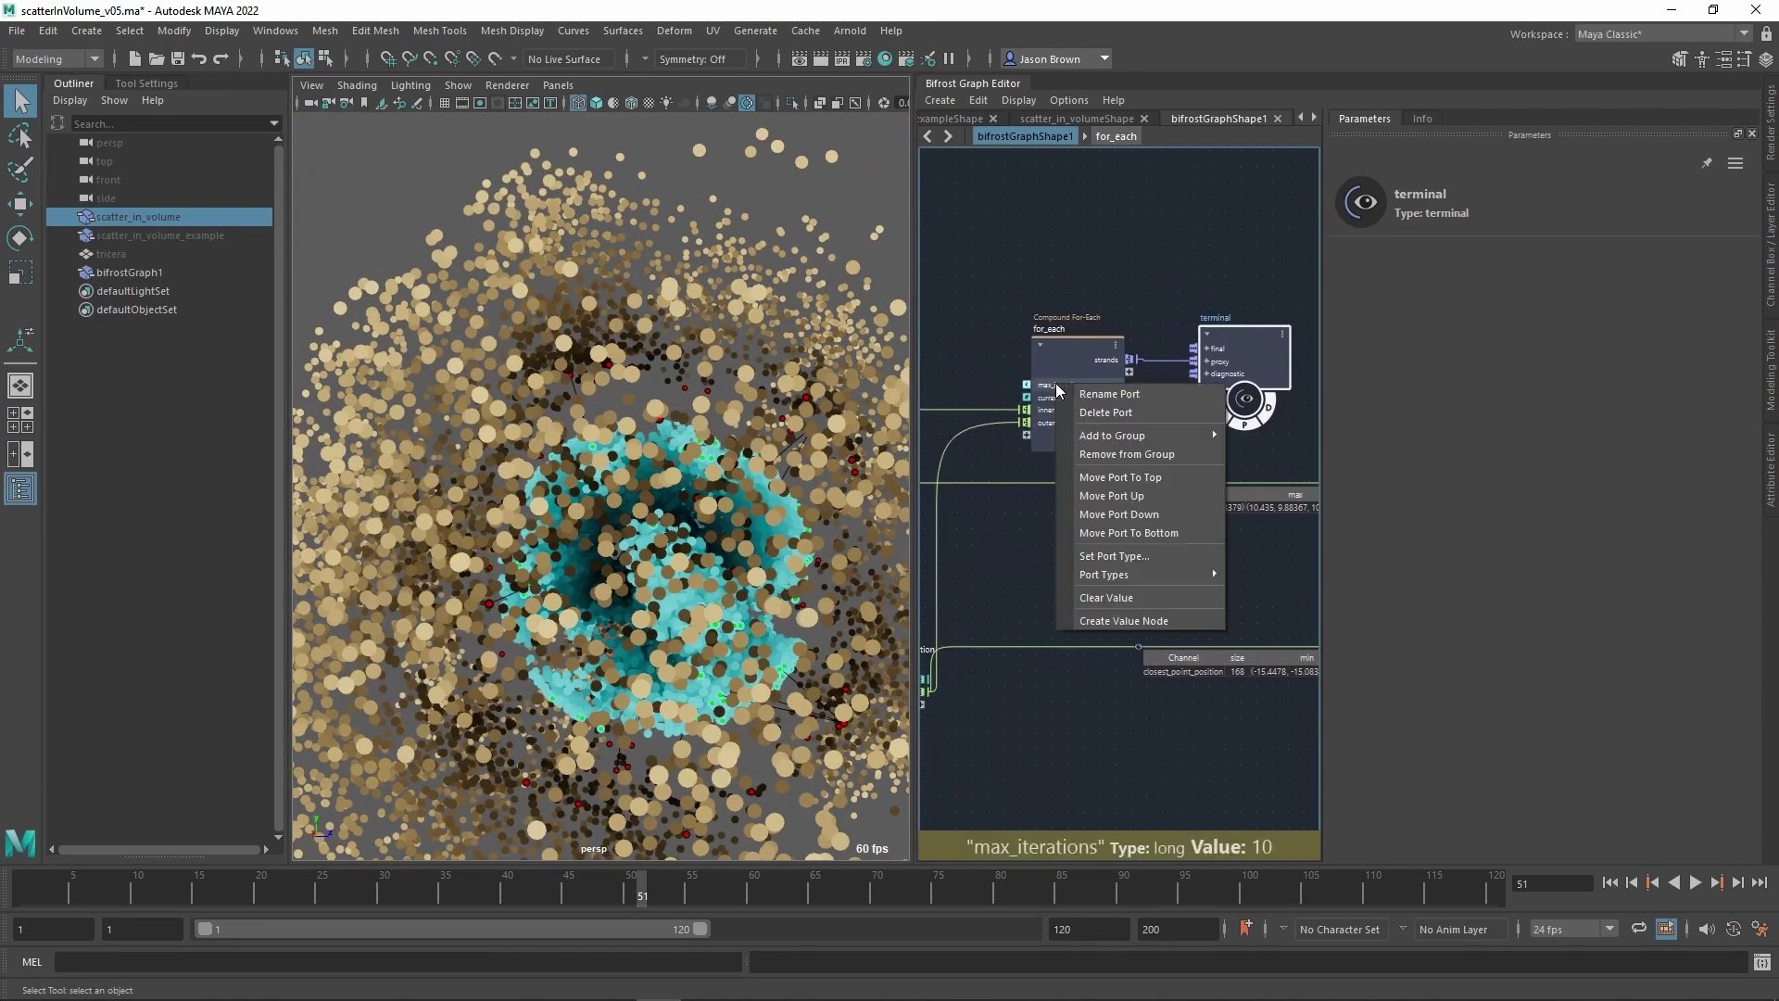
click(1114, 413)
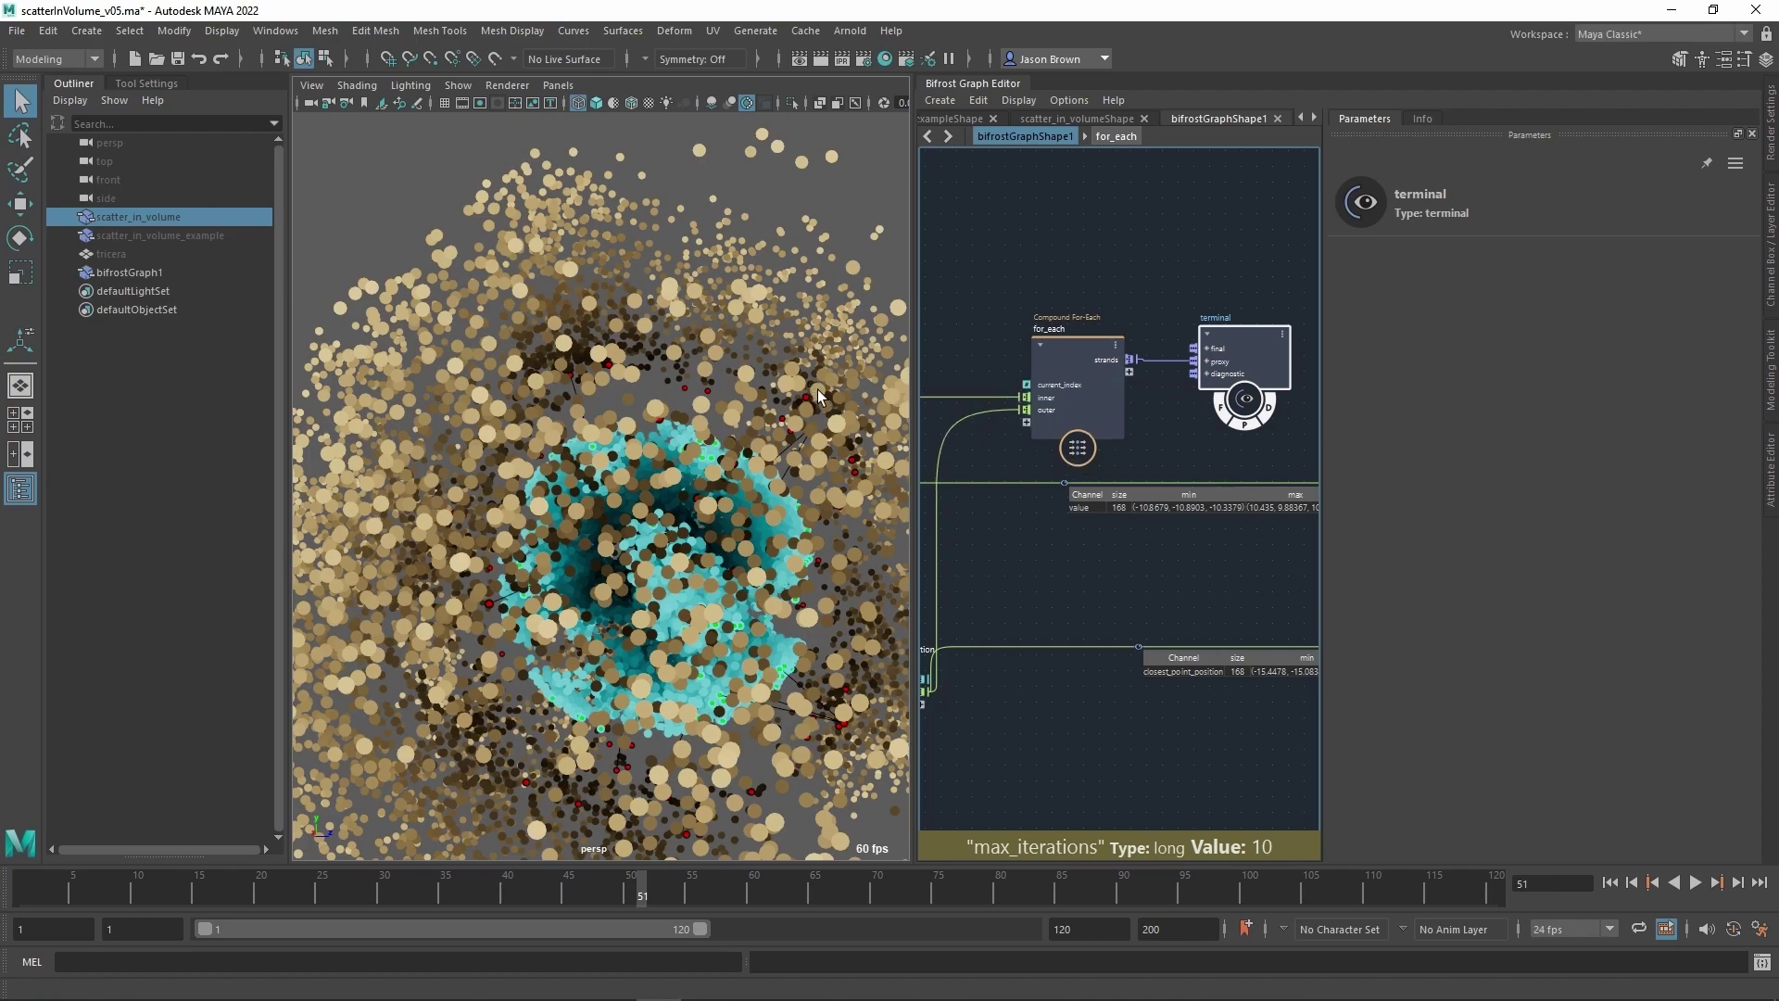
Examine the strands joining the red outer points to the green inner points from several angles and distances.
alt+drag(743, 436, 833, 463)
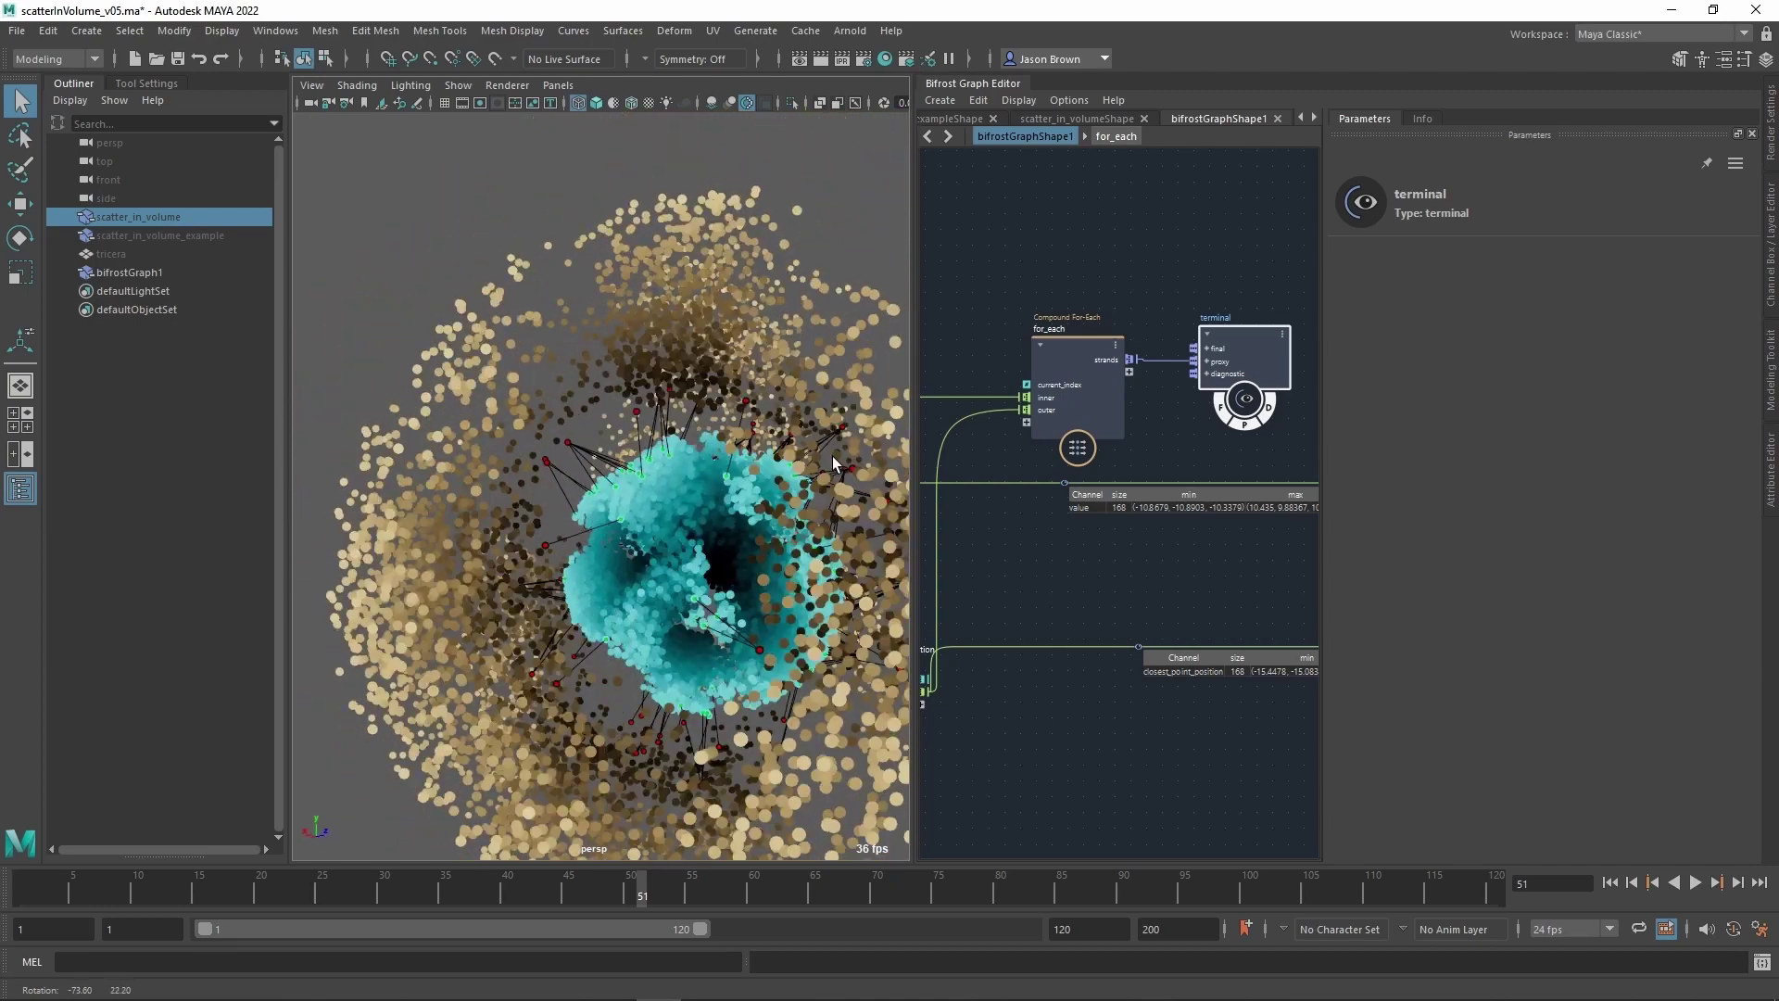
alt+right_drag(854, 456, 961, 483)
alt+drag(621, 466, 630, 468)
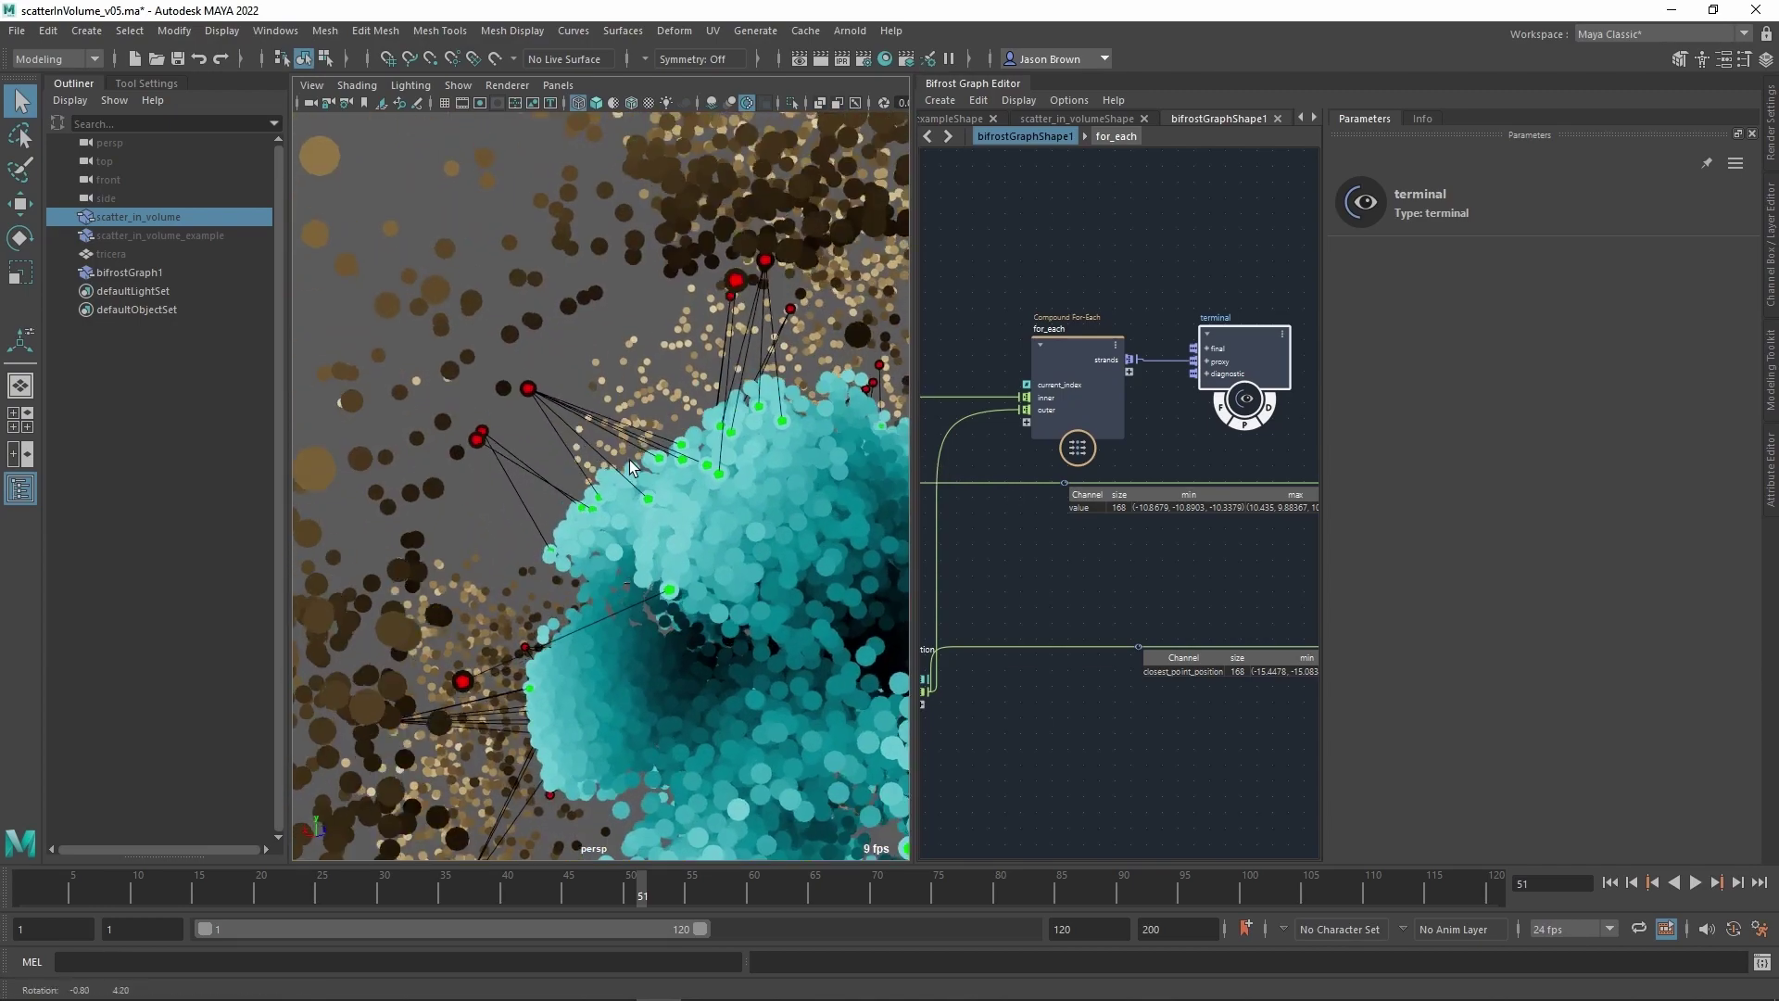
alt+drag(720, 419, 629, 408)
alt+right_drag(629, 409, 699, 417)
mouse_move(698, 417)
alt+mouse_down()
mouse_move(686, 445)
mouse_move(647, 420)
mouse_move(697, 415)
alt+mouse_up()
alt+right_drag(697, 416, 463, 364)
alt+drag(609, 417, 519, 399)
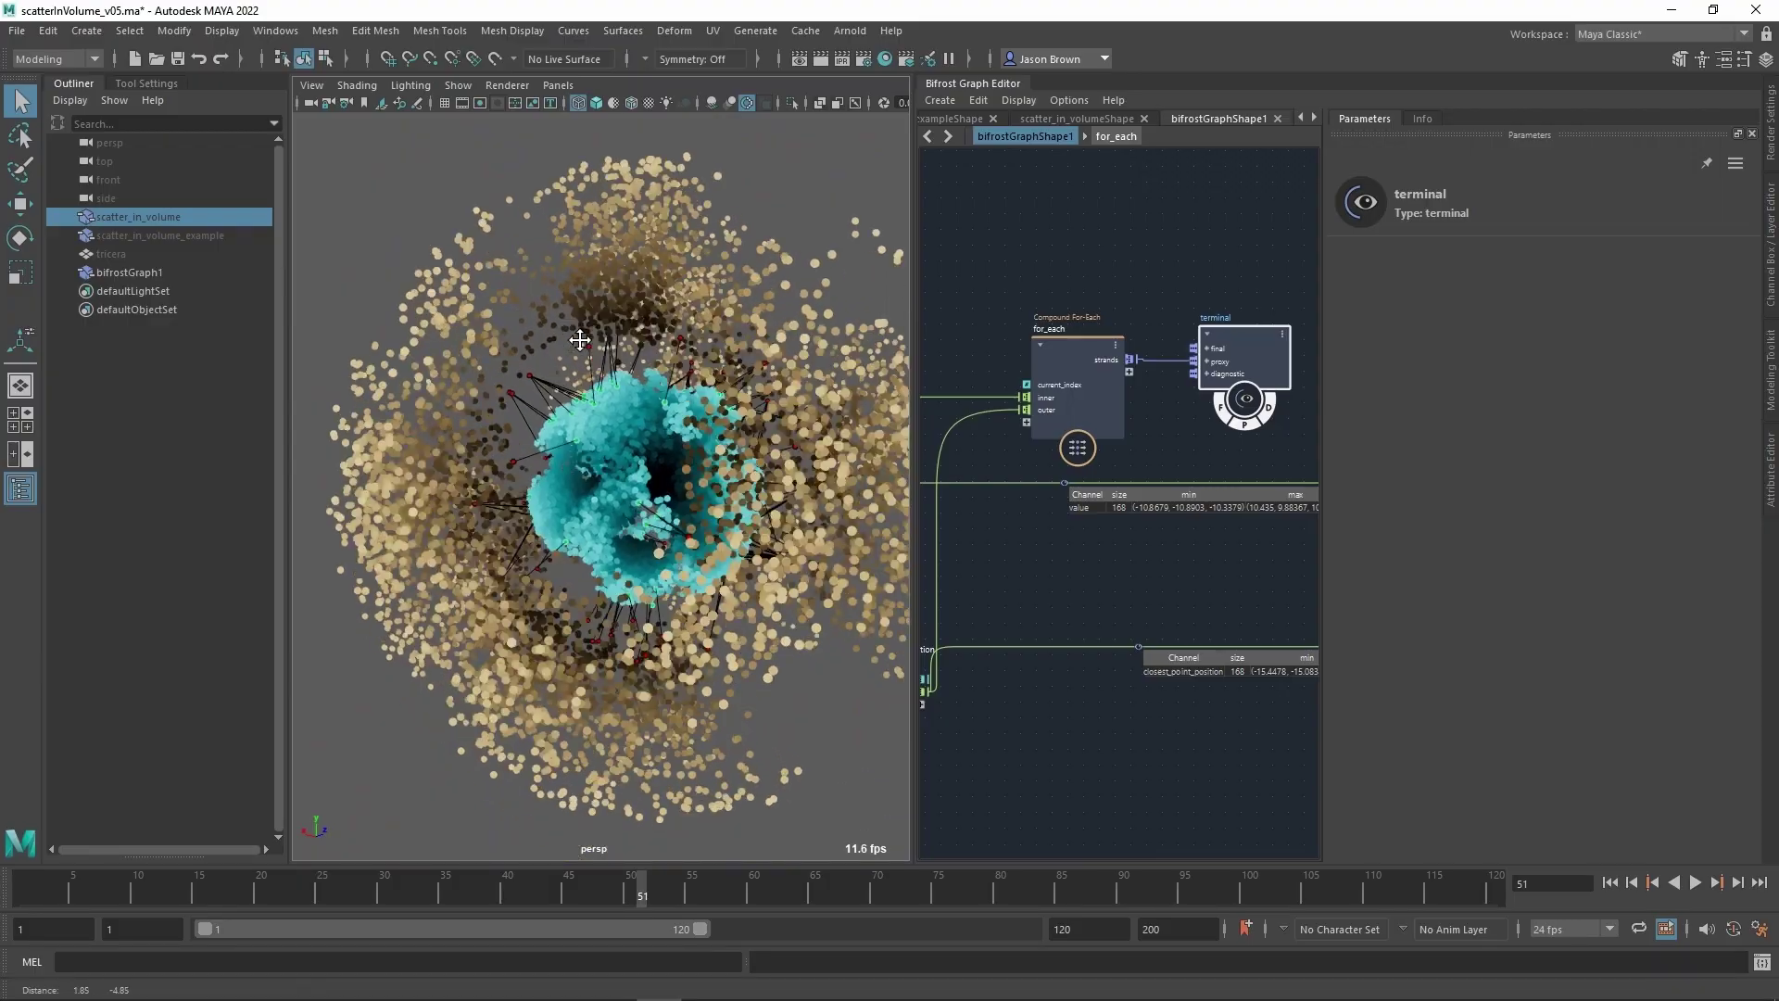
alt+right_drag(519, 399, 553, 417)
alt+drag(552, 417, 695, 380)
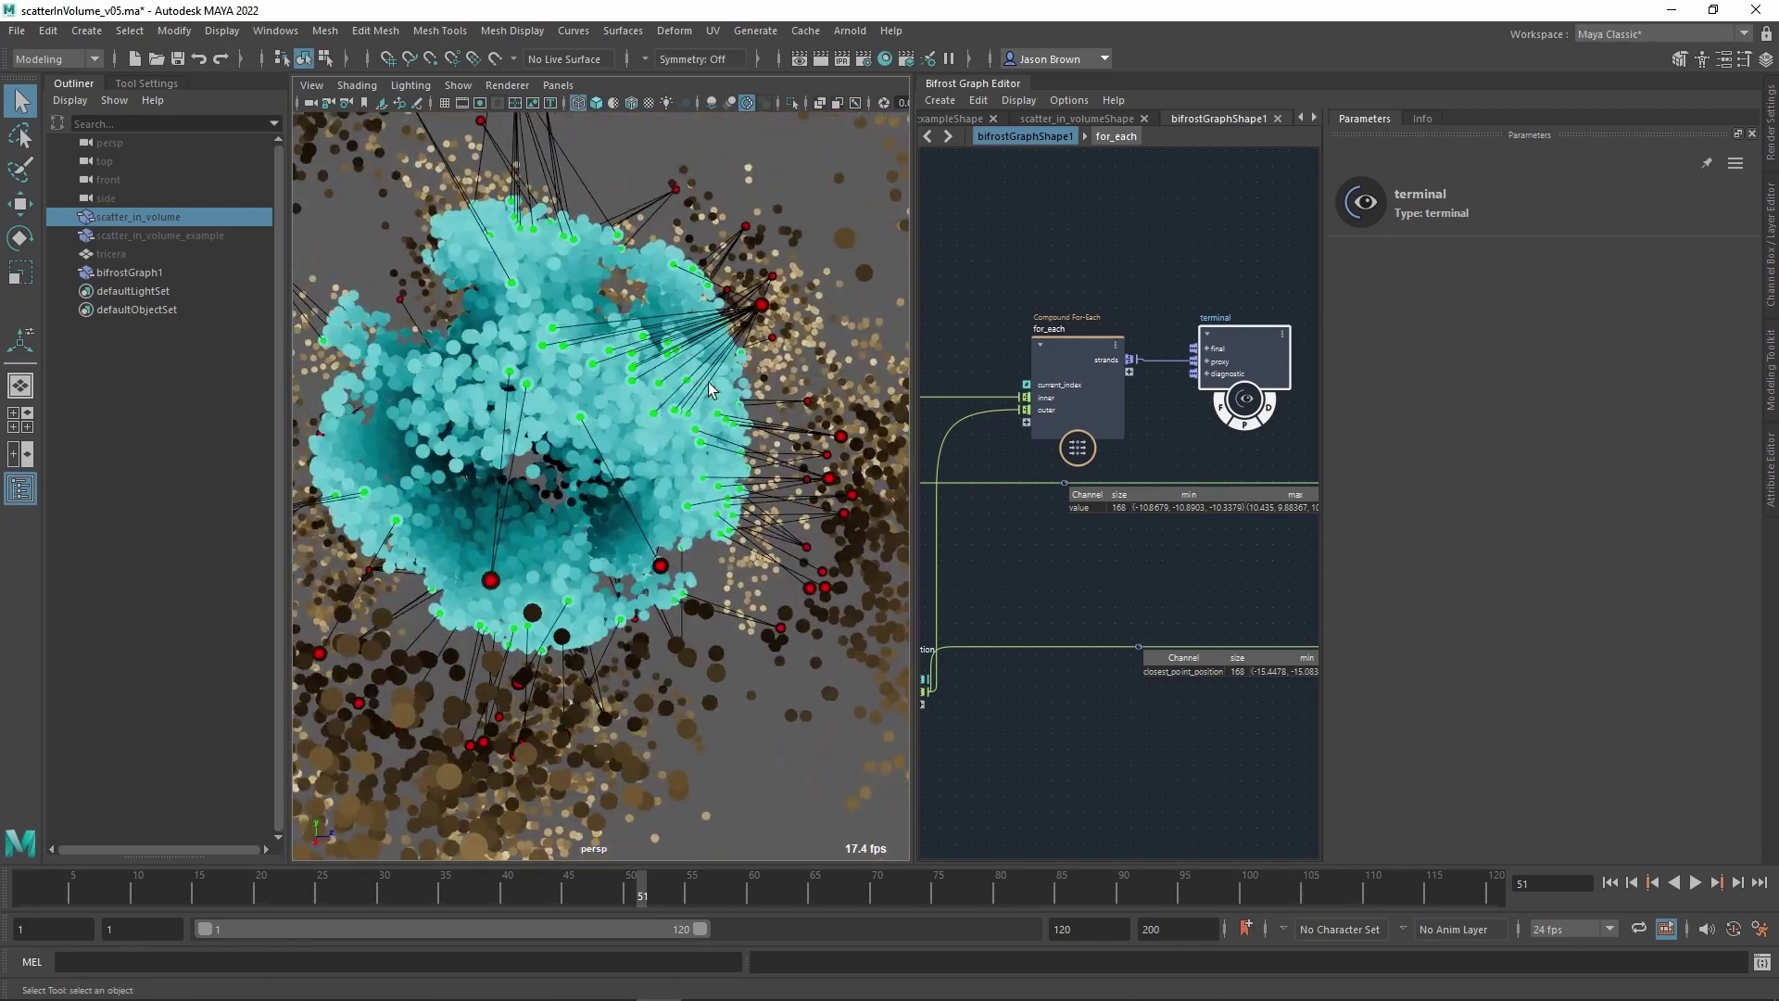
alt+middle_drag(695, 380, 737, 500)
alt+right_drag(736, 500, 682, 441)
alt+drag(683, 442, 732, 385)
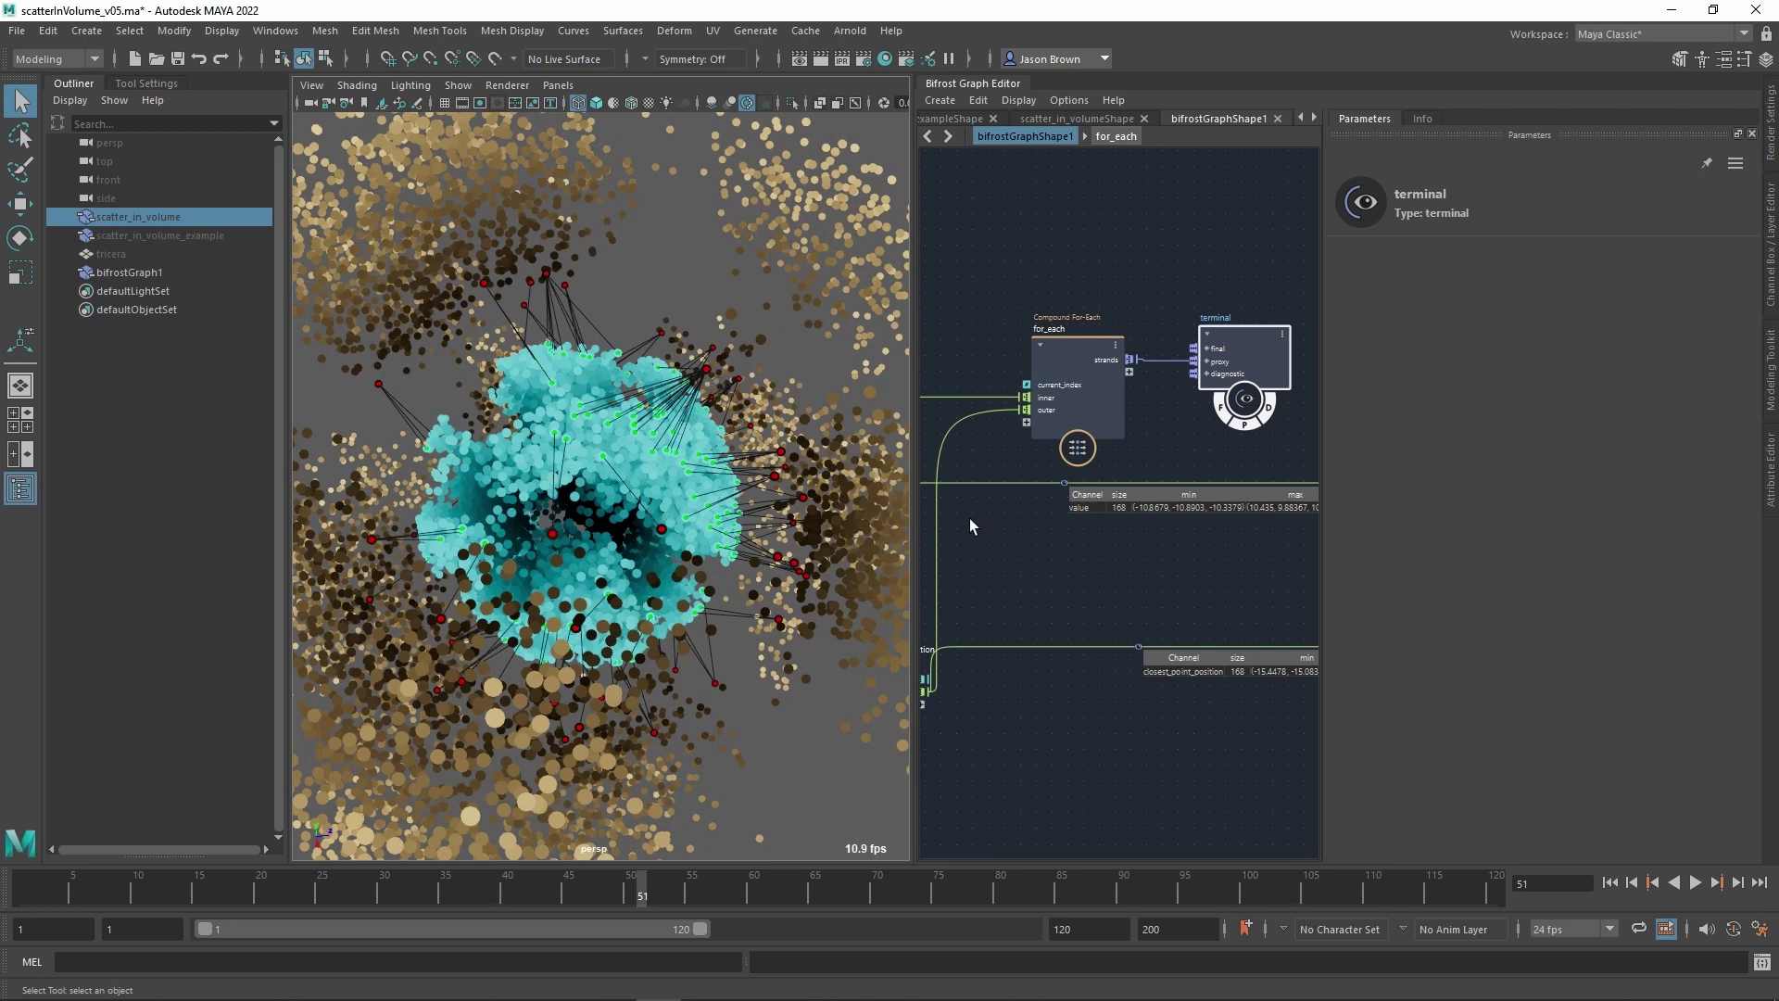
middle_drag(1096, 655, 1347, 550)
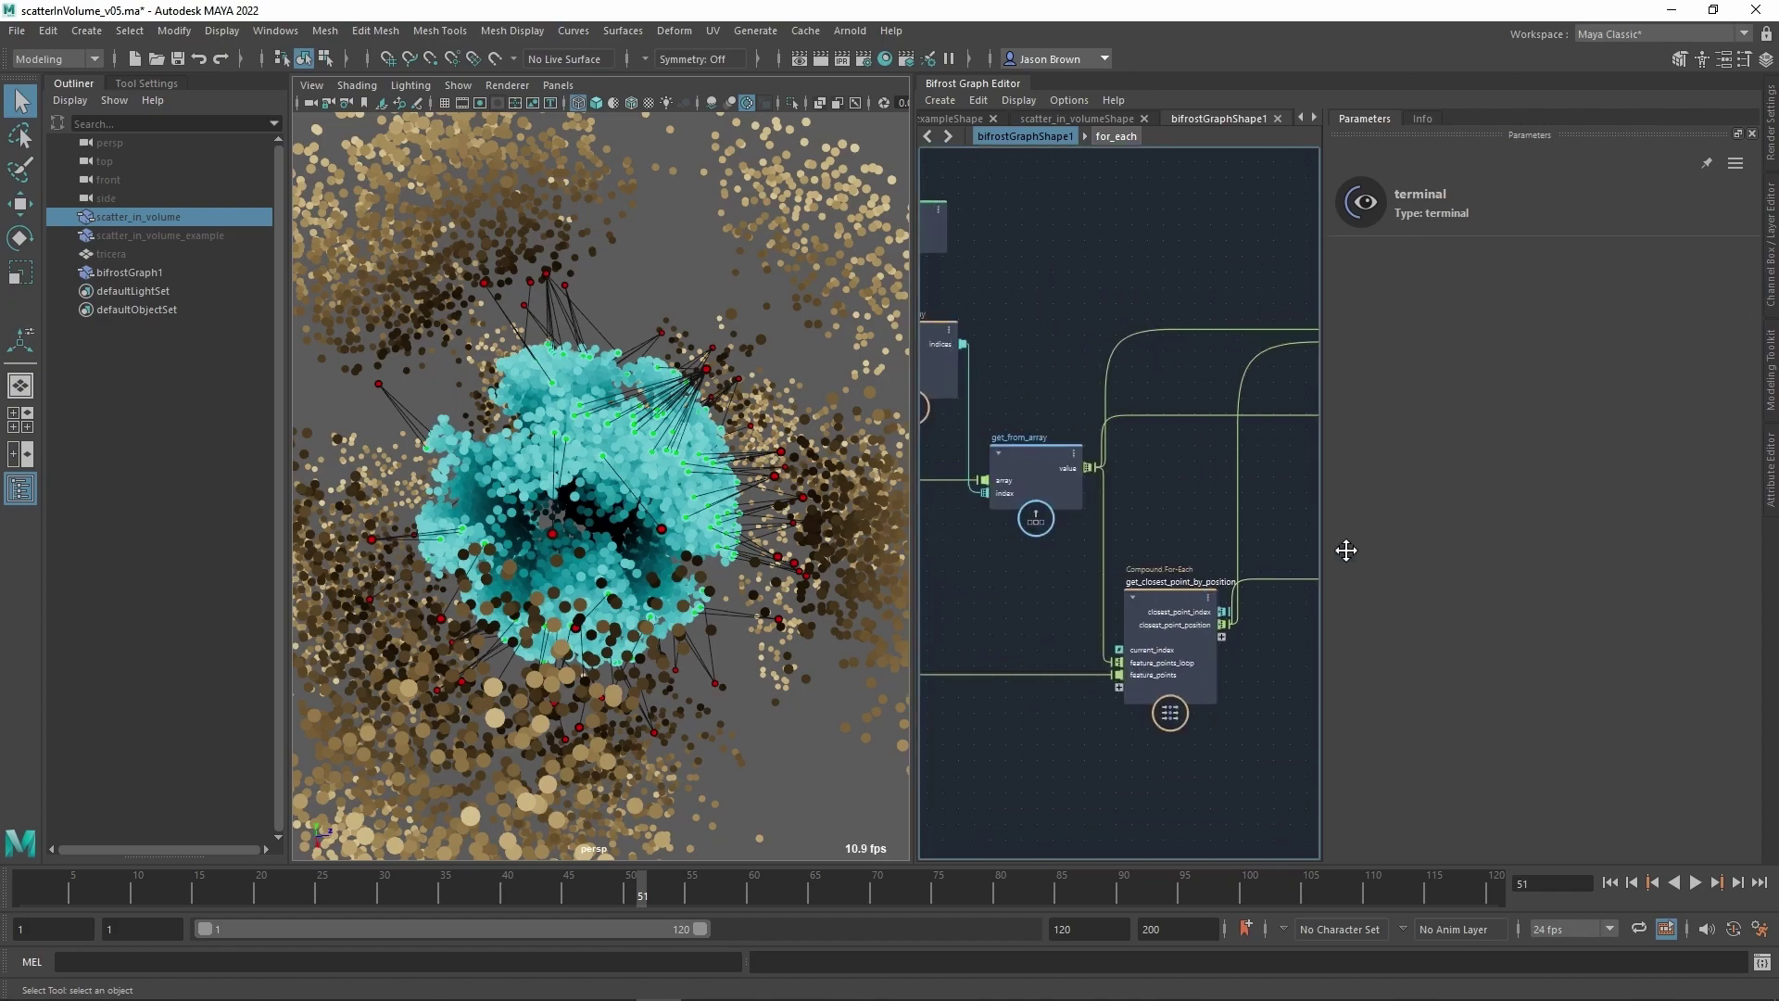
click(1154, 601)
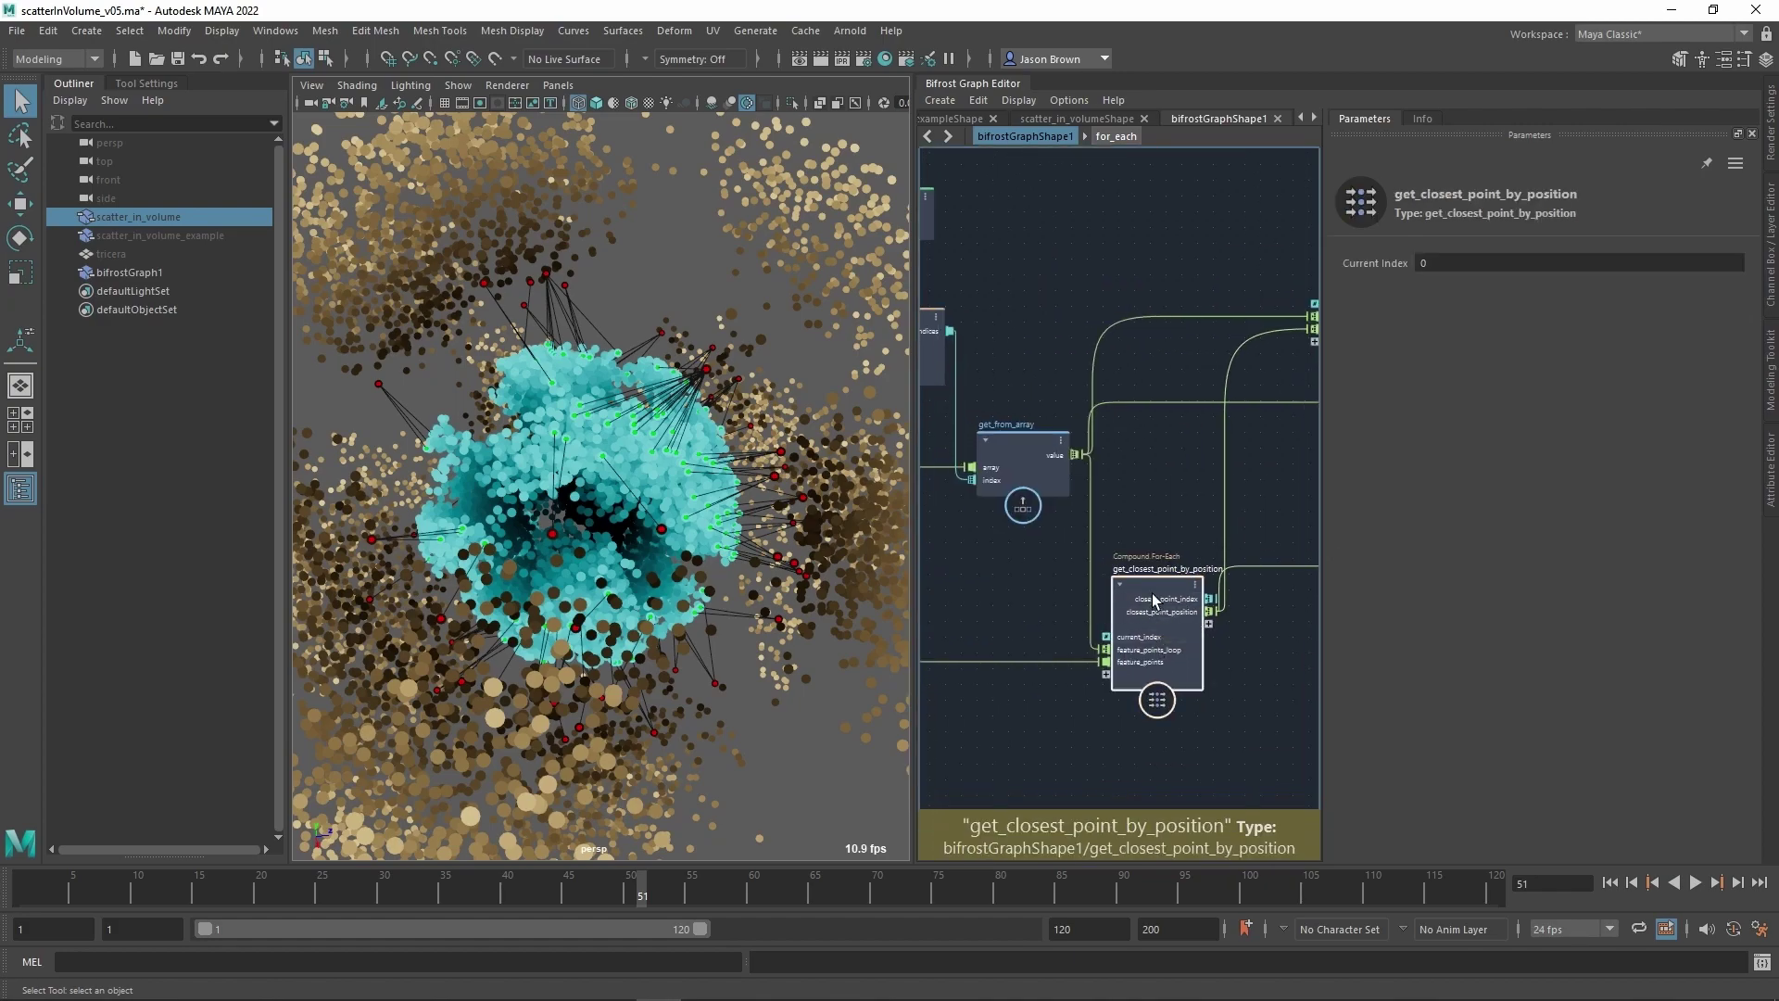
alt+right_drag(687, 548, 565, 500)
alt+drag(565, 501, 778, 577)
Turn off the proxy display of the pnt_display and pnt_display1 nodes.
middle_drag(1103, 711, 762, 703)
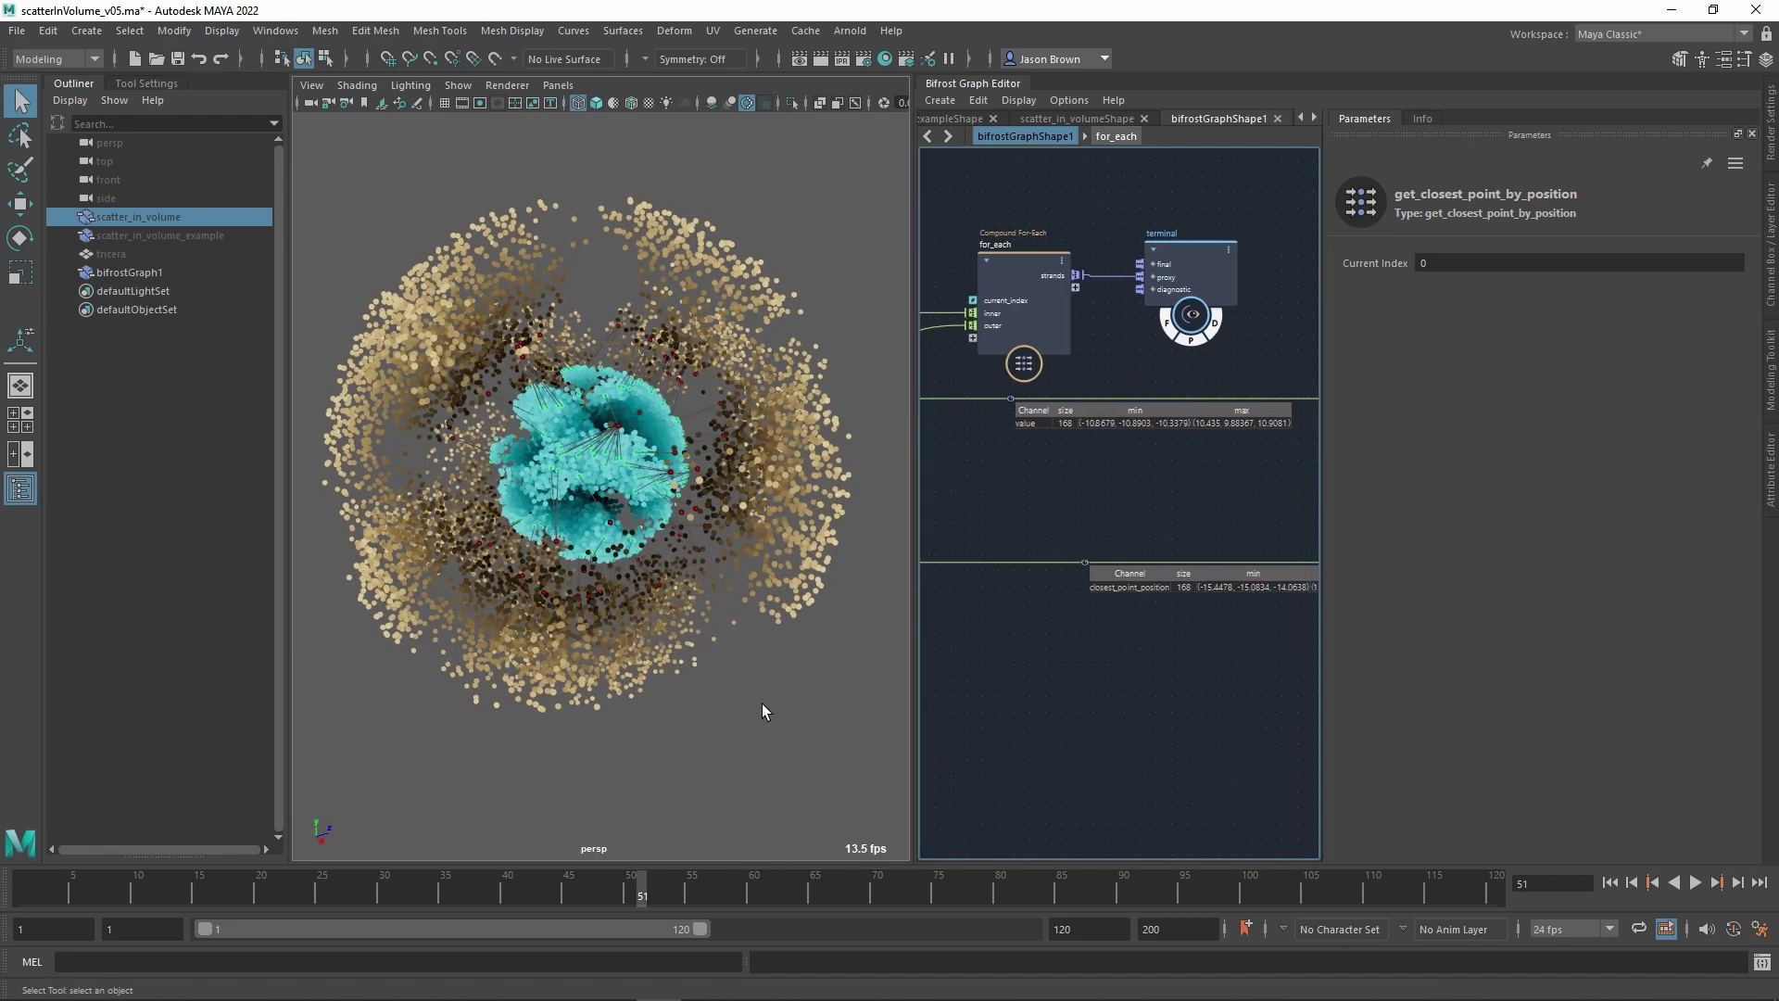
middle_drag(1186, 659, 956, 681)
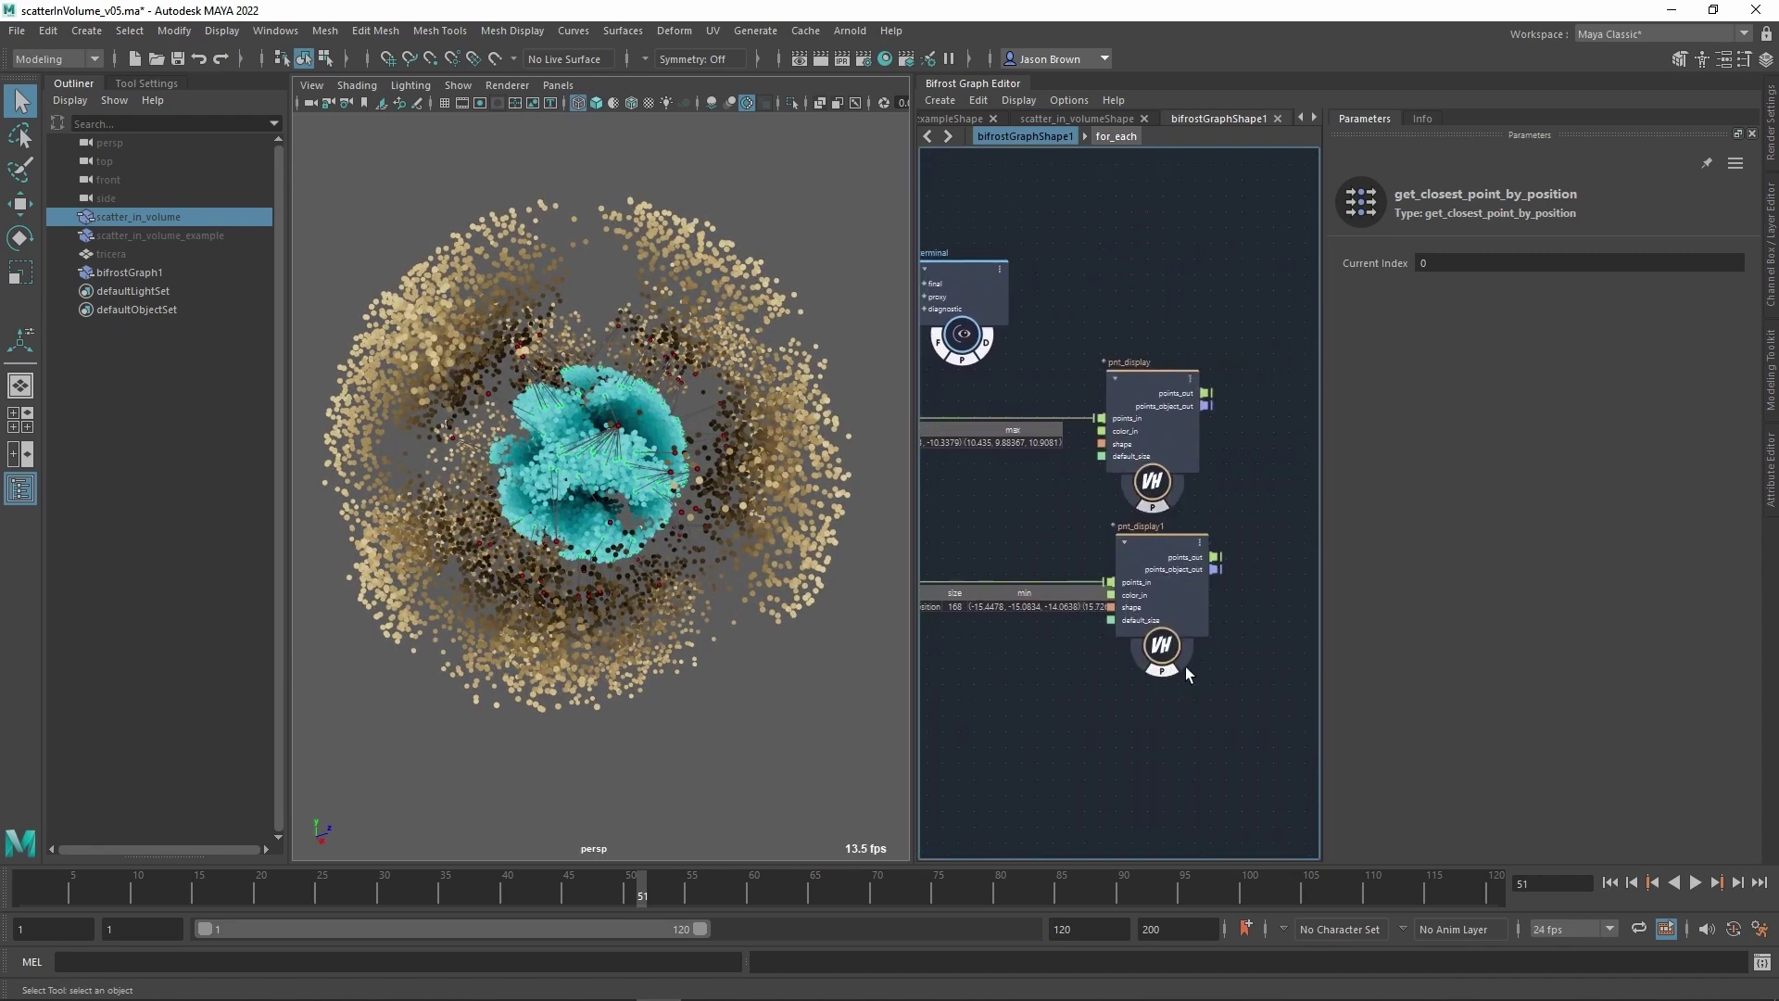
scroll(575, 436, up, 5)
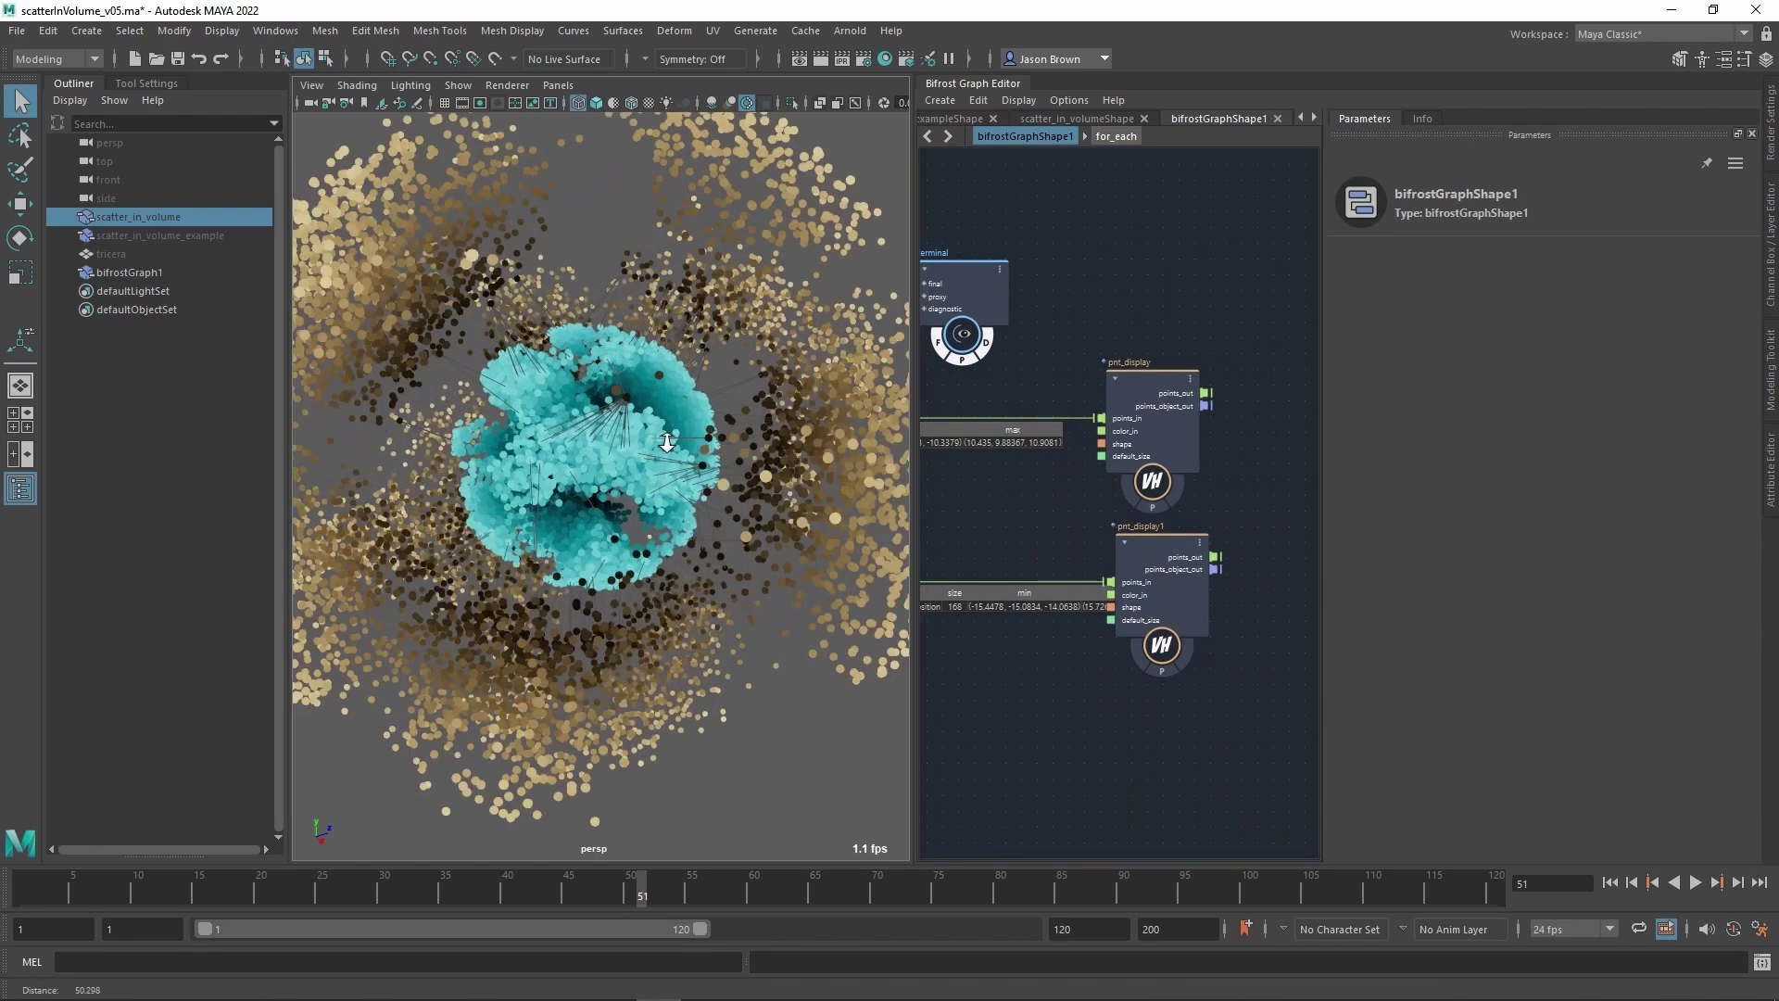
alt+drag(575, 436, 908, 539)
Open the get_closest_point_by_position compound and add a random_value node below sort_array.
alt+middle_drag(1130, 645, 1353, 627)
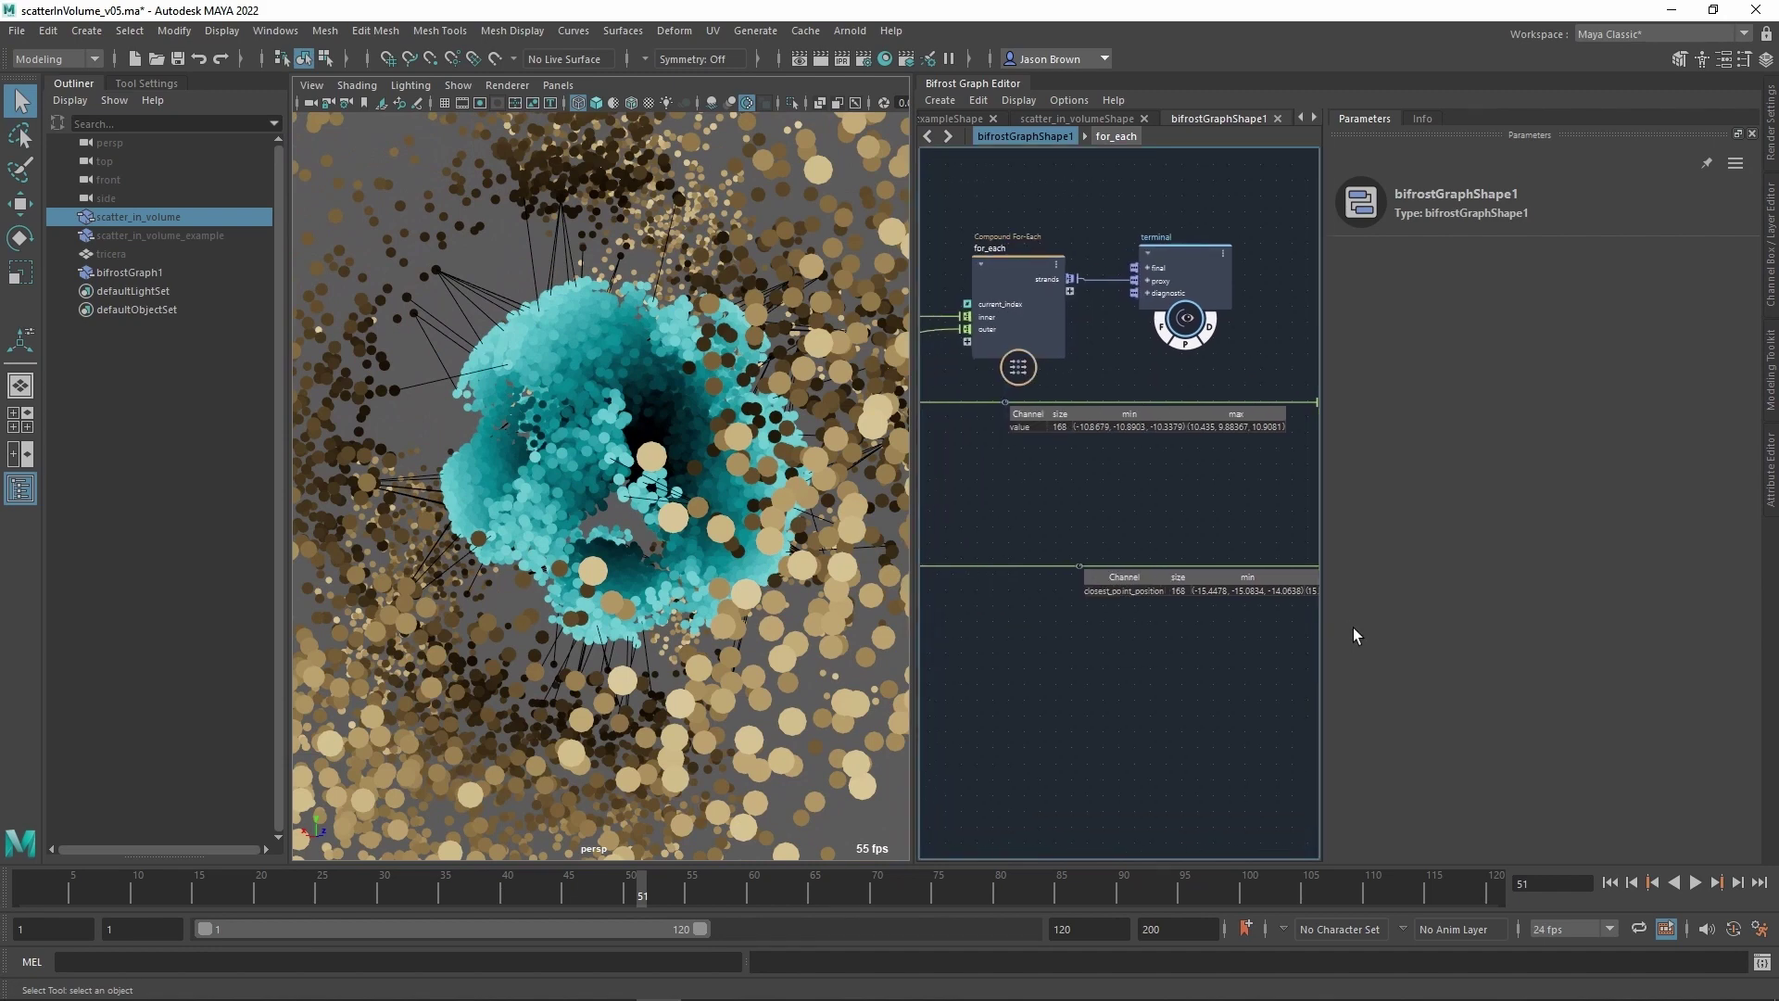
alt+middle_drag(997, 637, 1310, 626)
alt+right_drag(1315, 631, 1308, 633)
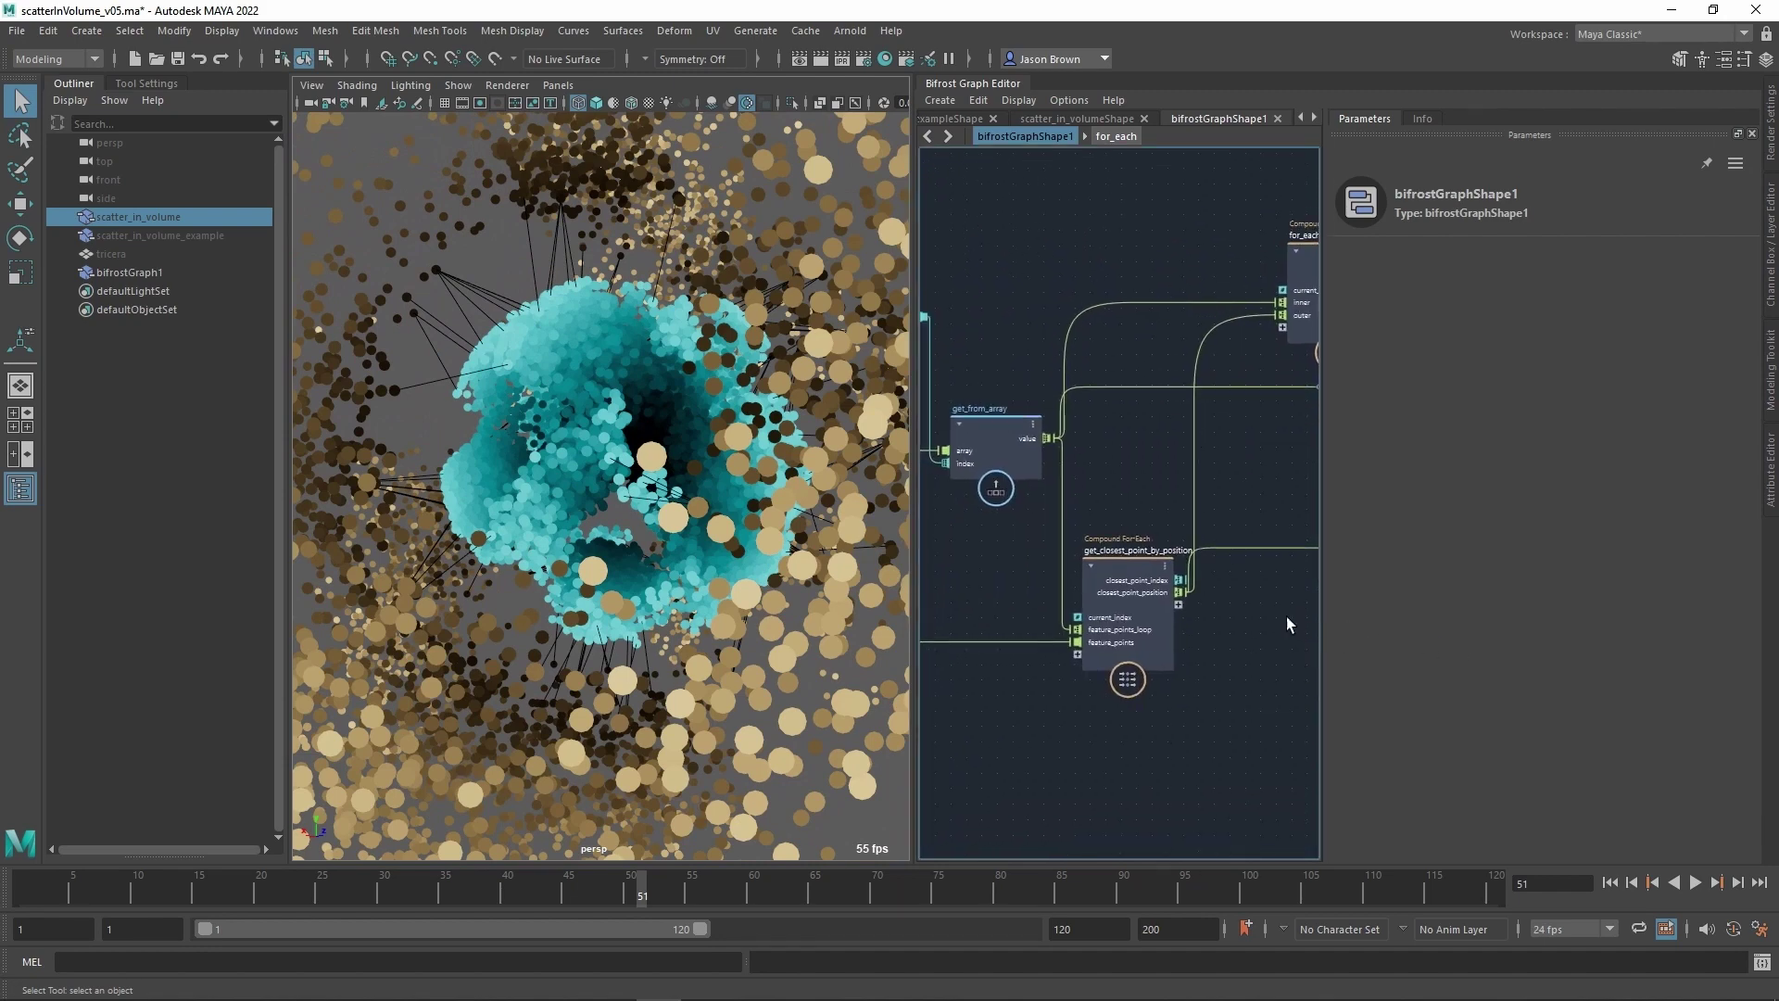
double_click(1127, 593)
alt+middle_drag(1215, 626, 1168, 499)
alt+right_drag(1244, 577, 1189, 603)
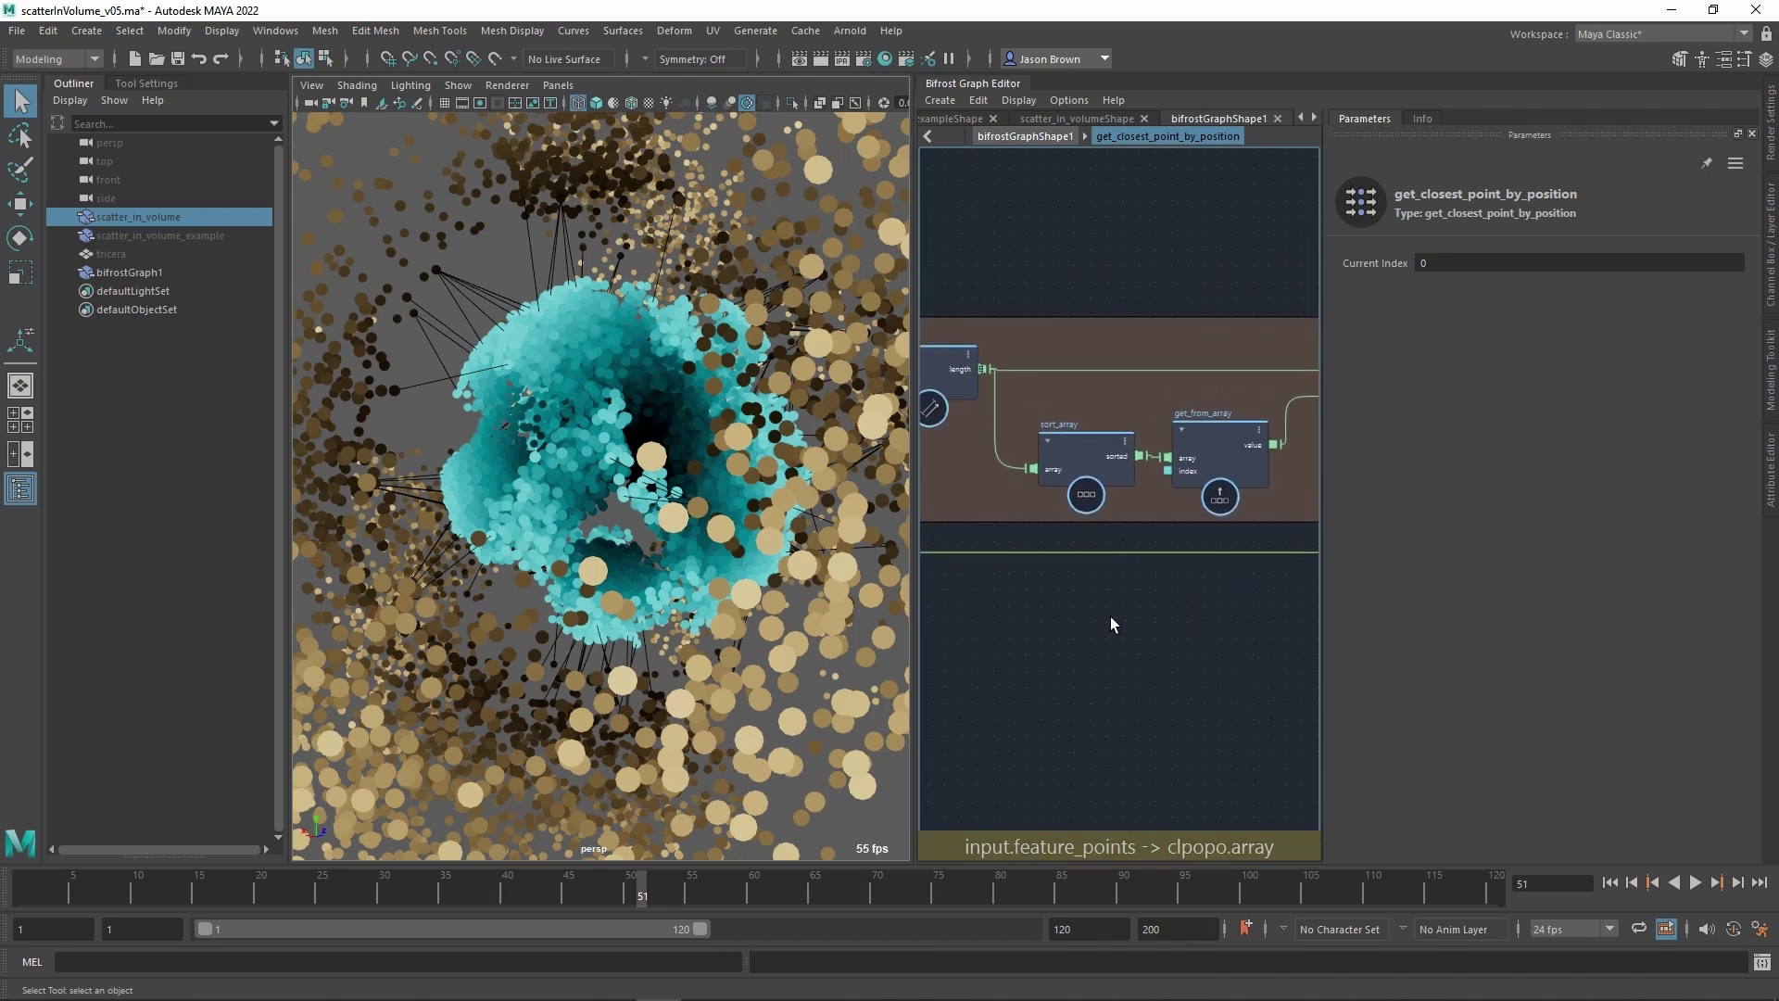
key(Tab)
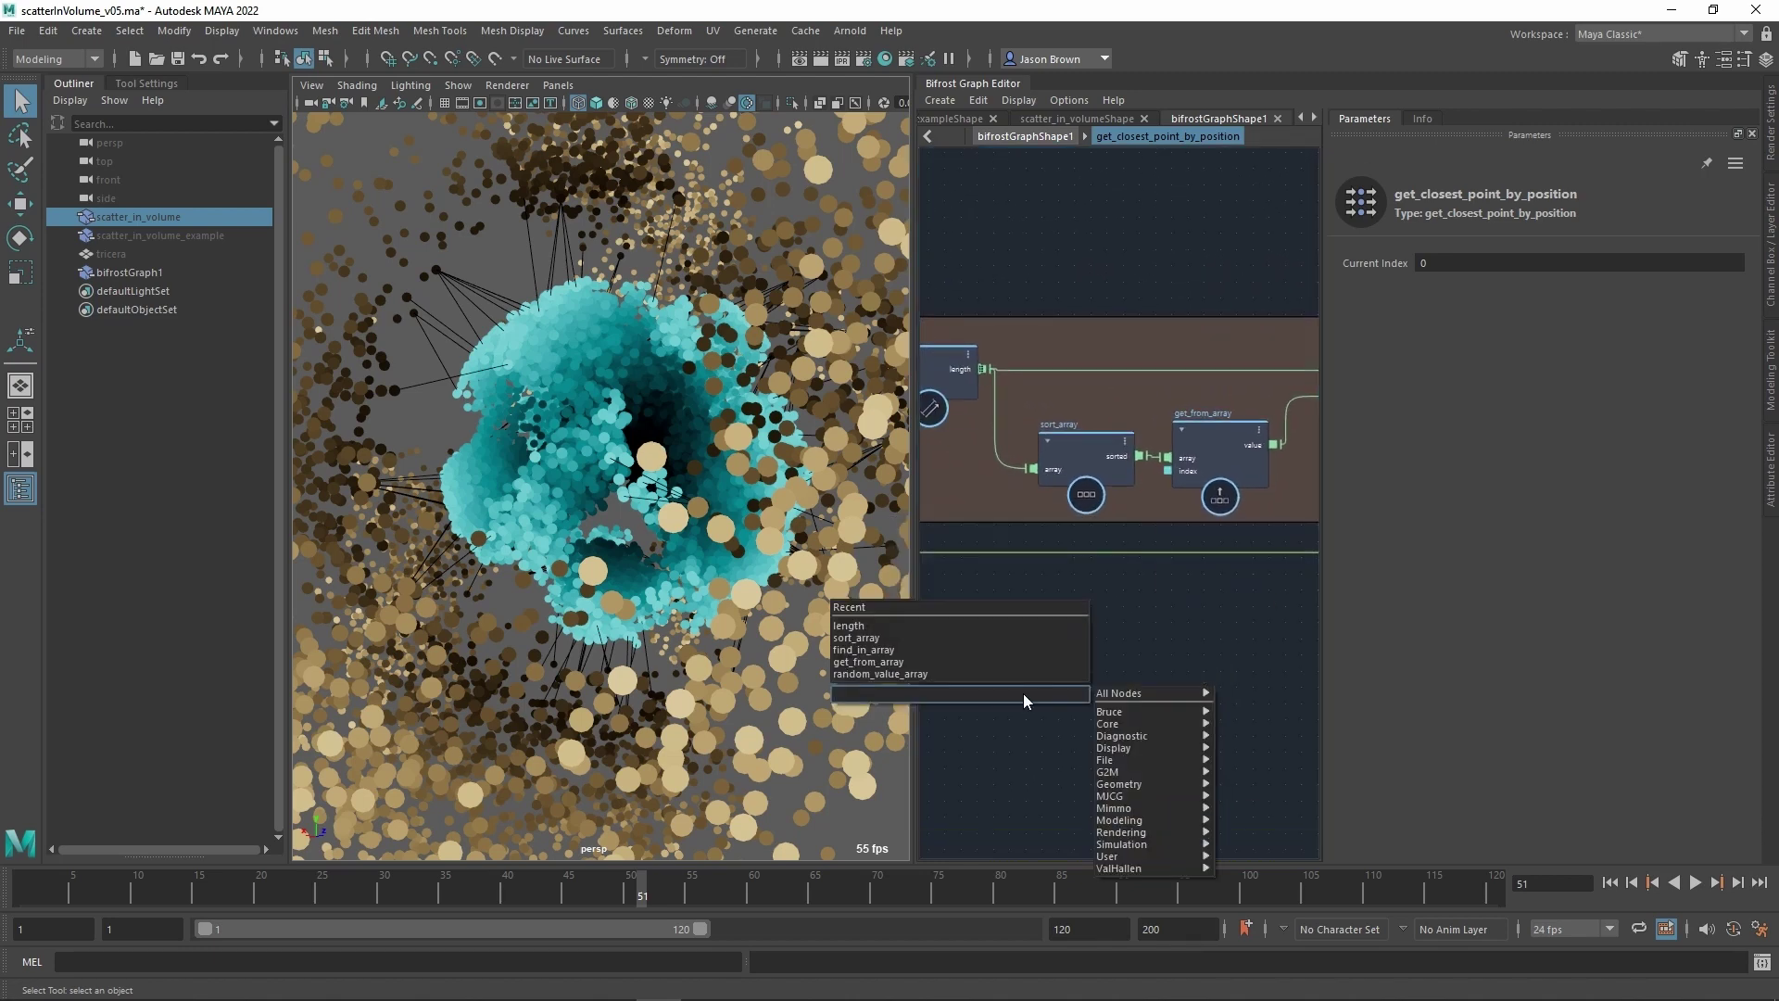
text(random)
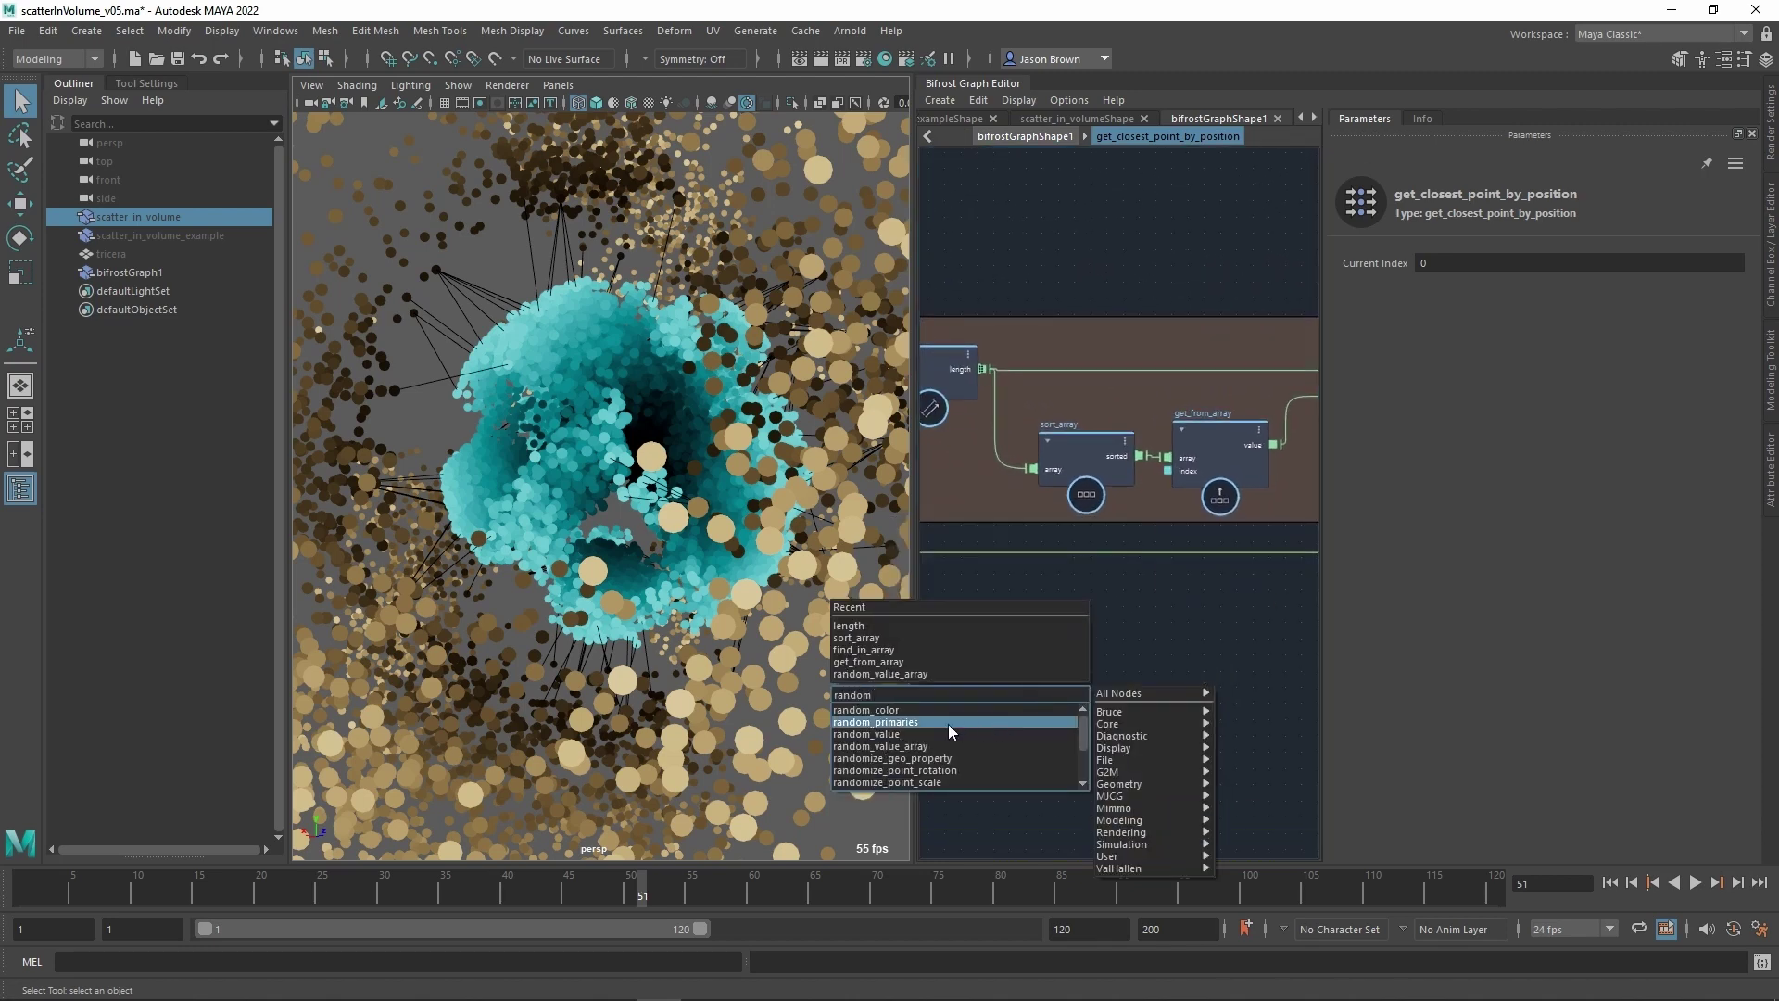
click(984, 738)
drag(1032, 723, 1081, 632)
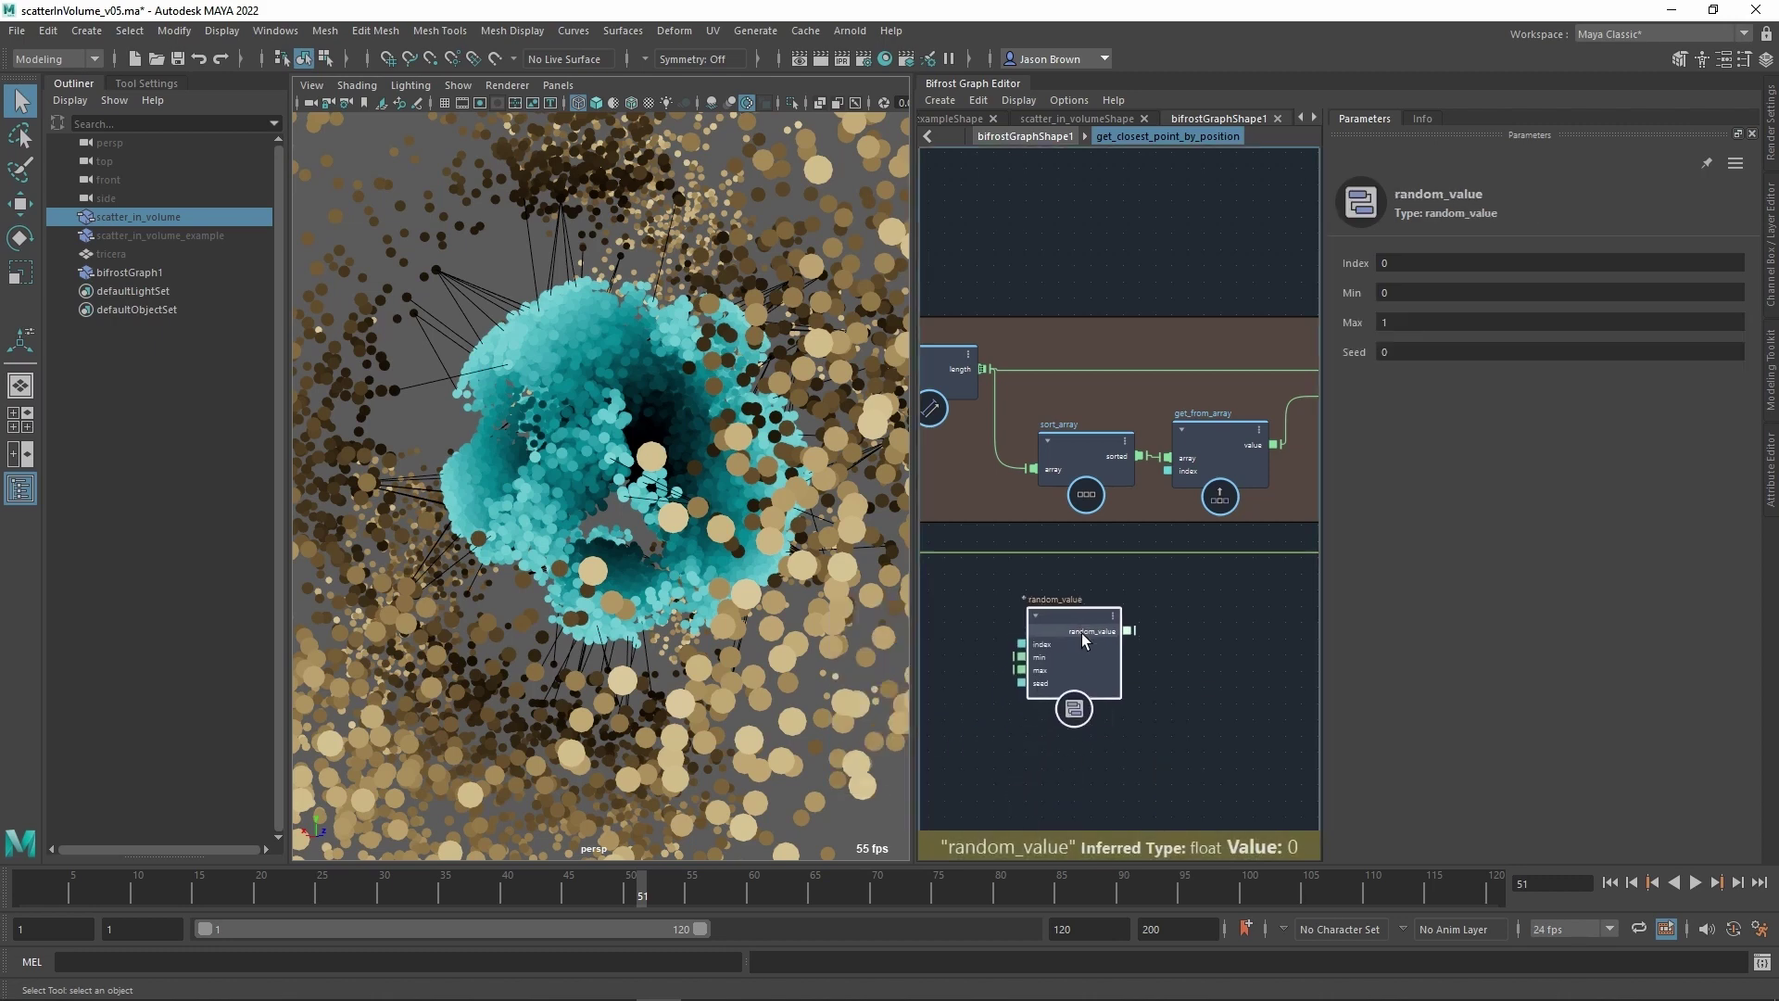
Connect the compound's current_index input to the seed port of random_value.
alt+middle_drag(1173, 700, 1301, 687)
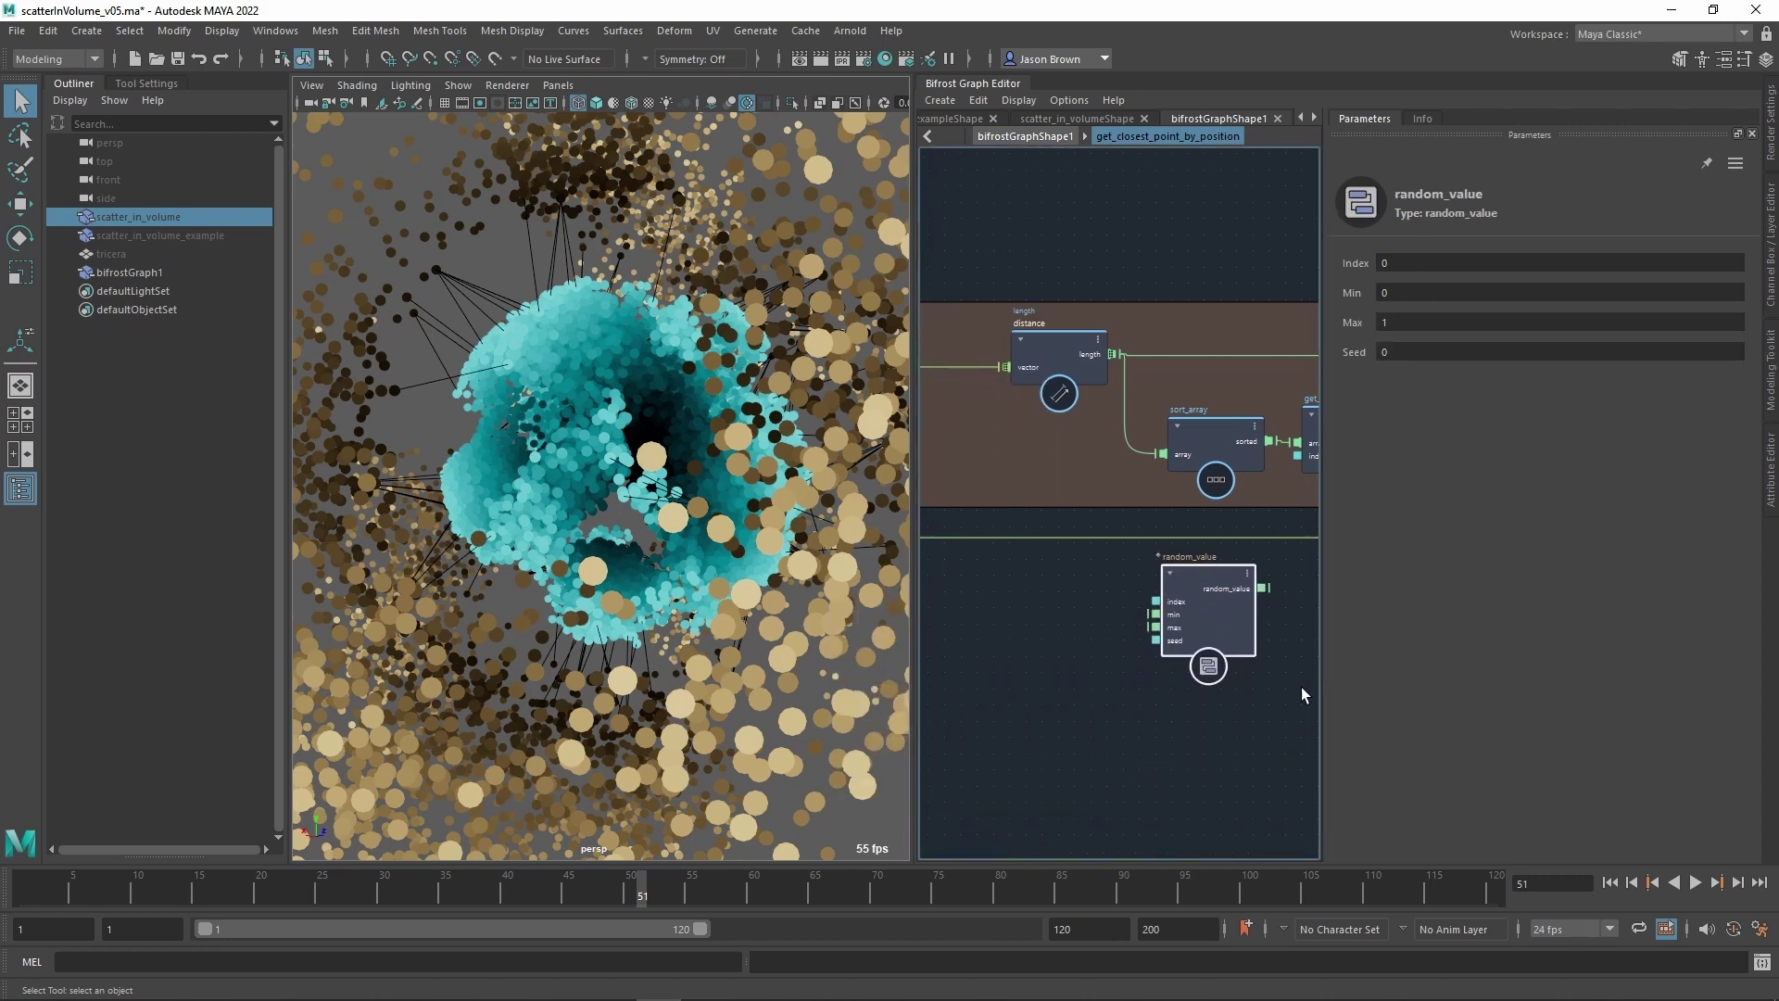
alt+middle_drag(953, 646, 1097, 658)
alt+right_drag(1097, 665, 1127, 632)
alt+middle_drag(1127, 632, 1006, 626)
click(1000, 526)
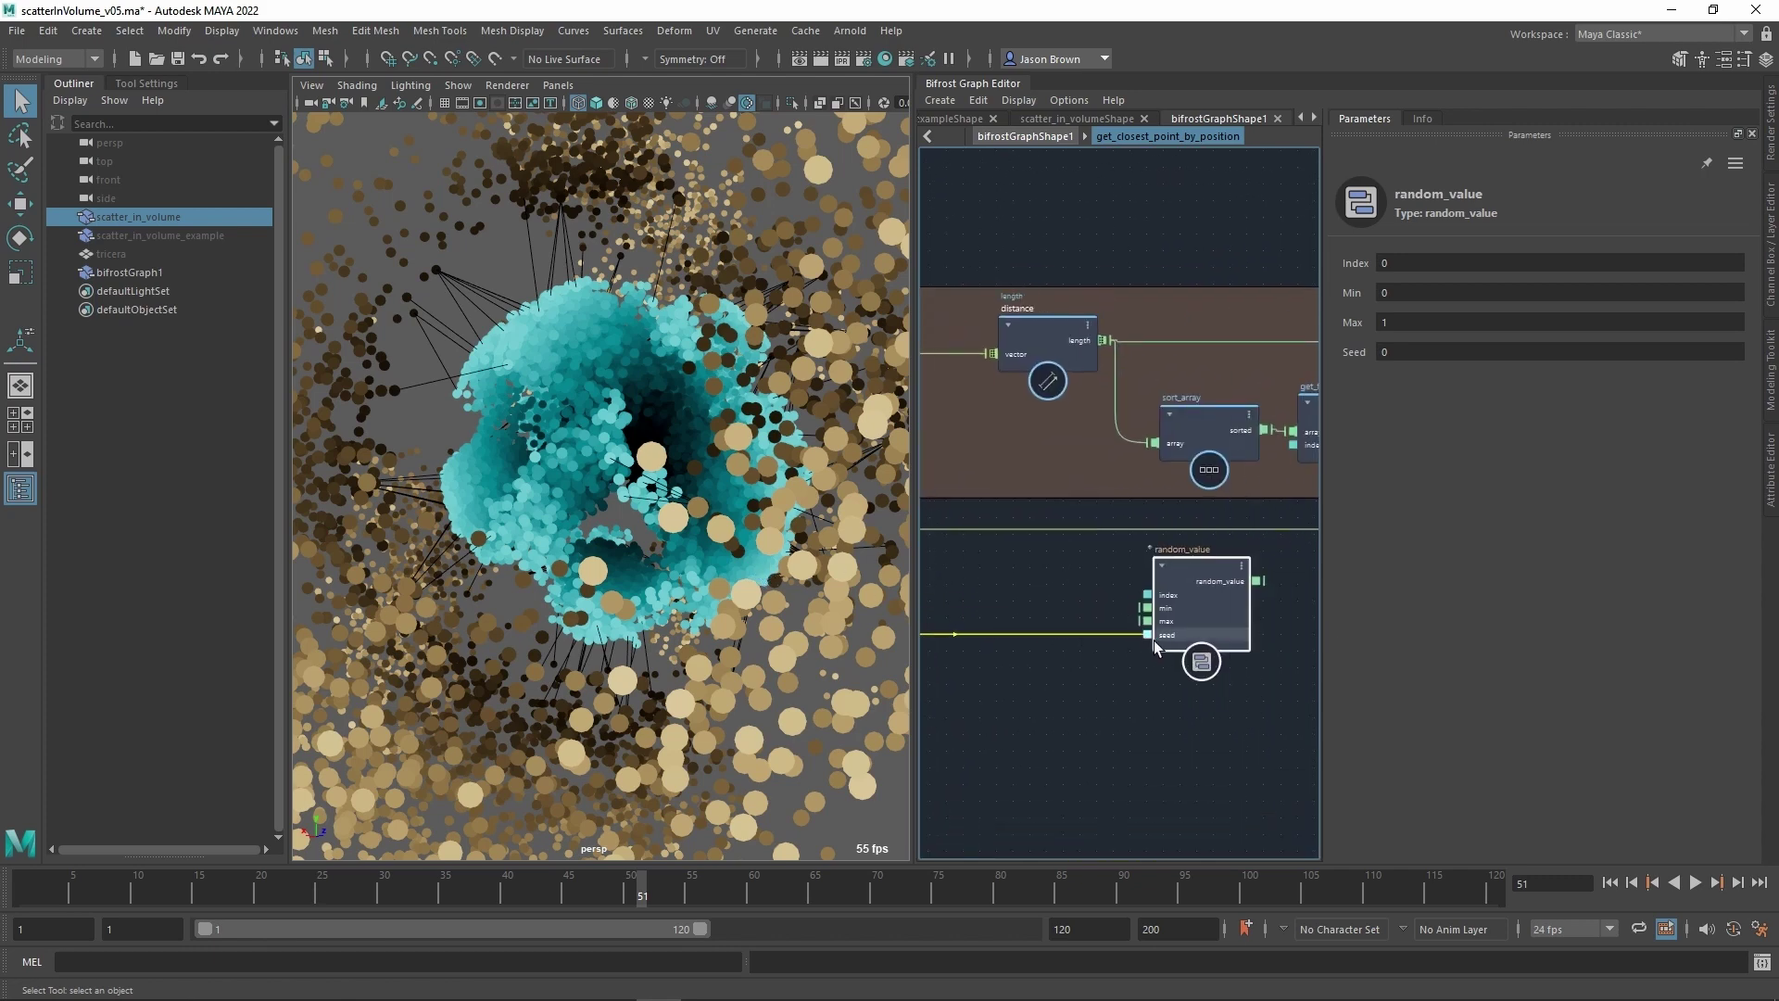
click(1150, 635)
alt+middle_drag(1108, 665, 1001, 679)
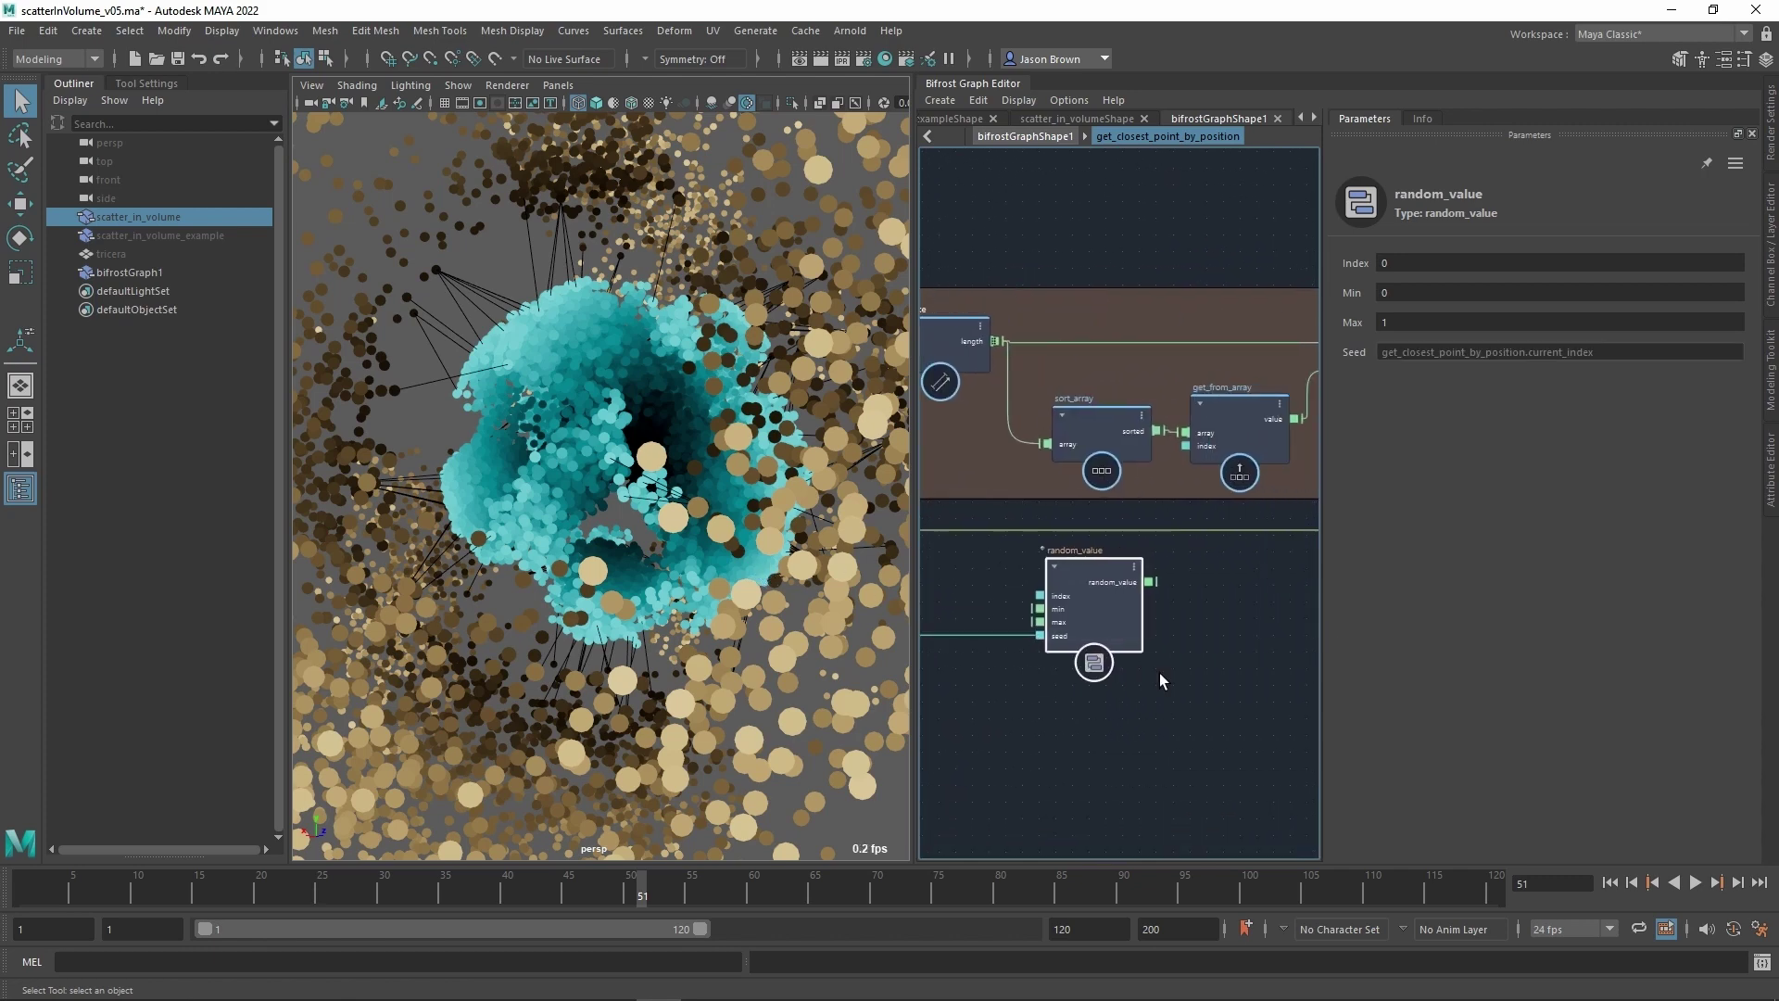
drag(1102, 582, 1106, 580)
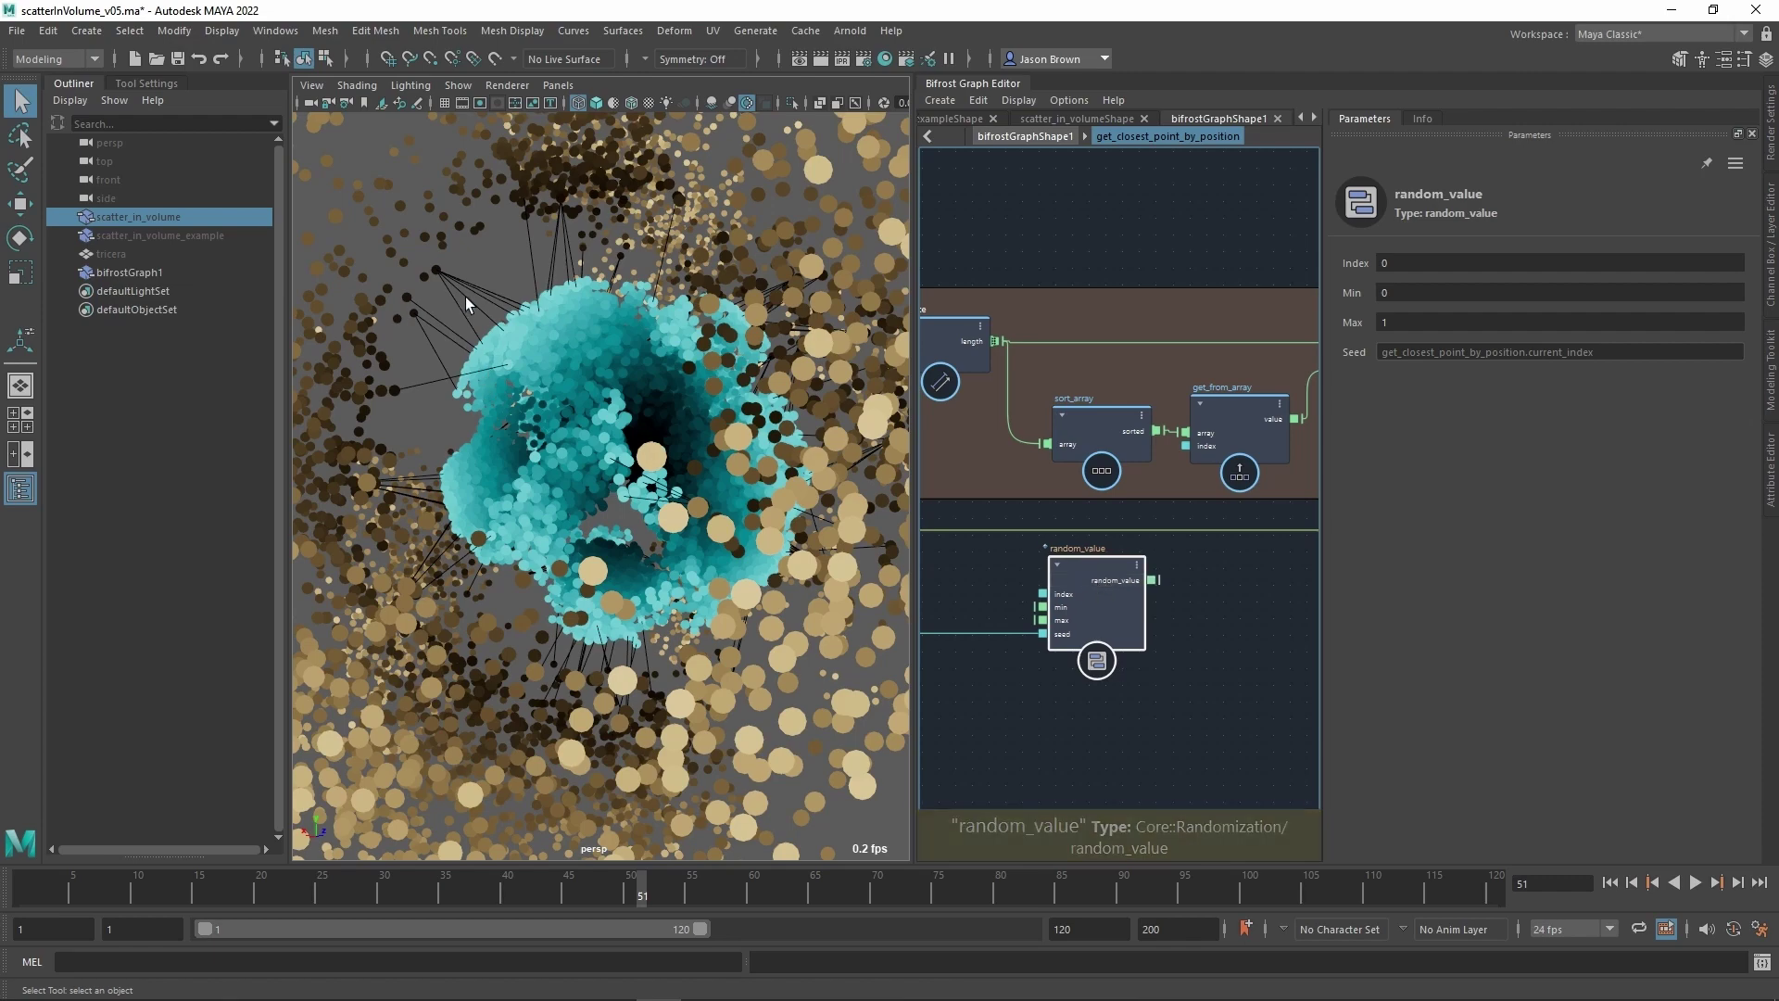
Set random_value's Max to 5 and change the value type of its max port to long.
alt+drag(466, 304, 441, 305)
click(1265, 433)
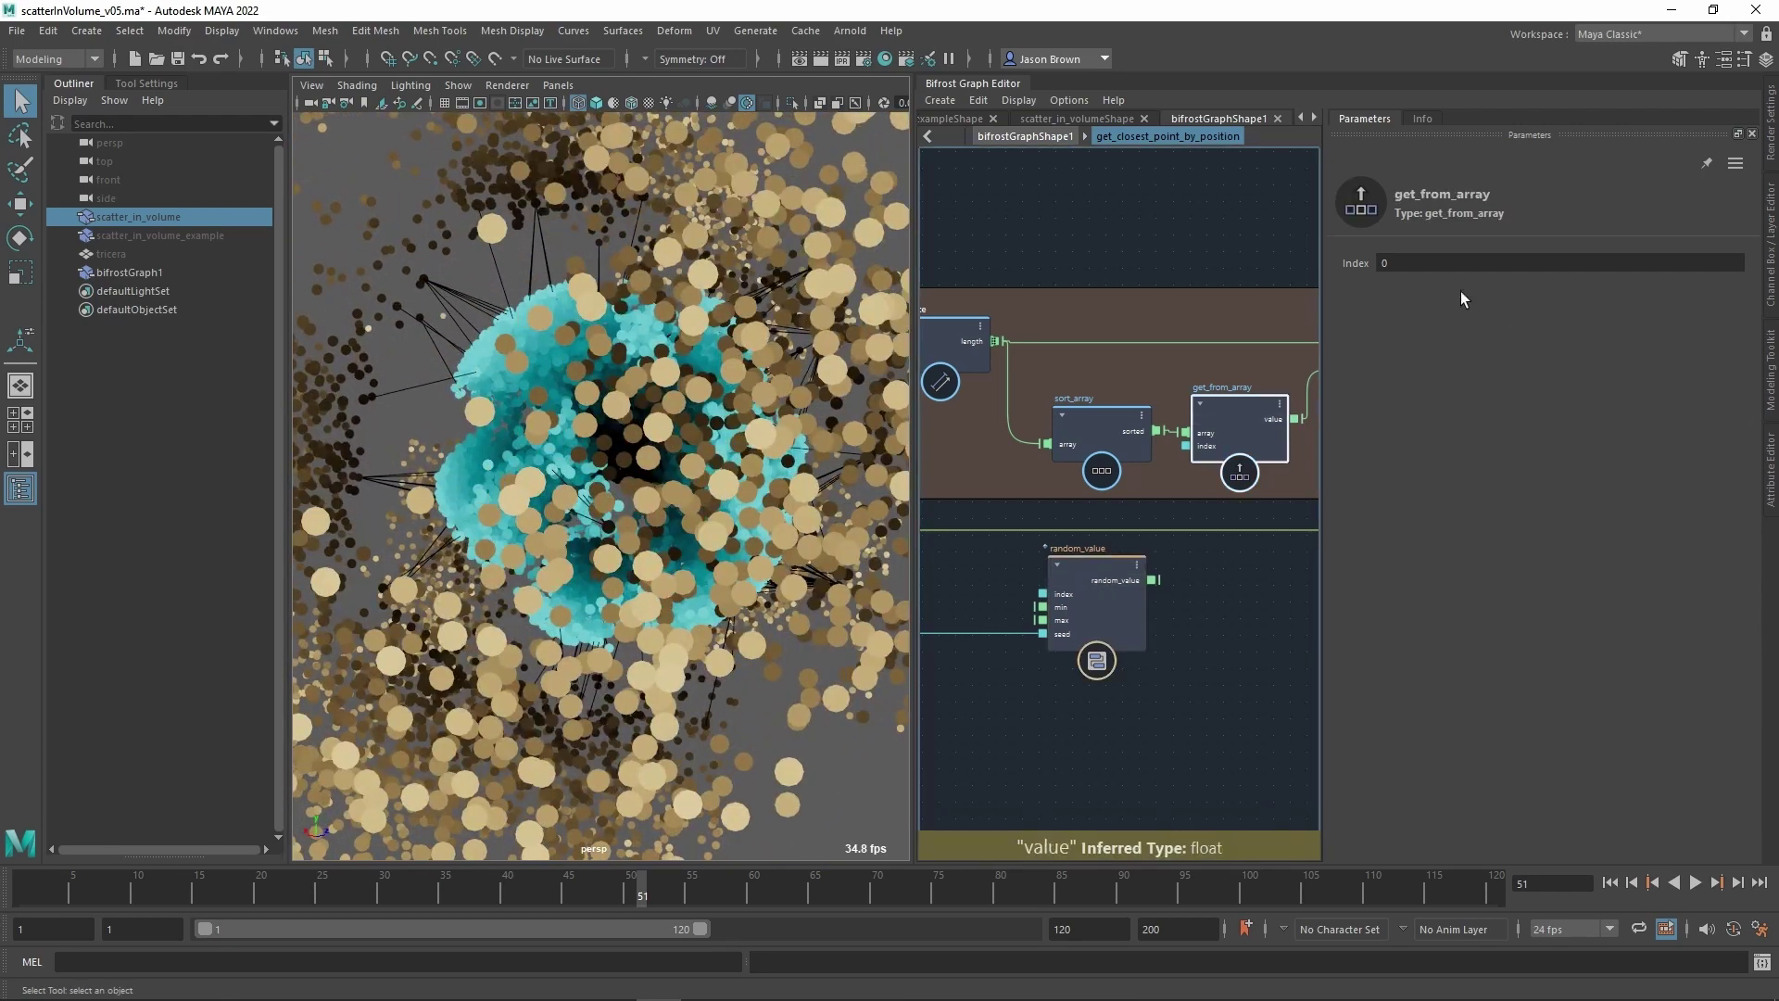
click(1095, 582)
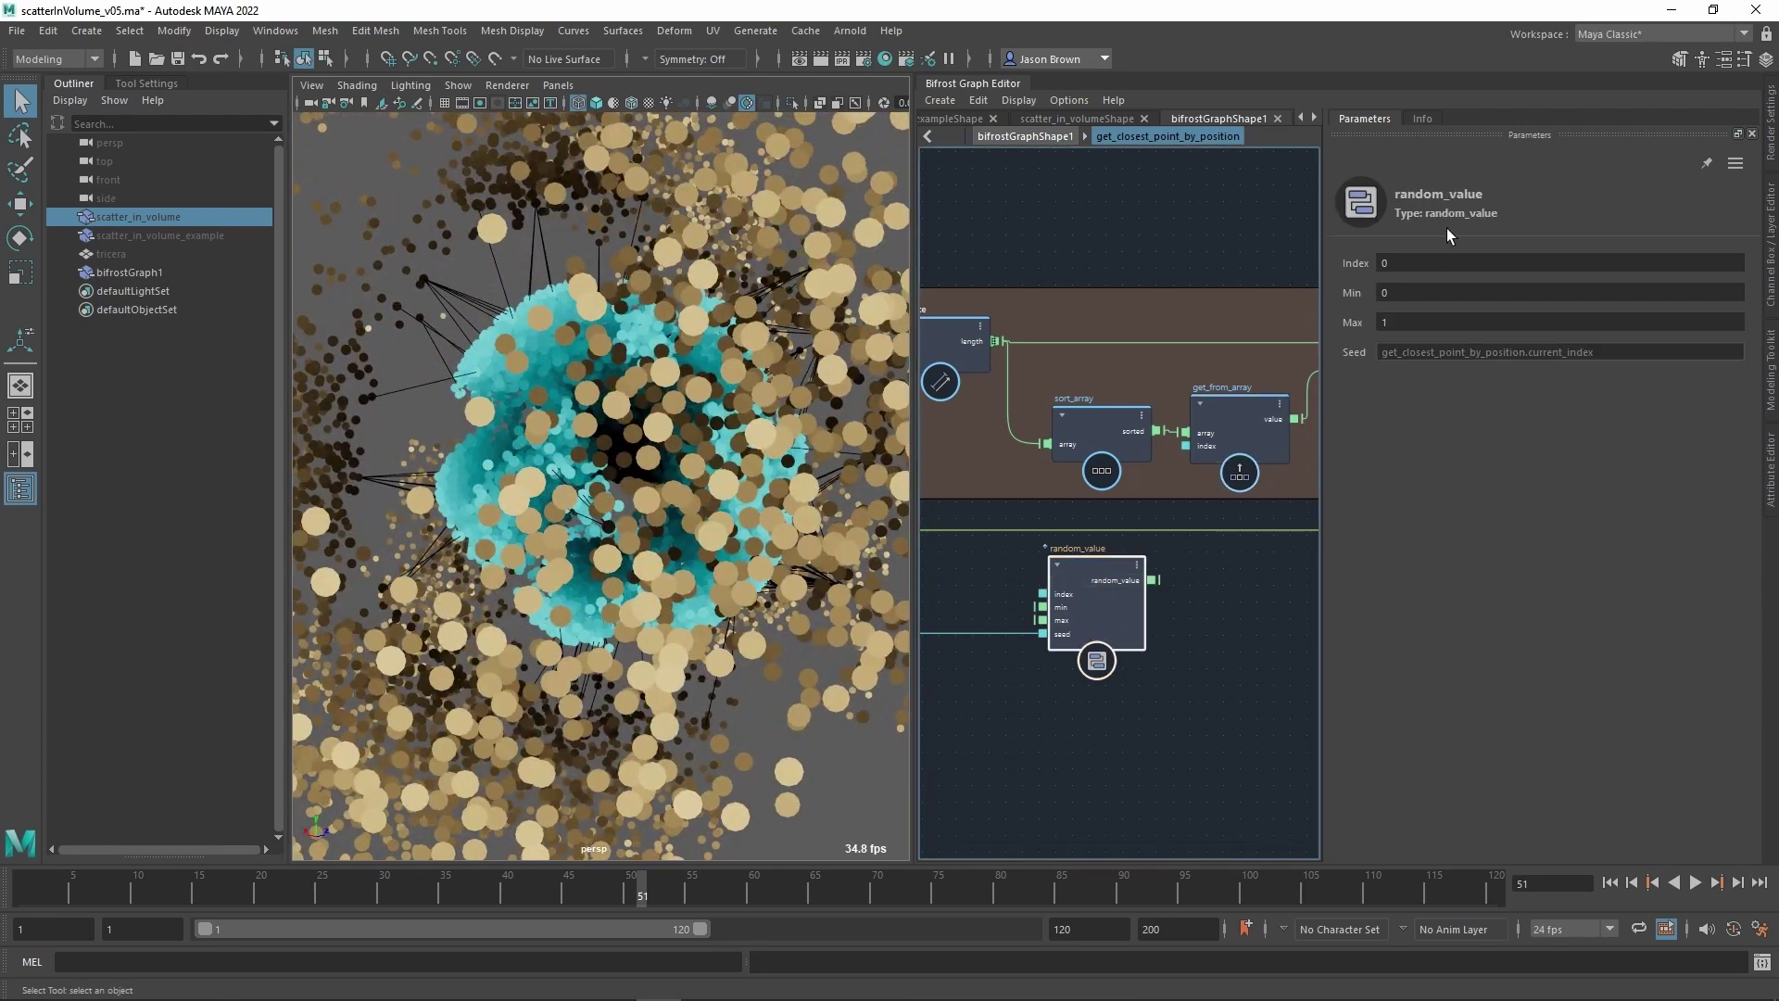
click(1411, 332)
alt+middle_drag(1231, 684, 1252, 706)
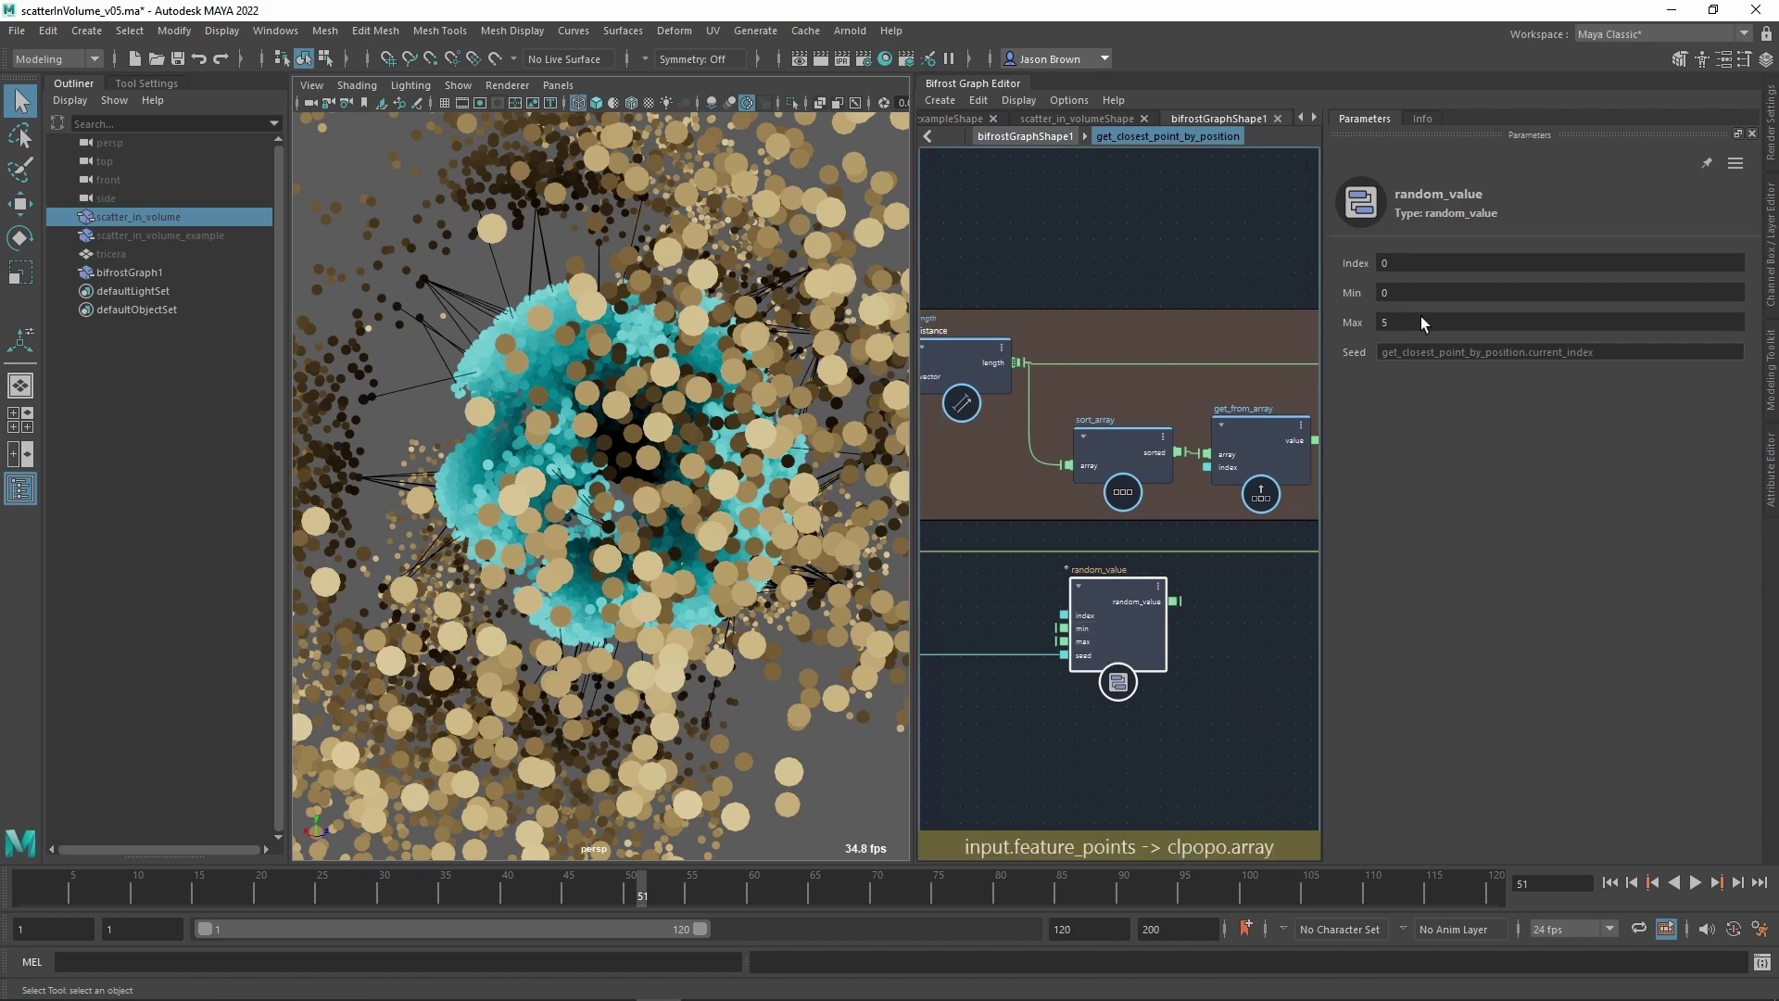
right_click(1079, 650)
mouse_move(1172, 676)
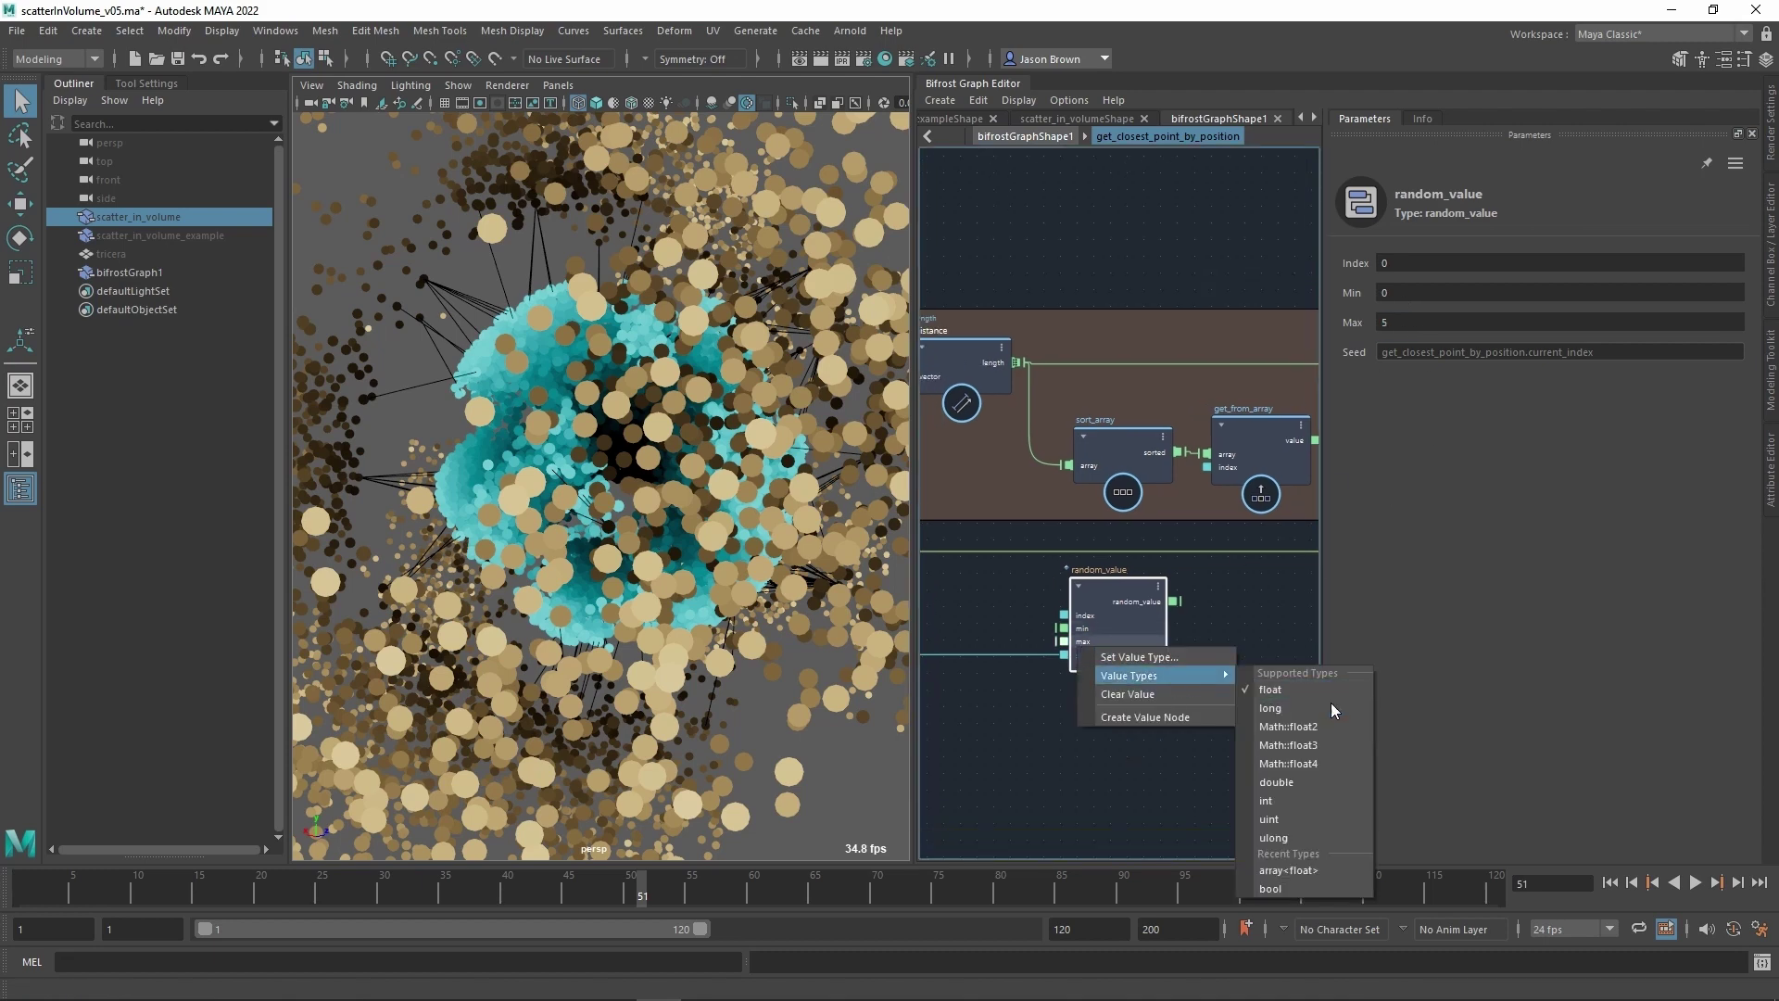
click(1264, 727)
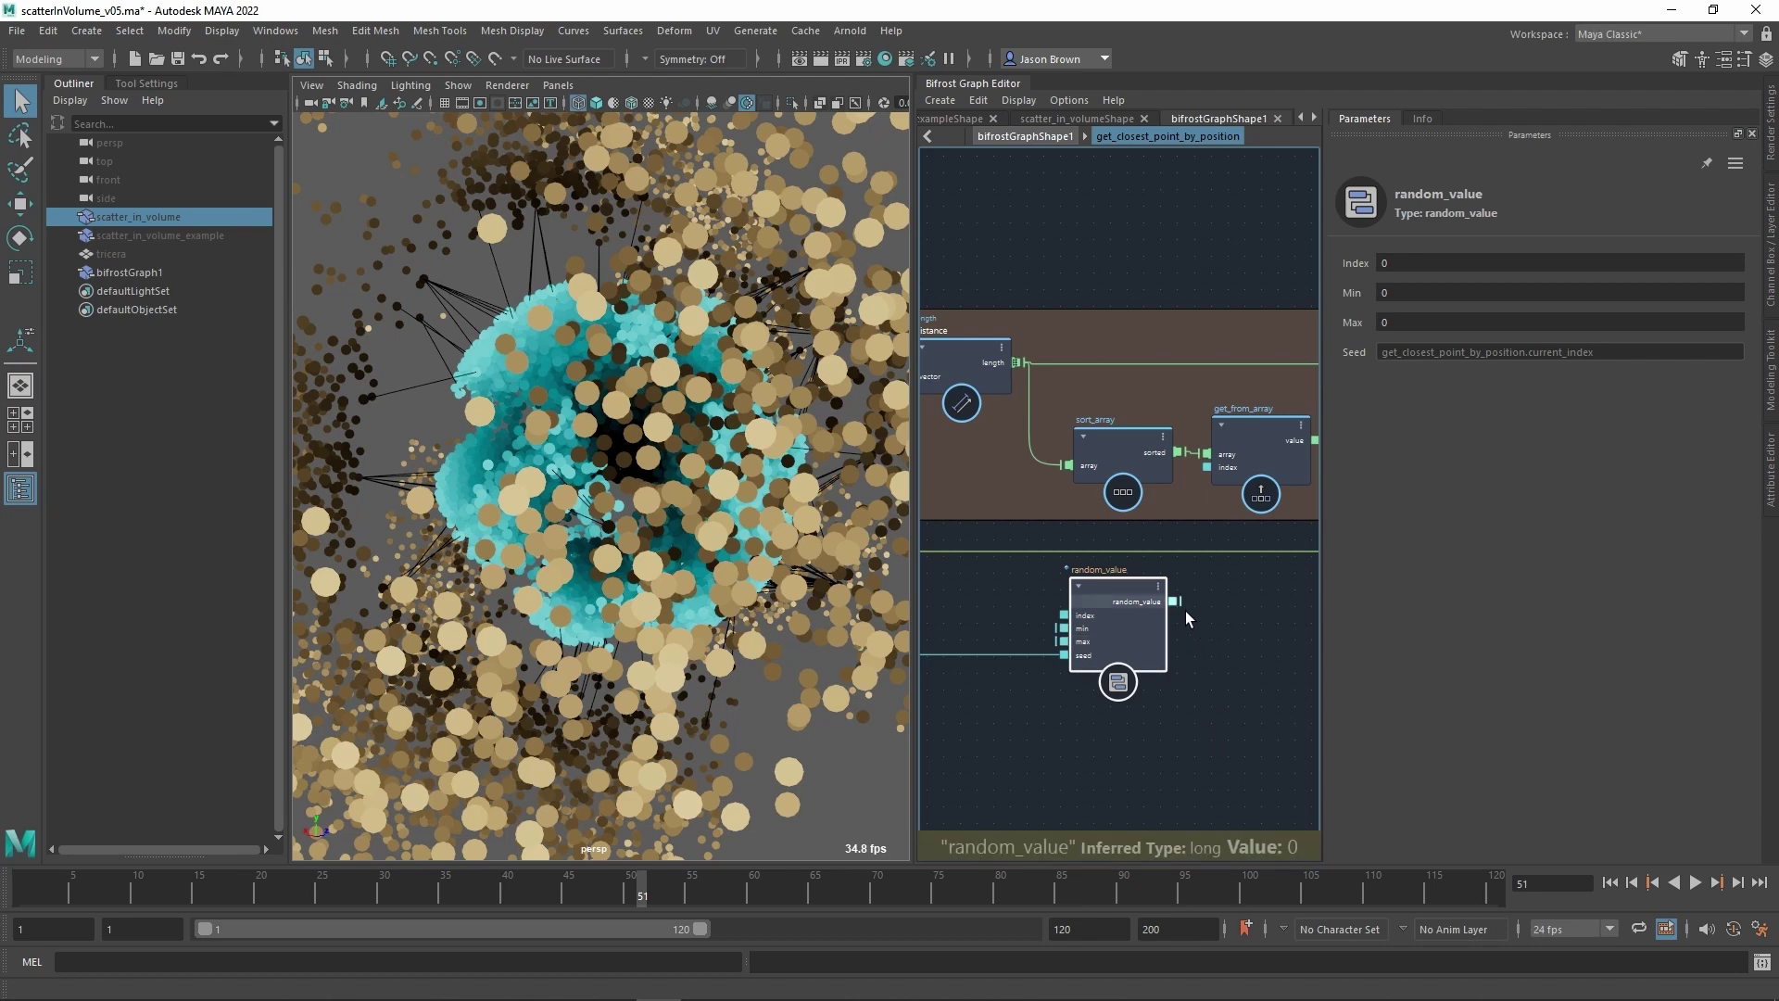
Connect random_value's output to get_from_array's index port and set random_value's Max to 5.
drag(1175, 601, 1227, 471)
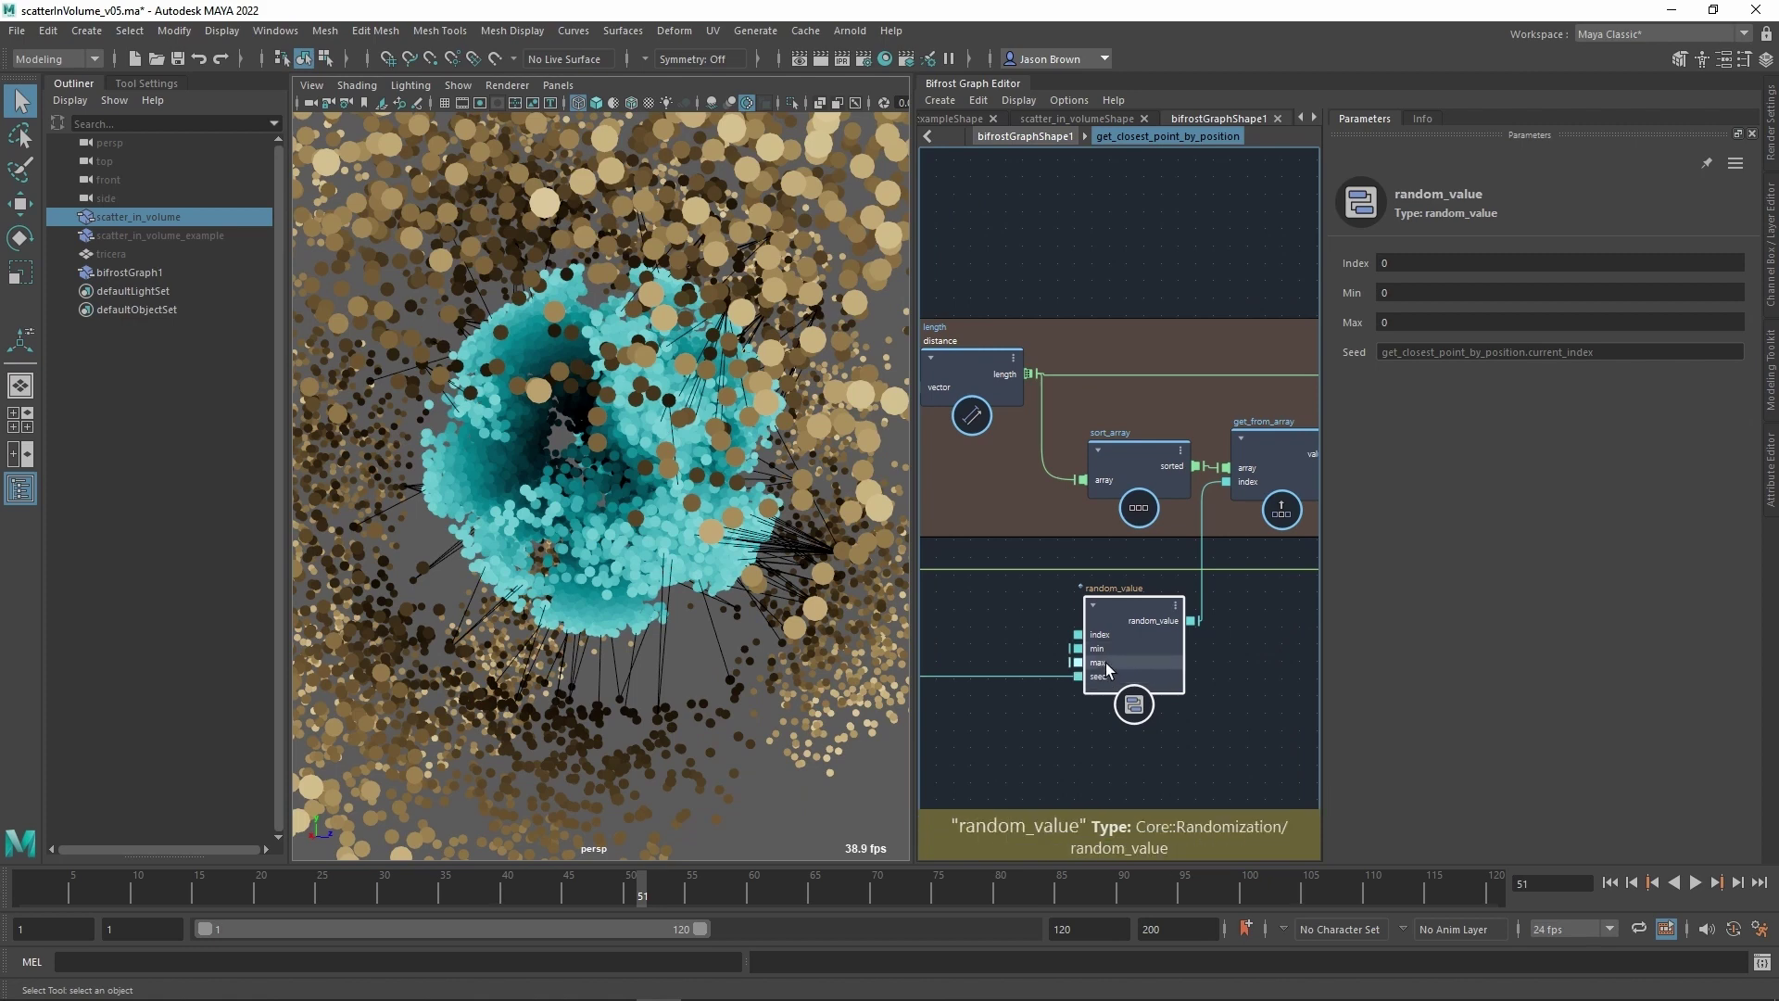
click(1433, 326)
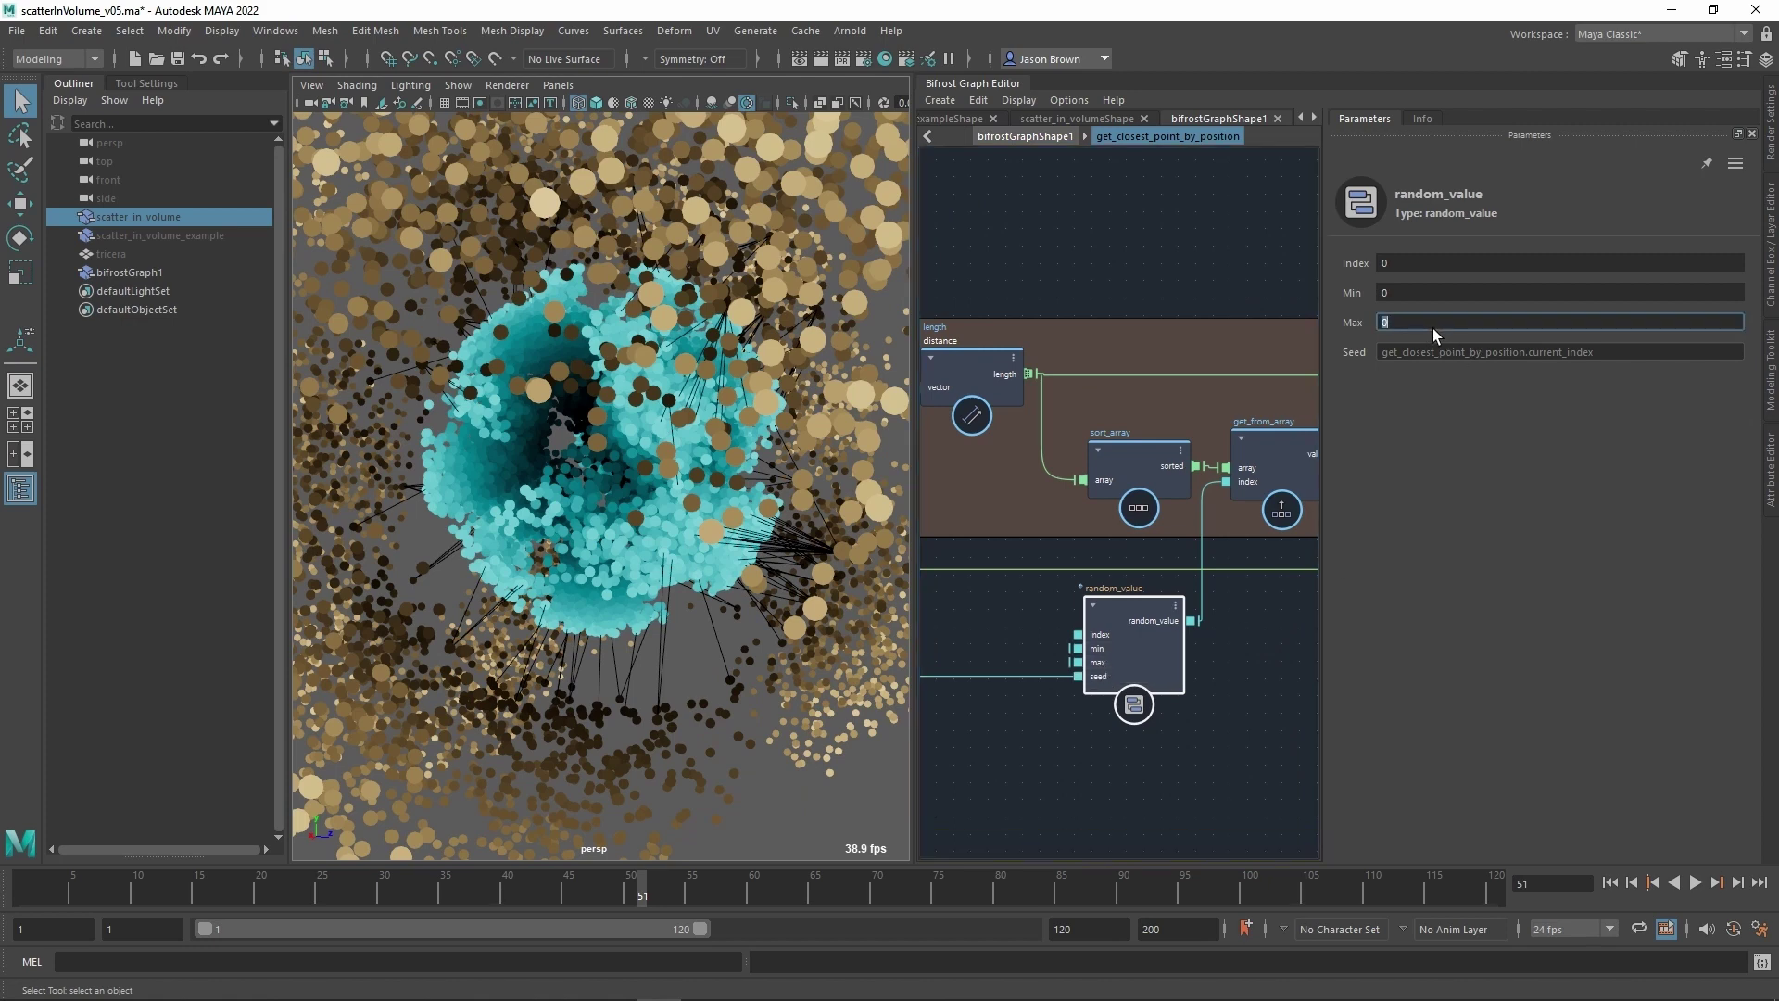
alt+drag(520, 654, 485, 623)
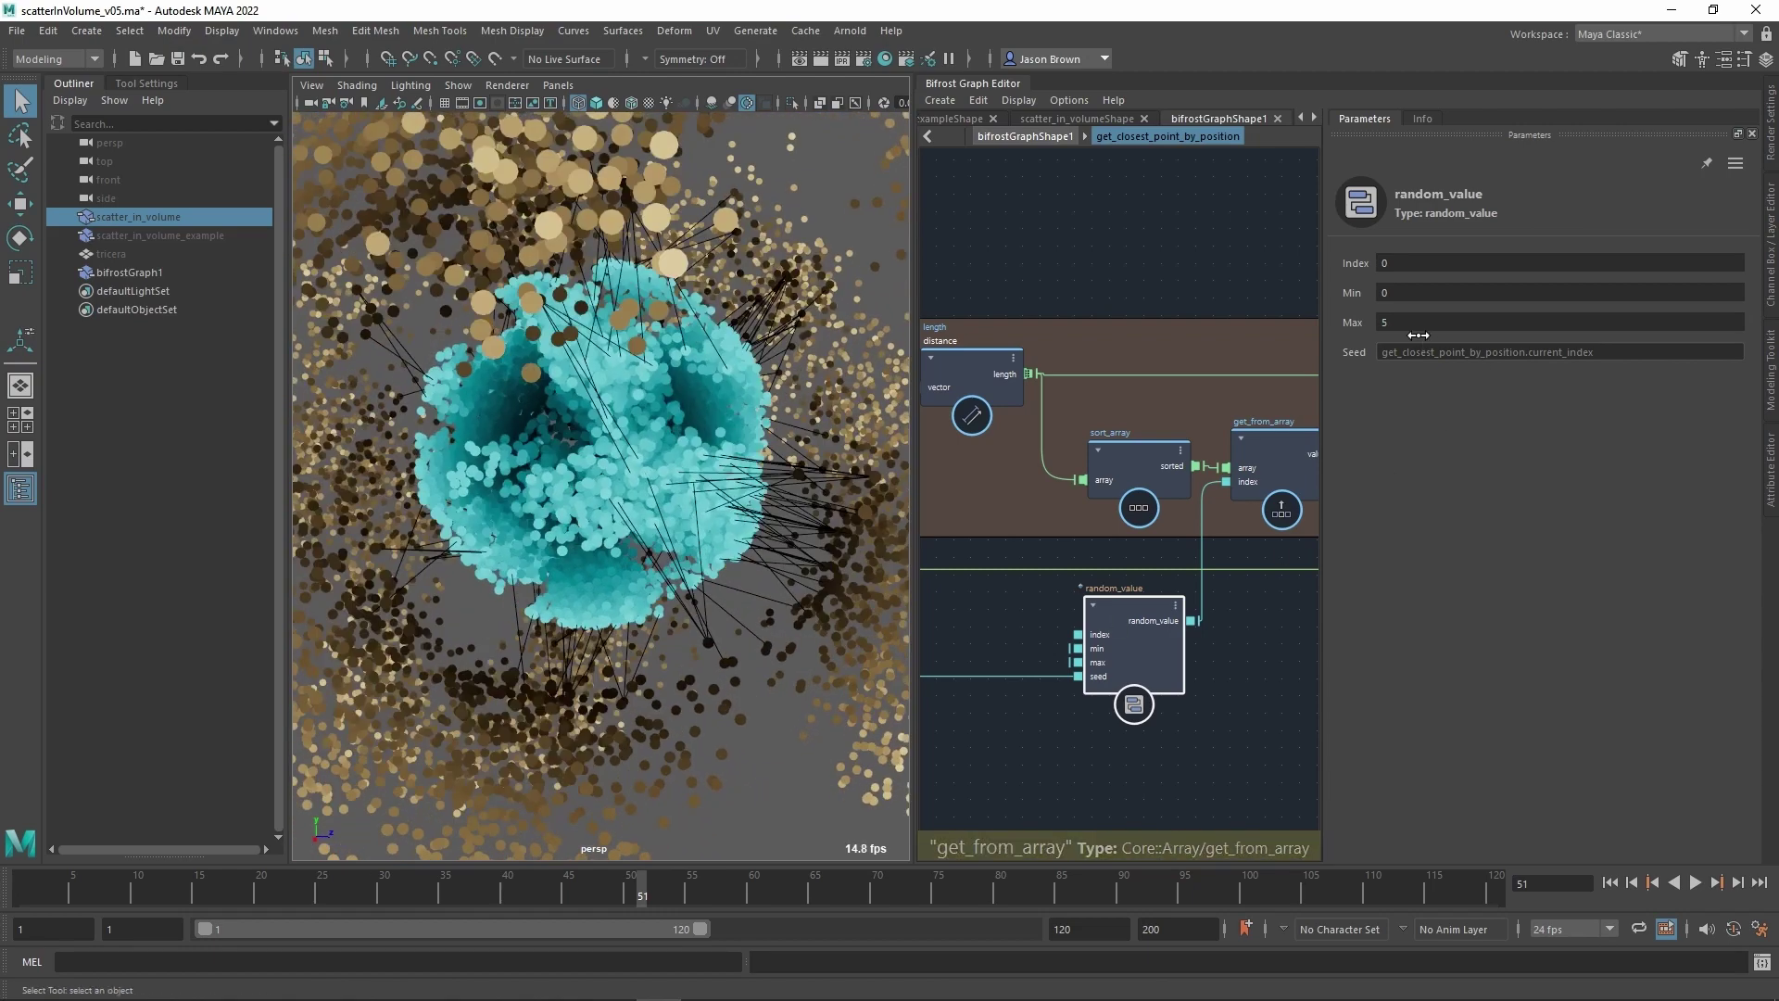
Raise random_value's Max to 15 and examine how the strands spread around the turquoise points.
middle_drag(1411, 329, 1504, 348)
drag(1503, 349, 1538, 354)
middle_drag(1538, 353, 1520, 355)
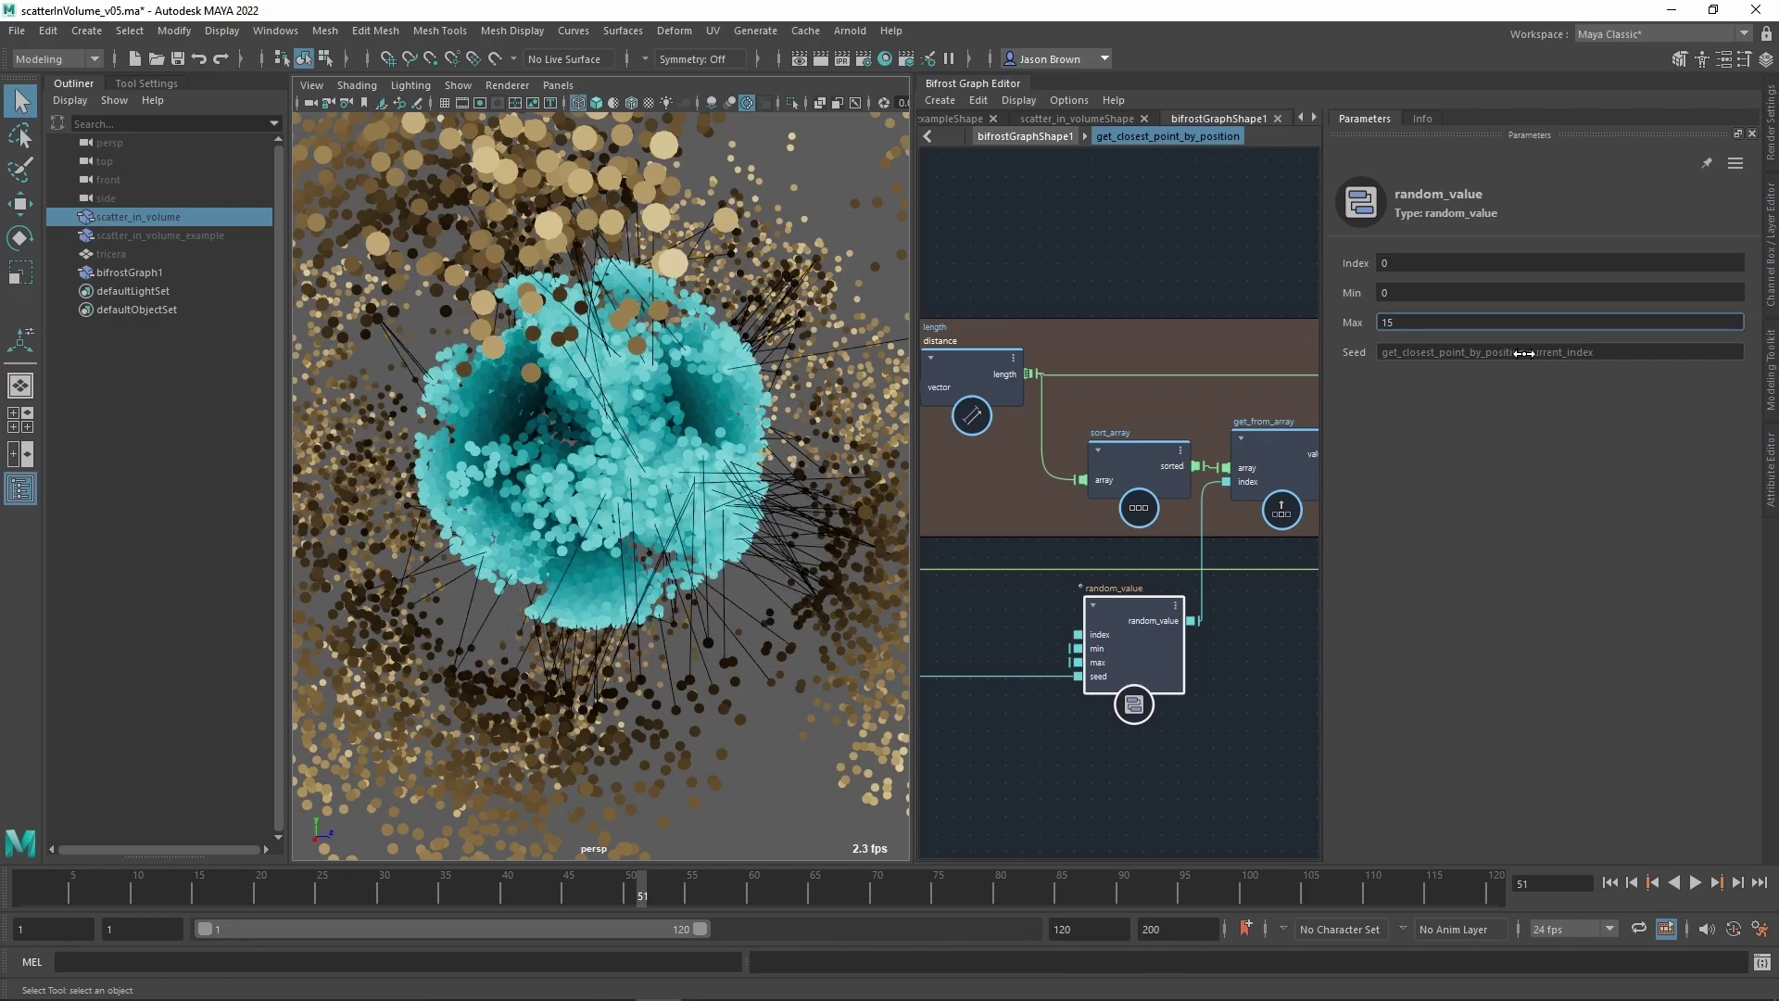
alt+drag(567, 354, 634, 432)
alt+right_drag(635, 431, 686, 437)
alt+middle_drag(686, 437, 669, 439)
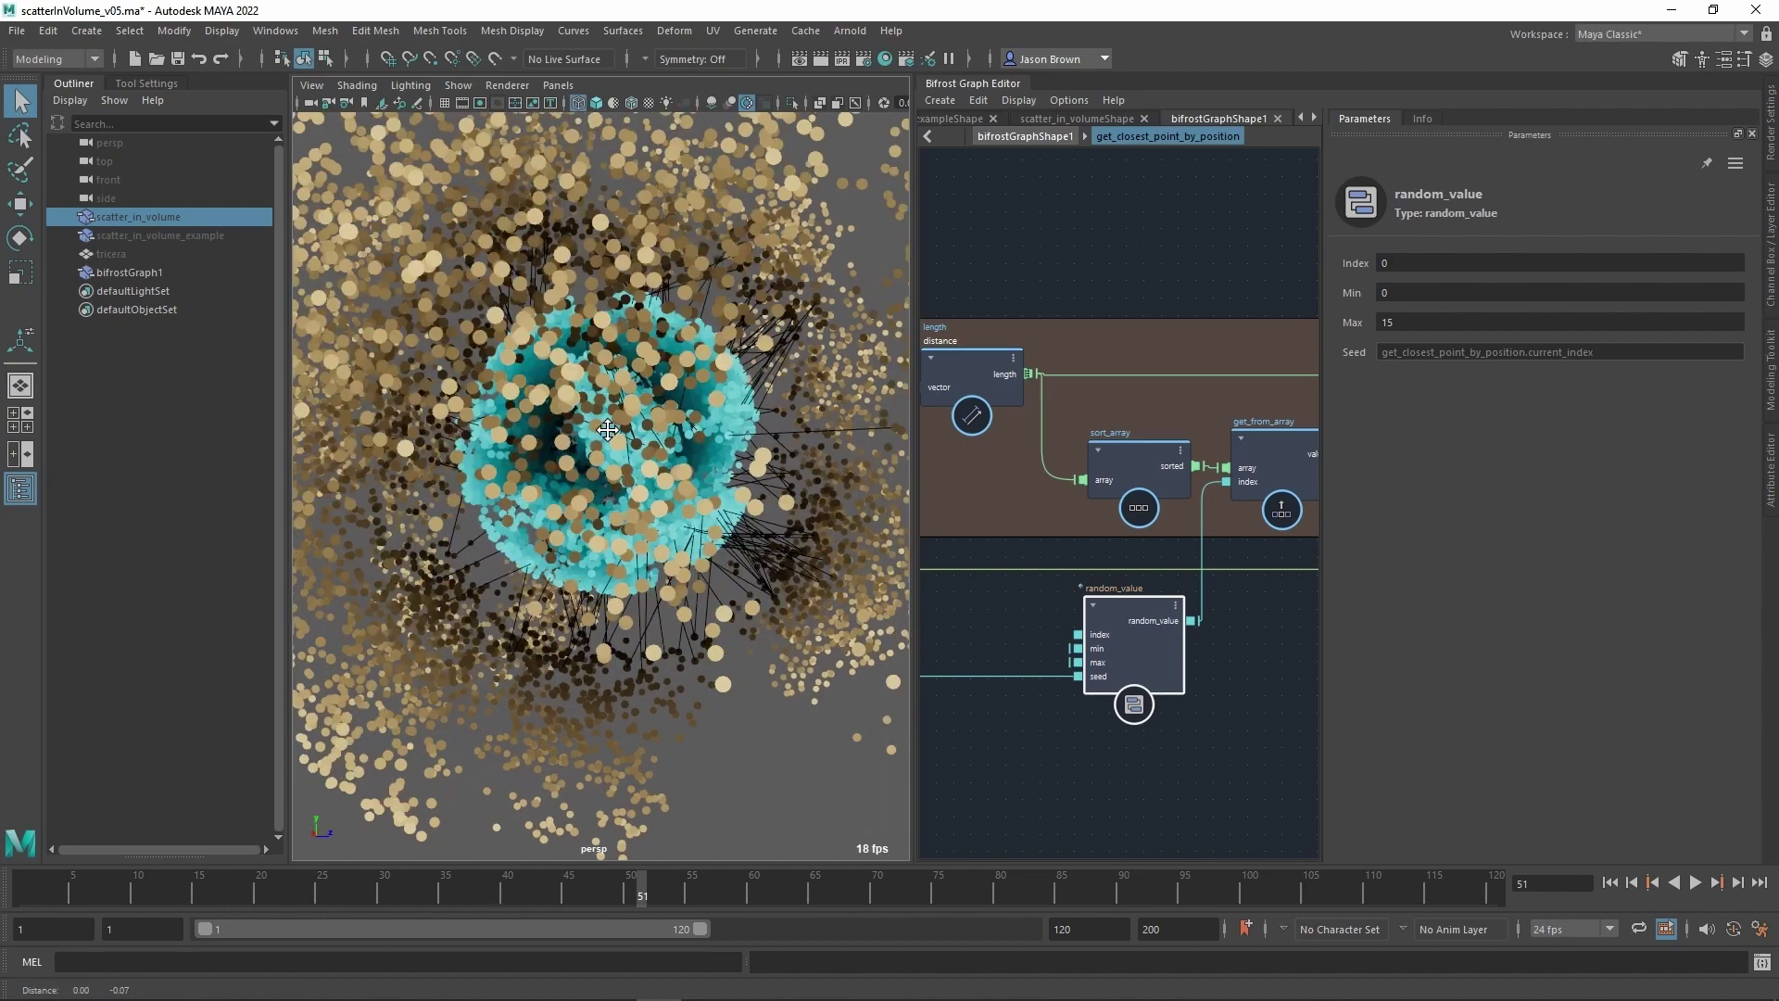
alt+right_drag(669, 438, 725, 447)
alt+middle_drag(724, 446, 647, 447)
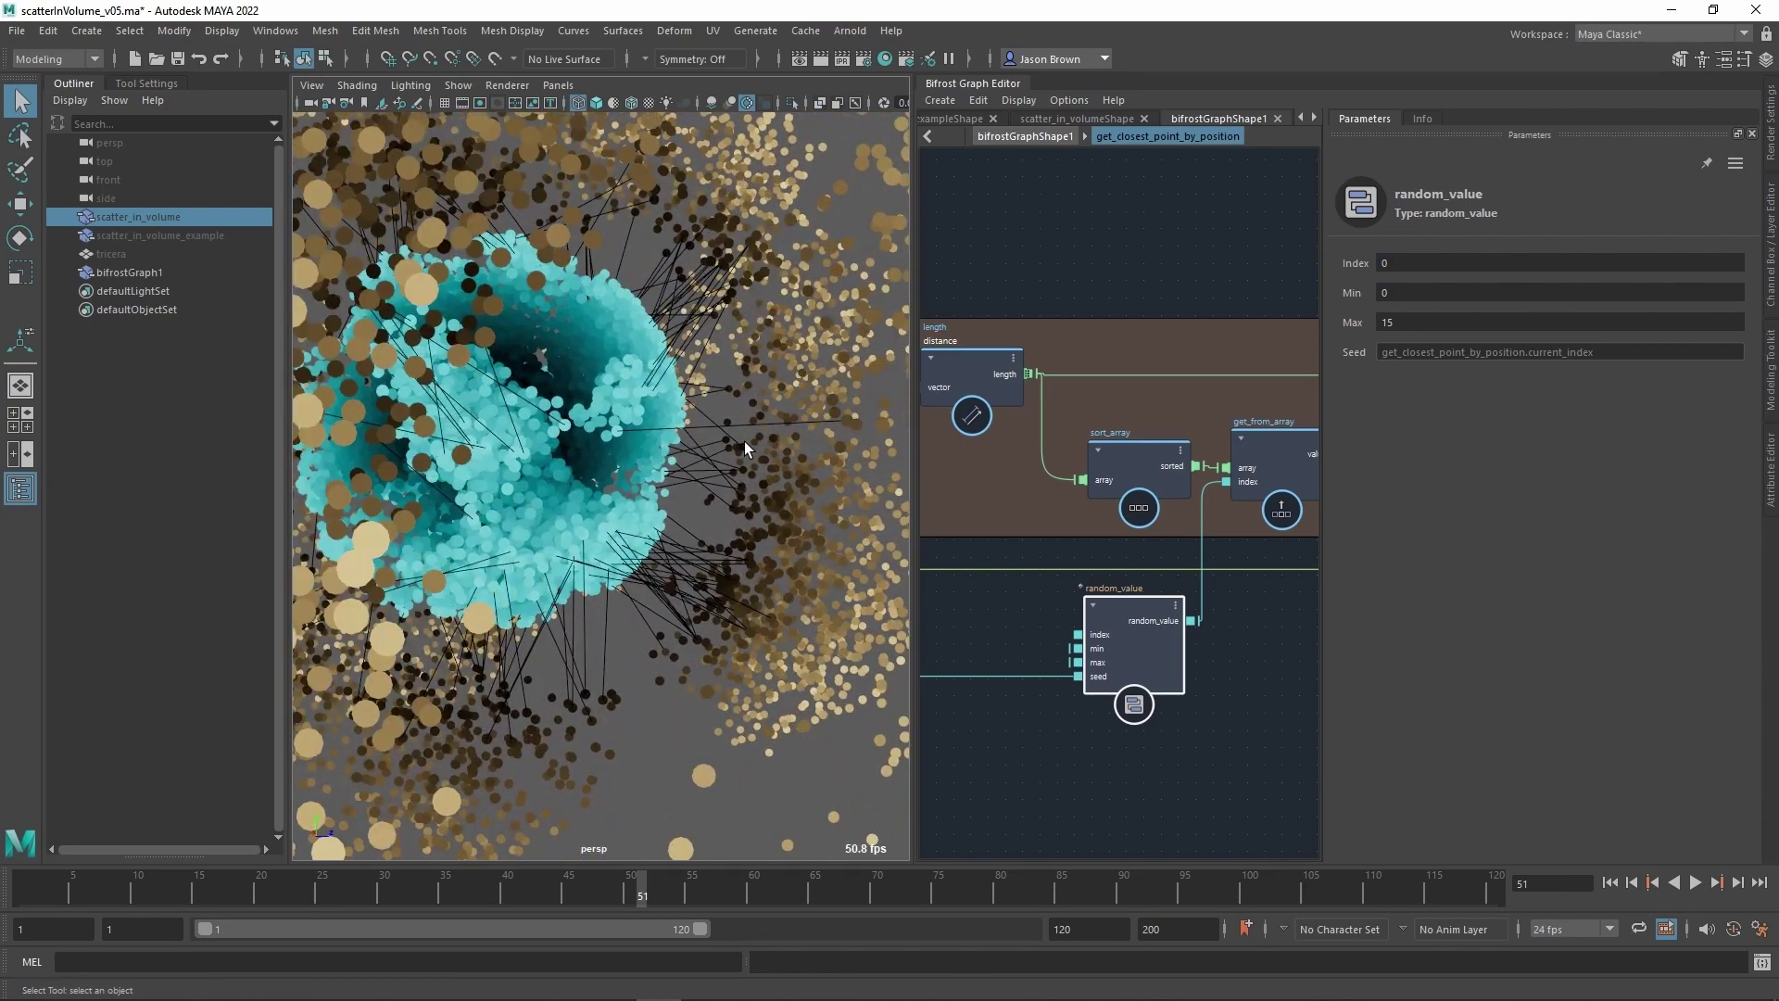
Examine from several angles and distances how the strands connect the turquoise points to the surrounding outer points.
alt+drag(741, 439, 671, 410)
alt+middle_drag(641, 349, 621, 348)
alt+right_drag(621, 349, 318, 286)
alt+drag(556, 407, 622, 415)
alt+right_drag(574, 412, 704, 413)
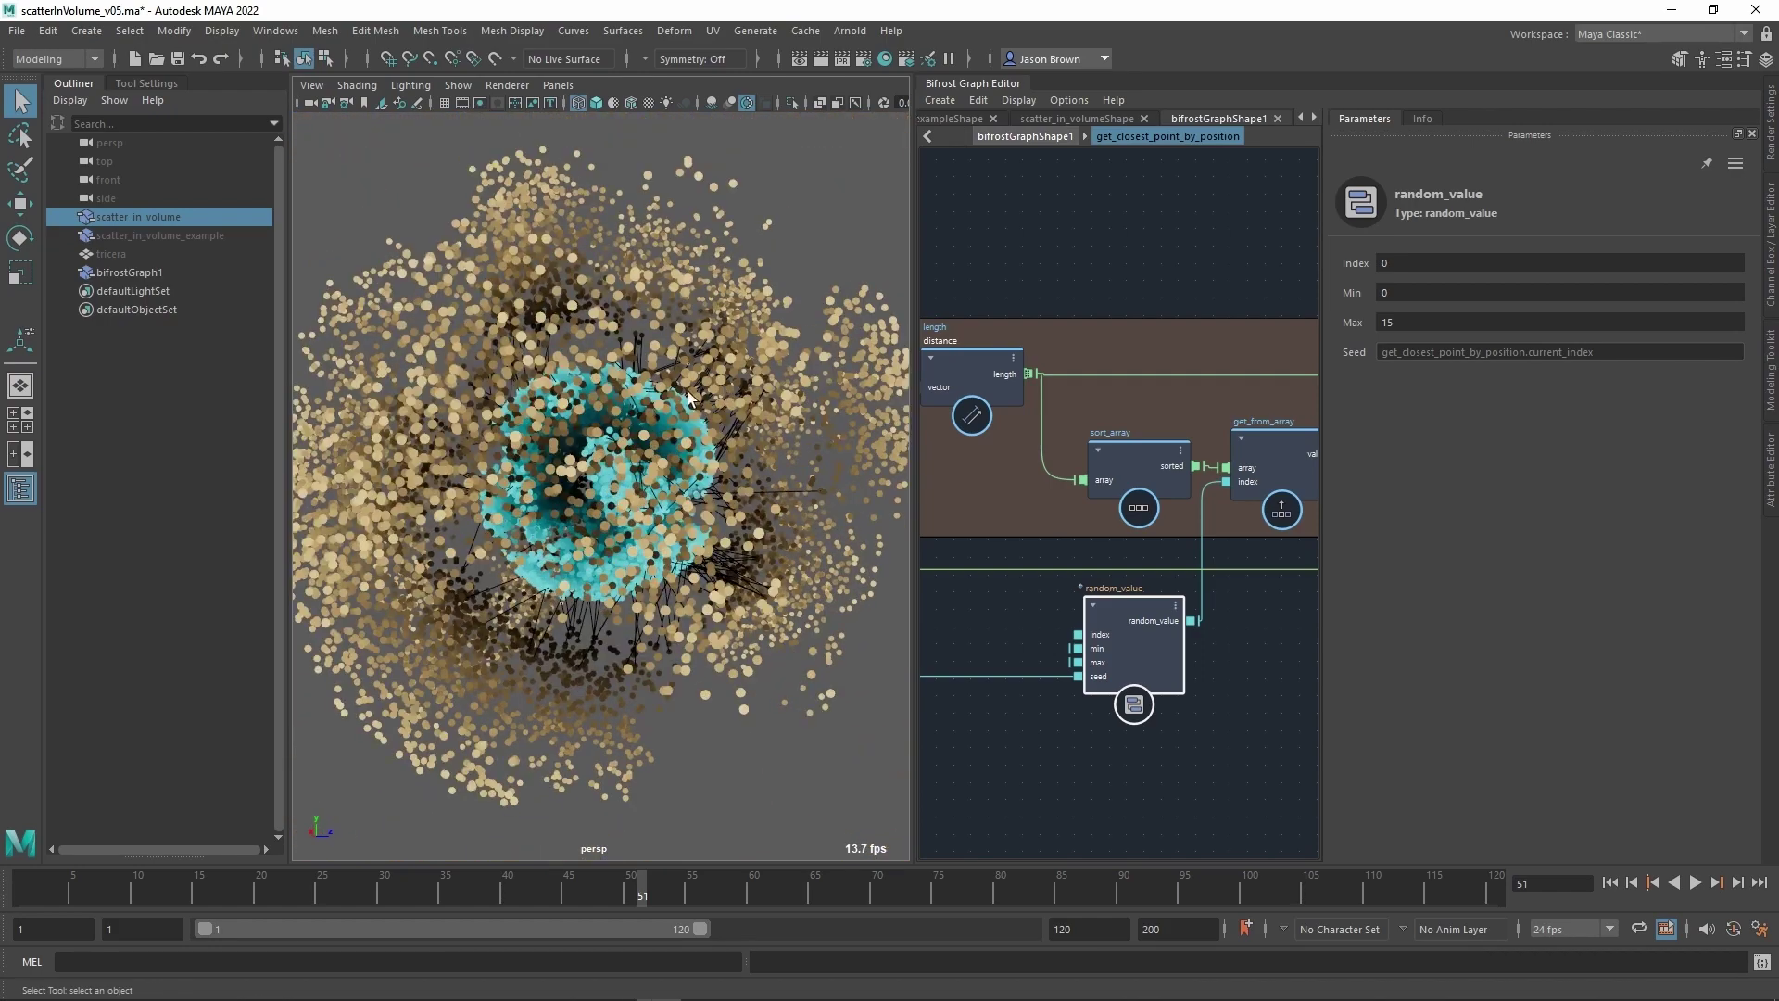
alt+drag(544, 409, 639, 412)
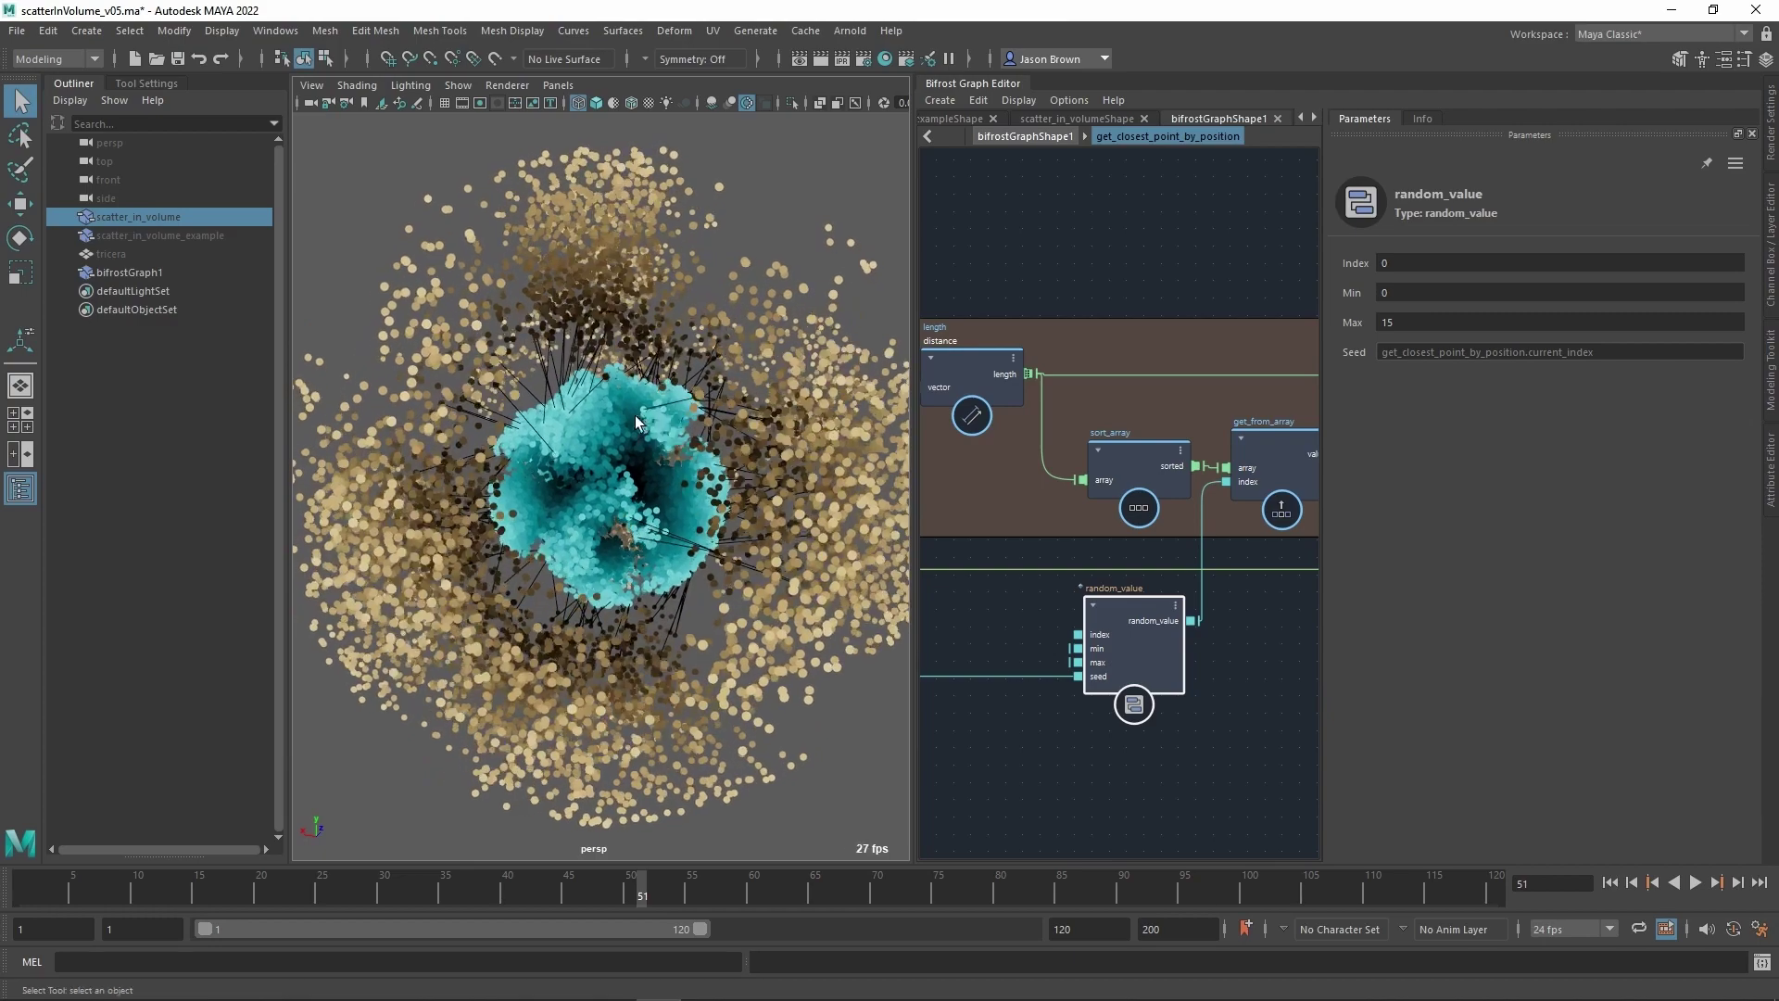
alt+middle_drag(593, 362, 626, 445)
alt+right_drag(556, 450, 704, 449)
alt+drag(629, 449, 584, 381)
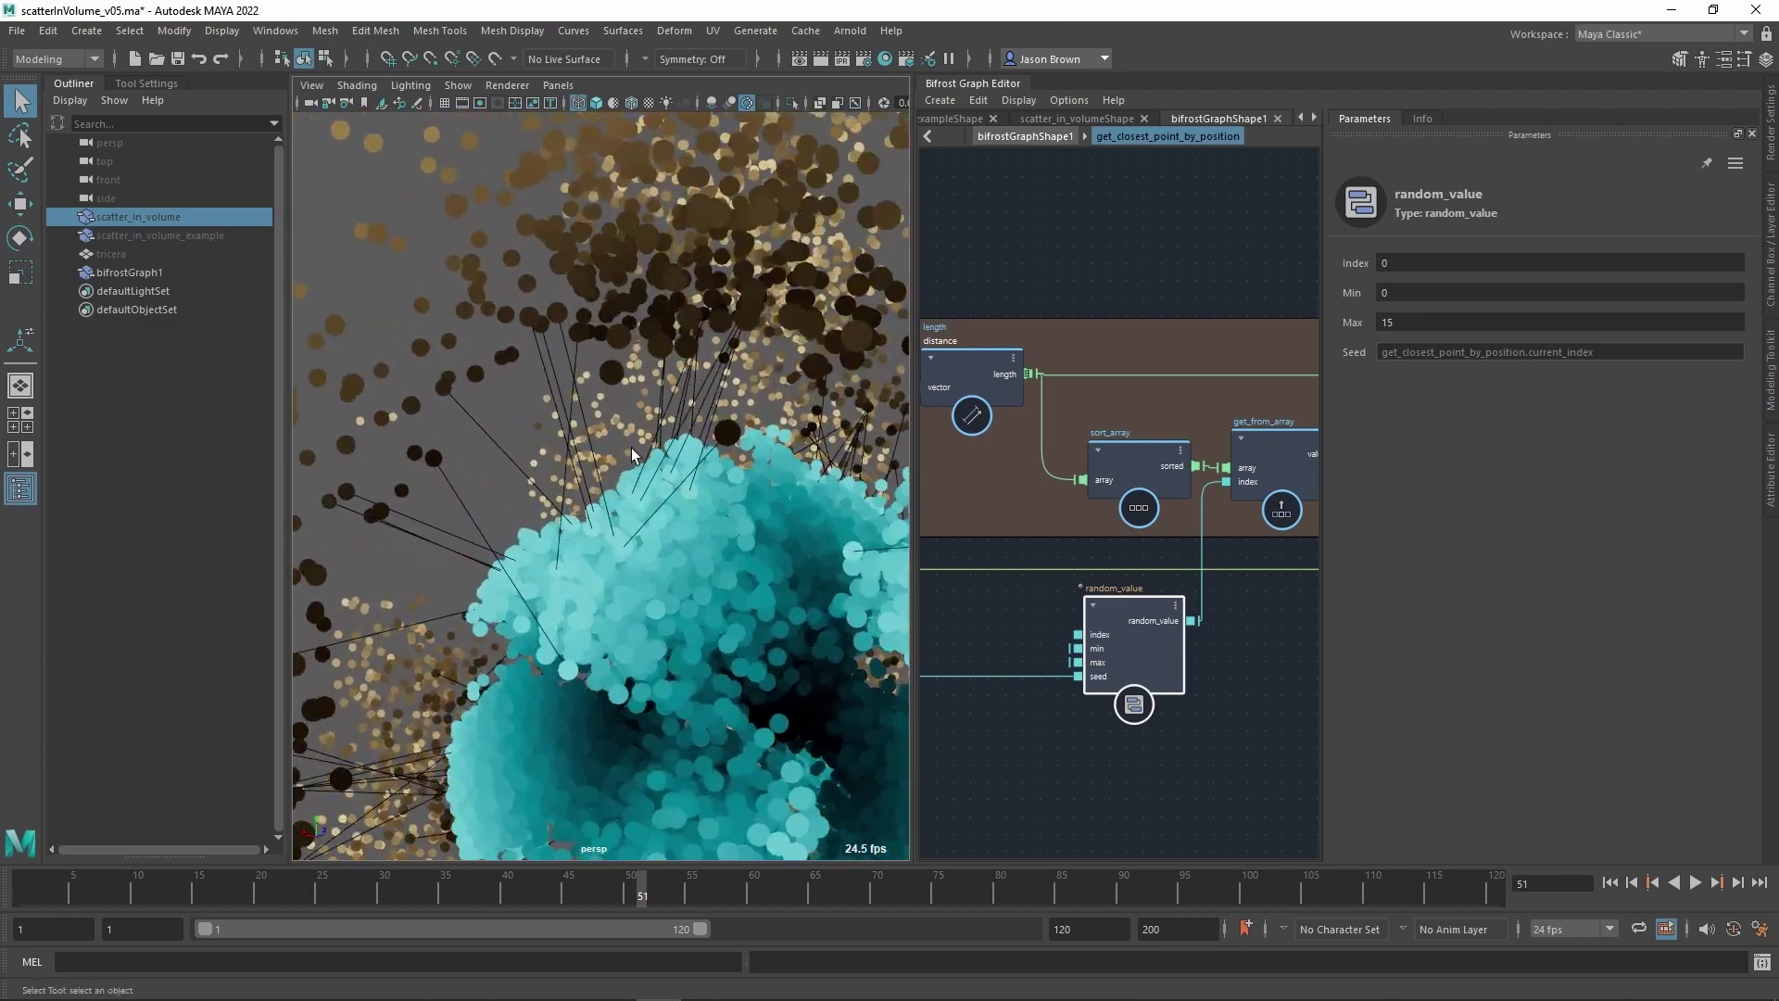
alt+right_drag(547, 401, 333, 401)
alt+drag(601, 435, 674, 537)
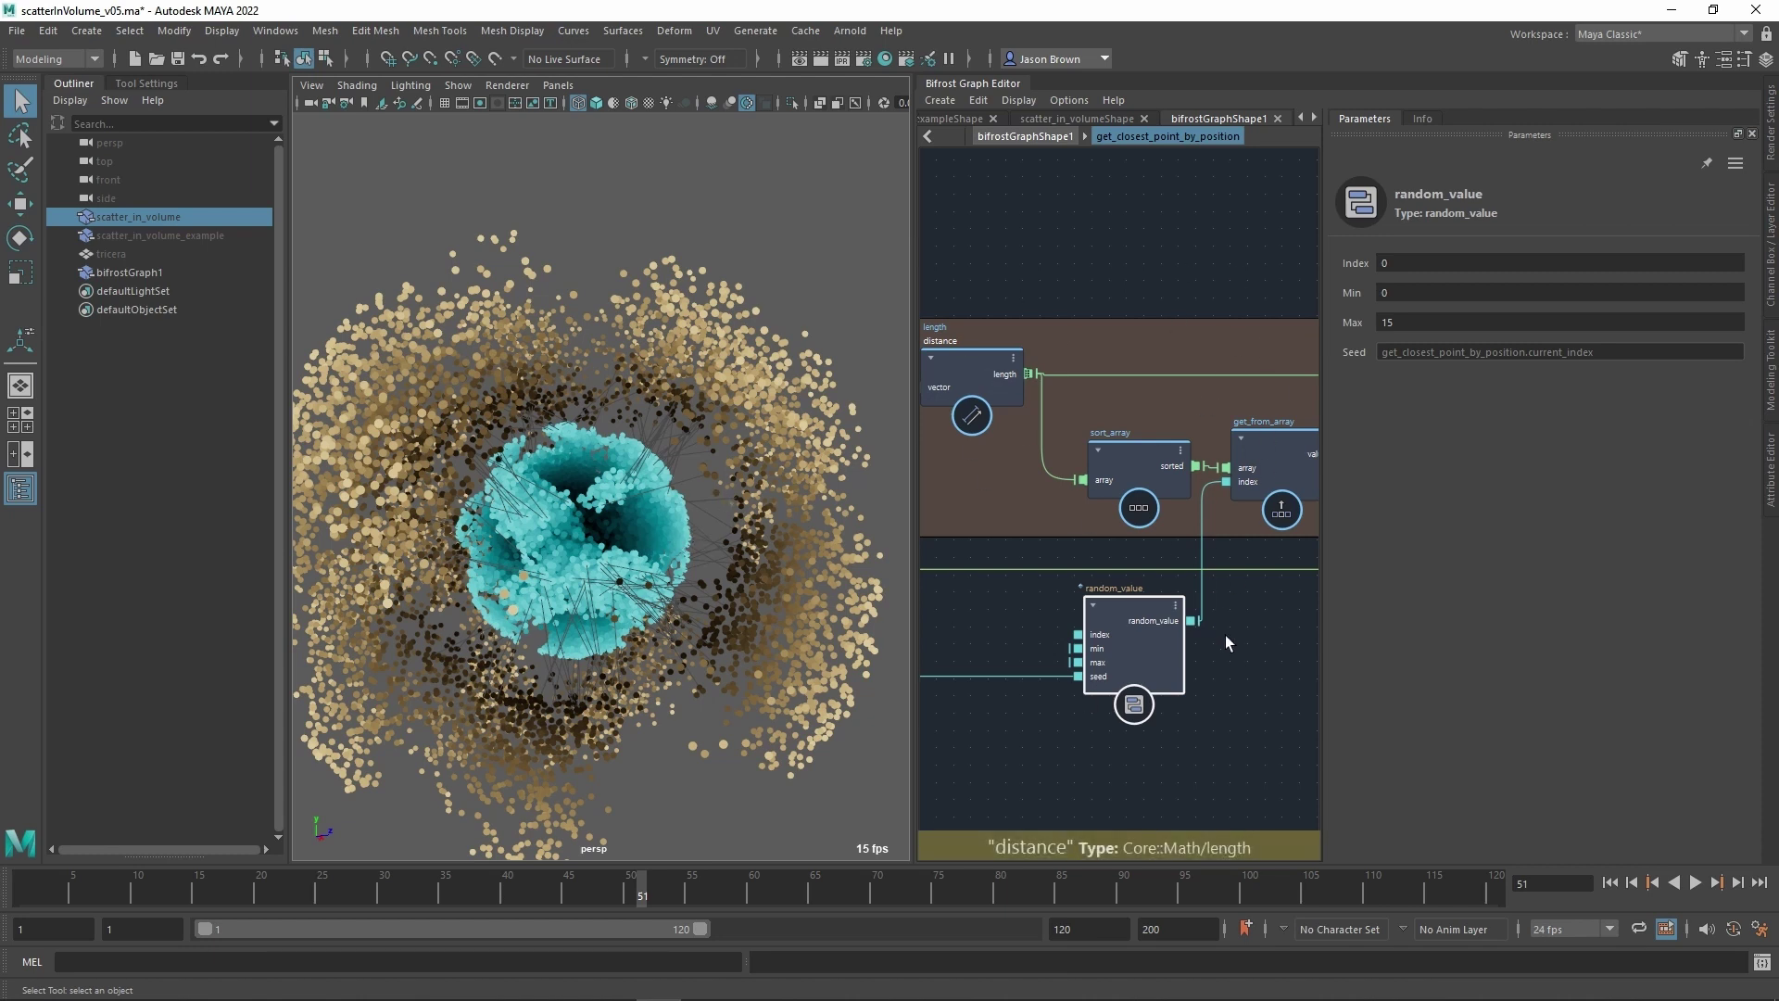
Set random_value's Min to 5.
scroll(1226, 635, down, 3)
scroll(1181, 604, up, 1)
alt+middle_drag(1283, 640, 1195, 629)
scroll(1181, 629, up, 1)
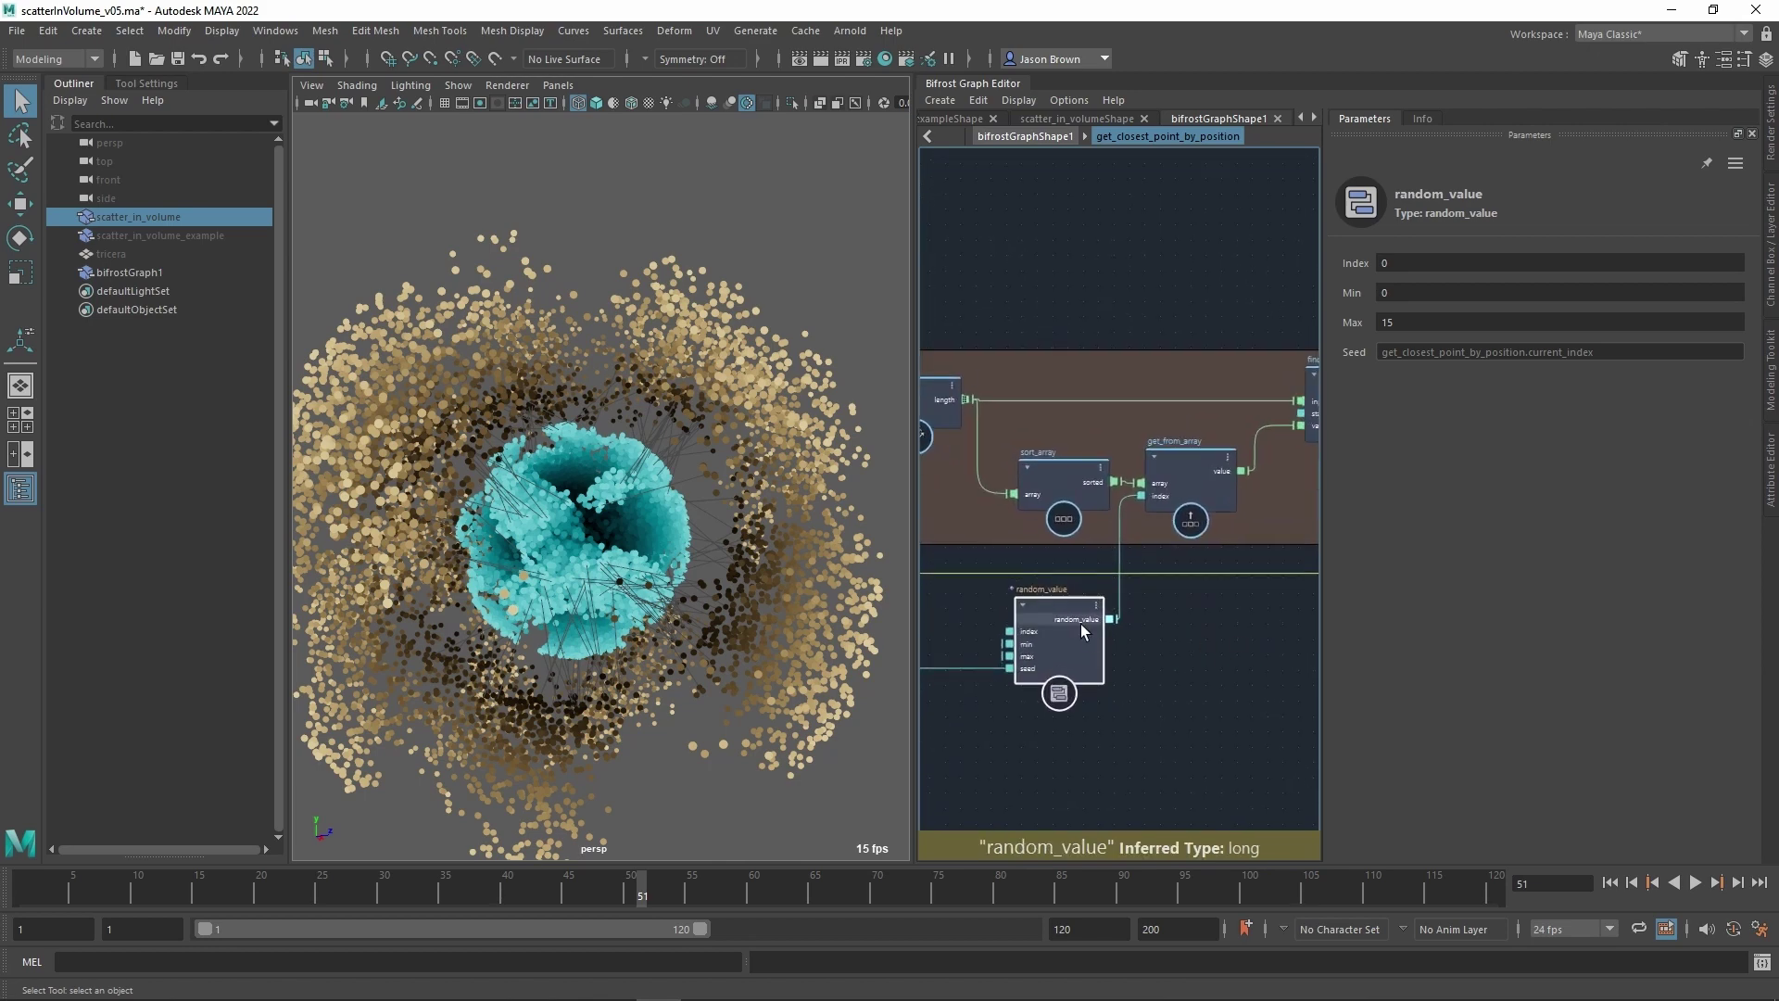
double_click(1399, 293)
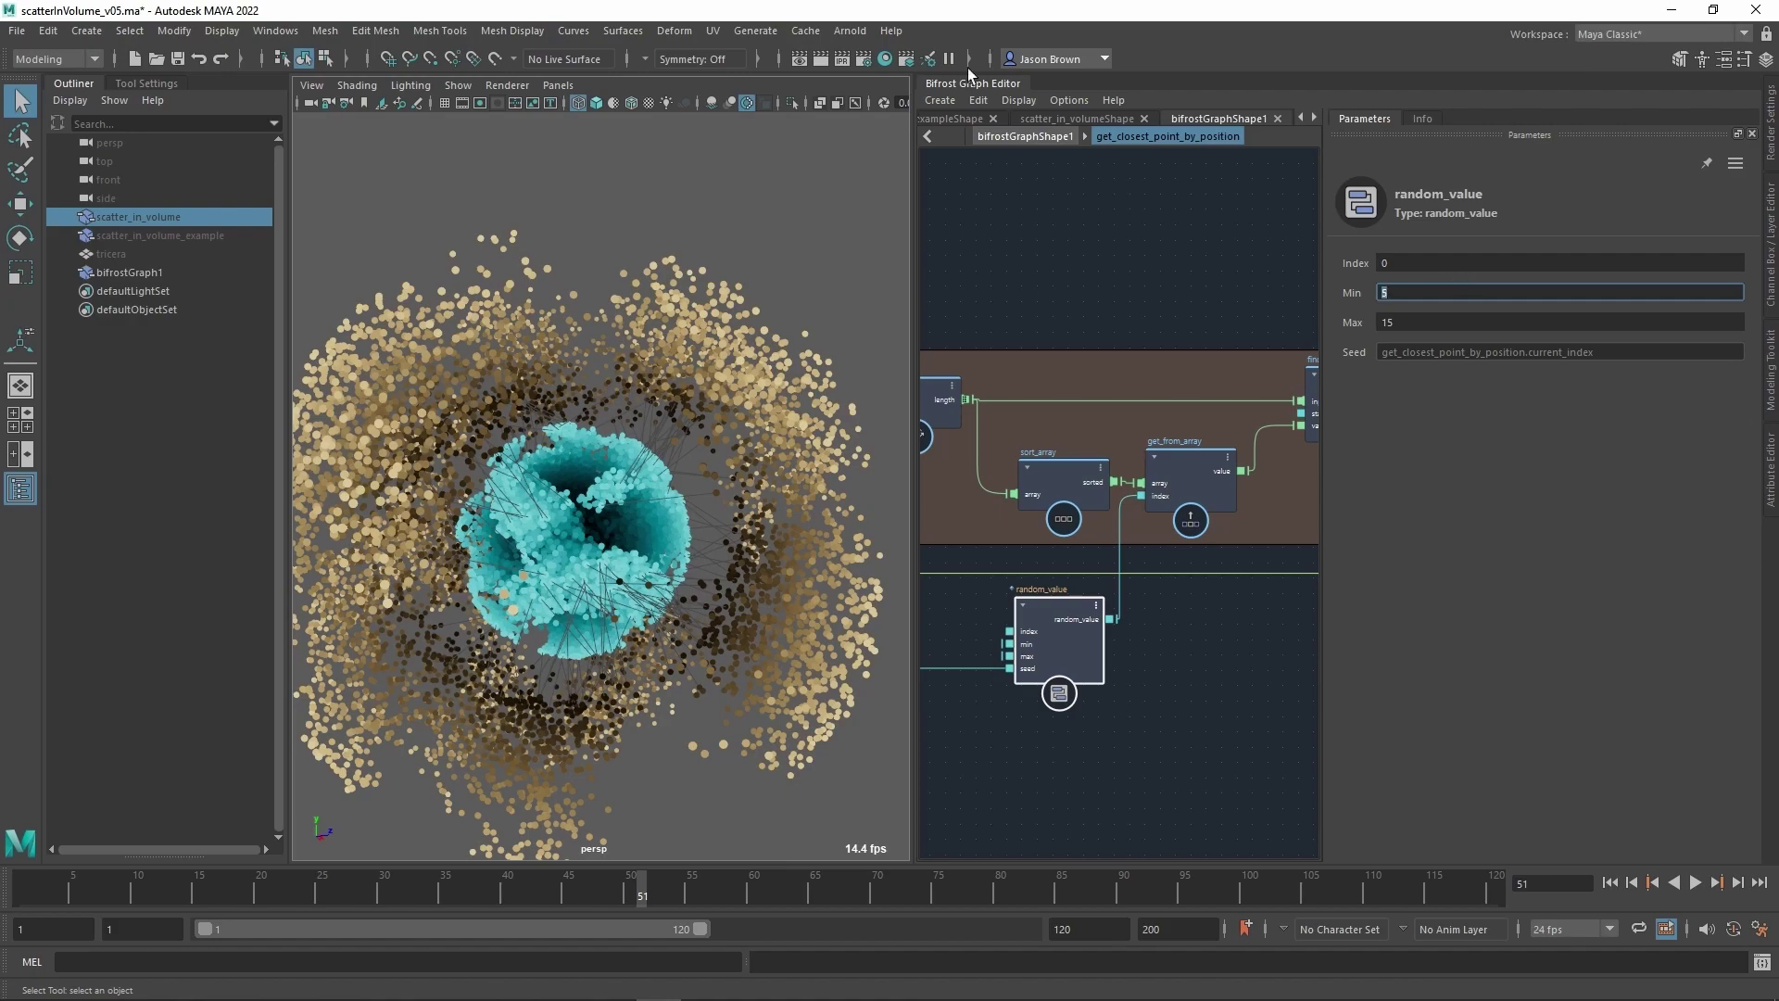
Inspect the strands around the turquoise points up close and from afar with the new random index range.
alt+drag(726, 389, 704, 435)
alt+right_drag(704, 436, 782, 524)
alt+drag(705, 509, 586, 512)
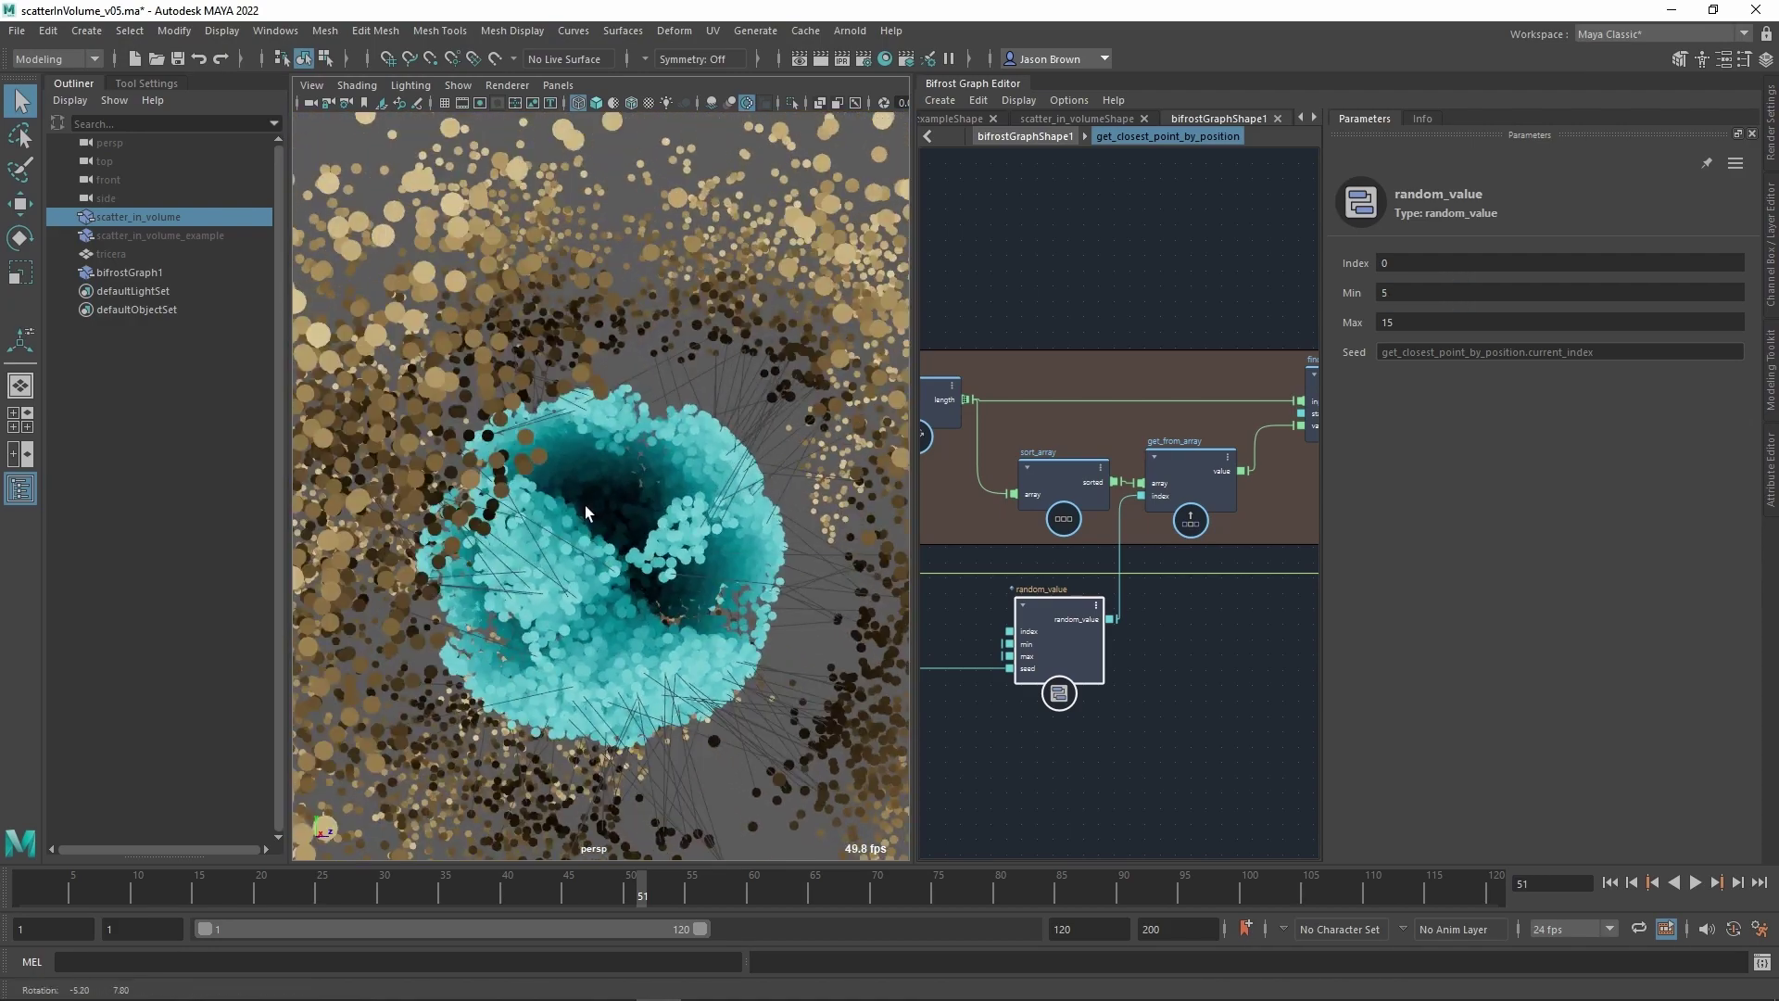
alt+middle_drag(585, 512, 697, 468)
alt+right_drag(697, 468, 619, 481)
alt+drag(619, 481, 669, 460)
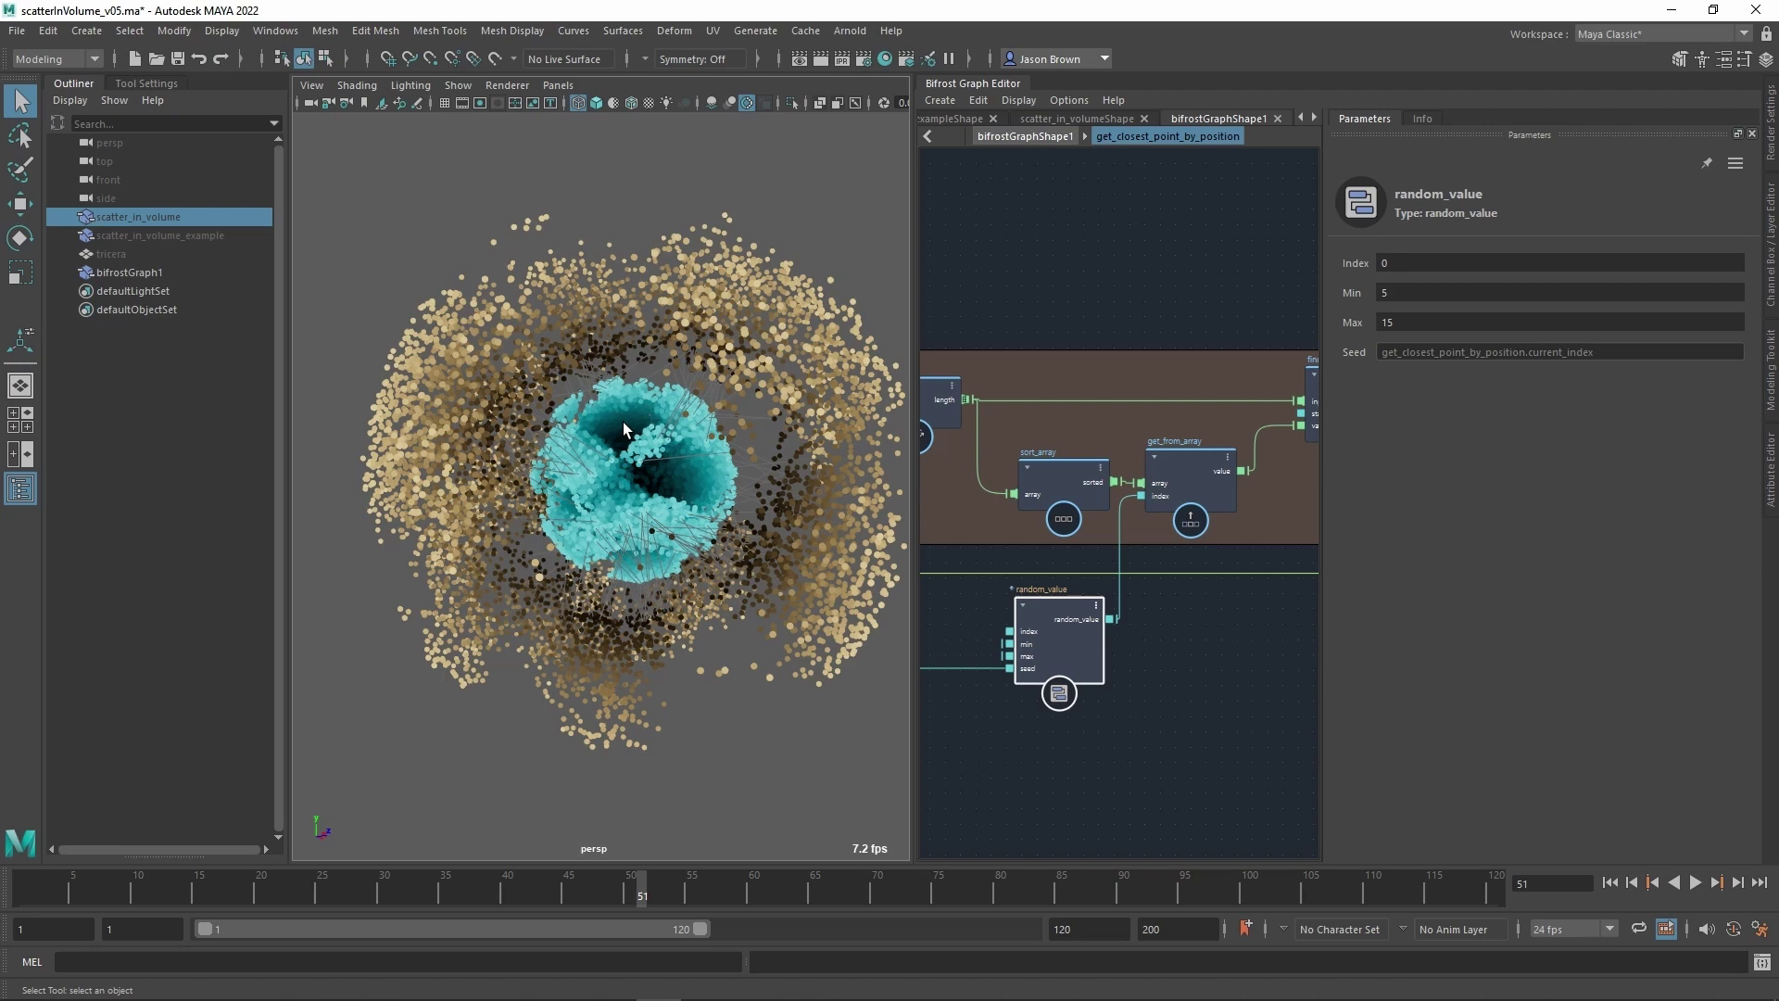
alt+drag(679, 451, 706, 476)
alt+right_drag(706, 476, 786, 484)
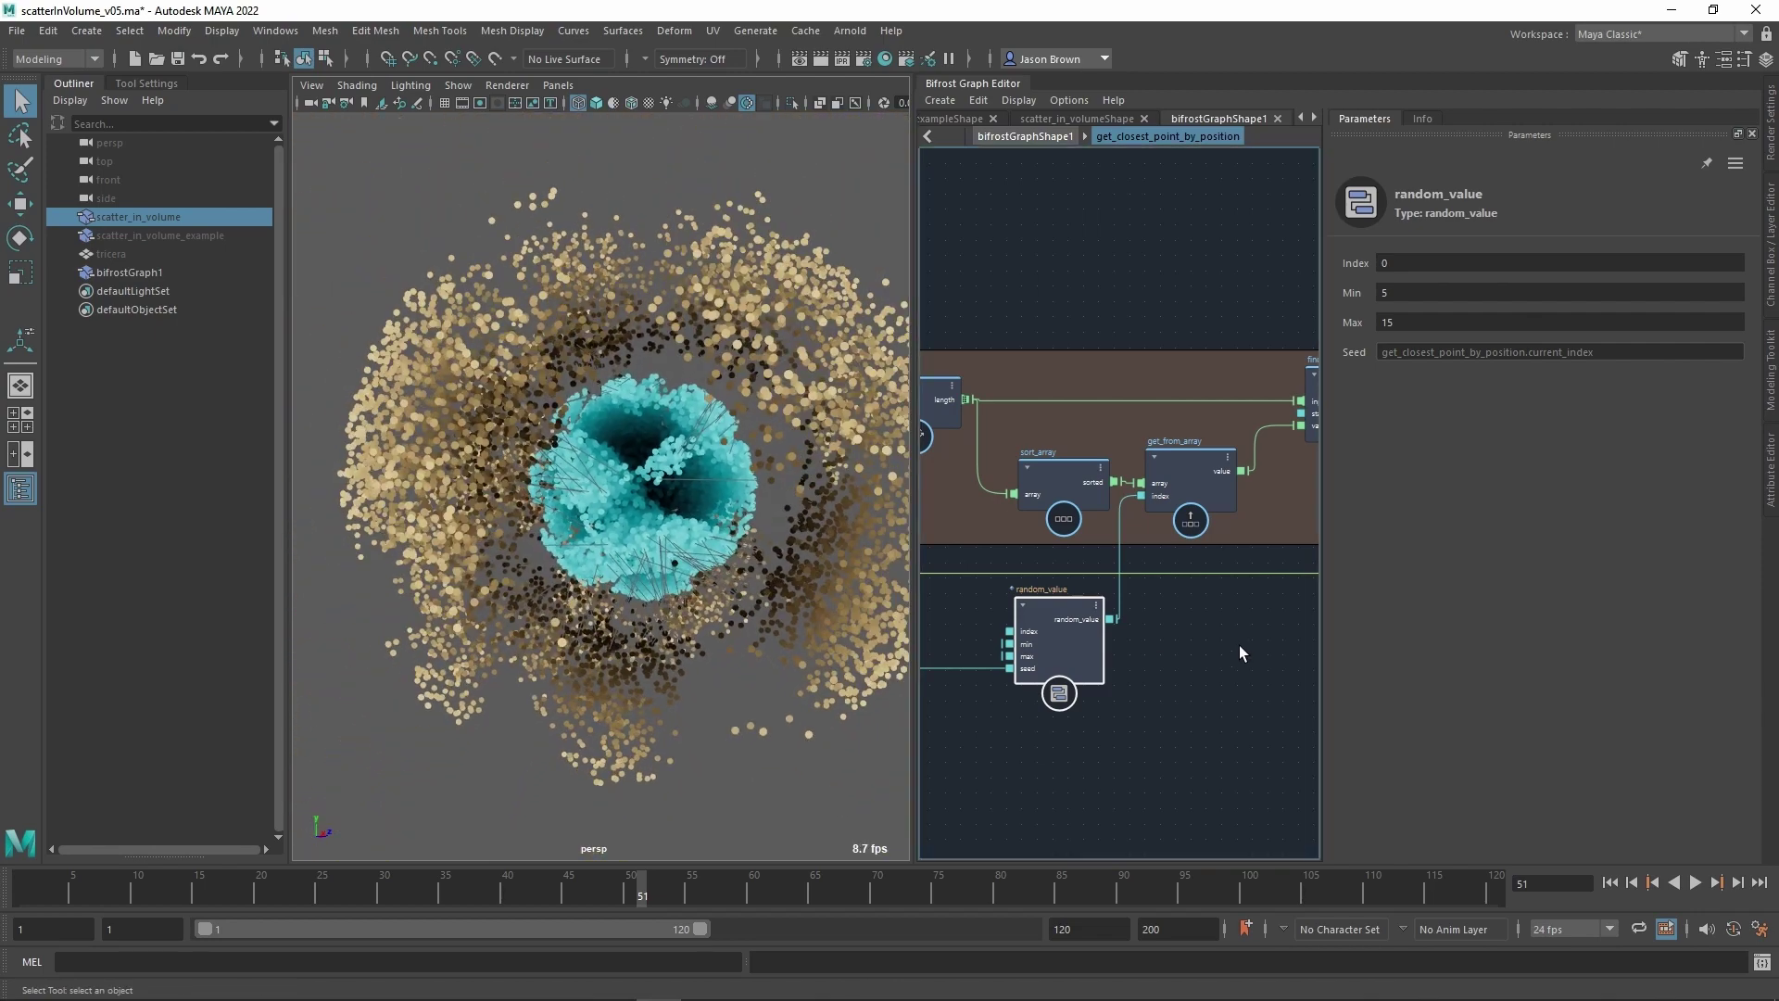
Leave the get_closest_point_by_position compound and switch to the scatter_in_volume_exampleShape graph.
click(1181, 619)
key(BackSpace)
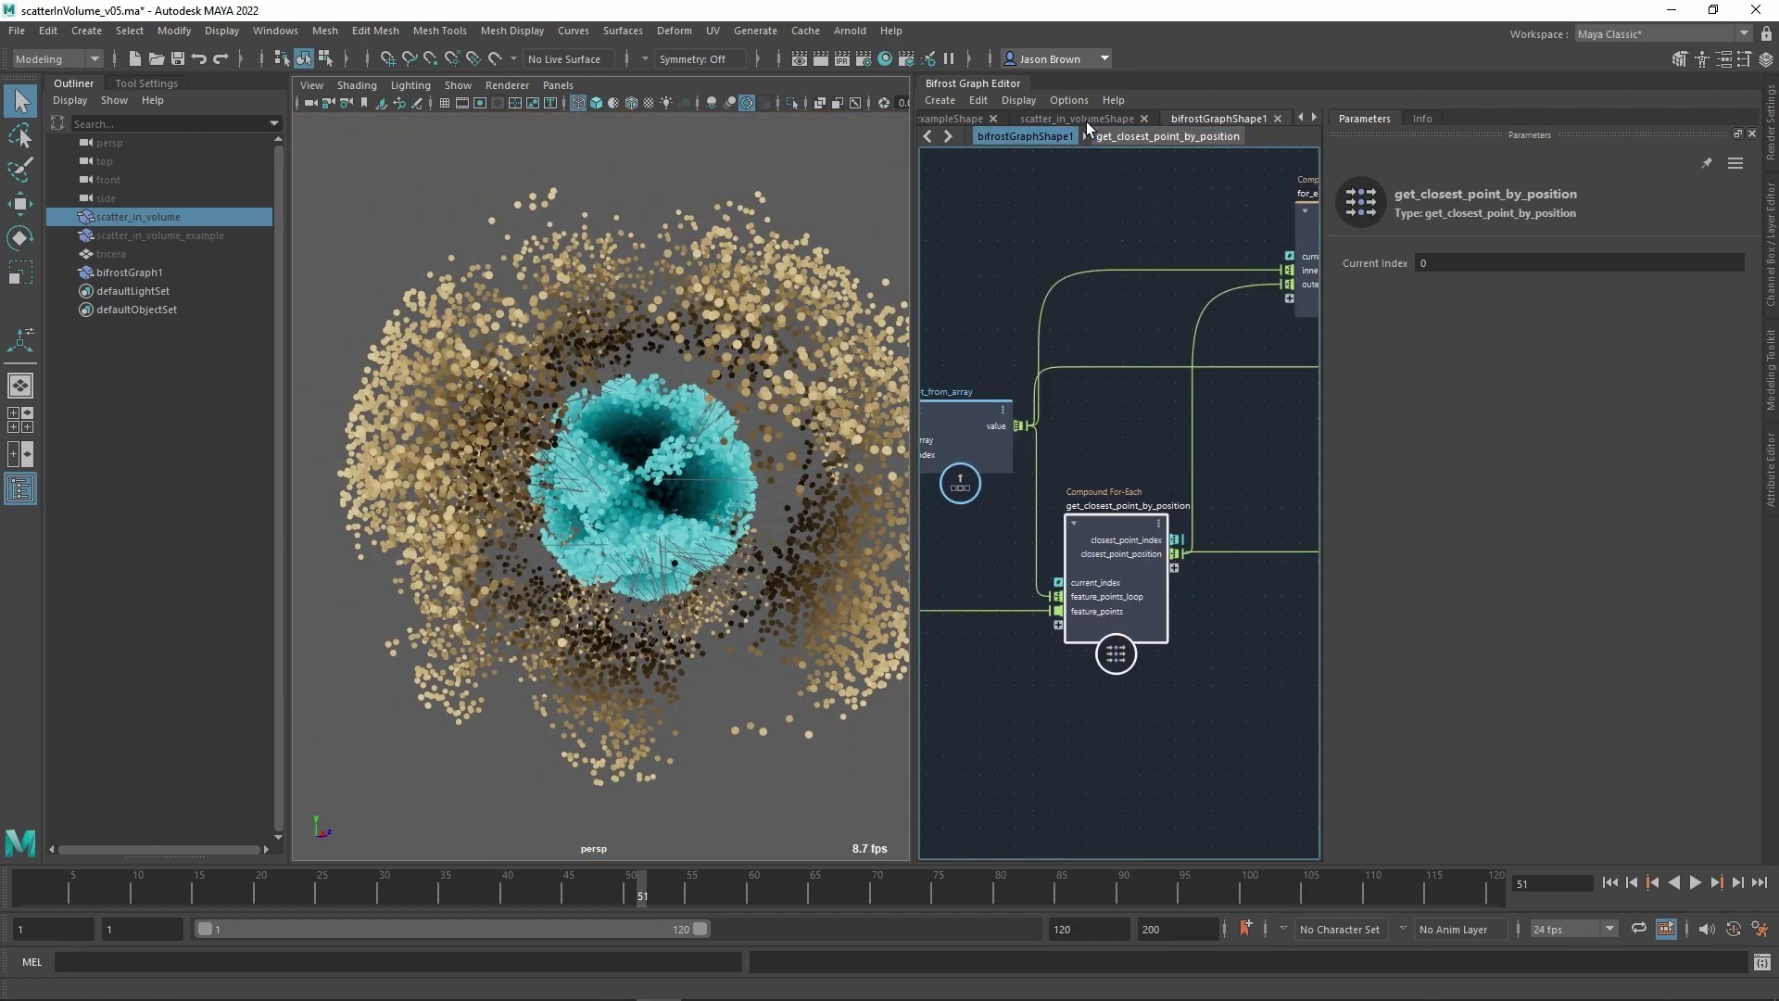
scroll(1025, 203, up, 2)
click(957, 120)
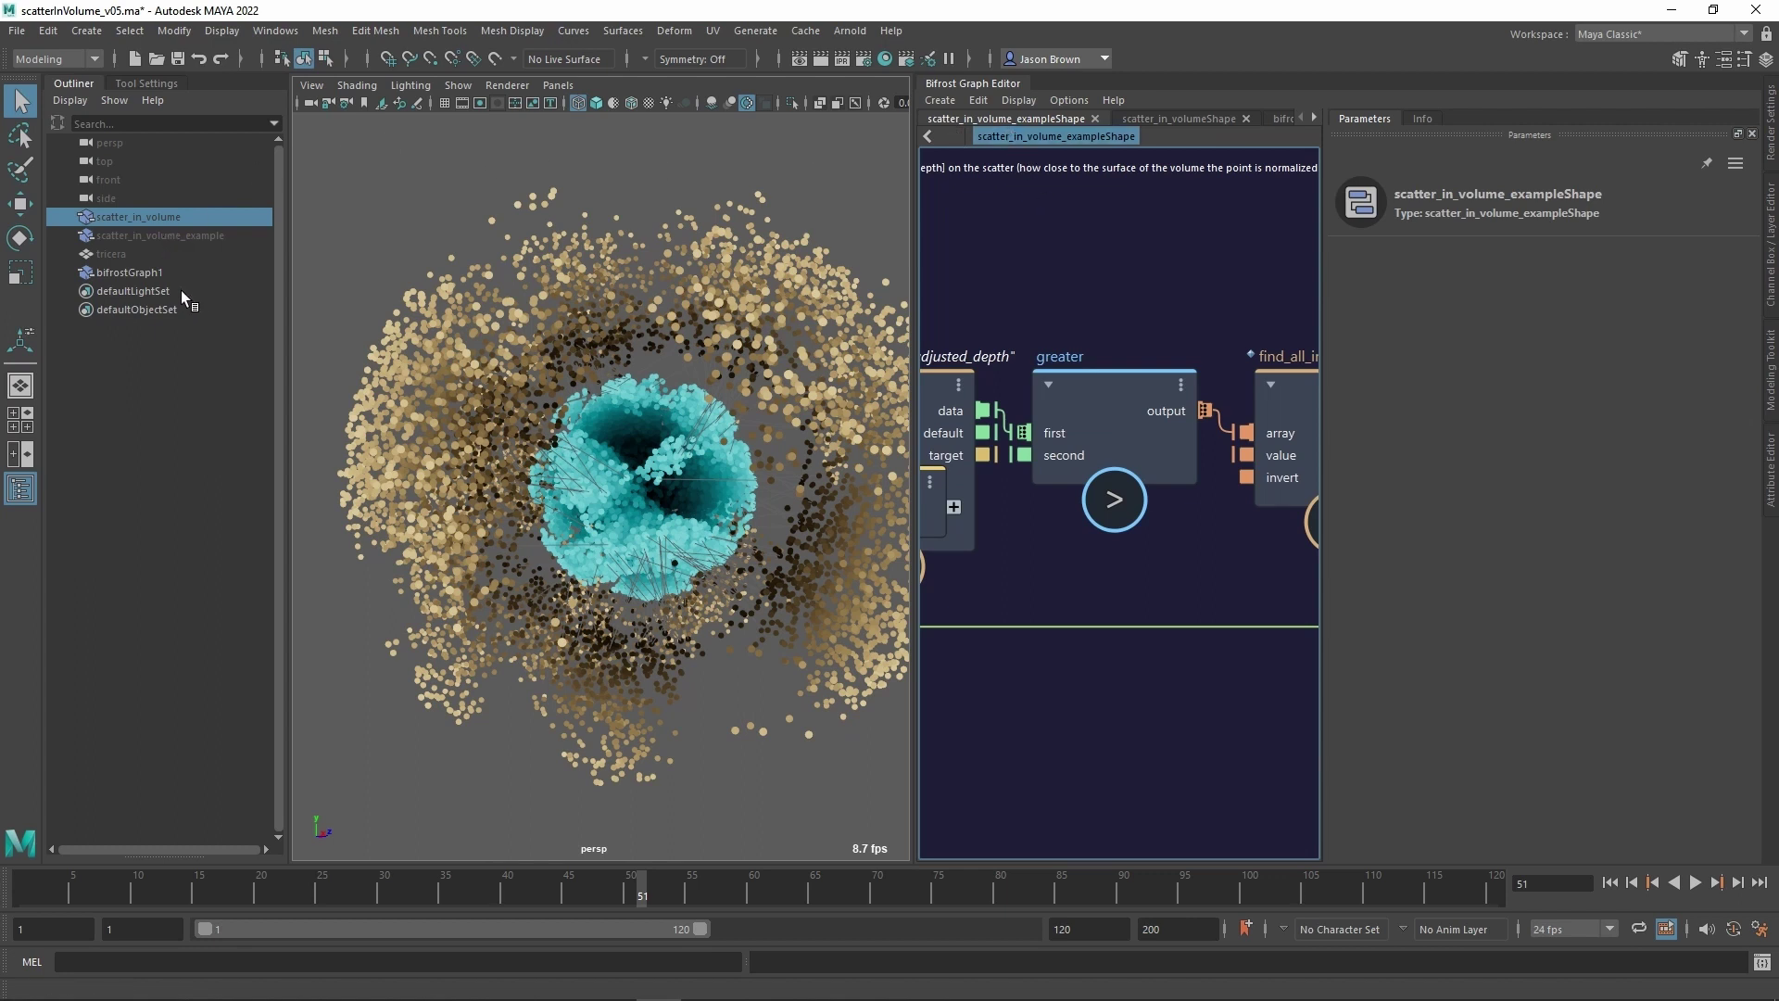
Show scatter_in_volume_example, hide bifrostGraph1 and inspect the example's curved strands around the blue points.
click(175, 240)
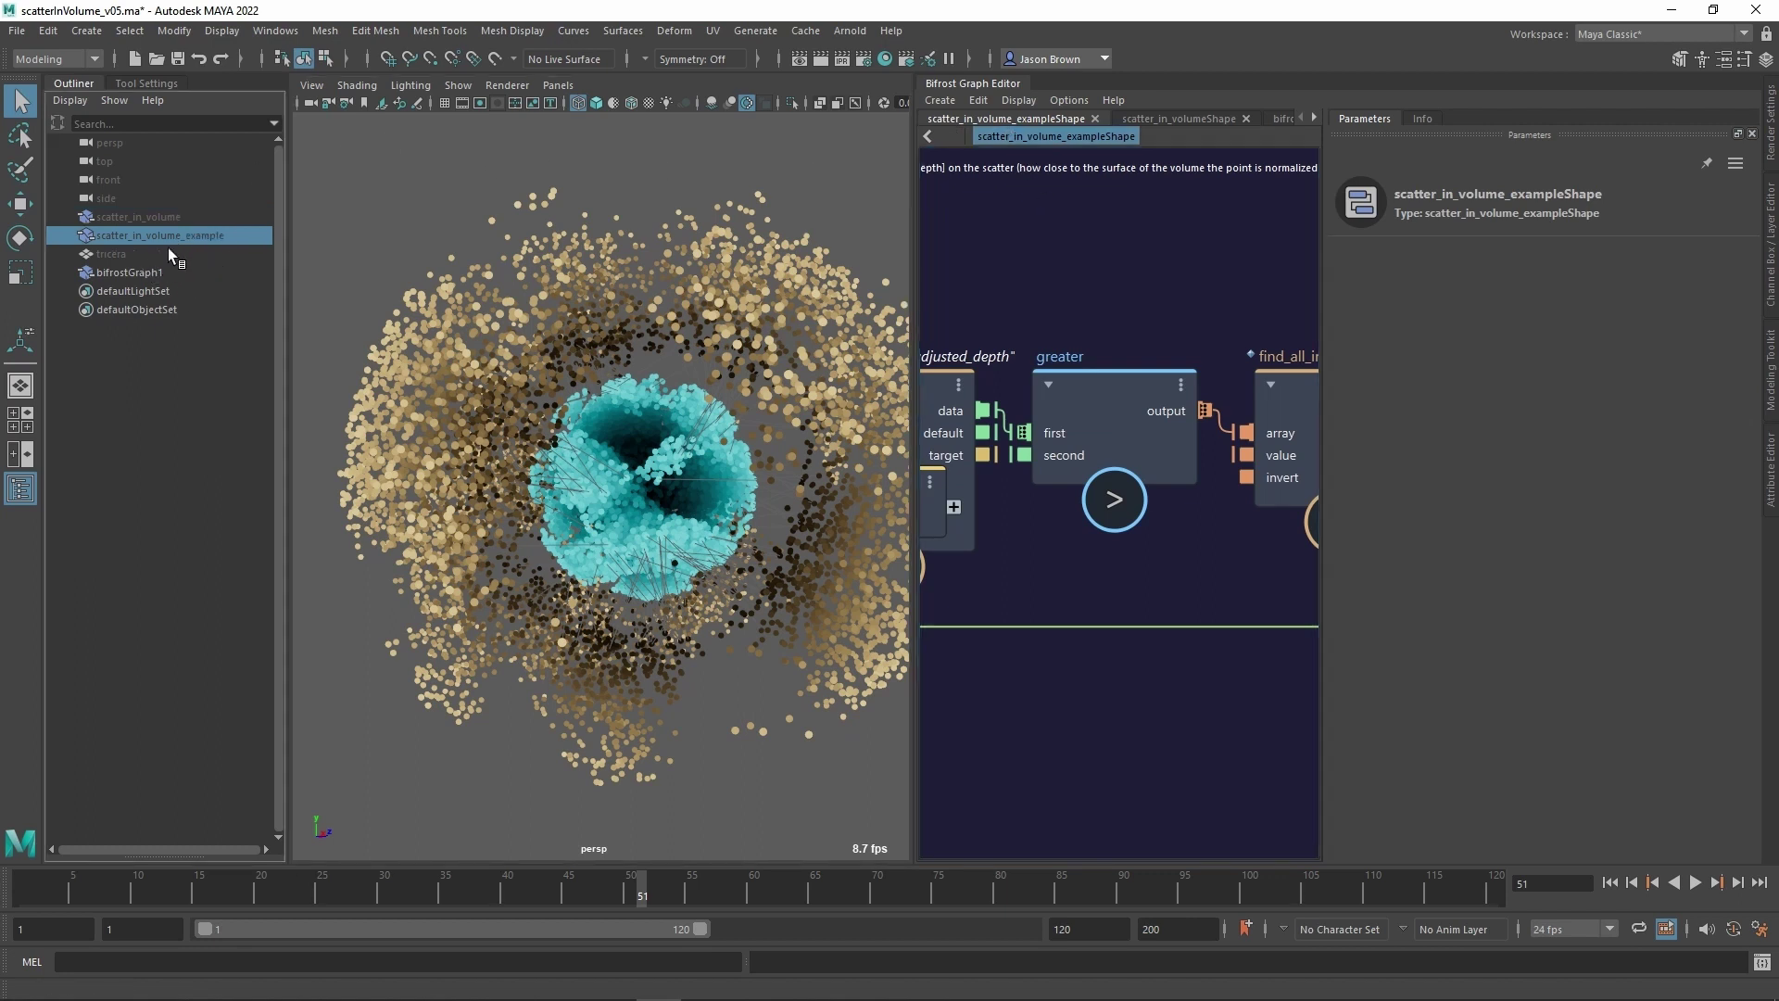
ctrl+click(152, 274)
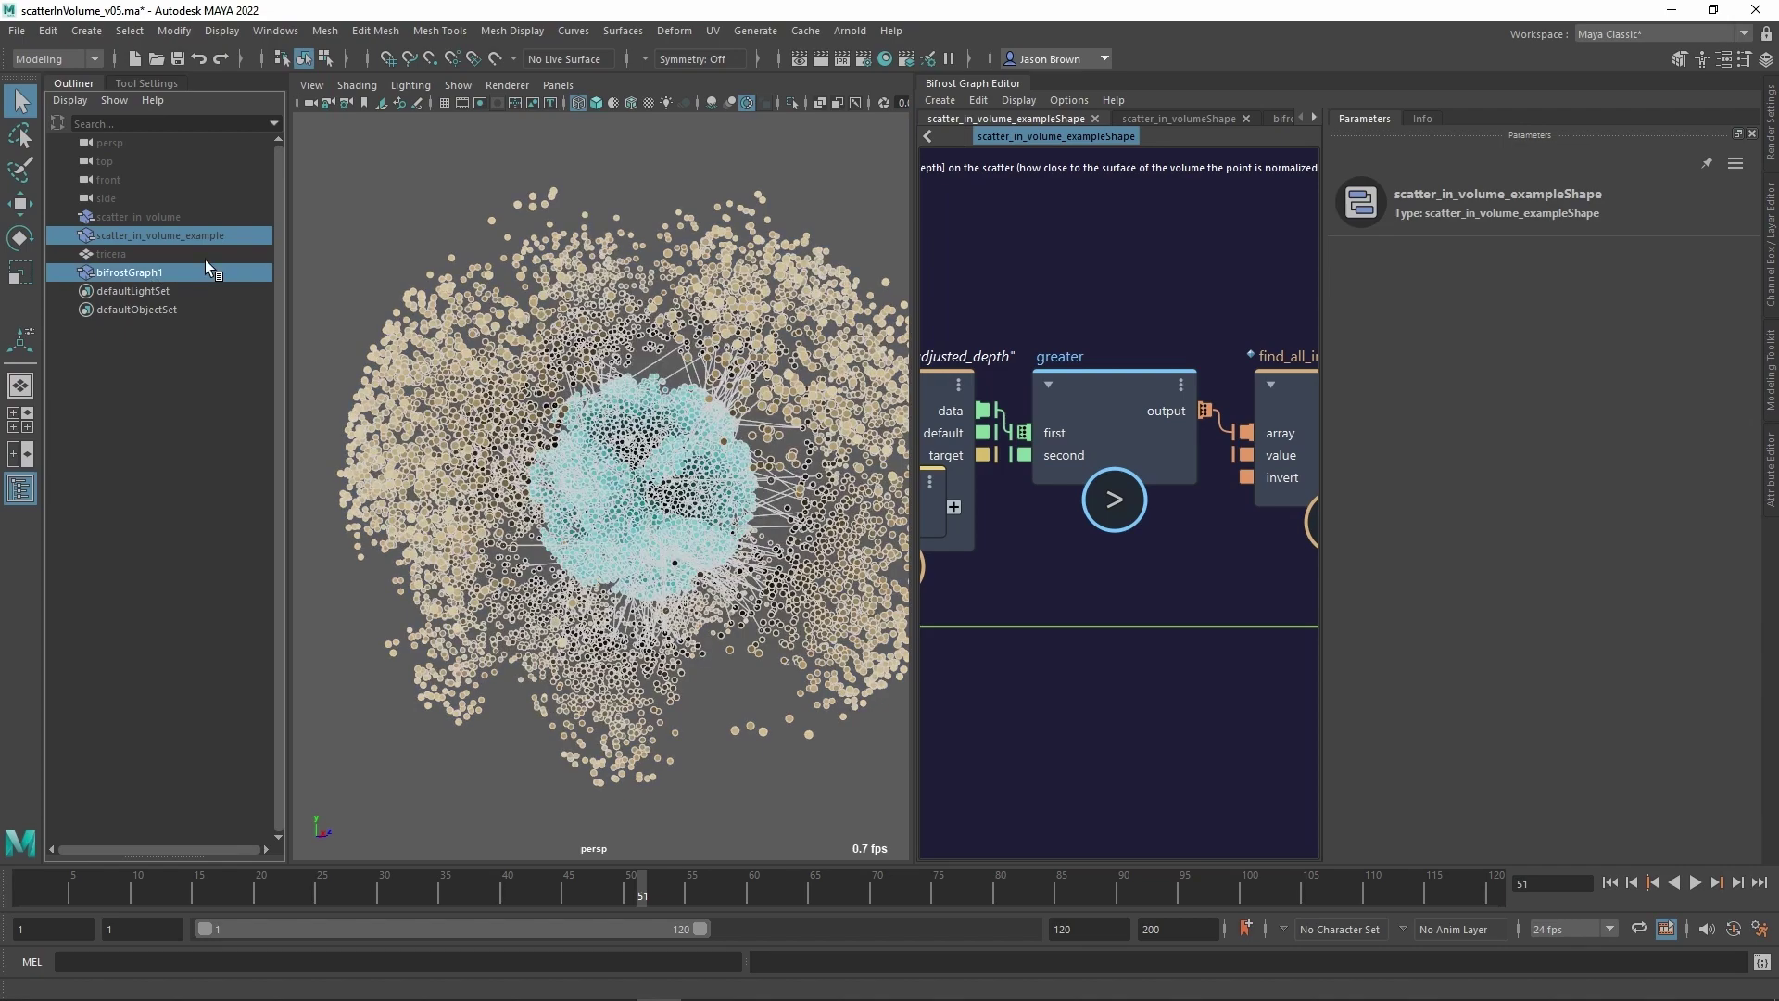
key(h)
click(382, 209)
alt+right_drag(705, 306, 920, 406)
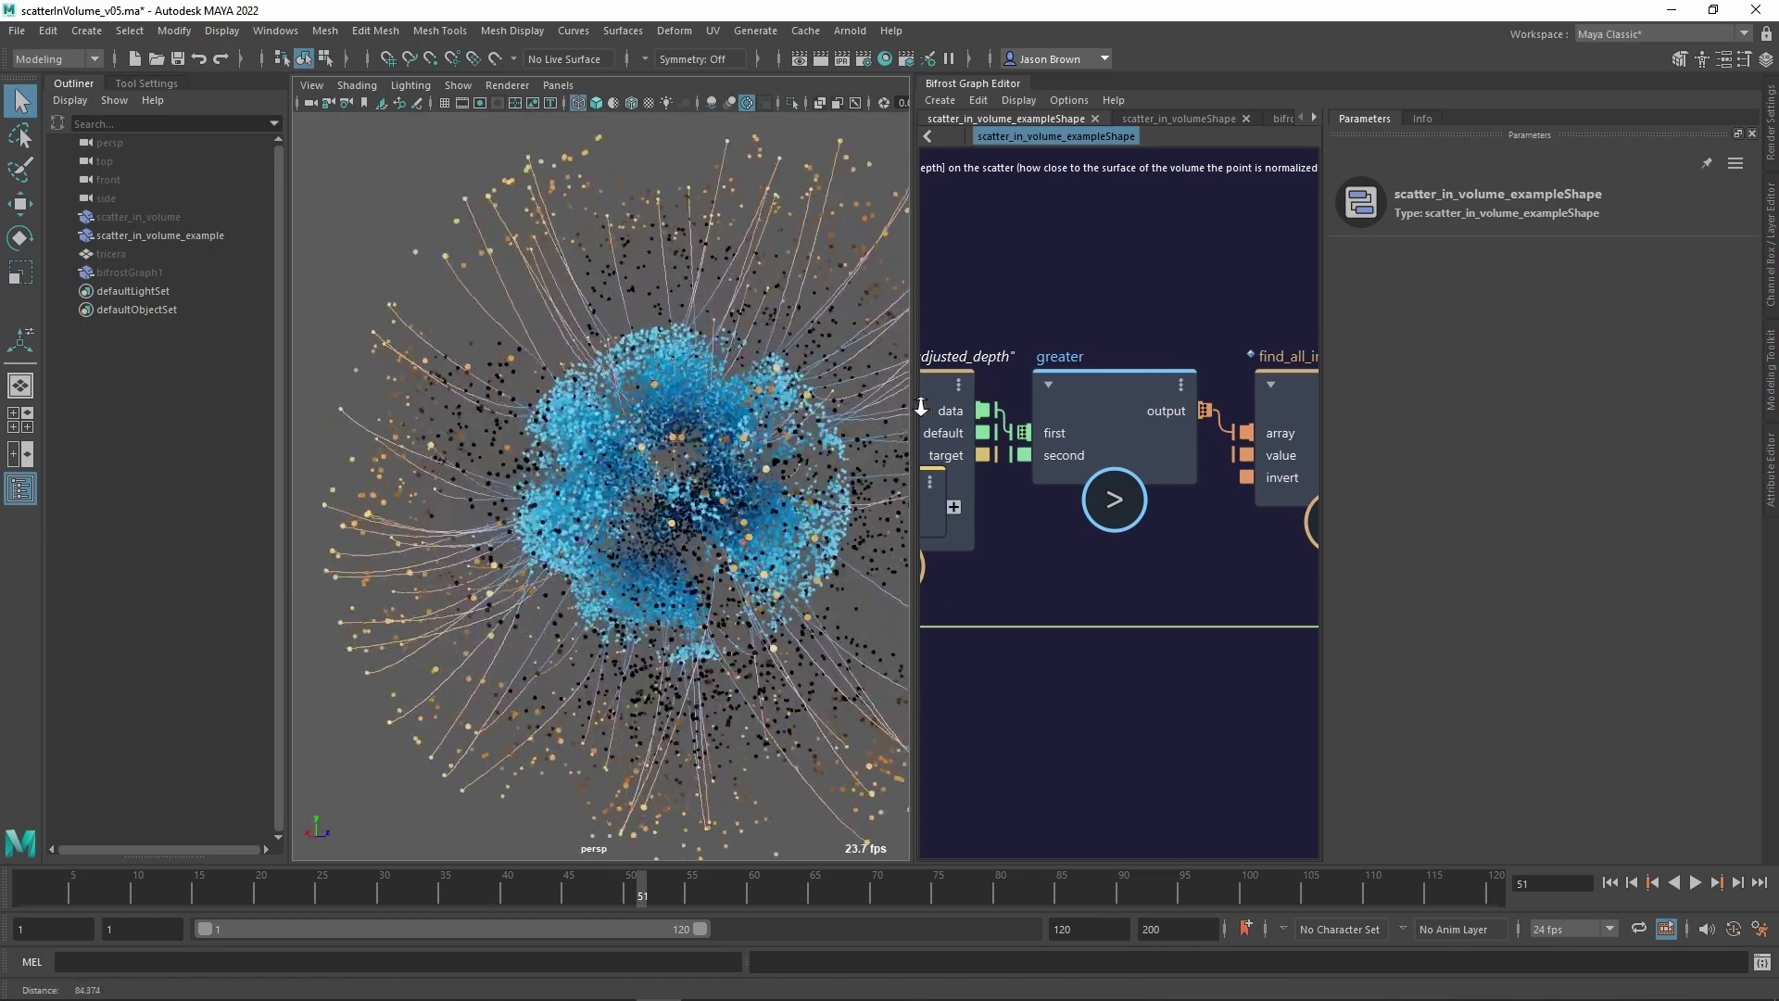
alt+drag(920, 406, 622, 384)
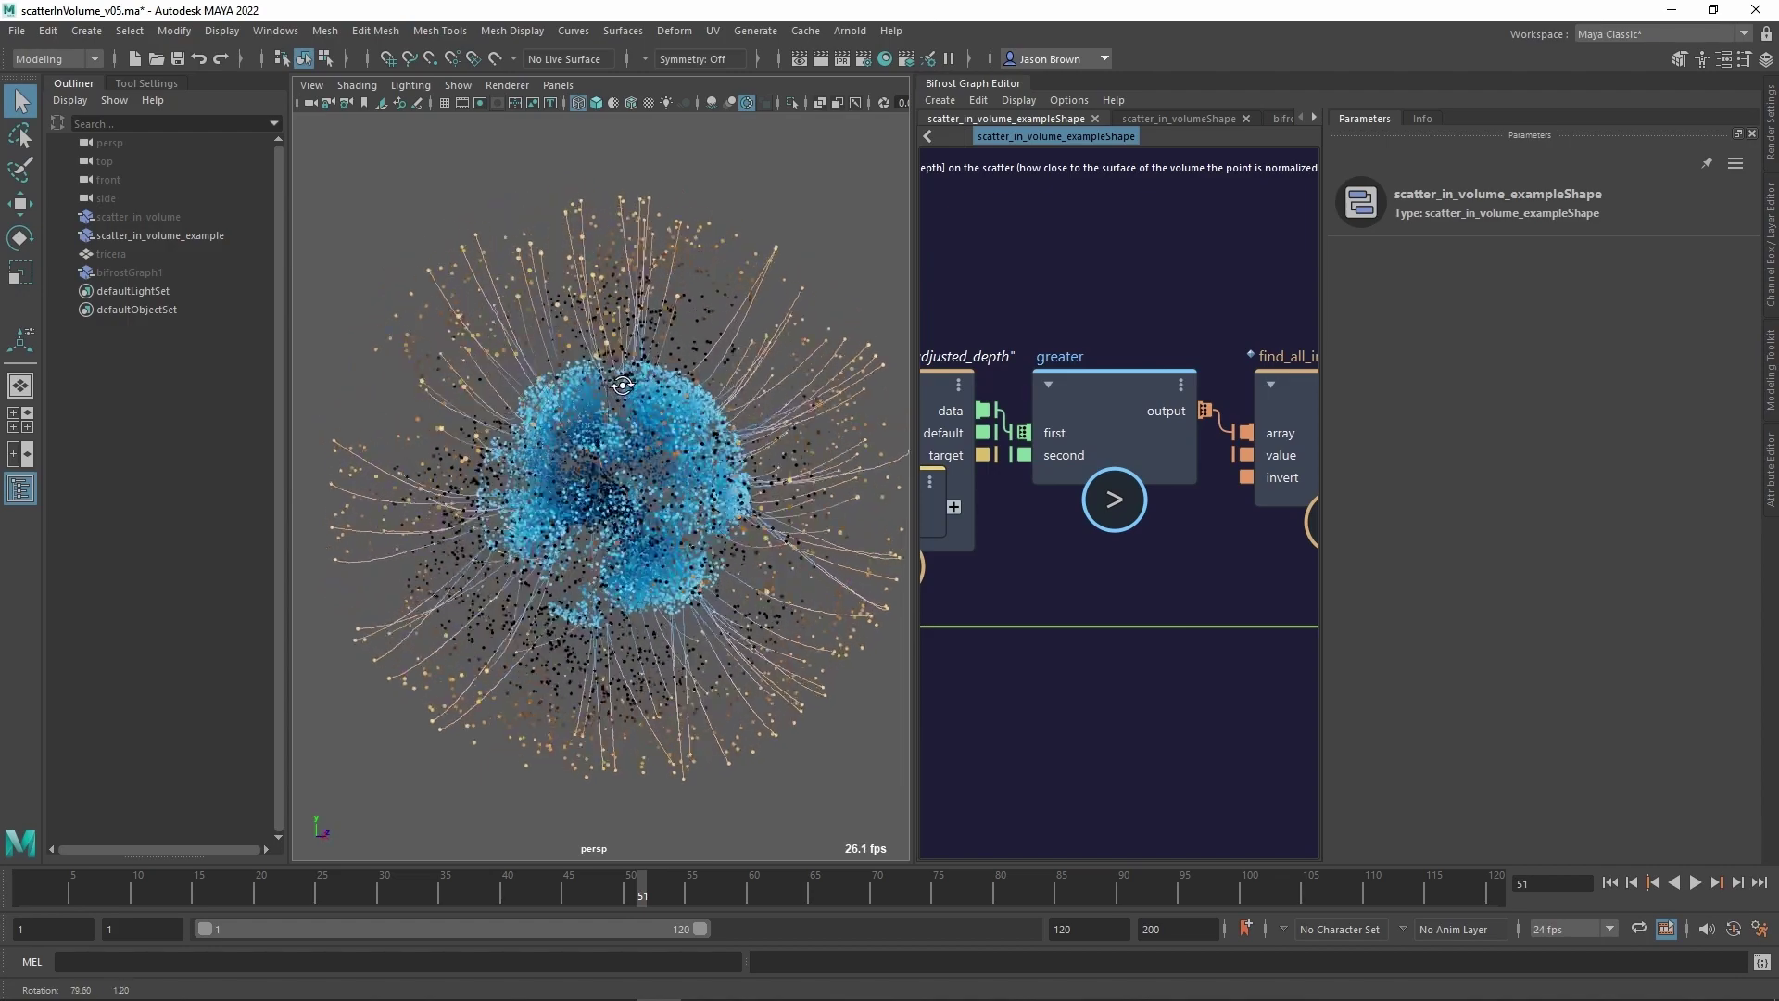
alt+right_drag(622, 385, 681, 545)
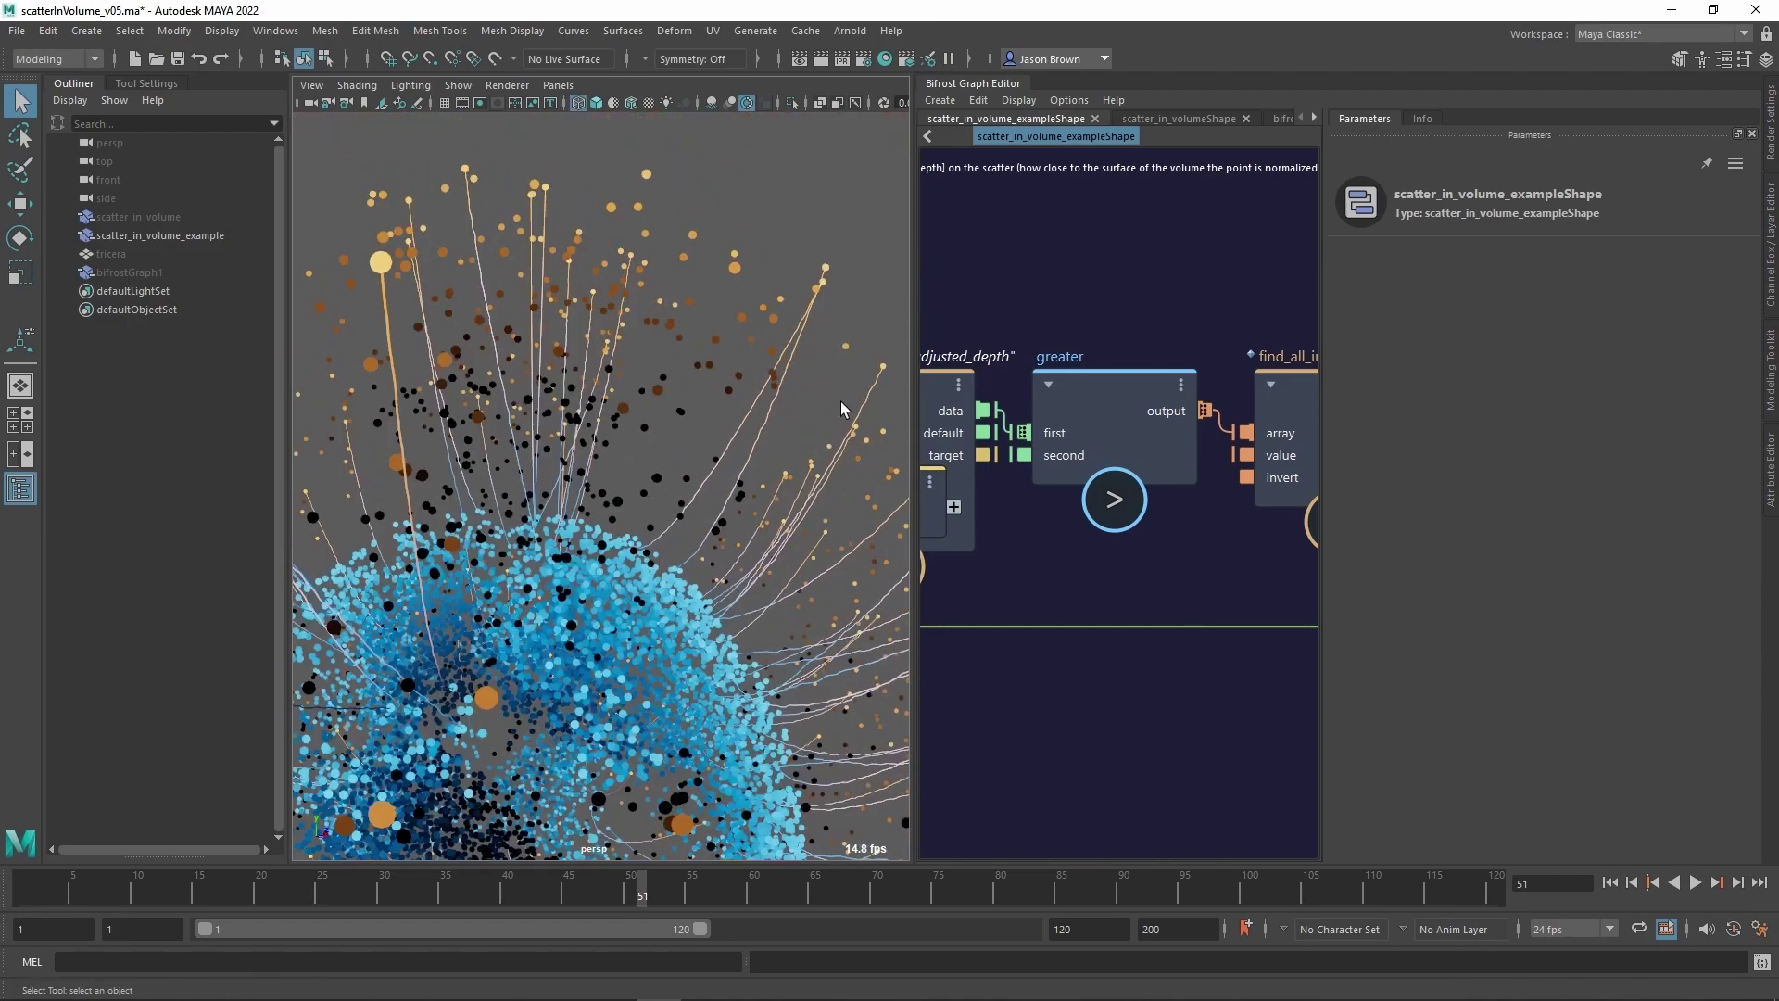
alt+right_drag(841, 409, 749, 400)
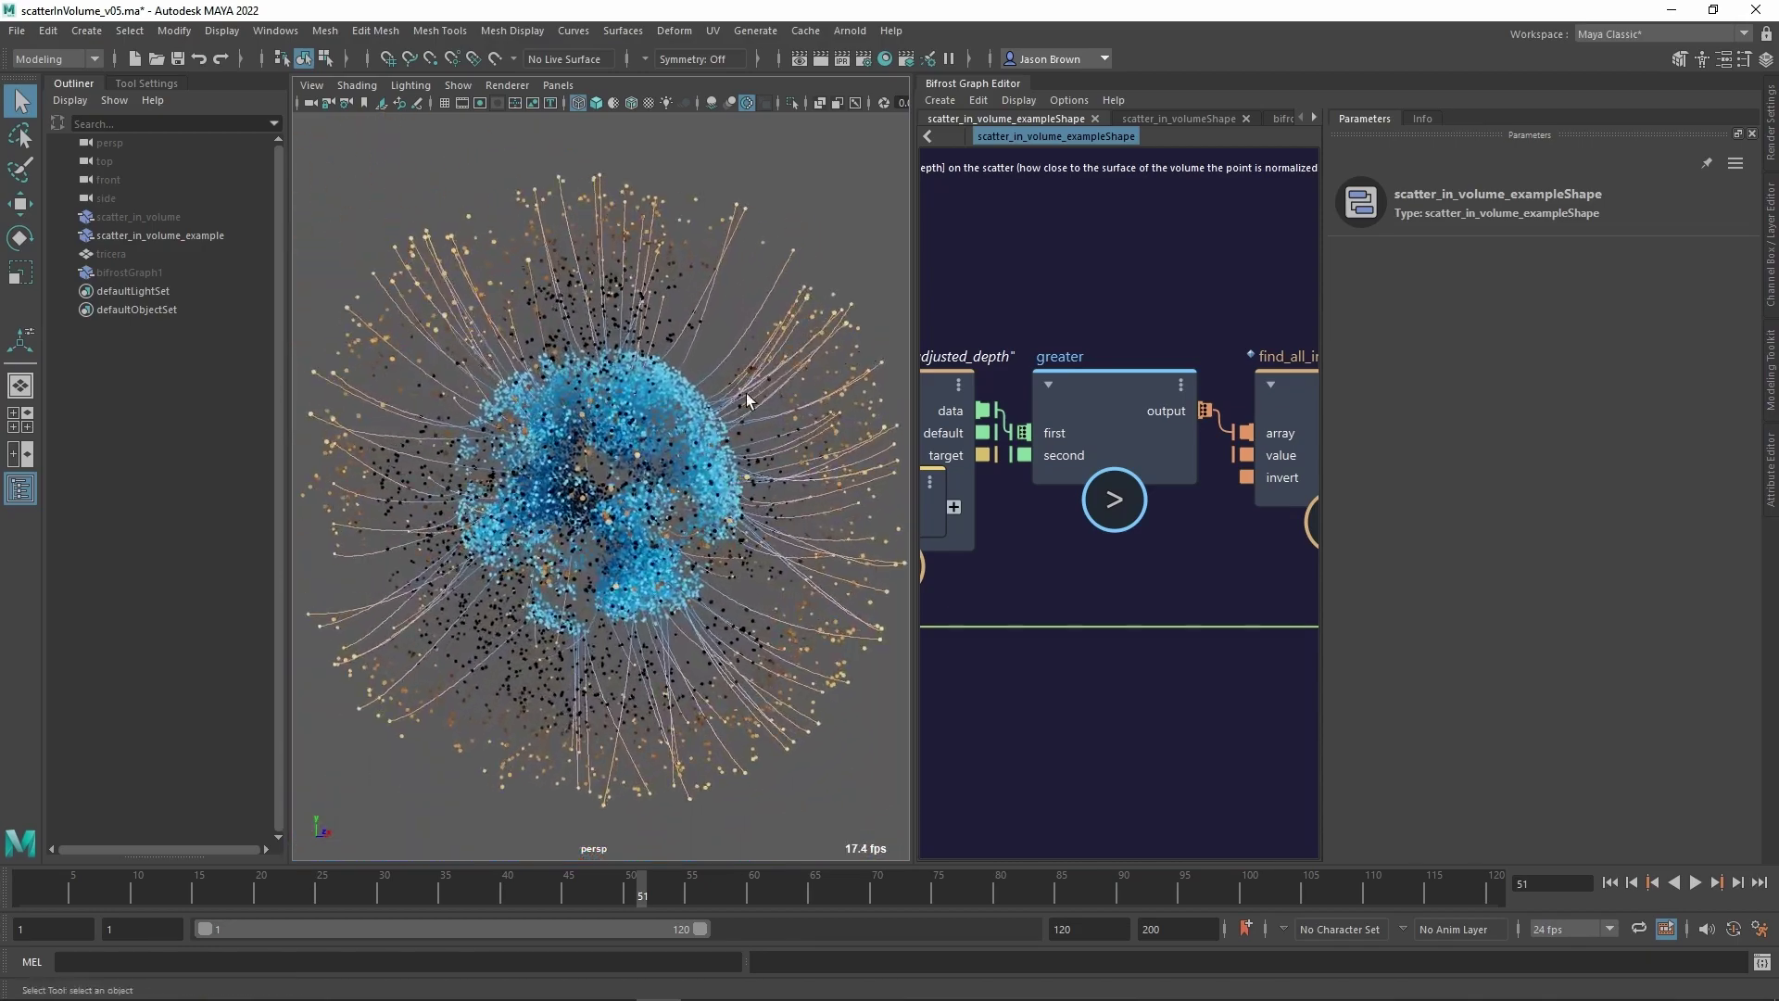
mouse_move(749, 400)
alt+mouse_down()
mouse_move(693, 545)
mouse_move(744, 431)
alt+mouse_up()
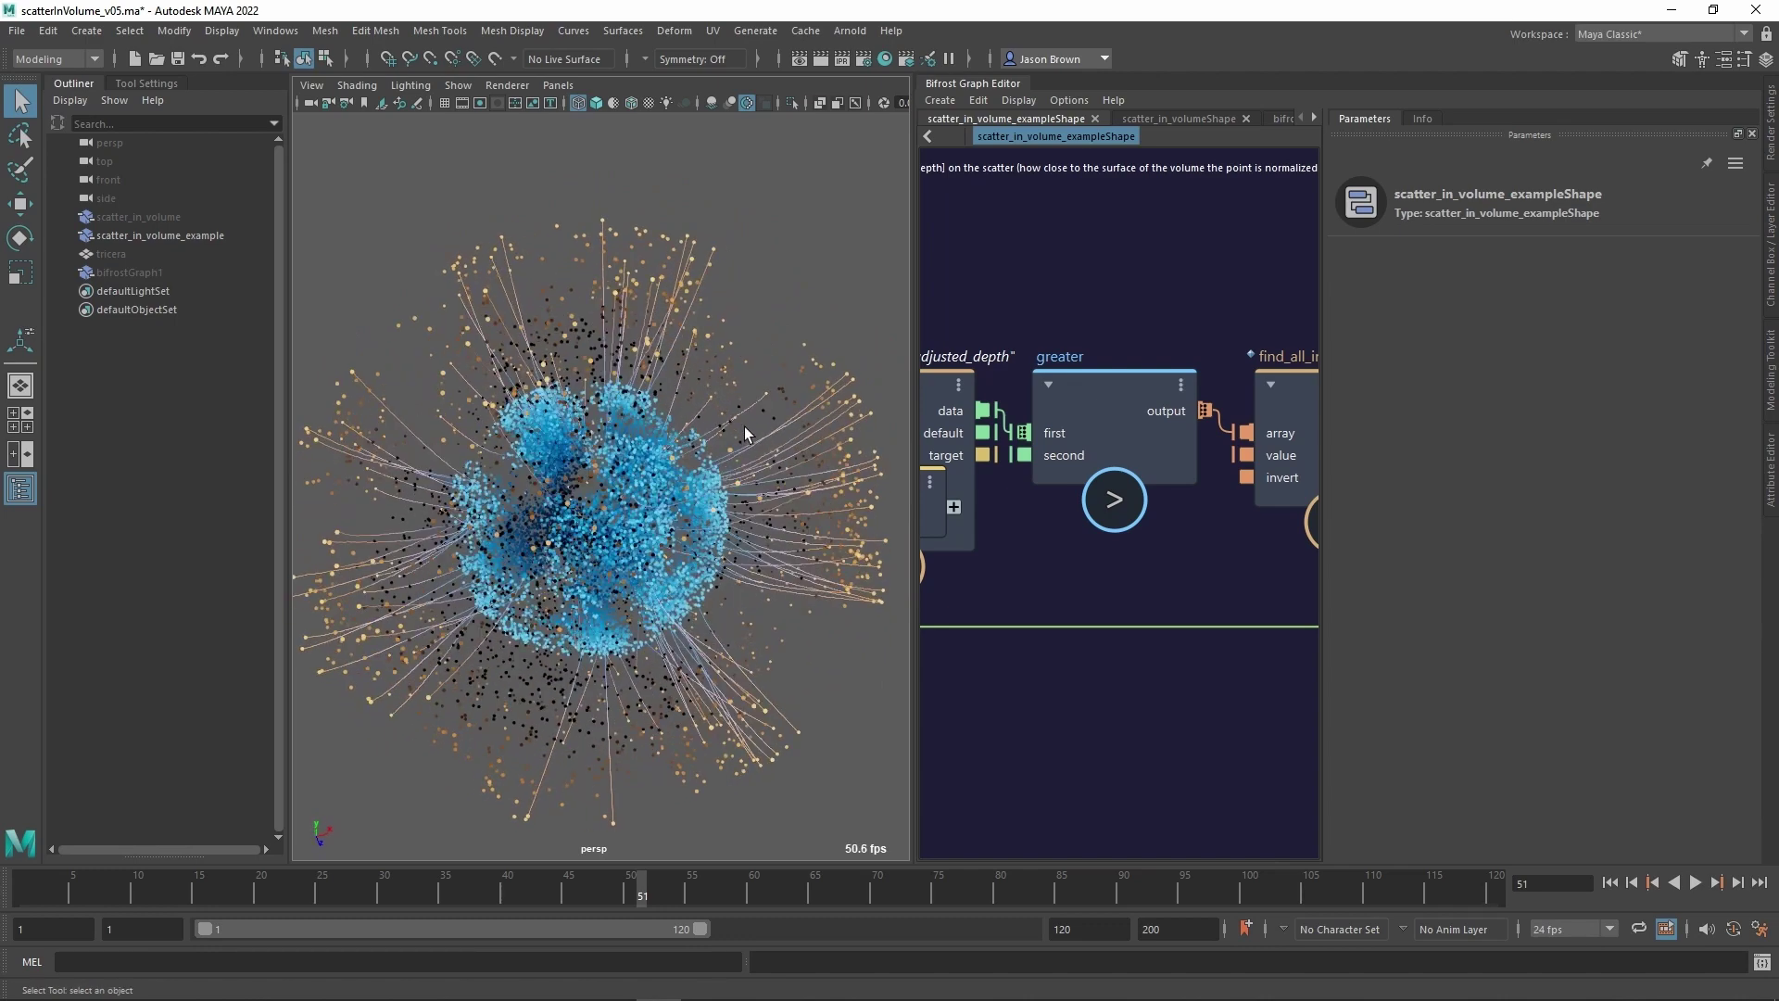
Bring the example graph's volume creation nodes into view, collapse the Outliner and narrow the parameters area to widen the graph editor.
alt+right_drag(1124, 282, 819, 247)
alt+middle_drag(1117, 387, 1264, 447)
alt+right_drag(1264, 447, 1195, 415)
alt+middle_drag(1196, 416, 1307, 418)
alt+right_drag(1307, 418, 1390, 431)
alt+middle_drag(1262, 377, 1254, 418)
alt+right_drag(1254, 419, 1353, 435)
alt+middle_drag(1260, 410, 1241, 365)
alt+right_drag(1239, 367, 1170, 347)
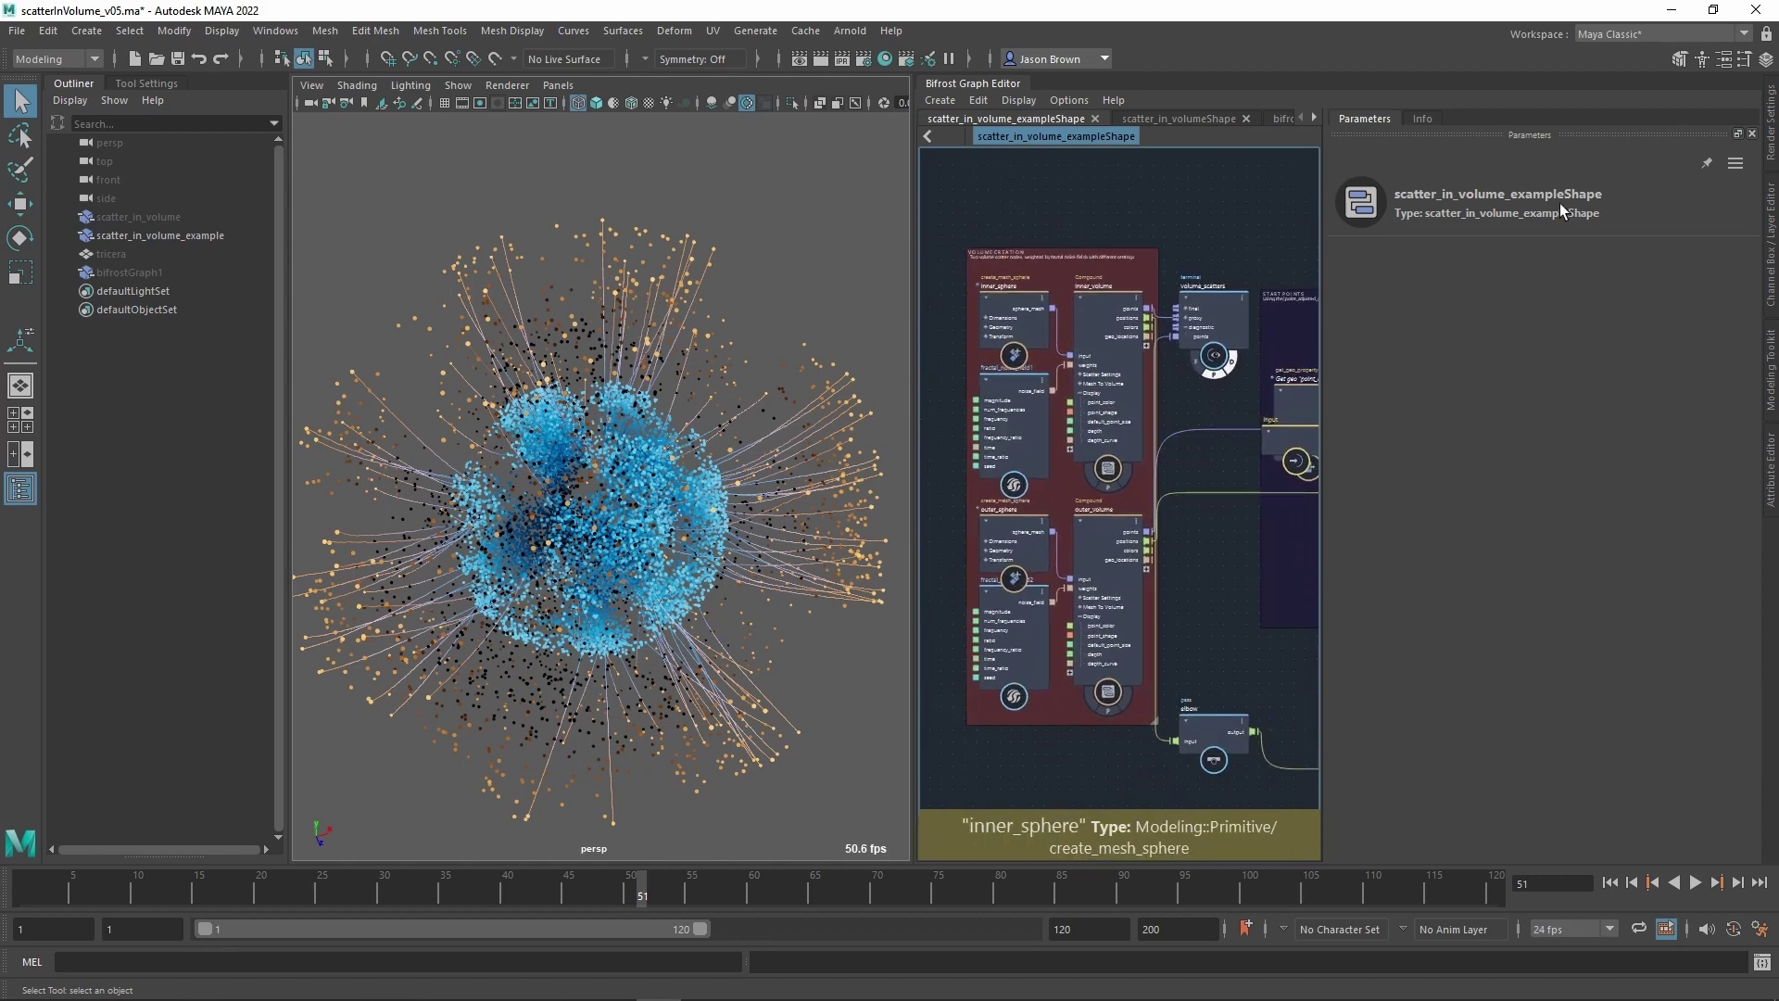
click(71, 84)
drag(1325, 183, 1748, 198)
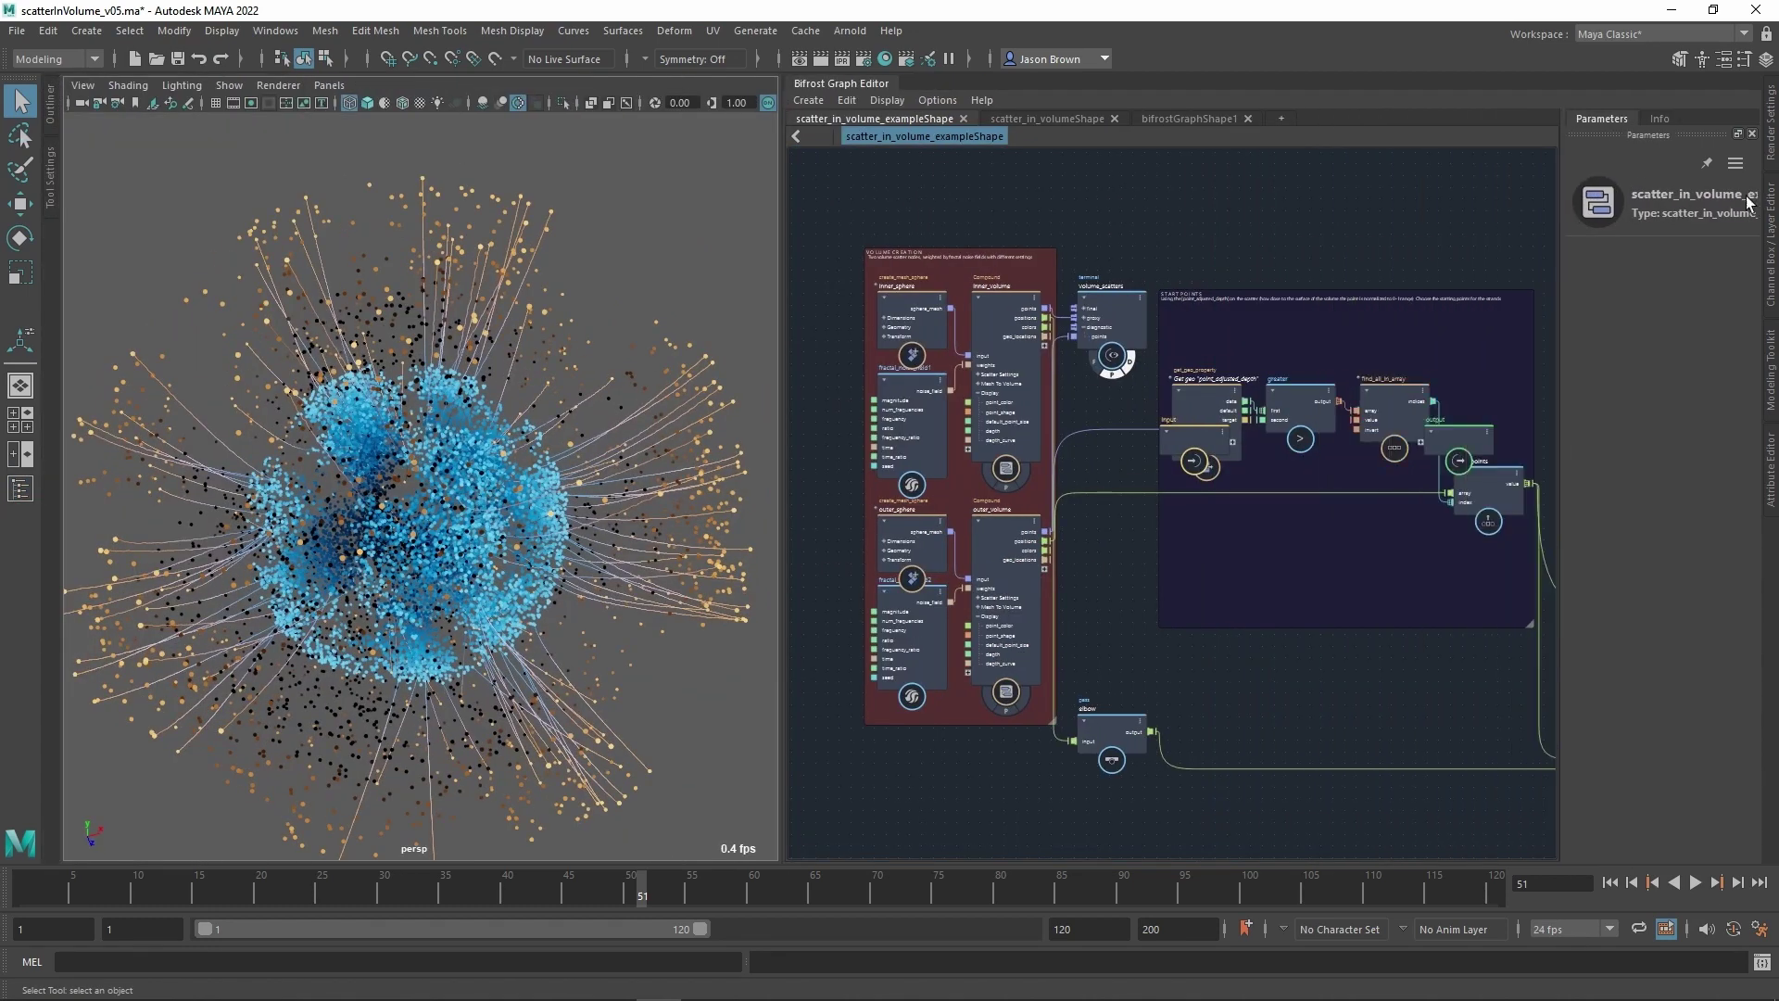
Review the inner and outer volume node groups in the volume creation backdrop by selecting each group in turn.
alt+middle_drag(1332, 231, 1337, 215)
alt+right_drag(1337, 215, 1375, 232)
drag(803, 348, 988, 445)
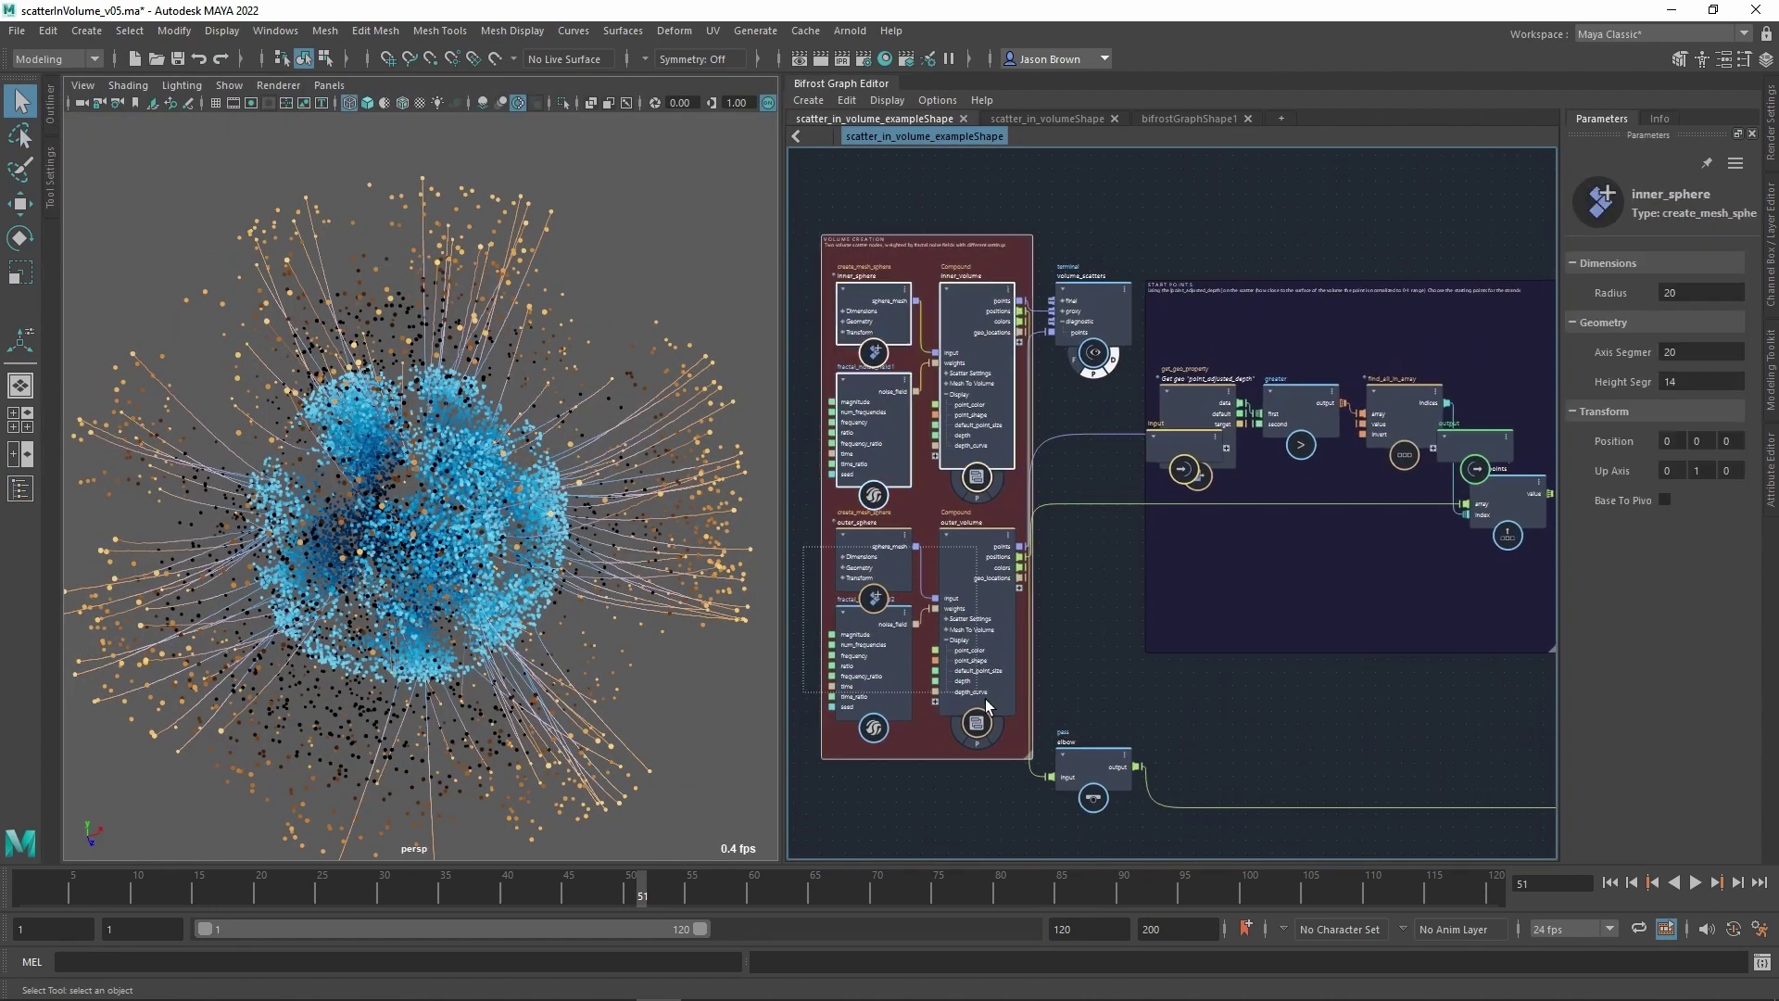
drag(805, 565, 1031, 704)
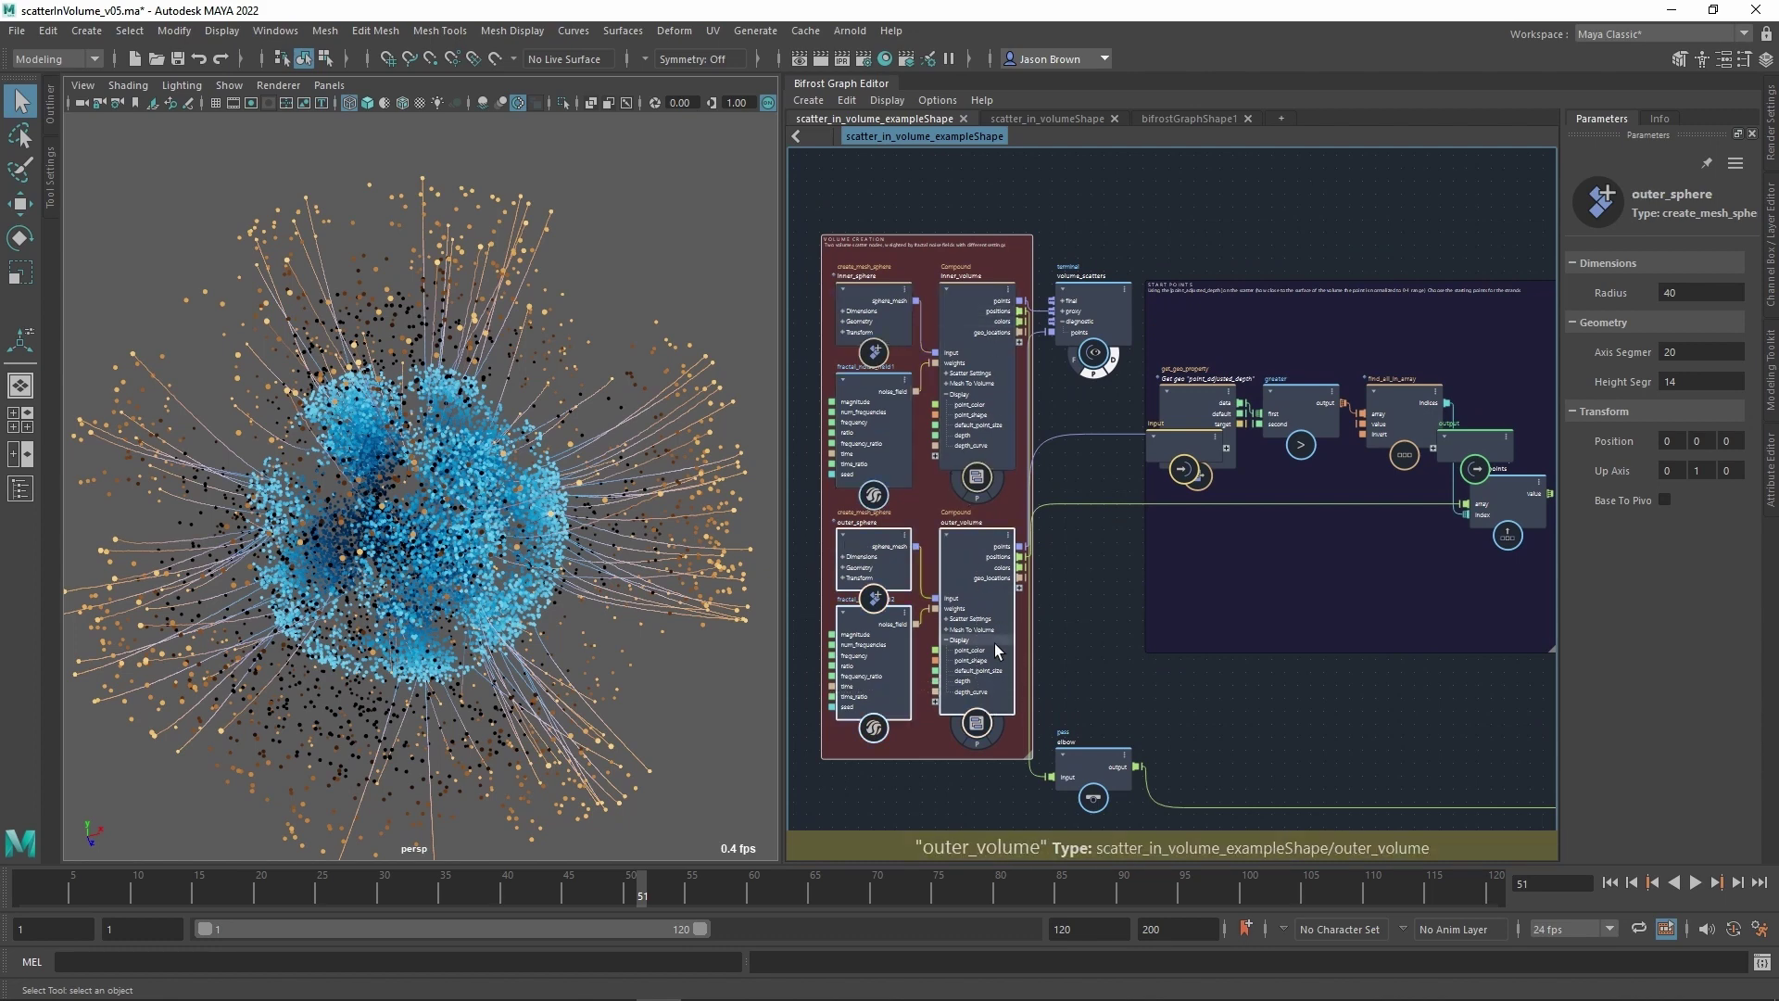
Move the graph's input and output nodes out of the Start Points backdrop to the empty area below it.
alt+middle_drag(1065, 615, 1001, 586)
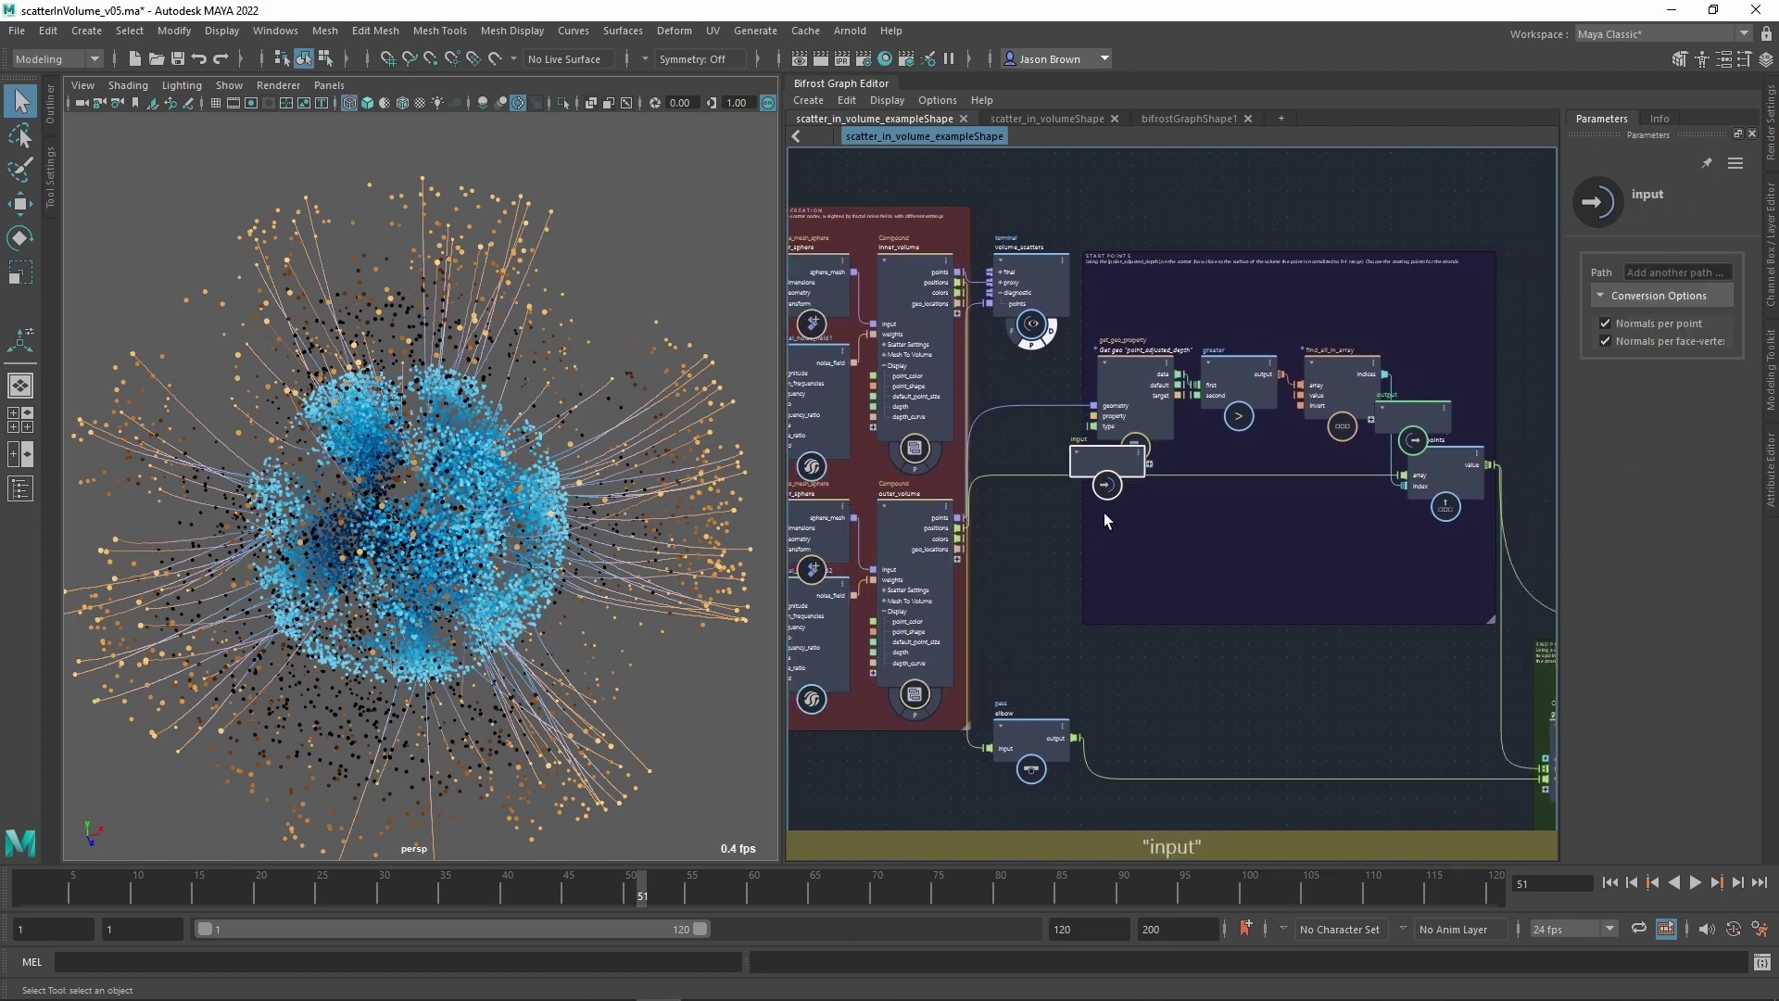
drag(1120, 442, 1137, 711)
drag(1413, 441, 1249, 698)
alt+middle_drag(1317, 672, 1274, 674)
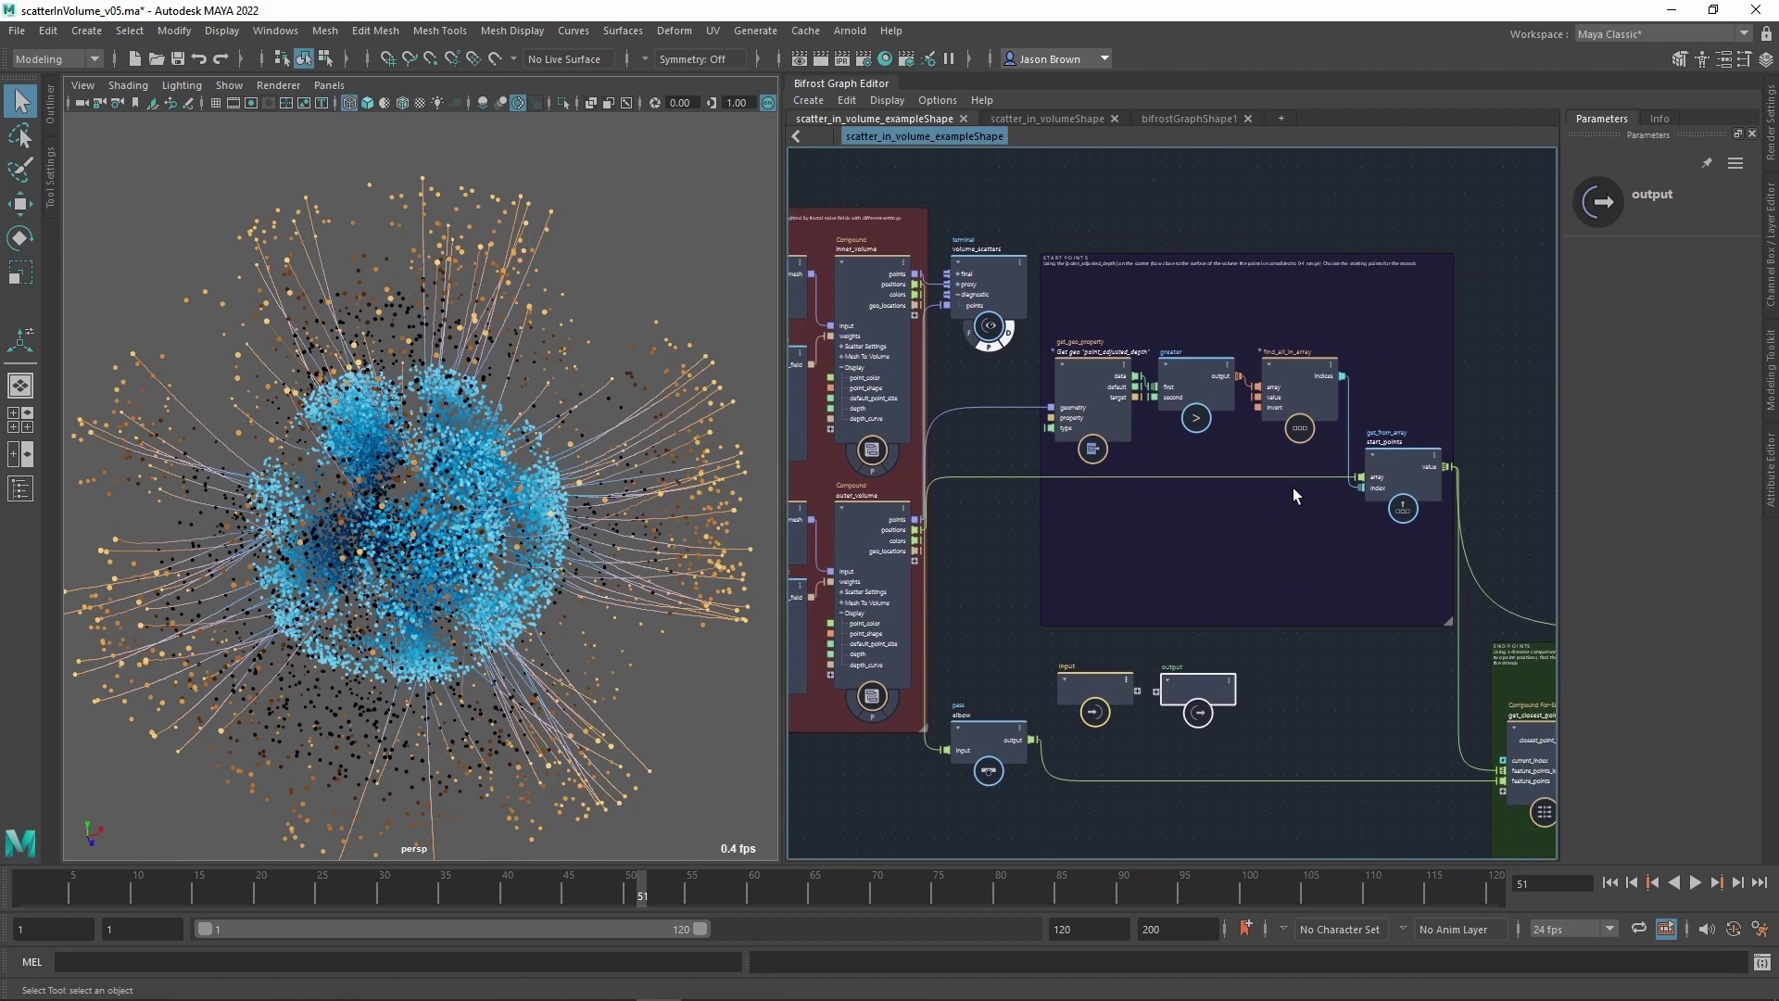
Inspect the point_adjusted_depth get_geo_property node and follow the Start Points connections to the End Points compound.
click(1103, 403)
scroll(1104, 402, up, 1)
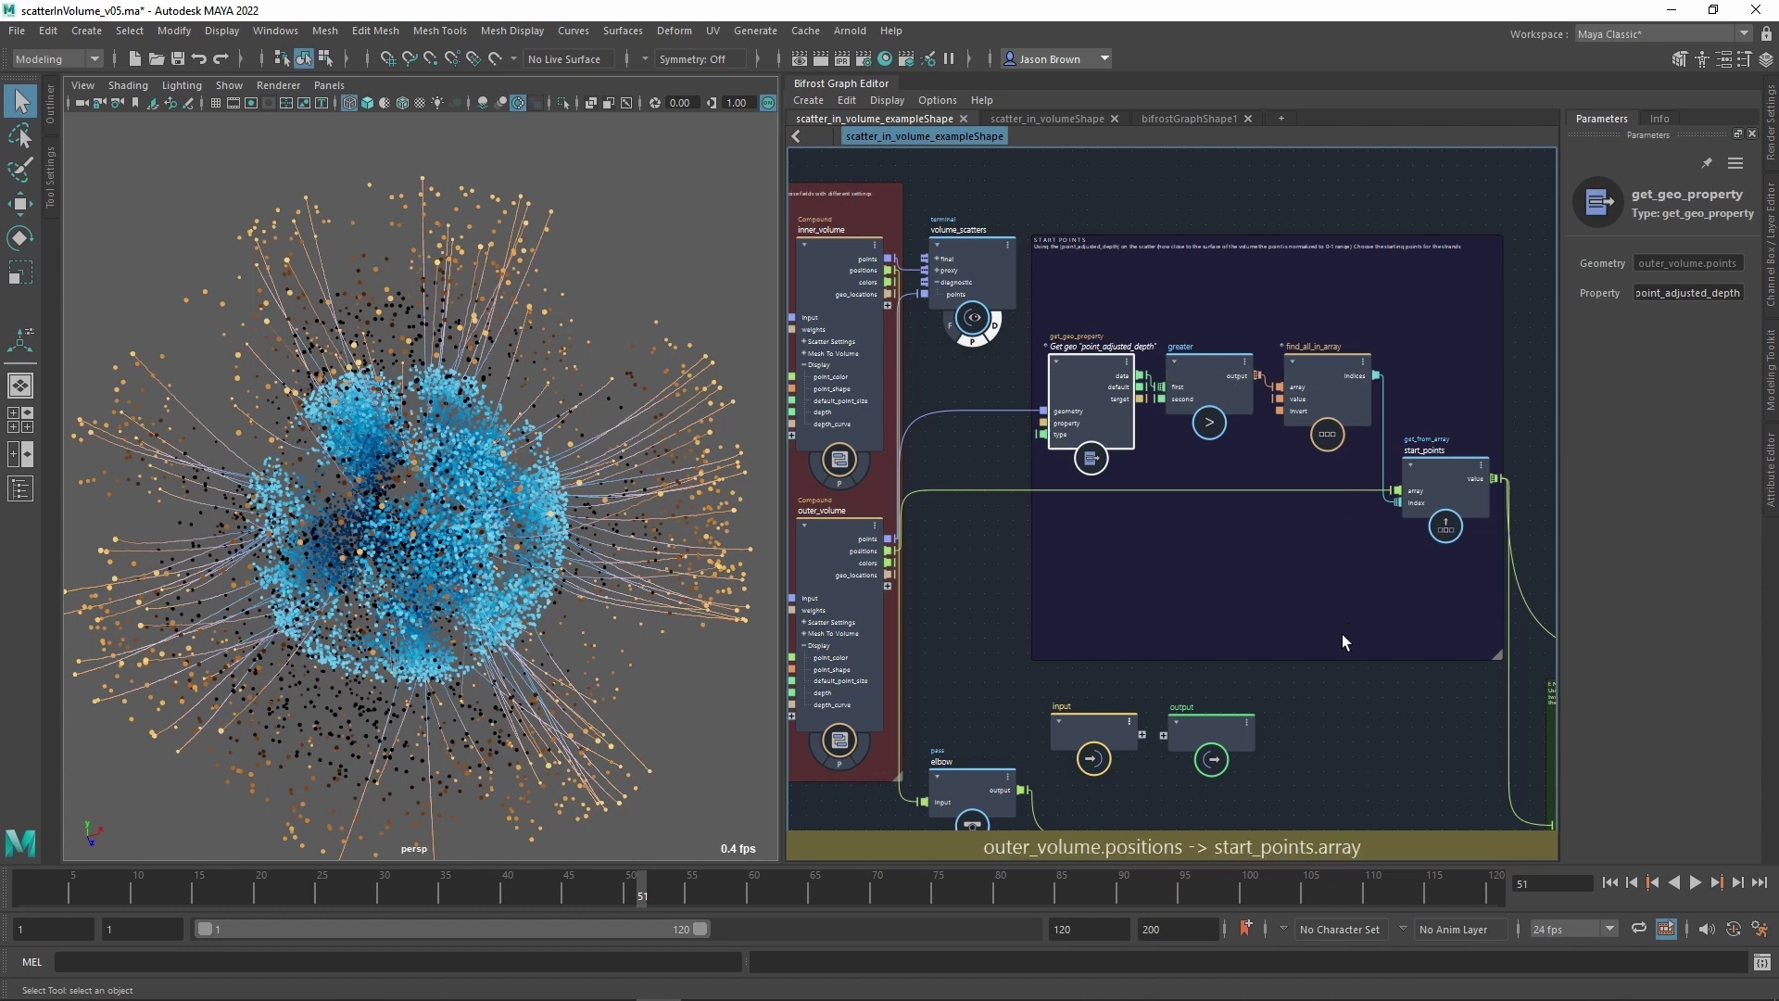
alt+middle_drag(1285, 679, 1080, 588)
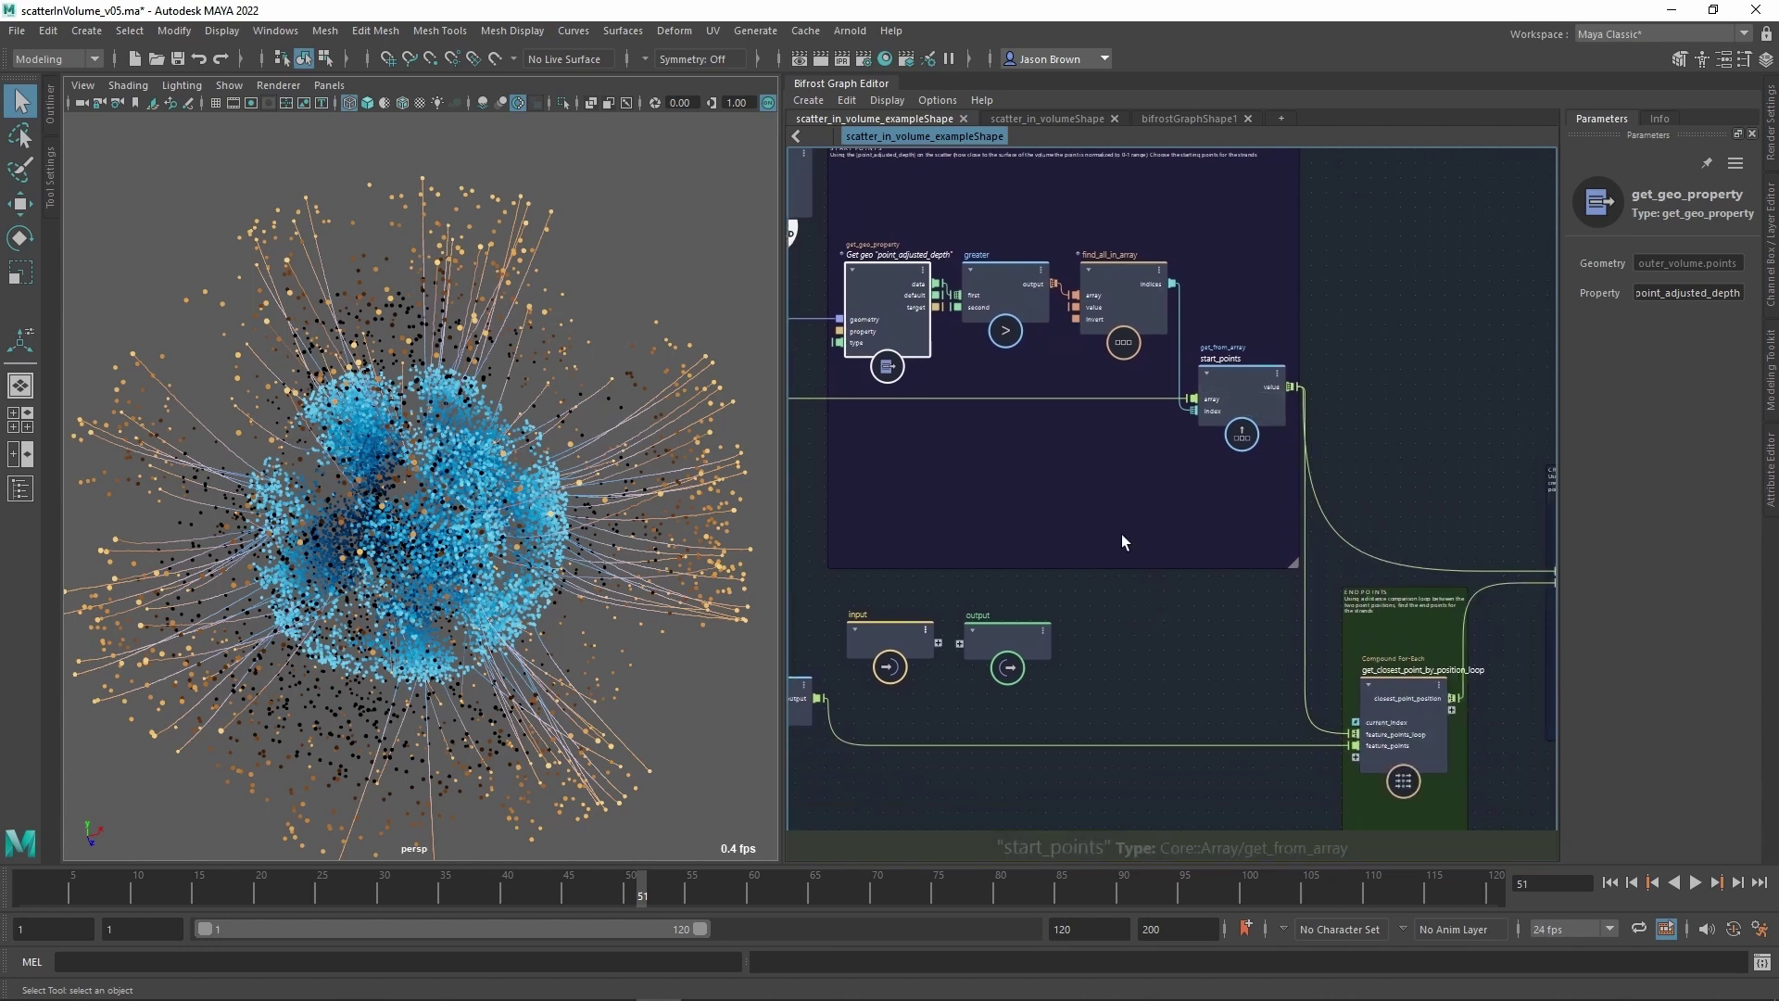
alt+middle_drag(1195, 621, 996, 464)
alt+right_drag(1027, 487, 1348, 600)
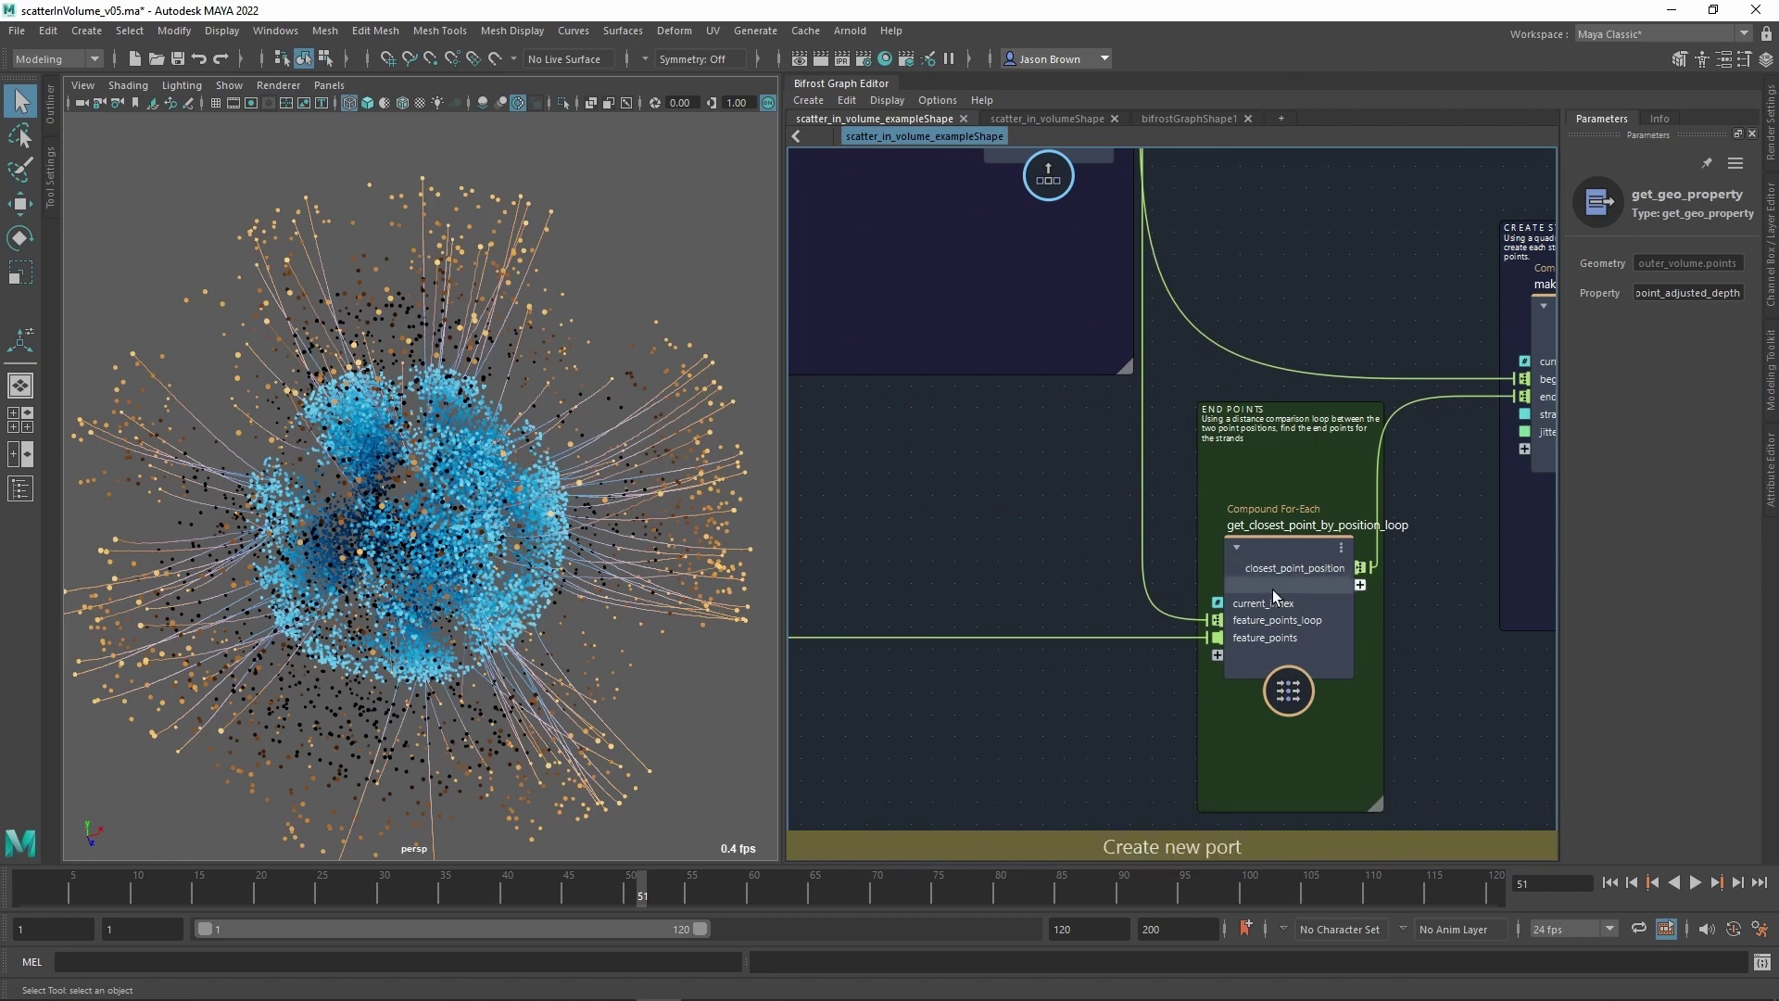
alt+middle_drag(1448, 644, 1423, 583)
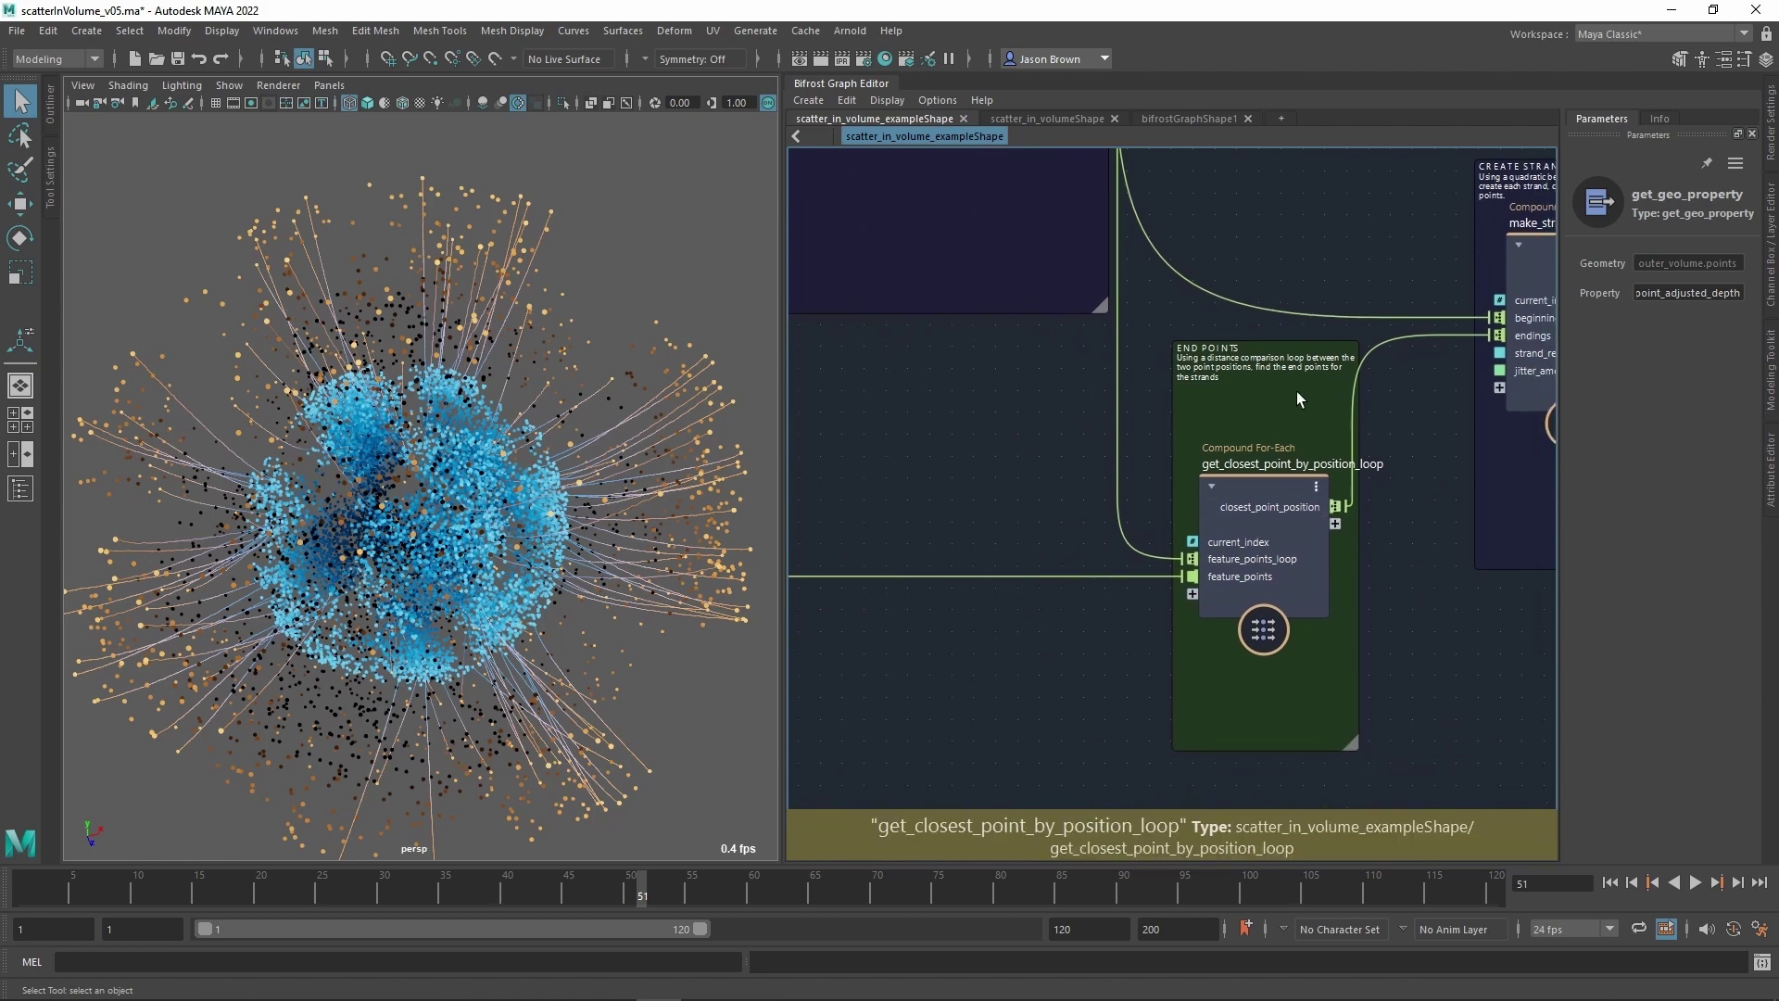
Open get_closest_point_by_position_loop, set its get_from_array node's Index to 6 and check the strands.
double_click(1259, 541)
alt+right_drag(1271, 492, 1169, 575)
alt+middle_drag(1133, 737, 1163, 716)
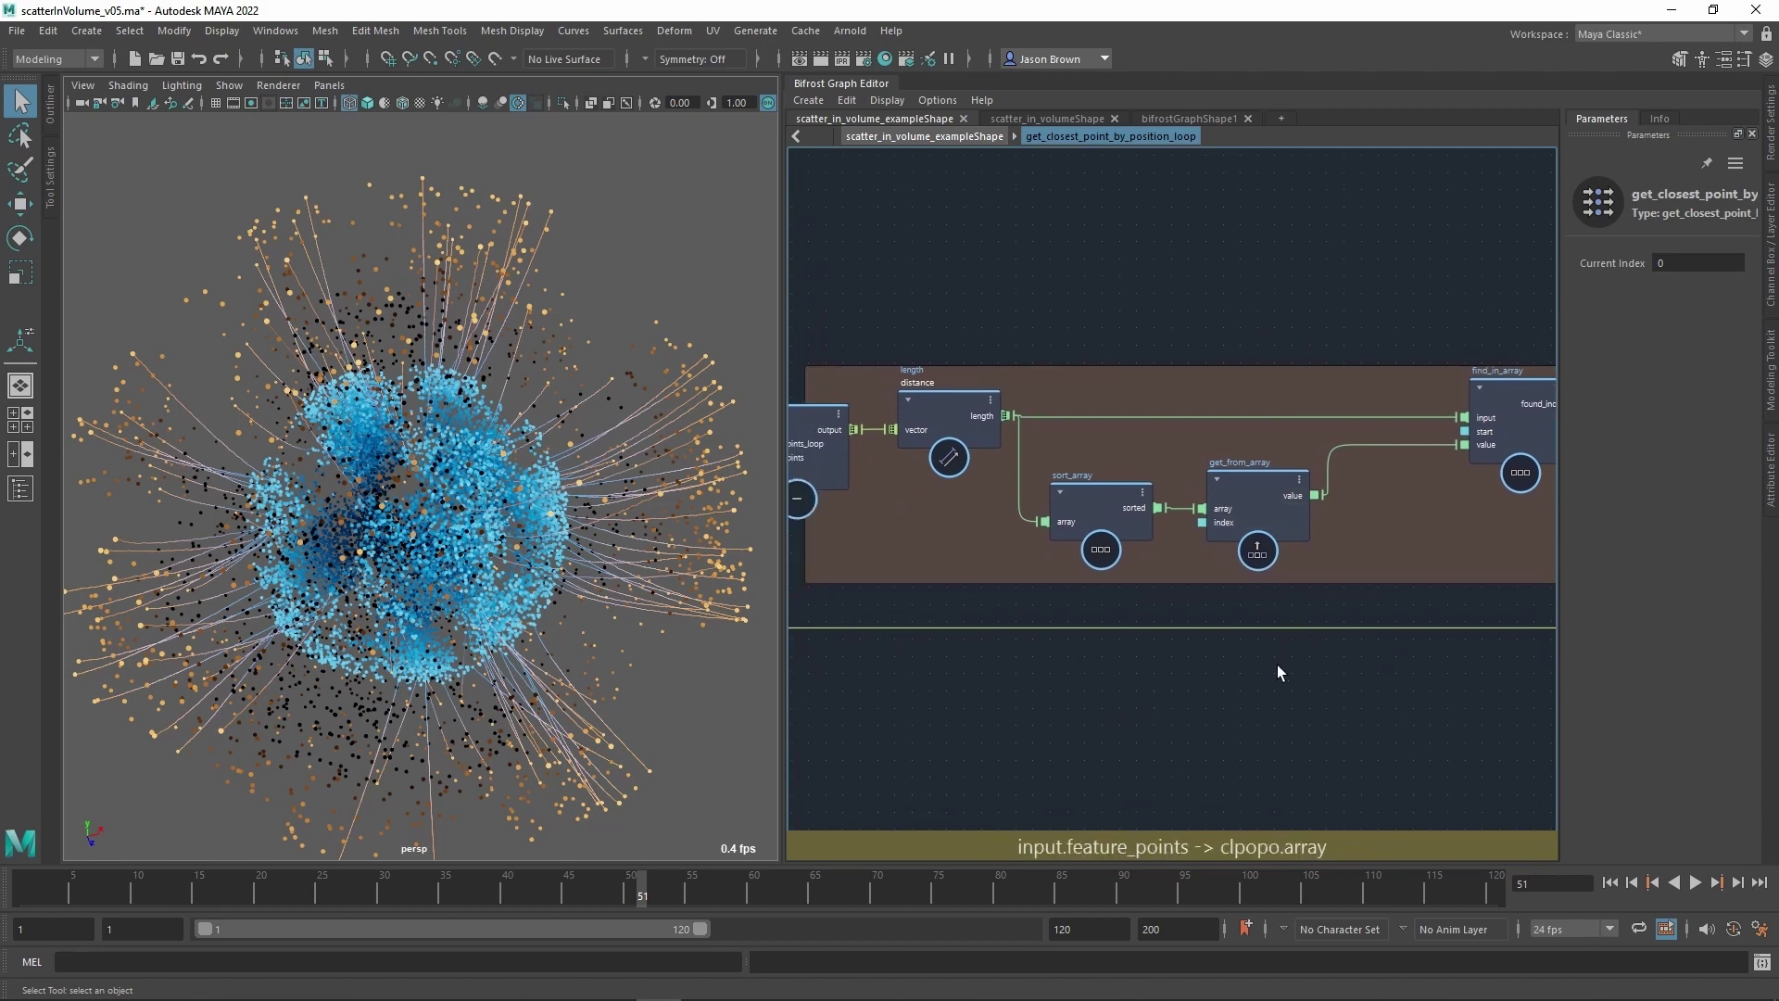
click(1264, 491)
key(a)
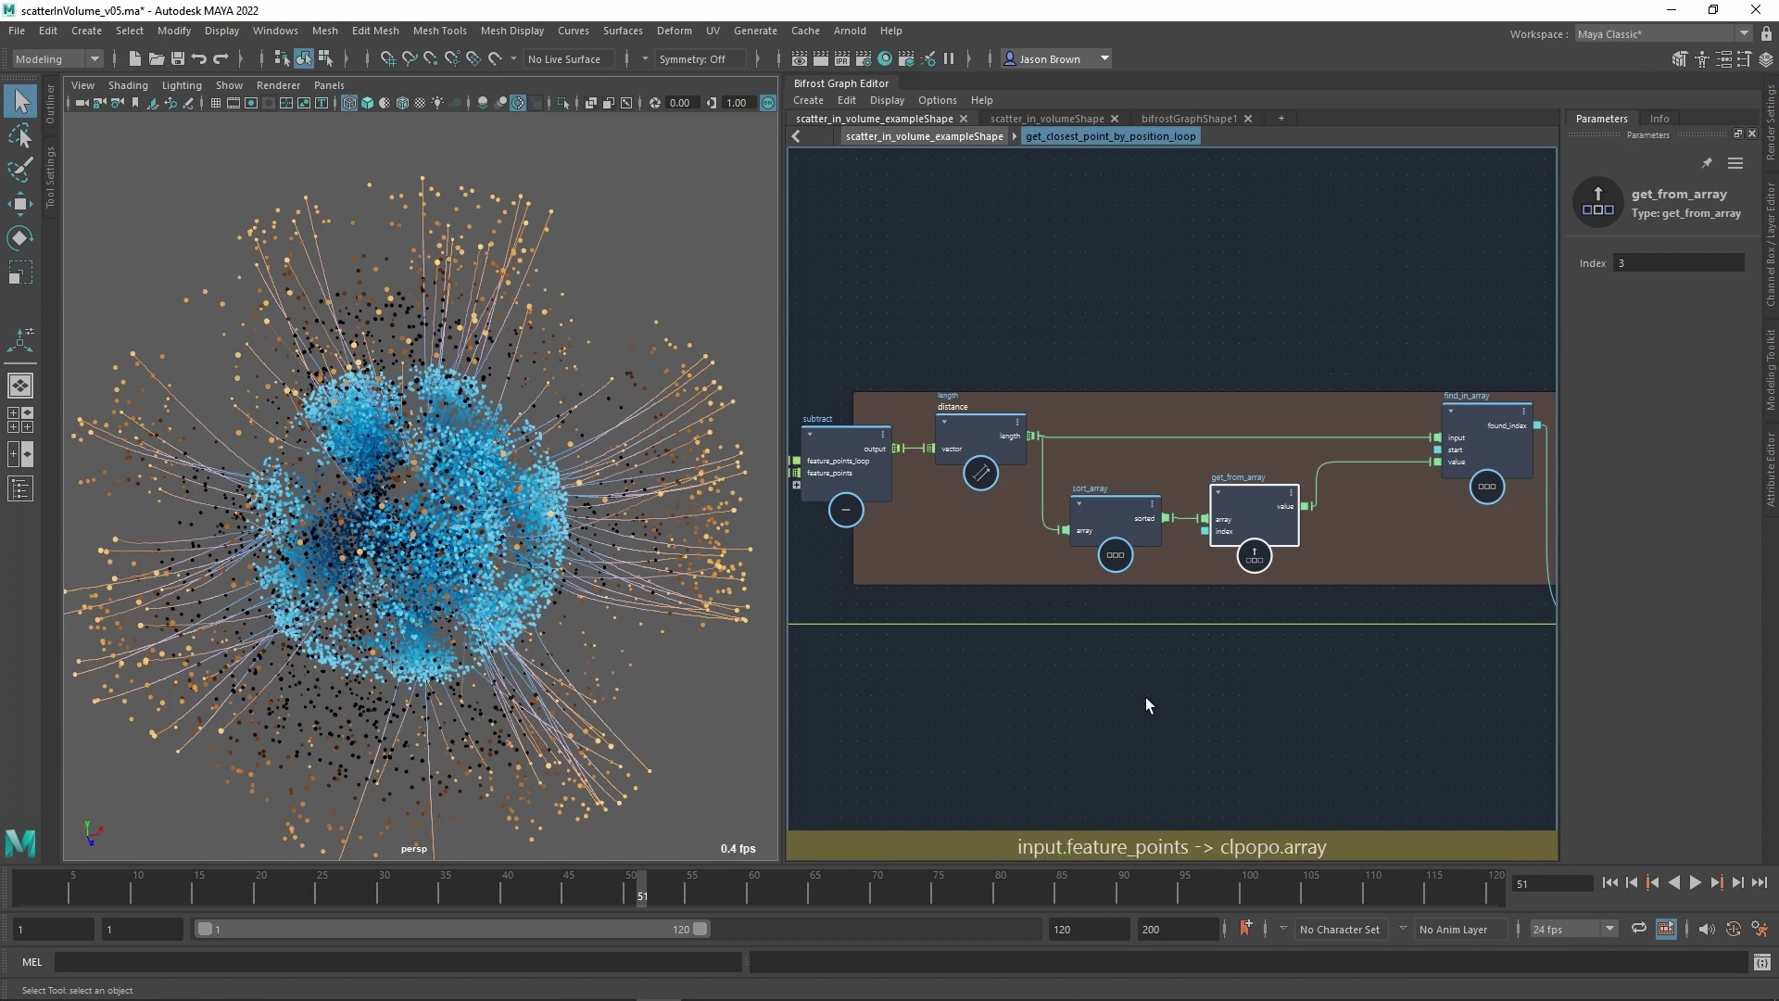
double_click(1644, 263)
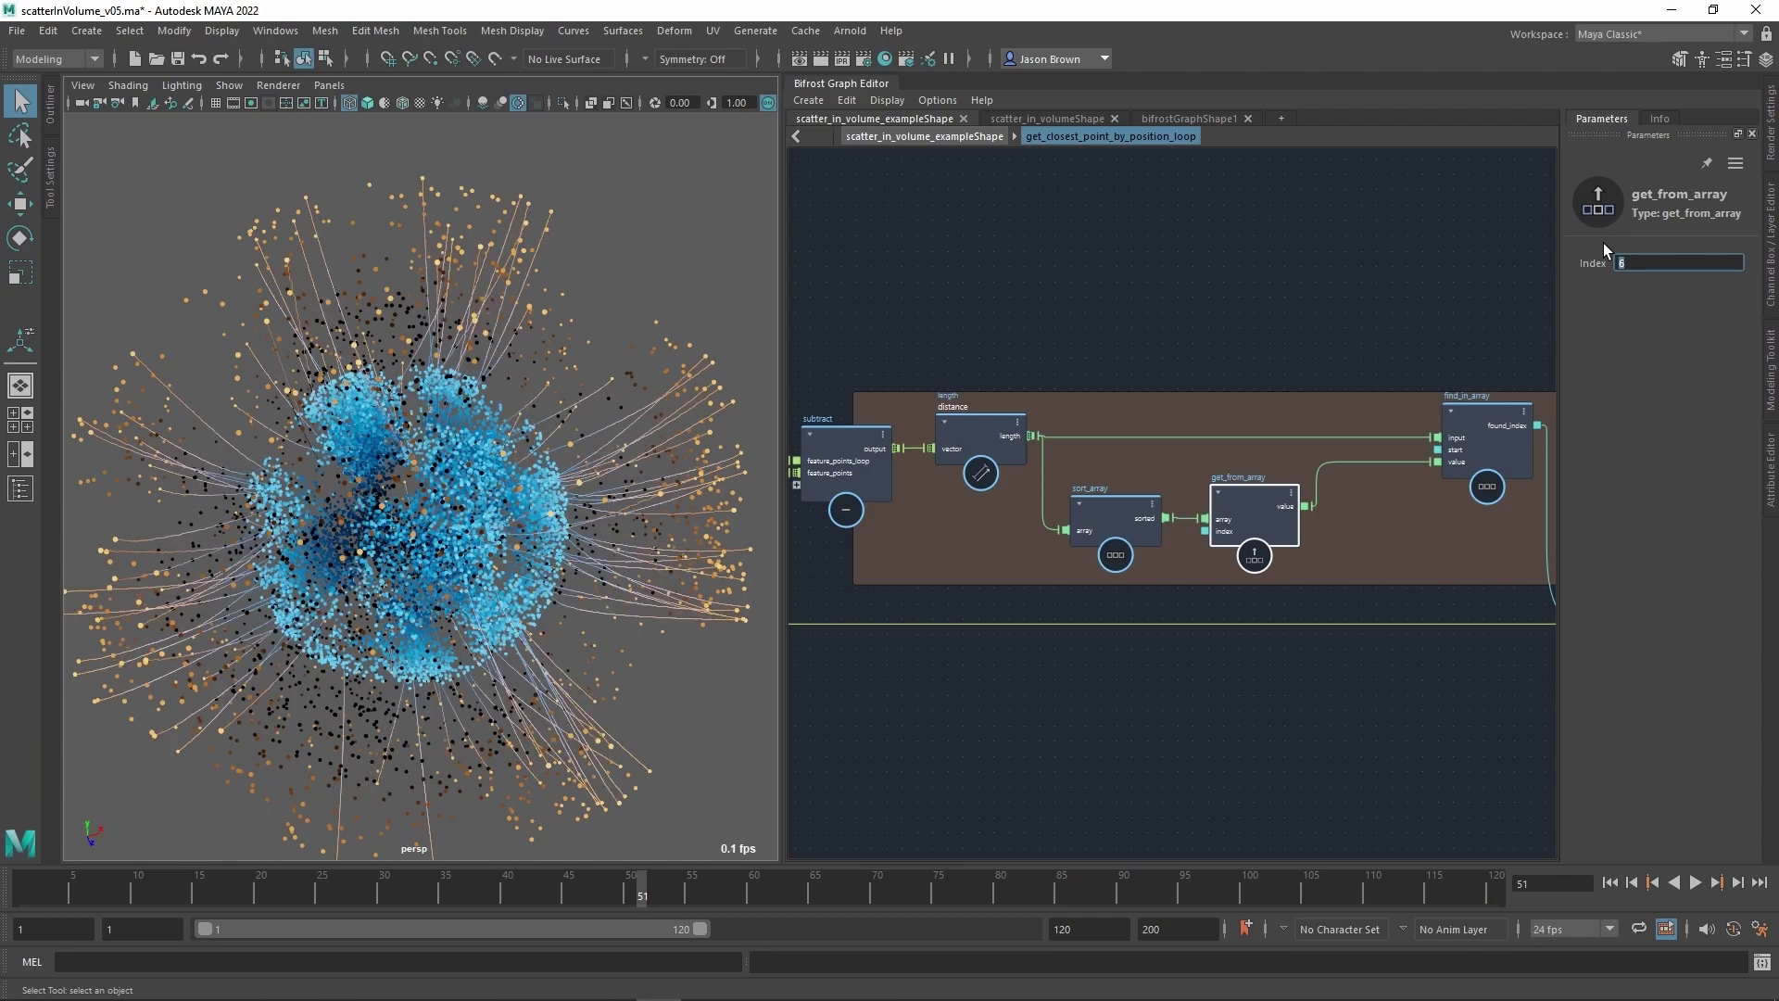
alt+drag(593, 437, 550, 428)
alt+drag(600, 412, 608, 413)
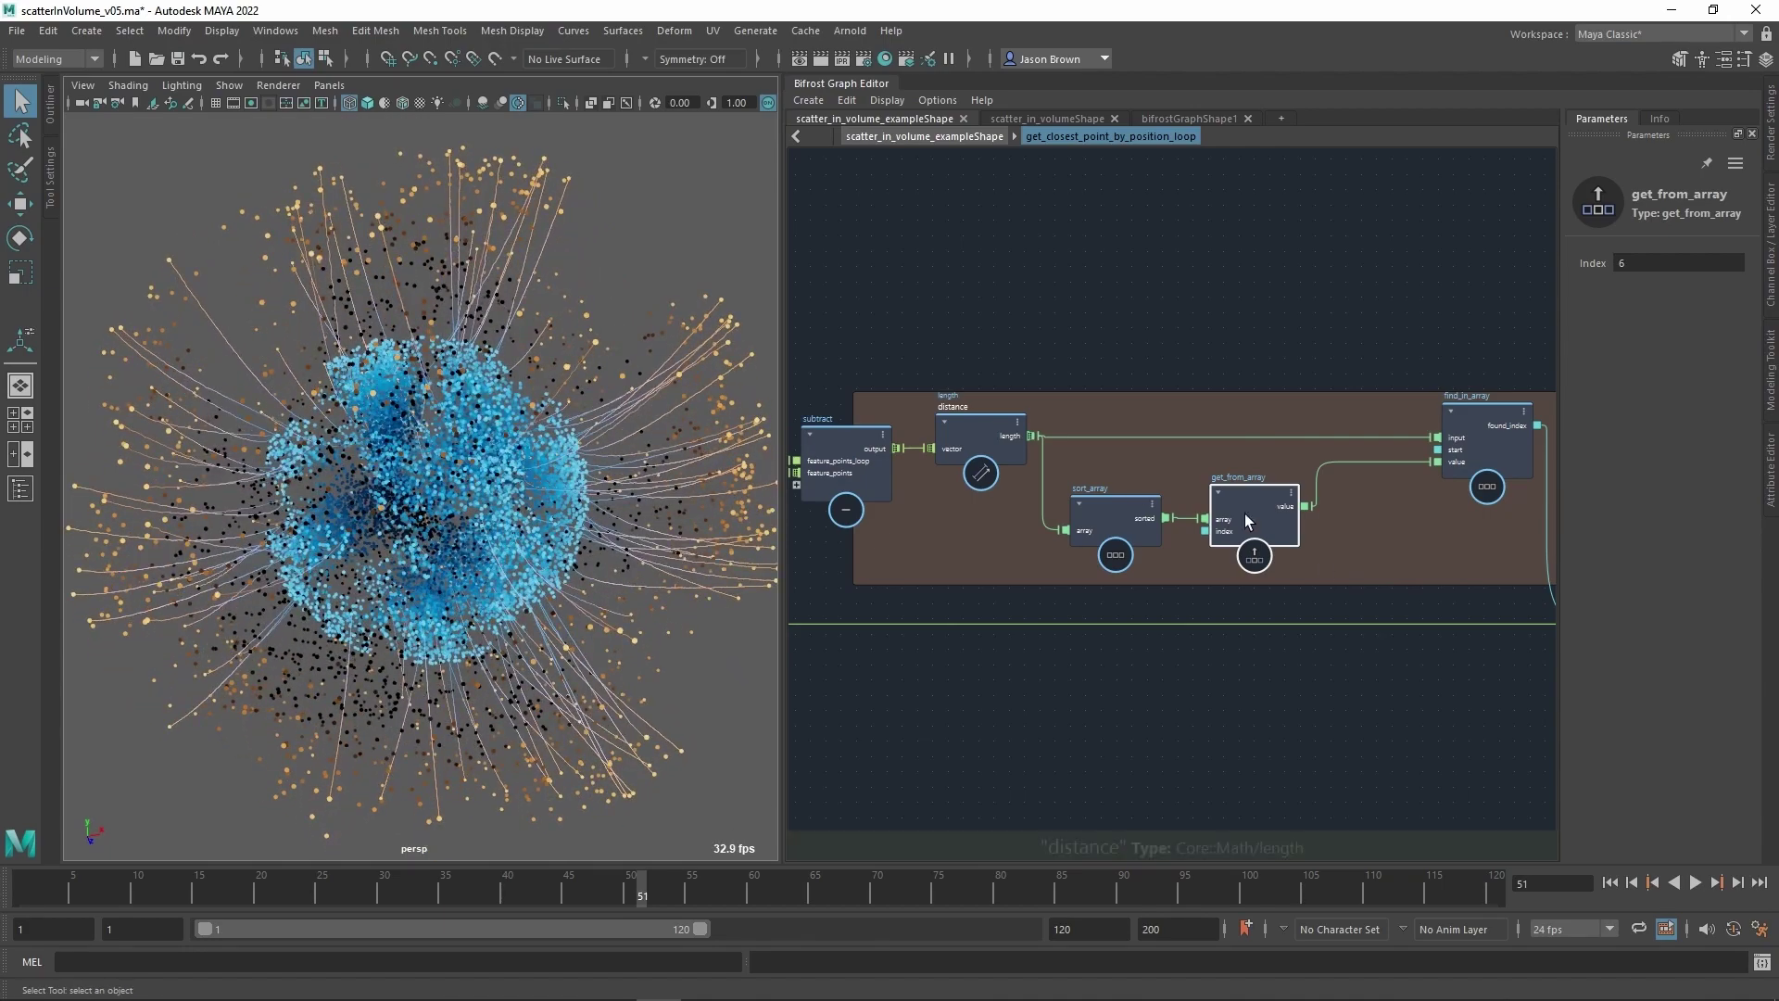
Return to the example's top-level graph and open the make_strands compound and the make_beziers compound inside it.
double_click(1273, 731)
alt+middle_drag(1419, 600, 1165, 687)
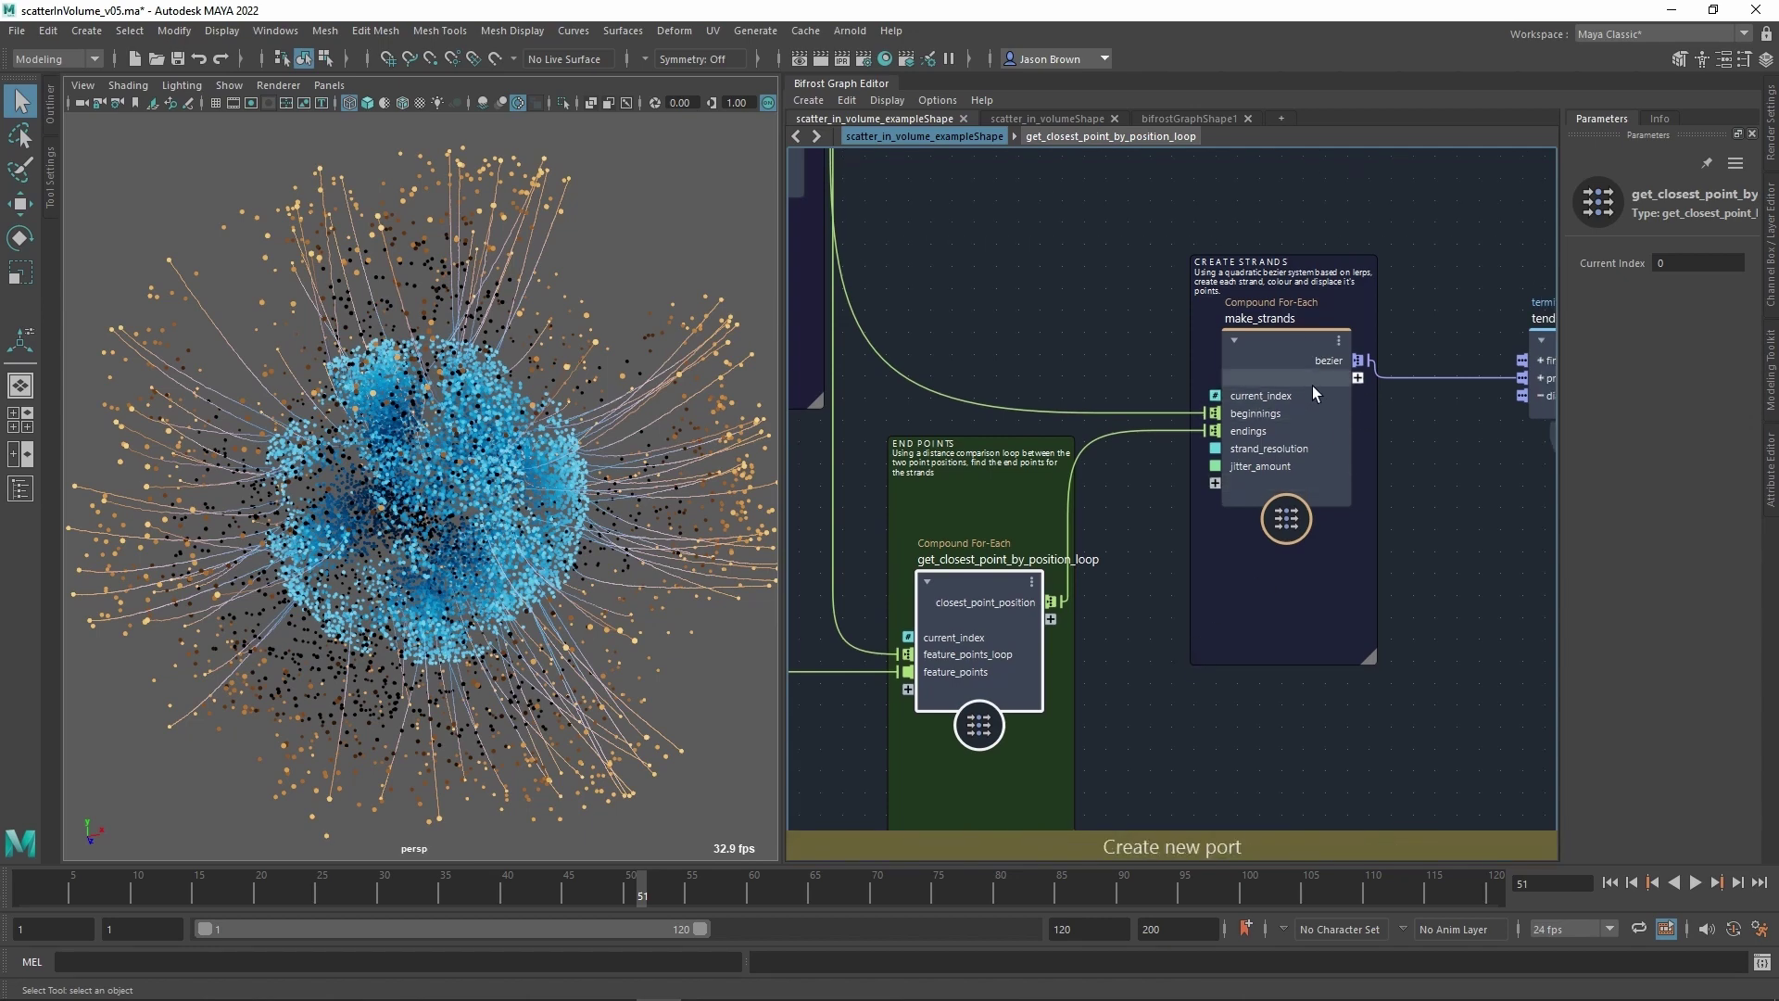
double_click(1286, 352)
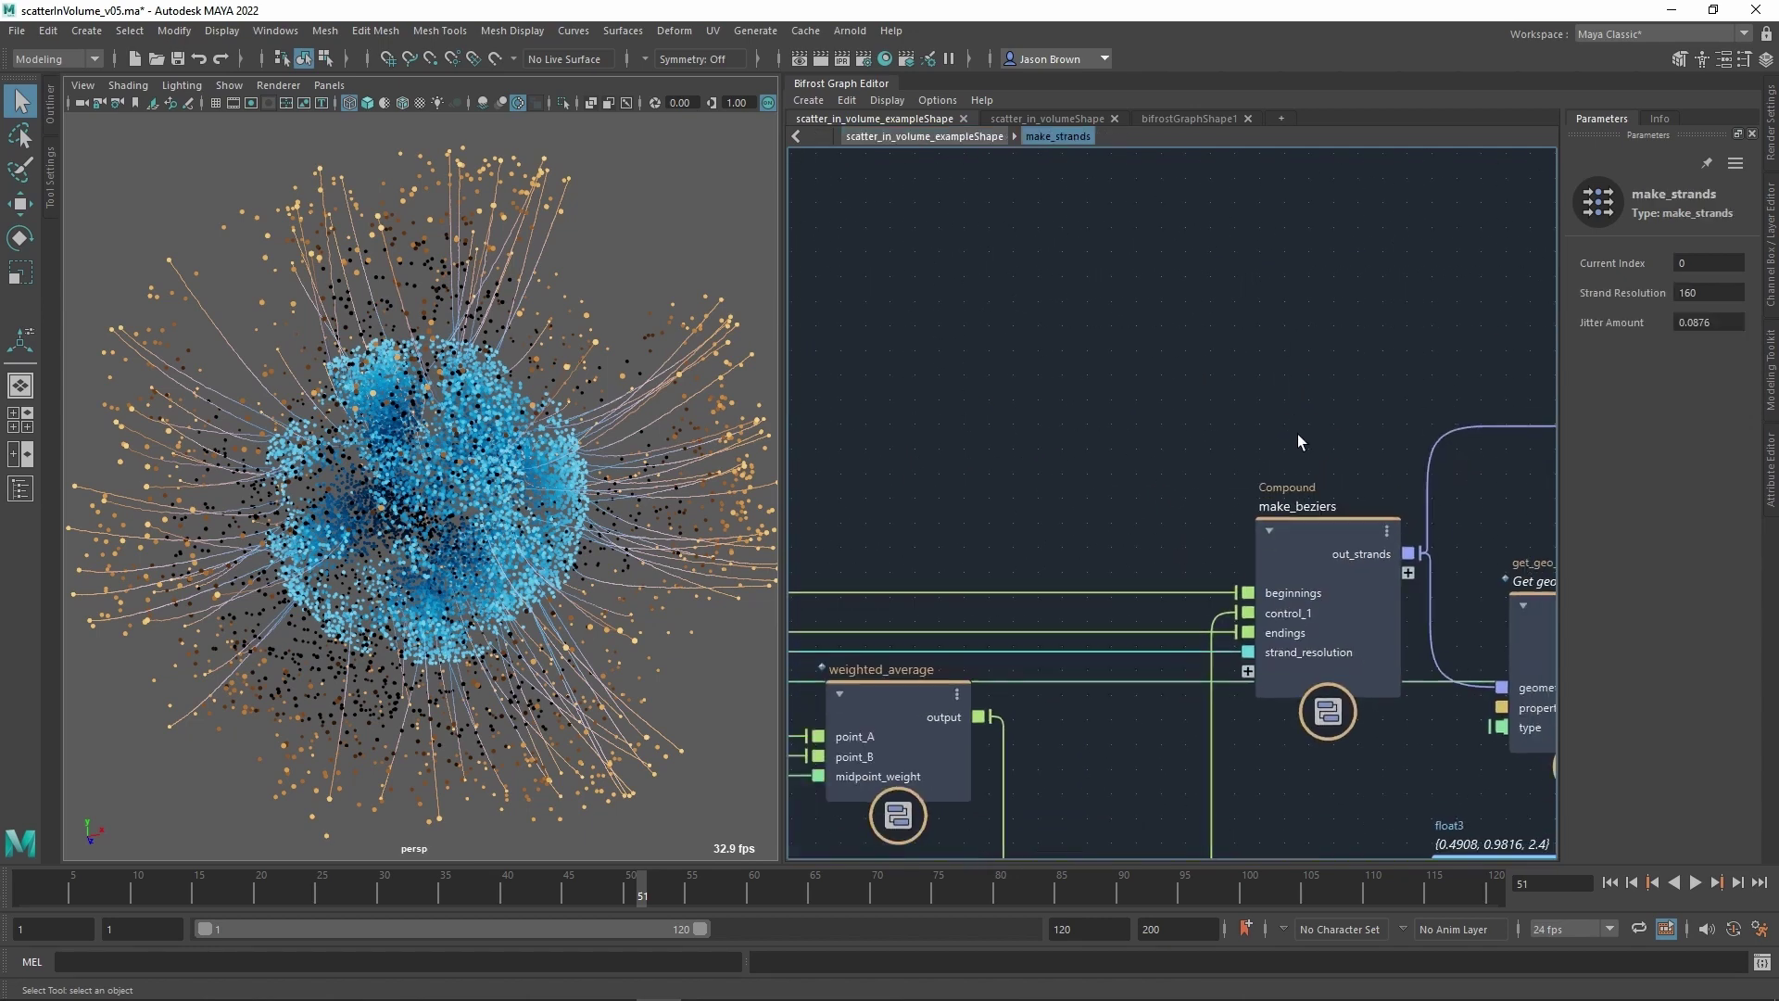
click(1297, 443)
double_click(1310, 448)
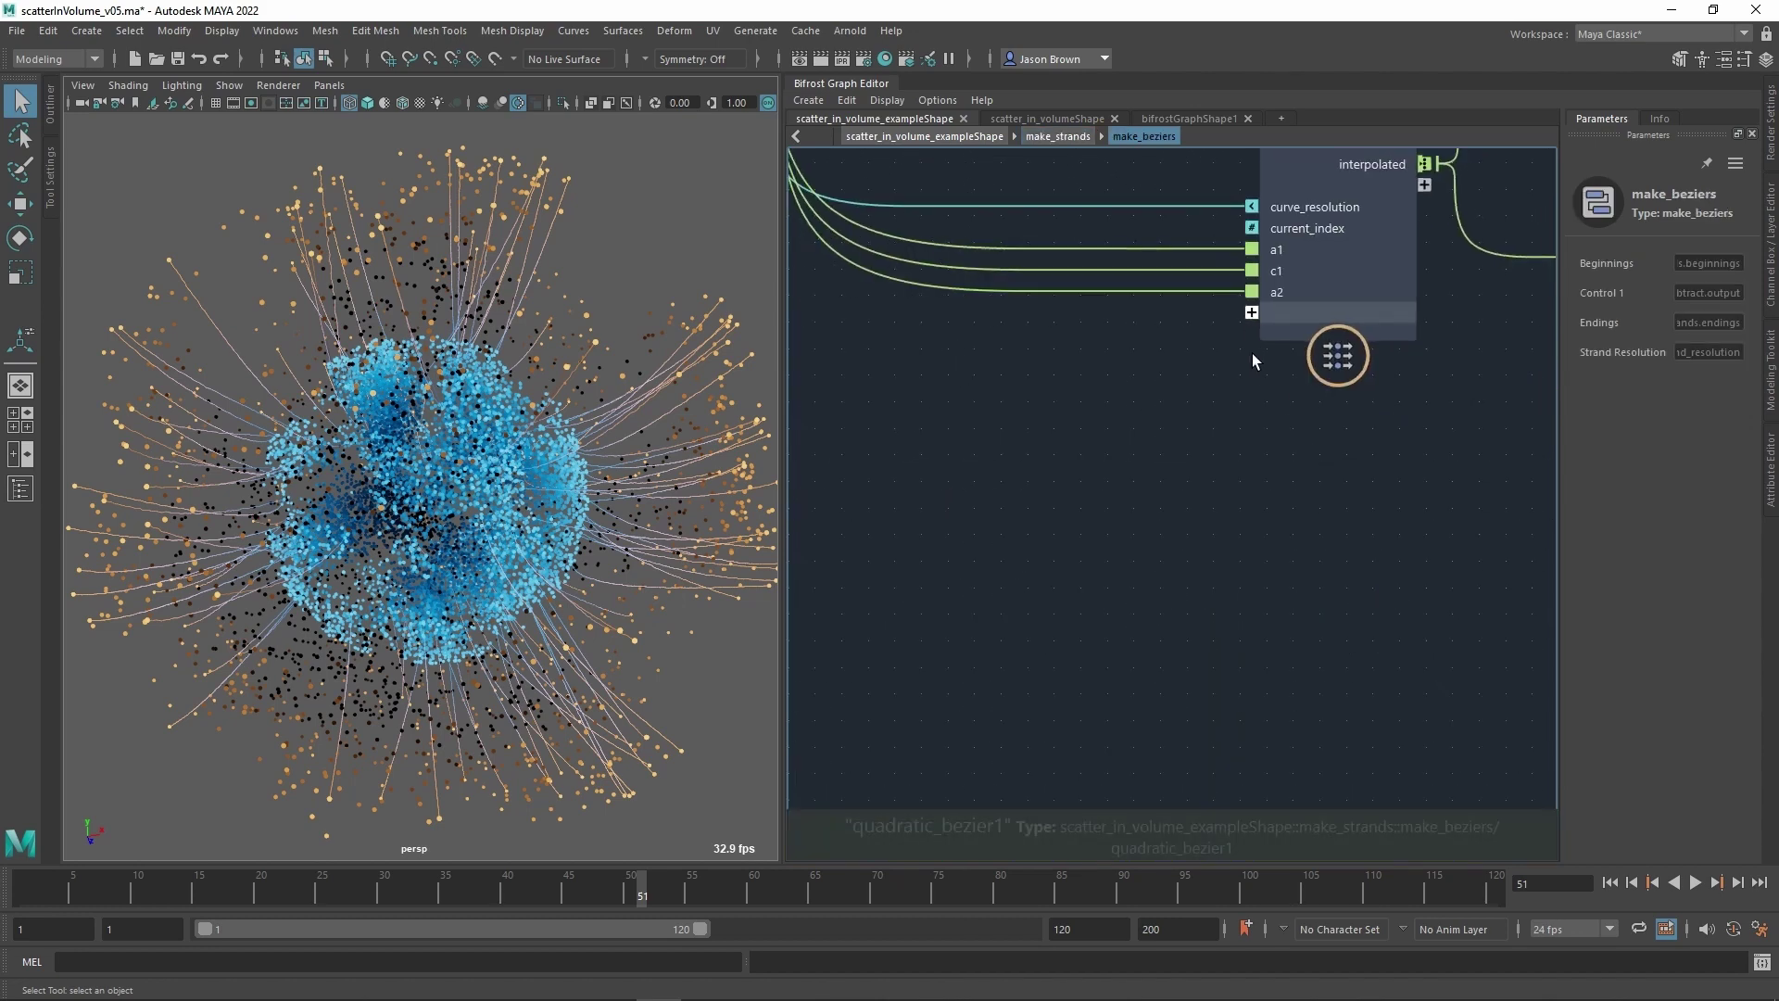
Return from make_beziers to the example's top-level graph and inspect the tendrils terminal fed by make_strands.
double_click(1182, 495)
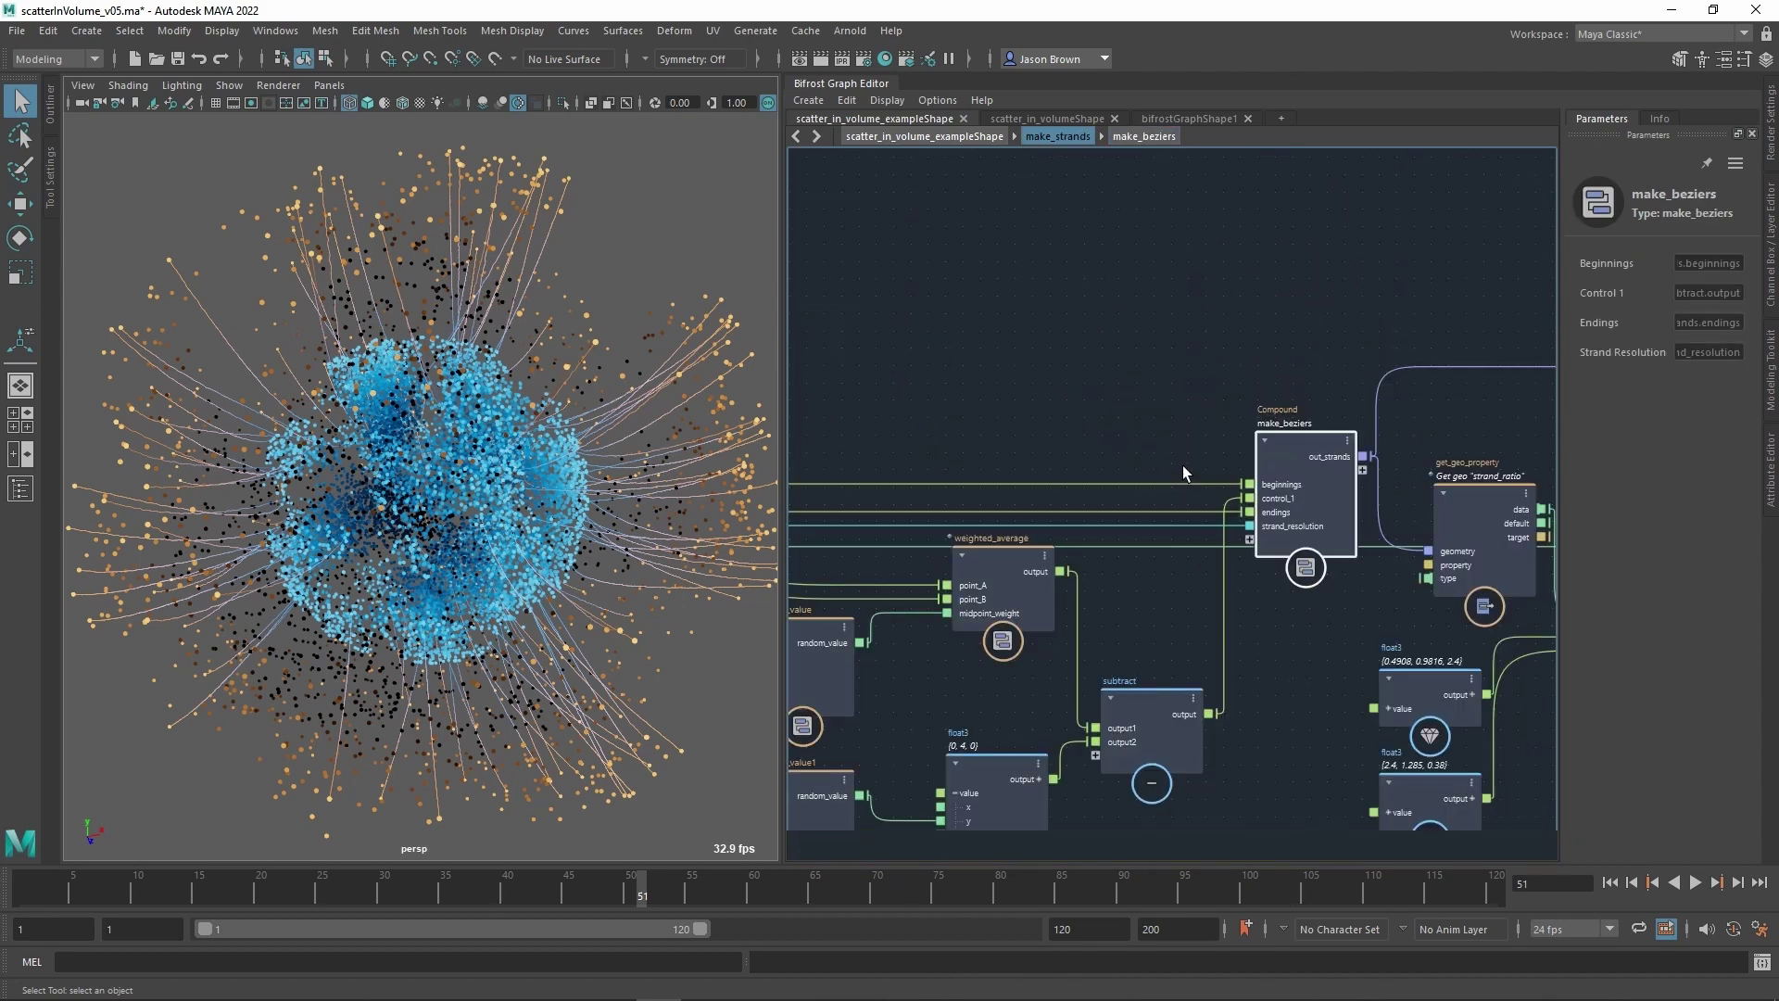
double_click(1208, 514)
alt+middle_drag(1406, 536, 1197, 576)
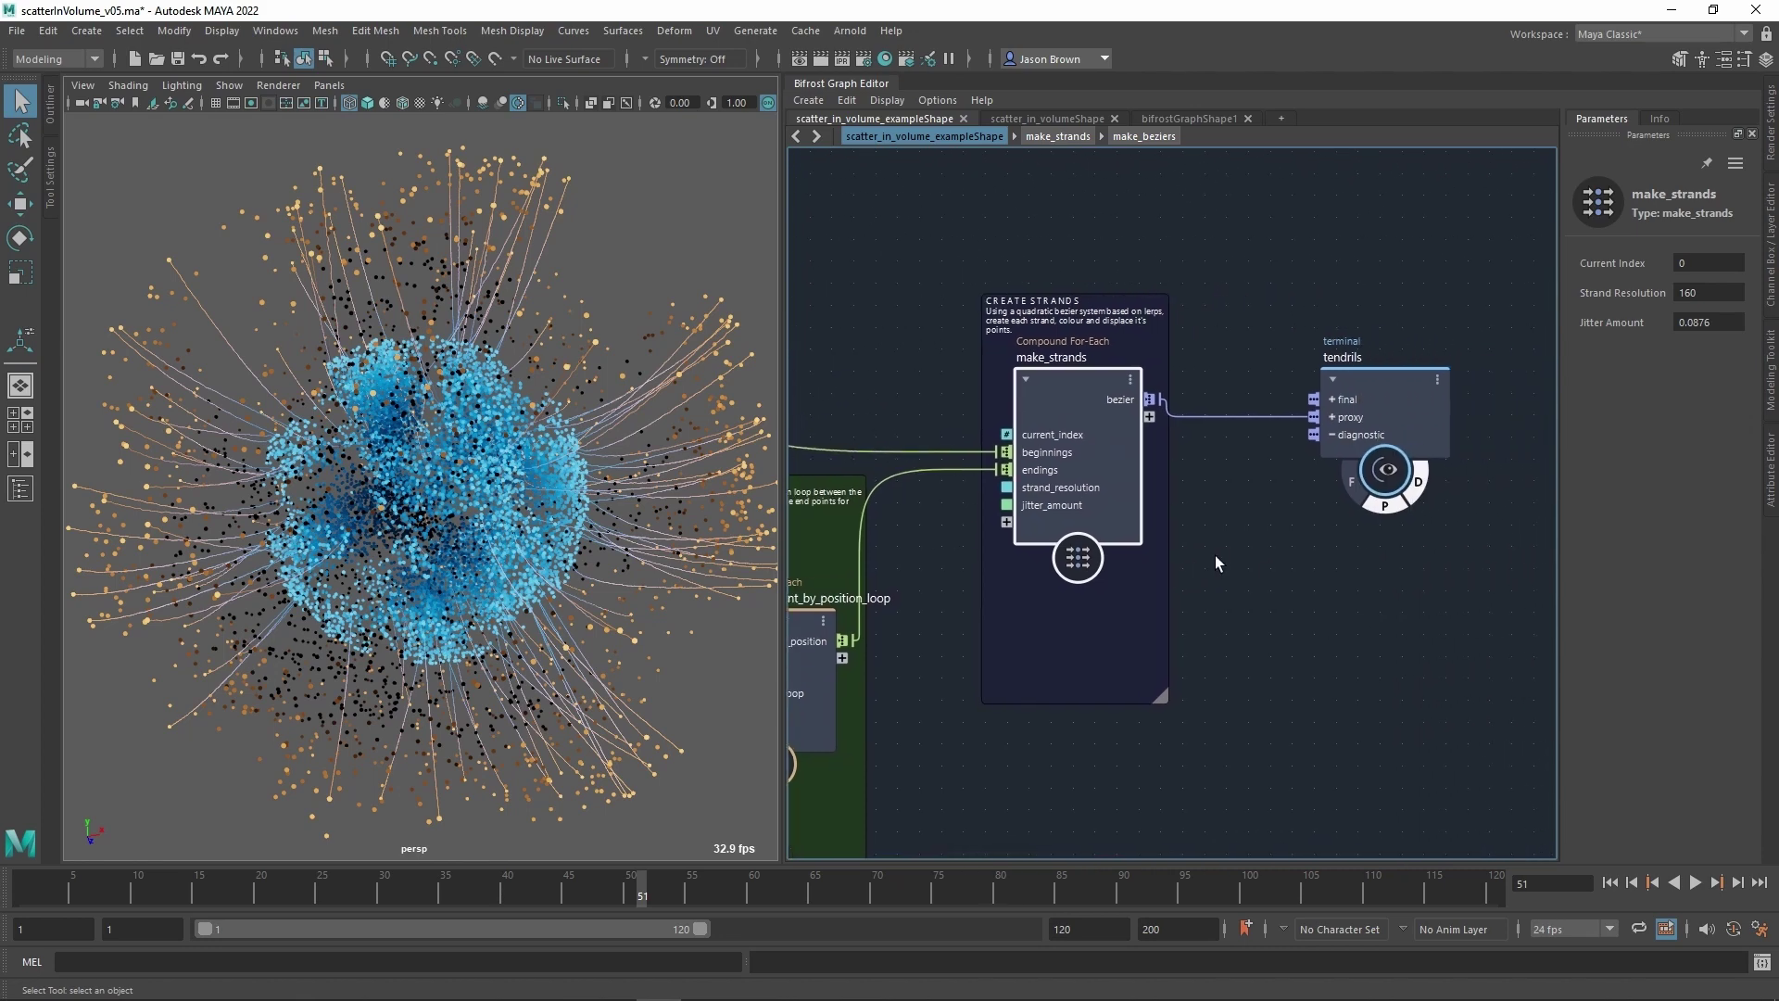
click(1422, 399)
drag(1422, 398, 1427, 397)
click(1464, 574)
Inspect the volume_scatters terminal beside the inner and outer volume compounds and review the overall graph layout.
alt+right_drag(1464, 574, 1125, 394)
alt+middle_drag(1117, 385, 1680, 585)
click(1049, 366)
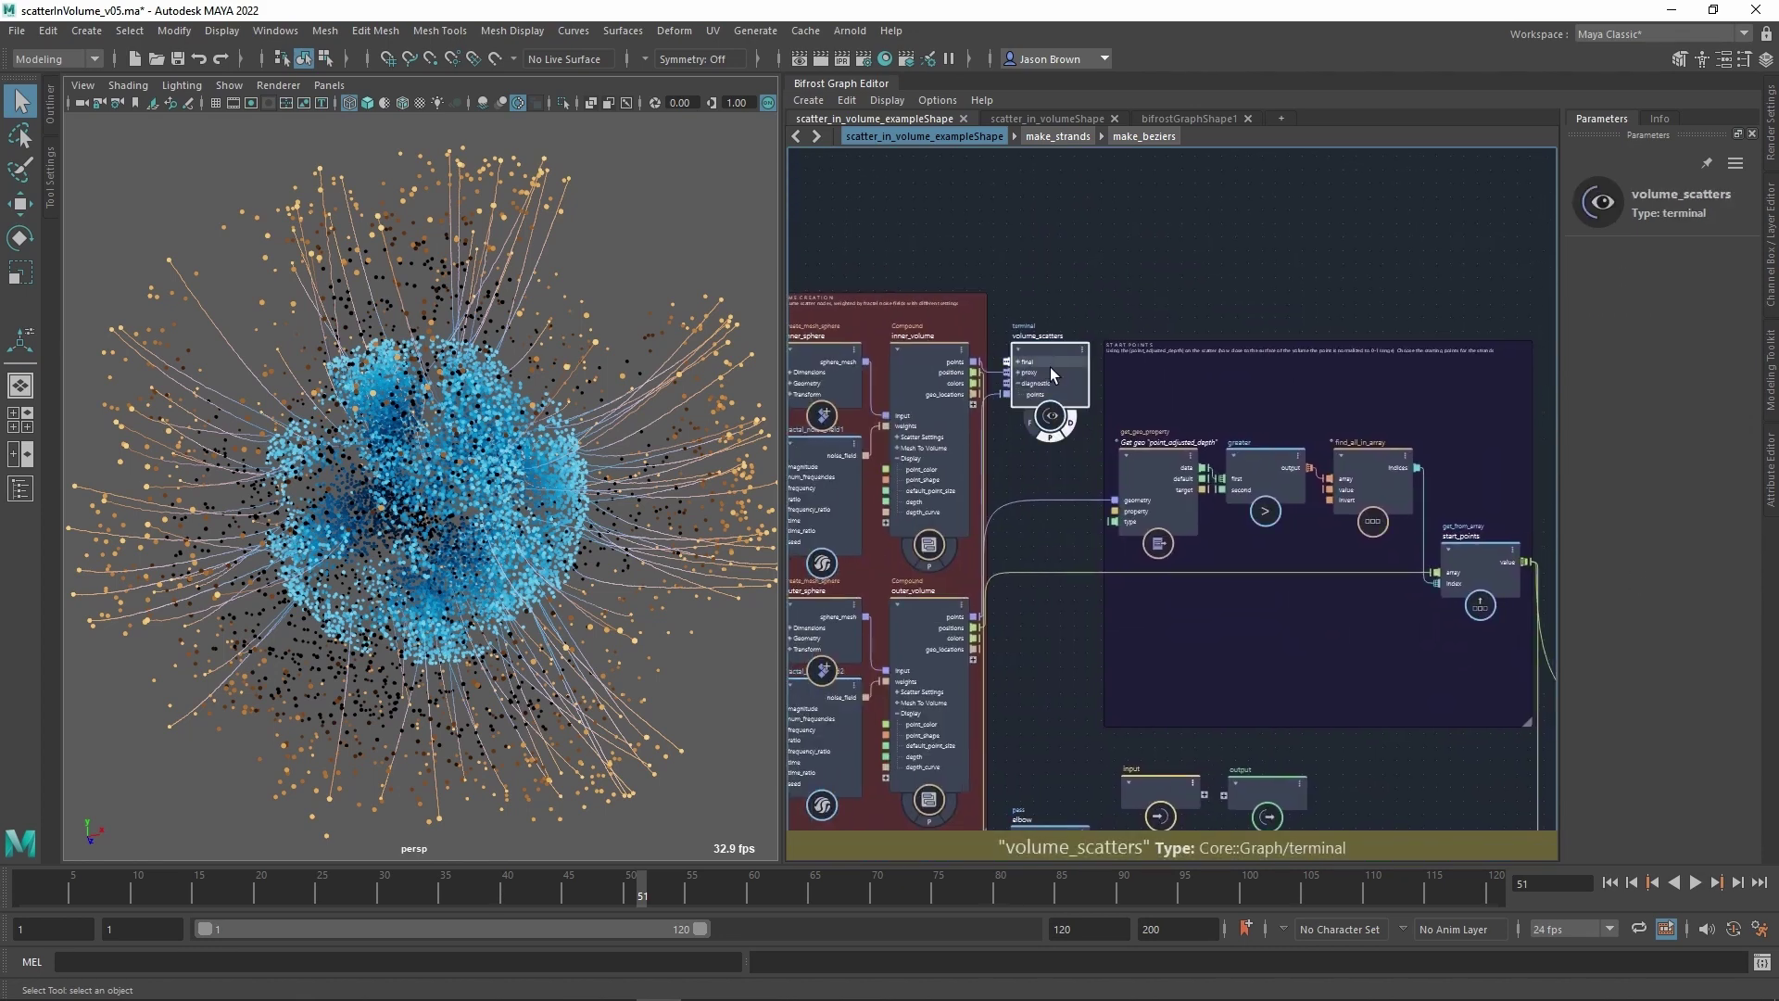
alt+right_drag(1211, 266, 1095, 278)
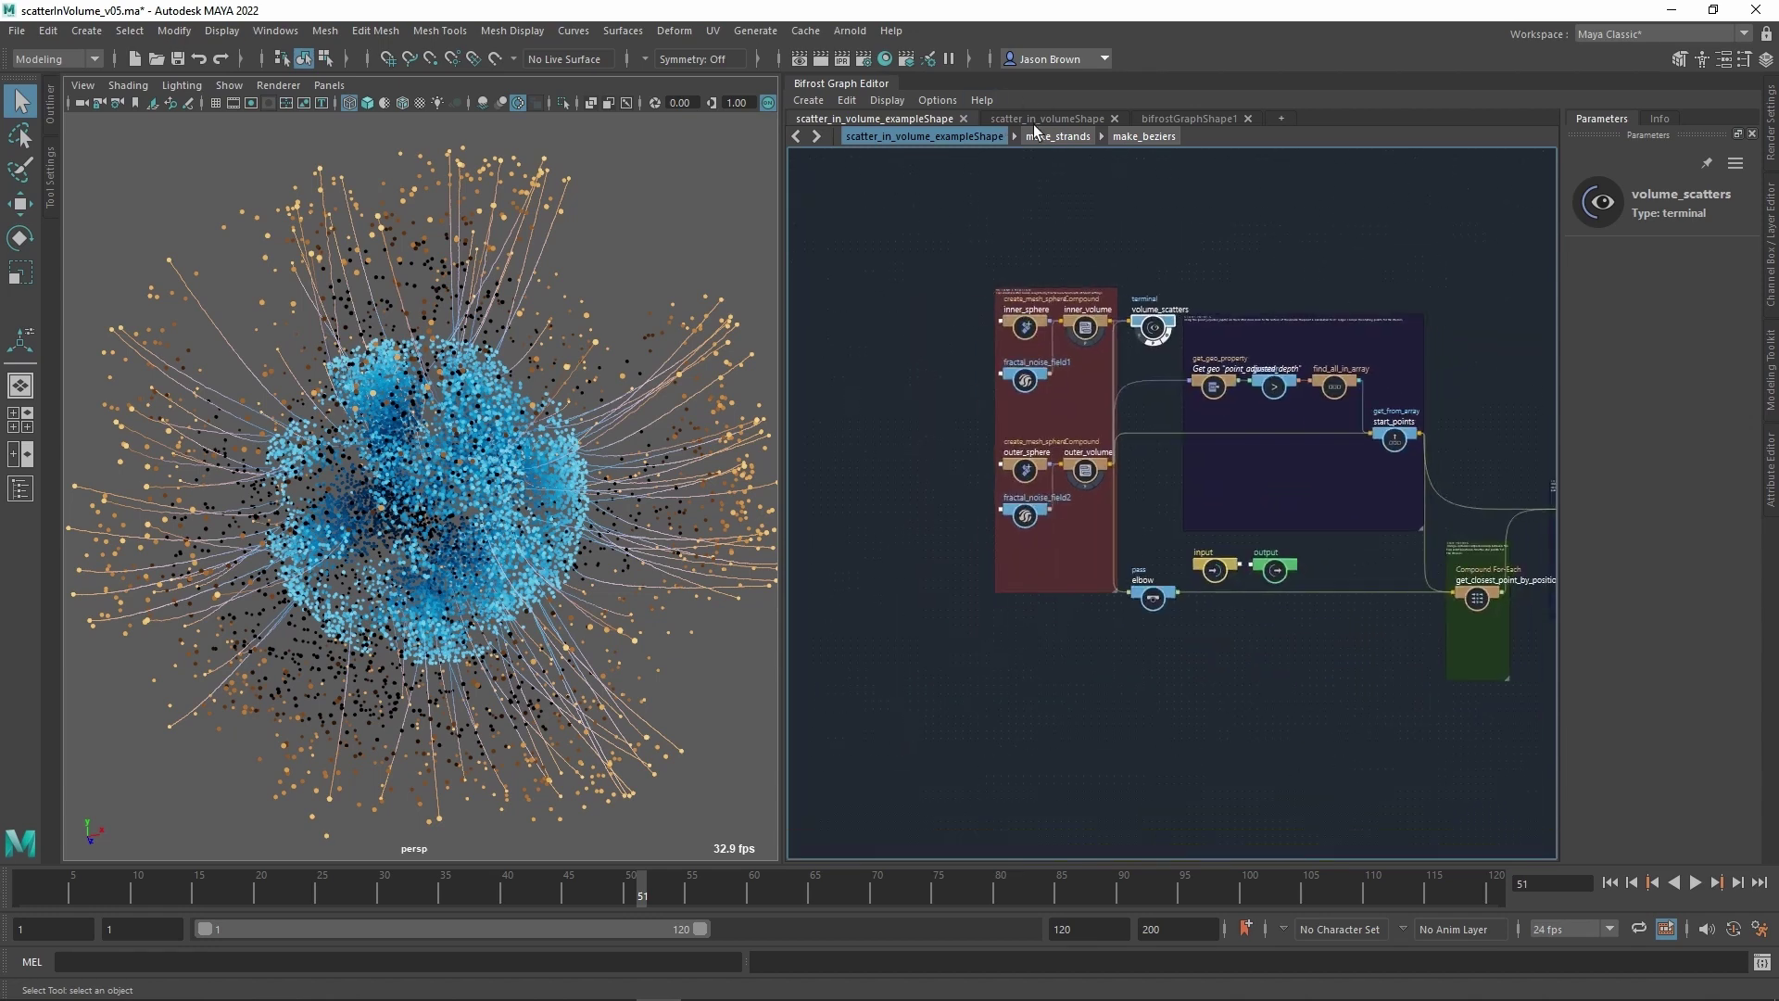
alt+right_drag(473, 606, 469, 576)
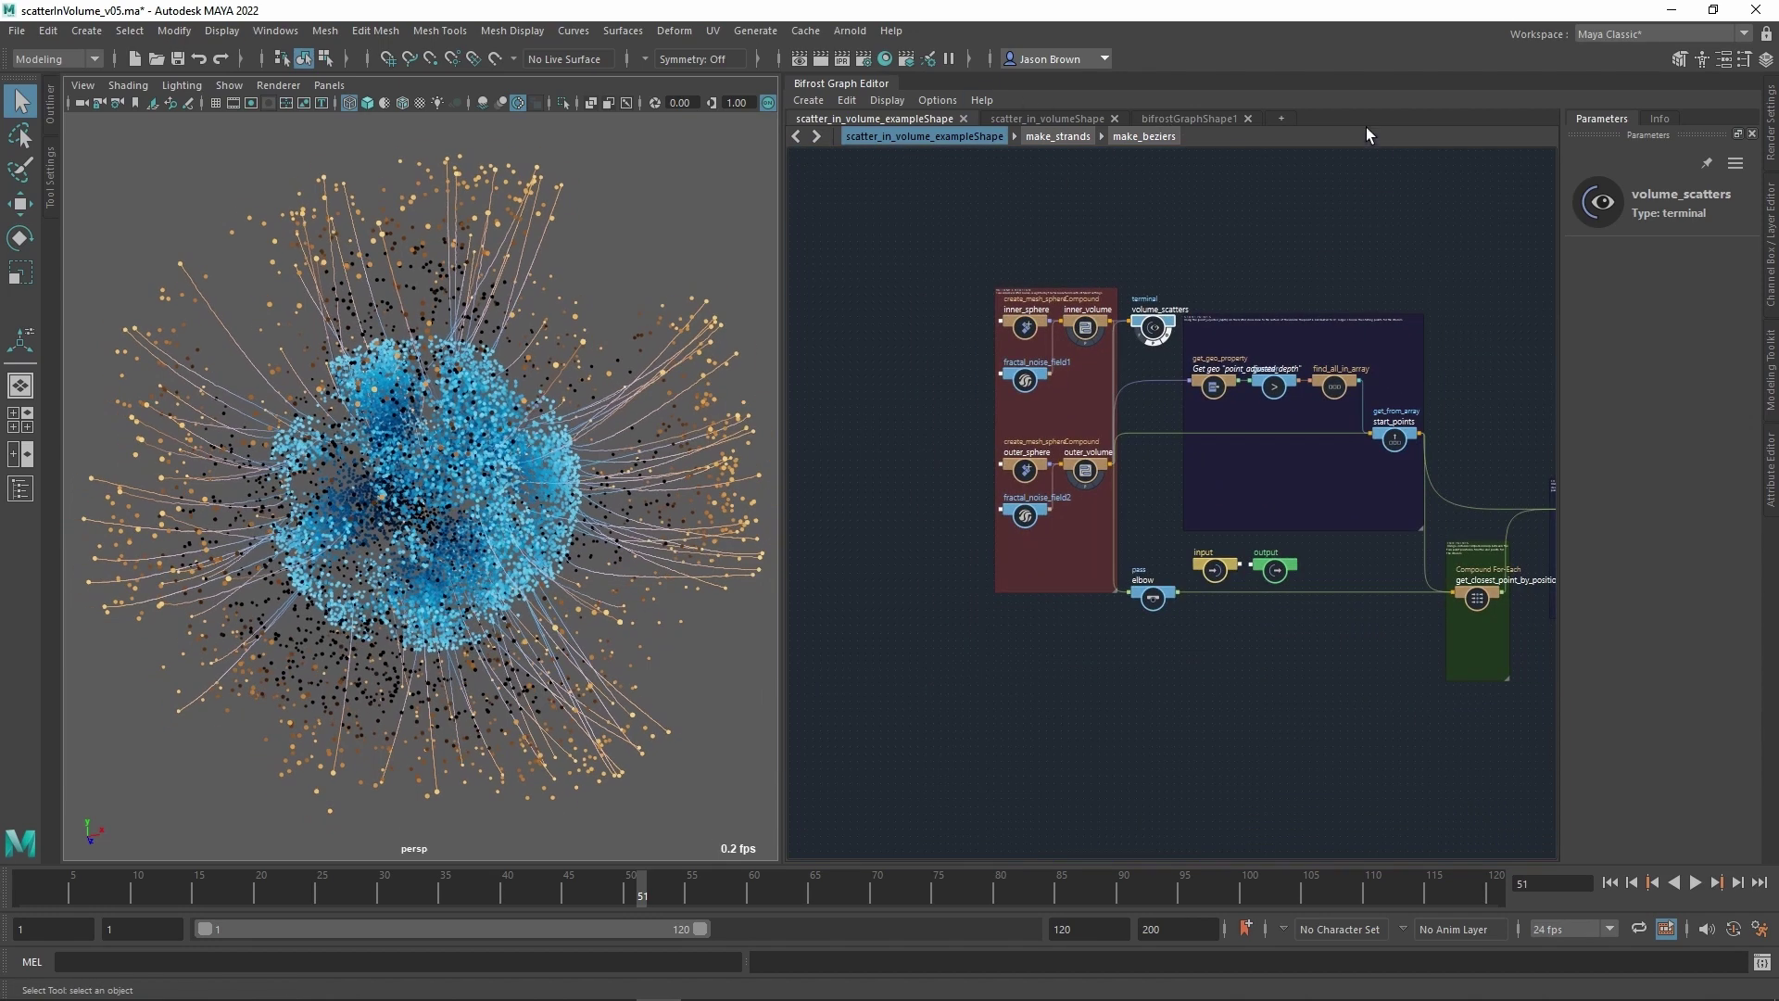
Switch to the bifrostGraphShape1 graph and hide the scatter_in_volume_example object in the scene.
click(1204, 124)
click(51, 106)
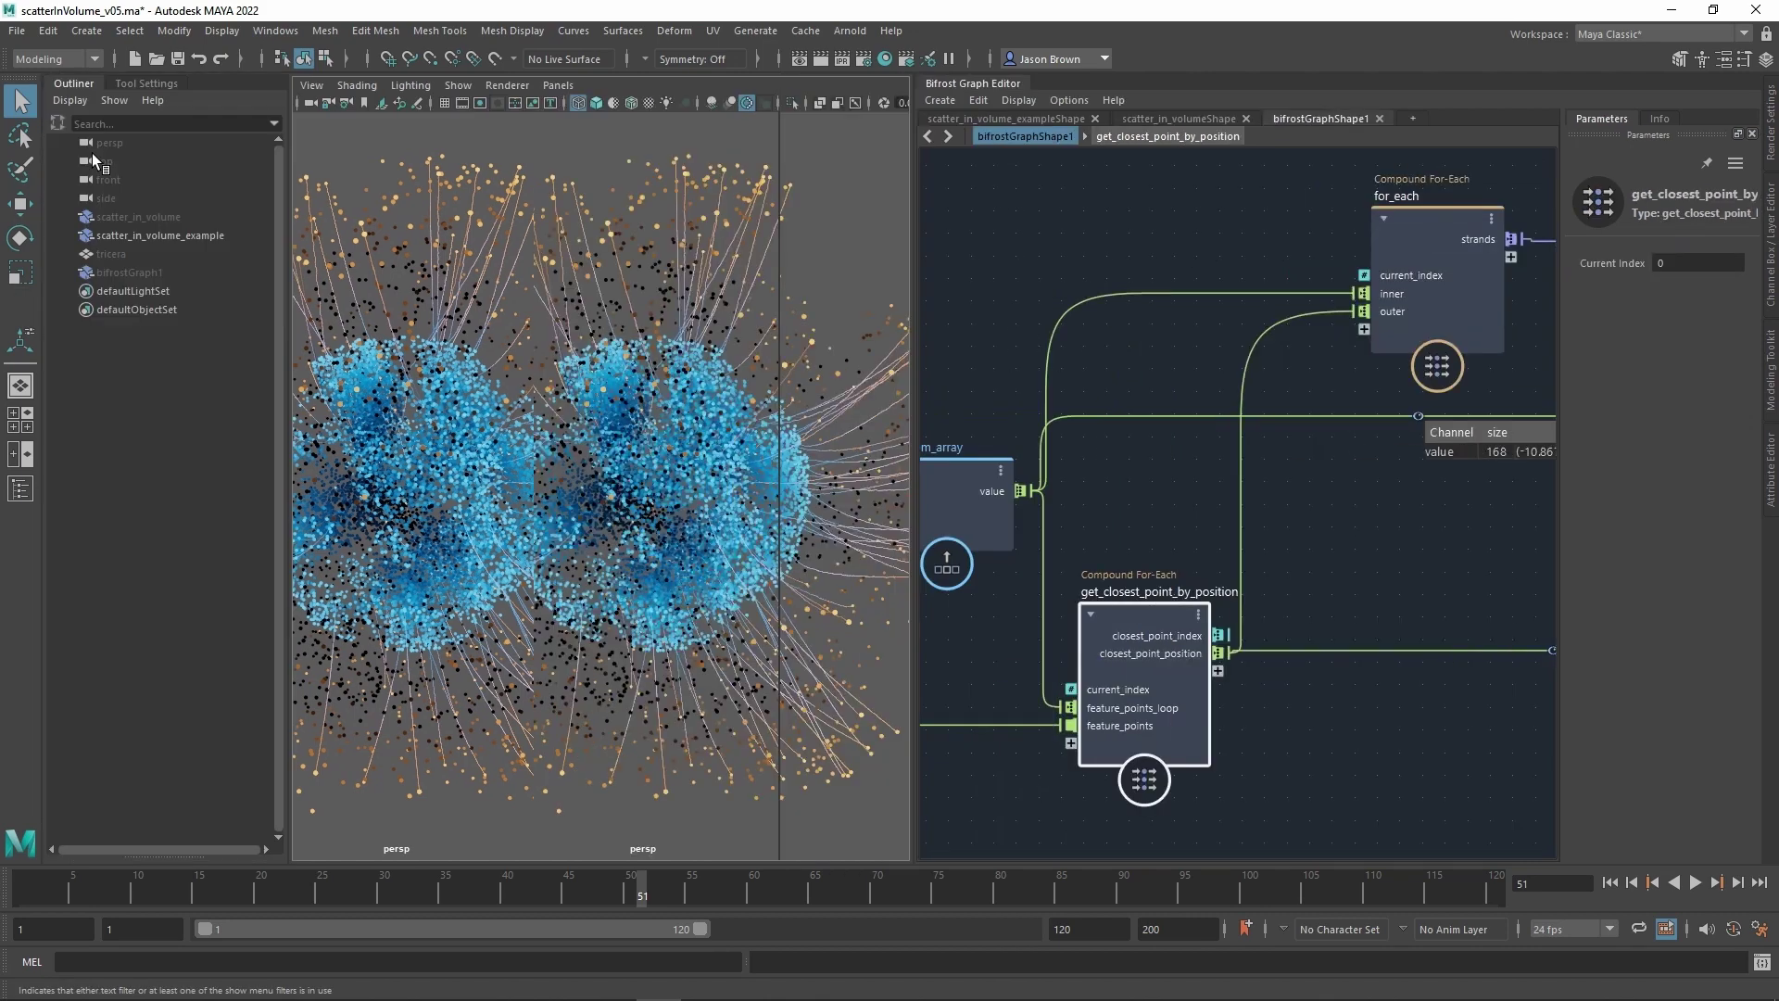
click(141, 238)
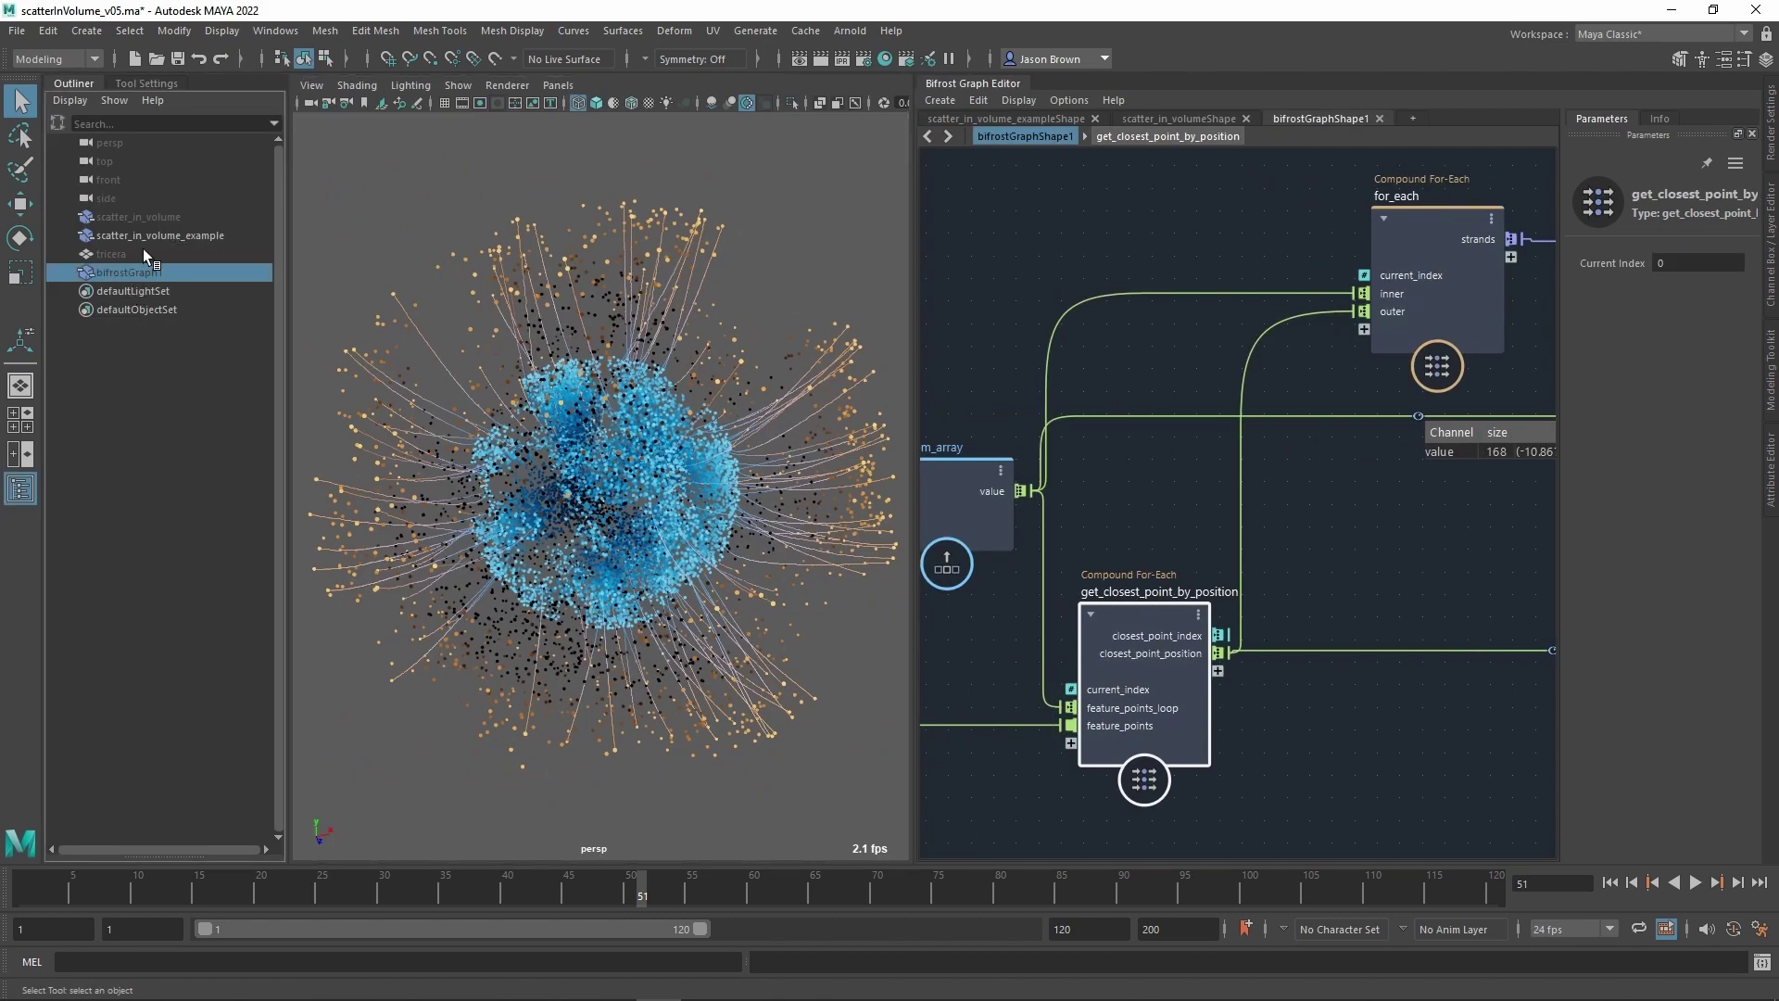
key(h)
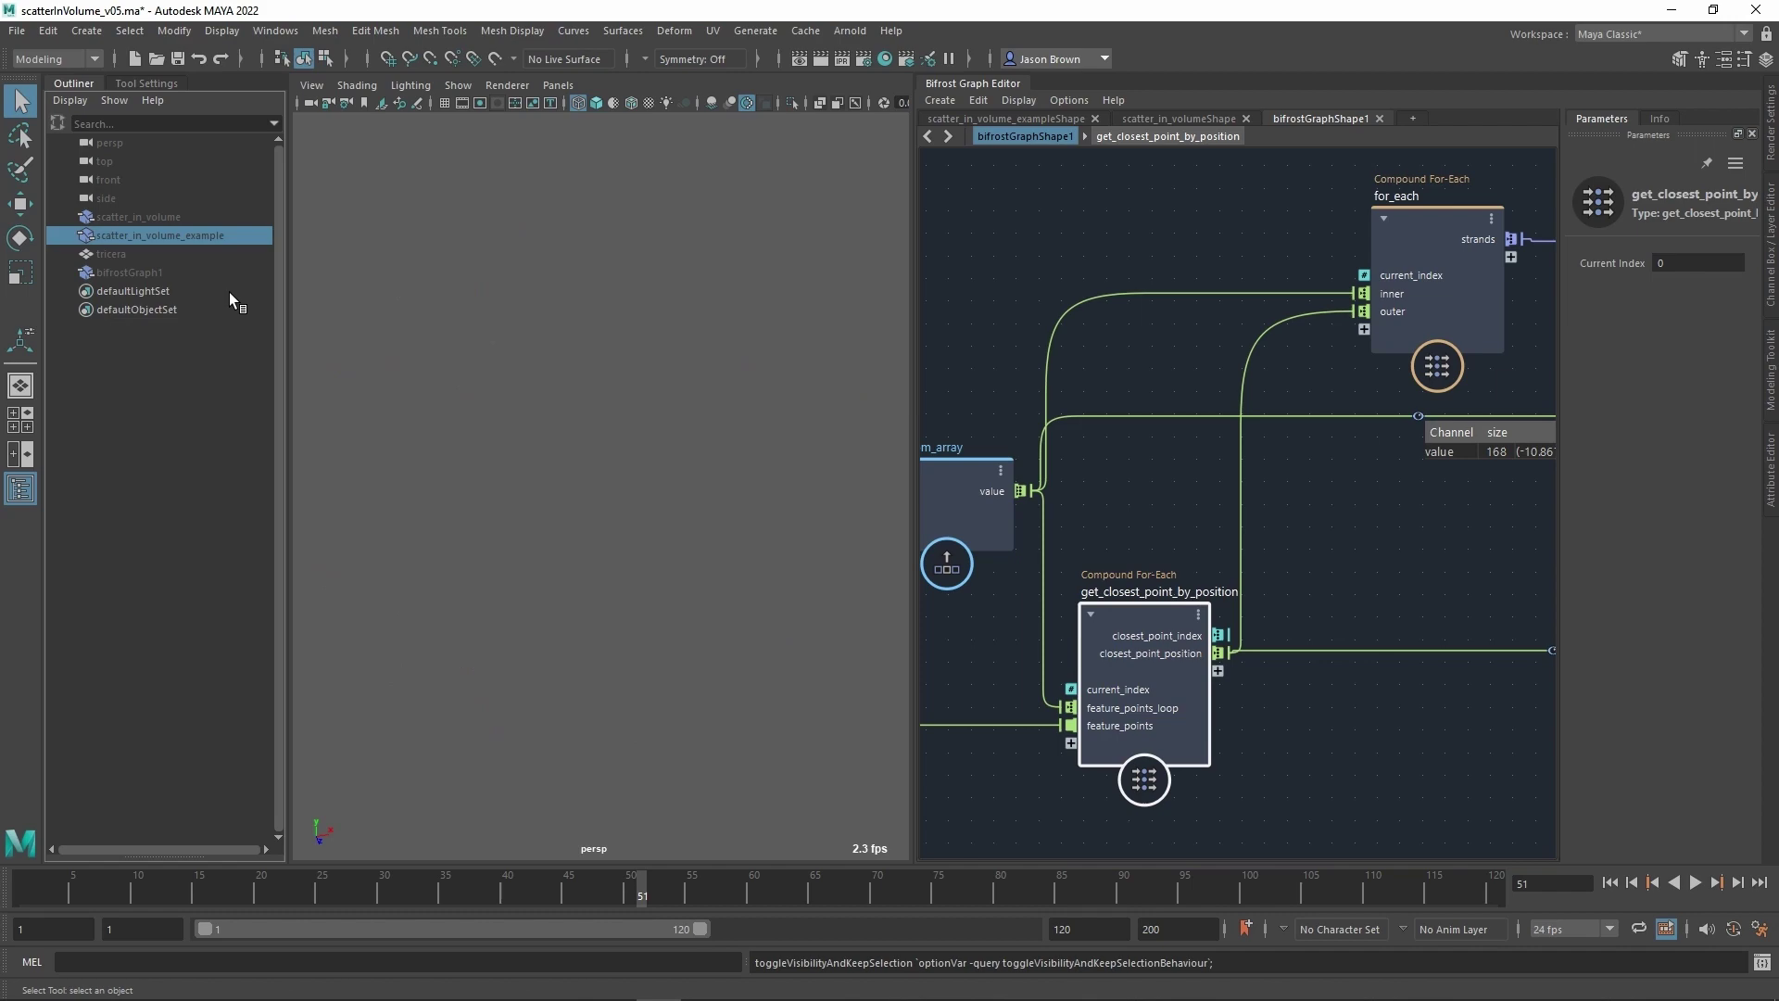
Unhide bifrostGraph1, clear the selection and examine its points and strands from another angle.
click(149, 277)
key(h)
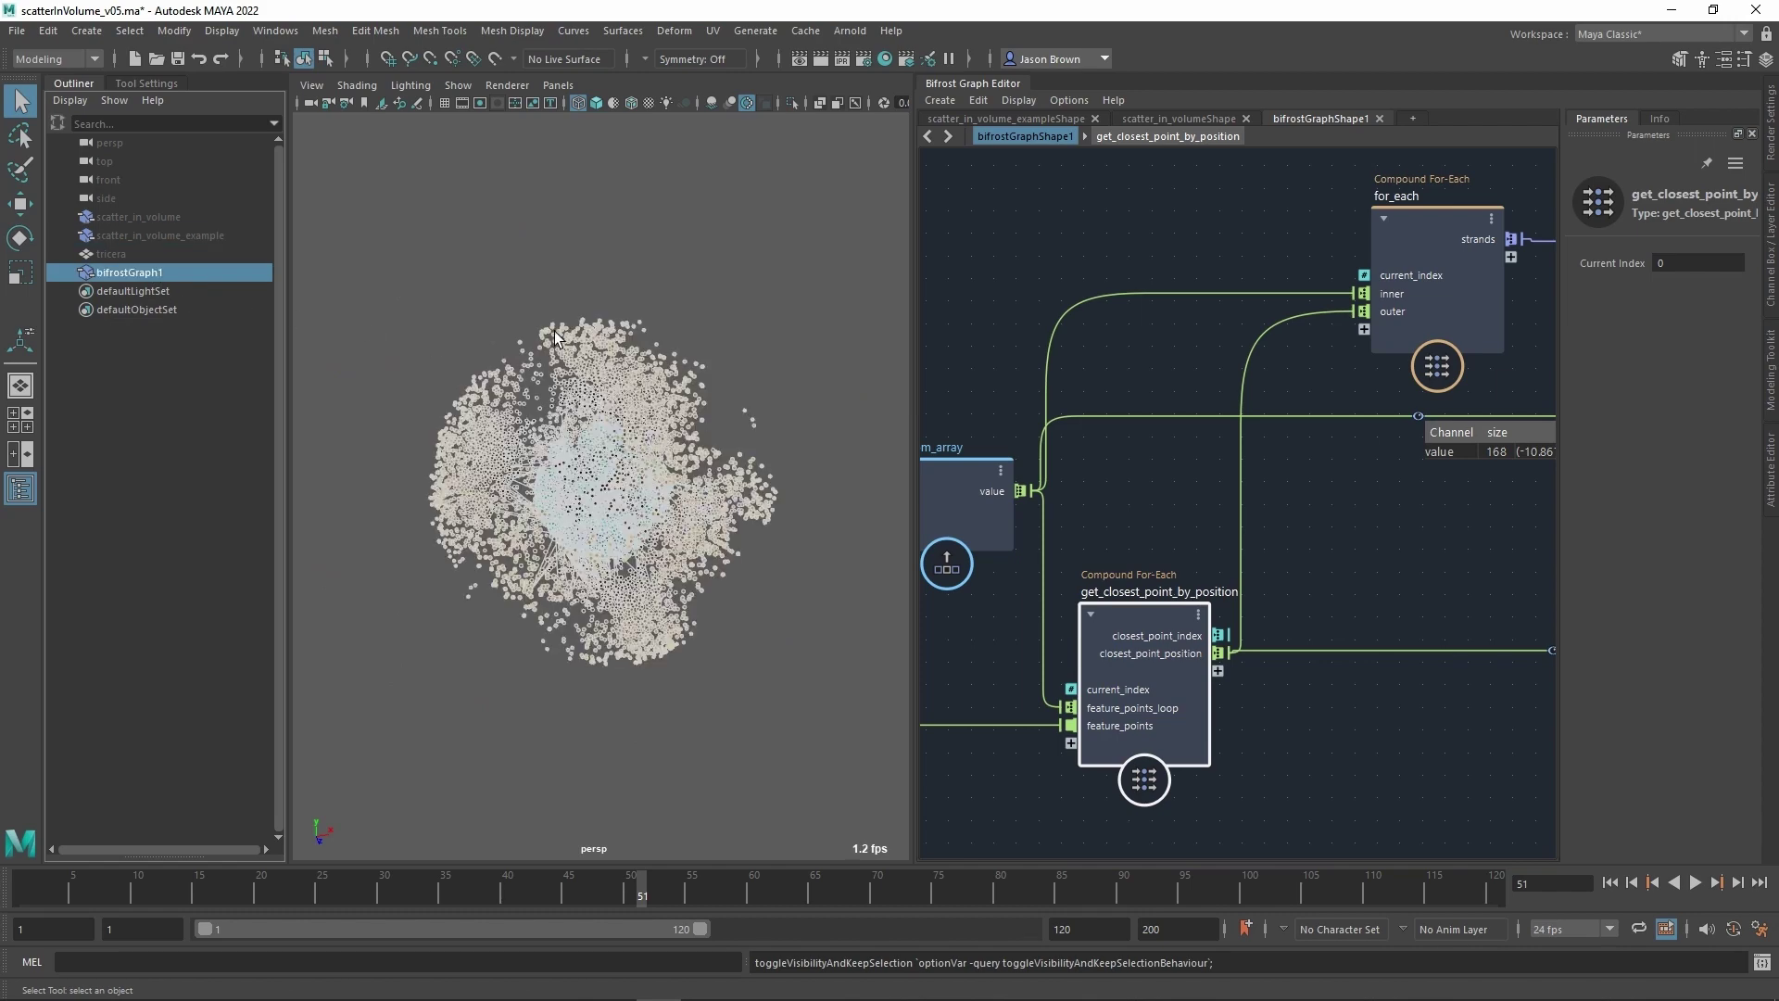
click(762, 352)
alt+drag(832, 414, 474, 391)
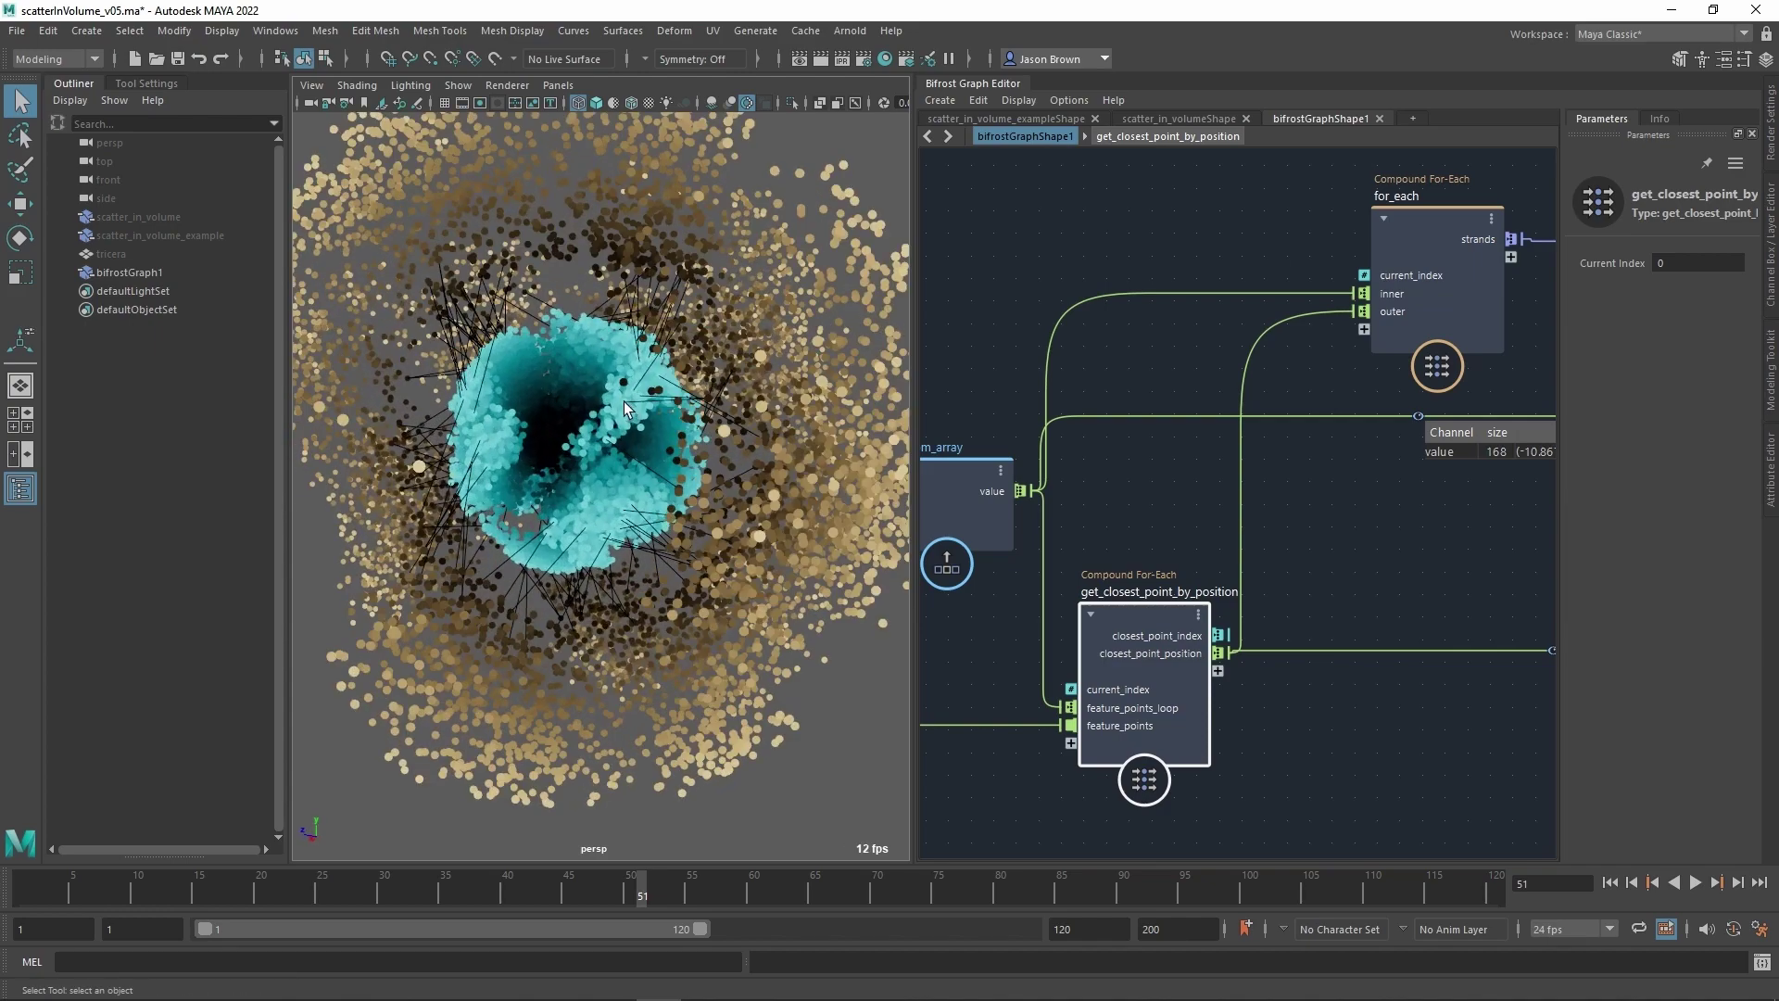